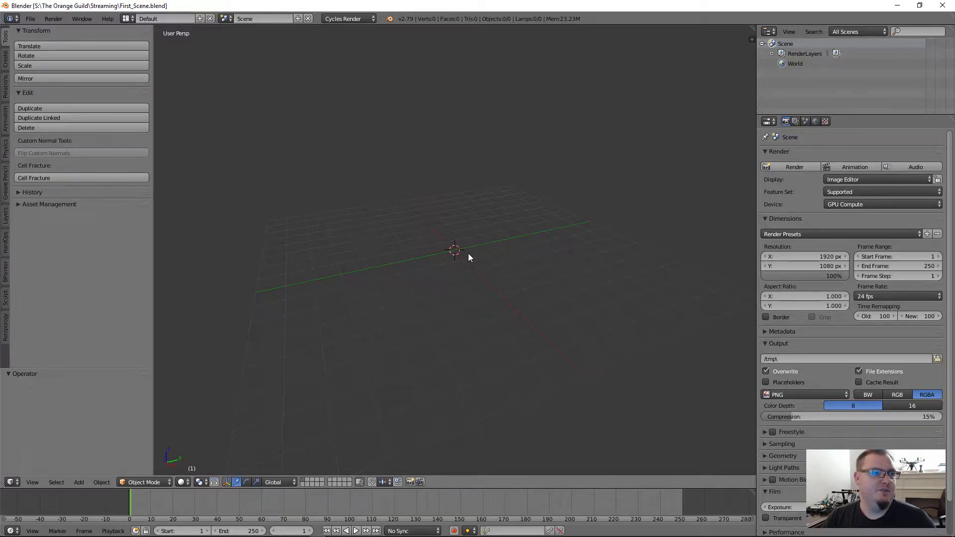
Add a plane mesh primitive at the scene origin.
click(5, 61)
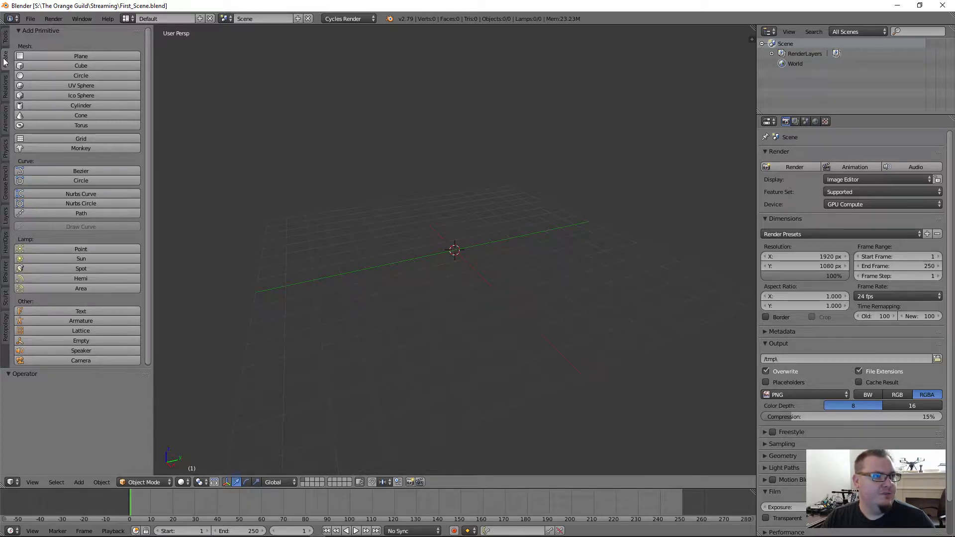
click(56, 58)
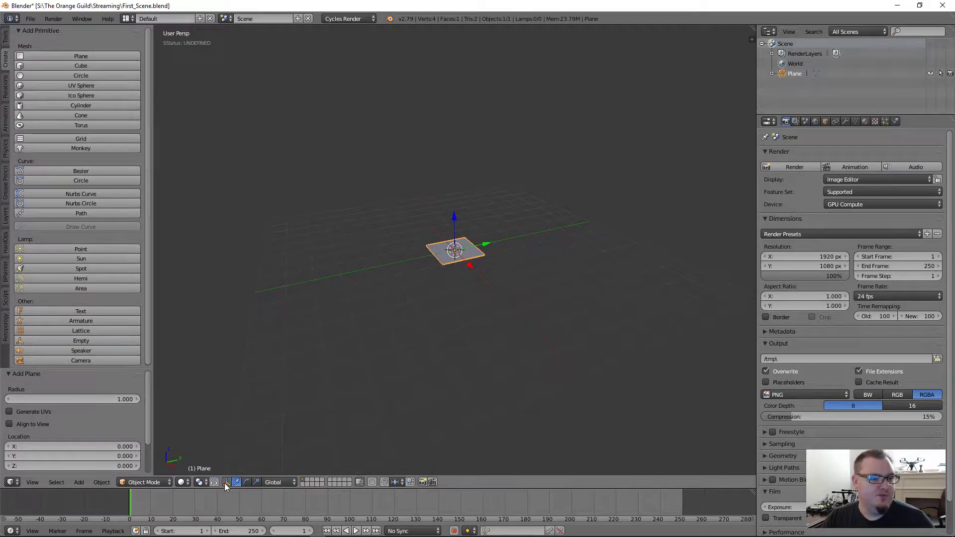
click(245, 481)
click(256, 484)
click(247, 483)
click(238, 483)
key(g)
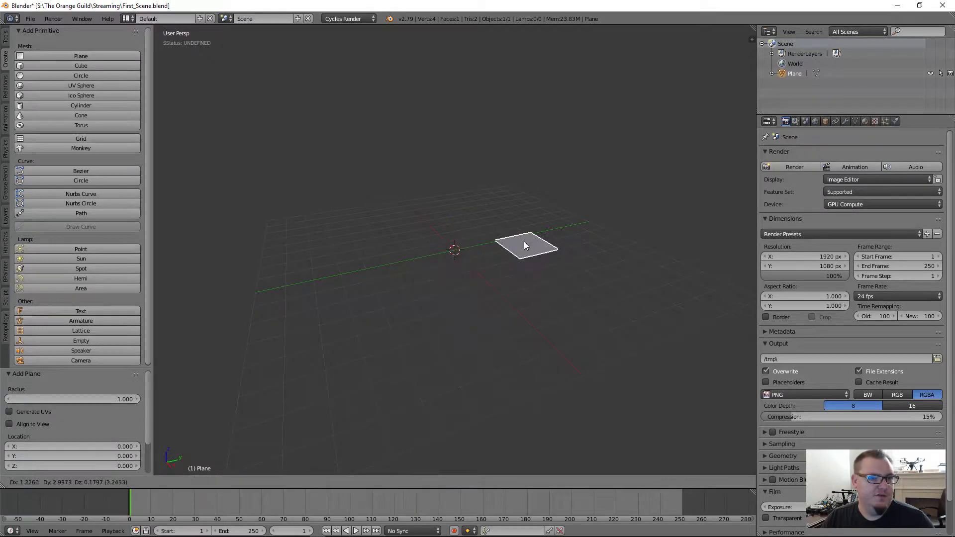
key(Escape)
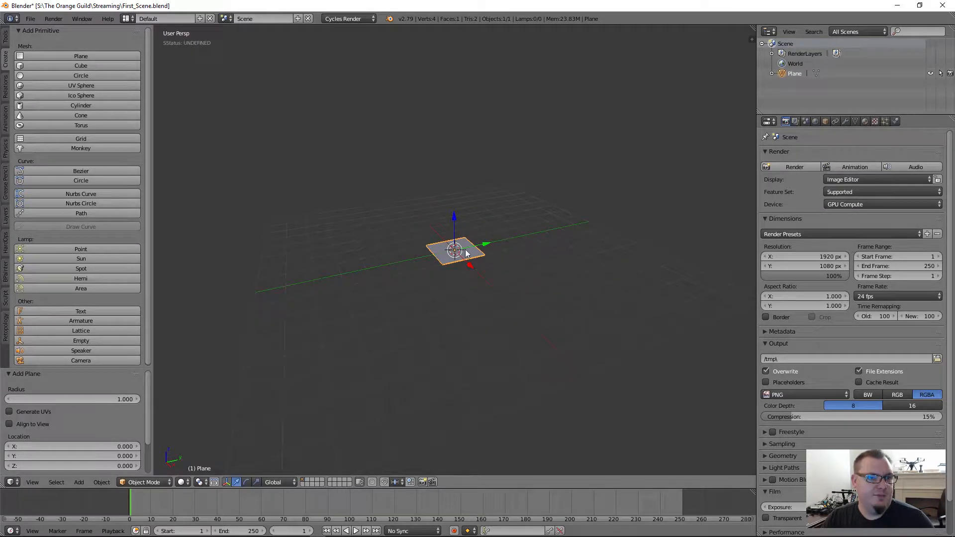
key(r)
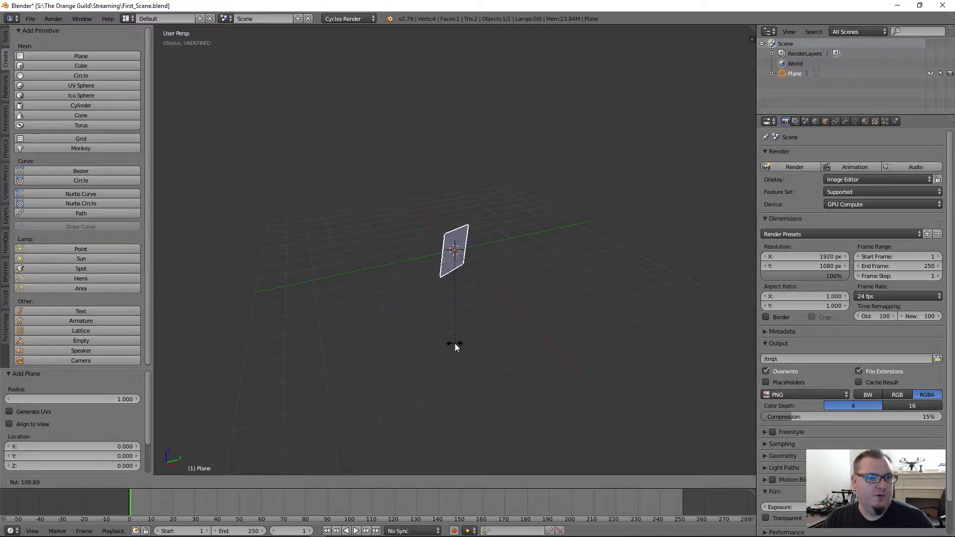
key(Escape)
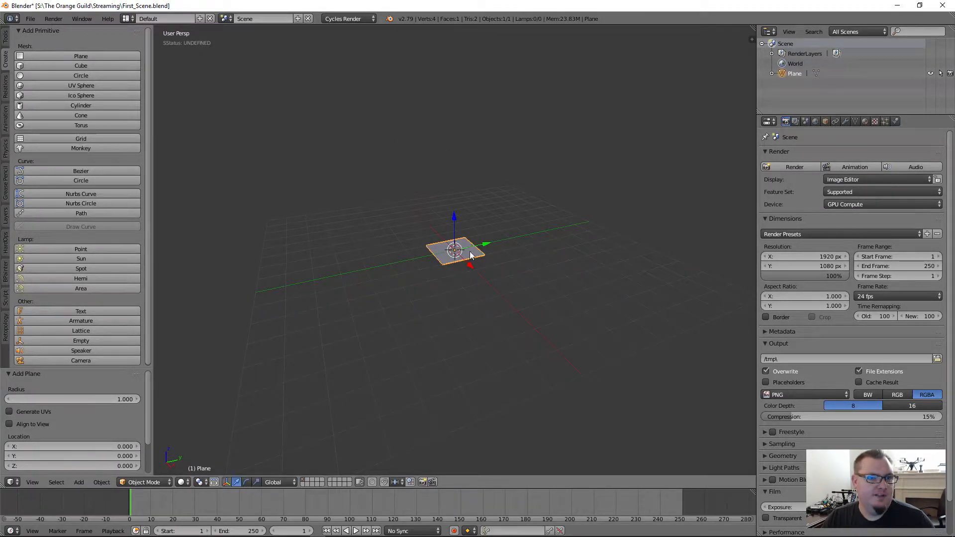
key(s)
key(Escape)
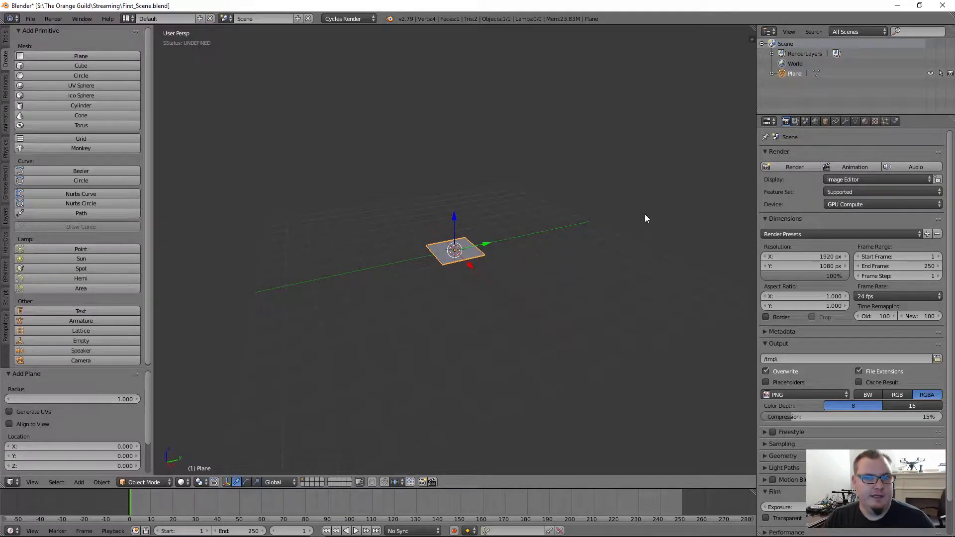
Show the viewport's properties sidebar, widen it slightly, and start the Screencast Keys display with its settings collapsed.
key(n)
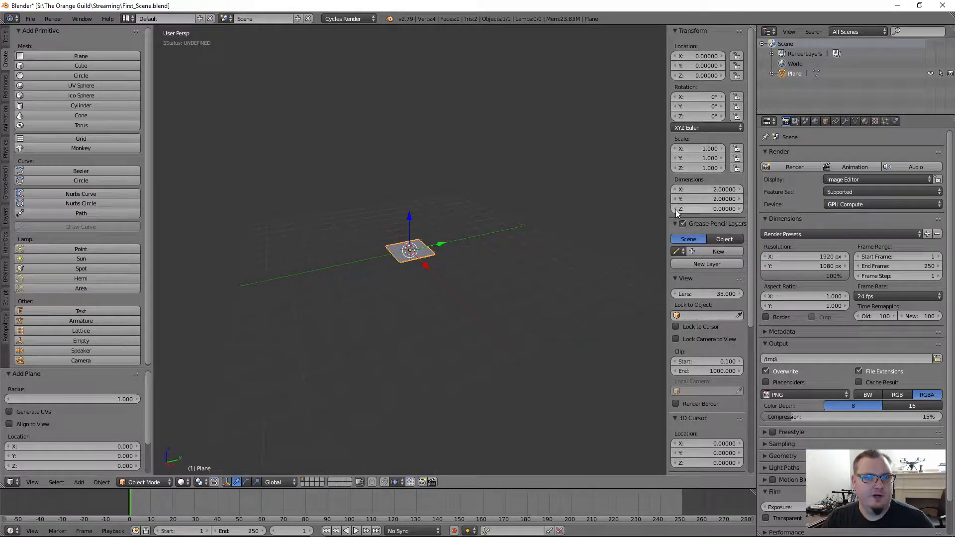
drag(664, 220, 650, 220)
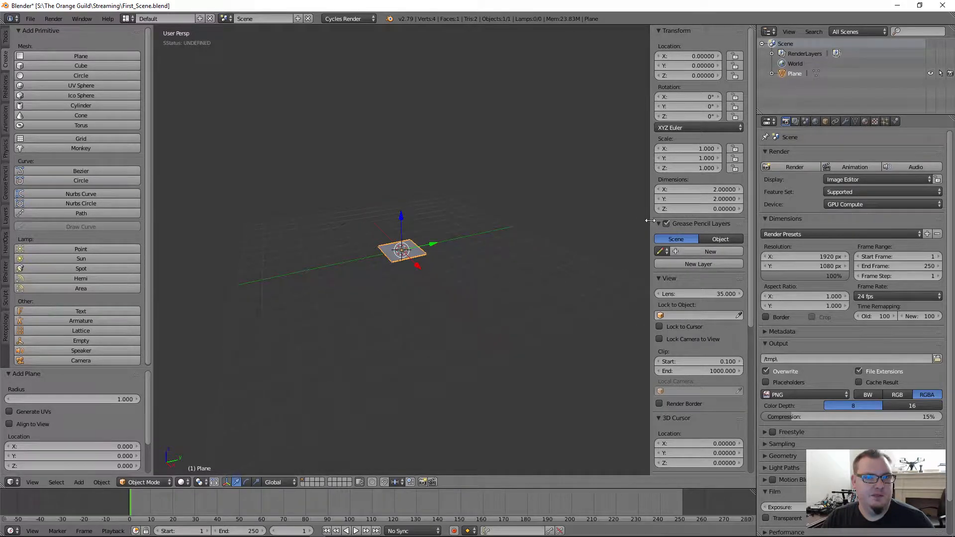
scroll(685, 326, down, 10)
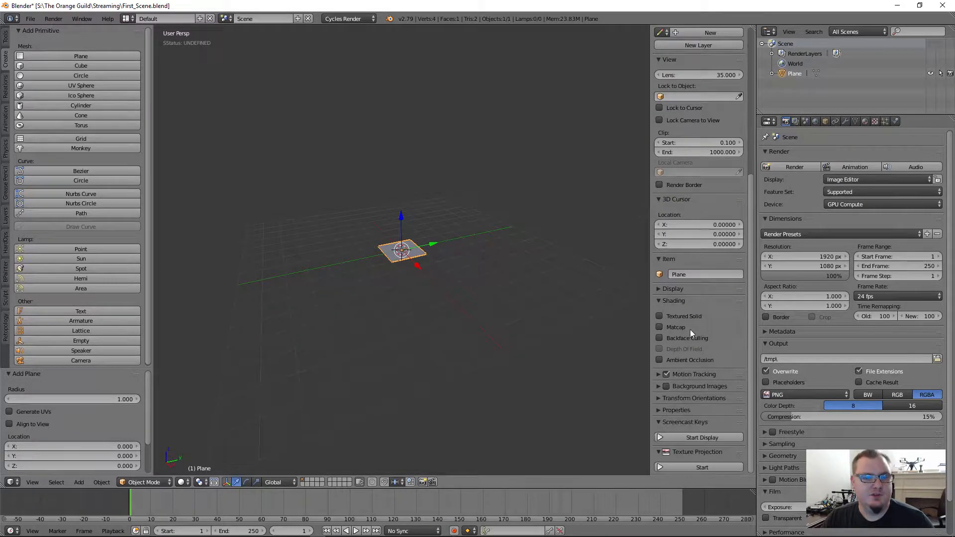
click(692, 437)
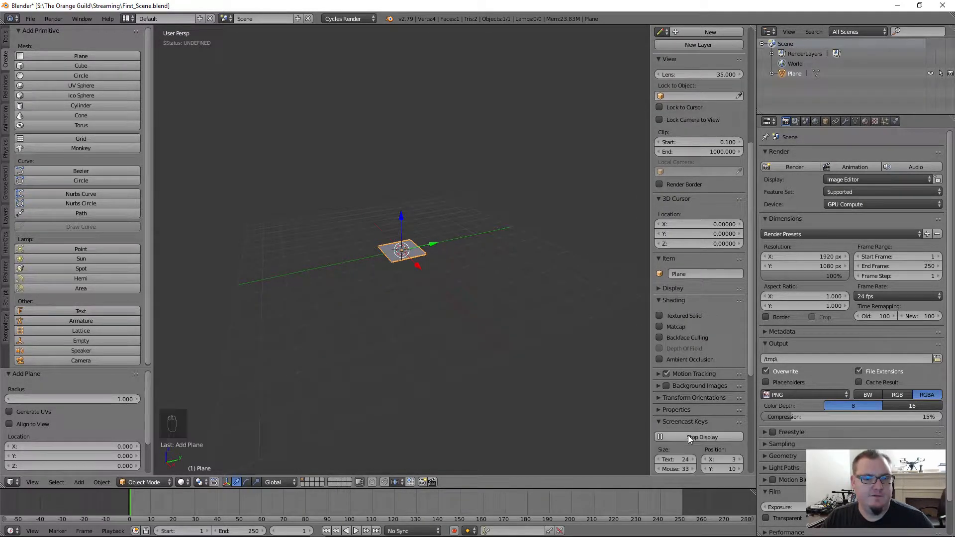
click(675, 421)
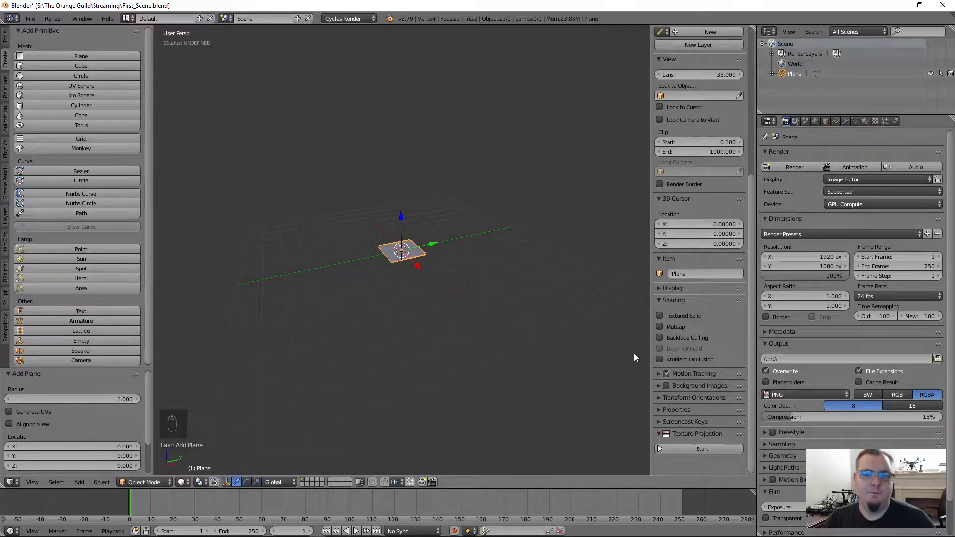
scroll(685, 312, up, 10)
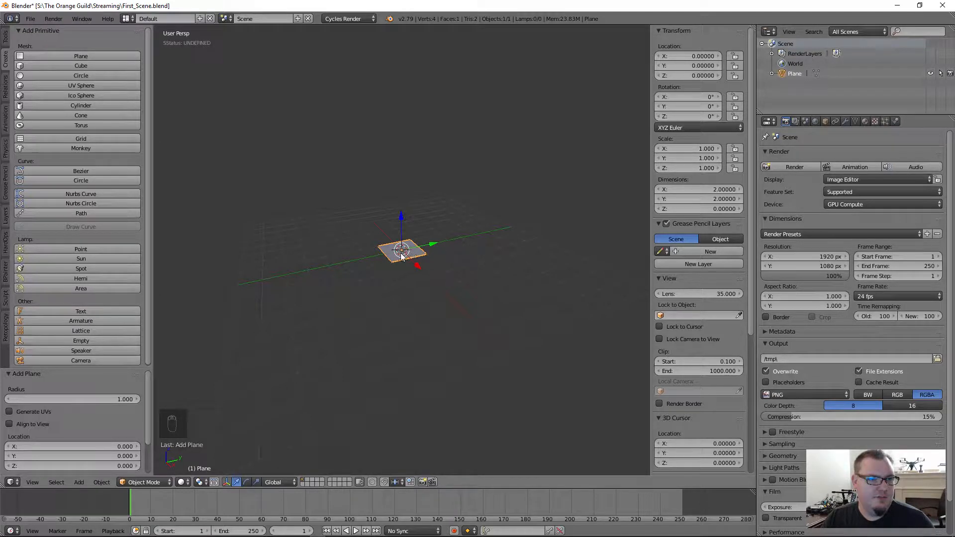
Hide the 3D transform manipulator in the viewport.
click(226, 483)
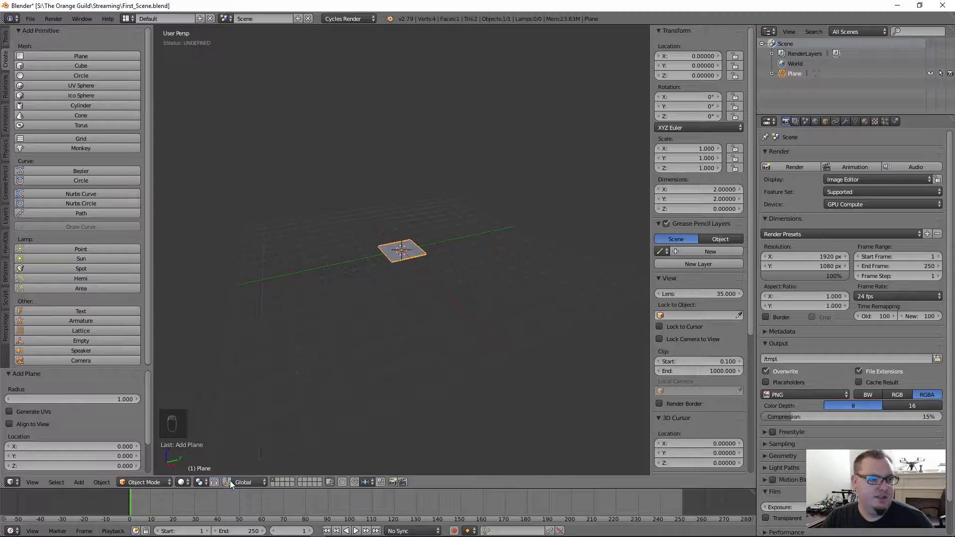
click(226, 484)
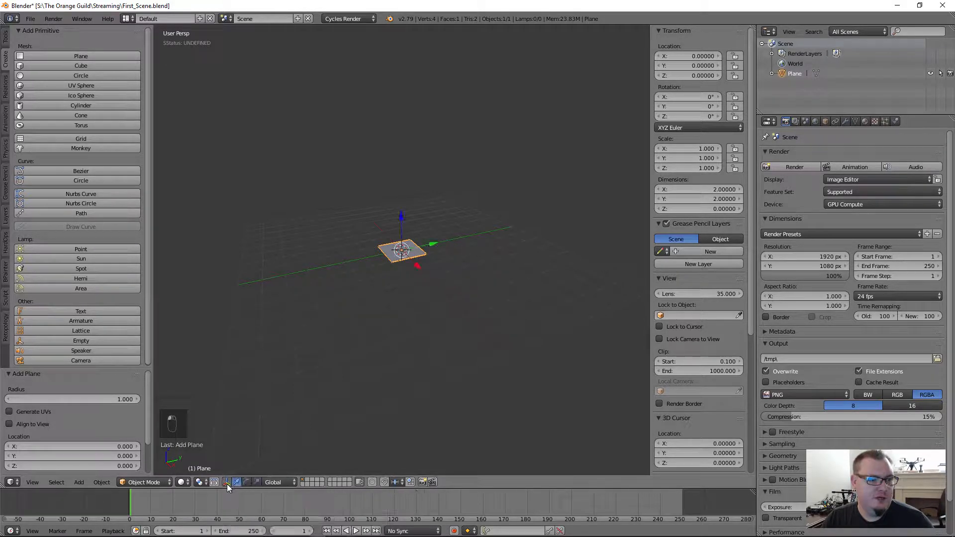
click(227, 484)
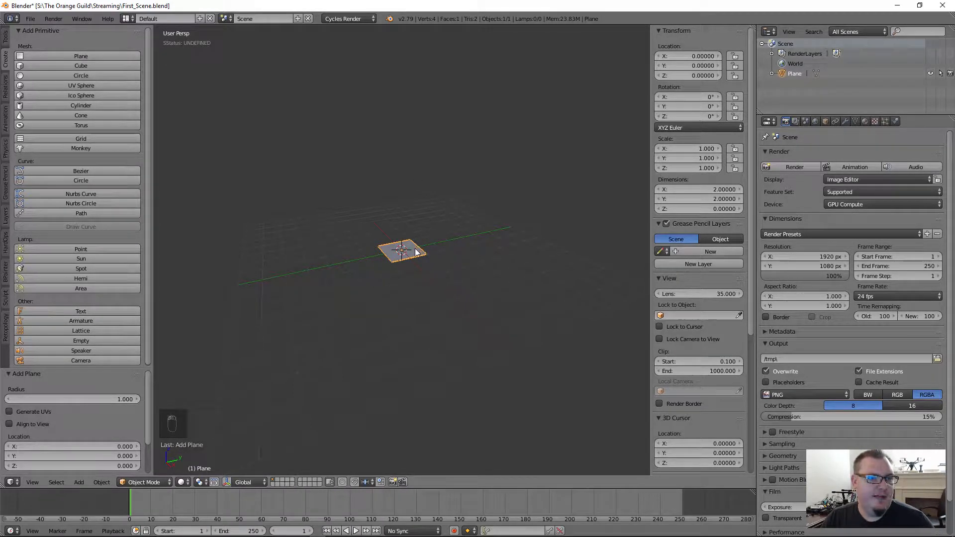
Scale the plane up uniformly by a factor of about 7.8.
key(s)
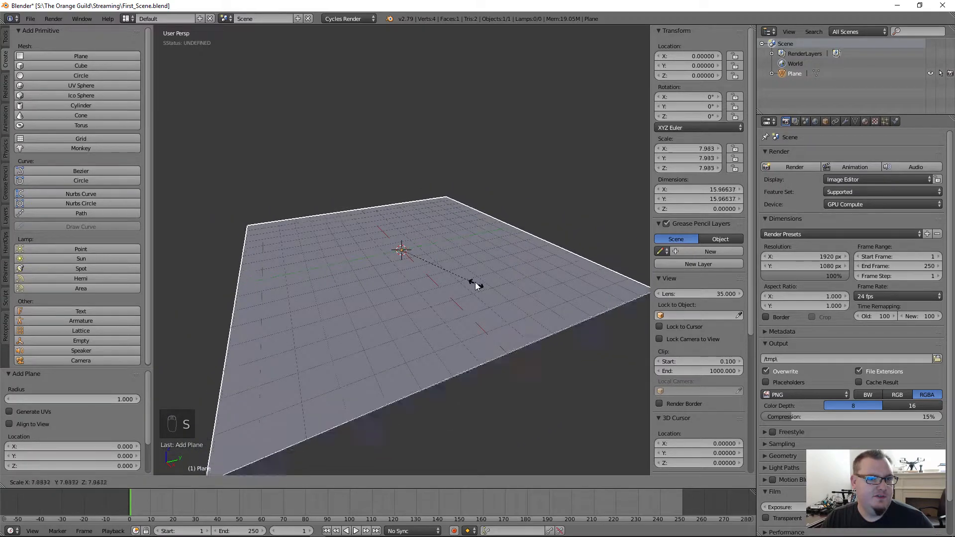
click(478, 288)
scroll(440, 273, down, 2)
mouse_move(440, 273)
middle_down()
mouse_move(447, 298)
mouse_move(447, 276)
middle_up()
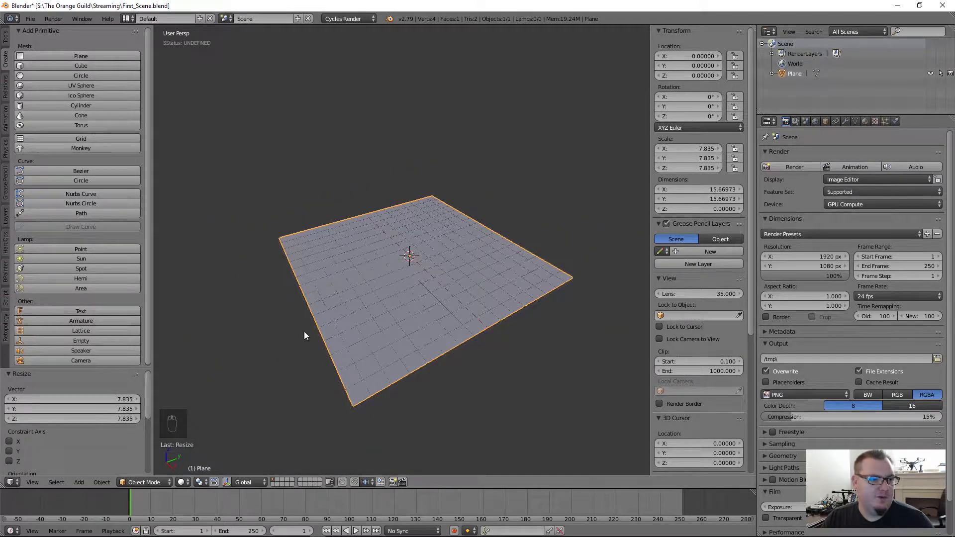
Enter Edit Mode on the plane and subdivide it with 10 cuts.
click(141, 482)
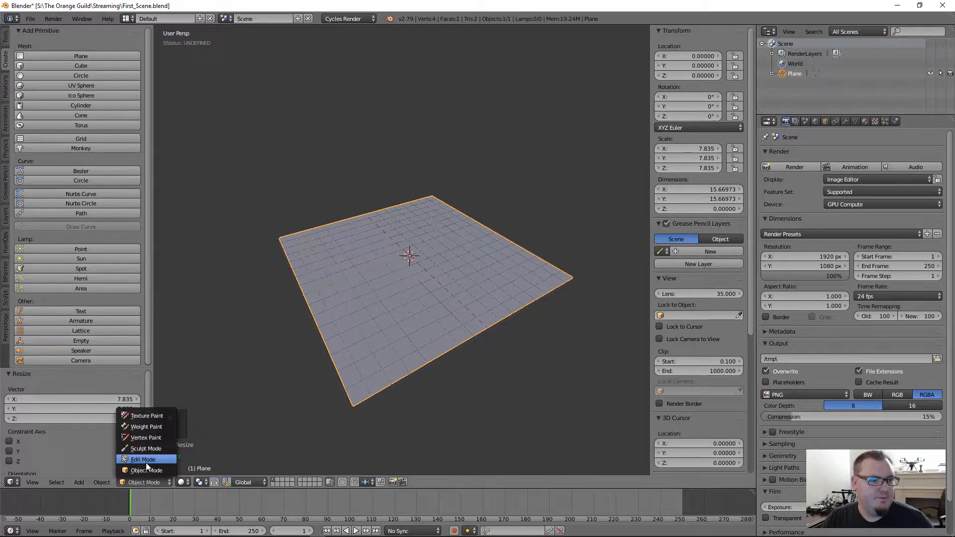
click(144, 460)
scroll(393, 272, up, 1)
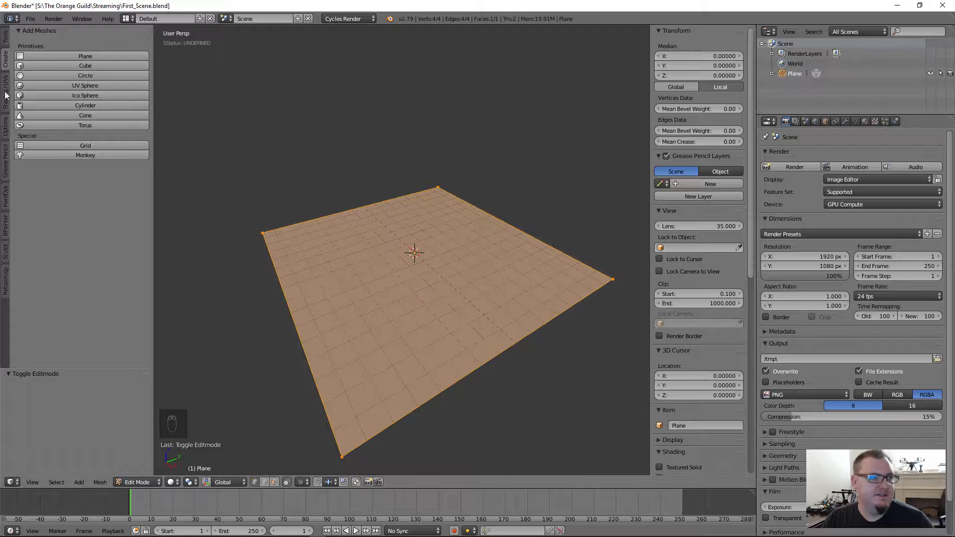
click(5, 46)
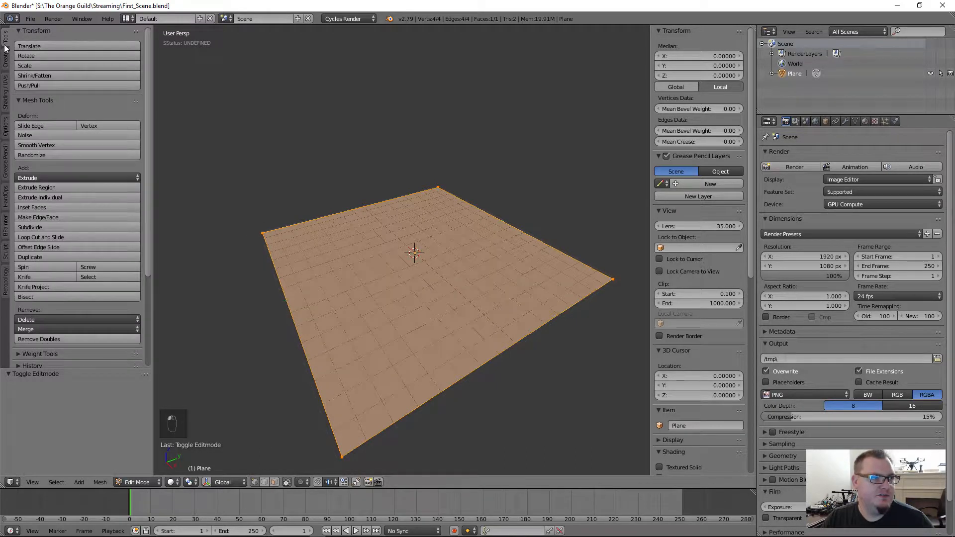
click(45, 229)
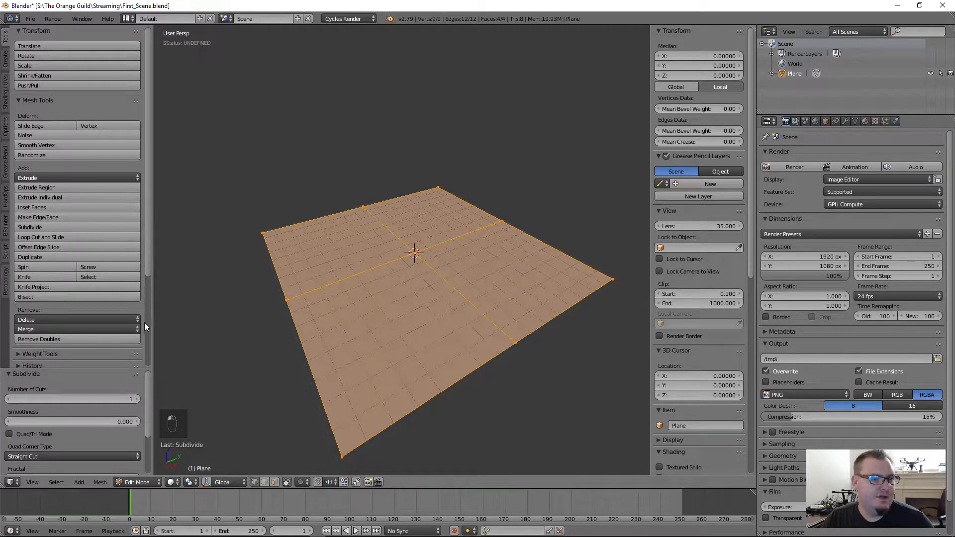
drag(138, 399, 179, 399)
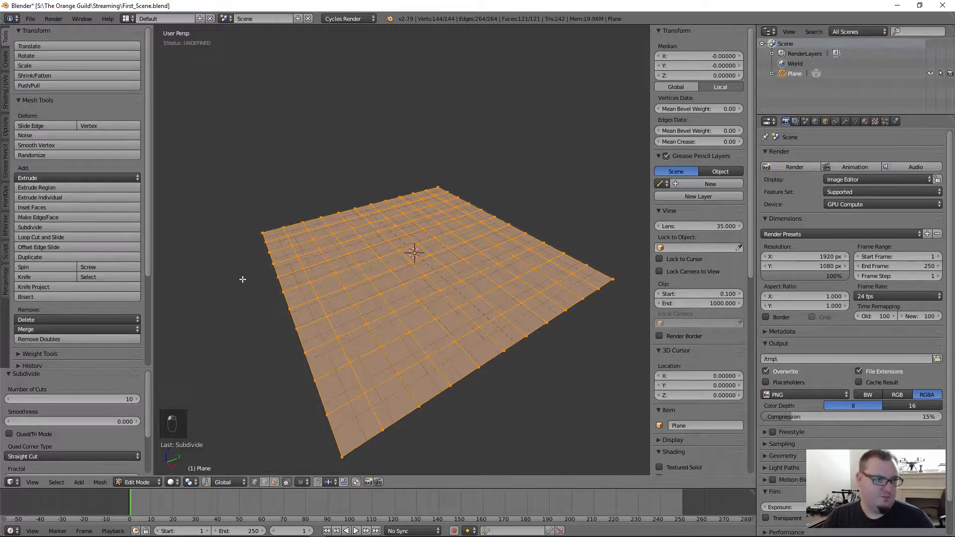
Subdivide the whole plane mesh again with 2 cuts.
click(27, 228)
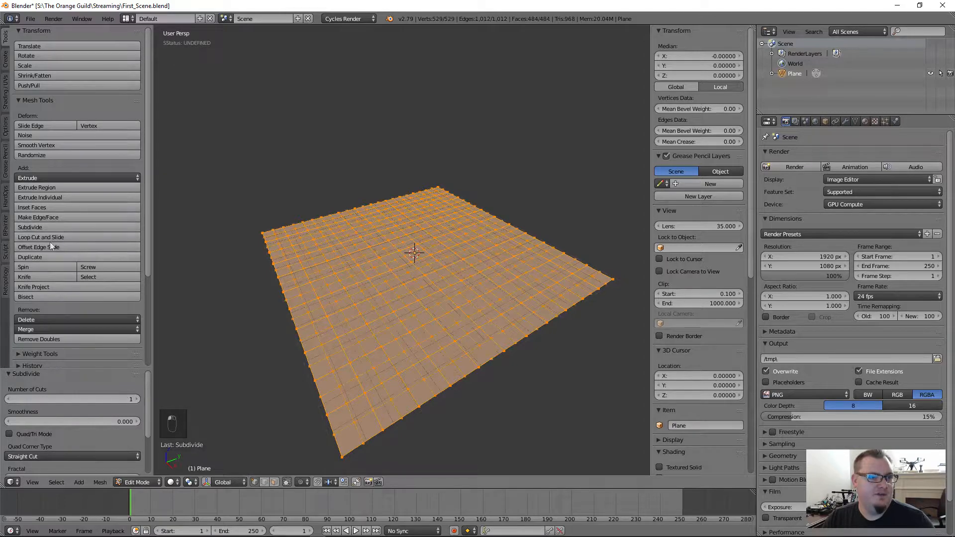
click(137, 400)
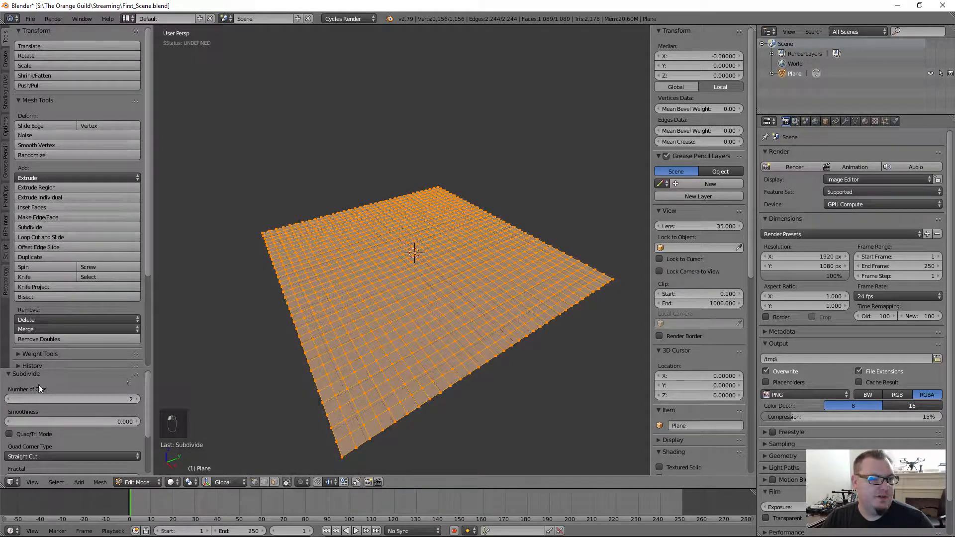
click(8, 399)
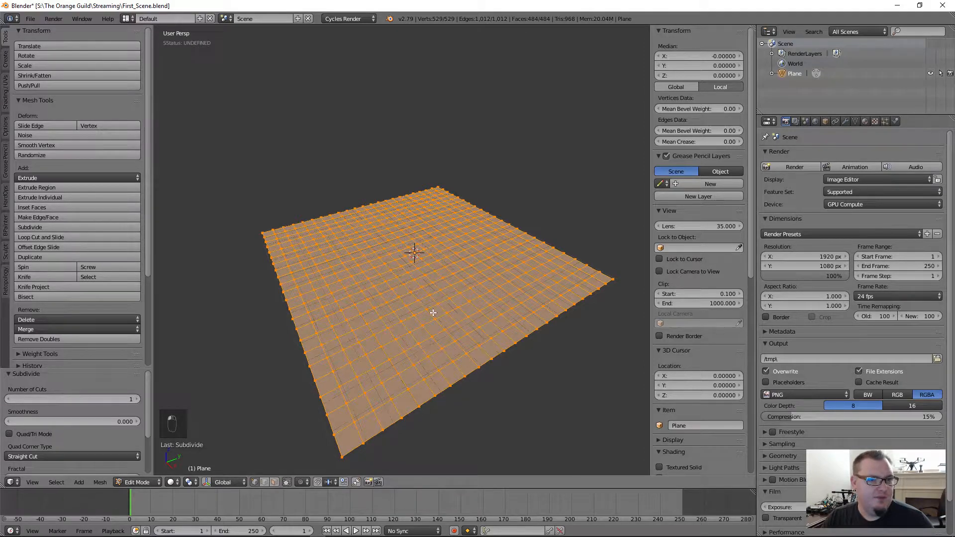
click(138, 400)
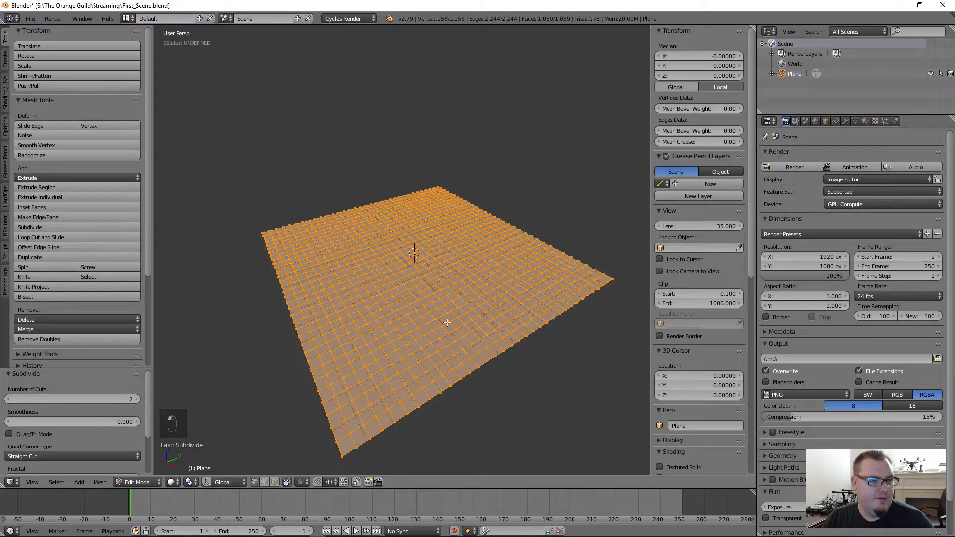
Select a single vertex in the near half of the plane and enable proportional editing.
middle_drag(417, 302, 415, 314)
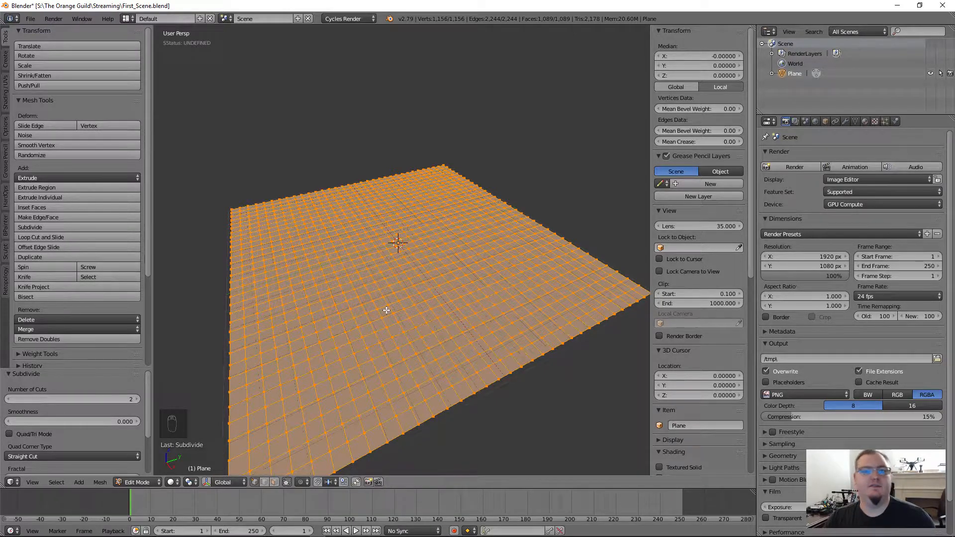
right_click(403, 332)
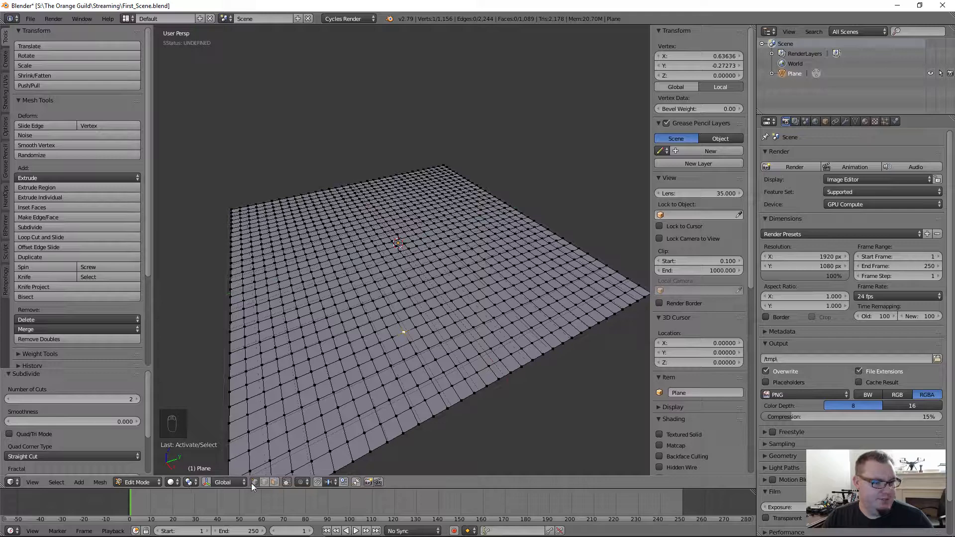
click(300, 482)
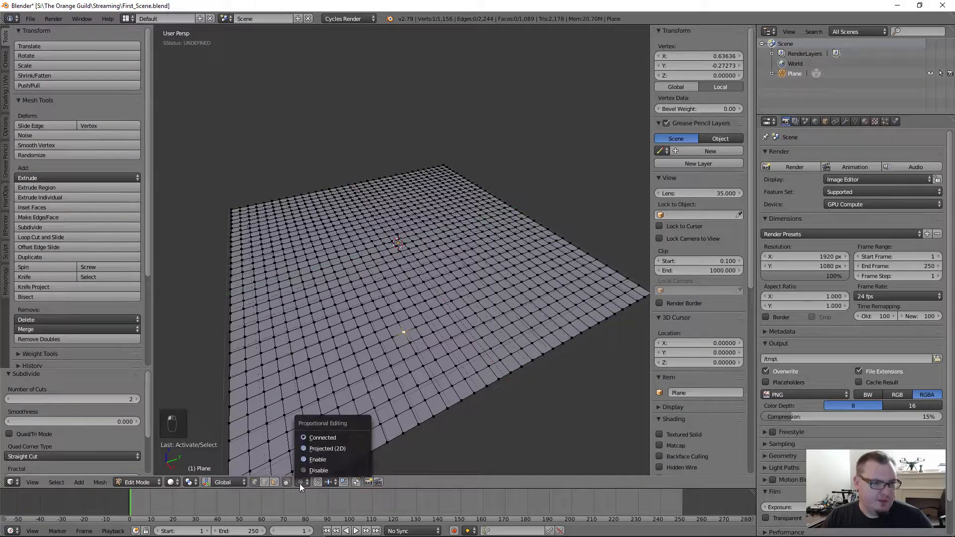
click(318, 459)
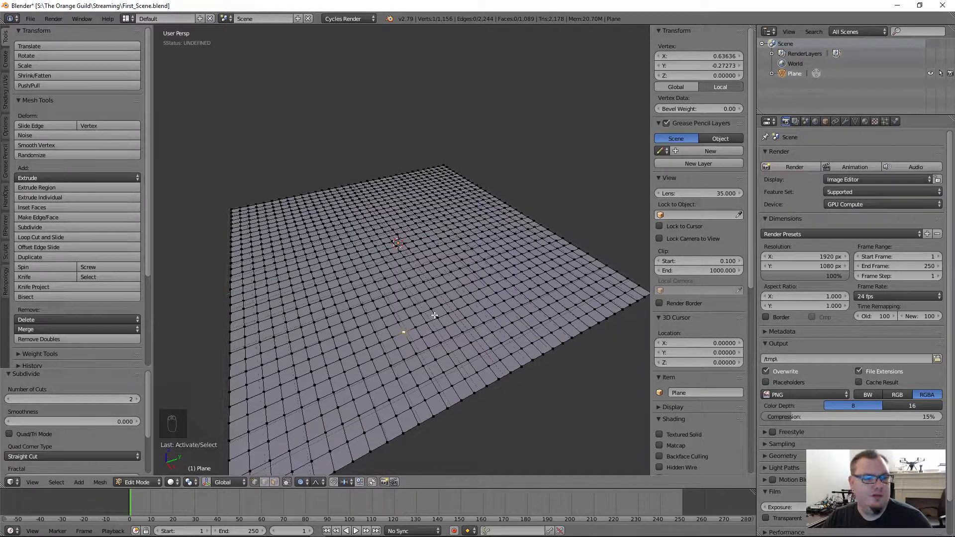
Toggle proportional editing off and on several times, leaving it enabled.
key(o)
key(o)
key(o)
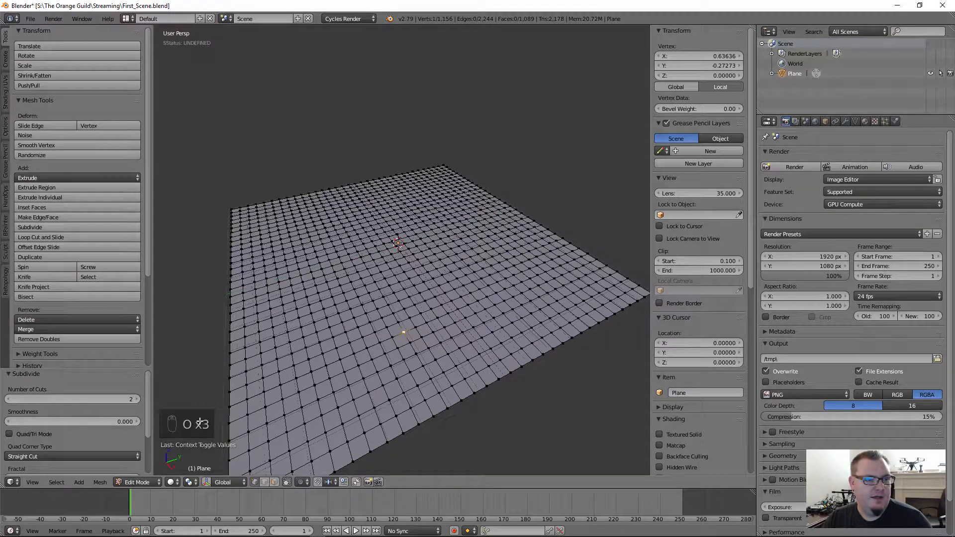
key(o)
key(o)
key(o)
key(o)
key(o)
key(o)
key(o)
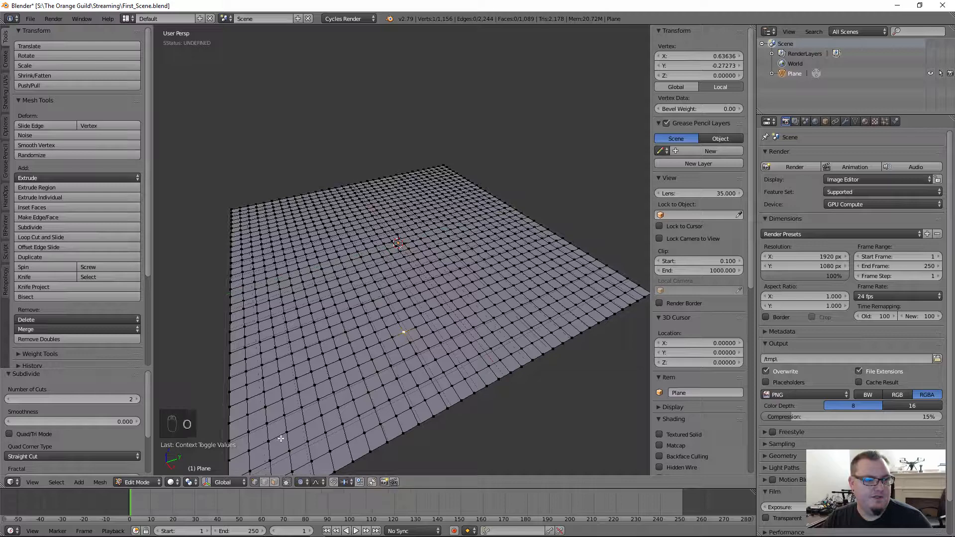
key(o)
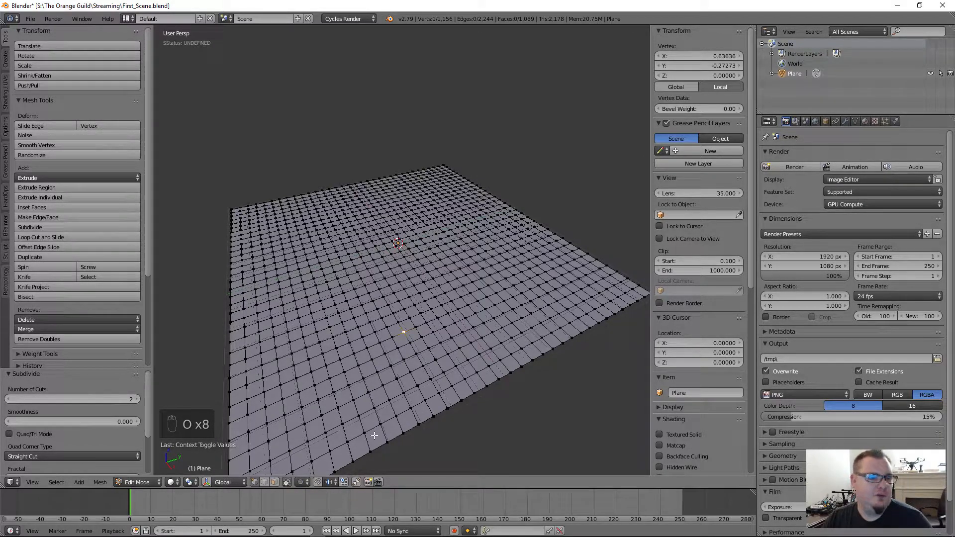
key(o)
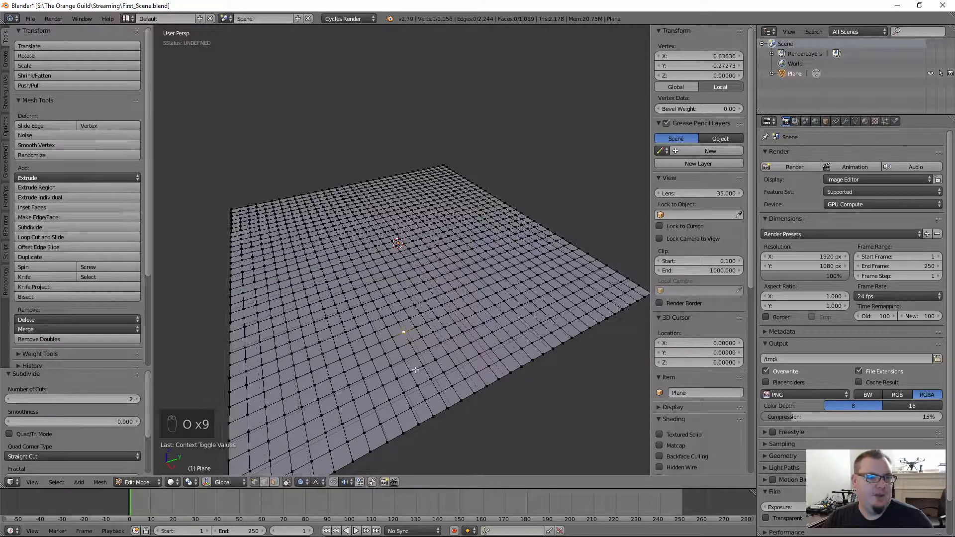
Try moving the selected vertex with proportional editing, enlarging the influence radius to about 6.12, and cancel the move.
key(g)
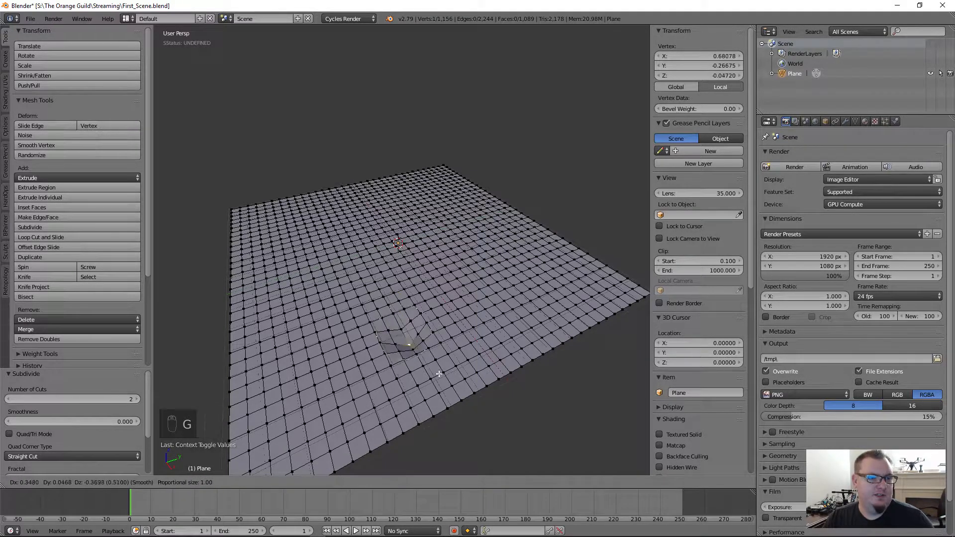
scroll(430, 366, down, 3)
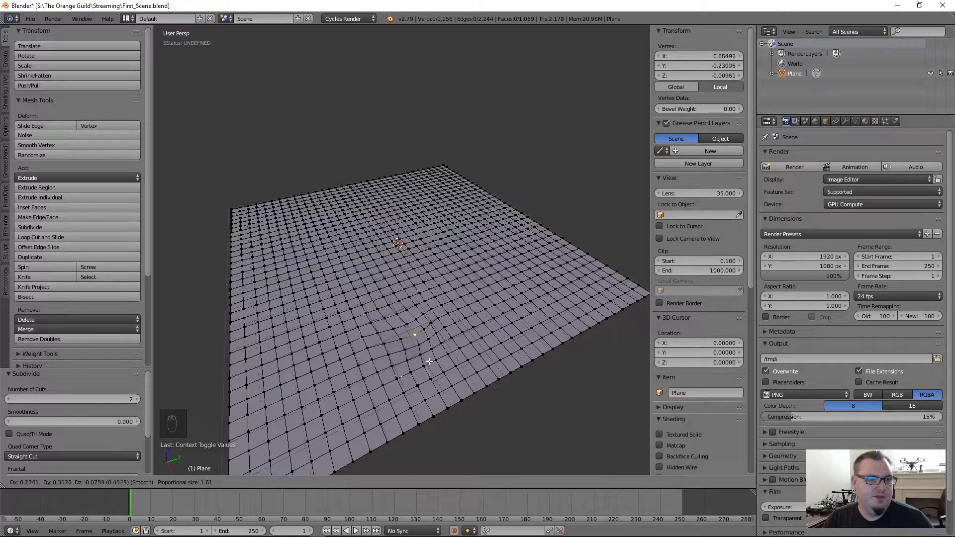
scroll(420, 348, down, 2)
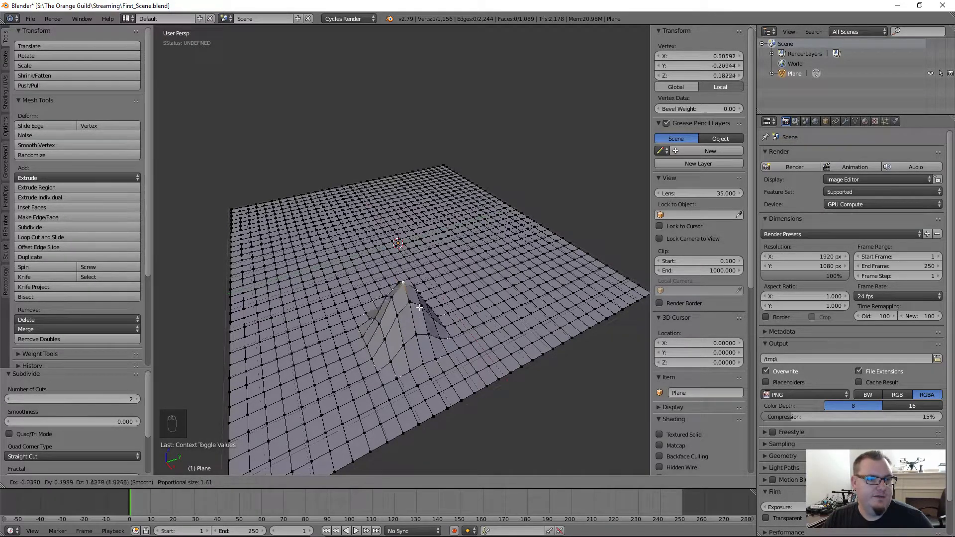
scroll(414, 360, up, 3)
scroll(408, 350, down, 15)
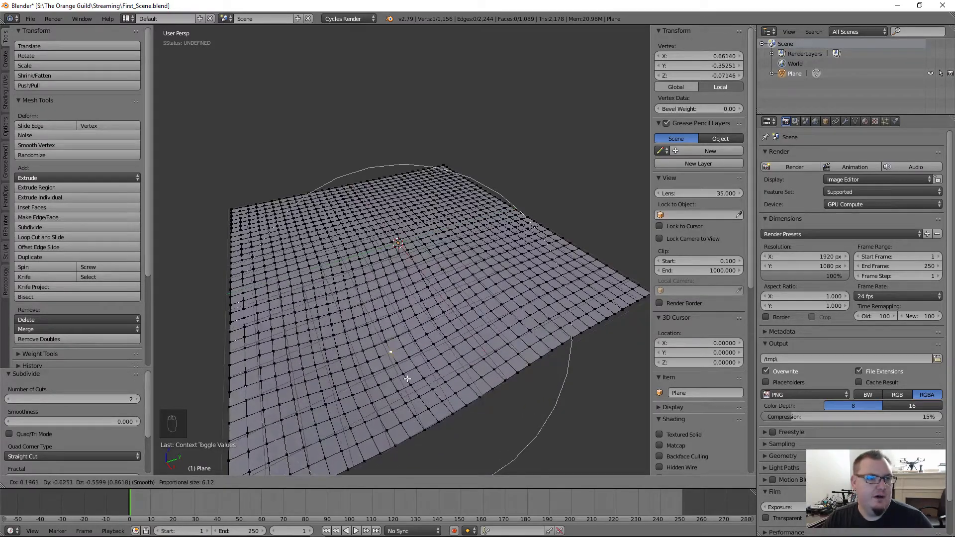
key(Escape)
Try raising the selected vertex with proportional editing, constrained to the Z axis, and cancel the move.
mouse_move(398, 344)
middle_down()
mouse_move(387, 342)
mouse_move(418, 348)
mouse_move(407, 390)
mouse_move(385, 299)
mouse_move(392, 333)
middle_up()
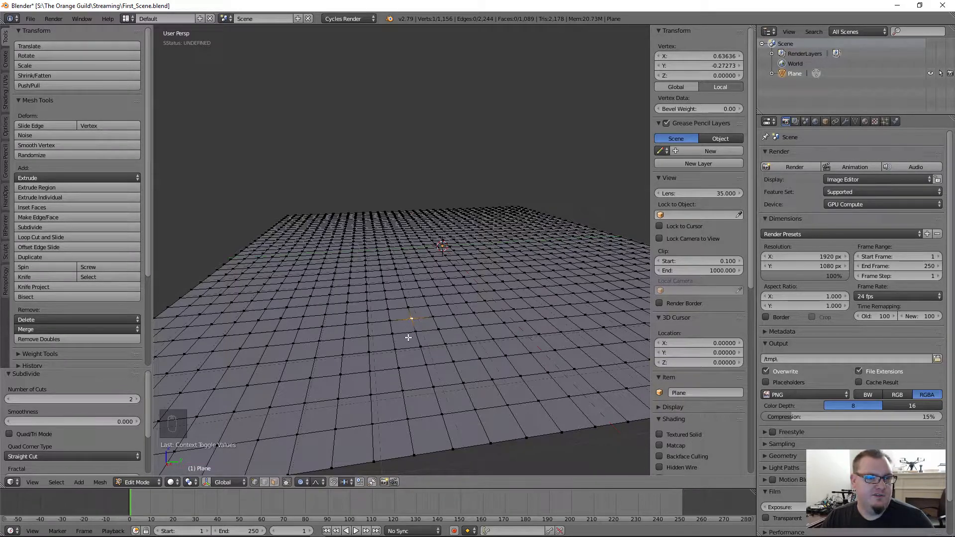
key(g)
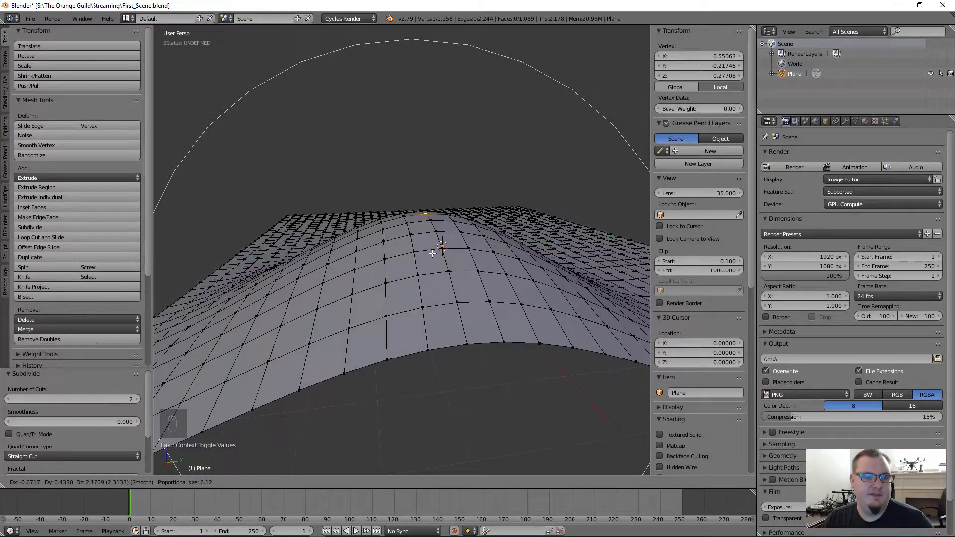
key(z)
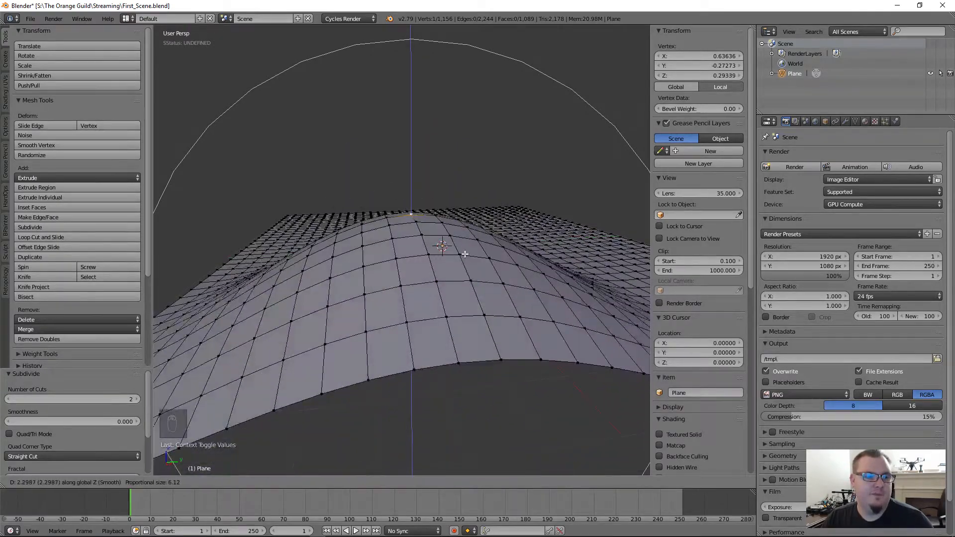
key(Escape)
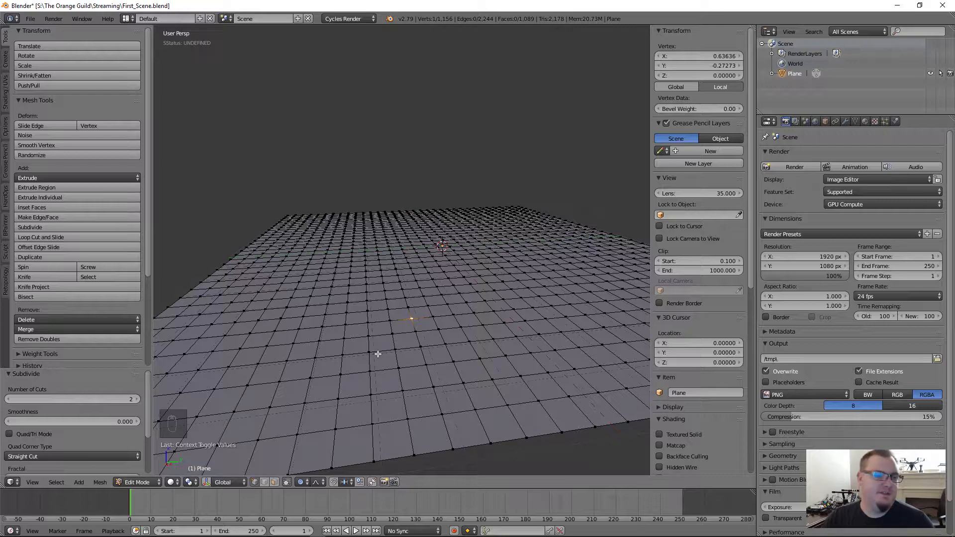
Switch to edge selection and select five separate lengthwise edge loops across the plane.
middle_drag(410, 323, 375, 368)
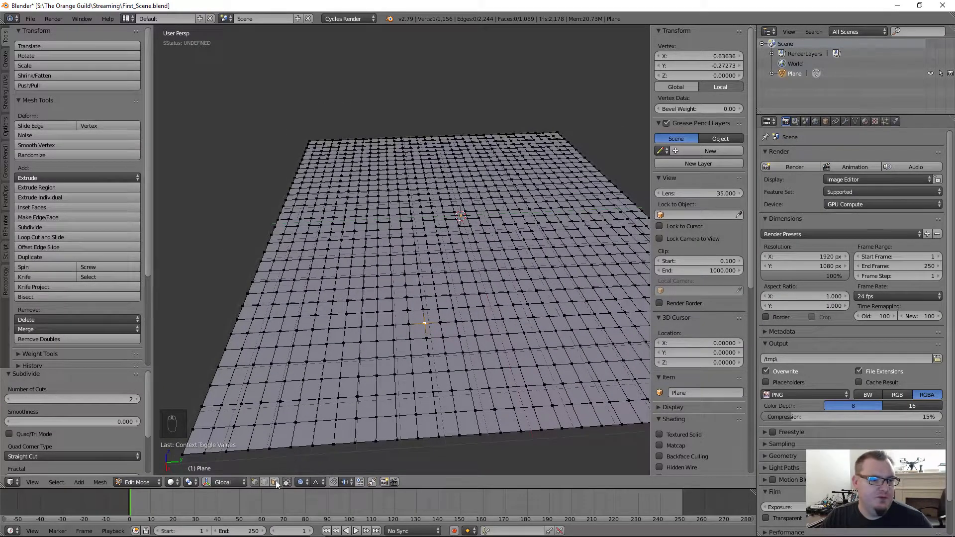
click(266, 482)
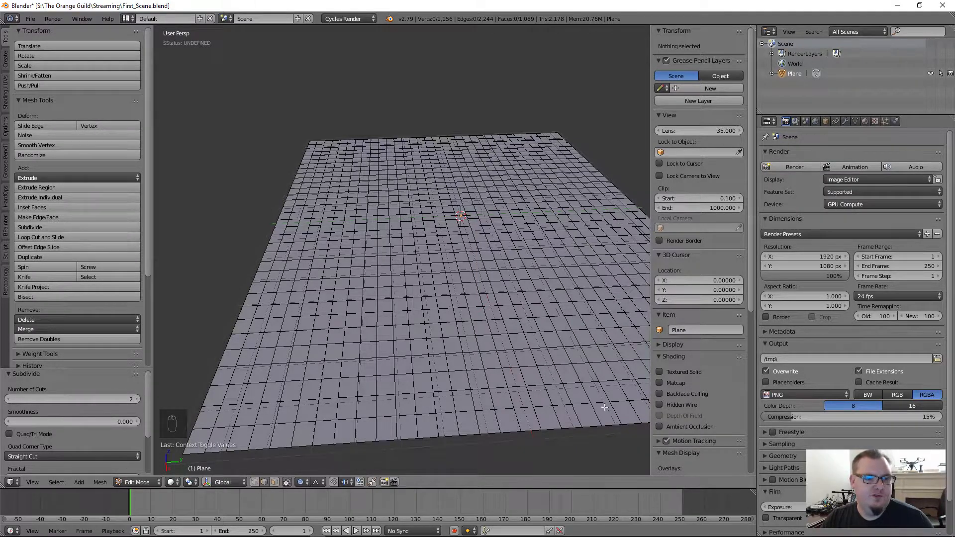
alt+right_click(375, 429)
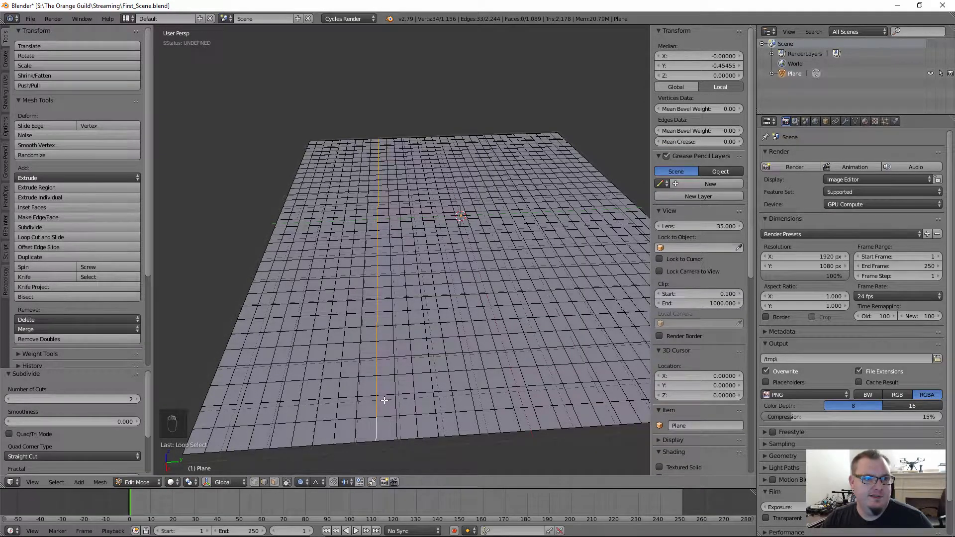
alt+shift+right_click(459, 424)
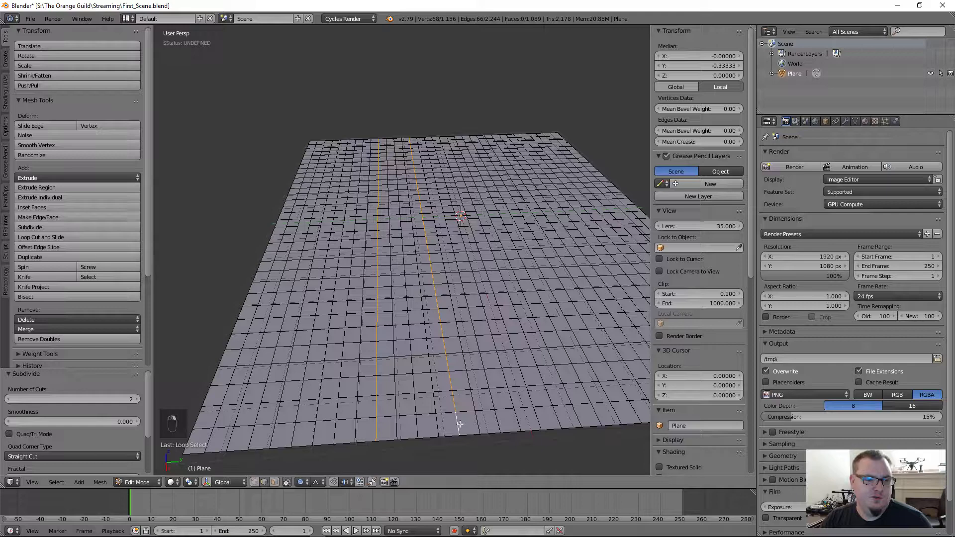
alt+shift+right_click(498, 418)
alt+shift+right_click(553, 420)
alt+shift+right_click(614, 418)
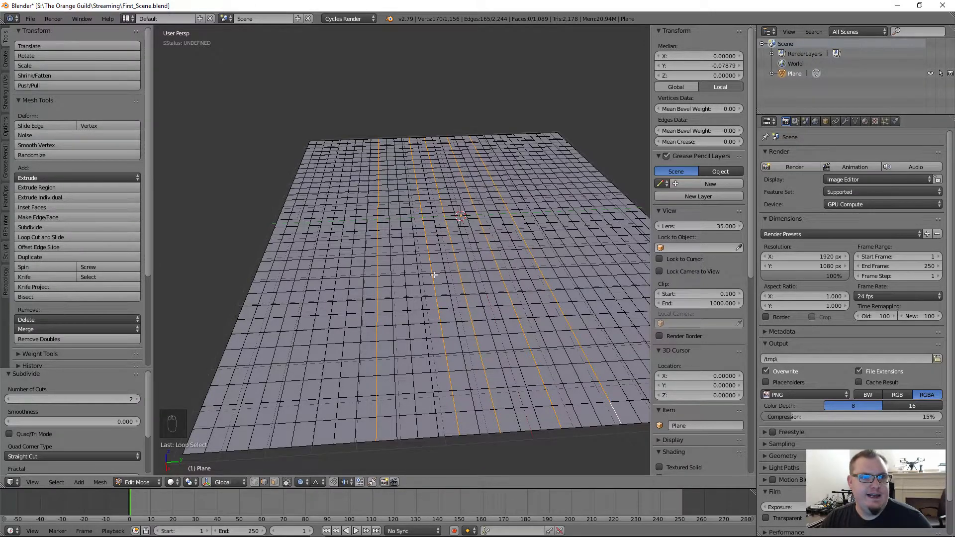
Deselect all edge loops and return to vertex selection mode.
key(a)
scroll(401, 337, down, 3)
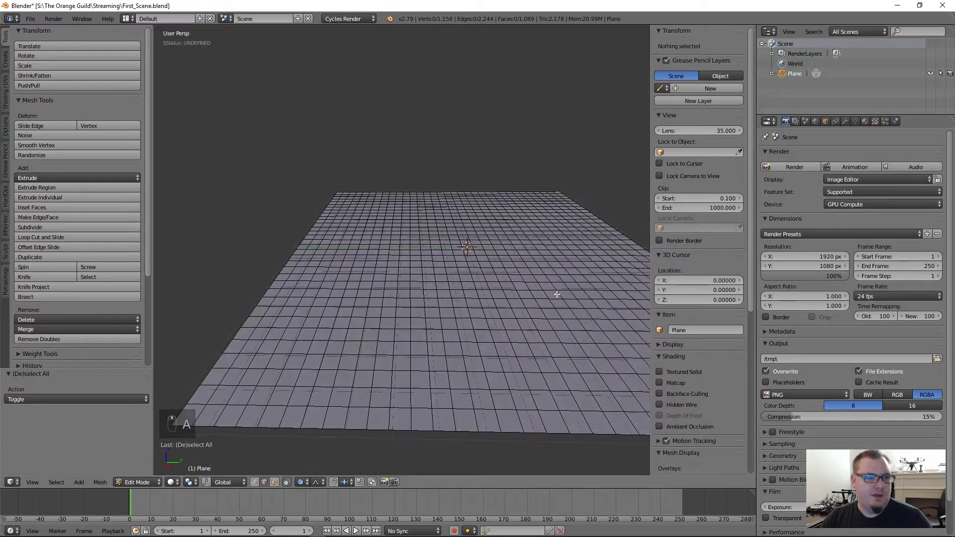
key(a)
key(a)
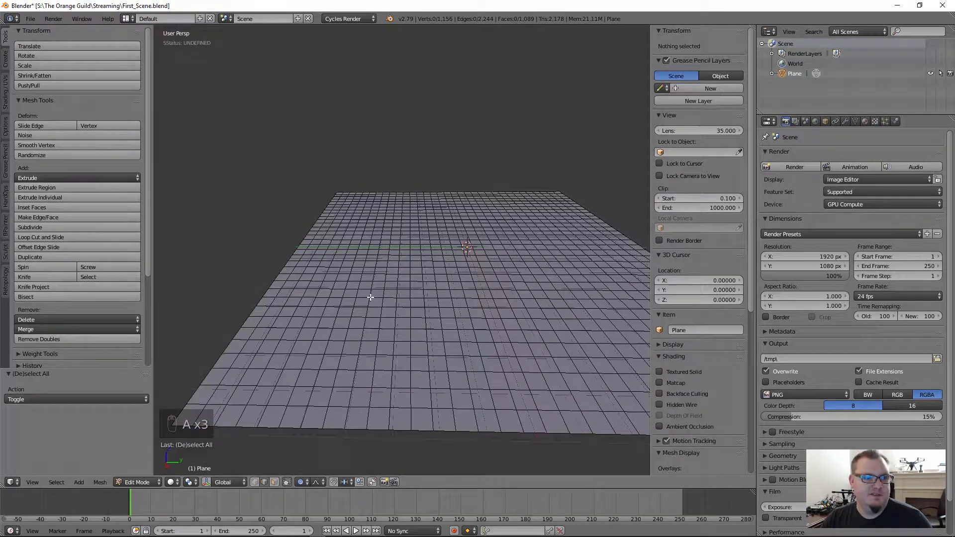
middle_drag(411, 263, 429, 314)
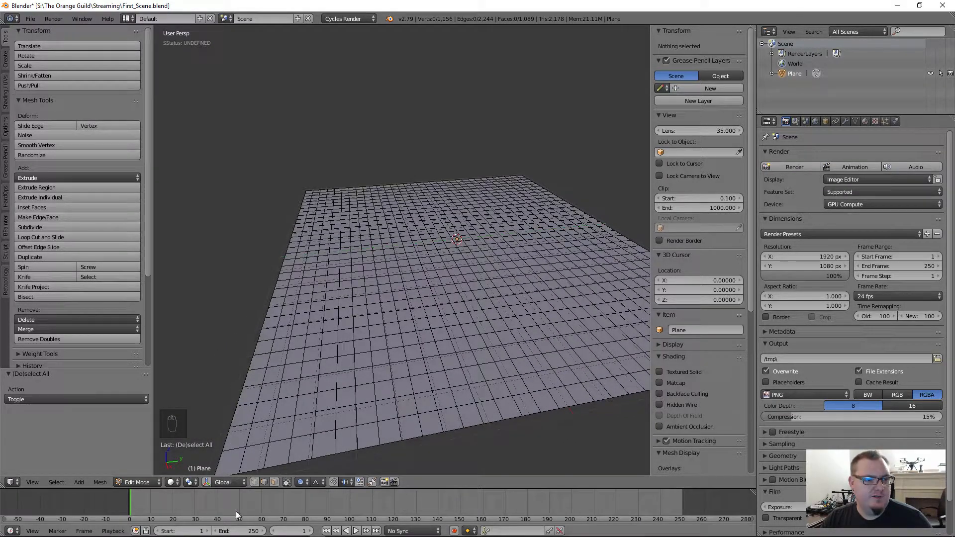
click(253, 482)
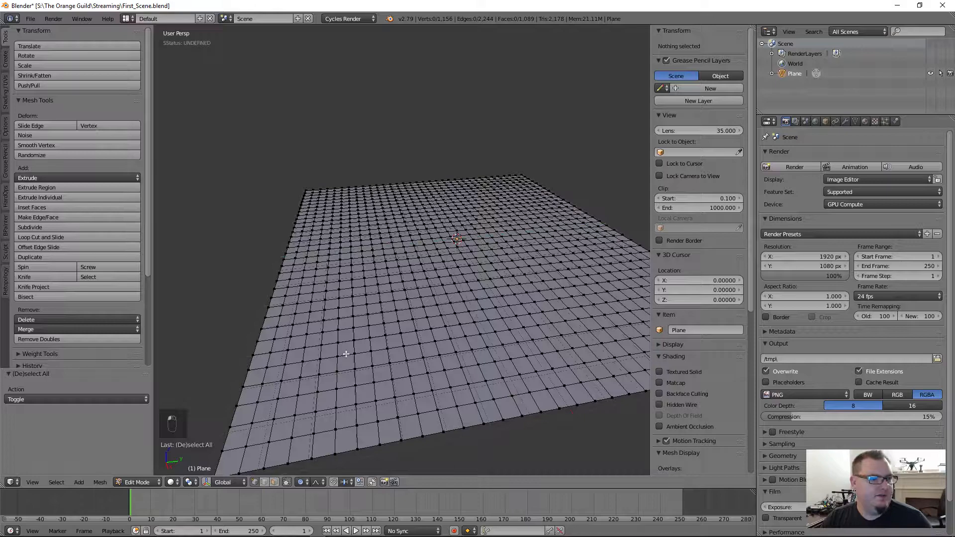
Raise a vertex near the plane's near-left corner about 0.73 along Z, using a reduced proportional influence radius.
middle_drag(346, 354, 339, 461)
right_click(367, 316)
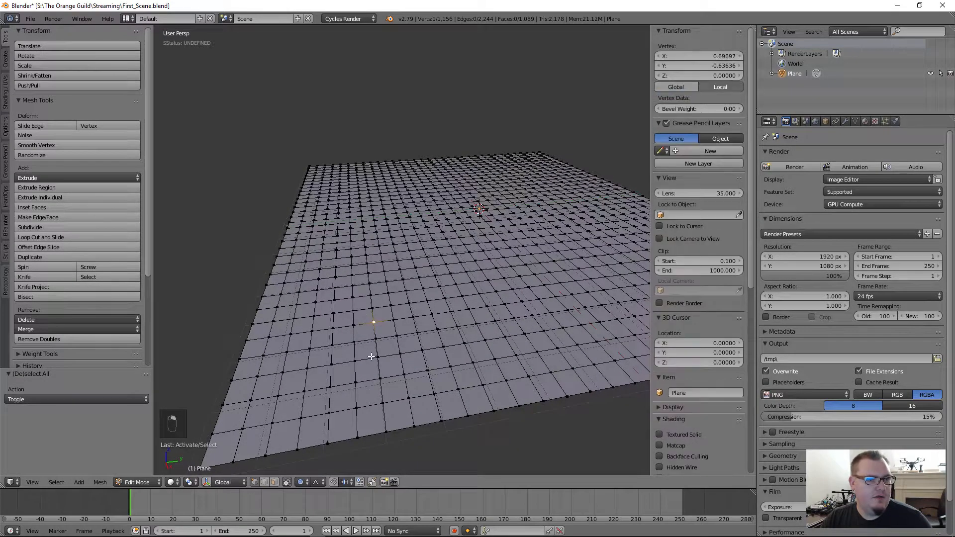
key(g)
key(z)
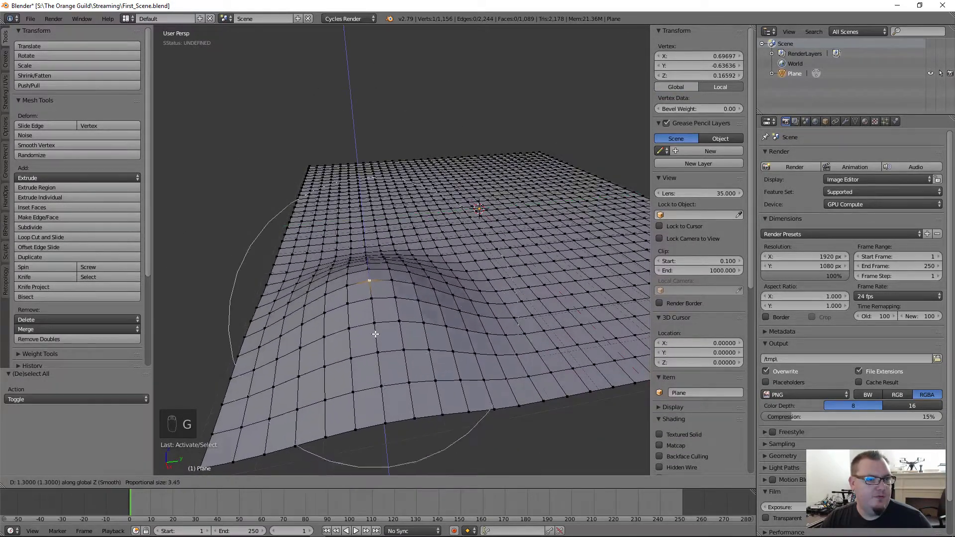
scroll(373, 348, up, 3)
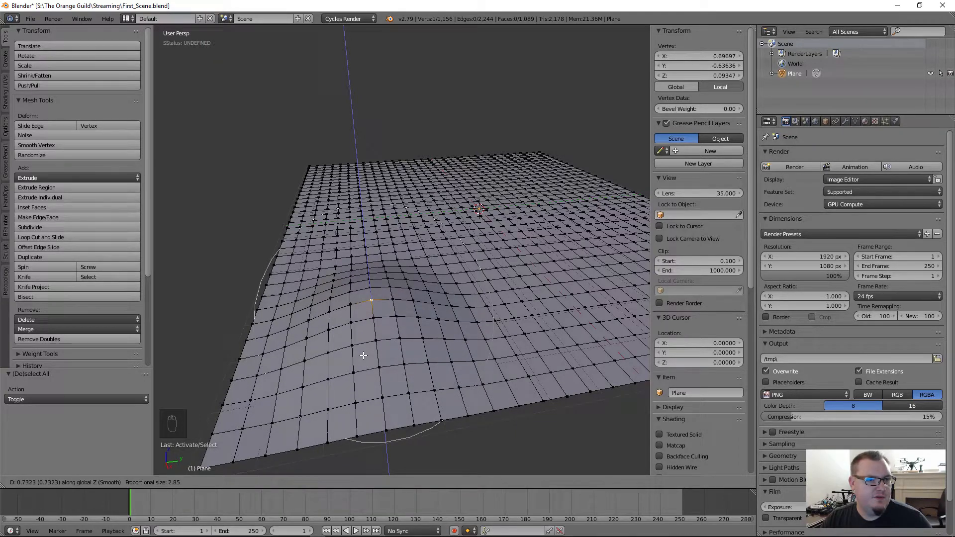
click(403, 356)
Lower a vertex near the front edge, just right of the new hill, about 0.52 along Z to form a dip.
right_click(497, 324)
key(g)
key(z)
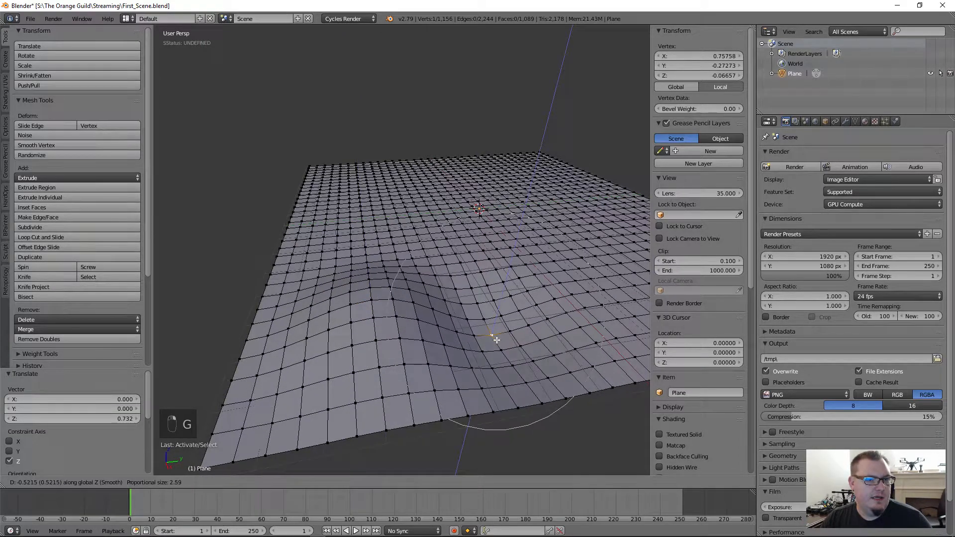
click(497, 340)
Raise a vertex close to the plane's centre about 0.42 along Z with proportional editing.
right_click(489, 227)
key(g)
key(z)
click(490, 224)
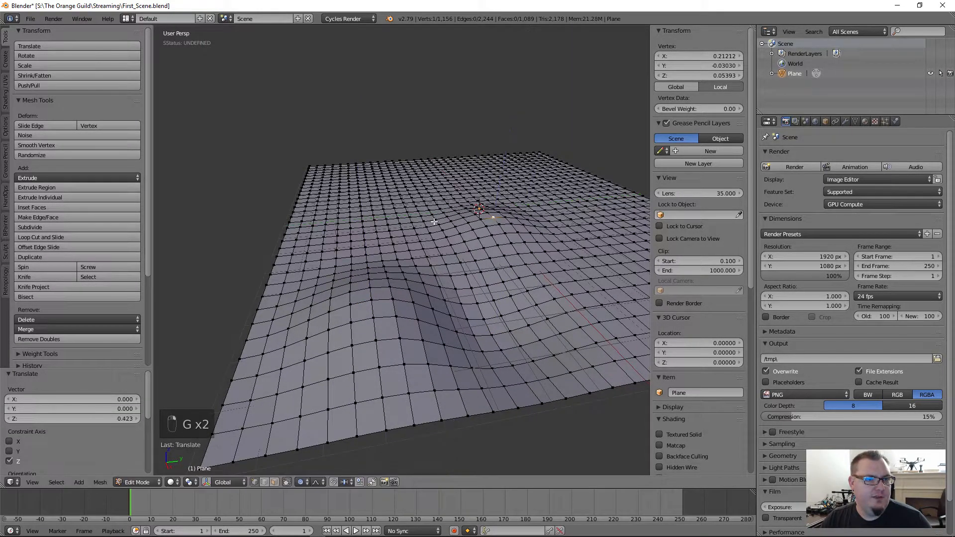
Lower a vertex in the plane's left half, slightly behind the centre, about 0.1 along Z.
right_click(399, 214)
key(g)
key(z)
click(400, 222)
Raise a vertex in the near-right part of the plane about 0.26 along Z with proportional editing.
scroll(468, 314, down, 2)
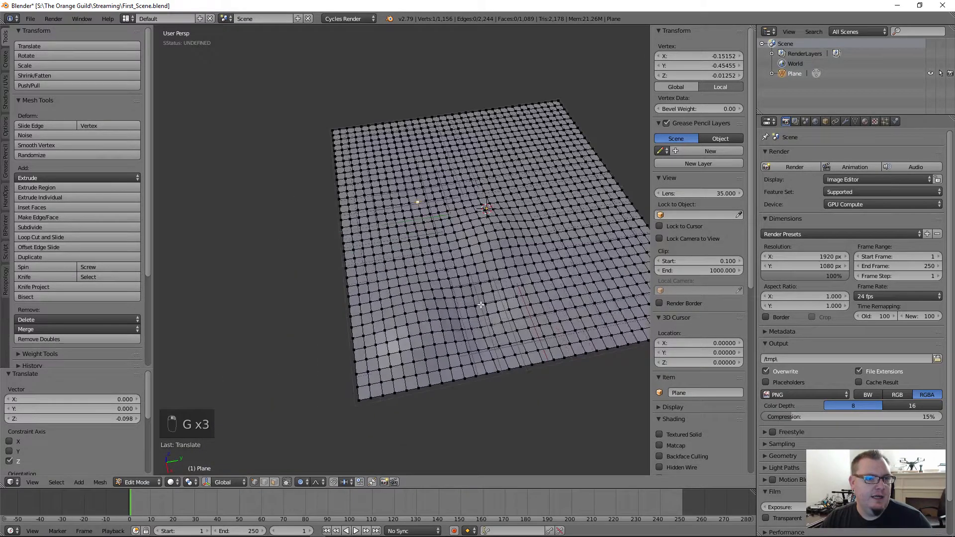
right_click(558, 278)
key(g)
key(z)
click(506, 269)
Clear the selection and randomly select about 5.3% of the plane's vertices.
middle_drag(506, 269, 500, 258)
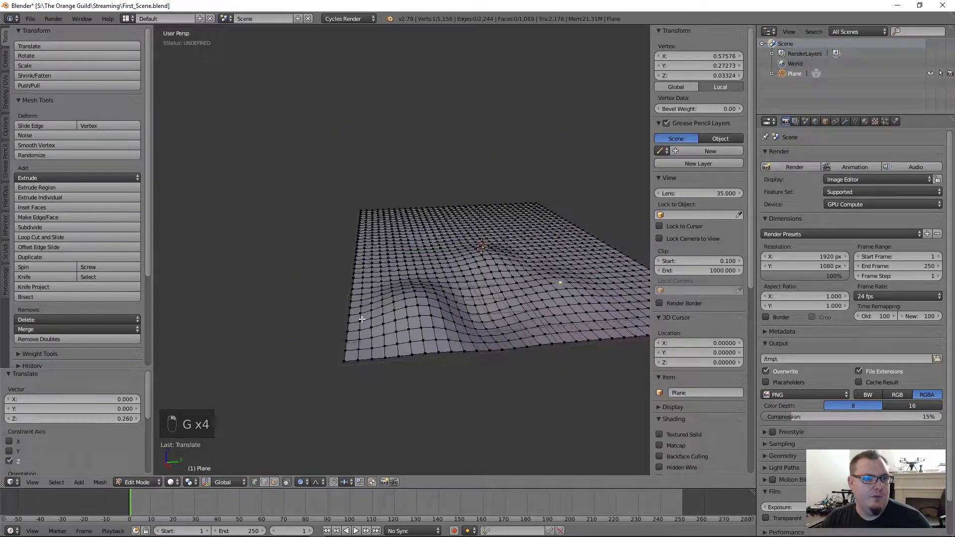
key(a)
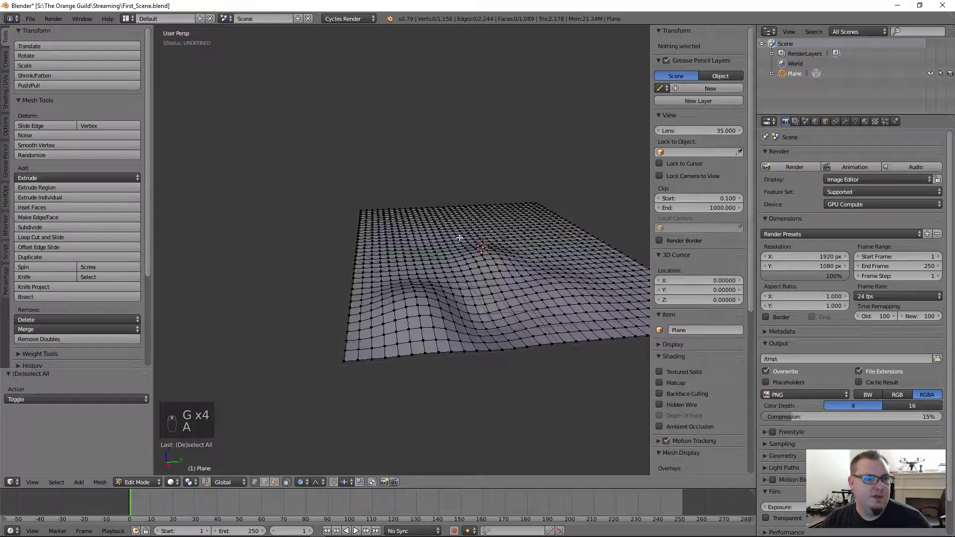
click(57, 482)
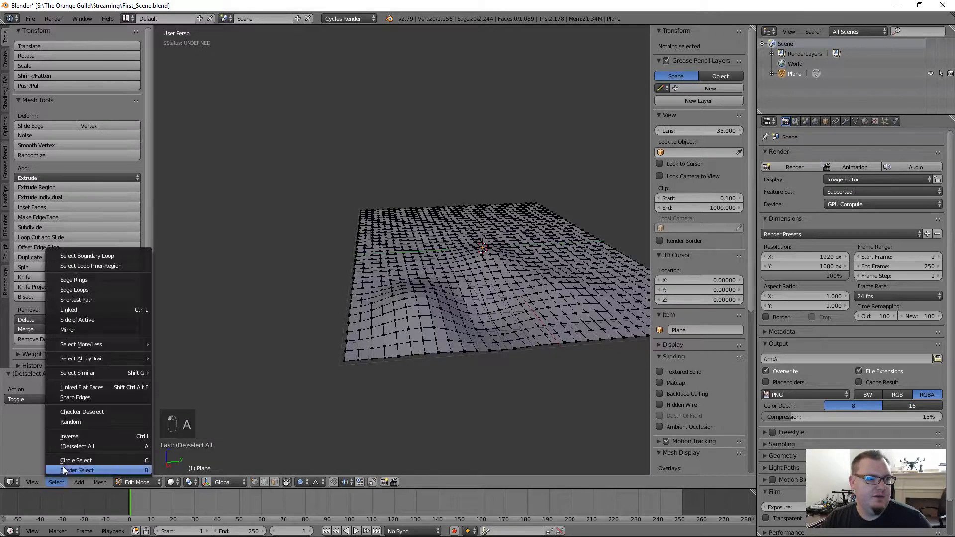
click(75, 421)
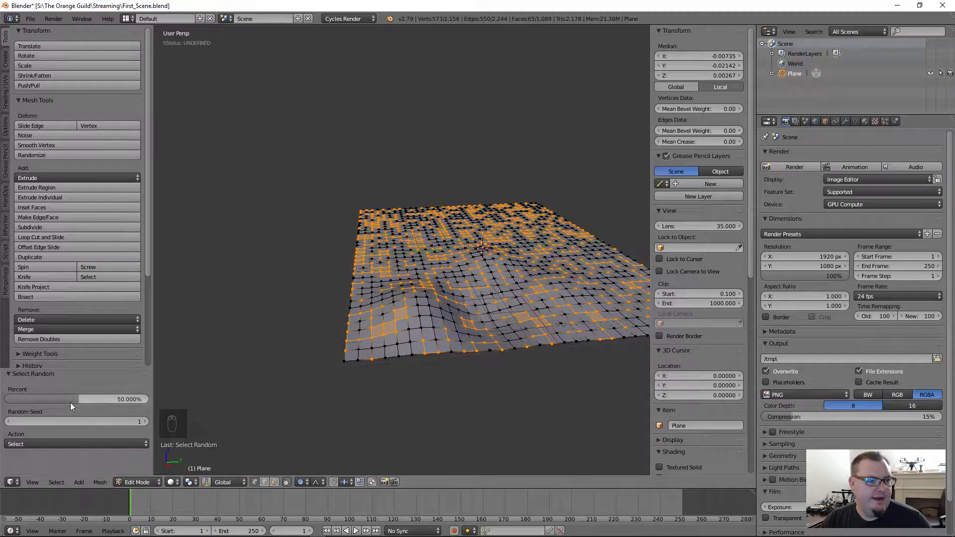
drag(68, 398, 13, 399)
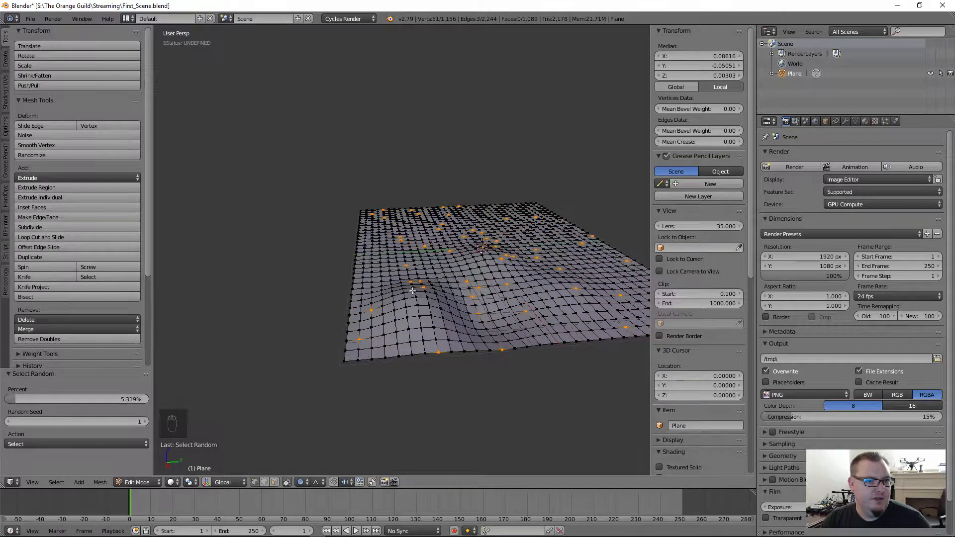
Lower the randomly selected vertices about 0.3 along Z with proportional editing, and deselect everything.
key(g)
key(z)
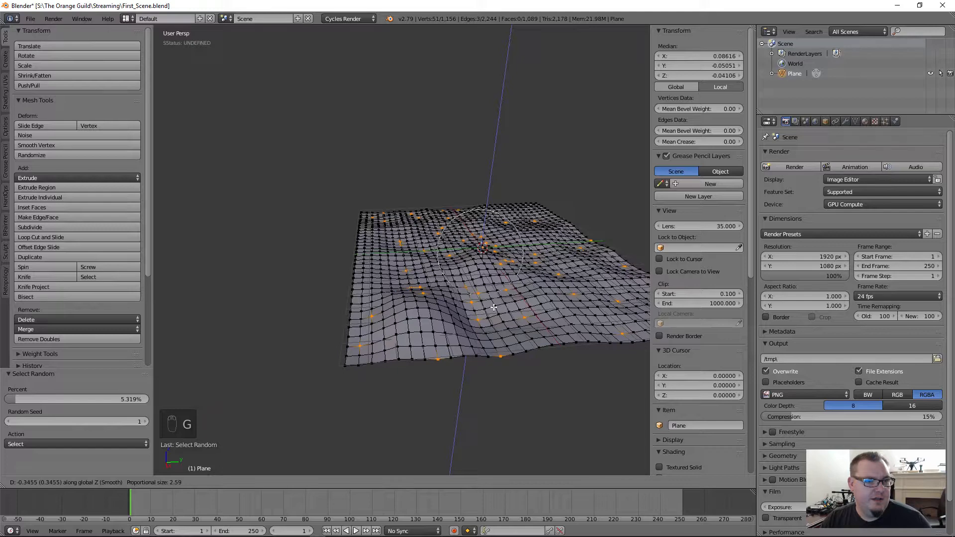
click(495, 308)
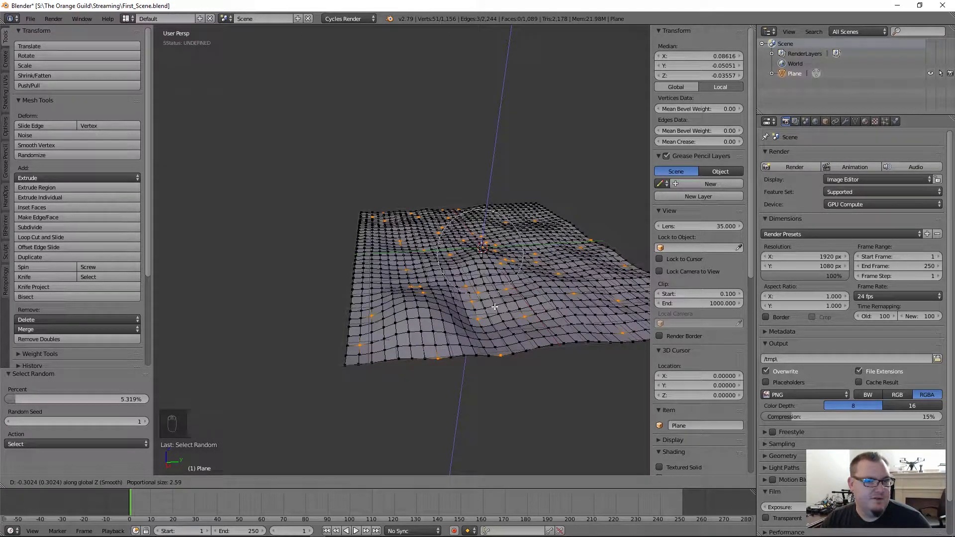
shift+middle_drag(554, 272, 496, 276)
scroll(496, 276, up, 1)
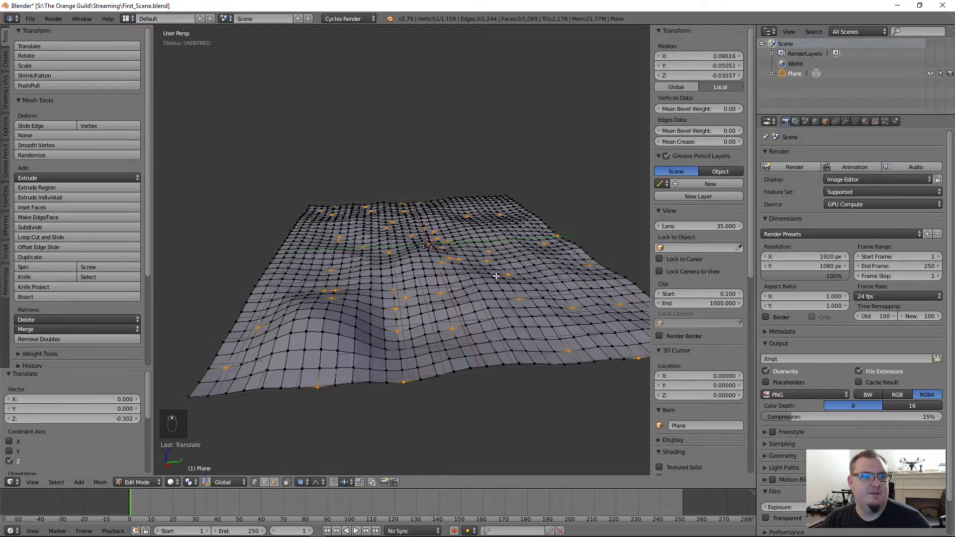
middle_drag(434, 286, 430, 295)
key(a)
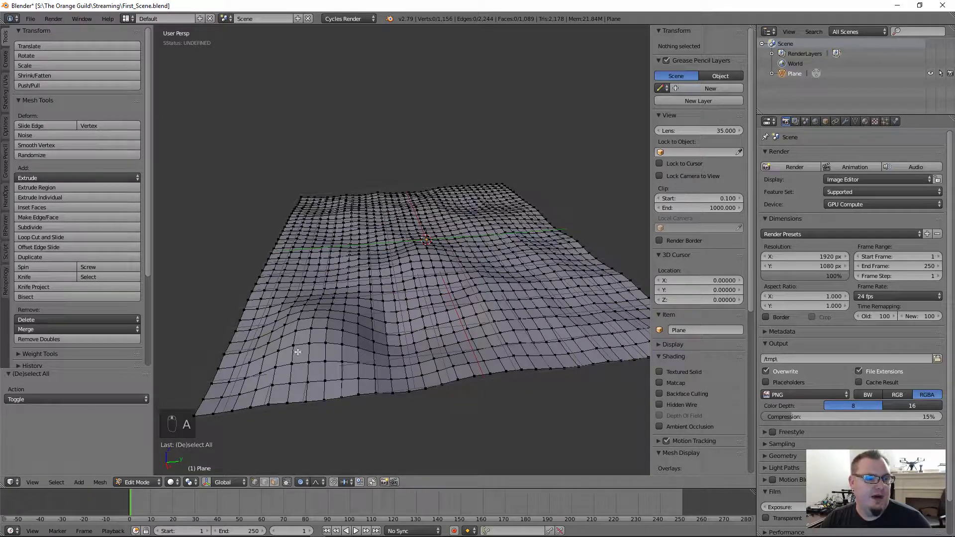
Set the proportional editing falloff to Smooth and try raising a vertex in the near-right part of the plane along Z.
click(303, 482)
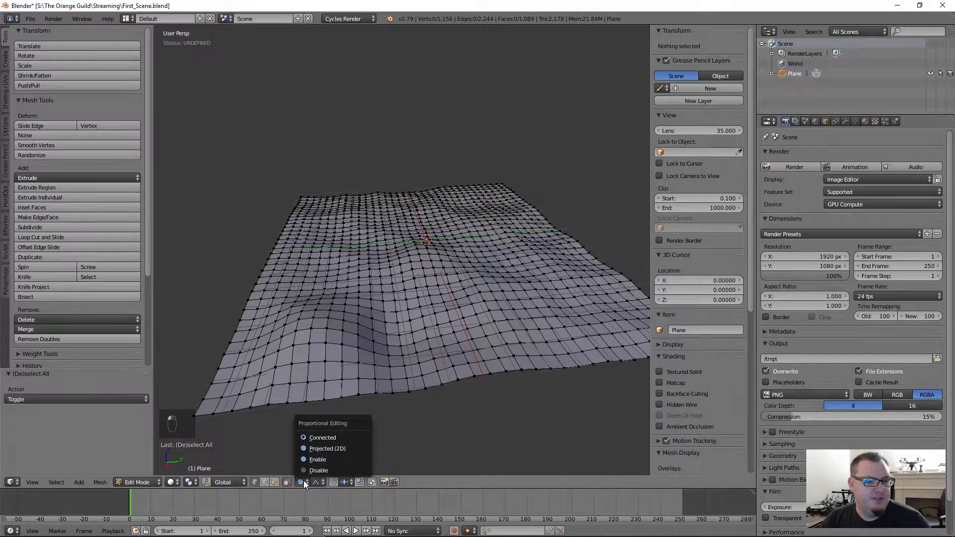
click(301, 482)
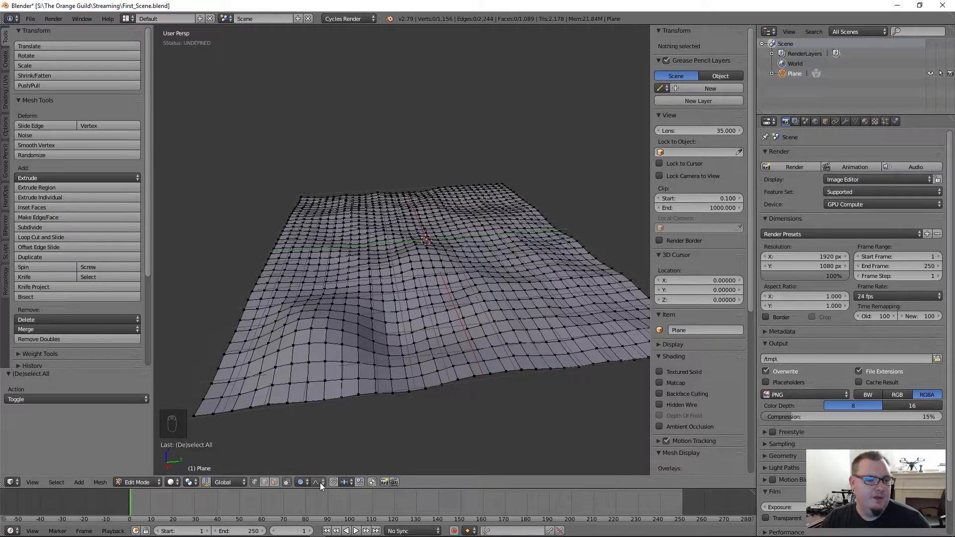
click(321, 482)
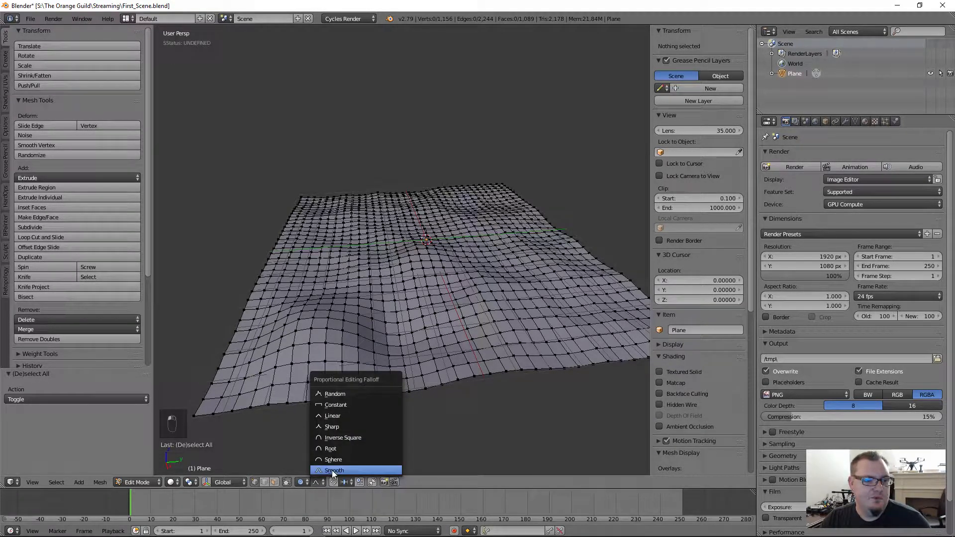
click(333, 471)
right_click(506, 324)
key(g)
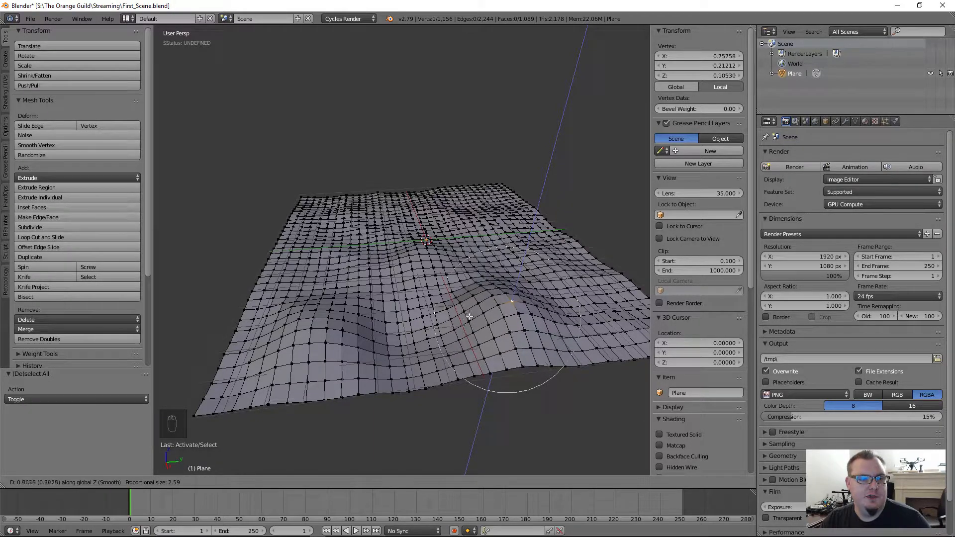
key(Escape)
Switch the falloff to Random and lower a vertex just in front of the plane's centre about 0.13 along Z with proportional size about 8.95.
click(317, 482)
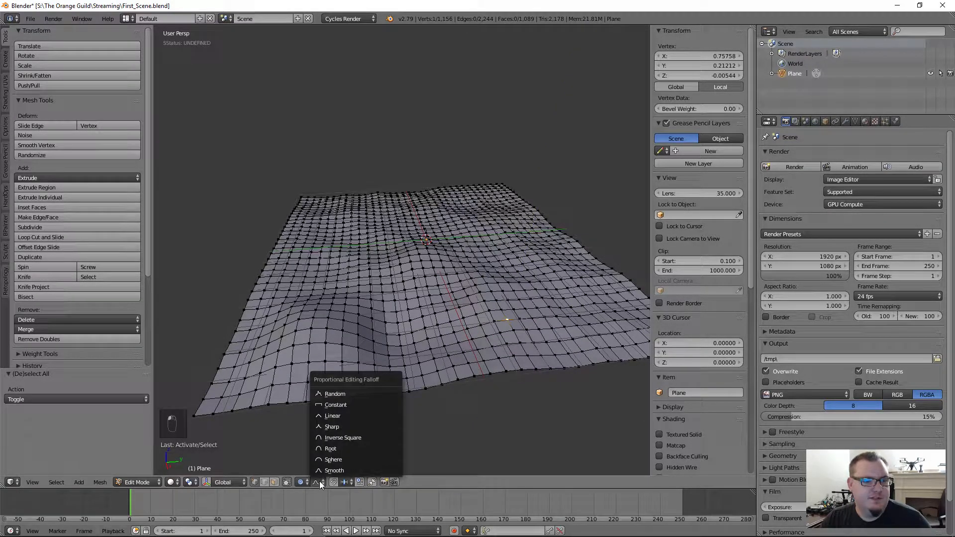
click(341, 395)
right_click(422, 267)
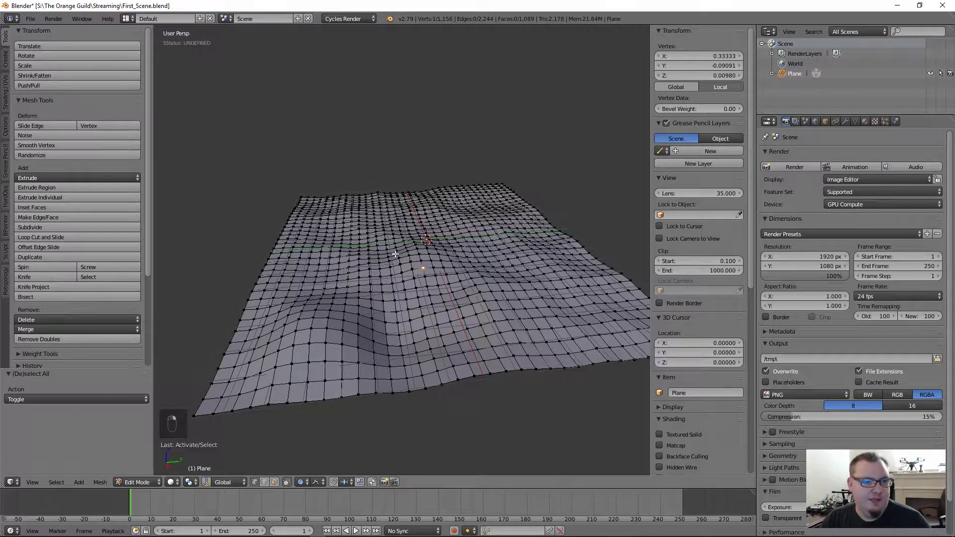
right_click(198, 415)
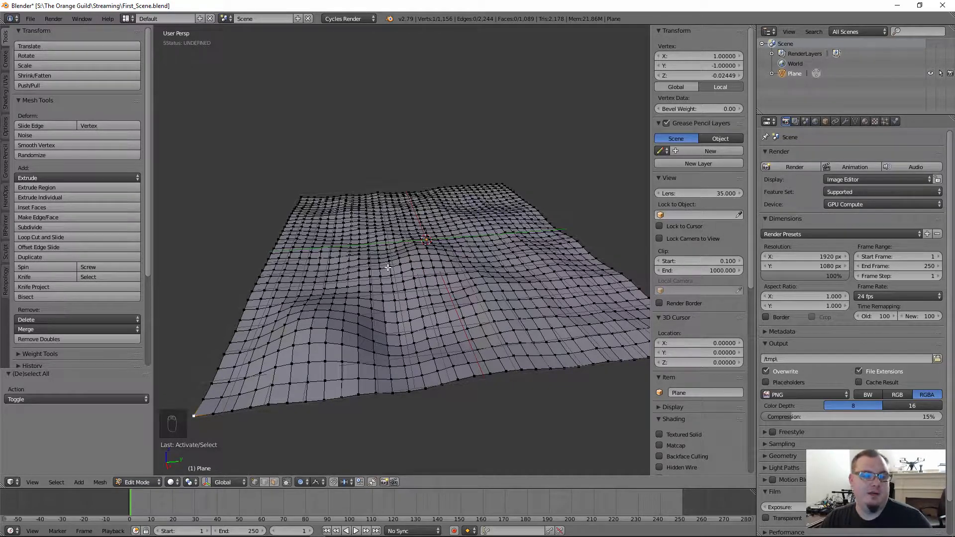
right_click(419, 253)
middle_drag(434, 279, 434, 264)
key(g)
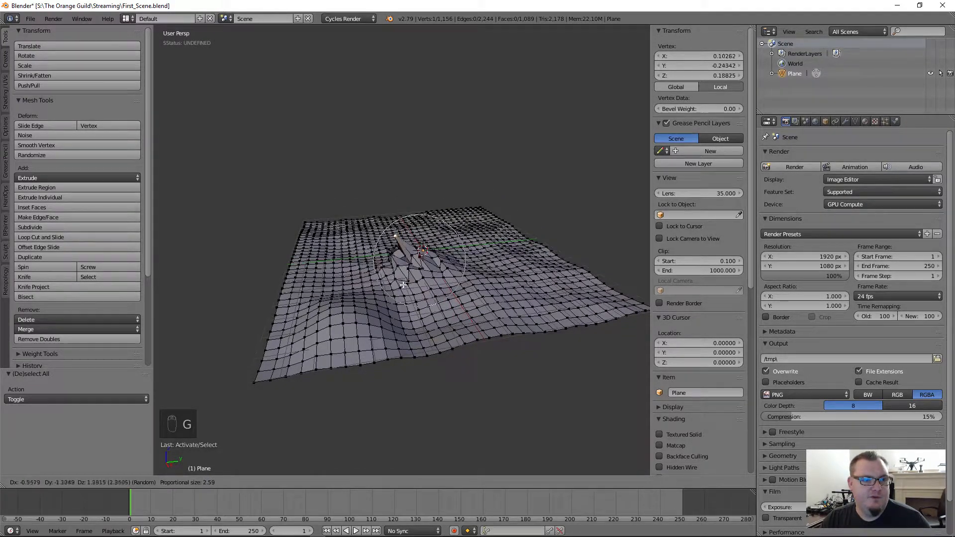
key(z)
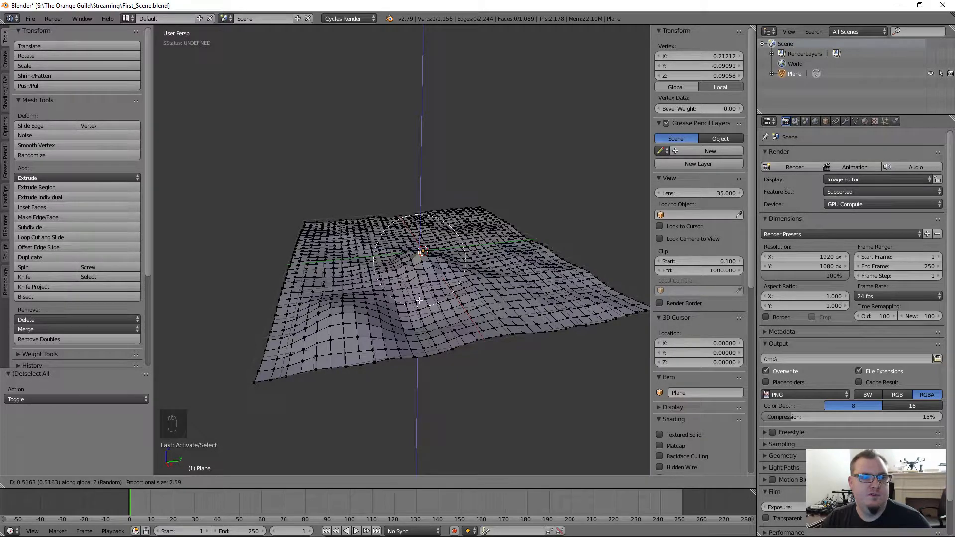
scroll(419, 301, down, 13)
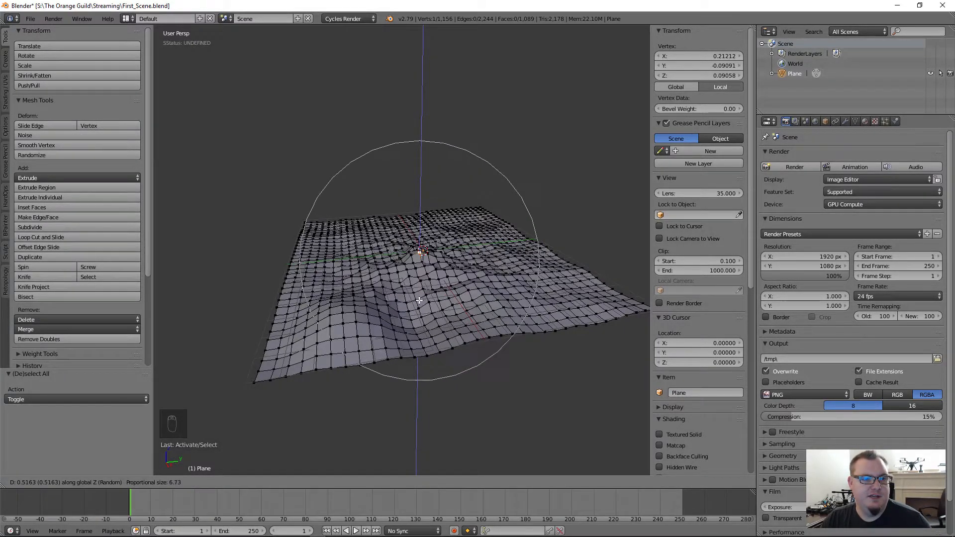
scroll(420, 301, down, 4)
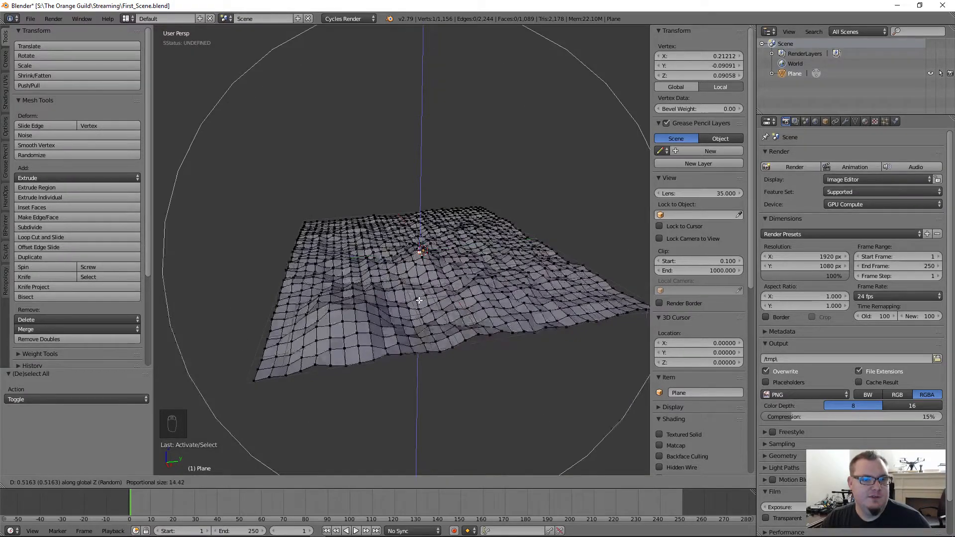
scroll(420, 301, up, 3)
scroll(420, 301, down, 3)
scroll(420, 301, up, 2)
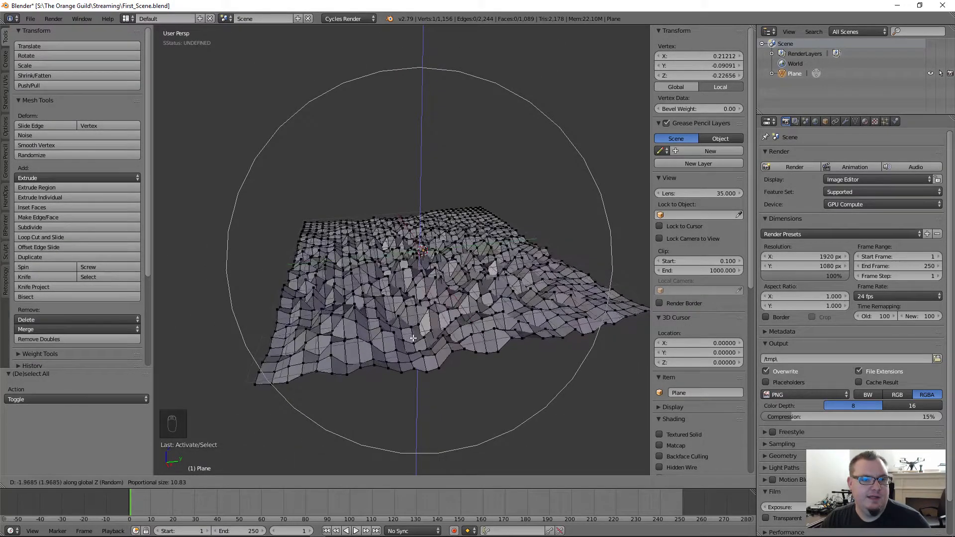
scroll(408, 321, up, 2)
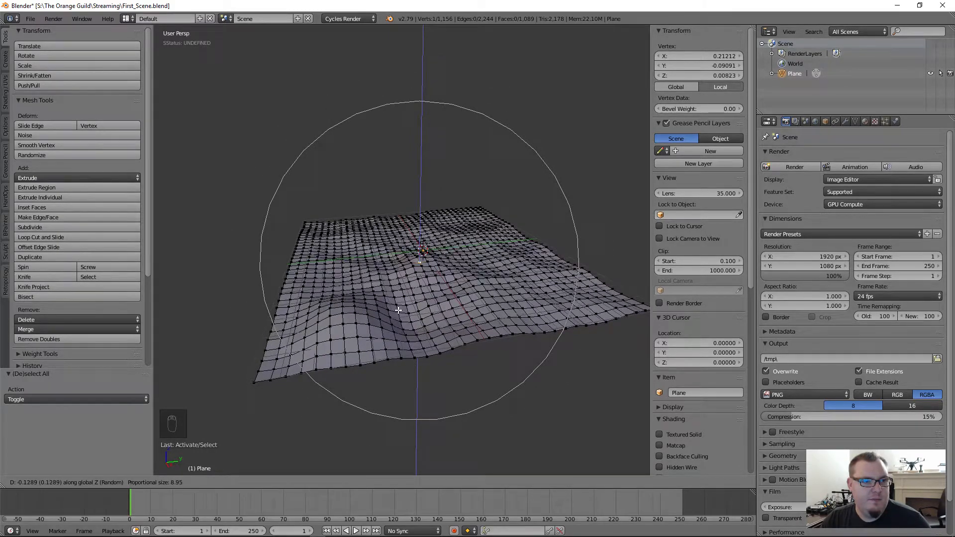
click(398, 310)
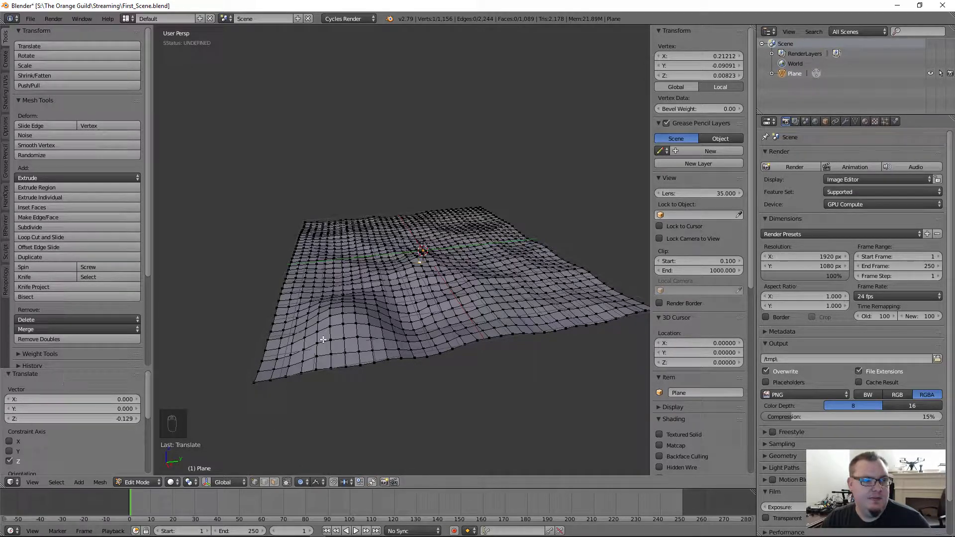
Select a vertex near the plane's front edge, right of the red axis line, and try lowering it along Z with Random falloff.
right_click(528, 318)
middle_drag(528, 318, 527, 332)
key(g)
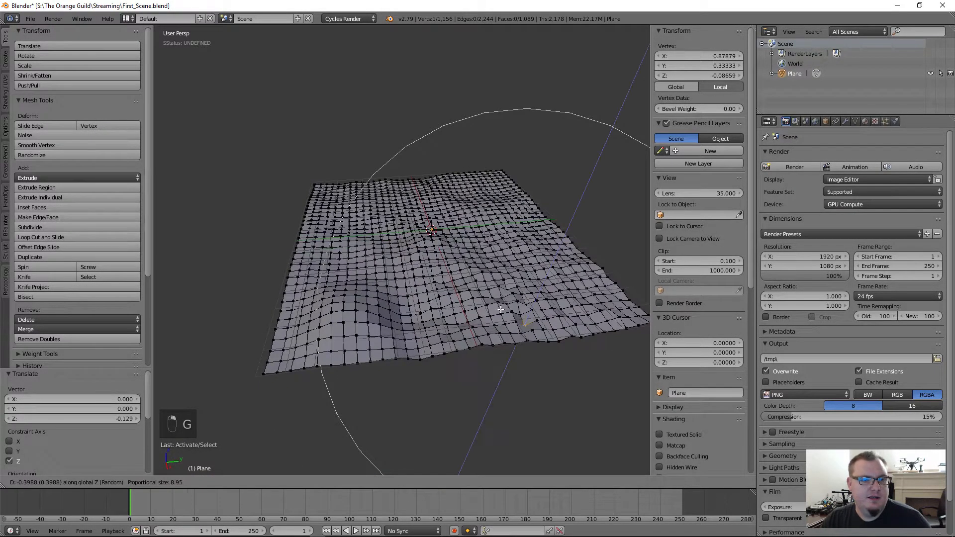
key(z)
scroll(501, 309, up, 1)
scroll(501, 310, up, 2)
right_click(480, 343)
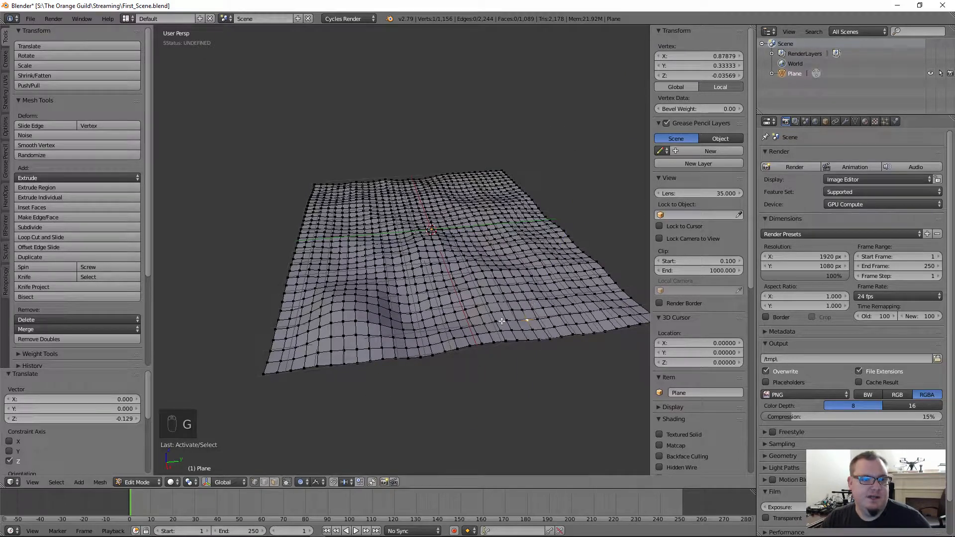
Set the falloff back to Smooth and lower the selected front vertex about 0.5 along Z with a smaller influence radius.
click(317, 482)
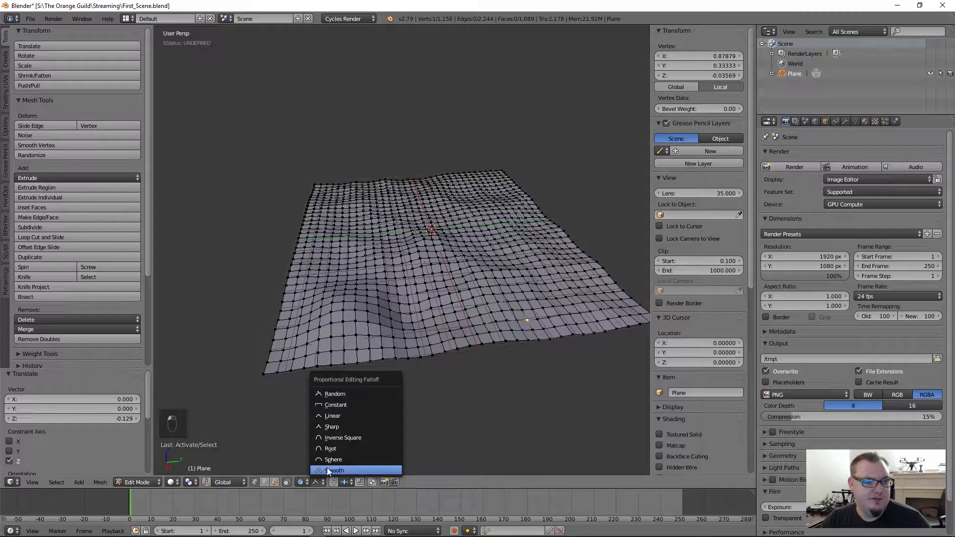
click(328, 468)
key(g)
key(z)
scroll(516, 308, up, 4)
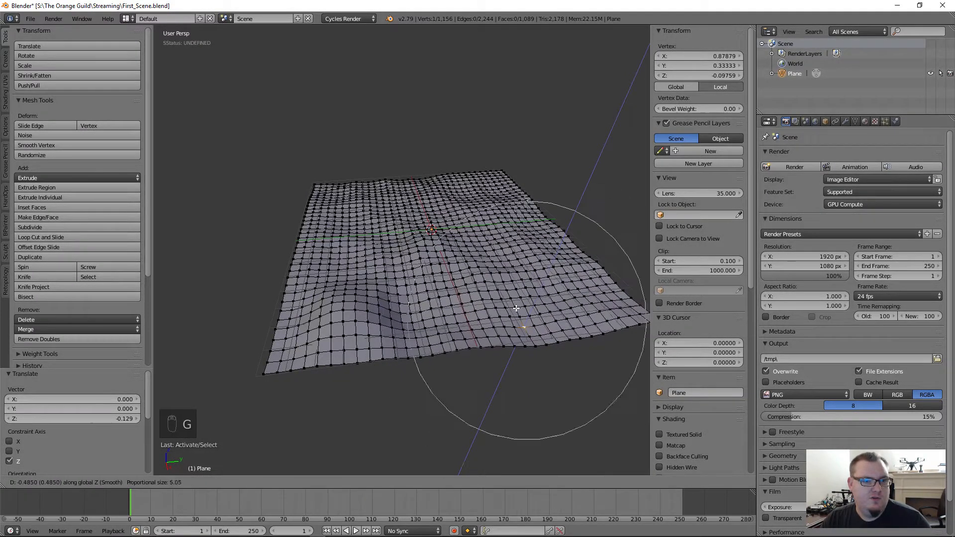
scroll(517, 312, up, 1)
click(517, 312)
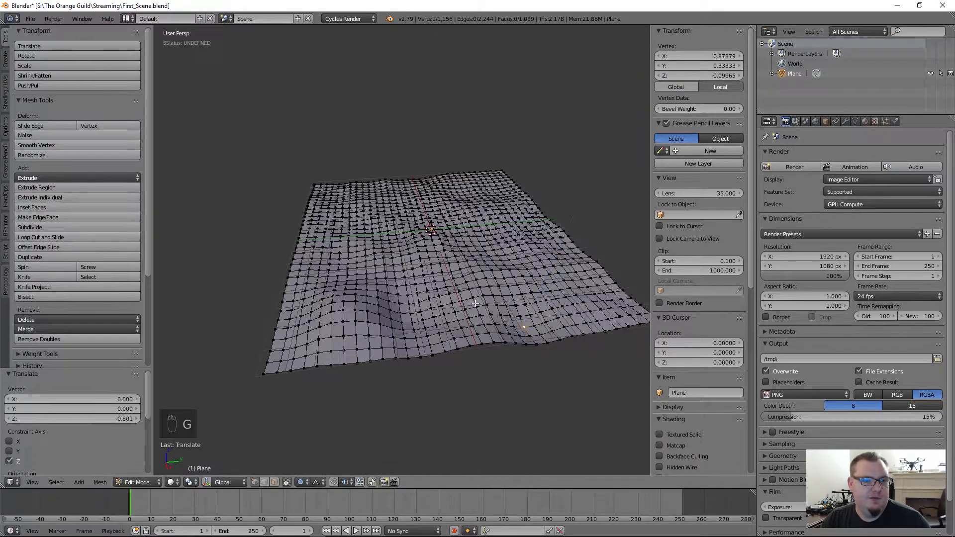
Lower a vertex beside the red axis line in the plane's front half about 0.88 along Z with proportional editing.
right_click(465, 285)
key(g)
key(z)
click(462, 318)
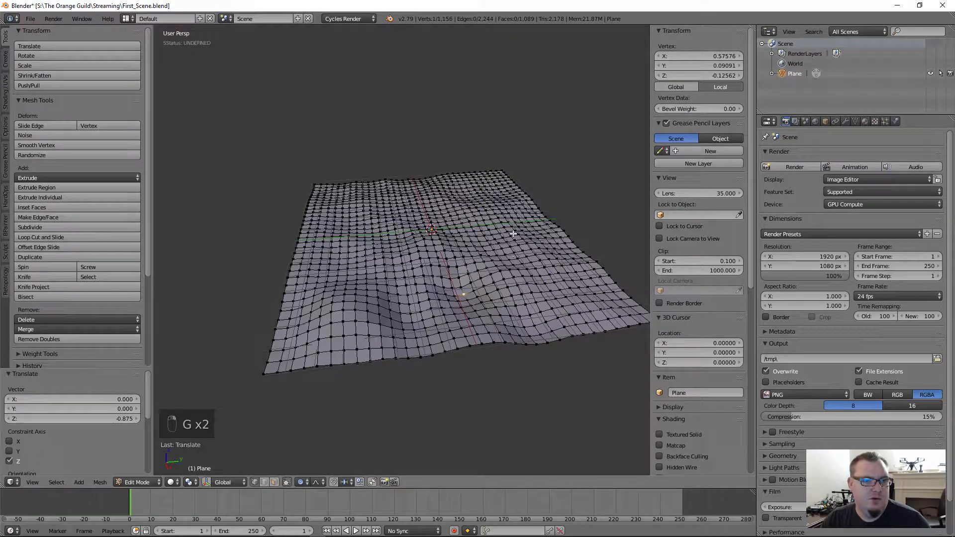
Raise a vertex near the plane's right edge slightly along Z, and one right of the axis in the back half about 0.88.
right_click(515, 226)
key(g)
key(z)
click(516, 220)
right_click(445, 205)
key(g)
key(z)
click(444, 196)
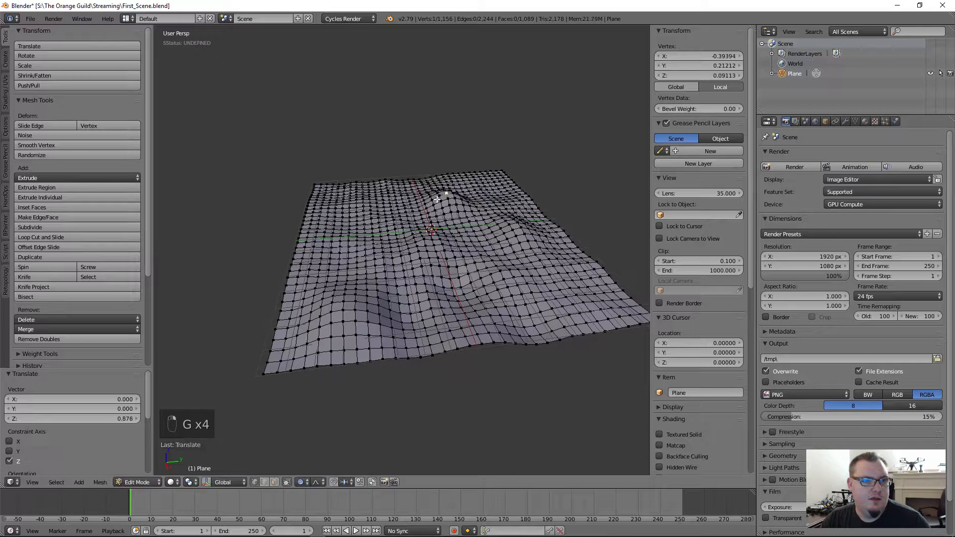
Raise a vertex left of the plane's centre about 0.82 along Z and one near the back-left corner about 0.67.
right_click(390, 233)
key(g)
key(z)
click(389, 220)
right_click(343, 203)
key(g)
key(z)
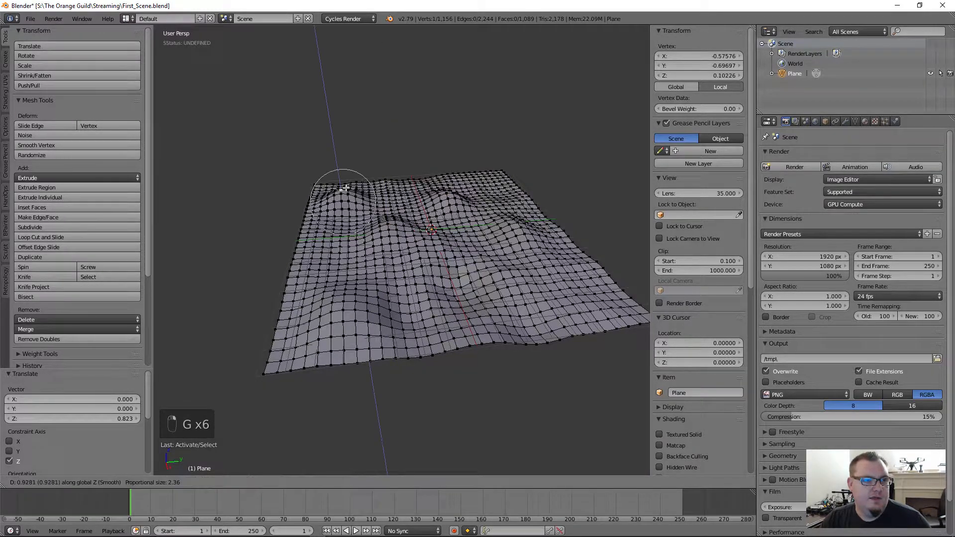
click(342, 189)
Lower a vertex near the plane's left edge about 0.6 along Z and one between the two back hills about 0.4.
right_click(327, 217)
key(g)
key(z)
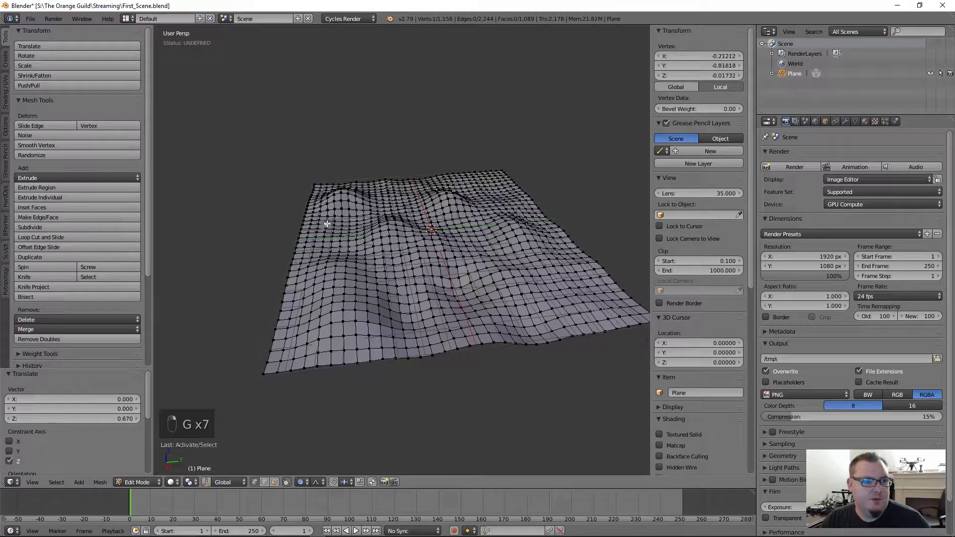
click(329, 234)
right_click(391, 205)
key(g)
key(z)
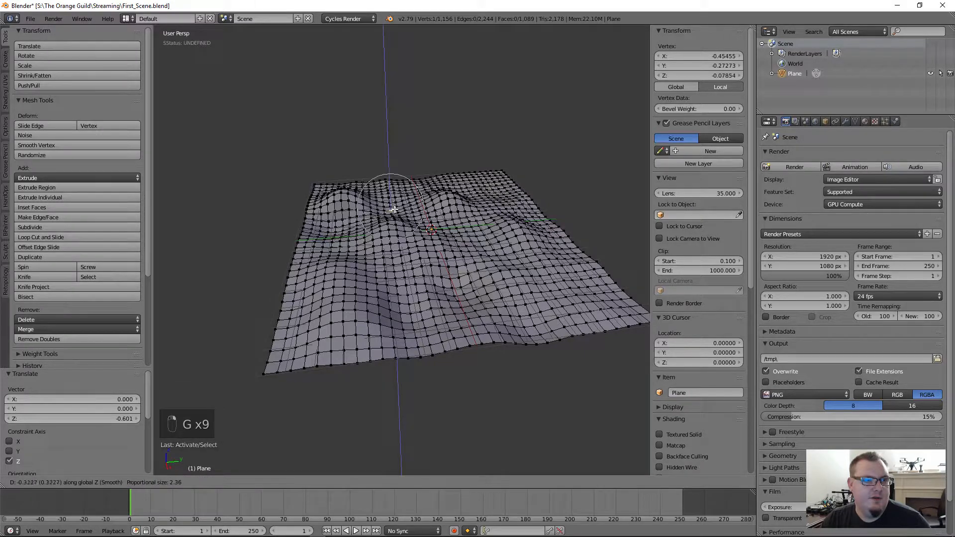
click(436, 264)
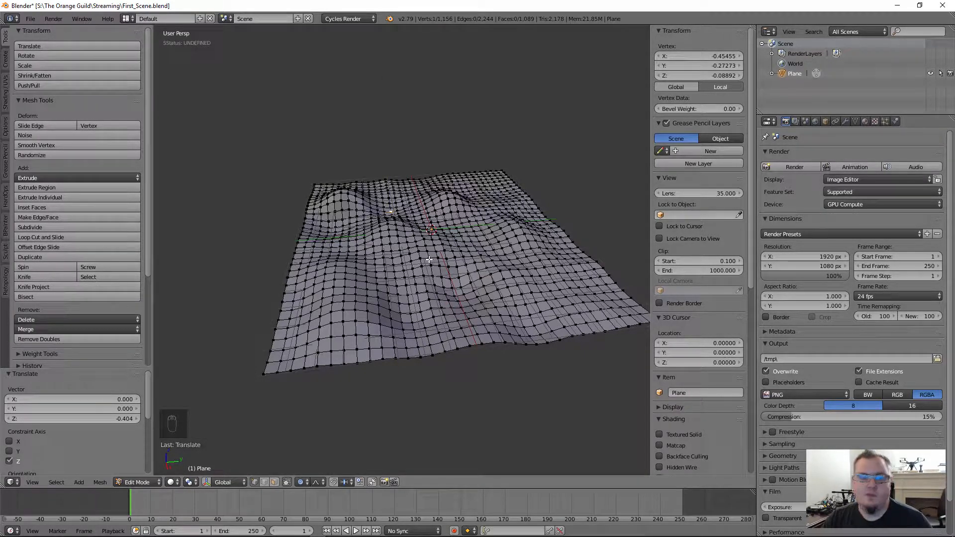
Show the 3D manipulator and lower a vertex near the plane's front-right corner about 0.54 along Z with proportional editing.
right_click(384, 234)
middle_drag(398, 271, 377, 279)
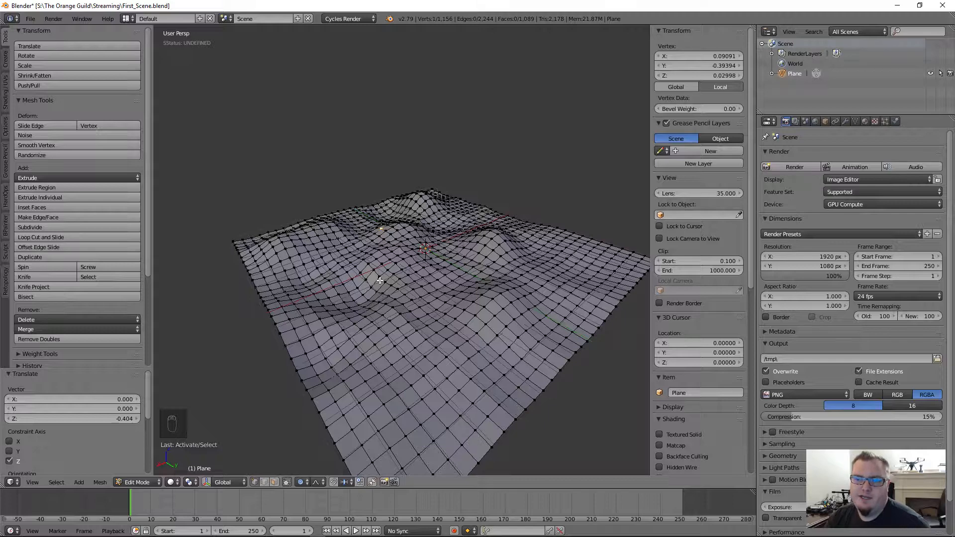
right_click(436, 309)
right_click(382, 354)
right_click(446, 357)
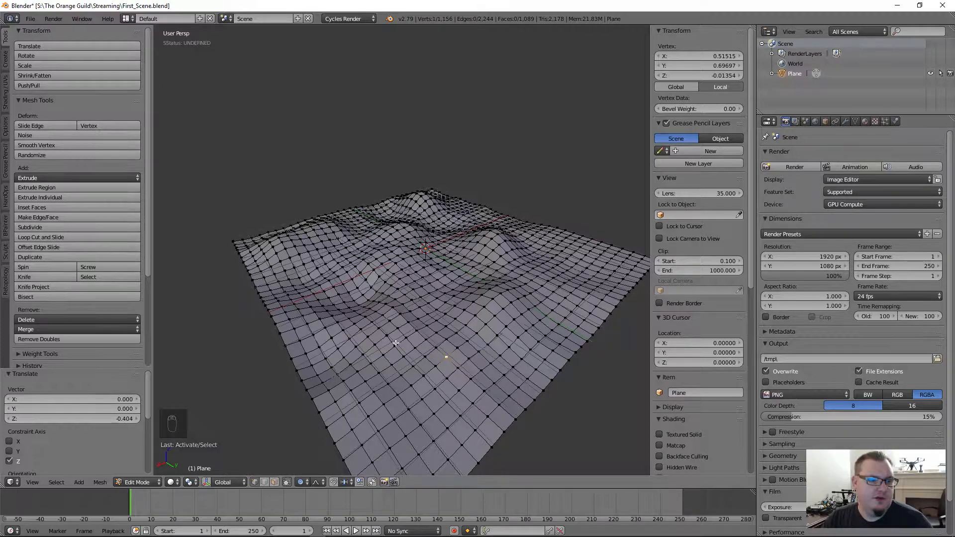
click(205, 483)
key(g)
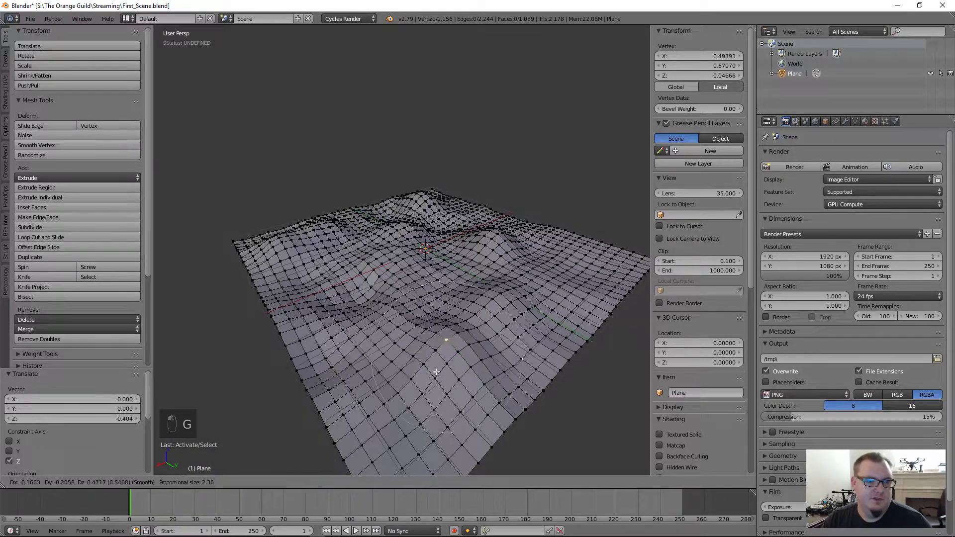
key(z)
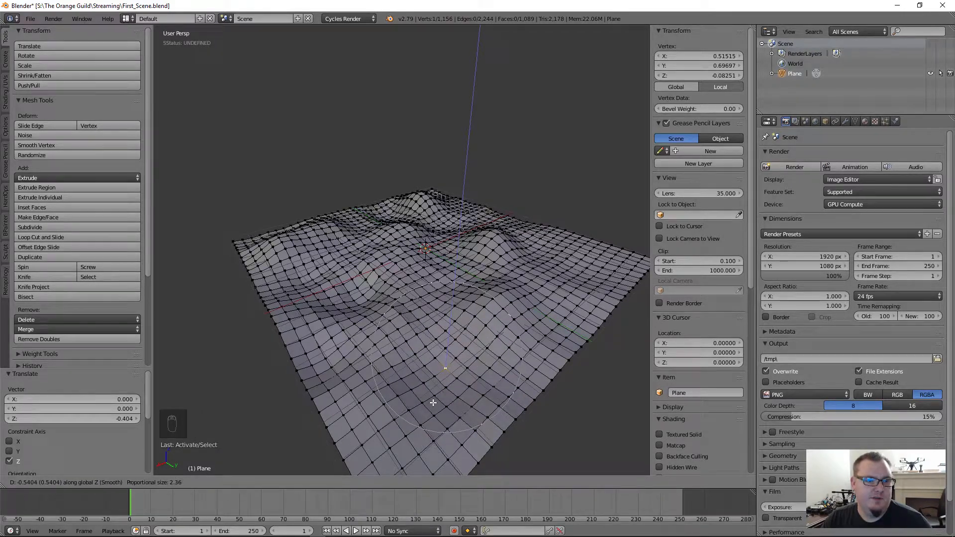
click(433, 402)
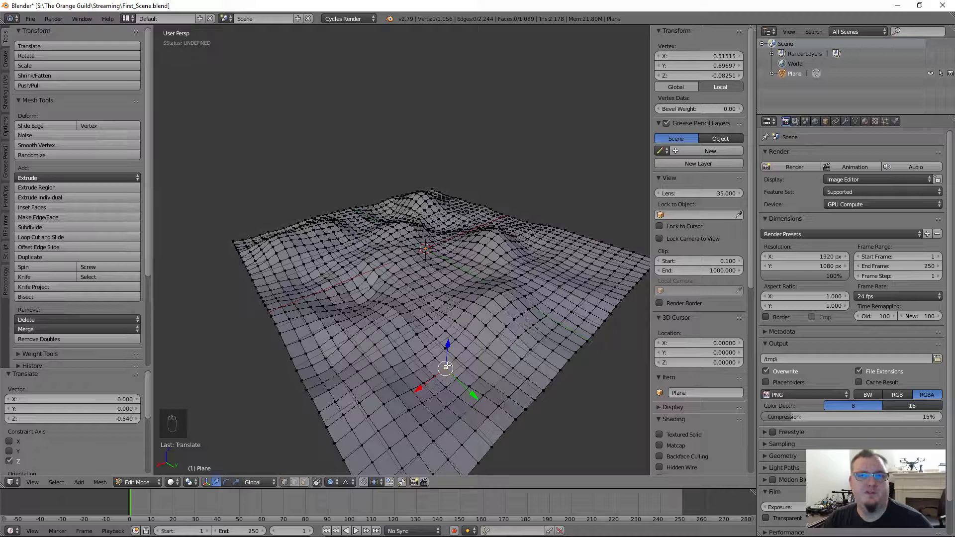
Raise the same vertex about 0.02 along Z with the manipulator's blue axis, and hide the manipulator.
middle_drag(509, 327, 445, 338)
key(g)
key(z)
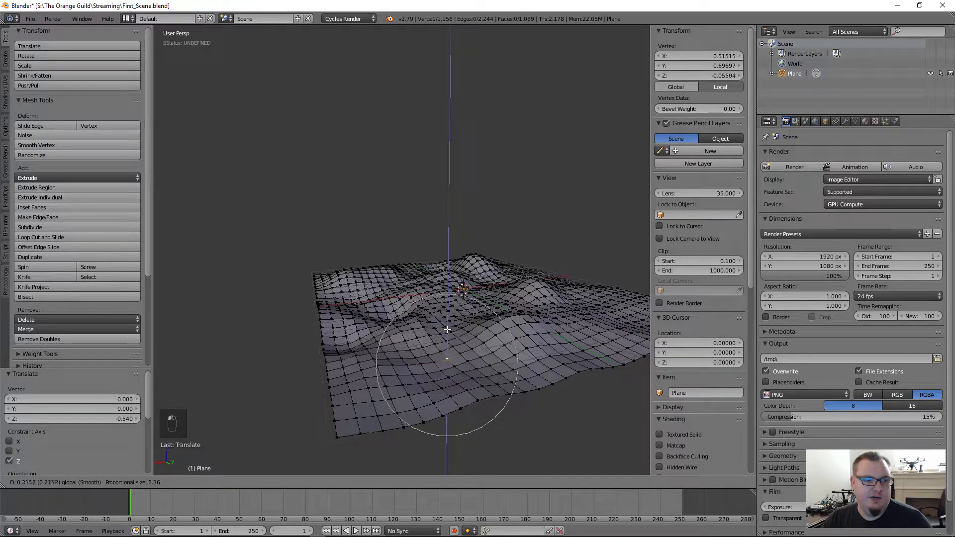
click(440, 366)
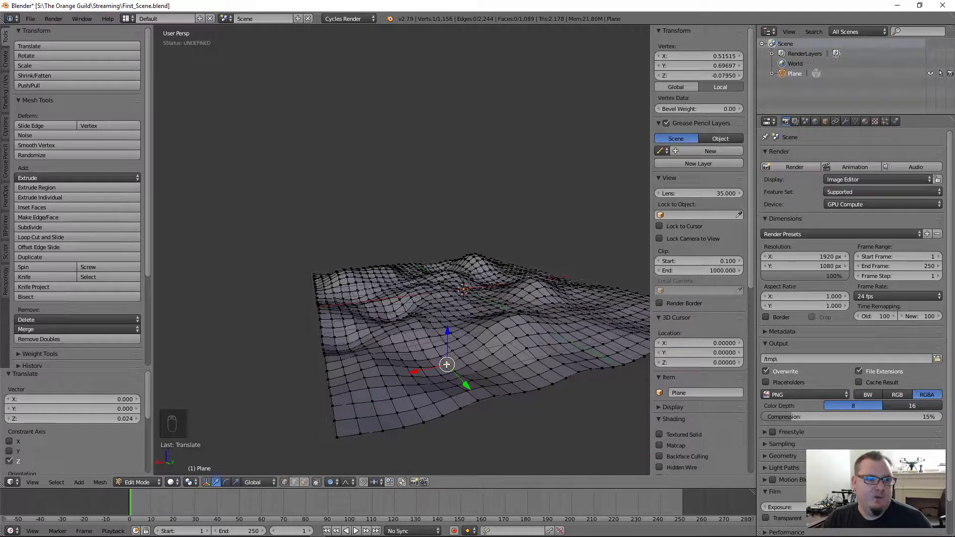
right_click(447, 364)
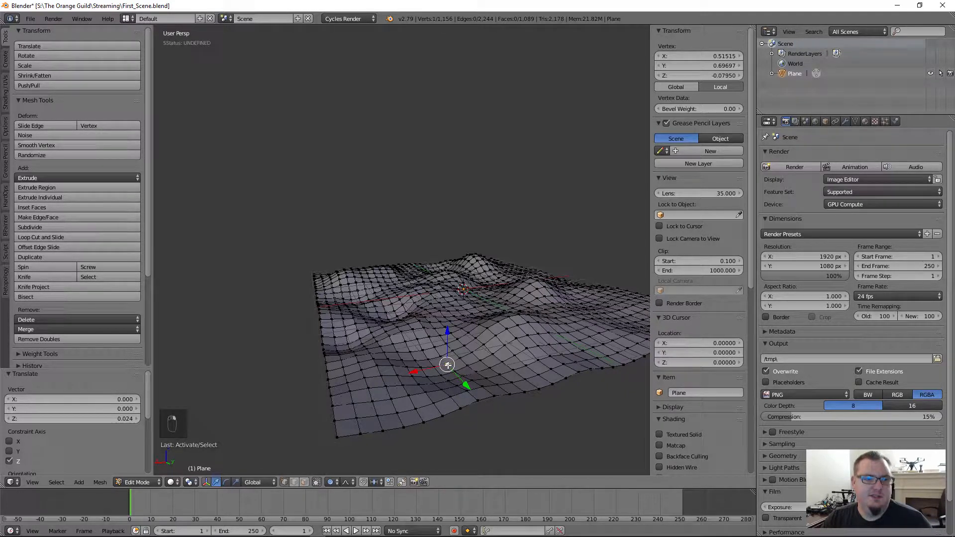
click(206, 483)
Adjust the height of a vertex right of the plane's centre and lower one near the front-right corner about 1 along Z.
mouse_move(481, 320)
shift+middle_down()
mouse_move(453, 332)
mouse_move(473, 337)
mouse_move(451, 338)
shift+middle_up()
right_click(470, 296)
key(g)
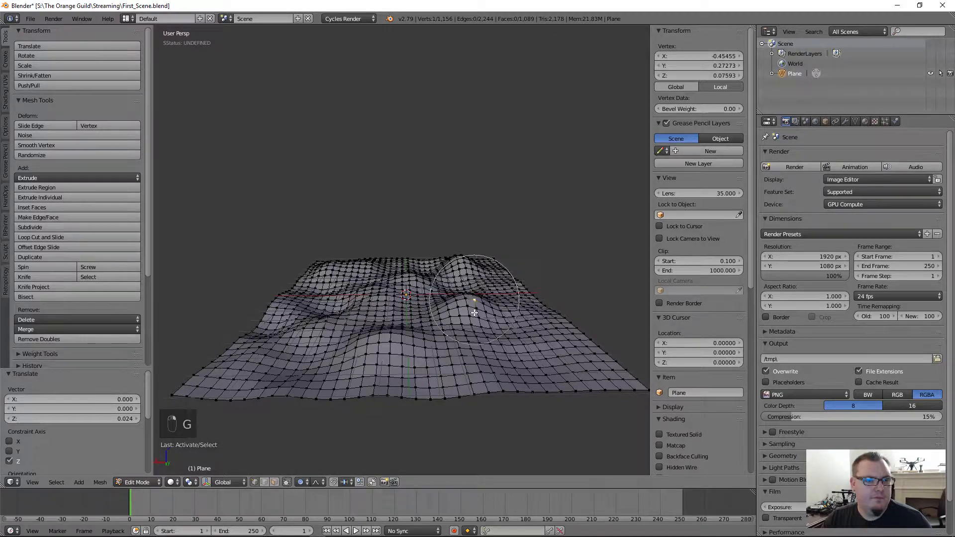
click(513, 383)
Raise a vertex near the plane's front edge about 0.5 along Z and one at the front-right corner about 0.33.
key(g)
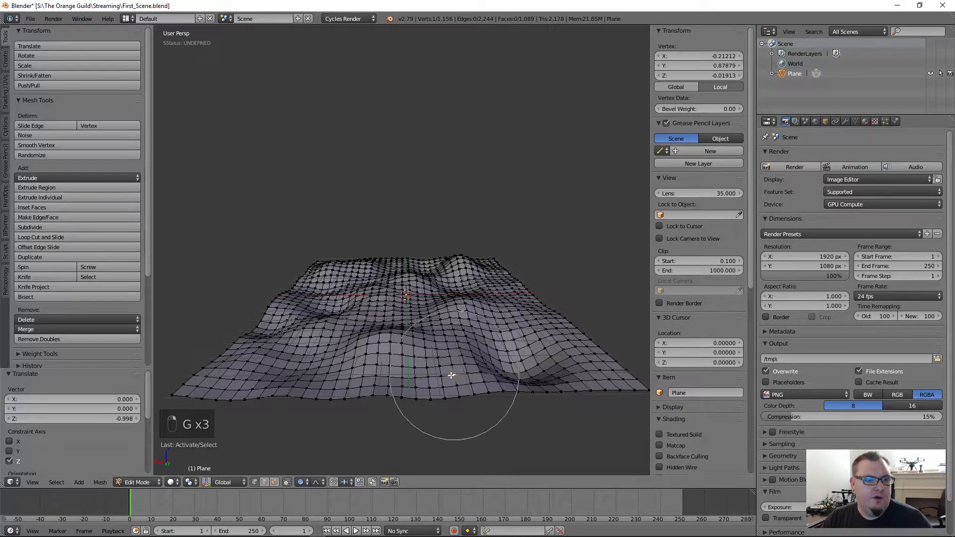
click(453, 364)
right_click(626, 382)
key(g)
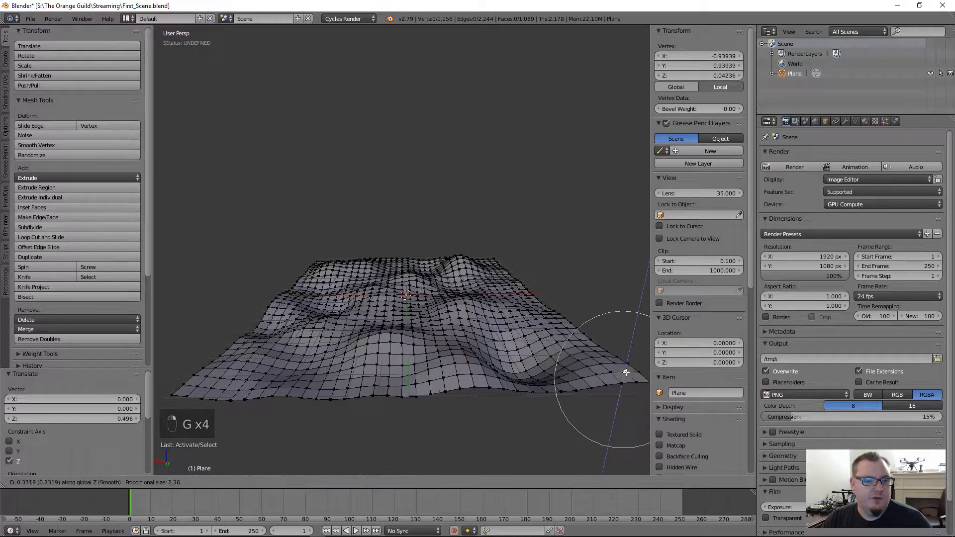
click(623, 372)
Raise a vertex near the plane's right edge about 0.59 along Z and adjust the height of one farther back on that side.
right_click(530, 315)
key(g)
click(530, 301)
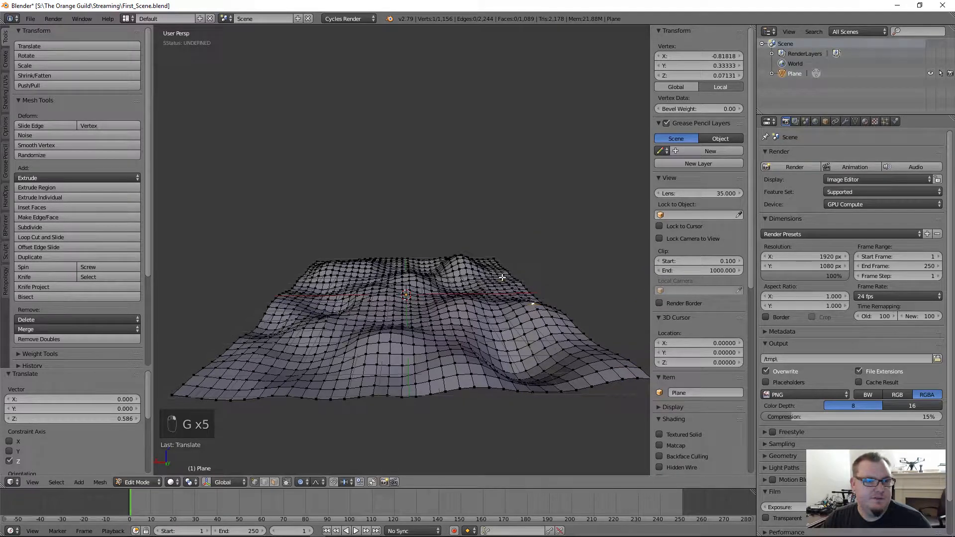
key(g)
click(497, 273)
Raise a vertex near the middle of the plane's back edge about 0.83 along Z.
right_click(412, 264)
key(g)
click(413, 264)
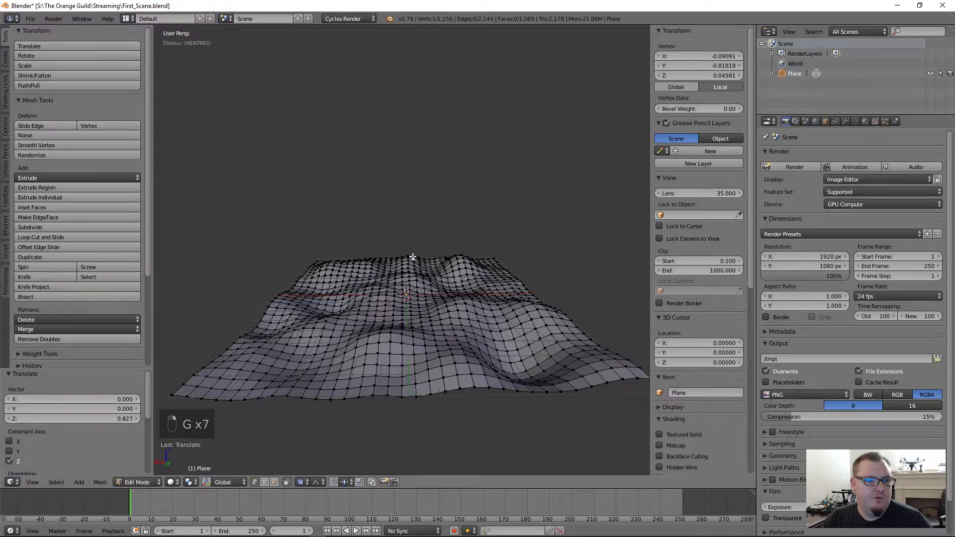
Enlarge the proportional size to about 5.05 and lower a vertex between the back hills about 0.68 along Z.
middle_drag(413, 263, 391, 344)
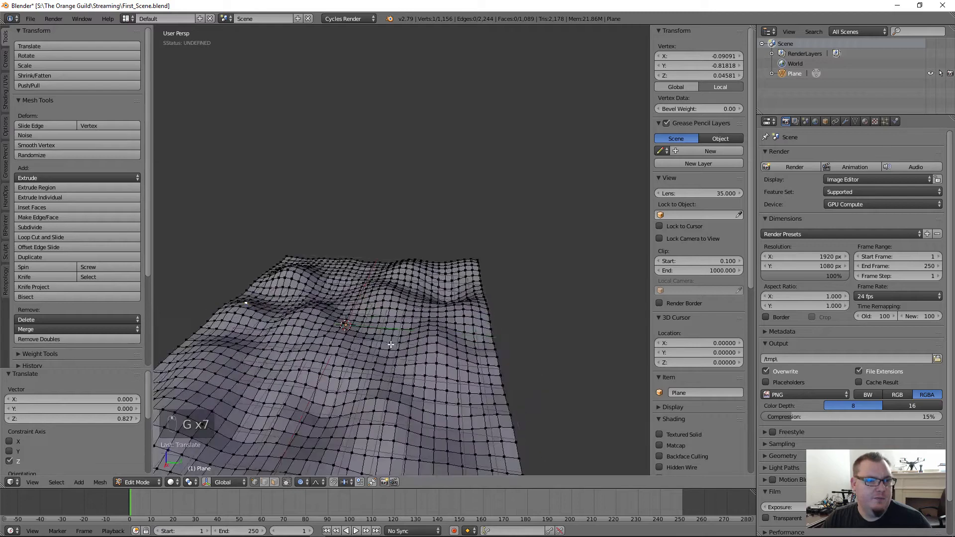
right_click(352, 261)
key(g)
key(z)
scroll(351, 268, down, 3)
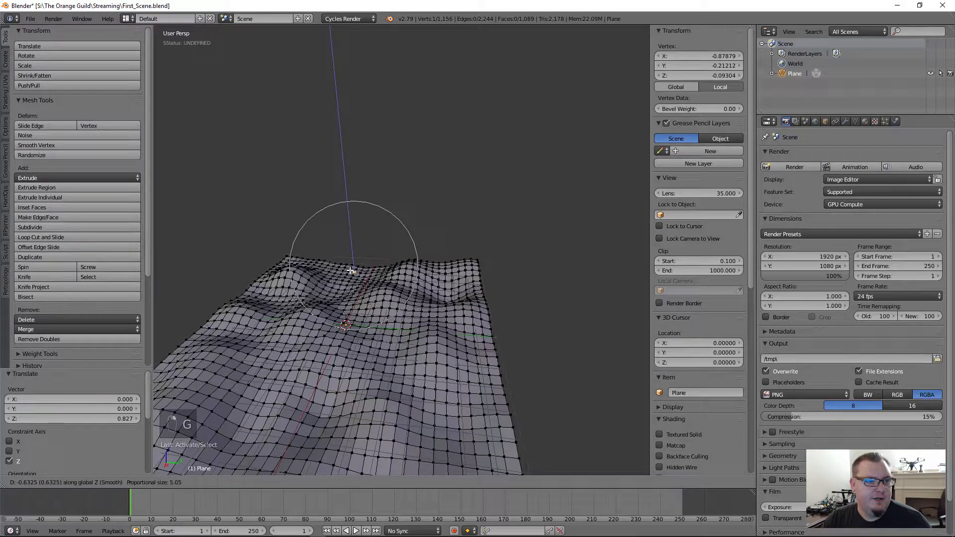
click(359, 311)
Lower a vertex in front of the plane's centre about 1.42 along Z with the same proportional size.
right_click(388, 362)
key(g)
key(z)
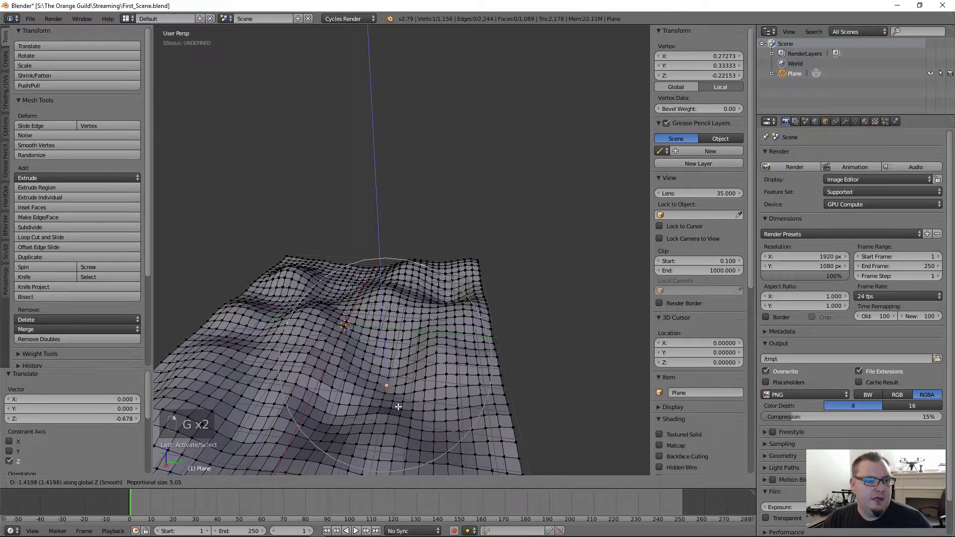
click(394, 405)
Lower a vertex on the front-left hill about 0.09 along Z with a smaller proportional size.
scroll(393, 384, down, 3)
middle_drag(394, 371, 423, 350)
scroll(388, 353, up, 3)
middle_drag(359, 366, 379, 340)
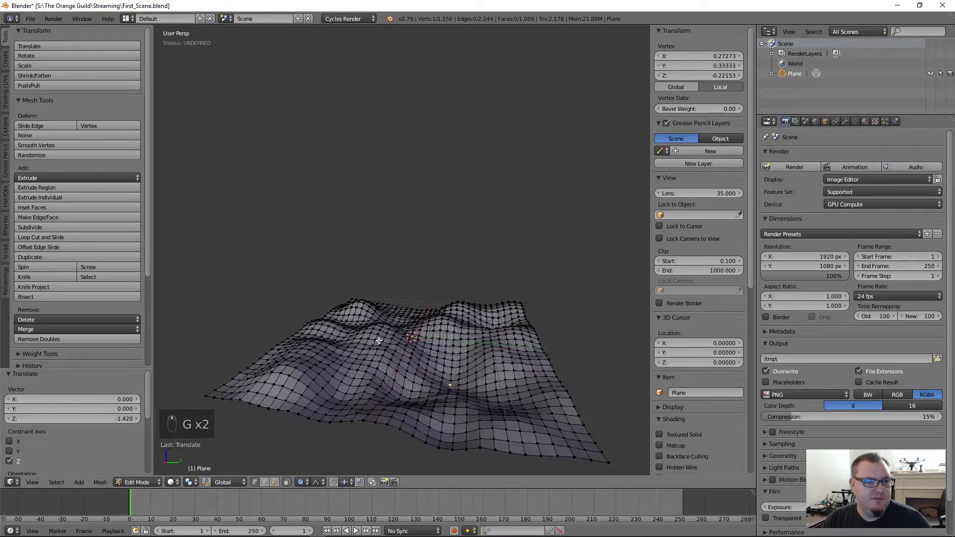
scroll(300, 377, up, 2)
right_click(299, 378)
key(g)
key(z)
scroll(318, 365, up, 3)
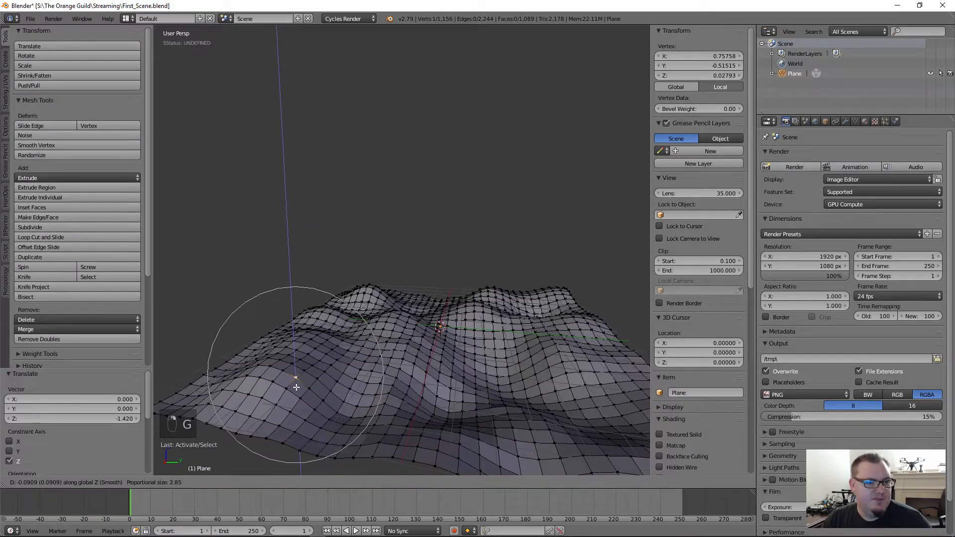
click(342, 357)
With proportional size 1.00, lower a vertex behind the front-left dip about 0.08 along Z and raise one in front of it about 0.27.
right_click(343, 358)
key(g)
key(z)
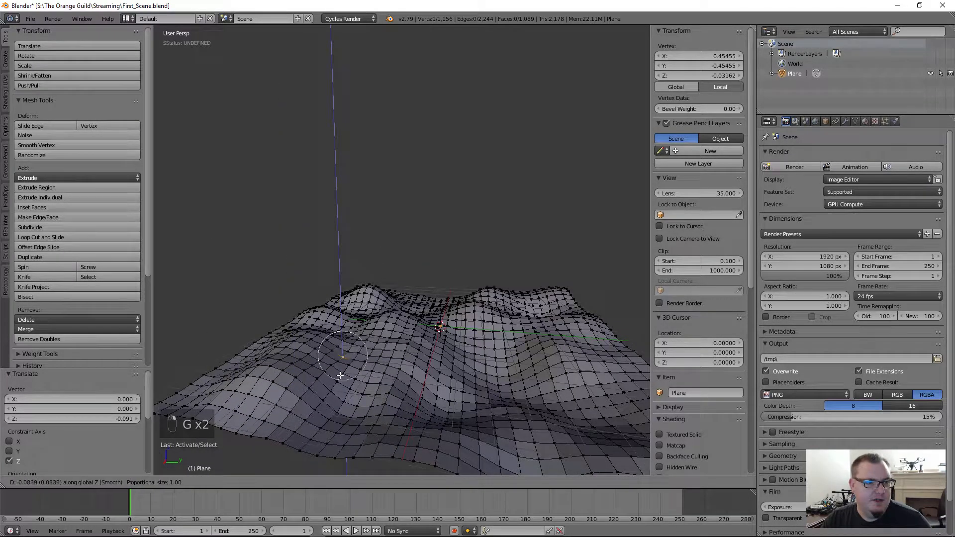
click(340, 377)
right_click(352, 384)
key(g)
key(z)
click(339, 385)
Adjust the height of a vertex on the front-left hill and lower one to its left about 0.25 along Z.
right_click(286, 387)
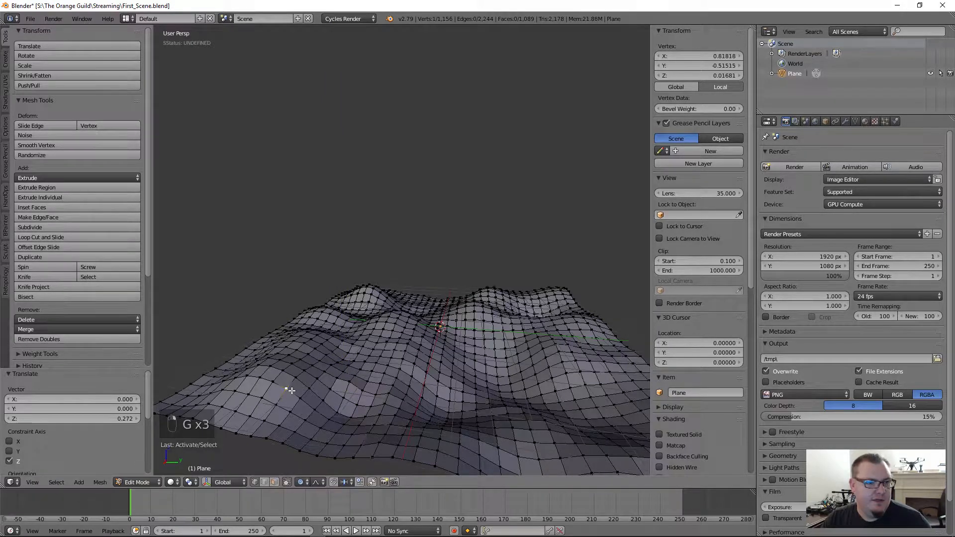
key(g)
key(z)
click(290, 388)
right_click(255, 389)
key(g)
key(z)
click(249, 379)
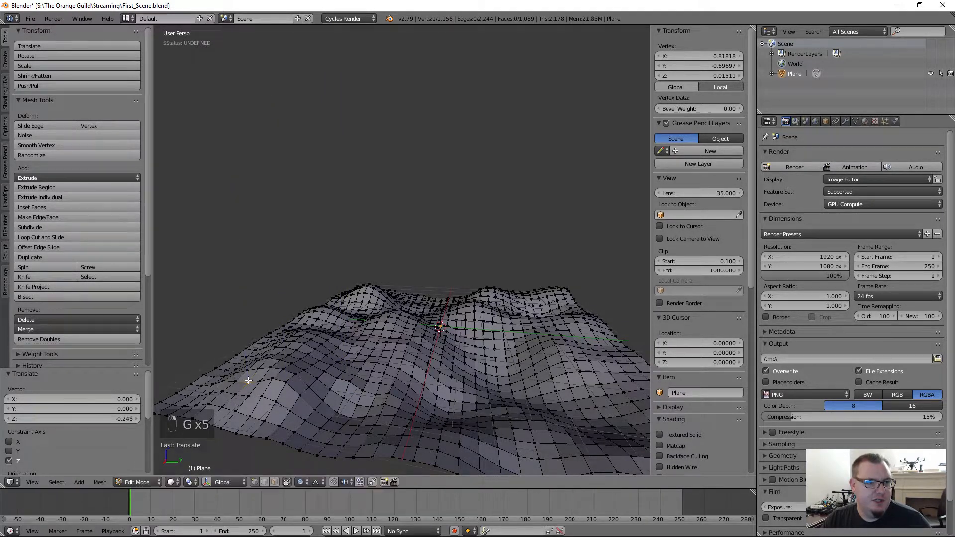
Raise a vertex just behind the front-left hill about 0.19 along Z.
key(g)
key(z)
click(340, 354)
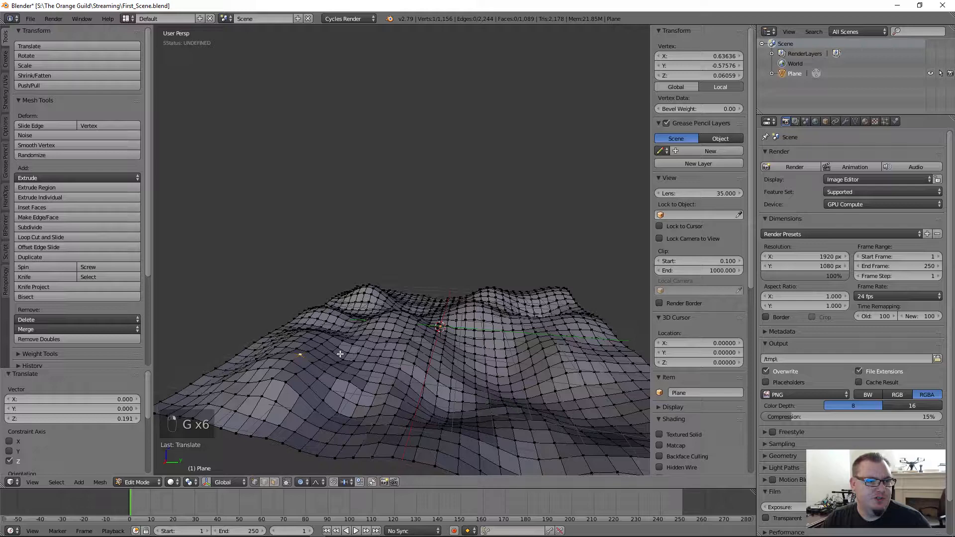
Raise a vertex right of the plane's centre about 0.36 along Z and another just in front of it about 0.2.
right_click(483, 345)
key(g)
key(z)
click(486, 355)
right_click(487, 372)
key(g)
key(z)
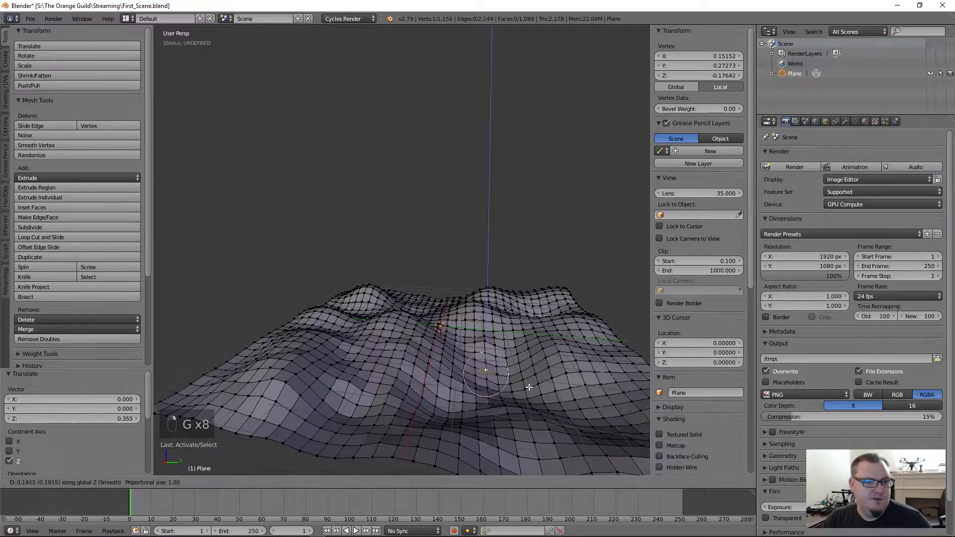
click(531, 383)
Raise a vertex near the plane's right edge about 0.3 along Z and one closer to the front-right corner about 0.16.
shift+middle_drag(542, 376, 461, 370)
right_click(490, 374)
key(g)
key(z)
click(492, 368)
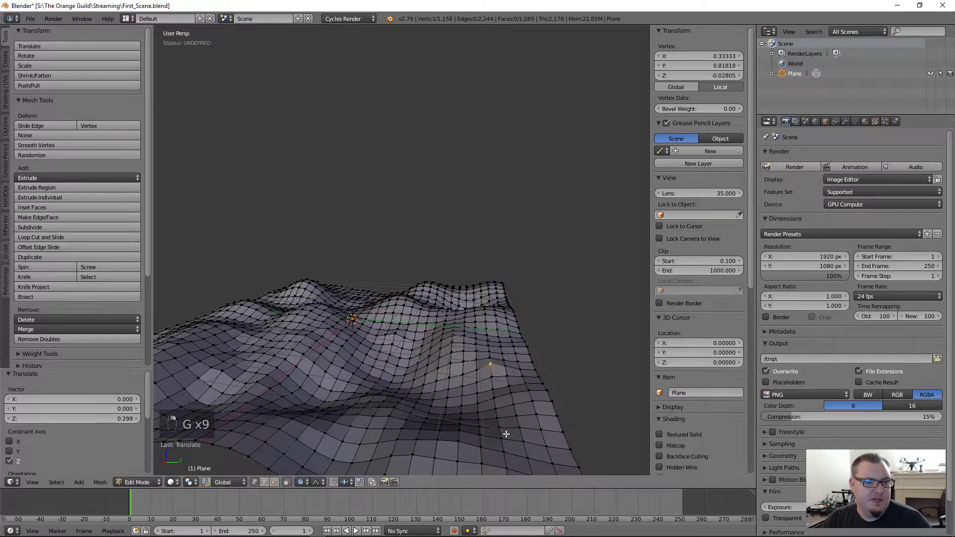
right_click(506, 435)
key(g)
key(z)
click(507, 429)
Adjust the height of a vertex near the front edge of the plane along Z.
scroll(468, 408, down, 2)
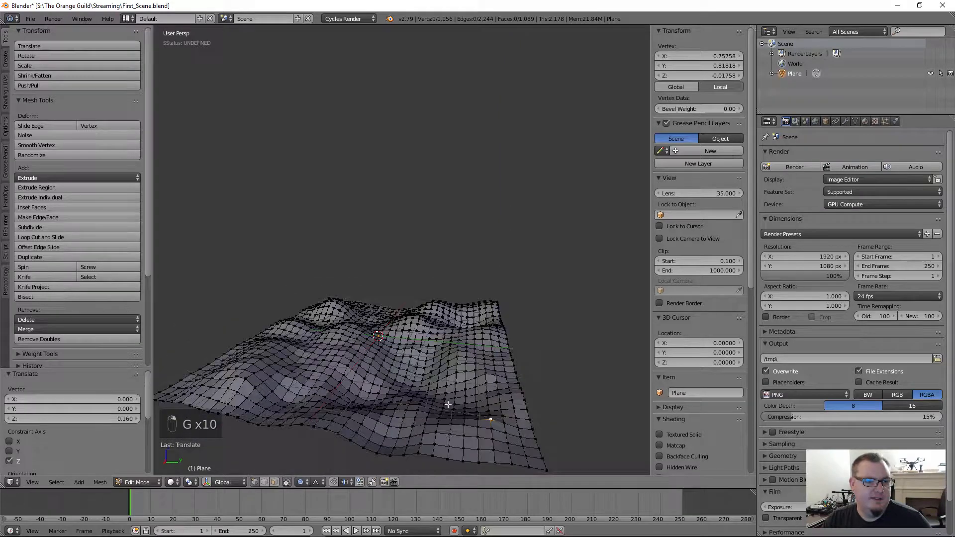
right_click(459, 453)
key(g)
key(z)
click(461, 456)
Switch to Object Mode and inspect the shaped terrain from several angles.
scroll(459, 345, down, 2)
key(Tab)
middle_drag(458, 341, 431, 323)
scroll(394, 405, up, 1)
scroll(431, 324, up, 4)
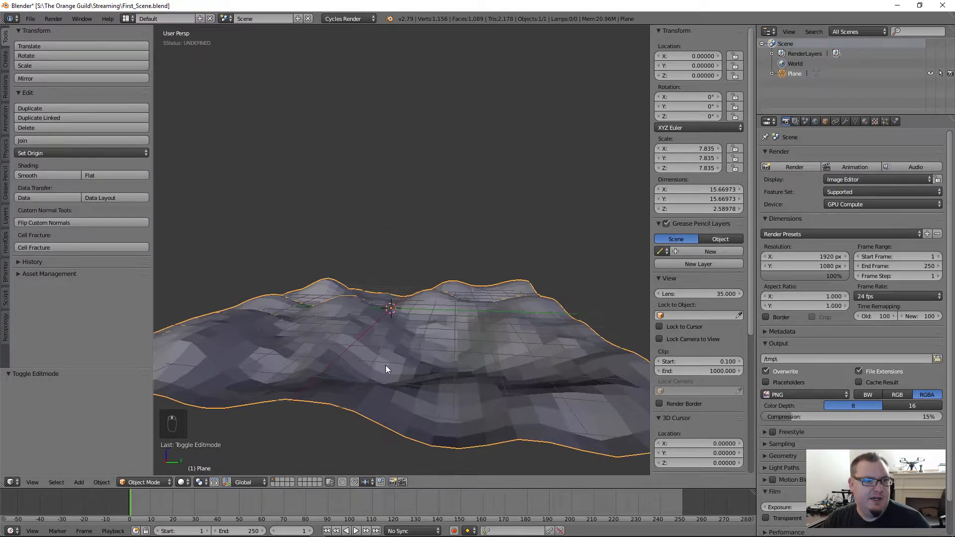
middle_drag(386, 366, 386, 379)
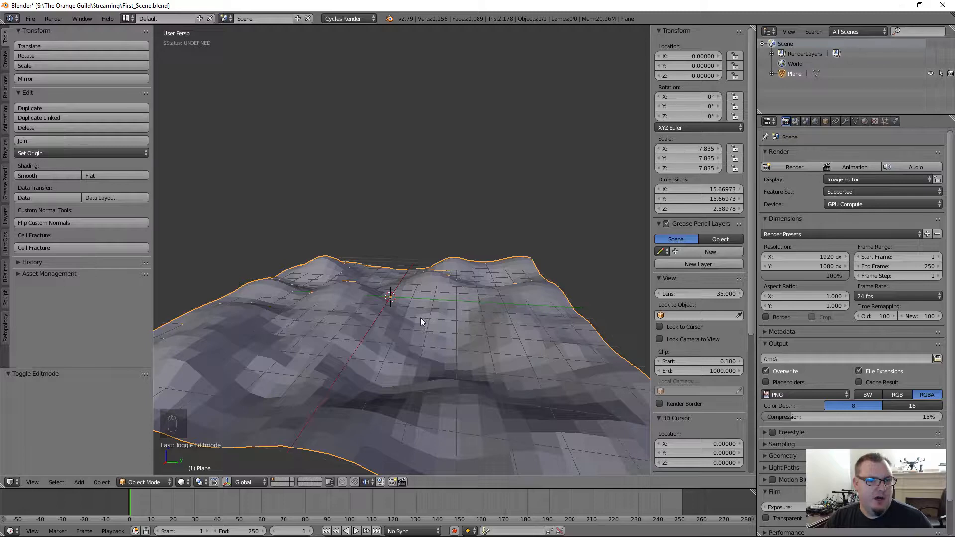
middle_drag(389, 329, 367, 334)
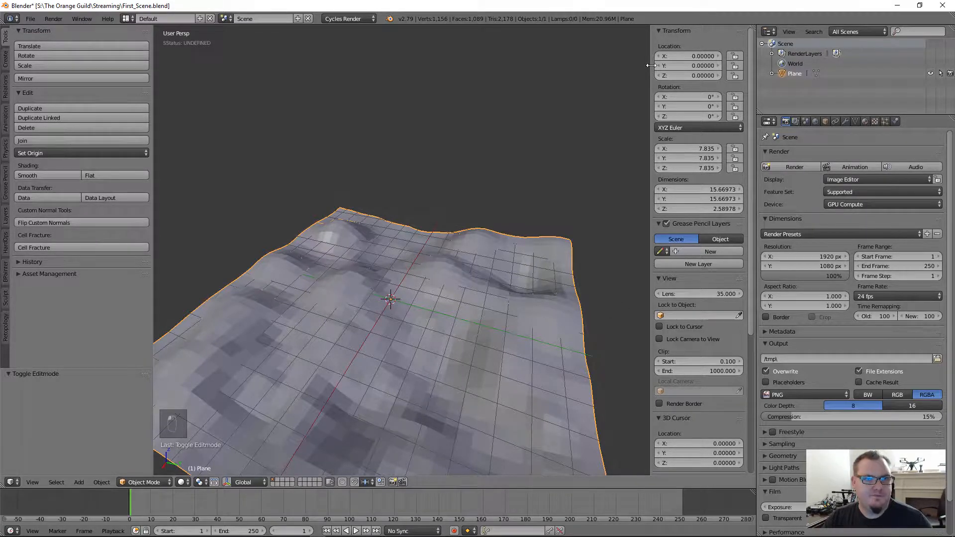
Hide and restore the properties sidebar, and turn off the grid floor with its X and Y axis lines in the Display settings.
drag(651, 65, 755, 73)
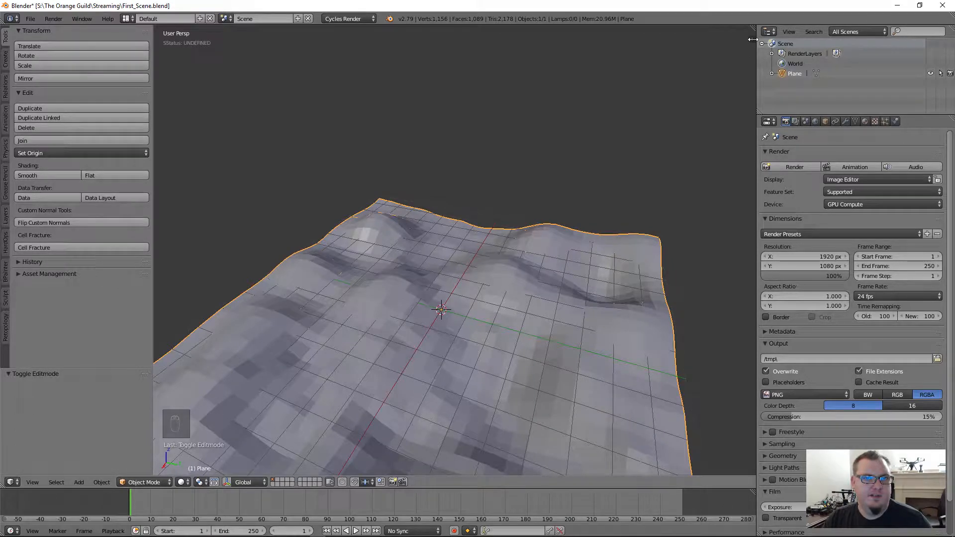
key(n)
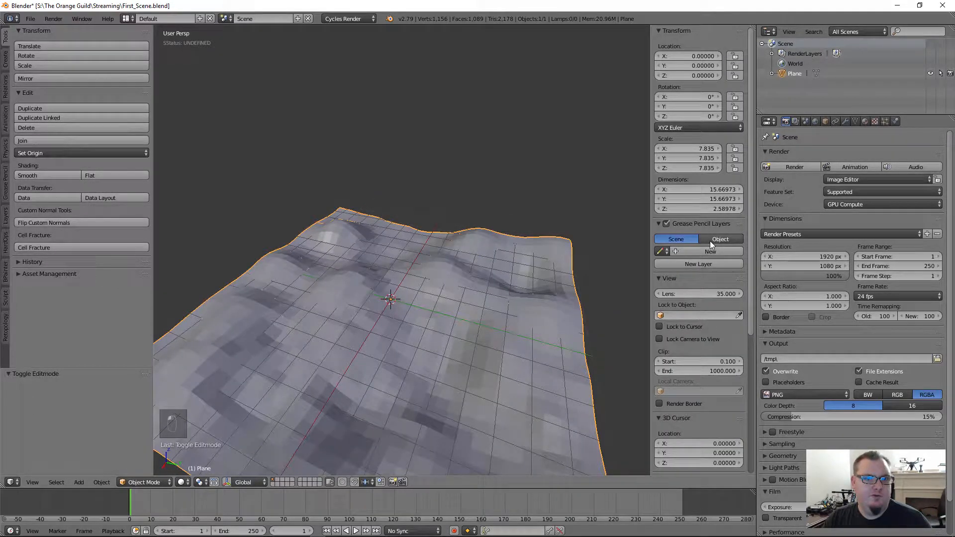
scroll(708, 309, down, 8)
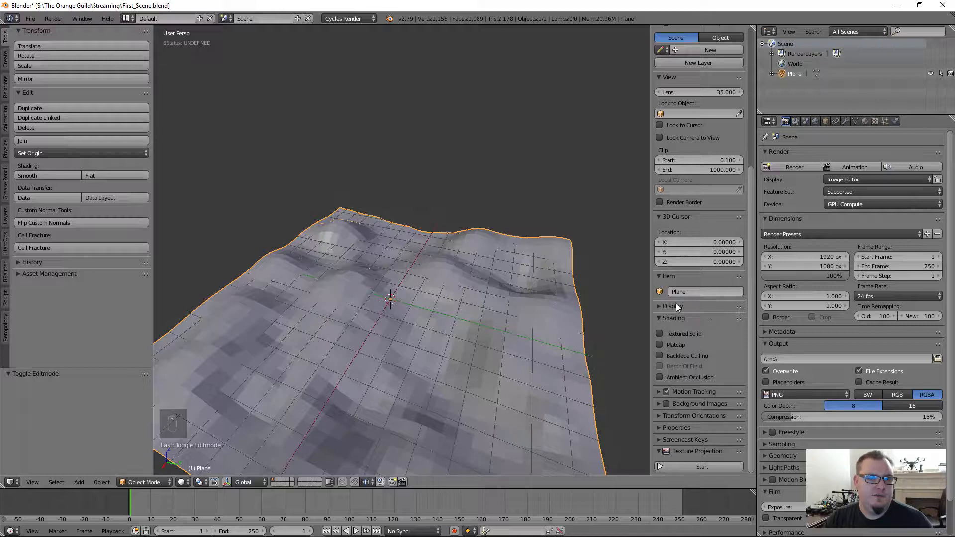
click(665, 306)
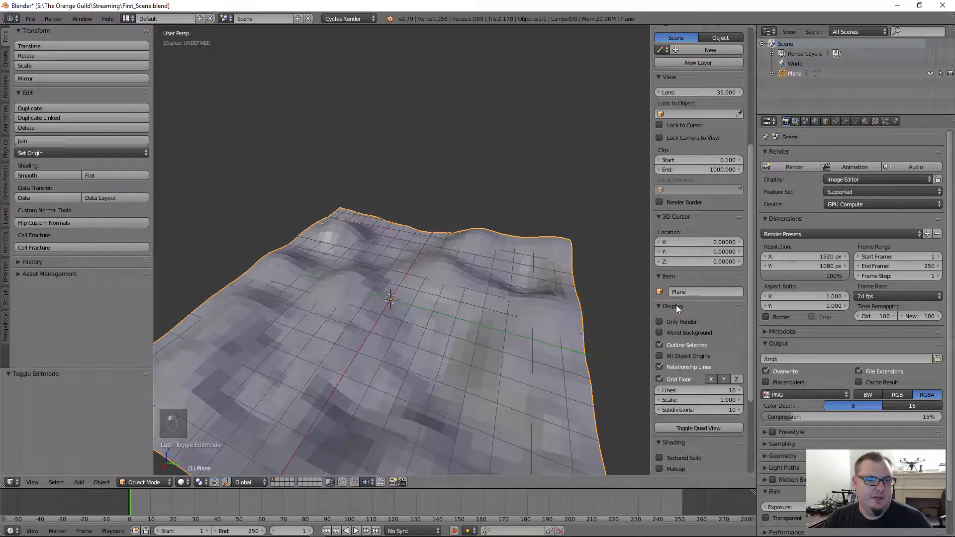
click(665, 379)
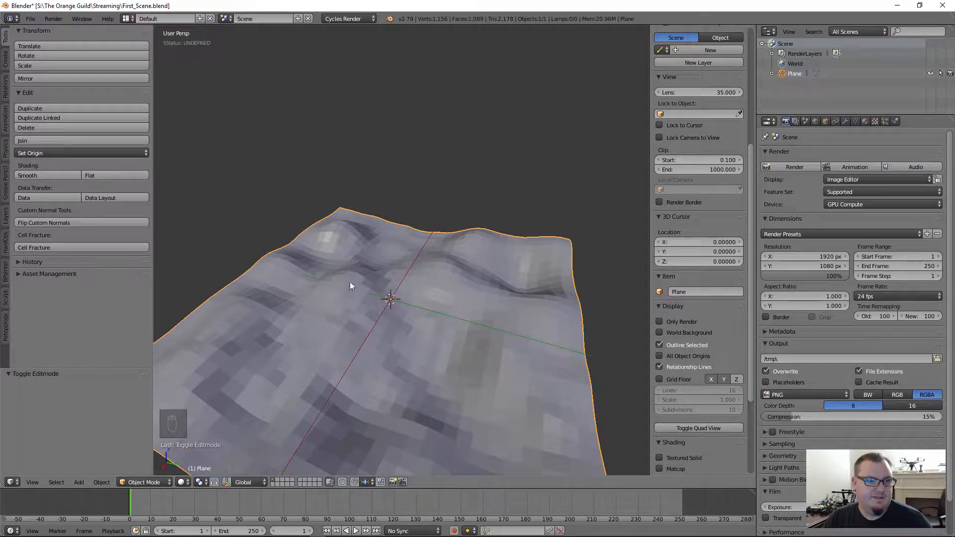
click(714, 380)
scroll(393, 285, down, 4)
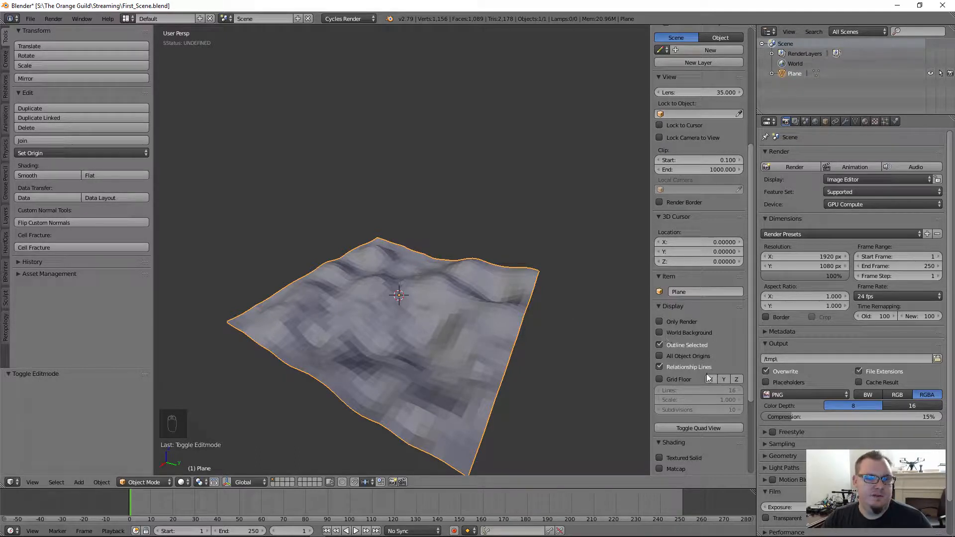
Turn the grid floor and the X and Y axis lines back on, and briefly show the 3D manipulator for comparison.
click(675, 379)
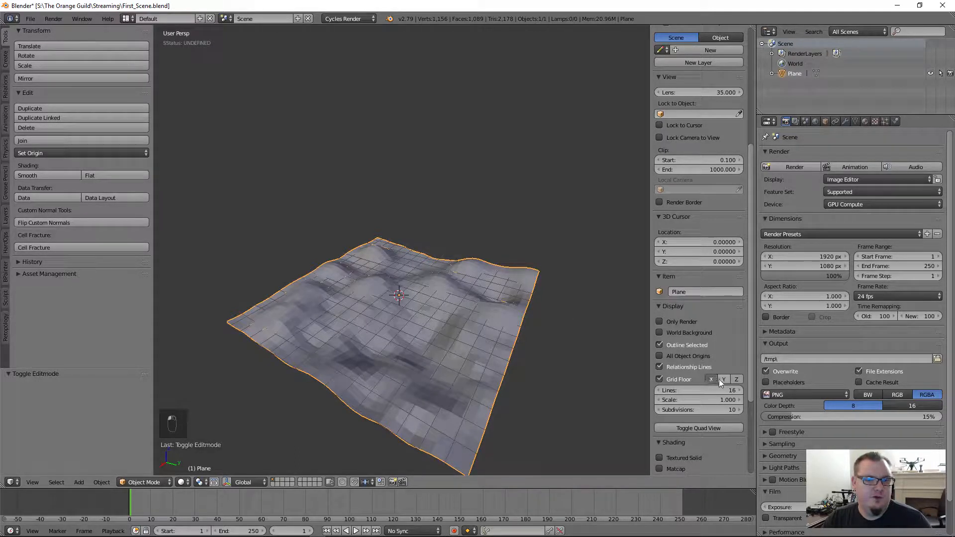
drag(720, 382, 724, 379)
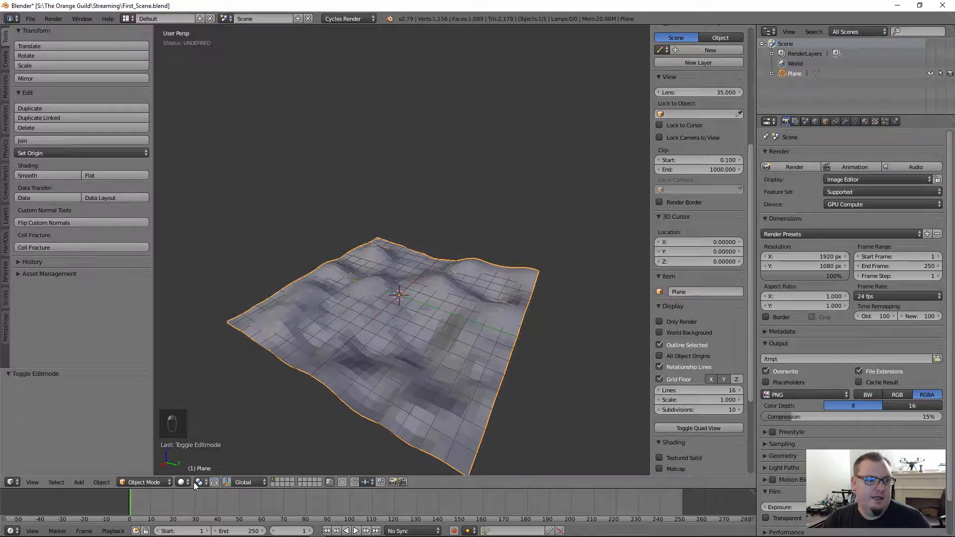
click(226, 482)
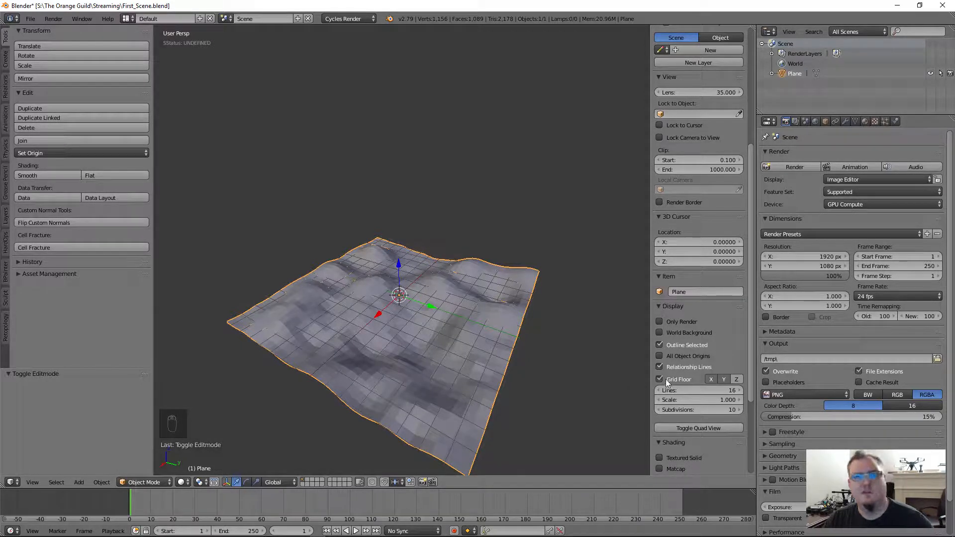
click(226, 483)
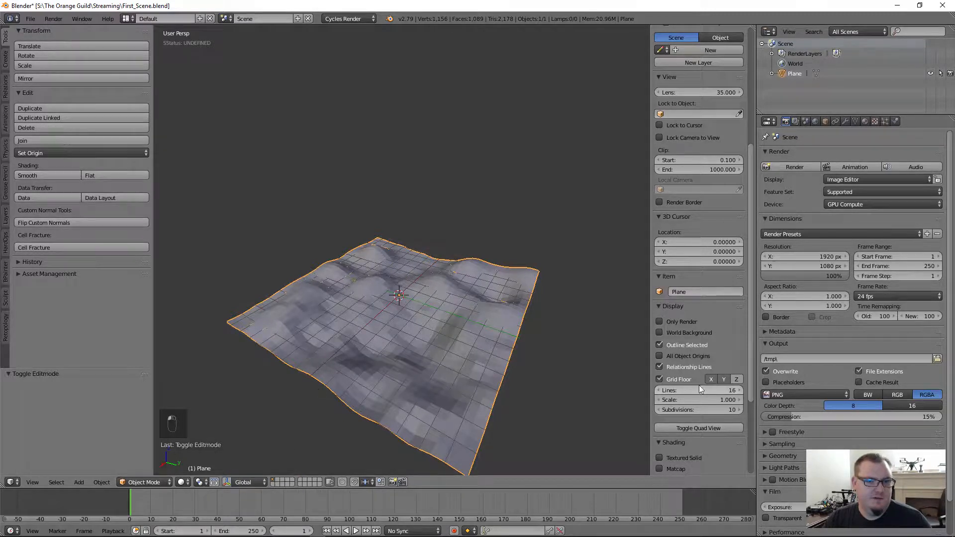
Hide the grid floor and axis lines again and view the terrain without them.
click(660, 380)
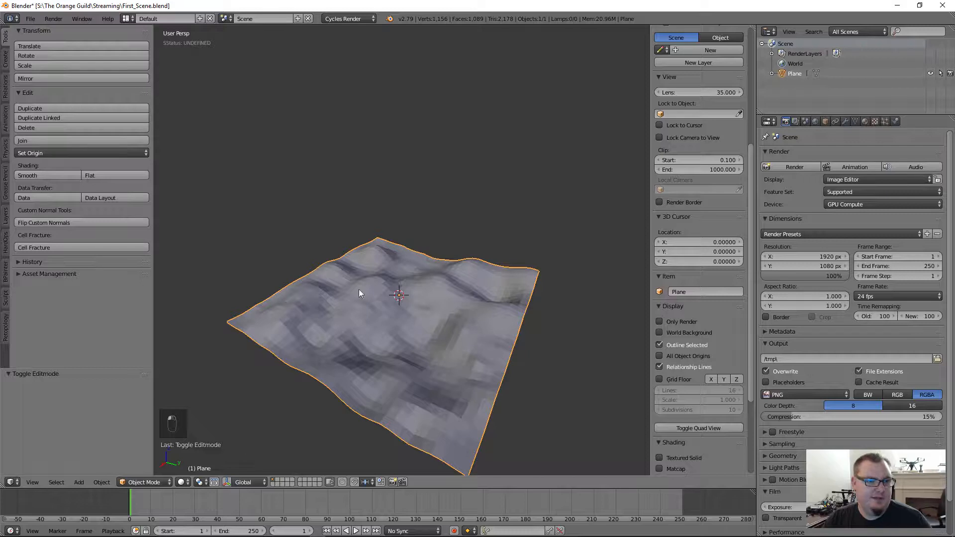
middle_drag(359, 294, 452, 272)
middle_drag(421, 304, 415, 315)
scroll(423, 299, up, 2)
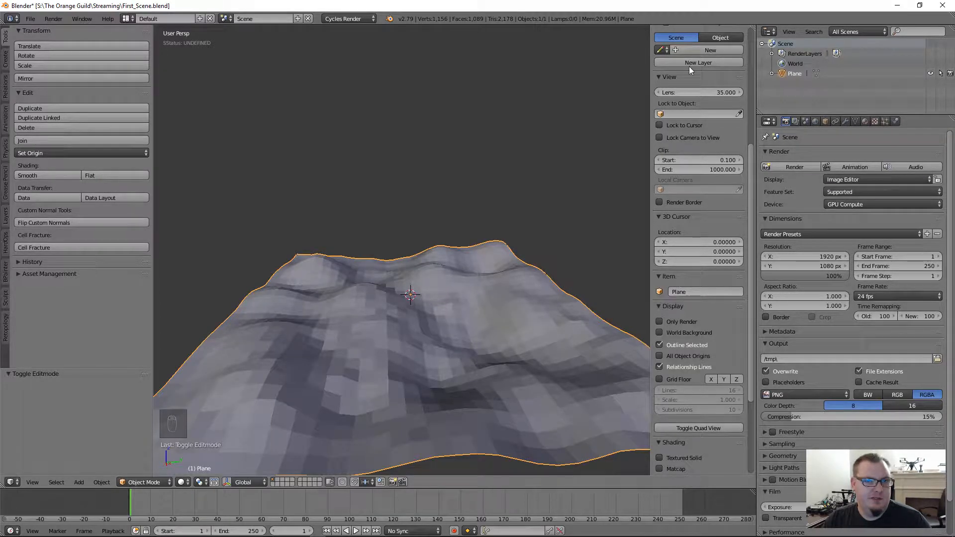
Rename the plane object as Ground.
click(684, 291)
text(Ground)
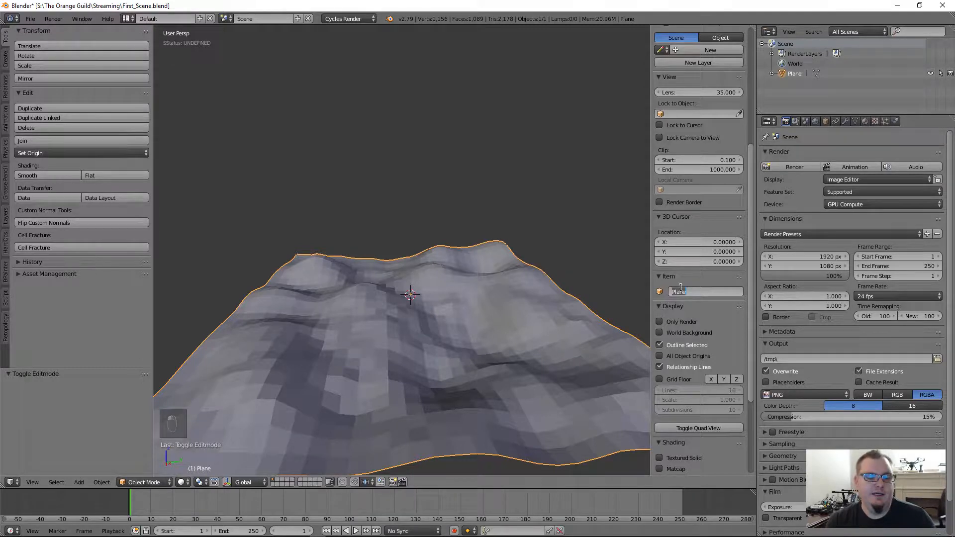
key(Return)
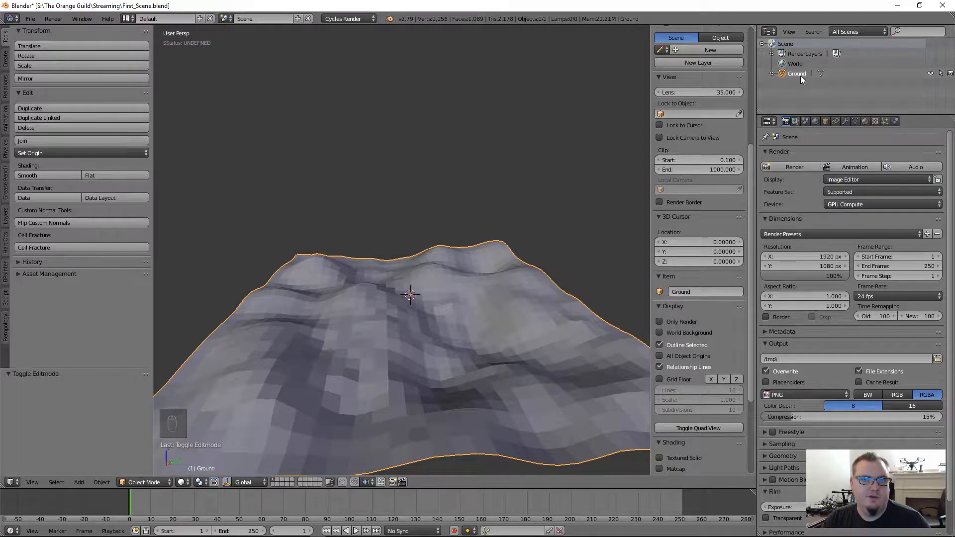
scroll(420, 277, down, 4)
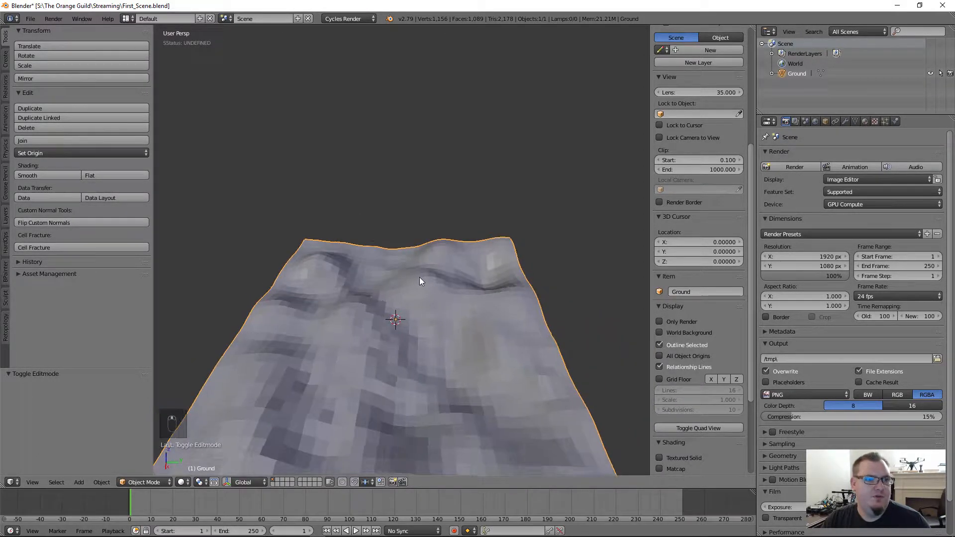
Add a cylinder primitive at the centre of the Ground terrain.
scroll(422, 277, up, 2)
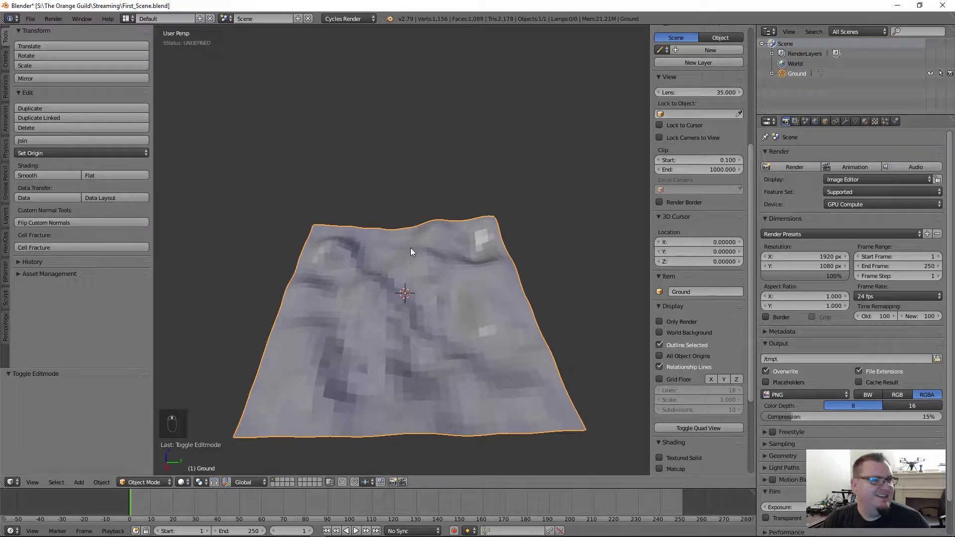
click(5, 60)
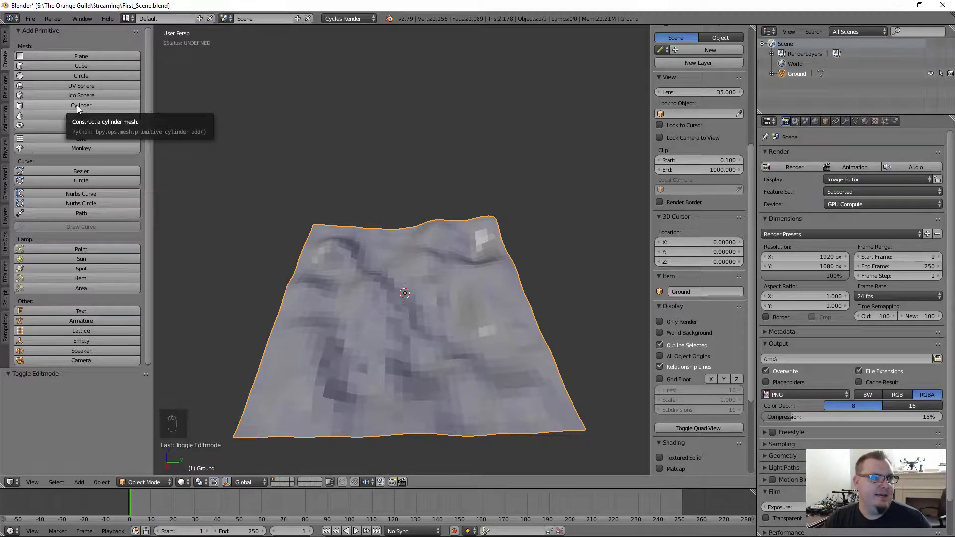
click(49, 106)
middle_drag(403, 315, 324, 274)
scroll(435, 314, up, 5)
mouse_move(409, 310)
middle_down()
mouse_move(347, 305)
mouse_move(401, 309)
mouse_move(410, 320)
middle_up()
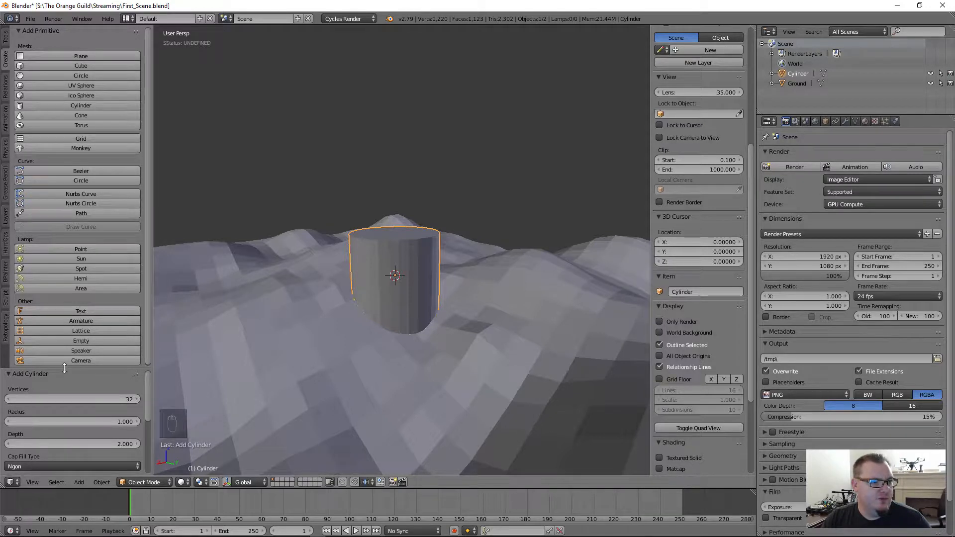
Expand the Add Cylinder settings and reduce the cylinder to 8 vertices.
drag(64, 370, 71, 247)
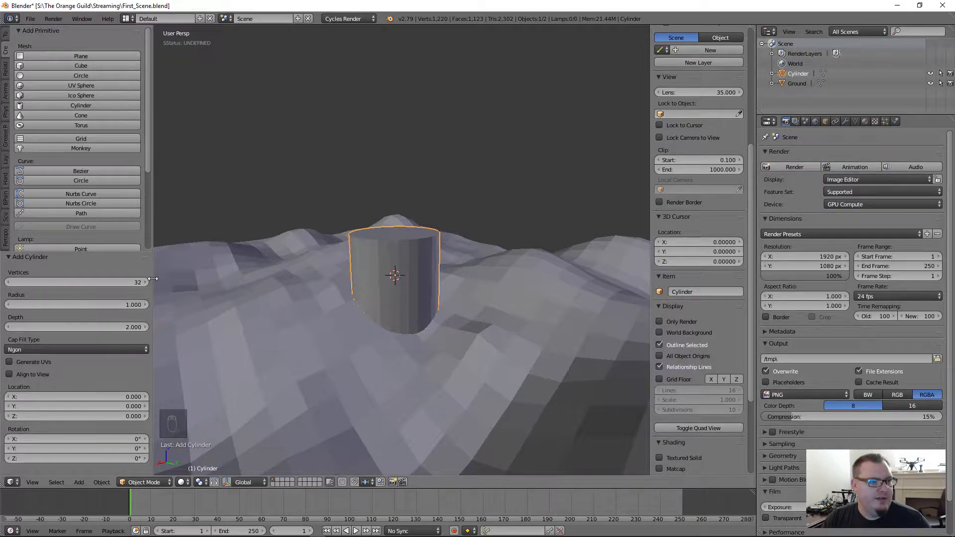
mouse_move(133, 282)
mouse_down()
mouse_move(113, 285)
mouse_move(126, 281)
mouse_up()
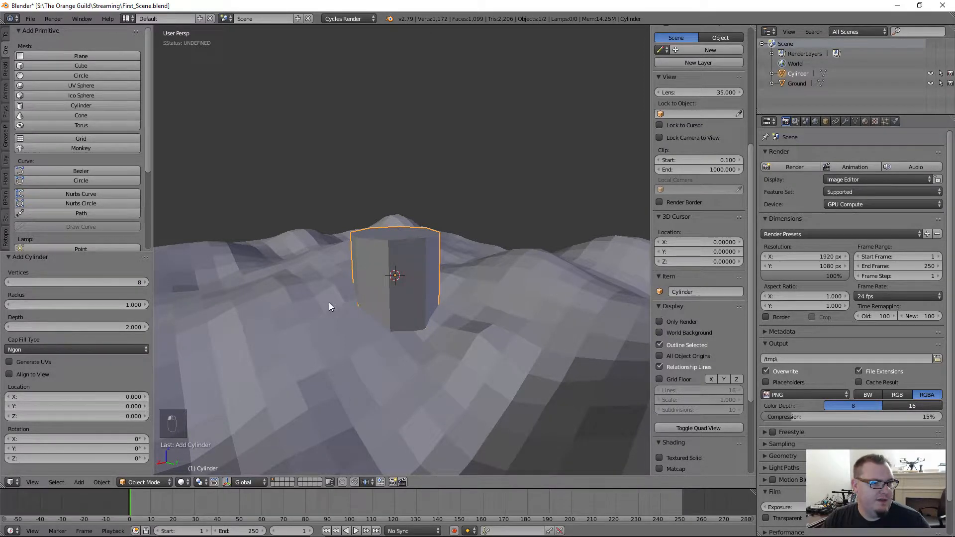
middle_drag(330, 307, 369, 312)
scroll(369, 312, up, 5)
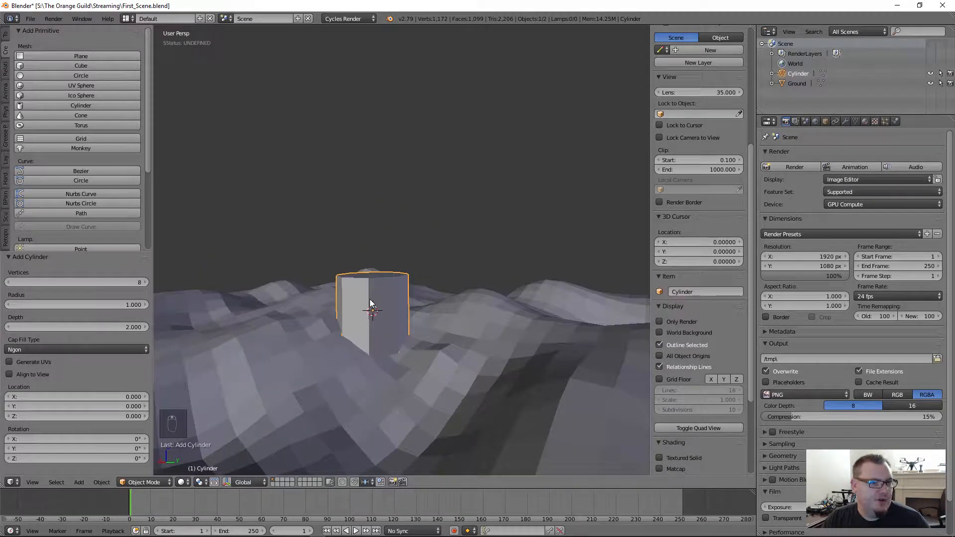
Raise the cylinder about 1.08 units along Z so that it stands on the terrain.
key(g)
key(z)
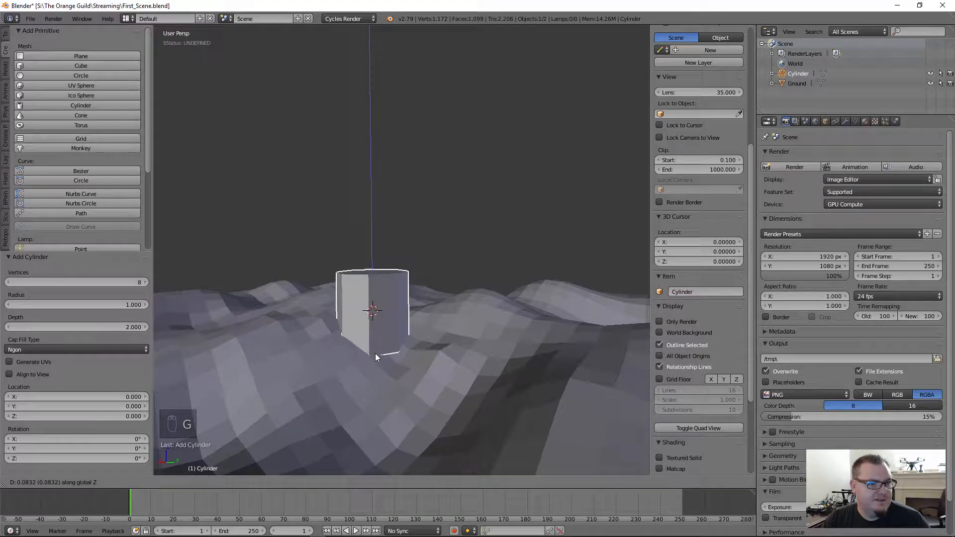
click(368, 318)
scroll(370, 270, up, 5)
scroll(390, 249, down, 6)
middle_drag(396, 261, 384, 277)
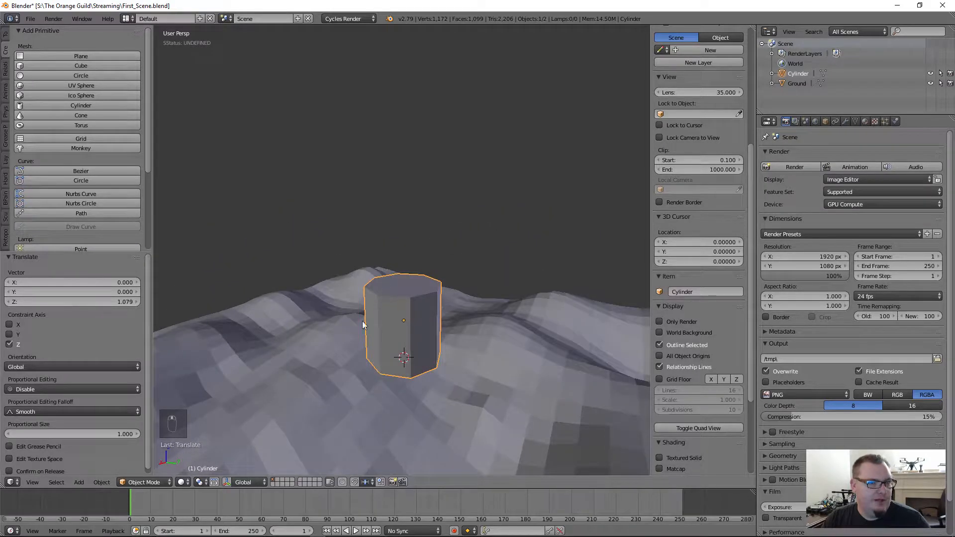
In Edit Mode, select the cylinder's top edge loop and scale it to about 0.42 to taper the shape.
click(152, 482)
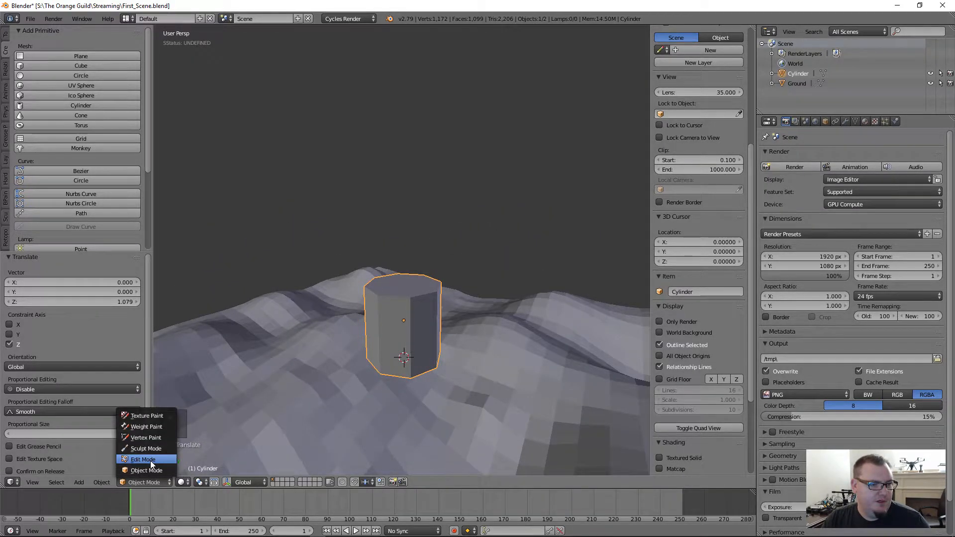
click(151, 461)
scroll(448, 304, up, 3)
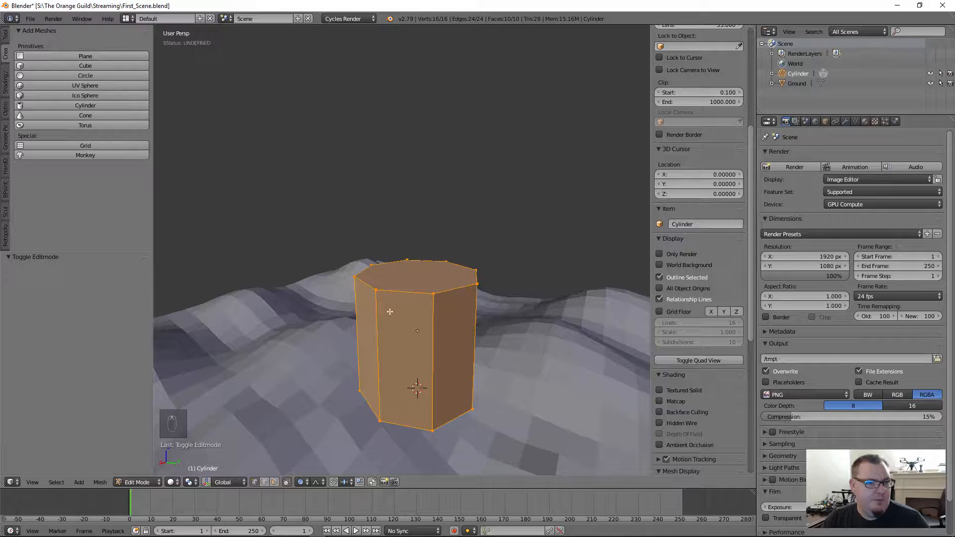
key(a)
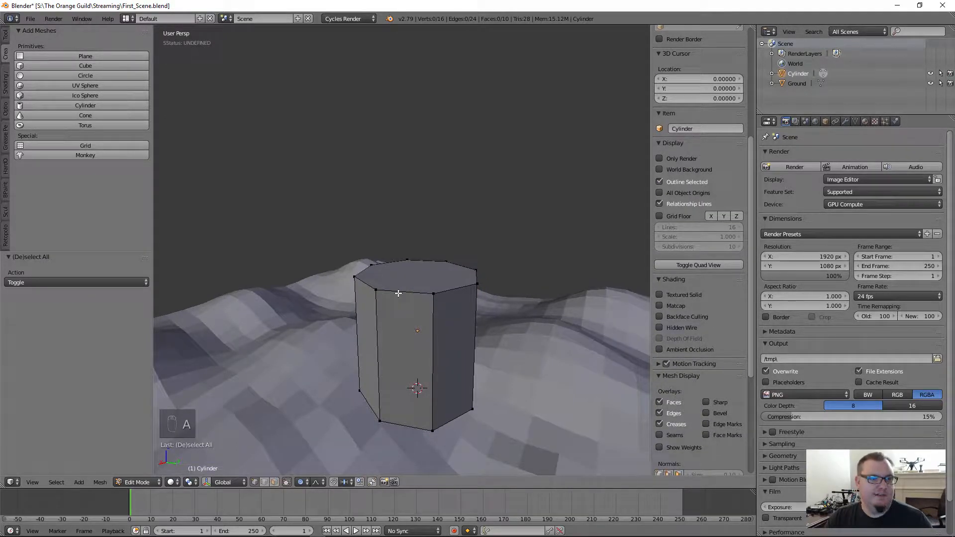
middle_drag(426, 278, 404, 303)
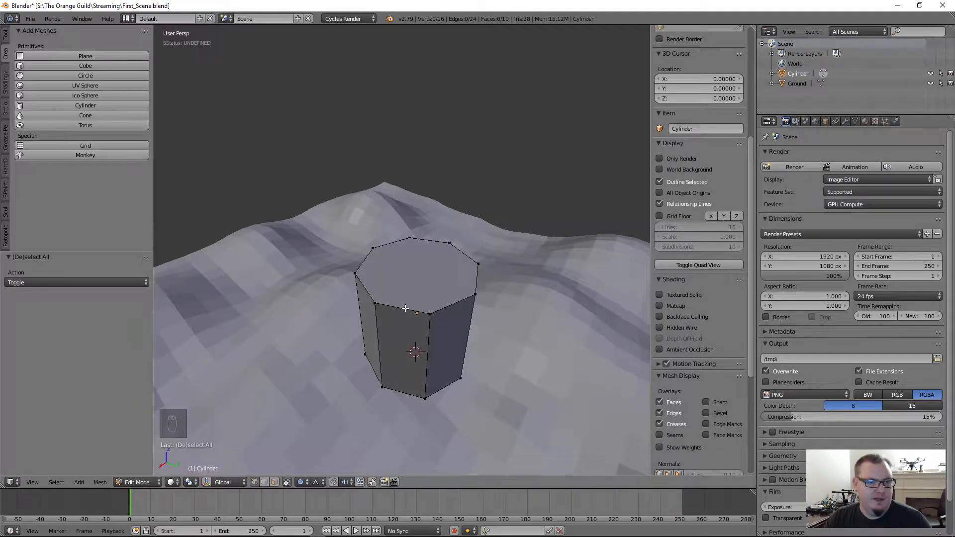
alt+right_click(405, 309)
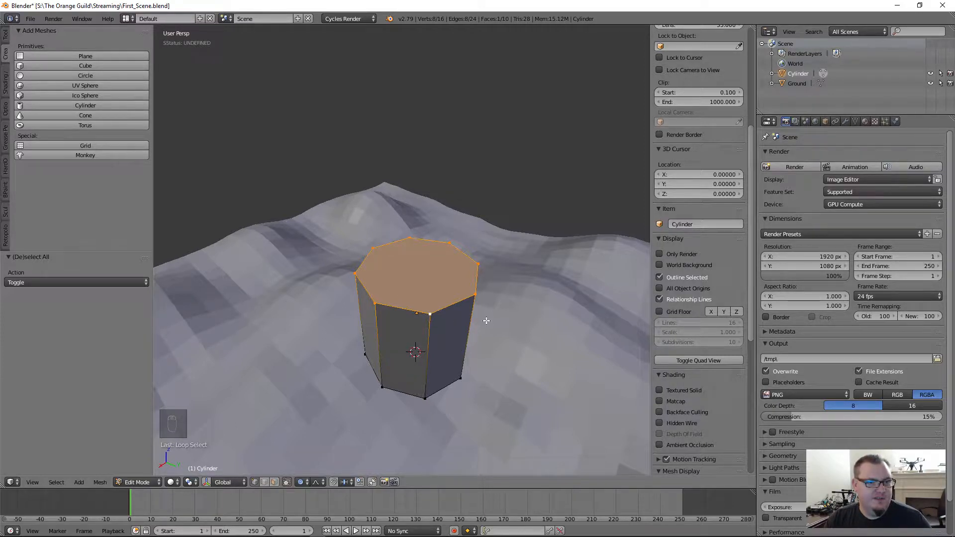
key(s)
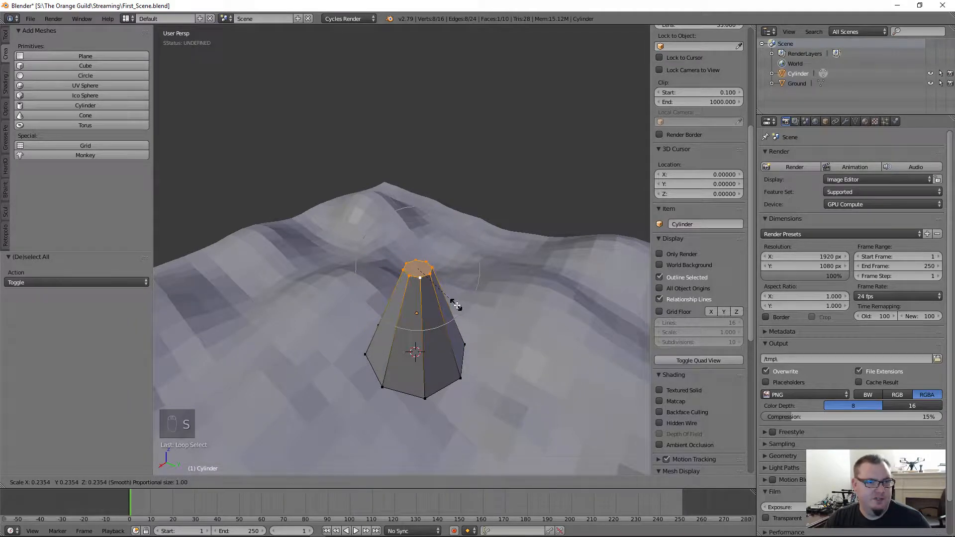
click(481, 334)
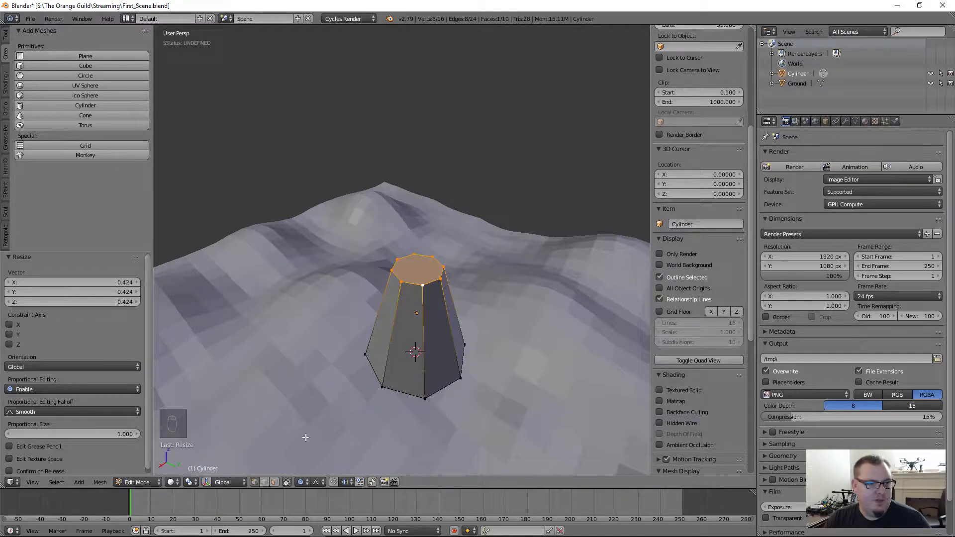
Disable proportional editing for the cylinder mesh.
click(303, 482)
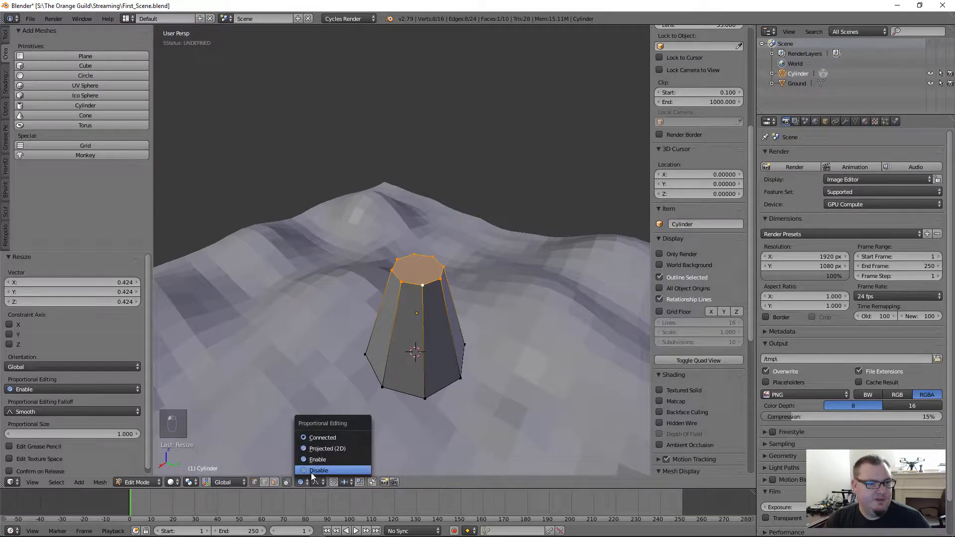
click(311, 472)
scroll(419, 377, down, 2)
middle_drag(420, 377, 418, 326)
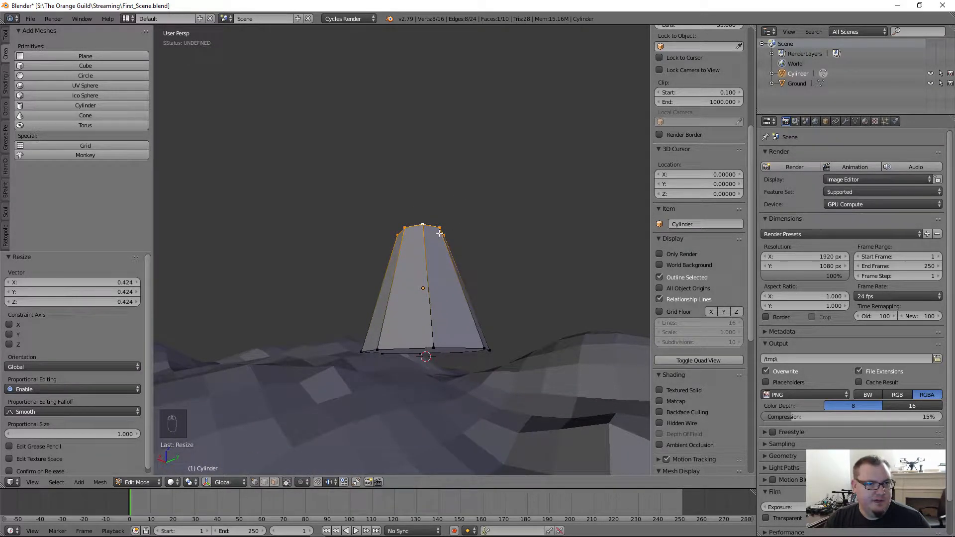
Select the cylinder's bottom edge loop, move it down about 1.2 units along Z into the terrain, and deselect everything.
key(a)
middle_drag(422, 294, 424, 277)
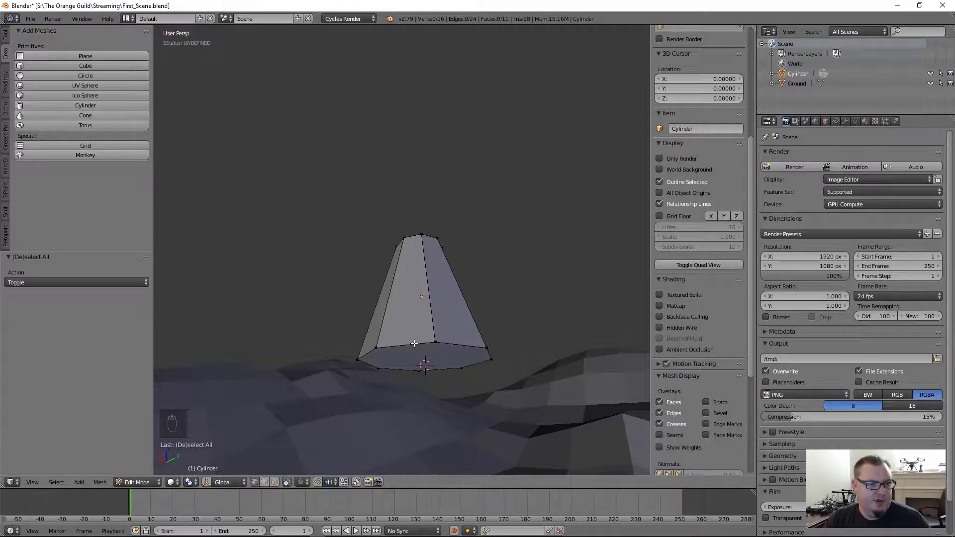
alt+right_click(416, 367)
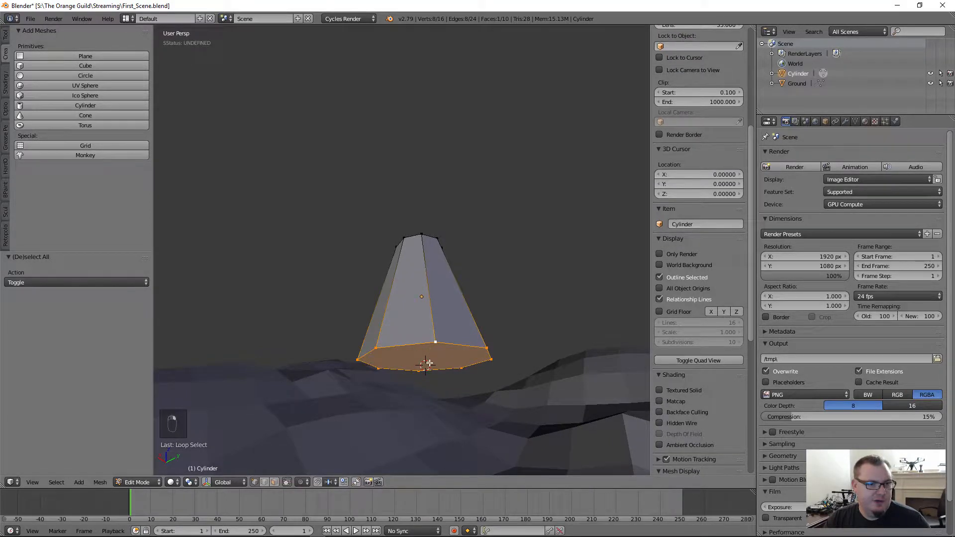
scroll(427, 365, up, 5)
scroll(430, 387, down, 5)
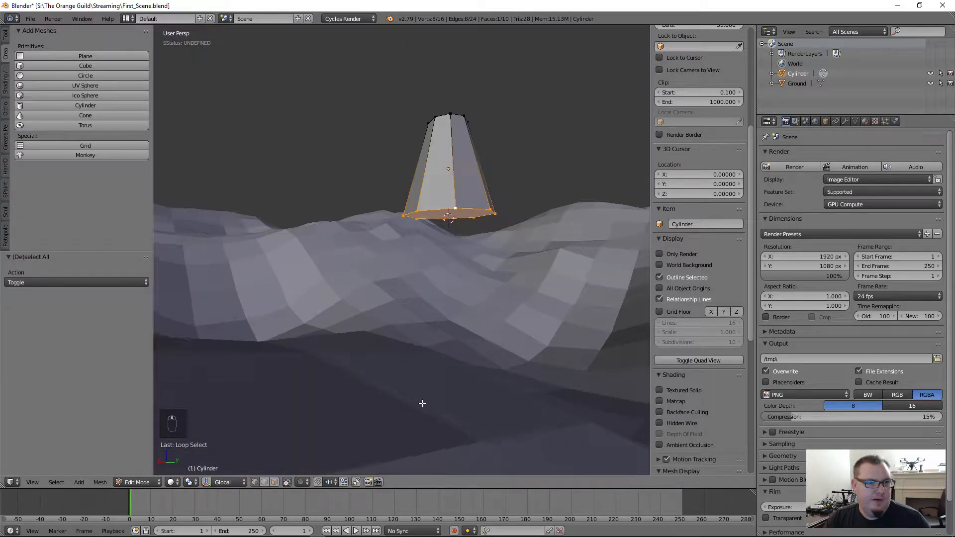
middle_drag(420, 403, 407, 271)
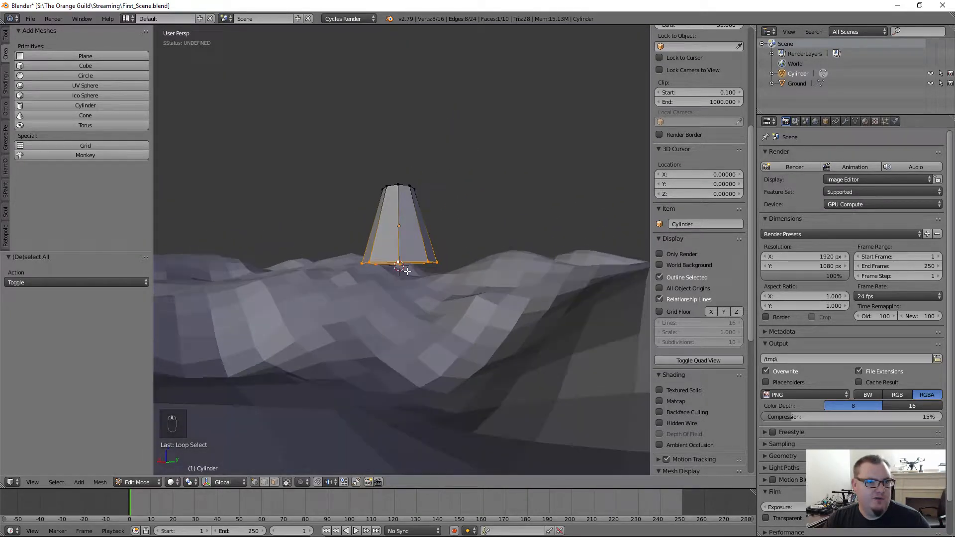
key(g)
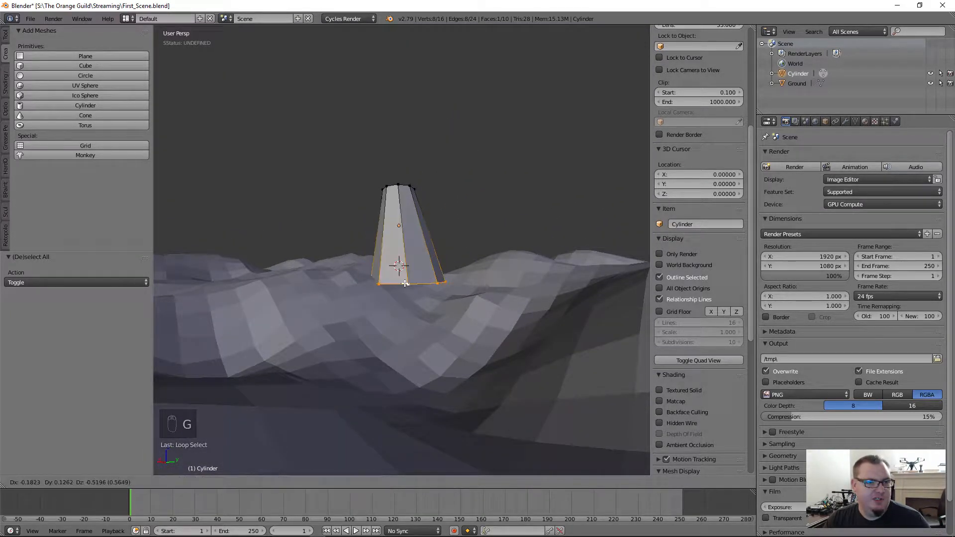
key(z)
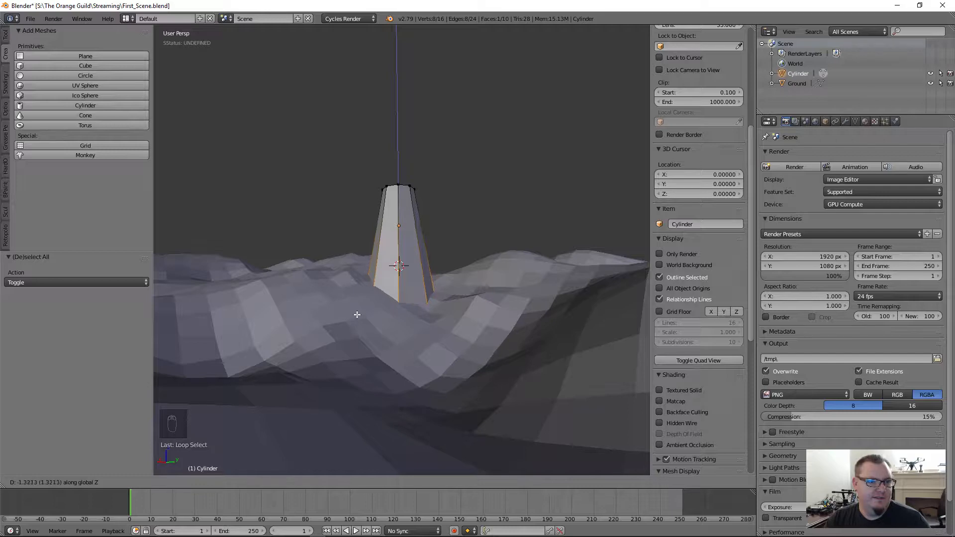
click(358, 315)
mouse_move(406, 368)
middle_down()
mouse_move(412, 306)
mouse_move(405, 367)
mouse_move(398, 301)
mouse_move(401, 368)
middle_up()
key(a)
scroll(403, 239, down, 5)
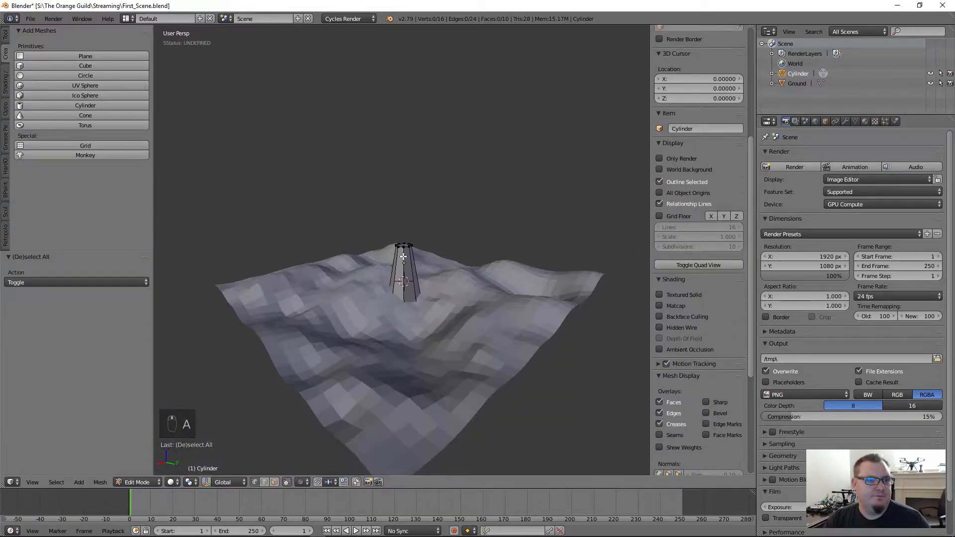
Add one centred edge loop around the middle of the tapered cylinder with Loop Cut and Slide.
scroll(374, 285, up, 6)
middle_drag(375, 284, 383, 313)
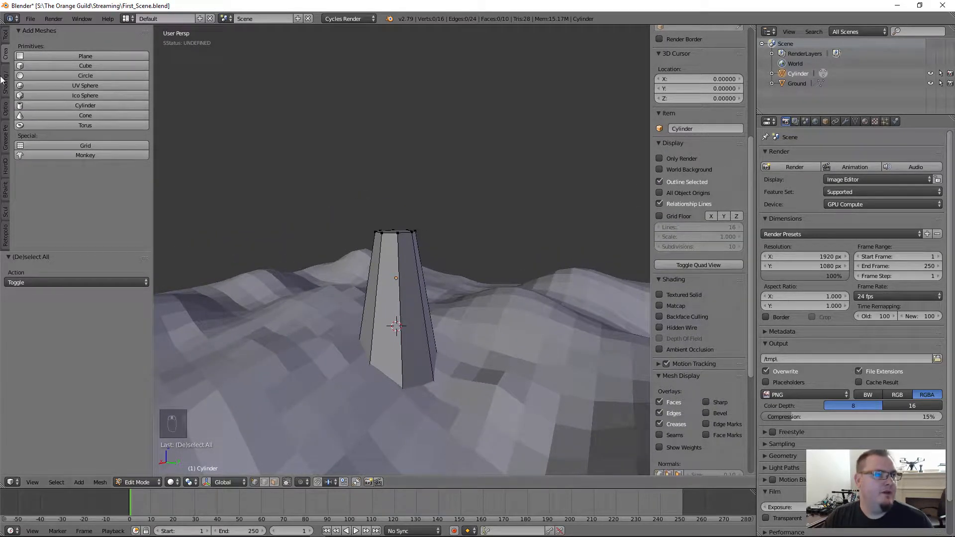
click(6, 42)
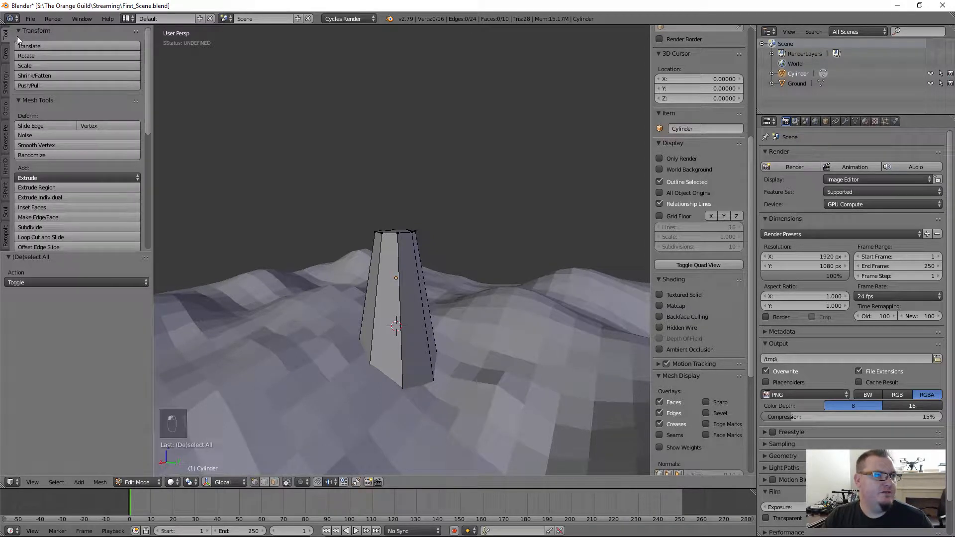
scroll(58, 174, down, 4)
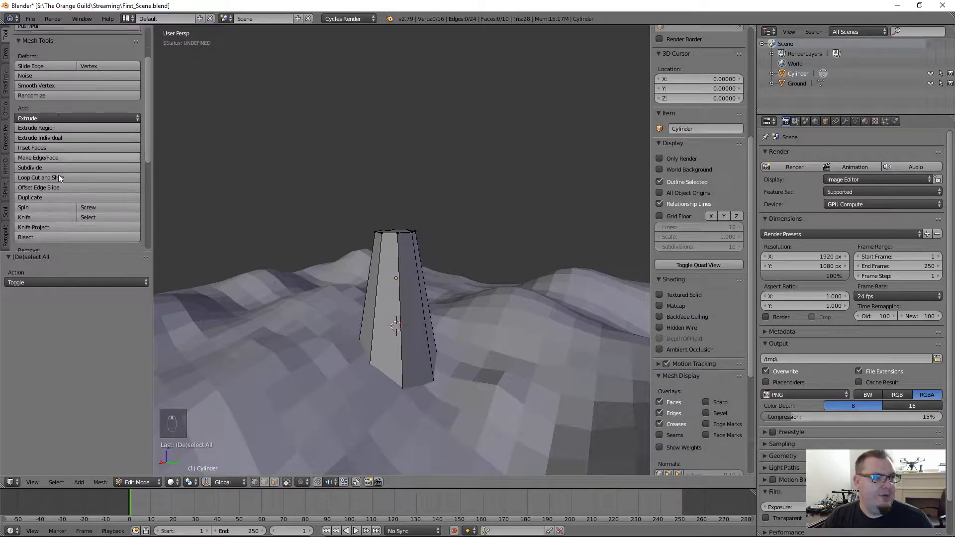
drag(63, 252, 64, 380)
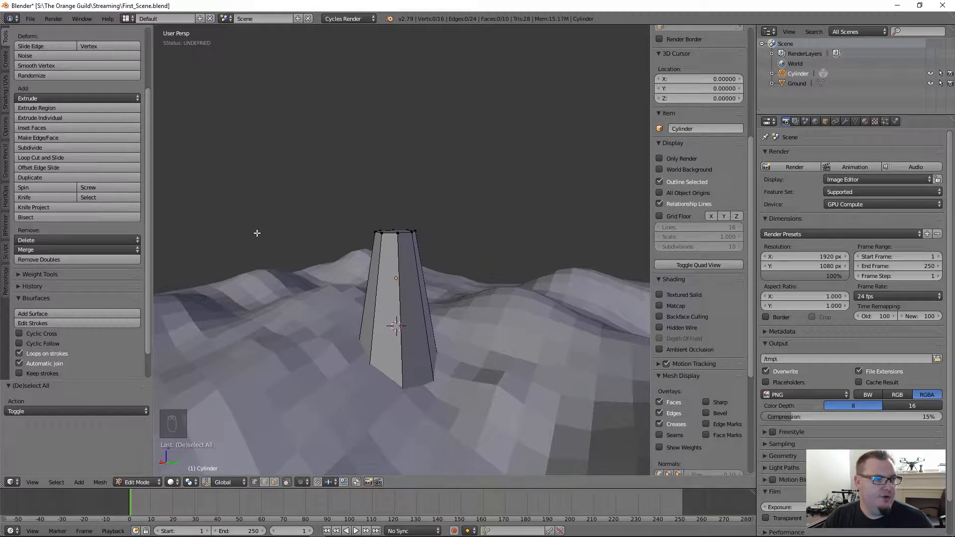
click(49, 158)
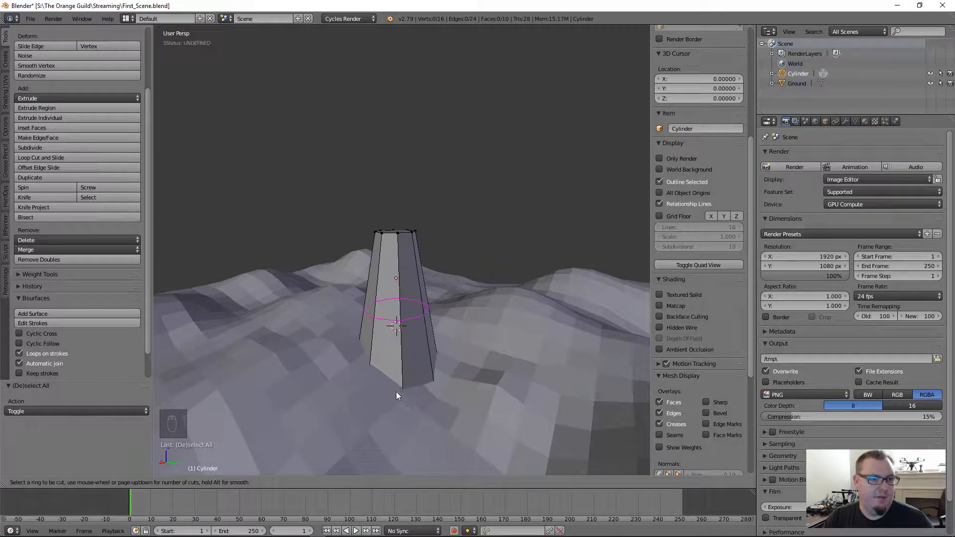
click(403, 319)
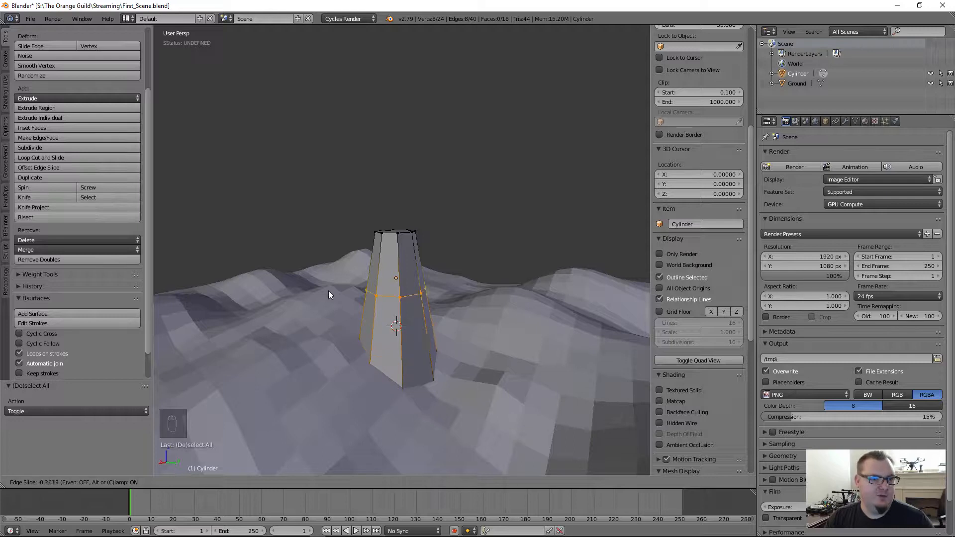
right_click(329, 251)
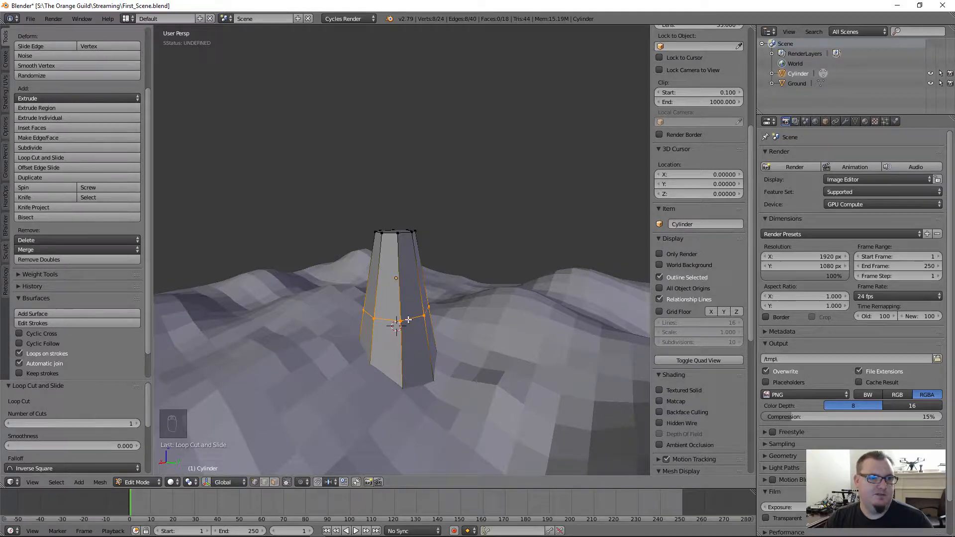
Switch to wireframe display and add a centred loop cut in both the upper and lower halves of the tapered cylinder.
middle_drag(408, 319, 330, 324)
key(z)
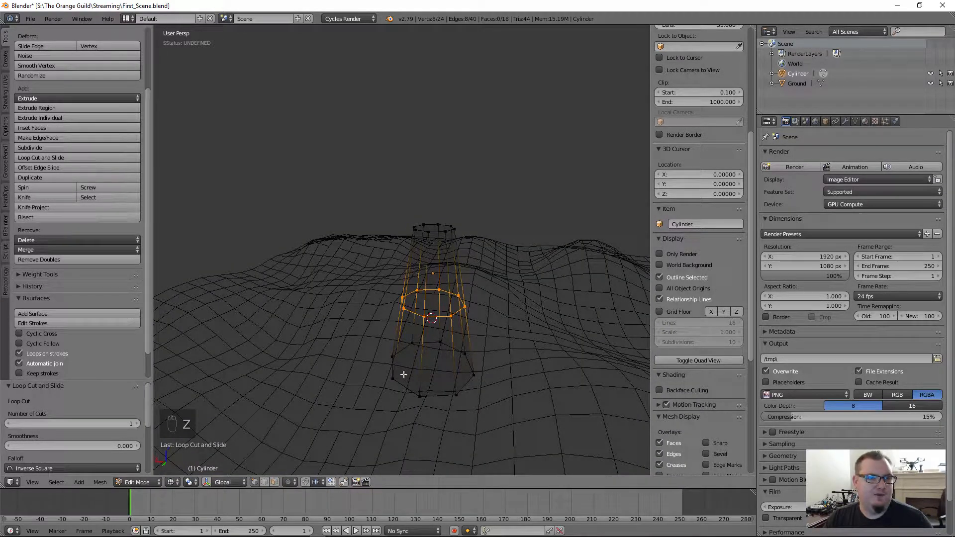
key(ctrl+r)
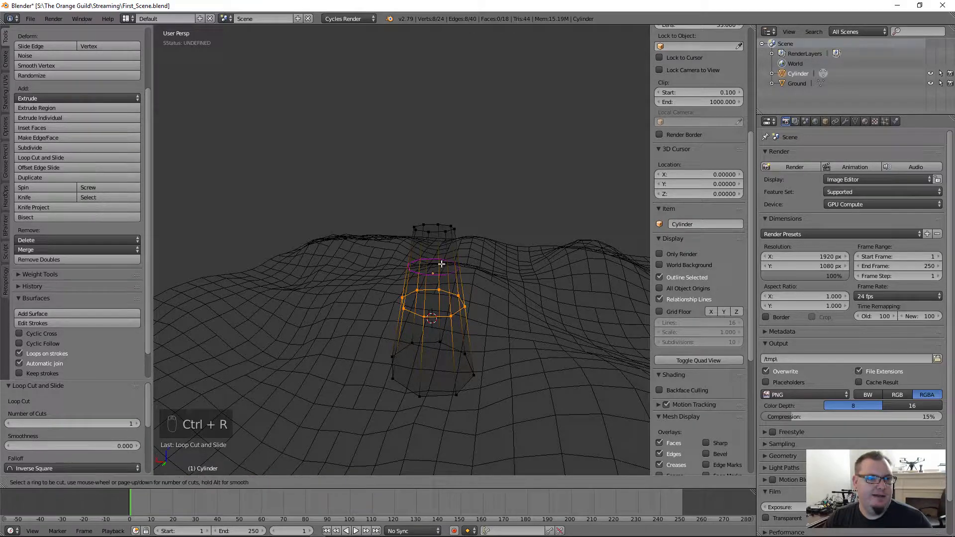
click(452, 264)
right_click(452, 265)
key(ctrl+r)
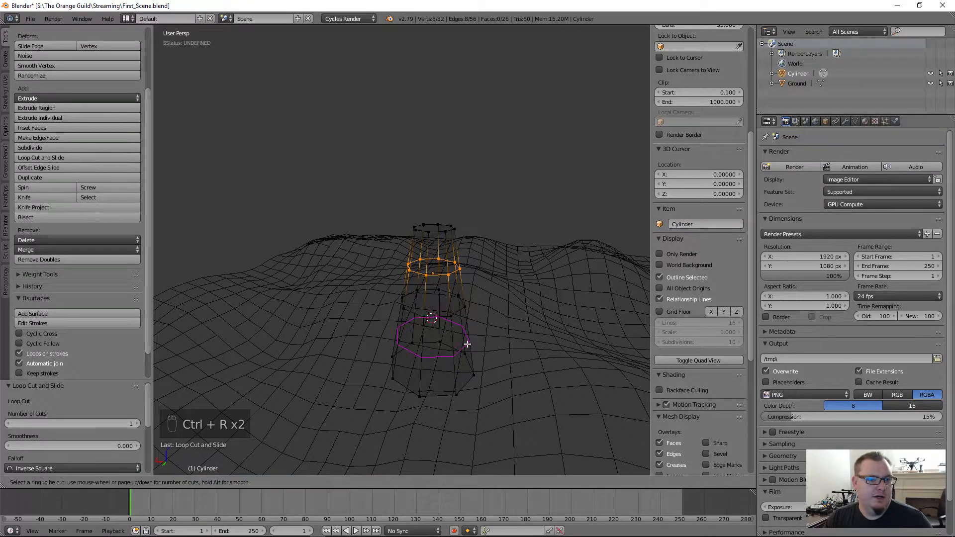
click(468, 343)
right_click(468, 344)
middle_drag(413, 371, 424, 318)
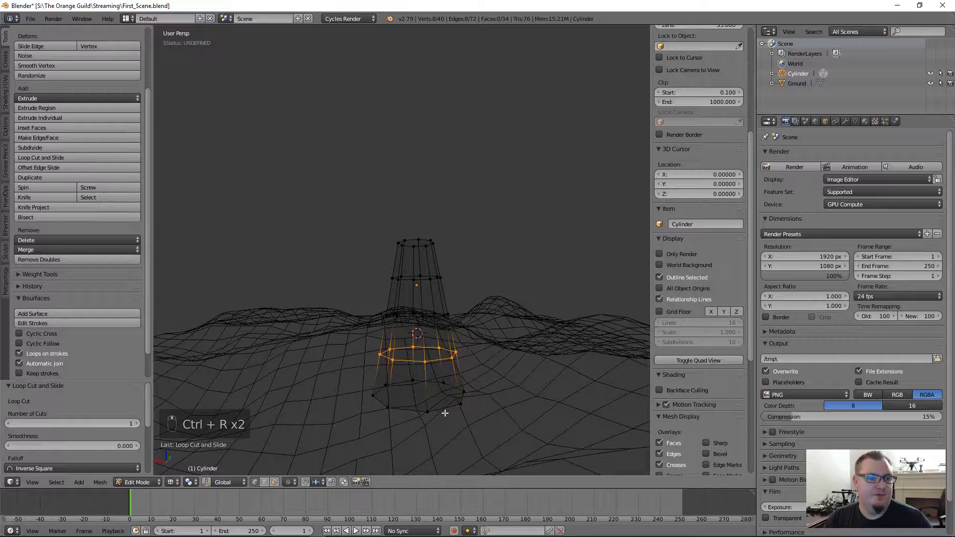
Return to solid display, scale the cylinder's lowest cut edge loop down to about 0.9, and deselect everything.
key(z)
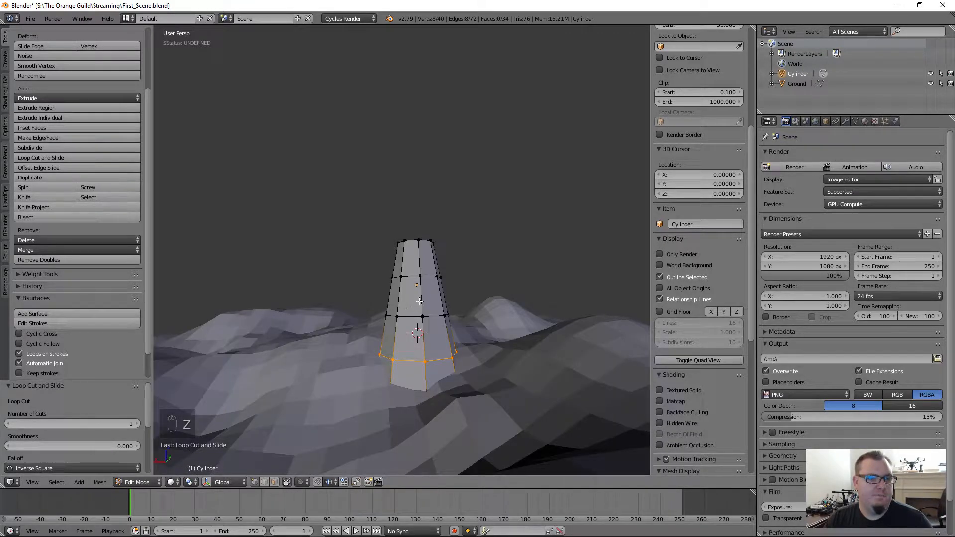
middle_drag(420, 301, 452, 339)
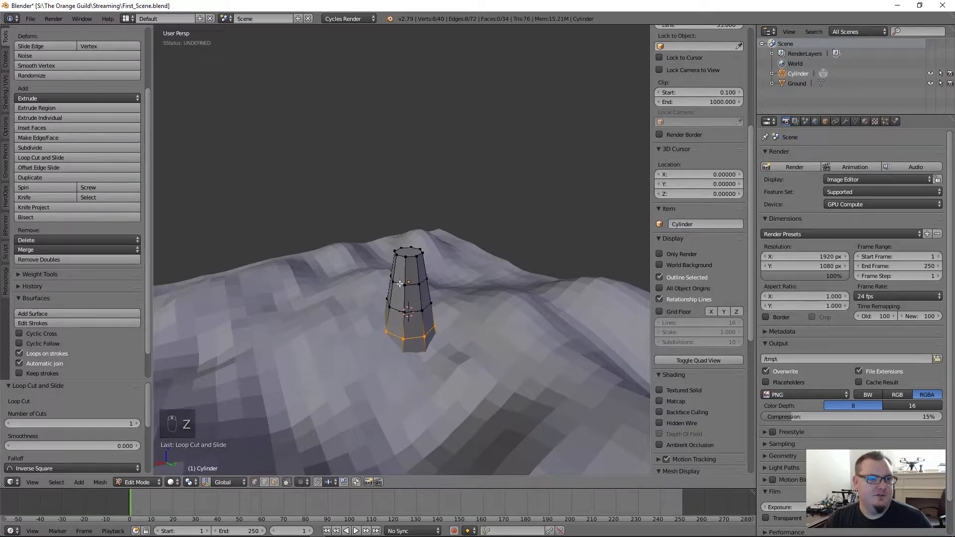
scroll(400, 284, up, 3)
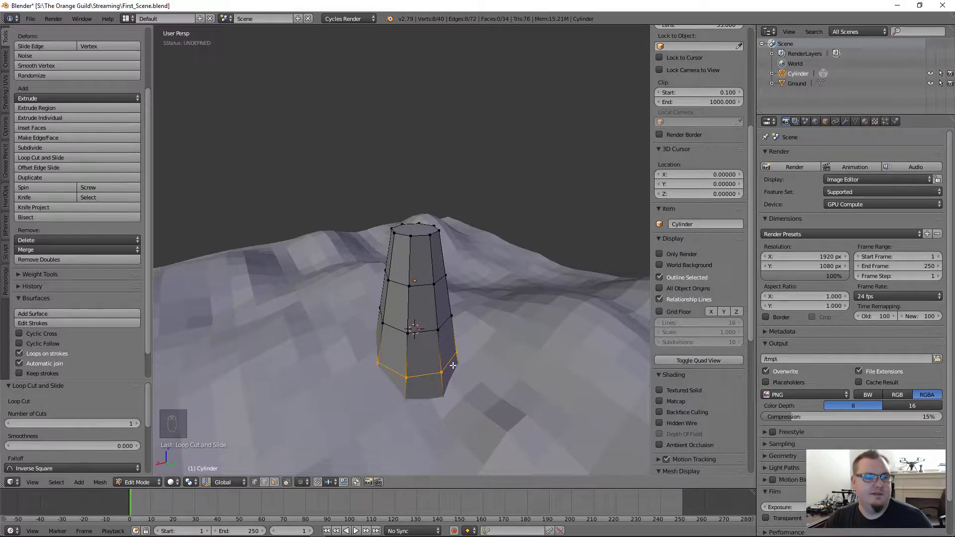
key(s)
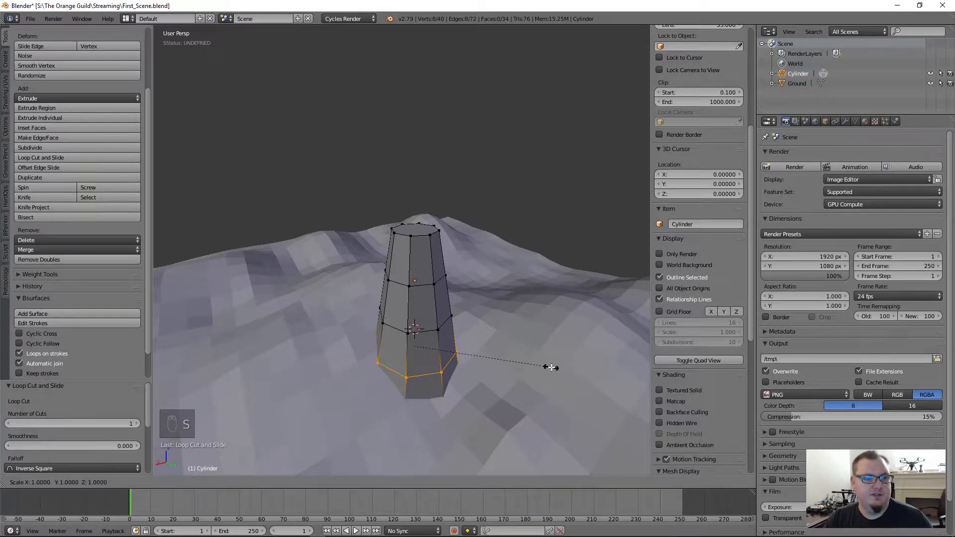
click(538, 367)
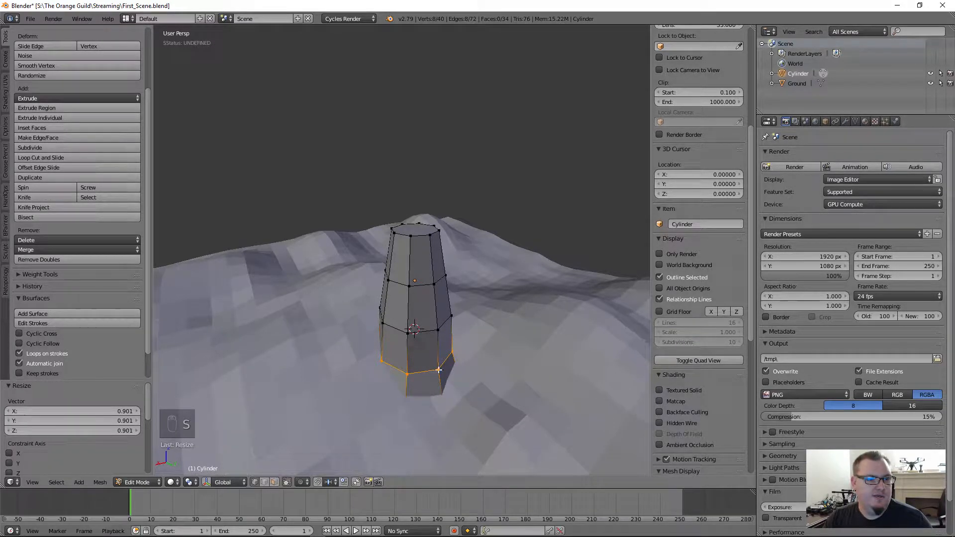
key(a)
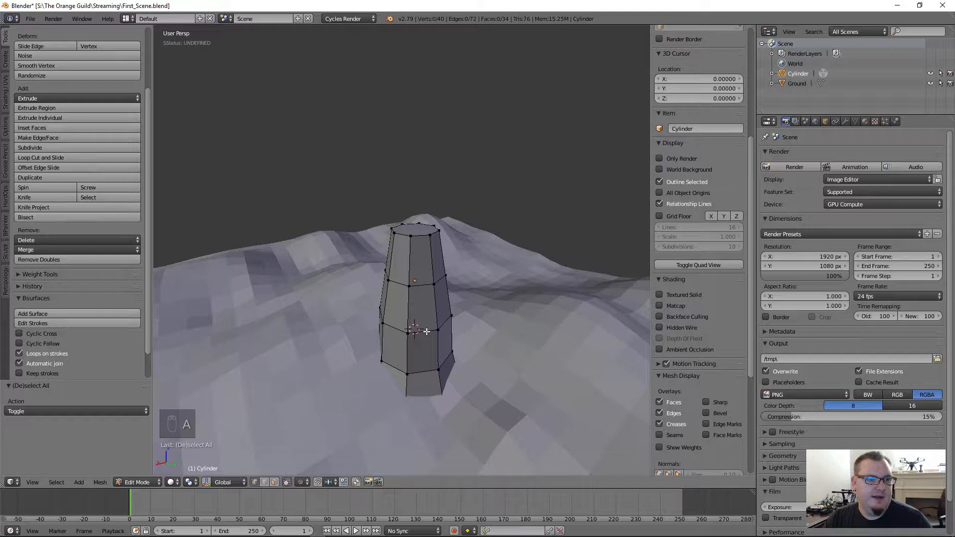
Select the cylinder's middle edge loop, scale it slightly inward, and deselect everything.
alt+right_click(426, 332)
key(s)
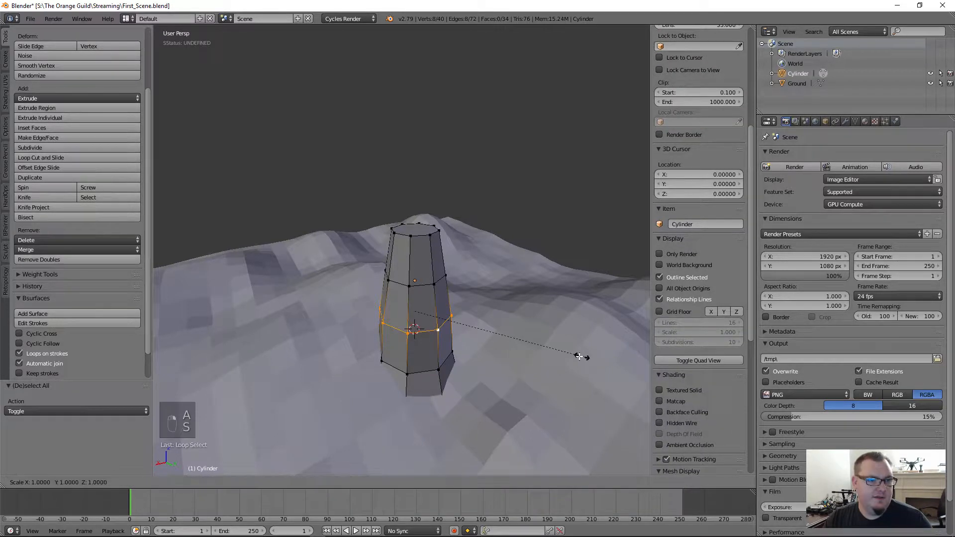
click(572, 356)
key(a)
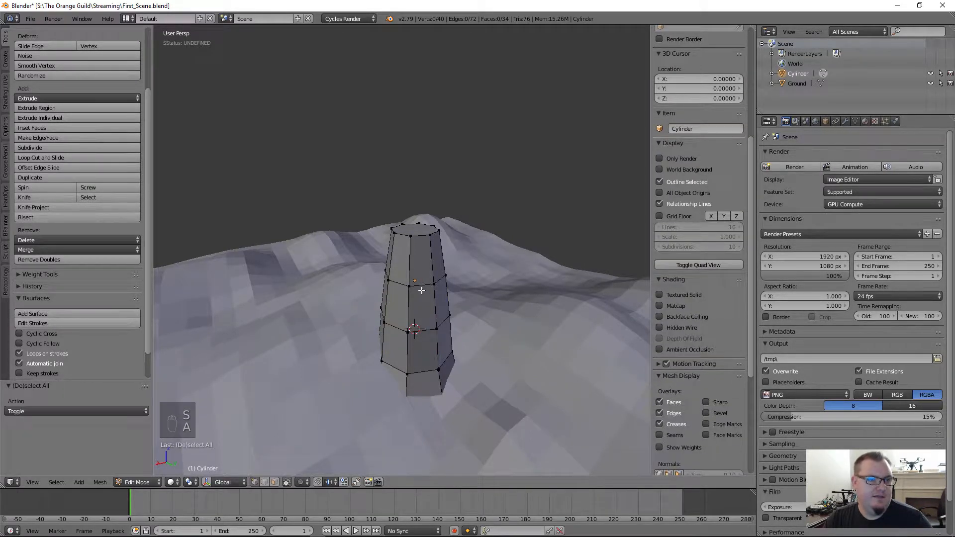
Select the edge loop in the cylinder's upper half, scale it up to about 1.018, and deselect everything.
alt+right_click(423, 285)
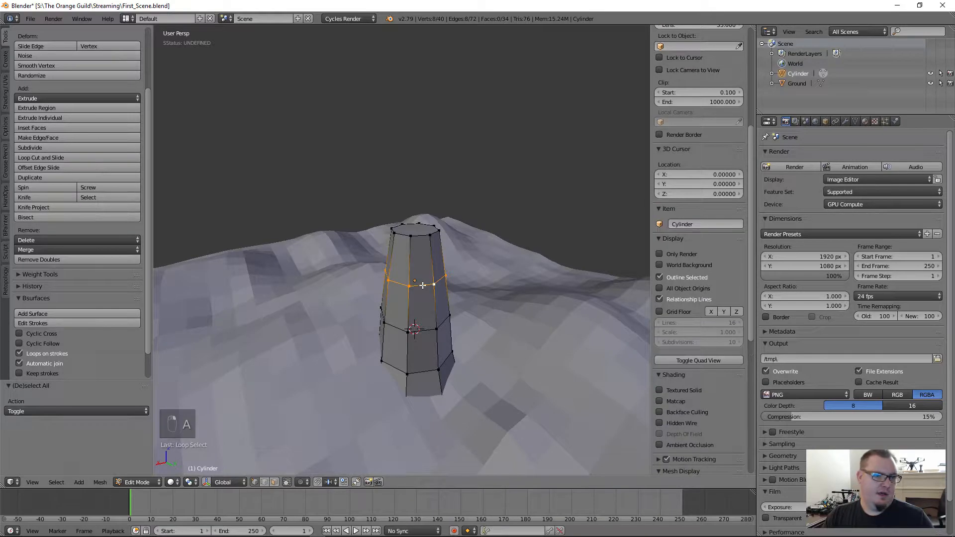
key(s)
click(525, 330)
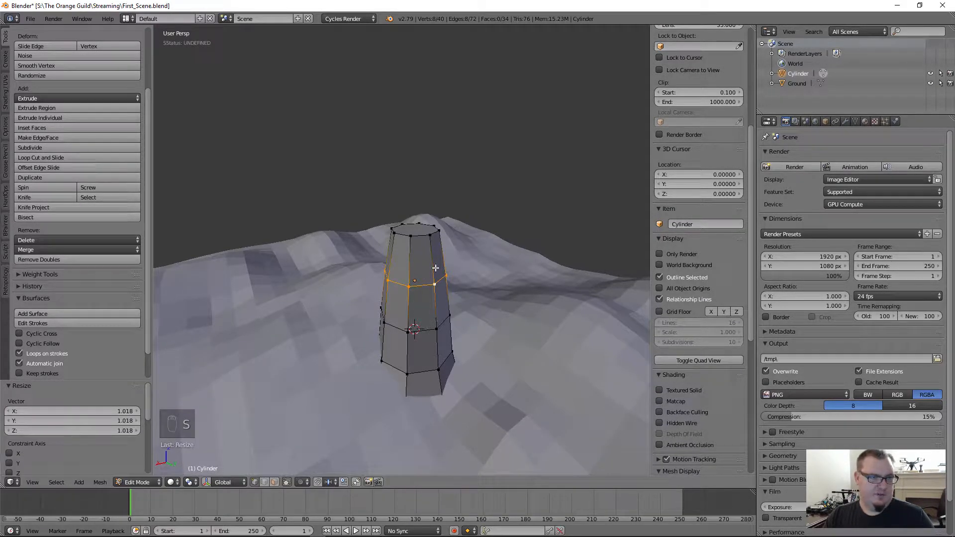
key(a)
Select the cylinder's top edge loop, adjust its scale very slightly, and clear the selection.
middle_drag(435, 267, 423, 232)
key(a)
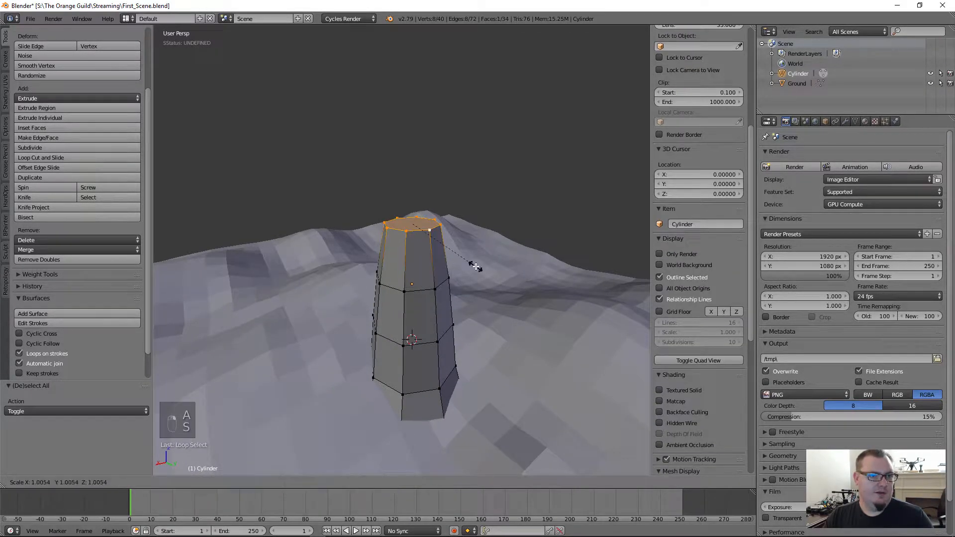
key(a)
Select the cylinder's top edge loop, move it sideways about 0.09 units along Y, and deselect everything.
scroll(453, 291, down, 5)
middle_drag(453, 291, 503, 264)
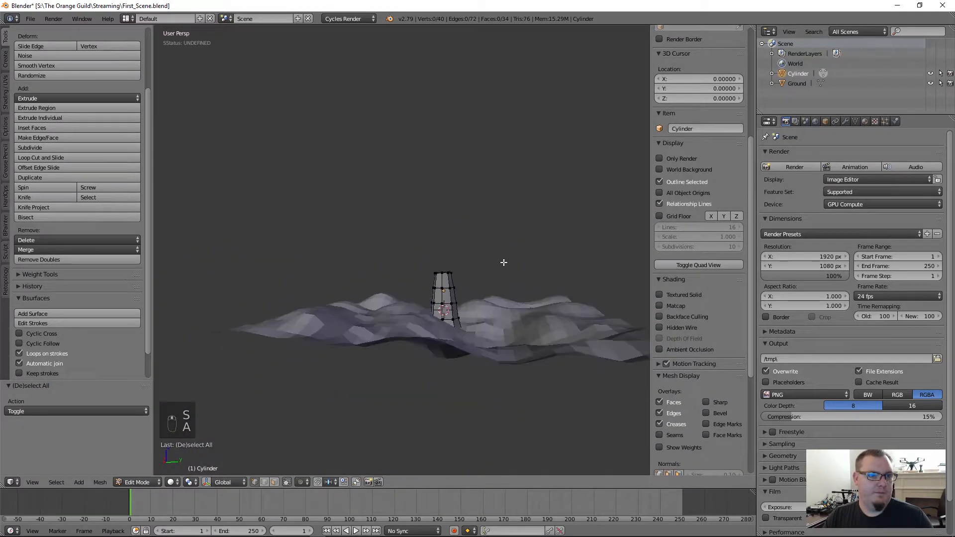
scroll(503, 270, up, 4)
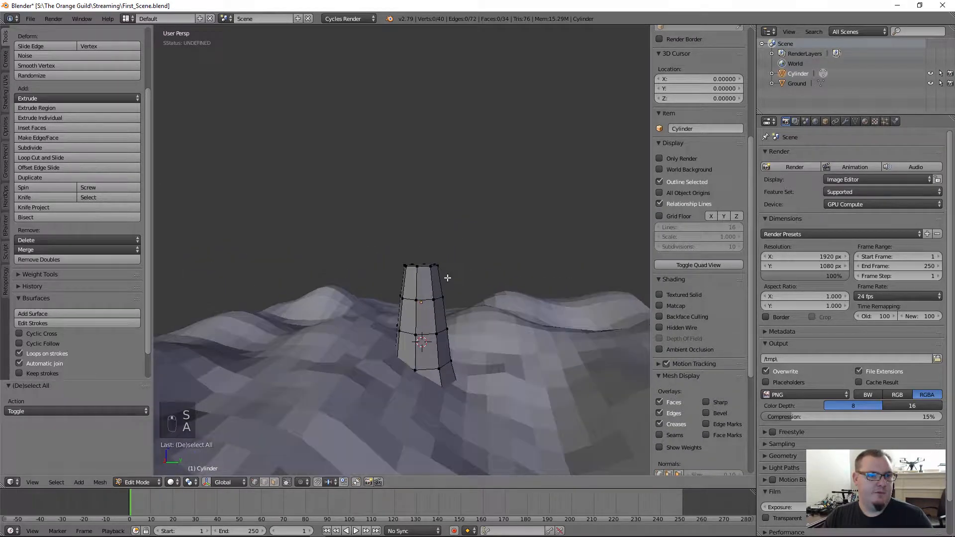
alt+click(425, 267)
scroll(431, 282, up, 3)
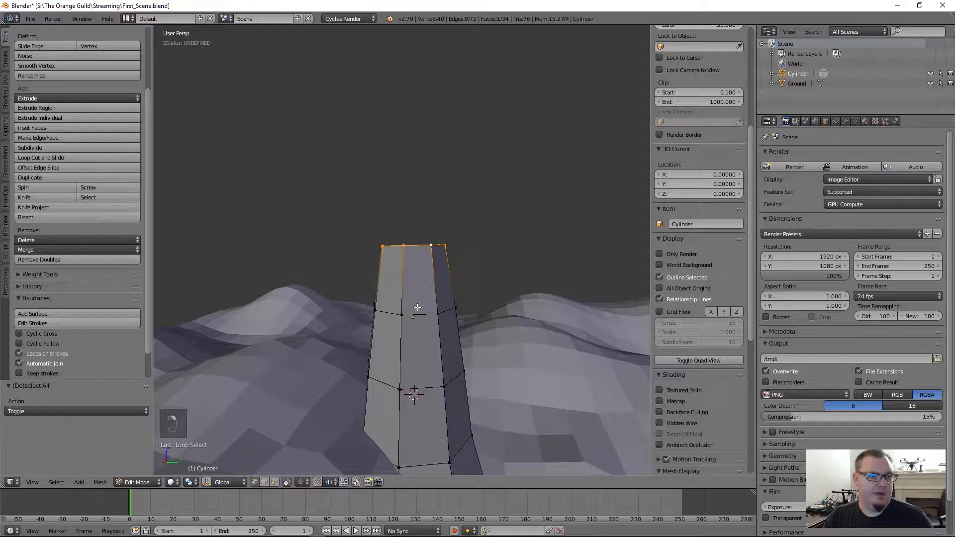
scroll(417, 307, down, 1)
key(g)
click(451, 301)
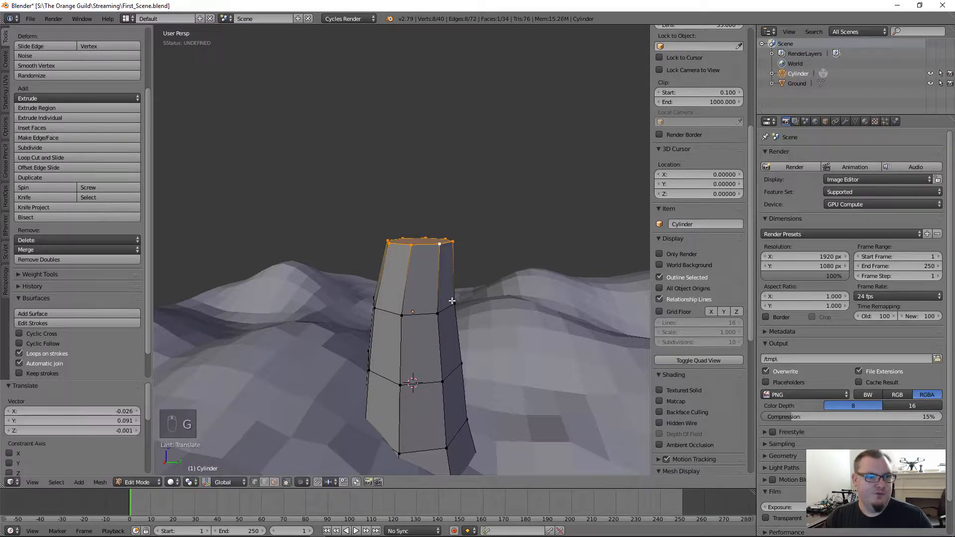
key(a)
Shift the cylinder's middle edge loop slightly sideways, opposite to the top's offset, and return to Object Mode.
alt+click(422, 383)
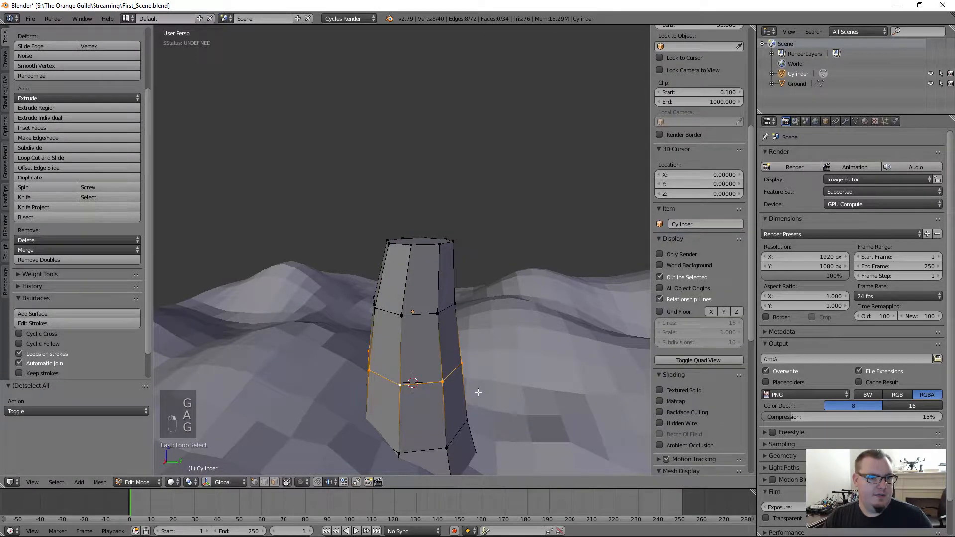
key(a)
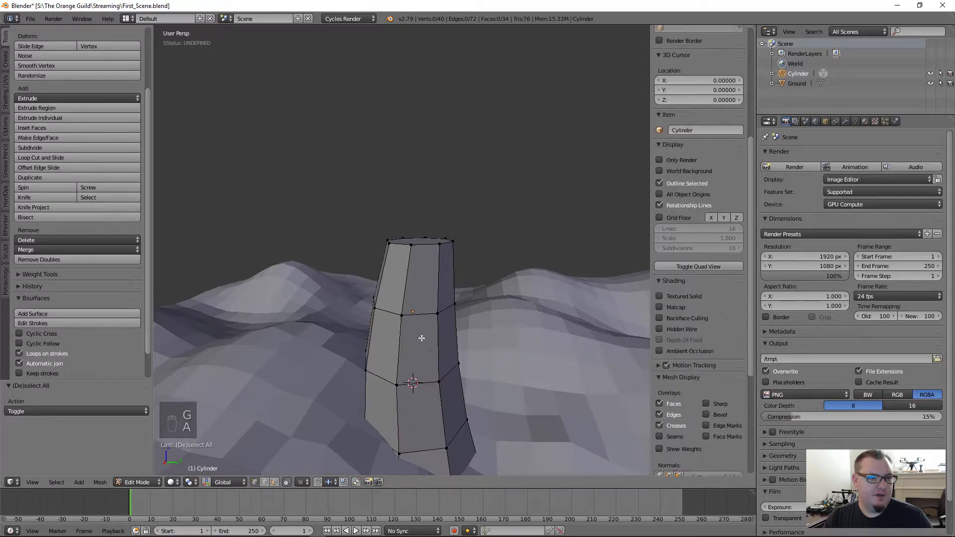
scroll(422, 338, down, 2)
middle_drag(422, 338, 416, 311)
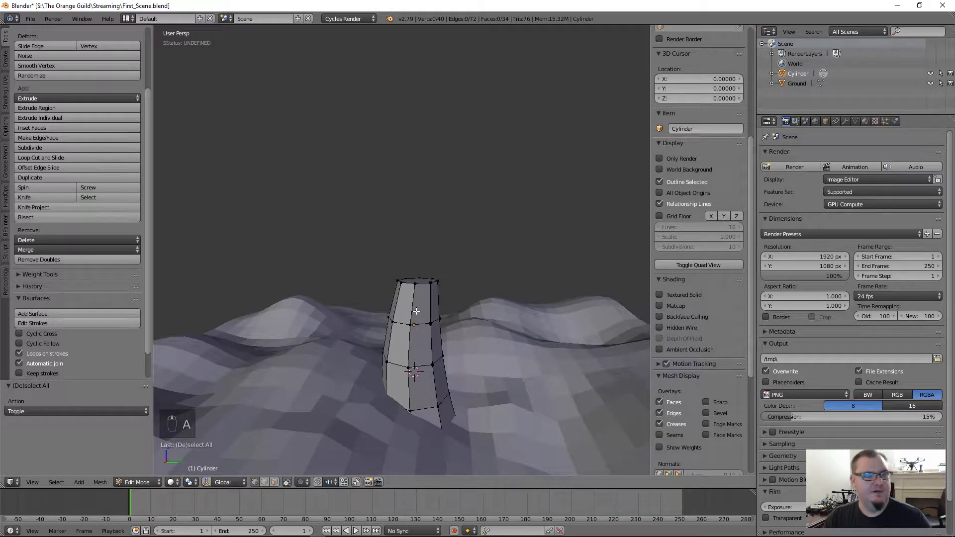
key(Tab)
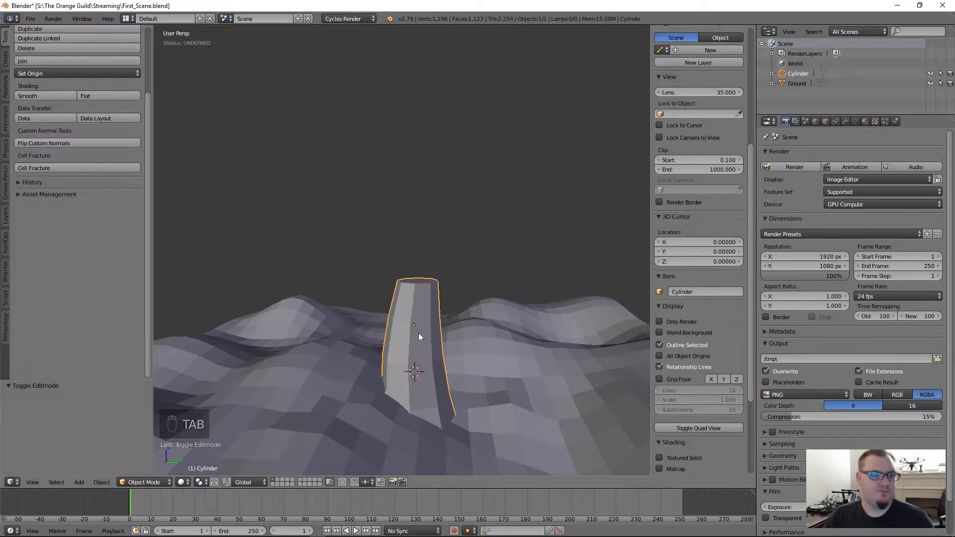
scroll(462, 344, down, 3)
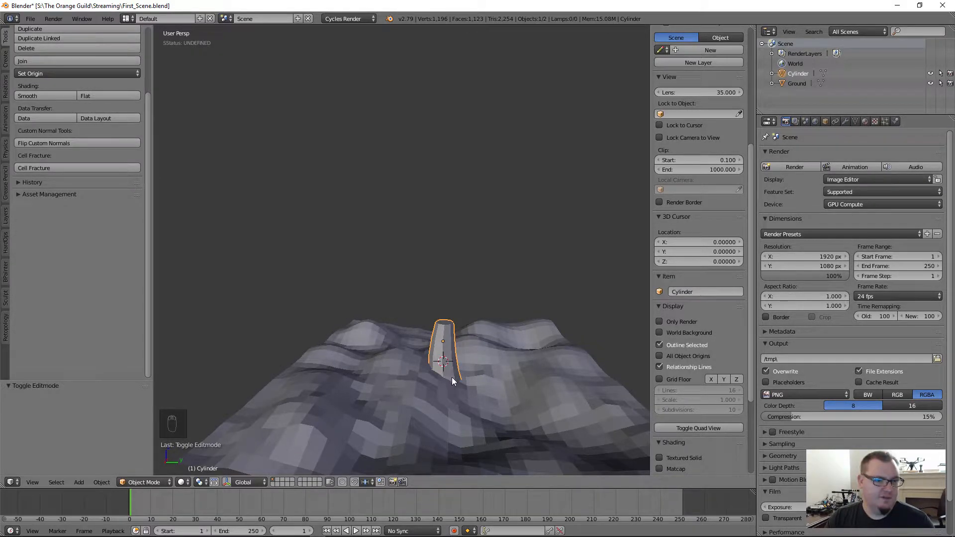
Re-enter Edit Mode on the cylinder and select its buried bottom face from below the terrain in face select mode.
key(Tab)
scroll(452, 380, up, 4)
middle_drag(451, 380, 425, 312)
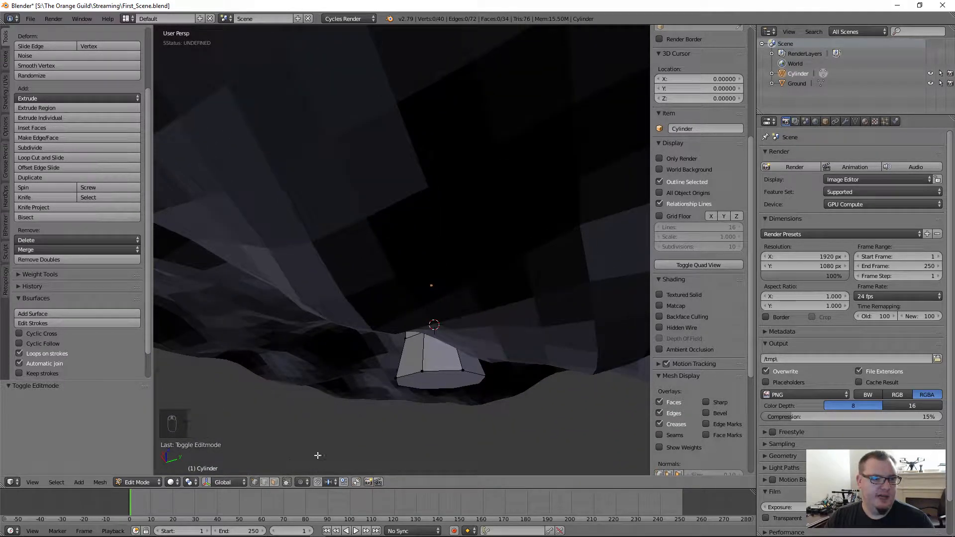
alt+right_click(439, 374)
key(a)
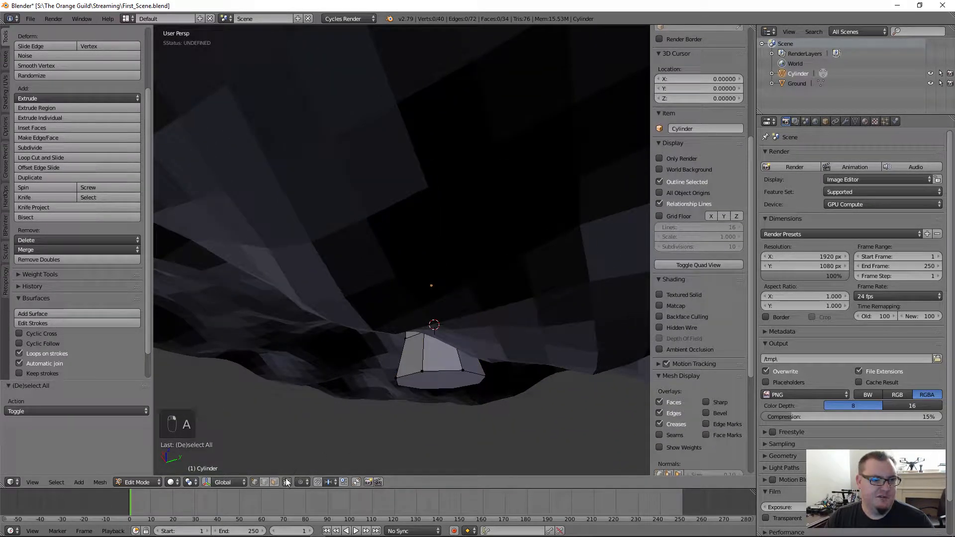
right_click(440, 393)
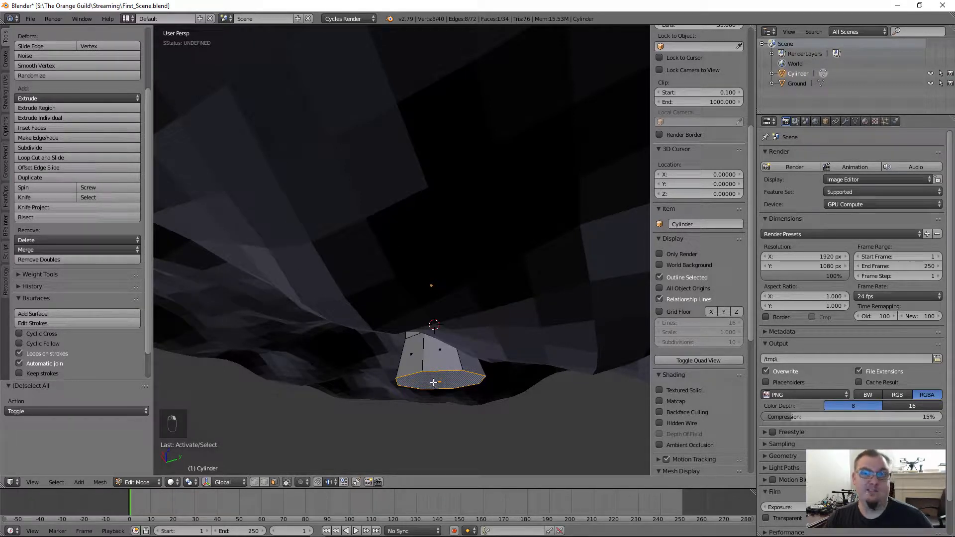
click(264, 482)
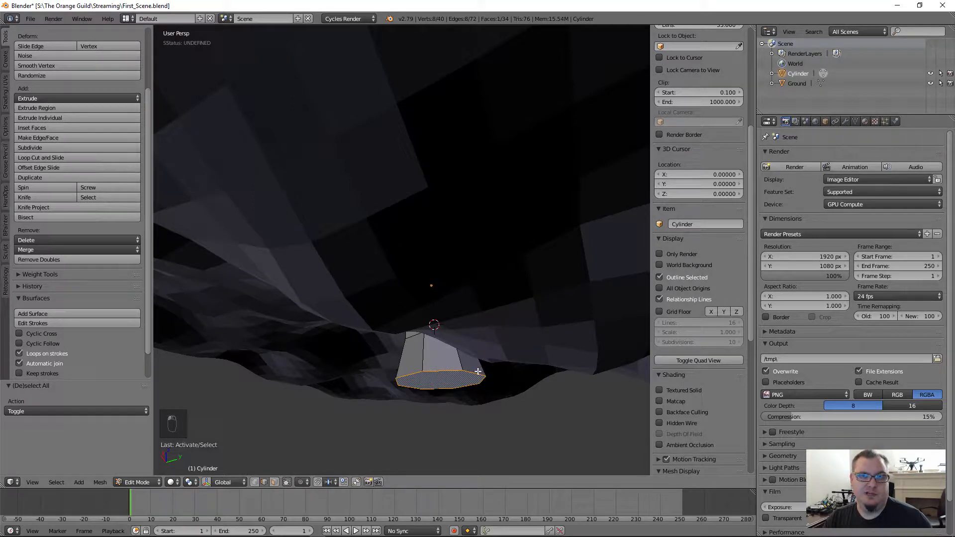
click(274, 483)
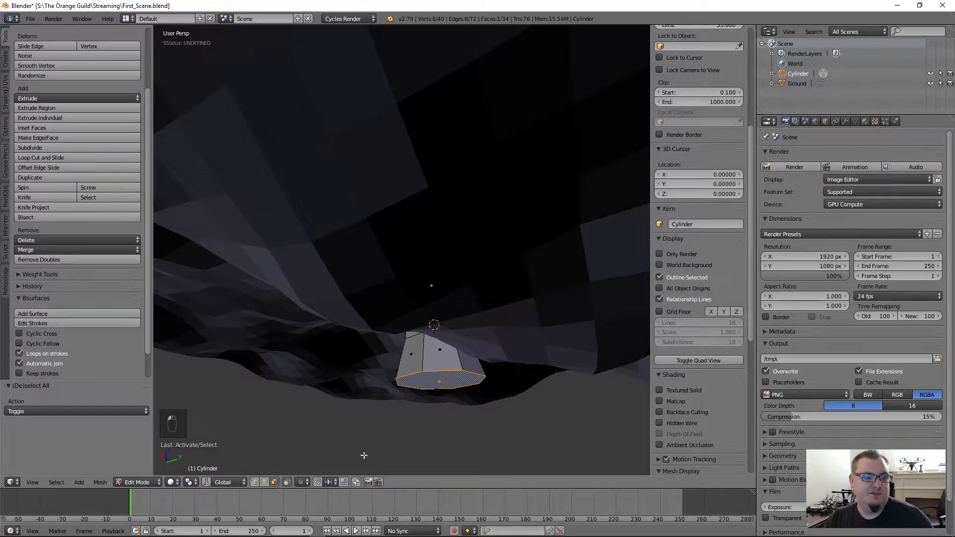
Try scaling the cylinder's bottom face down to about 0.78, and deselect everything.
key(s)
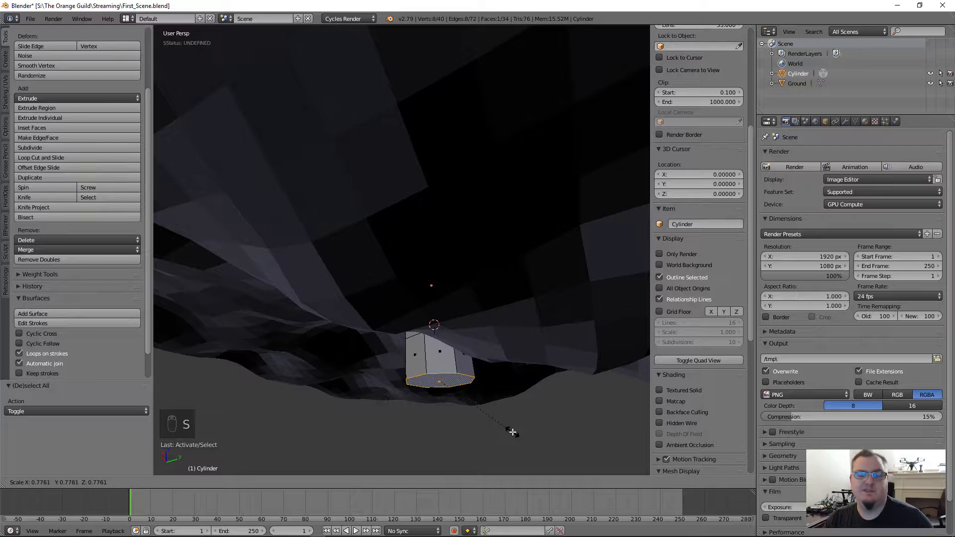
click(513, 432)
middle_drag(512, 432, 460, 392)
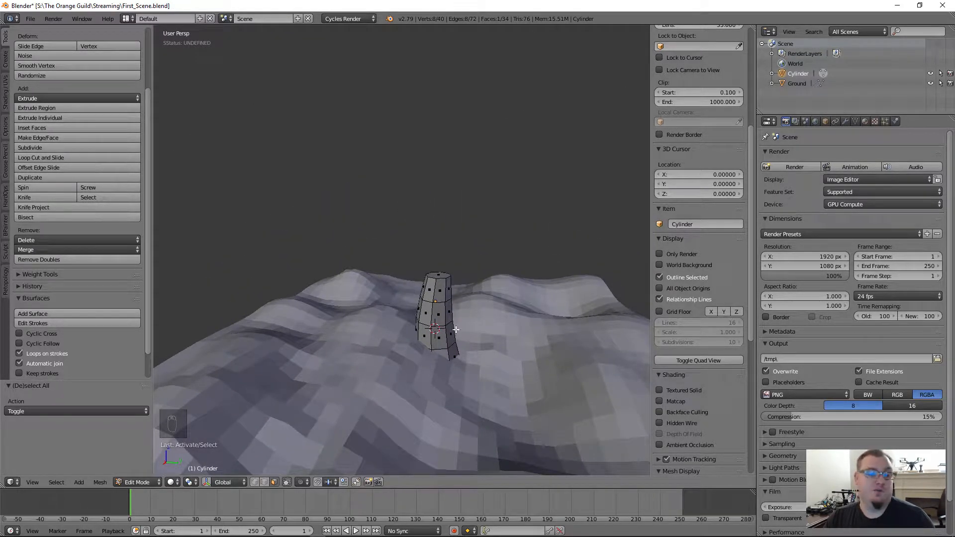
scroll(447, 300, up, 3)
key(a)
scroll(699, 249, down, 4)
middle_drag(348, 378, 279, 467)
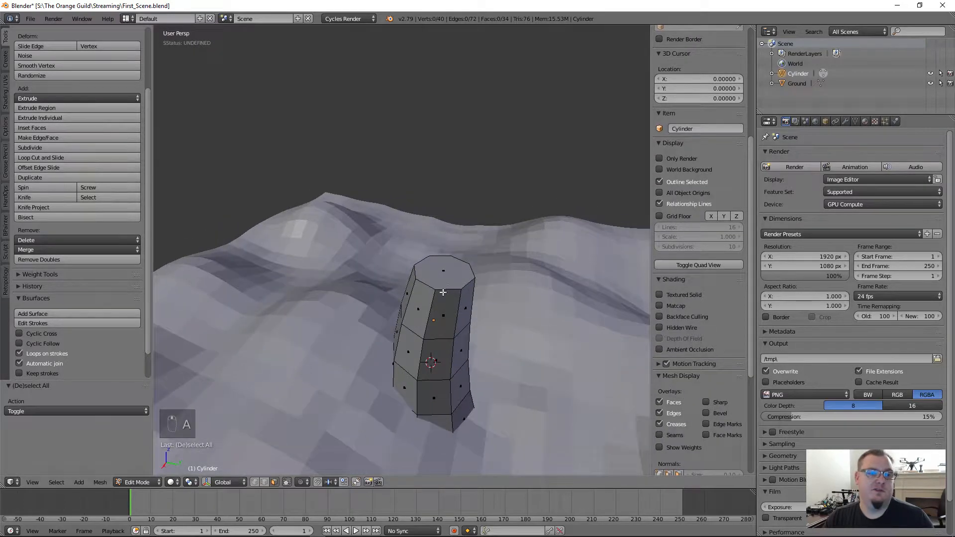
Switch back to vertex select mode, loop-select the ring in the cylinder's upper half, and deselect it.
click(257, 482)
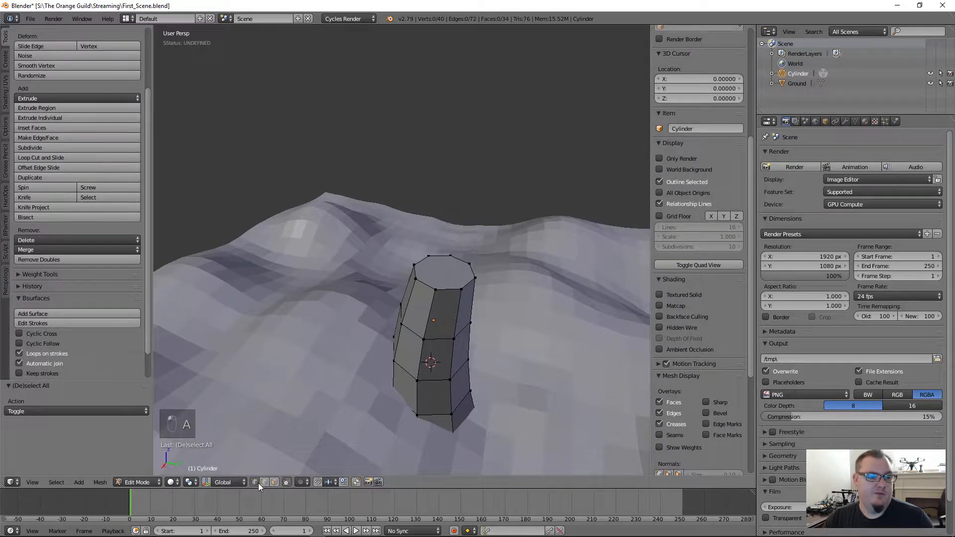
alt+click(439, 293)
alt+click(440, 342)
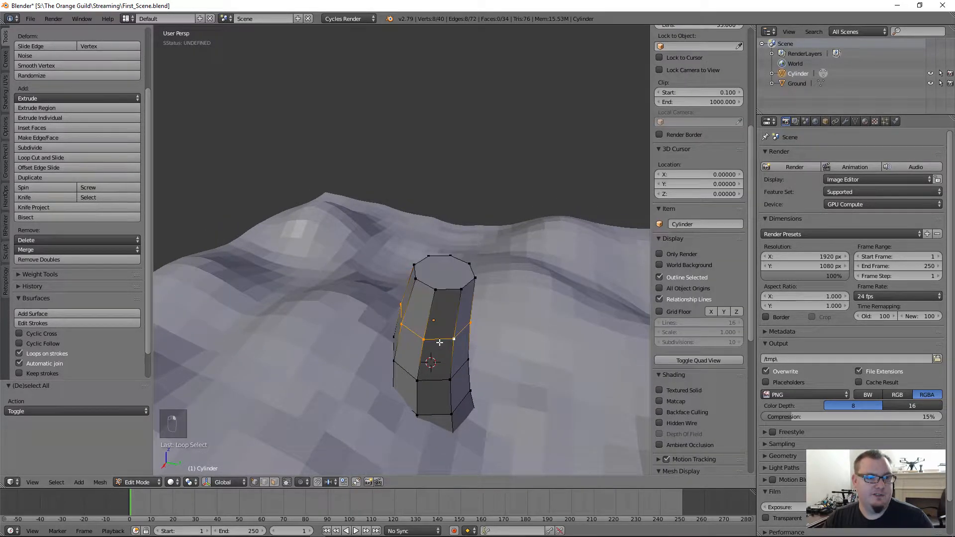
key(a)
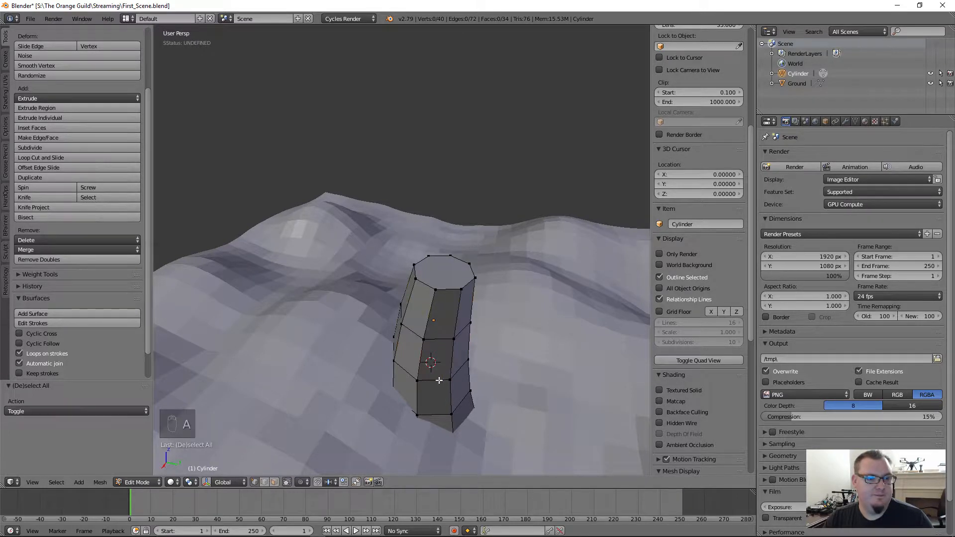
middle_drag(450, 345, 428, 364)
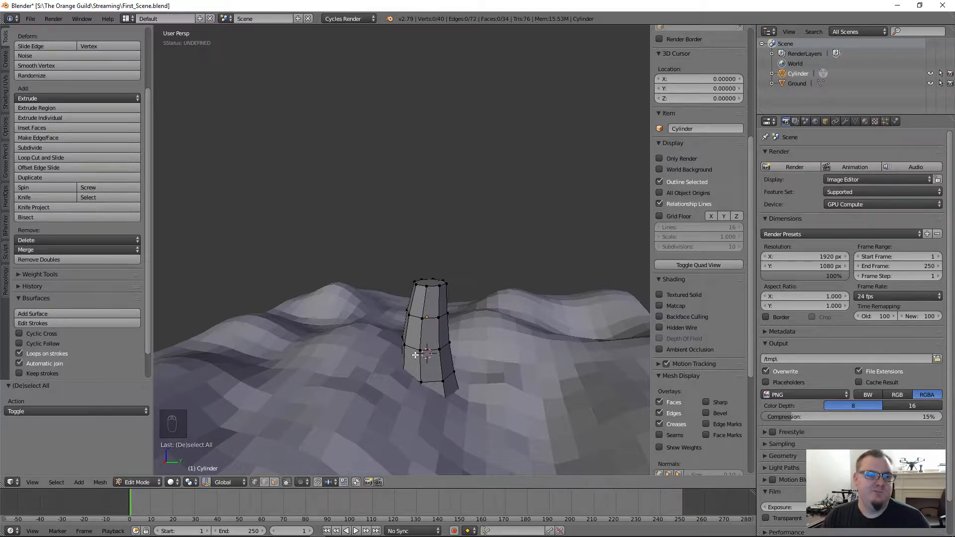
middle_drag(425, 337, 429, 355)
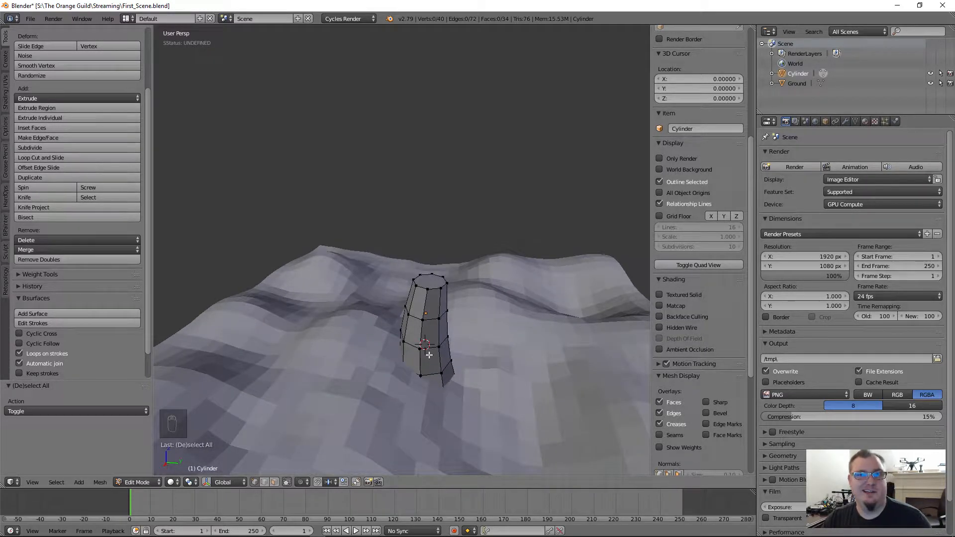
scroll(421, 345, up, 4)
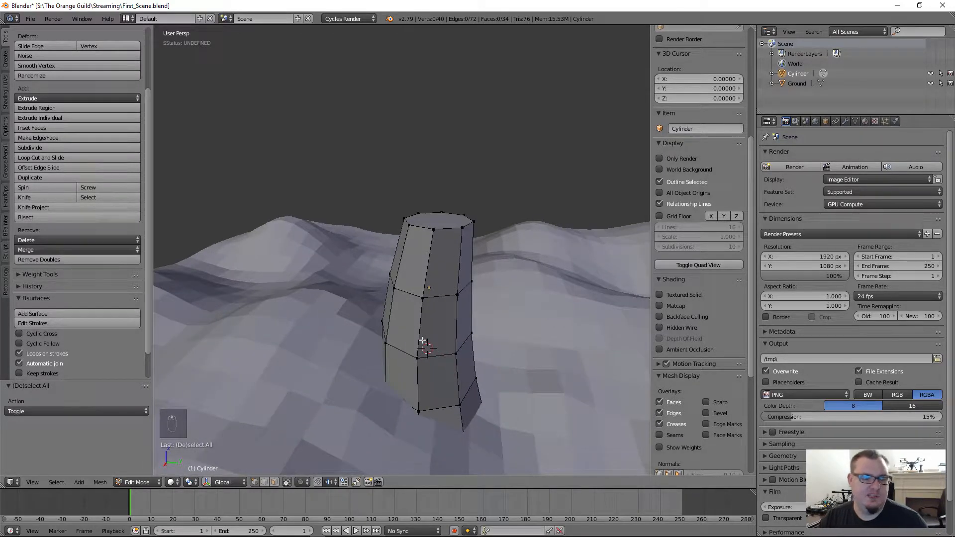
scroll(423, 340, down, 3)
middle_drag(423, 340, 387, 322)
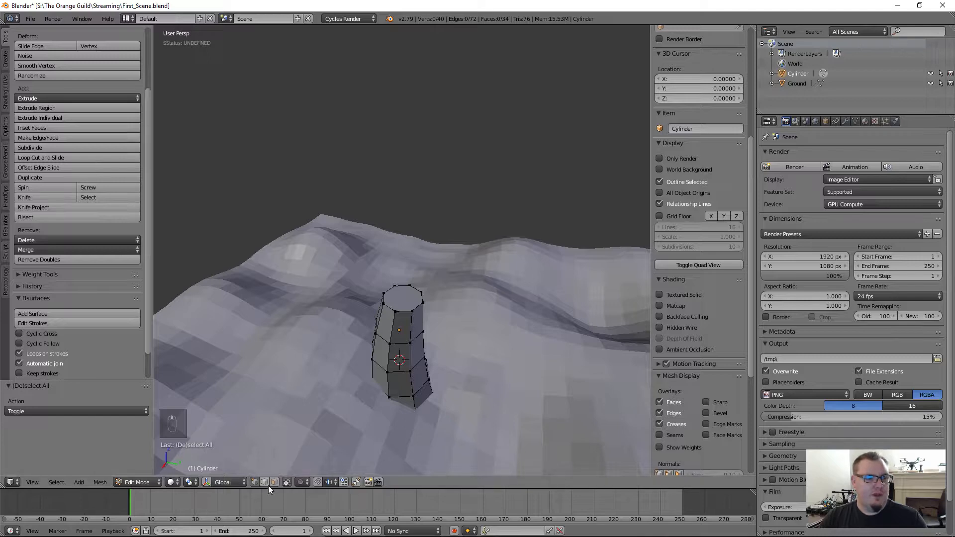
Scale the cylinder's top face down to about 0.78, move it along Z, and return to Object Mode with everything deselected.
right_click(400, 302)
key(s)
click(443, 362)
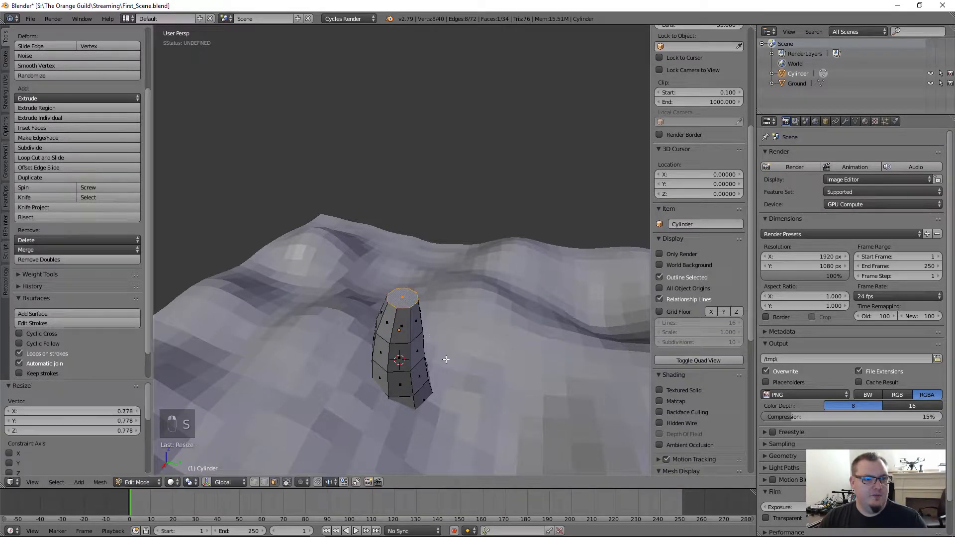
middle_drag(444, 363, 363, 321)
key(g)
key(z)
click(416, 345)
key(a)
key(Tab)
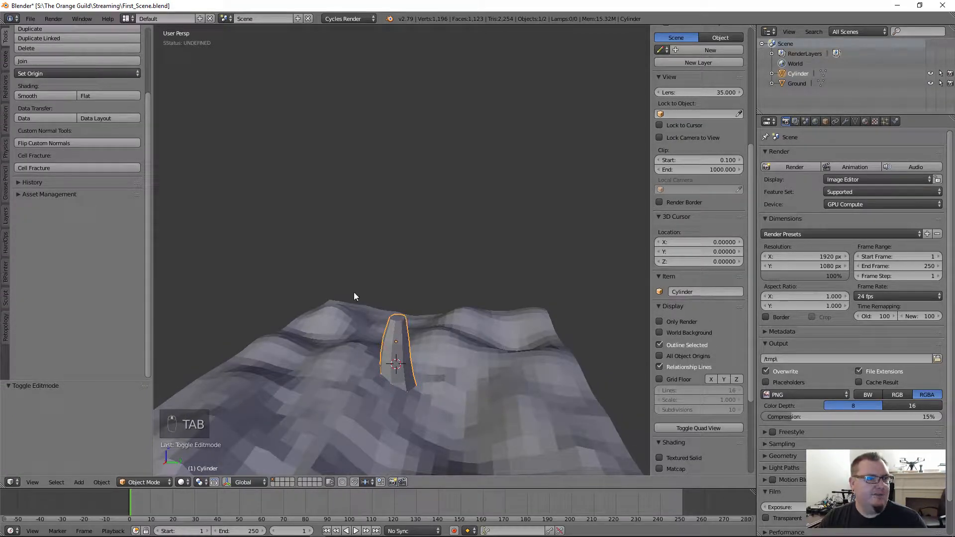
In Edit Mode on the cylinder, add an ico sphere with 2 subdivisions and size 1 to the same mesh.
key(Tab)
middle_drag(418, 319, 407, 337)
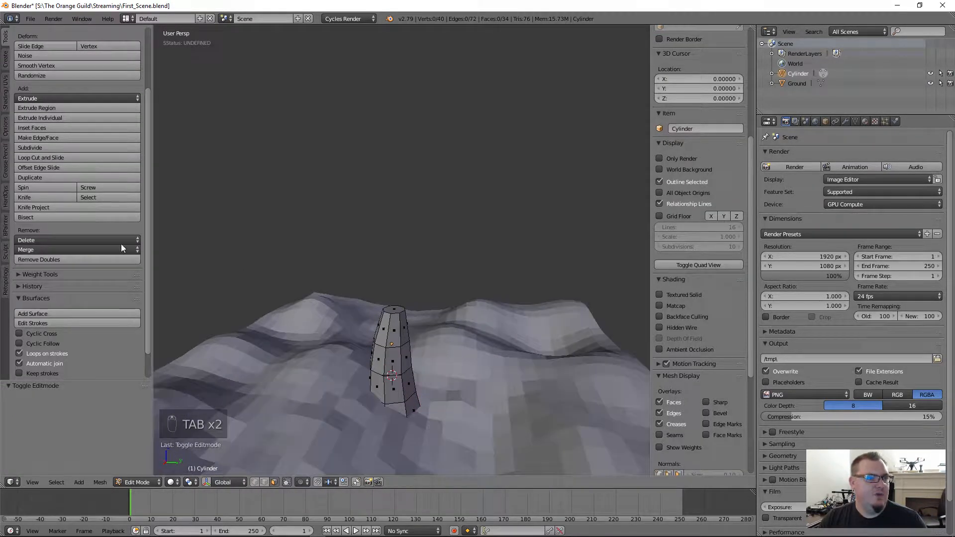
scroll(77, 209, down, 5)
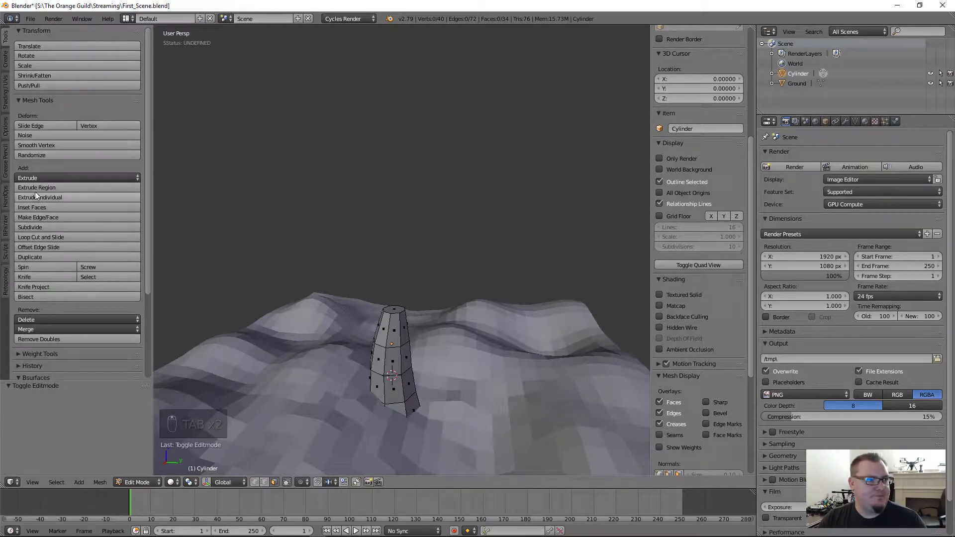
click(5, 59)
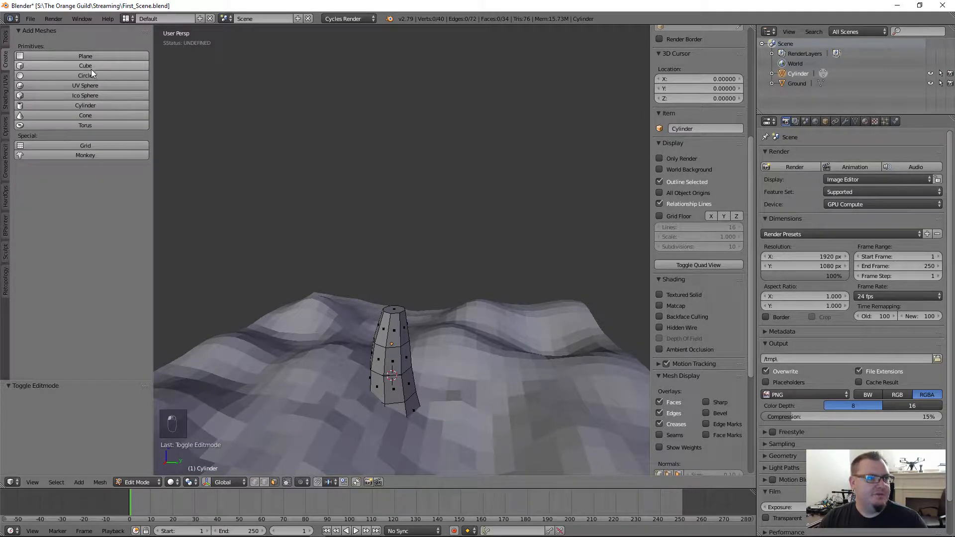
click(87, 96)
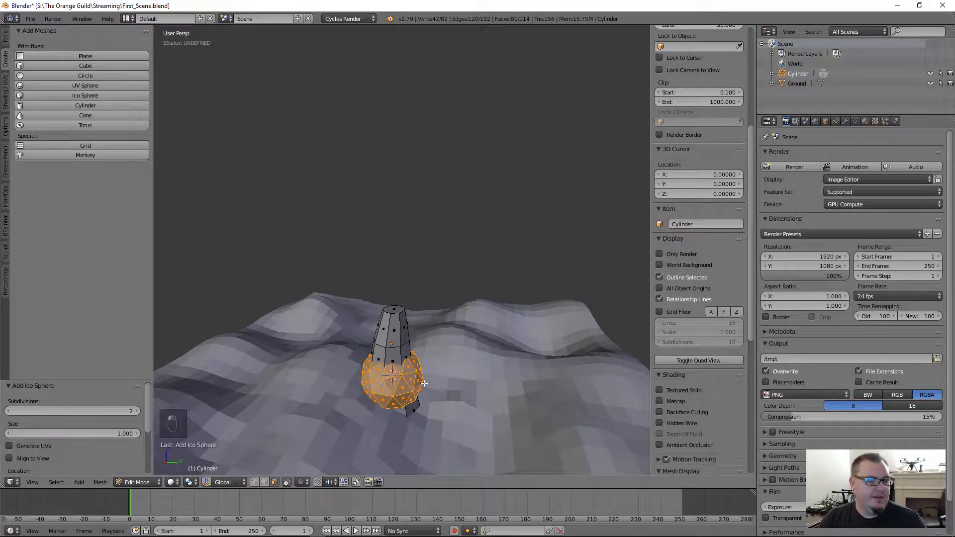
middle_drag(424, 383, 390, 328)
scroll(390, 328, up, 3)
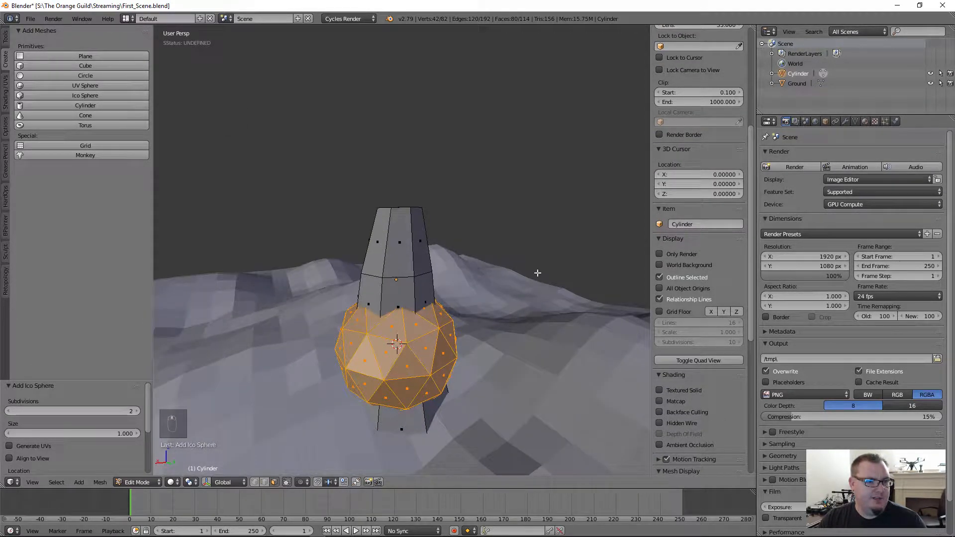
Place the 3D cursor on the terrain beside the cylinder, at about X 1.54, Y -4.99, Z -0.15.
click(401, 183)
click(231, 183)
click(279, 292)
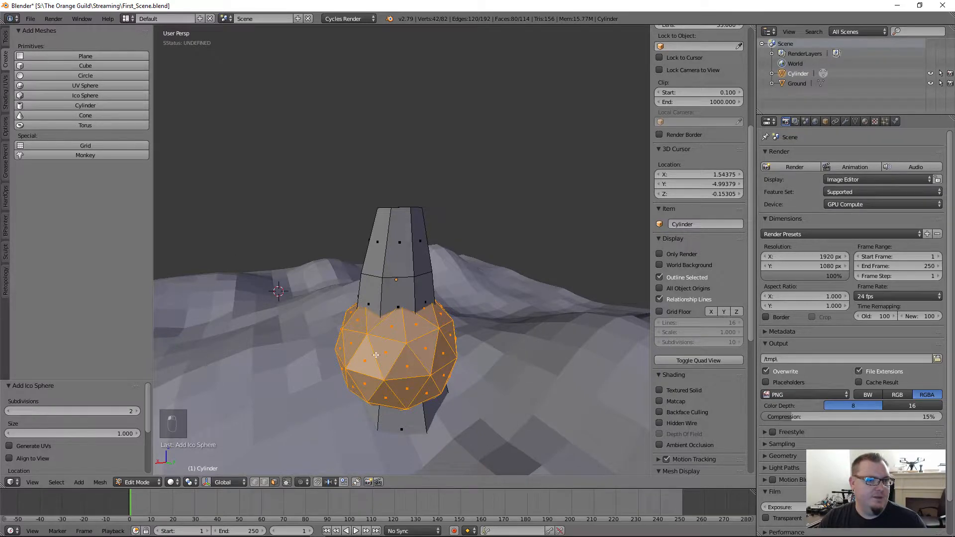
middle_drag(376, 355, 425, 356)
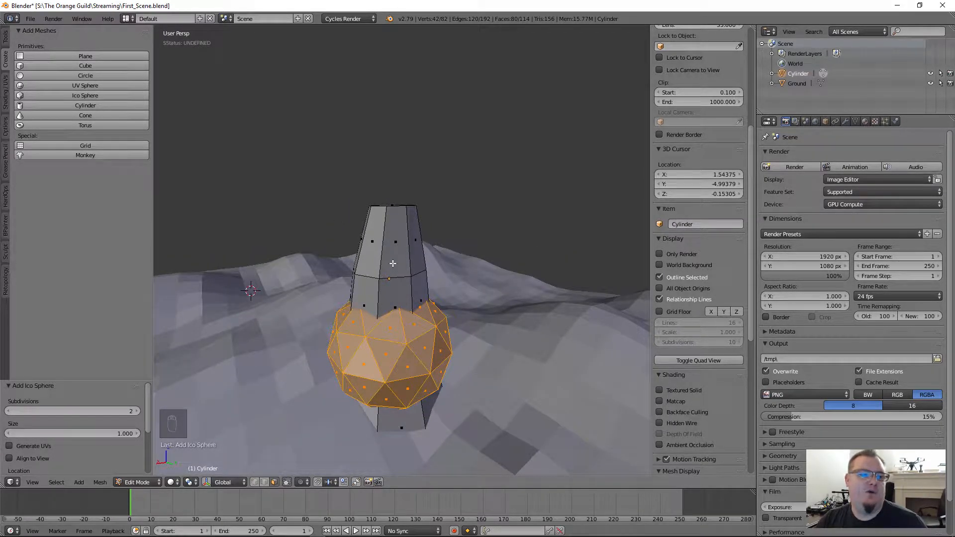
Try moving the cylinder and its ico sphere as one object in Object Mode, and cancel the move.
key(Tab)
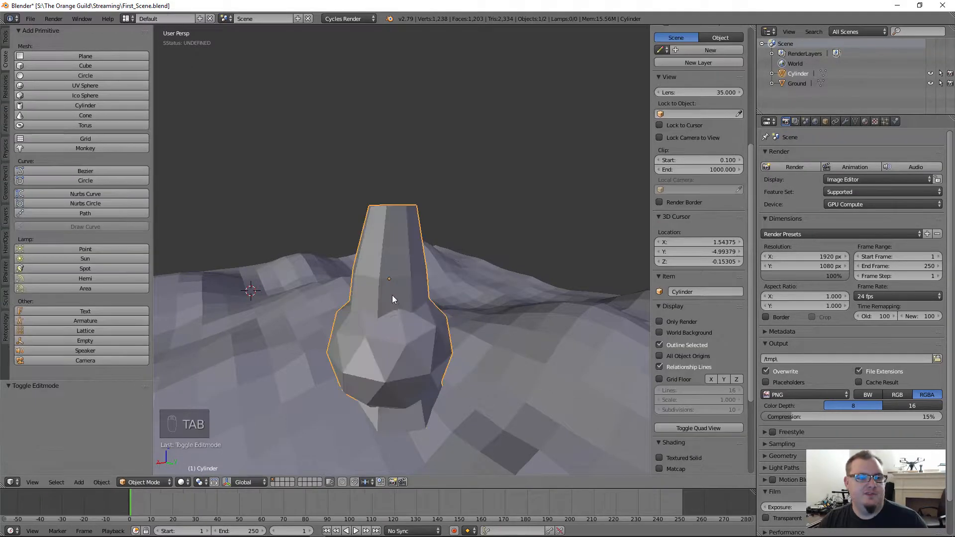
scroll(393, 298, down, 5)
middle_drag(404, 303, 440, 331)
key(g)
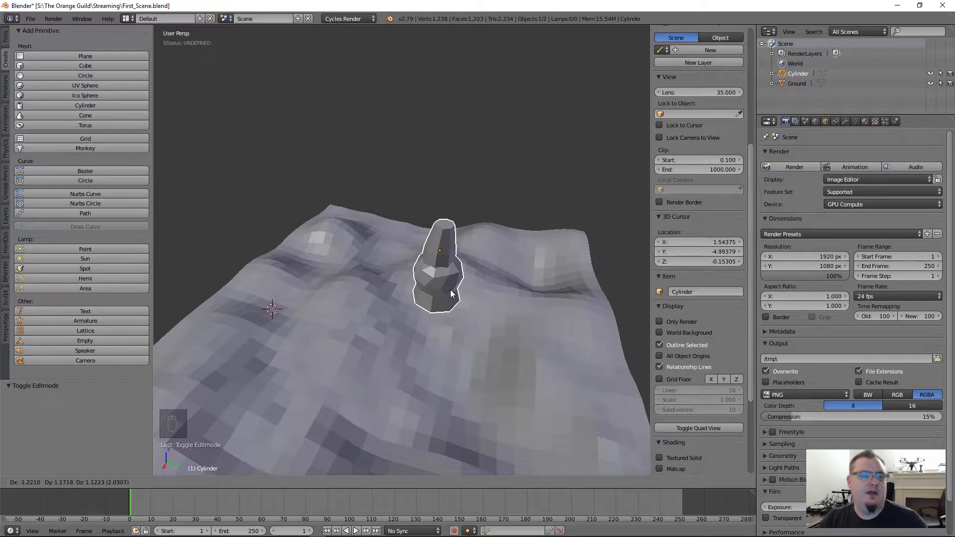
right_click(449, 289)
Re-enter Edit Mode and move the ico sphere out of the cylinder, into the air above and beside it.
key(Tab)
scroll(418, 312, up, 4)
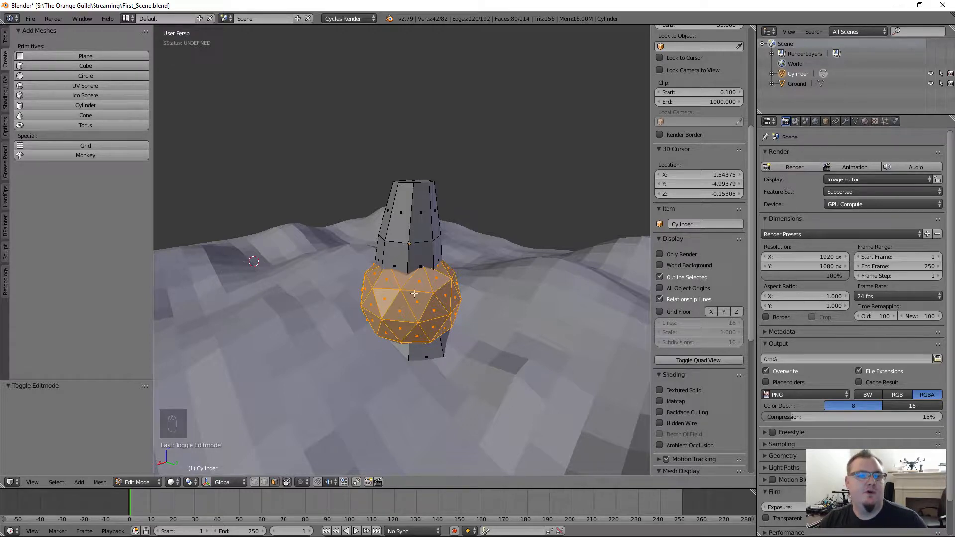
key(g)
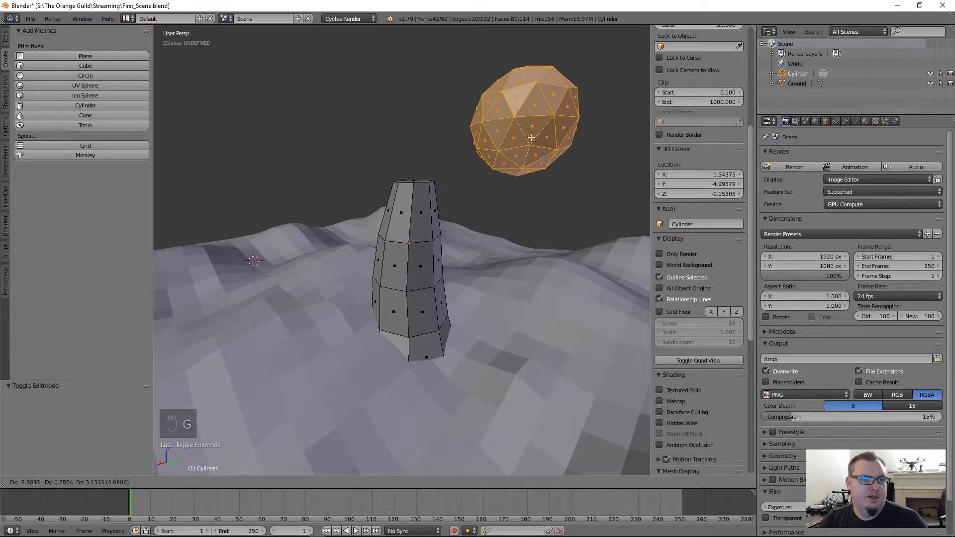
click(500, 151)
middle_drag(500, 150, 386, 264)
Try moving the cylinder with its now detached sphere in Object Mode, and cancel the move.
key(Tab)
key(g)
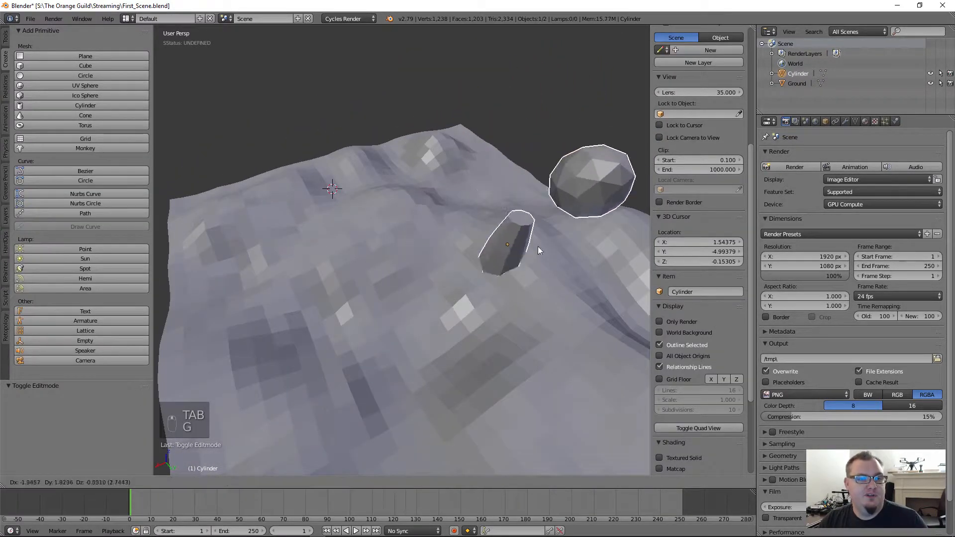
right_click(468, 232)
Back in Edit Mode, move the ico sphere over the top of the cylinder.
key(Tab)
middle_drag(431, 206, 522, 164)
key(g)
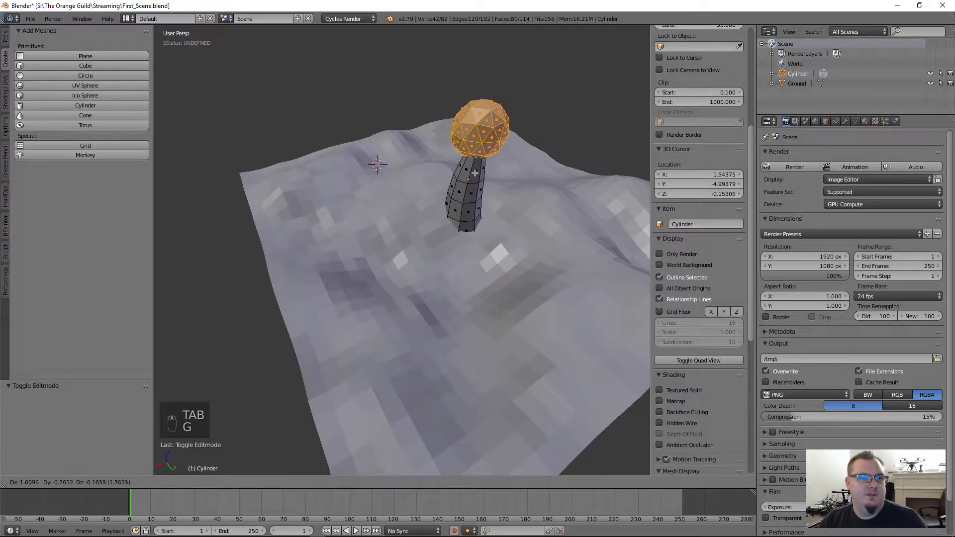
click(476, 172)
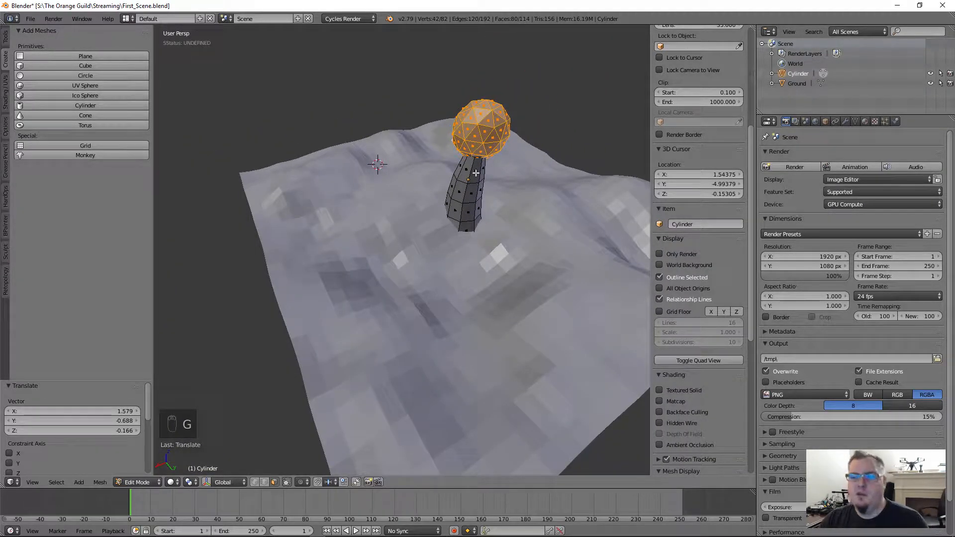
In a front wireframe view, centre the ico sphere over the cylinder by shifting it about 0.38 in X and 0.07 in Z, and restore solid shading.
mouse_move(467, 183)
middle_down()
mouse_move(530, 155)
mouse_move(478, 169)
middle_up()
key(KP_1)
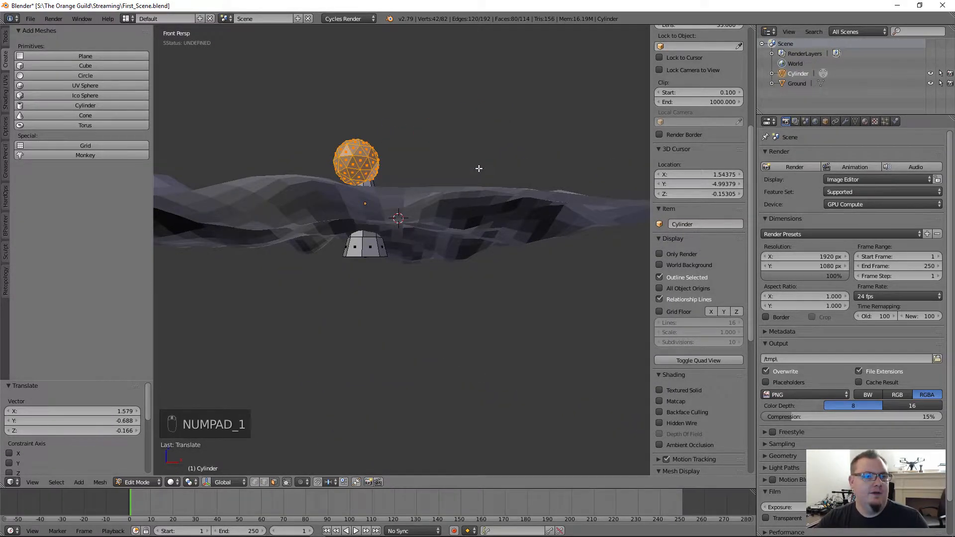
key(z)
scroll(315, 198, up, 3)
key(g)
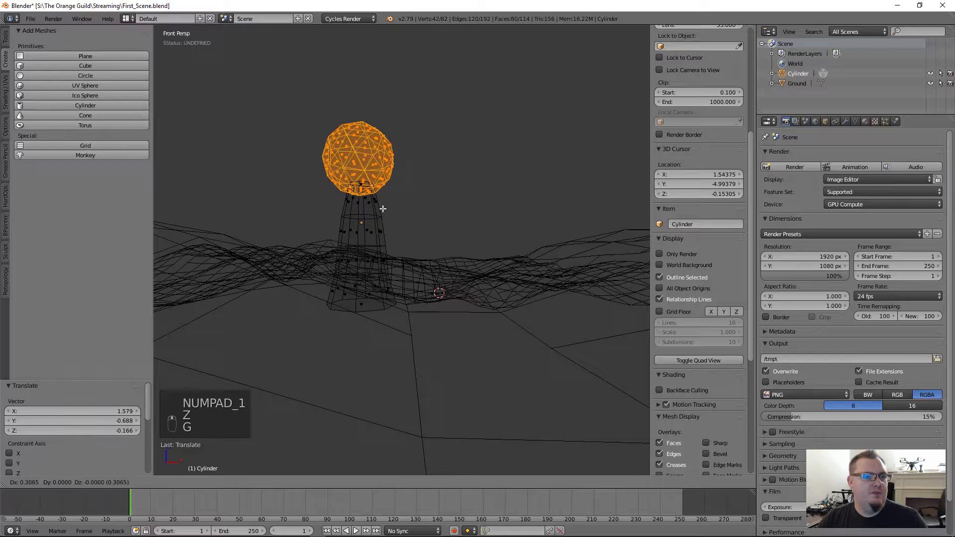
click(385, 205)
key(z)
scroll(383, 217, down, 5)
mouse_move(429, 218)
middle_down()
mouse_move(335, 239)
mouse_move(389, 278)
middle_up()
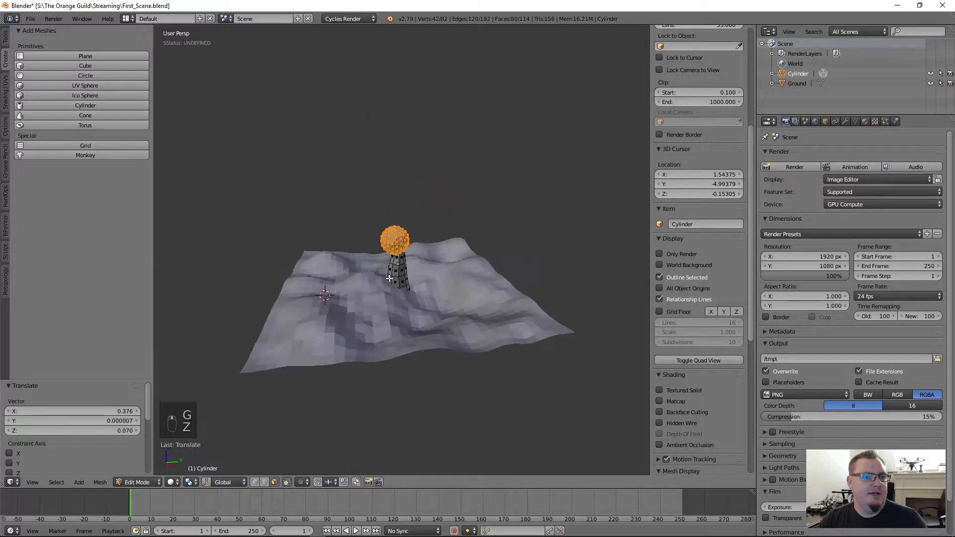
Scale the ico sphere up to about 1.83 and raise it about 0.67 so it sits on the cylinder's top.
scroll(389, 279, up, 6)
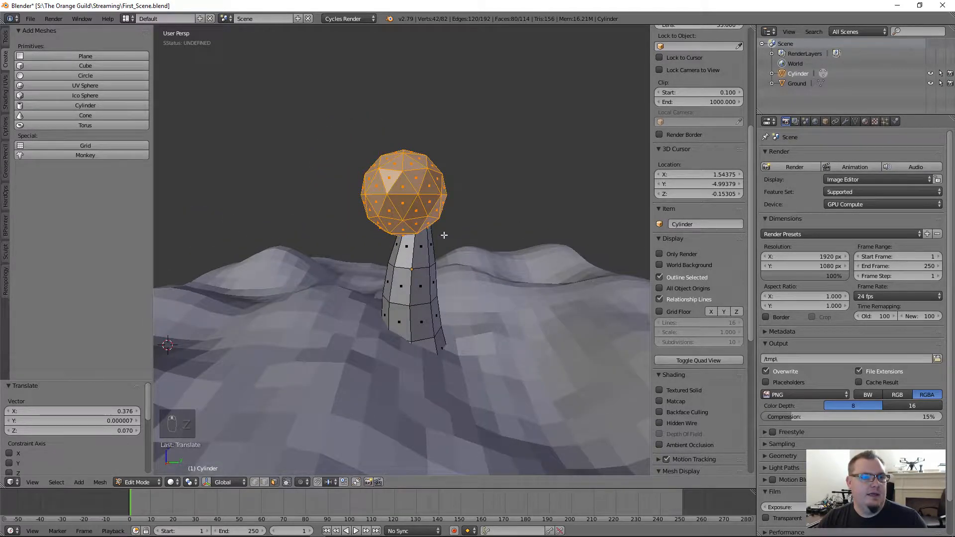
key(s)
click(503, 257)
key(g)
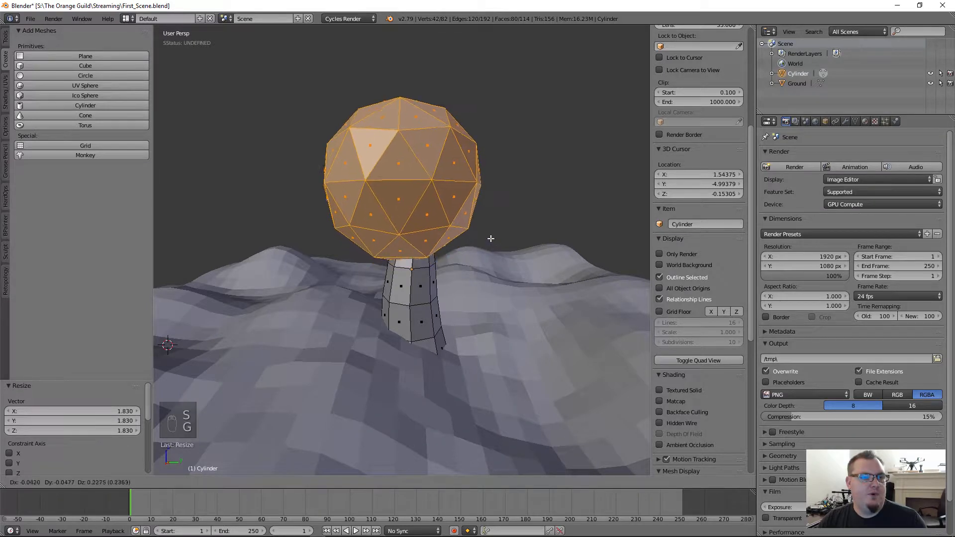
click(492, 220)
scroll(478, 220, down, 3)
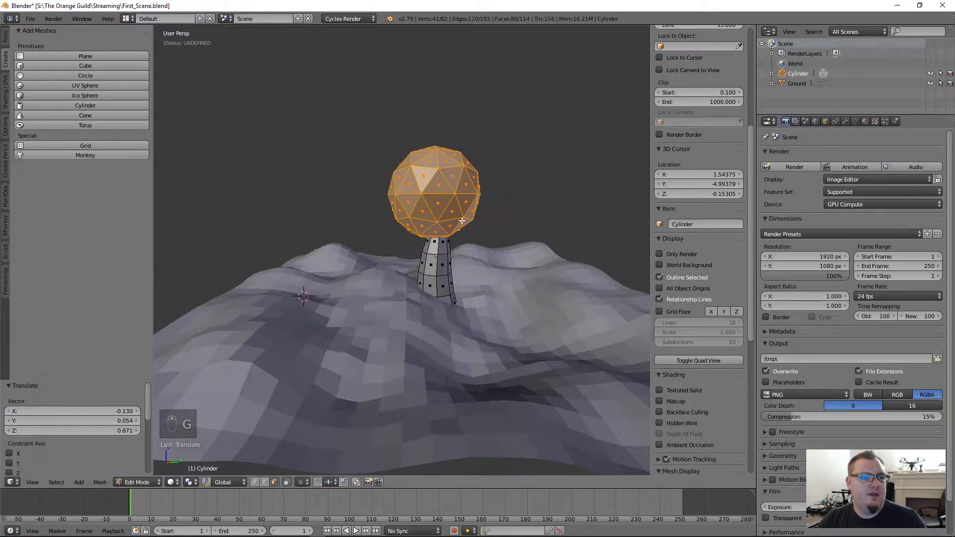
middle_drag(463, 220, 445, 245)
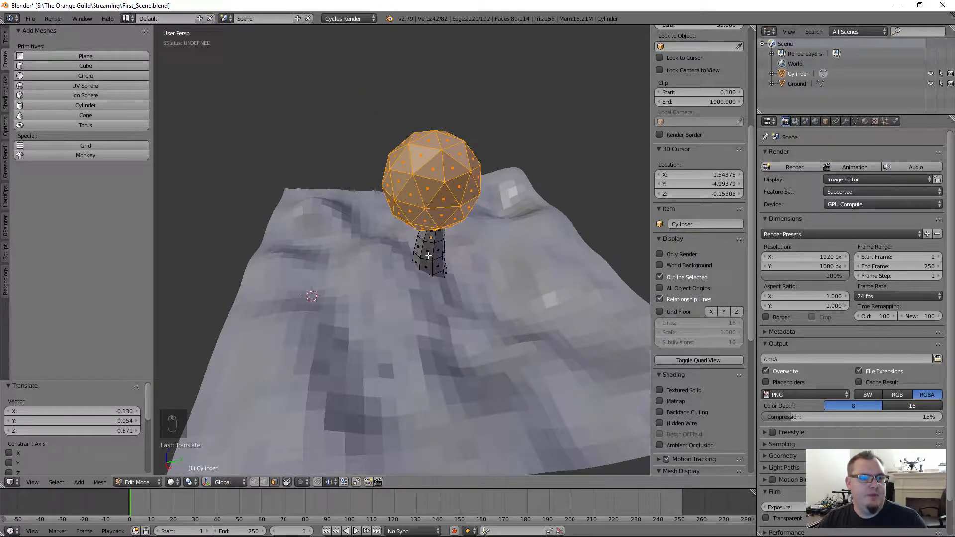
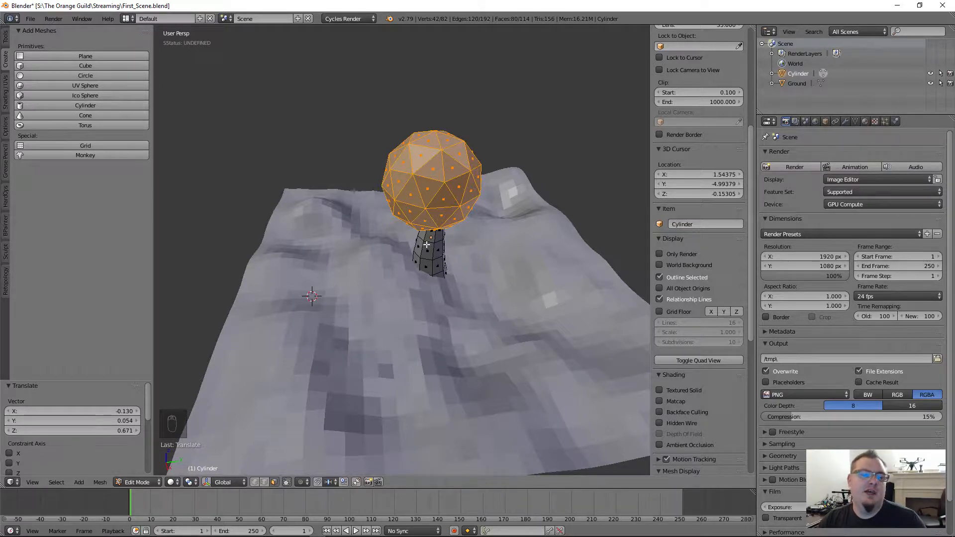
Separate the selected ico sphere from the cylinder into its own object, and return to Object Mode.
key(p)
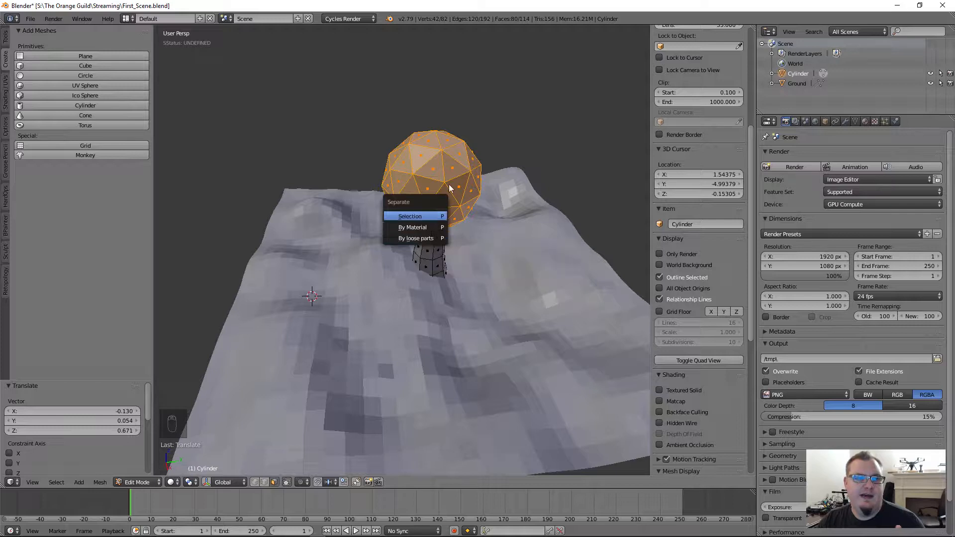
click(420, 216)
key(Tab)
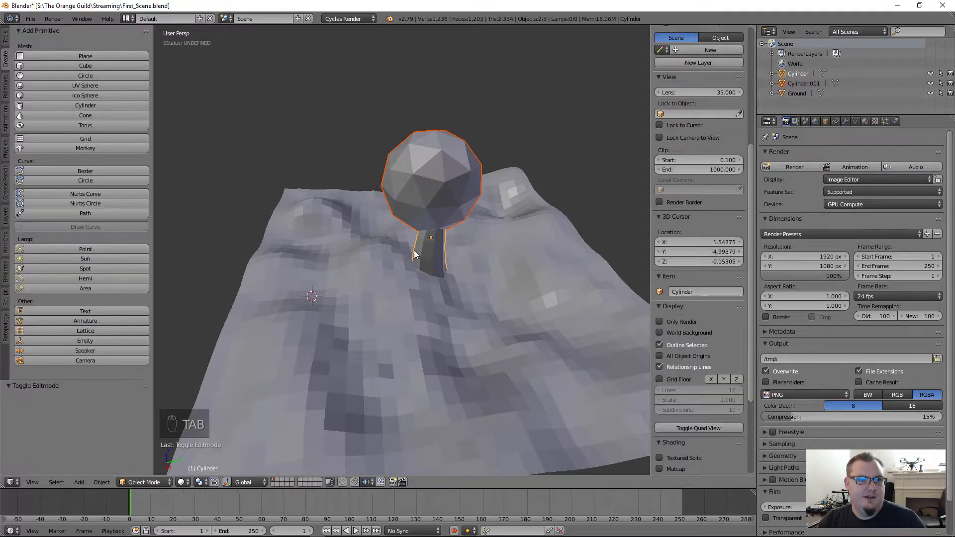
Check that the cylinder and the sphere are separate objects by selecting each in turn and briefly opening the cylinder's mesh for editing.
click(430, 240)
click(432, 246)
click(433, 244)
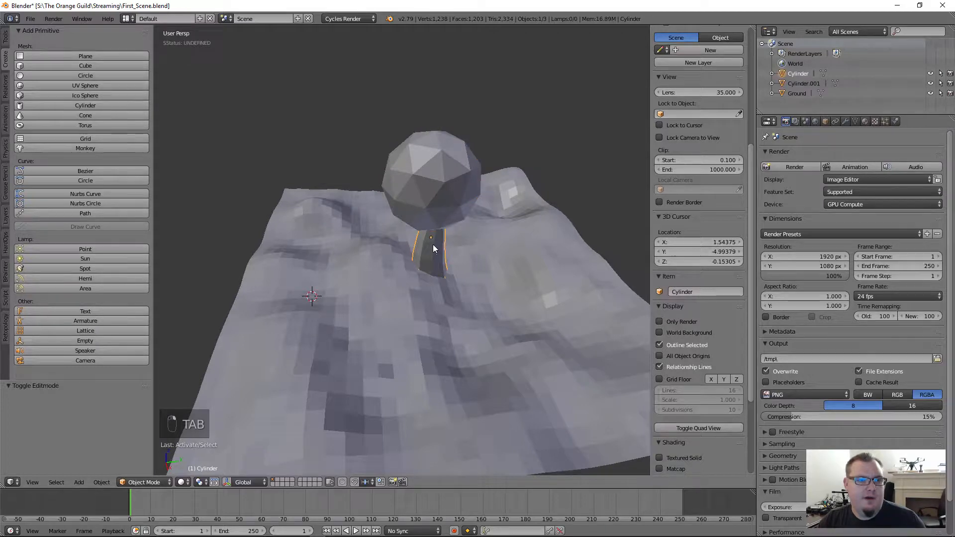
click(437, 237)
scroll(437, 236, up, 4)
scroll(437, 234, down, 2)
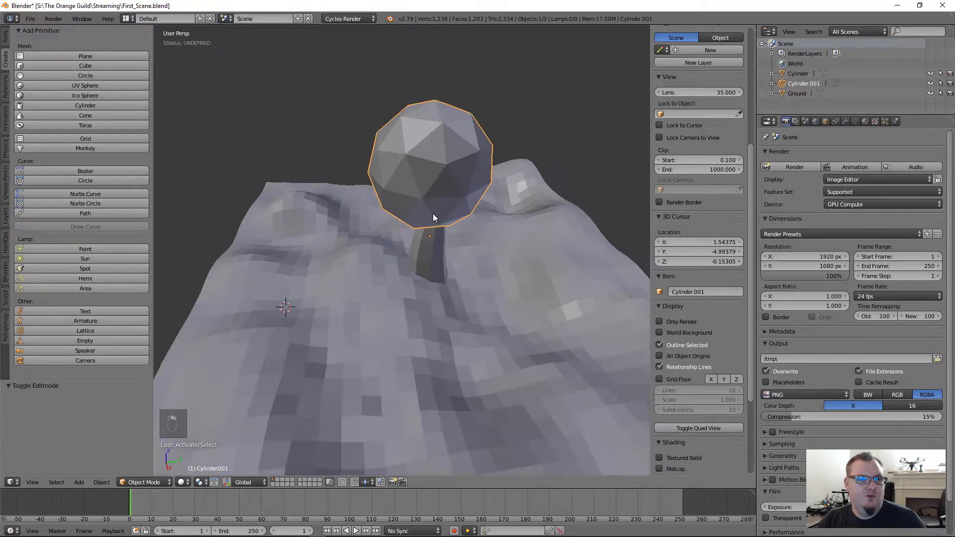
click(439, 248)
key(Tab)
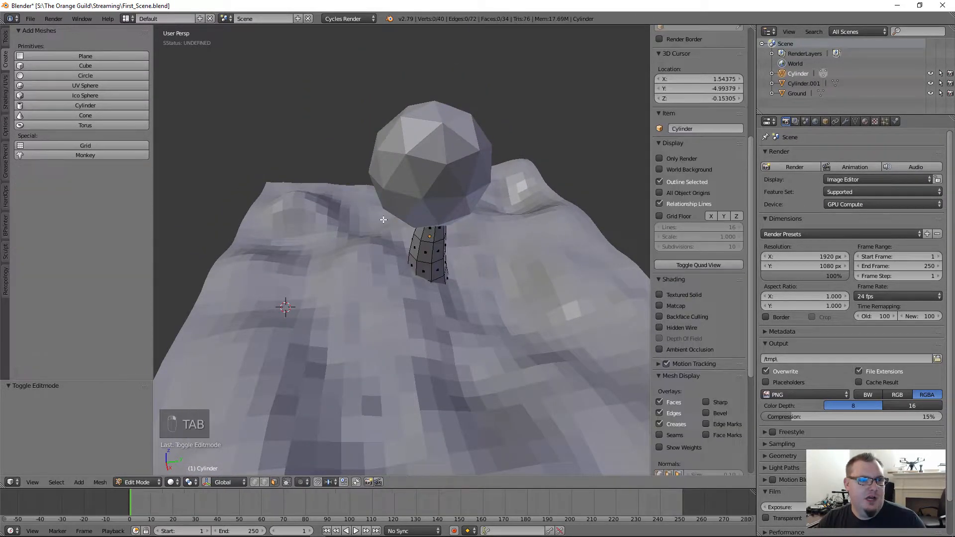
key(Tab)
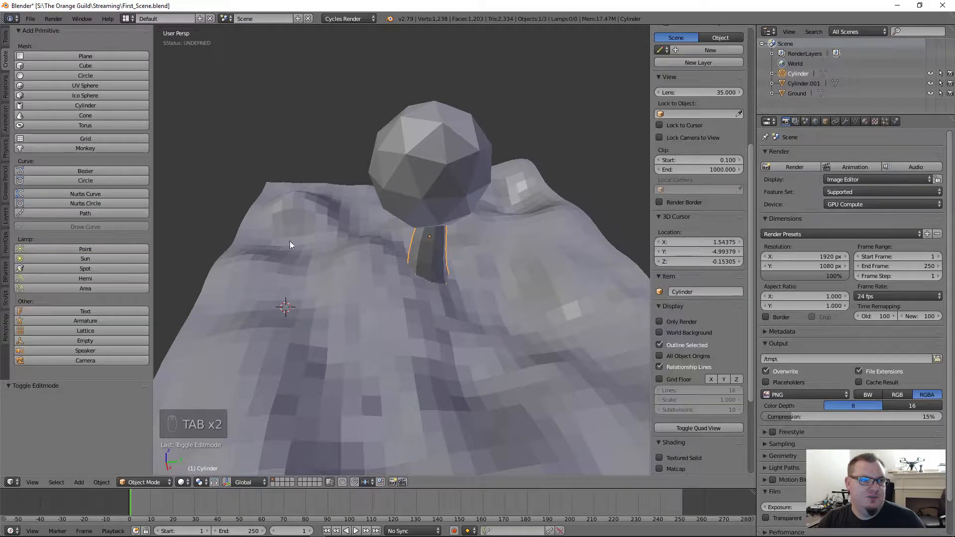
right_click(460, 192)
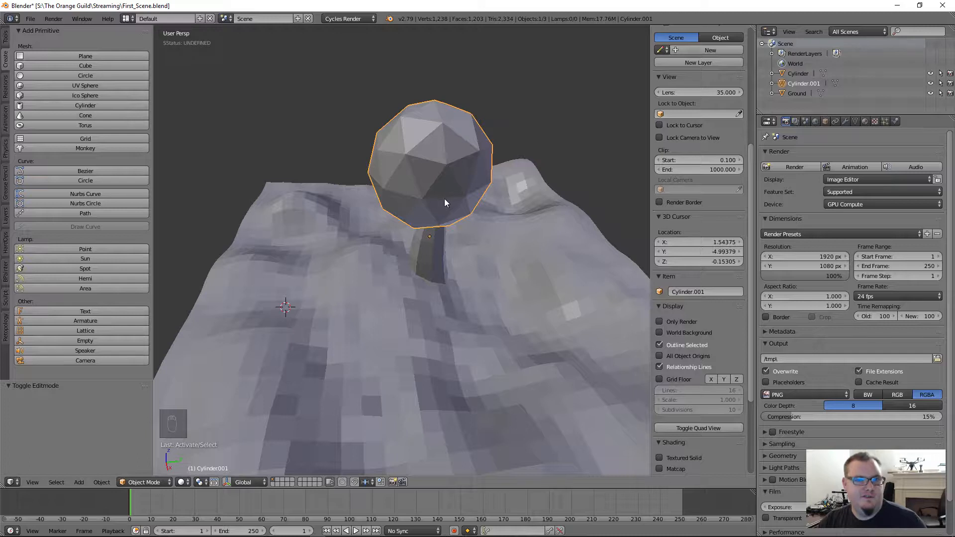
Select the cylinder and rename it Trunk.
right_click(422, 244)
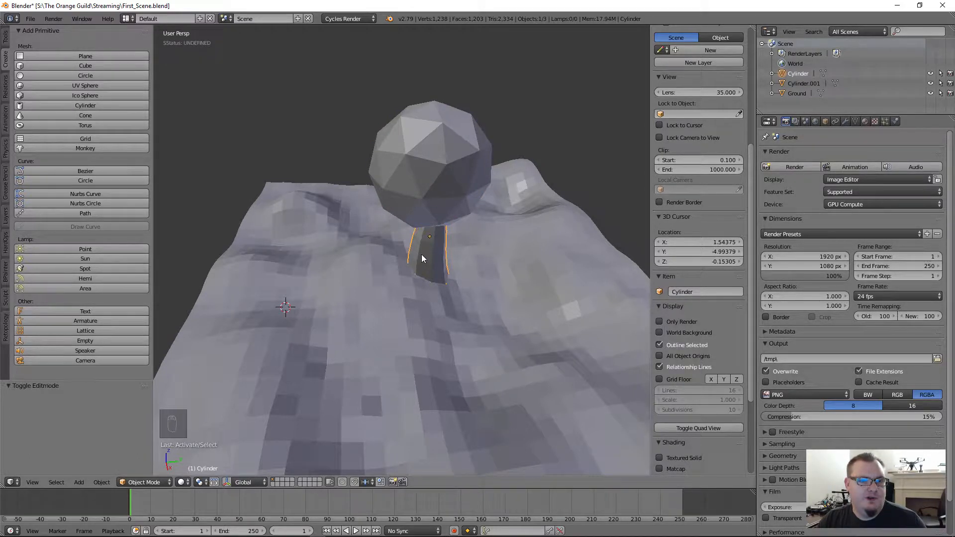
double_click(798, 73)
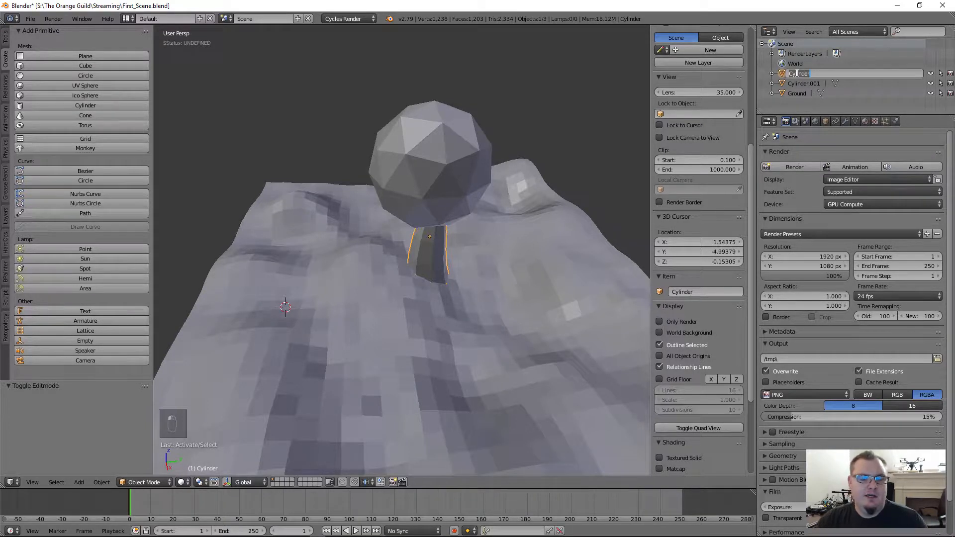
text(Trunk)
key(Return)
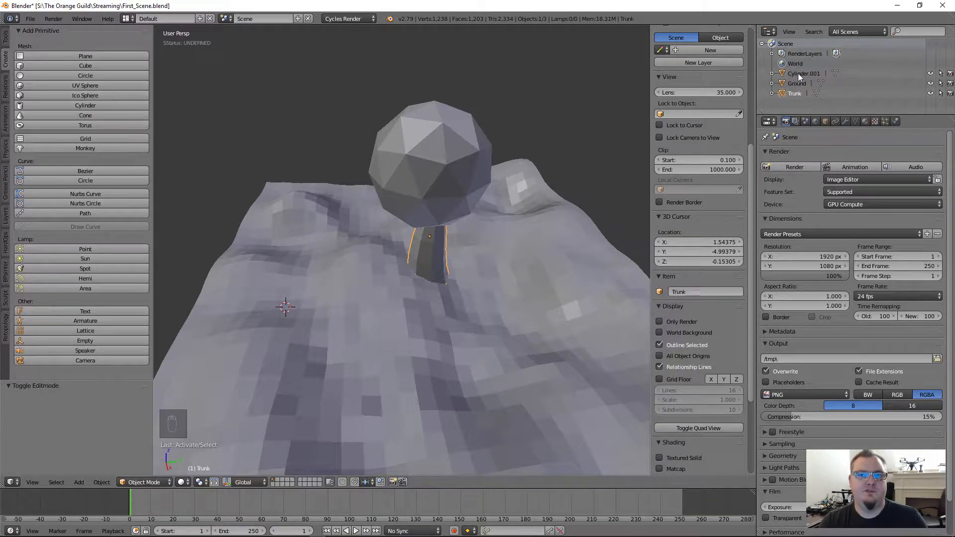
Select the separated sphere on top of the trunk and rename it Leaves.
right_click(420, 224)
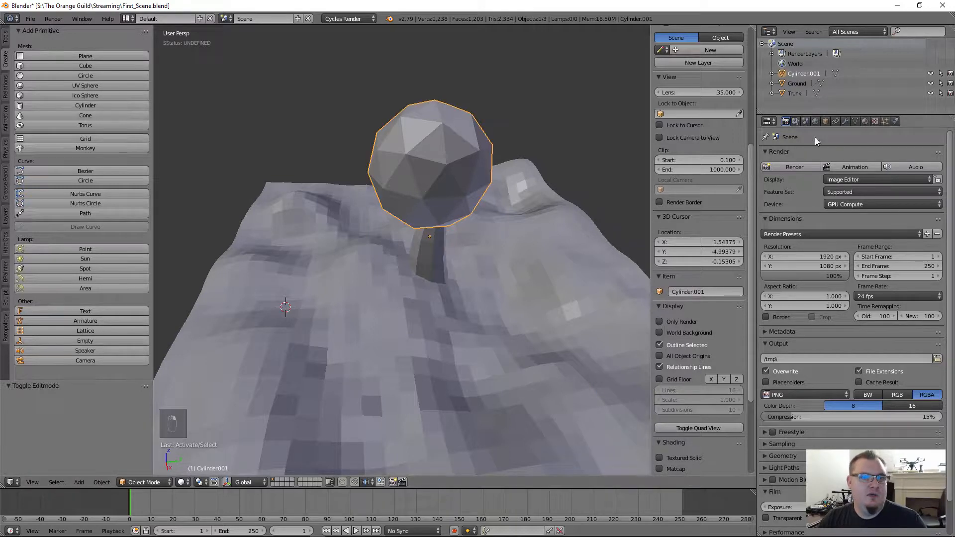
double_click(798, 73)
text(Leaves)
key(Return)
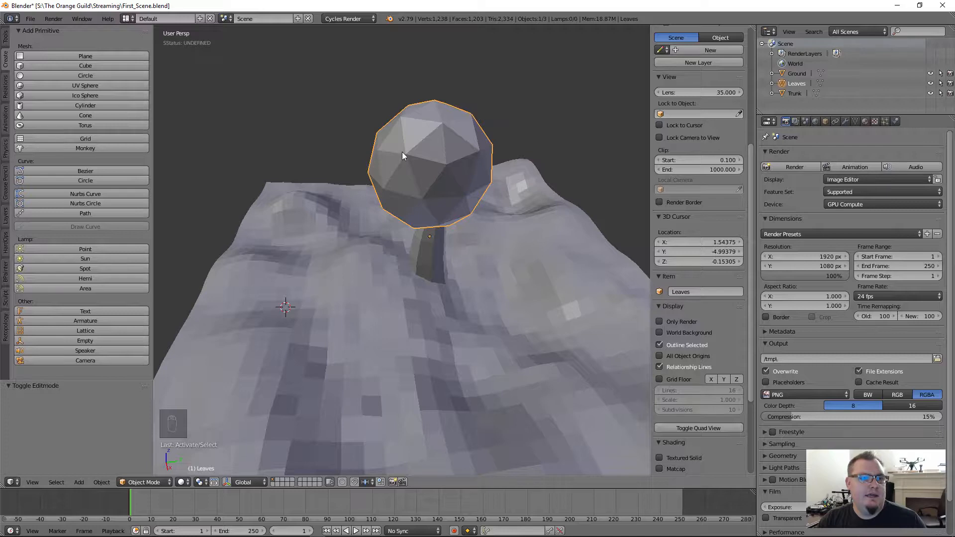
Open the Leaves mesh for vertex editing, select one upper vertex, and enable proportional editing.
key(Tab)
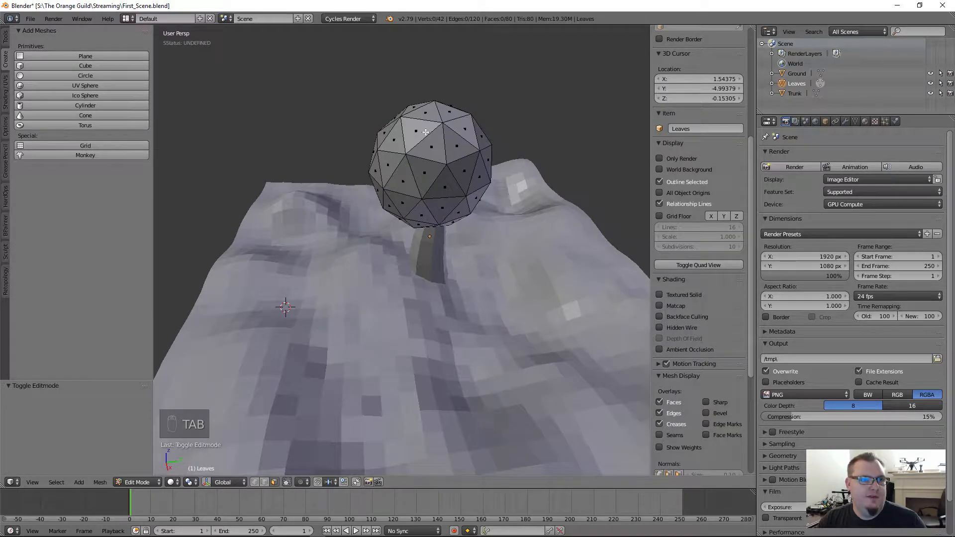
click(255, 483)
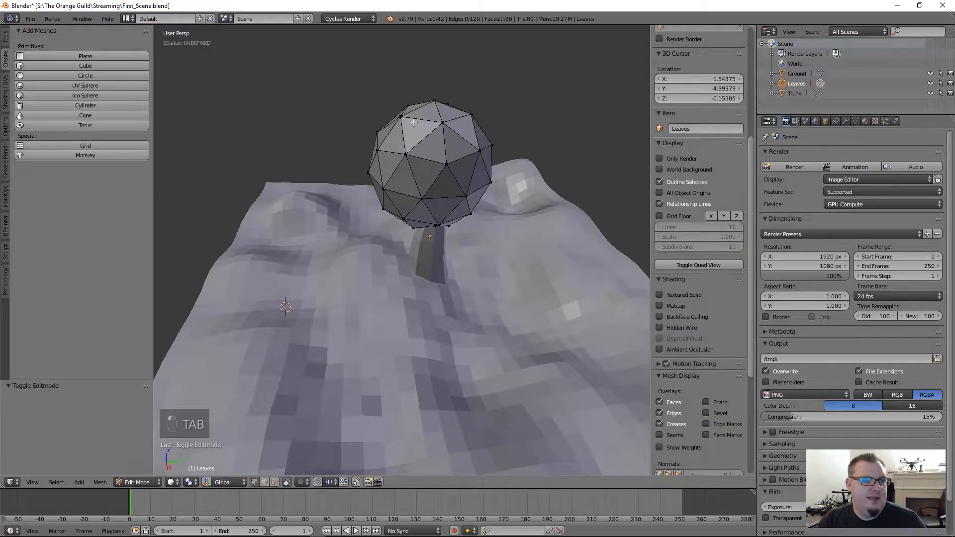
middle_drag(414, 122, 404, 197)
right_click(403, 197)
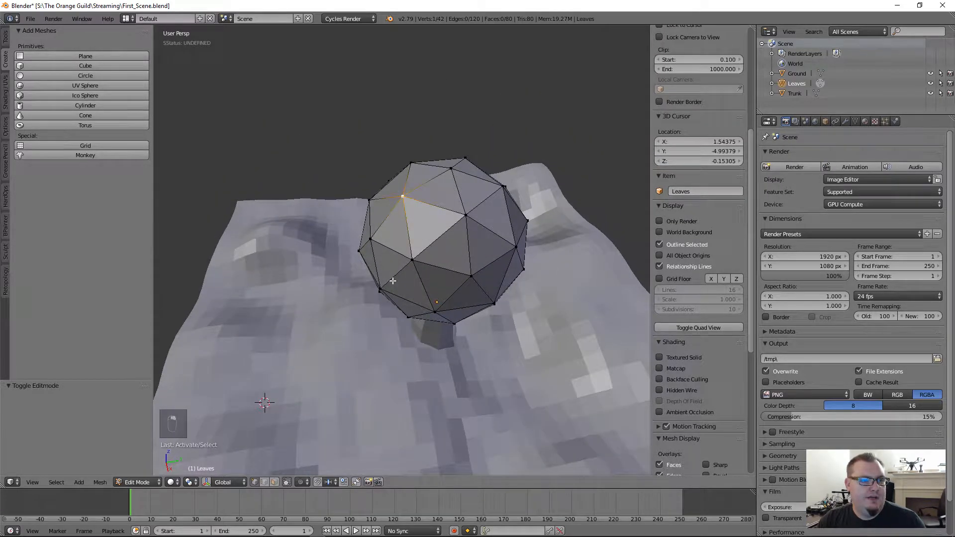
click(305, 482)
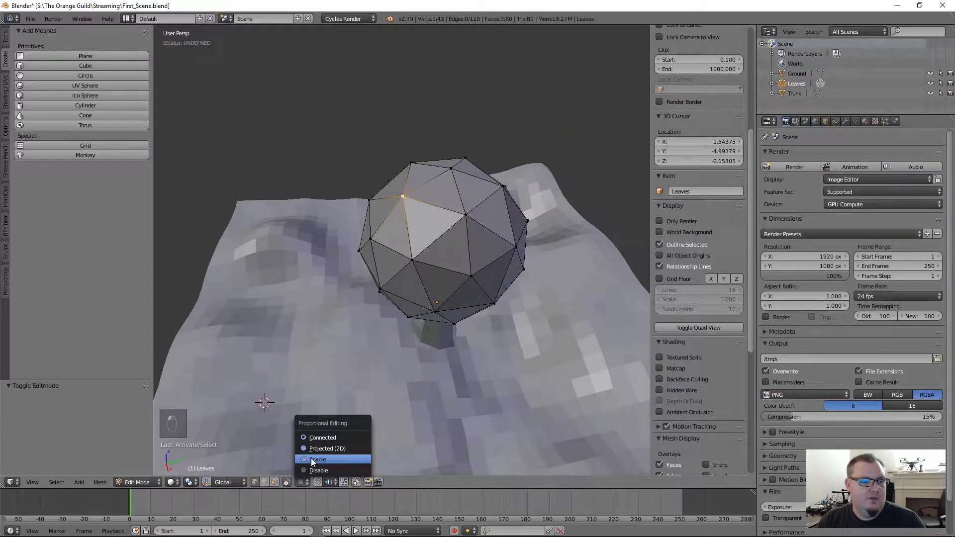
click(312, 458)
Move the selected upper vertex down about 0.67 with a proportional size of 2.59, and pull a vertex on the canopy's side inward.
scroll(341, 217, down, 5)
middle_drag(341, 216, 342, 187)
shift+middle_drag(342, 238, 407, 220)
scroll(406, 220, up, 1)
key(g)
scroll(398, 213, down, 5)
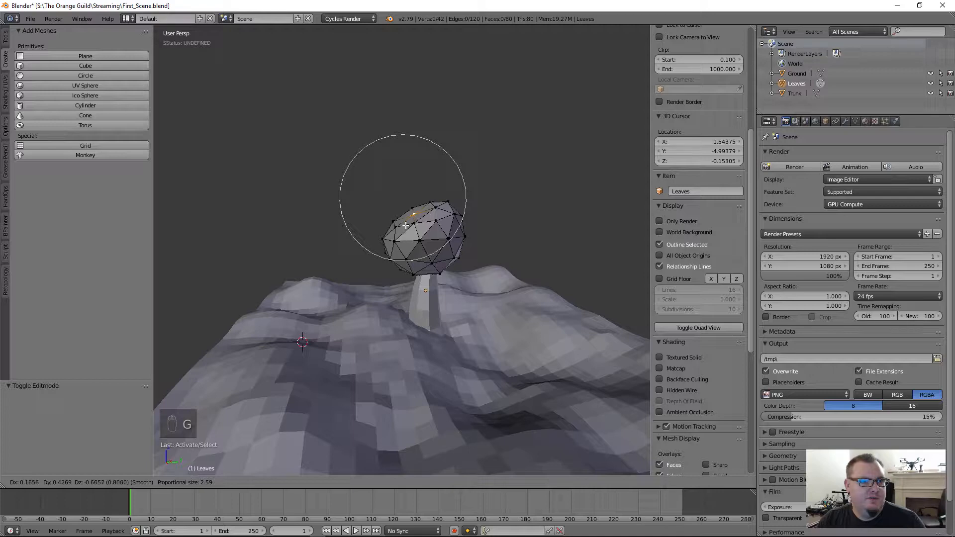
click(414, 223)
key(g)
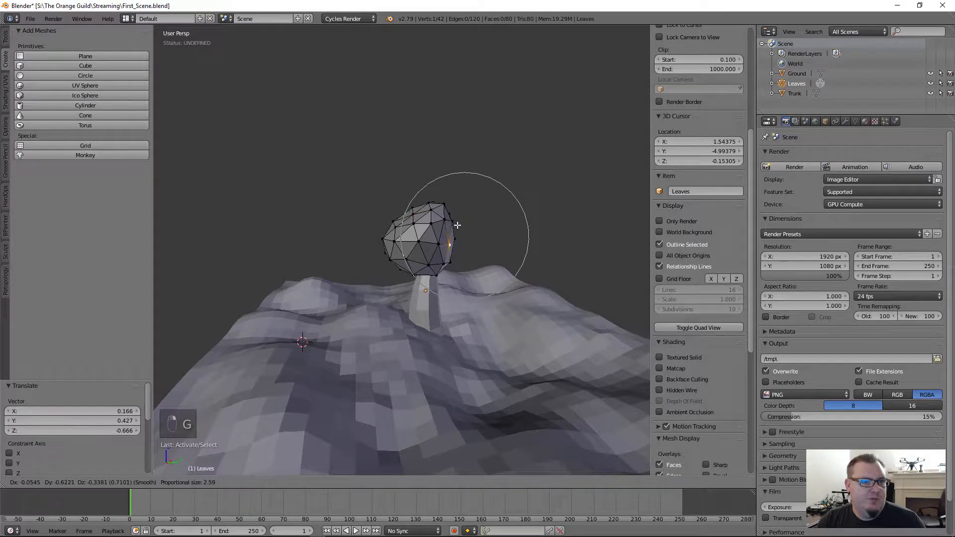
click(432, 214)
Move two more side vertices, one about 0.61 along X and the other about 0.3 downward, and clear the selection.
middle_drag(432, 213, 329, 249)
middle_drag(532, 248, 463, 263)
right_click(520, 241)
key(g)
click(508, 241)
right_click(381, 251)
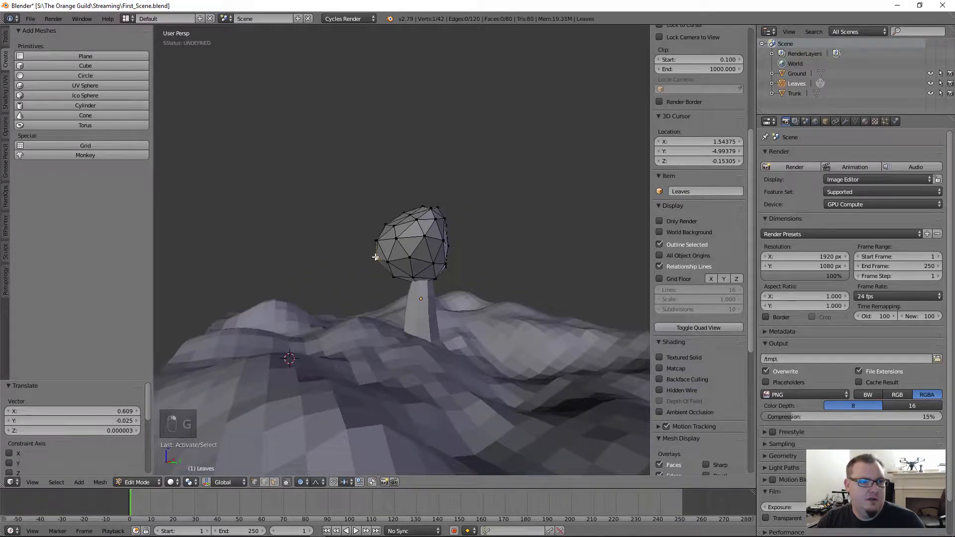
key(g)
click(378, 263)
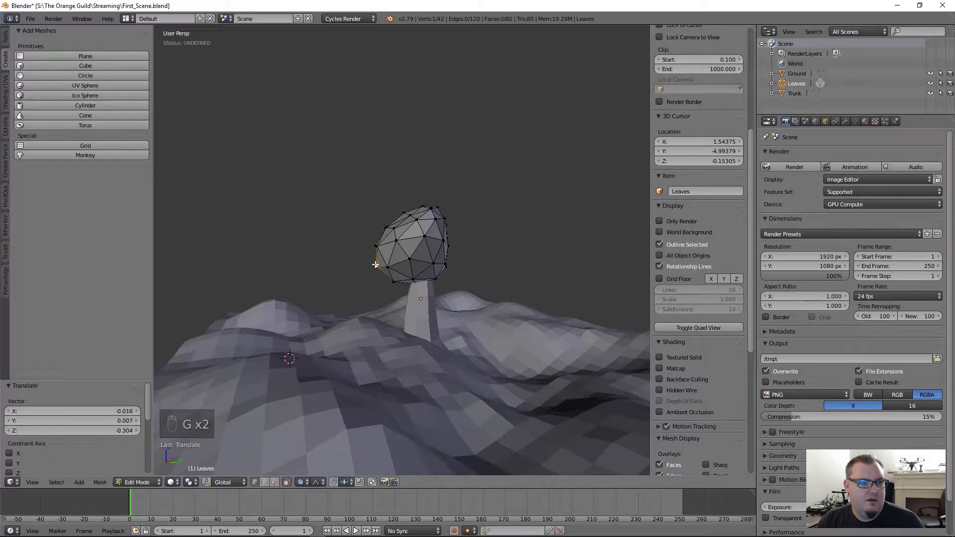
key(a)
Select the whole Leaves mesh and duplicate it, placing the copy about 1.6 away along Y.
middle_drag(378, 263, 399, 259)
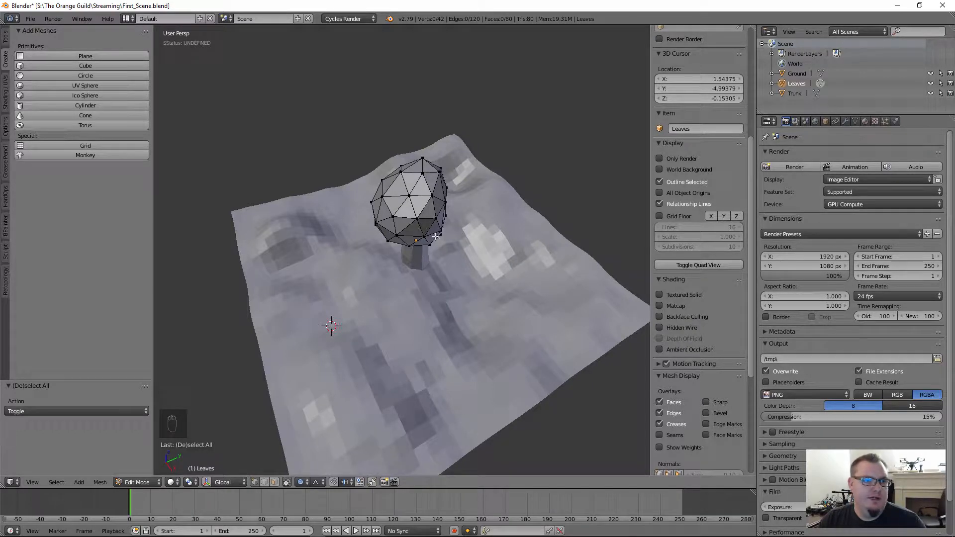
middle_drag(435, 236, 404, 268)
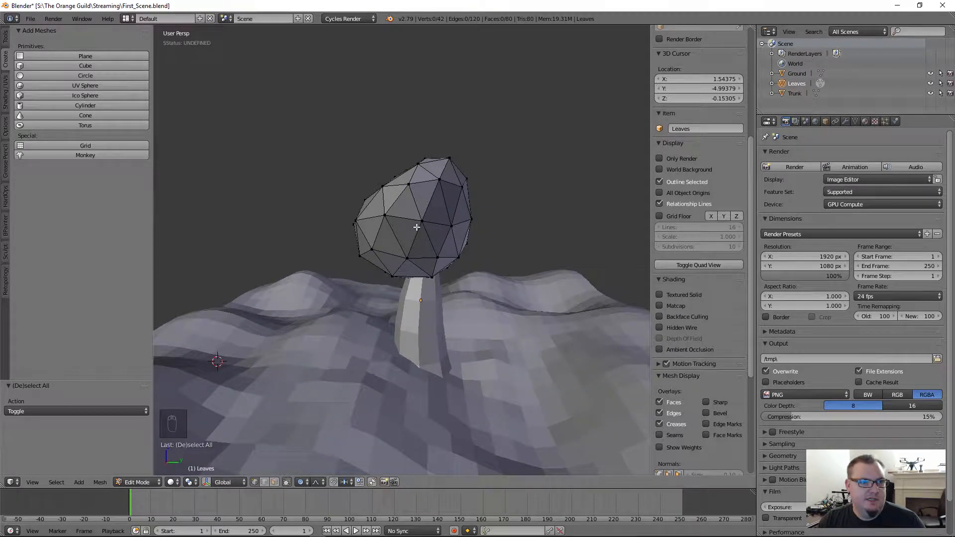
key(a)
middle_drag(486, 259, 428, 259)
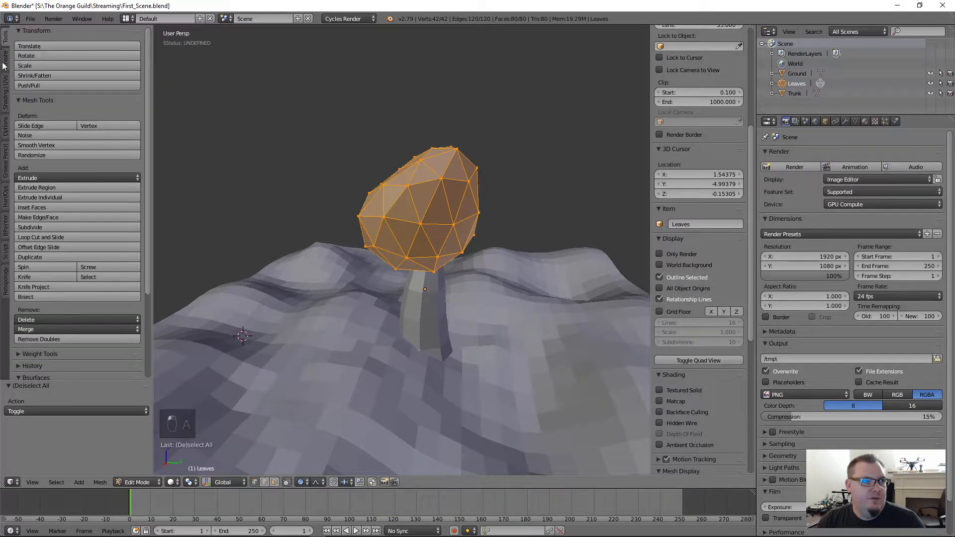
click(5, 40)
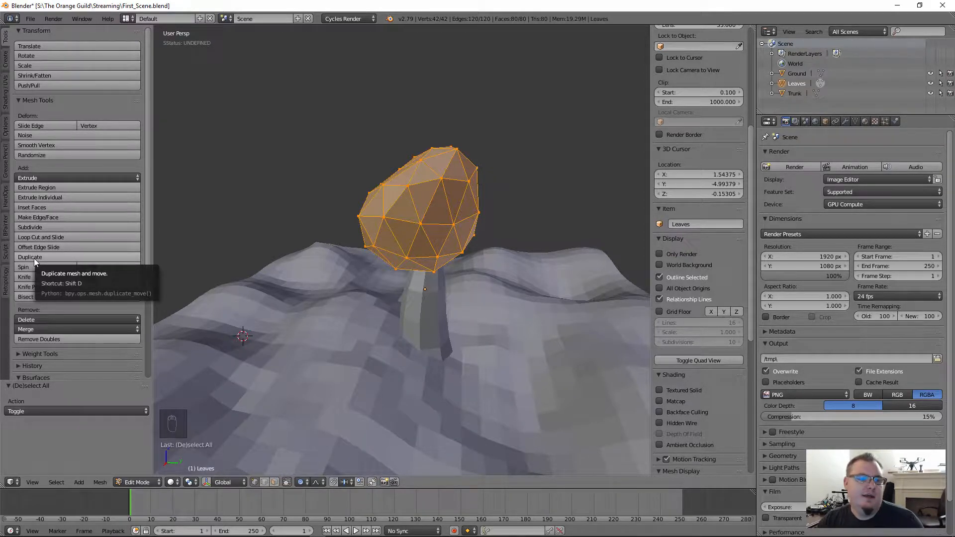
key(shift+d)
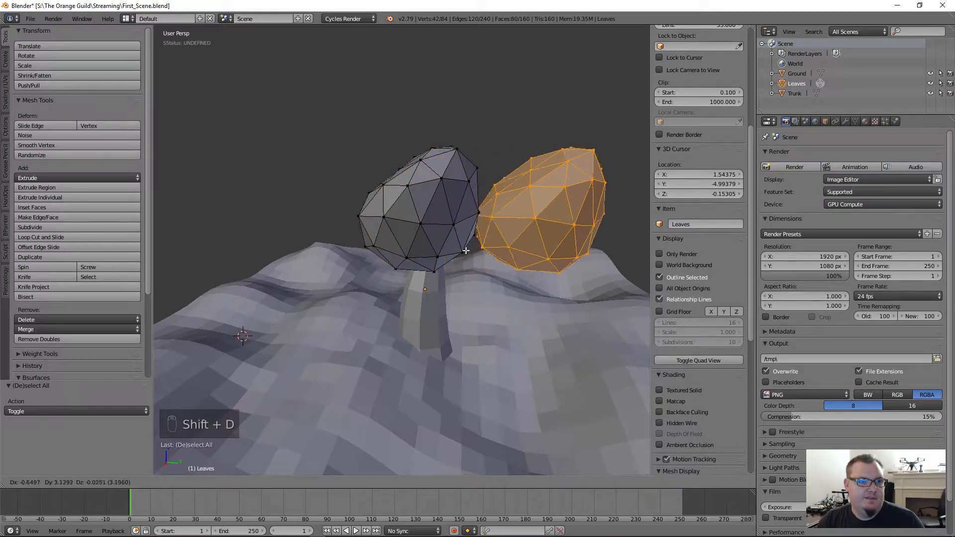
click(406, 271)
middle_drag(517, 246, 410, 286)
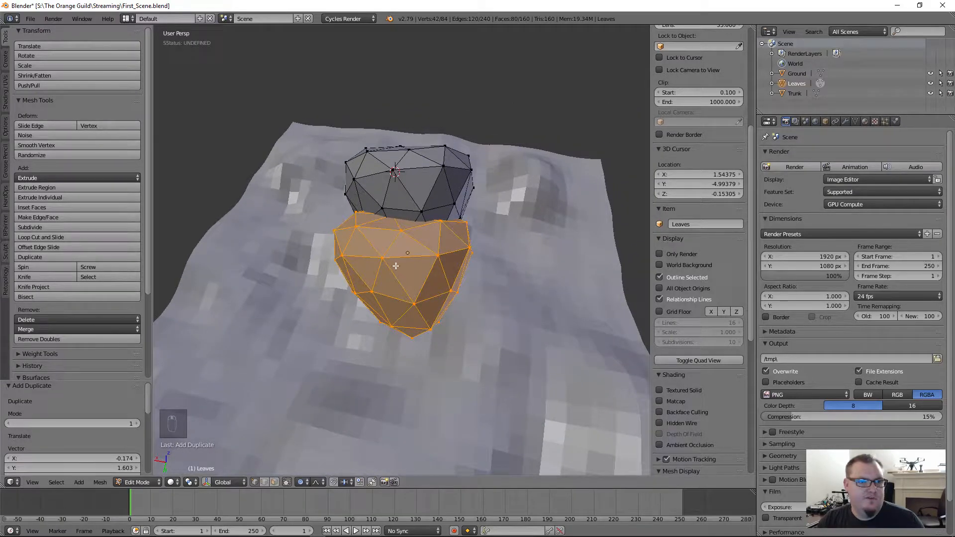
key(r)
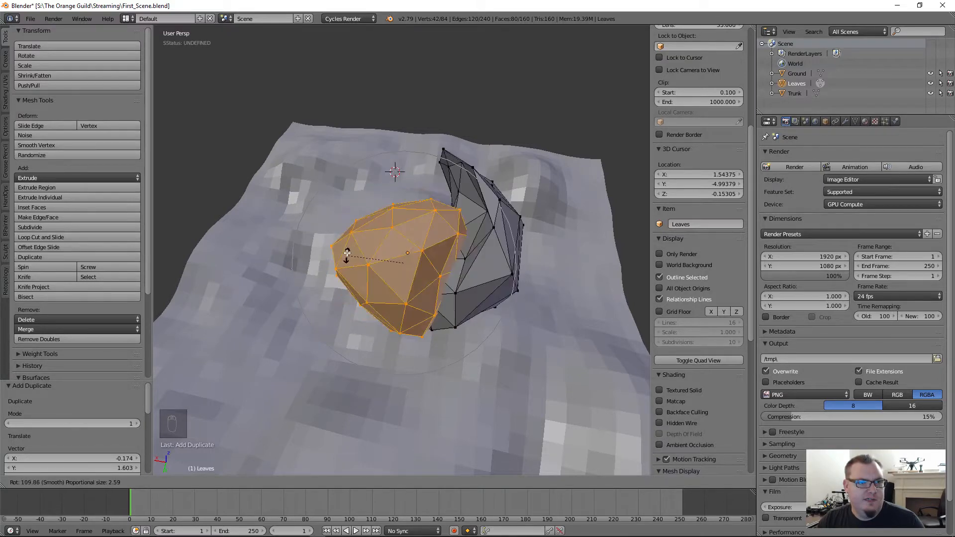
click(448, 321)
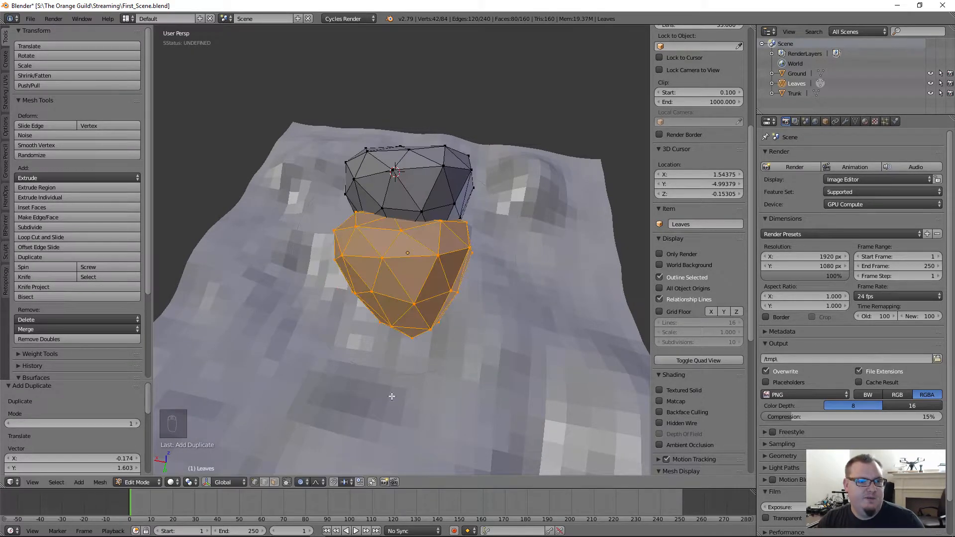
key(r)
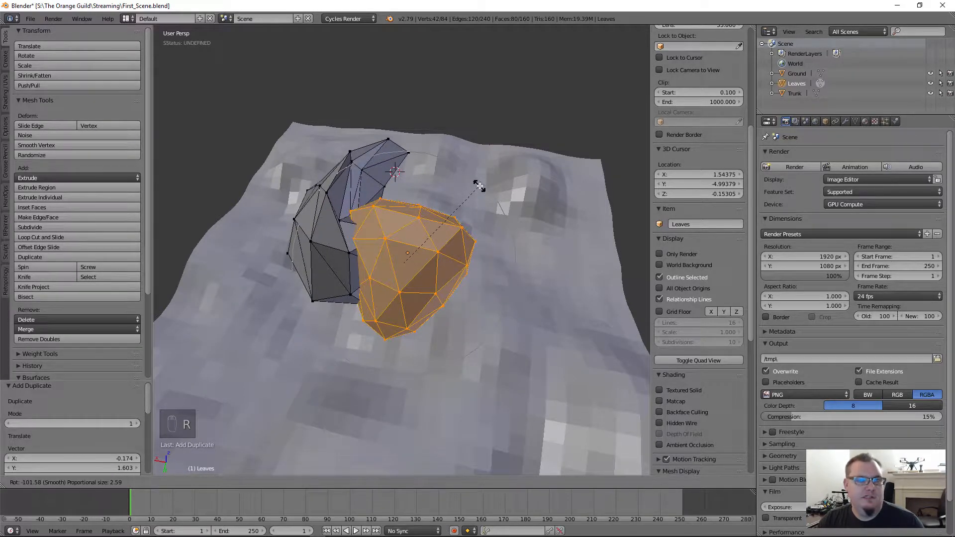
key(Escape)
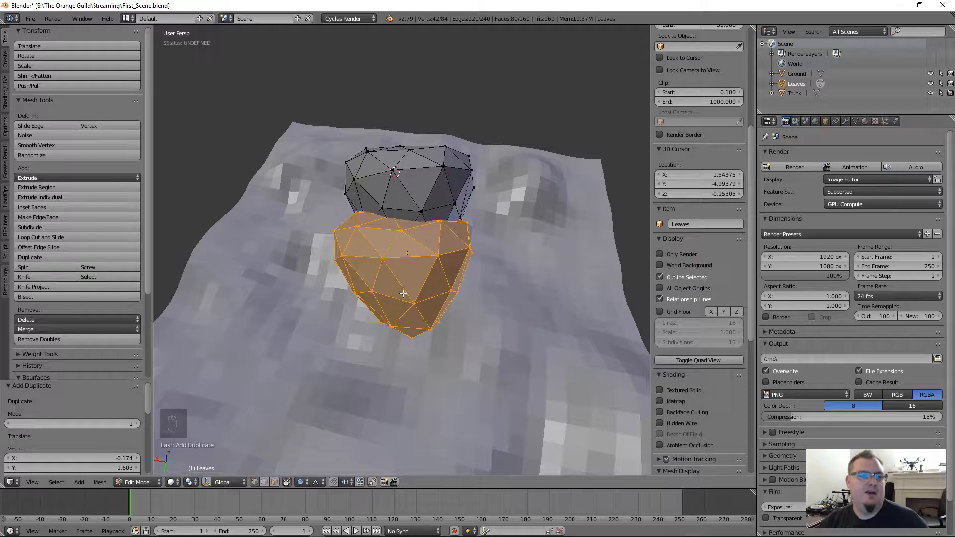
Switch proportional editing to Connected and rotate the duplicated canopy about -166°.
click(307, 482)
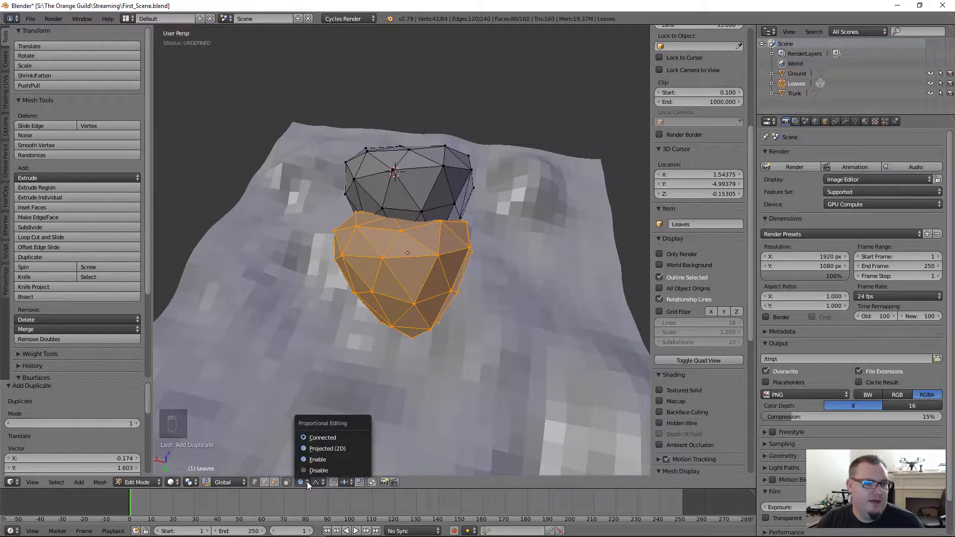
click(324, 438)
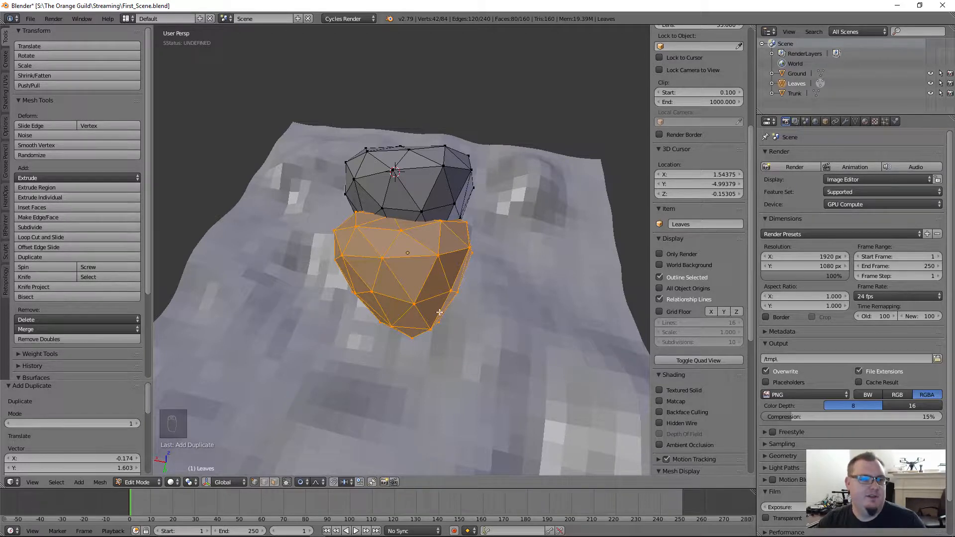
key(r)
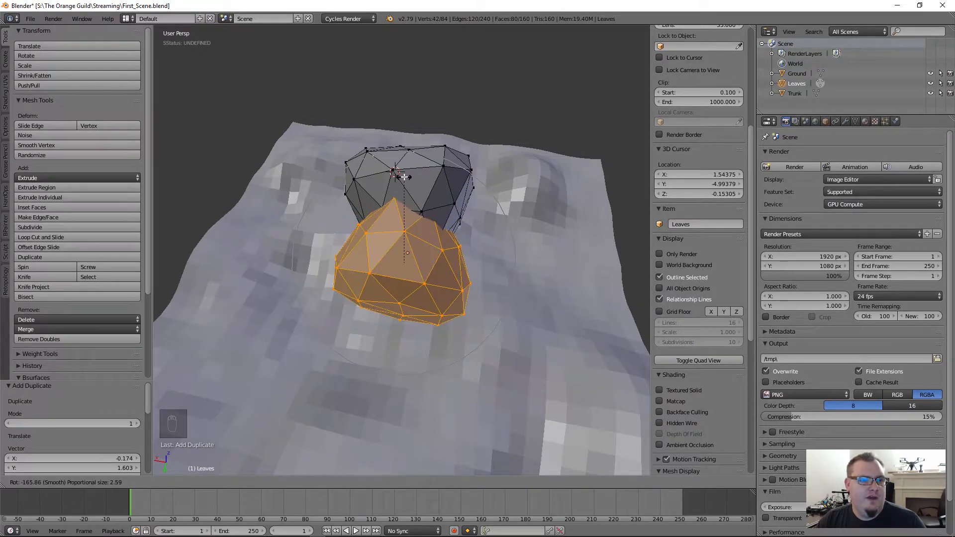
click(453, 160)
Move the duplicated canopy clear of the original, ending with a shift of about -2.2 along X and -0.39 along Z.
key(g)
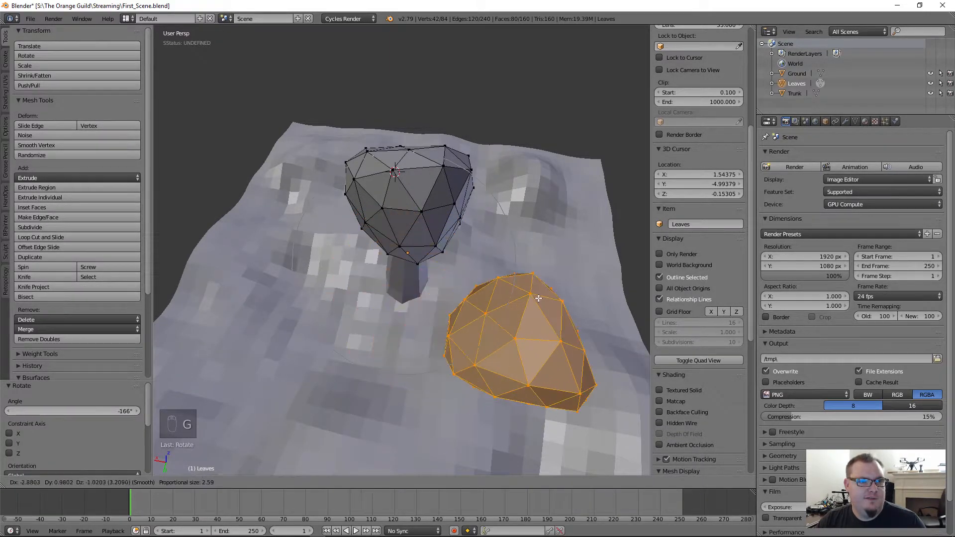
click(410, 250)
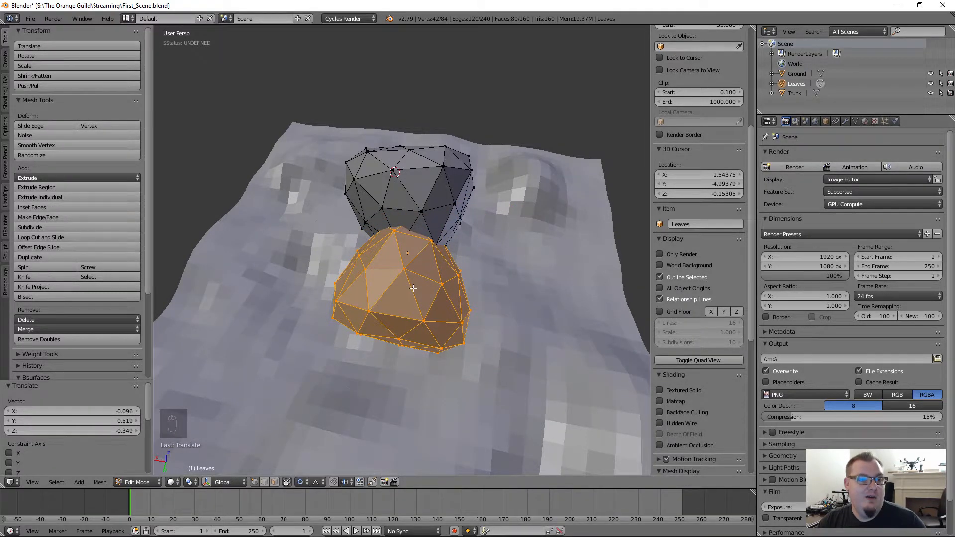
key(g)
click(507, 318)
middle_drag(441, 237, 500, 256)
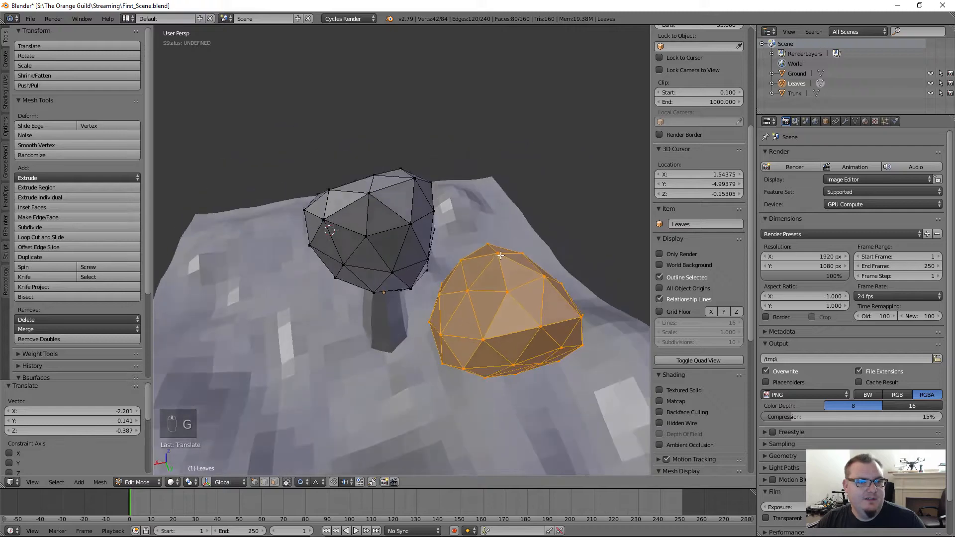
Connect the two canopy blobs with an edge between one facing vertex on each.
scroll(500, 256, up, 5)
scroll(501, 256, down, 3)
right_click(421, 238)
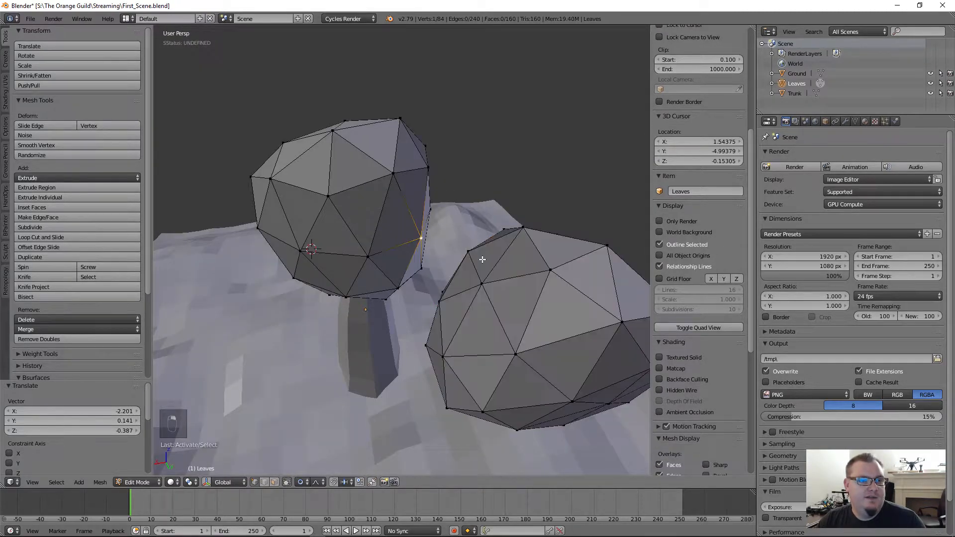
shift+right_click(468, 251)
middle_drag(468, 251, 435, 355)
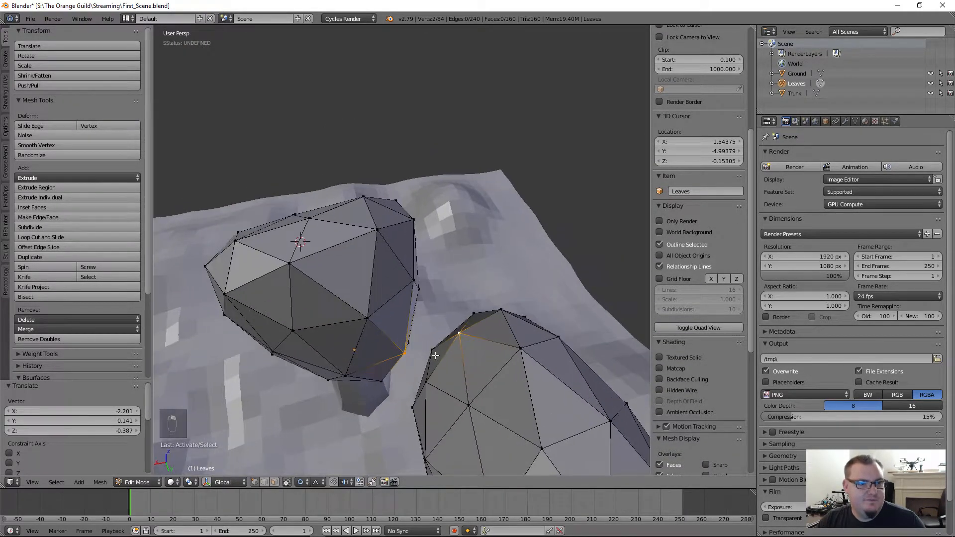
right_click(426, 386)
shift+right_click(411, 355)
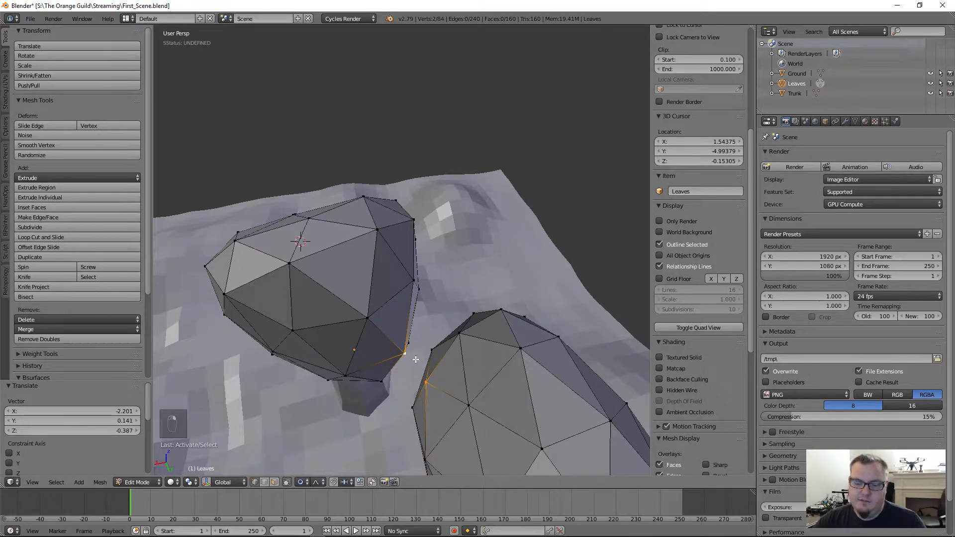
key(KP_Decimal)
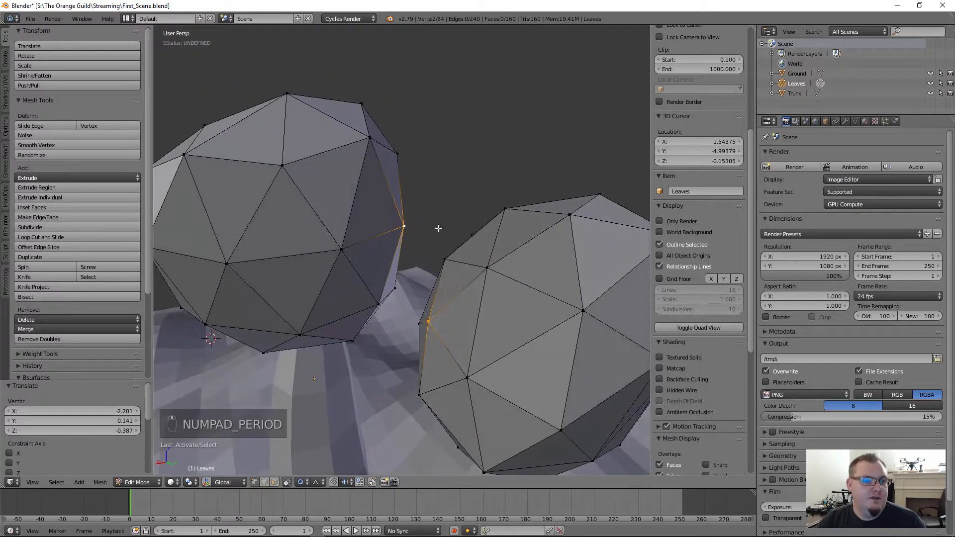
key(f)
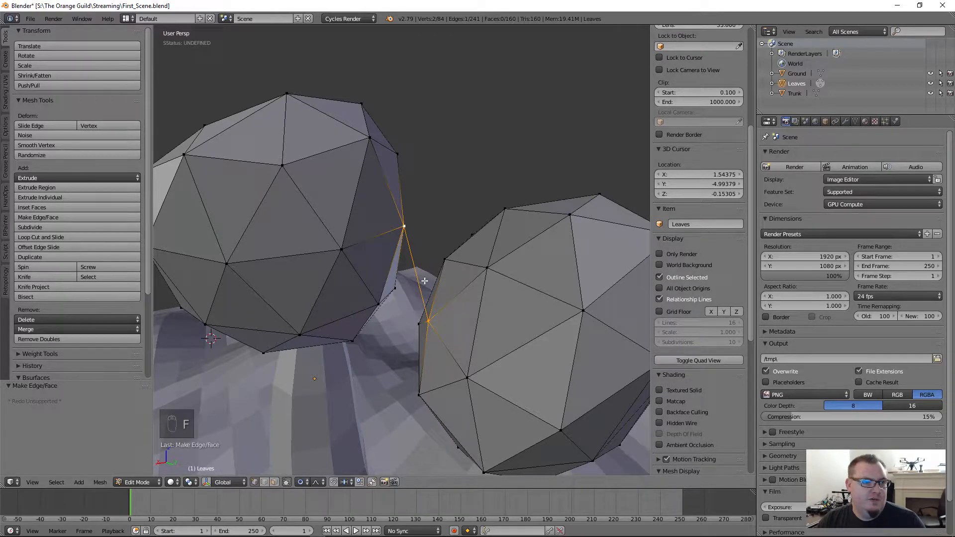
Clear the selection and box-select every vertex of the duplicated canopy in wireframe display, returning to solid display.
middle_drag(434, 276, 448, 316)
key(a)
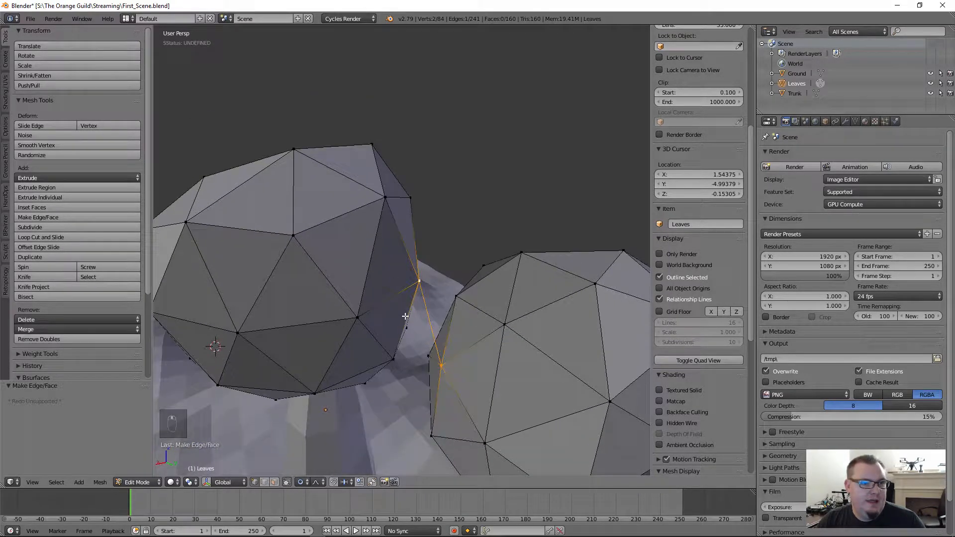
scroll(505, 324, down, 4)
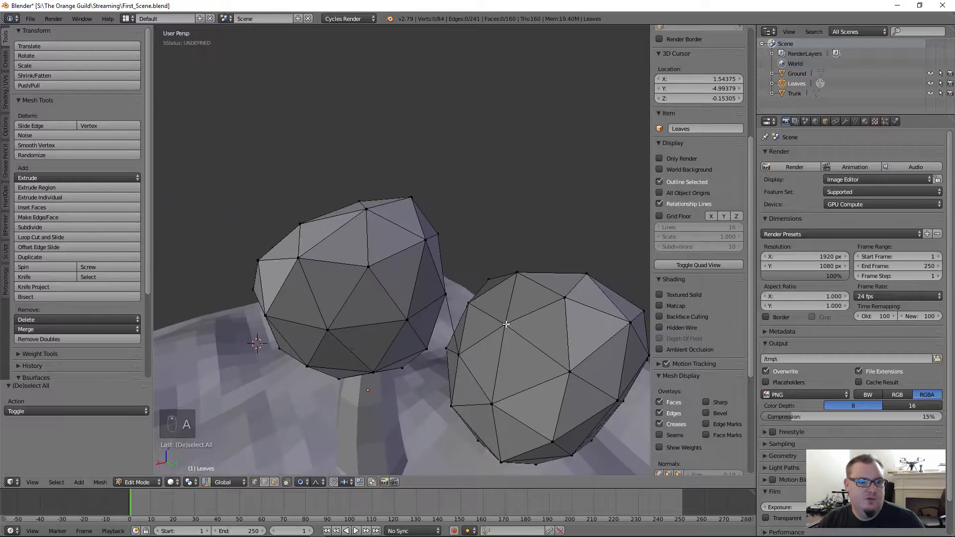
key(z)
key(b)
drag(469, 273, 650, 448)
middle_drag(650, 448, 445, 260)
key(b)
drag(444, 260, 513, 320)
key(z)
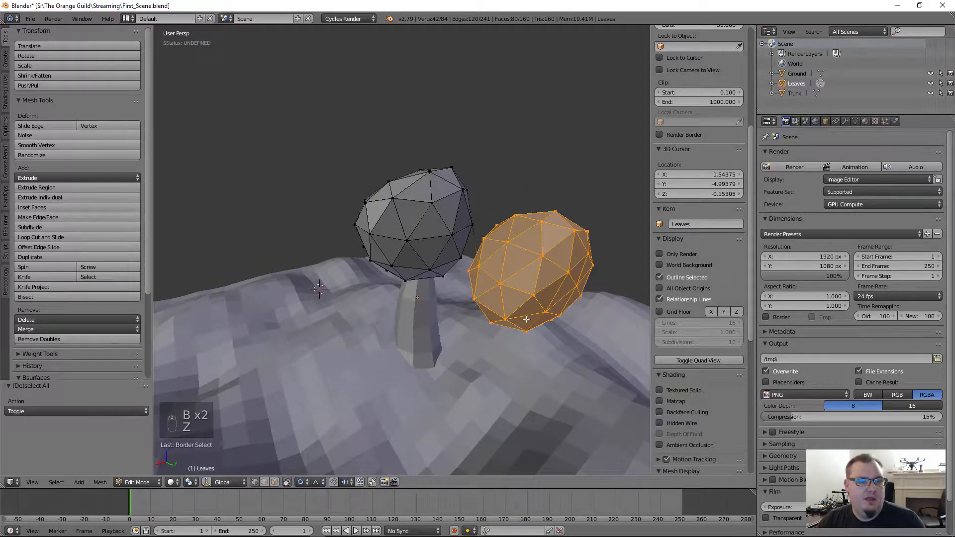
Try to rotate the duplicated canopy about the global Z axis while it is joined to the original.
key(r)
key(z)
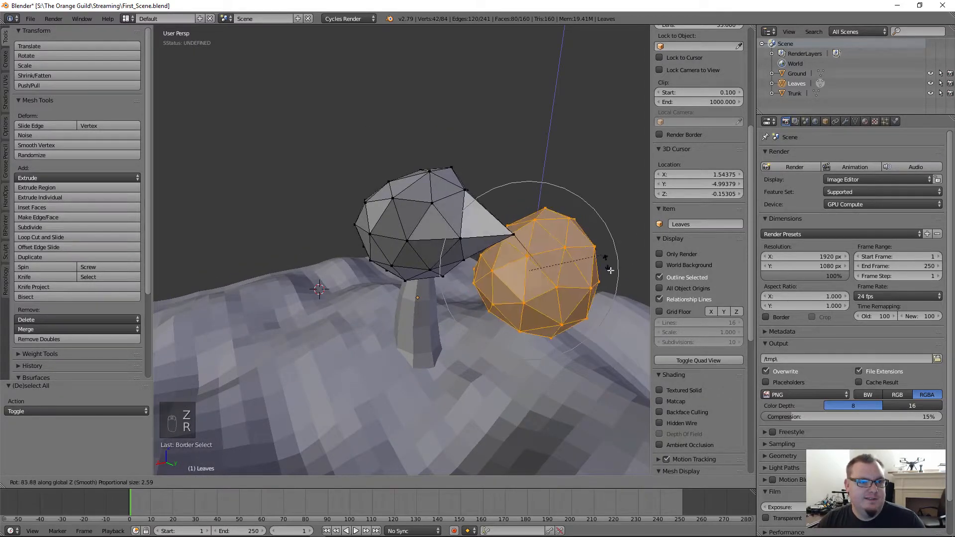
click(525, 344)
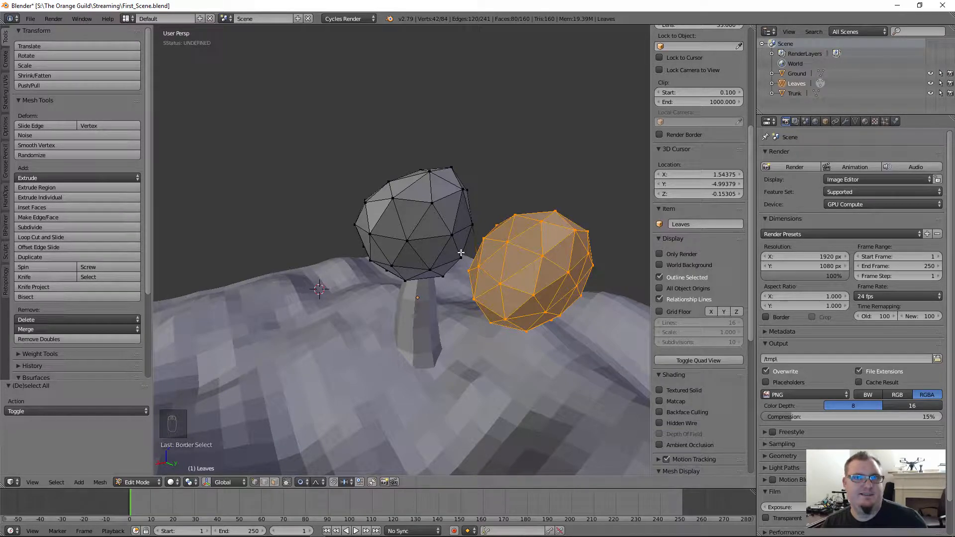
Delete the single edge that joins the two canopy blobs.
scroll(461, 253, up, 4)
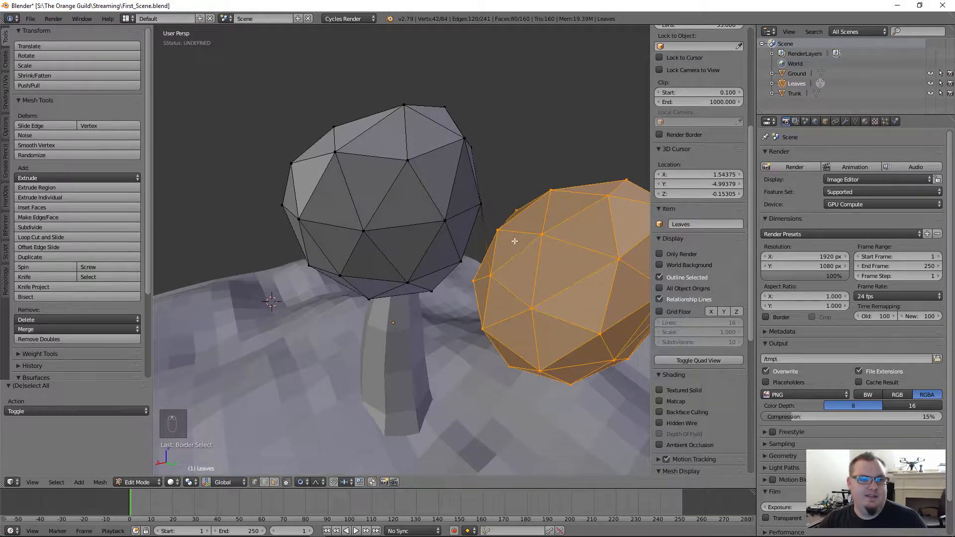
key(ctrl+Tab)
click(487, 238)
right_click(487, 237)
key(x)
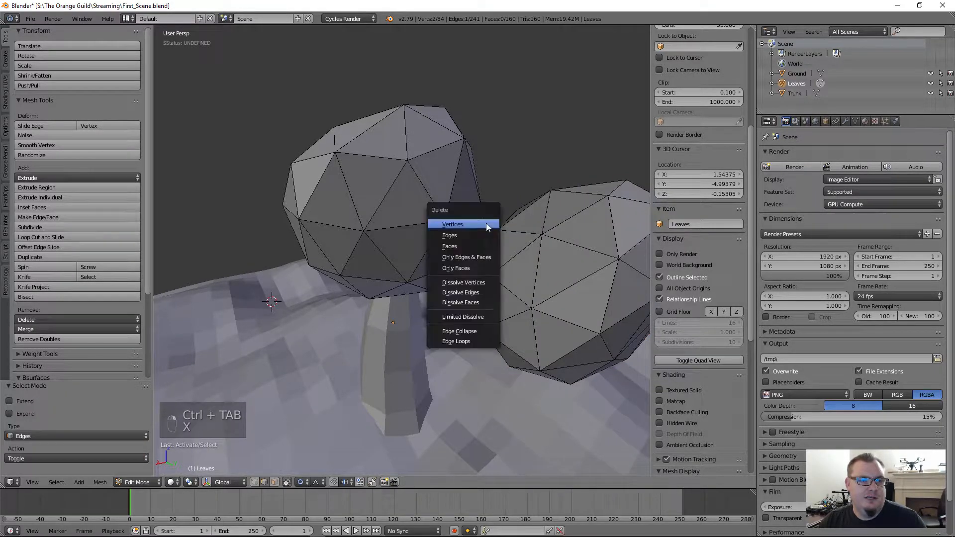
click(476, 237)
Return to vertex selection, select all linked vertices of the duplicated canopy and try rotating it about global Z.
mouse_move(473, 275)
middle_down()
mouse_move(537, 298)
mouse_move(501, 262)
mouse_move(480, 274)
middle_up()
key(ctrl+Tab)
click(442, 317)
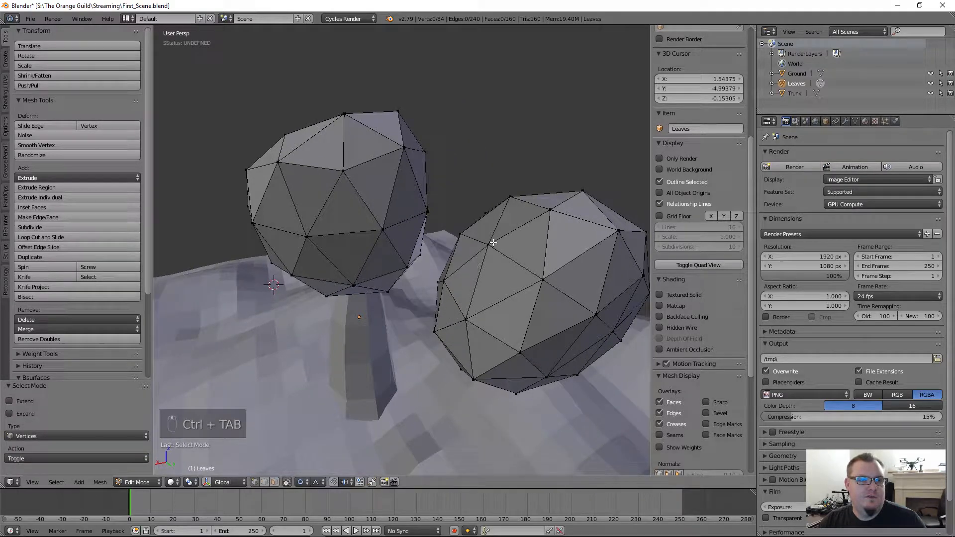
key(l)
middle_drag(512, 303, 486, 277)
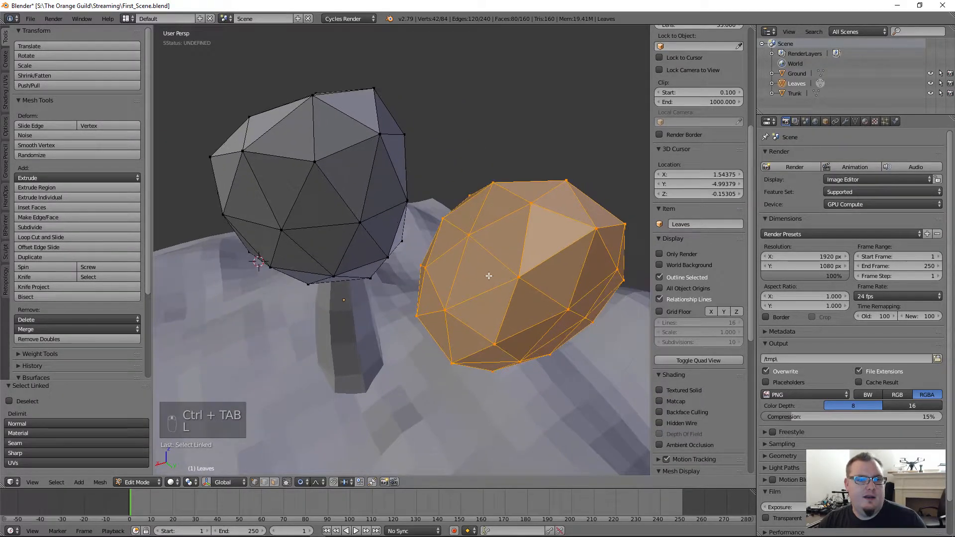
key(r)
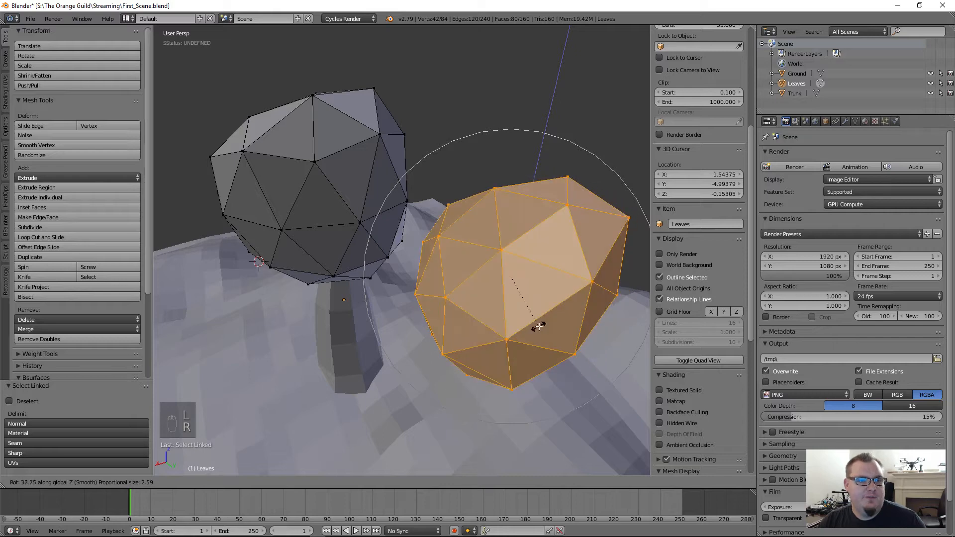
right_click(538, 326)
Move the duplicated canopy against the original in top view, and shift it a further 0.351, -0.090, 0.618 along X, Y, Z.
scroll(498, 298, down, 3)
key(KP_7)
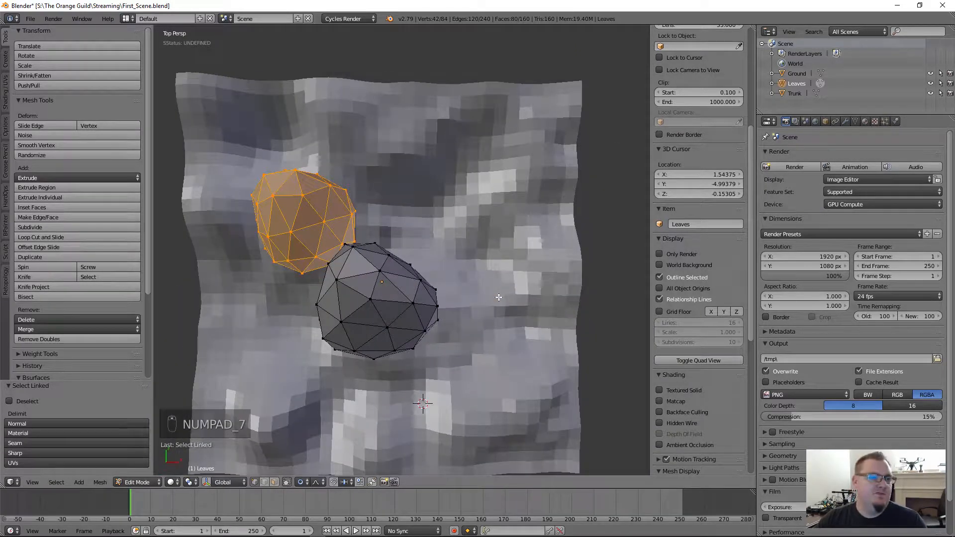
shift+middle_drag(374, 239, 448, 222)
key(g)
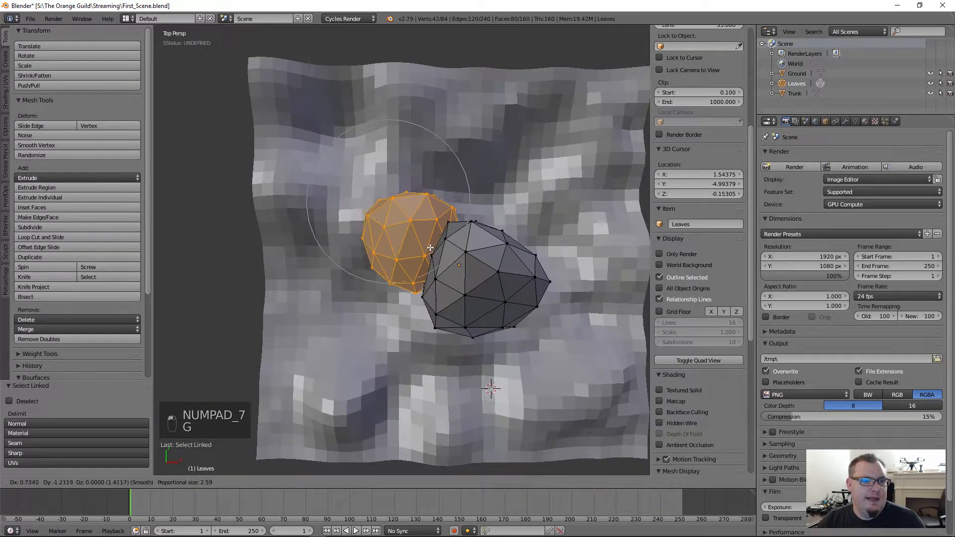
click(436, 249)
middle_drag(471, 345, 488, 329)
key(g)
Scale the duplicated canopy to 0.816 and move it 0.374, -0.202, -0.469 so it tucks under the larger blob.
key(s)
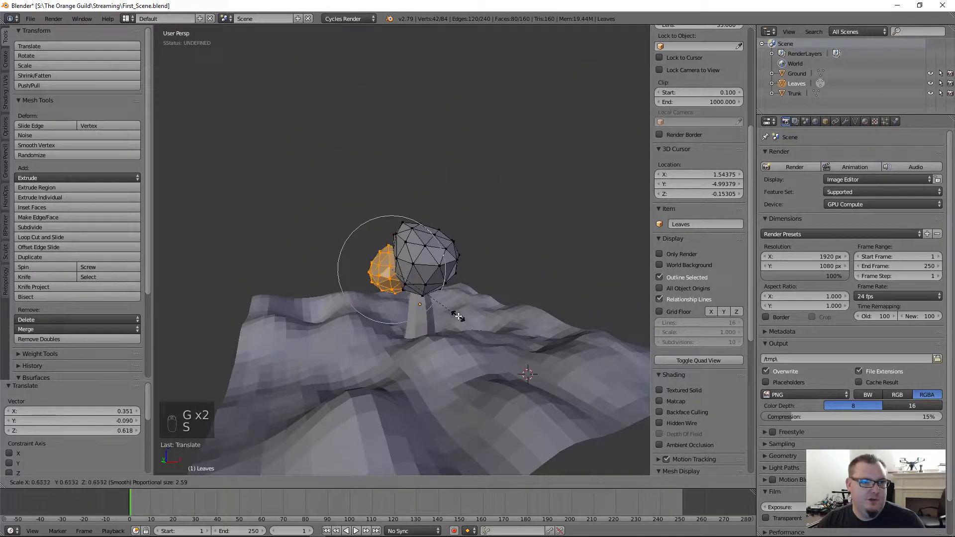
click(478, 321)
scroll(477, 320, up, 4)
key(g)
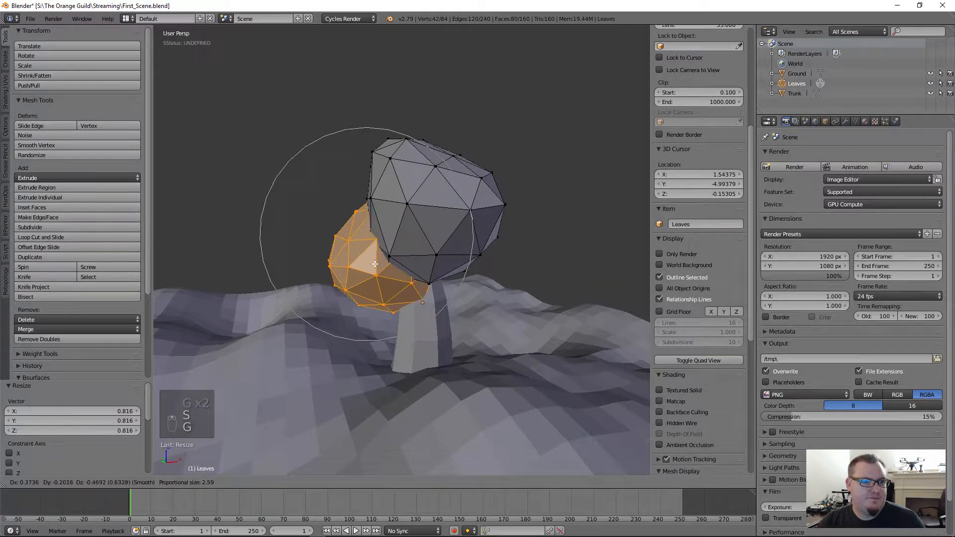
click(379, 268)
Reshape the smaller canopy by raising an outer vertex about 0.8 and moving a second vertex 0.125, -0.127, 0.118.
middle_drag(380, 270, 413, 285)
right_click(291, 262)
key(g)
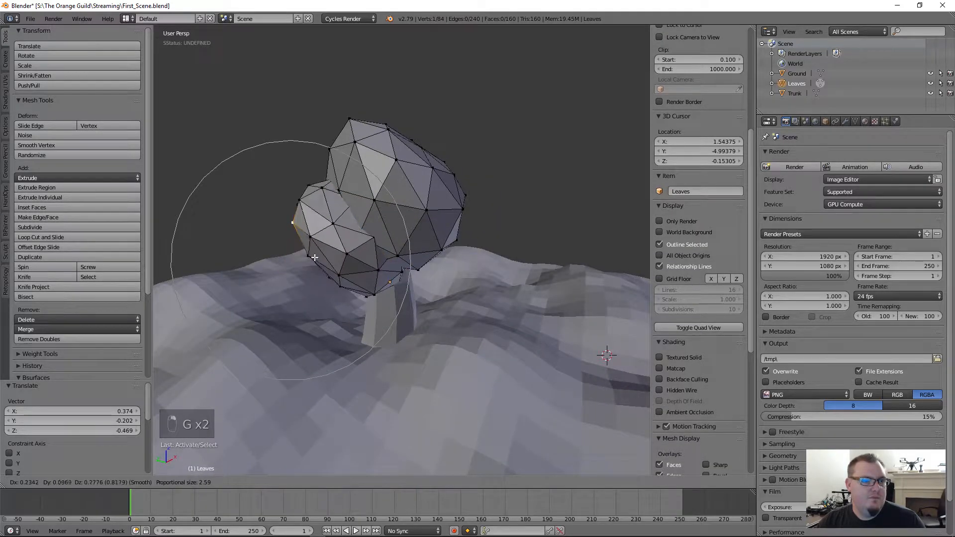
click(312, 256)
right_click(417, 286)
key(g)
click(426, 283)
Pull a lower outer vertex of the smaller canopy by -0.187, 0.098, -0.025 and check the proportional editing mode choices.
middle_drag(427, 282, 335, 299)
right_click(329, 280)
key(g)
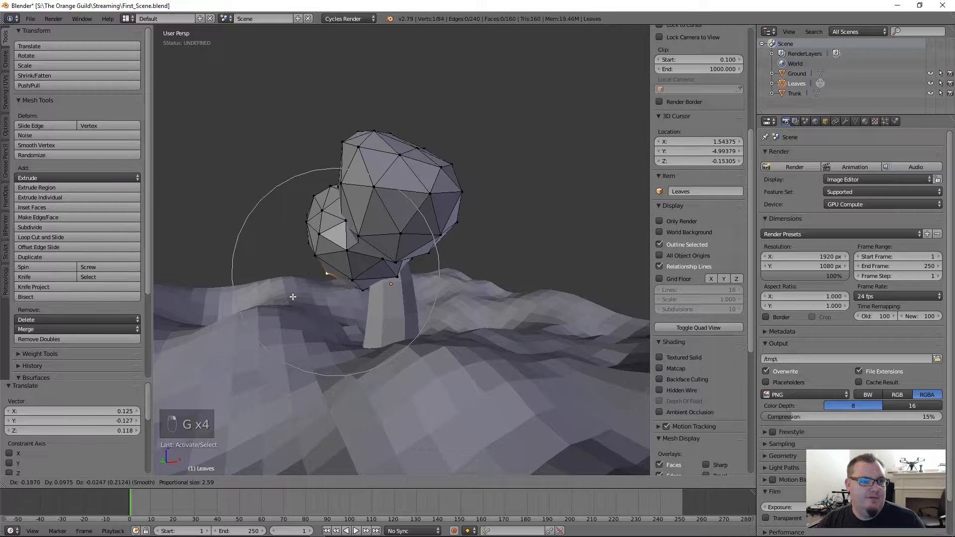
click(292, 297)
click(304, 482)
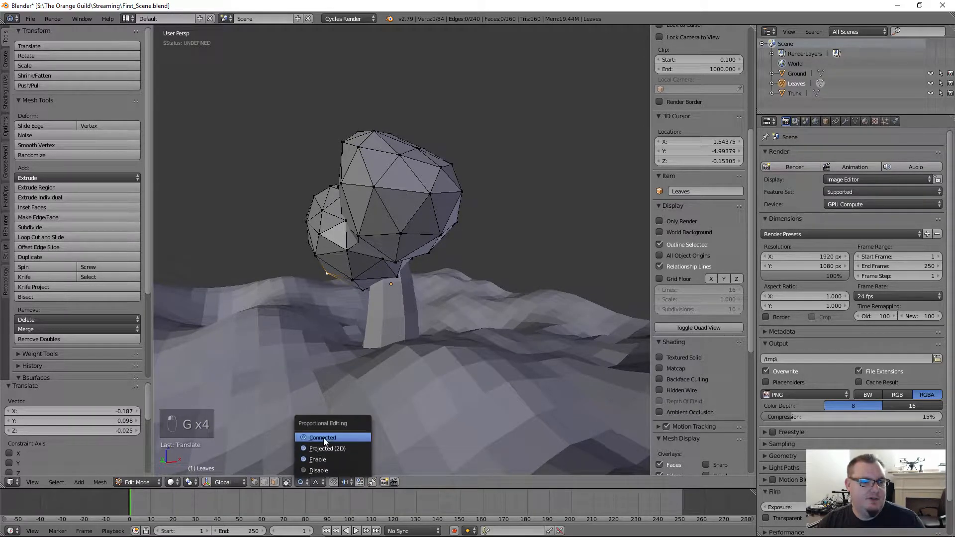
click(318, 462)
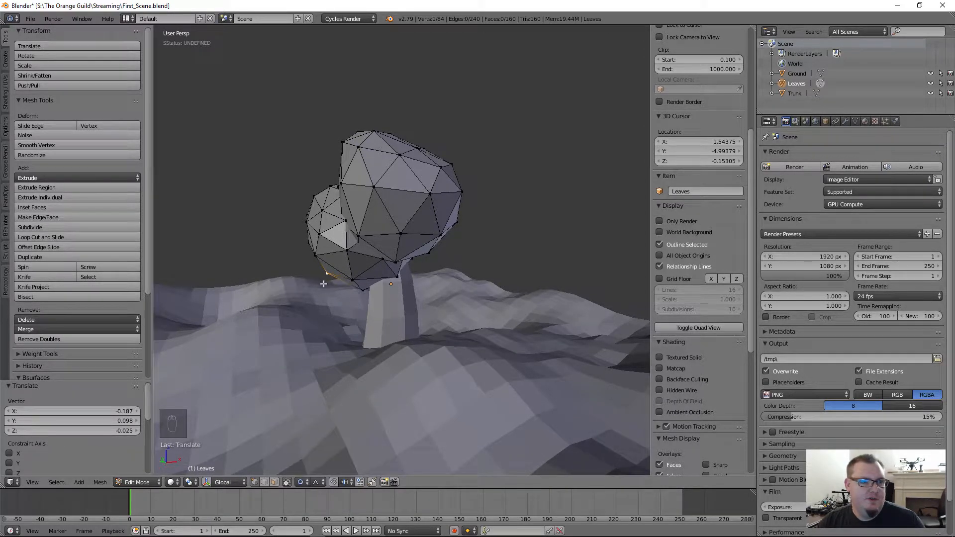
Pull a side vertex of the smaller canopy outward and down to widen the blob, and clear the selection.
middle_drag(323, 285, 417, 272)
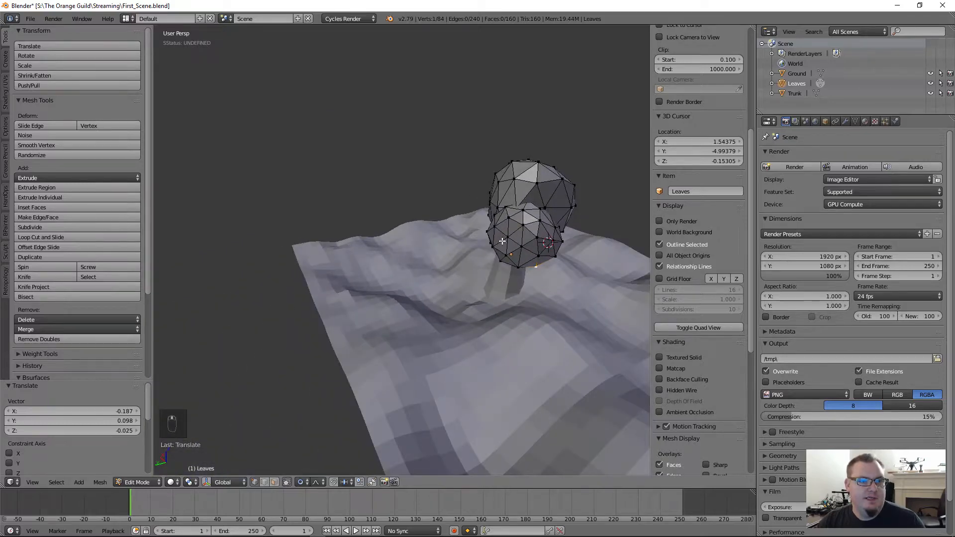
scroll(424, 257, up, 3)
shift+middle_drag(503, 241, 453, 249)
right_click(402, 255)
key(g)
click(380, 281)
key(a)
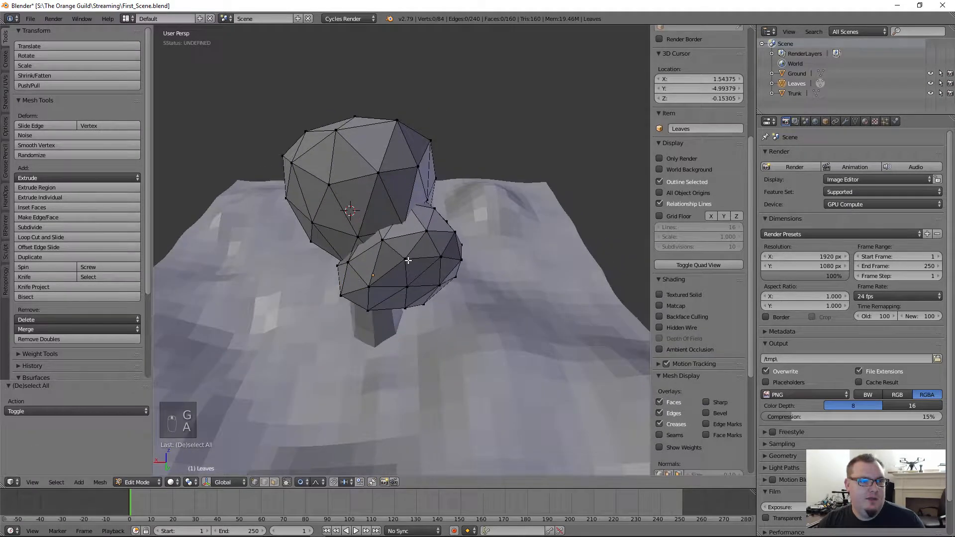
Pull a lower outer vertex of the smaller canopy about -0.6 along X and 0.58 along Y with proportional size 1.95.
right_click(408, 260)
middle_drag(398, 264, 442, 291)
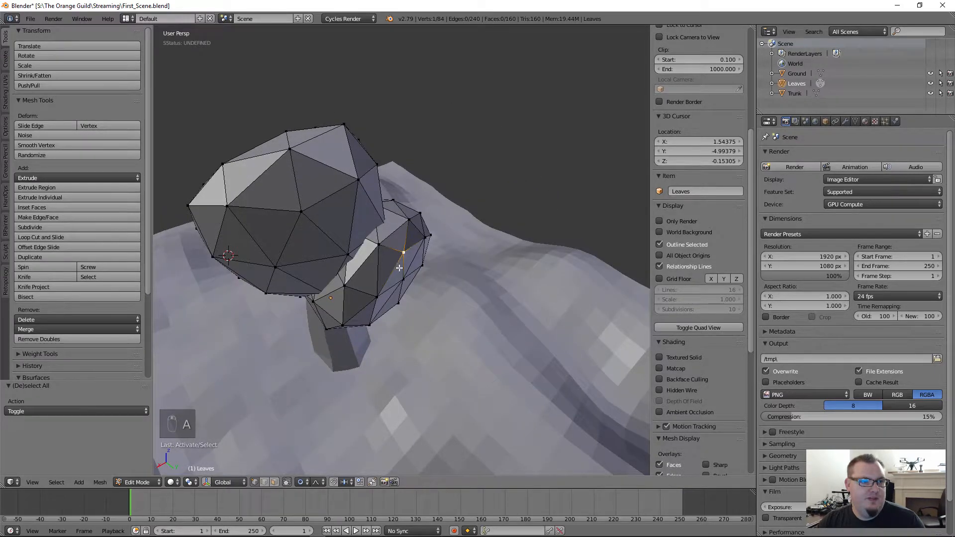
key(g)
click(418, 295)
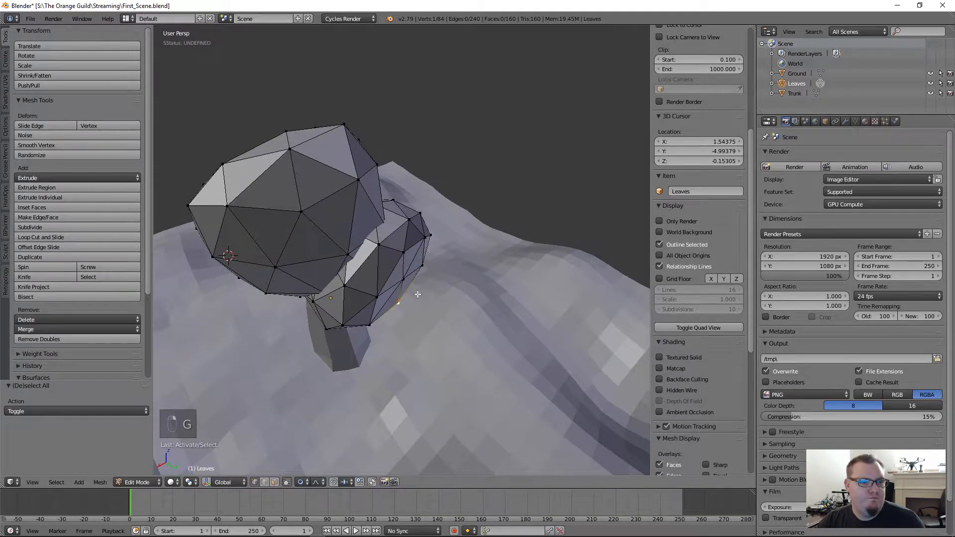
key(g)
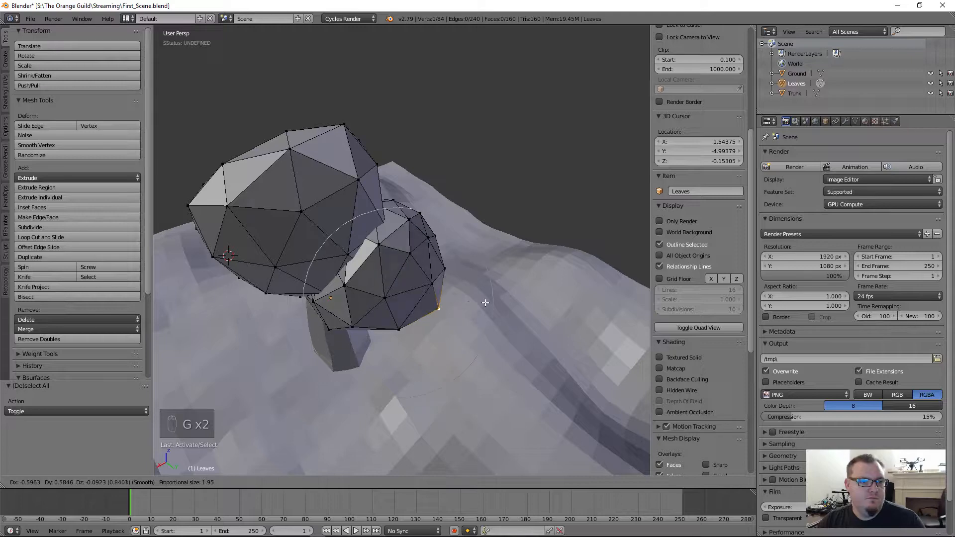
click(481, 300)
key(a)
Try circle-selecting the outer side of the larger canopy in wireframe display, clear the selection and return to solid display.
scroll(468, 300, down, 4)
middle_drag(427, 303, 423, 257)
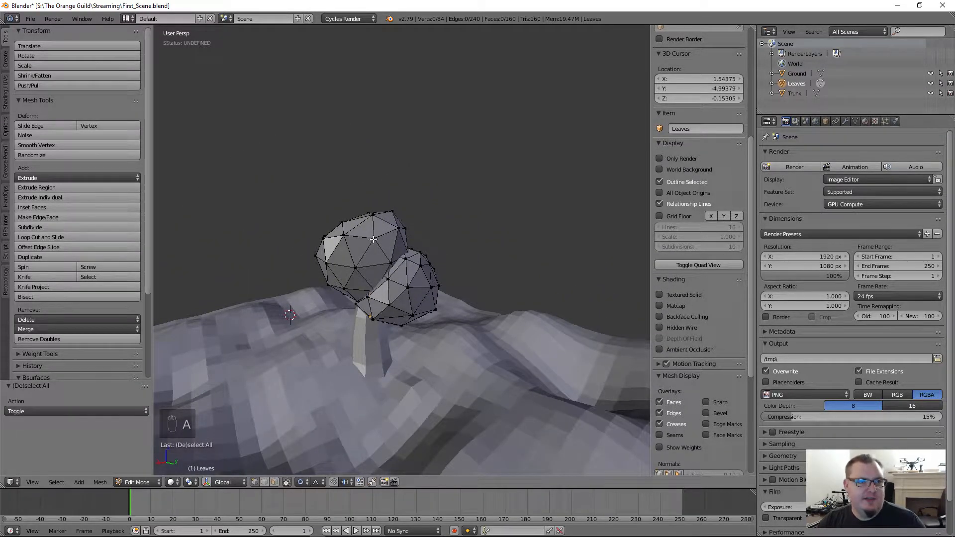
scroll(373, 239, up, 4)
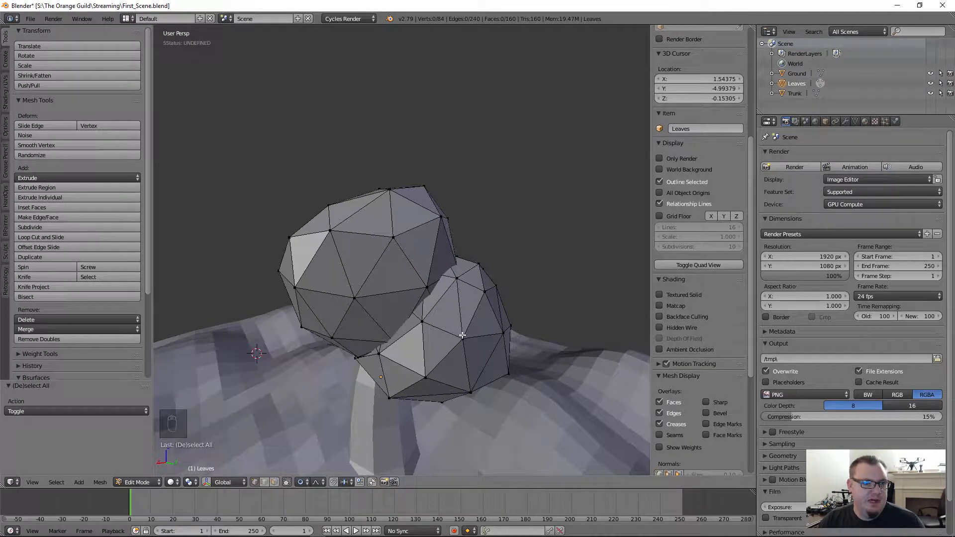
middle_drag(462, 335, 444, 283)
key(z)
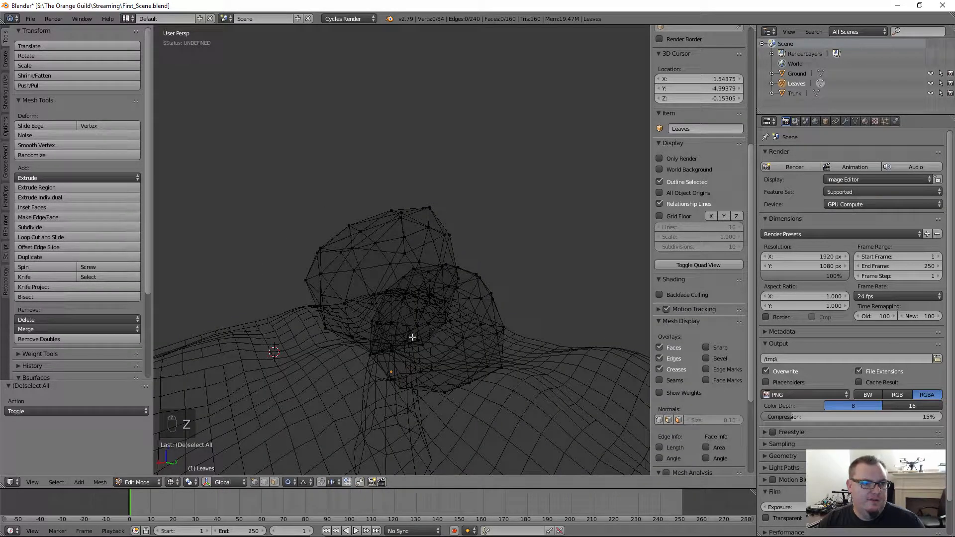
key(c)
mouse_move(309, 245)
mouse_down()
mouse_move(308, 286)
mouse_move(327, 261)
mouse_move(367, 270)
mouse_move(343, 248)
mouse_move(351, 233)
mouse_up()
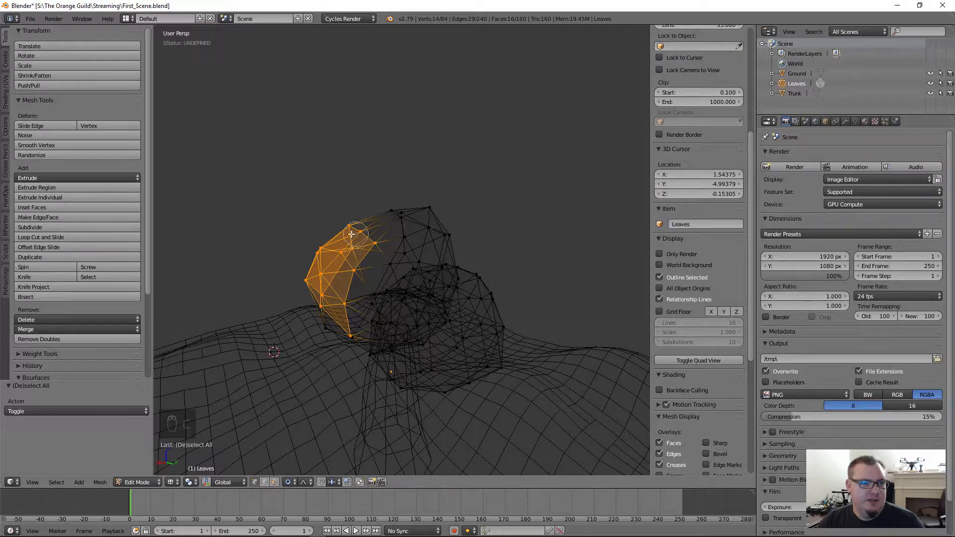
right_click(349, 253)
key(a)
key(a)
key(a)
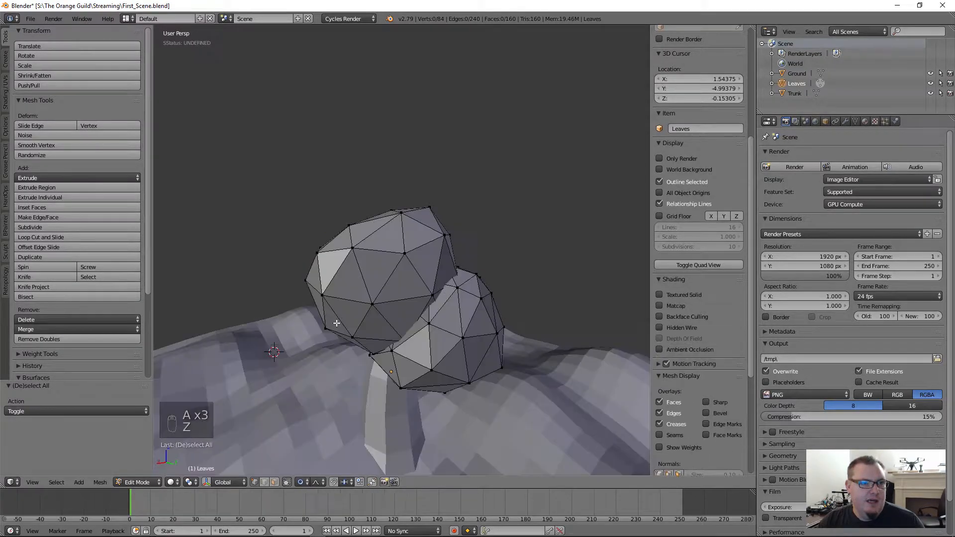
key(z)
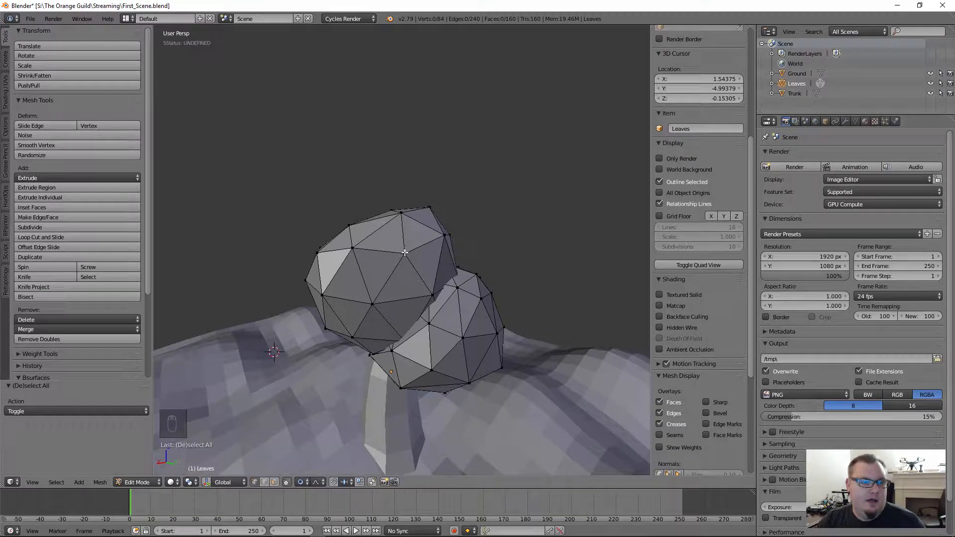
Select all linked vertices of the larger canopy blob, move it slightly upward and clear the selection.
right_click(355, 247)
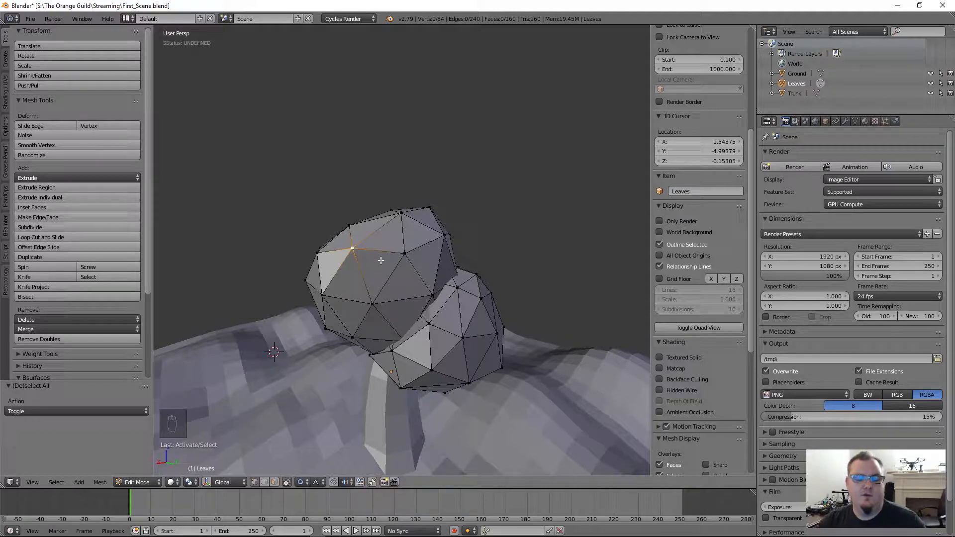
key(l)
key(l)
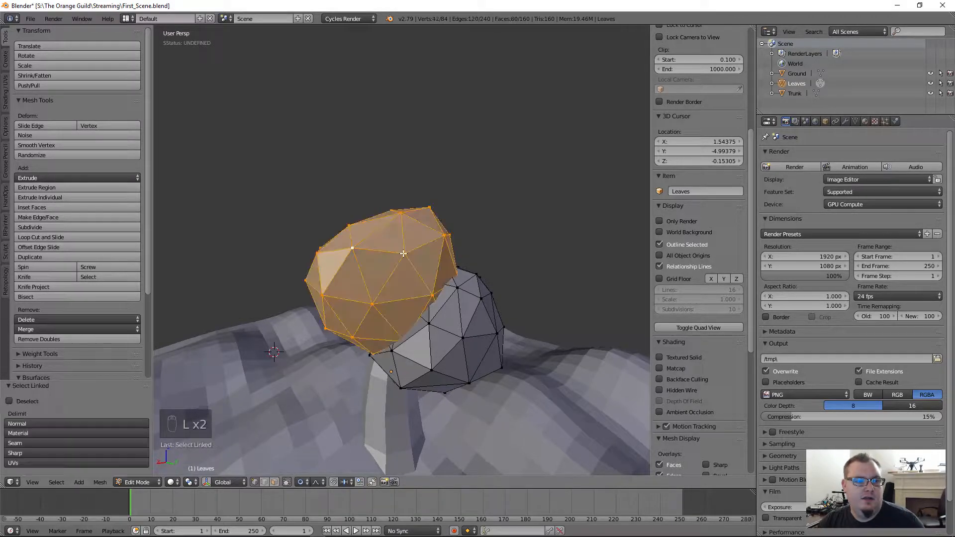
middle_drag(398, 306, 423, 286)
key(g)
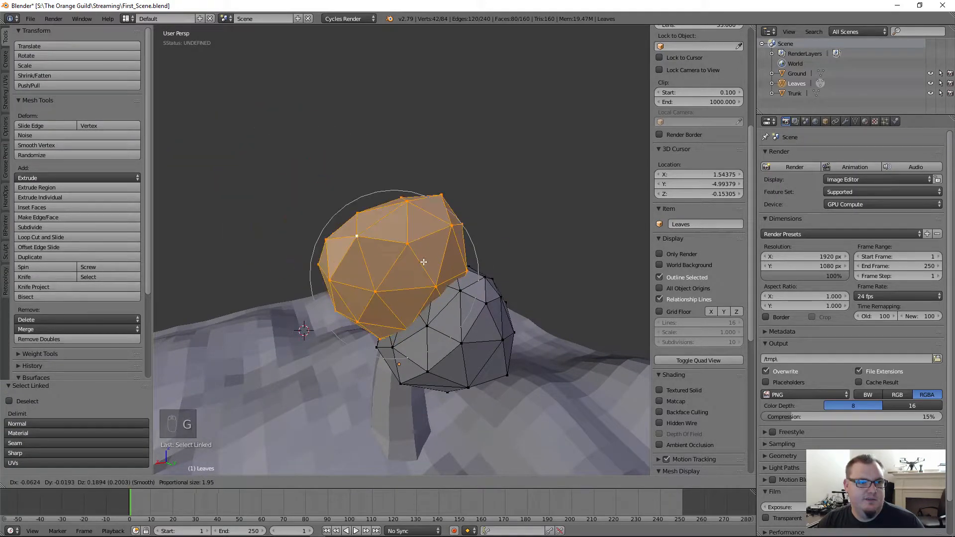
click(425, 266)
key(a)
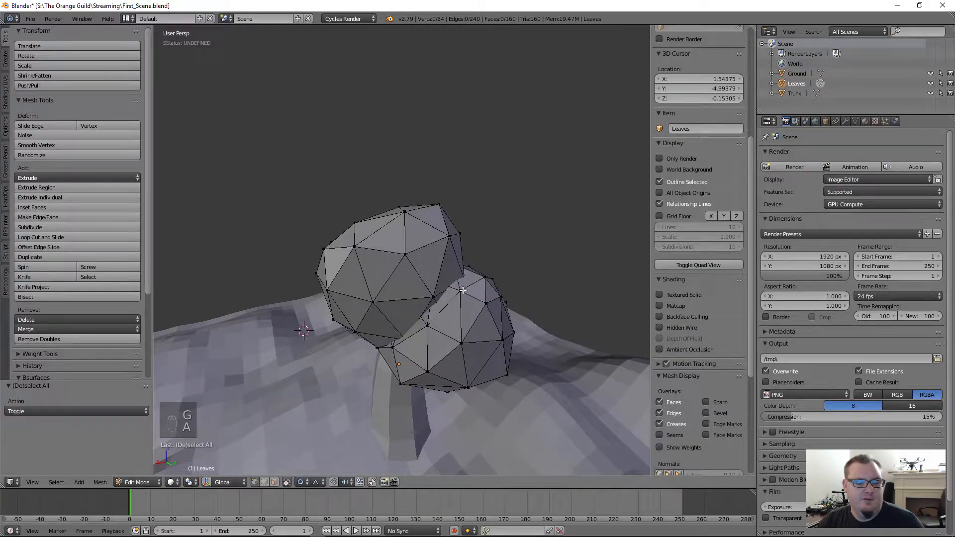
Select all linked vertices of the smaller canopy blob and try moving it away from the trunk.
key(l)
key(g)
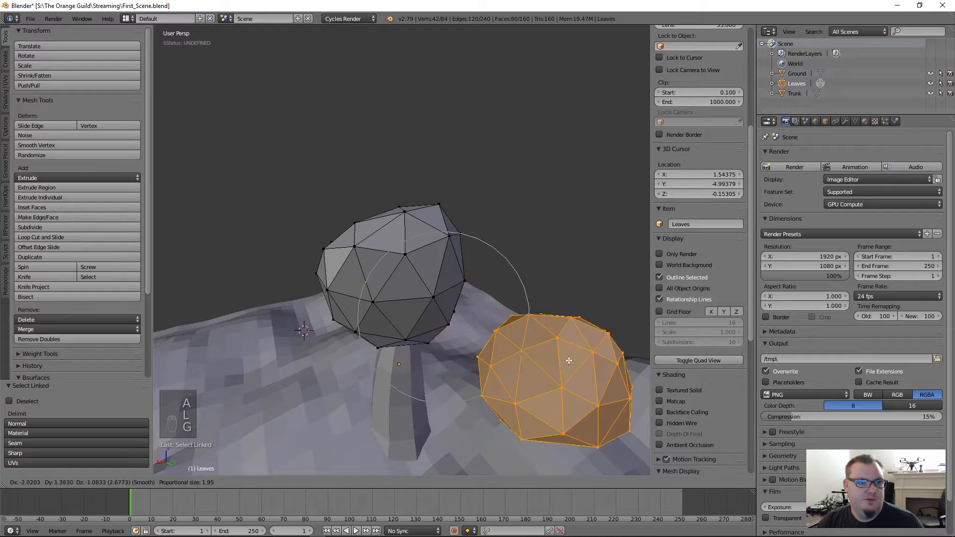
click(441, 352)
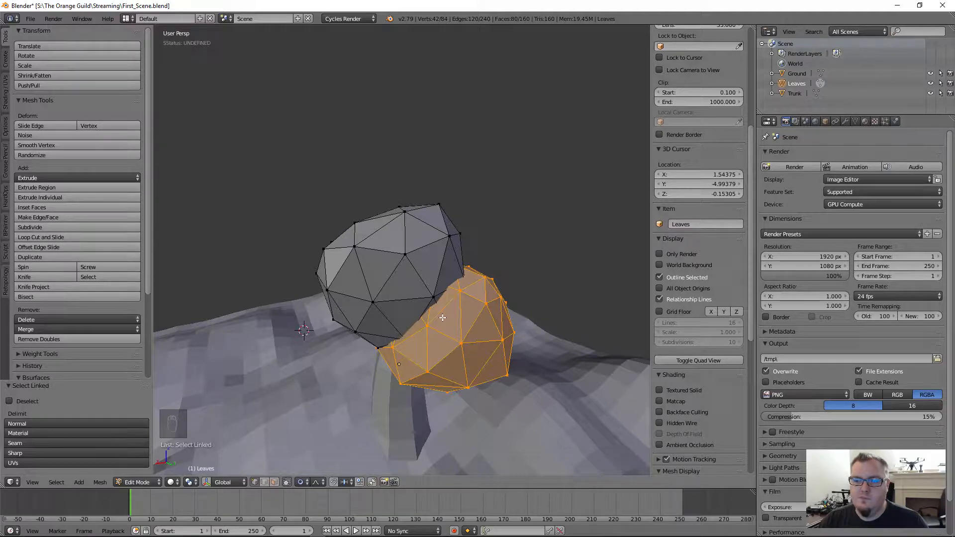
key(a)
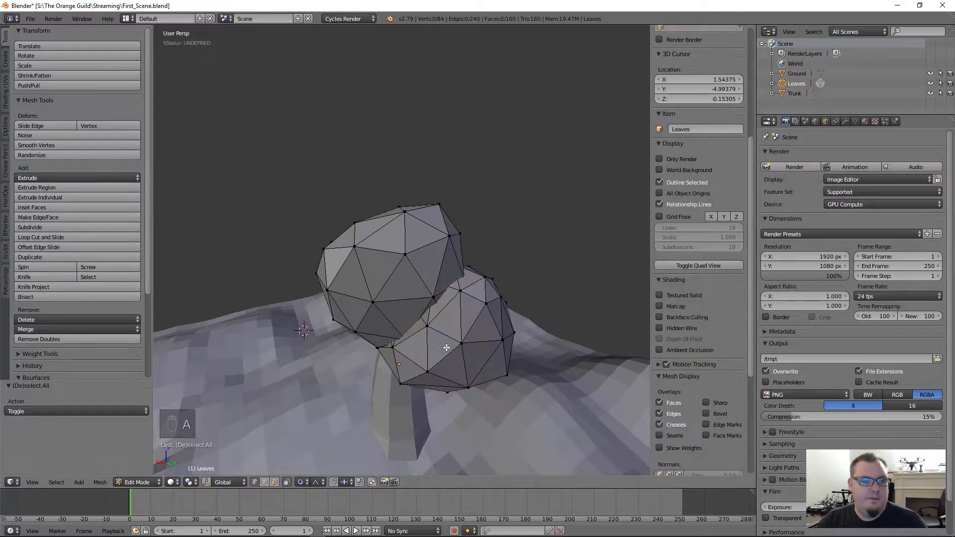
middle_drag(415, 353, 425, 345)
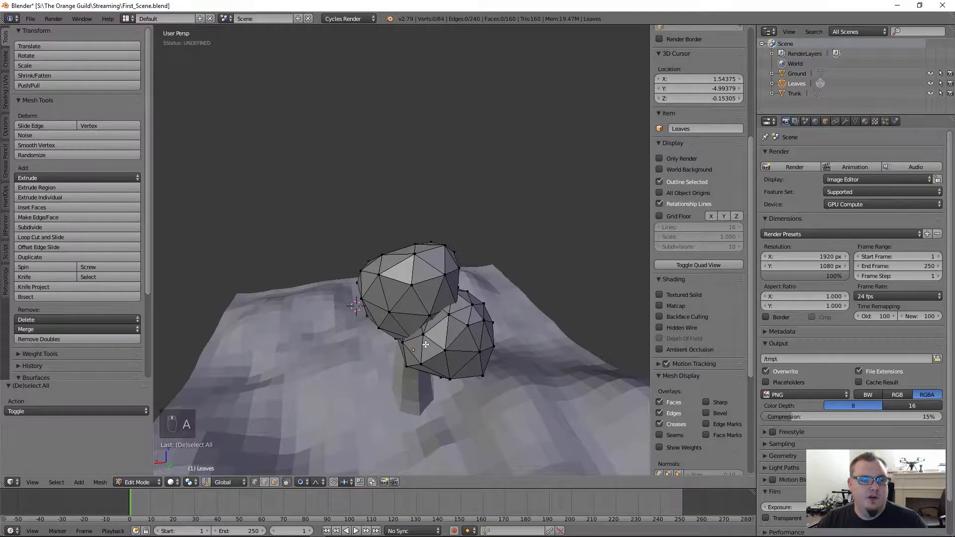
click(301, 482)
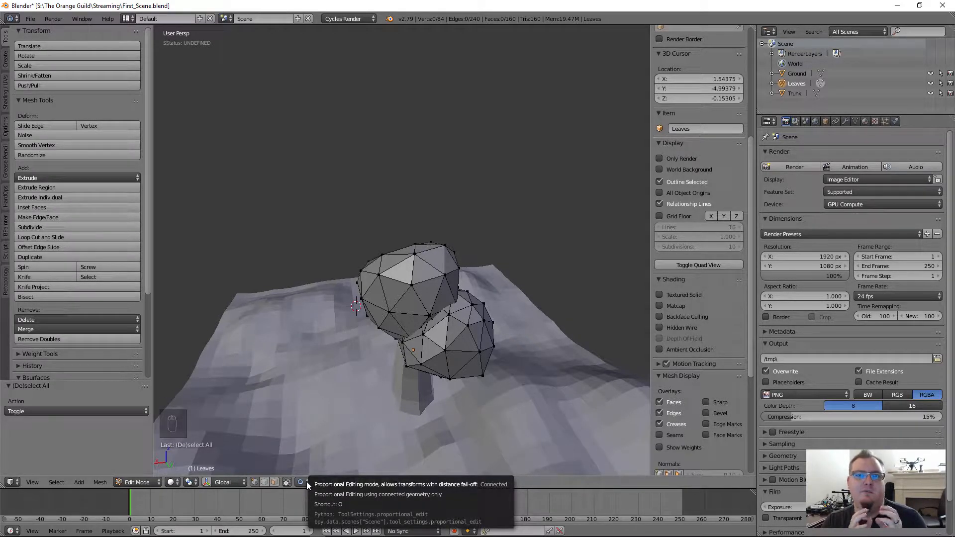
key(o)
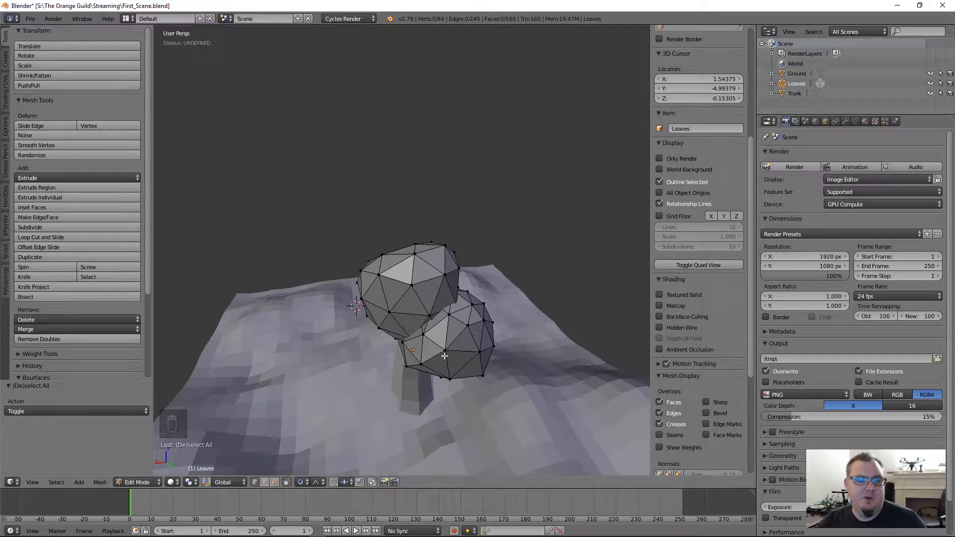
Select all linked vertices of the smaller canopy blob, then rotate and reposition it beside the larger blob in top view.
key(l)
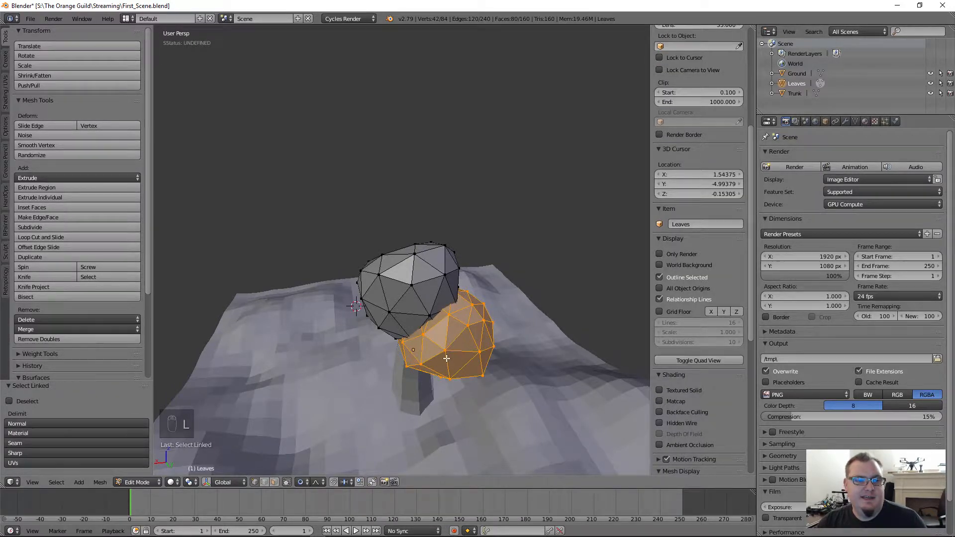
key(g)
click(430, 335)
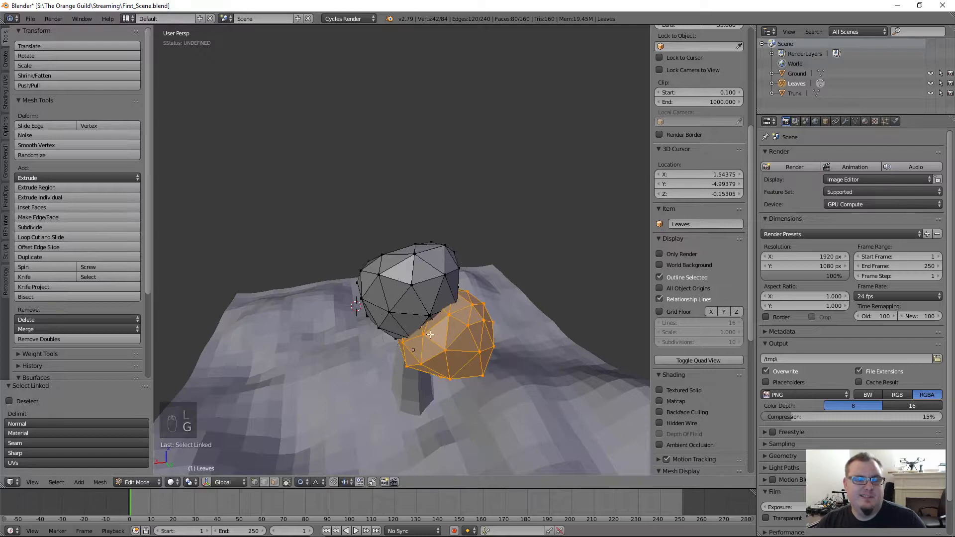
middle_drag(428, 298, 365, 351)
key(KP_7)
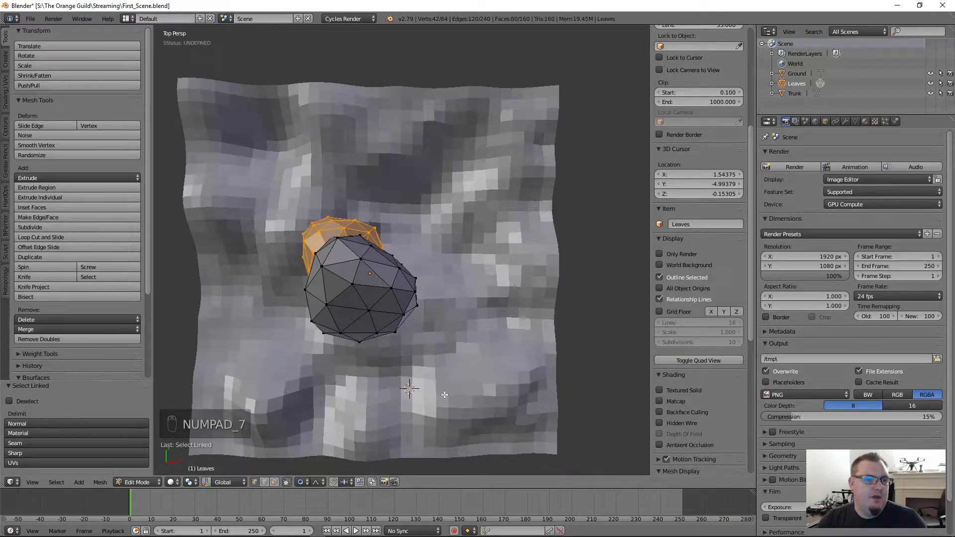
key(r)
click(478, 264)
key(g)
click(442, 318)
Duplicate the smaller canopy blob about 2.92 along X and 0.98 along Y, across to the larger blob's other side, and adjust its rotation and position.
key(shift+d)
click(450, 320)
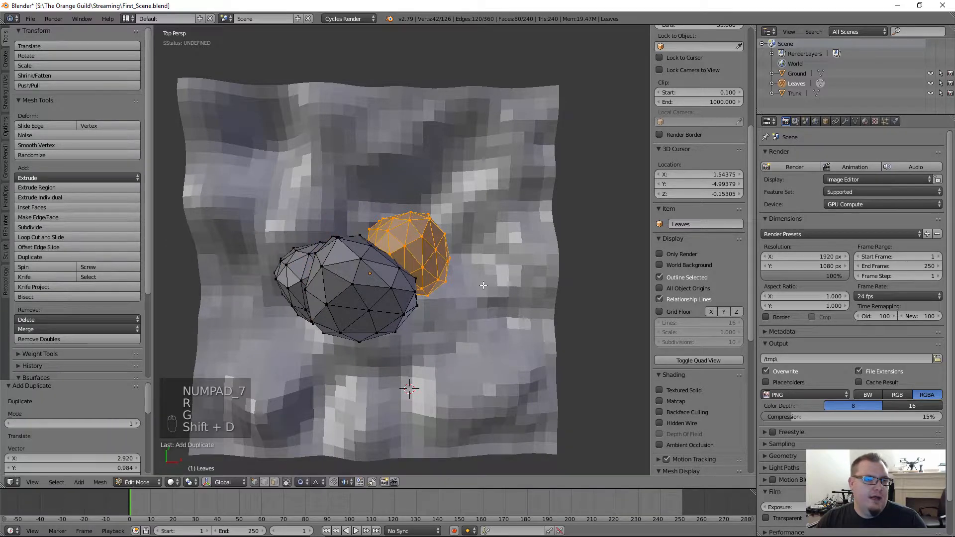
key(r)
click(454, 325)
key(g)
click(453, 325)
Adjust the duplicated blob's size and position against the larger canopy, and rotate it about -20.3°.
middle_drag(454, 325, 527, 309)
key(s)
key(g)
click(548, 318)
key(g)
key(r)
click(565, 316)
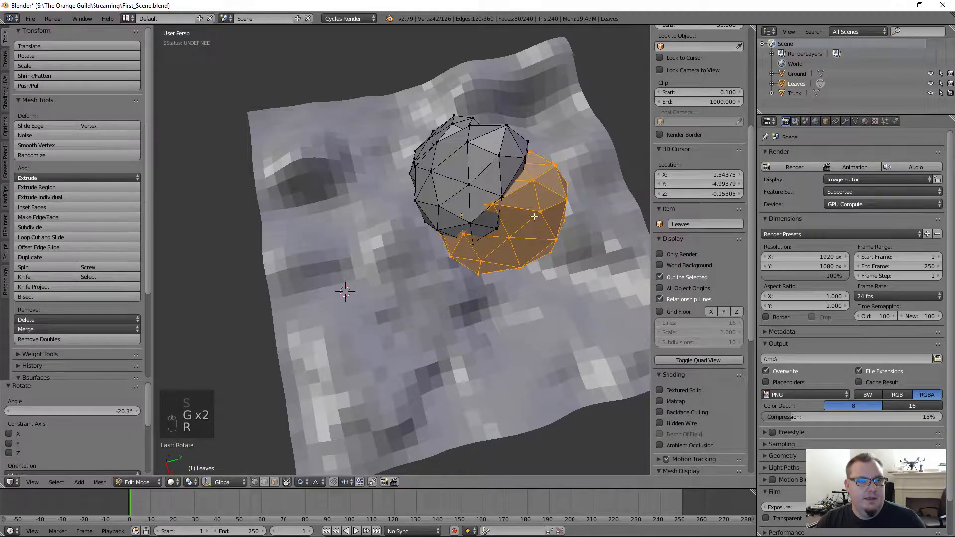
Pull the new blob's inner vertex about -0.68 X, -0.40 Y, 0.15 Z, then about 0.16 X, 0.52 Y, -0.76 Z with proportional editing.
right_click(485, 205)
key(g)
click(473, 206)
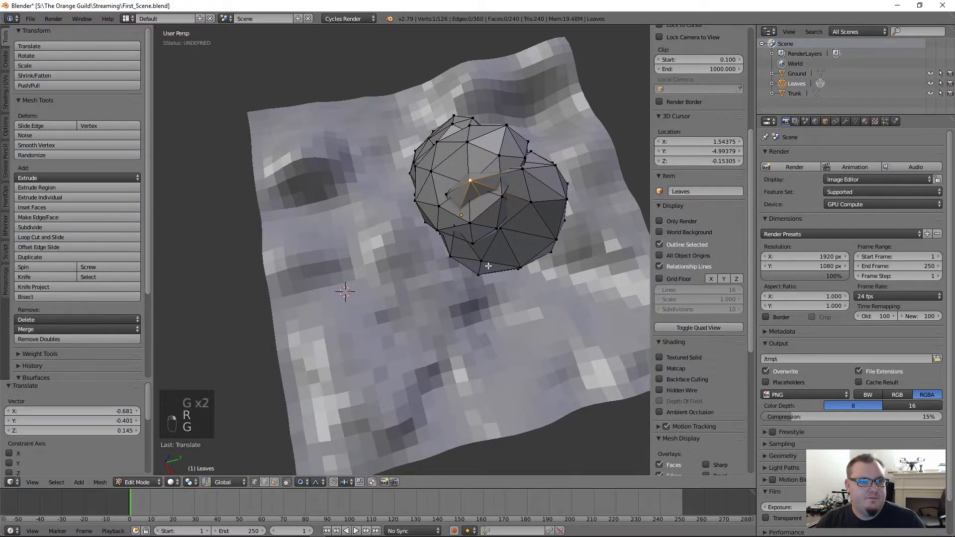
middle_drag(472, 206, 483, 255)
key(g)
click(483, 254)
Pull the new blob's lower vertex about -0.40 X, -0.47 Y and its outermost vertex inward with proportional size 3.14.
right_click(482, 303)
key(g)
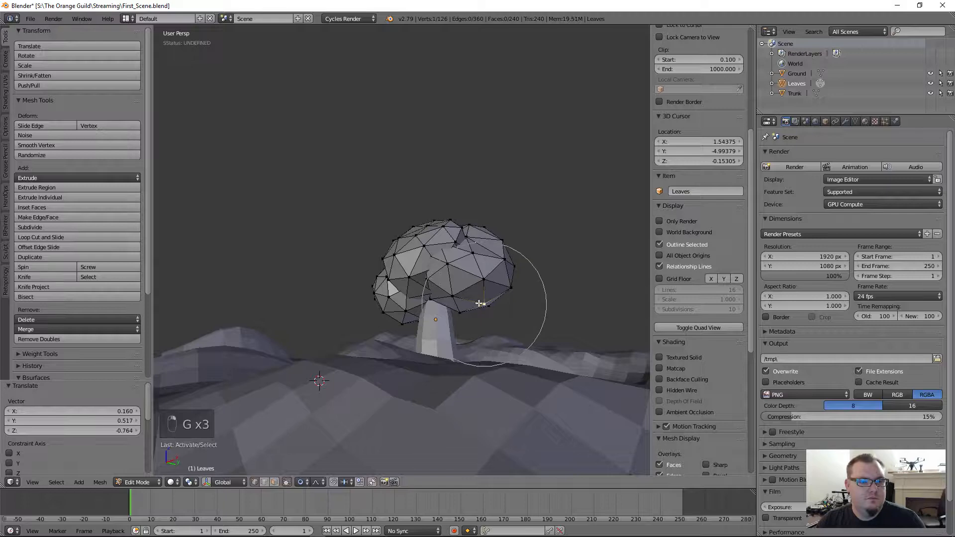
click(464, 302)
right_click(514, 265)
key(g)
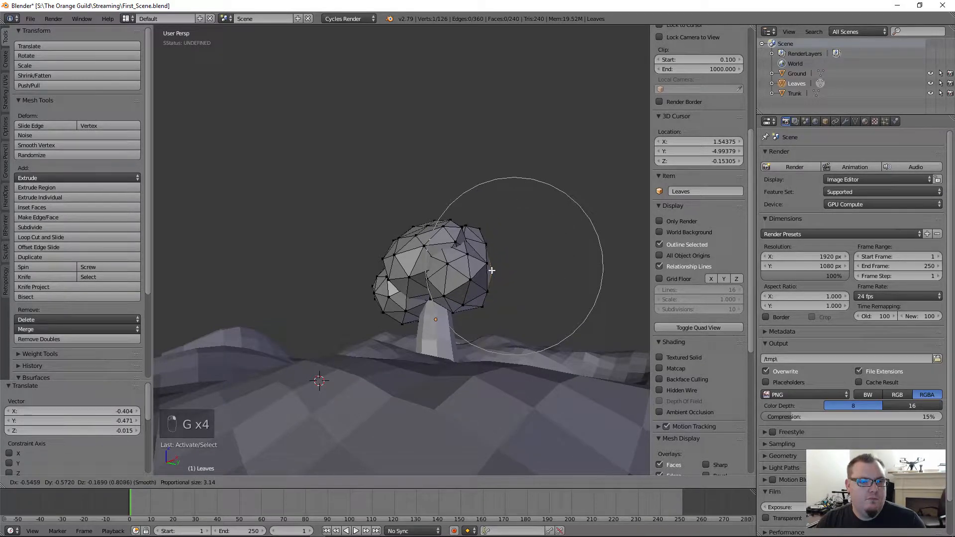
click(488, 271)
Return to Object Mode and try moving the whole Leaves canopy off the trunk.
middle_drag(488, 271, 457, 275)
scroll(527, 302, down, 4)
key(Tab)
scroll(416, 293, up, 3)
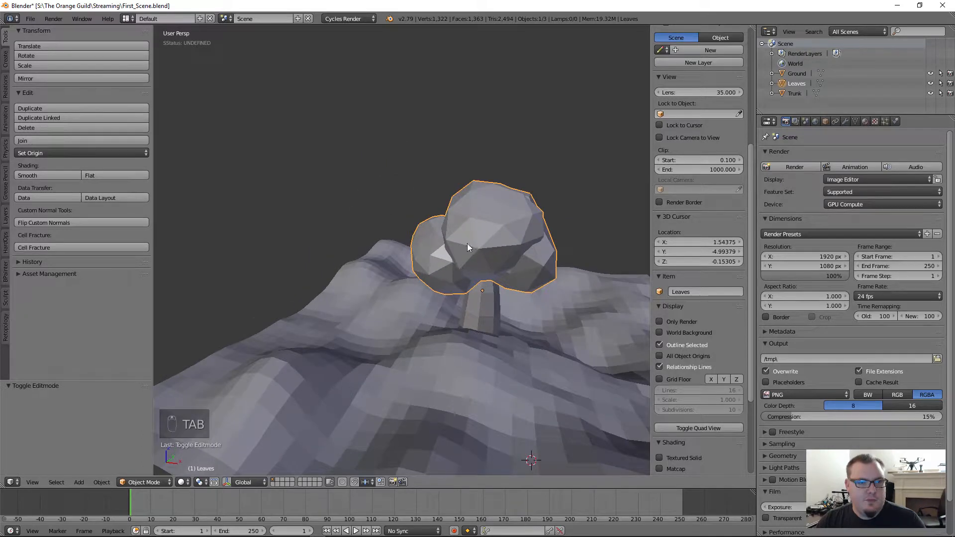
middle_drag(467, 243, 497, 264)
key(g)
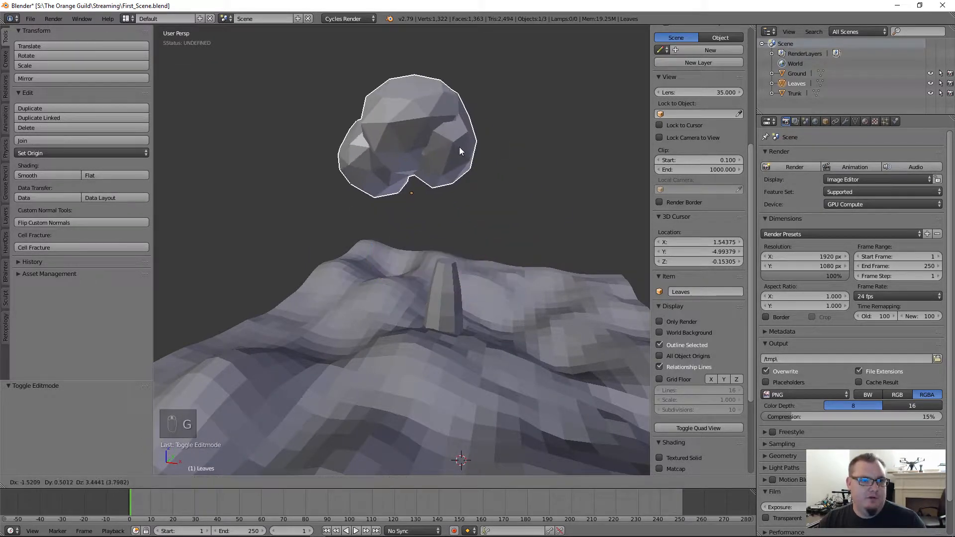
click(493, 244)
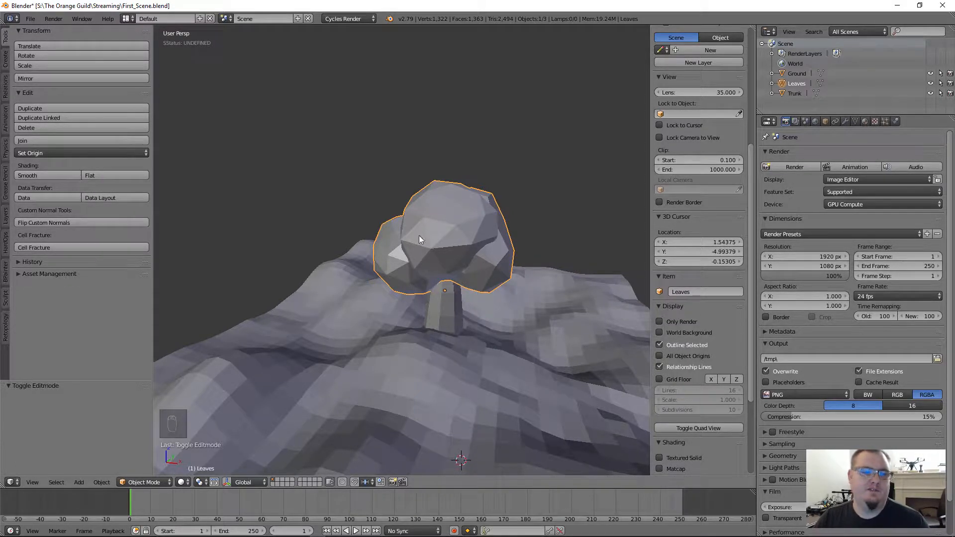
Select the Leaves and then the Trunk as the active object, and join them into one object.
right_click(436, 298)
right_click(447, 251)
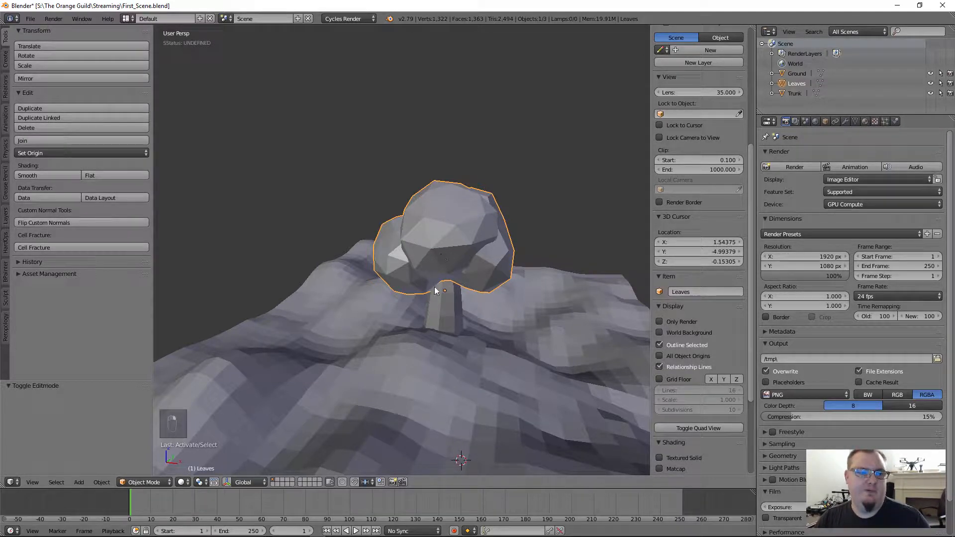
shift+right_click(437, 306)
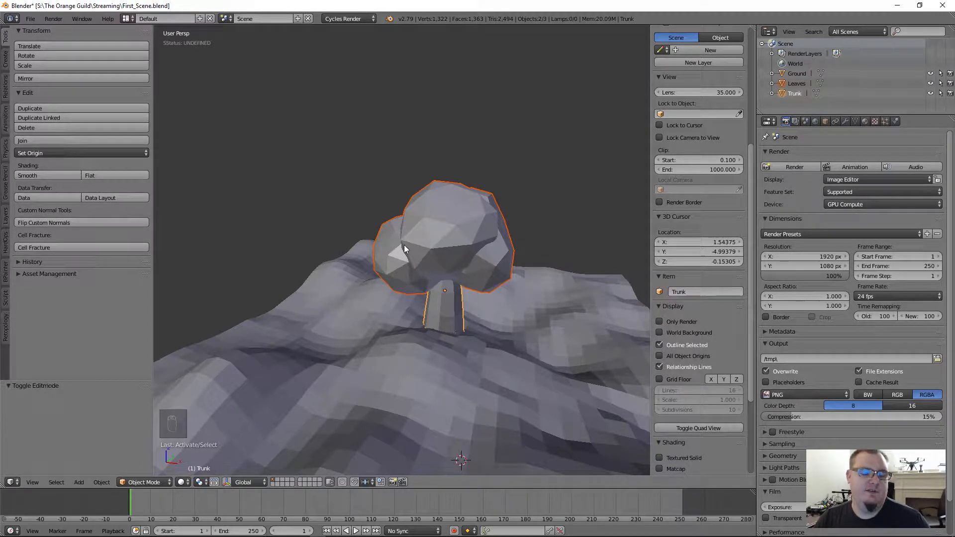
key(ctrl+j)
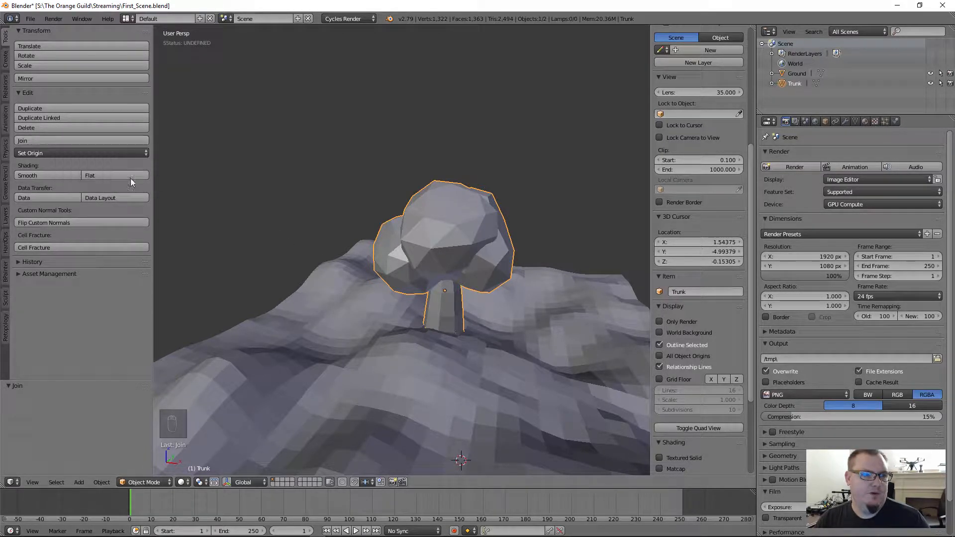
Deselect everything, reselect the joined trunk and canopy, and try moving them as one object.
middle_drag(478, 281, 444, 237)
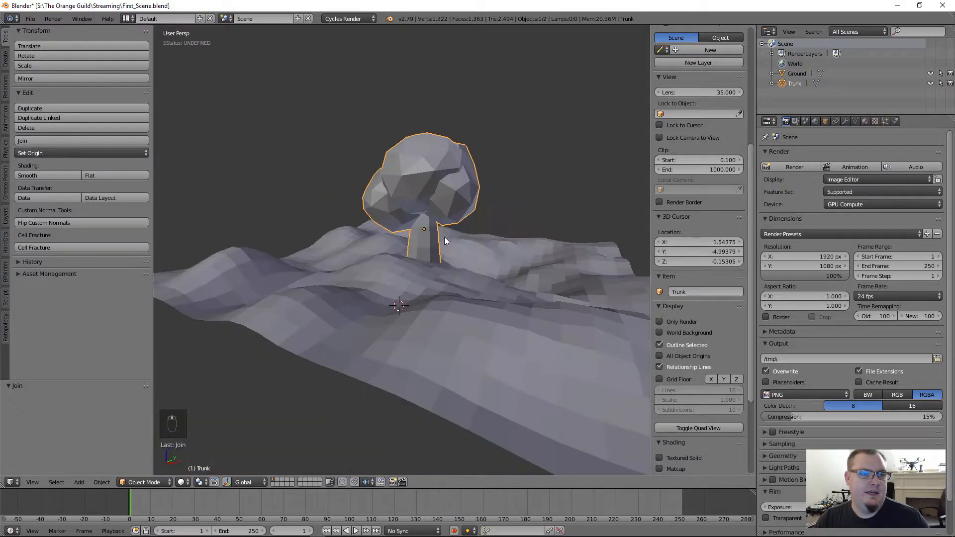
key(a)
right_click(432, 204)
key(g)
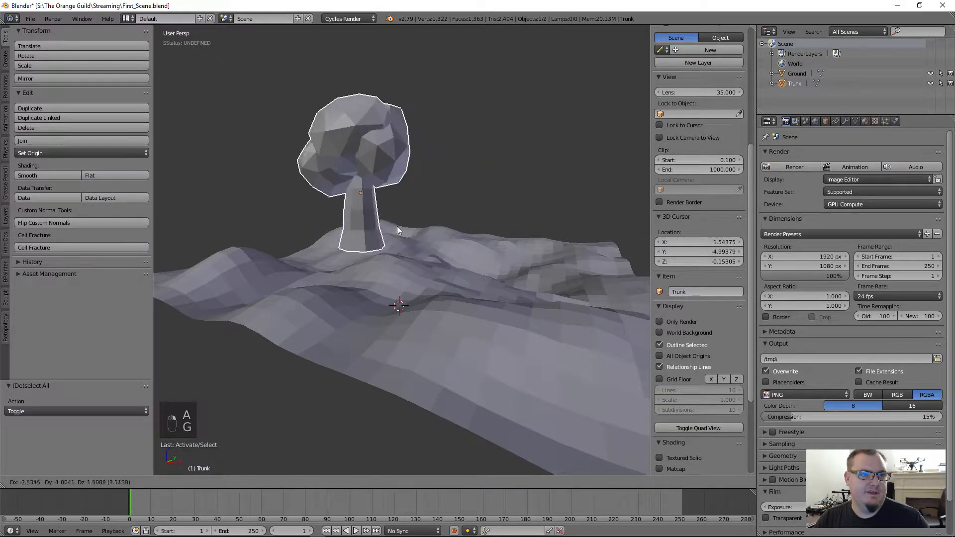
click(538, 243)
Rename the joined Trunk object to Tree.
double_click(795, 83)
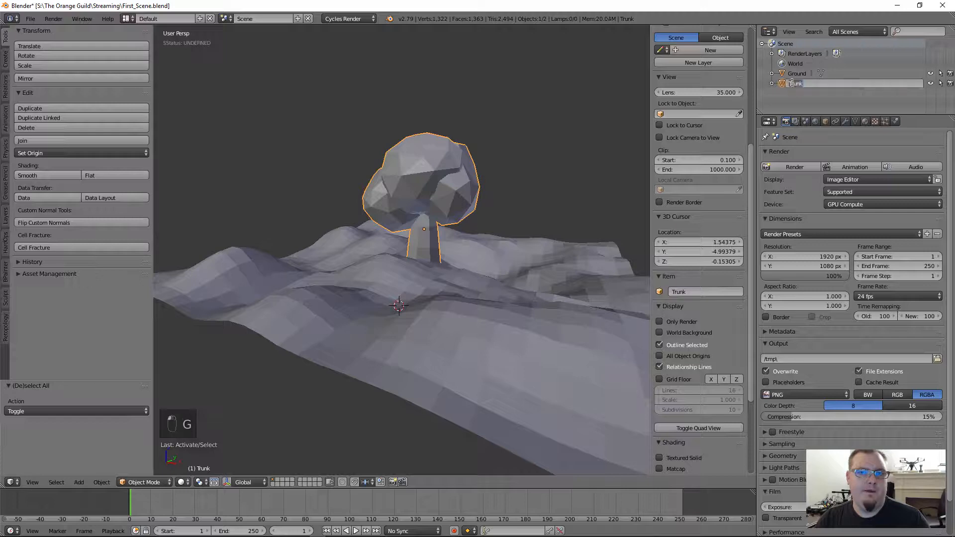
text(Tree)
key(Return)
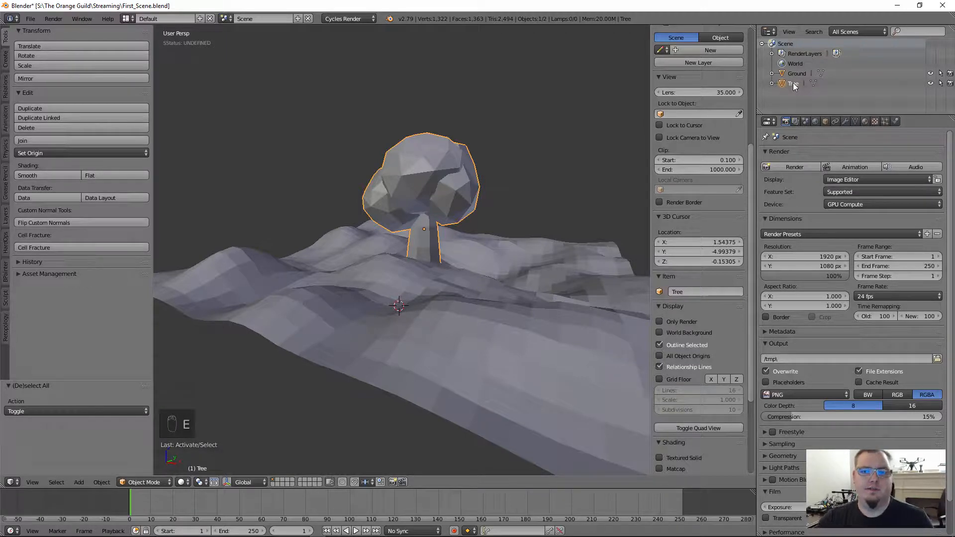
Move the tree about 4.65 along X and -4.62 along Y toward a ground corner, using wireframe display in top view.
middle_drag(462, 225, 491, 246)
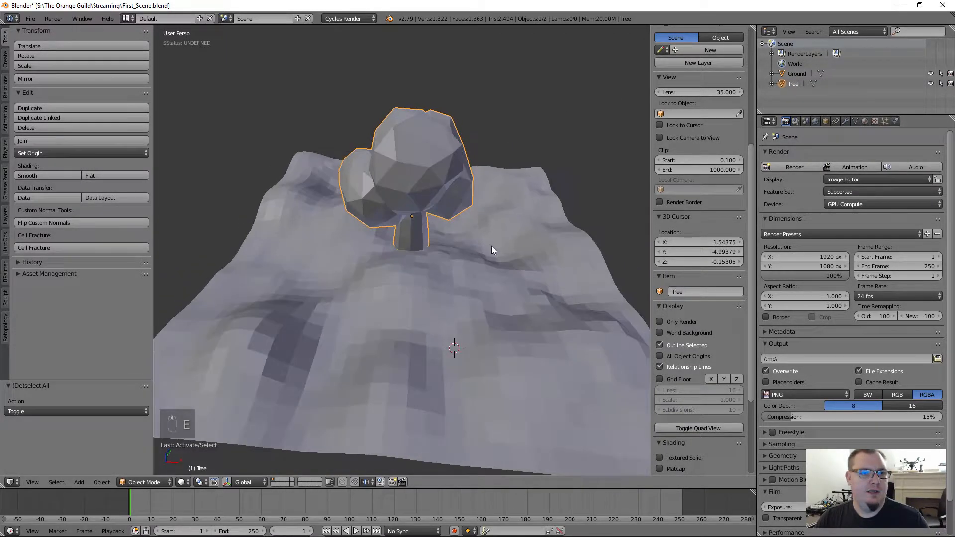
scroll(405, 247, down, 4)
key(KP_7)
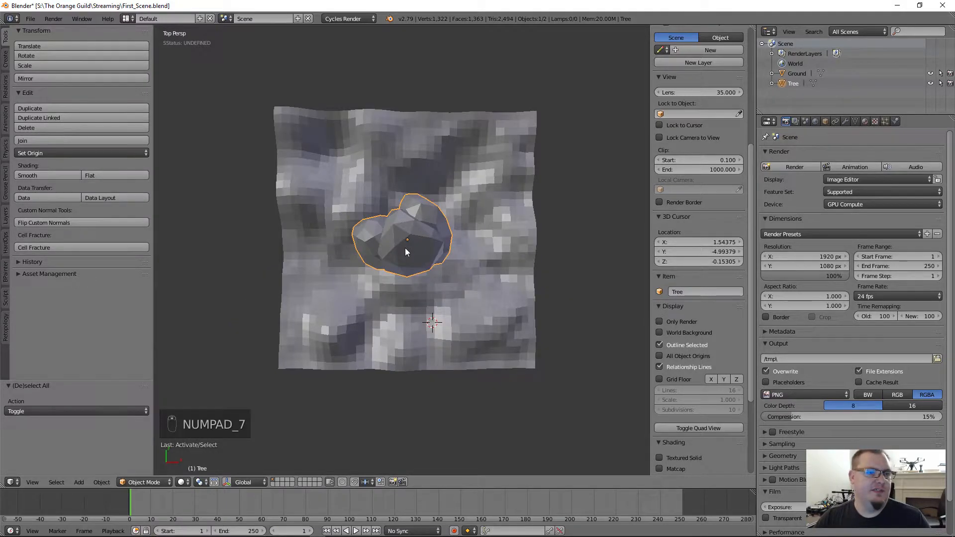
key(z)
key(g)
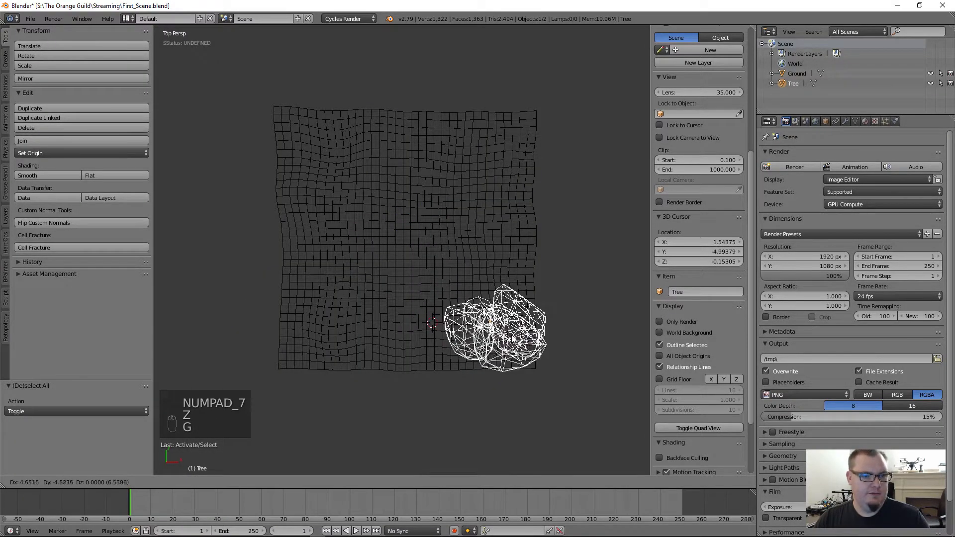
click(513, 338)
Raise the tree onto the terrain, return to solid display and fine-tune its position by about -0.26 X, -0.11 Y, 0.16 Z.
middle_drag(513, 337, 426, 220)
key(g)
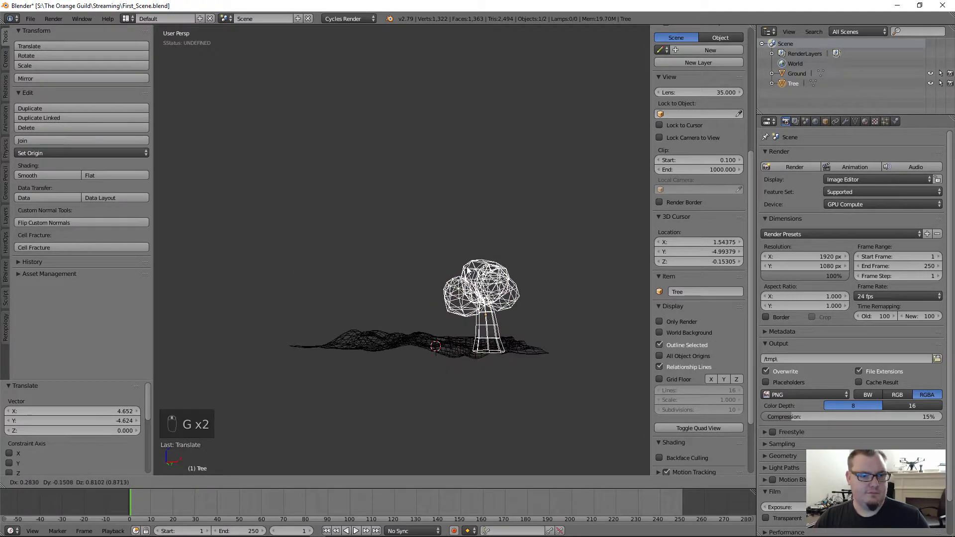
click(468, 269)
key(z)
mouse_move(468, 271)
middle_down()
mouse_move(471, 291)
mouse_move(532, 338)
mouse_move(480, 296)
middle_up()
scroll(532, 338, up, 3)
key(g)
click(522, 336)
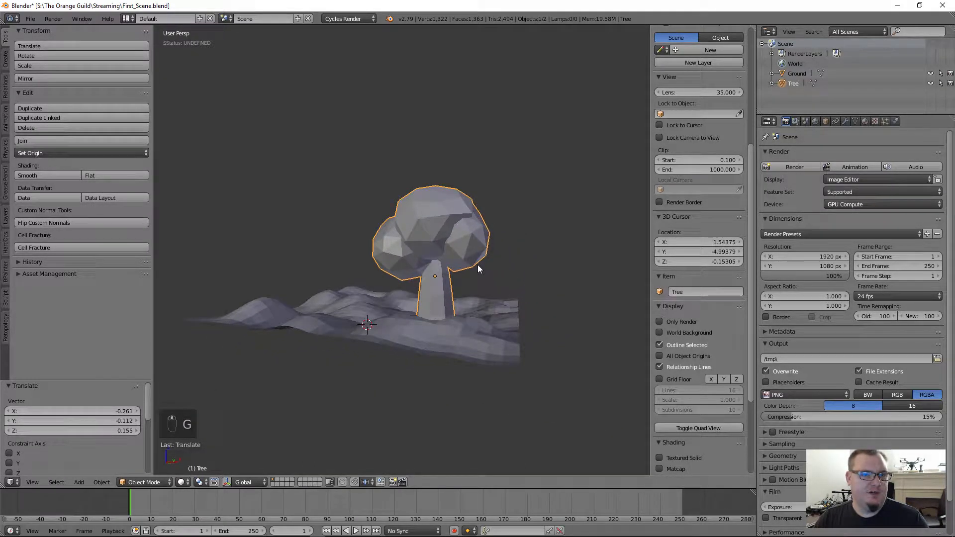
Try scaling the whole tree to about 0.204 of its size.
scroll(439, 288, up, 3)
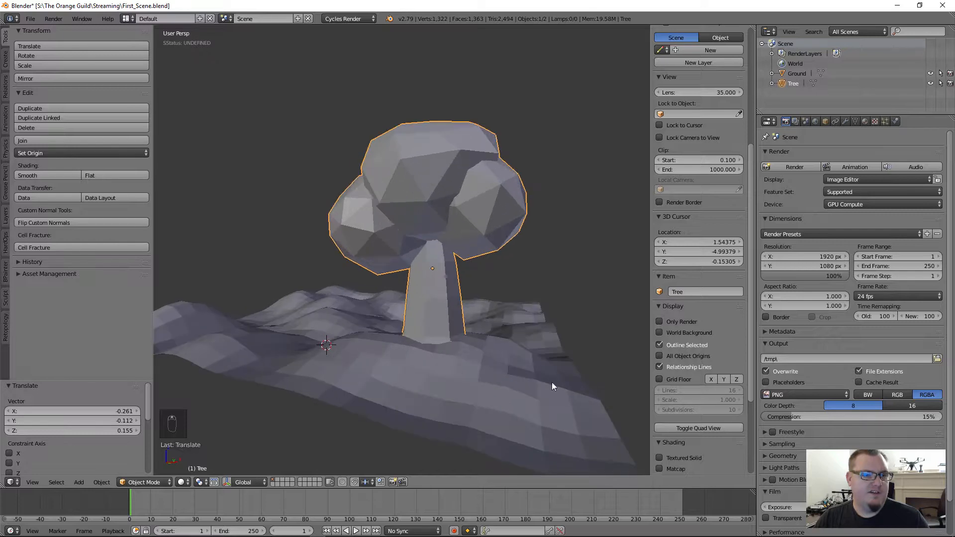
key(s)
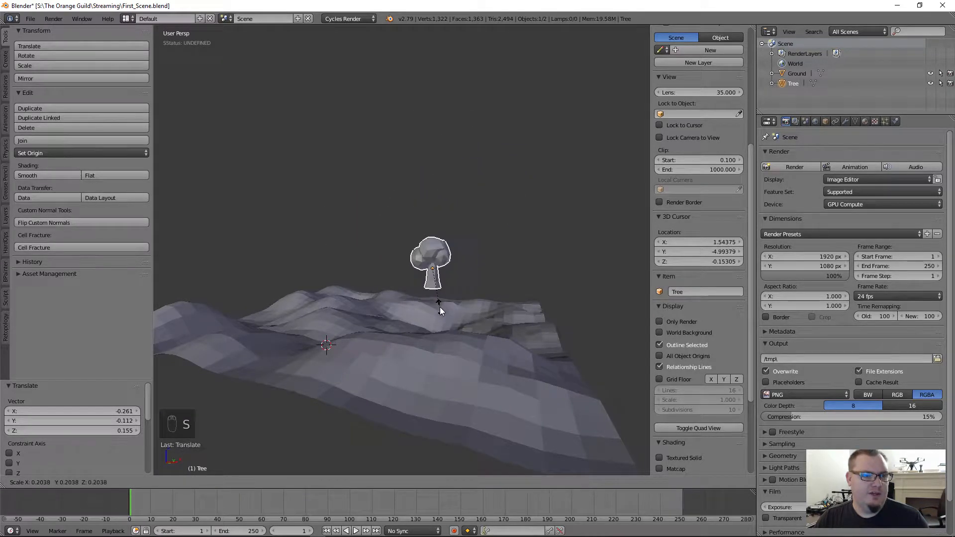
click(440, 307)
scroll(441, 306, up, 5)
scroll(448, 302, down, 2)
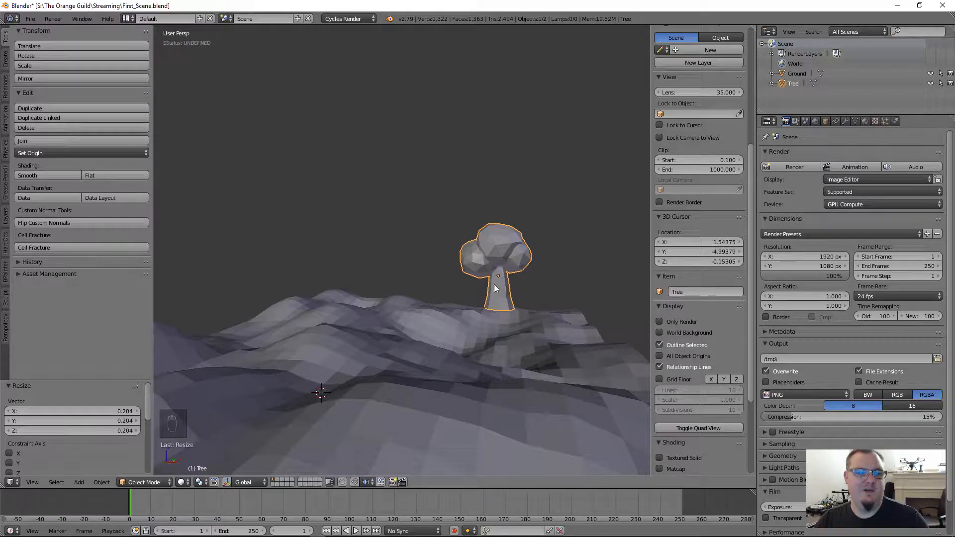
key(s)
right_click(509, 288)
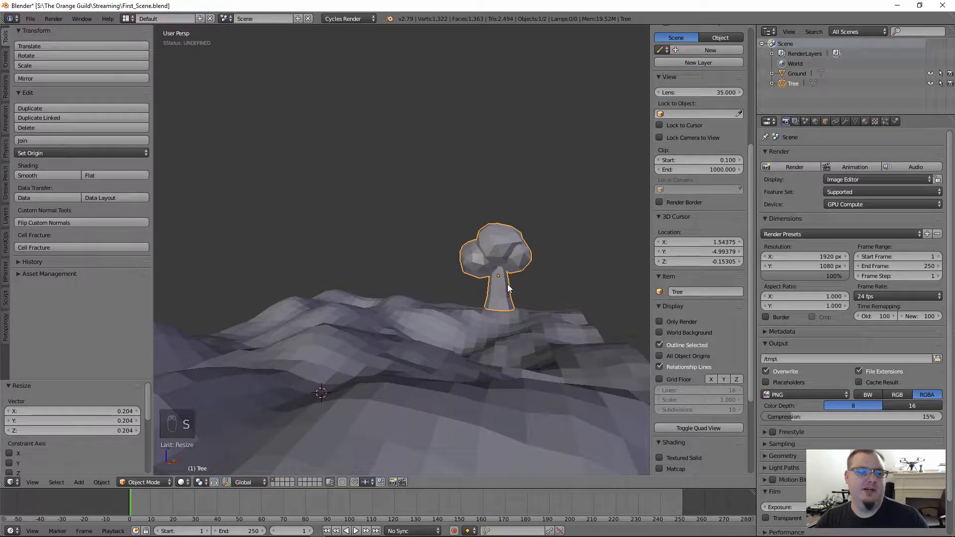
scroll(507, 285, down, 1)
key(ctrl+z)
scroll(506, 285, down, 1)
Enter Edit Mode on the tree, select its entire mesh and try moving it with proportional editing on.
middle_drag(501, 296, 453, 250)
key(Tab)
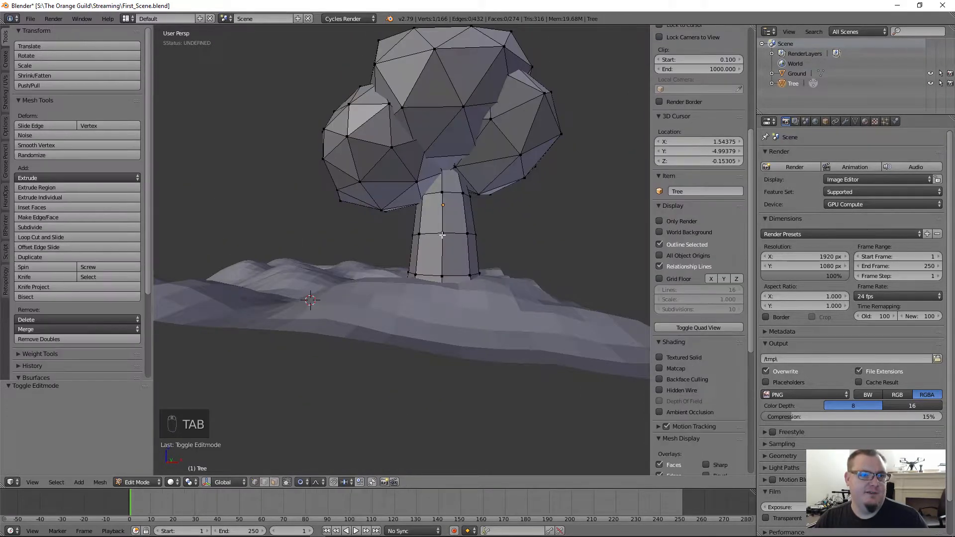
scroll(480, 212, down, 2)
middle_drag(471, 201, 476, 281)
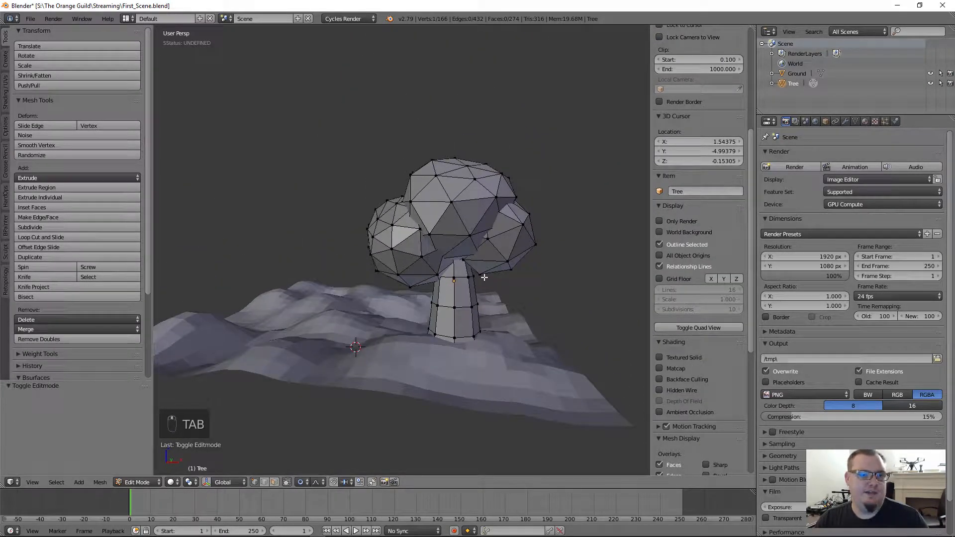
key(a)
key(a)
key(a)
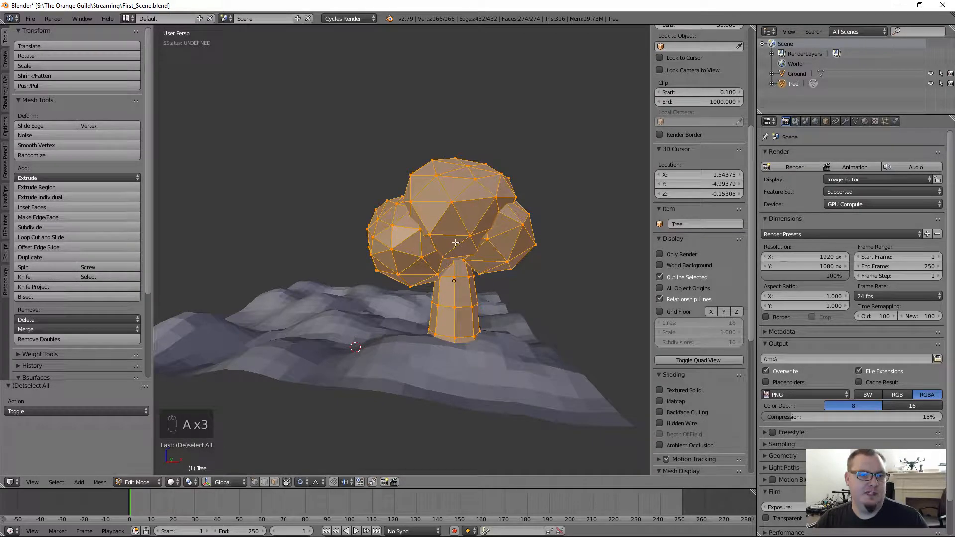
middle_drag(482, 253, 448, 288)
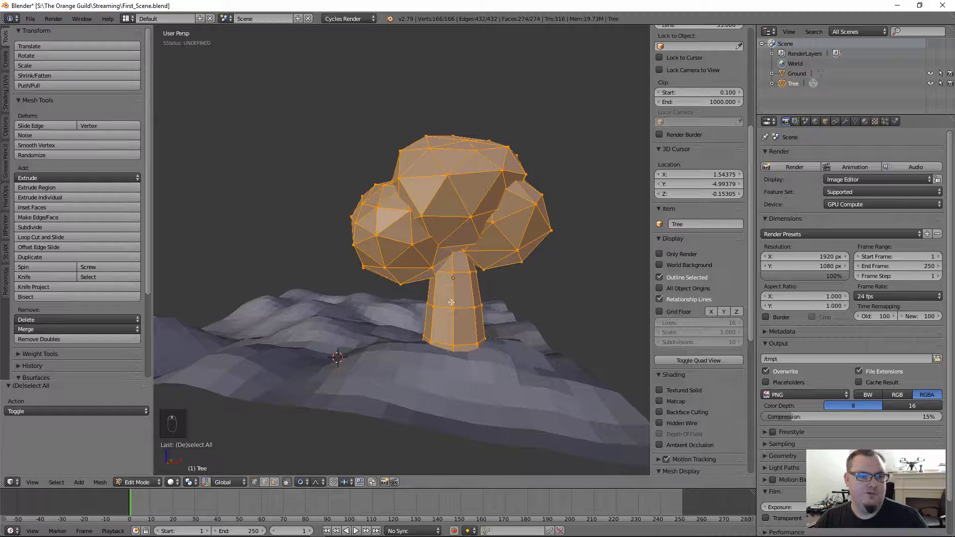
key(g)
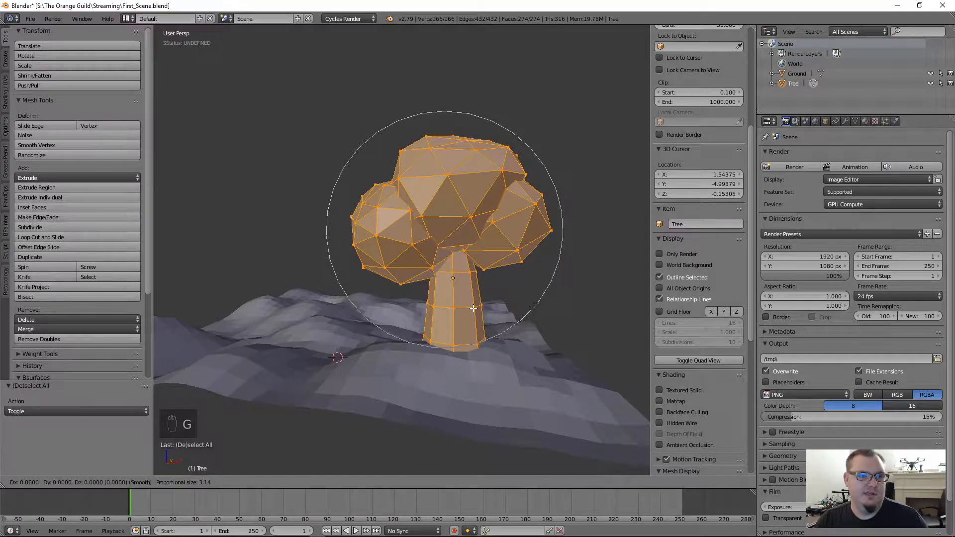
key(Escape)
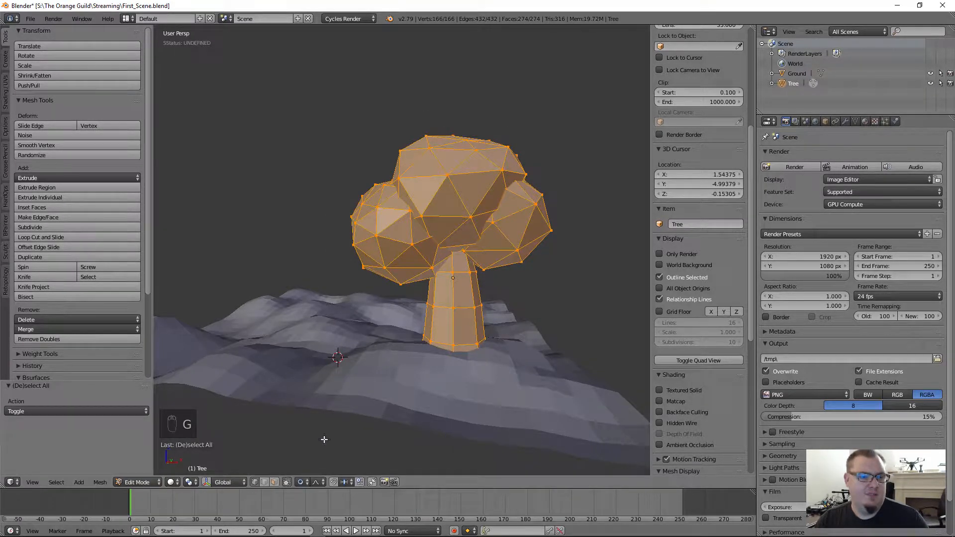
Disable proportional editing and raise the whole tree mesh about 2.4 units along Z so the trunk base meets the origin, returning to Object Mode.
click(303, 482)
click(302, 475)
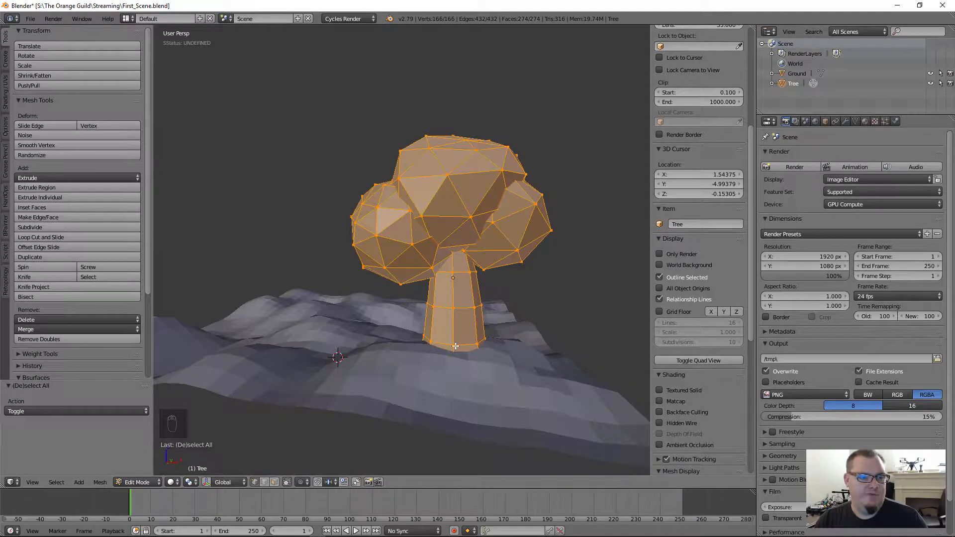
key(g)
key(z)
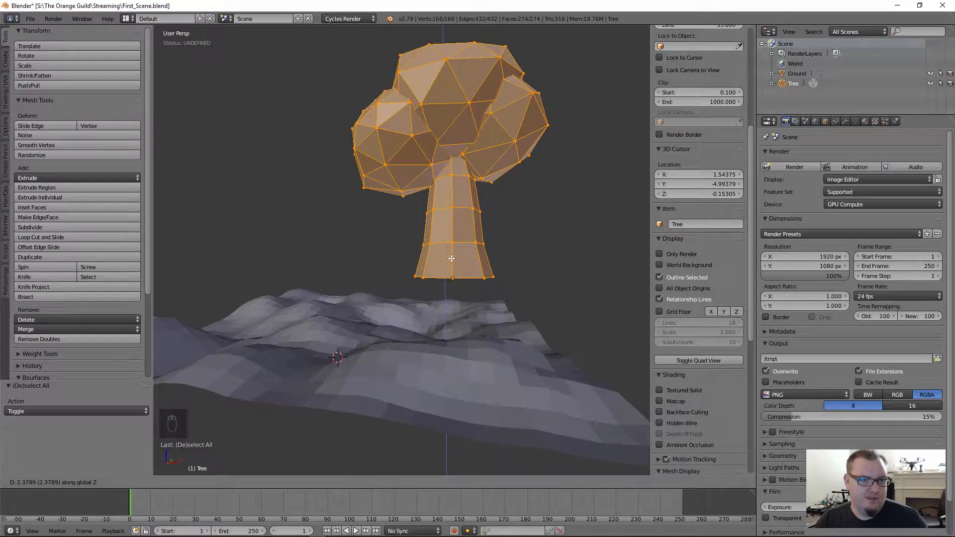
click(452, 258)
middle_drag(452, 327, 427, 326)
middle_drag(371, 276, 393, 275)
key(Tab)
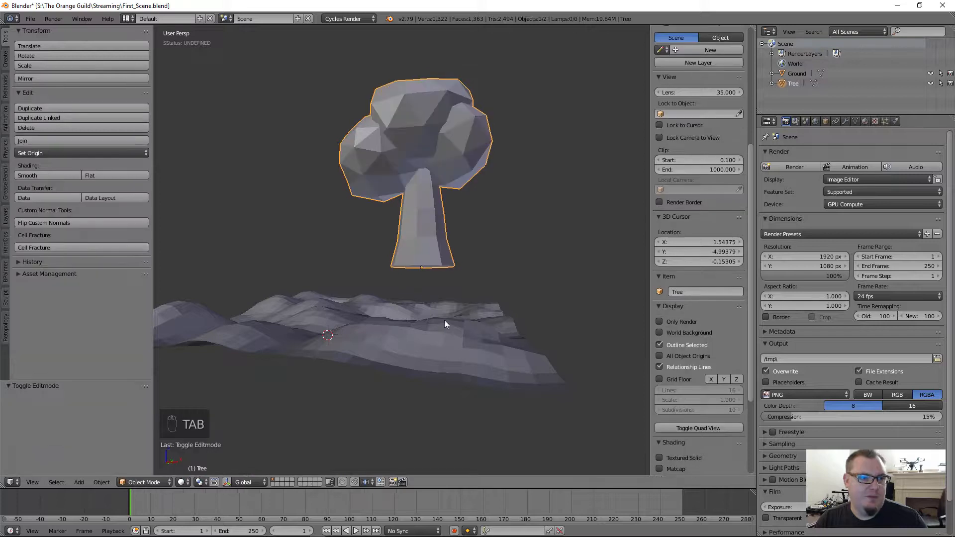
Scale the tree down to about 0.48 and lower it about 1.72 units along Z onto the ground.
key(s)
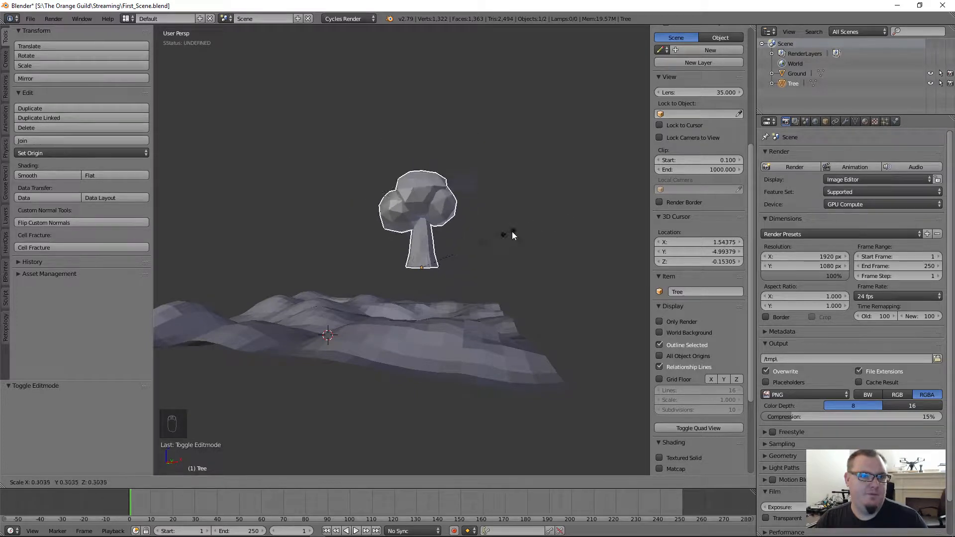
click(501, 234)
middle_drag(425, 269, 473, 261)
key(g)
key(z)
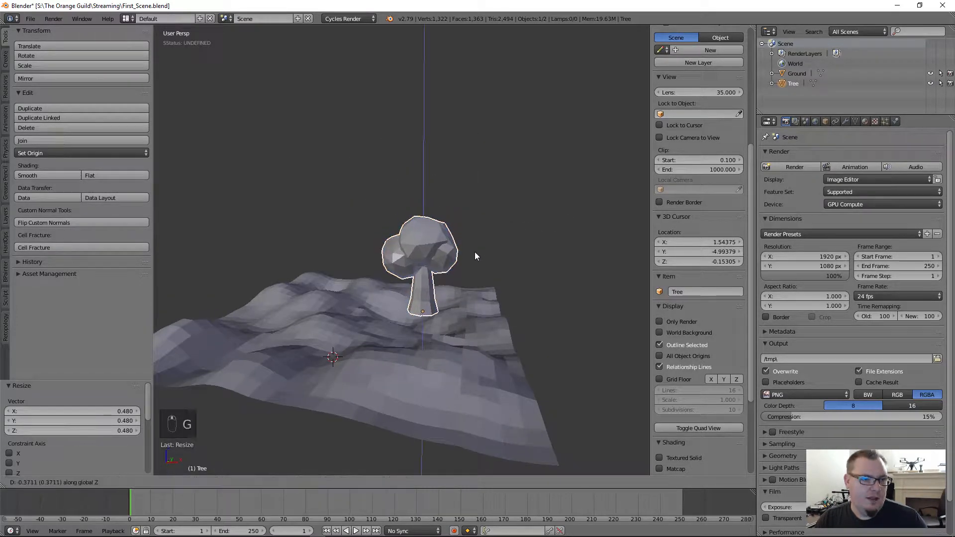
click(482, 283)
Enlarge the tree slightly by a scale factor of about 1.075.
scroll(475, 285, up, 4)
mouse_move(444, 351)
middle_down()
mouse_move(446, 339)
mouse_move(426, 333)
mouse_move(446, 360)
middle_up()
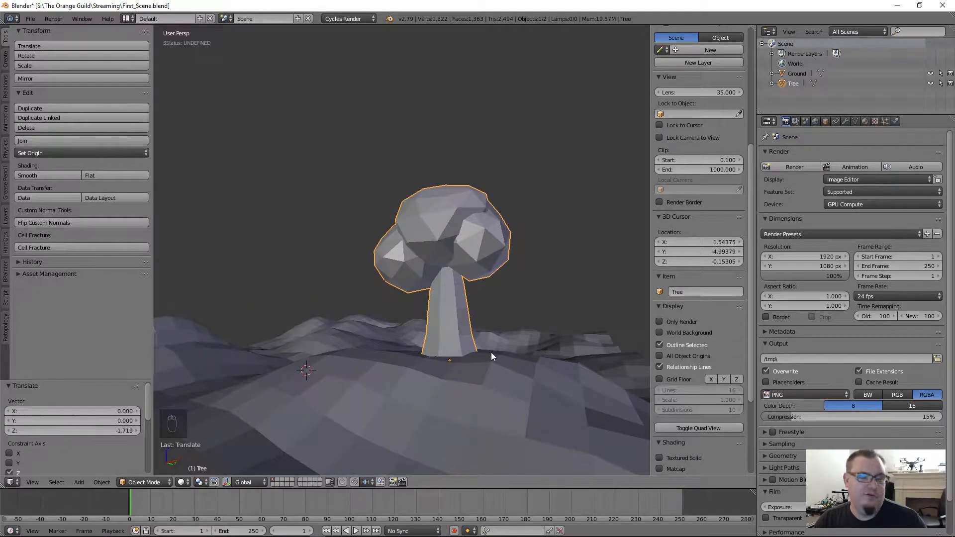
key(s)
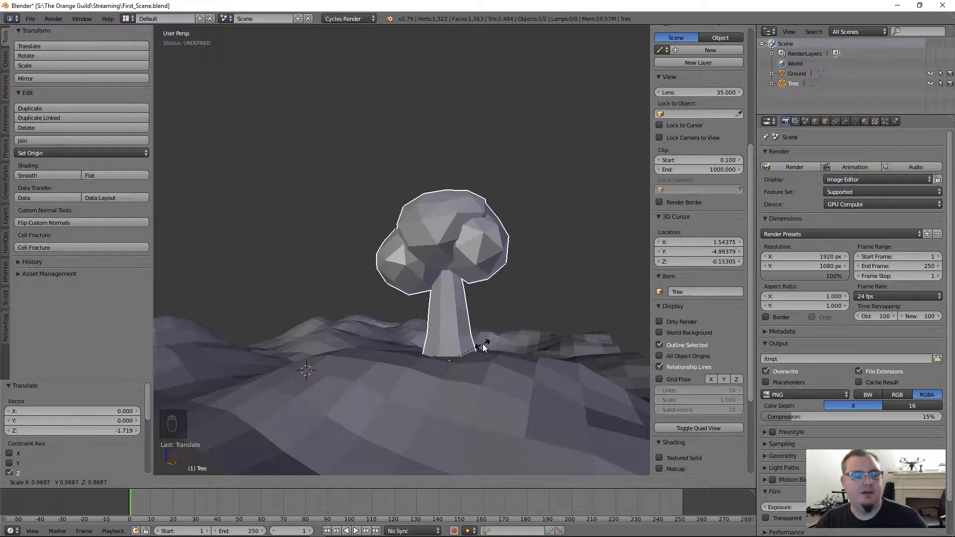
click(486, 342)
Duplicate the tree and place the copy beside the ground, offset about 4.9 in X, 1.9 in Y and 0.6 in Z.
middle_drag(486, 341, 451, 365)
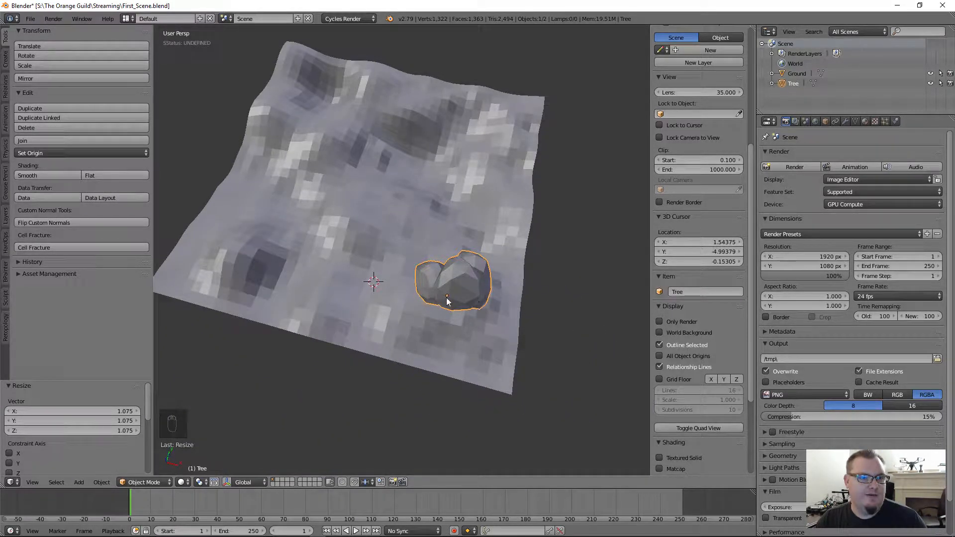
middle_drag(318, 237, 324, 261)
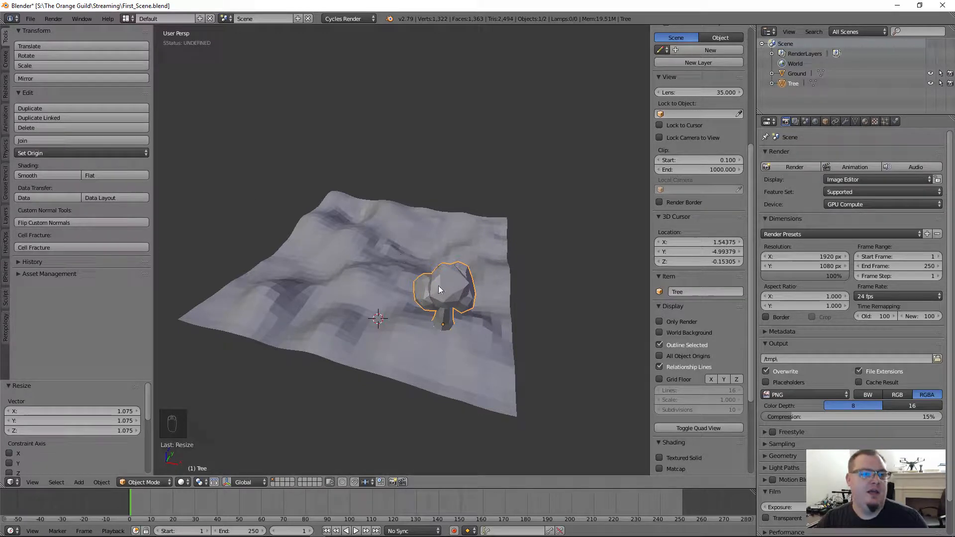
key(shift+d)
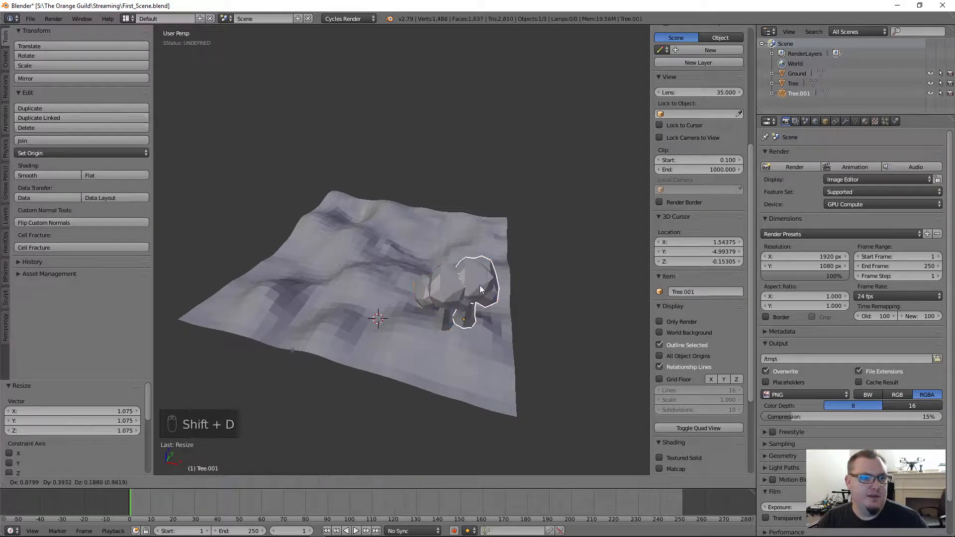
click(515, 323)
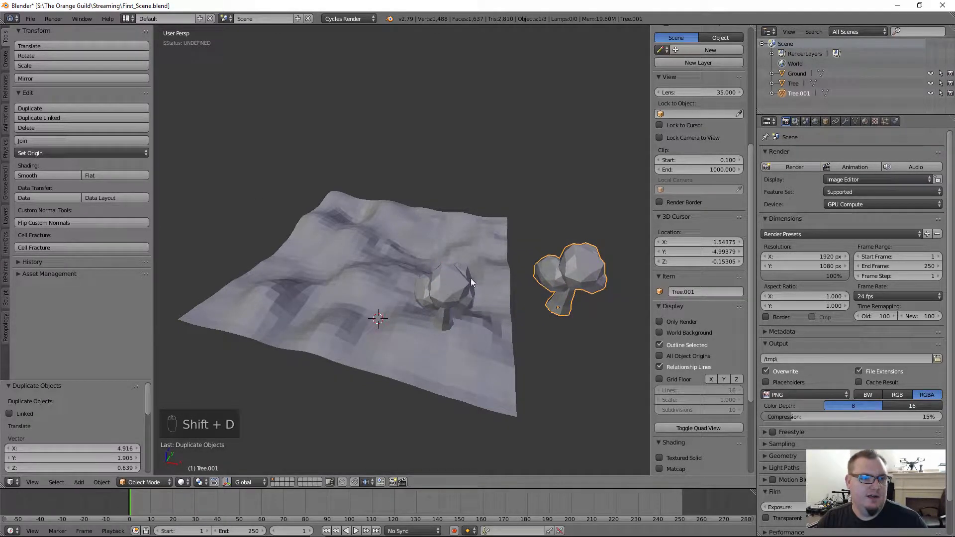
Move a single vertex on the duplicate tree's main foliage clump in Edit Mode and clear the selection.
middle_drag(471, 279, 494, 314)
key(Tab)
right_click(545, 265)
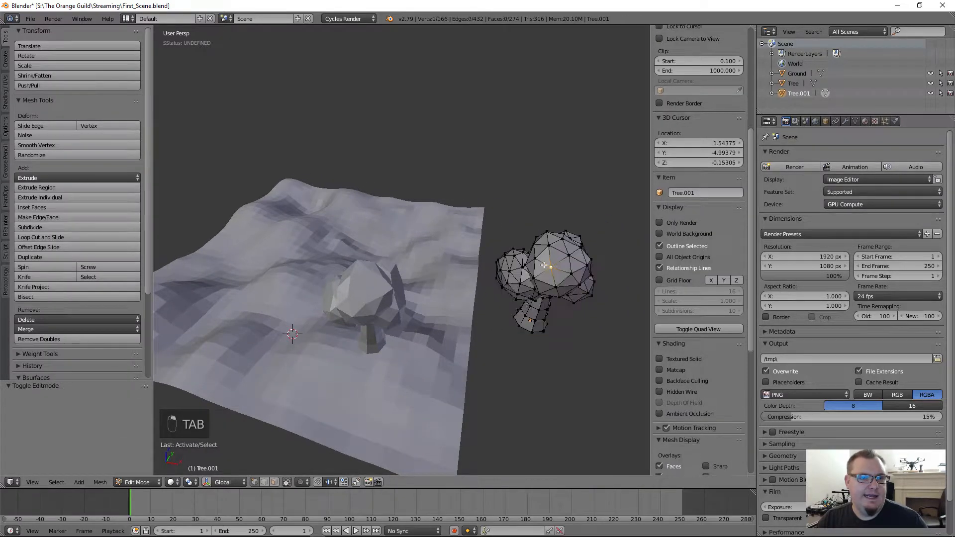
key(g)
click(545, 251)
key(a)
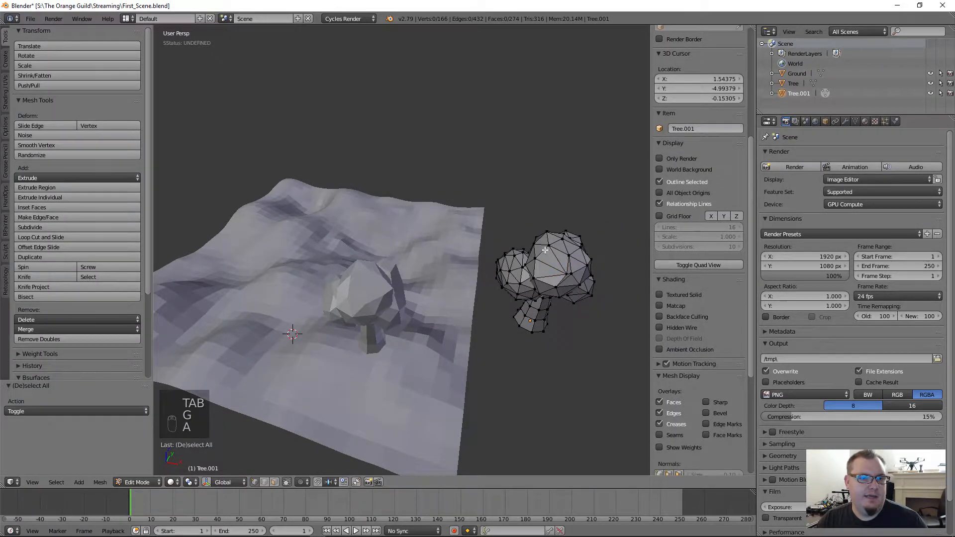
Box-select vertices on the duplicate's main foliage clump, move them to distort its shape, and return to Object Mode.
key(b)
drag(554, 244, 568, 279)
key(g)
right_click(560, 264)
key(b)
drag(534, 211, 588, 283)
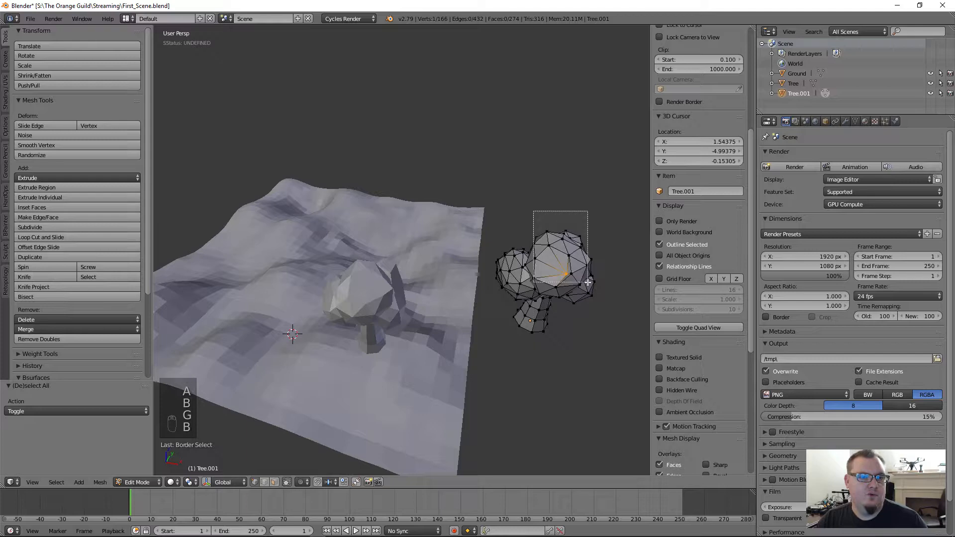
key(g)
click(550, 282)
key(a)
key(Tab)
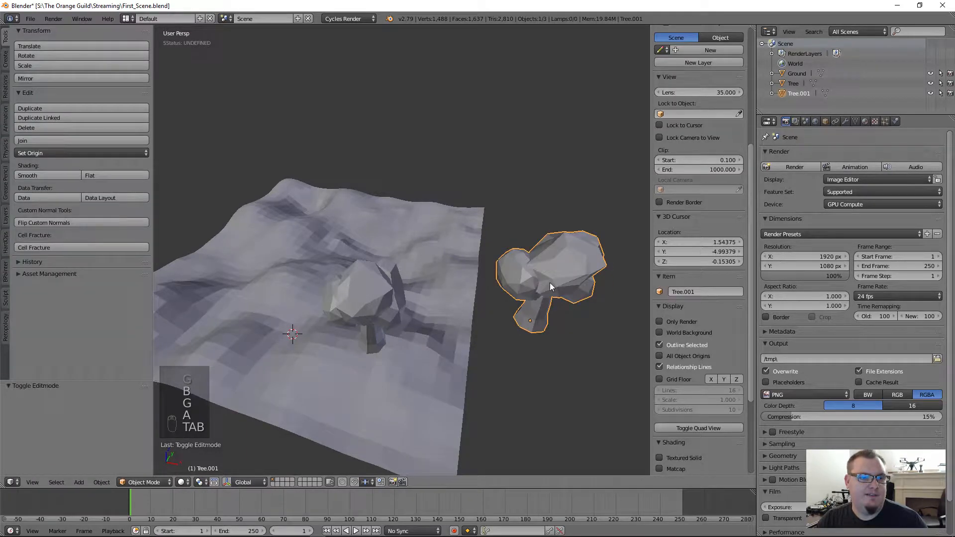
Compare which mesh data-block the original tree and its duplicate each use.
right_click(364, 292)
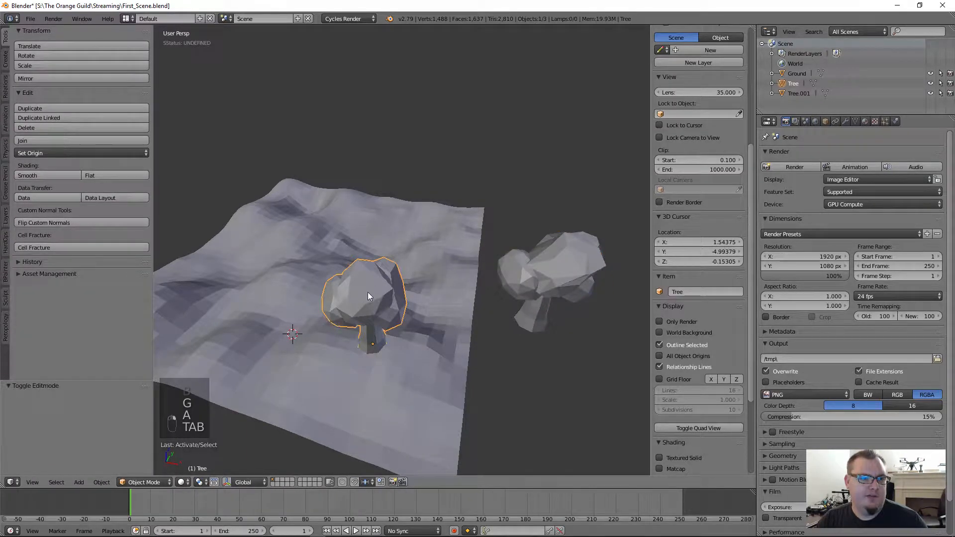
right_click(518, 275)
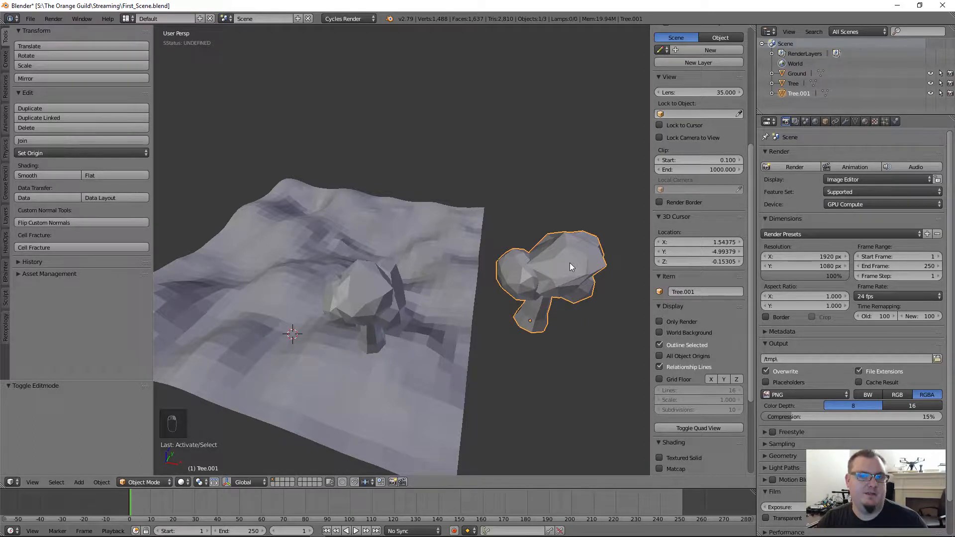
click(855, 122)
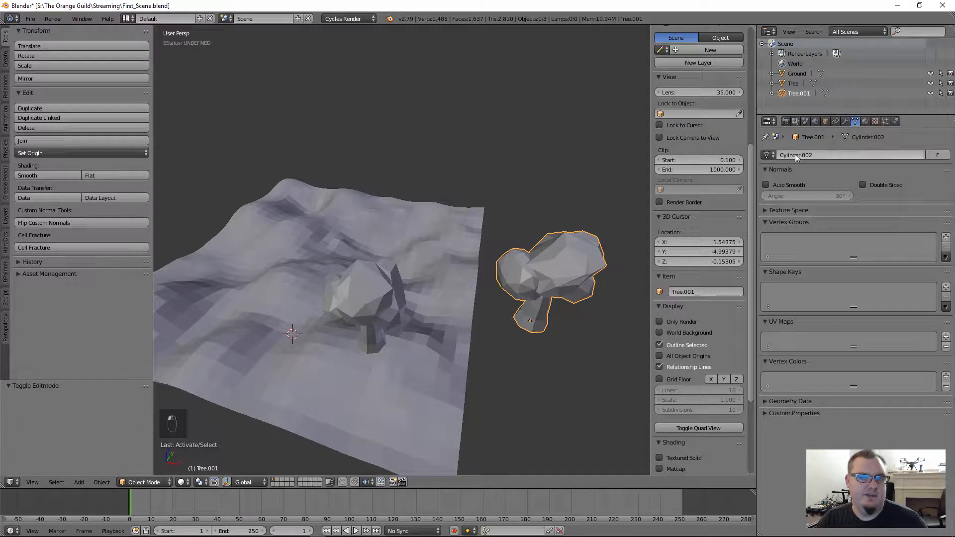
right_click(383, 271)
Delete the distorted duplicate tree beside the ground.
right_click(556, 268)
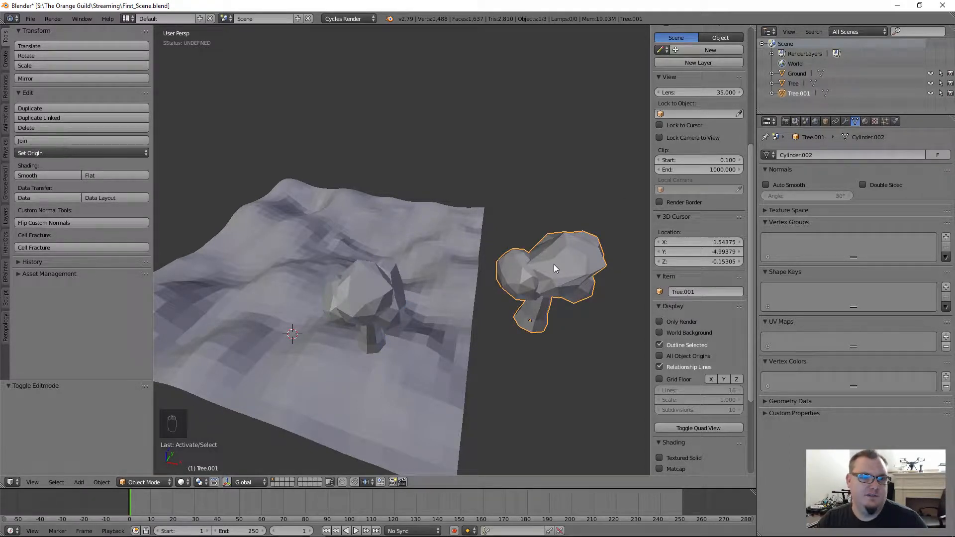
key(x)
click(553, 266)
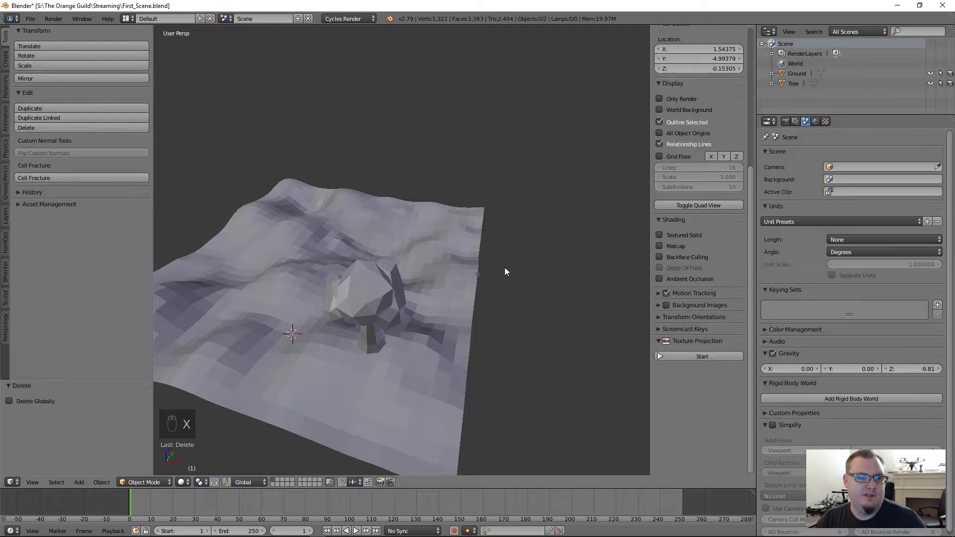
Create a linked duplicate of the original tree beside the ground, offset about 4.5 in X, 1.6 in Y and 0.4 in Z.
right_click(374, 324)
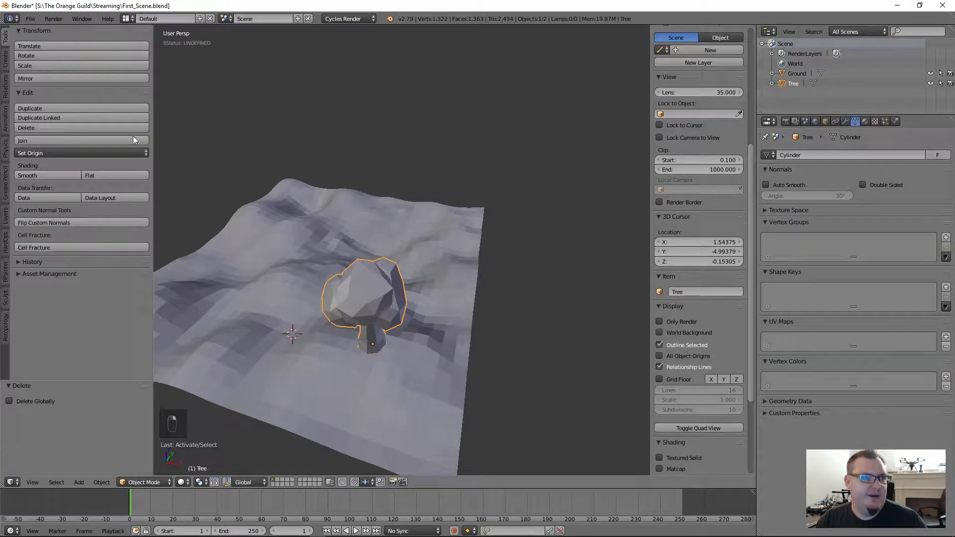
click(38, 115)
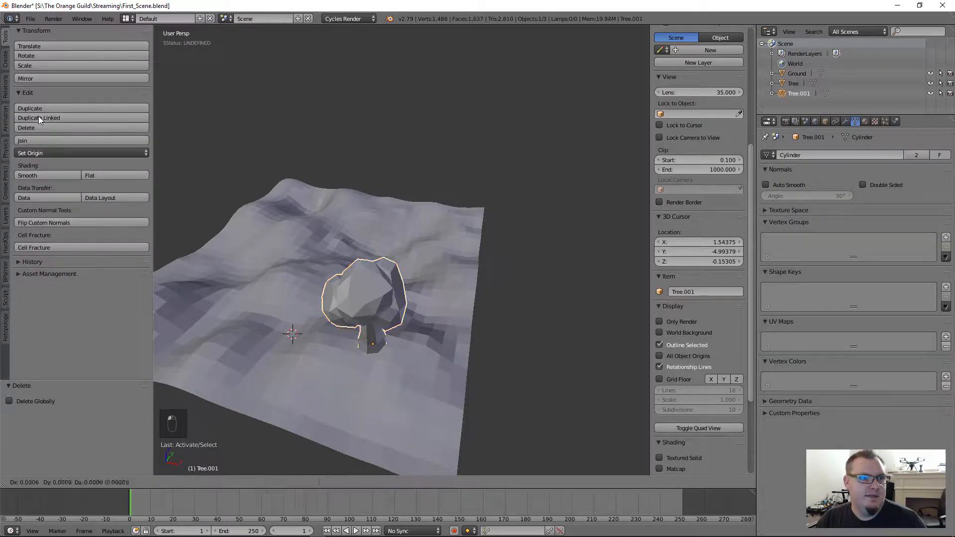
click(180, 104)
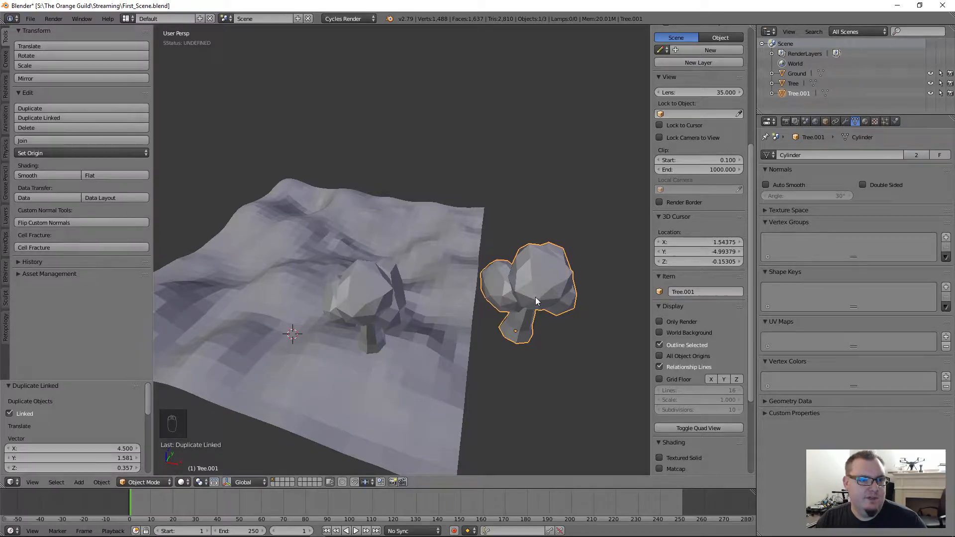
Try moving one foliage vertex of the linked copy in Edit Mode to test the shared mesh, and return to Object Mode.
key(Tab)
key(a)
key(a)
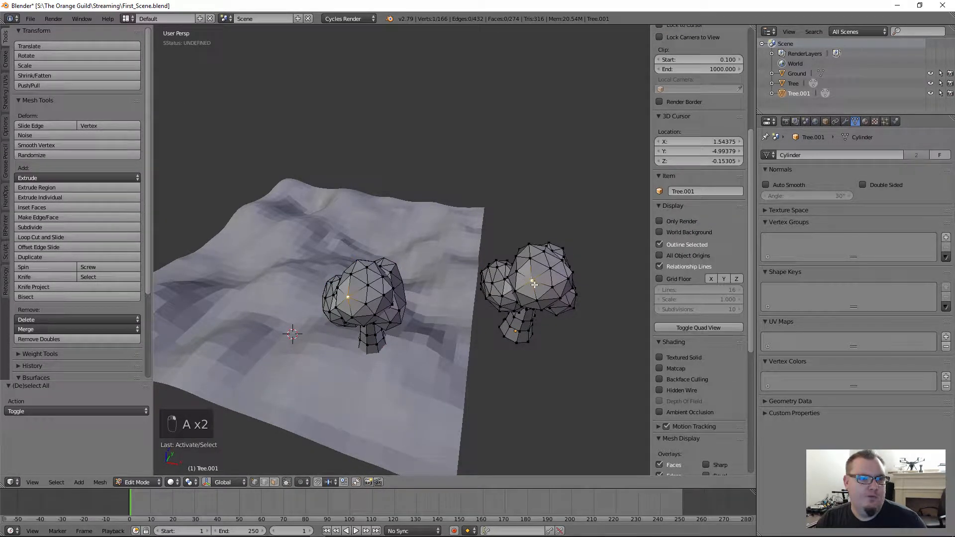
key(g)
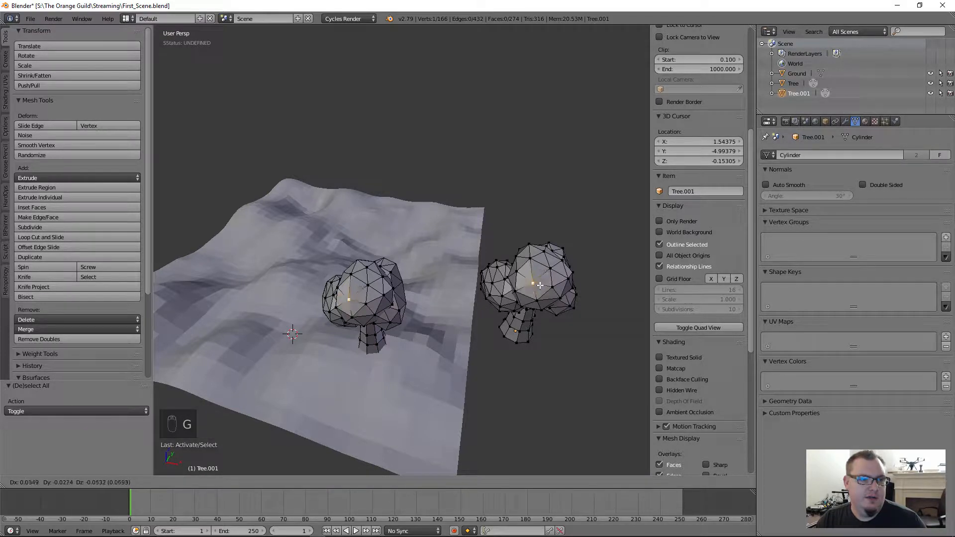
click(538, 282)
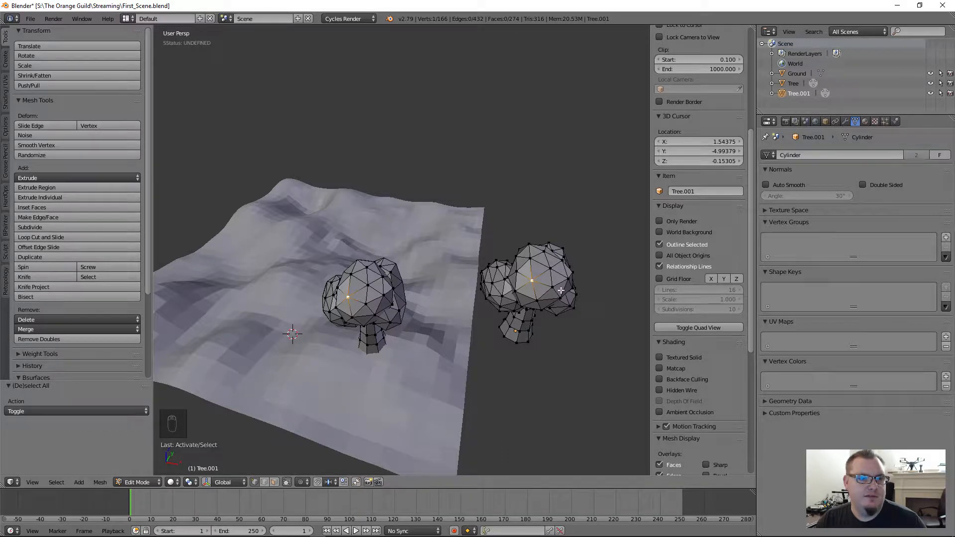
key(Tab)
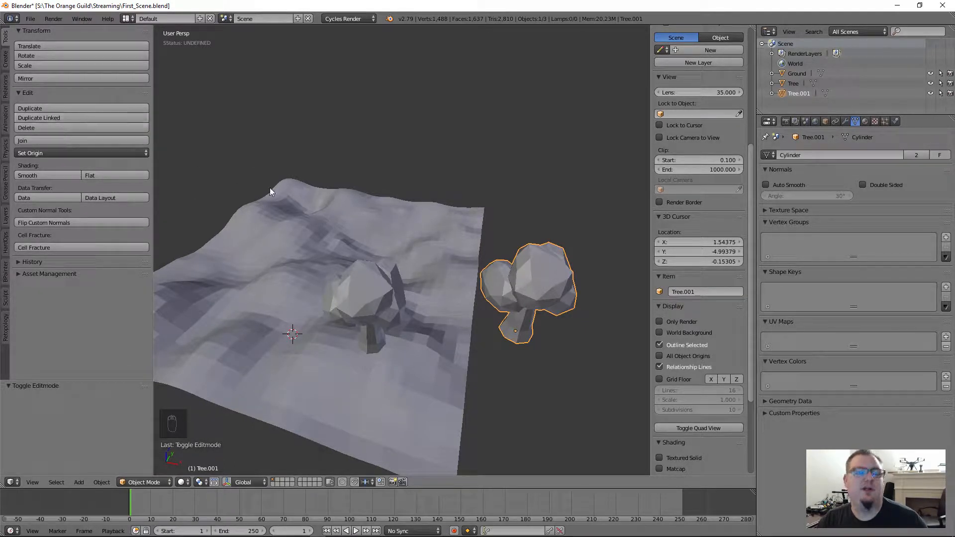
Delete the linked tree copy and make a regular duplicate of the original, offset about 4.4 in X and 1.3 in Y.
key(x)
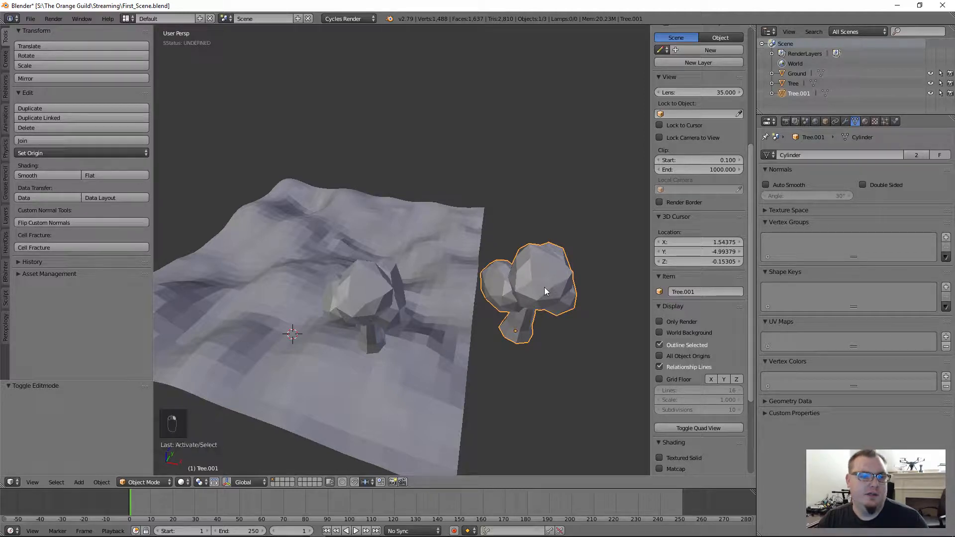
click(544, 288)
right_click(372, 321)
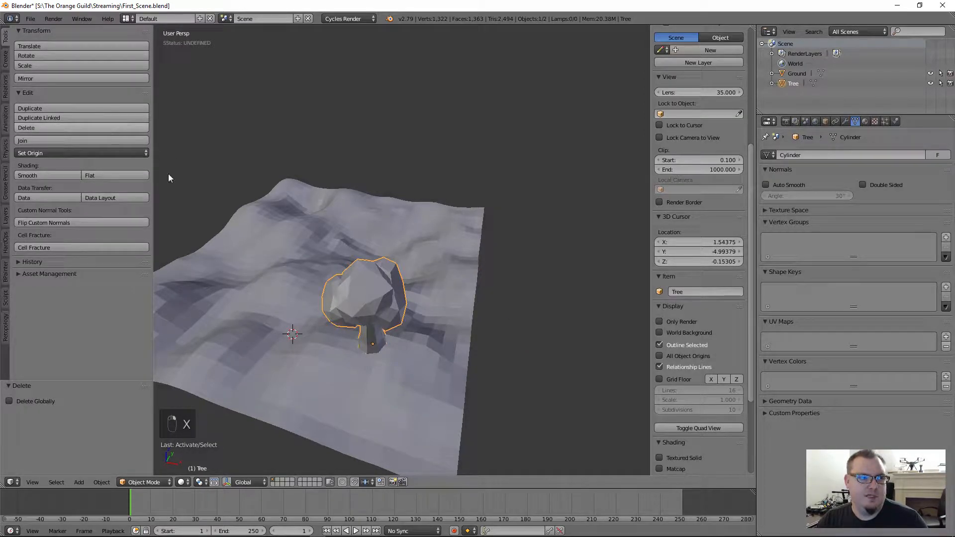
key(shift+d)
click(469, 306)
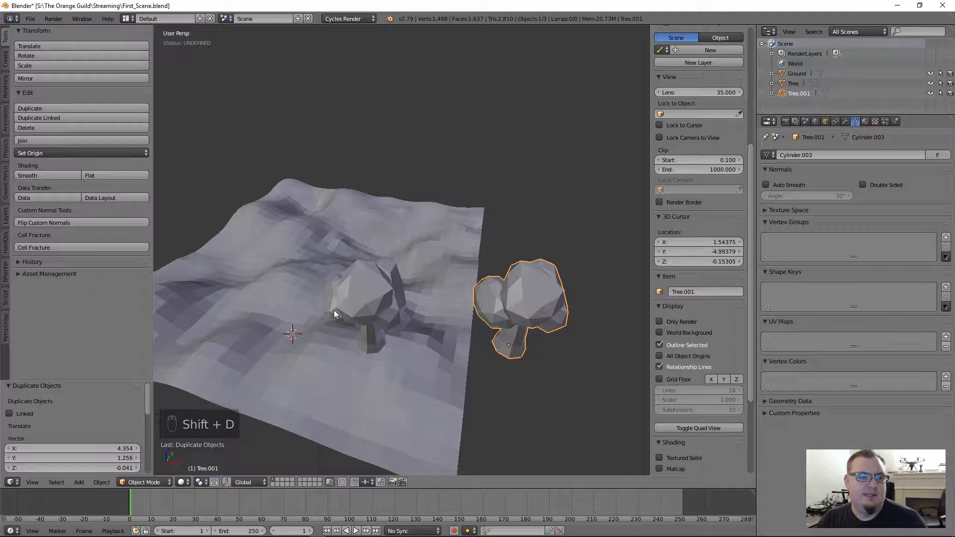
Delete the regular duplicate and make a linked duplicate of the original tree, offset about 4.6 in X and 1.4 in Y.
key(x)
click(450, 297)
right_click(359, 302)
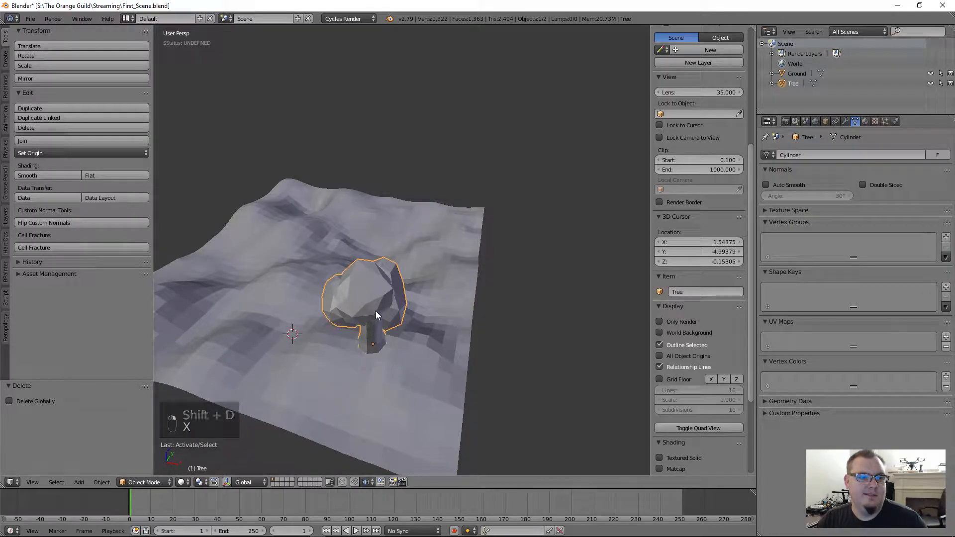
key(alt+d)
click(521, 310)
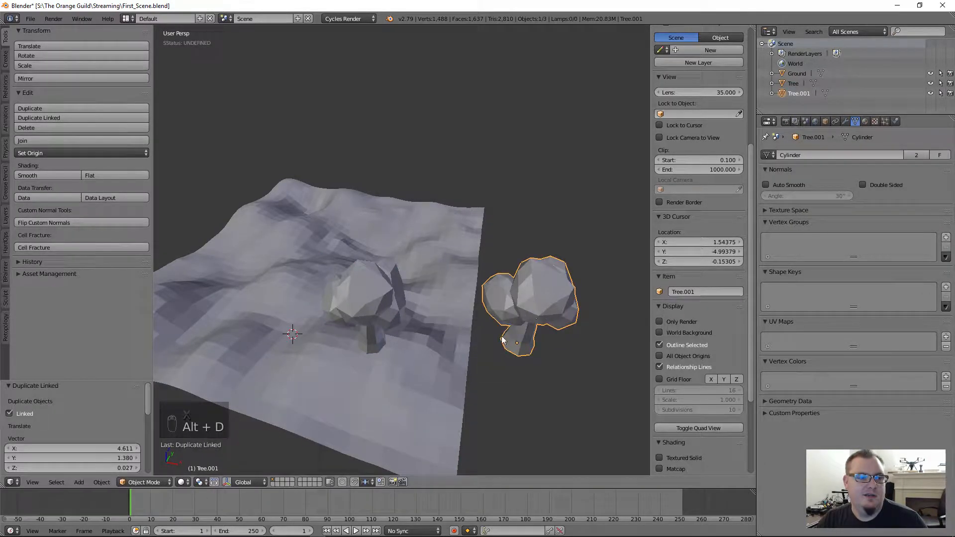
Select a foliage vertex in the linked copy's shared mesh in Edit Mode, and delete the linked tree copy from Object Mode.
key(Tab)
key(g)
right_click(552, 293)
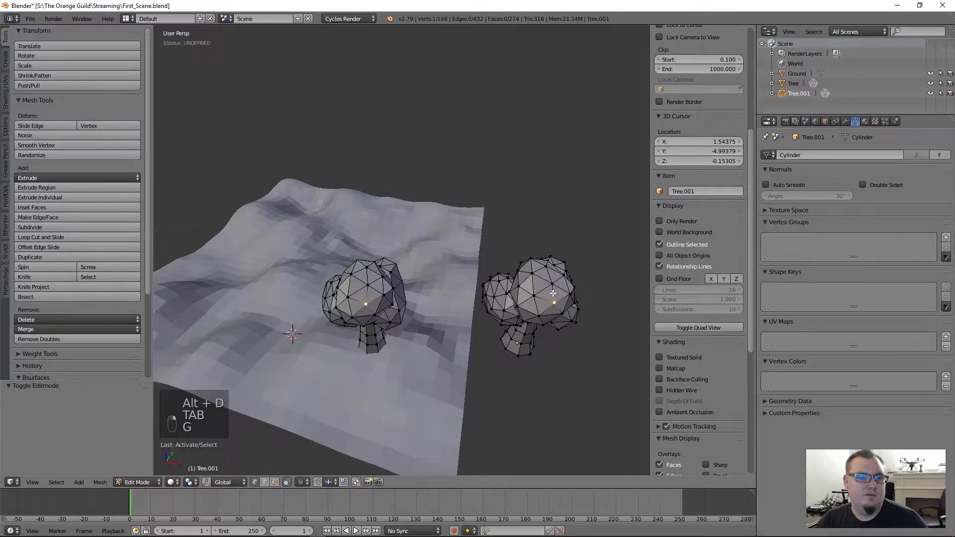
key(Tab)
key(x)
click(551, 295)
Select the original tree and view its position on the whole terrain from the top and from an angle.
right_click(360, 294)
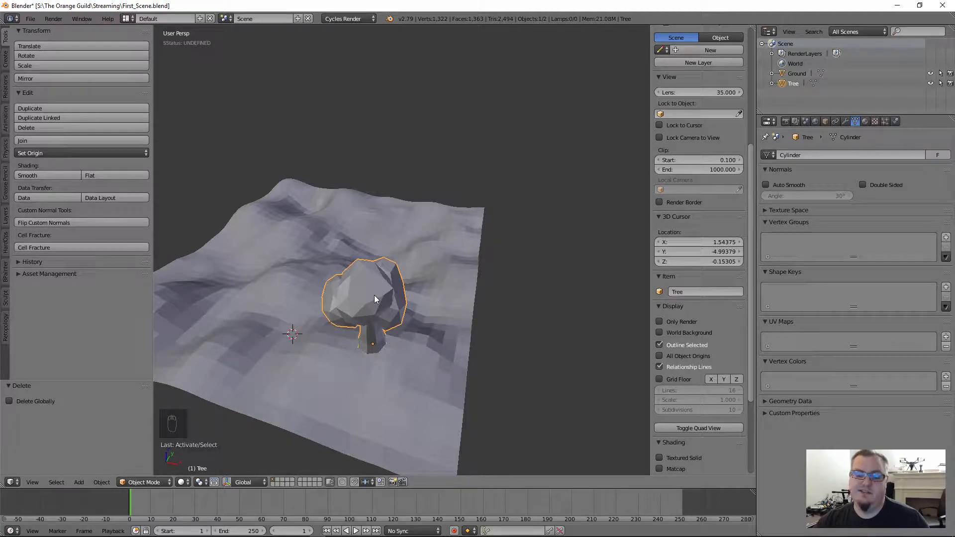
key(KP_7)
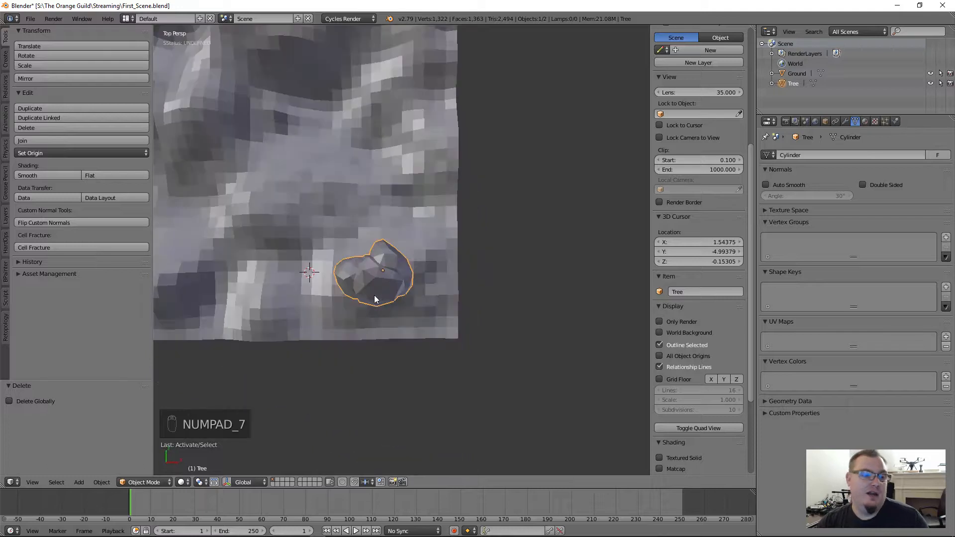
scroll(365, 258, down, 3)
shift+middle_drag(341, 199, 420, 258)
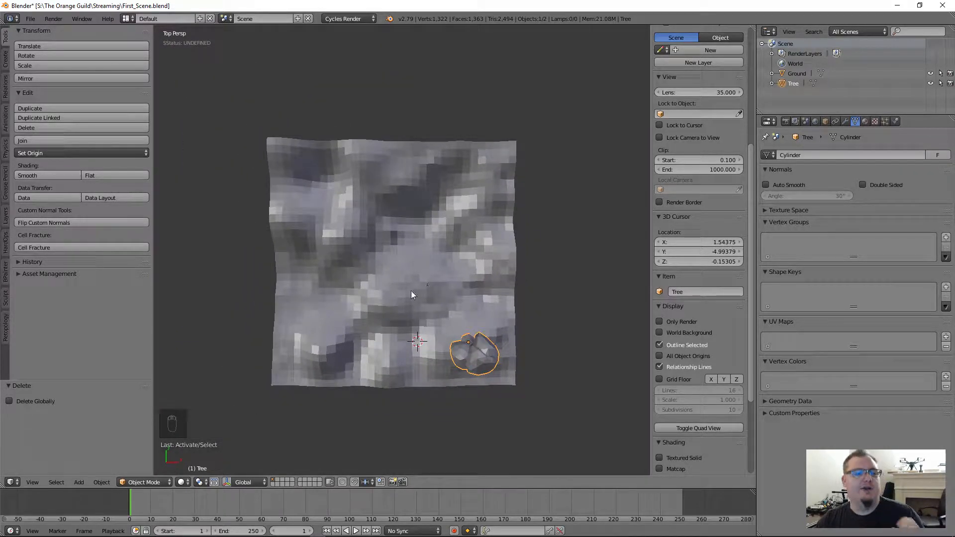
middle_drag(407, 332, 394, 252)
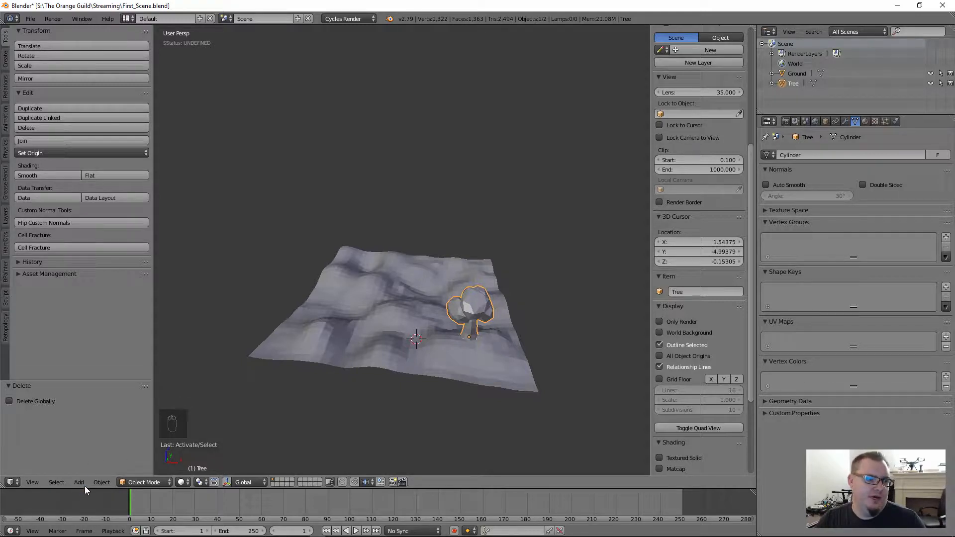
Review the available preset viewpoints and examine the tree and terrain from the front, right and top.
click(58, 483)
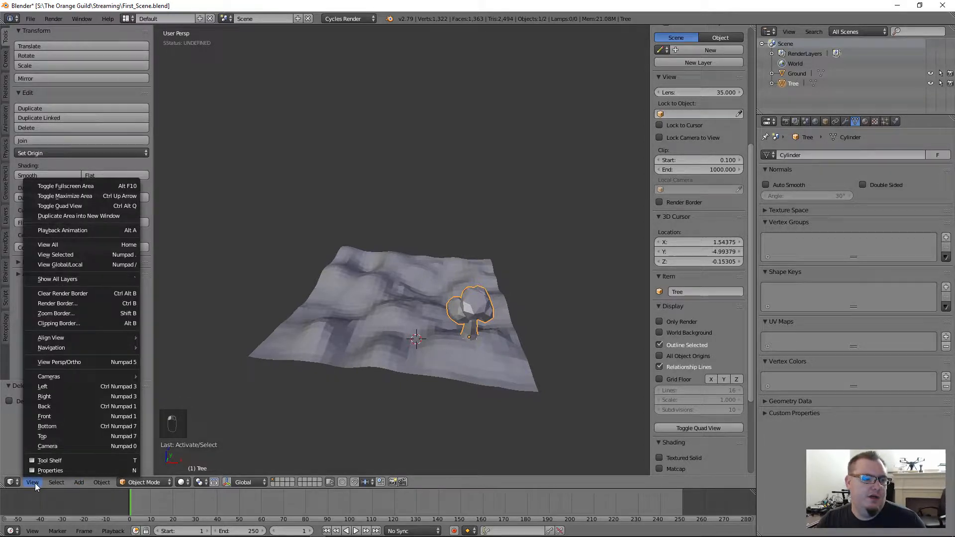
mouse_move(31, 482)
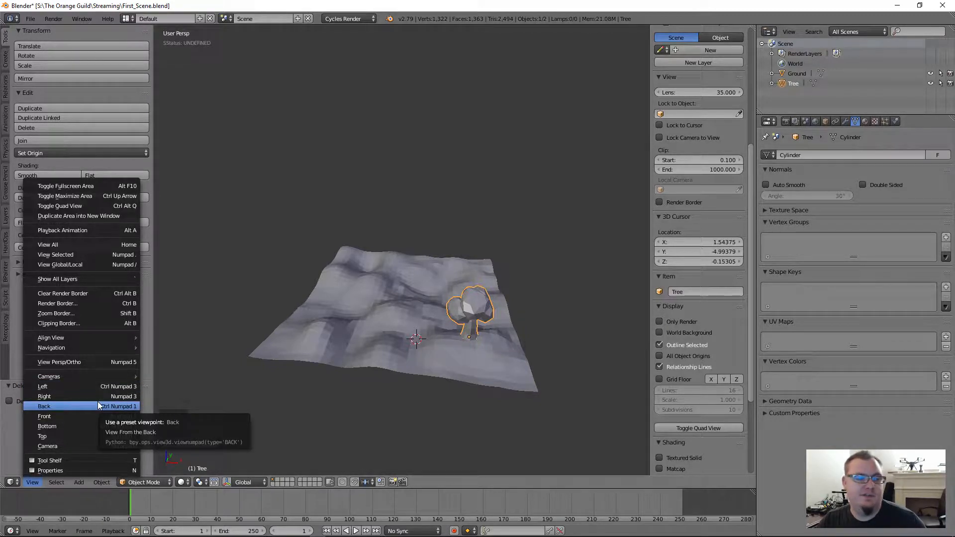
middle_drag(455, 319, 376, 322)
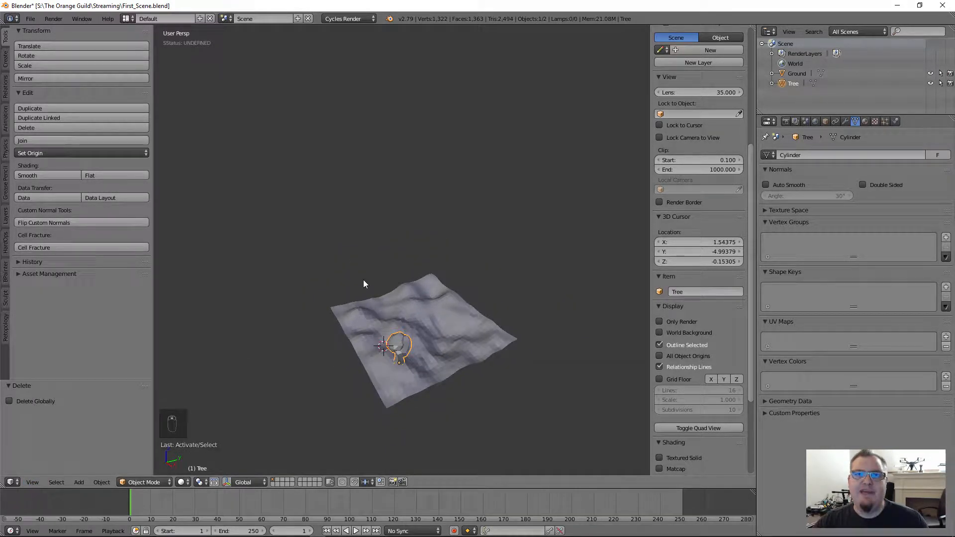
key(KP_1)
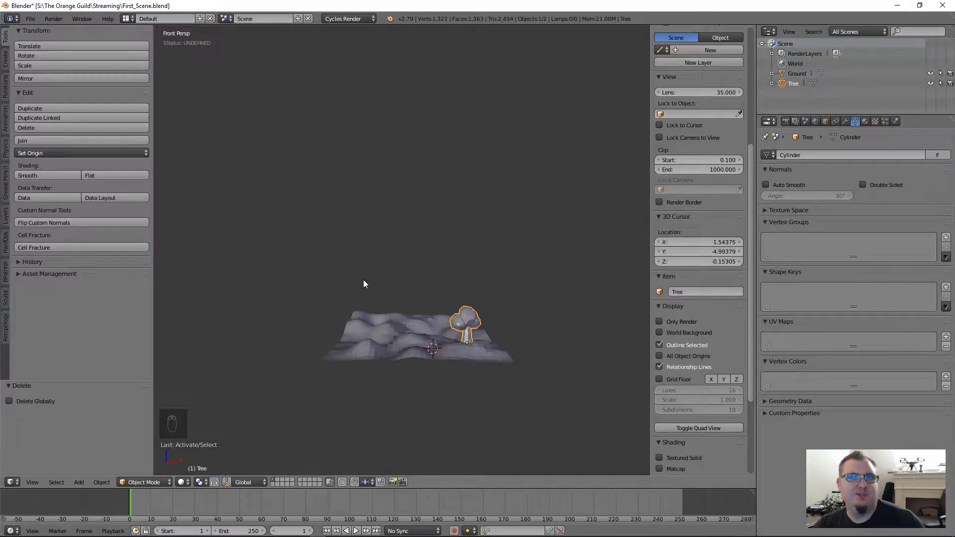
key(KP_3)
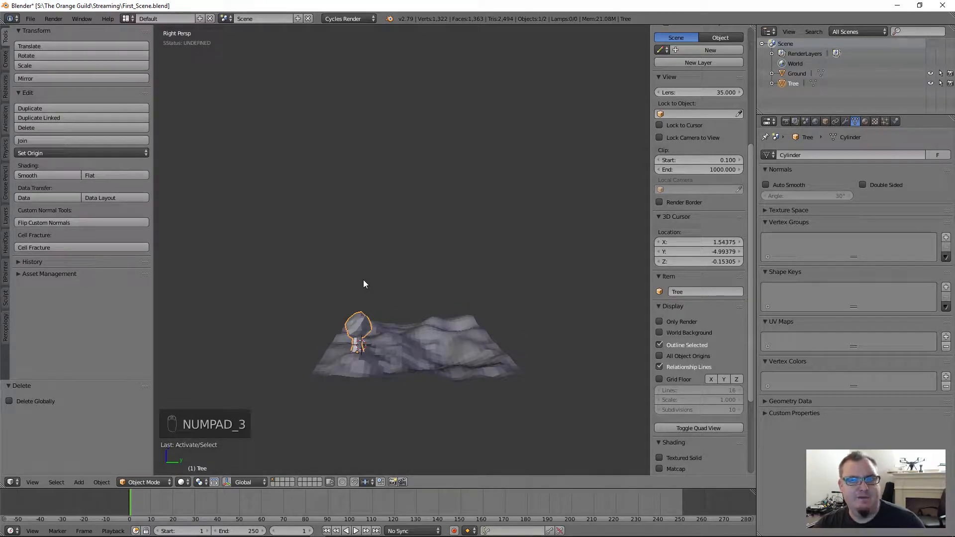
key(KP_7)
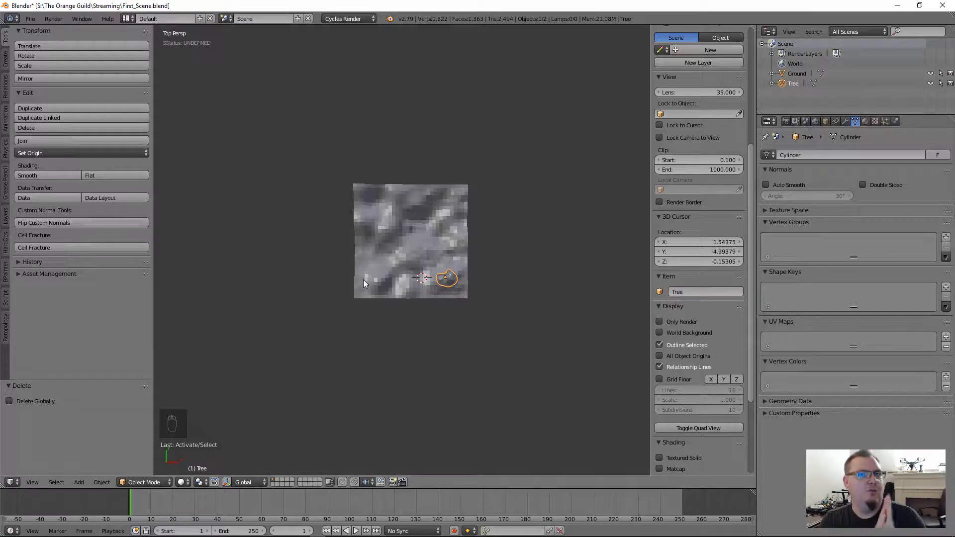
key(KP_7)
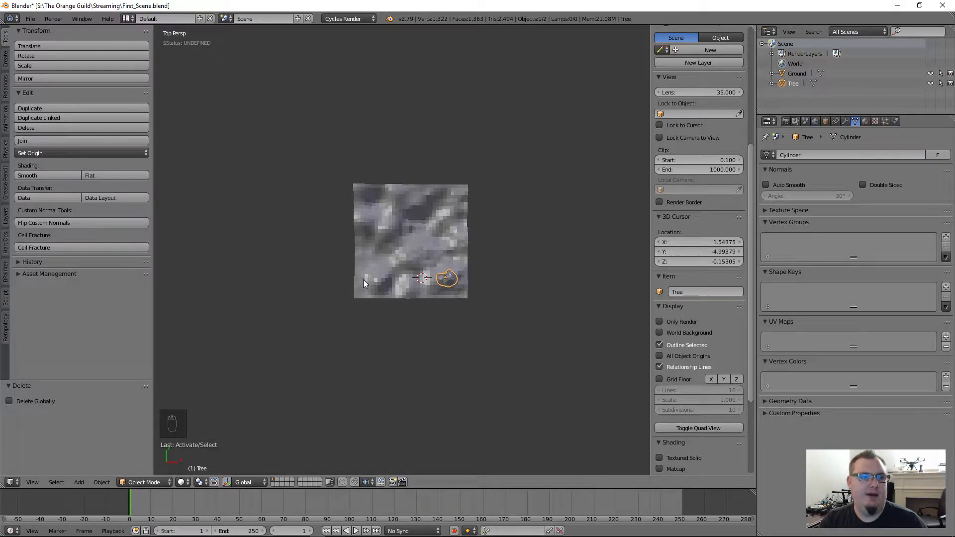
key(KP_1)
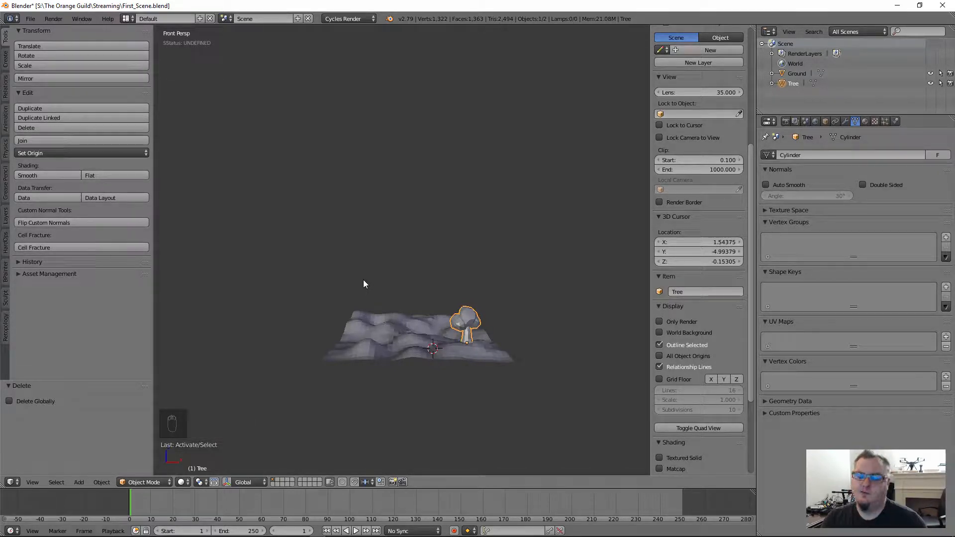
key(KP_3)
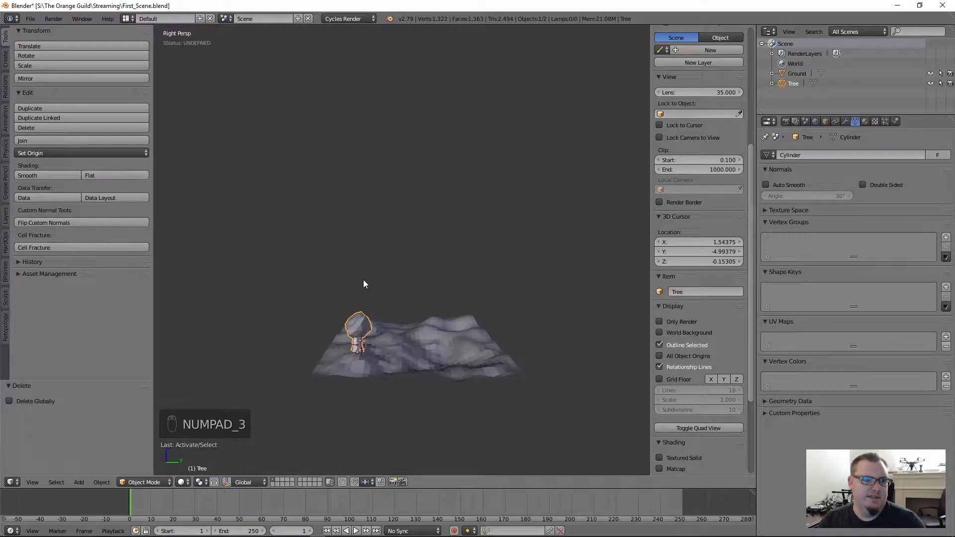
key(KP_1)
key(KP_7)
key(KP_1)
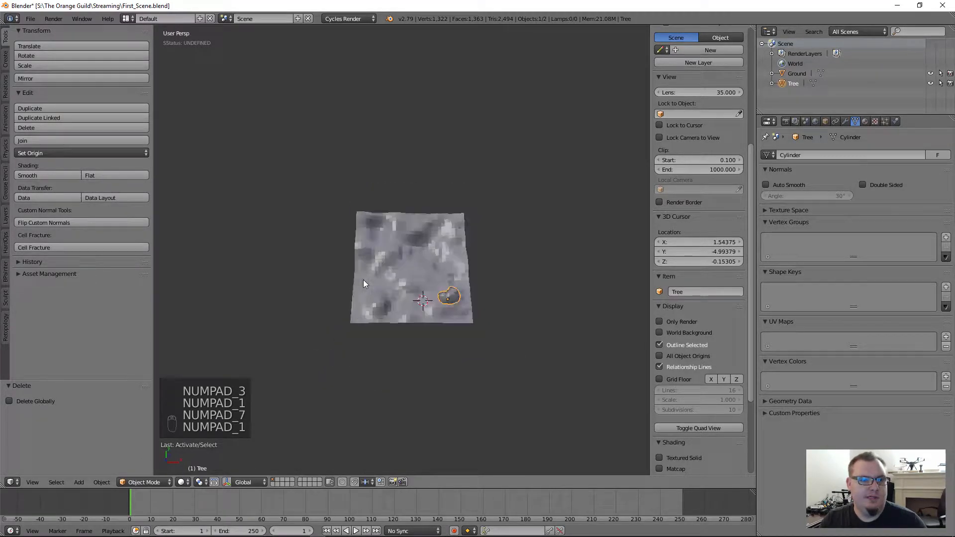
key(KP_3)
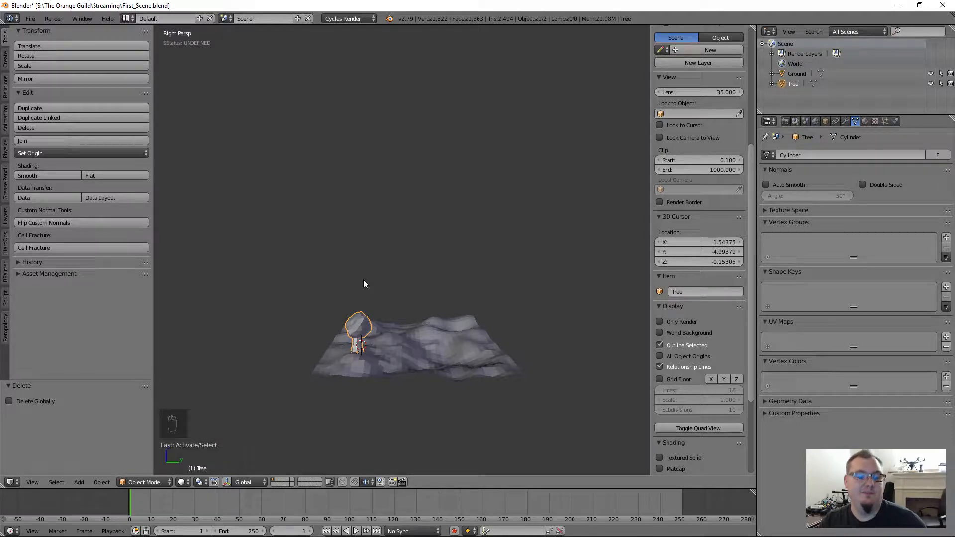
Examine the tree's placement up close from the right side, and compare it with the front and top perspective views.
scroll(358, 276, up, 6)
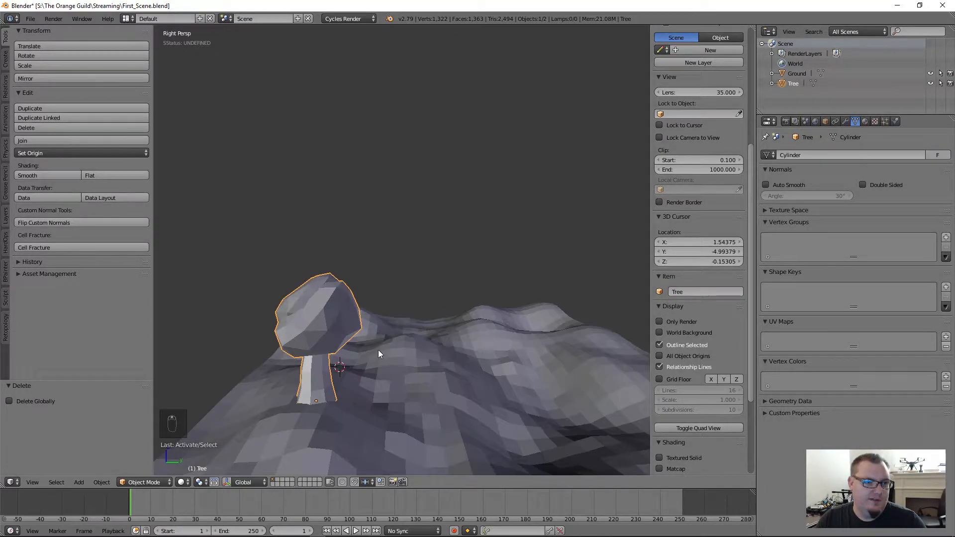
scroll(398, 281, down, 5)
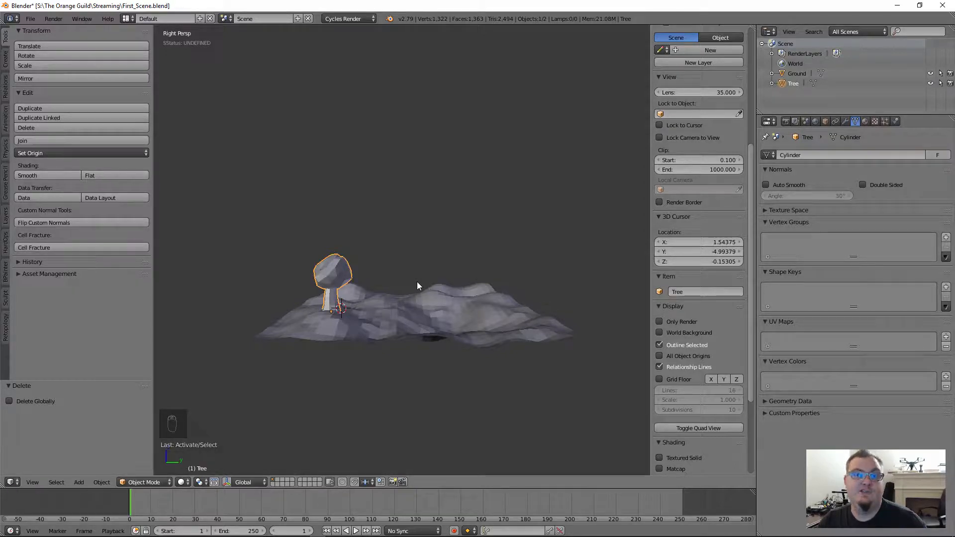
middle_drag(398, 273, 517, 318)
scroll(502, 316, up, 1)
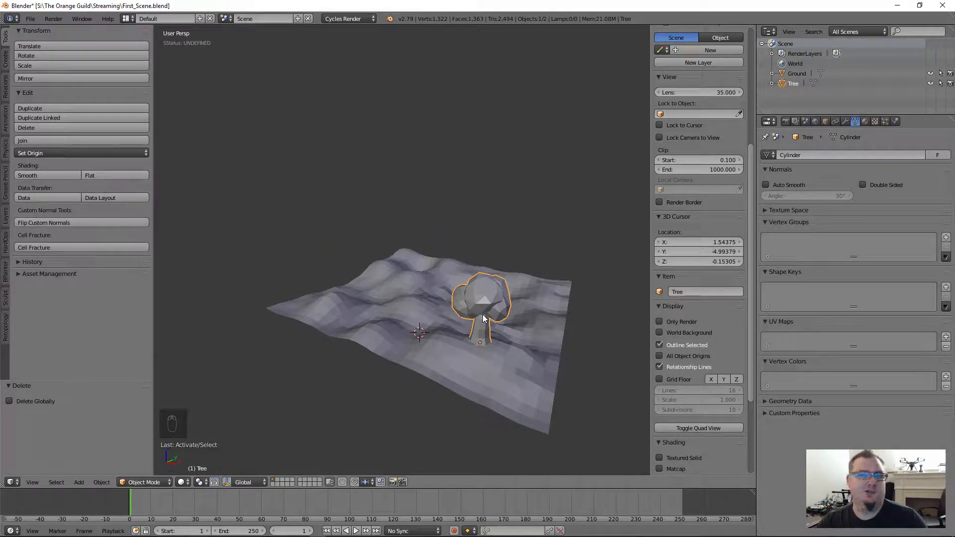
key(KP_1)
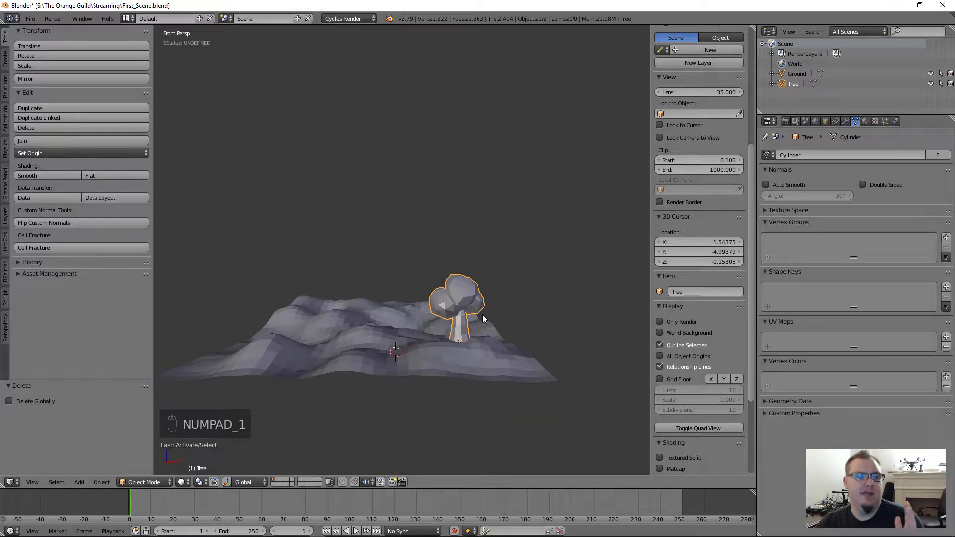
key(KP_3)
key(KP_7)
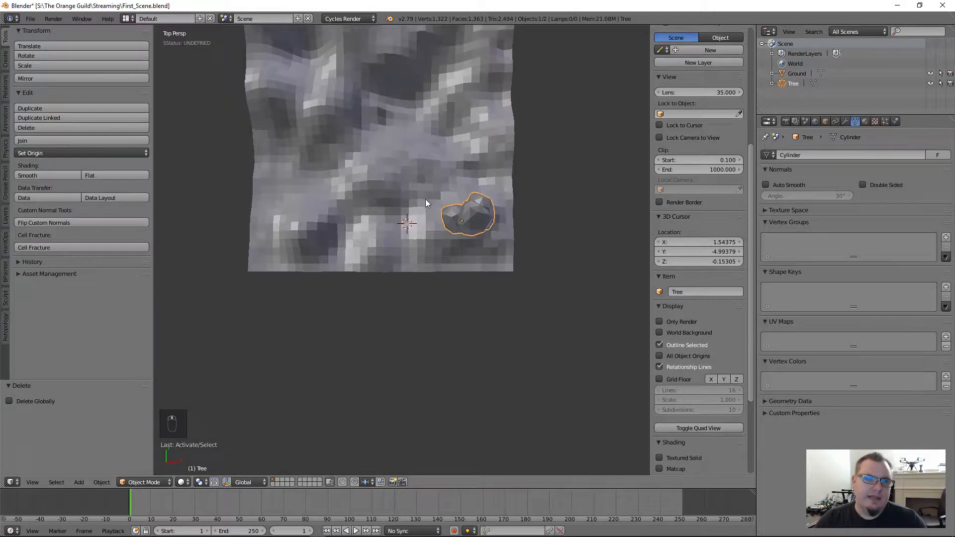
shift+middle_drag(421, 217, 440, 282)
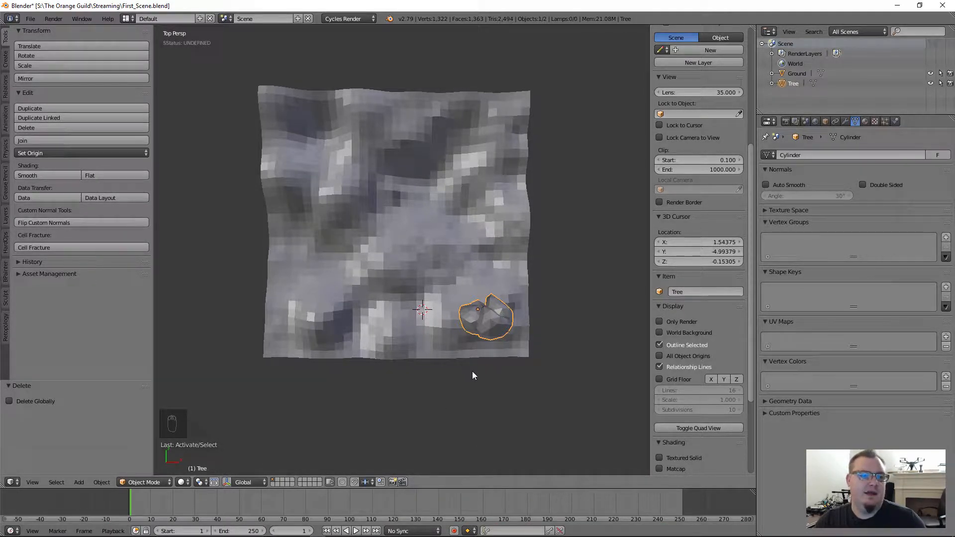
Examine the tree and the surrounding hills from several free perspective angles, including a close view of the trunk.
middle_drag(398, 293, 348, 198)
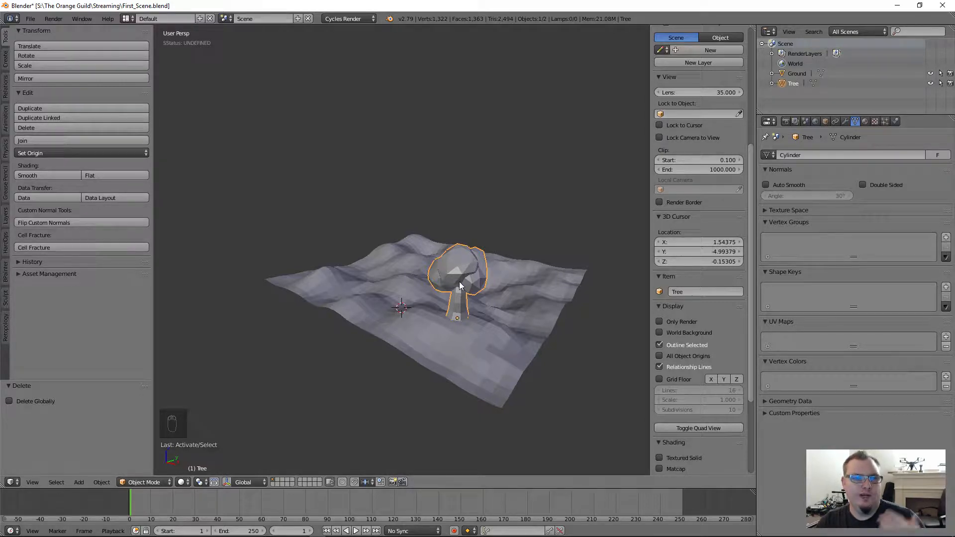
middle_drag(422, 247, 473, 300)
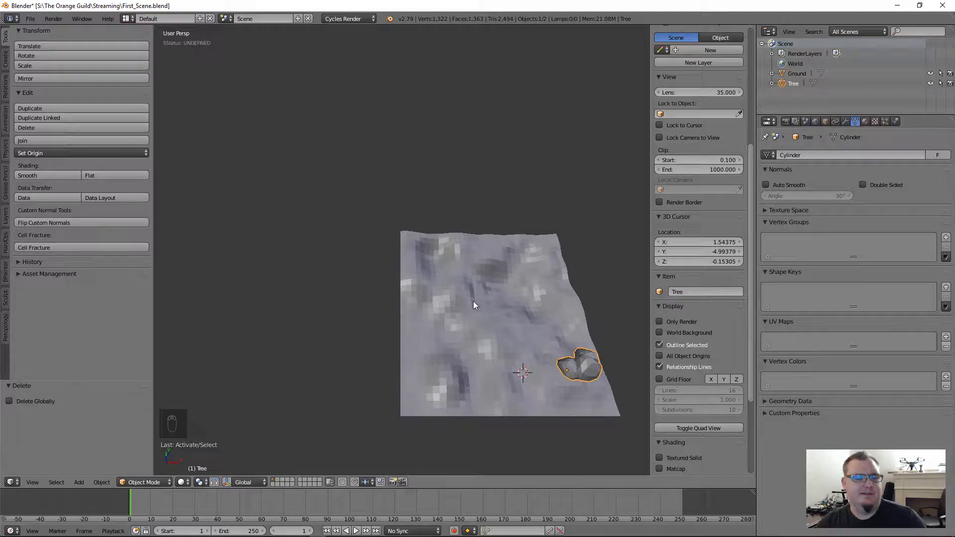
middle_drag(473, 301, 427, 289)
scroll(426, 280, up, 2)
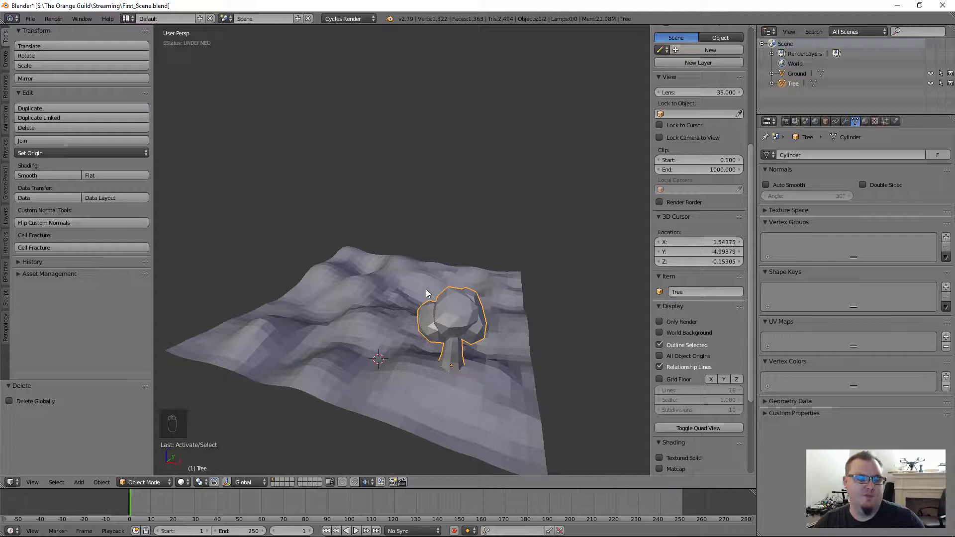
click(33, 483)
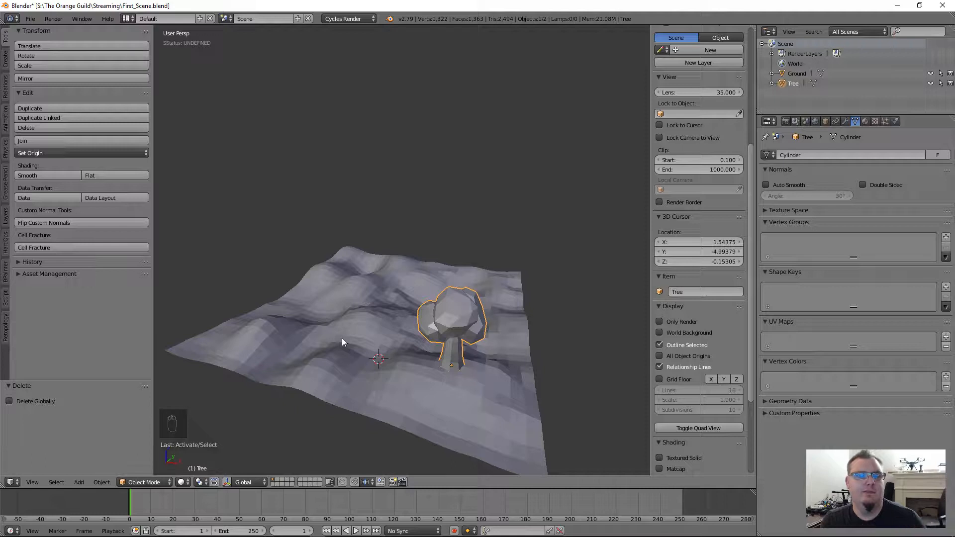
mouse_move(384, 343)
middle_down()
mouse_move(399, 354)
mouse_move(356, 337)
mouse_move(368, 343)
middle_up()
scroll(432, 342, up, 3)
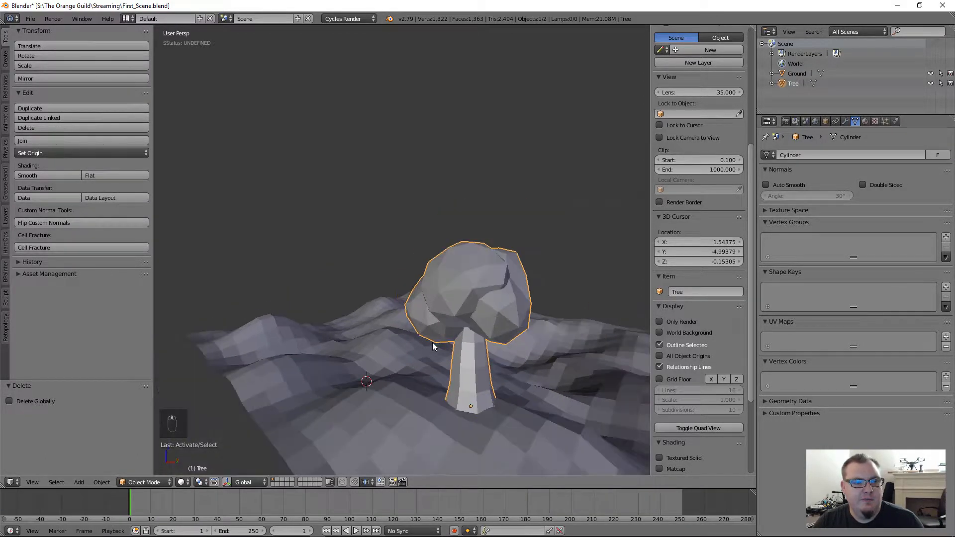
middle_drag(432, 342, 458, 343)
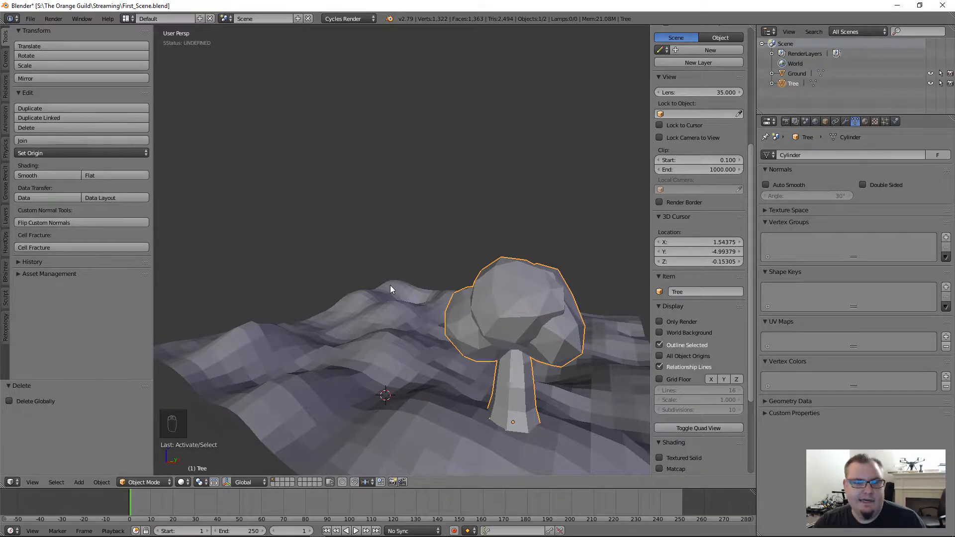
Switch the 3D view to orthographic projection and inspect the whole terrain and tree from several angles.
key(KP_5)
middle_drag(403, 286, 361, 322)
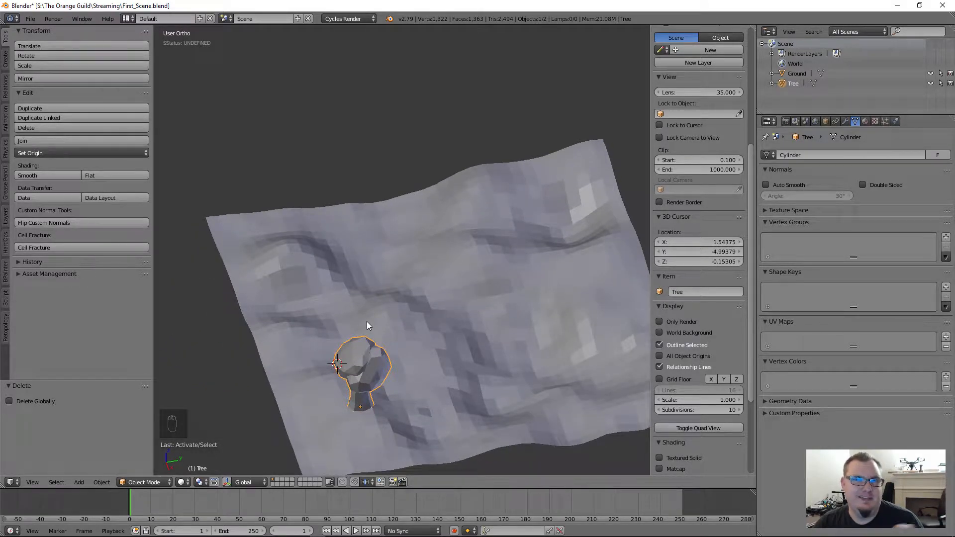
scroll(441, 333, down, 3)
middle_drag(441, 332, 468, 315)
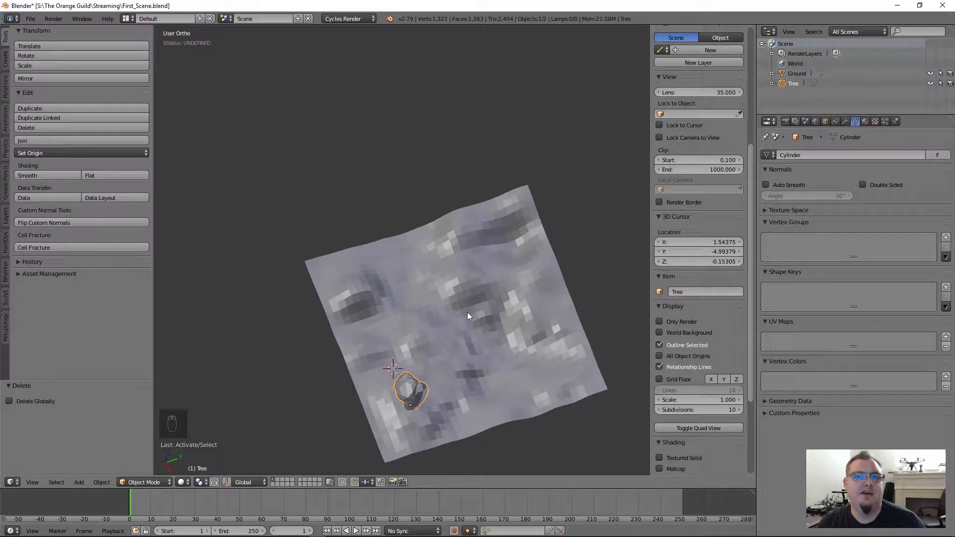
middle_drag(467, 313, 449, 277)
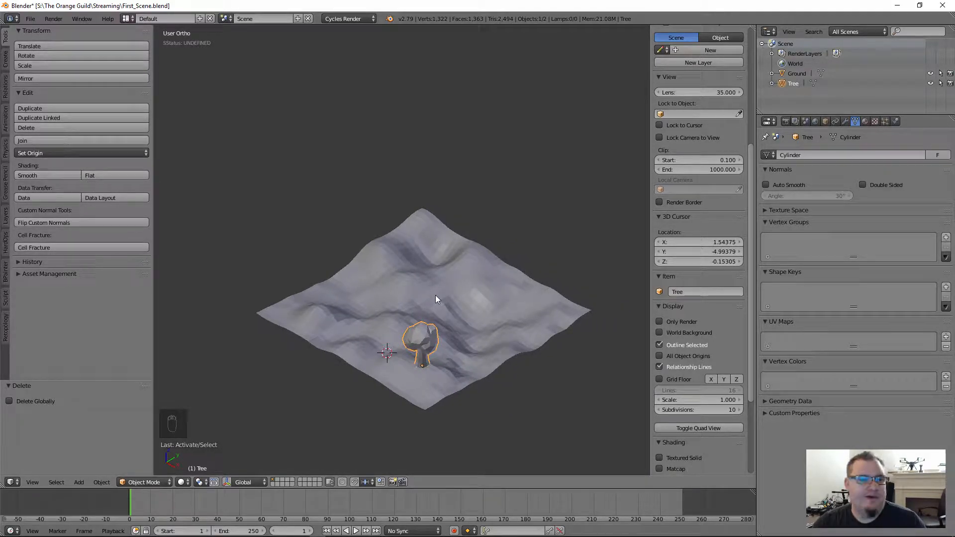
Compare perspective and orthographic projection from the front, and display the scene as a wireframe in Front Ortho view.
key(KP_1)
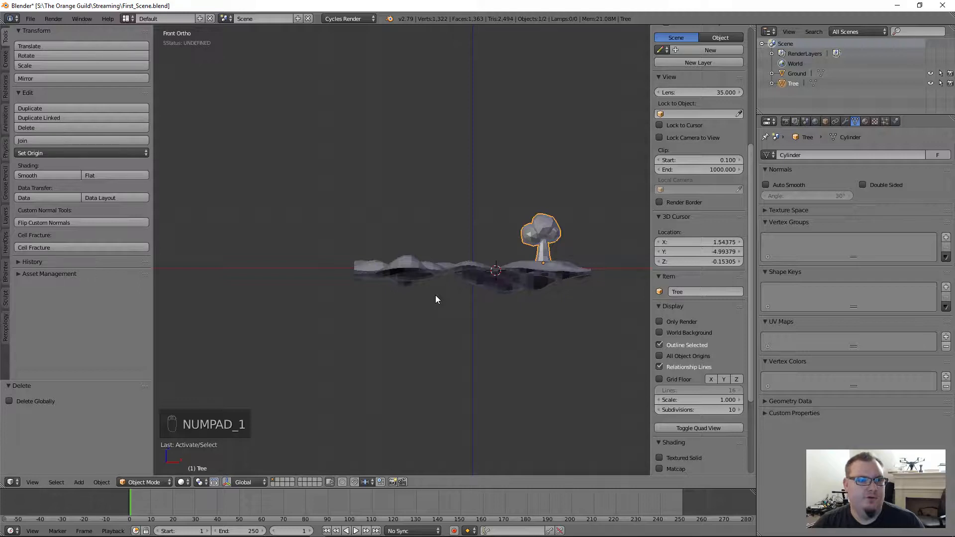
scroll(503, 246, up, 3)
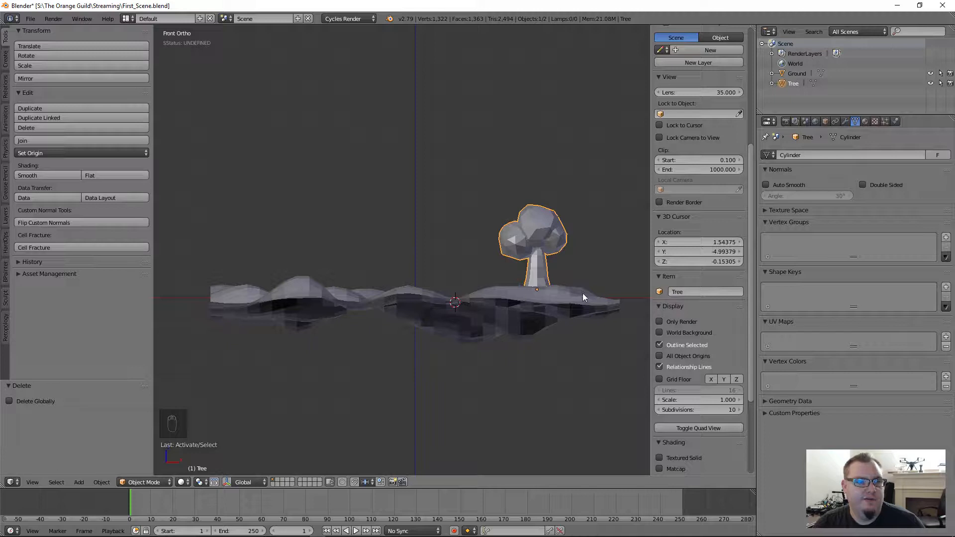
key(KP_5)
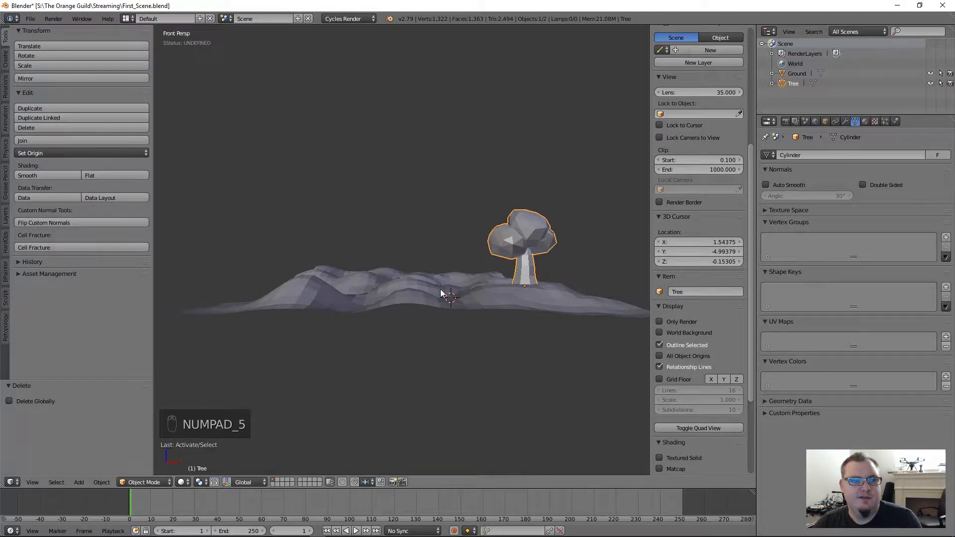
key(KP_5)
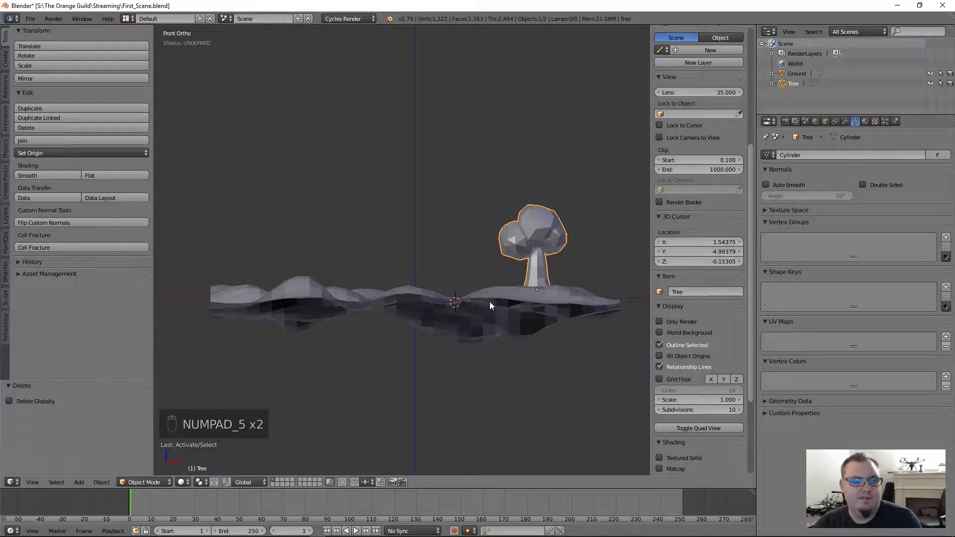
key(z)
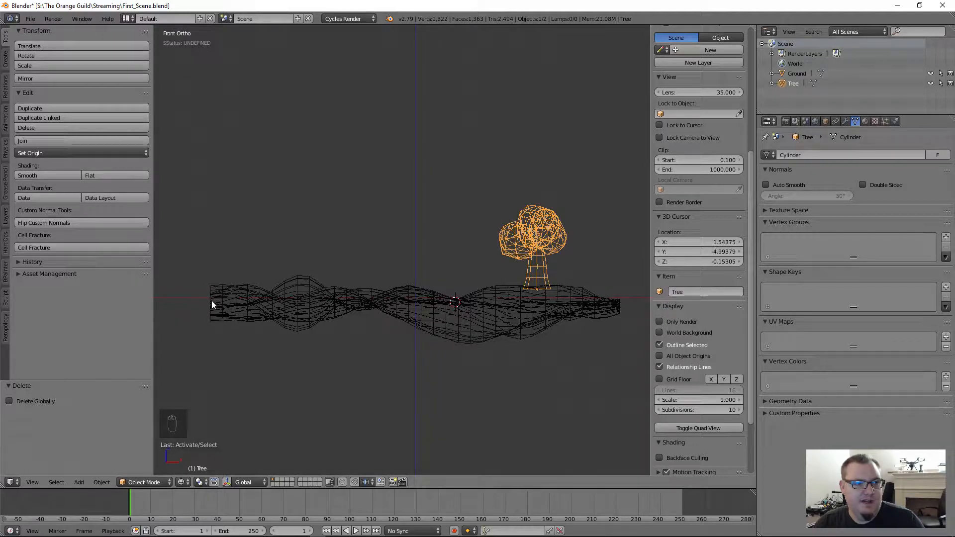
Return to solid shading and compare the scene in perspective and orthographic projection from a free angle, then check the front, right and top orthographic views.
key(z)
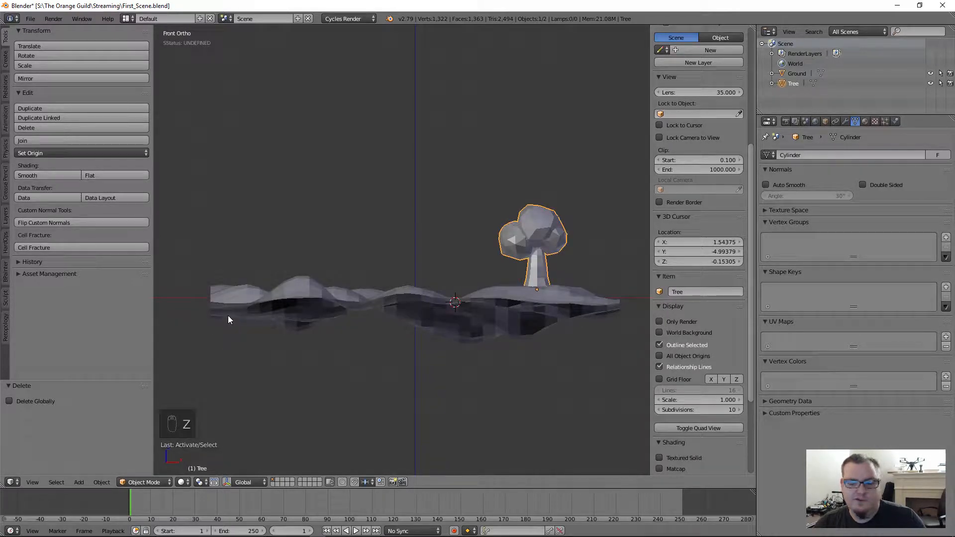
key(KP_5)
middle_drag(232, 310, 249, 317)
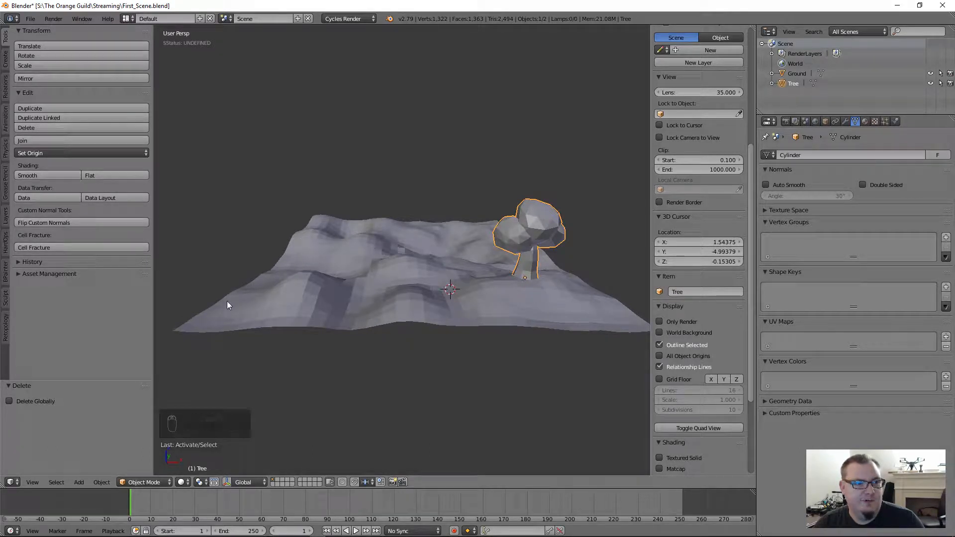
key(KP_5)
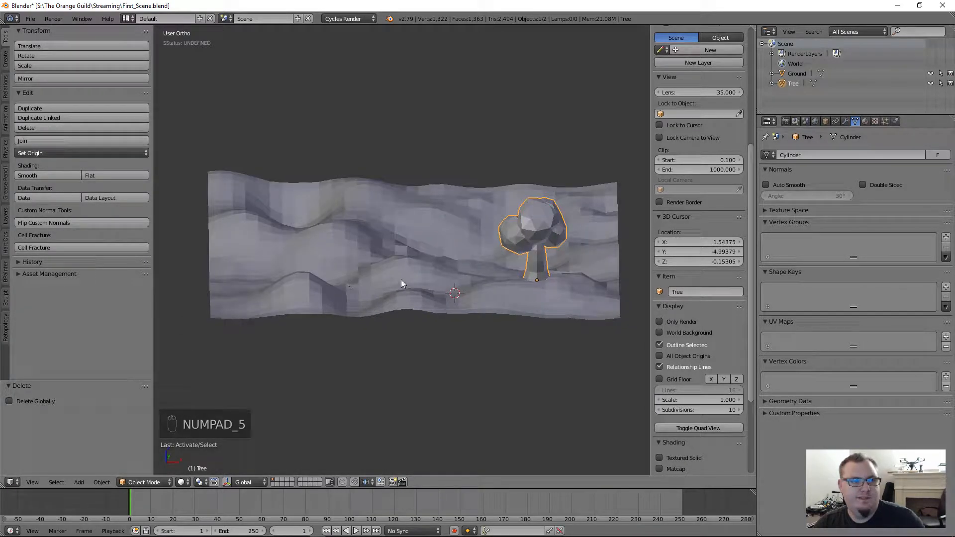
middle_drag(401, 280, 403, 268)
key(KP_1)
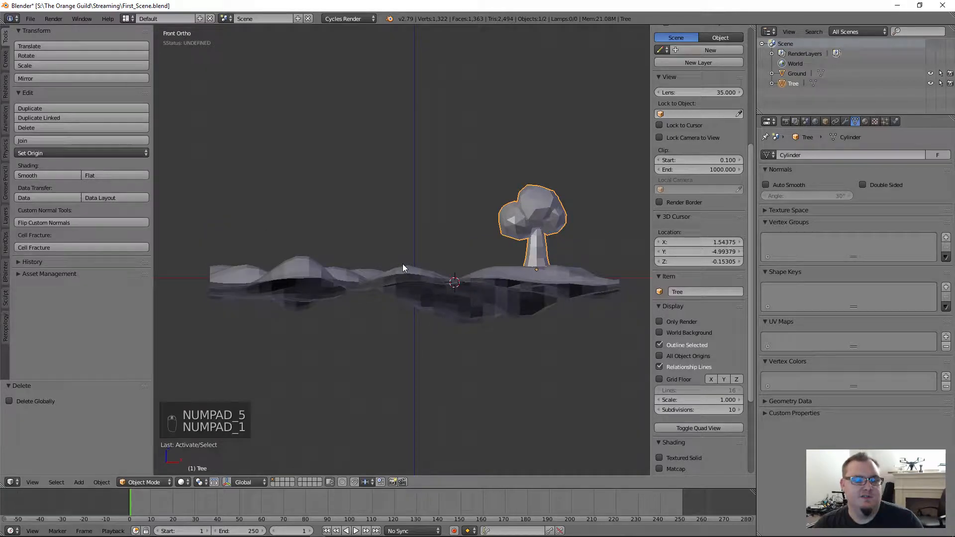
key(KP_3)
key(KP_7)
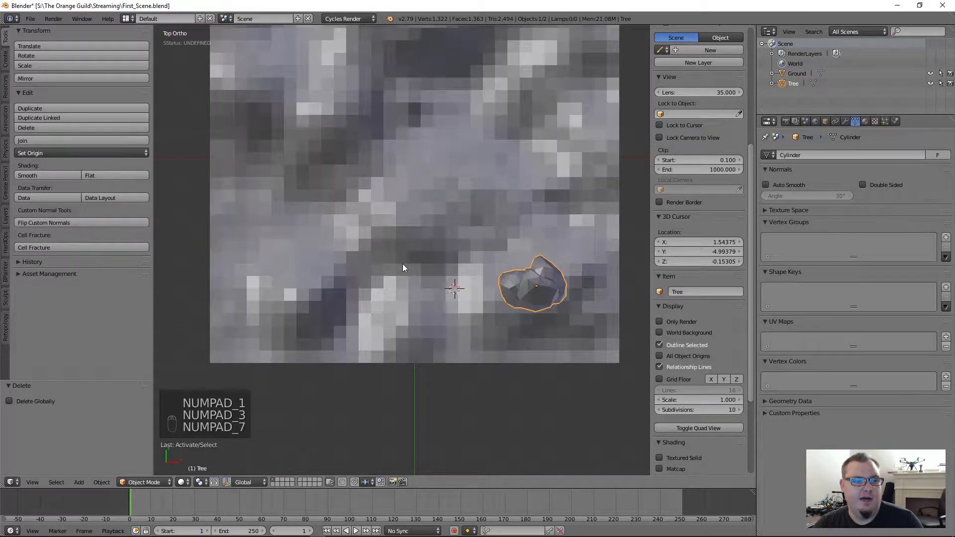
Select the ground and compare its outline from the top in wireframe and solid shading, and in orthographic and perspective projection.
scroll(466, 149, down, 3)
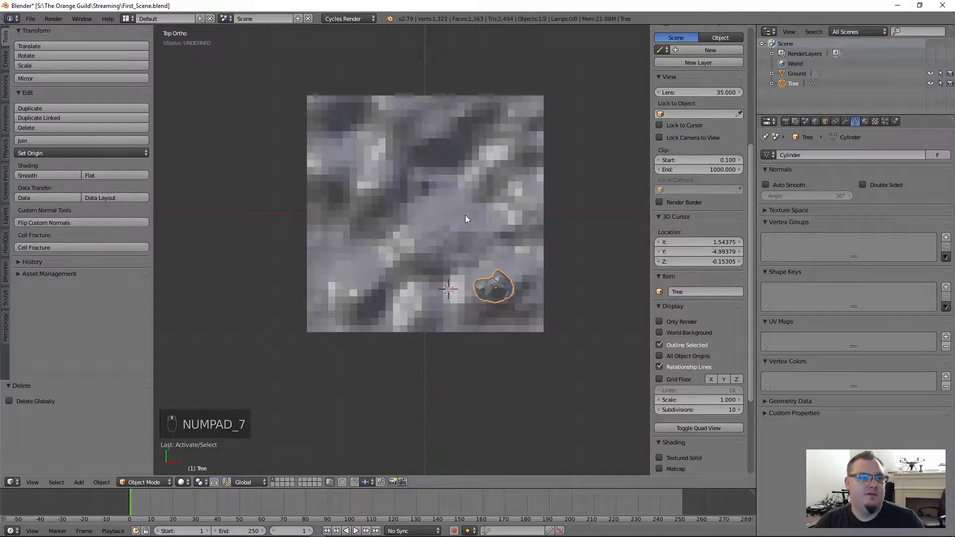
scroll(466, 219, up, 1)
right_click(366, 91)
key(z)
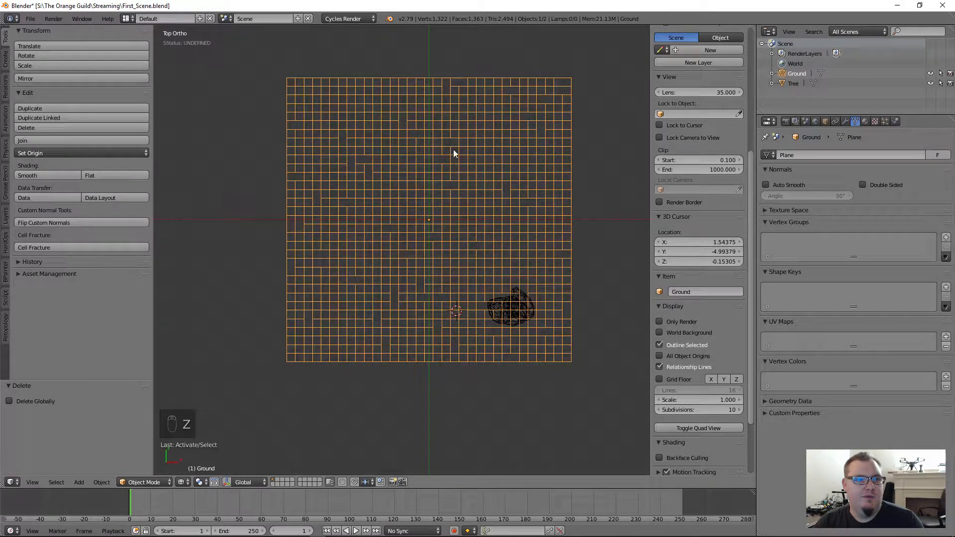
key(z)
key(KP_5)
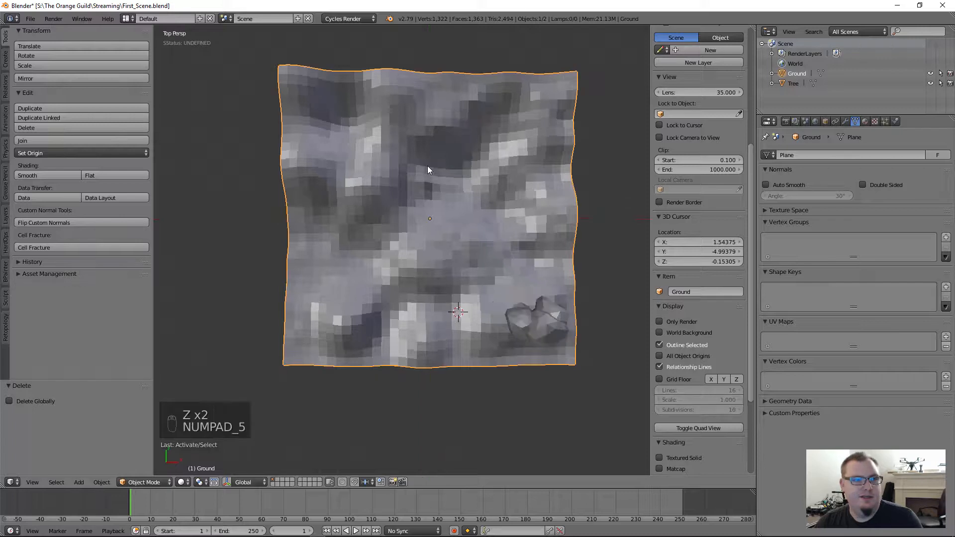
key(KP_5)
key(KP_5)
key(KP_5)
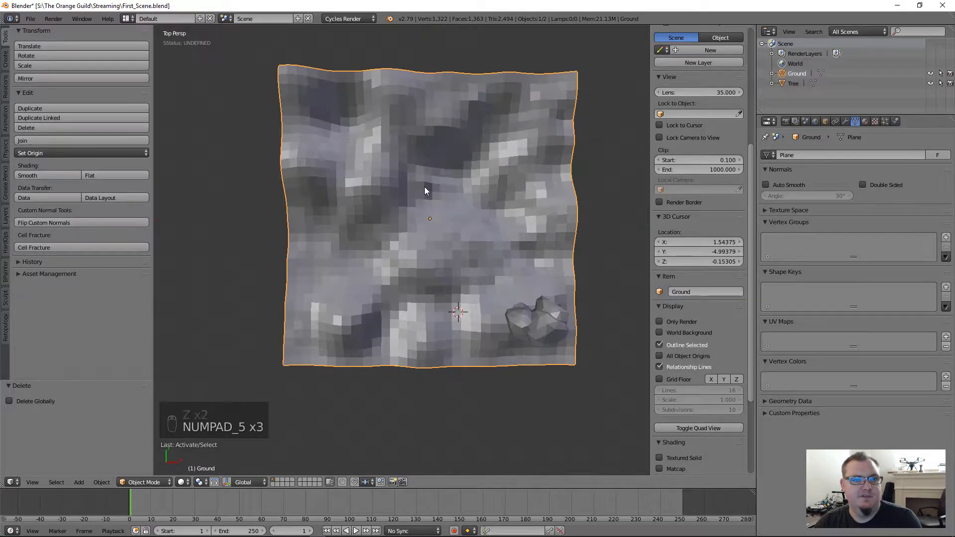
key(KP_5)
key(KP_5)
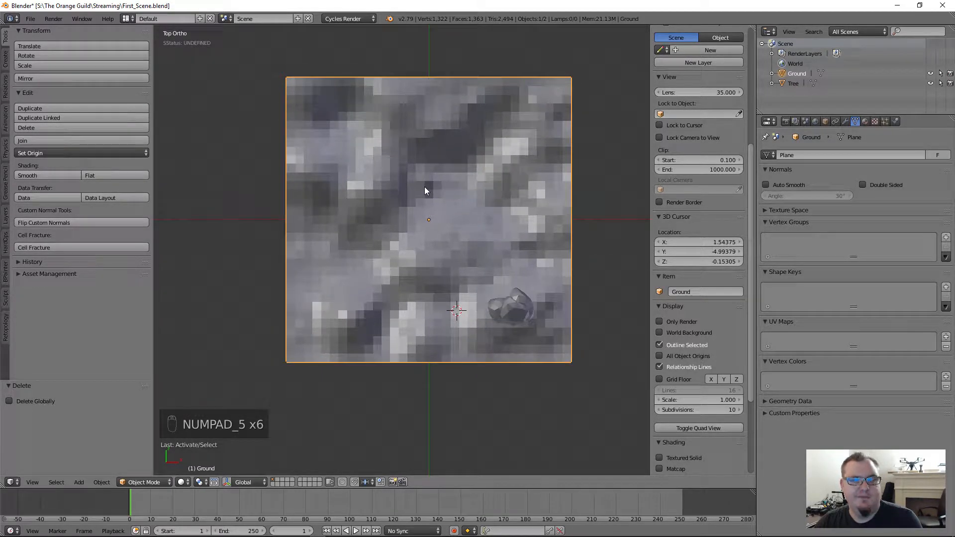
key(KP_5)
key(KP_5)
key(KP_5)
key(KP_5)
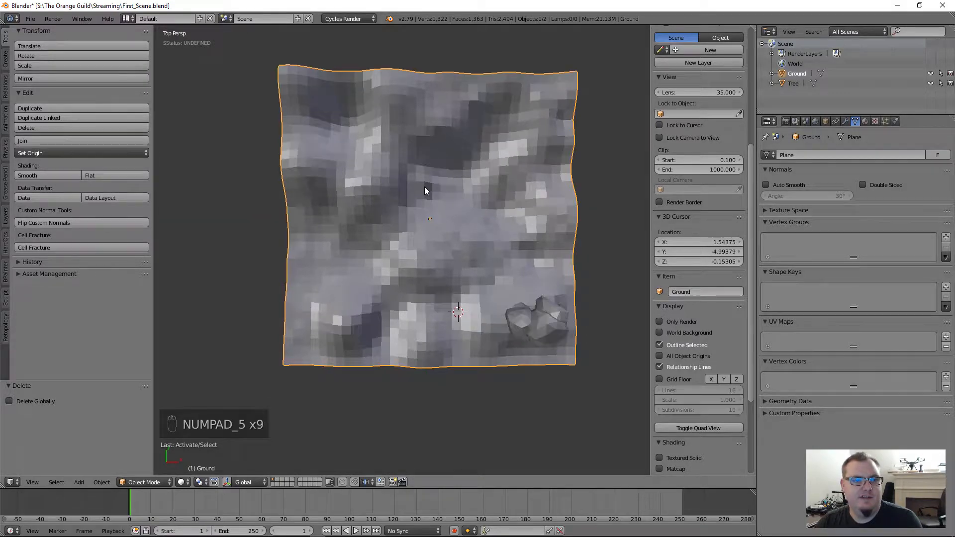
key(KP_5)
Examine the scene in the front and right perspective views, and in the right, front and top orthographic views.
mouse_move(450, 248)
middle_down()
mouse_move(446, 260)
mouse_move(445, 239)
middle_up()
key(KP_1)
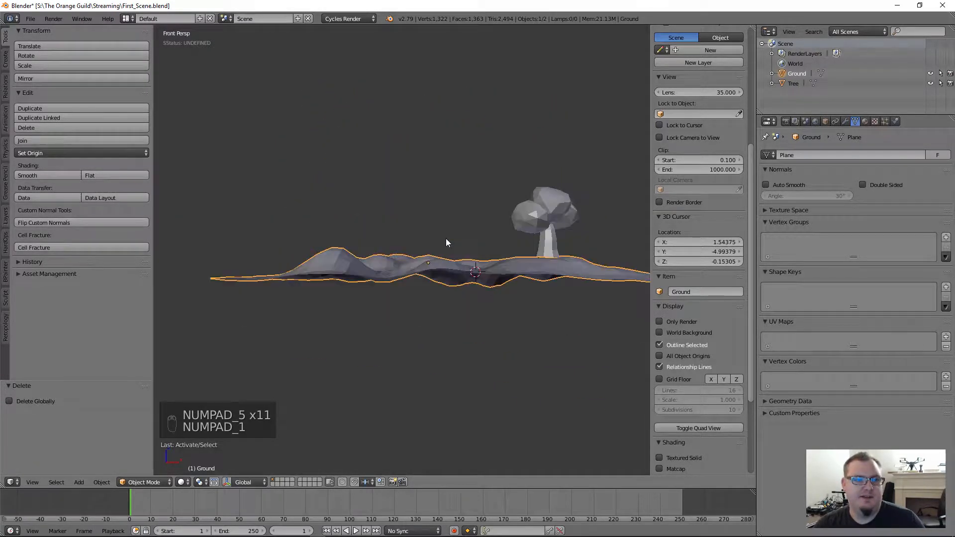
key(KP_3)
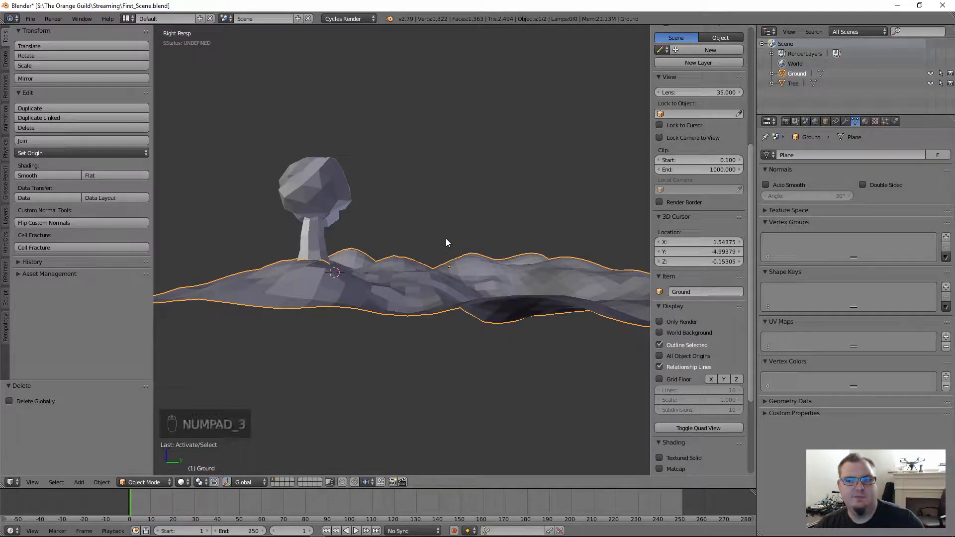
click(31, 482)
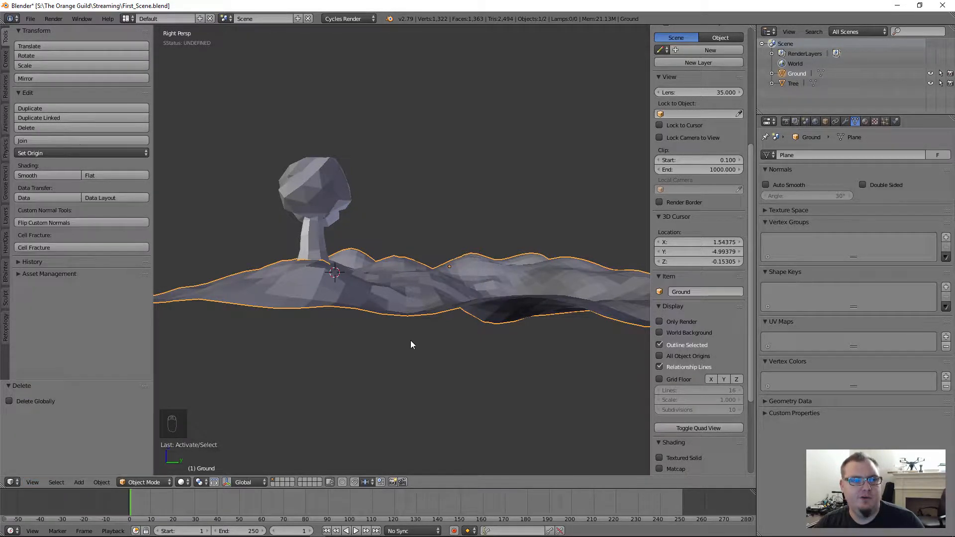
key(KP_5)
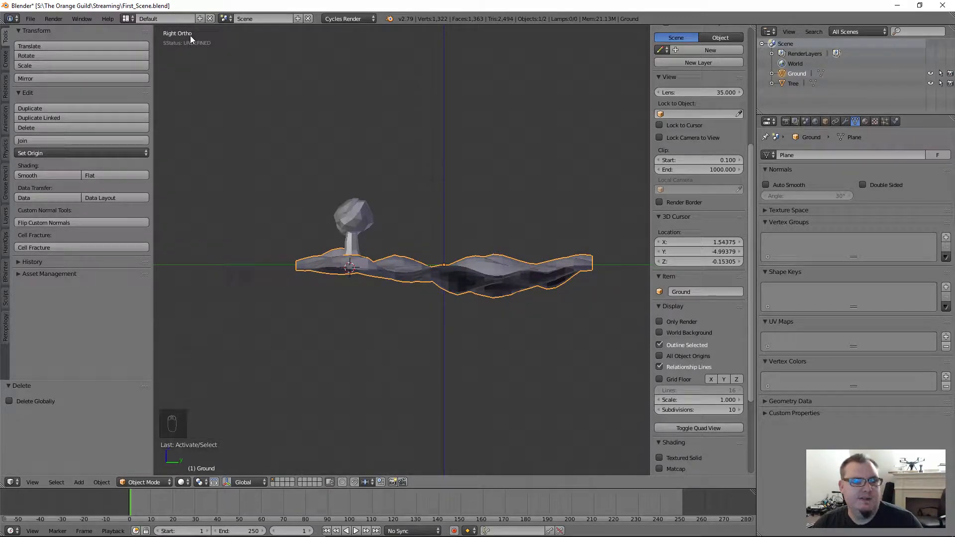
key(KP_1)
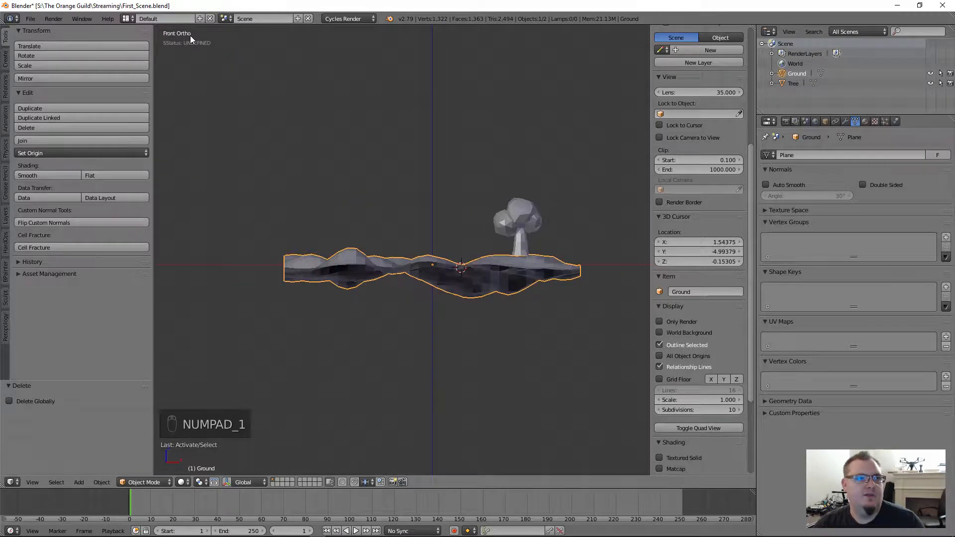
key(KP_7)
key(KP_3)
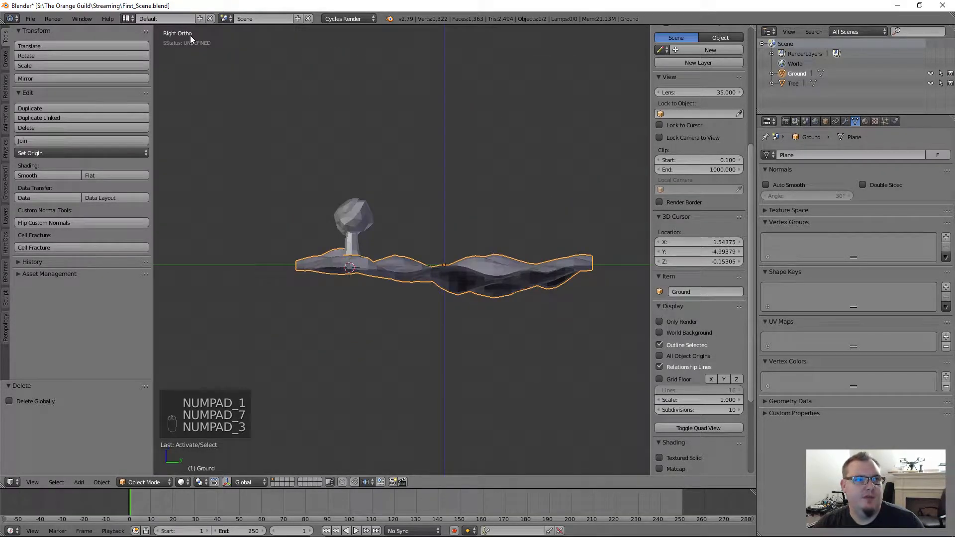
key(KP_5)
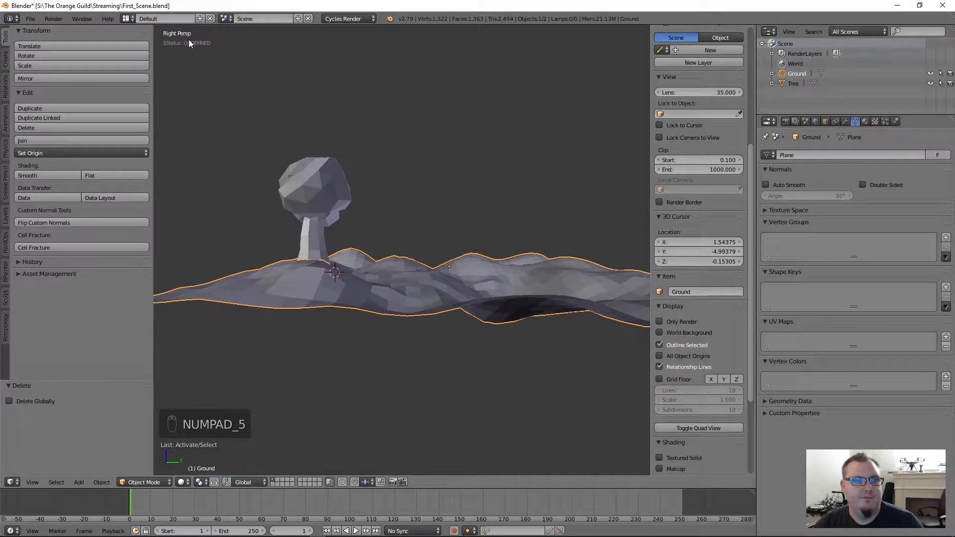
middle_drag(290, 178, 436, 255)
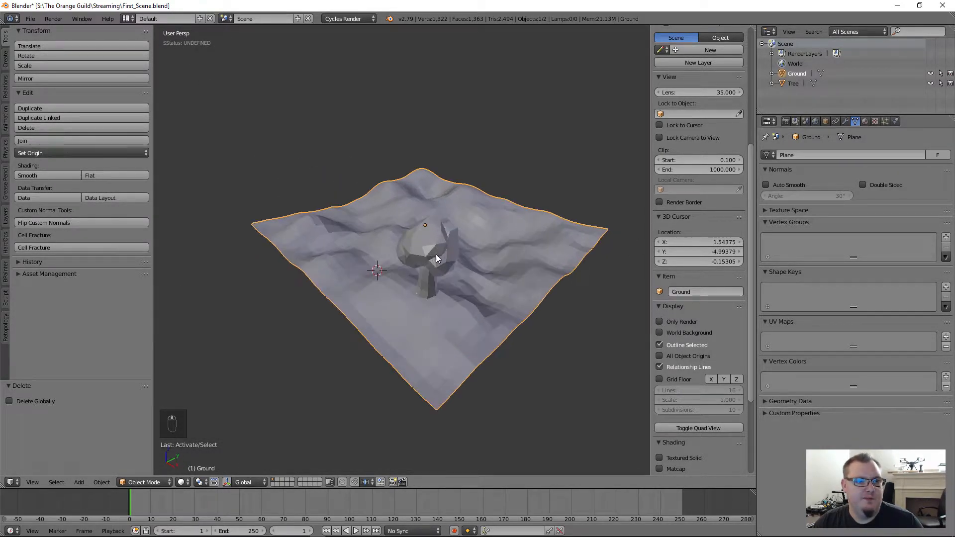
Select the tree and frame the whole terrain in Top Ortho view with solid shading.
right_click(436, 254)
key(KP_7)
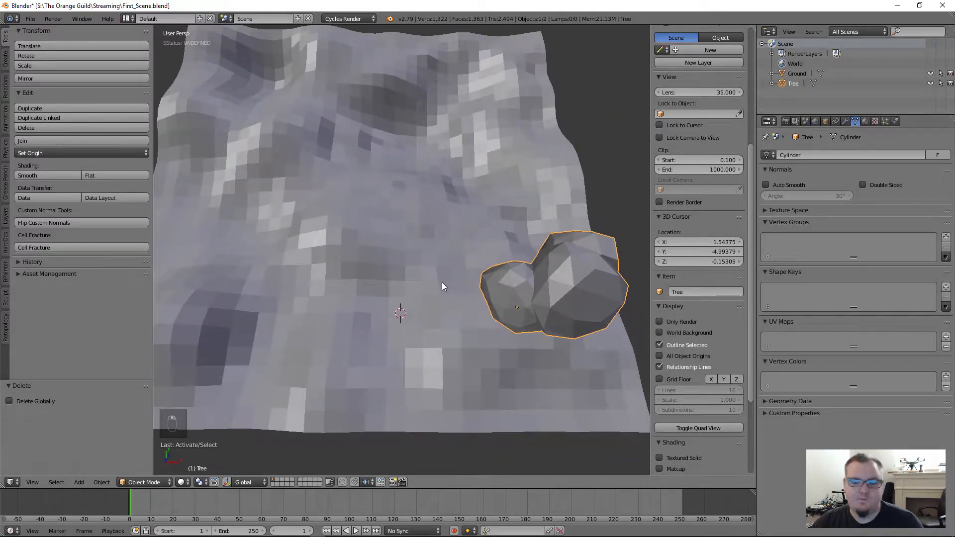
scroll(442, 282, down, 5)
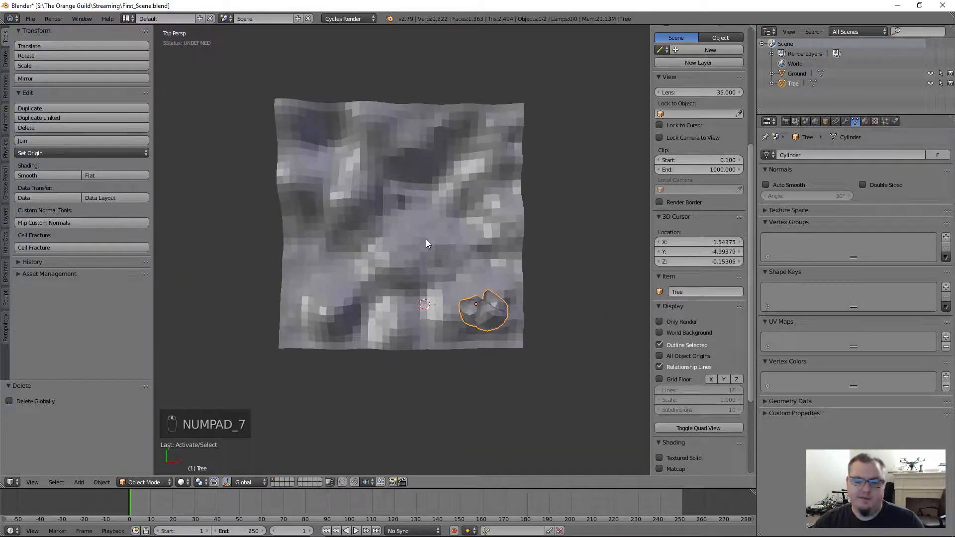
key(KP_5)
scroll(426, 240, up, 4)
shift+middle_drag(366, 226, 392, 245)
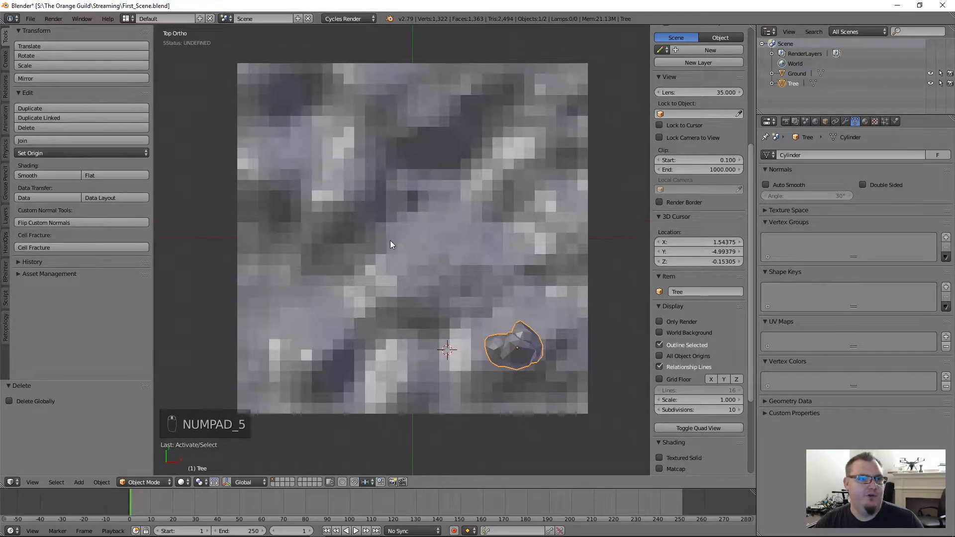
key(z)
key(z)
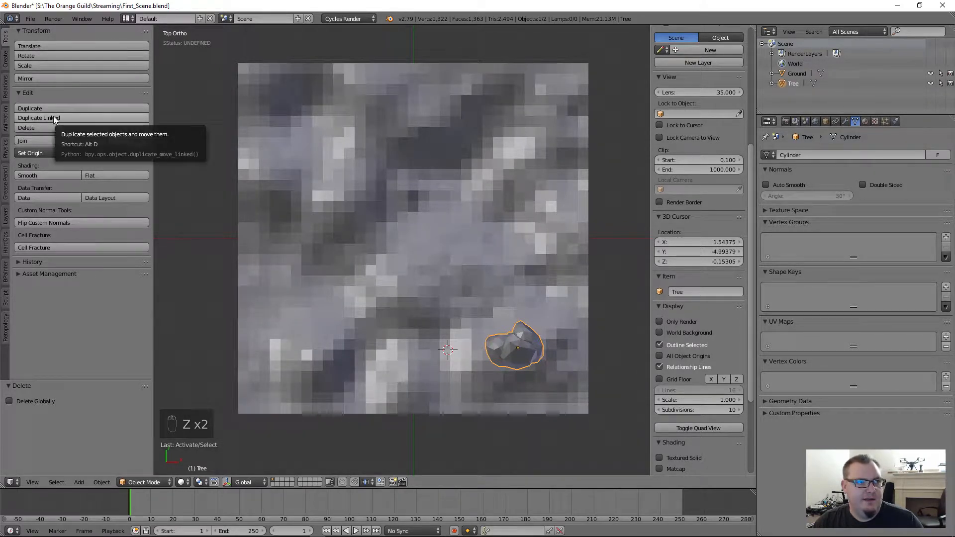
Place two linked duplicates of the tree along the terrain's right half, rotating the nearer one about -58.6° and the farther one about -112°.
key(alt+d)
click(489, 286)
key(r)
click(579, 325)
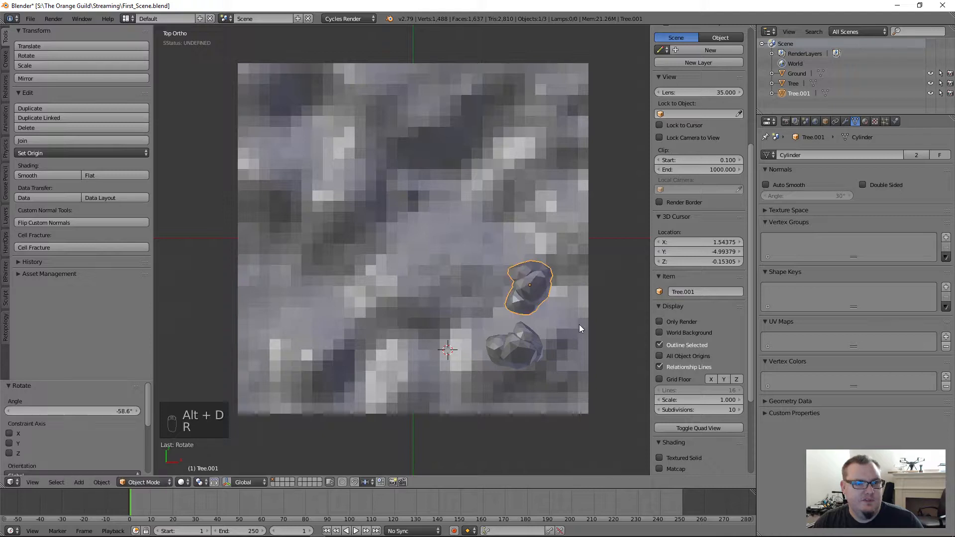
key(alt+d)
click(548, 237)
key(r)
click(541, 113)
Place two more linked tree duplicates, one near the terrain's centre and one near its lower-left corner, each with a different rotation.
key(alt+d)
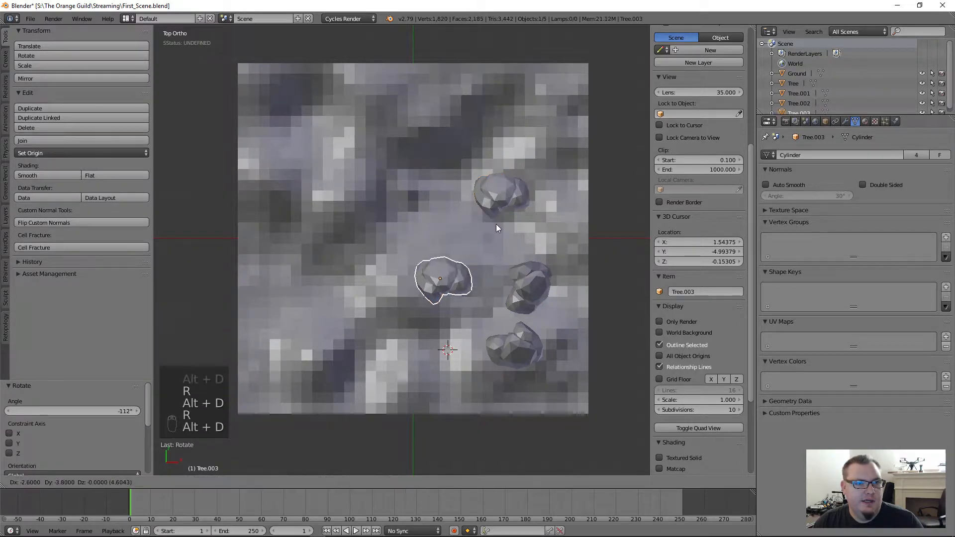
click(497, 225)
key(r)
click(551, 290)
key(alt+d)
click(468, 351)
key(r)
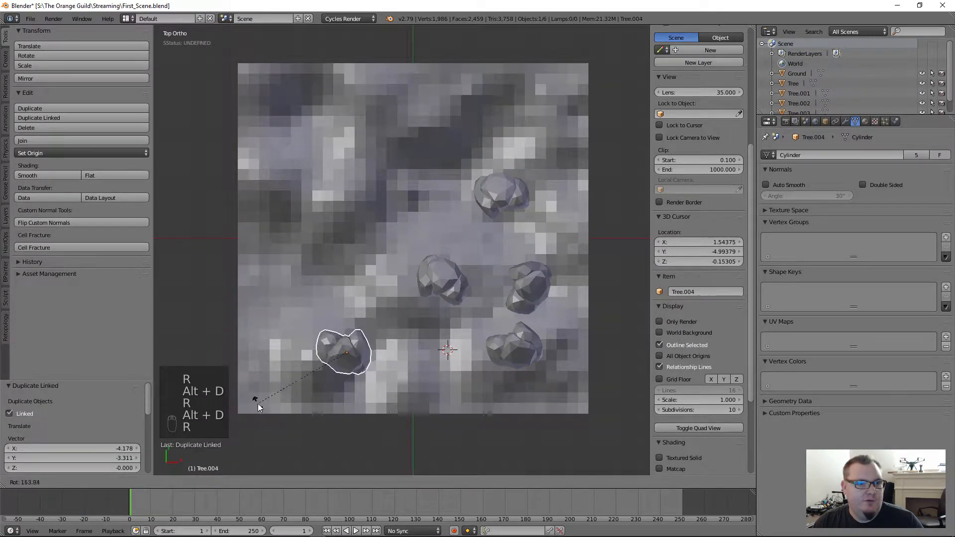
click(404, 393)
Place linked tree duplicates at the terrain's mid-left, rotated about -105°, and near its upper-left corner with another rotation.
key(alt+d)
click(401, 277)
key(r)
click(387, 127)
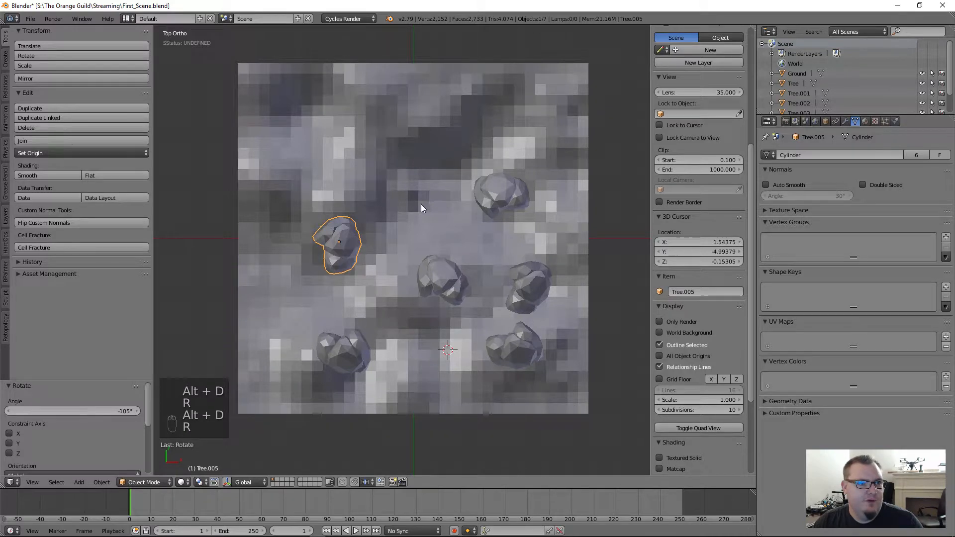
key(alt+d)
click(381, 100)
key(r)
click(326, 201)
Place a linked tree duplicate near the terrain's upper edge, rotated about 195°, and shift it slightly down and left.
key(alt+d)
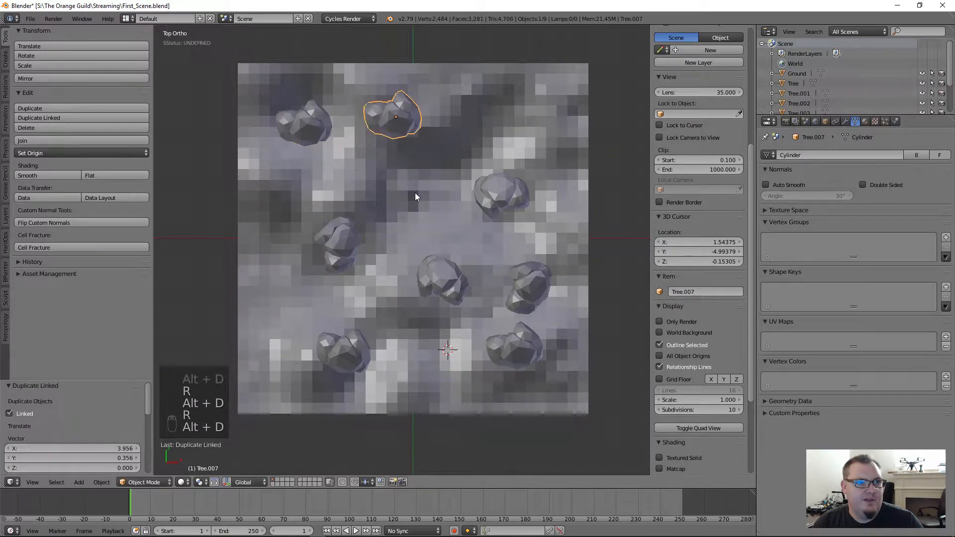
click(420, 189)
key(r)
click(259, 71)
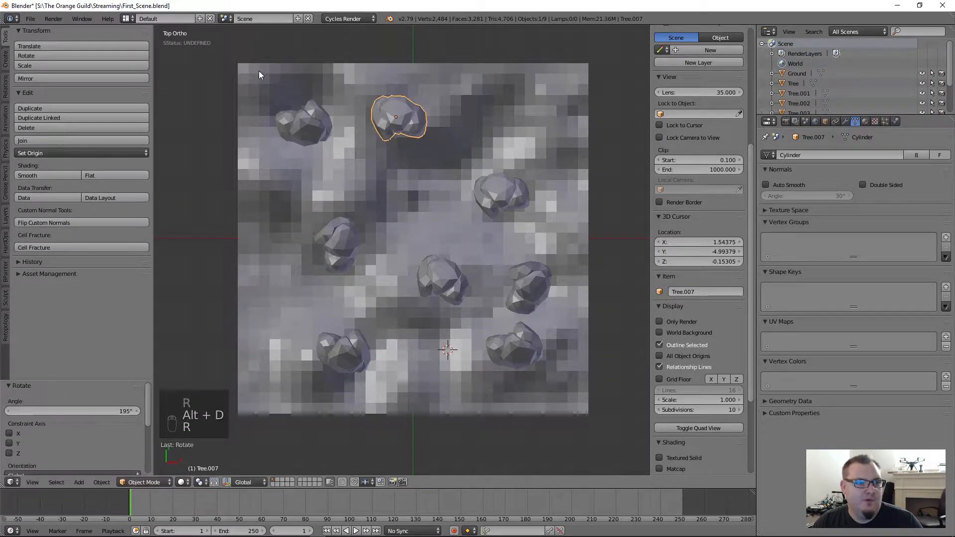
middle_drag(410, 269, 421, 249)
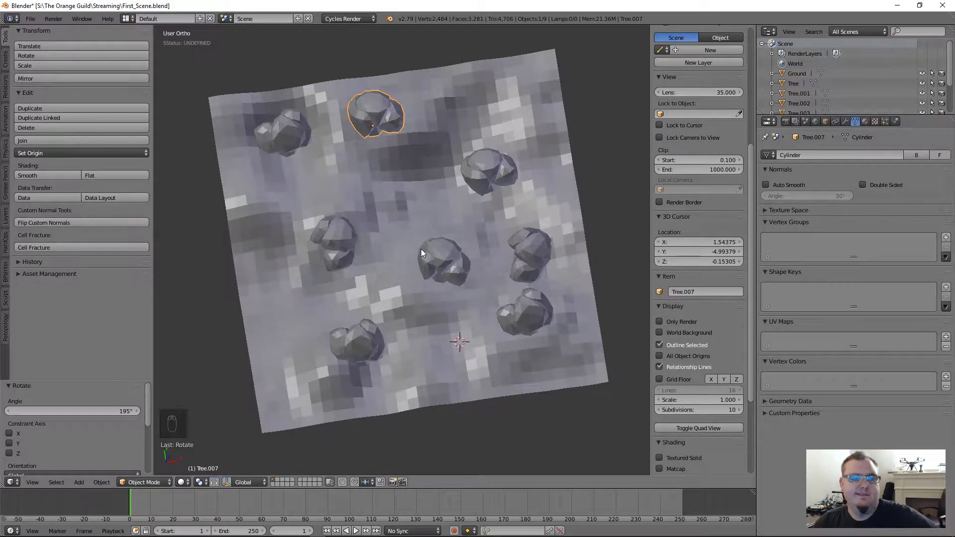
key(KP_7)
key(g)
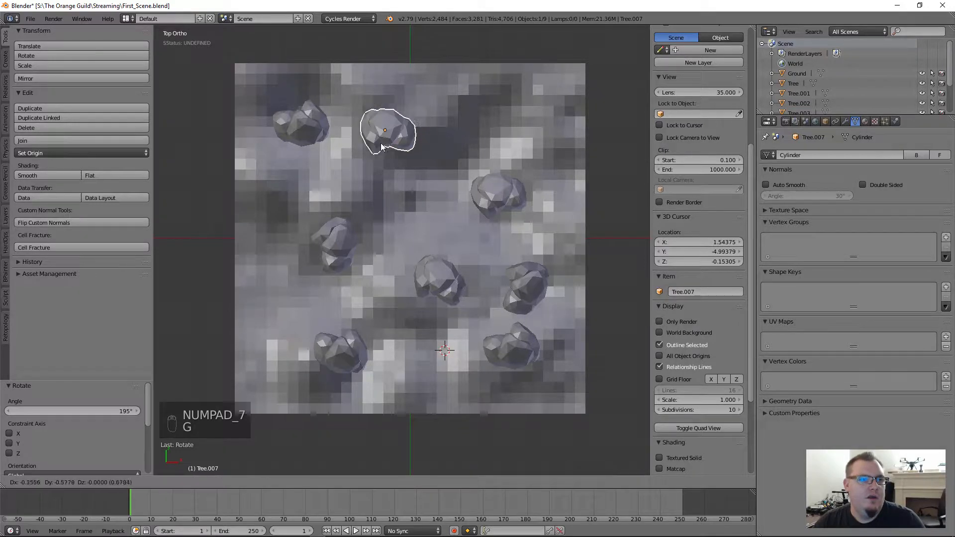
click(389, 159)
Place a linked tree duplicate about 5.7 units along X in the terrain's upper-right area, and give it a different rotation.
key(alt+d)
click(515, 160)
key(r)
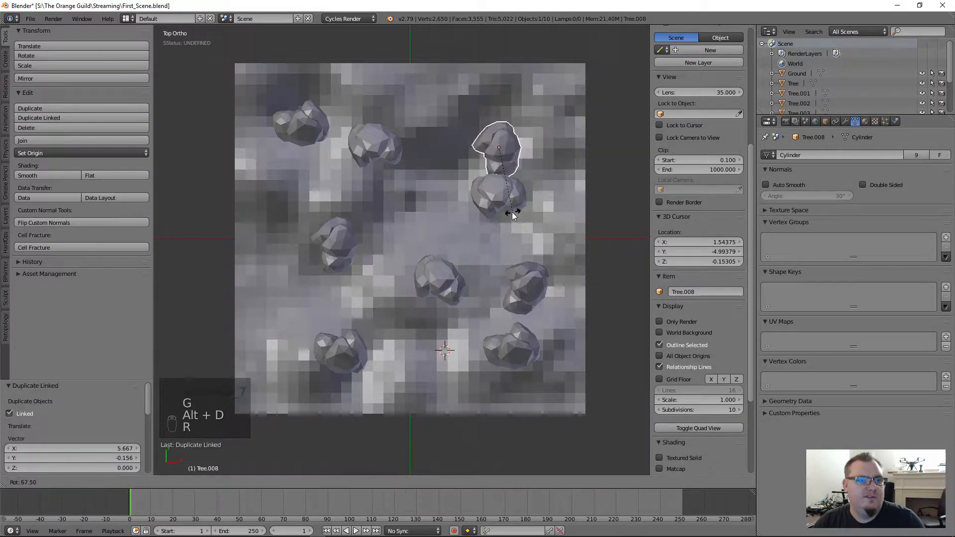
click(492, 184)
Add a rotated linked tree duplicate at the terrain's right edge and move it about 0.49 in X and 2.76 in Y, beside the upper-right trees.
key(alt+d)
click(552, 276)
key(r)
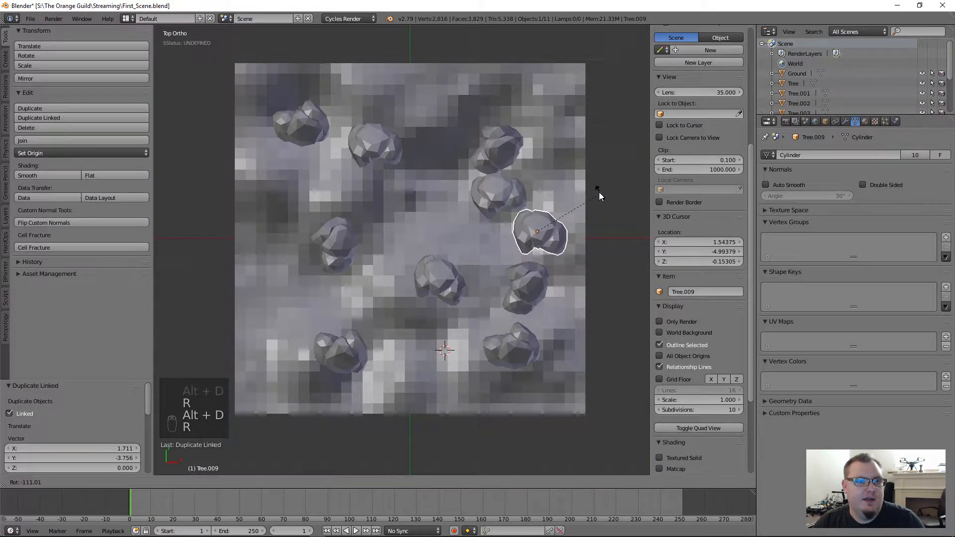
click(580, 175)
key(g)
click(589, 102)
Add a rotated linked tree duplicate on the terrain's left half and move it about 1.98 in X and 1.53 in Y, beside the mid-left tree.
key(alt+d)
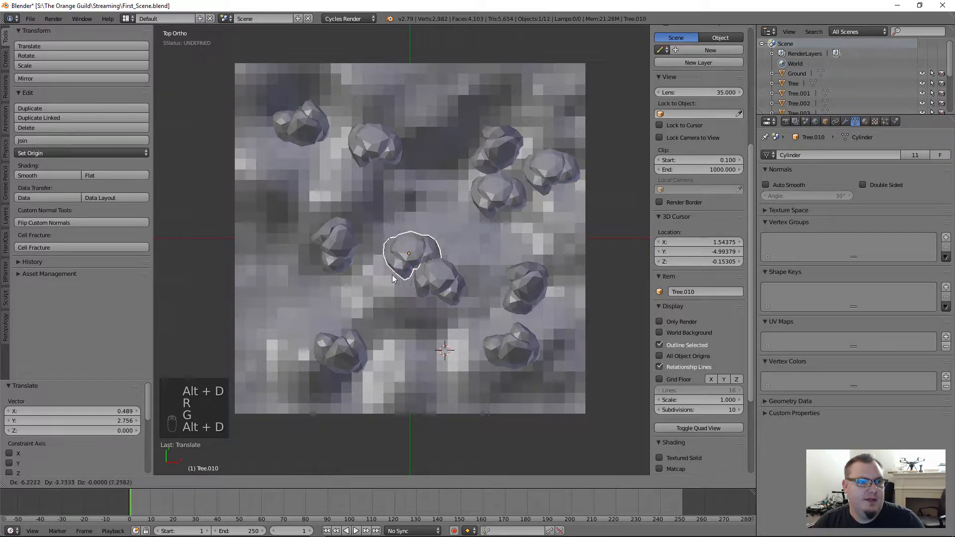
click(310, 325)
key(r)
click(349, 339)
key(g)
click(388, 305)
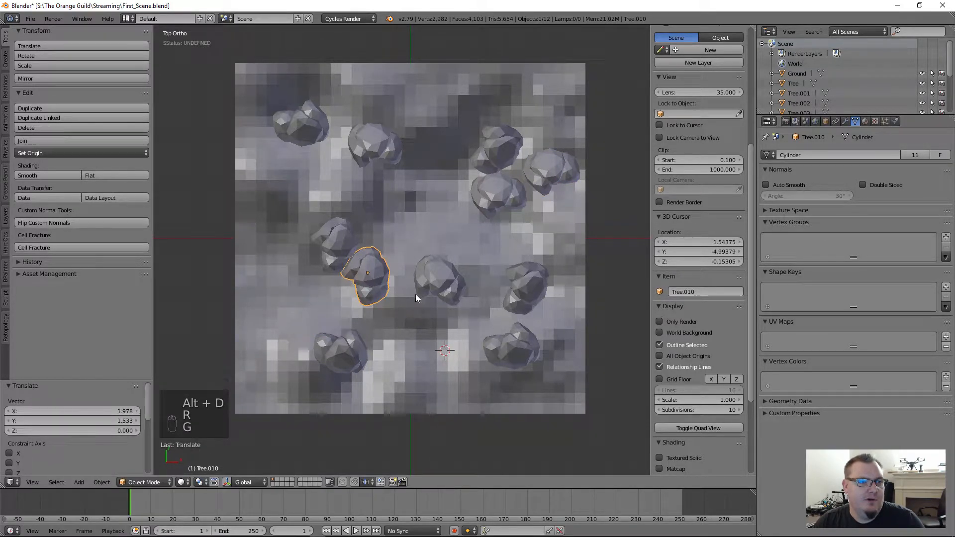
Place a linked tree duplicate in the terrain's lower-left corner, rotated 41°, and another about 0.53 X and 7.31 Y from it.
key(alt+d)
click(311, 389)
key(r)
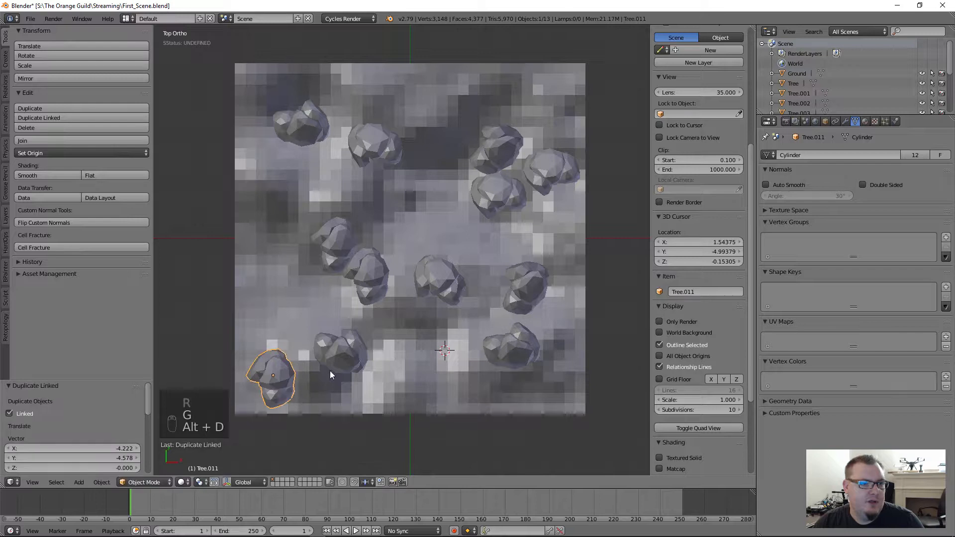
click(343, 411)
key(alt+d)
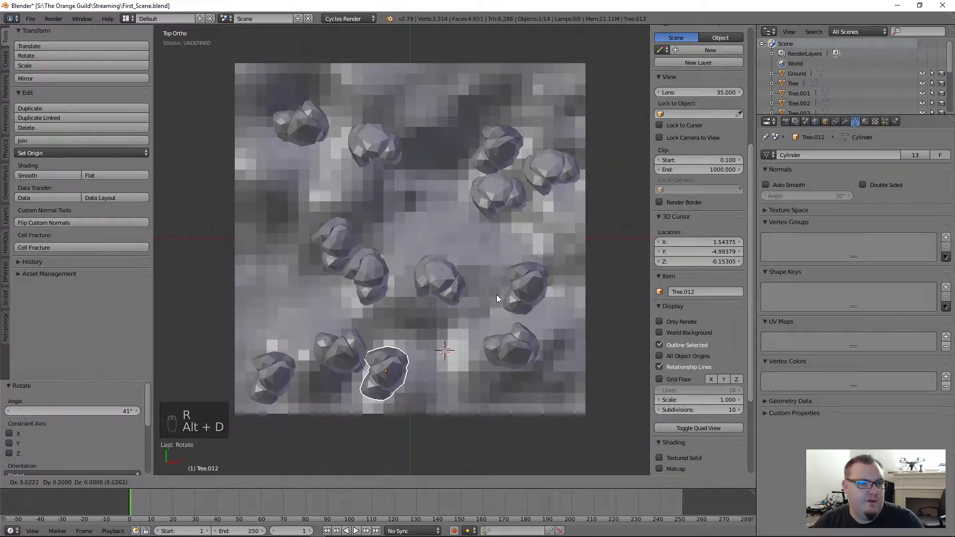
click(392, 133)
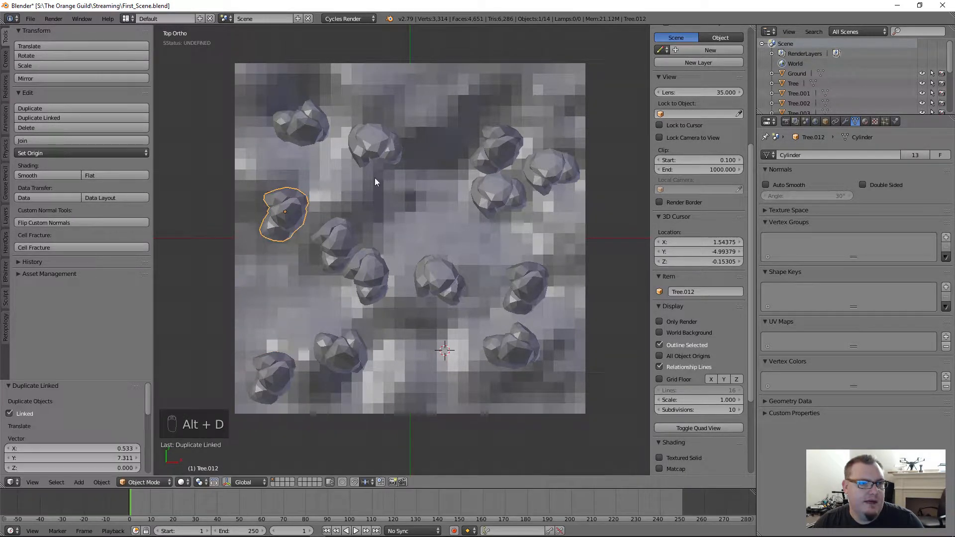
Add a rotated linked tree duplicate at the terrain's upper-left edge, move it about -2.93 X and -0.51 Y, and nudge it 0.16 X and 0.38 Y.
key(alt+d)
click(514, 65)
key(r)
click(506, 133)
key(g)
click(443, 144)
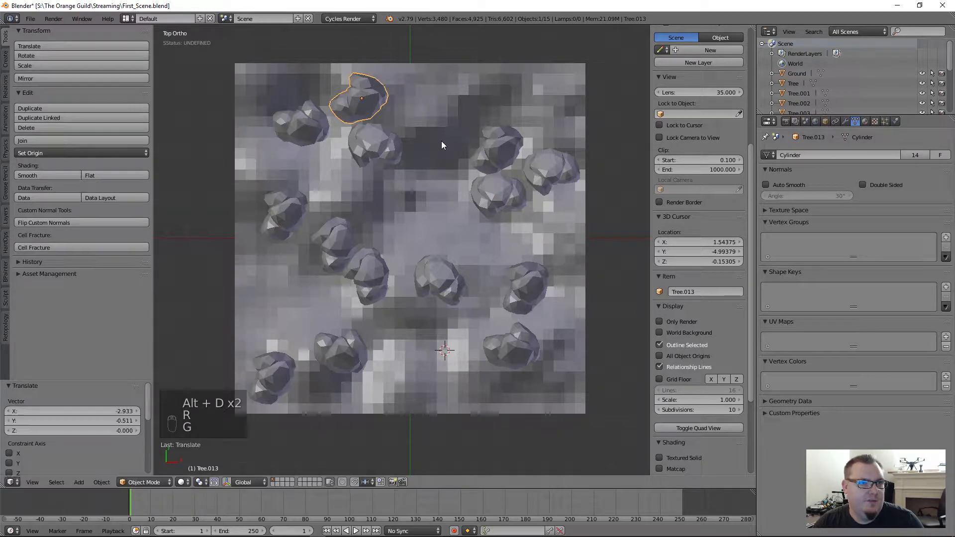
key(g)
click(446, 122)
Place a linked tree duplicate just below the upper-right tree cluster, rotating it about -5° and a further 48°.
key(alt+d)
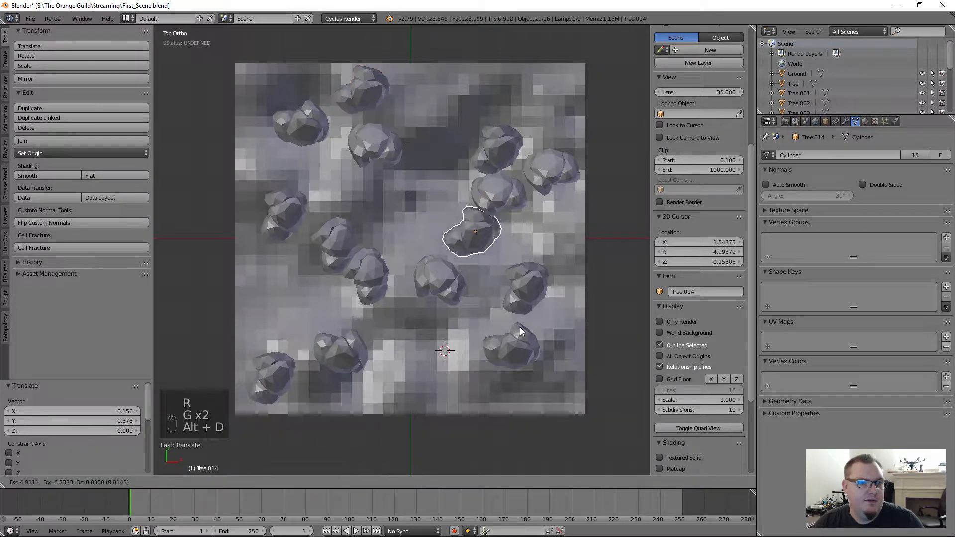
click(572, 317)
key(r)
click(570, 287)
key(r)
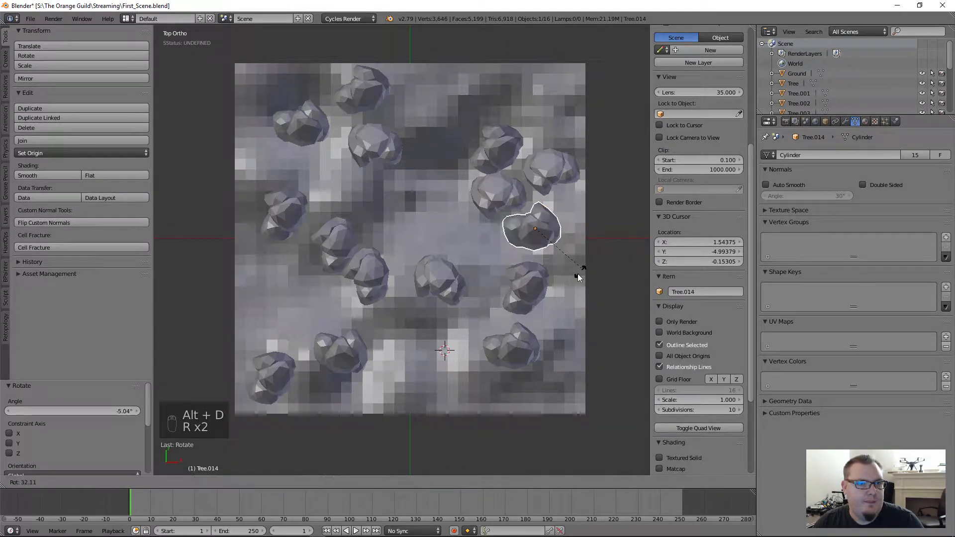
click(572, 284)
Change to an angled view of the terrain, maximize the 3D viewport, and hide its tool shelf and properties region.
middle_drag(572, 283, 416, 215)
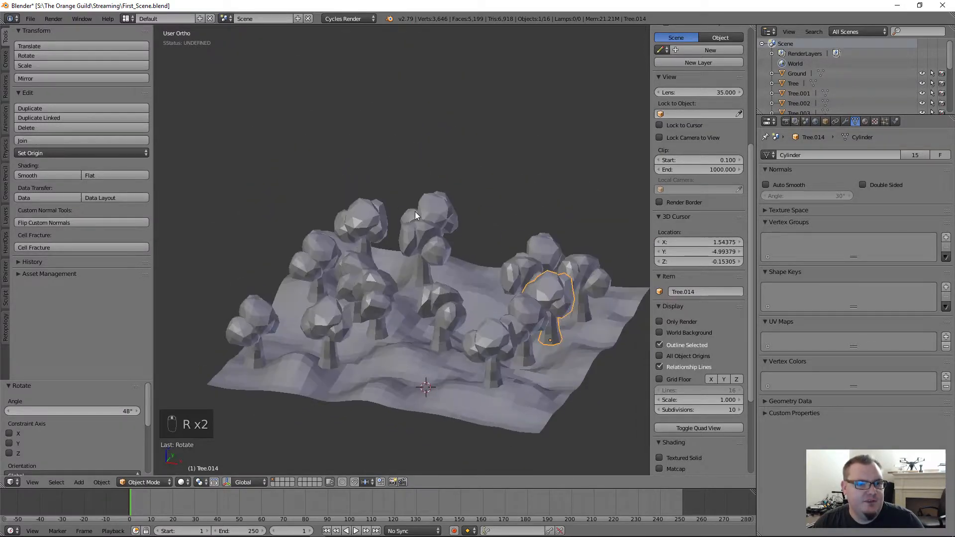
middle_drag(441, 303, 488, 255)
key(shift+space)
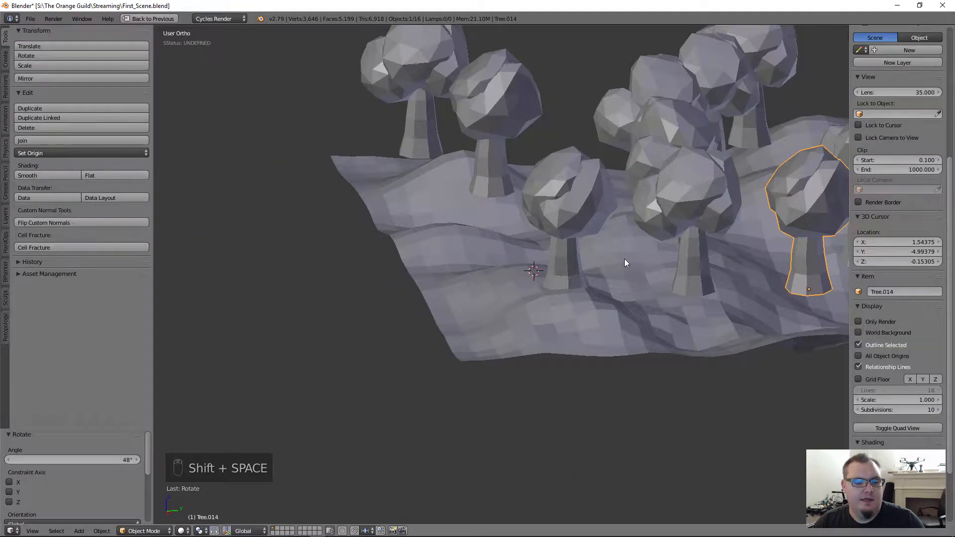
key(n)
key(t)
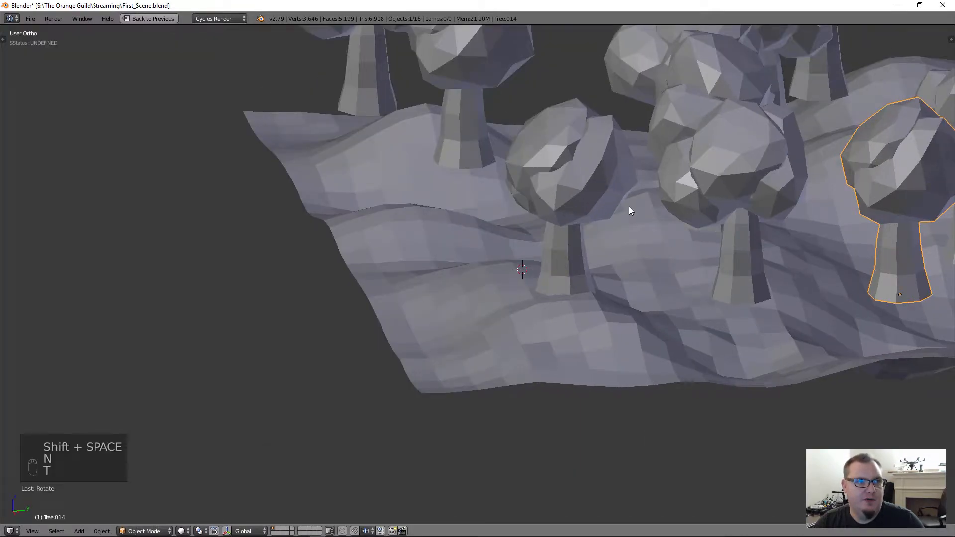
Lower the newest tree (Tree.014) along Z until its trunk base meets the ground.
shift+middle_drag(629, 207, 426, 288)
scroll(661, 227, down, 3)
shift+middle_drag(669, 250, 545, 276)
scroll(583, 277, up, 1)
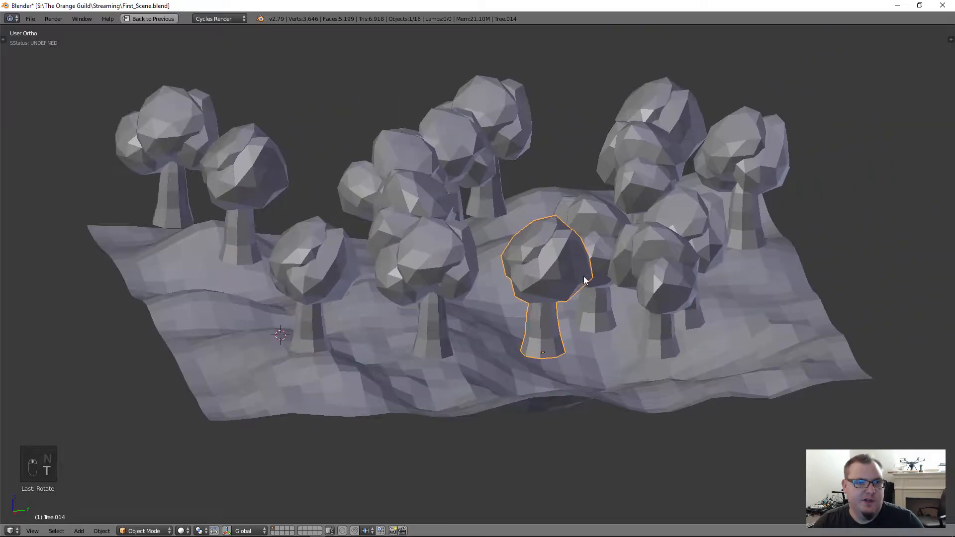
scroll(572, 286, up, 1)
key(g)
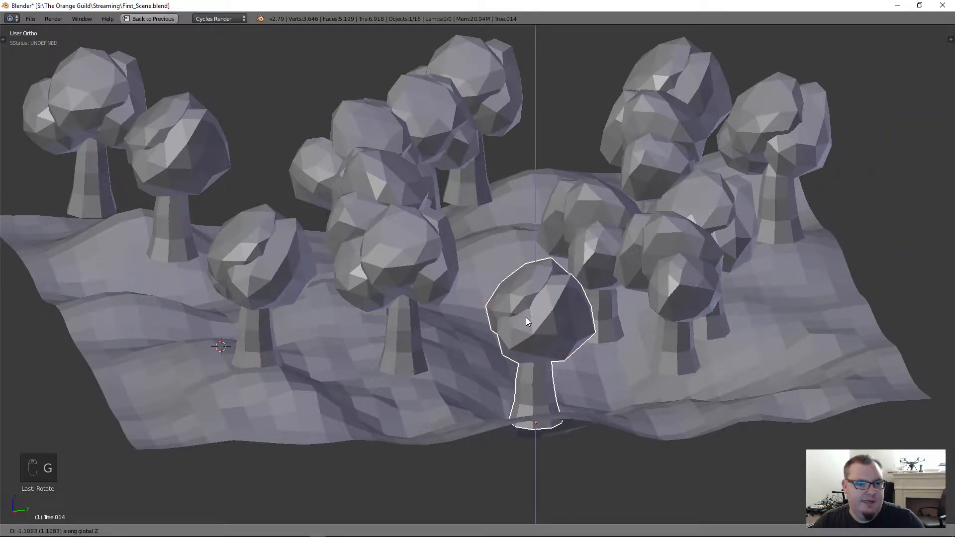
click(492, 345)
Lower the neighbouring tree near the terrain's edge (Tree.009) along Z onto the ground.
middle_drag(493, 344, 527, 326)
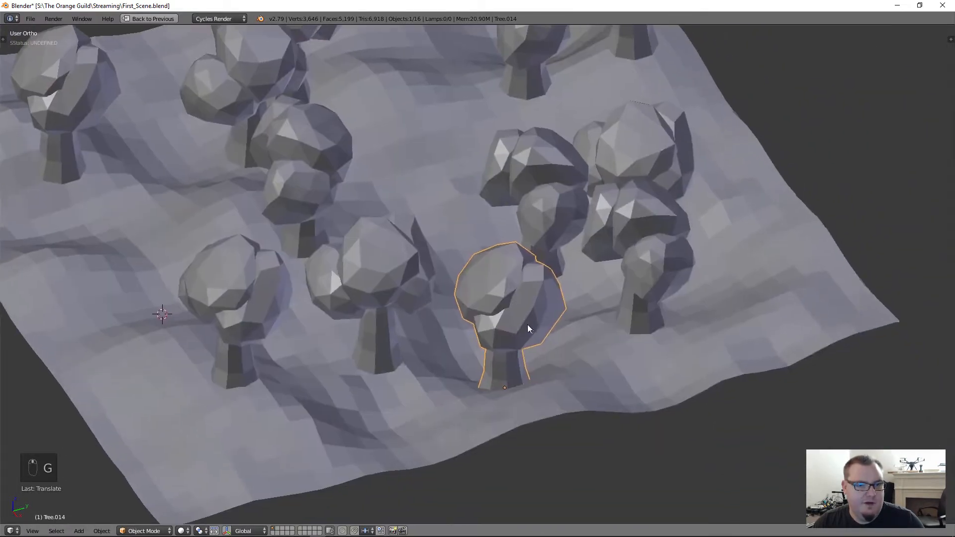
right_click(644, 272)
key(g)
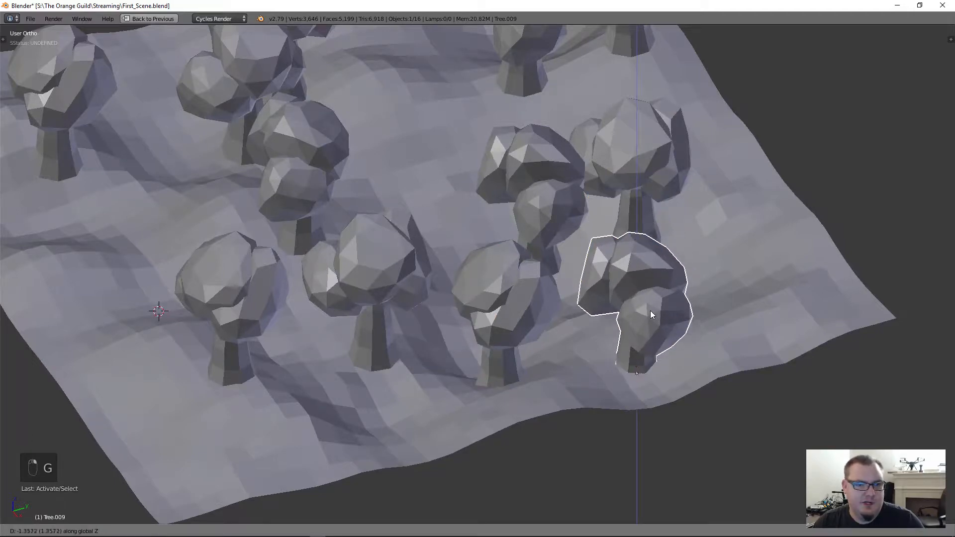
click(649, 311)
Lower the floating tree Tree.002 along Z until its trunk reaches the terrain.
right_click(552, 219)
middle_drag(551, 216, 496, 259)
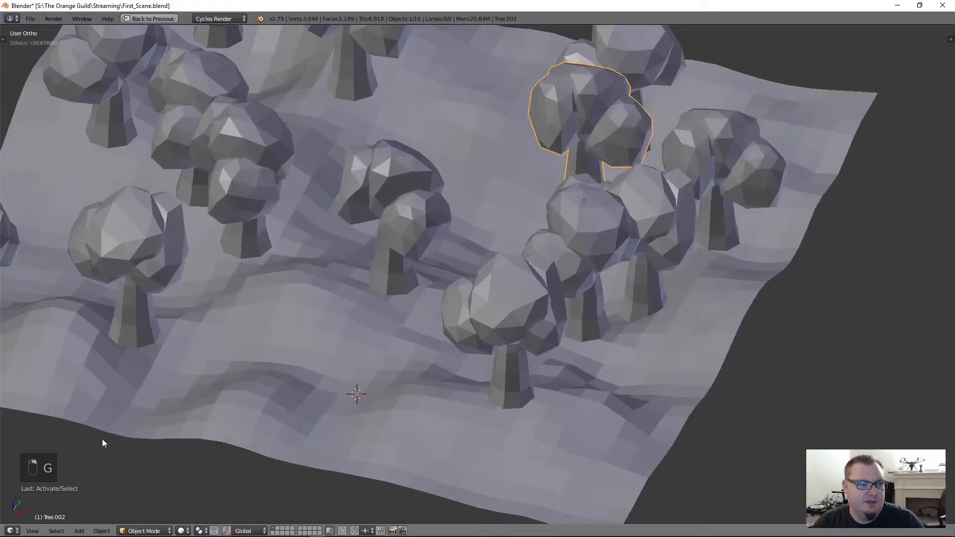
middle_drag(616, 184, 561, 185)
key(g)
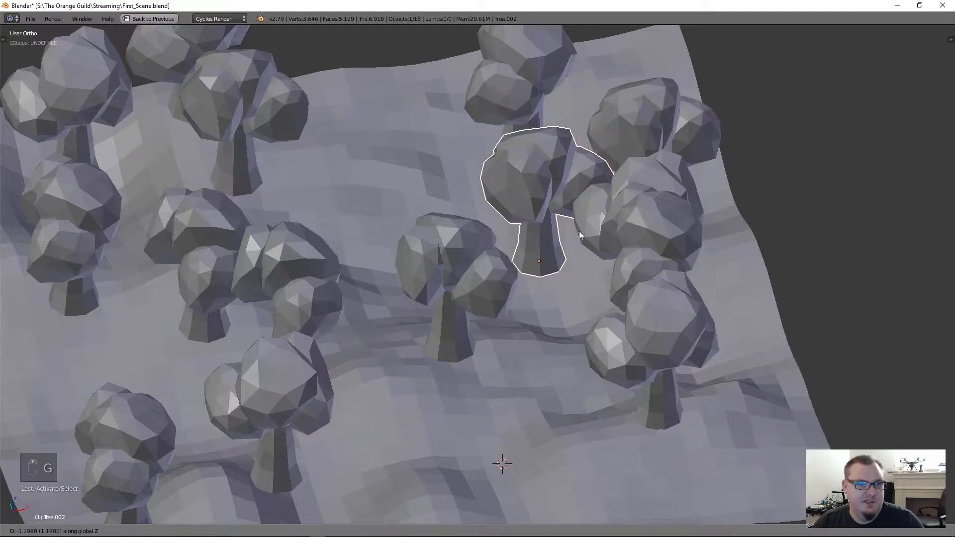
key(z)
click(567, 261)
Lower Tree.008 along Z in two moves, checking its trunk against the terrain from another angle.
right_click(521, 125)
mouse_move(520, 124)
middle_down()
mouse_move(473, 152)
mouse_move(519, 130)
middle_up()
key(g)
key(z)
click(505, 192)
middle_drag(505, 192, 518, 147)
key(g)
key(z)
click(519, 161)
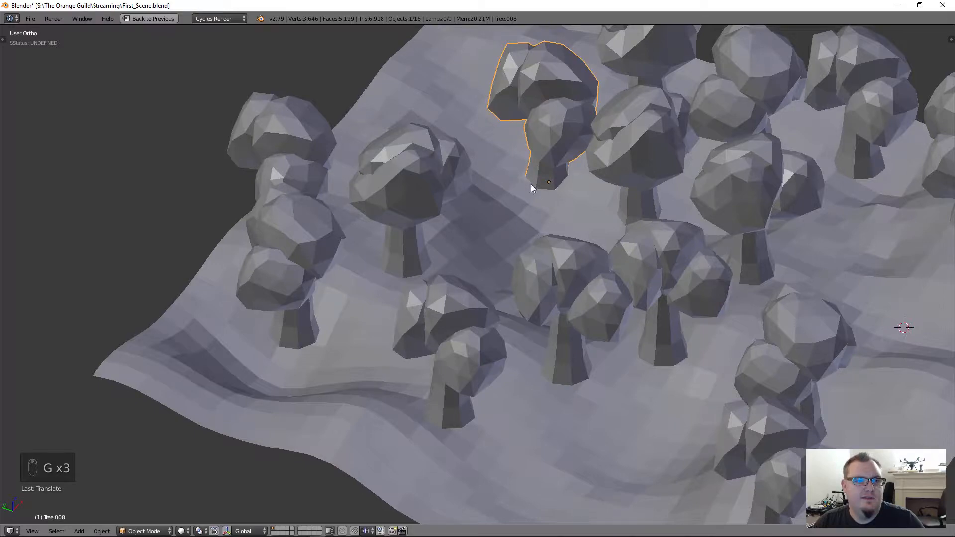
Lower the broad tree in front of Tree.008 and the edge tree Tree.013 along Z onto the terrain.
right_click(407, 194)
key(g)
click(393, 219)
right_click(287, 170)
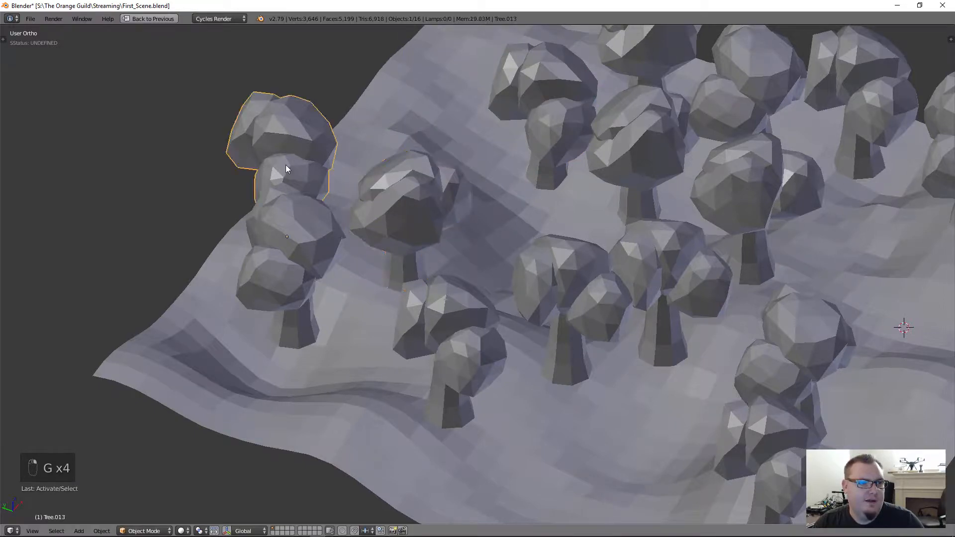
middle_drag(307, 209, 373, 167)
key(g)
key(z)
click(234, 251)
Lower the corner tree Tree.006 and the front-edge tree Tree.012 along Z until their trunks touch the ground.
right_click(315, 268)
key(g)
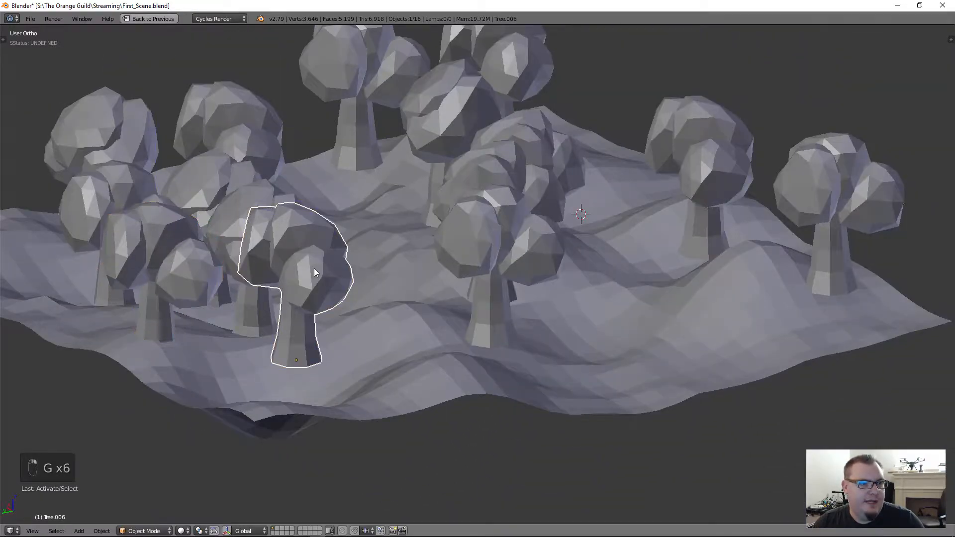
click(297, 338)
middle_drag(298, 337, 318, 300)
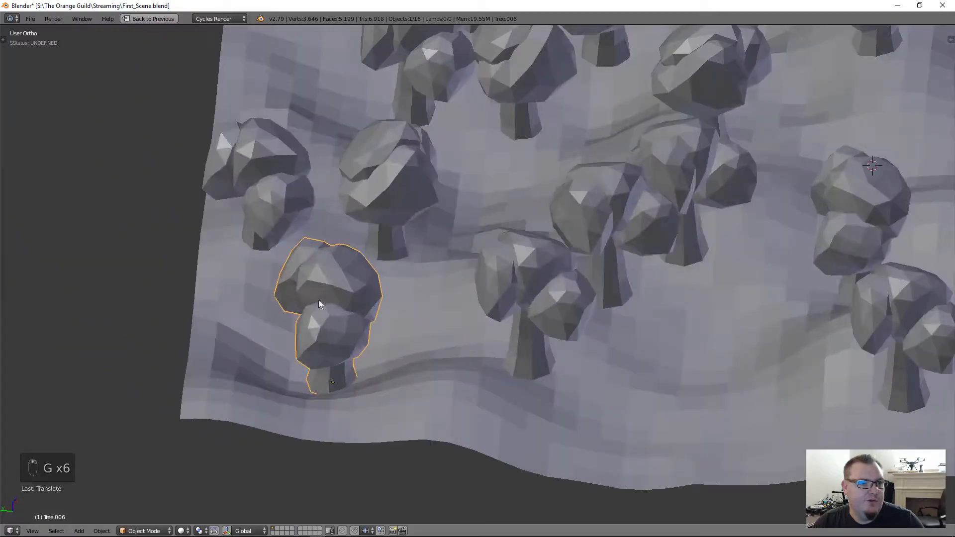
right_click(398, 251)
right_click(519, 310)
key(g)
click(516, 315)
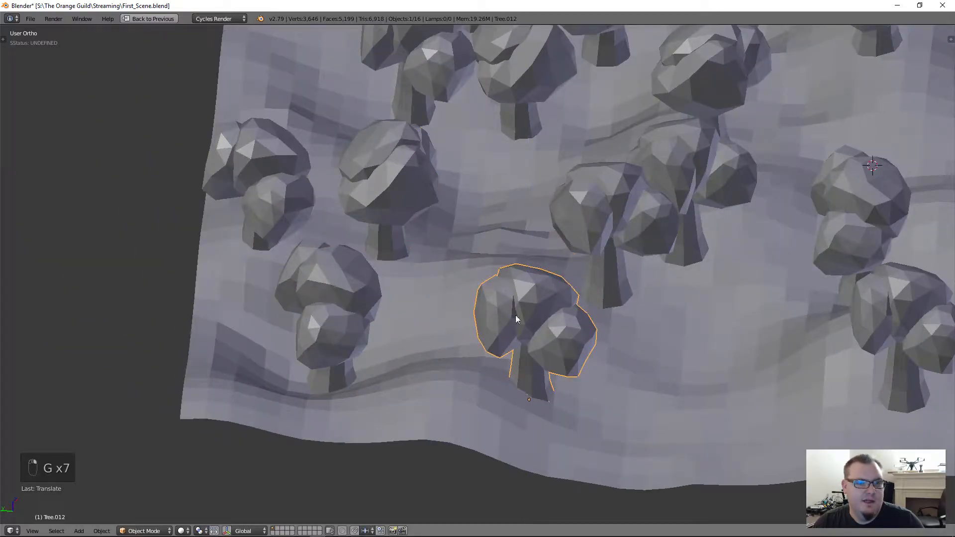
Lower the tree just behind Tree.012 and the adjacent Tree.010 along Z onto the terrain.
right_click(623, 216)
key(g)
right_click(624, 220)
key(g)
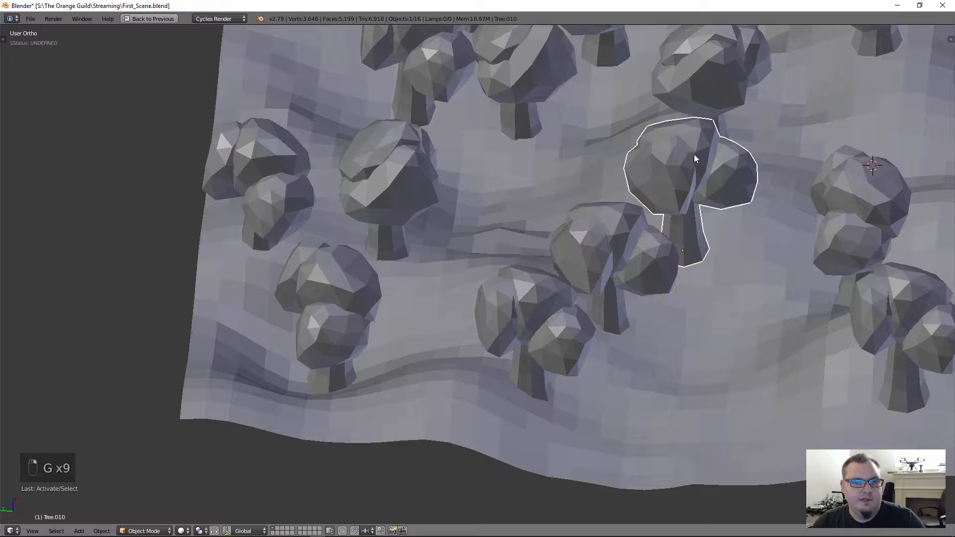
click(692, 193)
Lower Tree.004 and the neighbouring corner tree Tree.011 along Z so both trunks sit in the ground.
shift+middle_drag(692, 193, 547, 169)
right_click(628, 167)
key(g)
key(z)
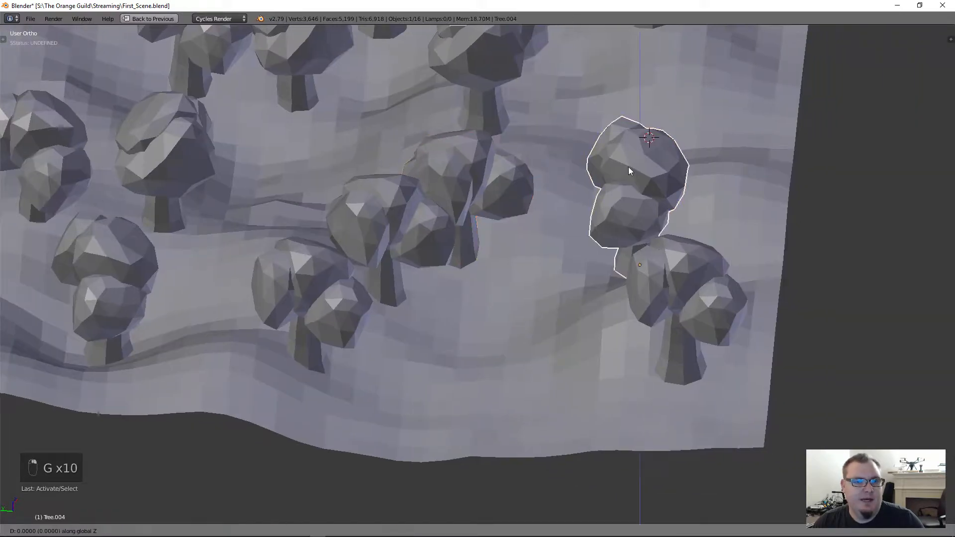
right_click(623, 192)
right_click(693, 295)
key(g)
click(688, 323)
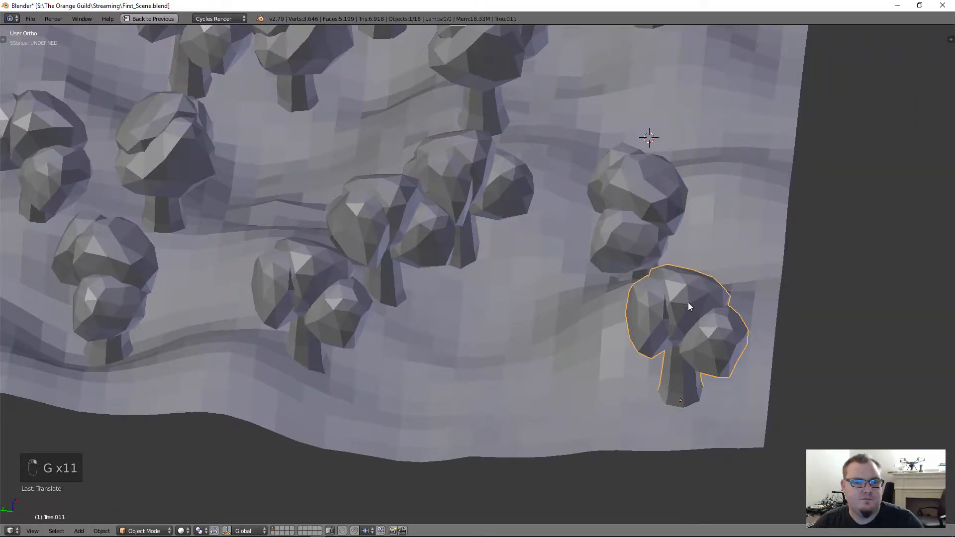
Lower Tree.003 and the original tree slightly along Z so their trunks sink into the terrain.
scroll(647, 232, down, 3)
shift+middle_drag(626, 166, 623, 230)
middle_drag(623, 230, 519, 254)
right_click(578, 148)
key(g)
key(z)
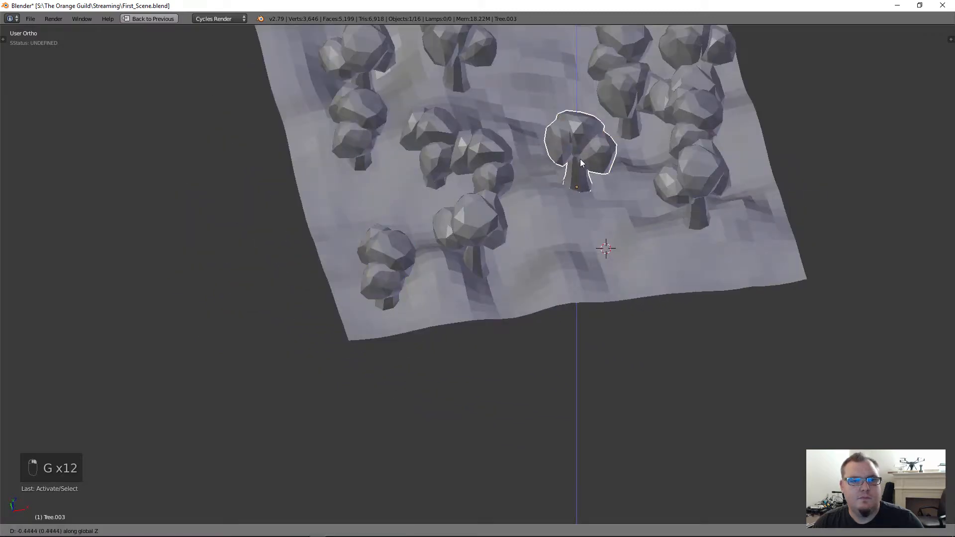
click(580, 160)
right_click(677, 204)
key(g)
key(z)
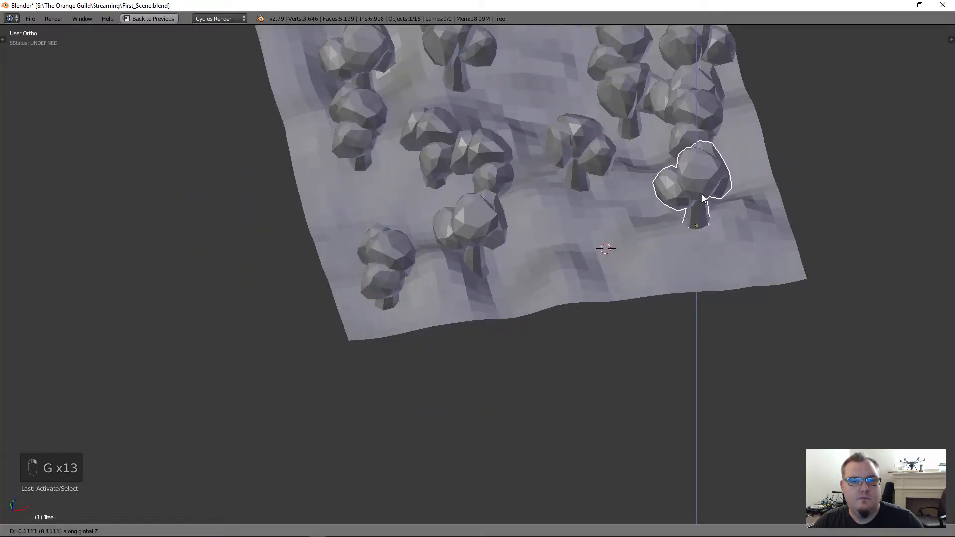
click(702, 195)
Lower two trees in the cluster behind the original tree along Z onto the ground.
middle_drag(702, 195, 571, 238)
right_click(677, 91)
key(g)
key(z)
click(677, 117)
scroll(616, 205, up, 3)
right_click(635, 193)
key(g)
key(z)
click(634, 197)
Lower another tree in that cluster along Z and fine-tune the height of Tree.002.
mouse_move(567, 152)
middle_down()
mouse_move(625, 172)
mouse_move(573, 153)
middle_up()
right_click(740, 146)
key(g)
key(z)
click(739, 154)
mouse_move(672, 135)
middle_down()
mouse_move(700, 145)
mouse_move(657, 144)
middle_up()
right_click(652, 145)
key(g)
key(z)
click(605, 154)
Select Tree.002, Tree.012, Tree.013 and the tree beside Tree.012, and try scaling them down together around their shared centre.
middle_drag(531, 157, 603, 175)
scroll(548, 206, down, 5)
middle_drag(548, 206, 505, 236)
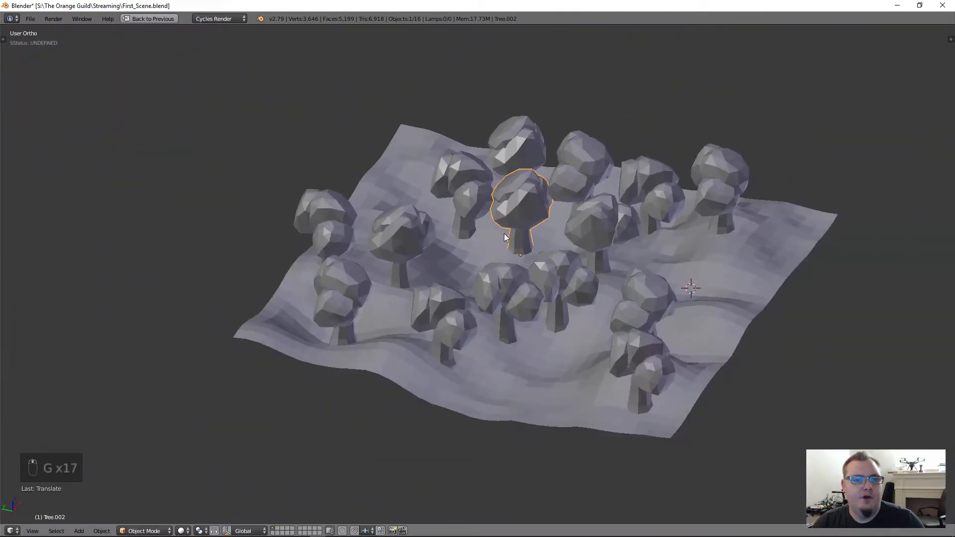
scroll(514, 272, up, 2)
shift+right_click(480, 325)
shift+right_click(412, 351)
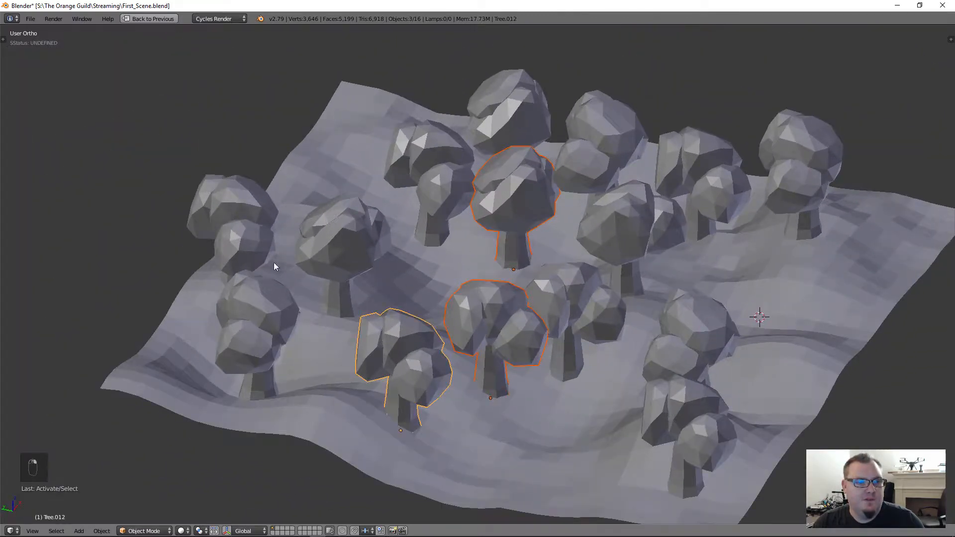
shift+right_click(254, 247)
key(s)
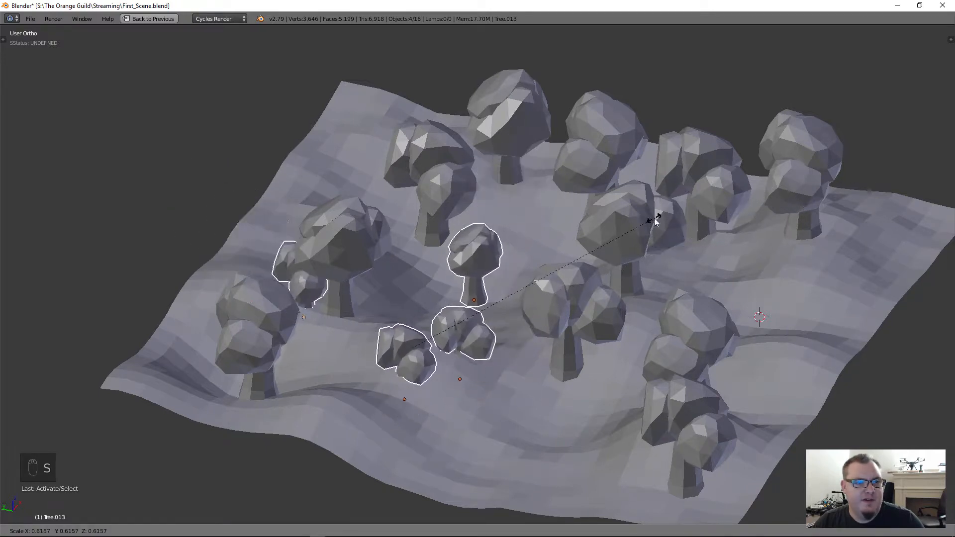
click(738, 164)
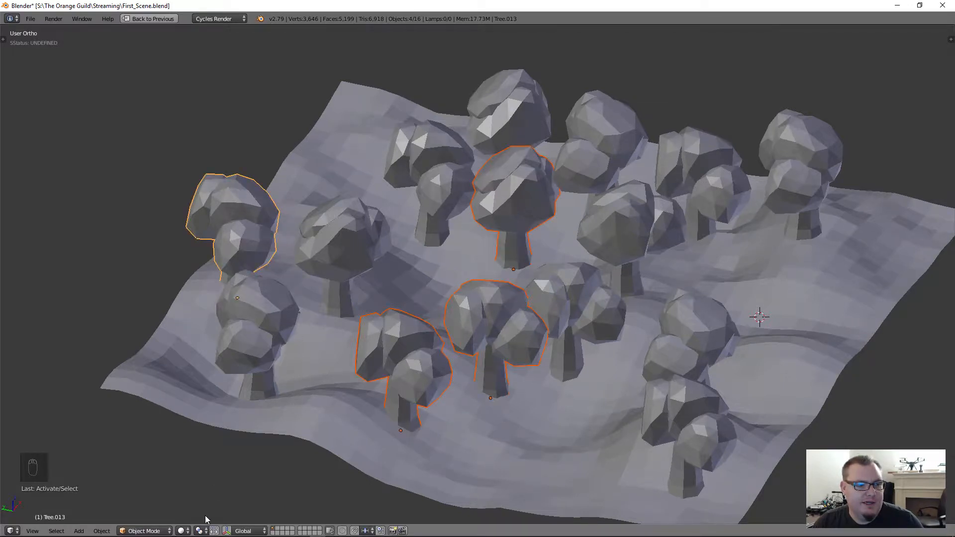
Set the pivot point to Individual Origins and scale the four selected trees down in place.
click(200, 531)
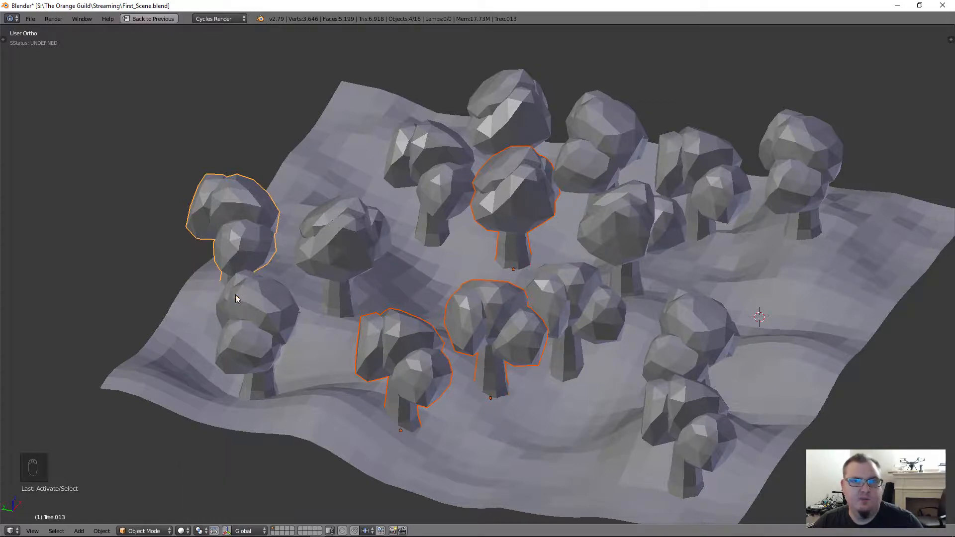
click(200, 531)
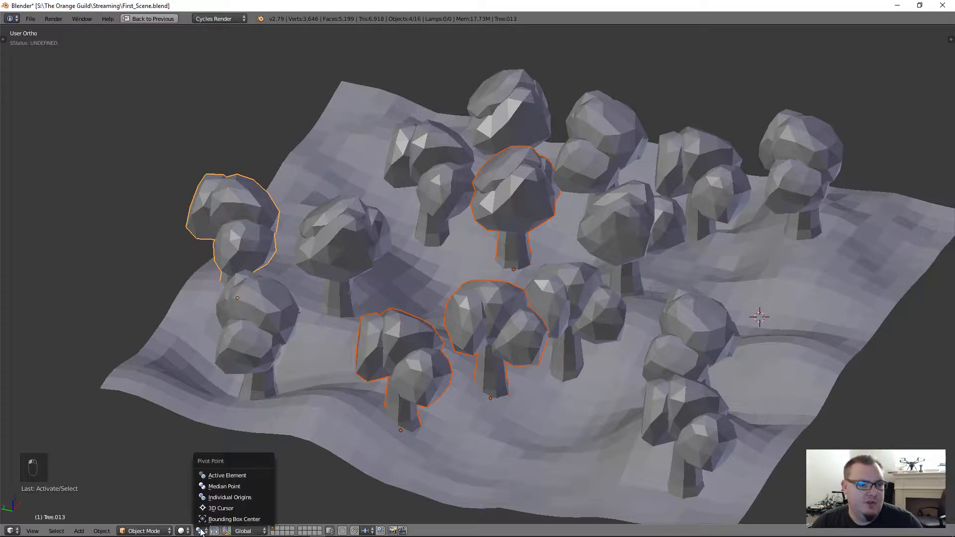
click(238, 497)
key(s)
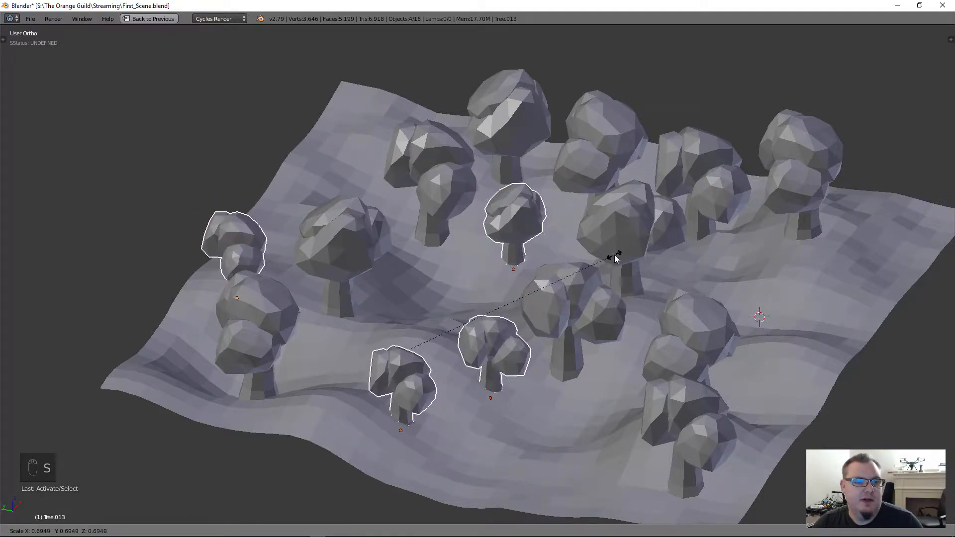
click(680, 321)
Select Tree.004, Tree.001 and the broad tree between them, and scale them down slightly.
right_click(670, 381)
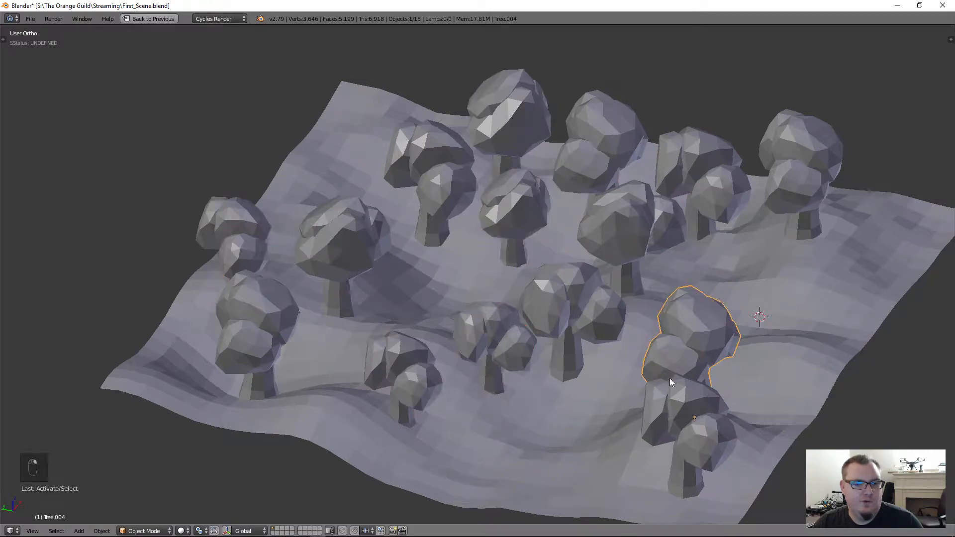
shift+right_click(617, 259)
shift+right_click(706, 147)
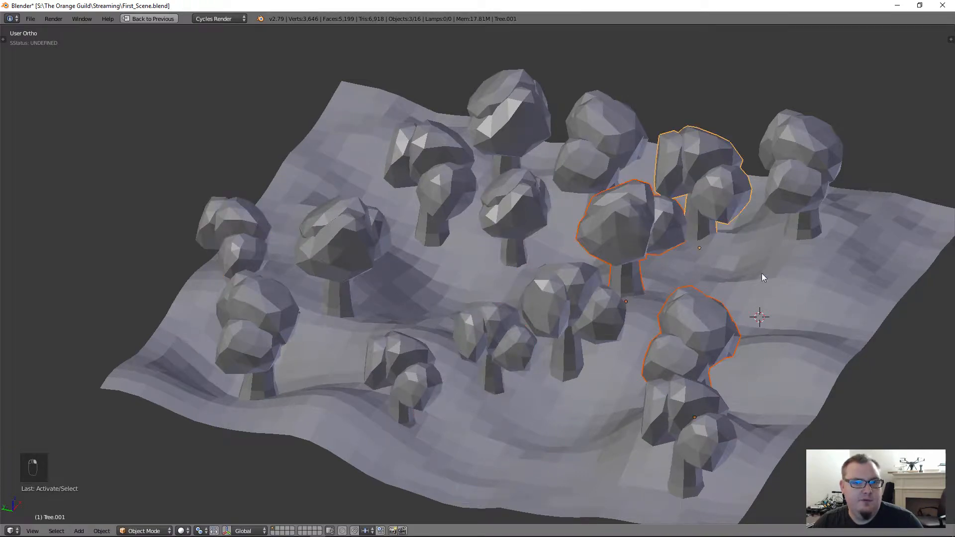
key(s)
click(753, 277)
Select the rearmost tree, Tree.006 and the tree behind Tree.006, and scale them up in place.
right_click(466, 167)
shift+right_click(251, 339)
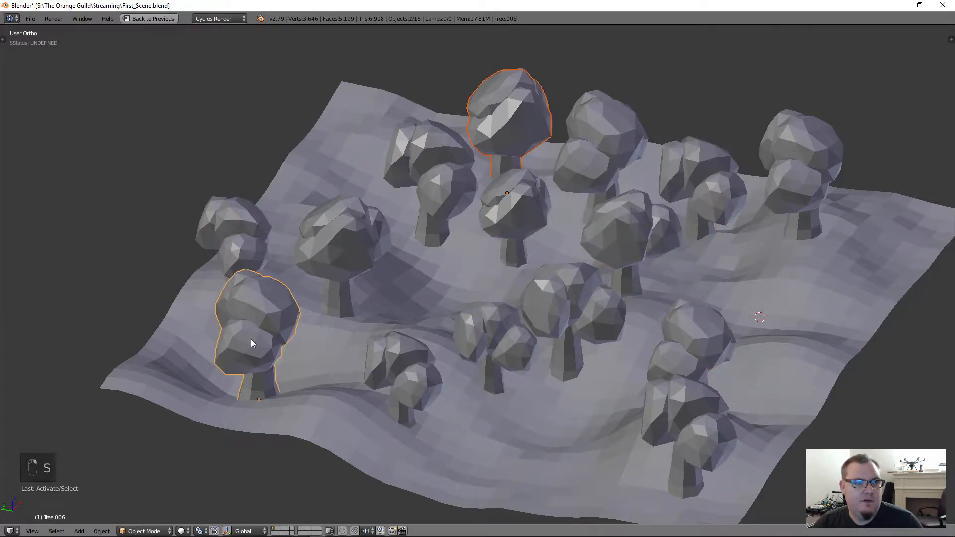
shift+right_click(208, 257)
key(s)
click(405, 270)
Select Tree.007, the forked tree behind it and the small tree near the terrain's centre, and scale them down slightly.
right_click(444, 164)
shift+right_click(339, 238)
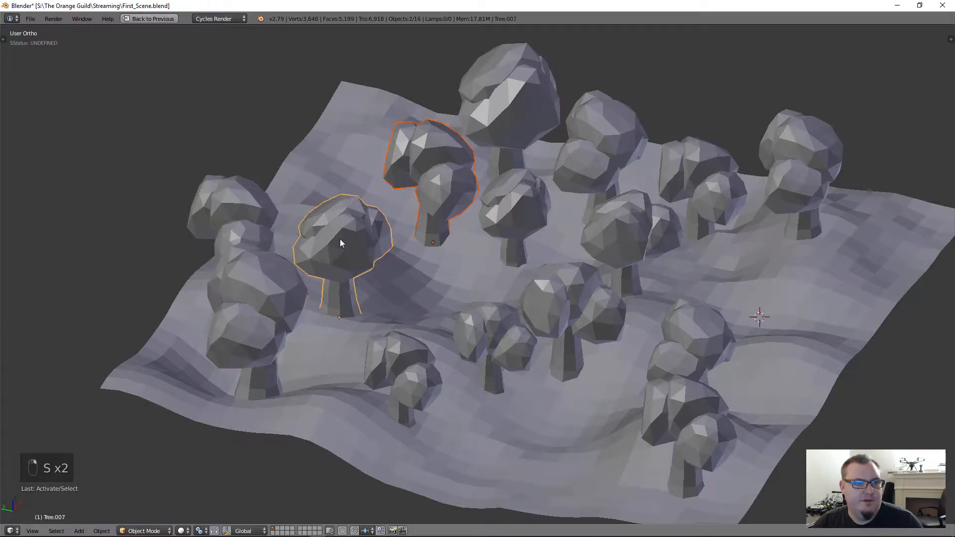
shift+right_click(497, 344)
key(s)
click(556, 373)
Select Tree.002 along with the two trees near the far corner, and scale them down slightly.
right_click(520, 199)
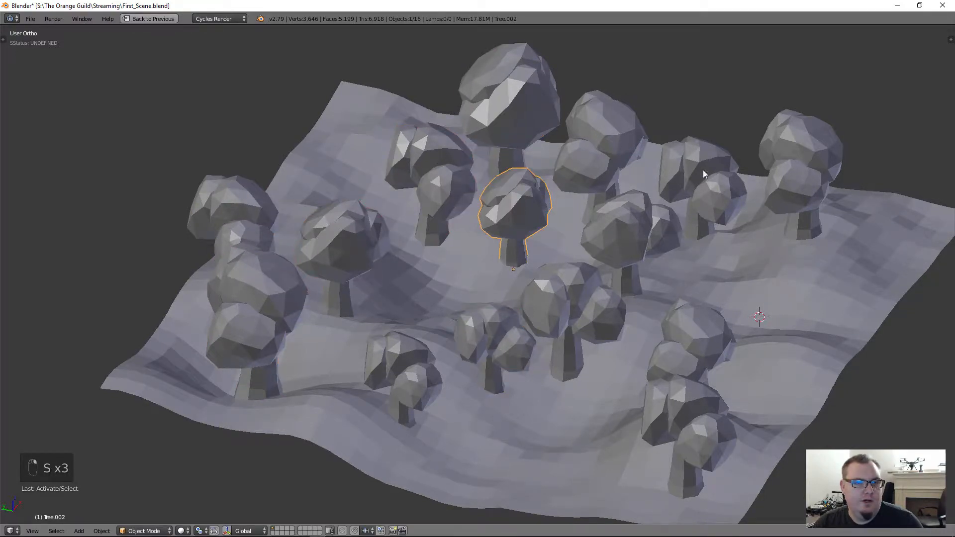
shift+right_click(703, 169)
shift+right_click(796, 165)
key(s)
click(859, 231)
Adjust the scale of the original Tree at the far corner and scale Tree.014 down.
right_click(805, 196)
key(s)
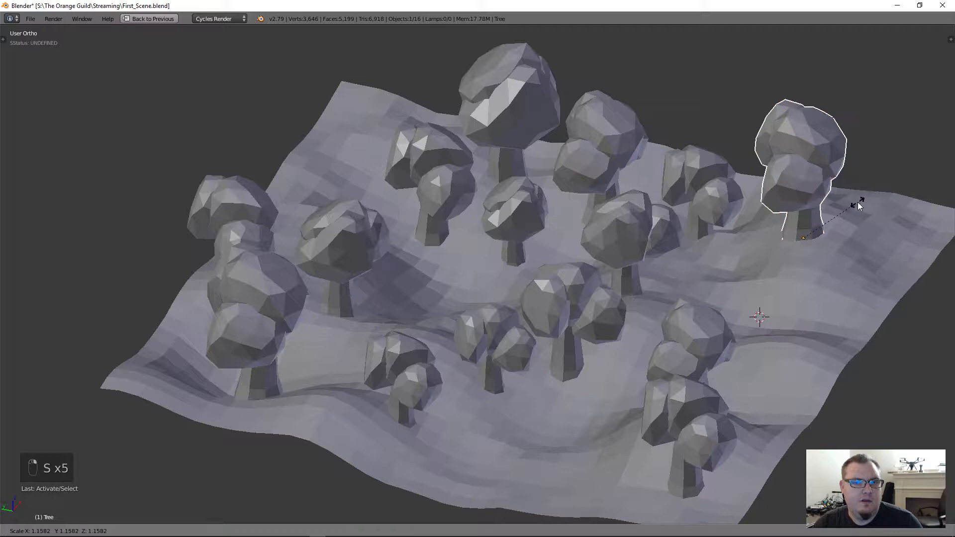
click(851, 208)
right_click(587, 131)
key(s)
click(556, 125)
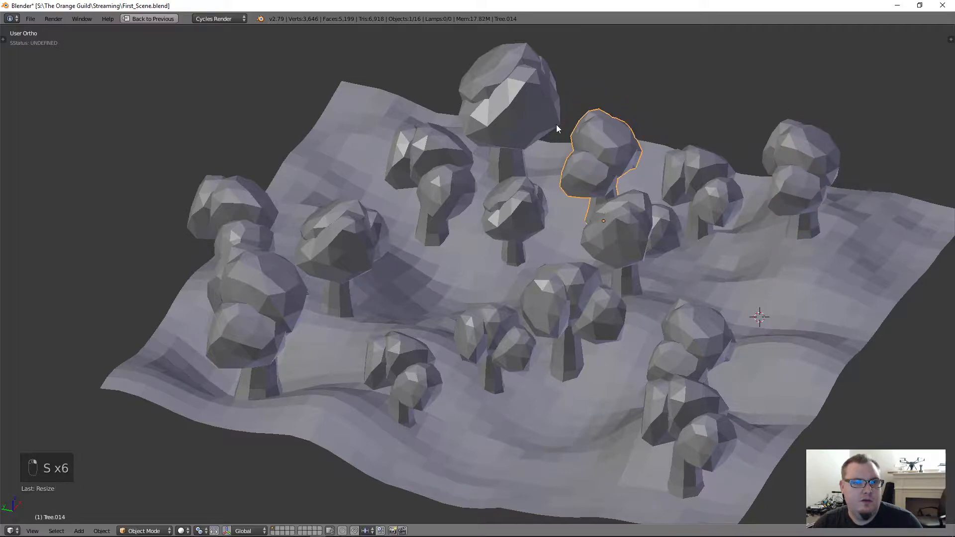
Select Tree.002 and Tree.005 together and scale them up in place.
right_click(524, 200)
shift+right_click(474, 340)
key(s)
click(526, 370)
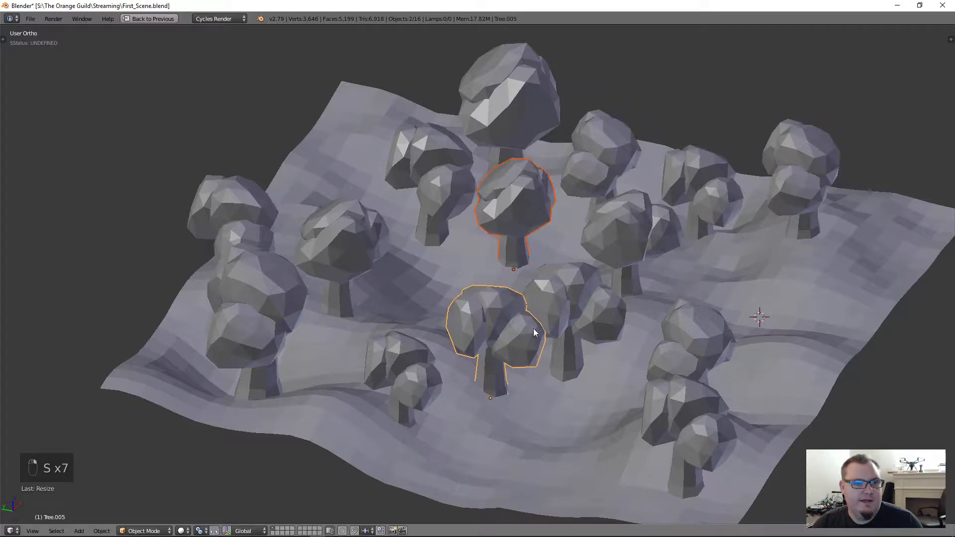
Select Tree.012 near the terrain's front edge and scale it up.
right_click(536, 334)
right_click(411, 372)
right_click(411, 372)
key(s)
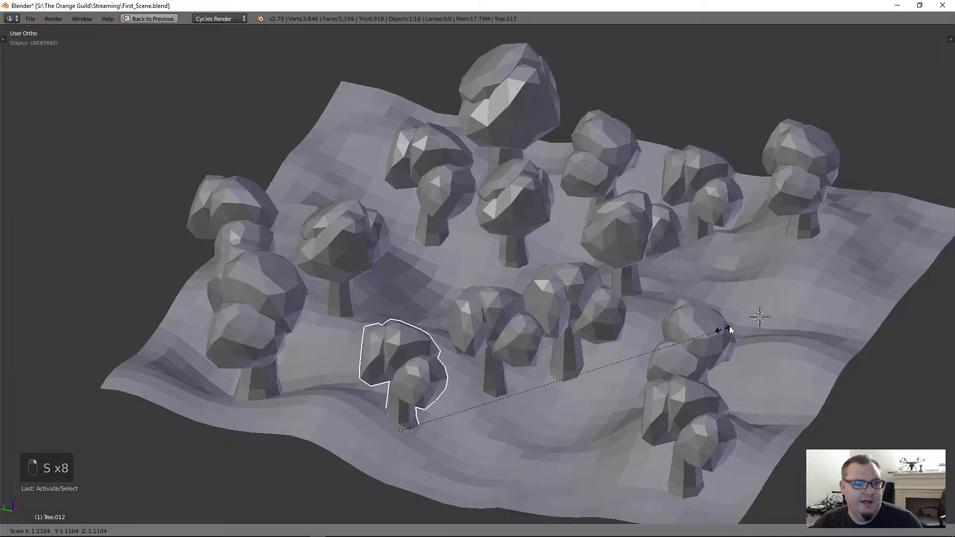
click(828, 292)
Select Tree.003 and scale it up slightly.
middle_drag(828, 292, 623, 272)
scroll(655, 311, down, 3)
right_click(623, 272)
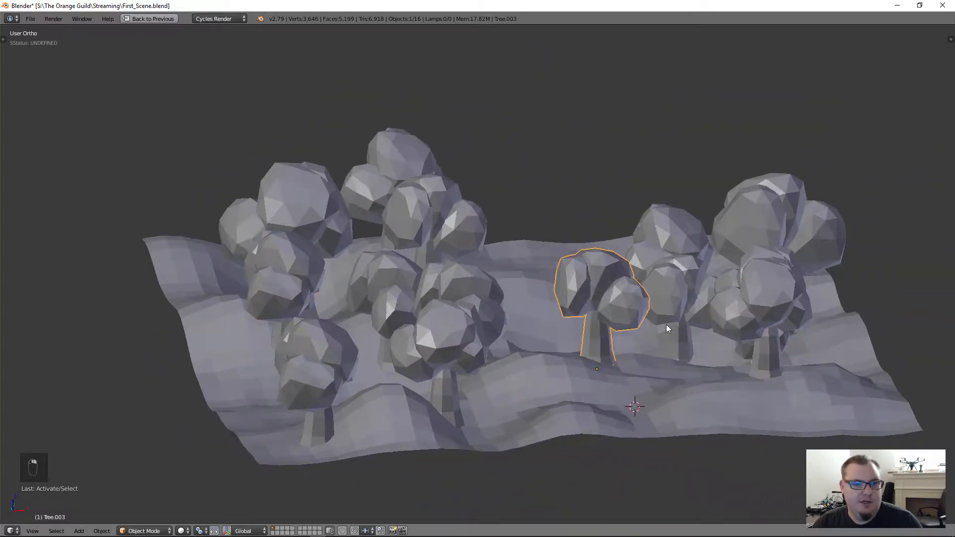
key(s)
click(666, 228)
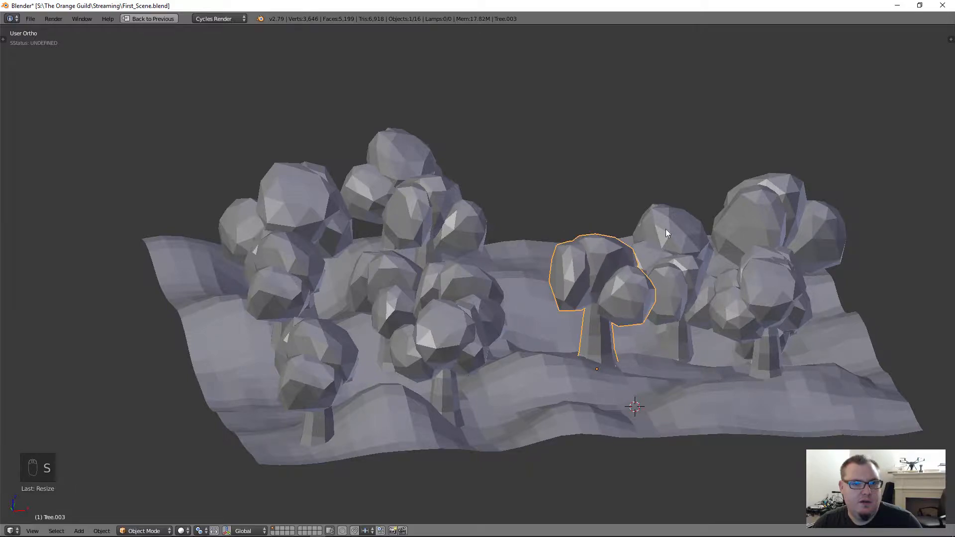
Move Tree.003 in top view to the open inner side of the crowded tree cluster.
middle_drag(666, 229, 625, 324)
key(KP_7)
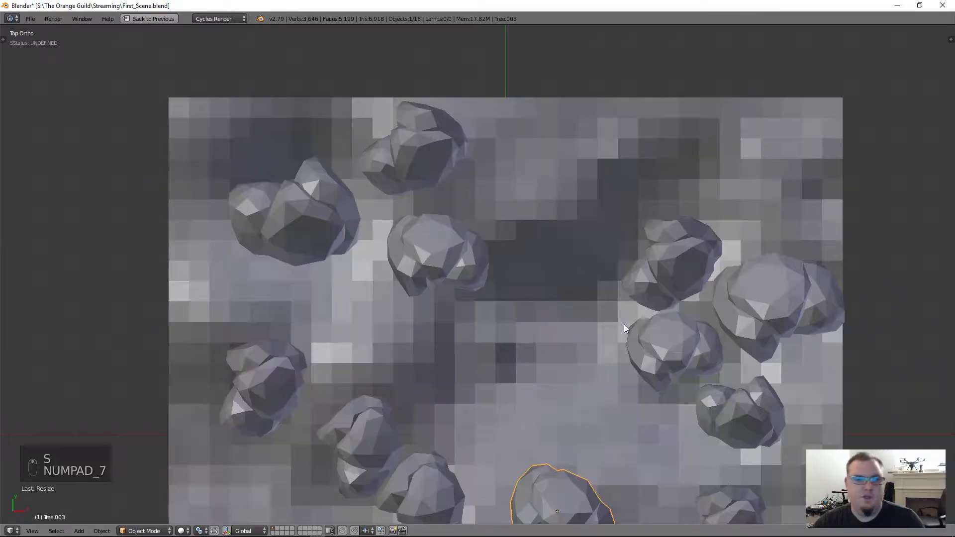
scroll(506, 321, down, 1)
shift+middle_drag(507, 322, 474, 192)
key(g)
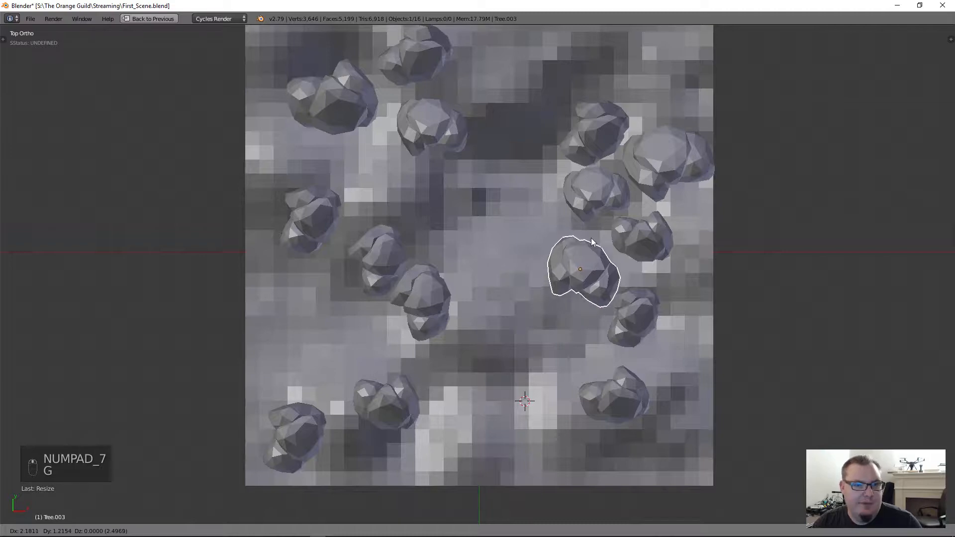
click(590, 239)
Move Tree.009 out of the cluster to the terrain's empty far corner, adjust its position there and scale it down.
right_click(678, 140)
key(g)
click(691, 31)
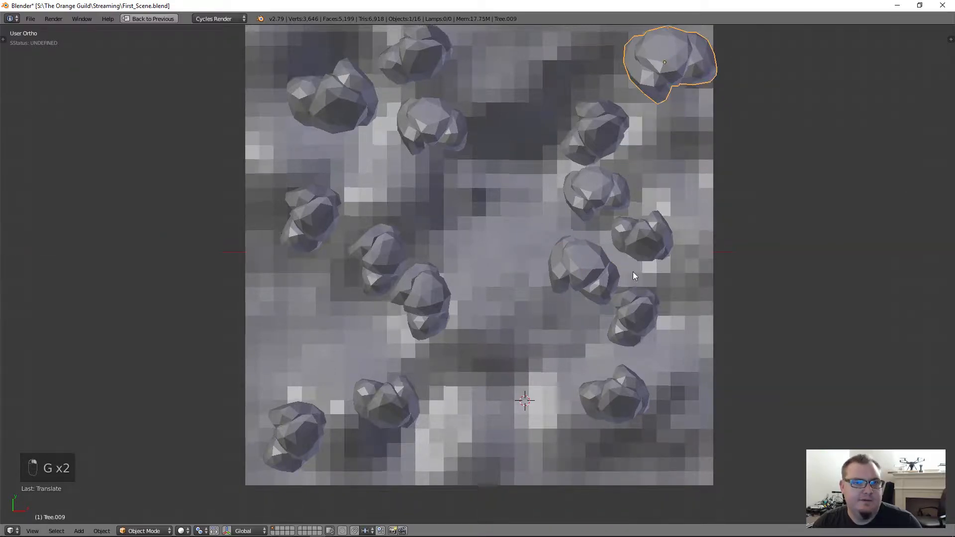
middle_drag(632, 272, 595, 199)
key(g)
click(694, 216)
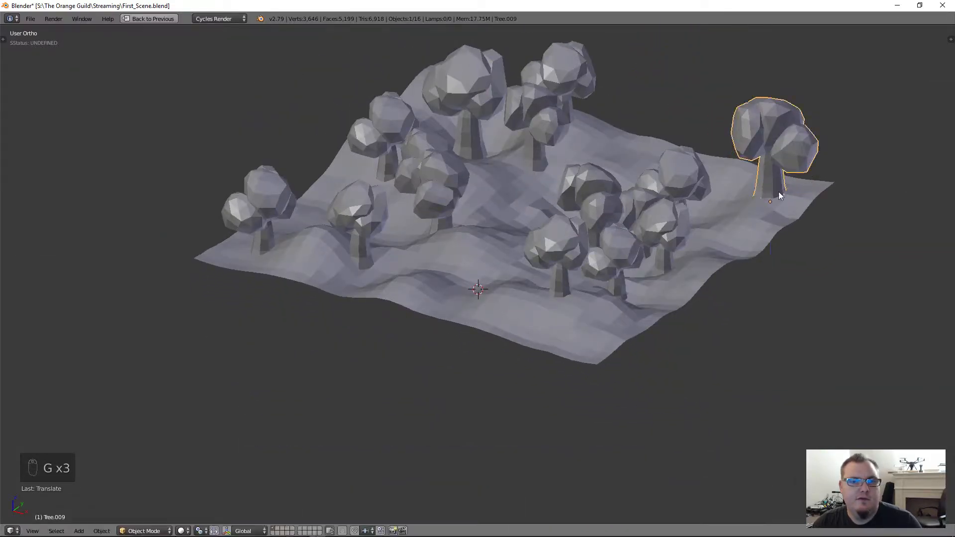
key(s)
click(800, 194)
Adjust the height of Tree.003 along Z so its trunk sits on the ground.
middle_drag(800, 194, 560, 234)
scroll(560, 234, up, 3)
right_click(589, 216)
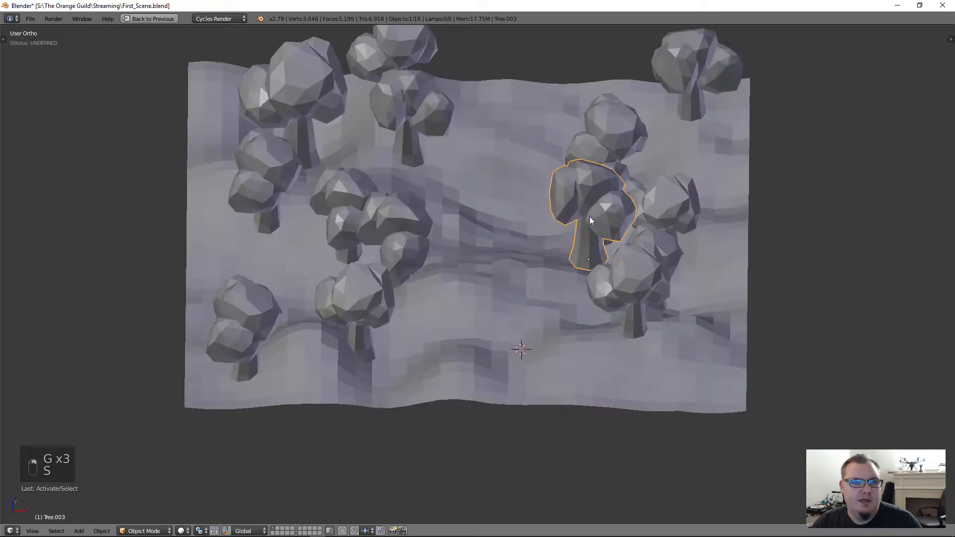
key(g)
key(z)
click(589, 228)
Adjust the scale of Tree.003 and rotate it around the Z axis.
middle_drag(528, 266, 649, 225)
key(s)
click(650, 224)
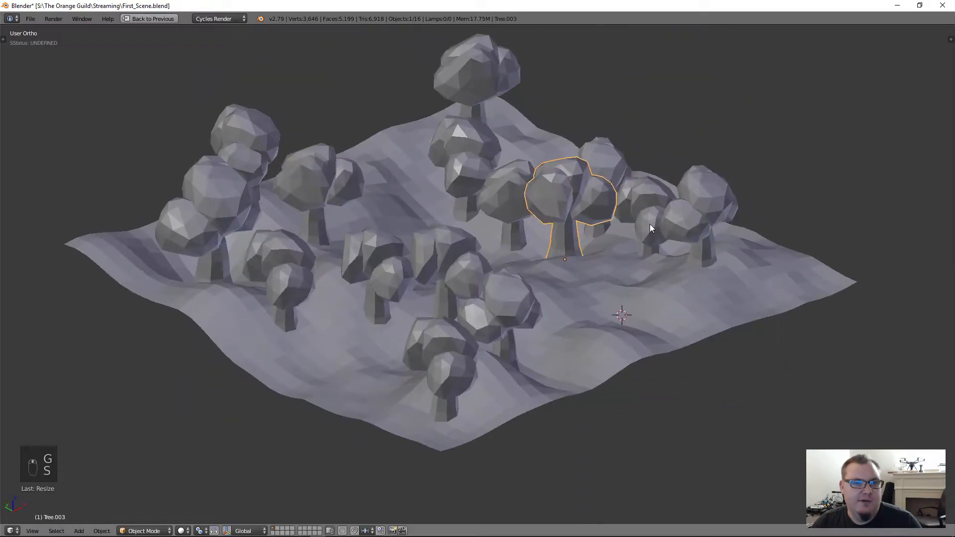
key(r)
key(z)
click(612, 273)
Lower Tree.004 along Z to seat it on the ground, and clear the selection.
middle_drag(533, 273, 498, 229)
key(a)
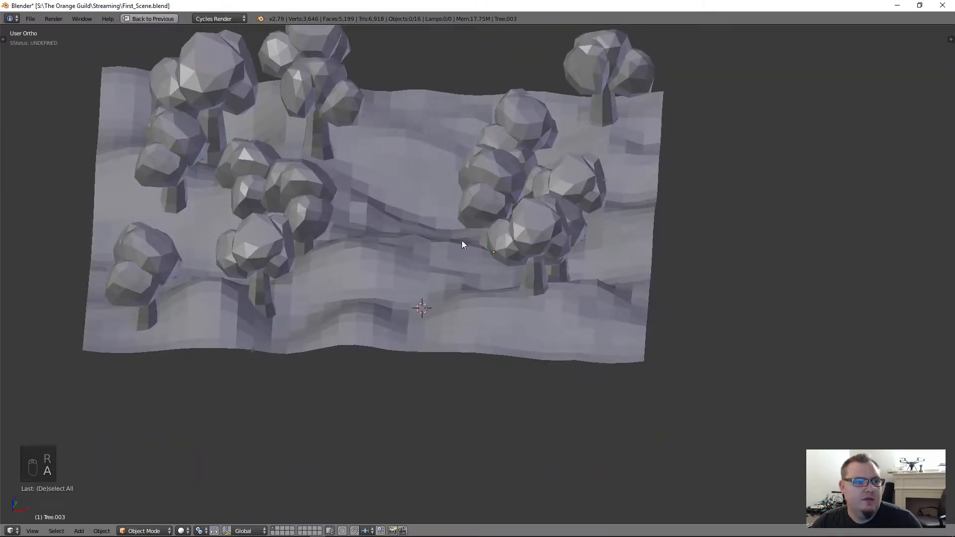
right_click(244, 246)
key(g)
key(z)
click(252, 254)
middle_drag(383, 311, 460, 245)
scroll(407, 263, down, 3)
key(a)
scroll(437, 269, up, 4)
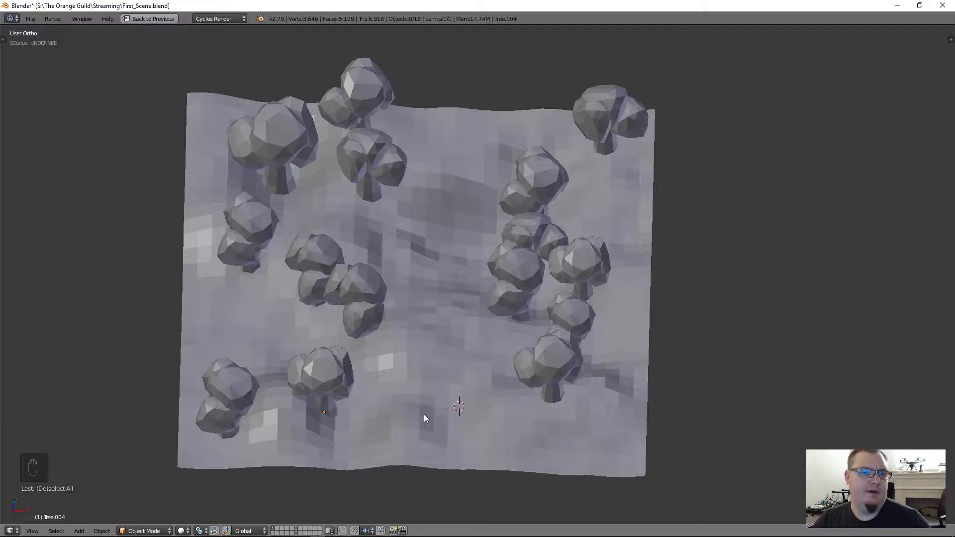
Restore the full screen layout from the maximized viewport and show the viewport's tool shelf and properties region.
middle_drag(397, 171, 442, 294)
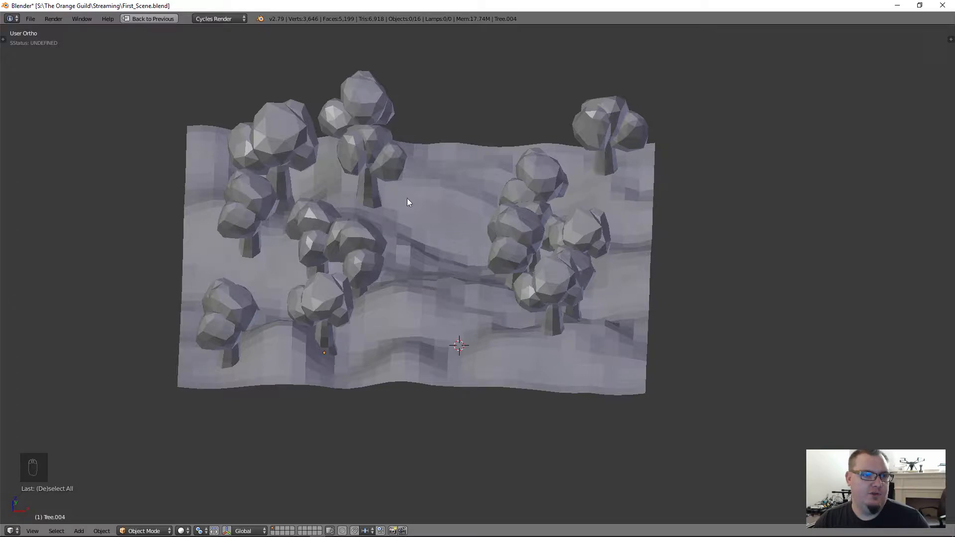
key(shift+space)
scroll(332, 254, up, 1)
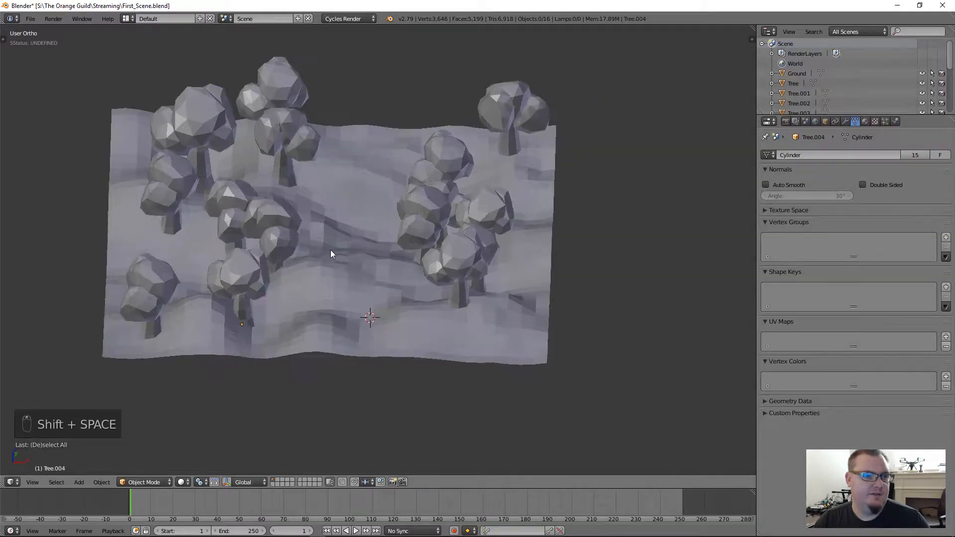
key(n)
key(t)
shift+middle_drag(372, 201, 449, 265)
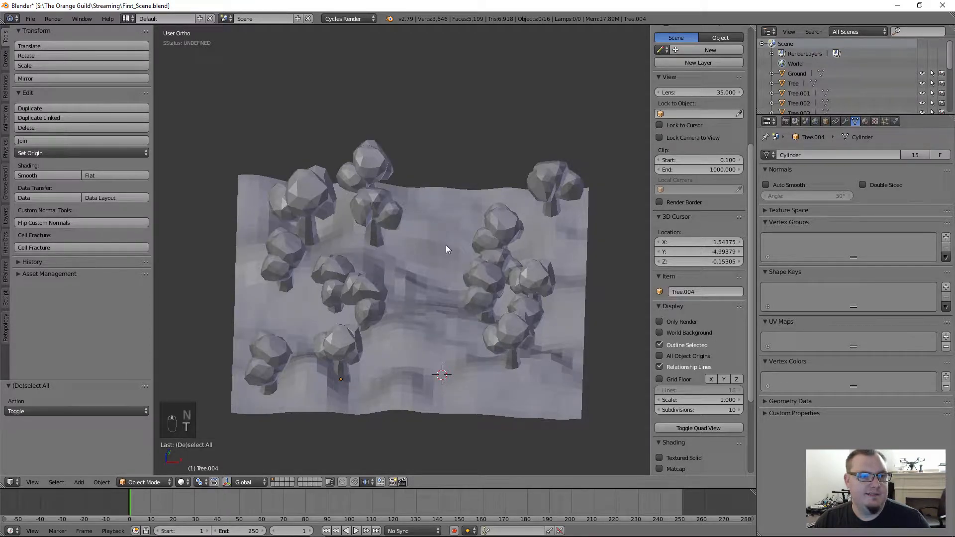
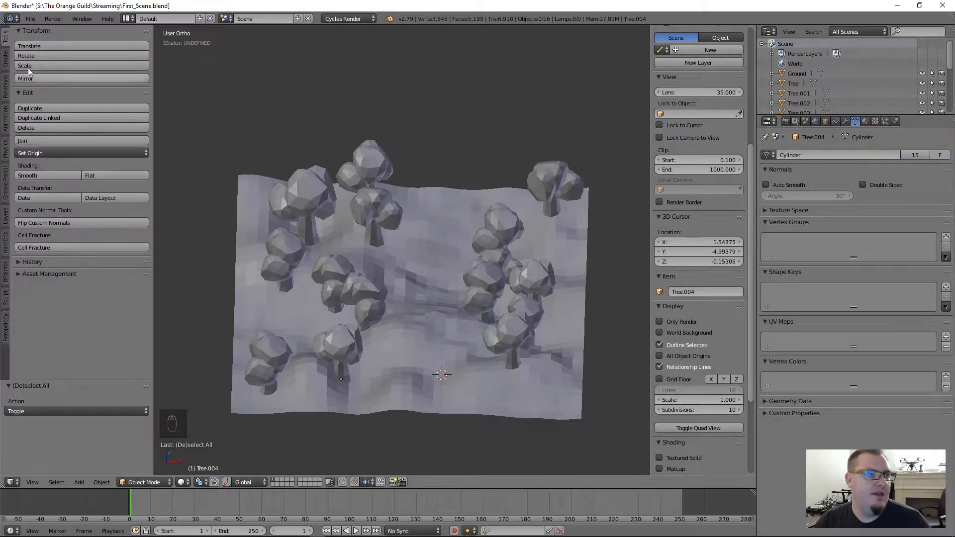
Place the 3D cursor near the terrain's far edge, between the back trees, and add a camera there.
click(6, 58)
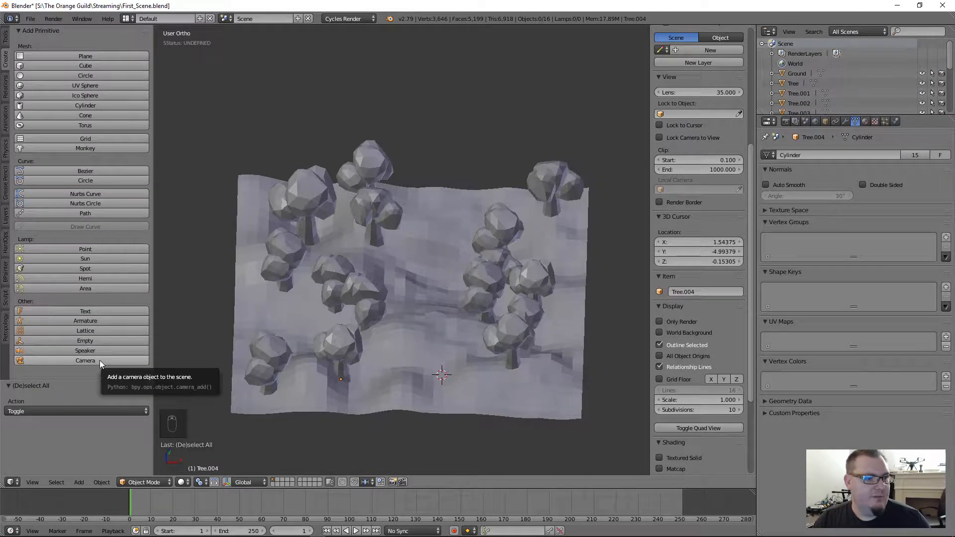
click(443, 377)
click(421, 253)
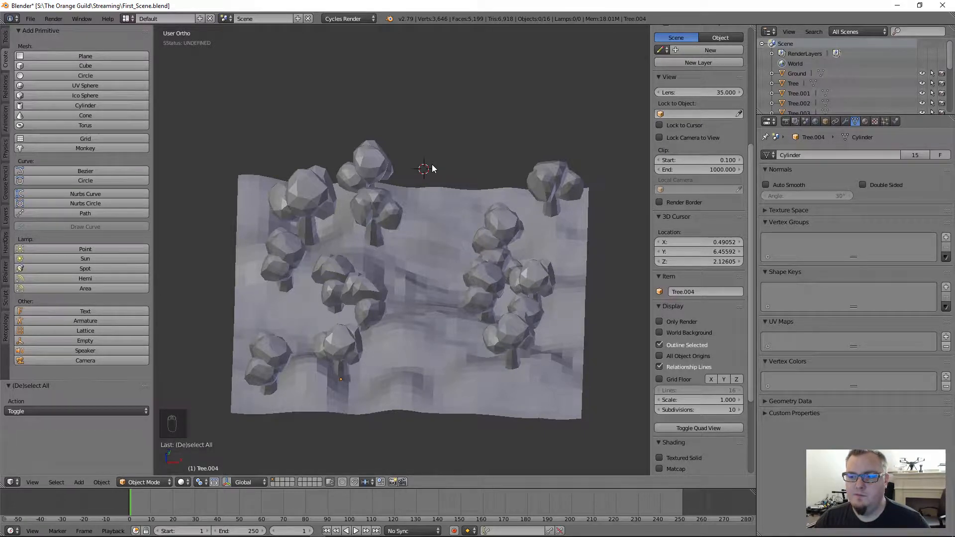
click(420, 162)
click(436, 163)
click(437, 166)
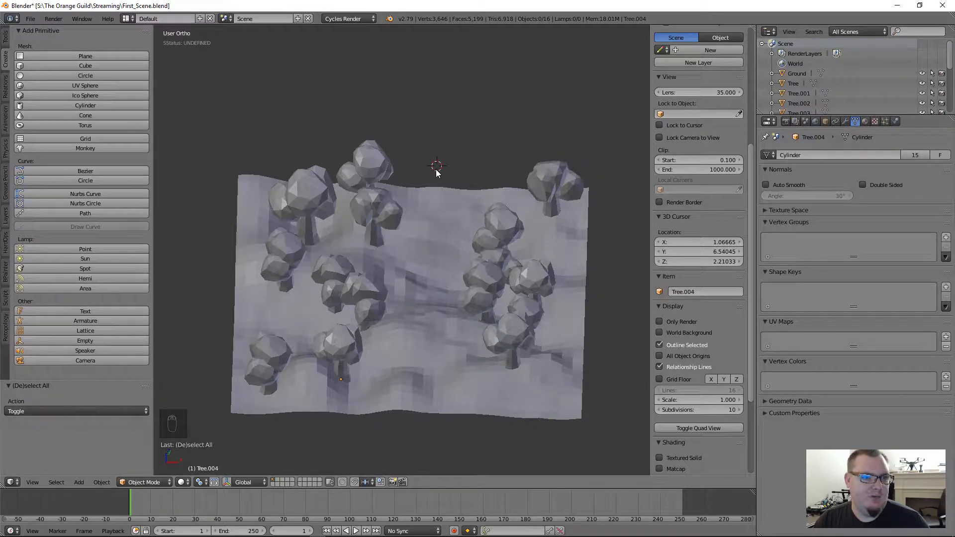
click(436, 169)
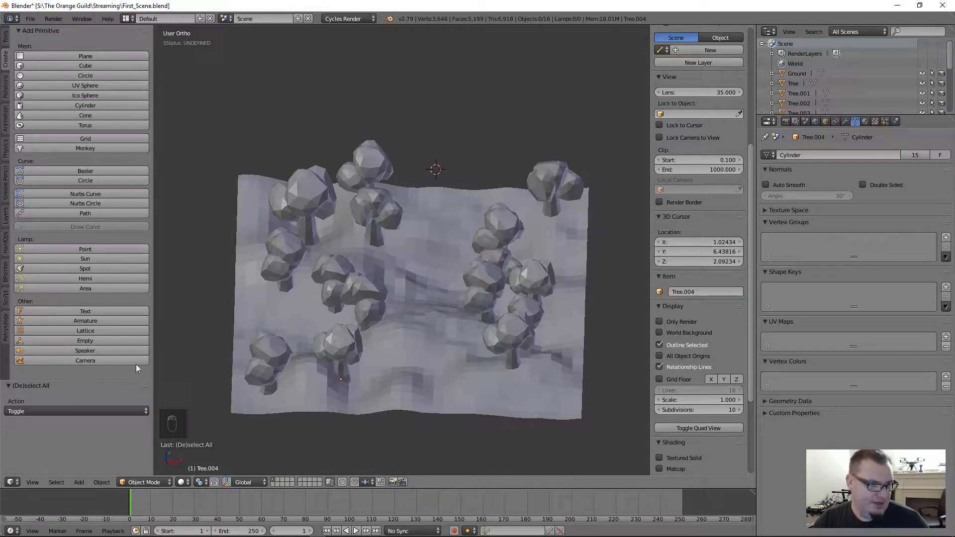
click(116, 360)
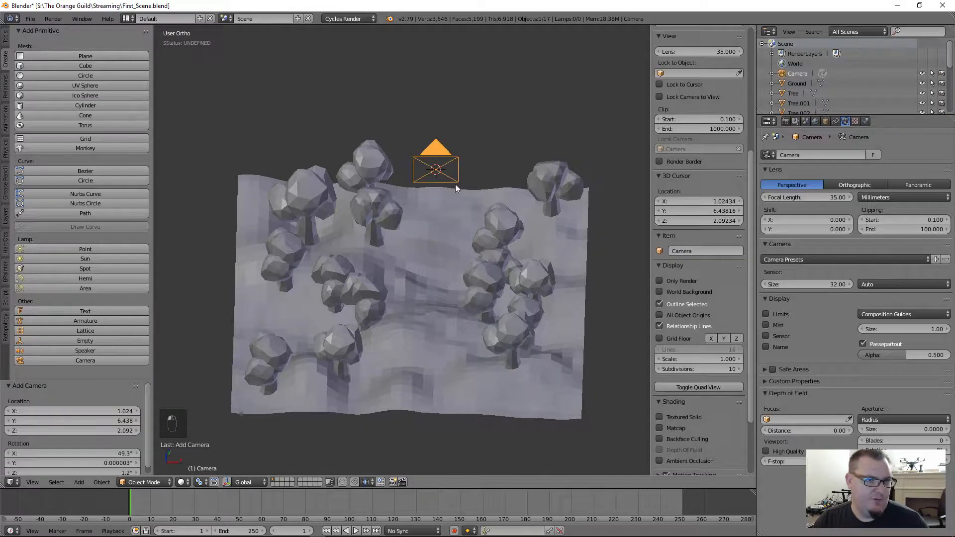
Examine the new camera's position and orientation relative to the terrain and trees from several angles and from the top.
middle_drag(506, 255, 387, 255)
scroll(366, 302, up, 5)
middle_drag(364, 312, 455, 322)
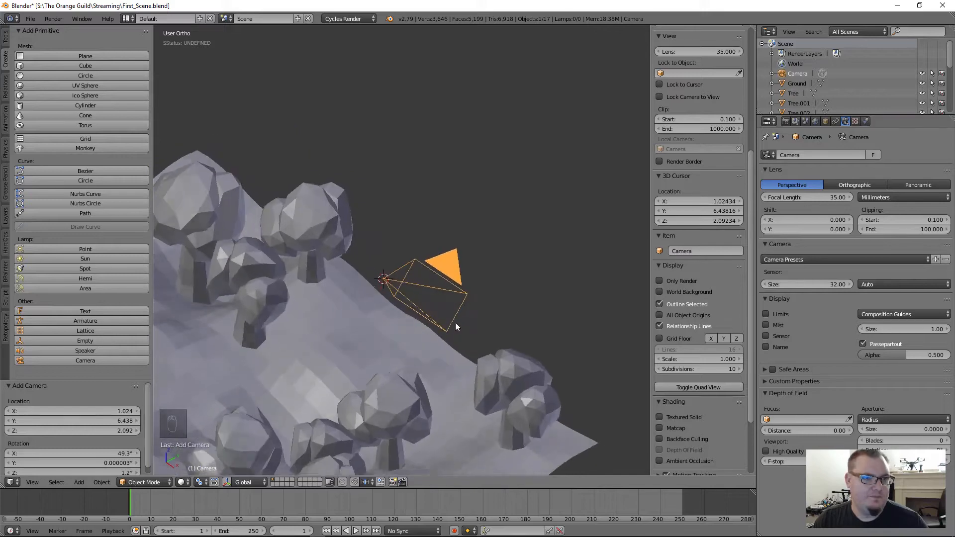
scroll(389, 295, down, 5)
middle_drag(389, 295, 439, 279)
scroll(452, 242, up, 4)
scroll(452, 248, down, 3)
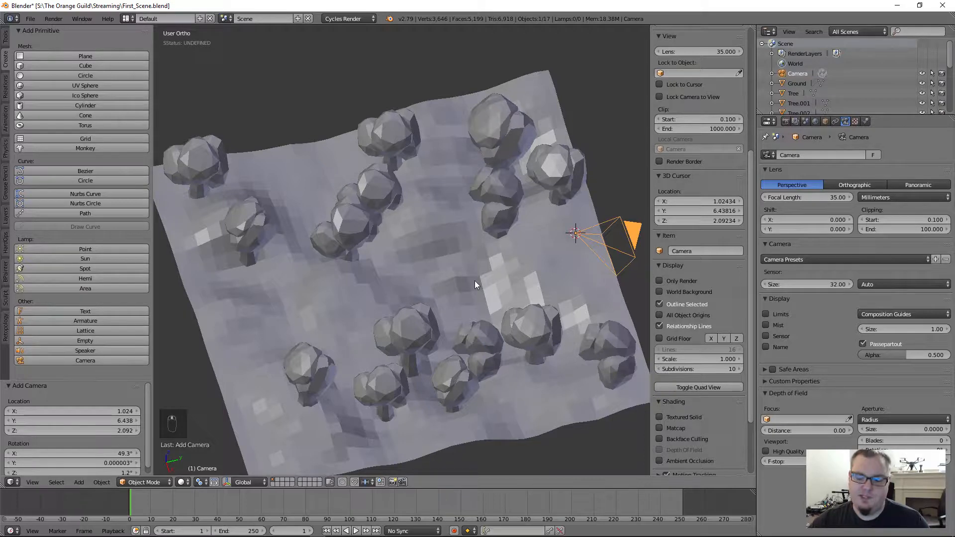
key(KP_7)
scroll(475, 280, down, 4)
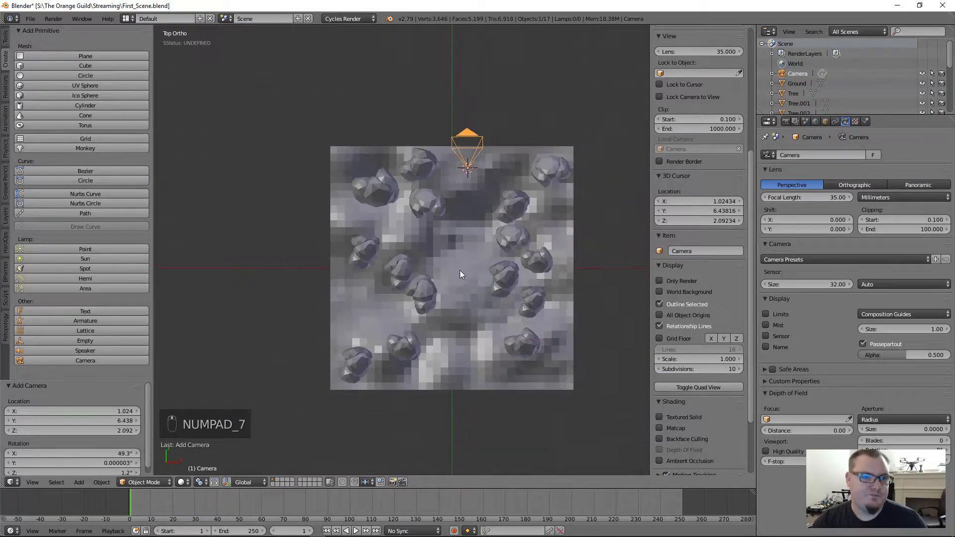
shift+middle_drag(459, 270, 443, 263)
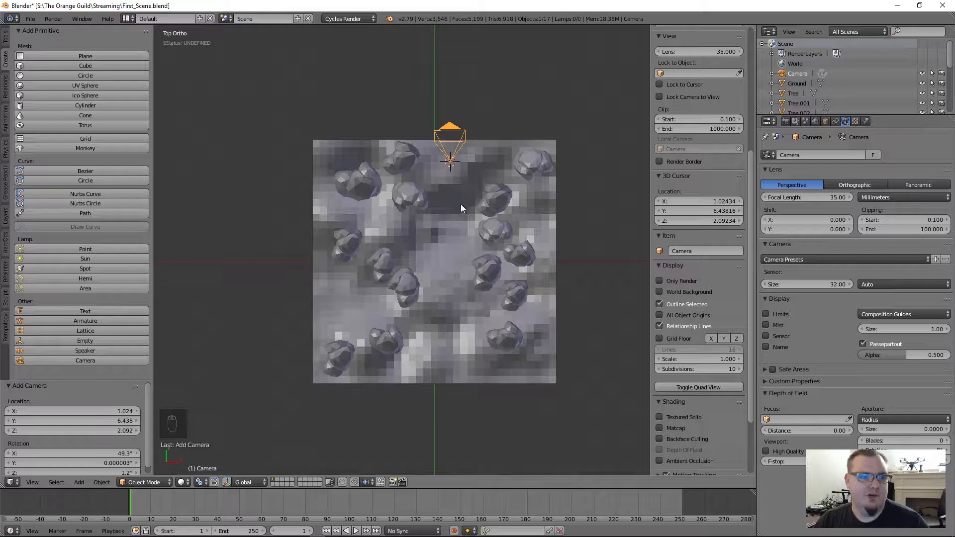
scroll(462, 208, up, 4)
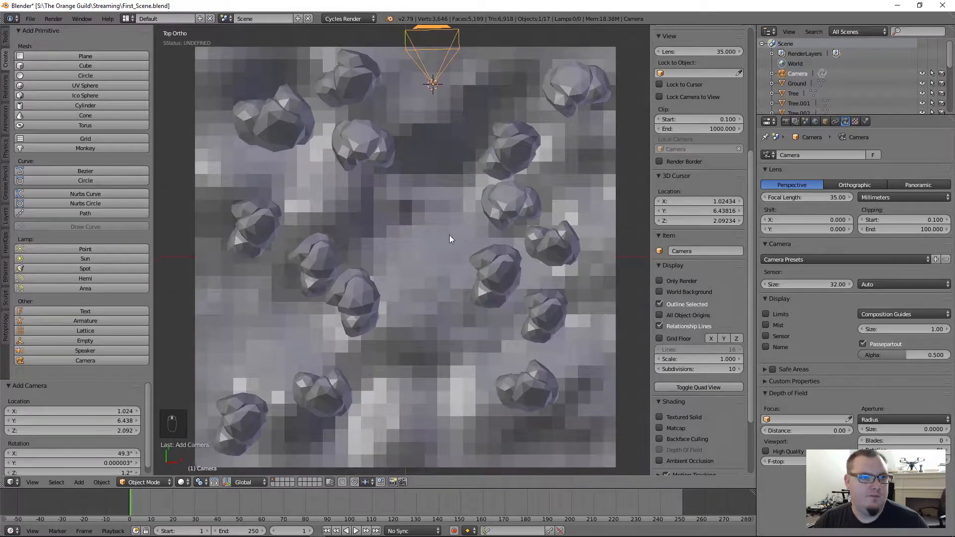
Display the scene in wireframe from the top and switch the view to perspective projection.
key(z)
scroll(411, 244, down, 2)
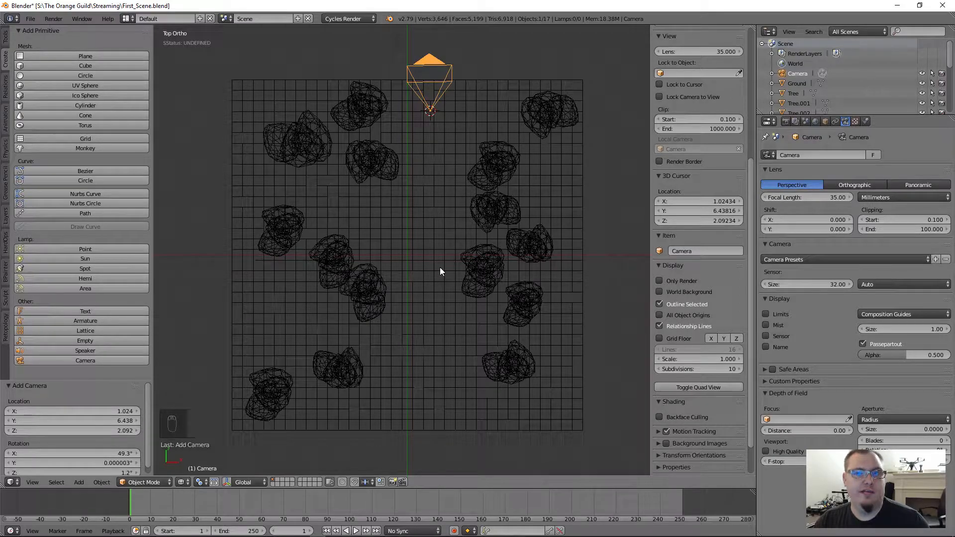
middle_drag(432, 254, 403, 208)
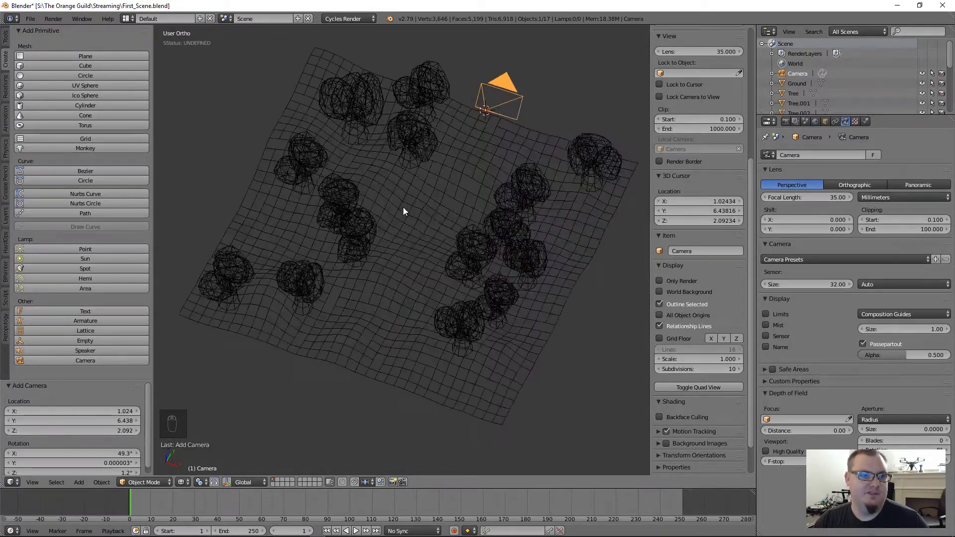
key(KP_7)
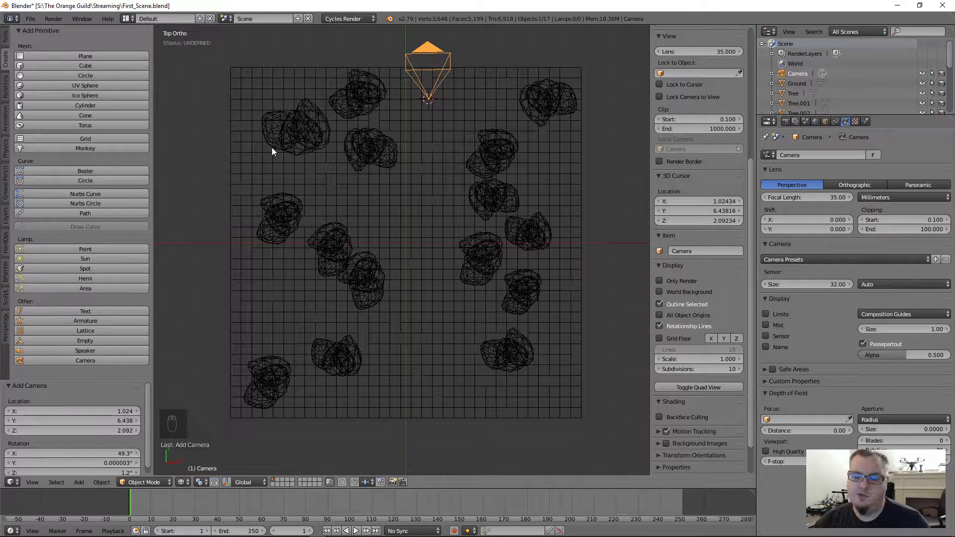
key(KP_5)
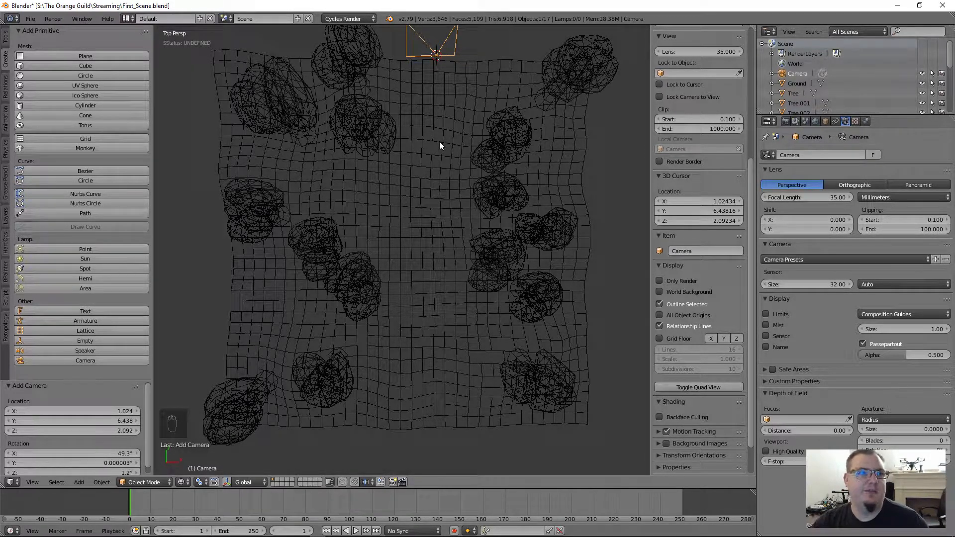
Compare how the trees at opposite corners of the terrain lean in the perspective top view.
right_click(549, 85)
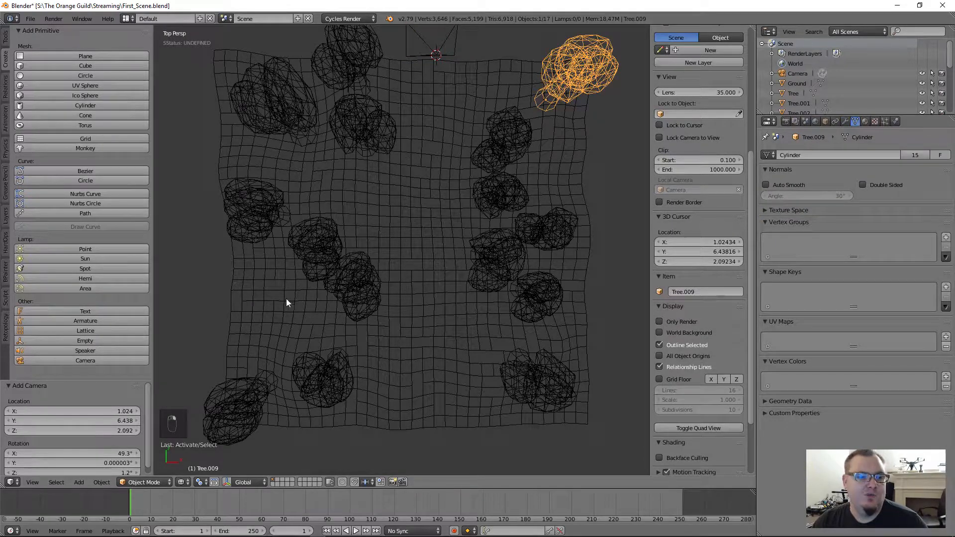
right_click(257, 387)
right_click(226, 420)
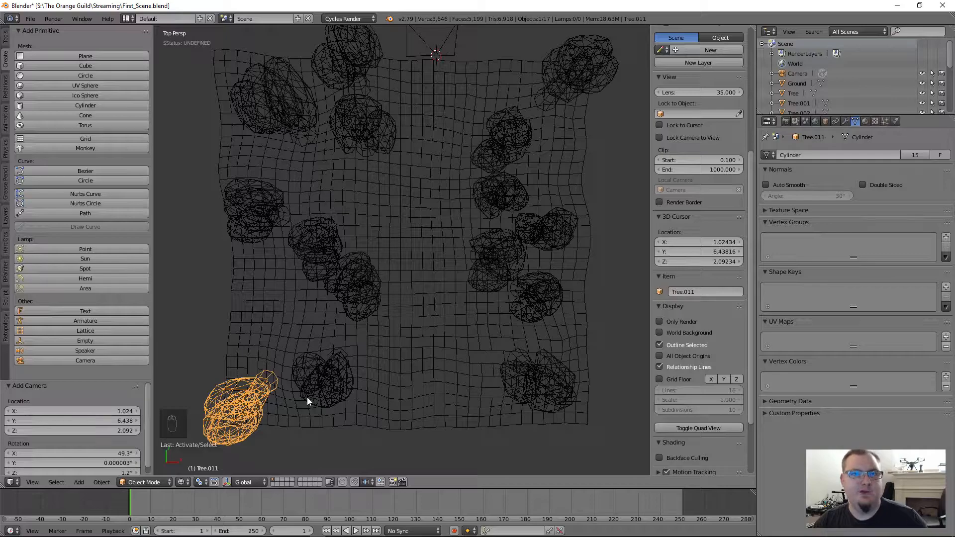
shift+middle_drag(326, 328, 370, 377)
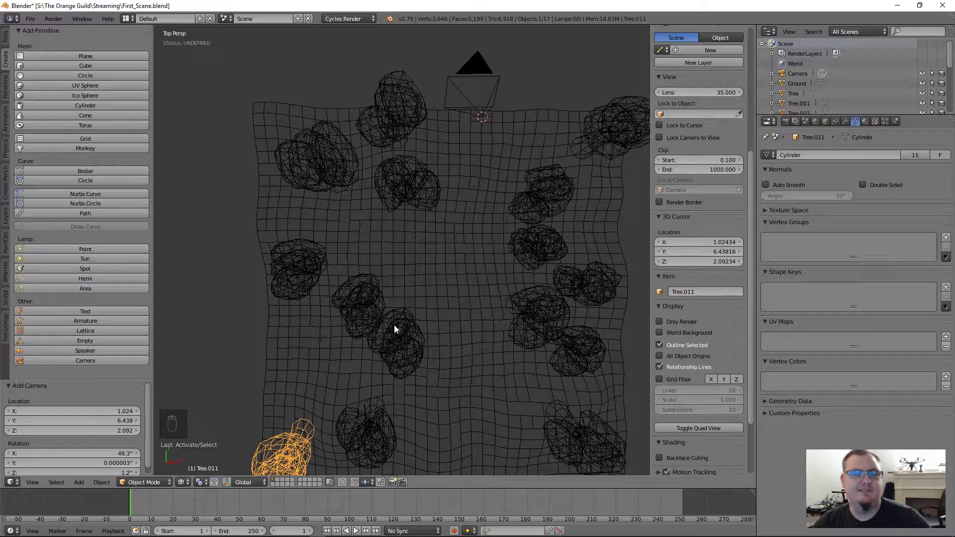
Switch the viewport to an orthographic top view with solid shading.
key(KP_5)
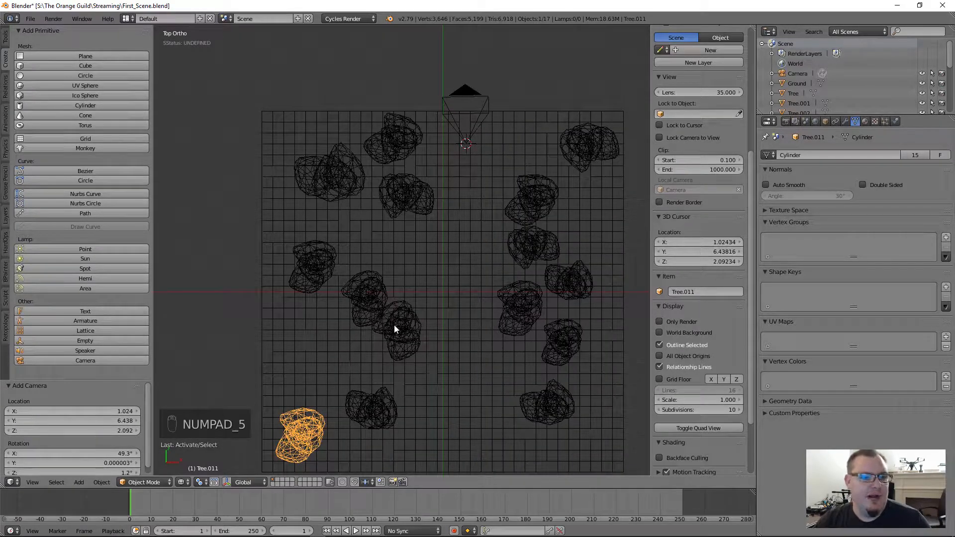
shift+middle_drag(516, 313, 499, 297)
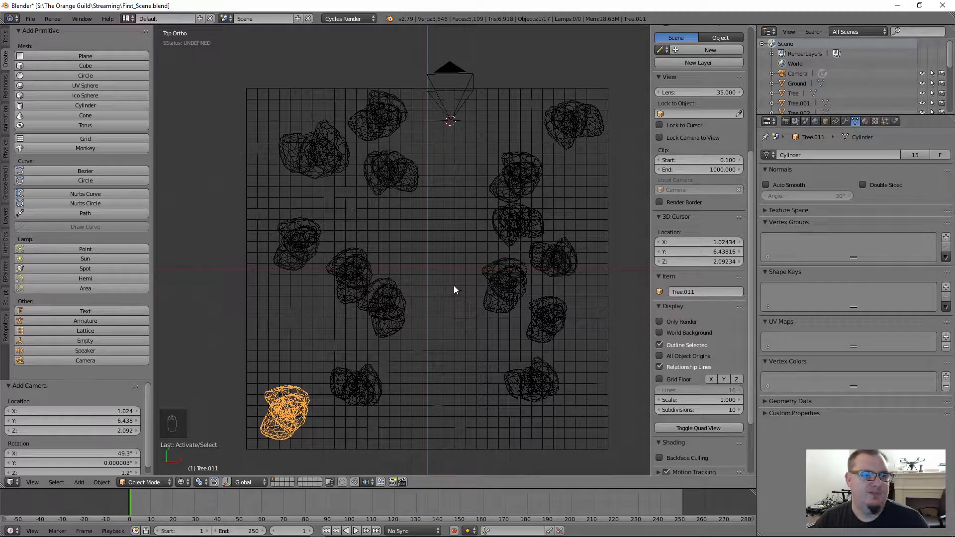
key(z)
middle_drag(434, 330, 440, 304)
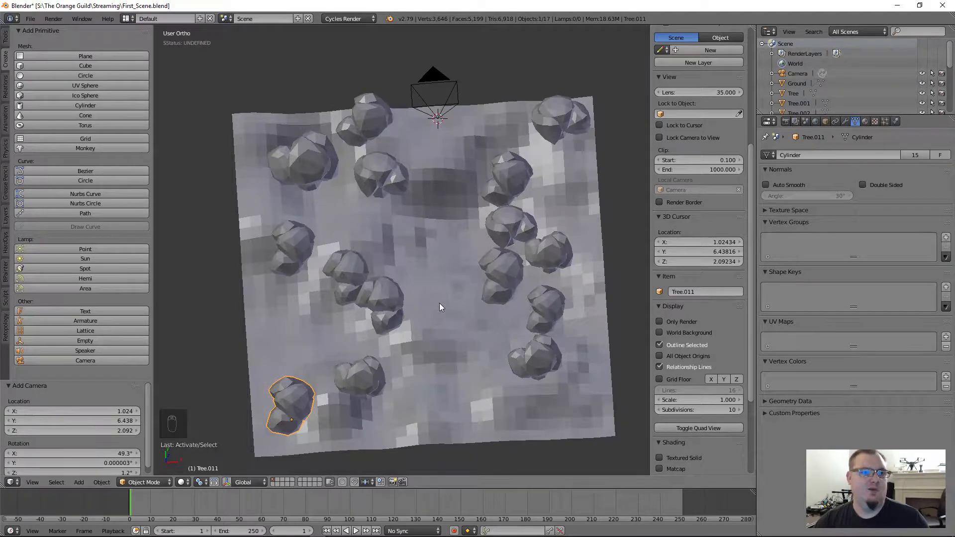
key(KP_7)
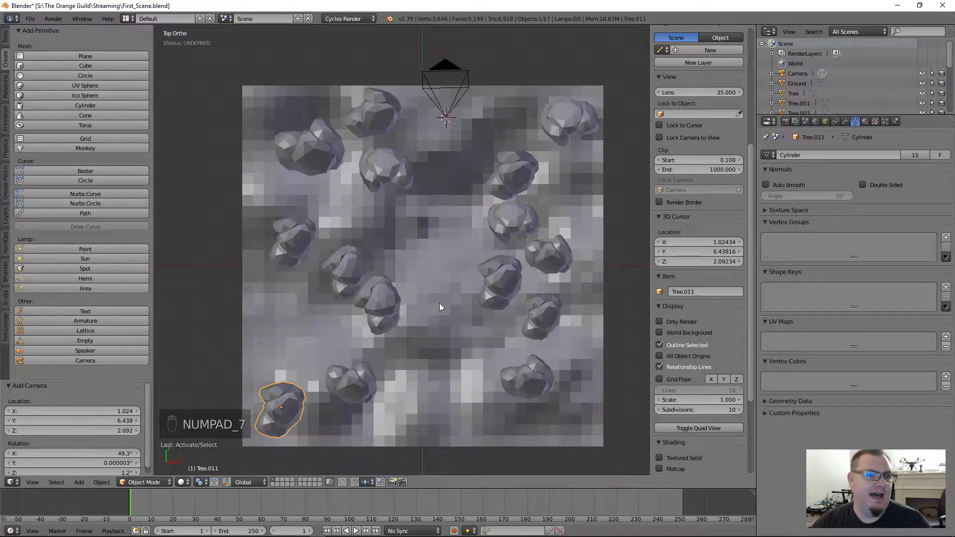
Move the camera about 12.7 units along negative Y to the terrain's near edge, and raise it about 1.6 units.
right_click(448, 115)
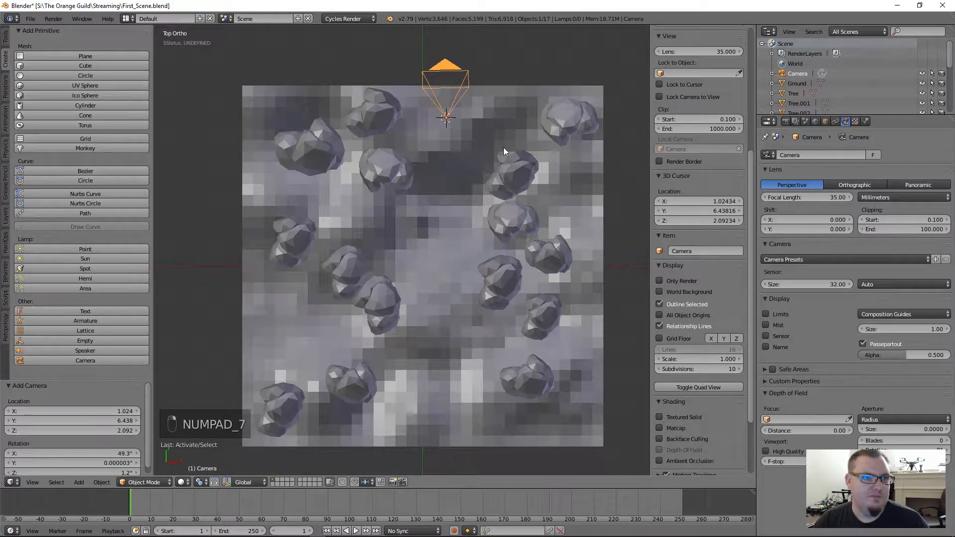
key(g)
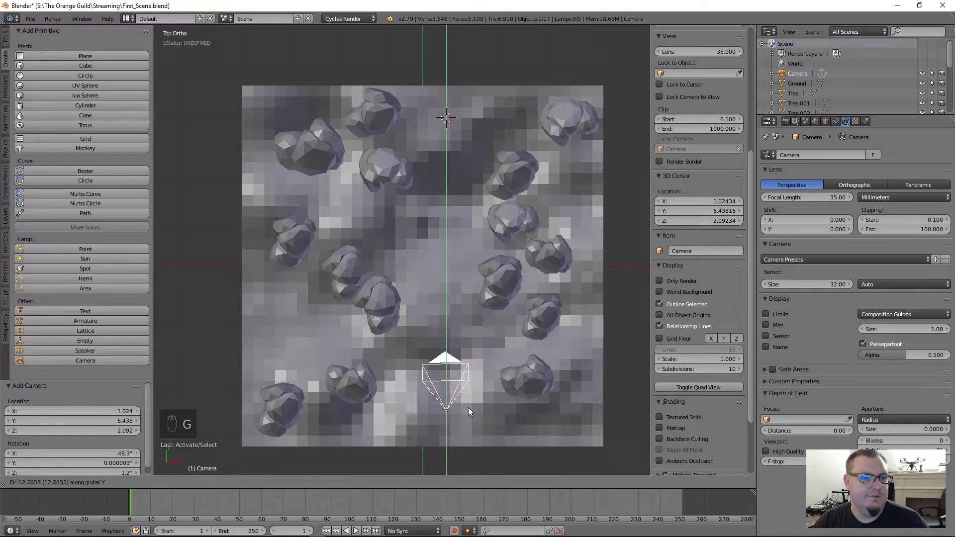
click(467, 408)
middle_drag(468, 407, 287, 267)
key(g)
click(369, 273)
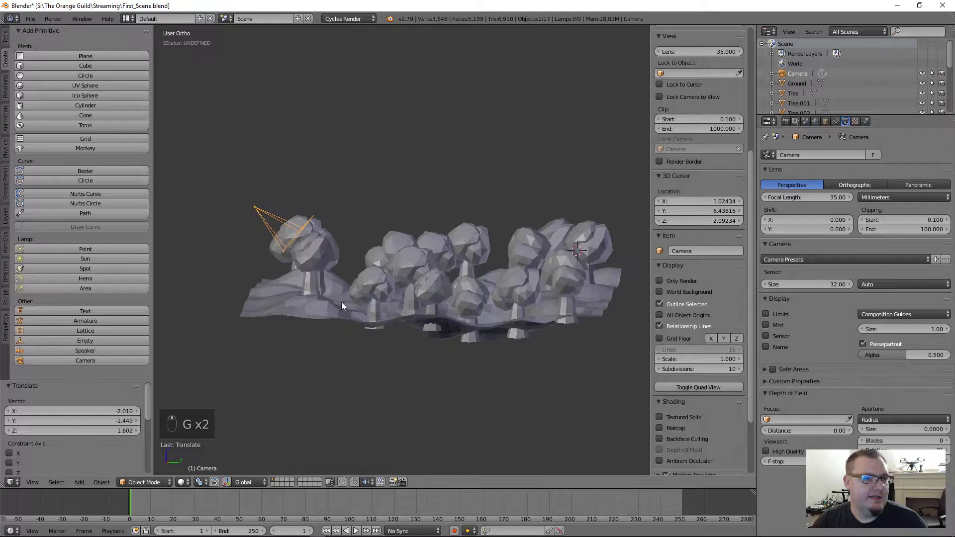
Rotate the camera about -36.5° in the side view so it faces the trees, and lower it about 2 units.
key(r)
click(447, 192)
key(g)
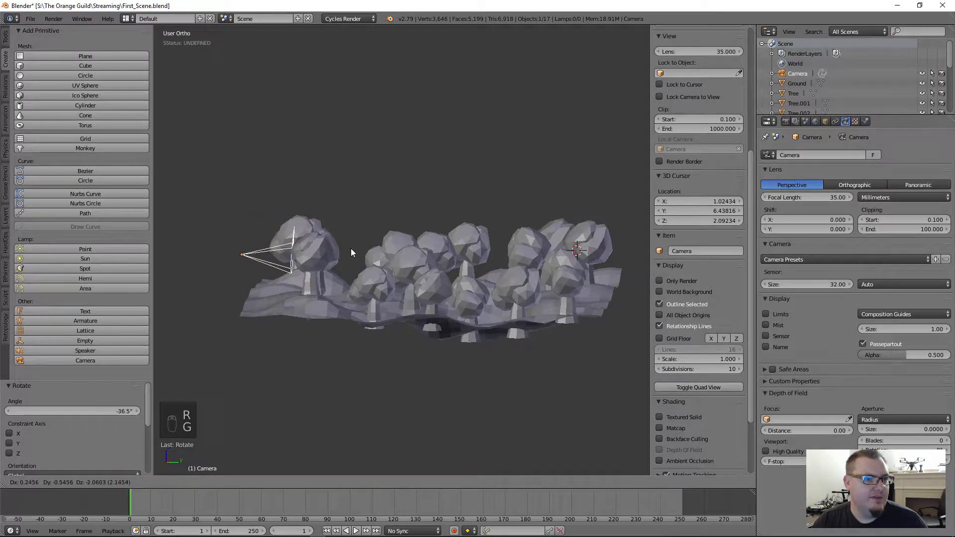
click(339, 237)
Shift the camera about 0.3 and another 0.7 units along X, lowering it slightly, between the two tree groups.
middle_drag(336, 235, 473, 231)
key(g)
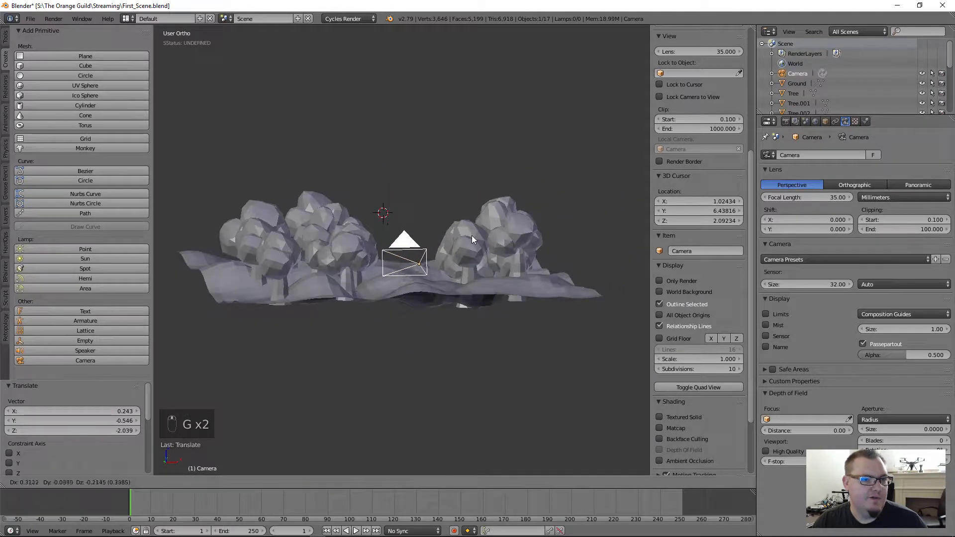
click(468, 233)
key(g)
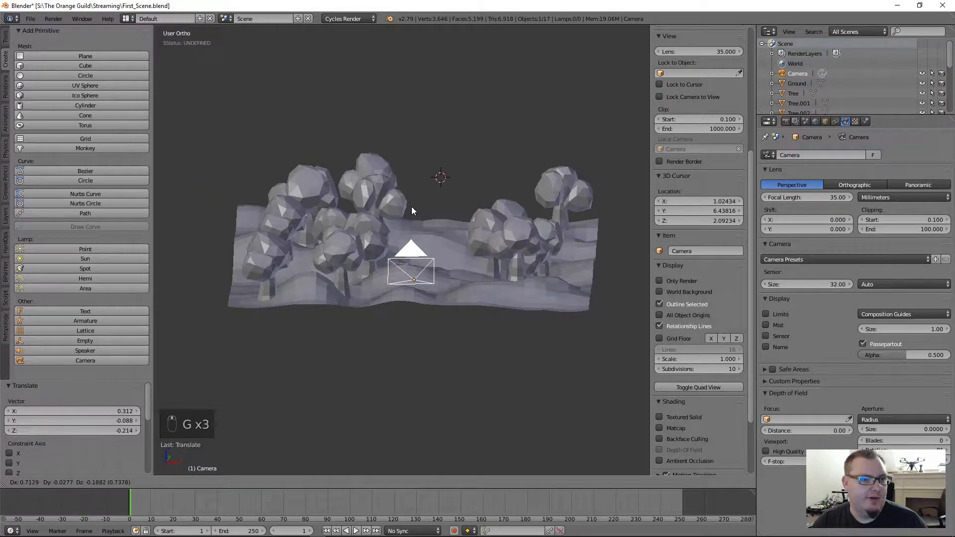
click(411, 207)
Rotate the camera about 13.8° from above to aim it along the clearing between the trees.
middle_drag(411, 207, 431, 378)
scroll(398, 264, up, 5)
scroll(499, 286, down, 2)
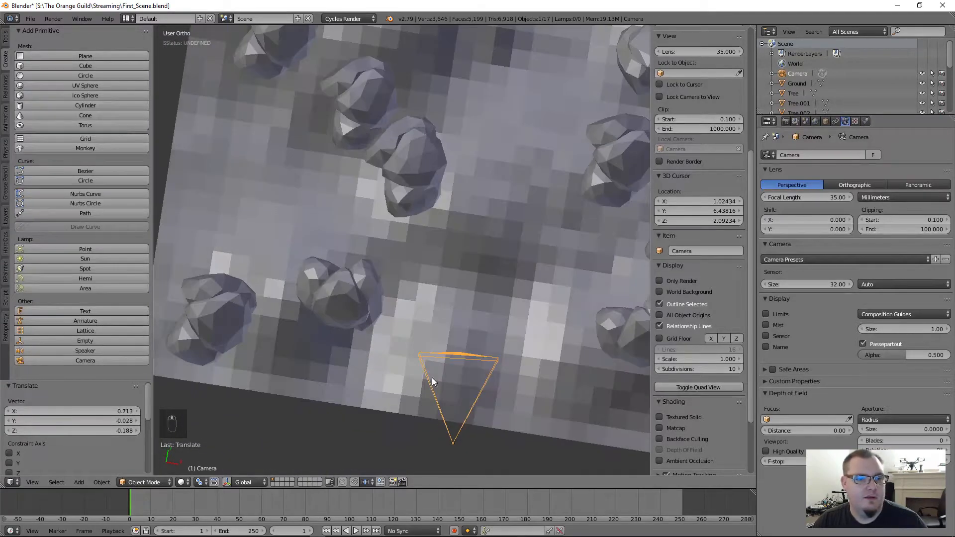
key(r)
click(573, 363)
scroll(529, 348, down, 3)
middle_drag(529, 348, 457, 252)
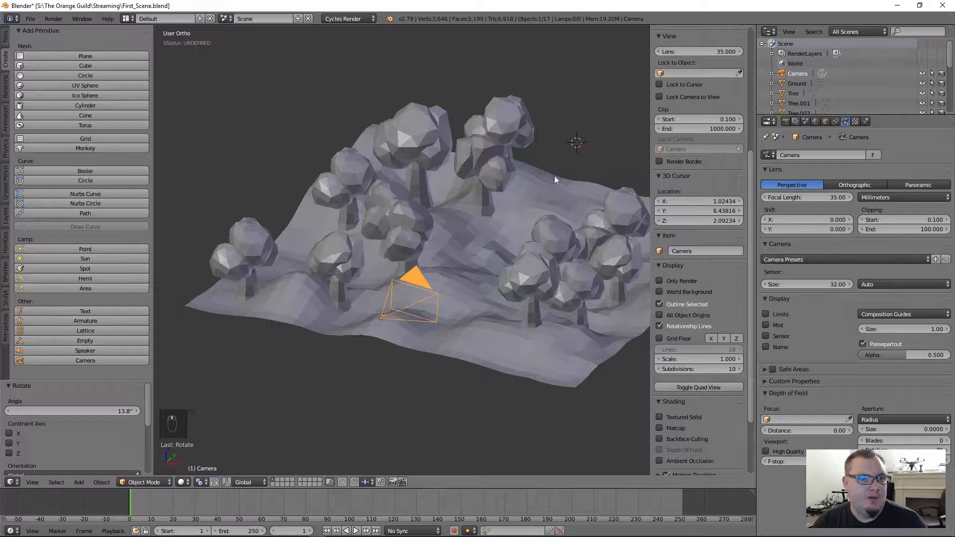
Look through the camera to check how it frames the trees and terrain.
click(33, 482)
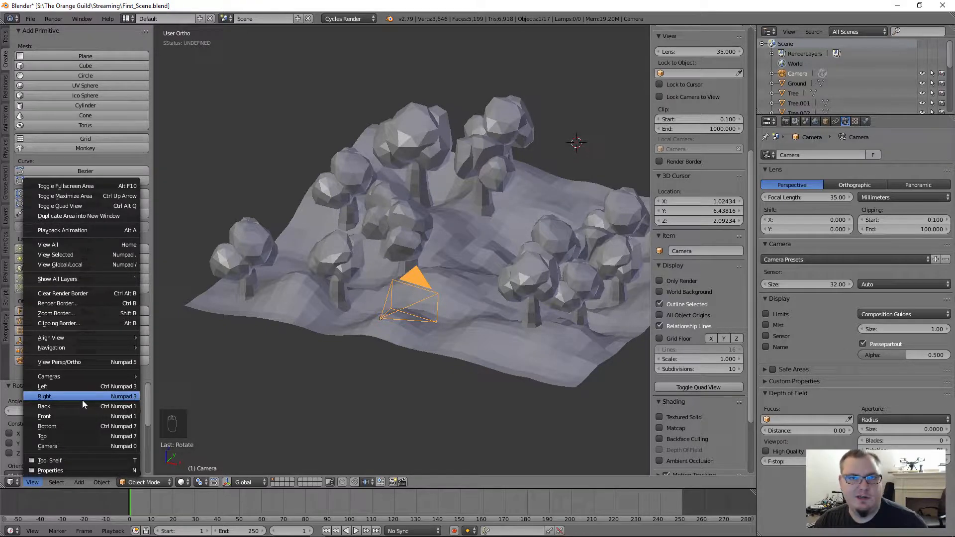
click(69, 446)
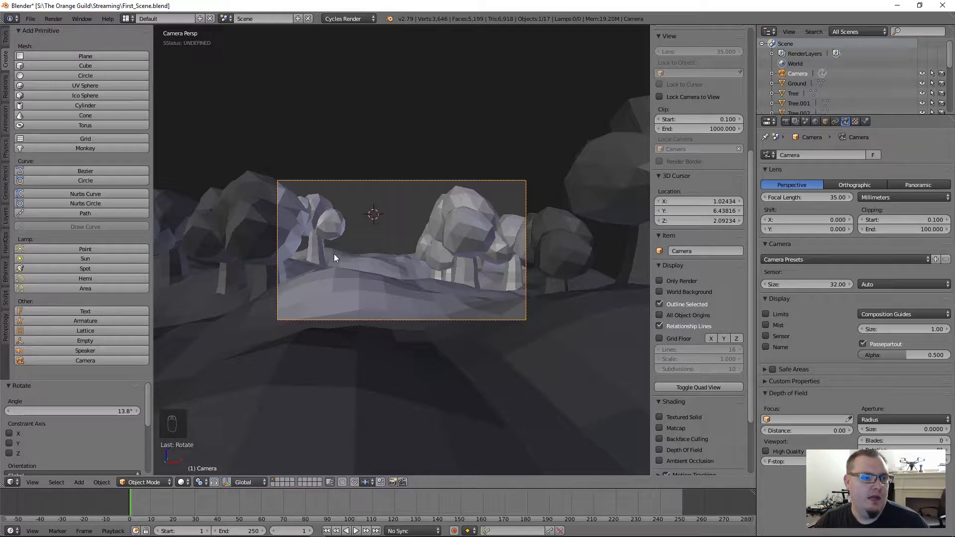
middle_drag(334, 254, 432, 247)
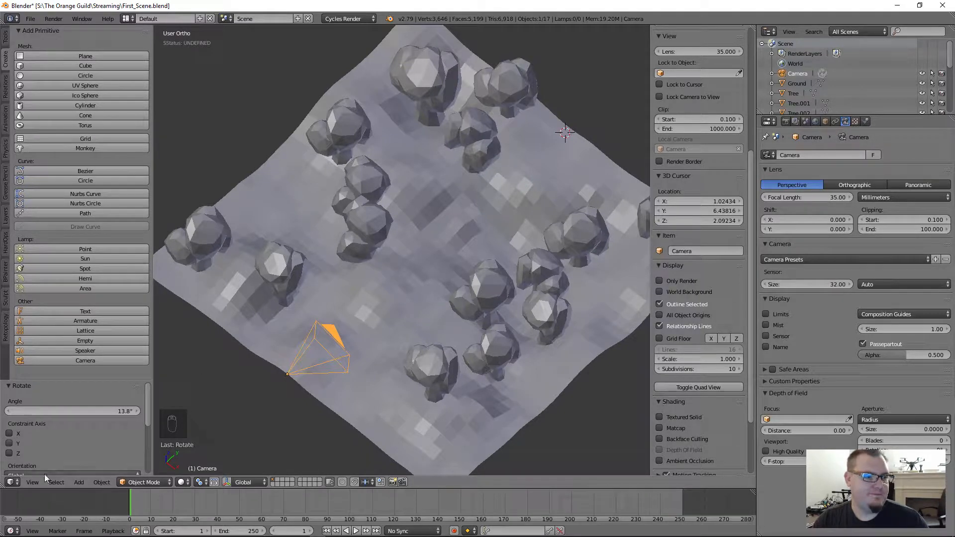
click(33, 482)
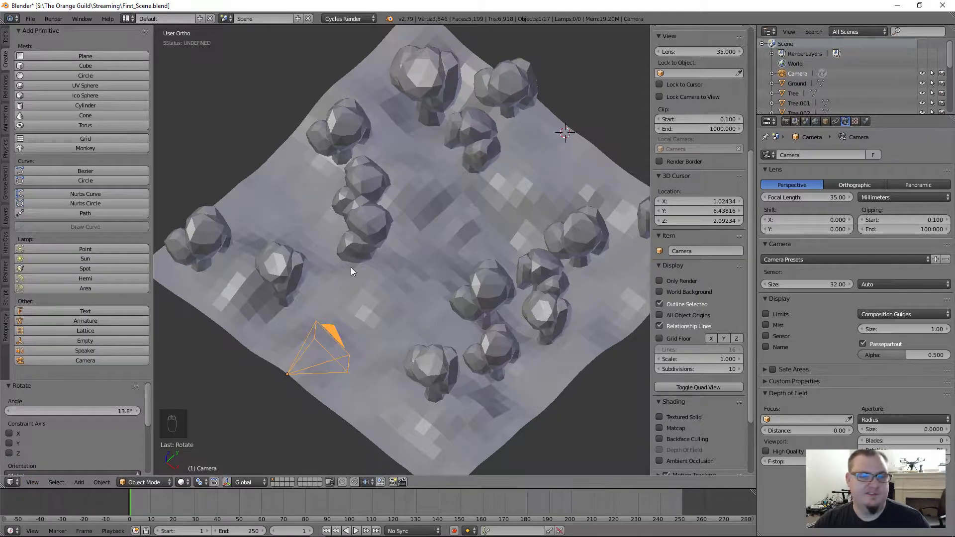
key(KP_0)
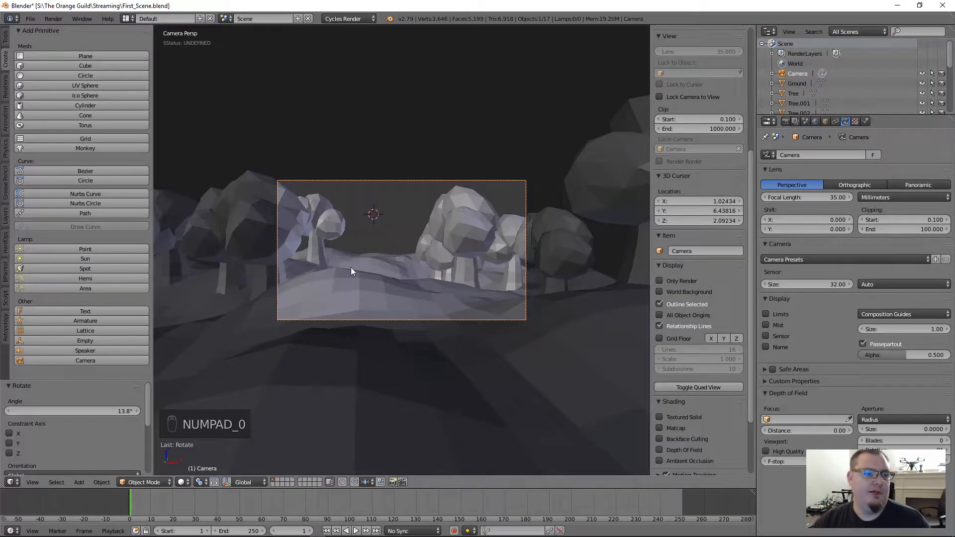
scroll(392, 222, up, 4)
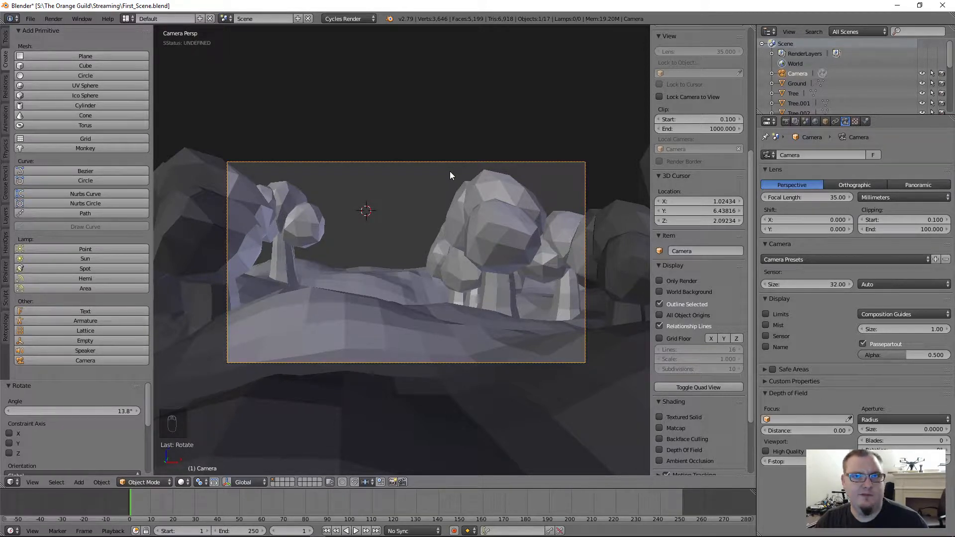
Examine the camera's placement from above and at an angle, and return to the camera view.
middle_drag(459, 159, 374, 318)
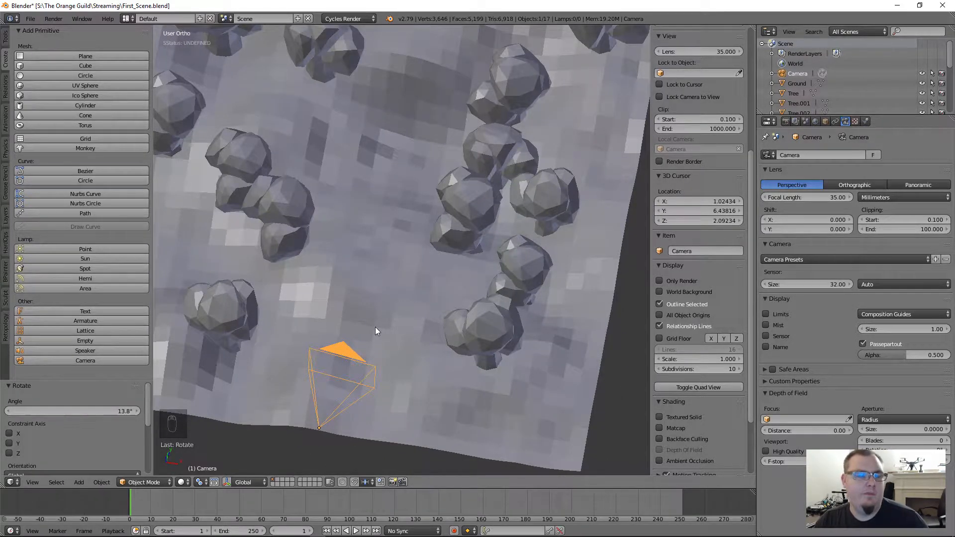
scroll(374, 324, down, 3)
middle_drag(374, 256, 365, 208)
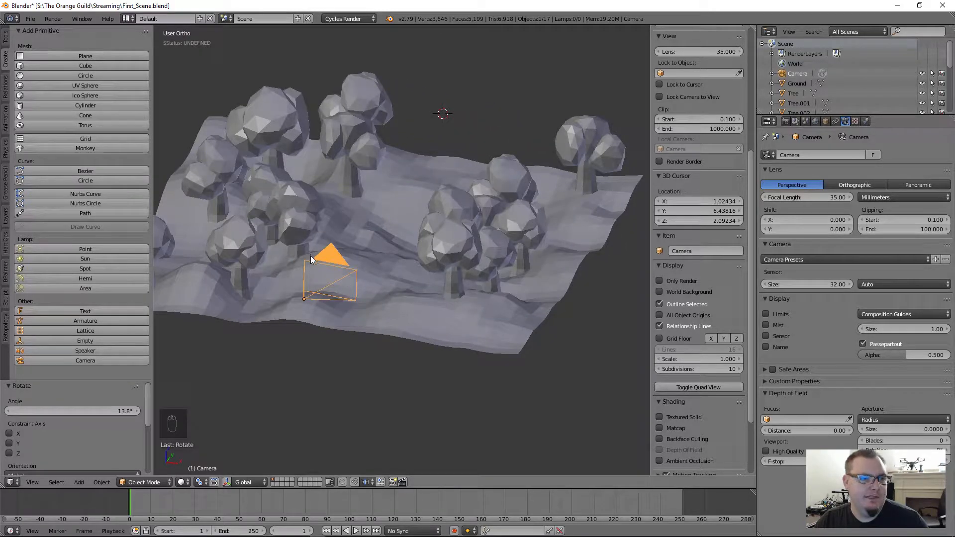
click(40, 481)
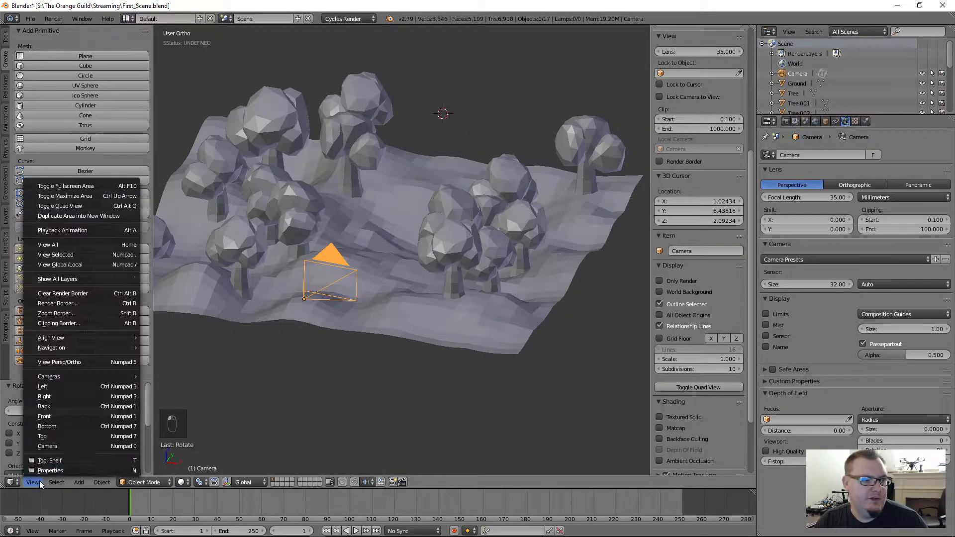
click(48, 447)
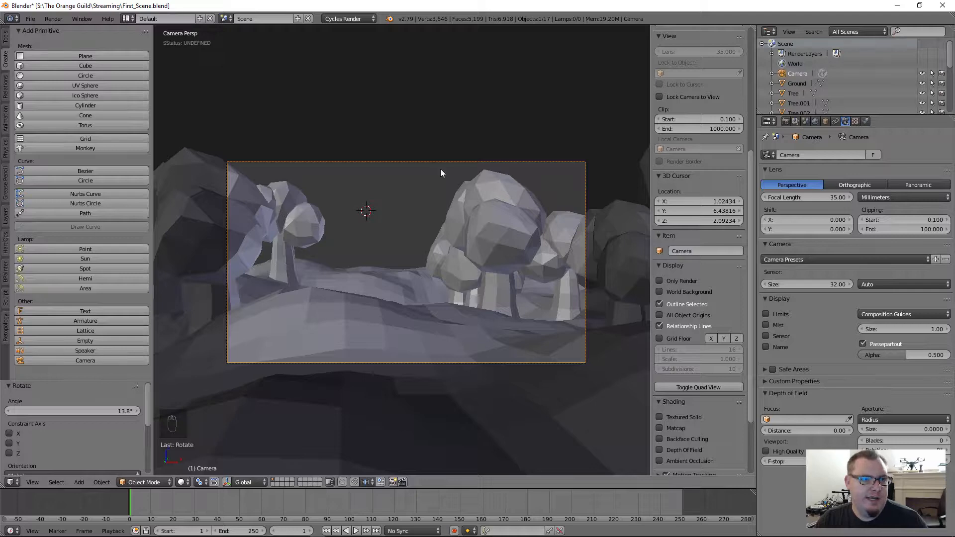
Reframe through the camera by shifting it about -0.58 units along X and rotating it 4.28° about global Z.
key(g)
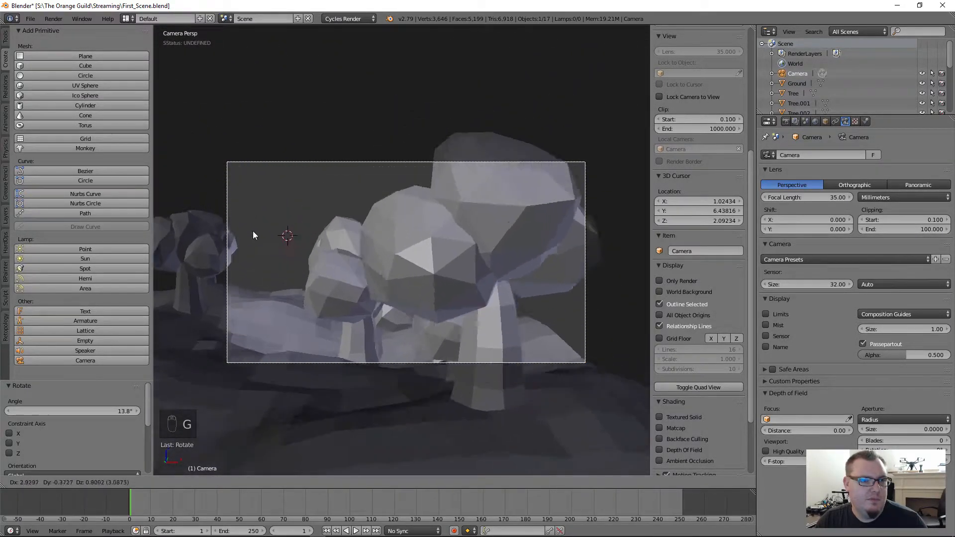
click(532, 301)
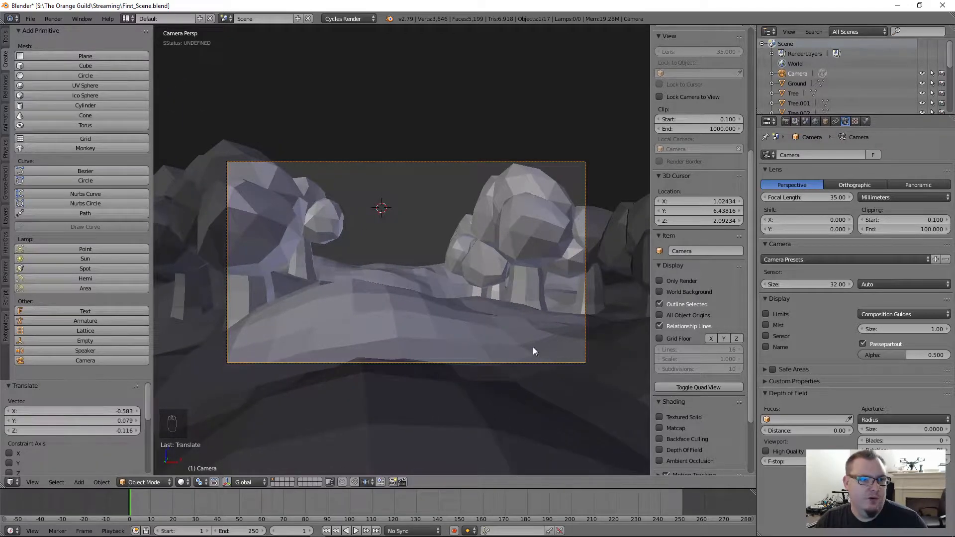
key(r)
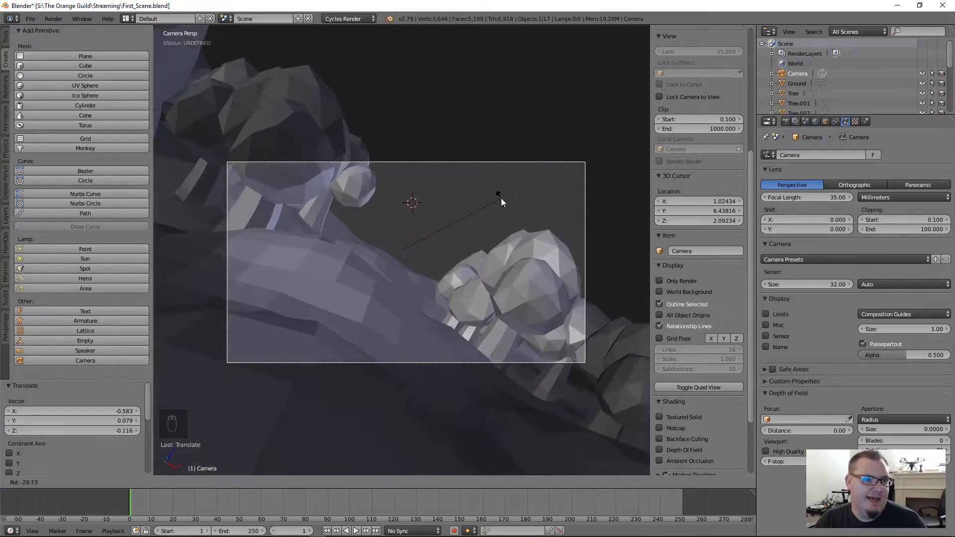
key(z)
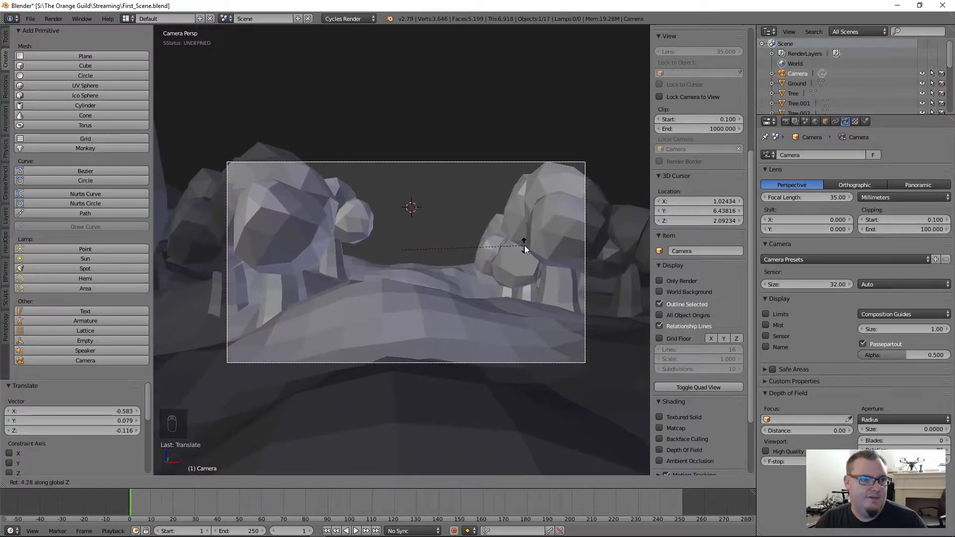
click(525, 246)
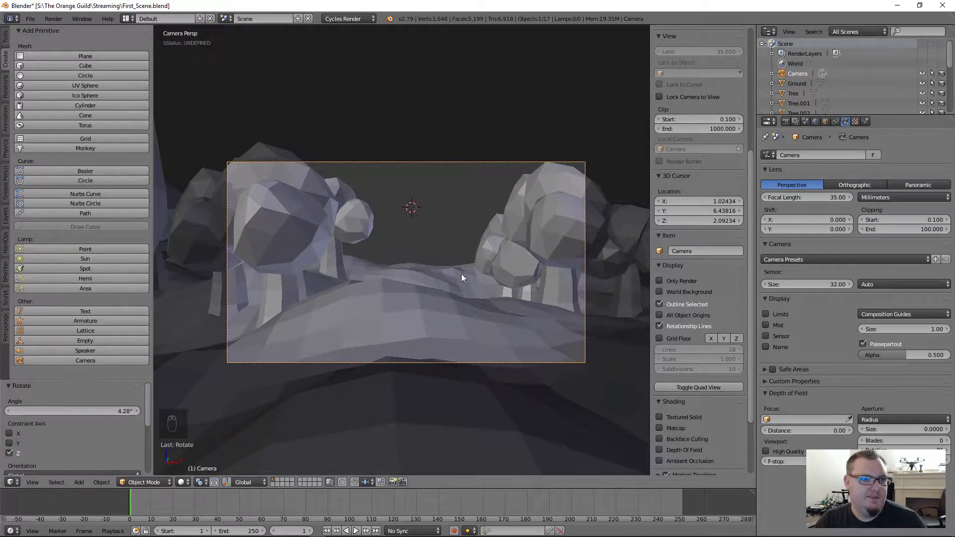
Move the camera about -1.77 units along X and turn it -17.2° about Z toward the farther tree group.
key(g)
click(416, 290)
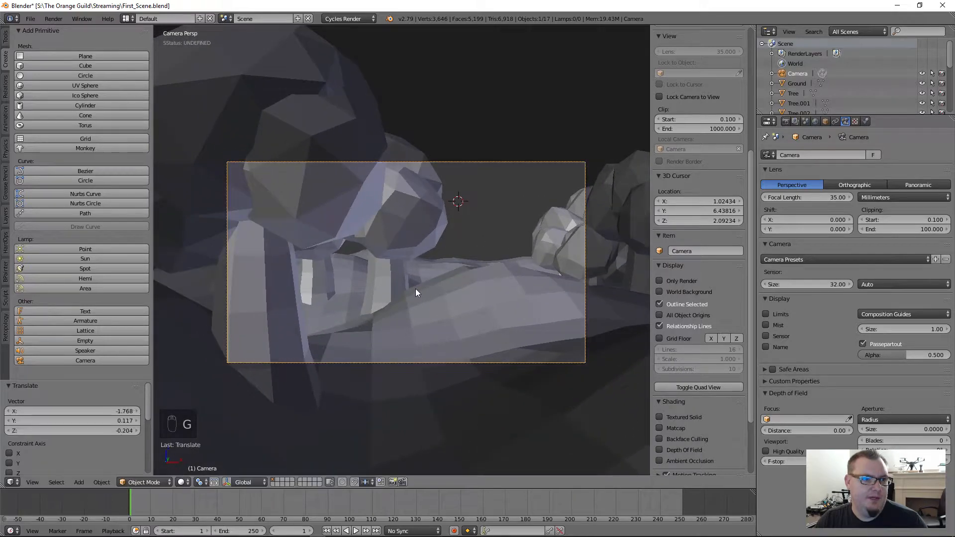
key(r)
key(z)
click(499, 297)
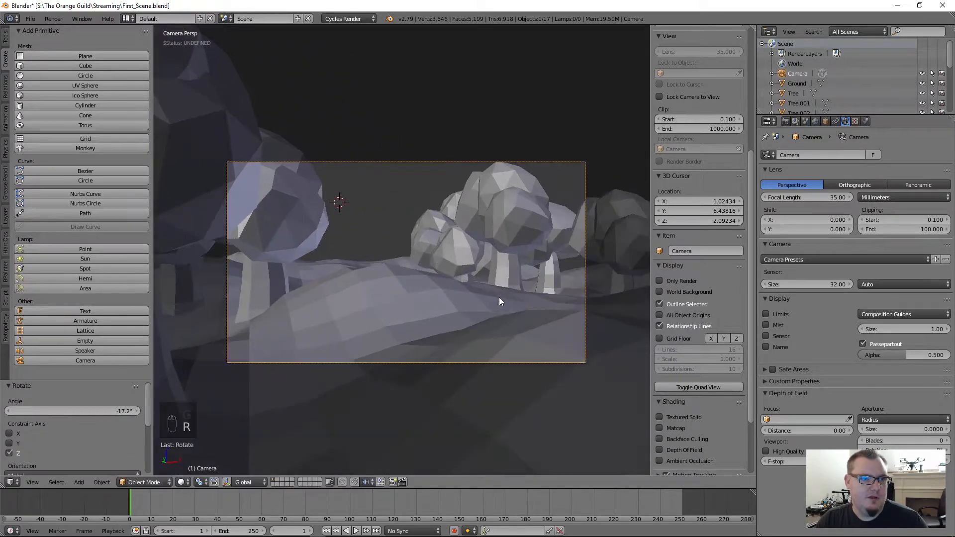
Raise the camera about 0.48 units, rotate it 5.92° about Z, and nudge it about 0.21 units along X.
key(g)
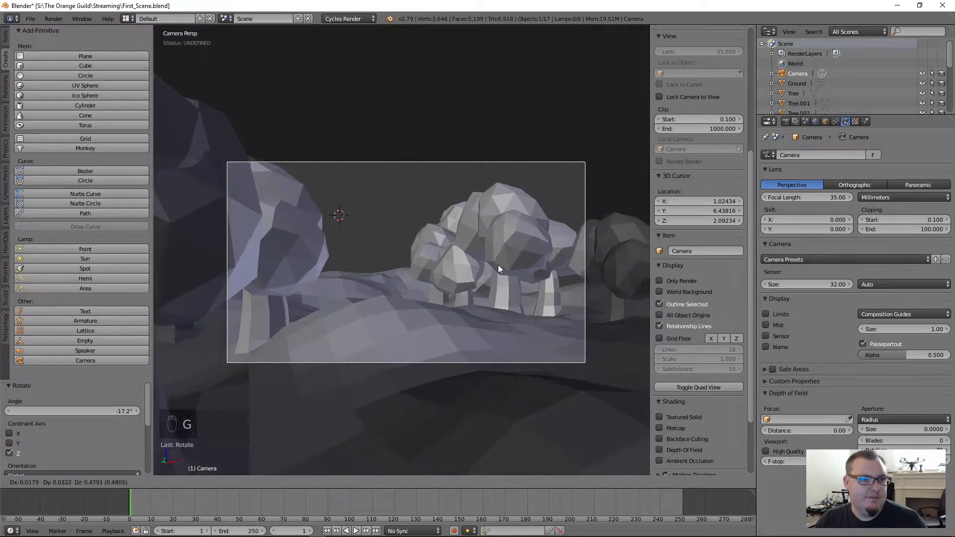
click(497, 266)
key(r)
key(z)
click(492, 285)
key(g)
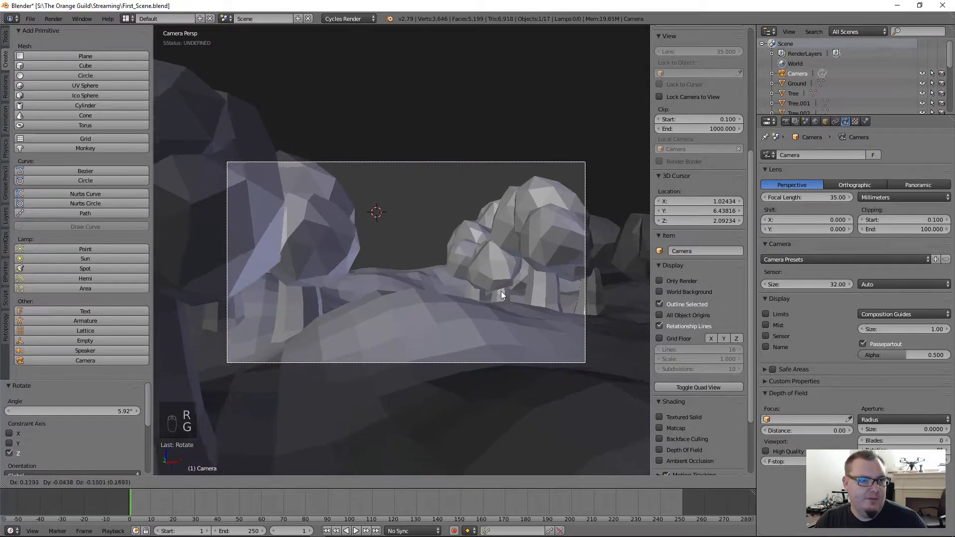
click(466, 306)
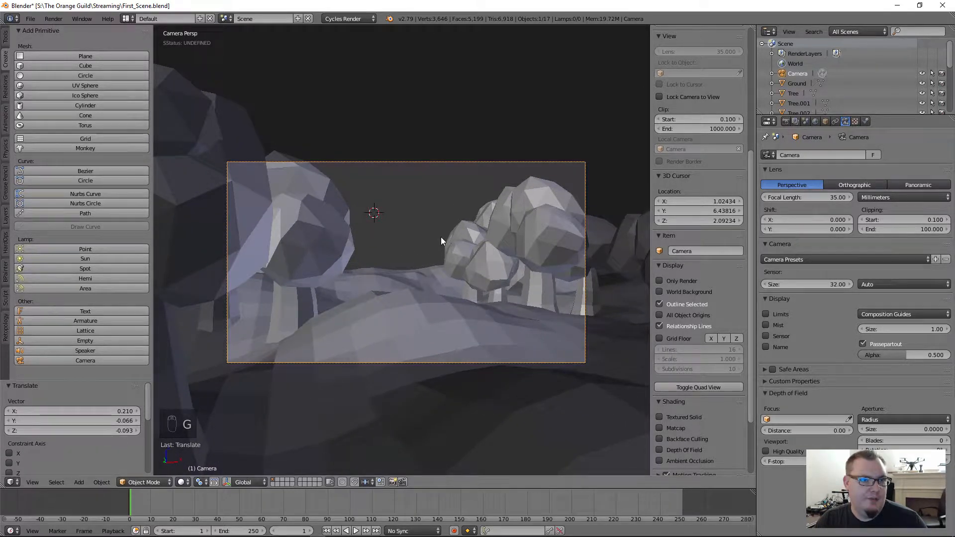
Set the render resolution scale to 20% while keeping the 1920 × 1080 px dimensions.
middle_drag(482, 217, 427, 275)
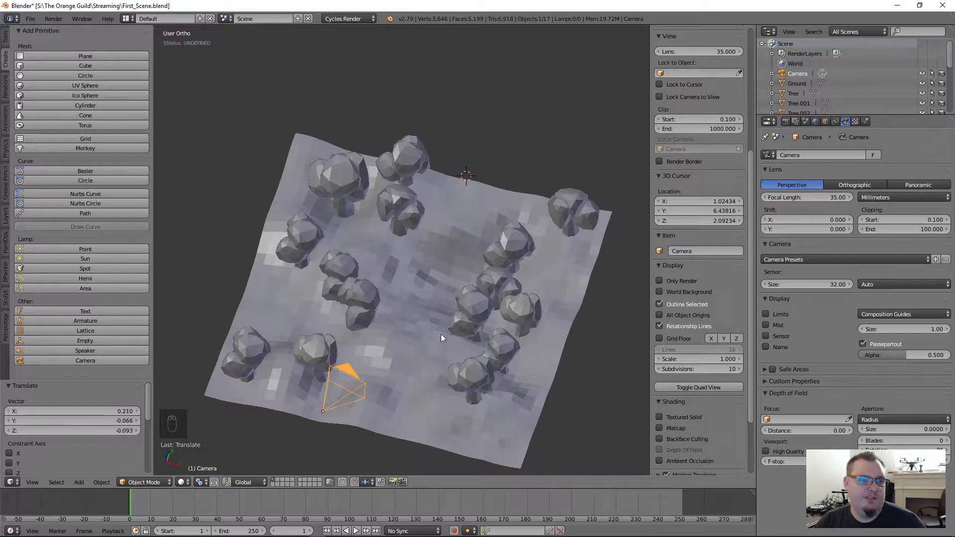
click(814, 123)
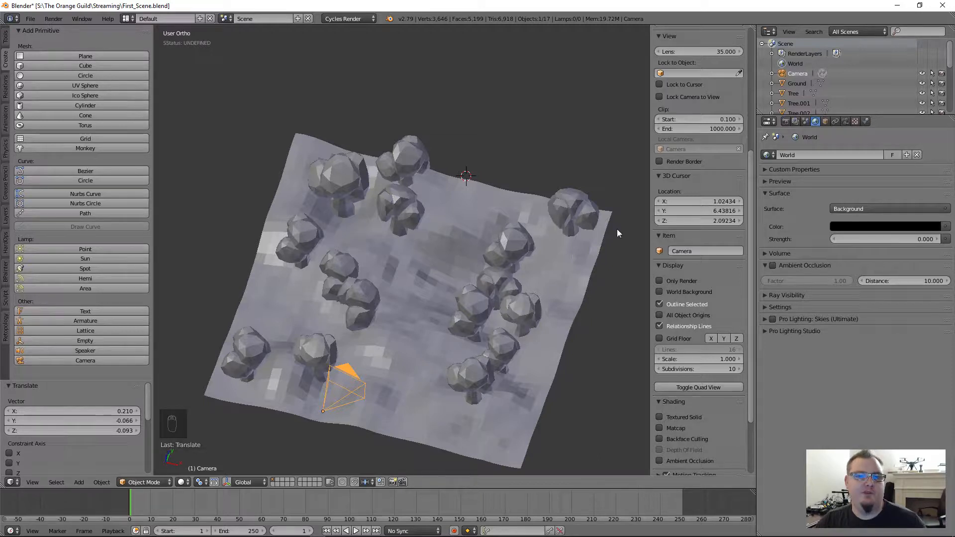
click(786, 121)
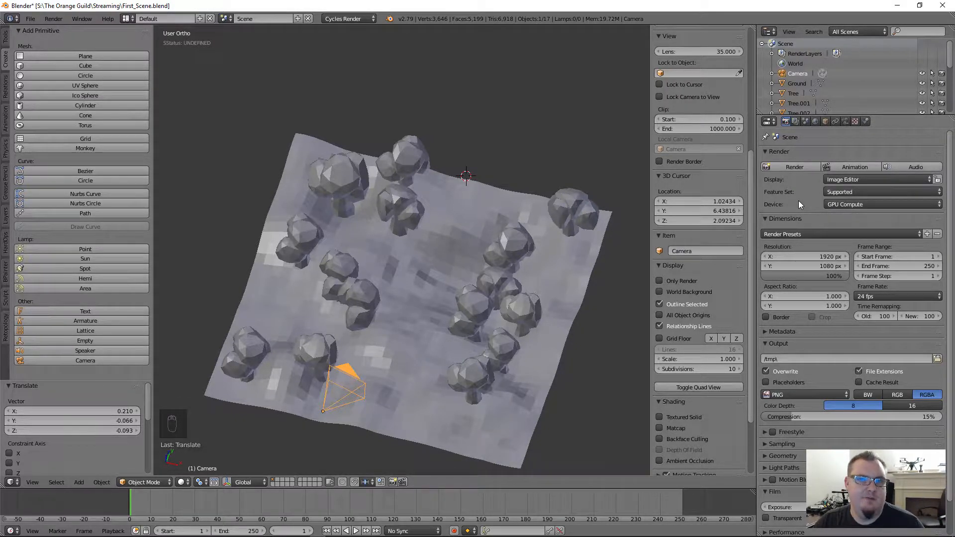
key(KP_0)
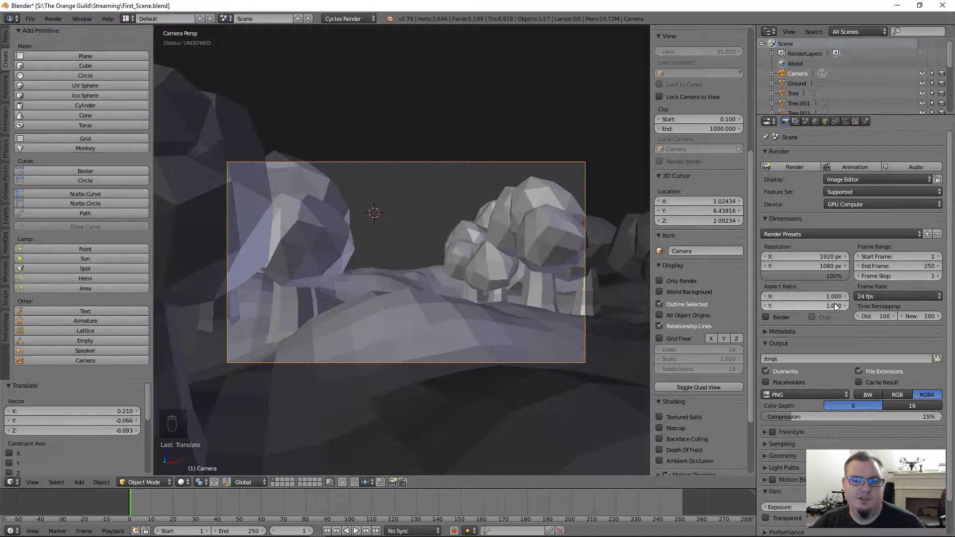
click(832, 275)
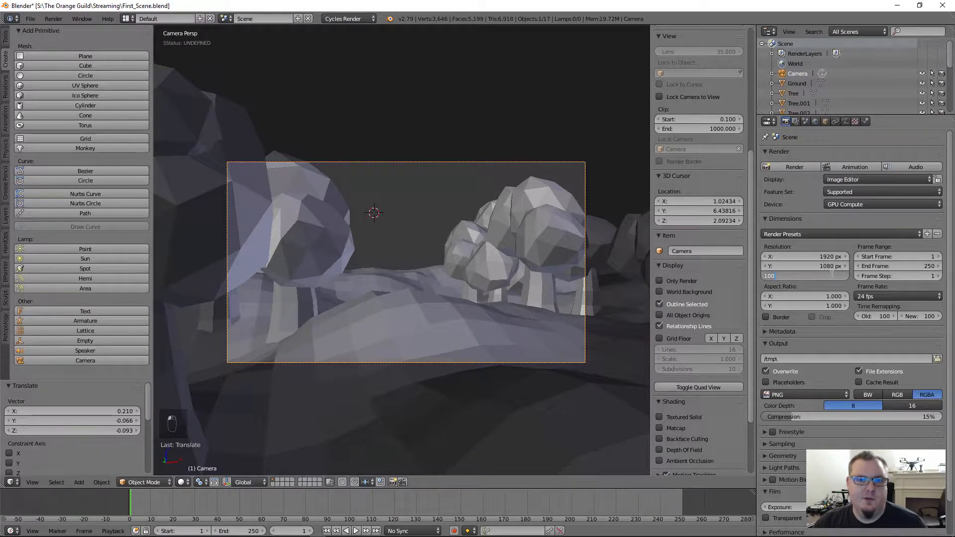
text(25)
key(Return)
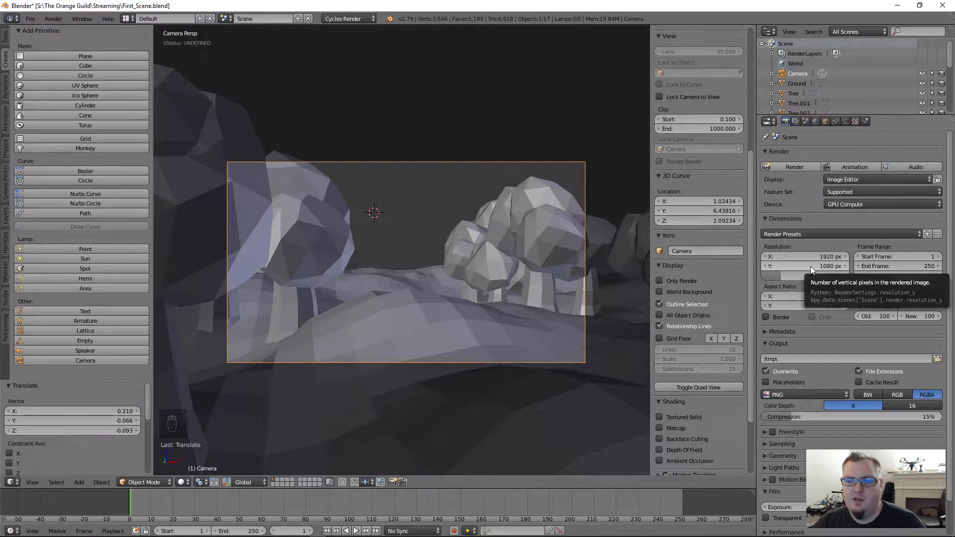
Render a test frame, keep GPU Compute as the render device, and return to the camera view.
click(792, 170)
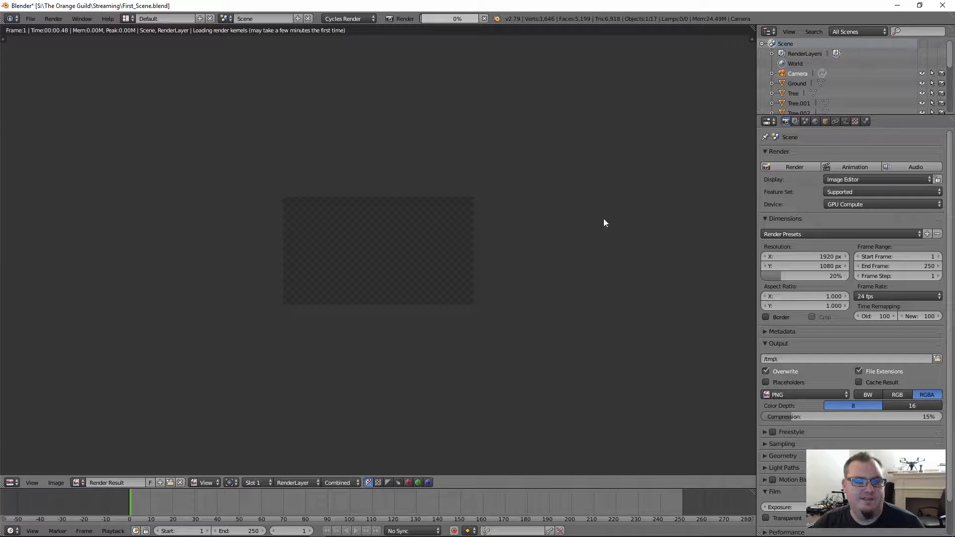
click(851, 205)
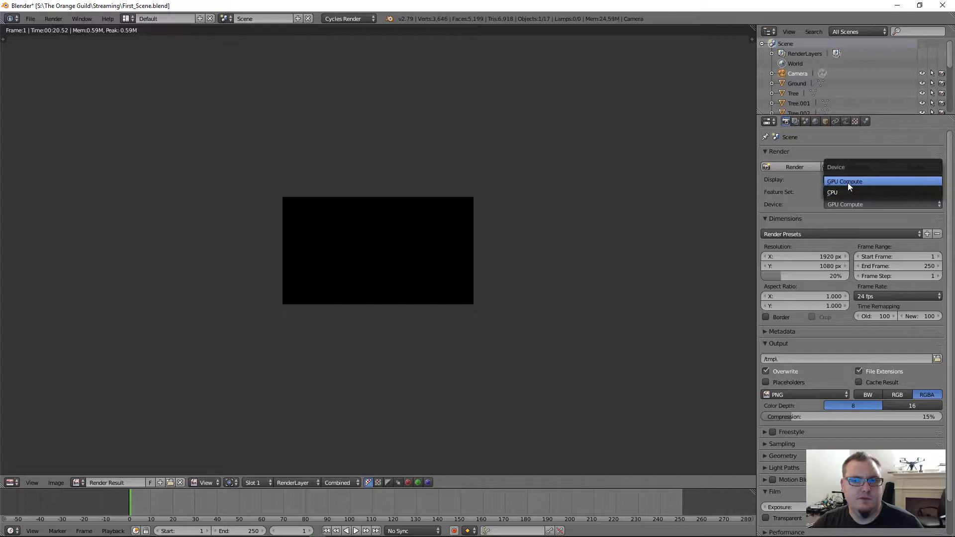
click(848, 182)
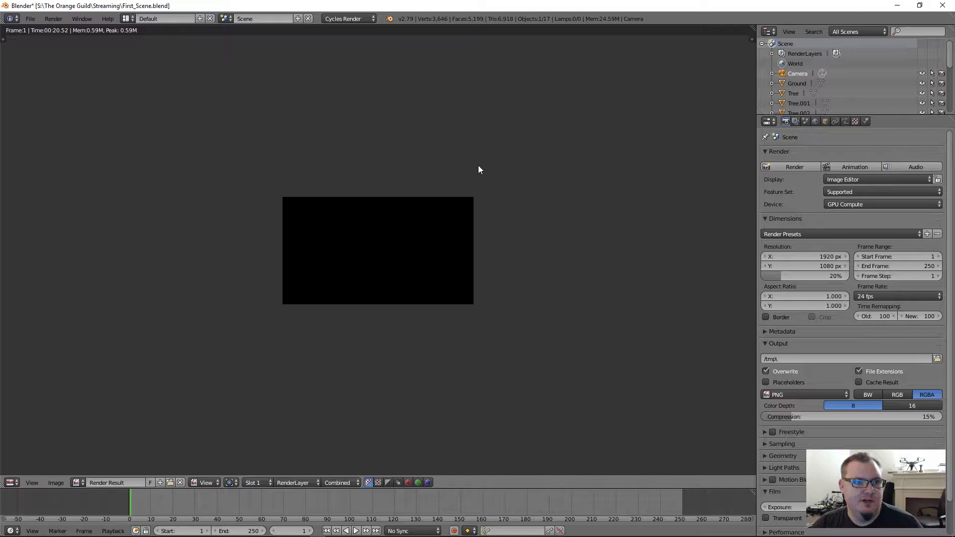
key(Escape)
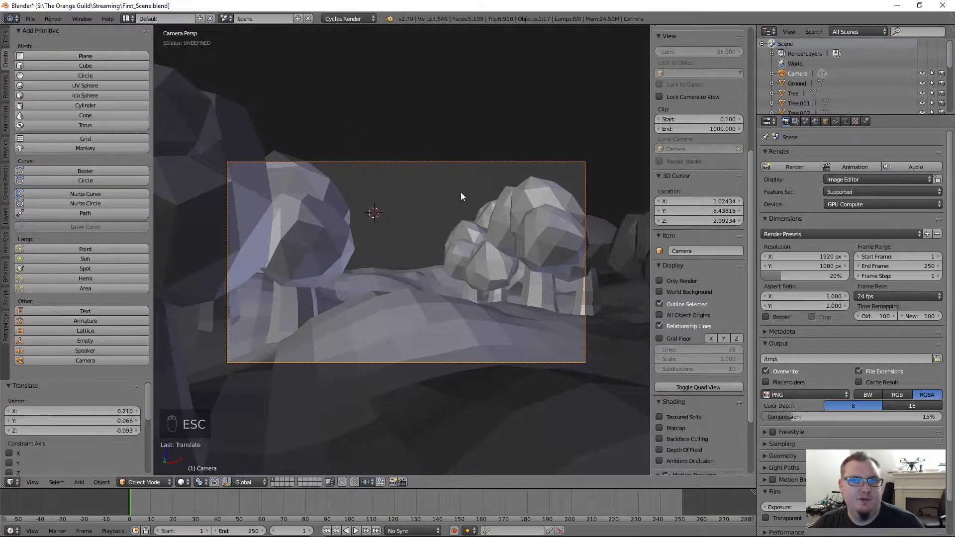
middle_drag(436, 231, 382, 281)
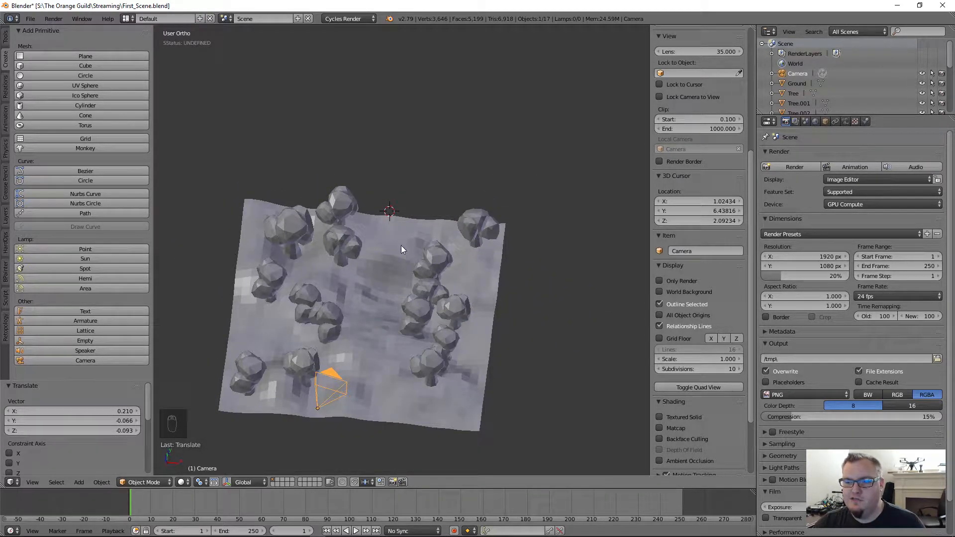
key(KP_0)
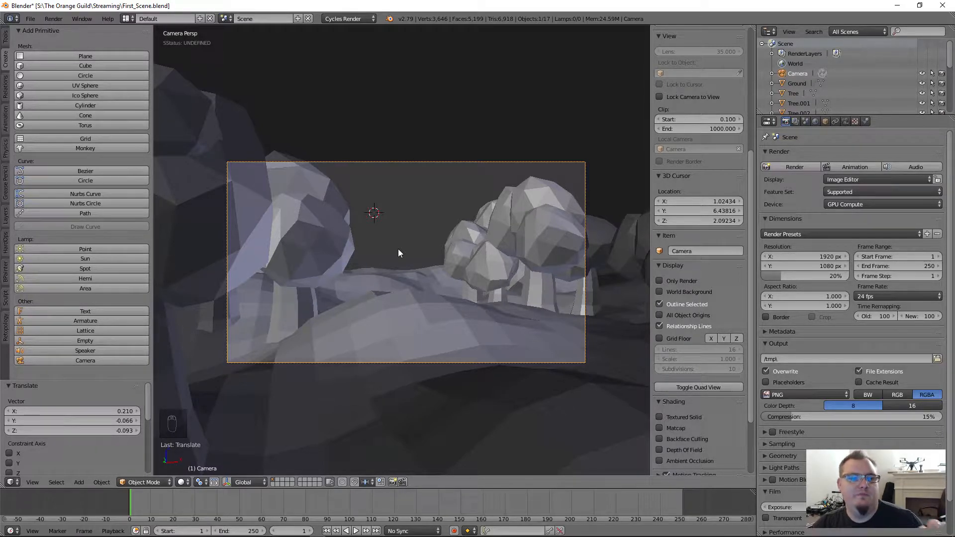
key(g)
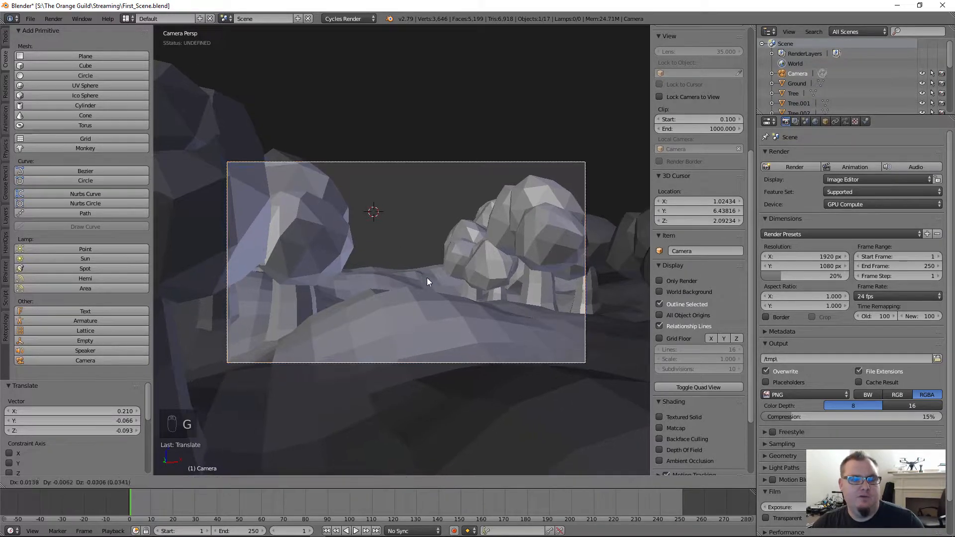
click(432, 286)
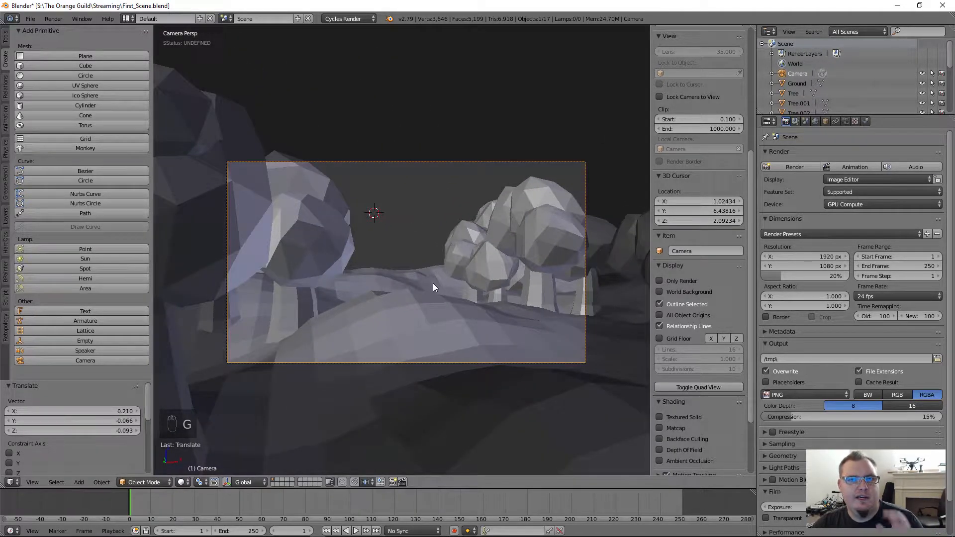
key(g)
key(z)
key(z)
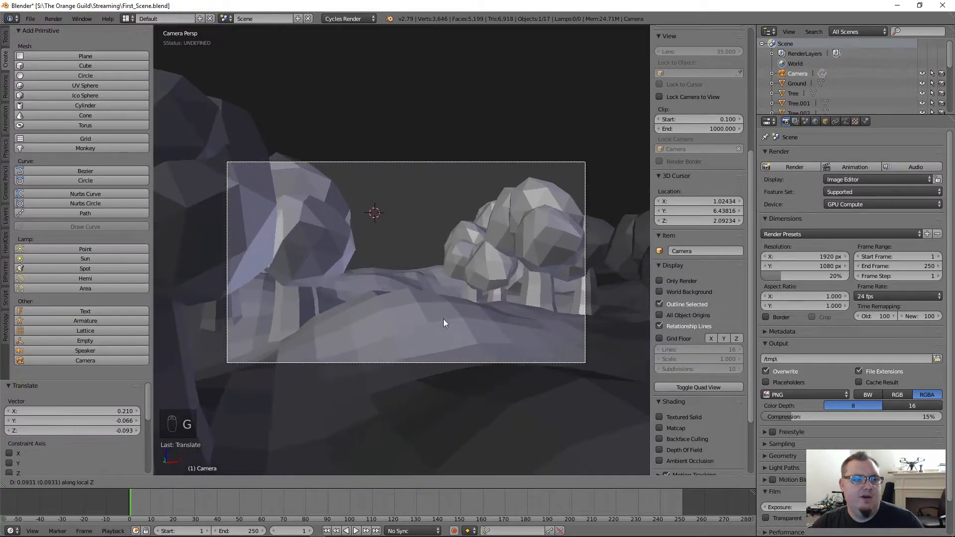
right_click(473, 328)
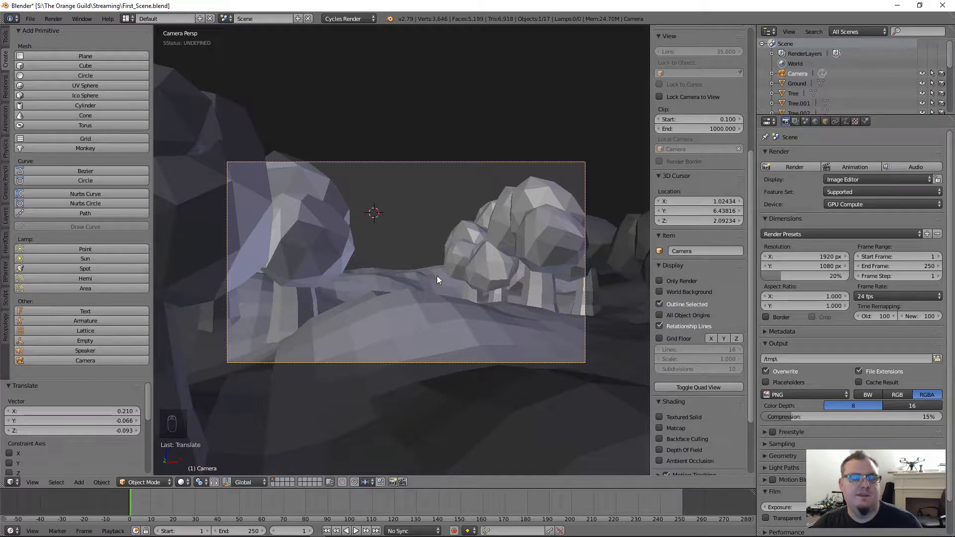
Move the camera back about 0.49 units along its local Z axis and run a test render of the view.
key(g)
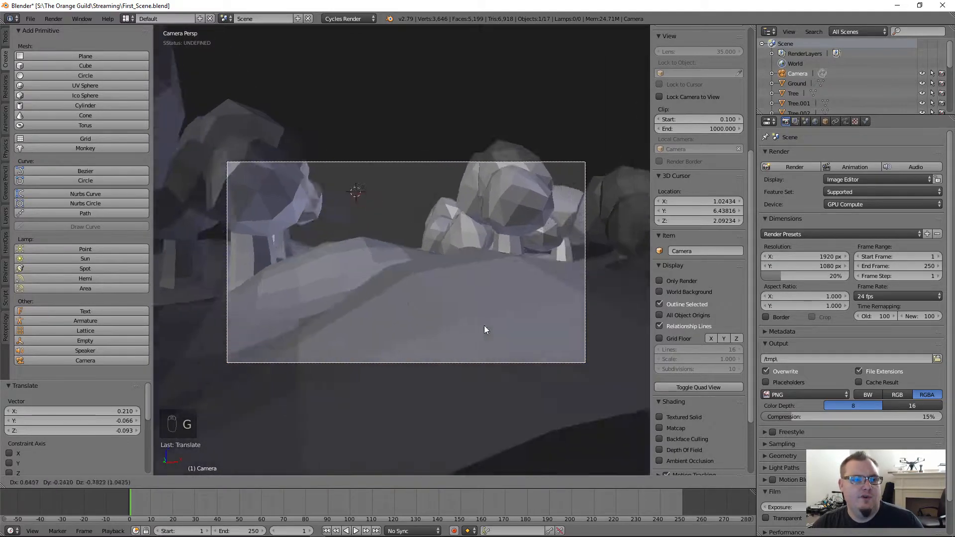
key(z)
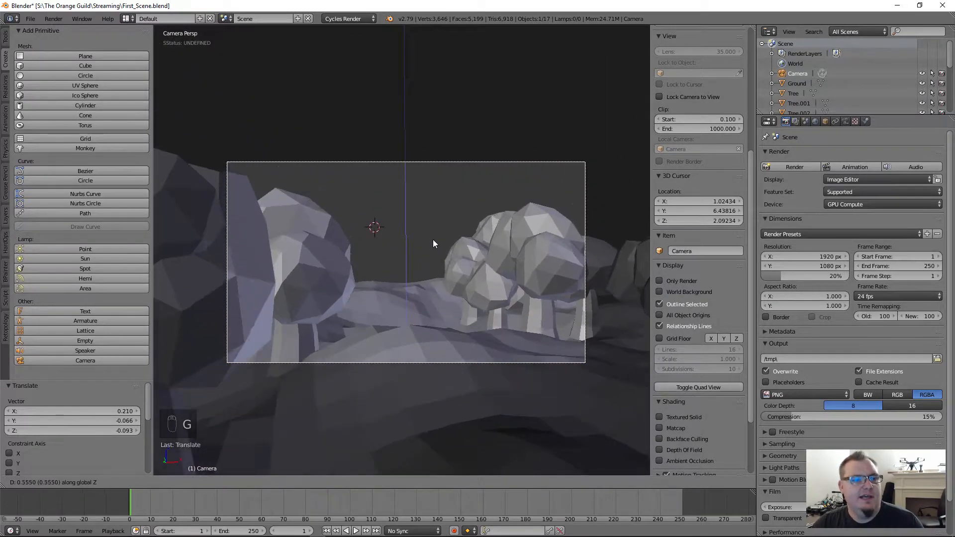
key(z)
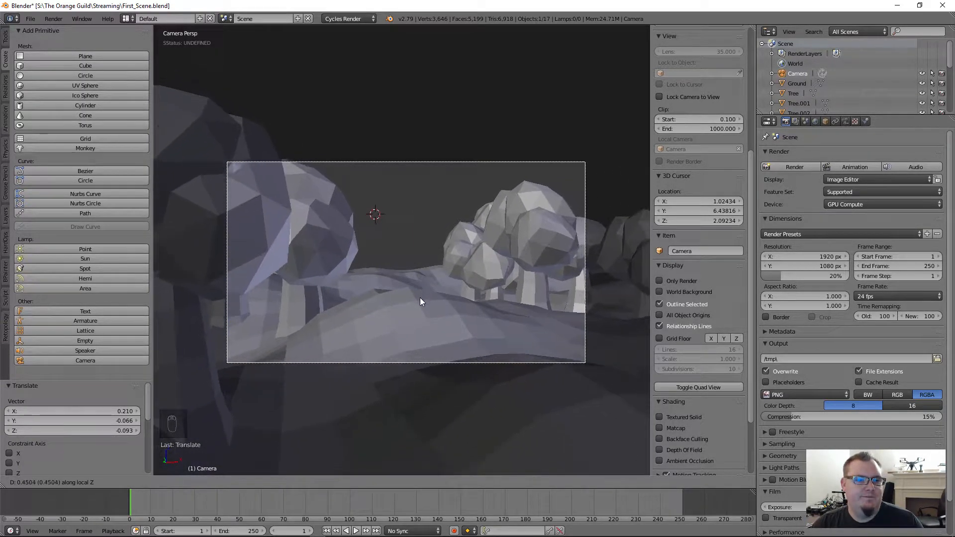
click(420, 297)
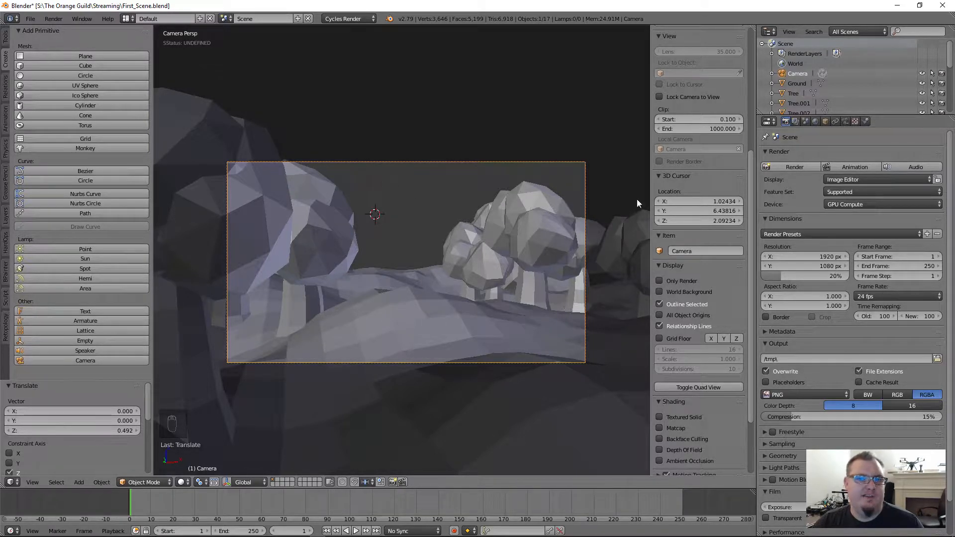
click(789, 167)
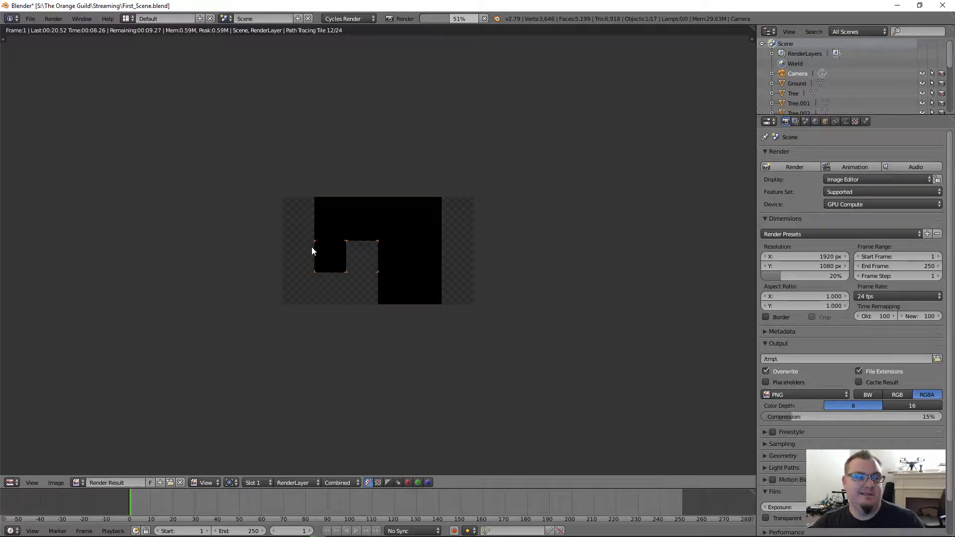
key(Escape)
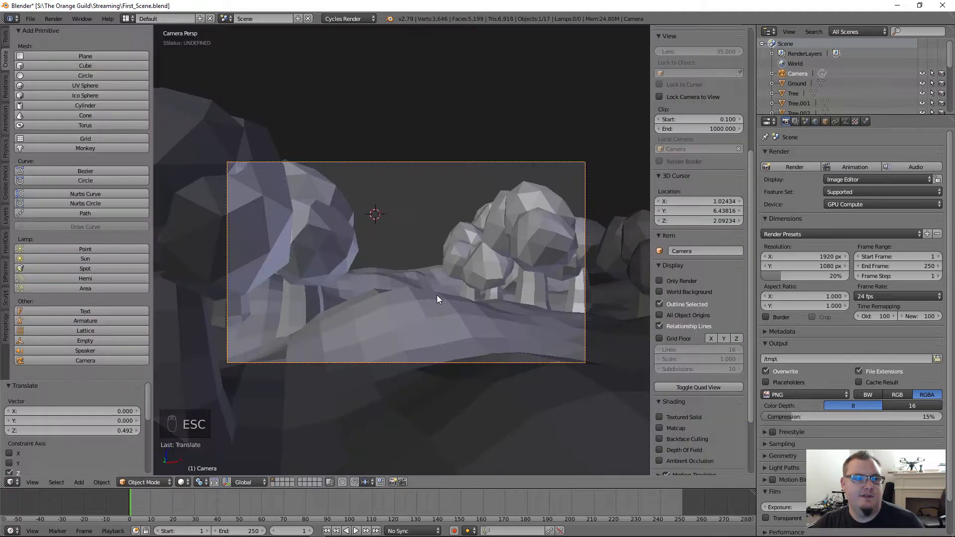
Keep Cycles Render as the engine and set the world background color to pure white (RGB 1.000).
click(819, 123)
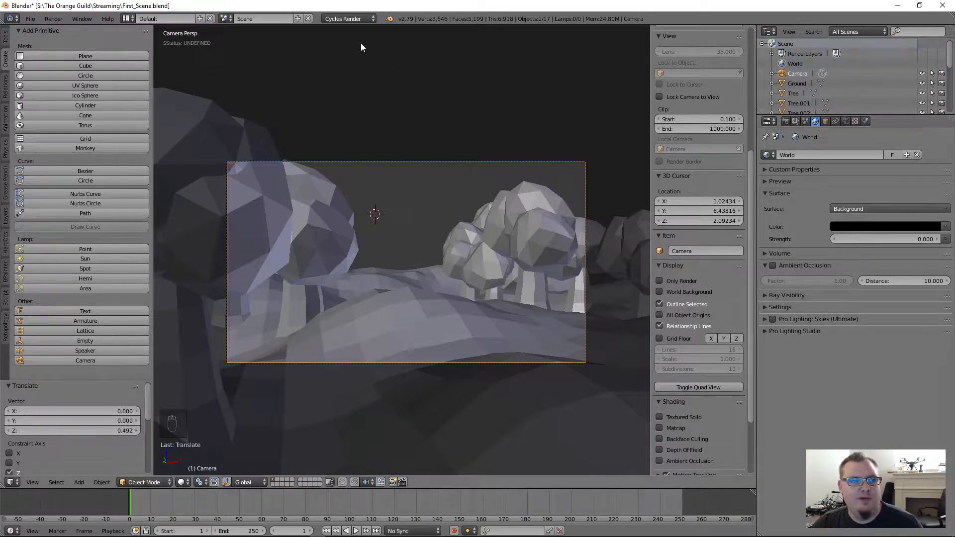
click(358, 19)
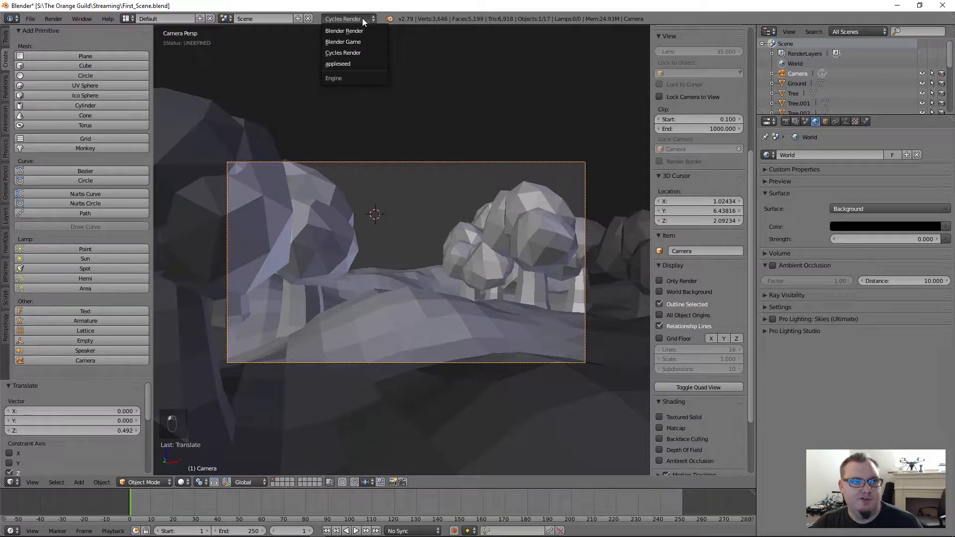
click(366, 53)
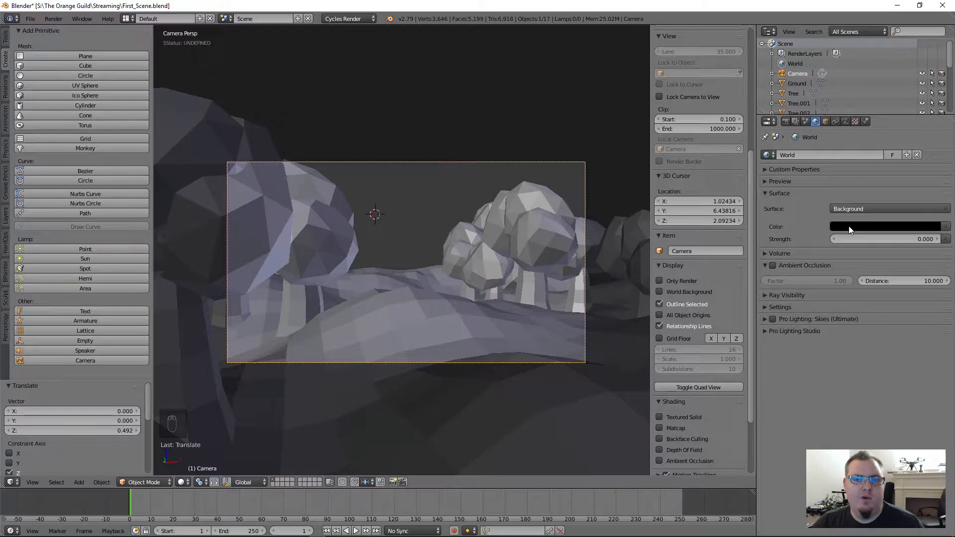
click(911, 227)
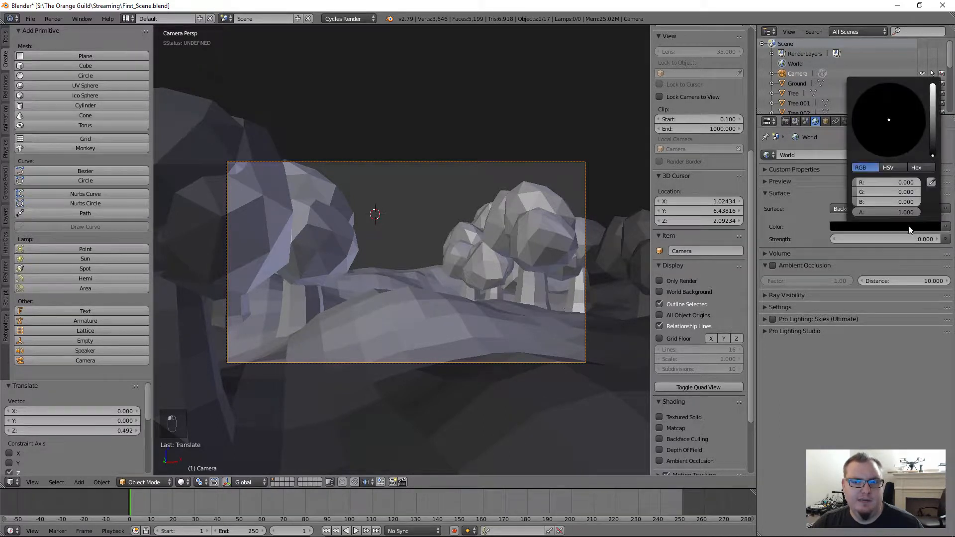
drag(934, 128, 933, 84)
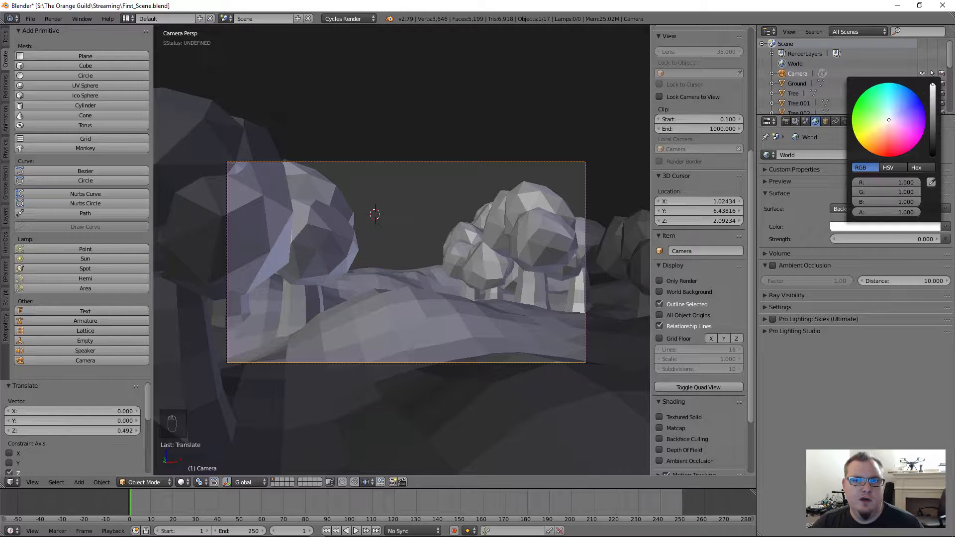
Test-render the scene with the white world background, cancel the render, and return to the camera view.
click(786, 122)
click(784, 166)
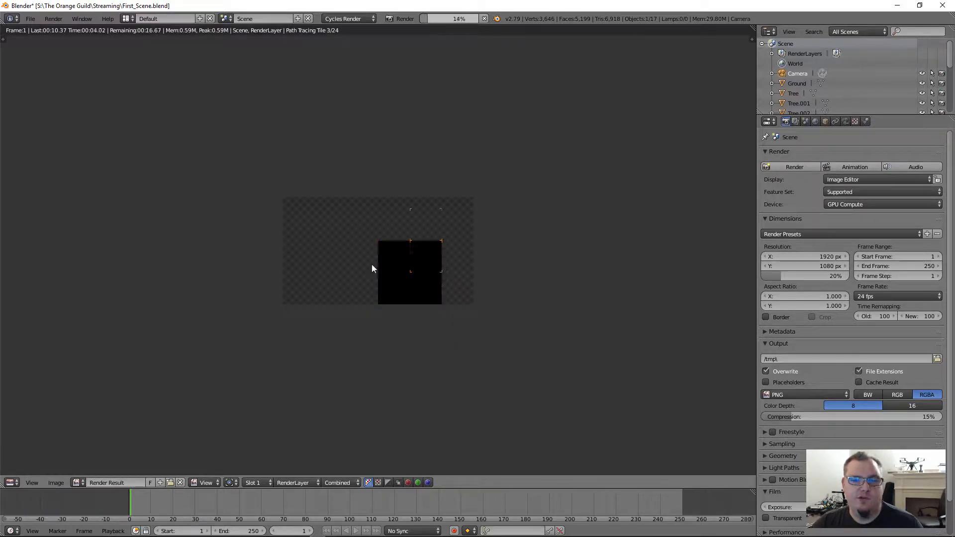
key(Escape)
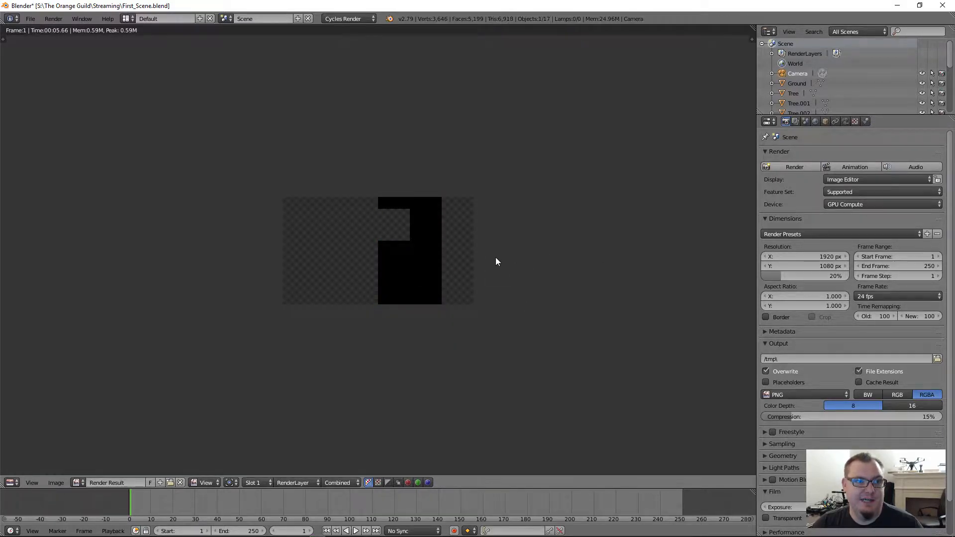
key(Escape)
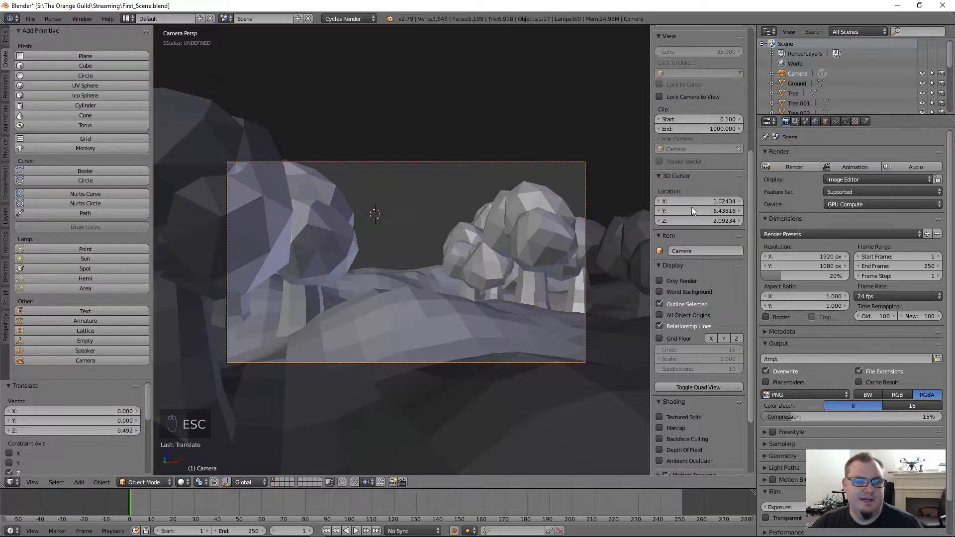
Set the world background strength to 1.000 and return to the render settings.
click(815, 122)
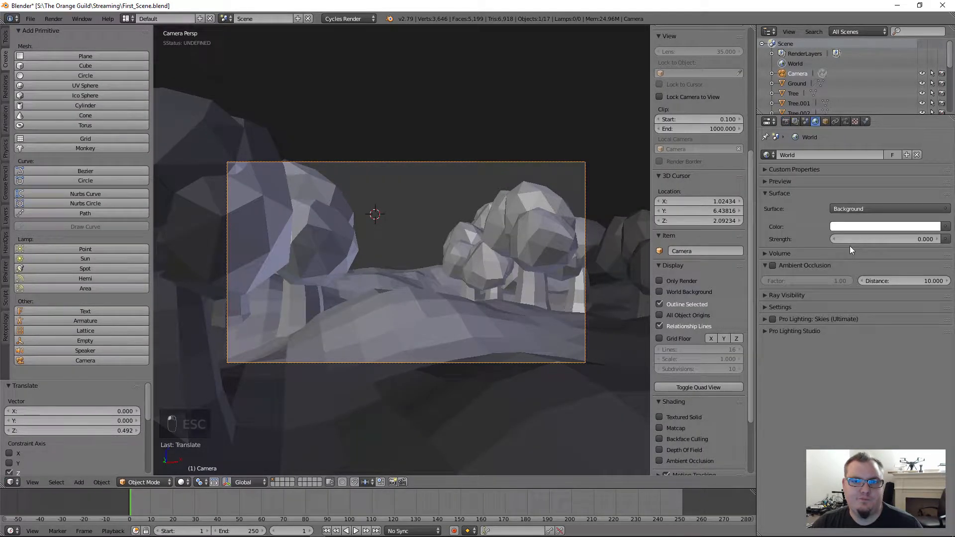
click(871, 238)
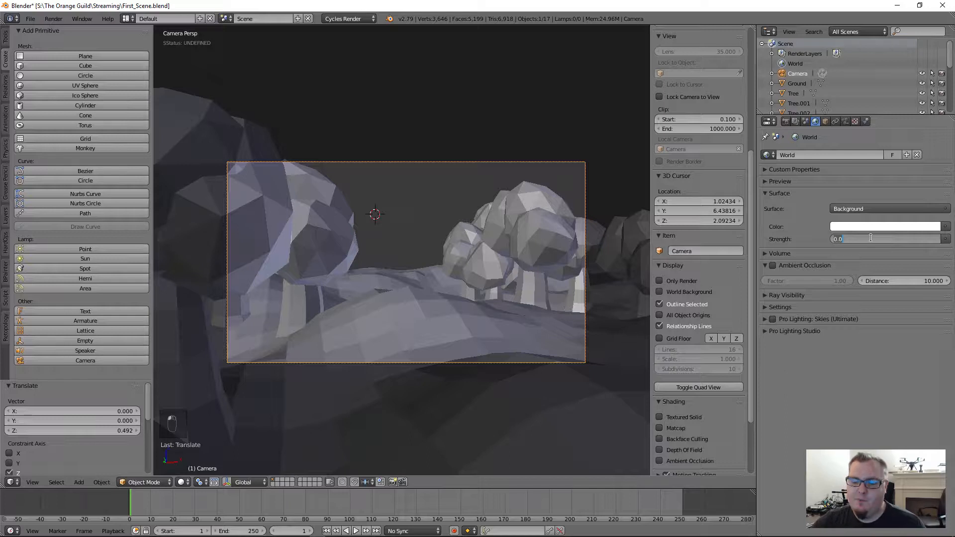
text(1)
key(Return)
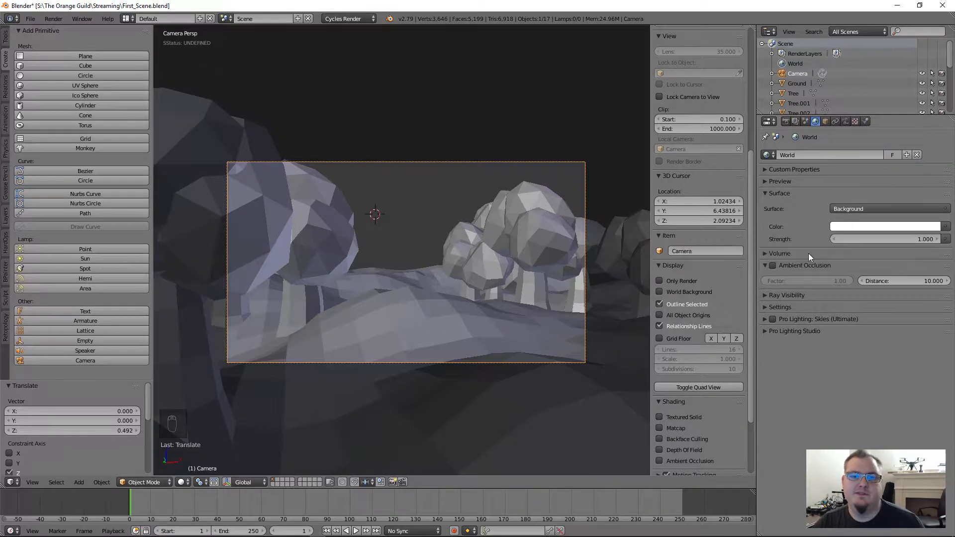
click(786, 121)
click(815, 121)
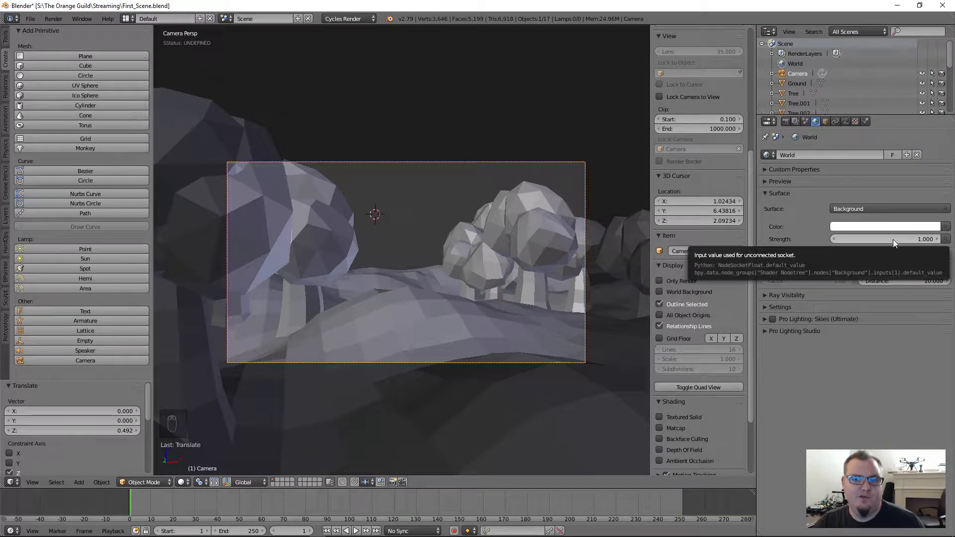
click(786, 121)
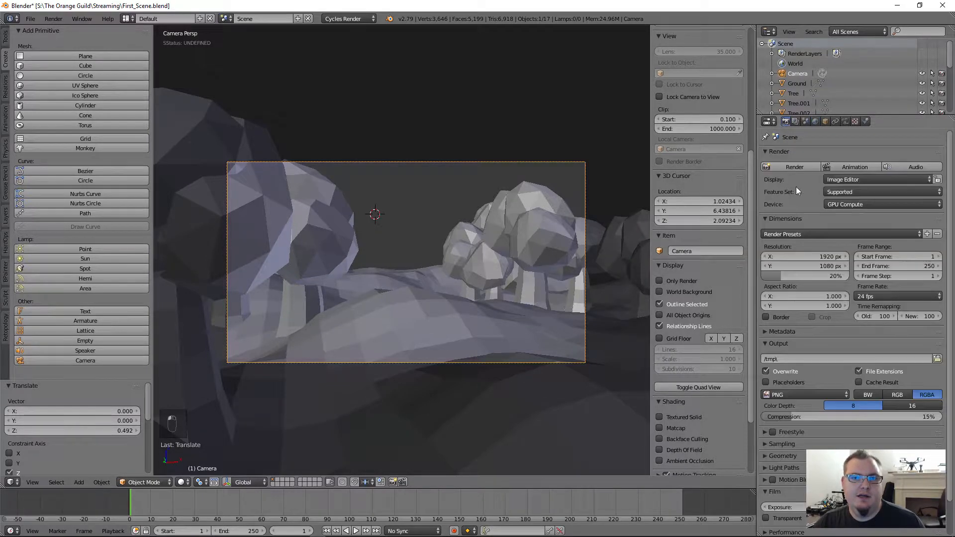
Test-render the scene with the current world background, close the result, and set the background strength to 0.000.
click(796, 168)
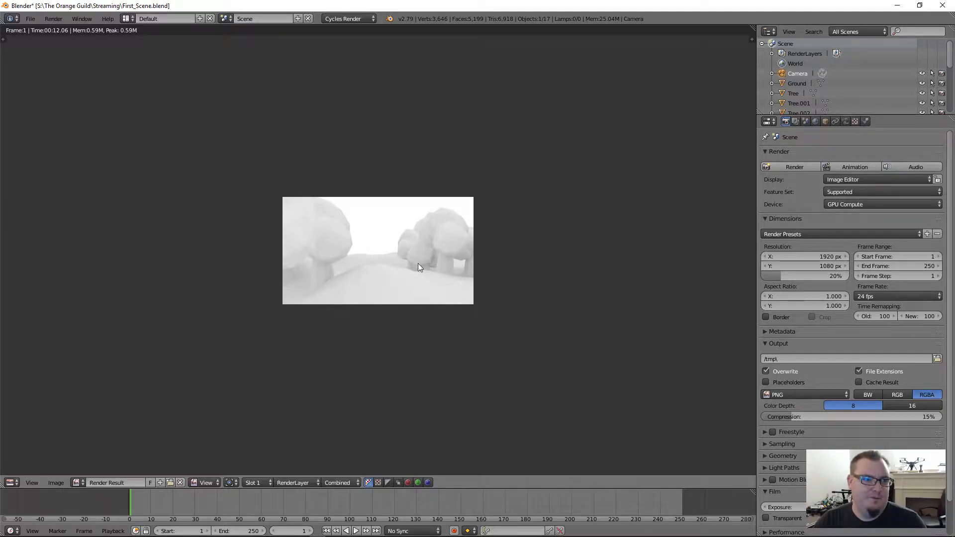
key(Escape)
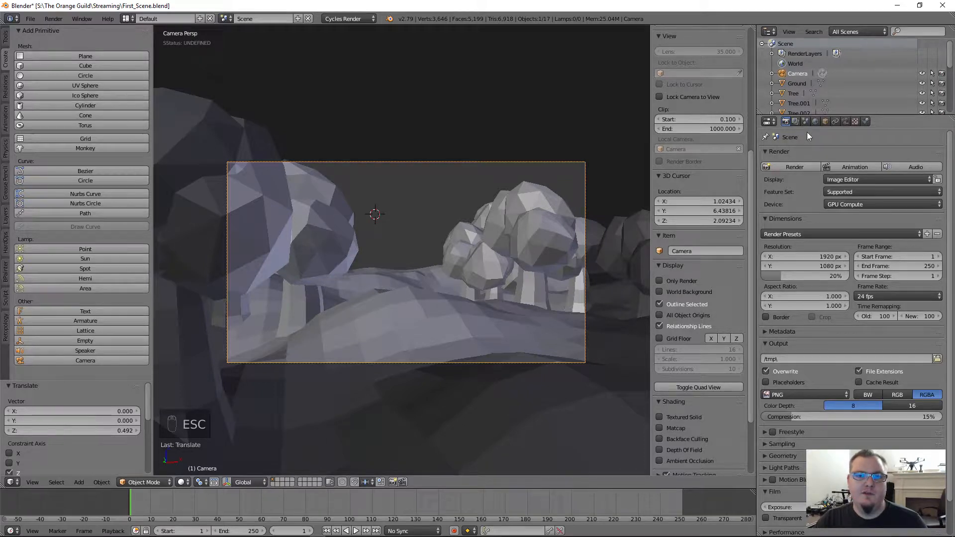
click(815, 122)
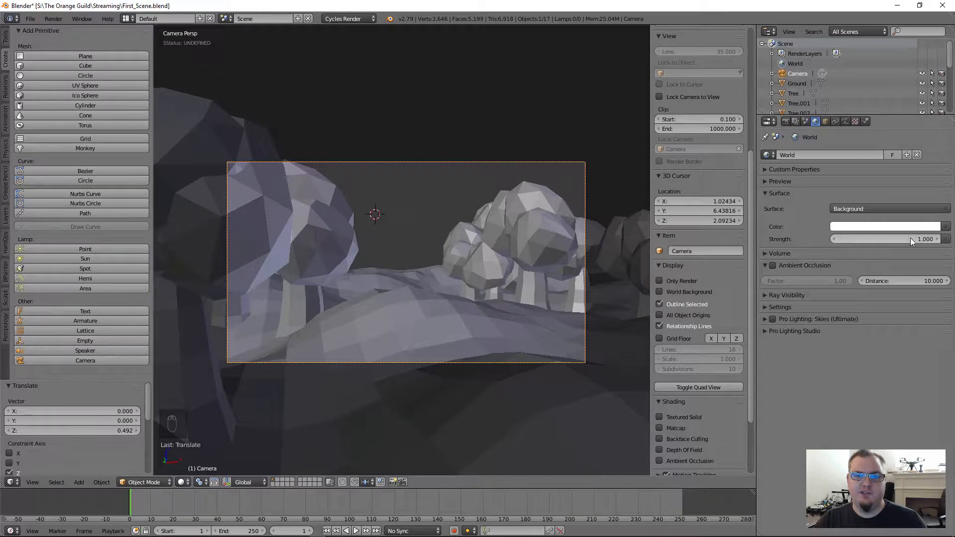
key(BackSpace)
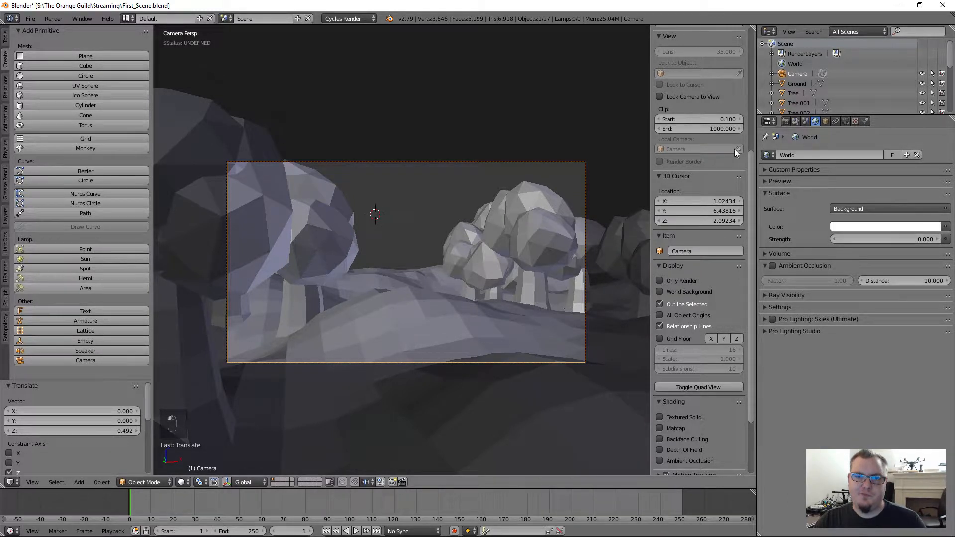
Test-render the scene with zero world background strength, cancel the render, and return to the camera view.
click(786, 122)
click(784, 166)
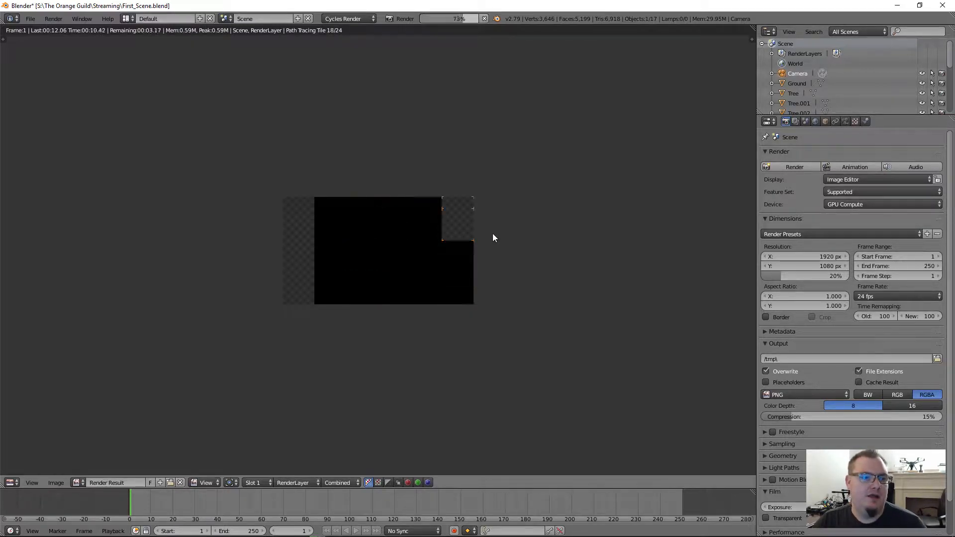
key(Escape)
key(Escape)
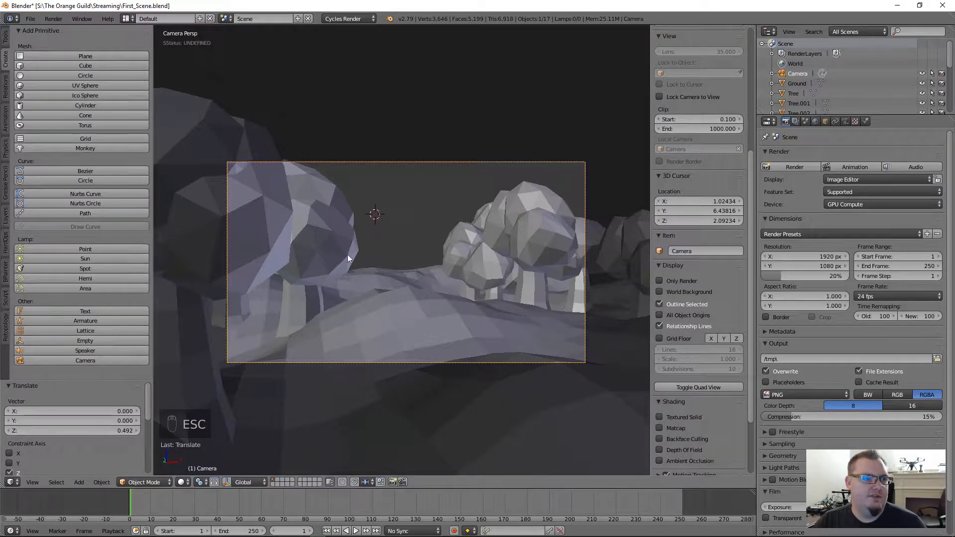
Add a Sun lamp at the 3D cursor and move it by about 0.14, 0.58, 0.58 units in X, Y, Z.
middle_drag(406, 238, 414, 267)
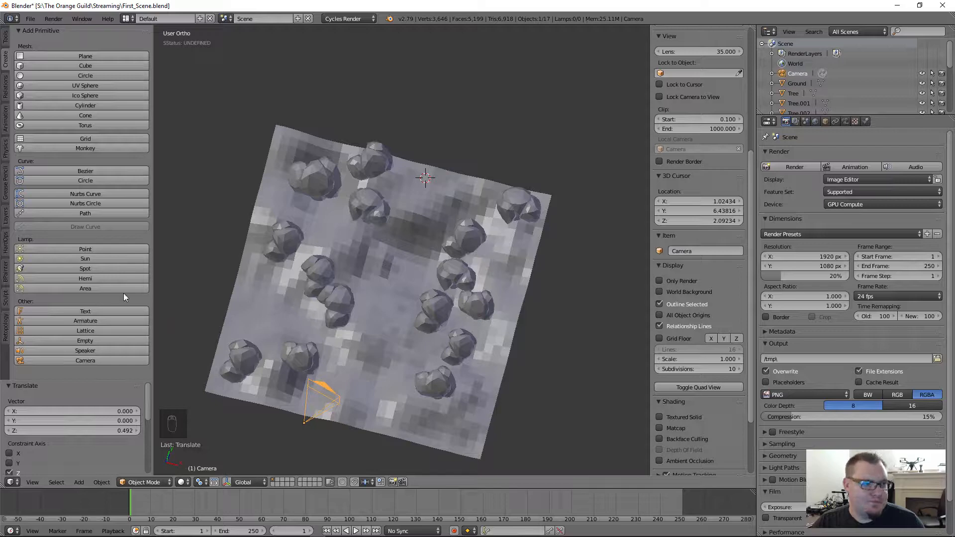
click(93, 259)
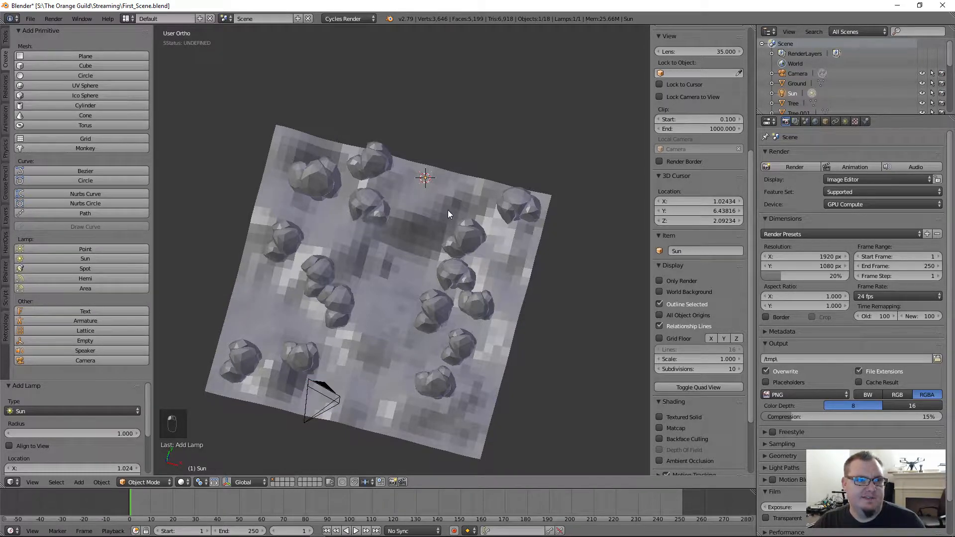
middle_drag(448, 210, 350, 147)
scroll(457, 170, up, 3)
middle_drag(458, 170, 544, 180)
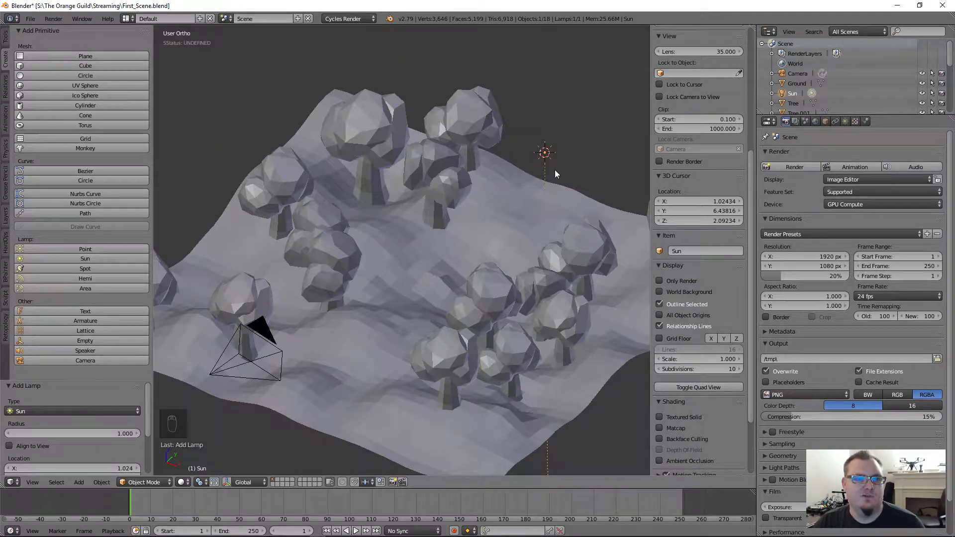
key(g)
click(613, 130)
Reposition the Sun lamp well outside the terrain's edge, with a final move of about 12.98 in X, 8.16 in Y and -0.41 in Z.
scroll(613, 130, down, 3)
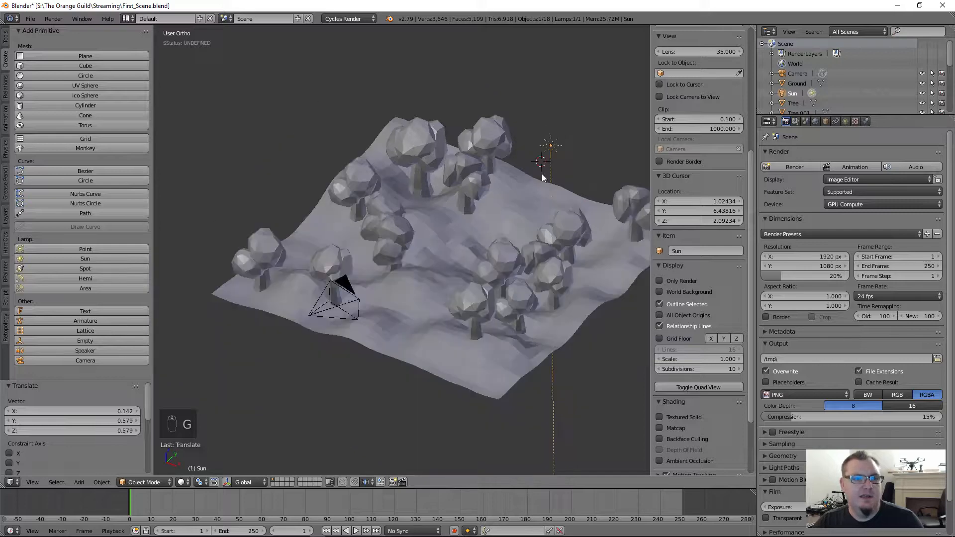
middle_drag(613, 131, 524, 166)
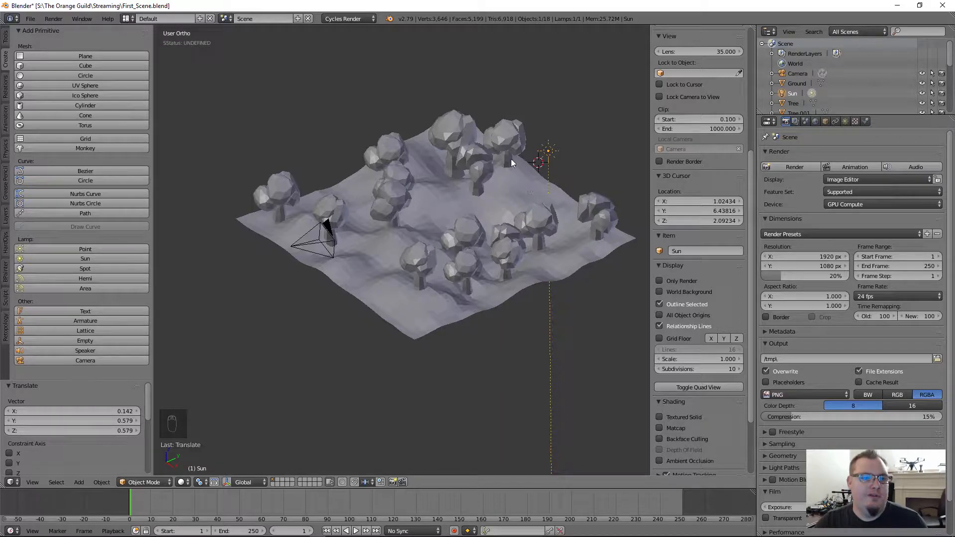
key(g)
click(440, 158)
middle_drag(439, 158, 477, 166)
key(g)
click(431, 111)
middle_drag(432, 111, 466, 210)
key(g)
click(691, 148)
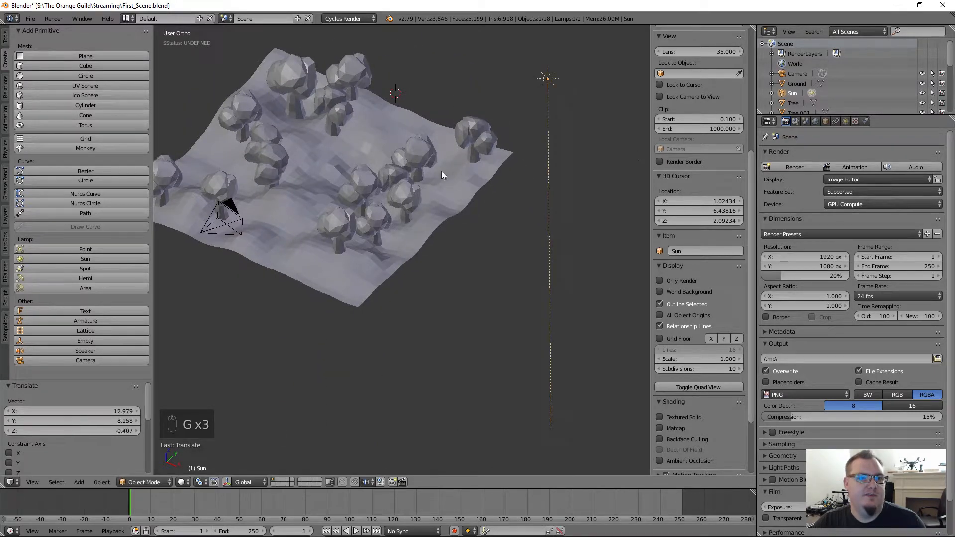
Check the Sun lamp's placement from the side, test-render the scene with it, and close the result.
middle_drag(441, 171, 449, 204)
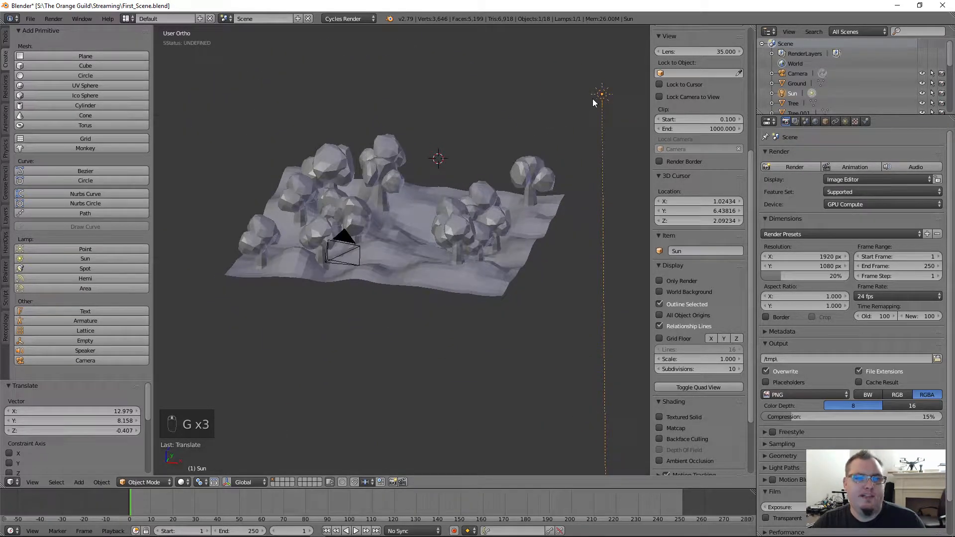
middle_drag(584, 345, 601, 270)
middle_drag(482, 274, 409, 230)
click(792, 168)
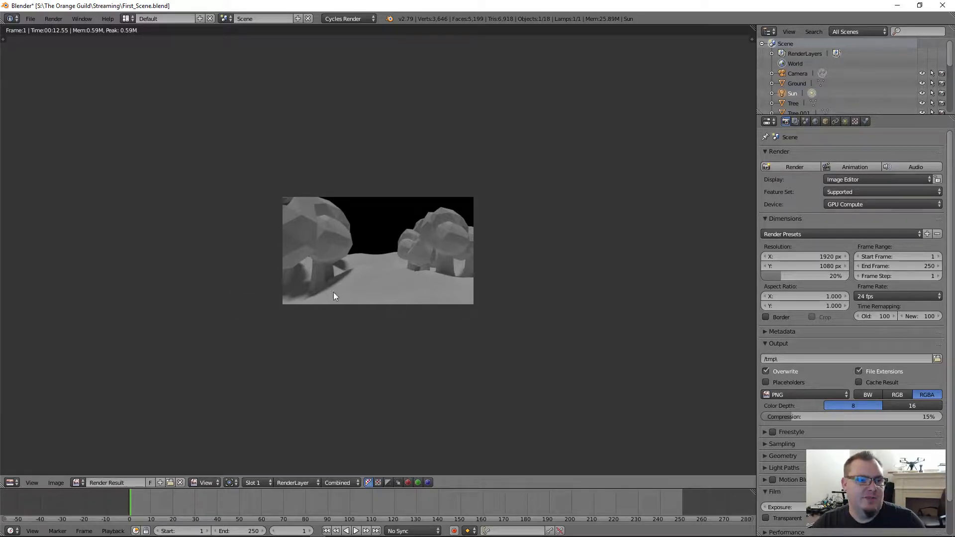
key(Escape)
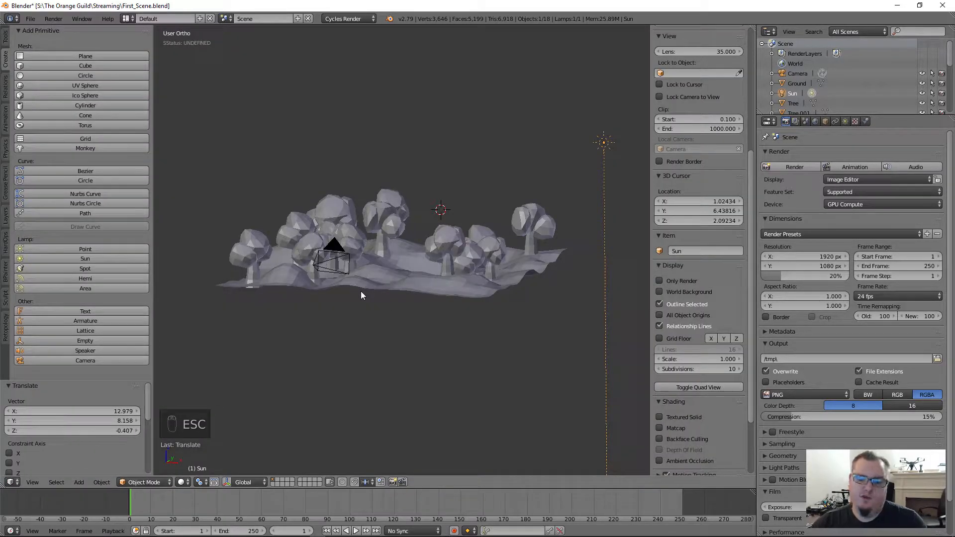
Select the camera, pull it back about 9.68 units along its local Z axis, and raise it about 4.39 units in Z.
key(KP_0)
right_click(512, 162)
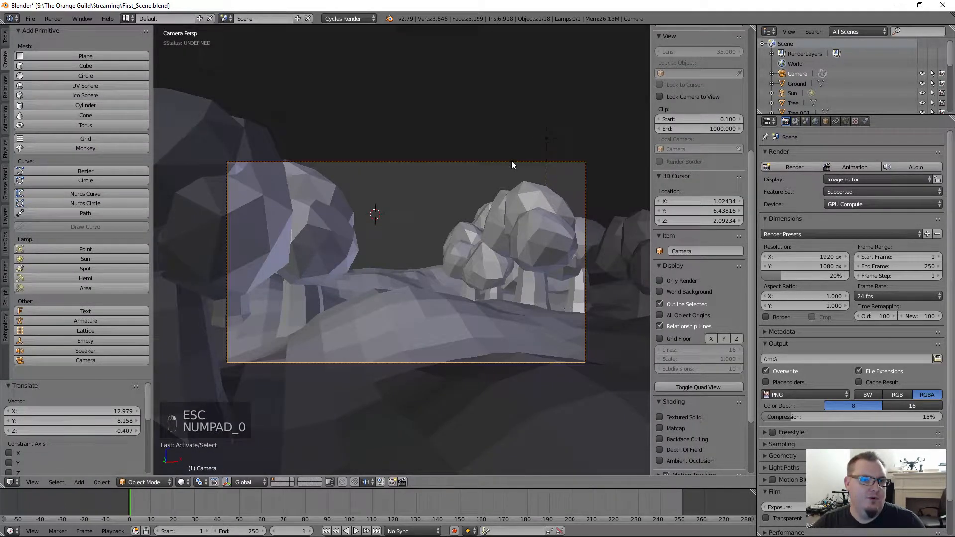
middle_drag(409, 216, 353, 387)
key(KP_0)
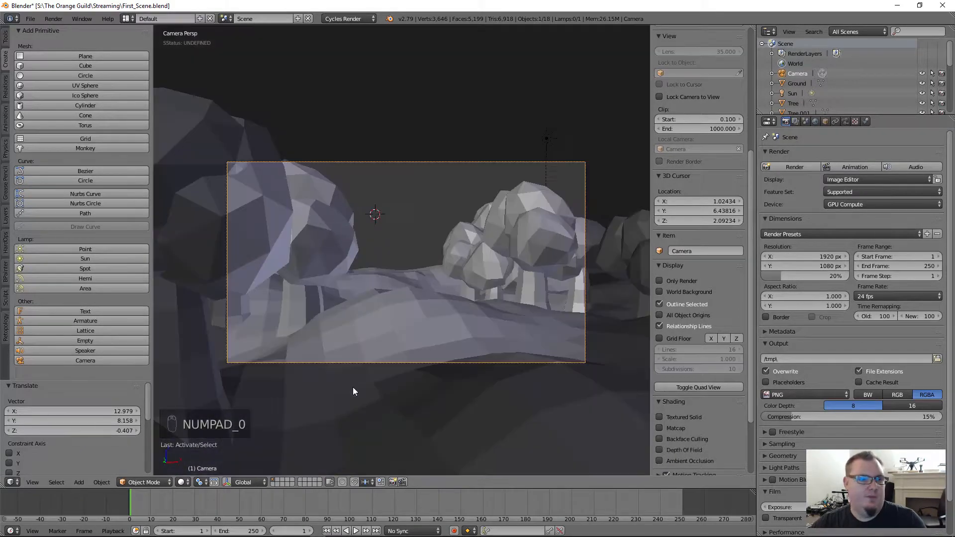
key(g)
key(g)
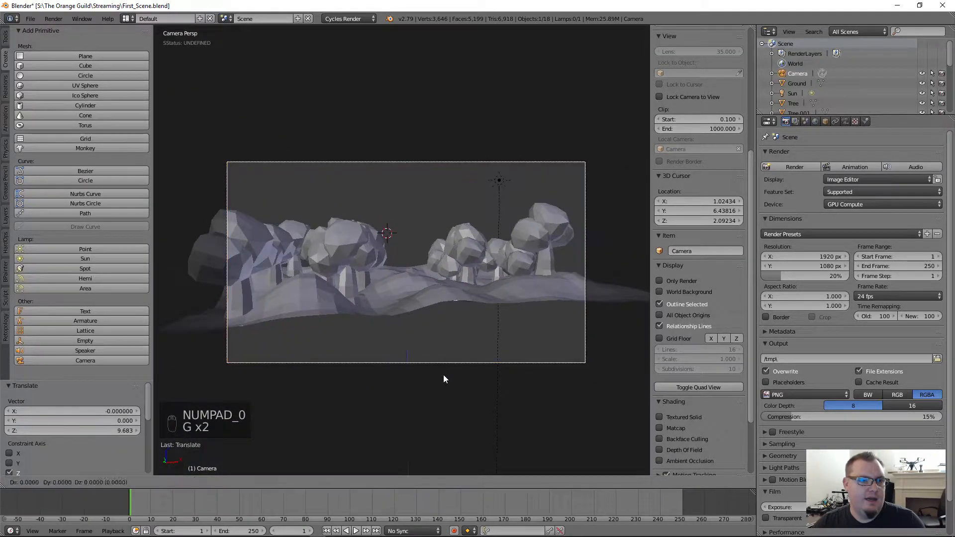
click(453, 73)
Rotate the camera about -21.5° around its X axis and move it about -0.72, 1.04, 1.68 units to frame the forest.
key(r)
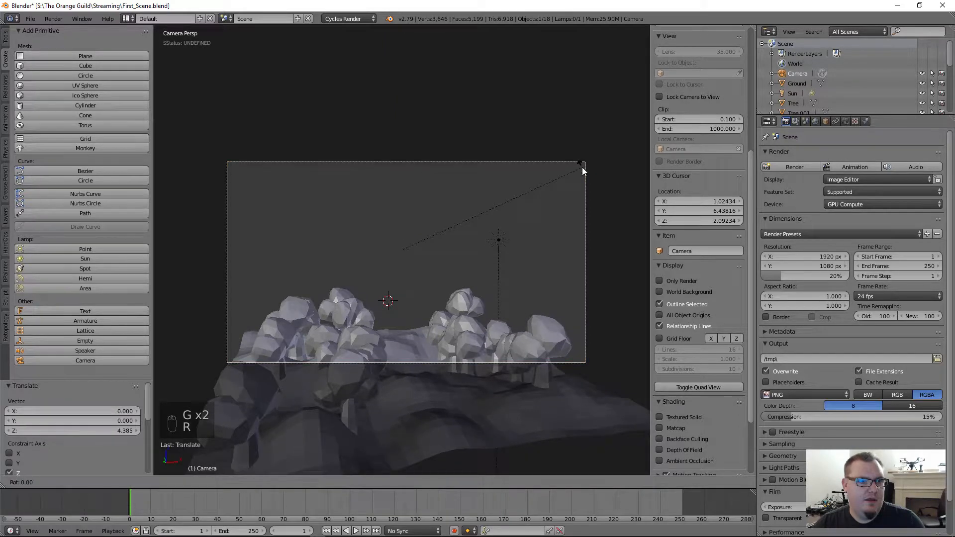
click(563, 250)
key(g)
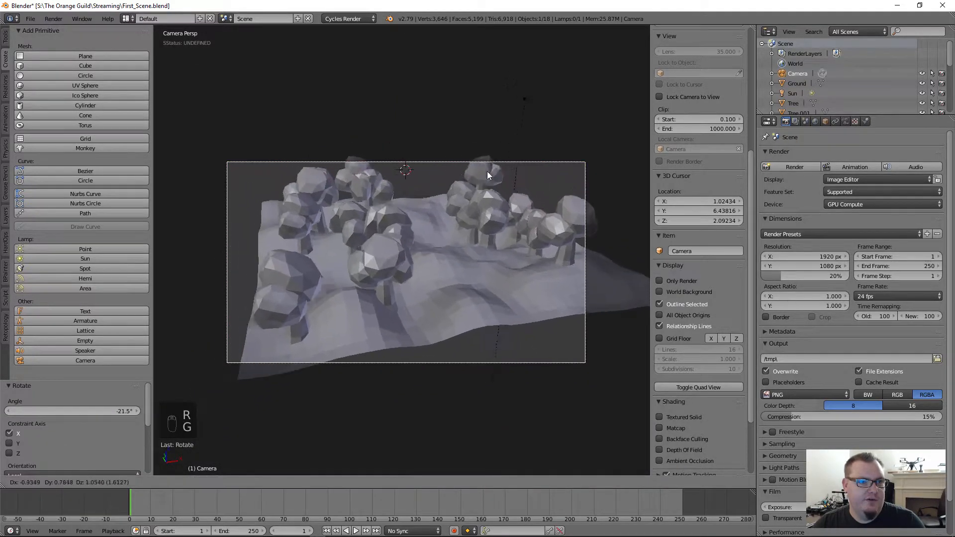
click(499, 130)
scroll(439, 246, up, 1)
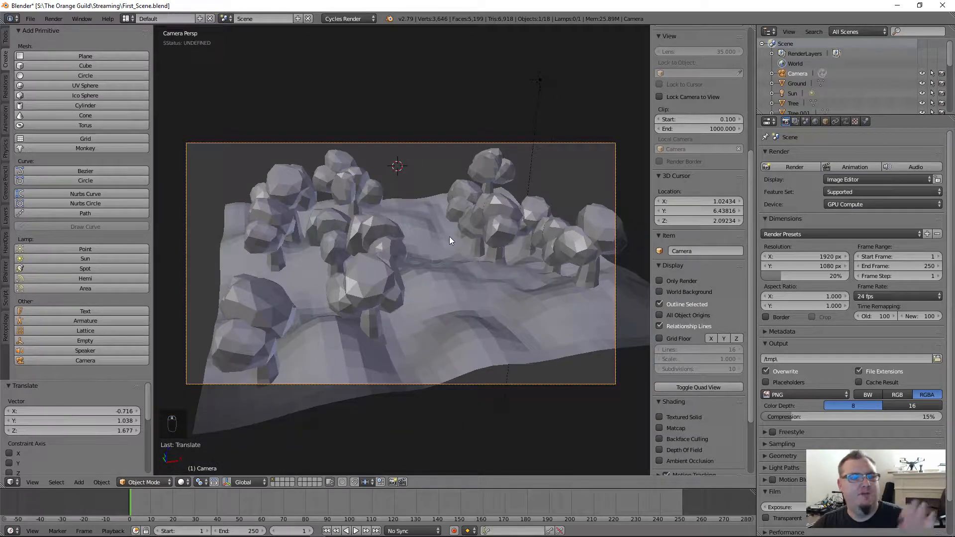
Test-render the elevated camera view with the Sun lamp, close the result, and save the scene file.
click(776, 167)
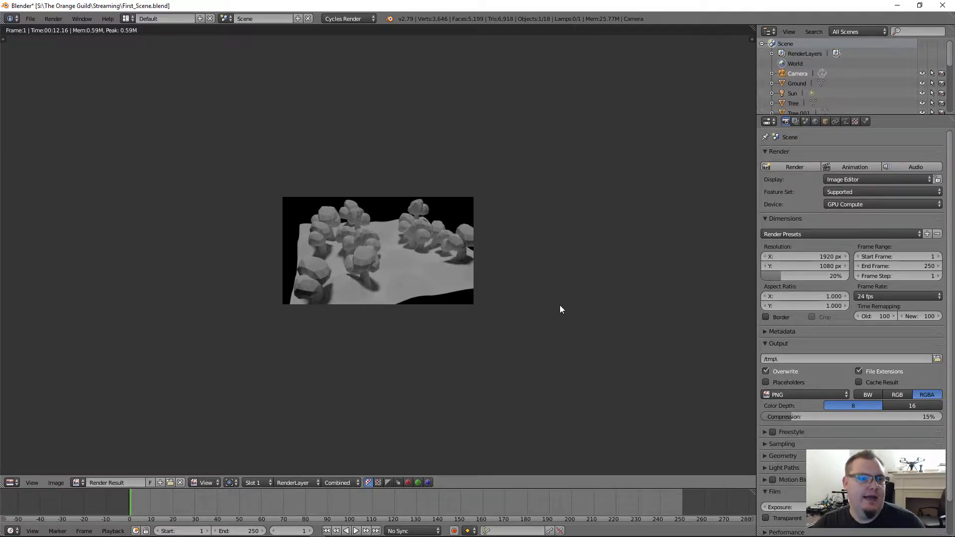
key(Escape)
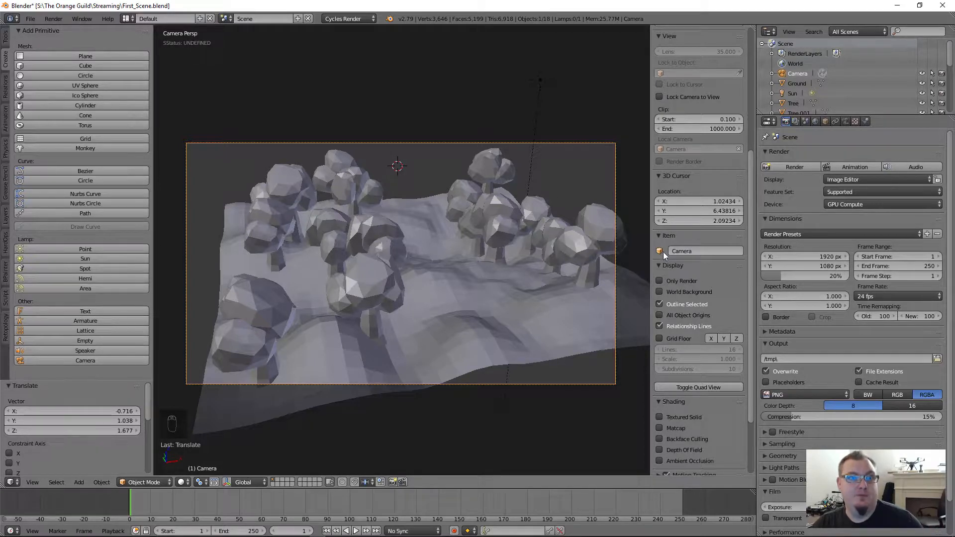
click(31, 18)
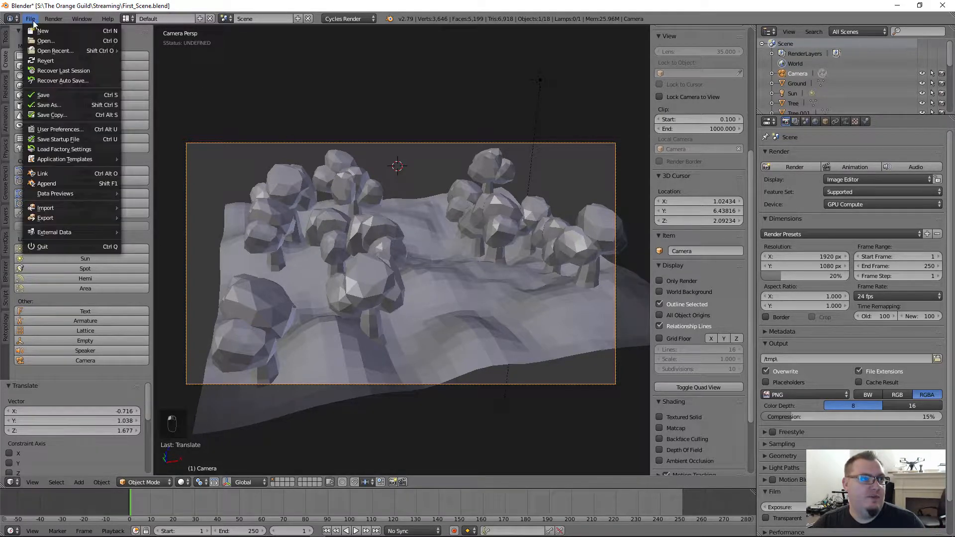
click(53, 92)
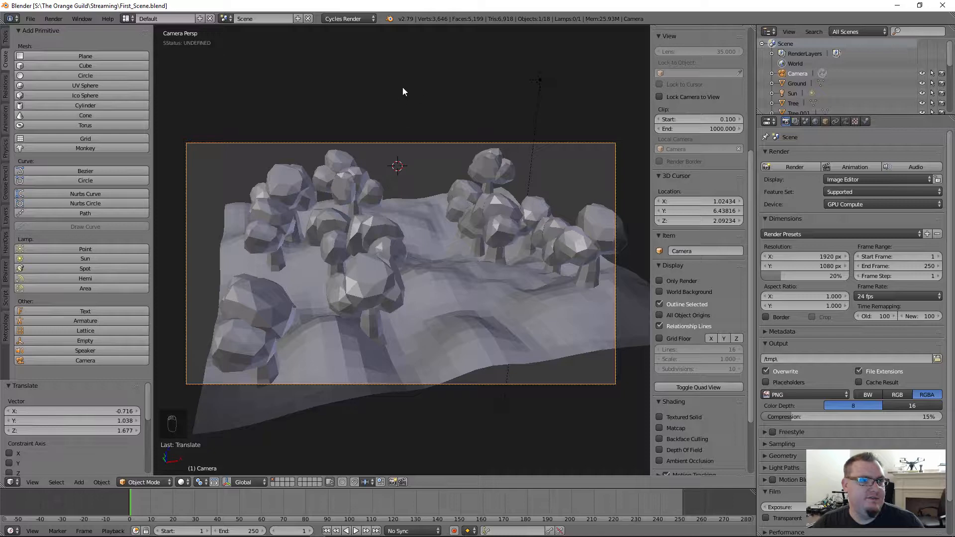
Split the 3D viewport horizontally into two stacked views and make the upper one shorter than the lower one.
scroll(747, 151, up, 8)
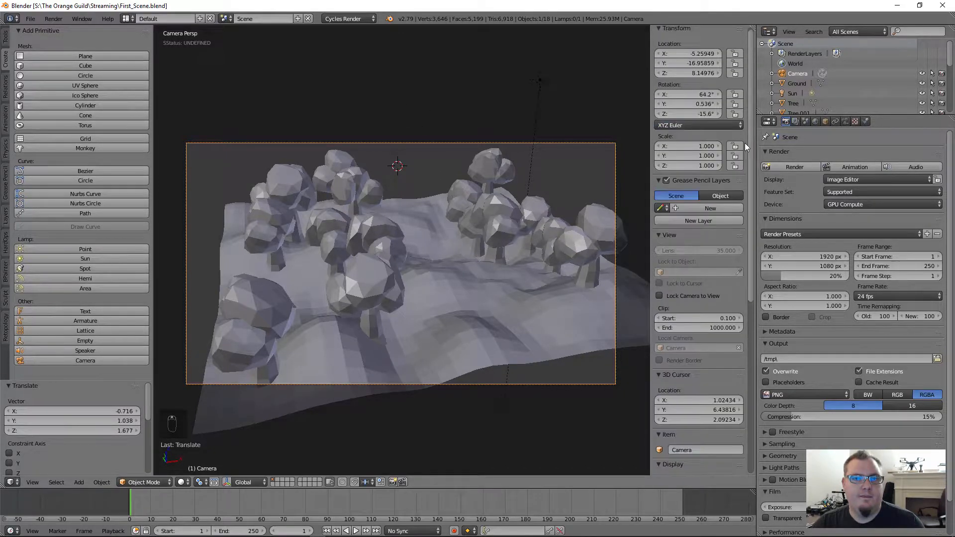
scroll(745, 142, up, 1)
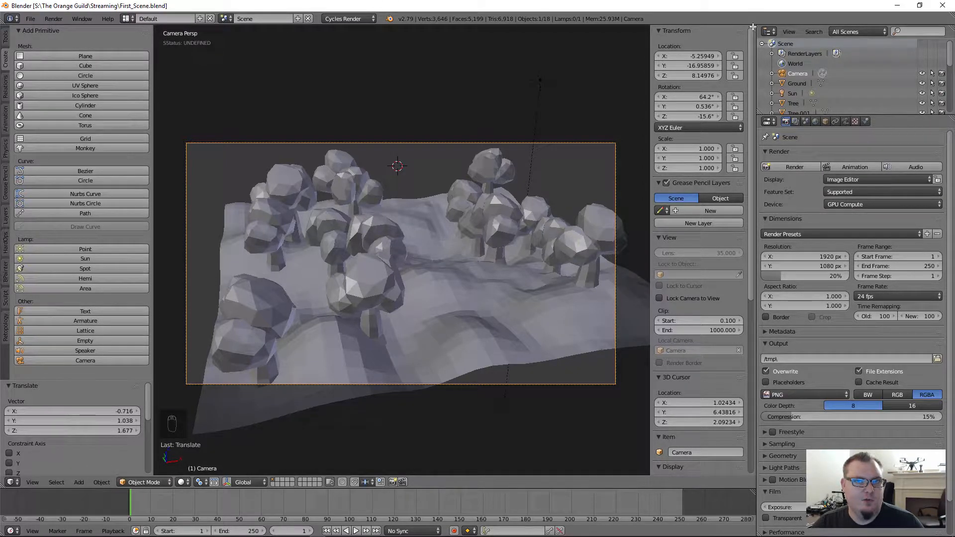
drag(753, 26, 715, 254)
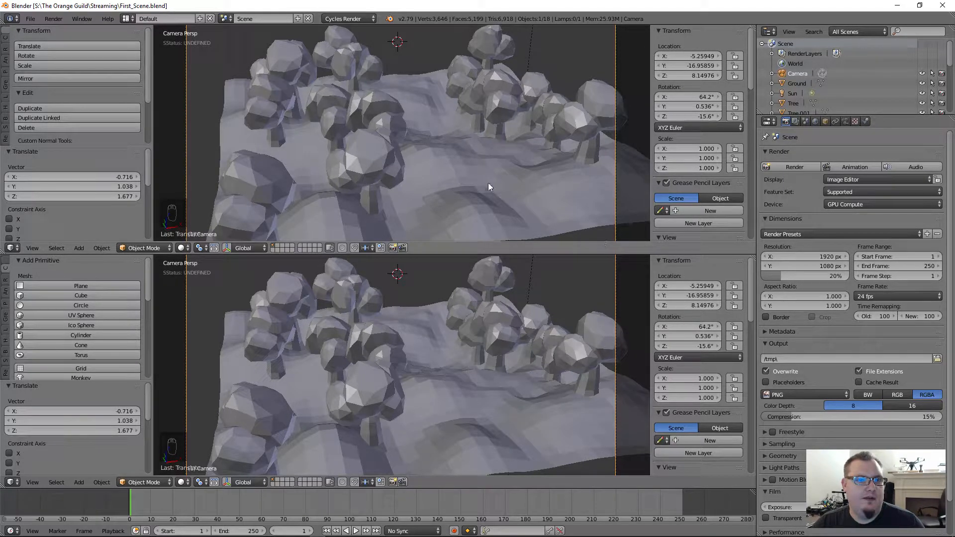
scroll(486, 181, down, 4)
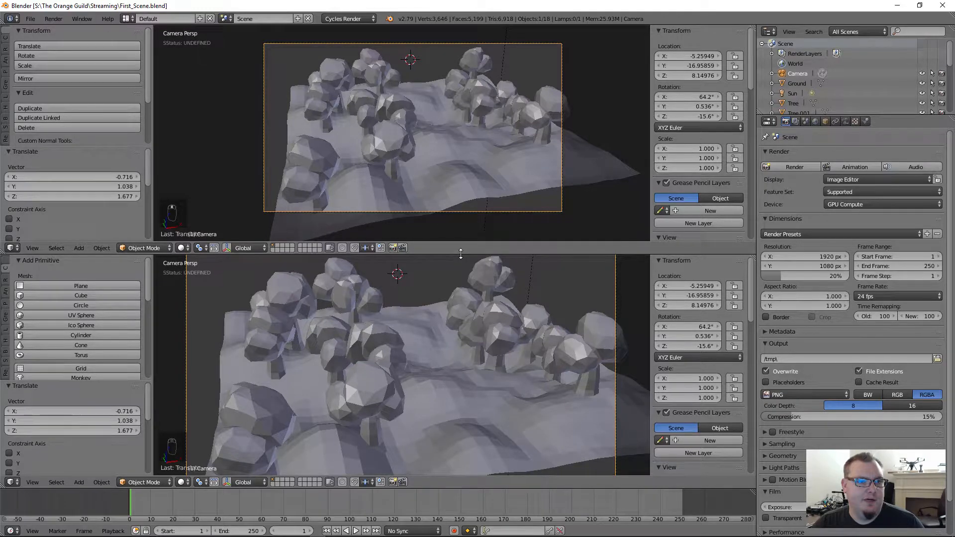
drag(461, 253, 460, 213)
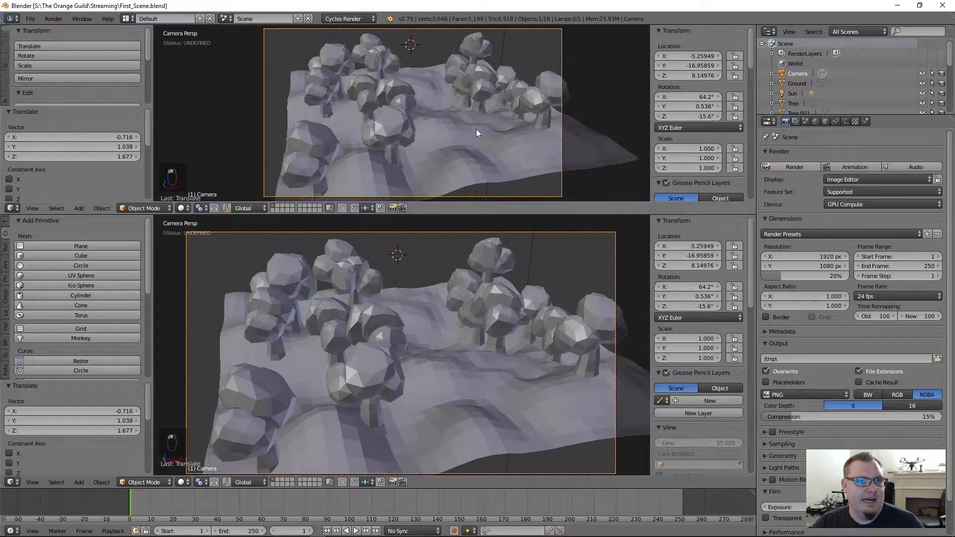
Hide the tool shelf and properties shelf in the upper viewport and fit its camera frame toward that viewport's right side.
key(n)
key(t)
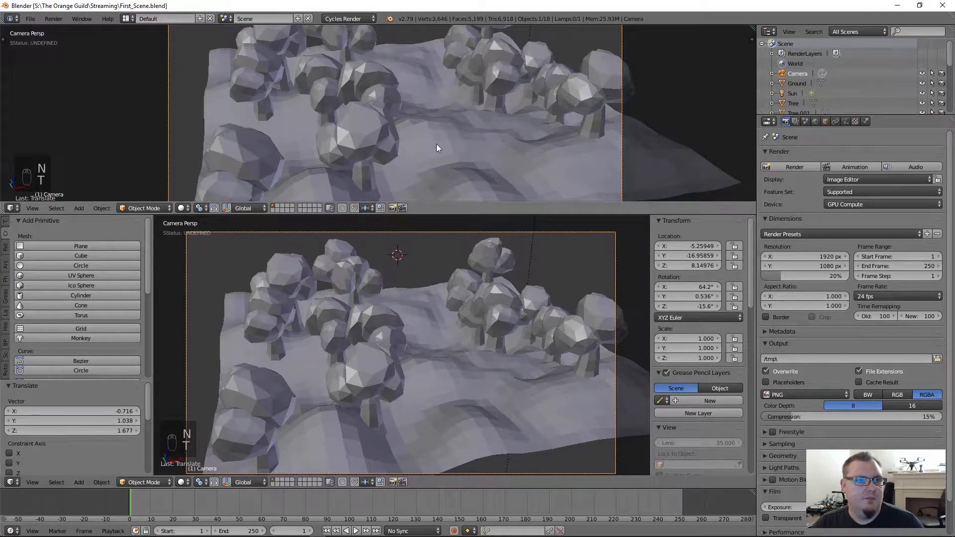
scroll(482, 142, down, 5)
shift+middle_drag(482, 141, 633, 120)
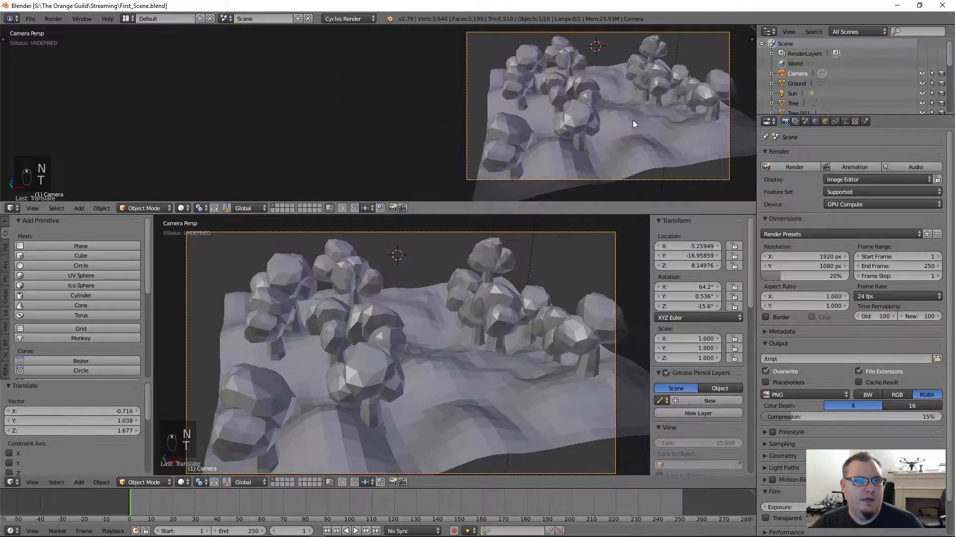
scroll(599, 114, up, 1)
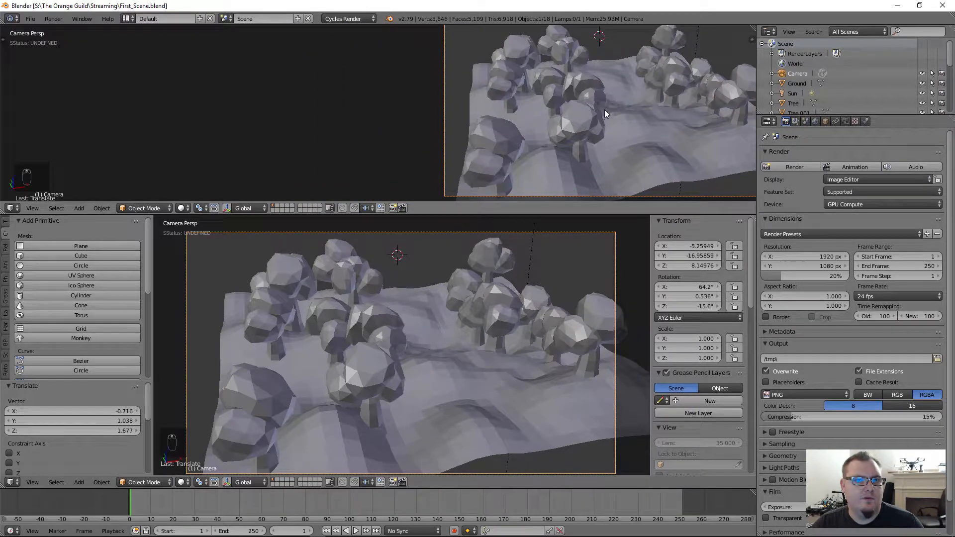
scroll(634, 94, down, 2)
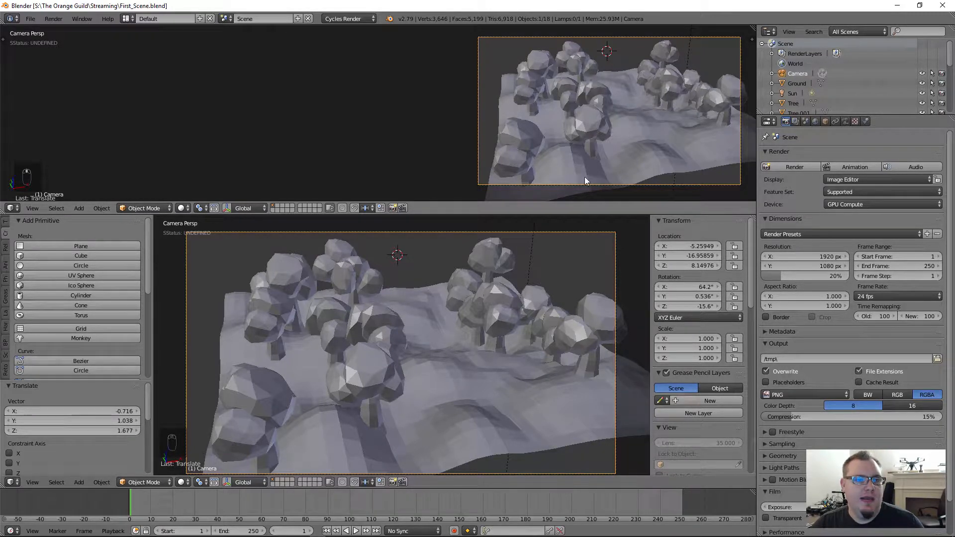
Take the lower viewport out of camera view and orbit it to an overview of the terrain, camera and Sun.
key(KP_0)
middle_drag(406, 337, 329, 289)
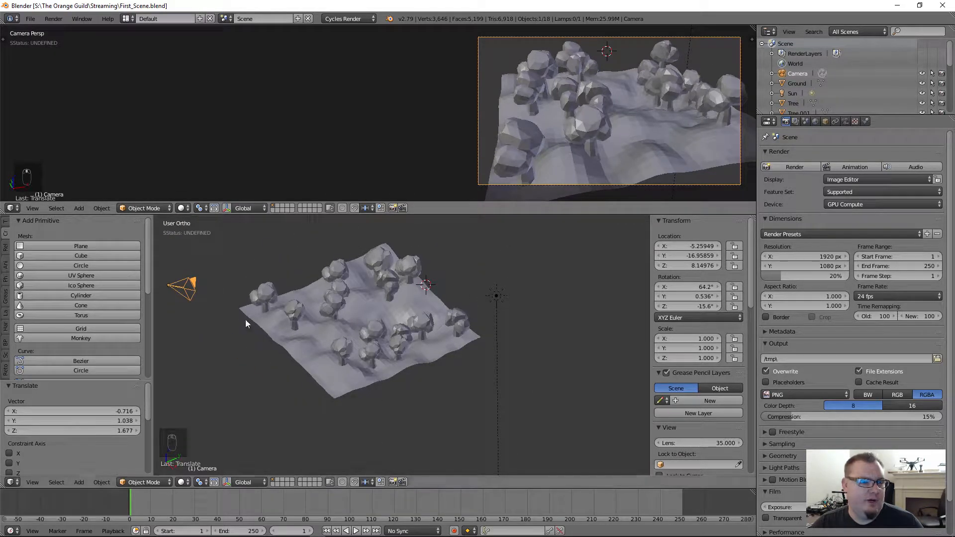
Try wireframe shading on the upper viewport's camera view and return it to solid shading.
key(KP_0)
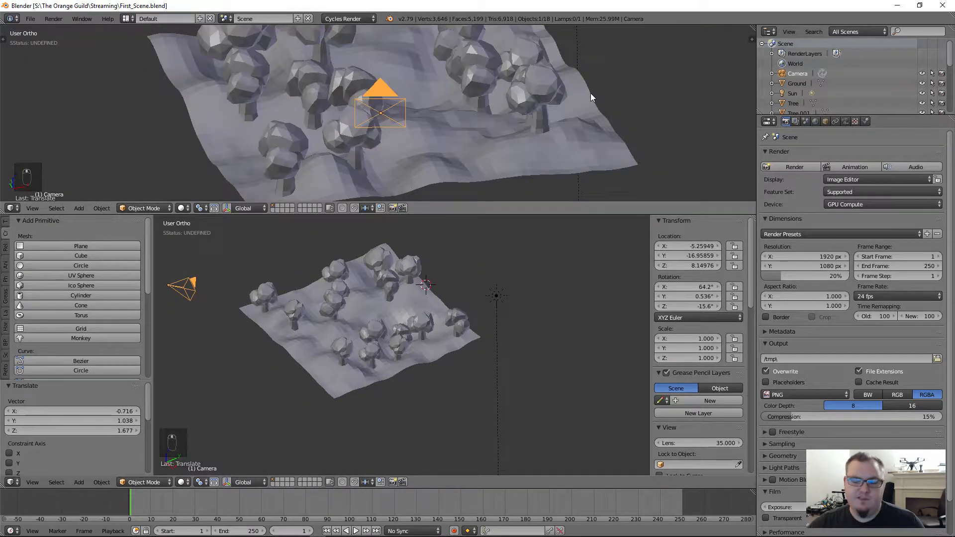
key(KP_0)
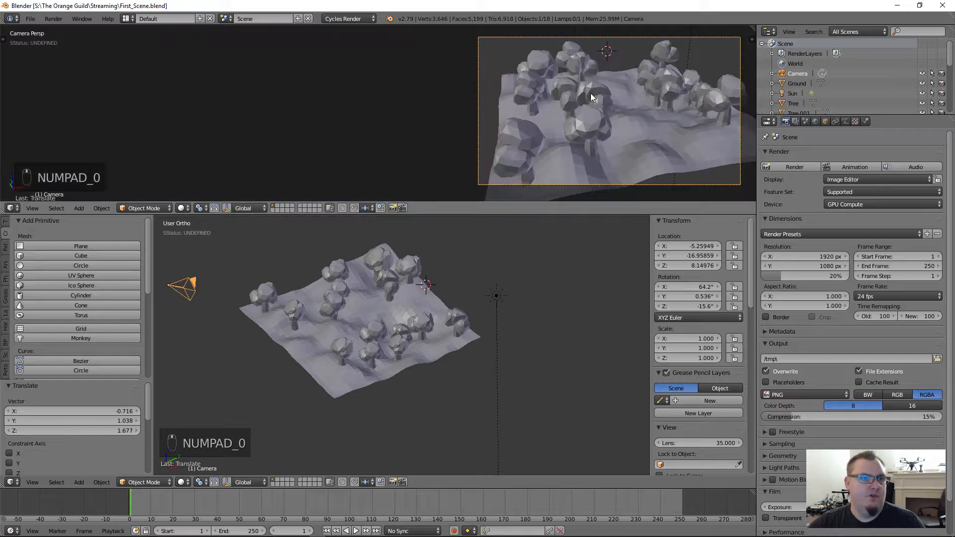
click(185, 207)
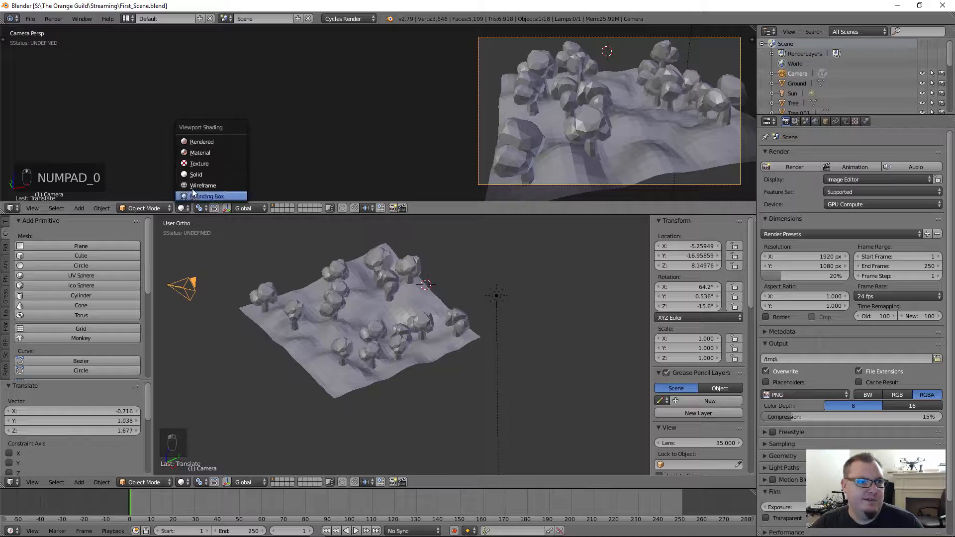
click(194, 185)
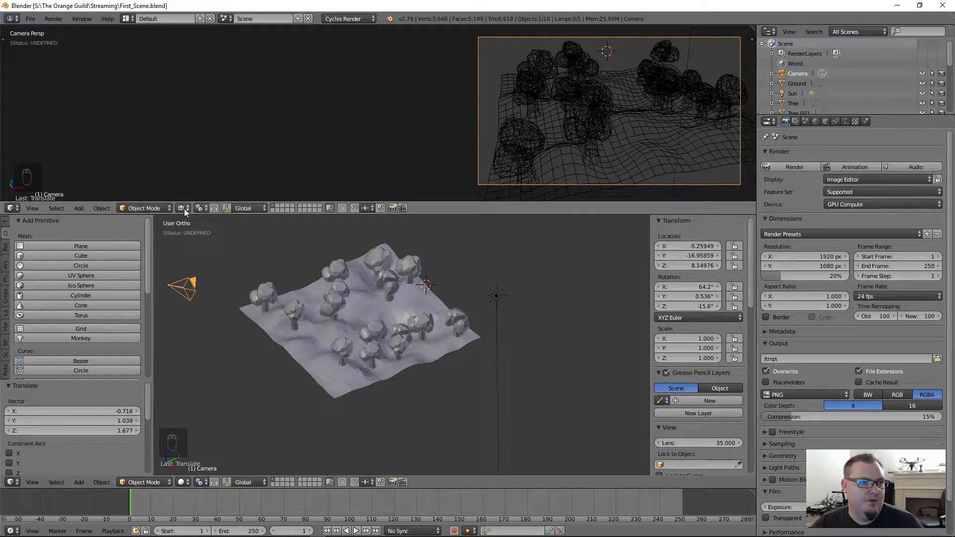
click(184, 209)
click(234, 174)
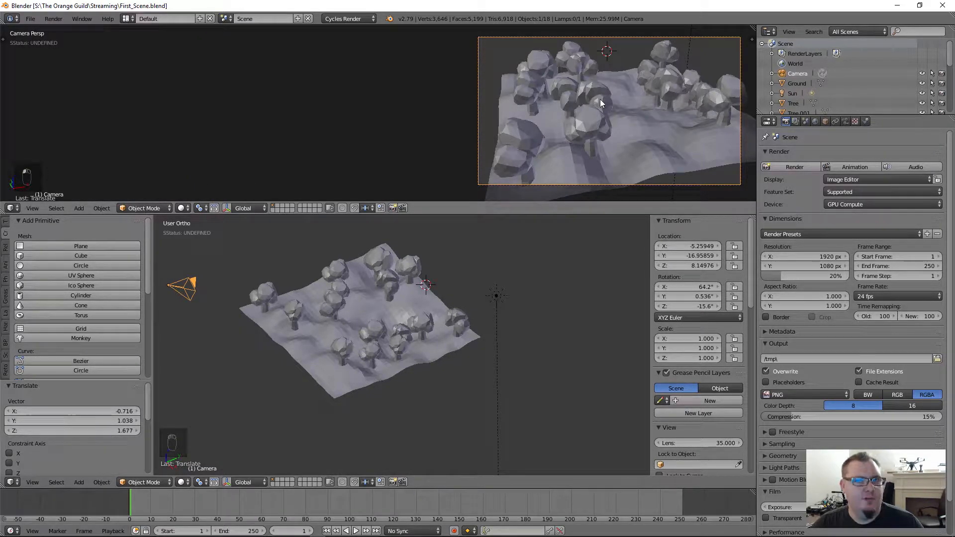
Switch the upper camera viewport to Rendered shading and restrict rendering to the camera frame with the Border option.
click(182, 208)
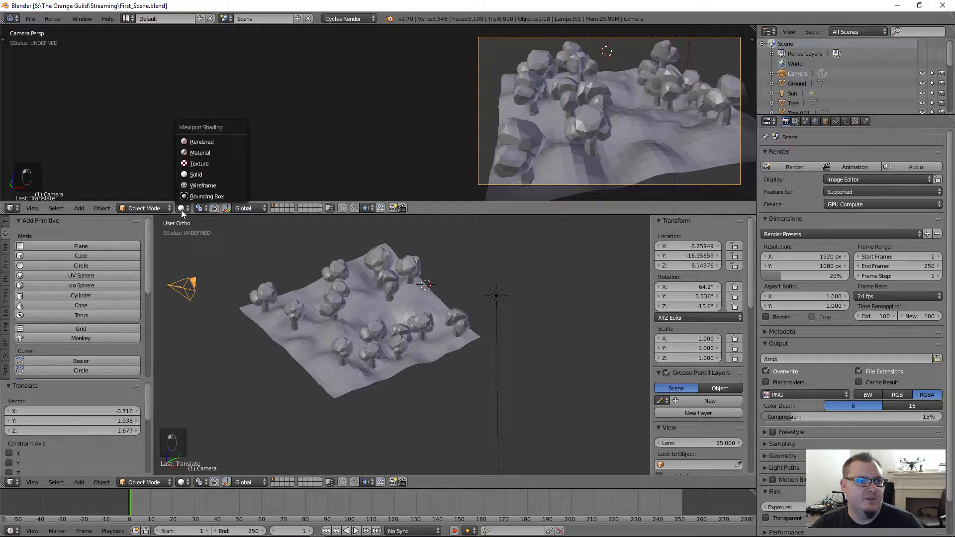
click(207, 143)
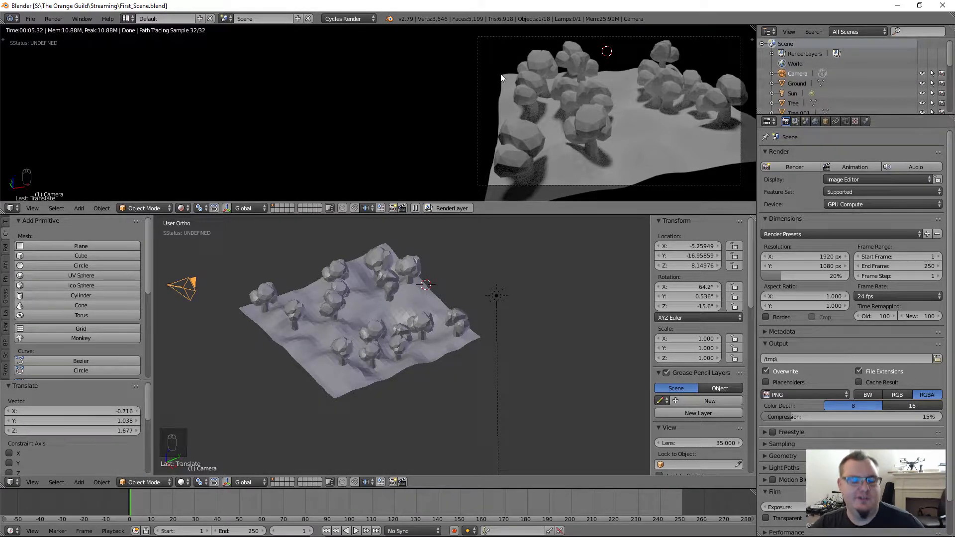
click(766, 318)
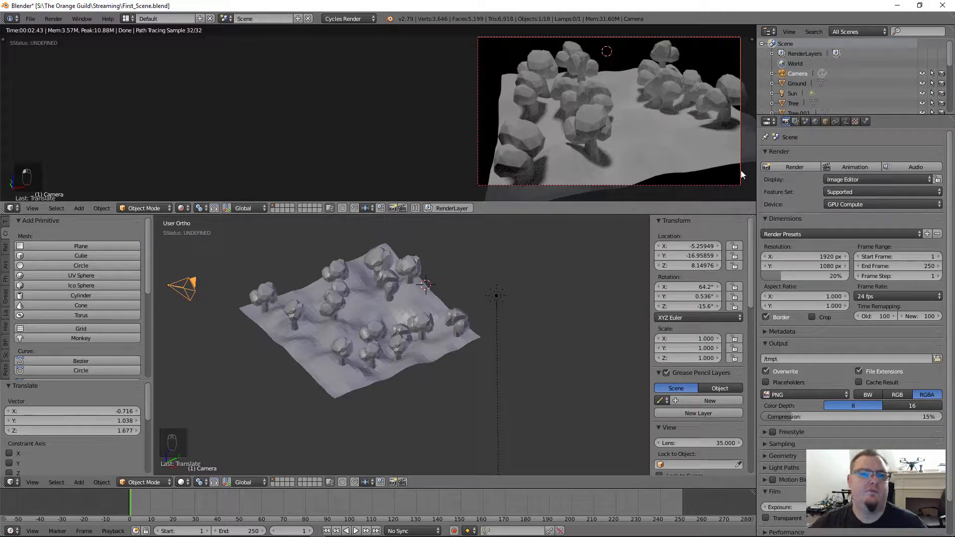
click(464, 168)
Select the Sun lamp and rotate it about 40° in a low side view so it shines diagonally across the terrain.
middle_drag(481, 325, 292, 301)
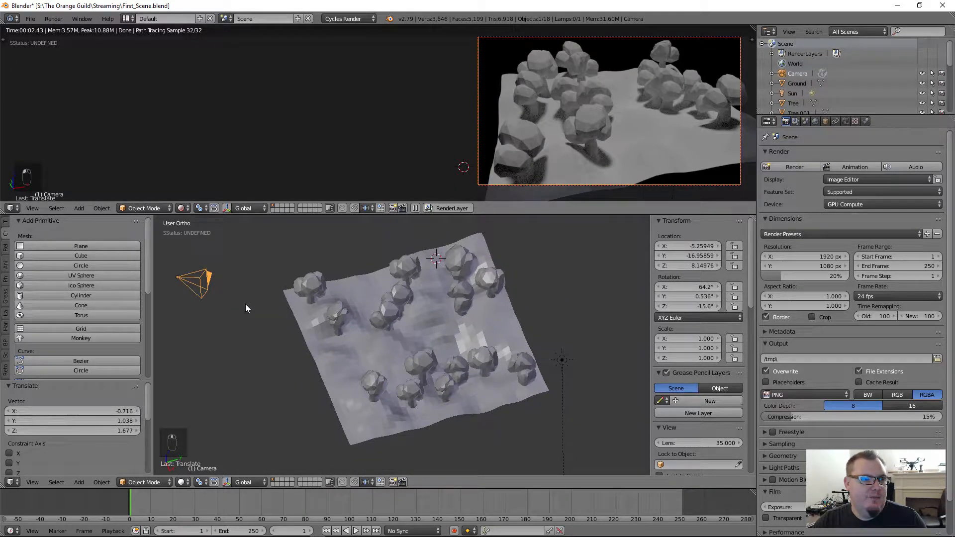
right_click(563, 361)
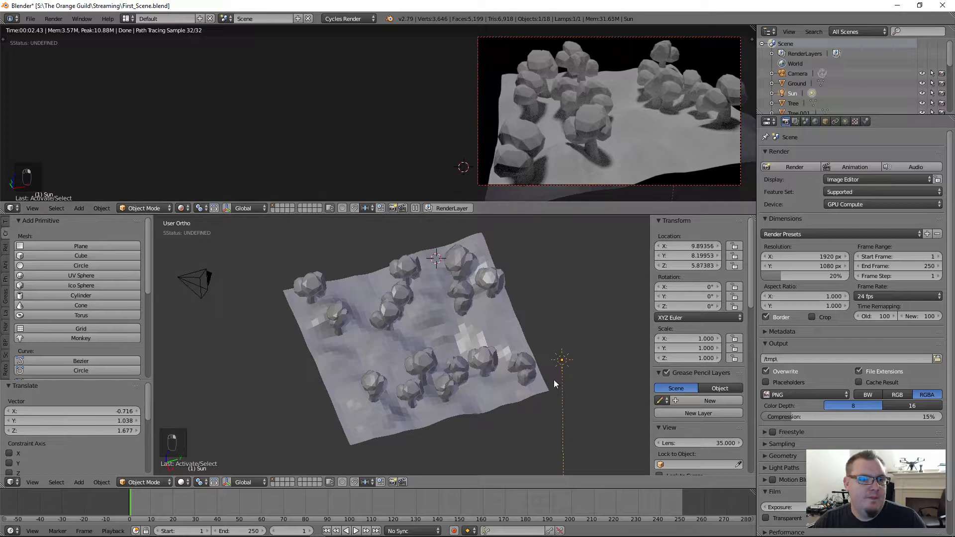
middle_drag(554, 380, 601, 241)
middle_drag(555, 276, 583, 278)
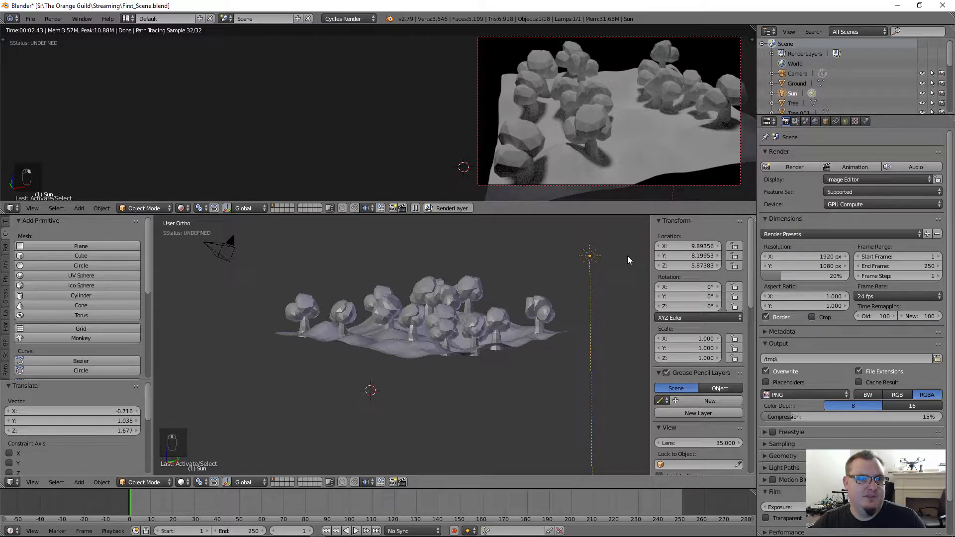
key(r)
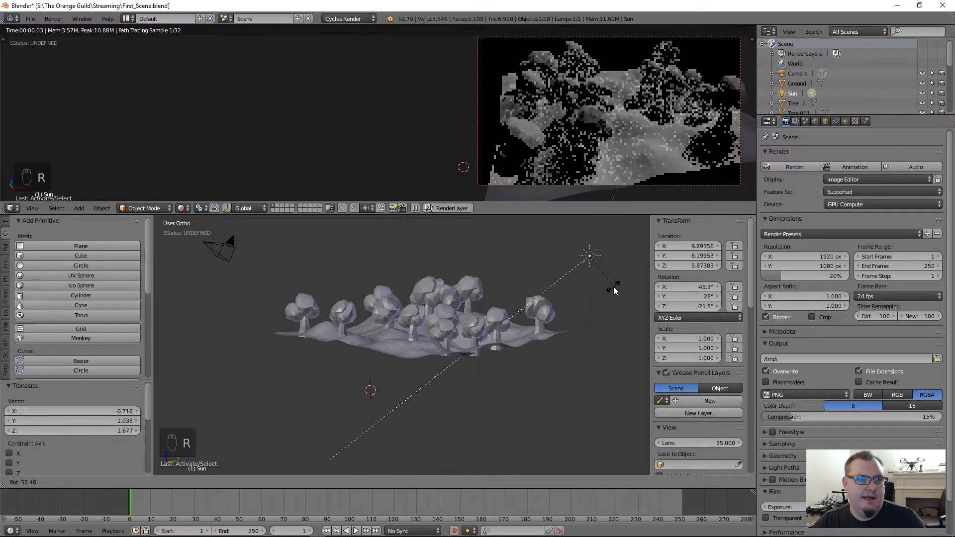
click(622, 282)
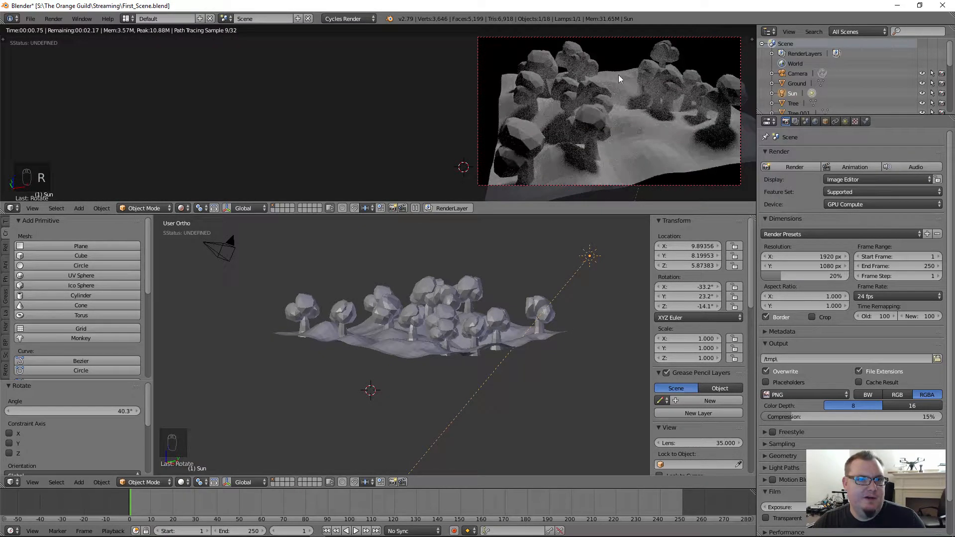
Rotate the Sun about 14° in an overhead view and about another 14° in a low side view.
middle_drag(485, 296, 625, 353)
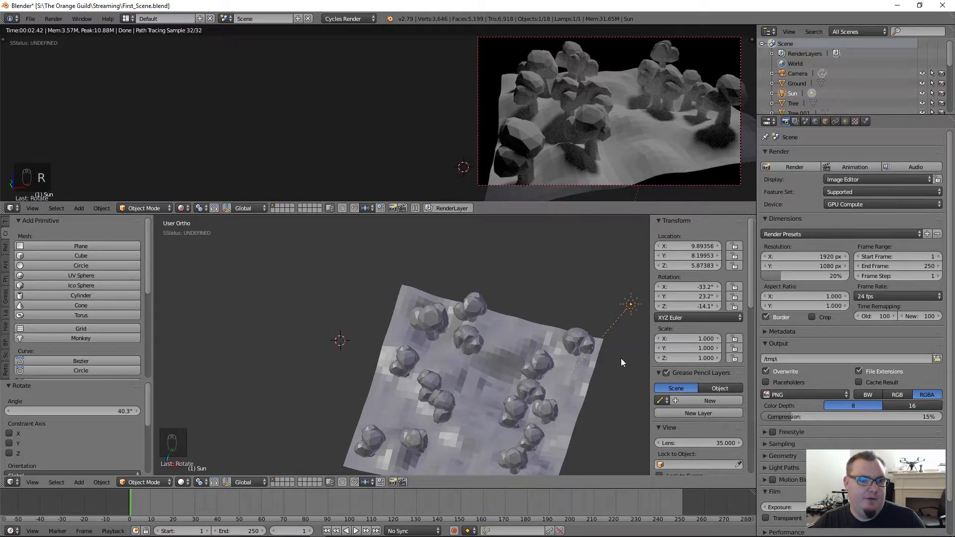
key(r)
click(599, 358)
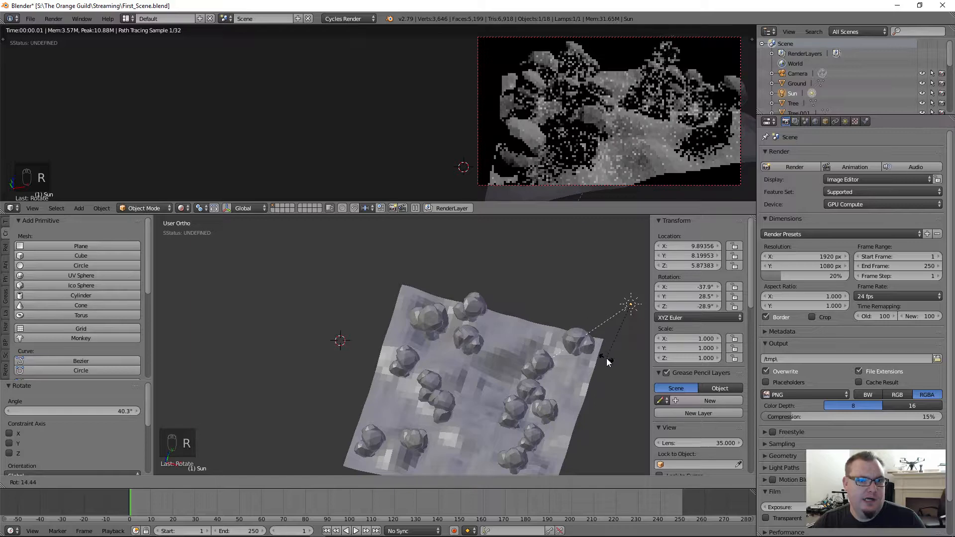
middle_drag(603, 358, 582, 292)
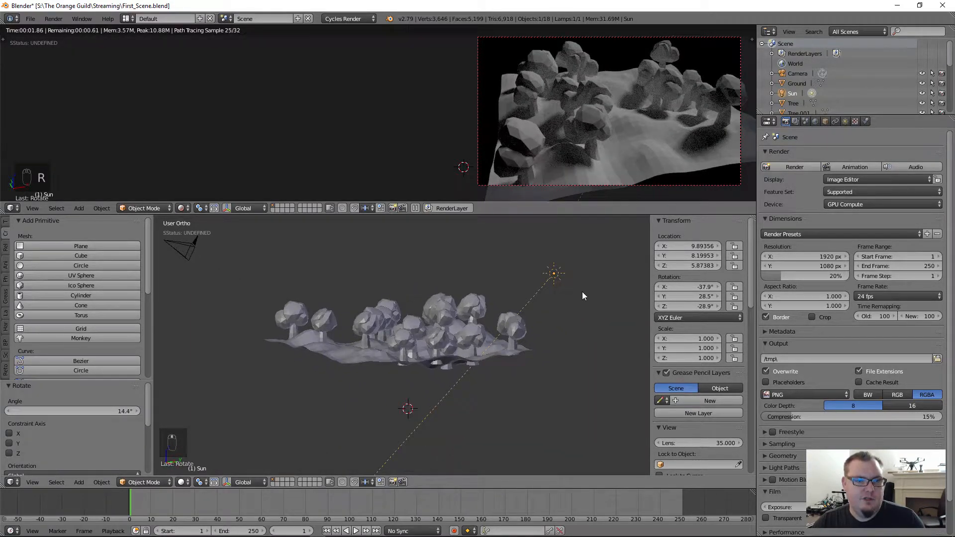
key(r)
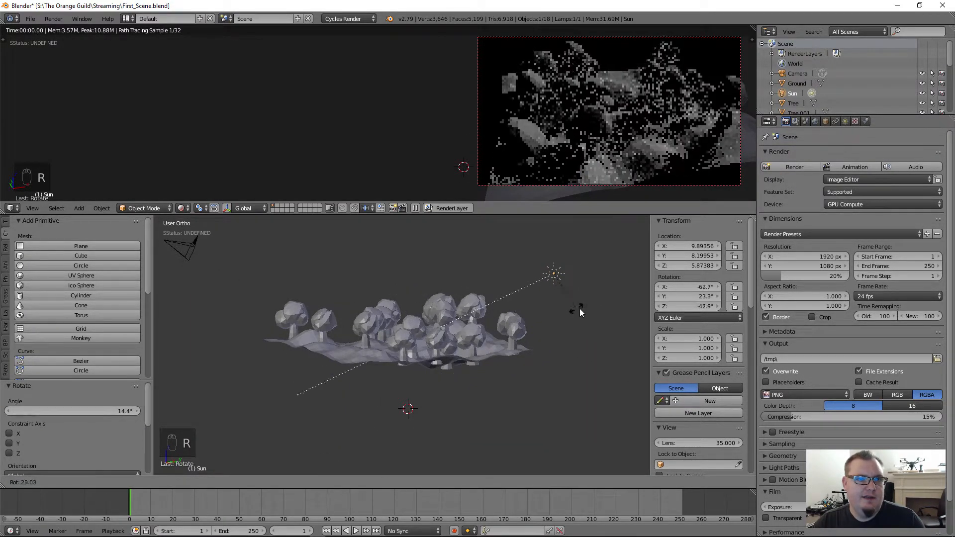
click(584, 309)
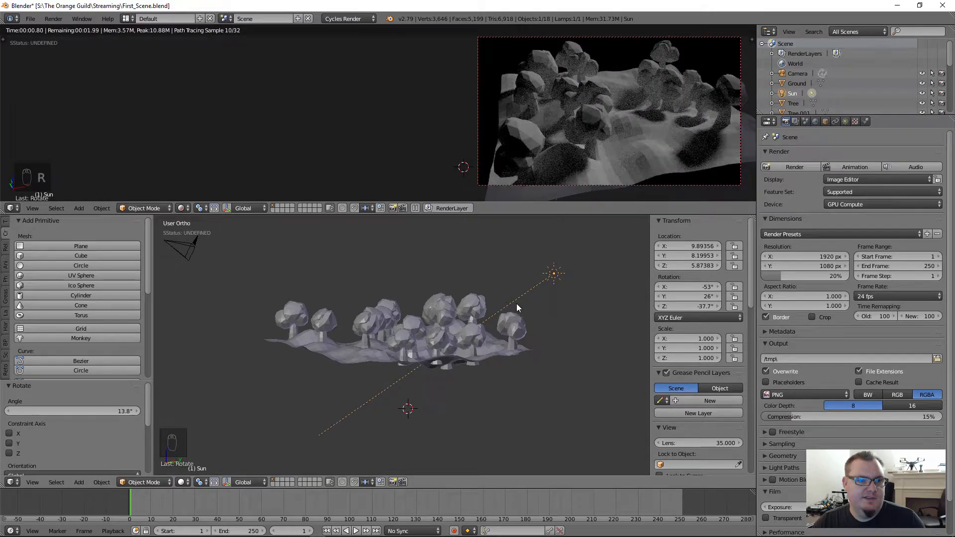
Lower the Sun slightly, then move it in the camera view to about X 4.38, Y 8.14, Z 1.97, between the rear tree groups.
middle_drag(512, 313, 547, 304)
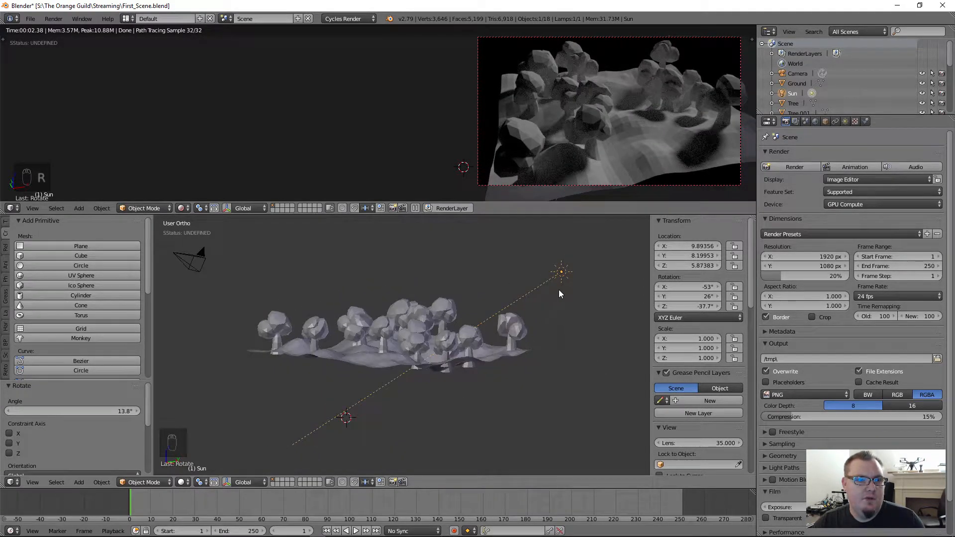
key(g)
click(561, 296)
middle_drag(488, 262, 550, 312)
key(KP_0)
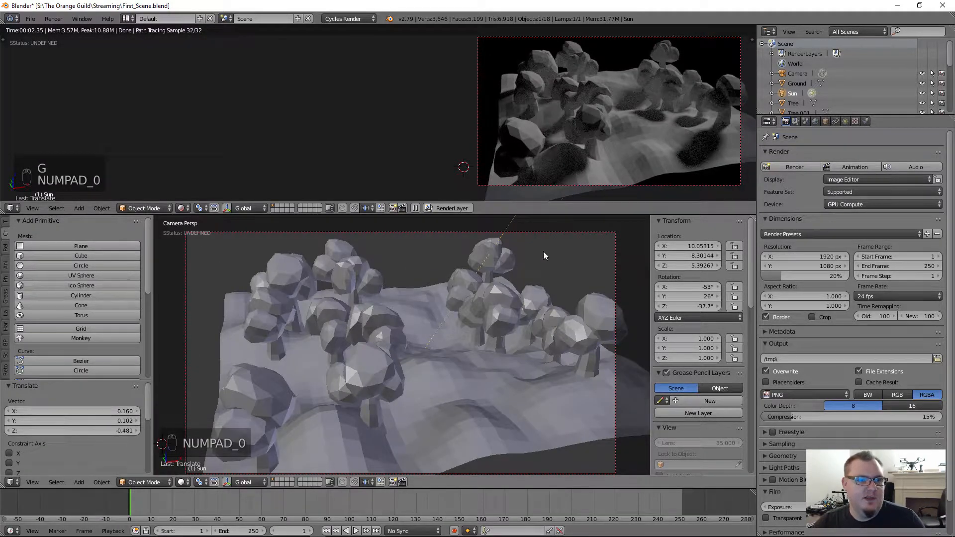
key(g)
click(446, 270)
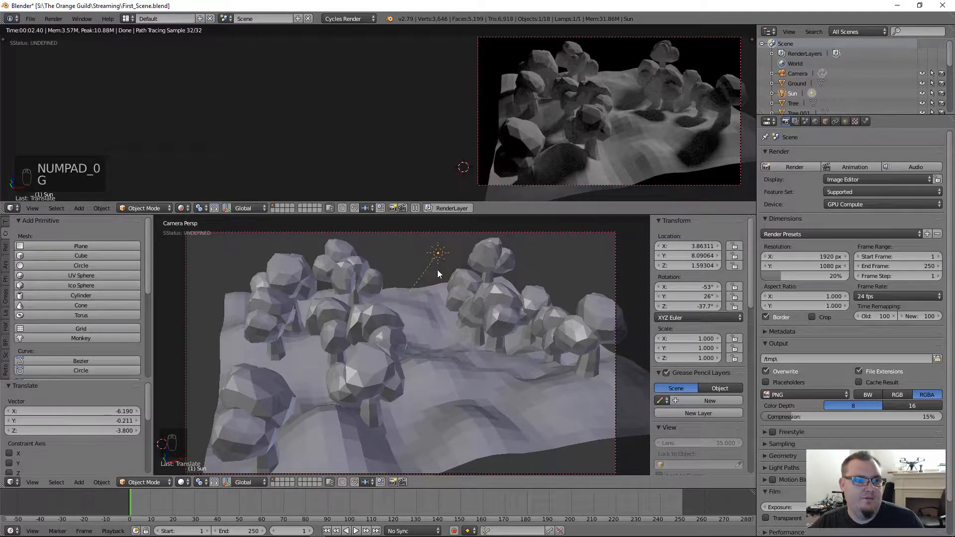
key(g)
click(466, 280)
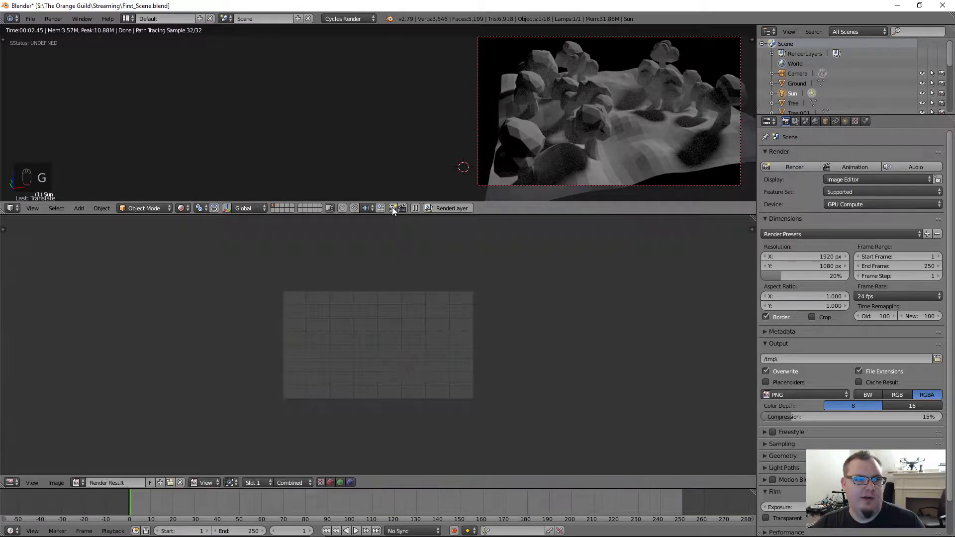
Make an OpenGL render of the camera view and close the result.
click(392, 209)
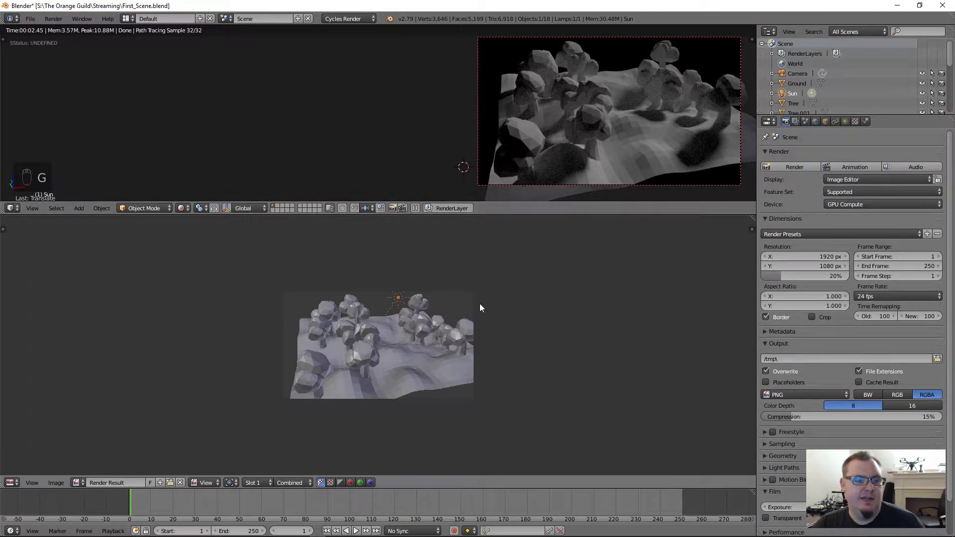
key(Escape)
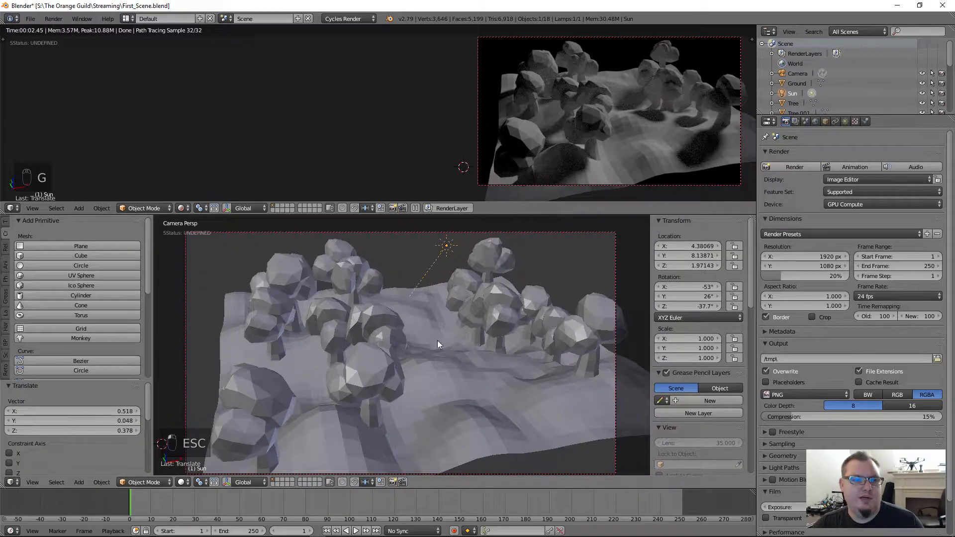
shift+middle_drag(493, 366, 500, 360)
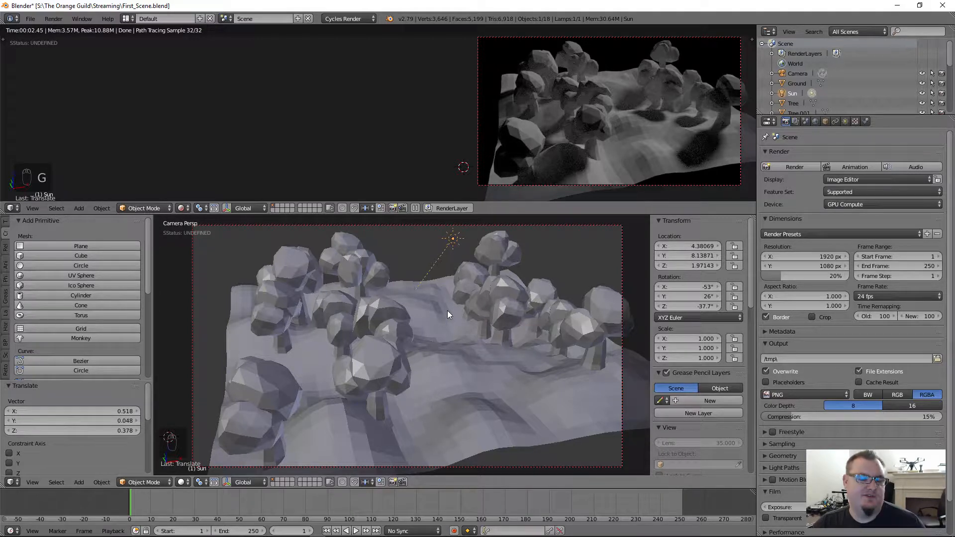
Move the Sun beyond the terrain's far edge to about X 5.47, Y 10.21, Z 4.22, using several viewing angles.
middle_drag(452, 317, 490, 349)
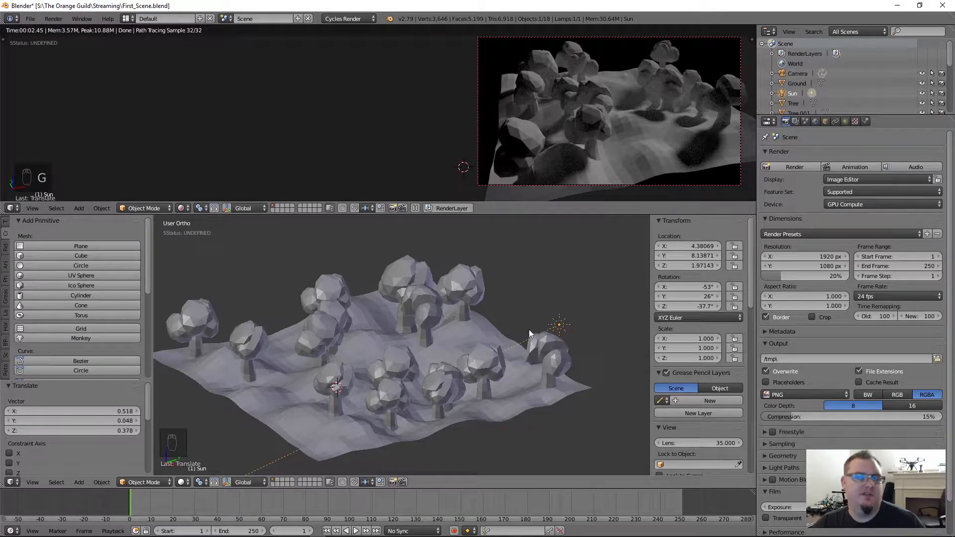
key(g)
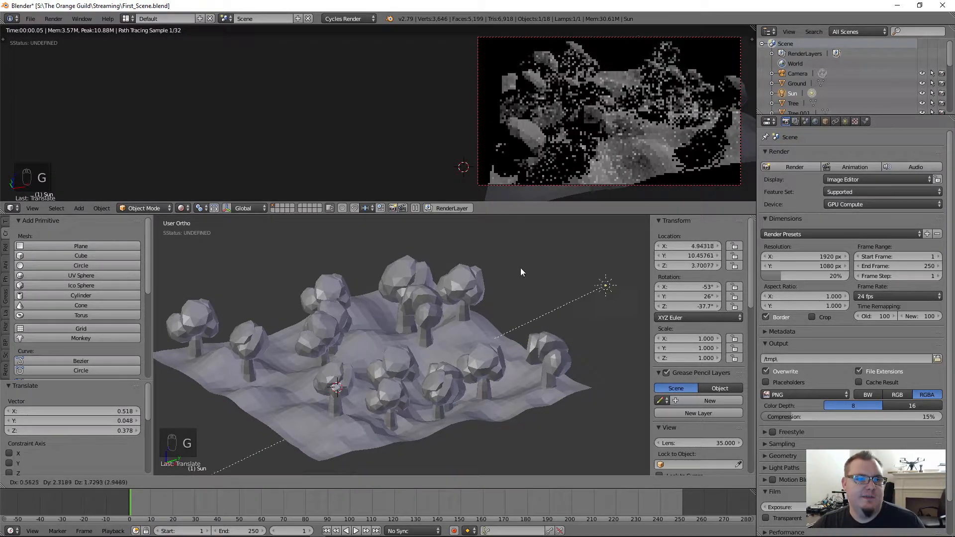
click(630, 311)
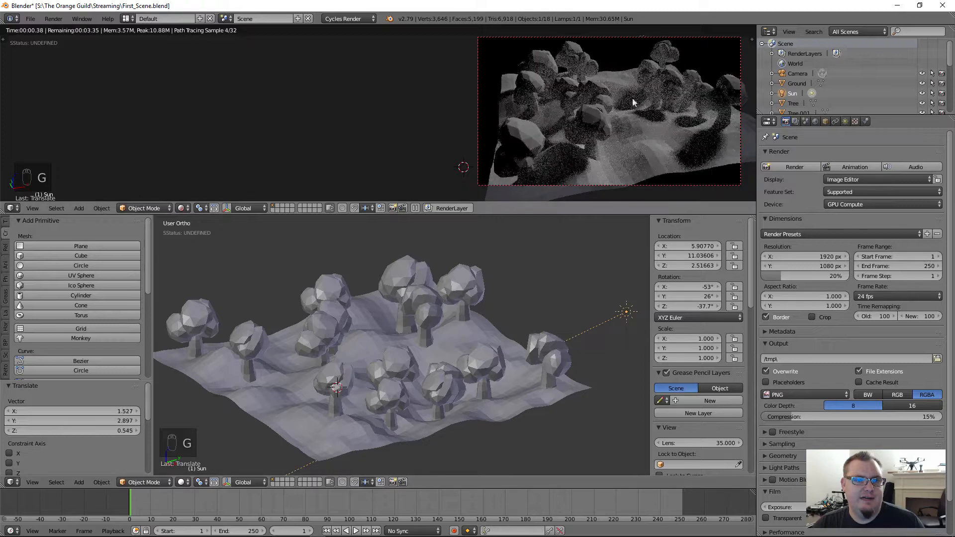
middle_drag(497, 316, 562, 347)
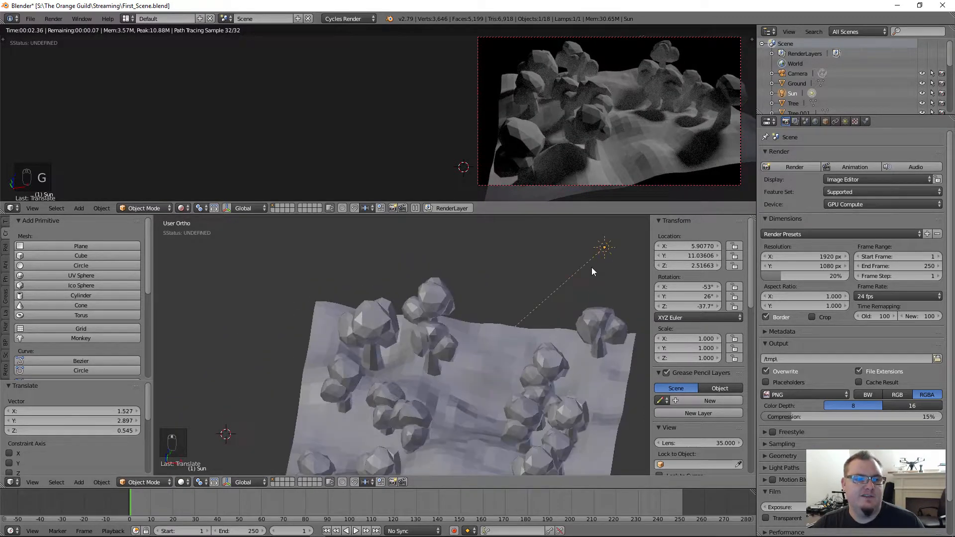
key(g)
click(610, 275)
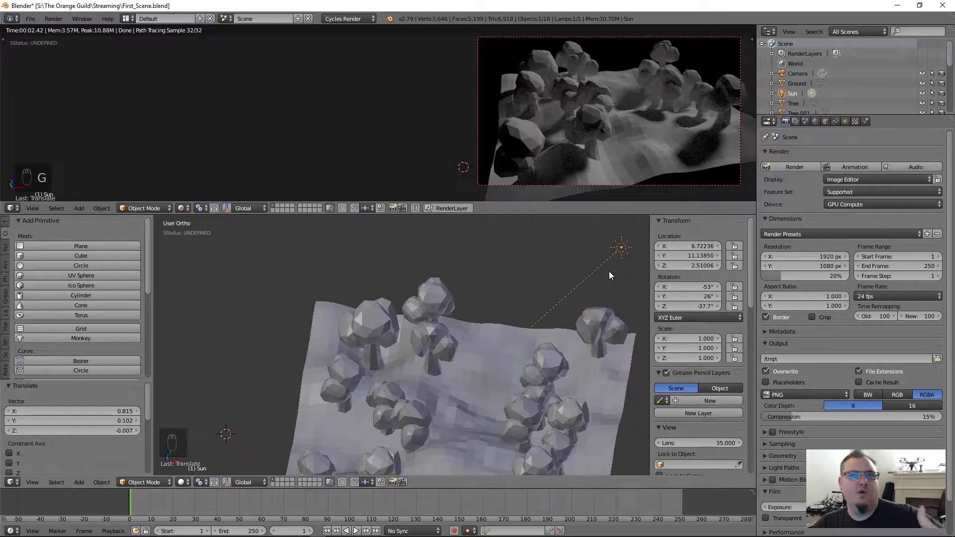
middle_drag(584, 259, 616, 329)
key(g)
click(596, 297)
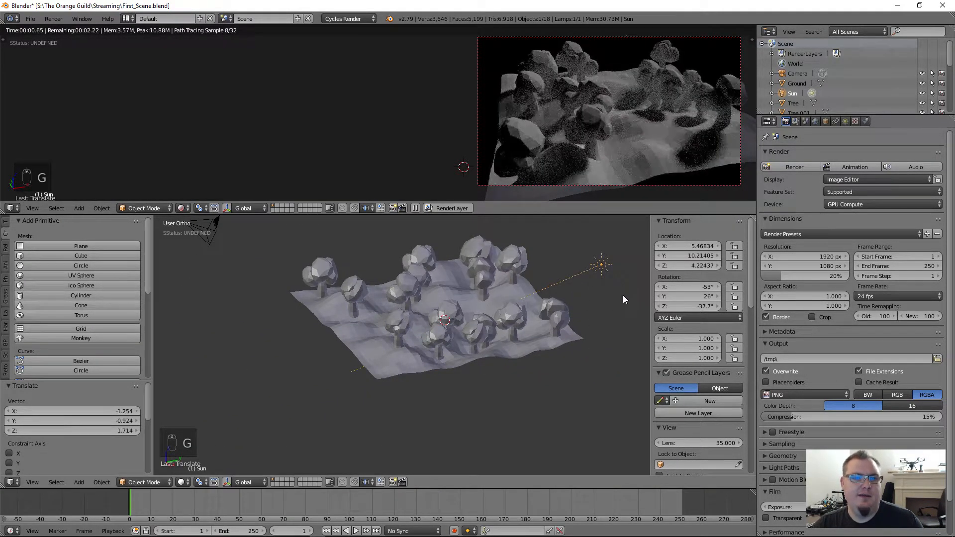
Rotate the Sun about -13.6° in the overview, then about 1.25° around the global Z axis.
key(r)
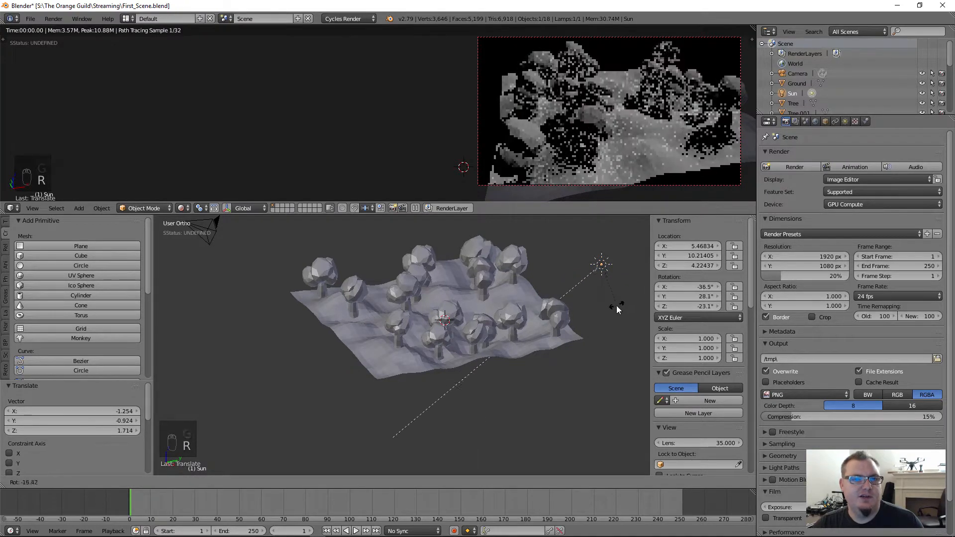
click(616, 309)
middle_drag(533, 257, 598, 291)
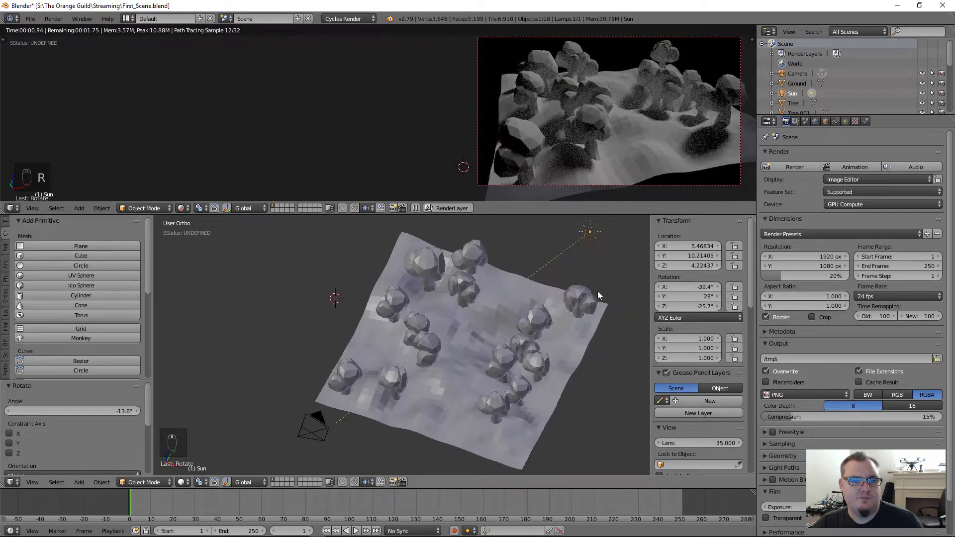
key(r)
key(z)
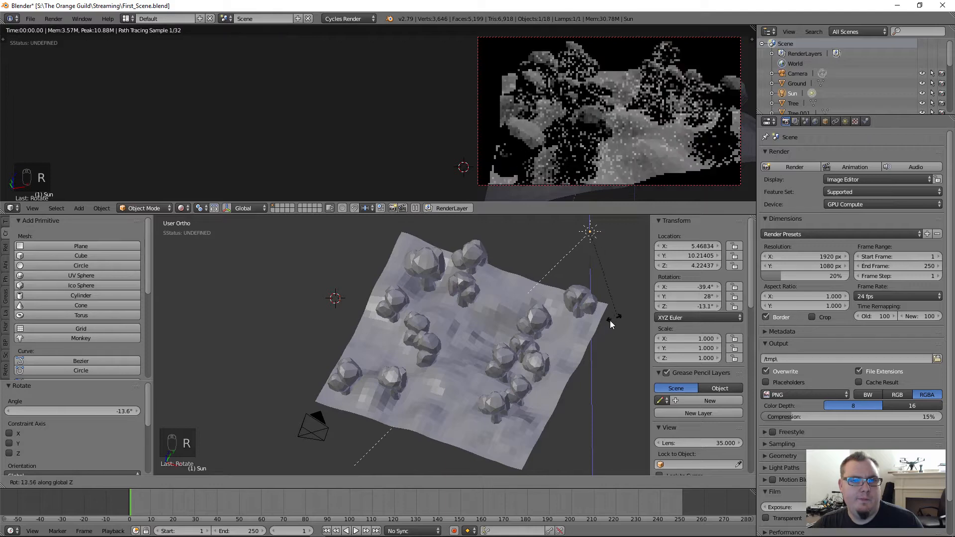
click(602, 330)
middle_drag(602, 330, 515, 294)
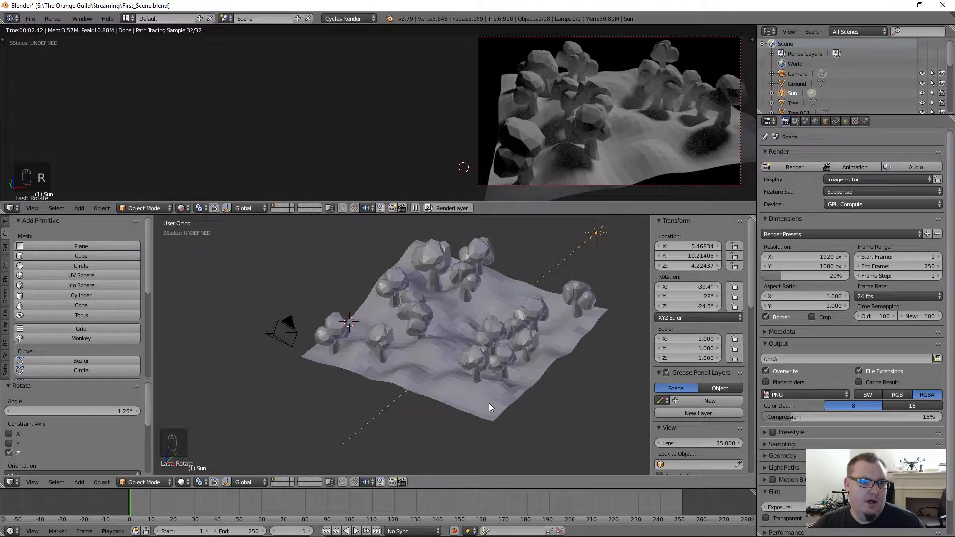
Add a new material to the ground terrain and name it Grass.
right_click(406, 373)
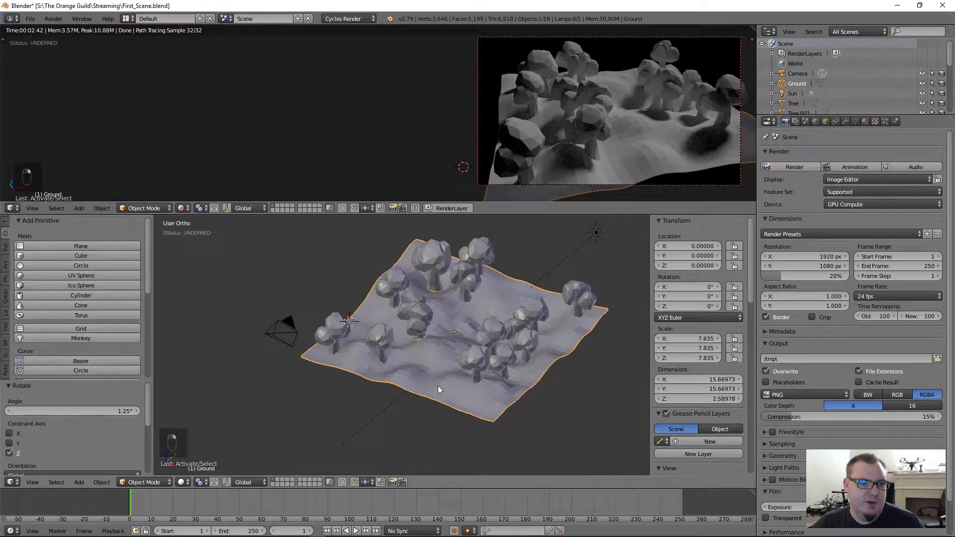
click(865, 122)
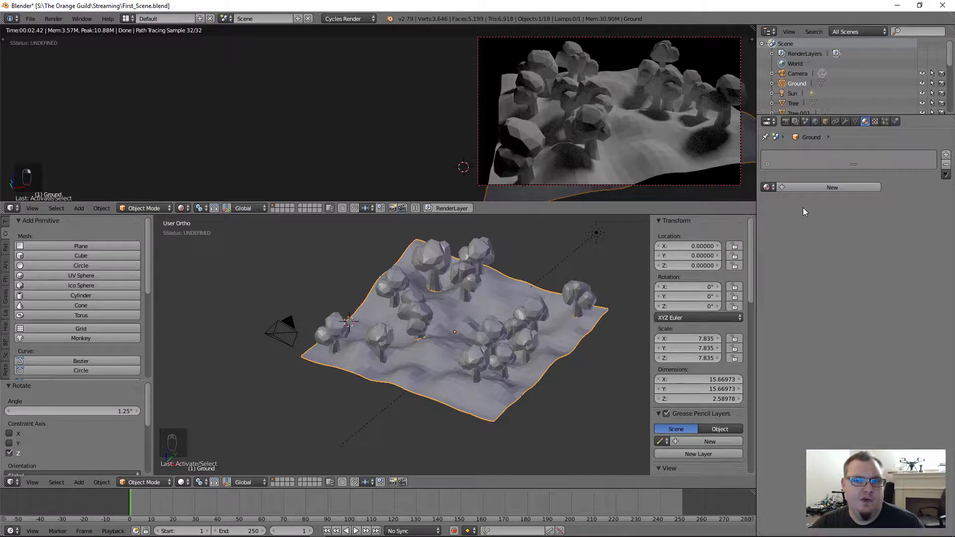
click(817, 187)
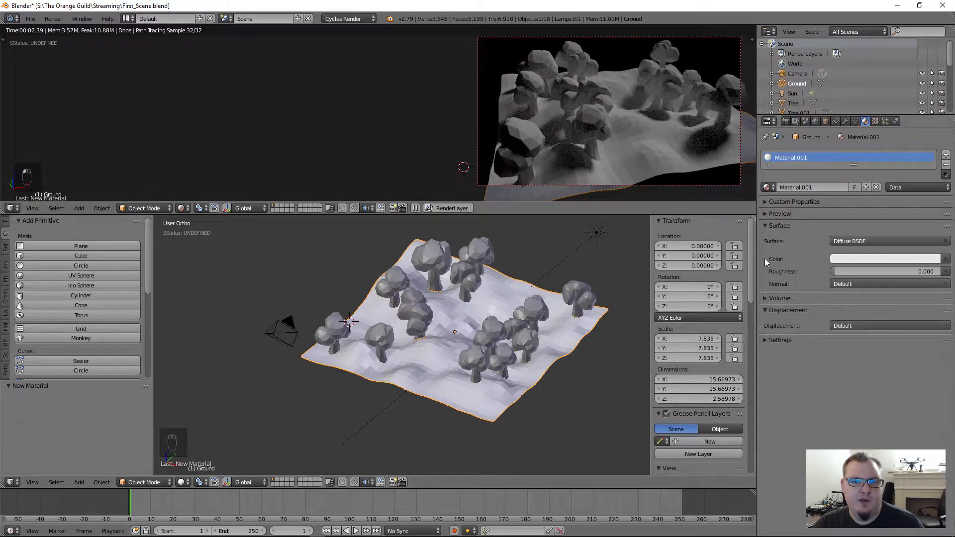
double_click(816, 188)
text(Grass)
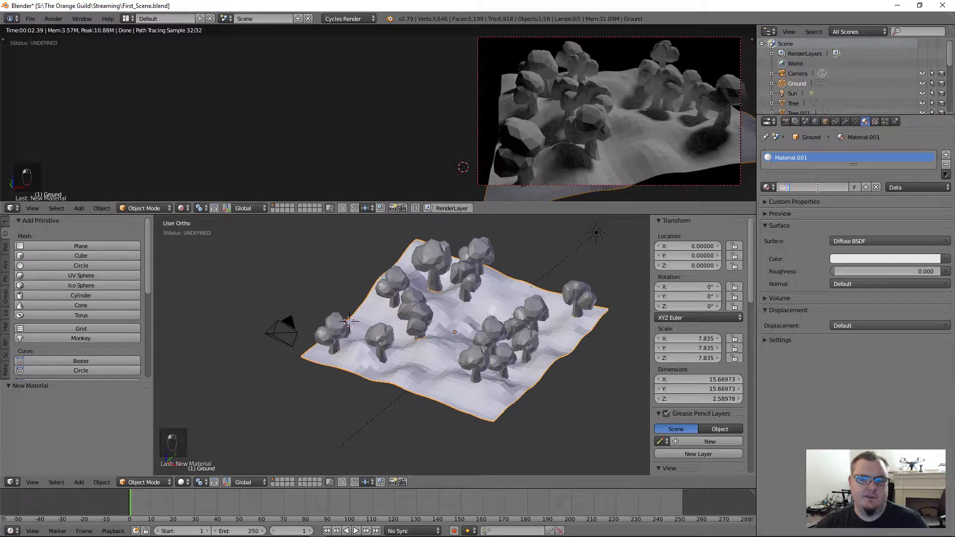
key(Return)
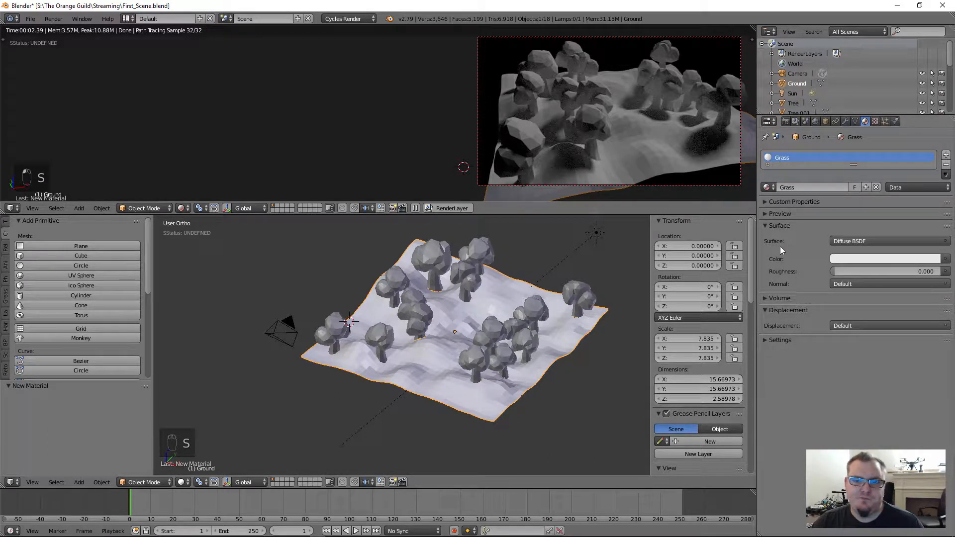
Set the Grass material's diffuse colour to a darkened green.
click(855, 259)
click(874, 142)
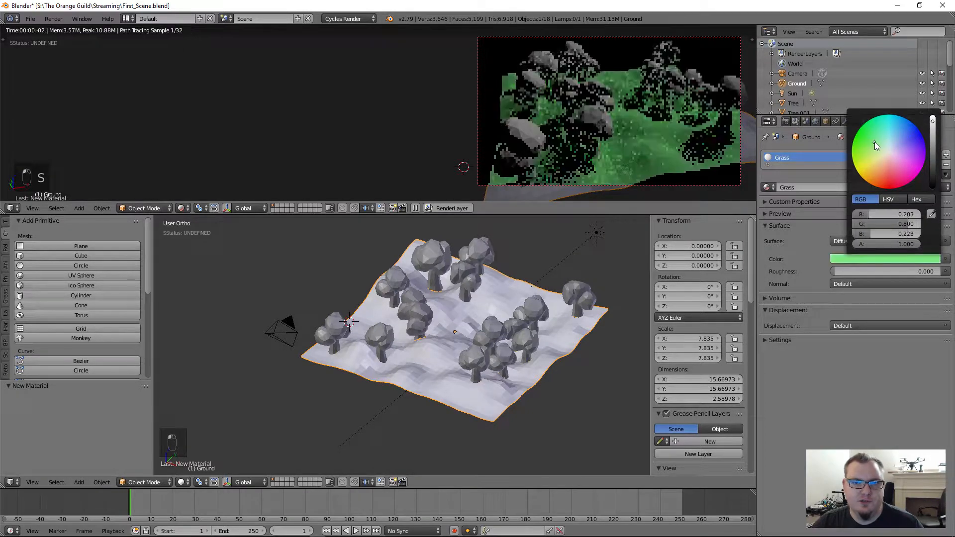
drag(875, 141, 874, 138)
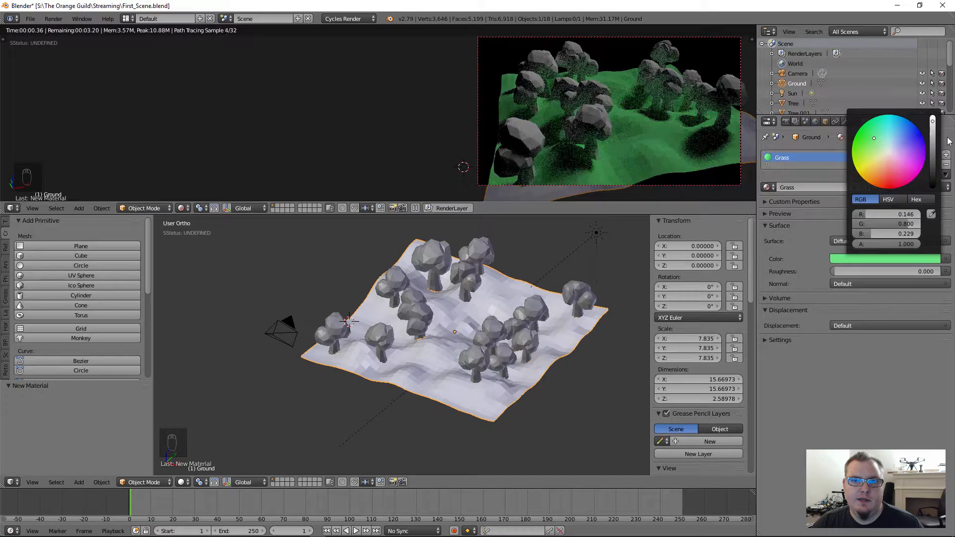
drag(933, 137, 933, 138)
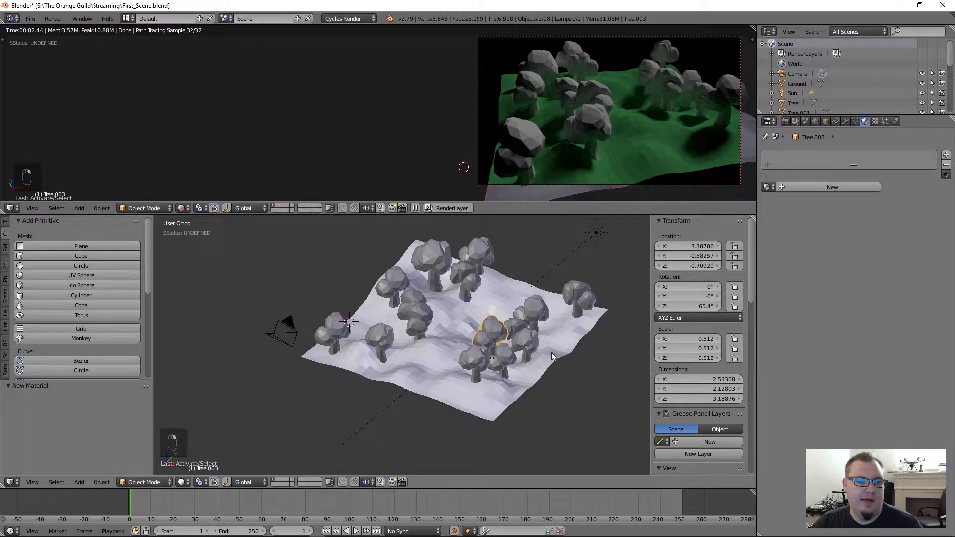
Put the front tree's mesh into Edit Mode with nothing selected and frame its trunk closely.
right_click(473, 368)
scroll(473, 367, up, 3)
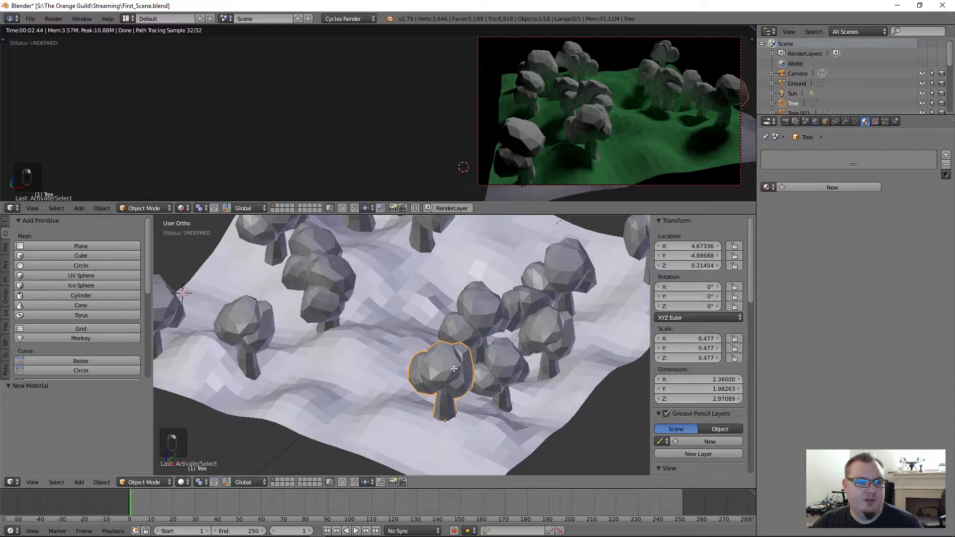
scroll(473, 368, down, 3)
key(Tab)
key(a)
key(a)
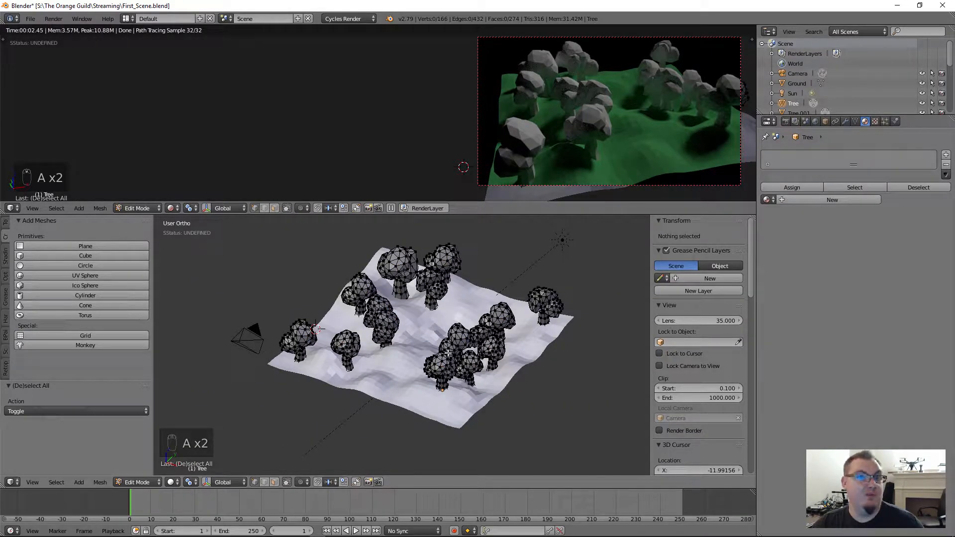
scroll(448, 354, up, 4)
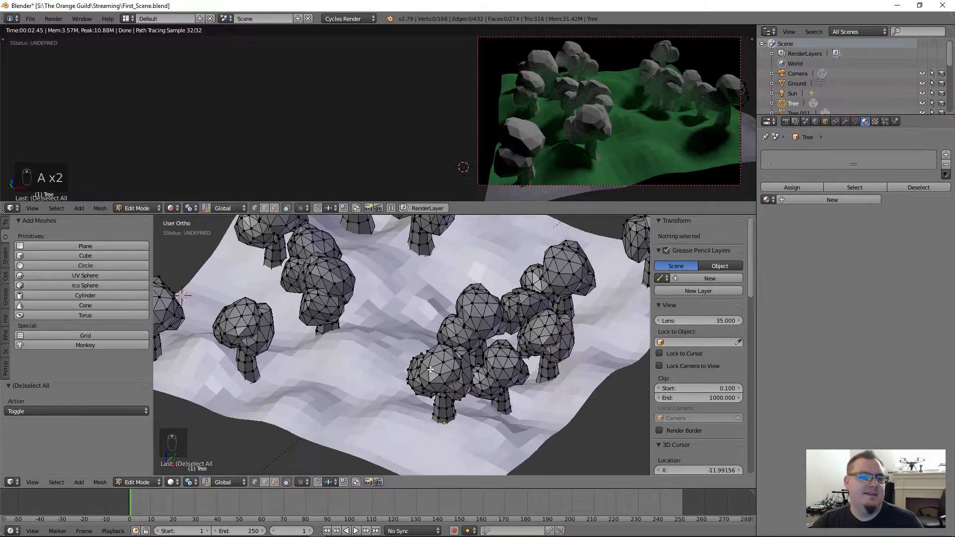
scroll(446, 369, up, 5)
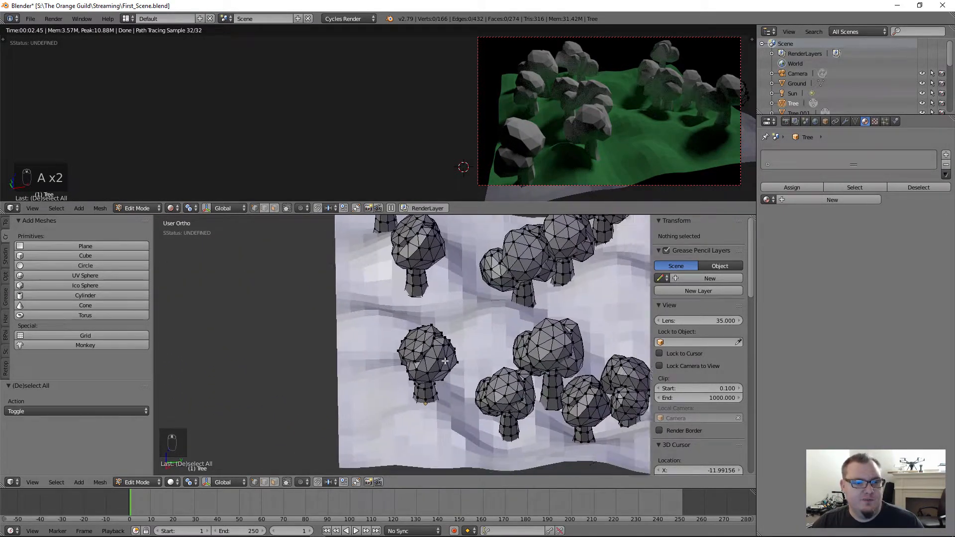
middle_drag(419, 349, 426, 332)
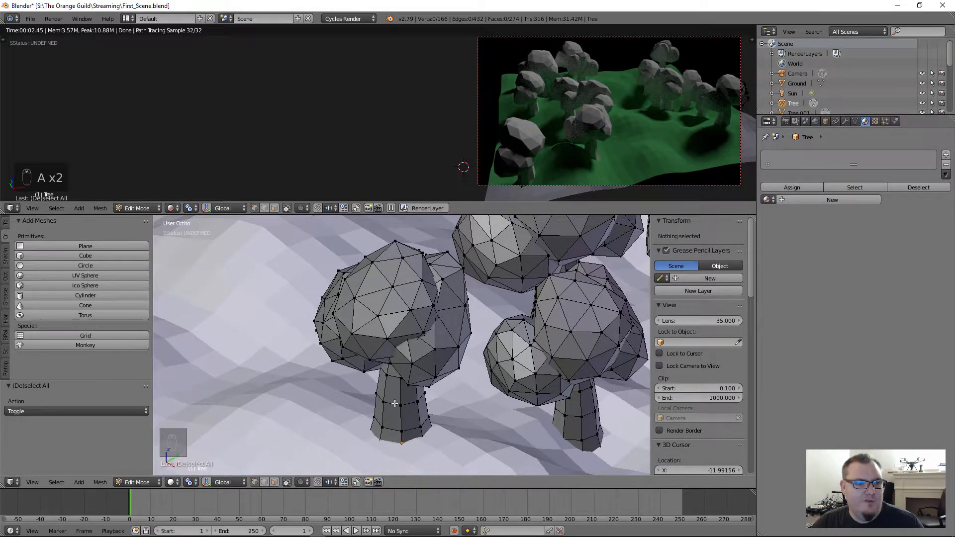
Select the trunk's linked geometry in wireframe display, return to solid shading and clear the selection.
key(z)
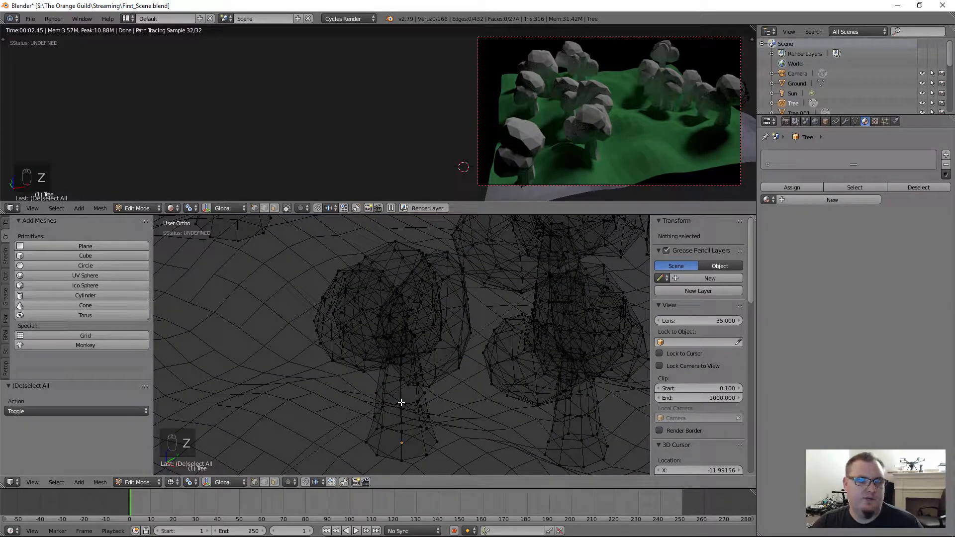
key(l)
scroll(406, 373, down, 3)
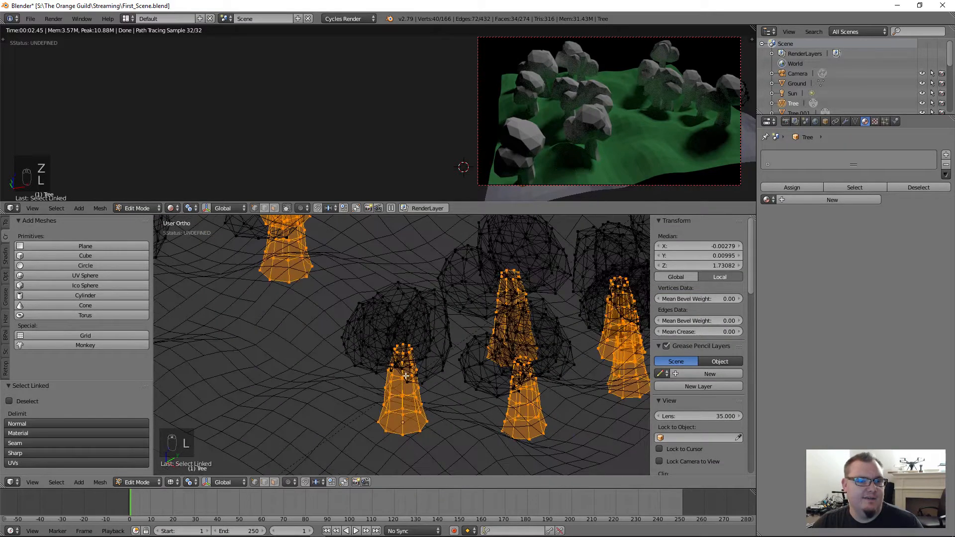
key(z)
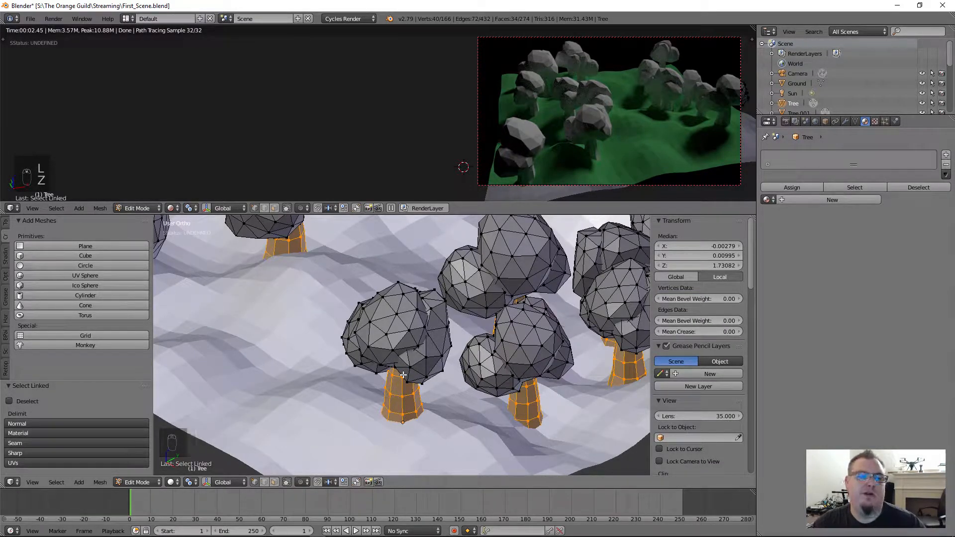
key(a)
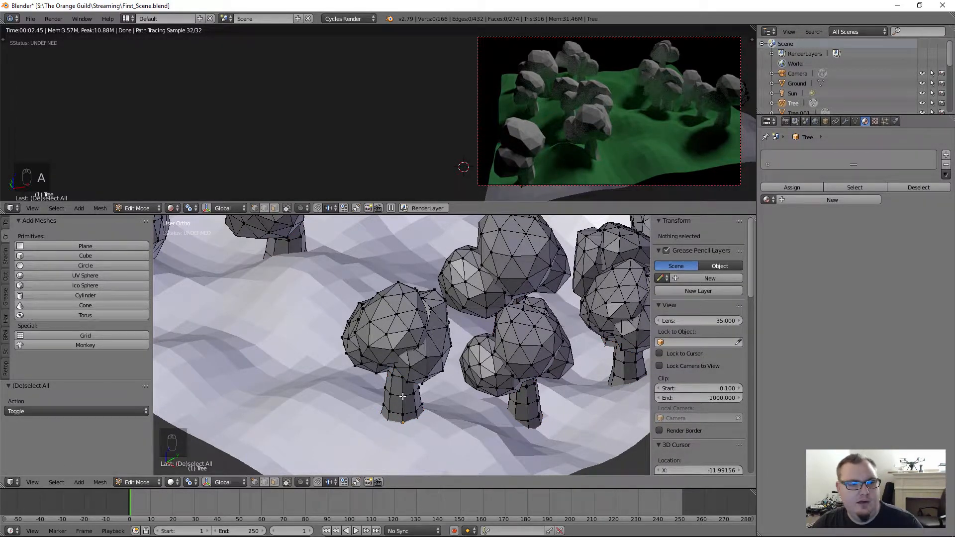
Select the trunk's linked geometry and add a new material named Bark to the tree.
key(l)
key(z)
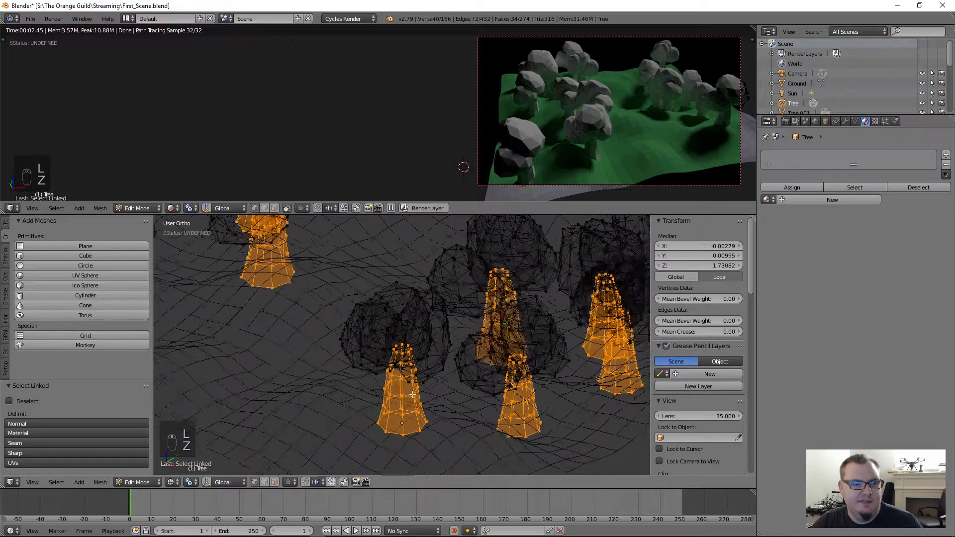
mouse_move(406, 392)
middle_down()
mouse_move(418, 393)
mouse_move(398, 397)
middle_up()
key(z)
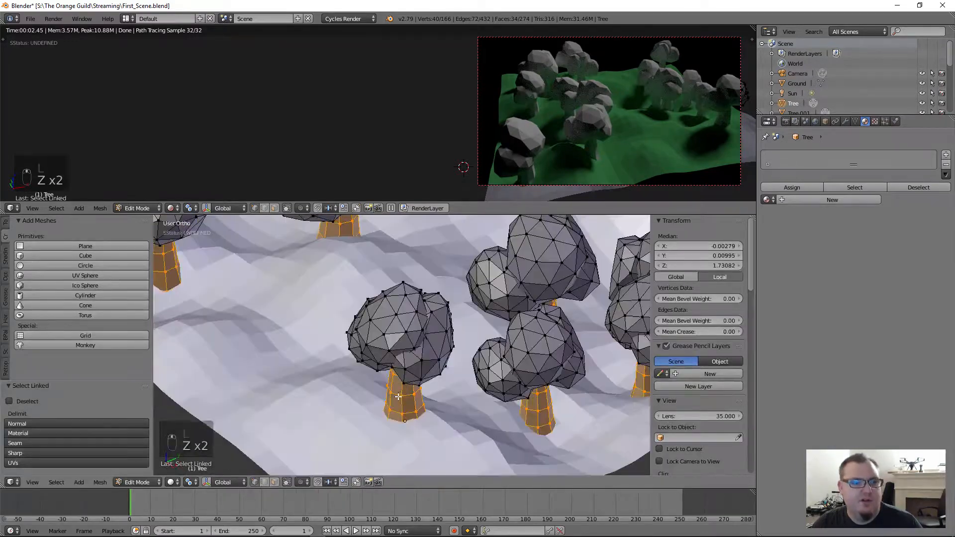
click(828, 200)
click(825, 200)
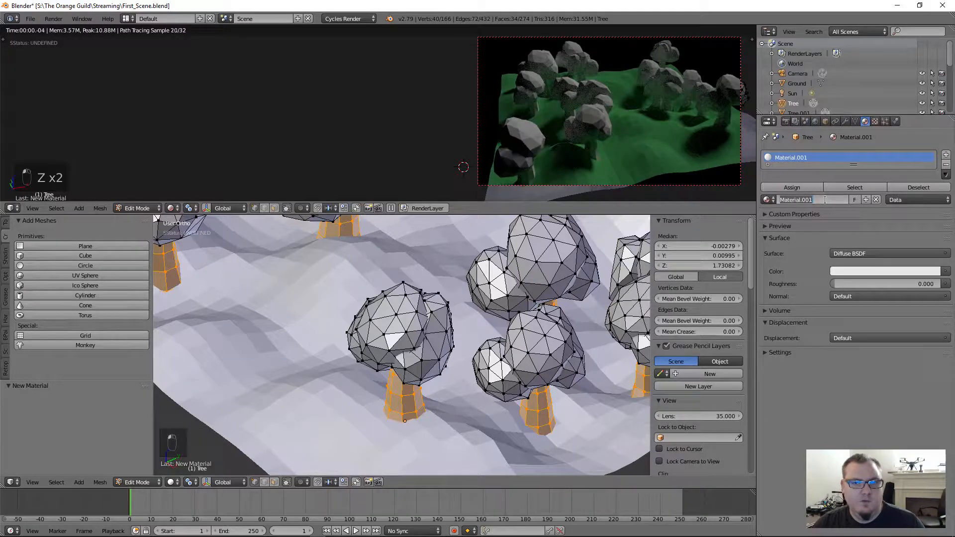
text(Bark)
key(Return)
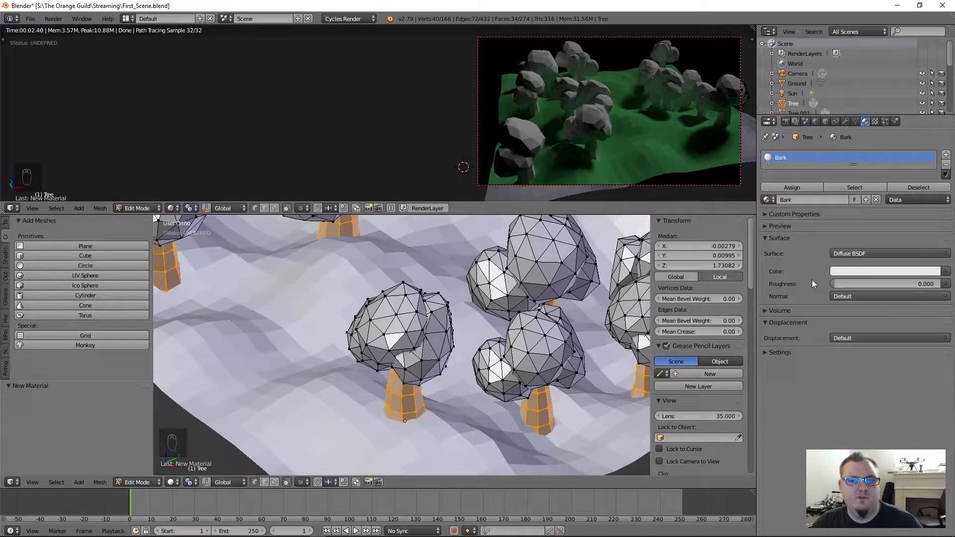
Set the Bark material's diffuse colour to a dark brown, assign it to the selected trunk and clear the selection.
click(846, 271)
click(878, 176)
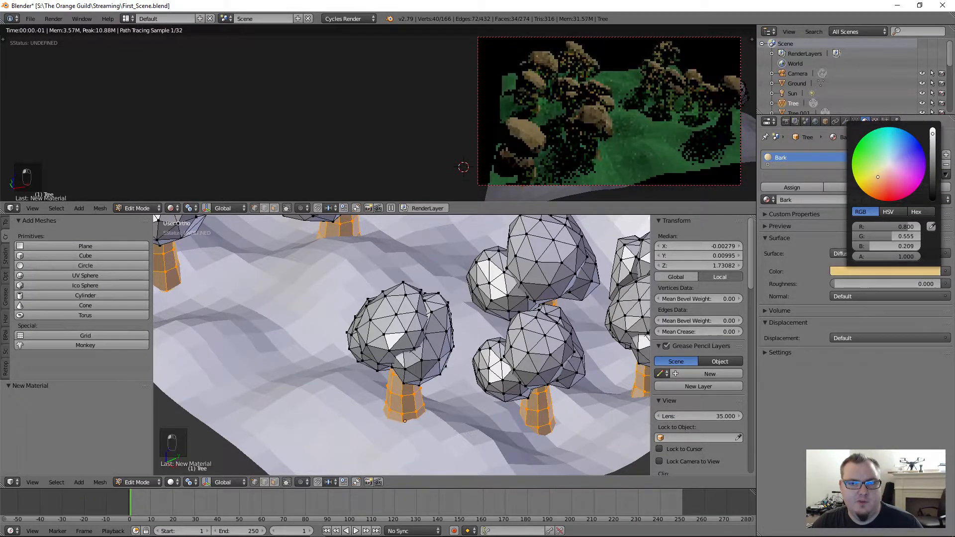
drag(878, 177, 873, 185)
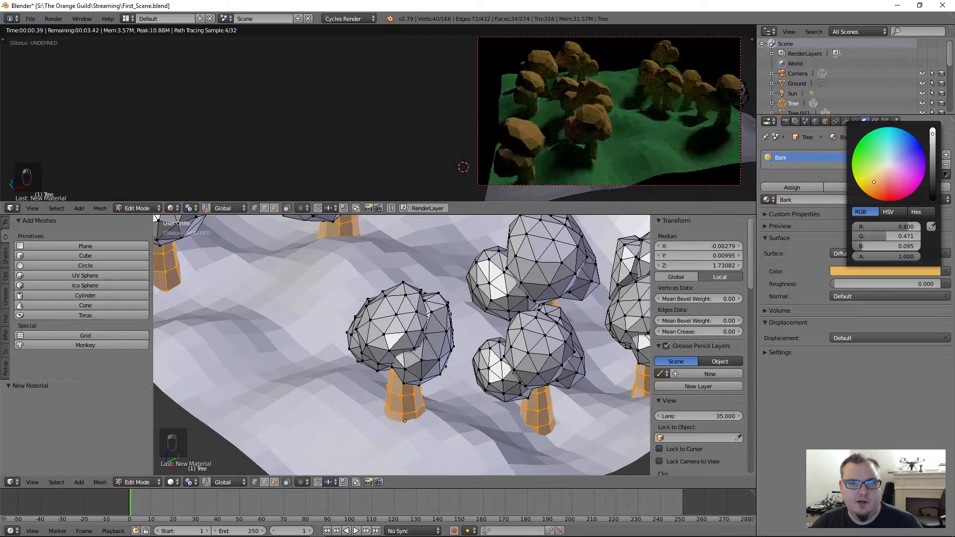
click(933, 175)
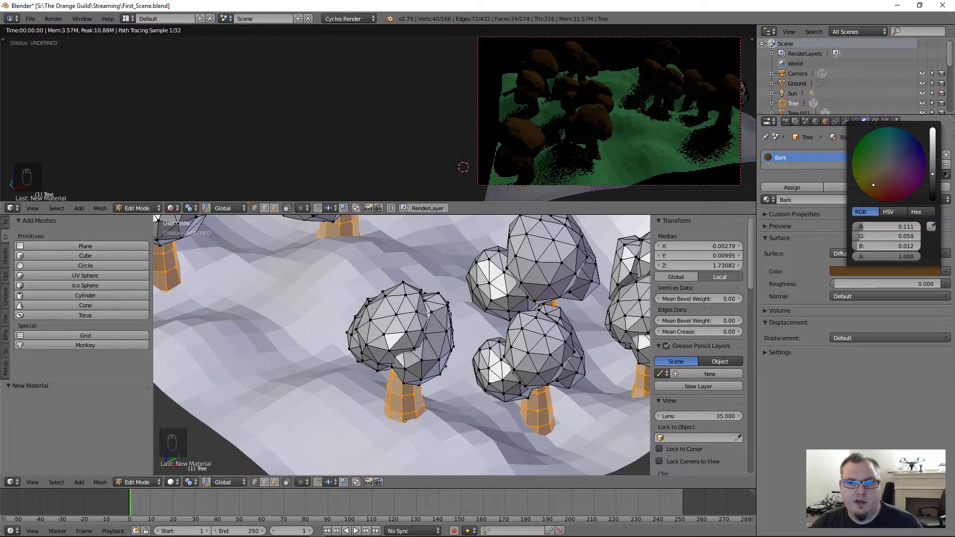
drag(876, 183, 880, 178)
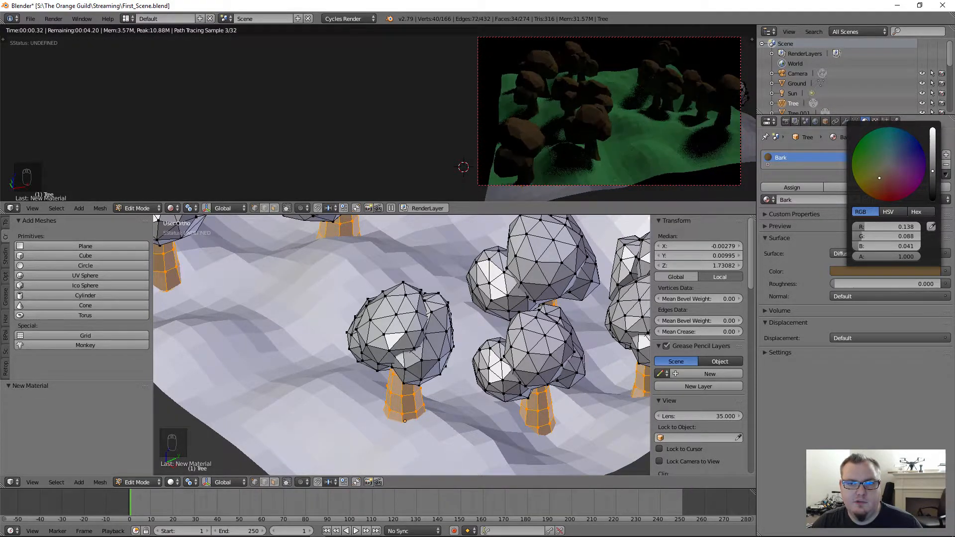
click(932, 179)
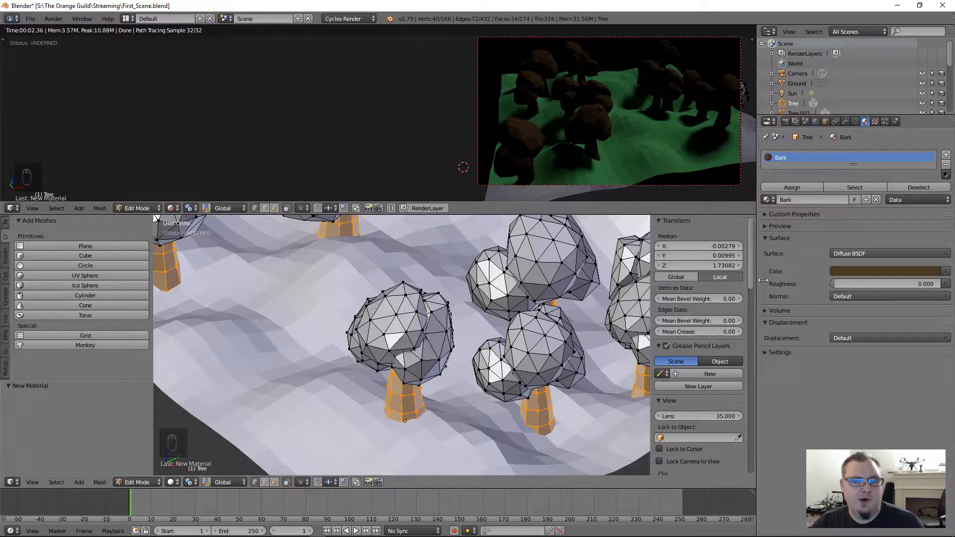
click(798, 186)
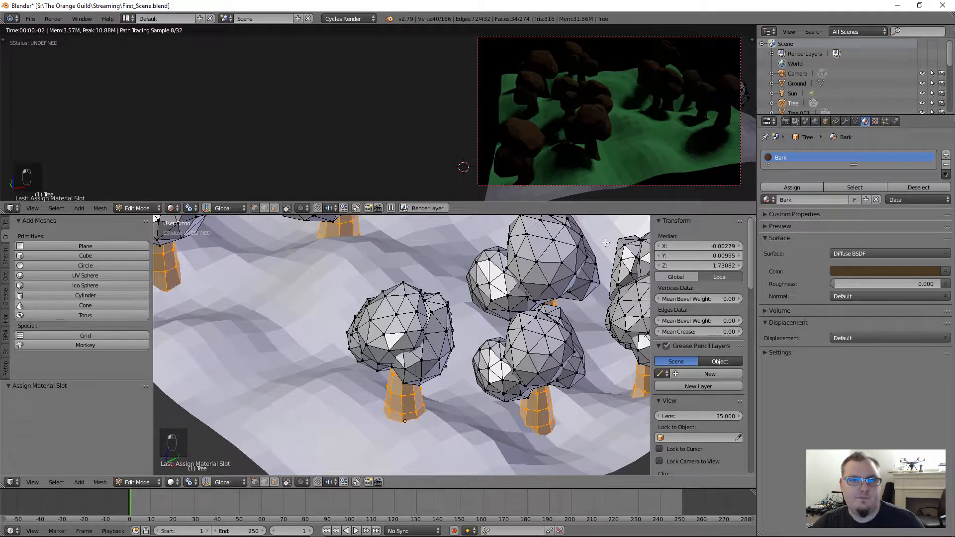
key(a)
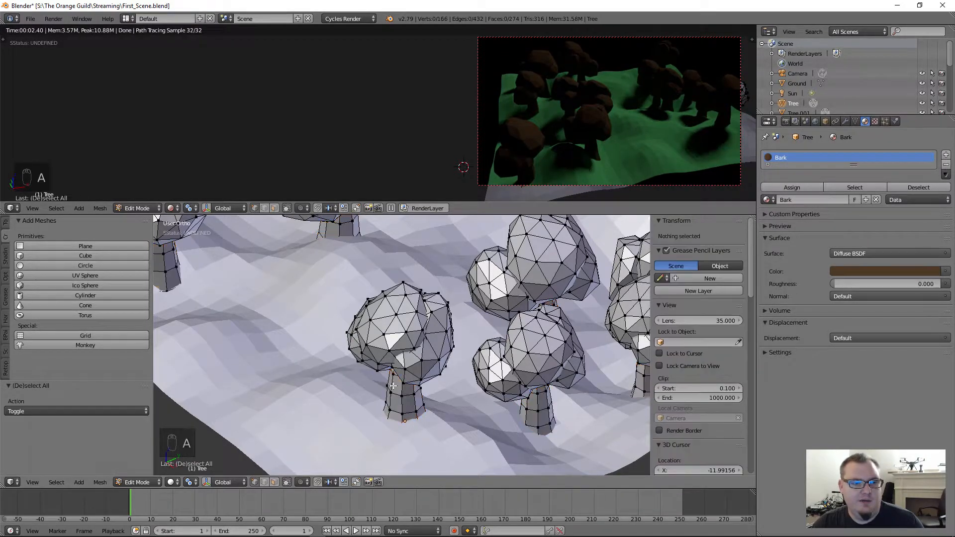
Add a second material slot to the tree and create a new material in it.
click(946, 156)
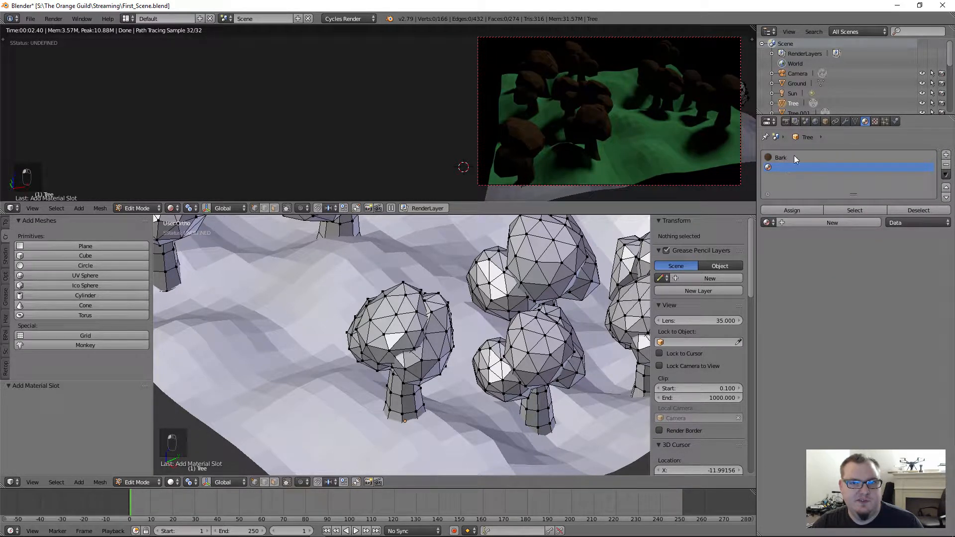
click(799, 222)
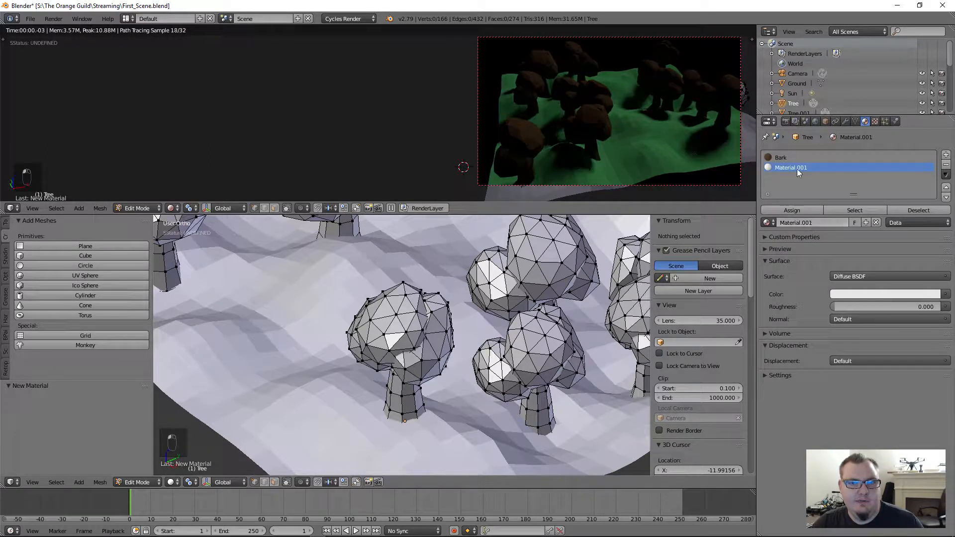
Rename the tree's new second material to Leaves and set its diffuse color to red.
click(799, 221)
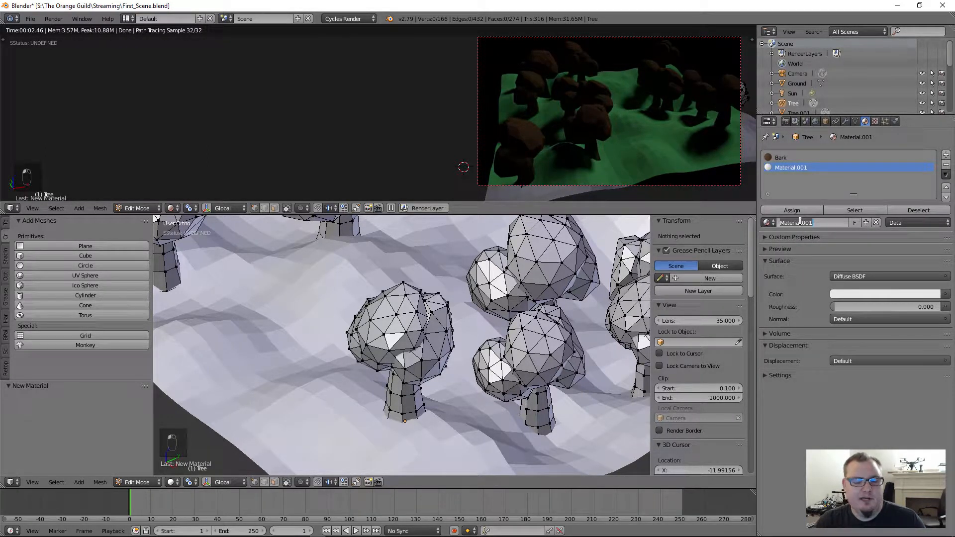
text(Leaves)
key(Return)
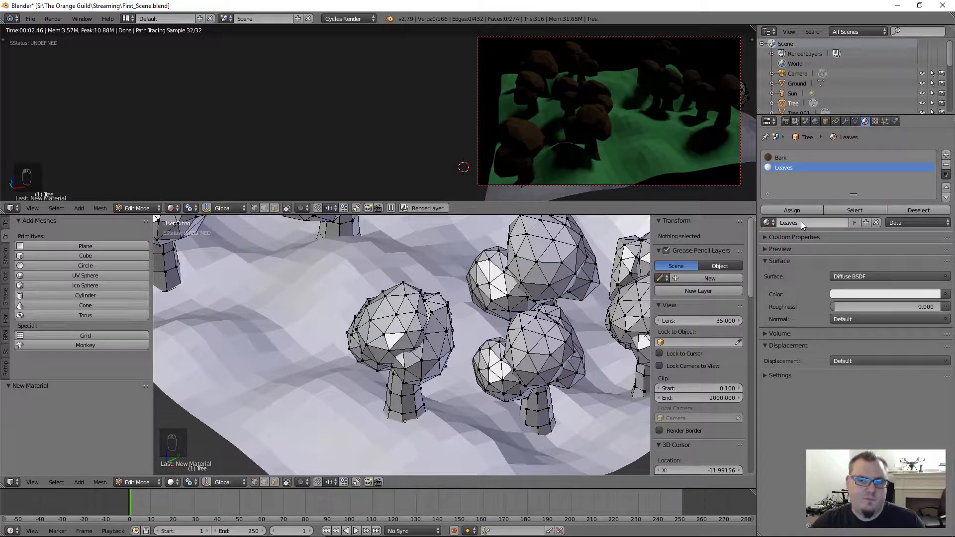
click(855, 294)
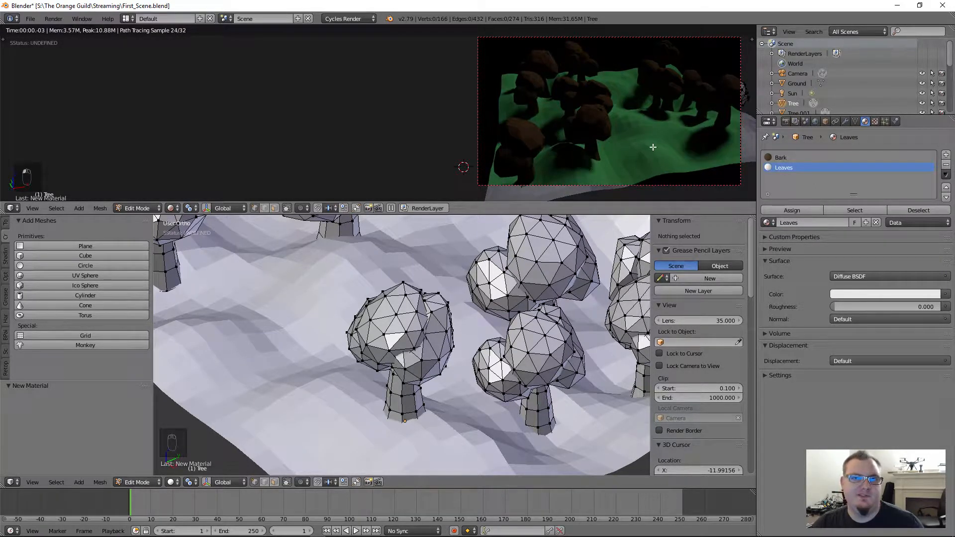
click(849, 294)
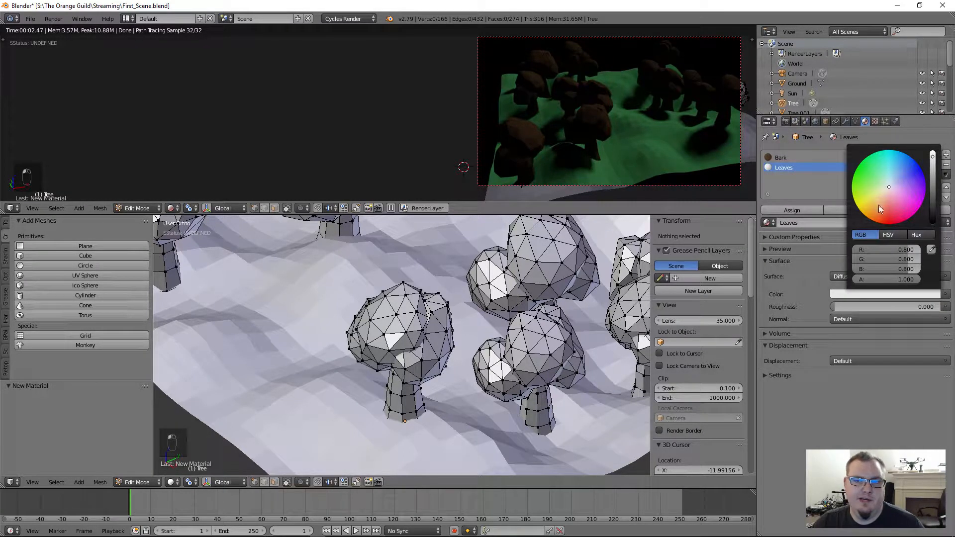
drag(878, 205, 887, 215)
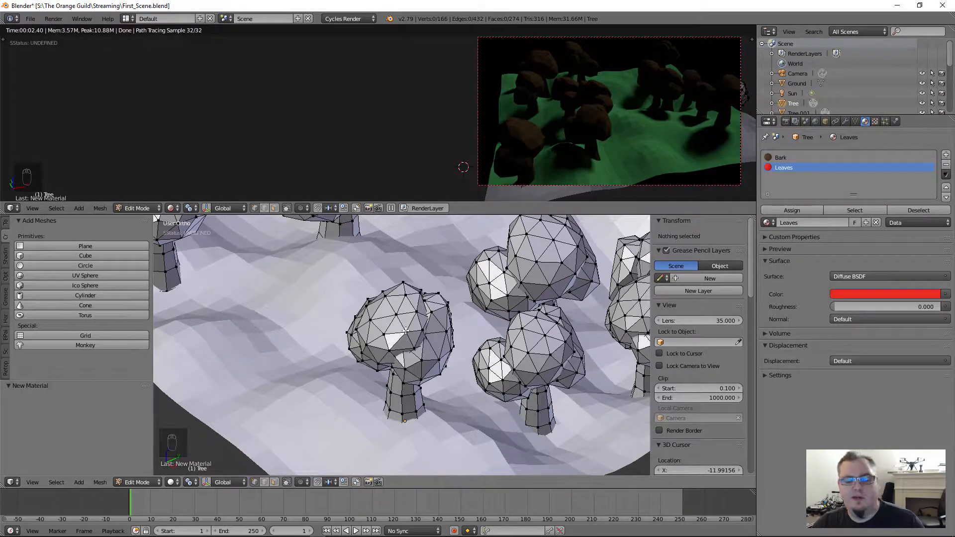
Select the tree's three linked foliage clumps, assign the Leaves material to them and return to Object Mode.
key(l)
key(l)
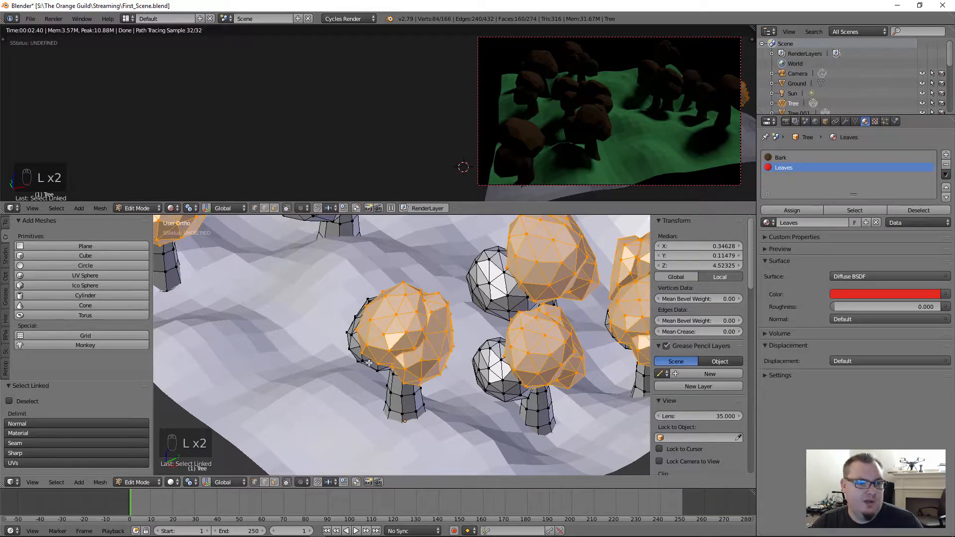
middle_drag(368, 362, 388, 328)
key(l)
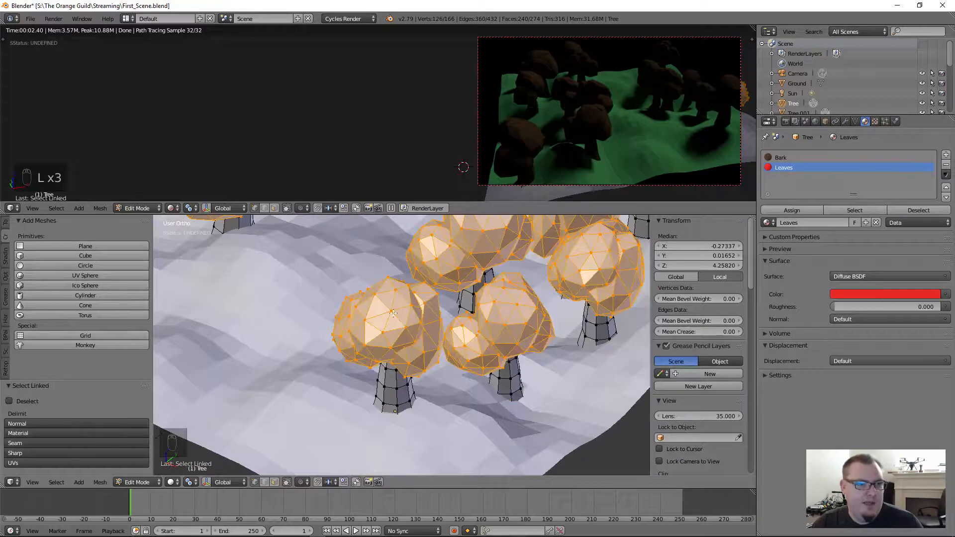
click(784, 158)
click(789, 170)
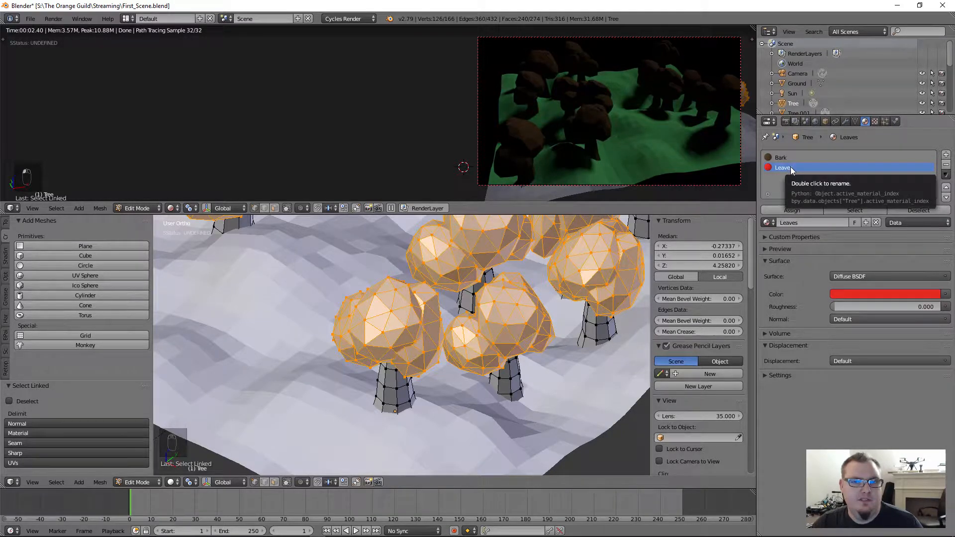
click(792, 211)
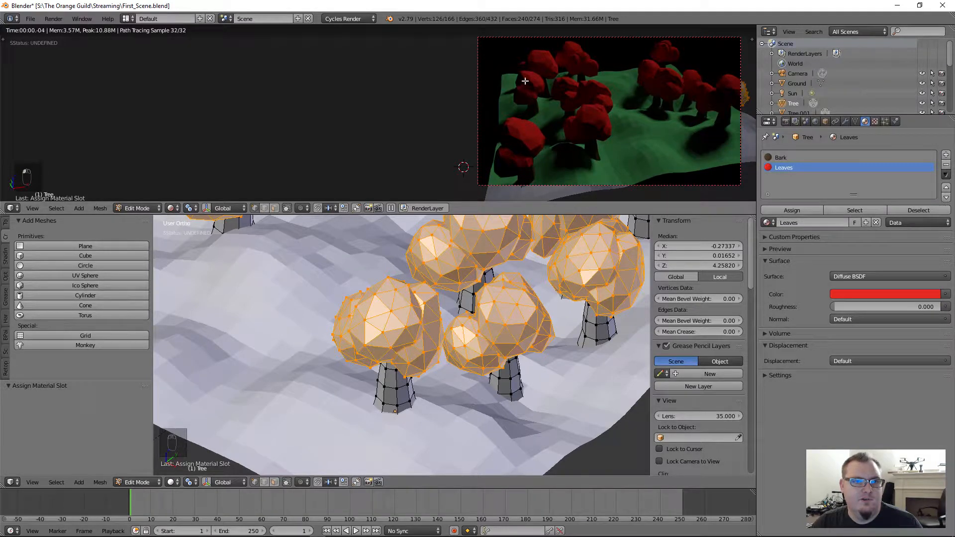
scroll(515, 262, down, 8)
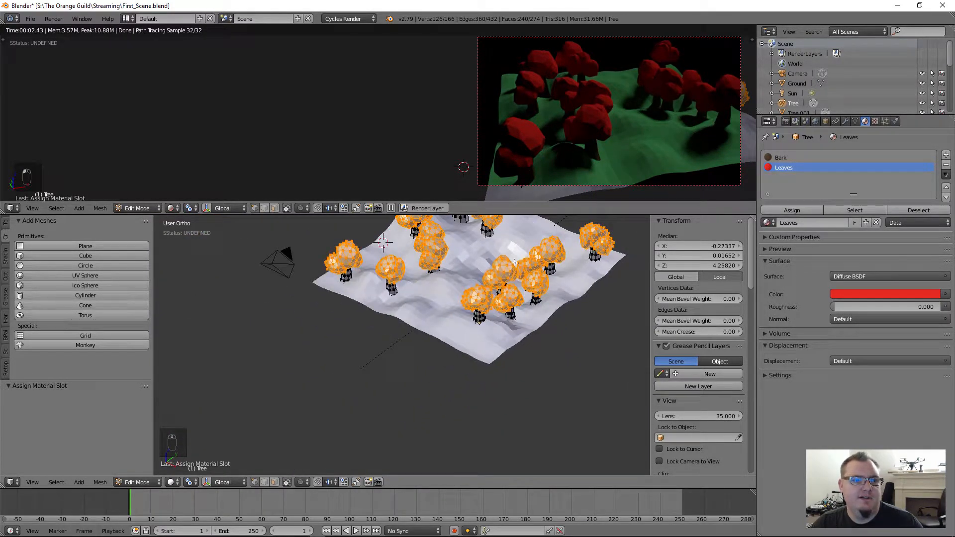
shift+middle_drag(515, 262, 522, 359)
scroll(519, 356, up, 2)
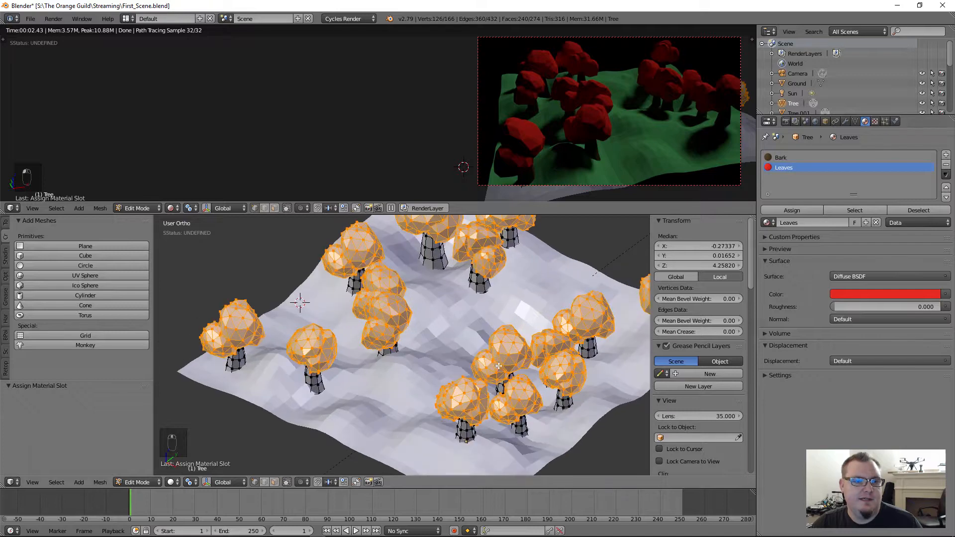
key(Tab)
Brighten the tree's Bark material to a lighter brown diffuse color.
scroll(488, 386, up, 3)
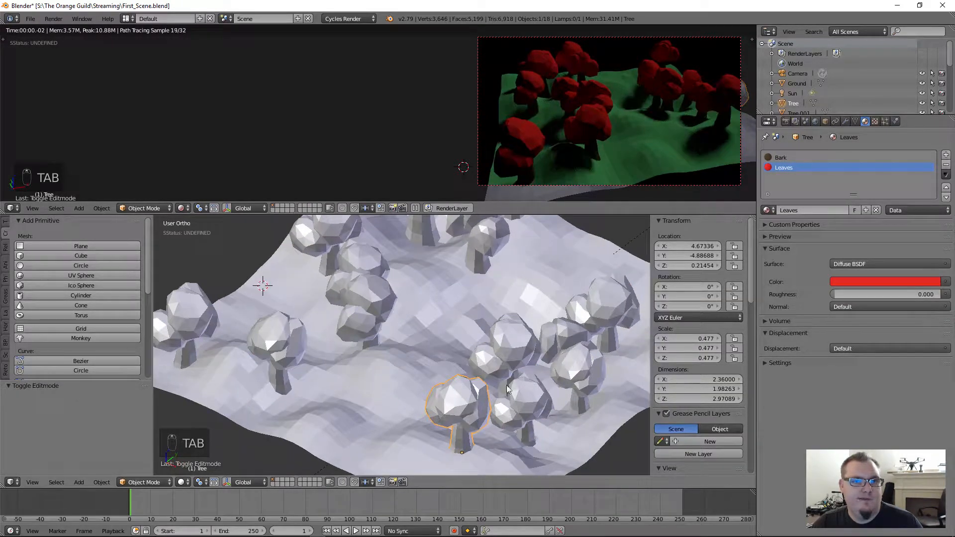
middle_drag(514, 390, 537, 393)
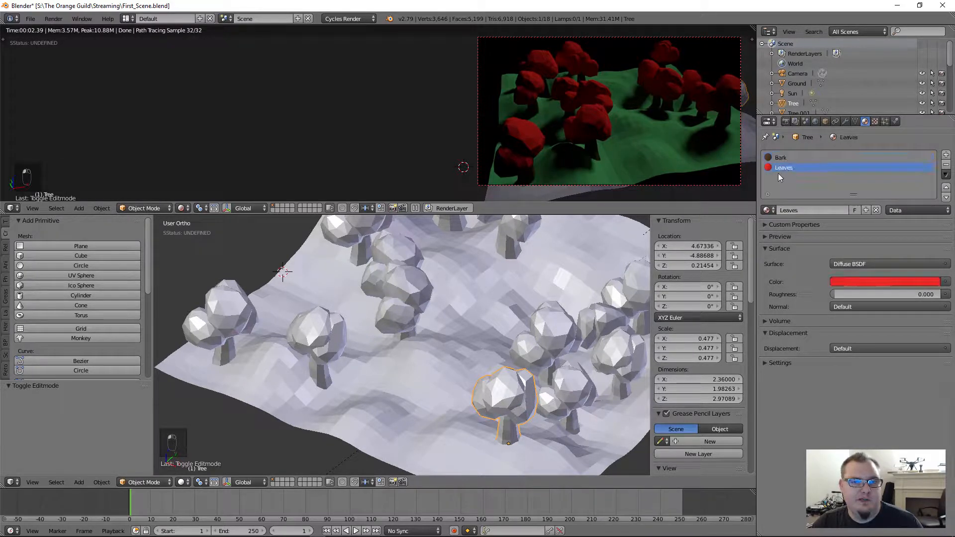
click(814, 157)
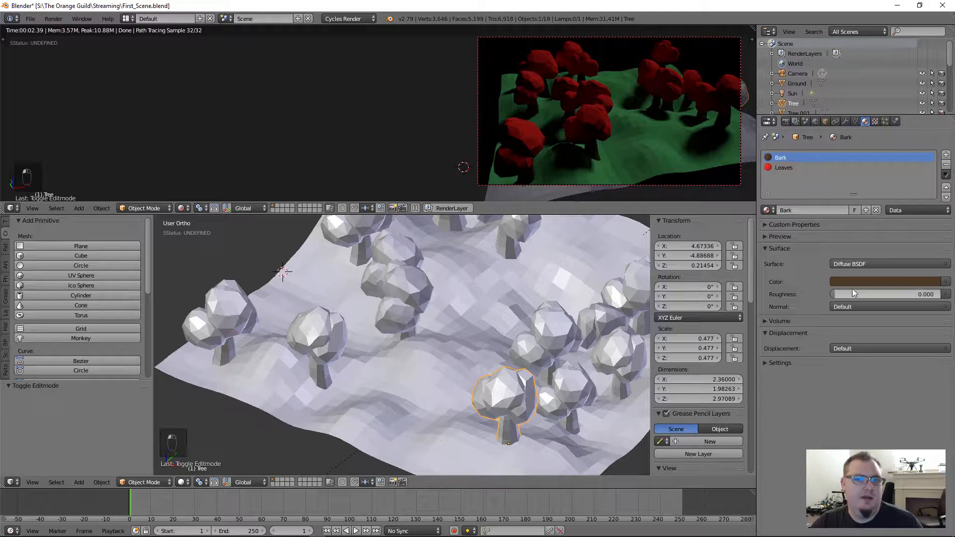
click(888, 282)
drag(935, 188, 932, 159)
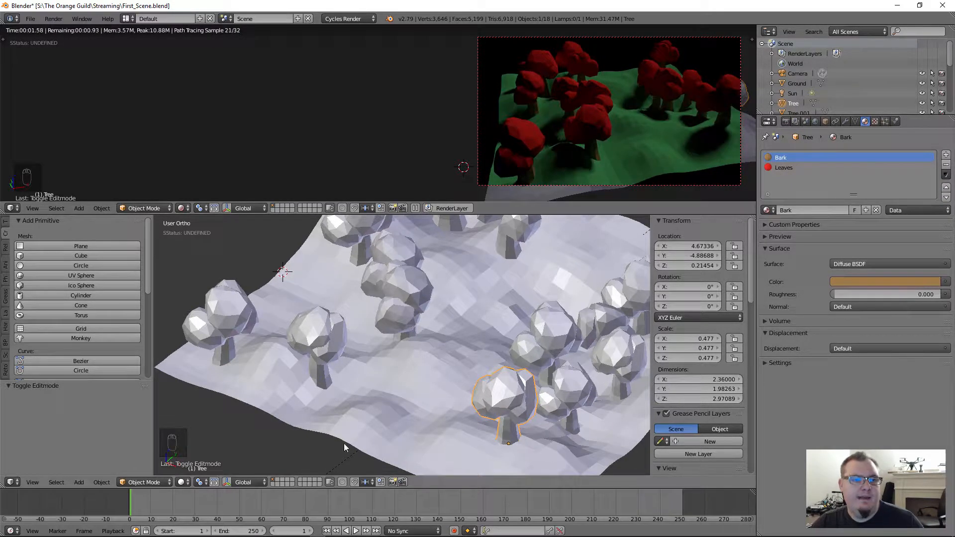
Select the Sun lamp, show its lamp settings and save over First_Scene.blend.
scroll(443, 329, down, 4)
shift+middle_drag(496, 298, 465, 333)
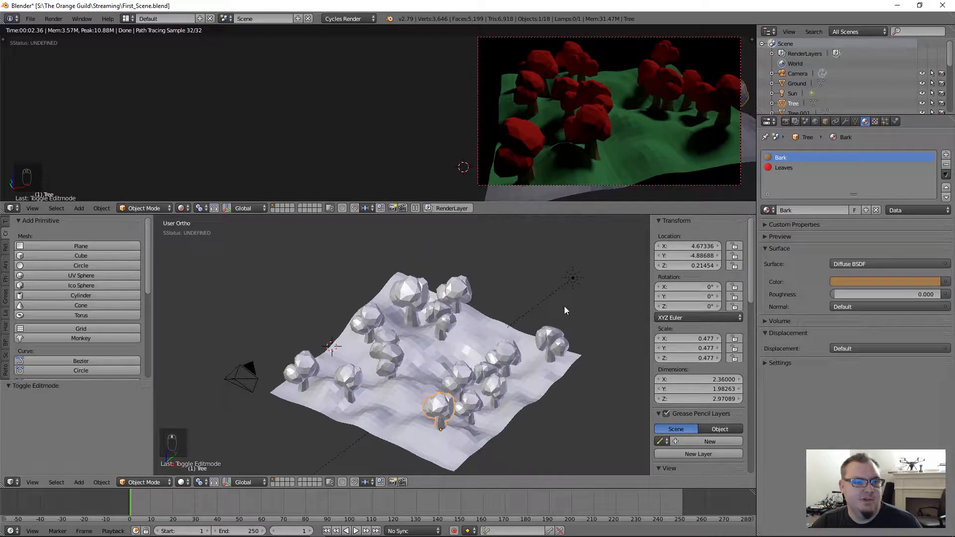
right_click(570, 279)
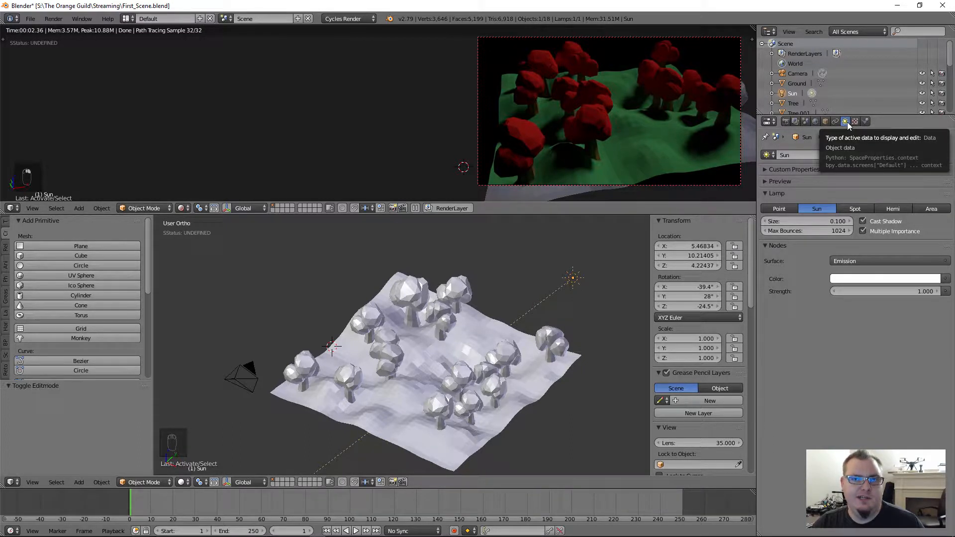
key(ctrl+w)
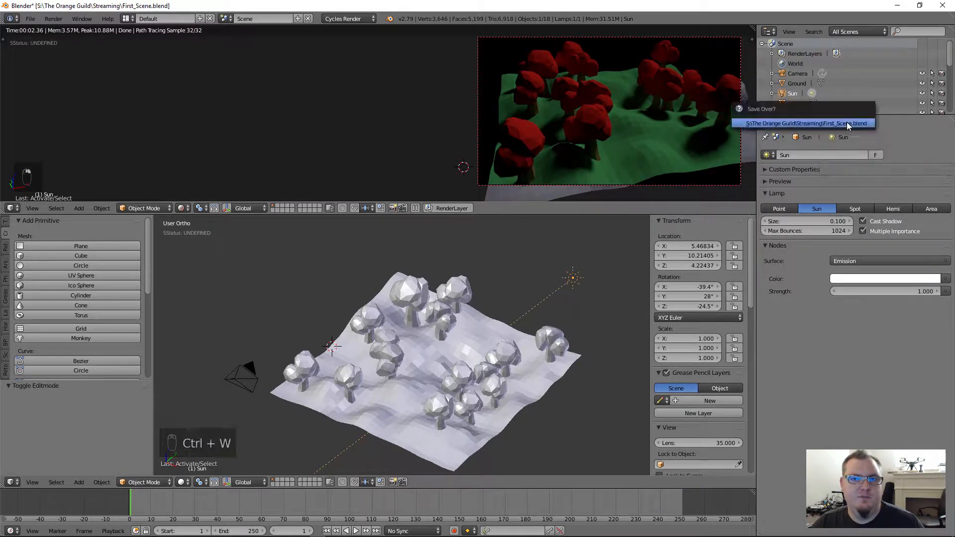
click(847, 124)
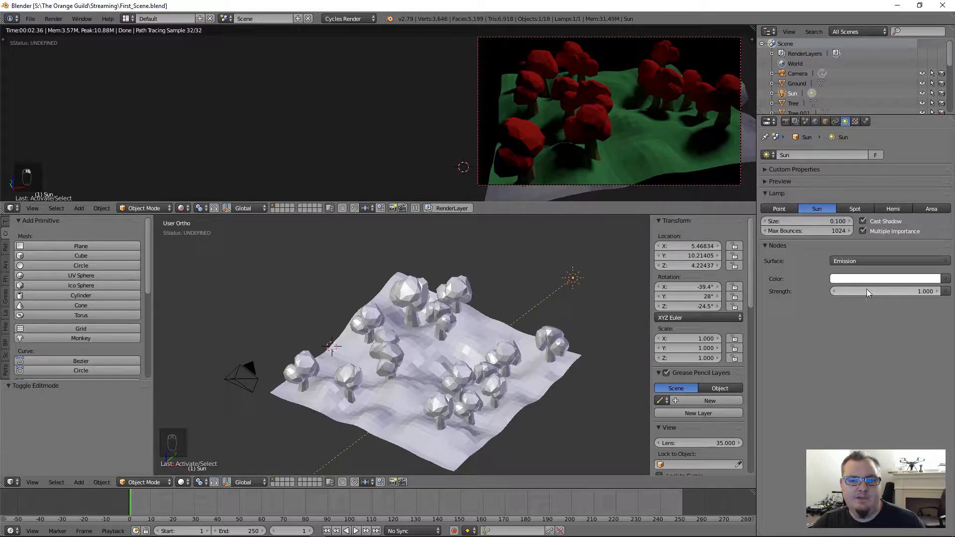
Give the Sun lamp a pale warm light color and an emission strength of 3.4.
drag(872, 293, 903, 291)
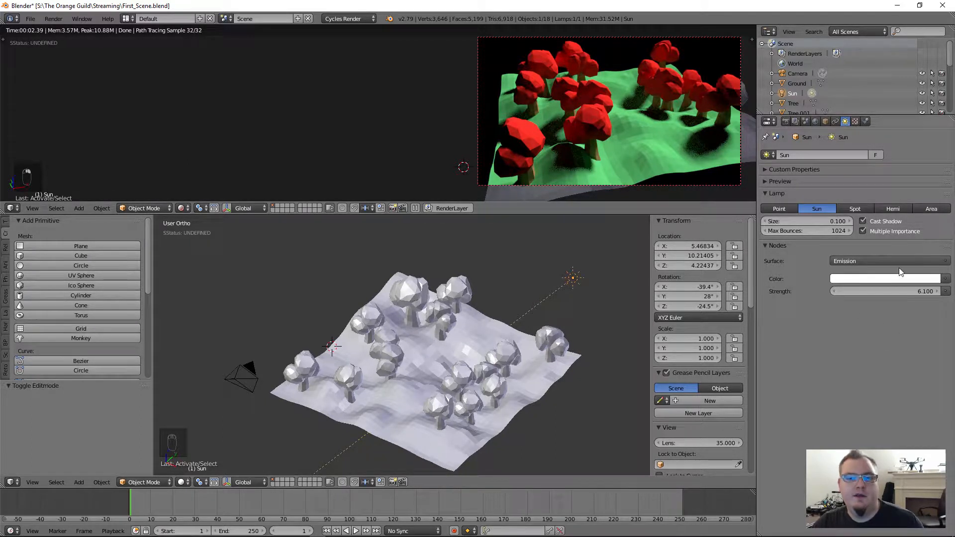
click(865, 281)
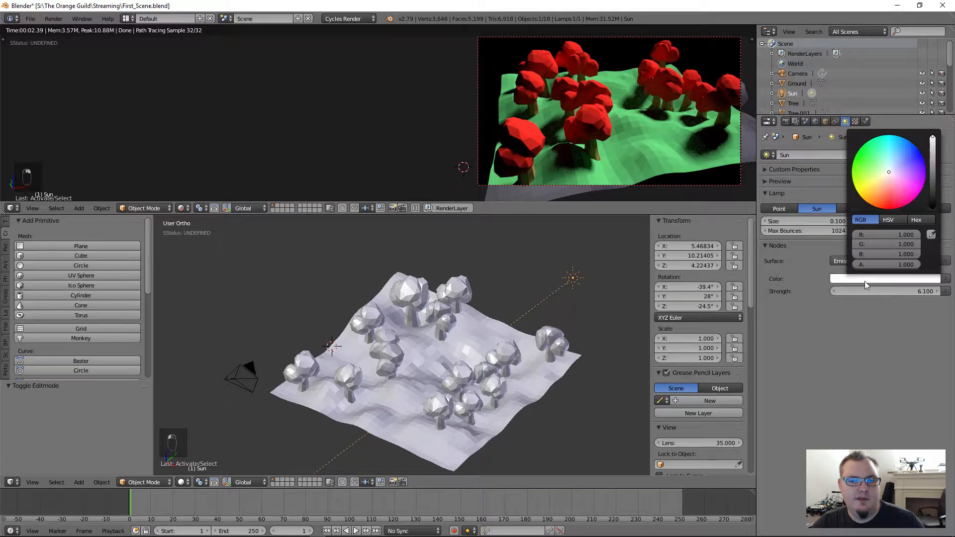
click(886, 175)
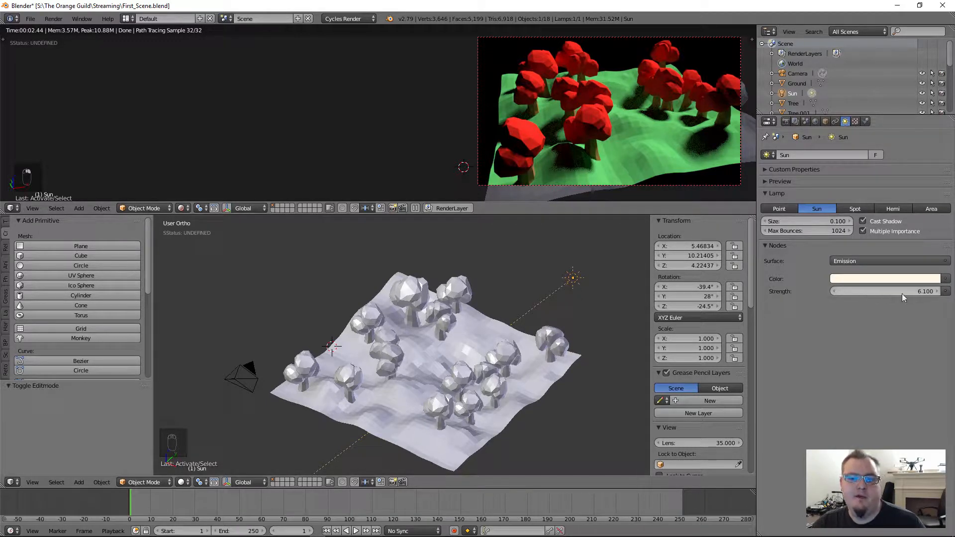
drag(899, 293, 868, 294)
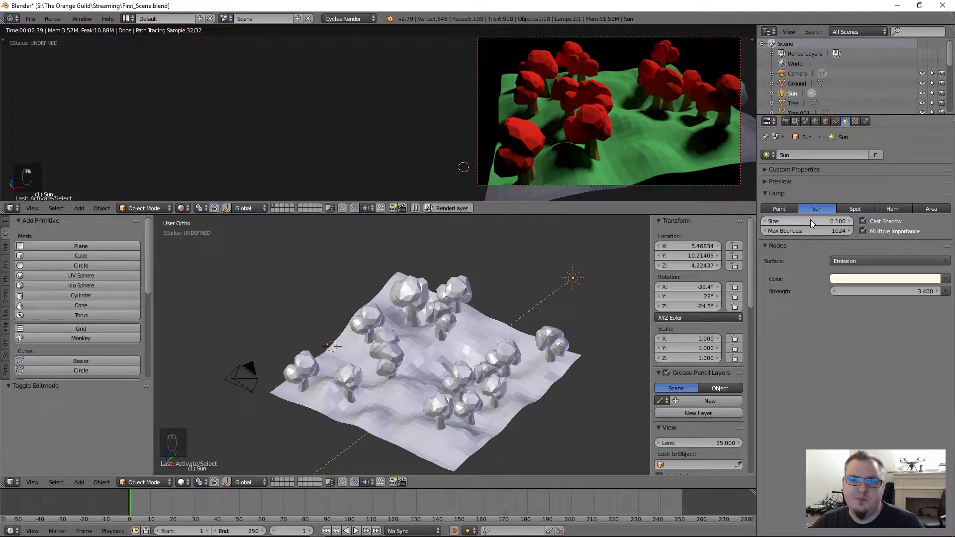
Toggle the Sun lamp's Cast Shadow option off and back on twice to compare the rendered shadows.
click(862, 221)
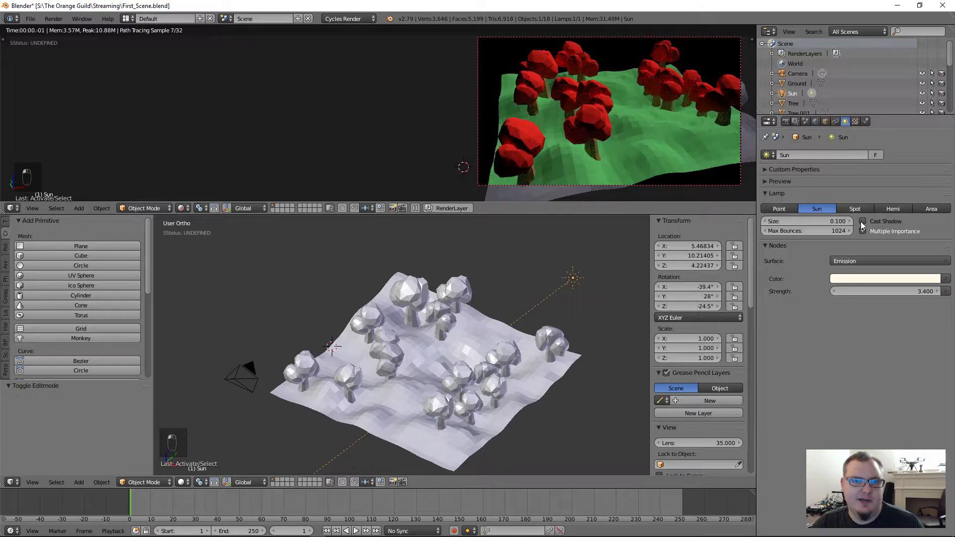
click(863, 221)
click(862, 221)
click(863, 221)
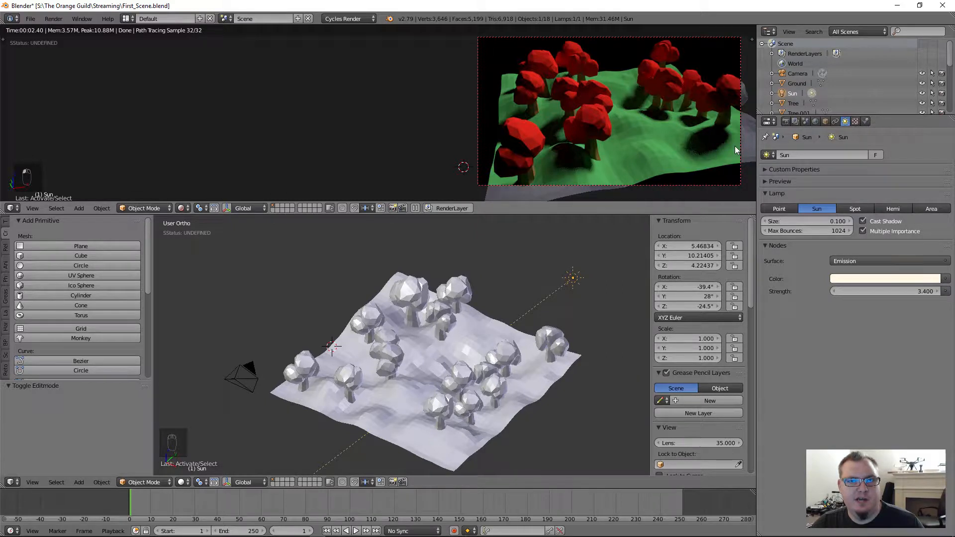
Try Sun lamp sizes of 0.01 and 1 to compare shadow sharpness in the rendered preview.
click(806, 222)
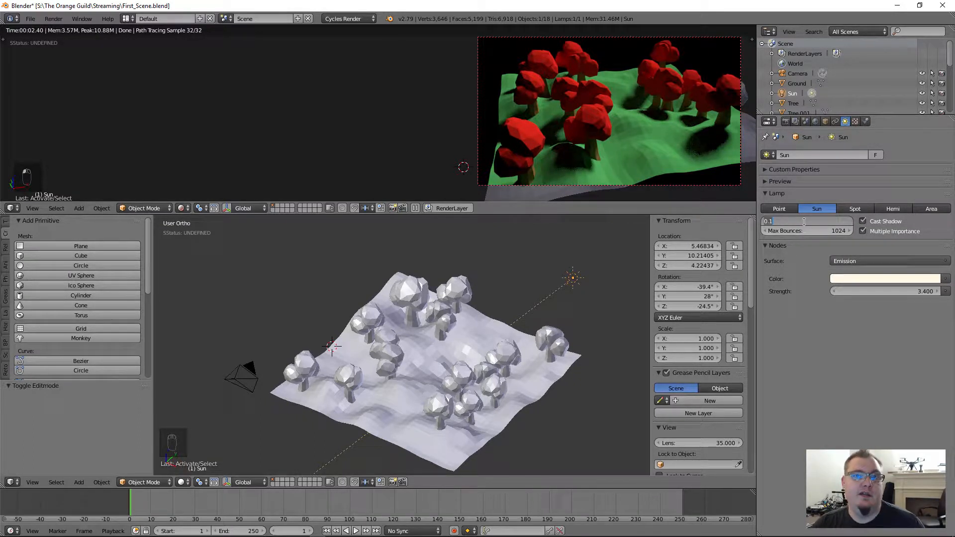
text(0)
text(.01)
key(Return)
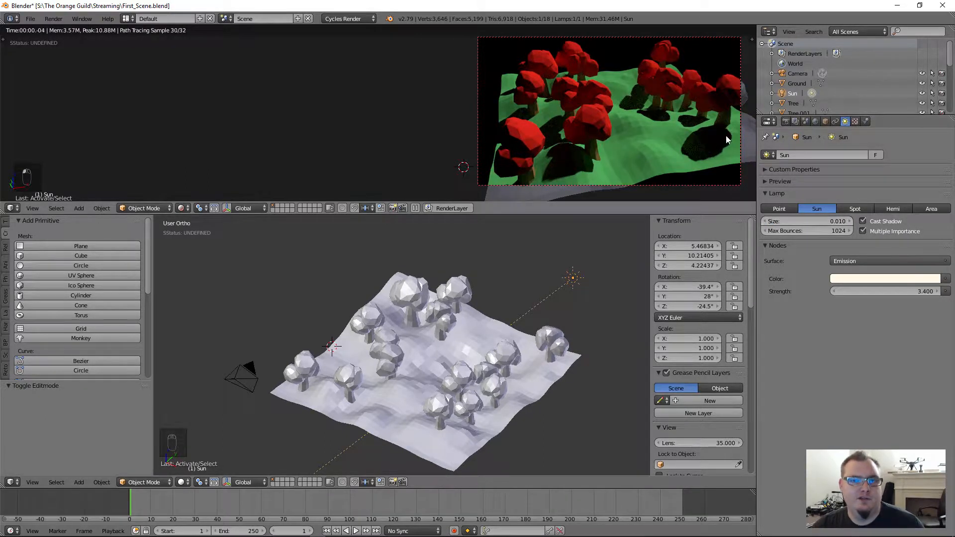
click(788, 221)
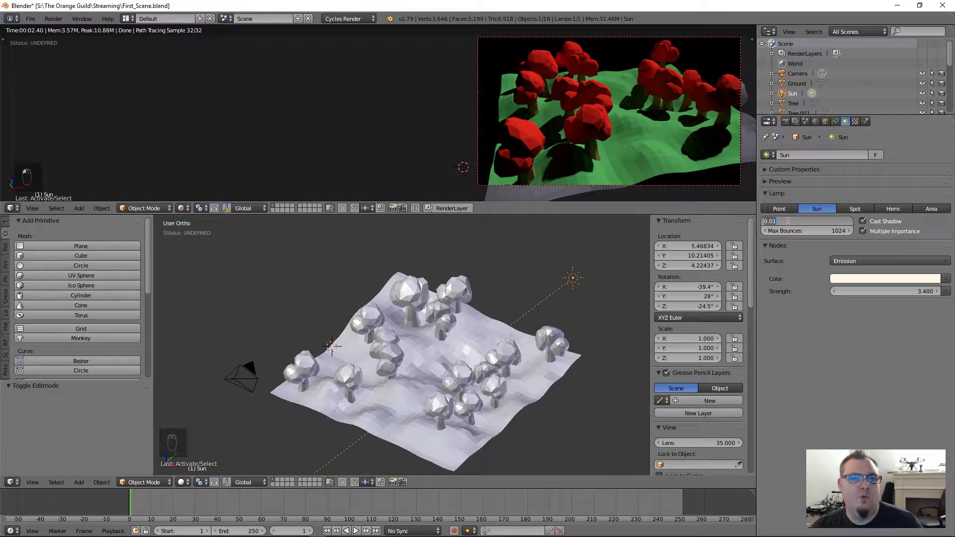
text(1)
key(Return)
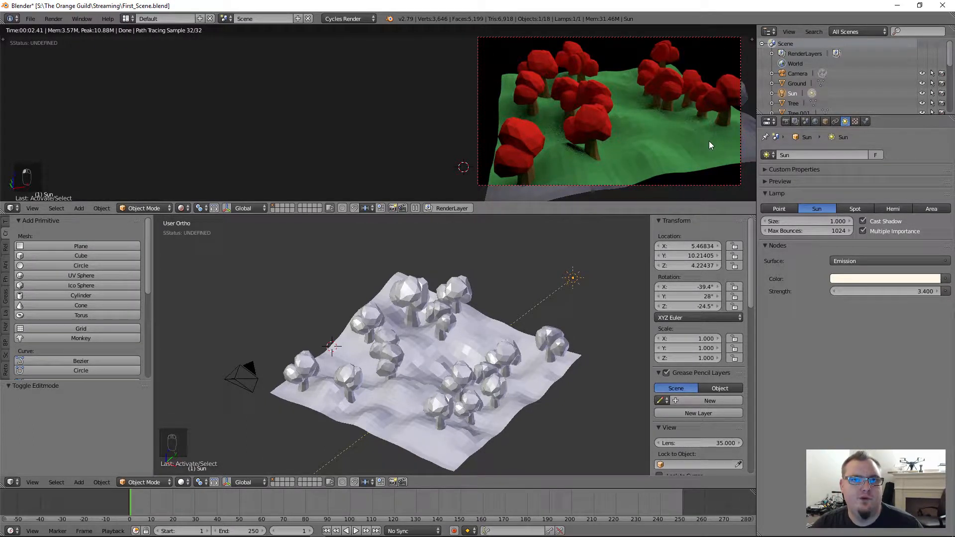
Try intermediate Sun lamp sizes of 0.5 and 0.2 to compare shadow softness.
drag(811, 221, 814, 222)
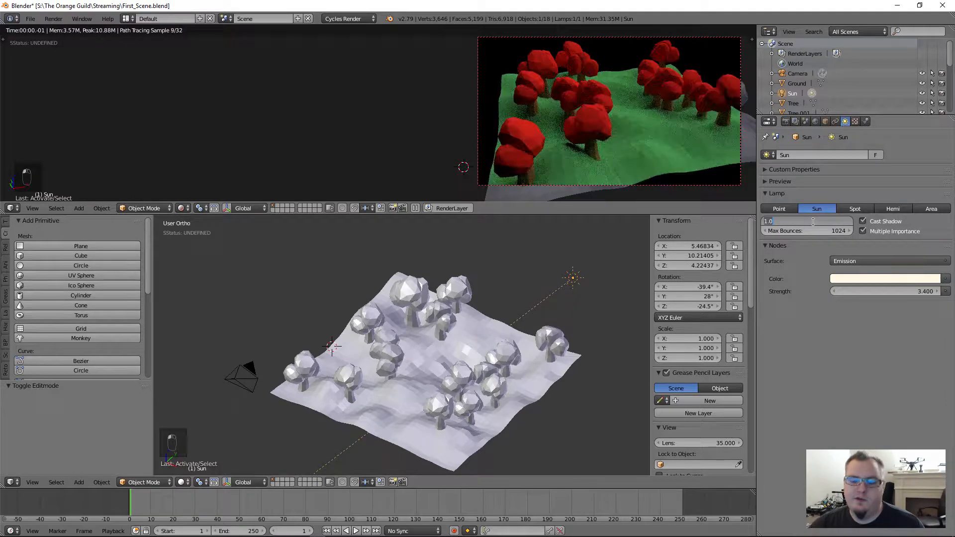
text(0.5)
key(Return)
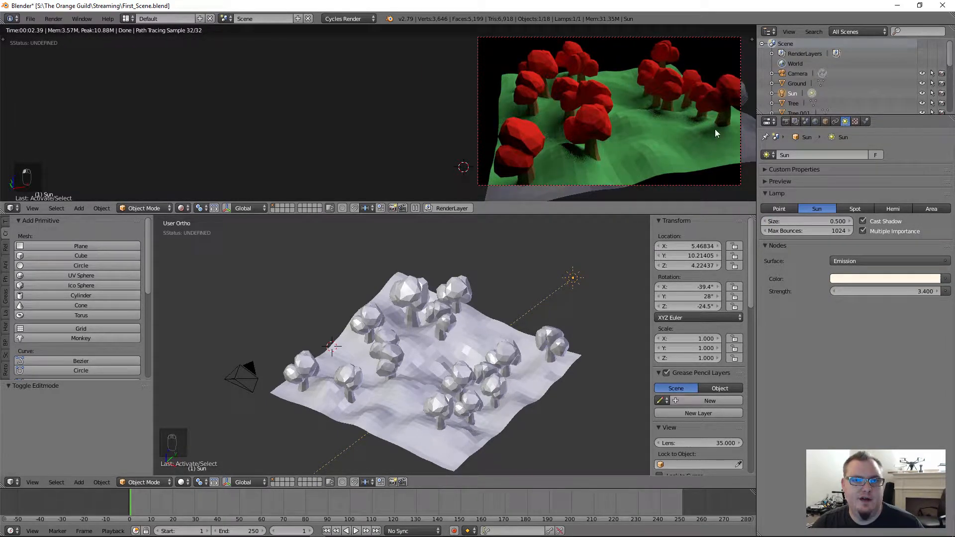
click(805, 221)
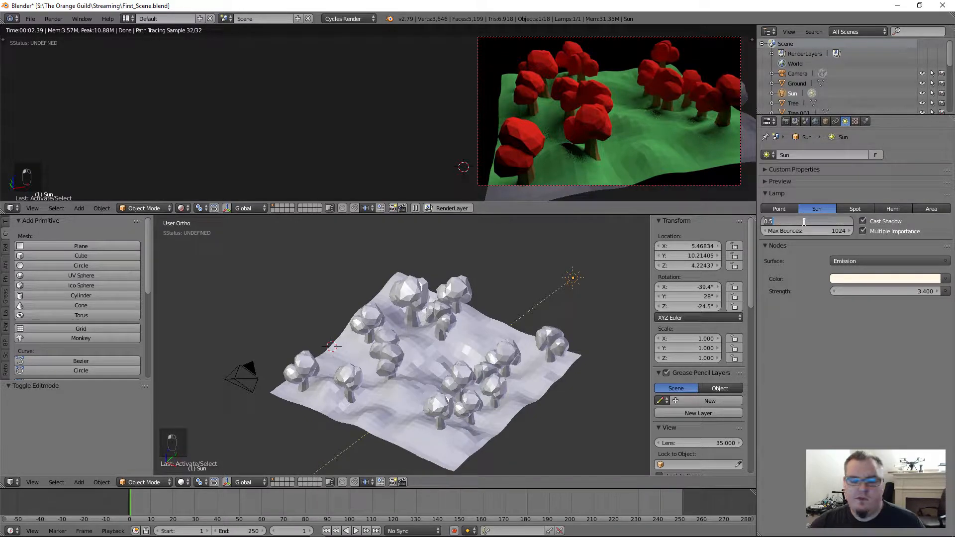
text(0.2)
key(Return)
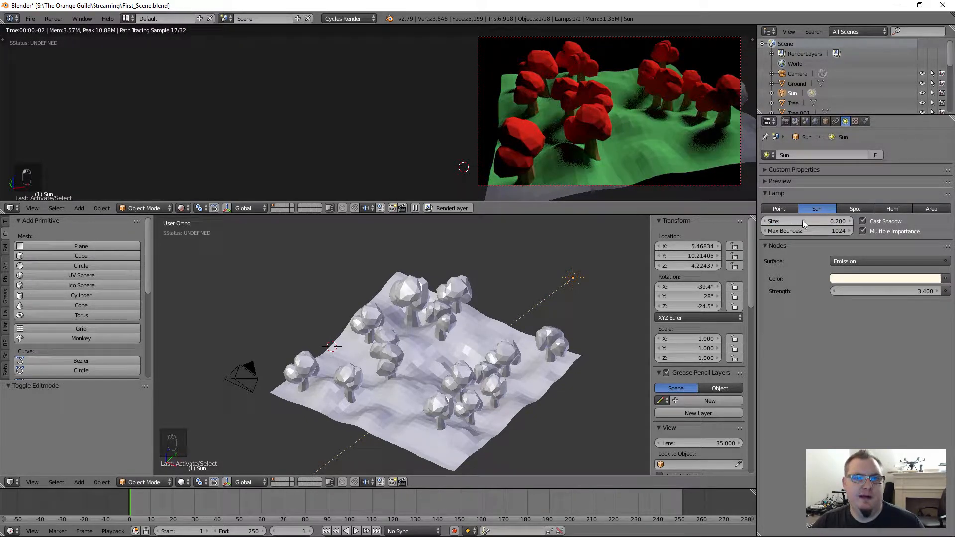
Try a Sun lamp size of 0.1, and settle on a size of 0.15 for the shadow softness.
click(804, 221)
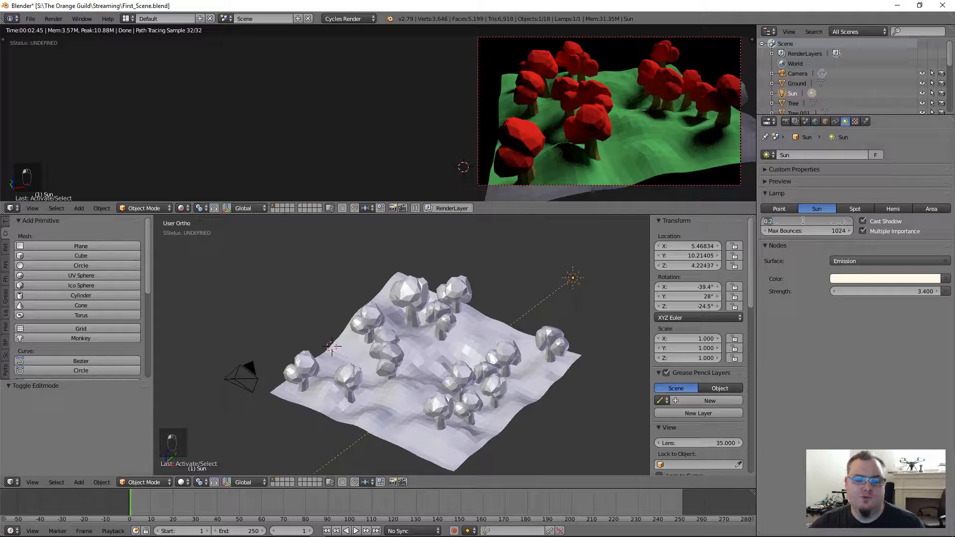
text(1)
key(Return)
click(804, 220)
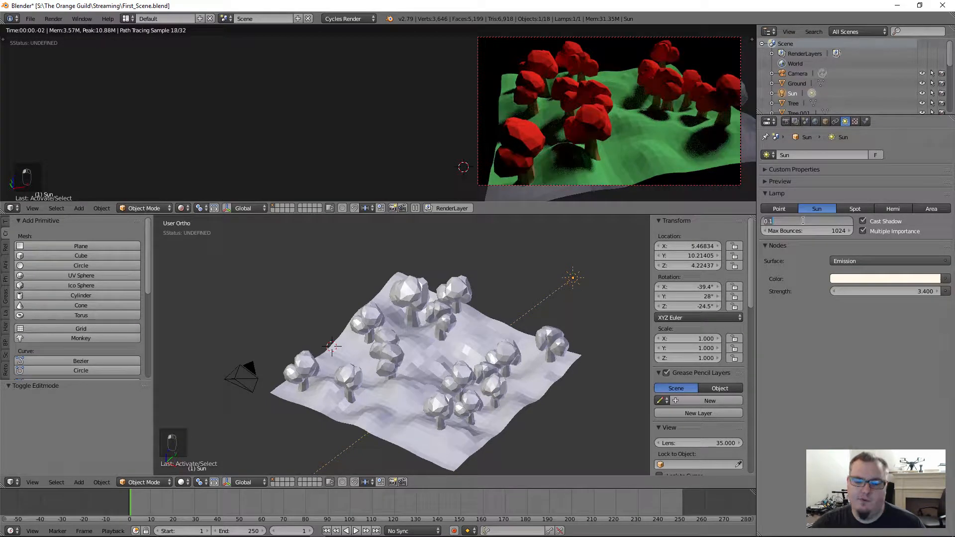
text(.15)
key(Return)
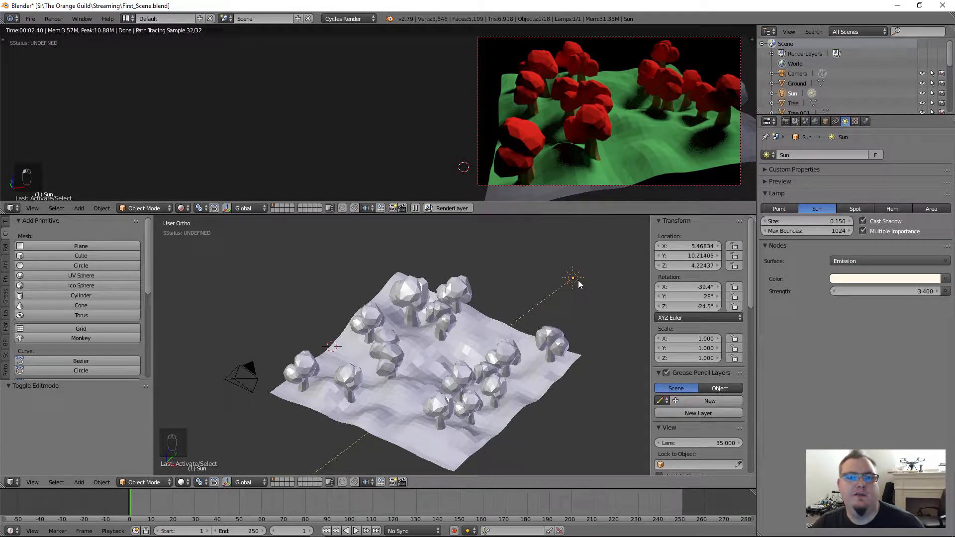
Try world background strengths of 0.5 and 1 to compare the ambient lighting in the rendered preview.
click(816, 121)
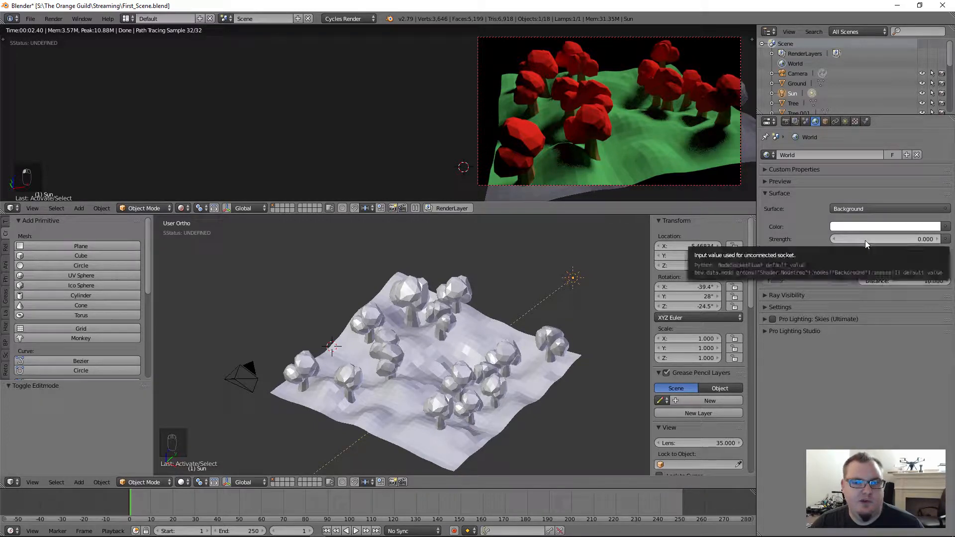
mouse_move(865, 242)
mouse_down()
mouse_move(890, 241)
mouse_move(865, 241)
mouse_move(878, 240)
mouse_up()
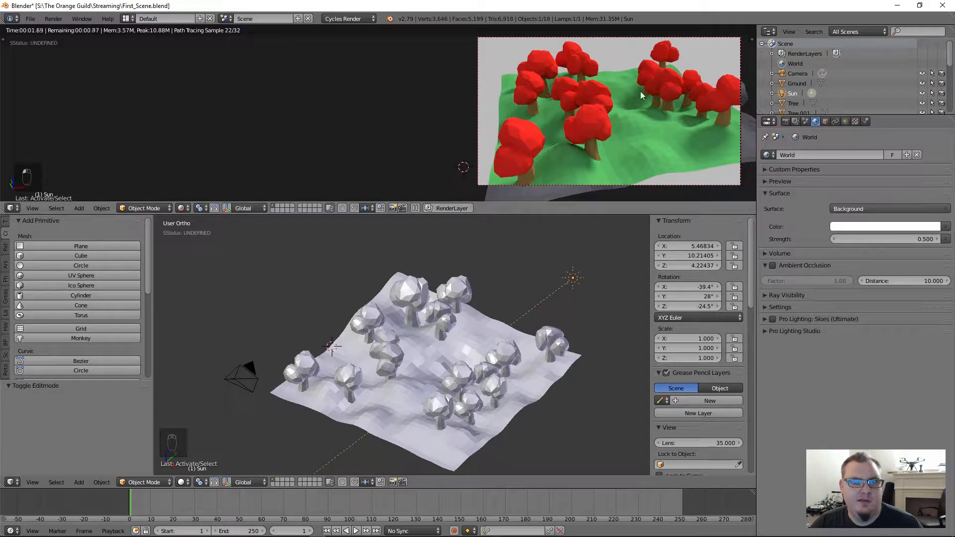
click(871, 238)
text(1)
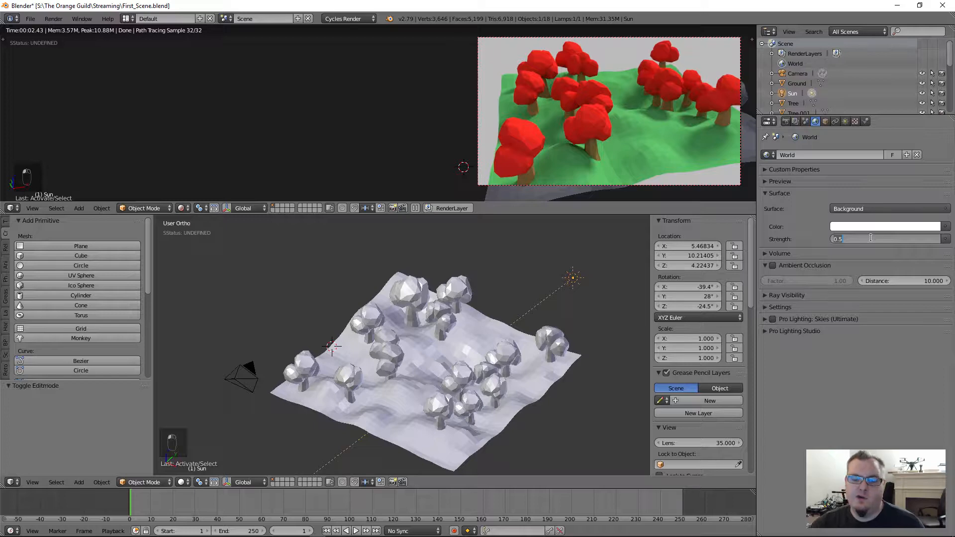
key(Return)
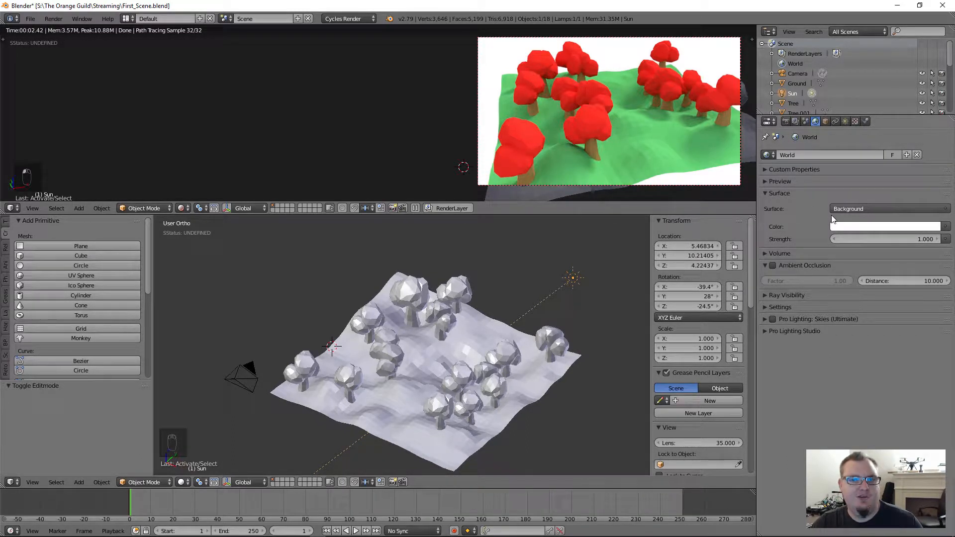
click(864, 209)
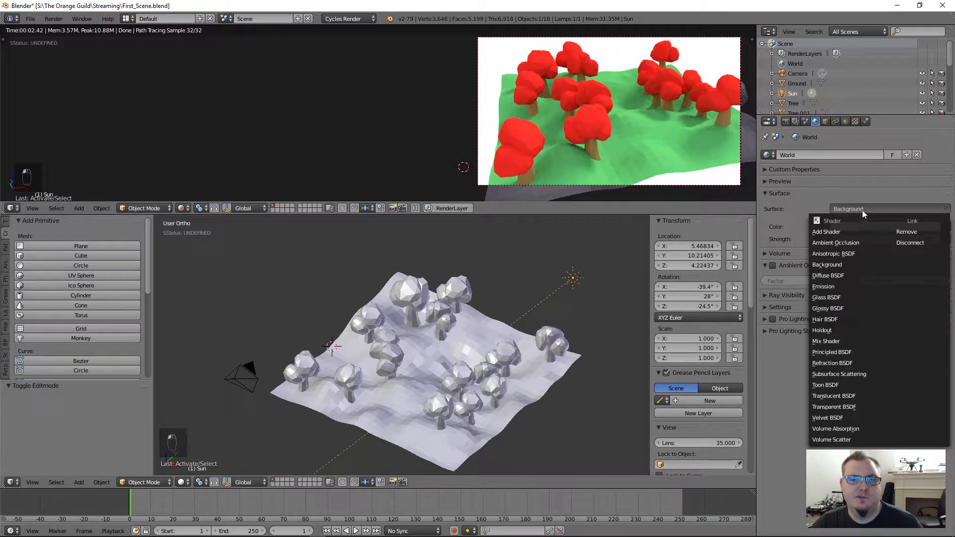
click(864, 208)
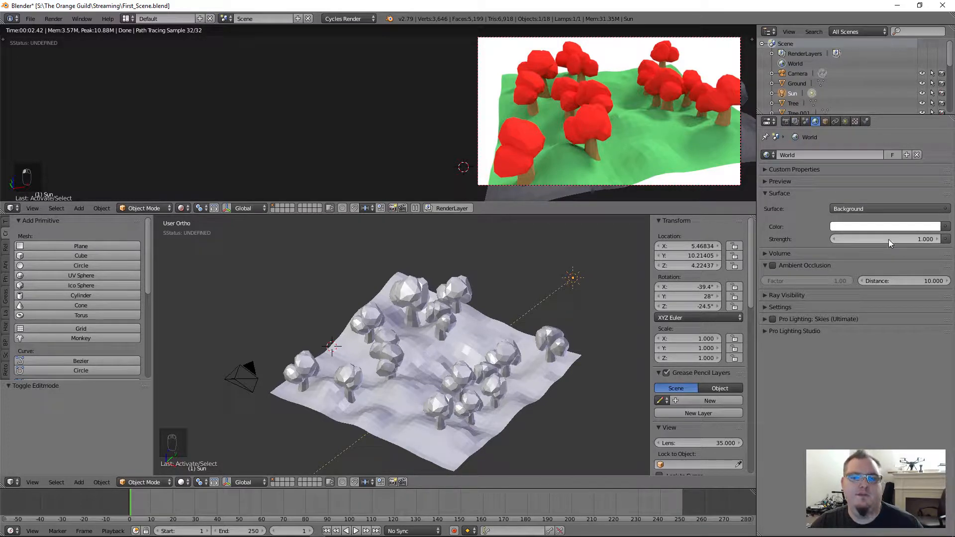
mouse_move(889, 240)
mouse_down()
mouse_move(863, 240)
mouse_move(894, 239)
mouse_up()
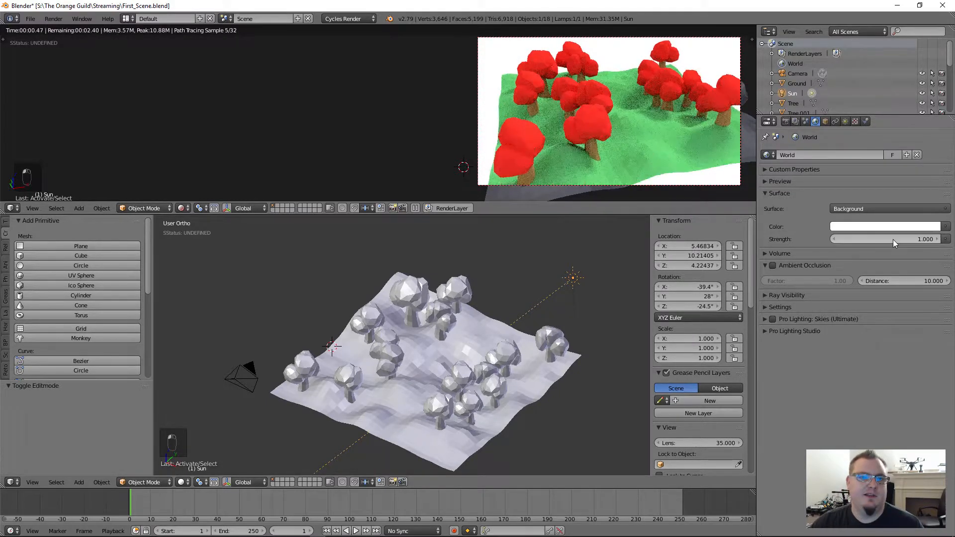
Give the world background a light sky-blue color and a strength of 0.41.
click(884, 228)
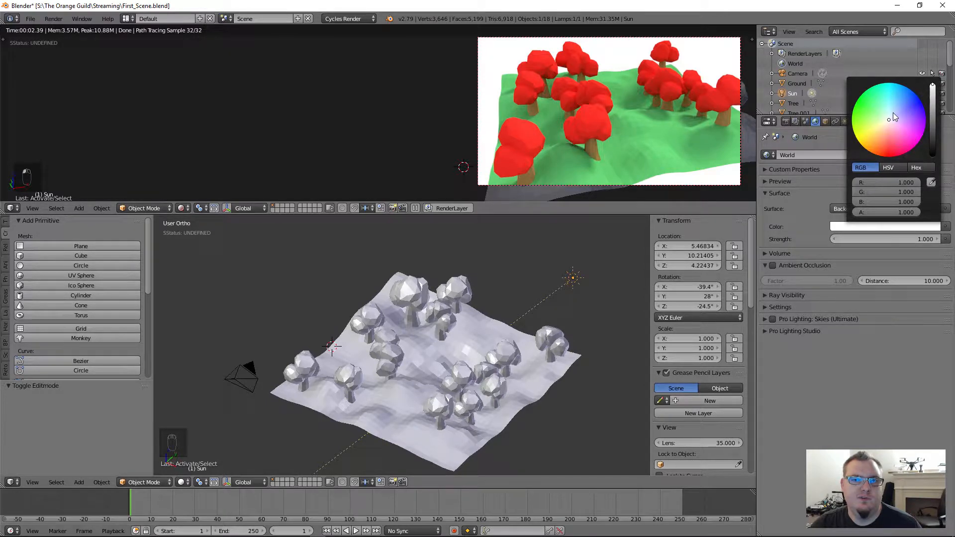
mouse_move(893, 113)
mouse_down()
mouse_move(932, 114)
mouse_move(933, 96)
mouse_up()
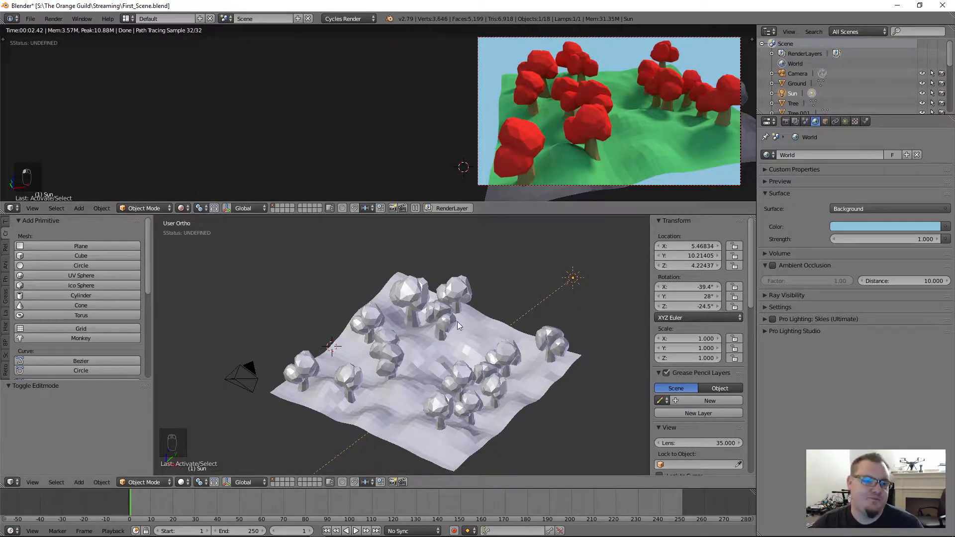
middle_drag(423, 359, 480, 343)
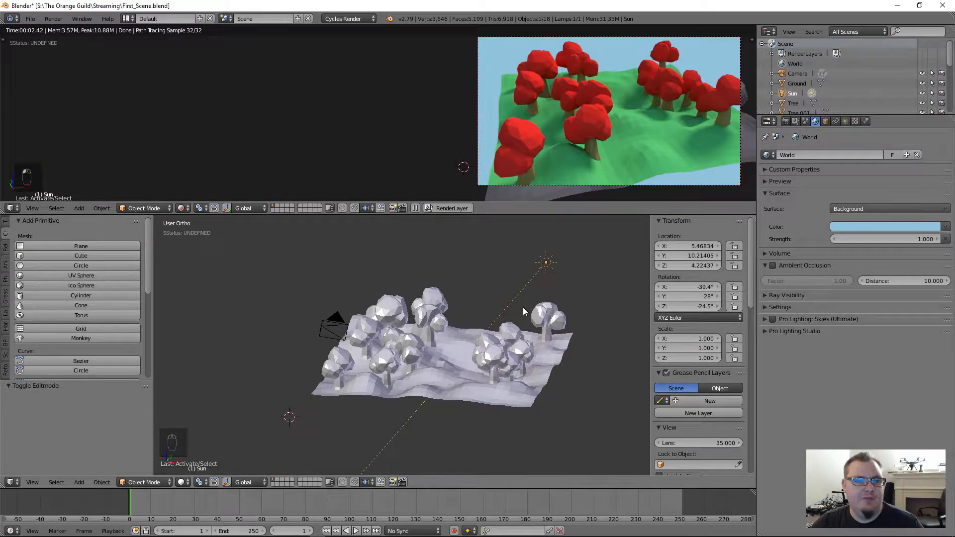
drag(895, 237, 865, 238)
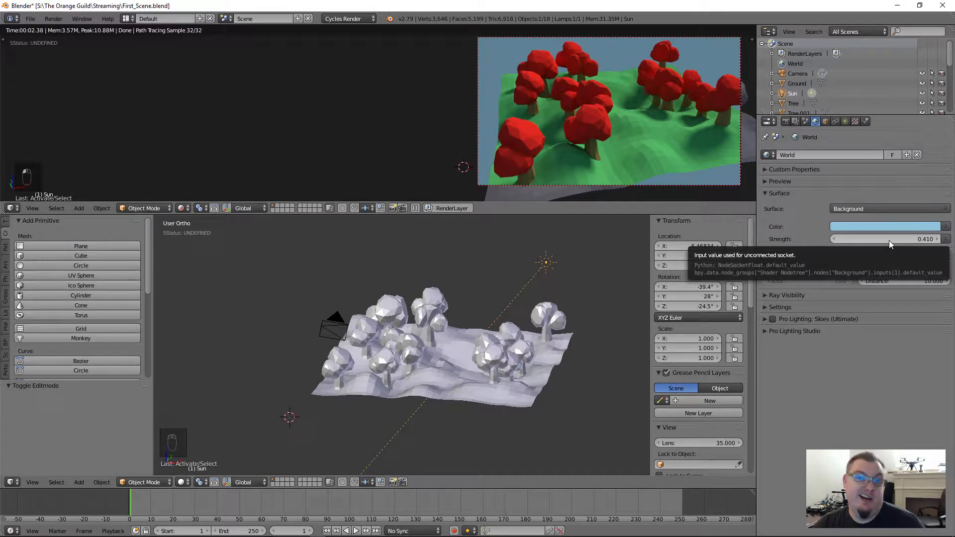
Lower the Sun lamp about 1.16 units along Z and rotate it about 23.5° for a lower light angle.
key(g)
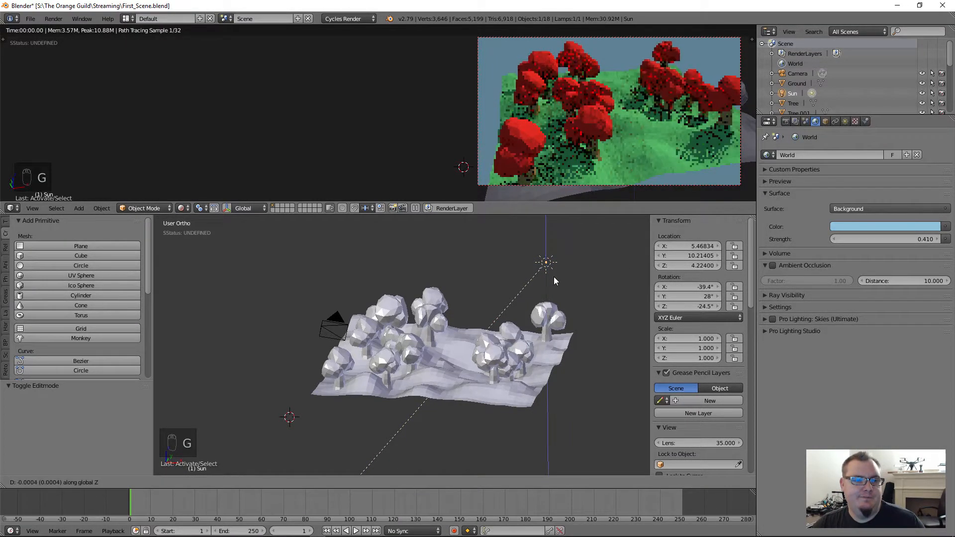
key(z)
click(557, 431)
middle_drag(566, 327, 482, 315)
key(r)
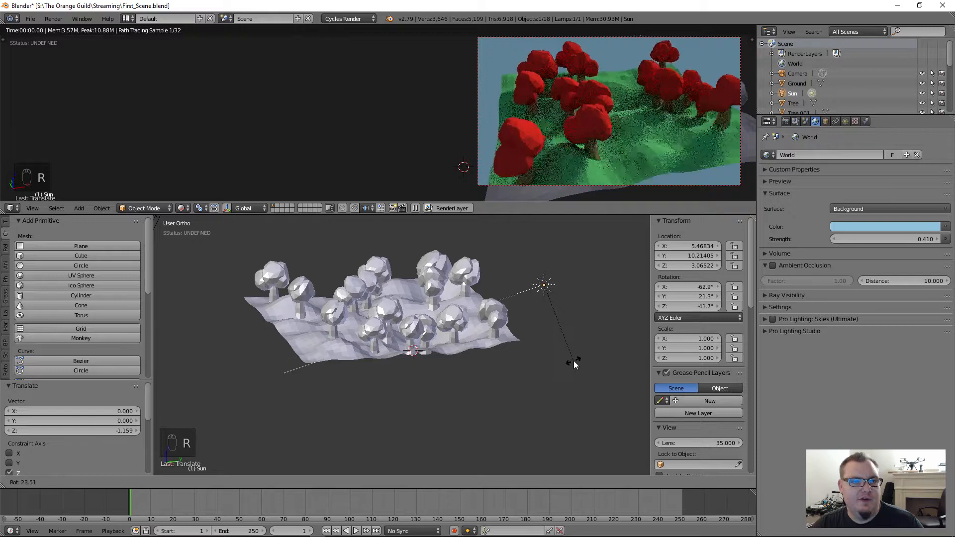
click(574, 361)
Lower the camera about 2.58 units along global Z and tilt it upward about 23.7° around its local X axis.
right_click(664, 183)
right_click(664, 181)
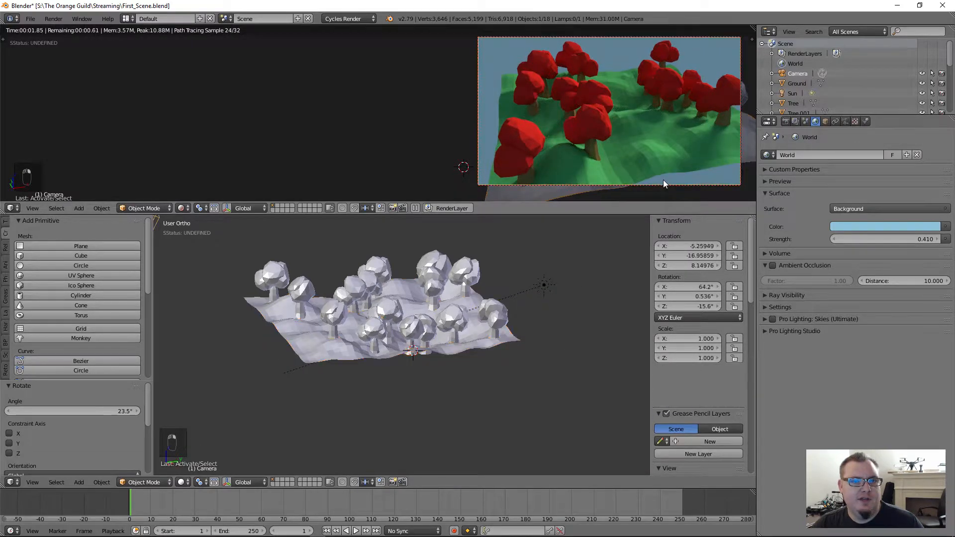
middle_drag(498, 289, 291, 305)
key(a)
right_click(294, 328)
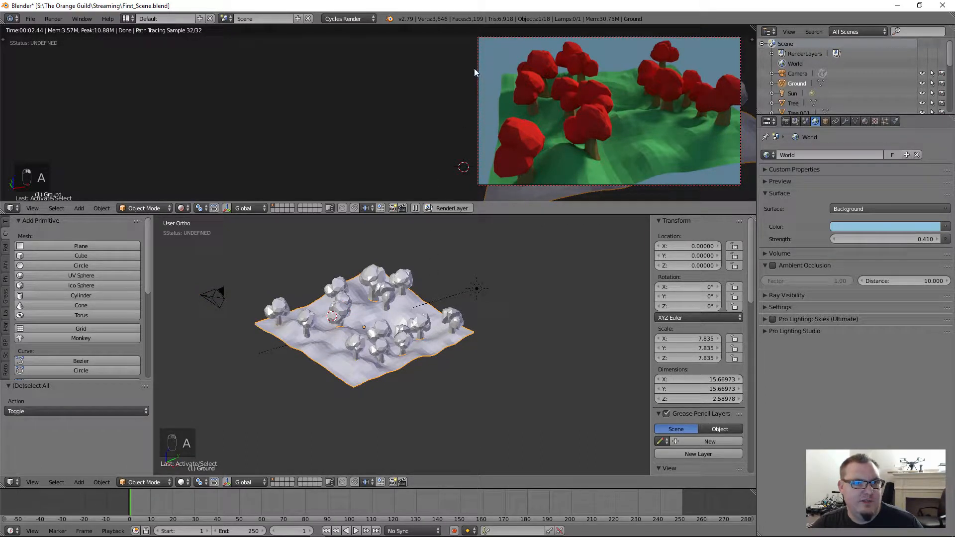
right_click(739, 47)
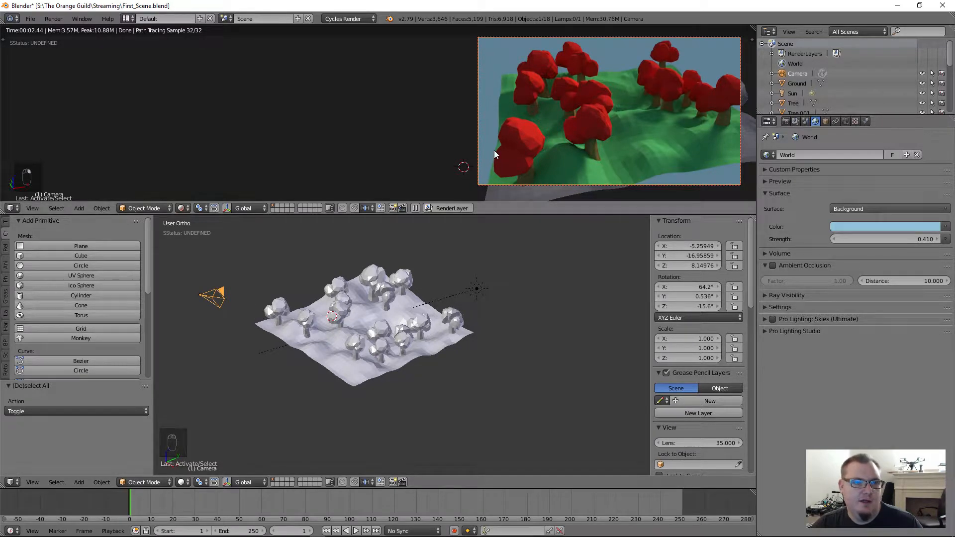
key(g)
key(z)
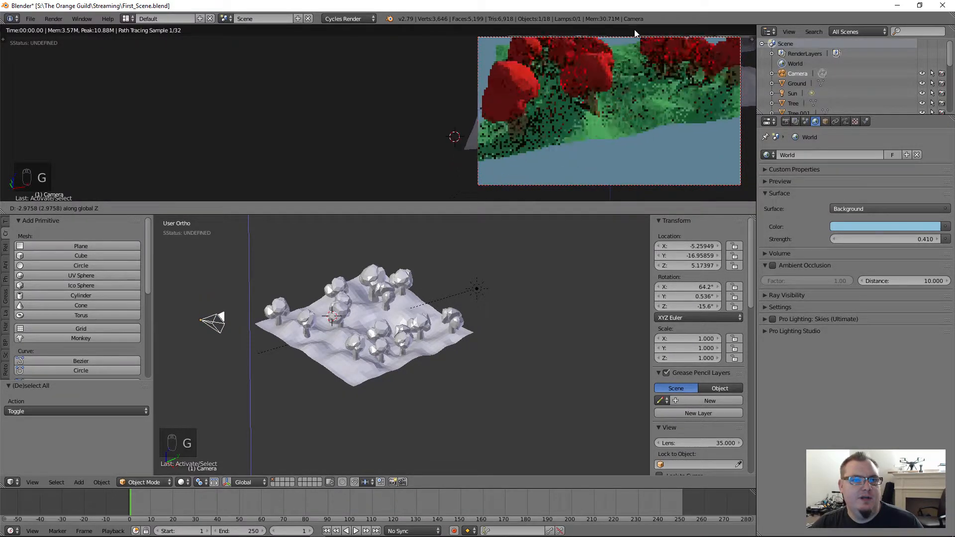
click(636, 182)
key(r)
key(x)
key(x)
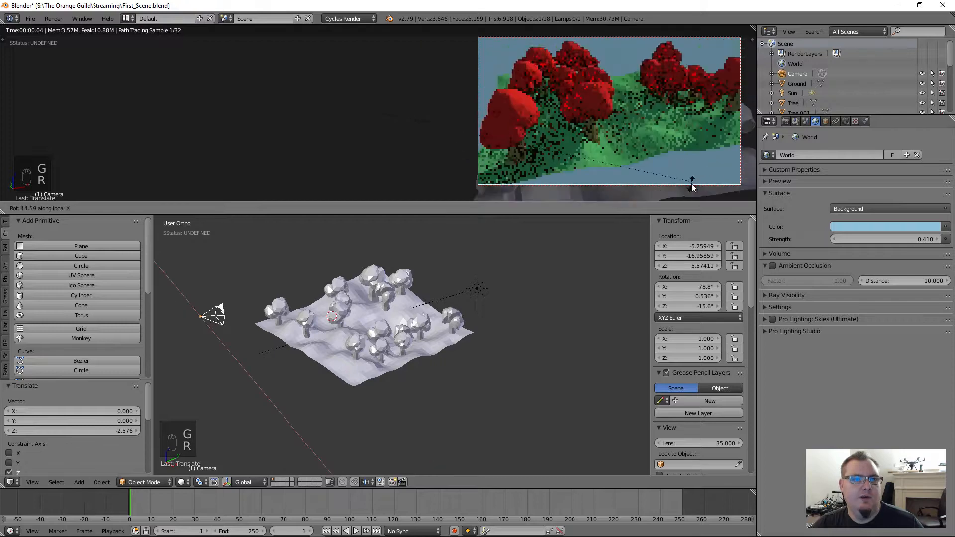
click(681, 193)
Lower the camera to a Z height of about 2.72 and tilt it downward about 8.6° around its local X axis.
key(g)
key(z)
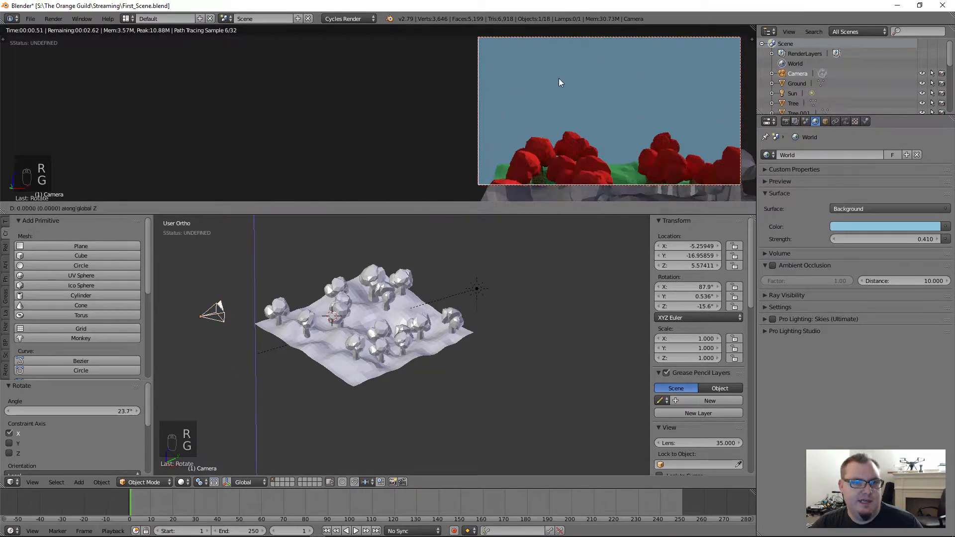
click(601, 67)
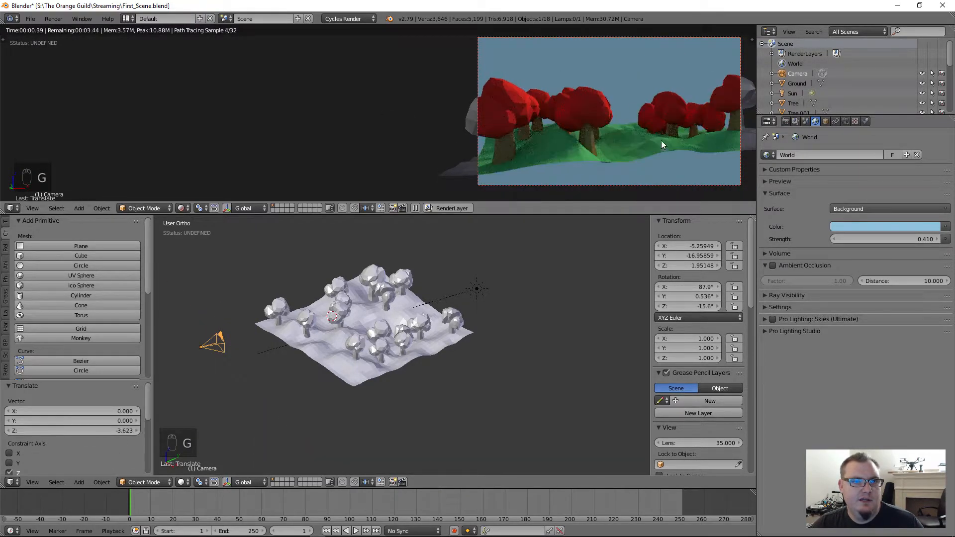
key(g)
key(z)
click(671, 106)
key(r)
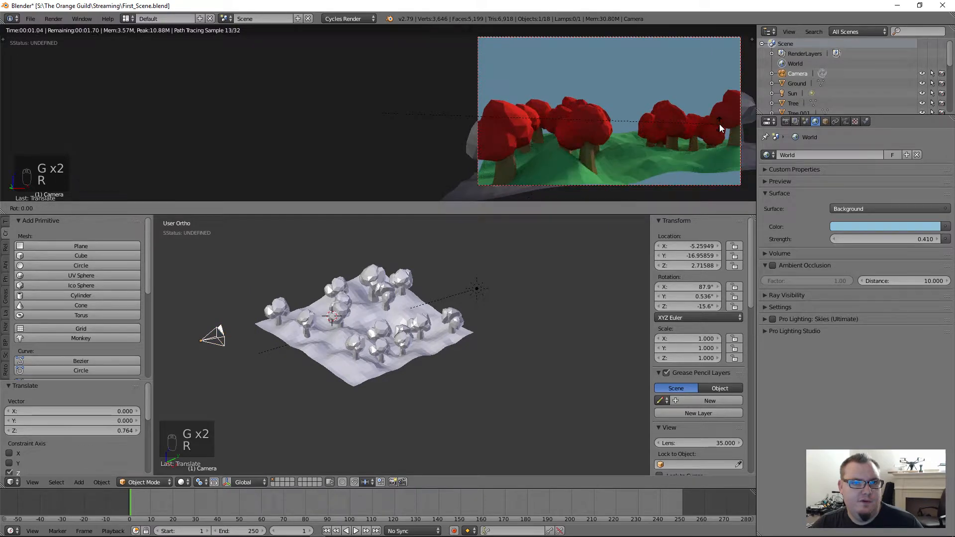
key(x)
key(x)
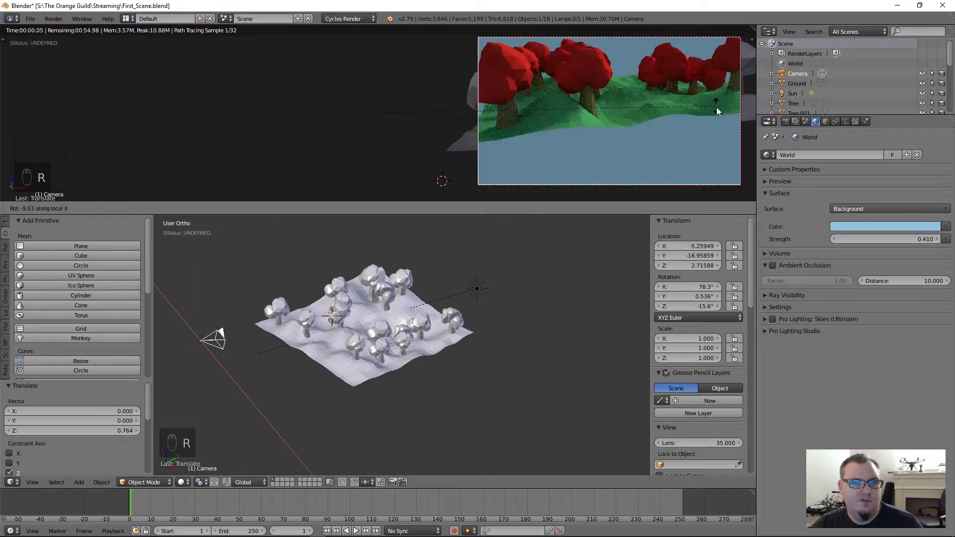
click(672, 123)
Move the camera about 6.54 units forward along its local Z axis and shift it about 1.03 in X and 0.6 in Z.
key(g)
key(z)
key(z)
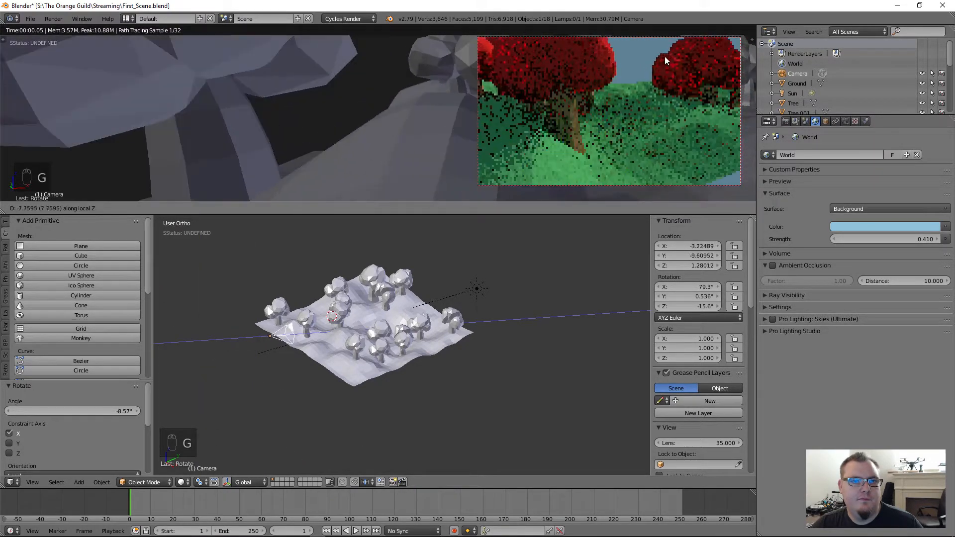
click(664, 61)
key(g)
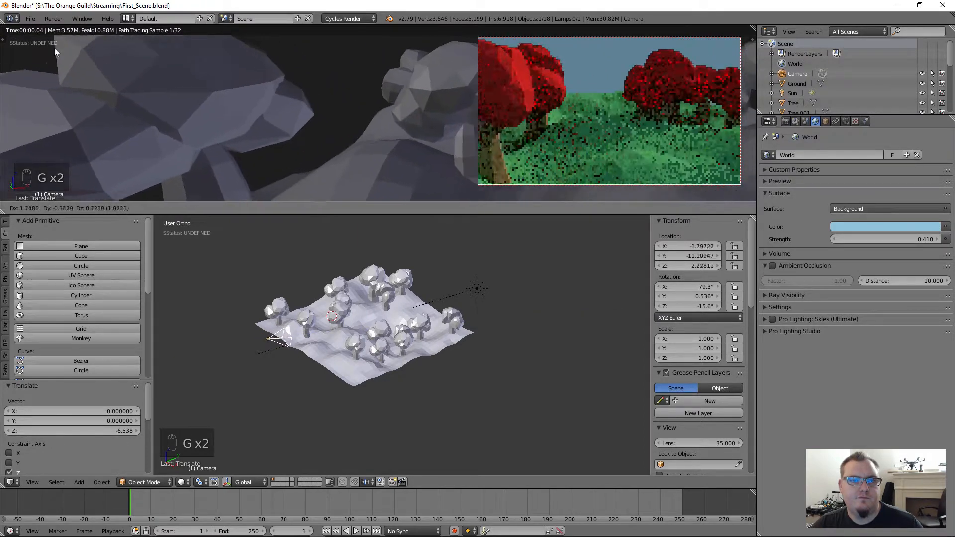
click(387, 154)
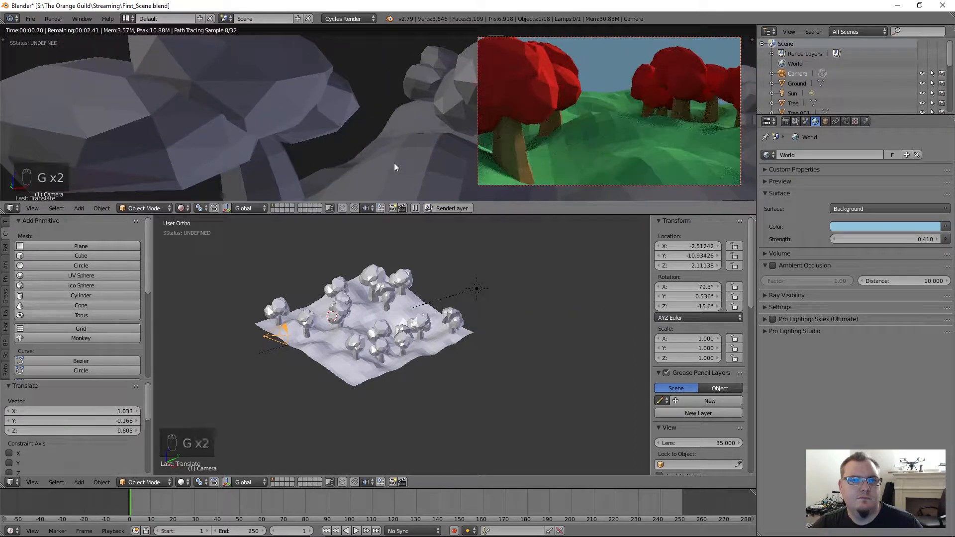
Shift the camera about -4.74 in X and 1.53 in Y, and move it about 10.5 units forward along its local Z axis.
key(g)
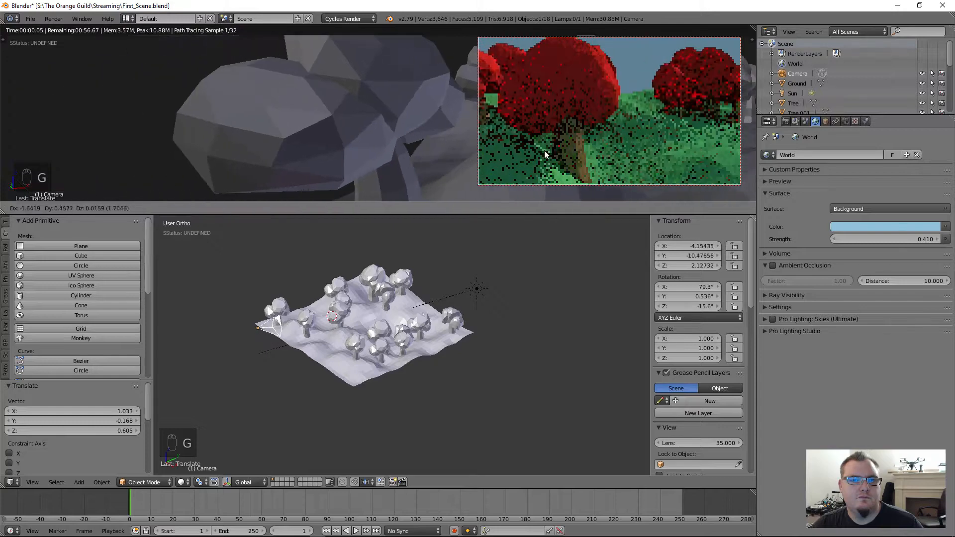
click(387, 105)
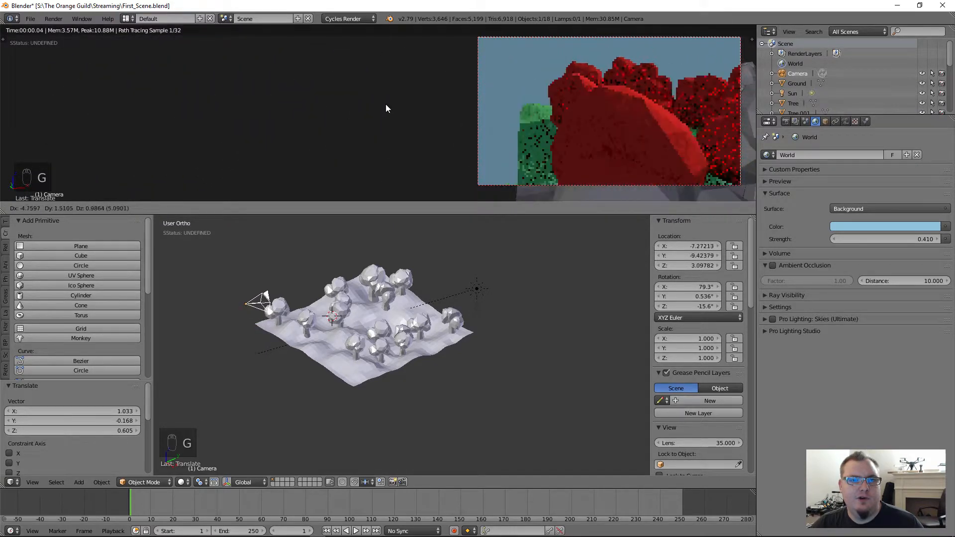
key(g)
key(z)
key(z)
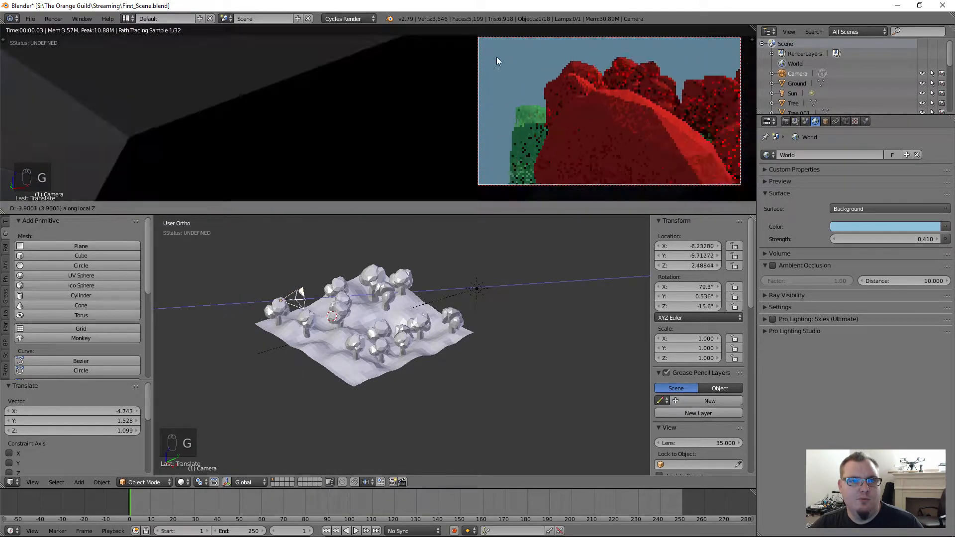
click(497, 52)
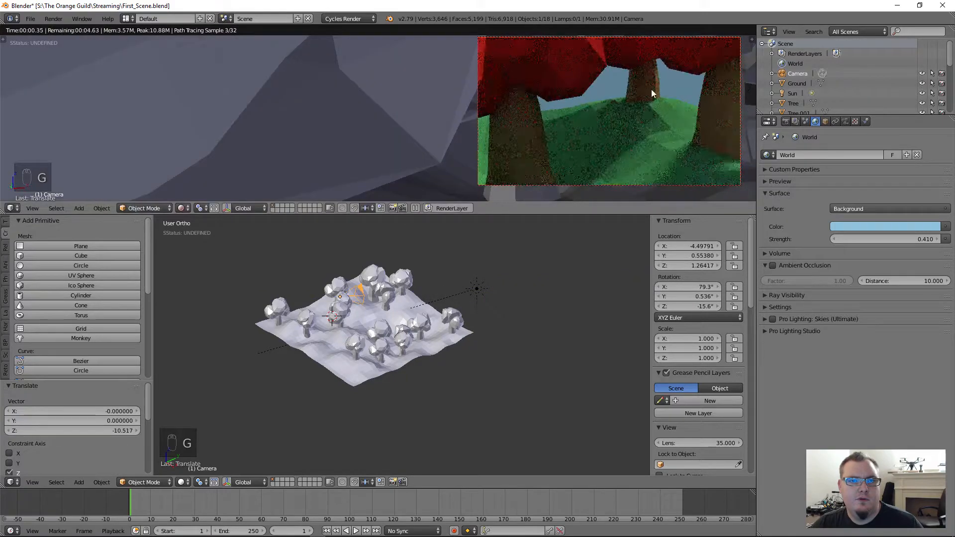
Rotate the camera about -20.6° around global Z and shift it about 3.44 in X and -2.53 in Y toward the trees.
key(r)
key(z)
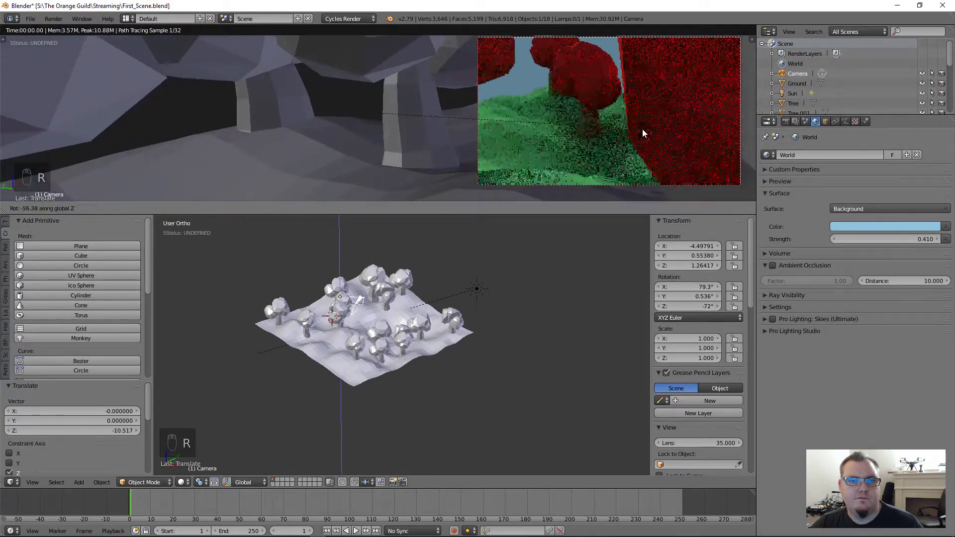
click(636, 107)
key(g)
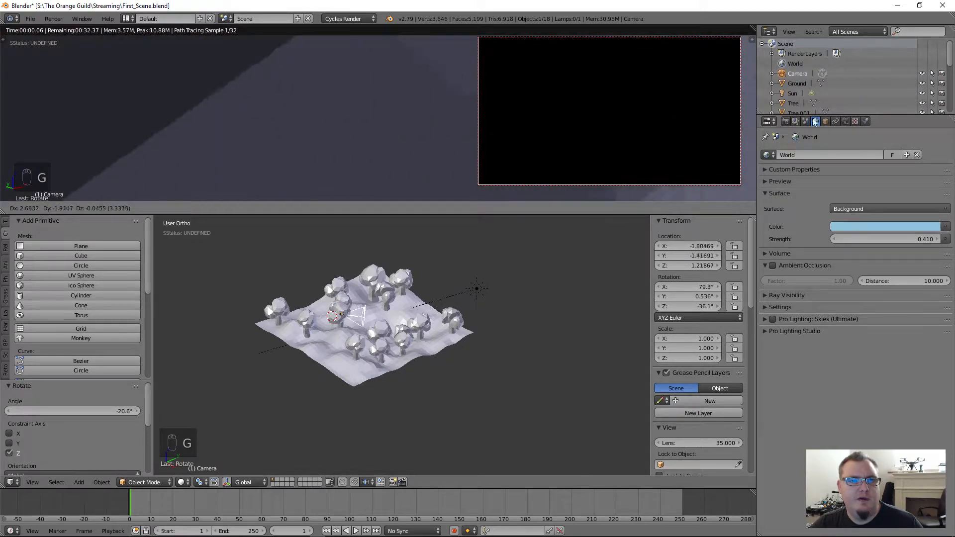
click(415, 153)
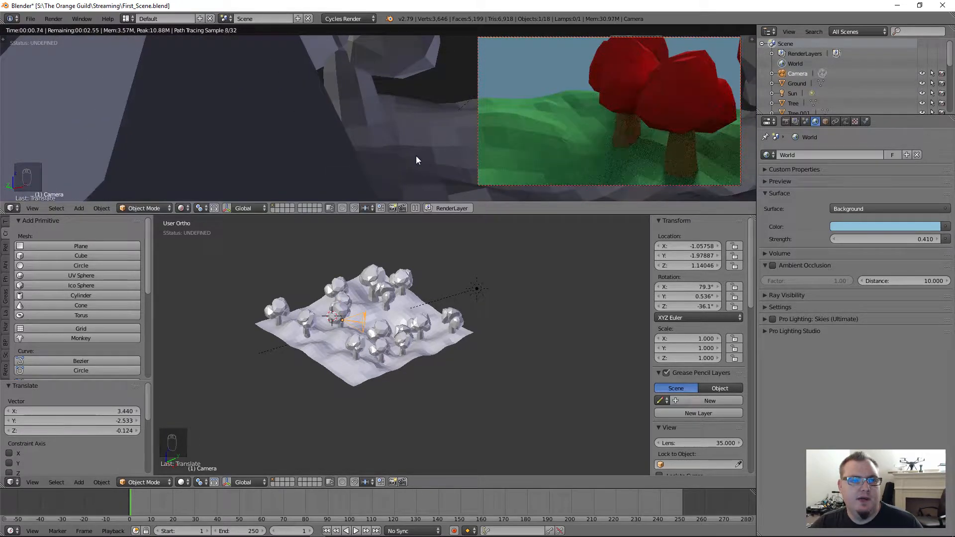
Pull the camera back along its local Z axis, and shift it about 3.29 in X, -2.5 in Y and -0.46 in Z.
key(g)
key(z)
key(z)
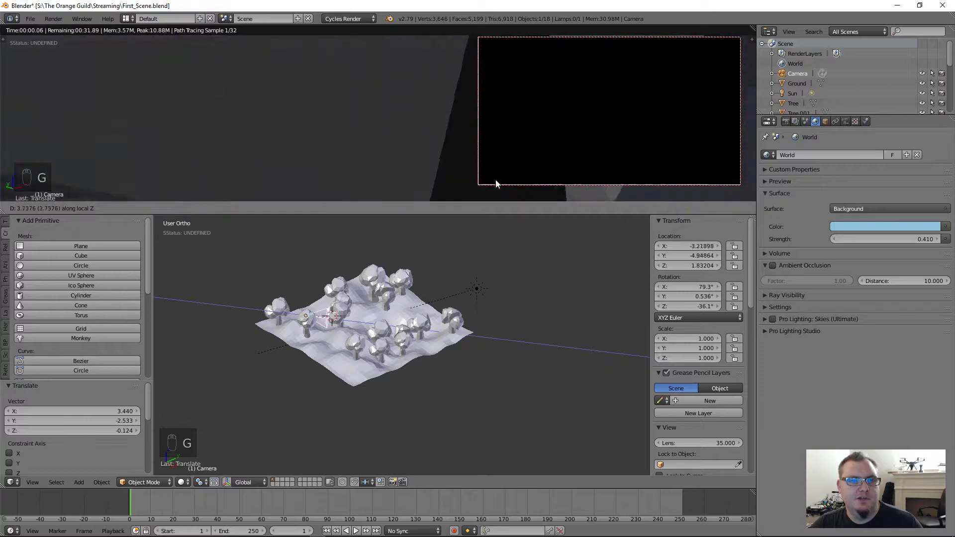
click(491, 171)
key(g)
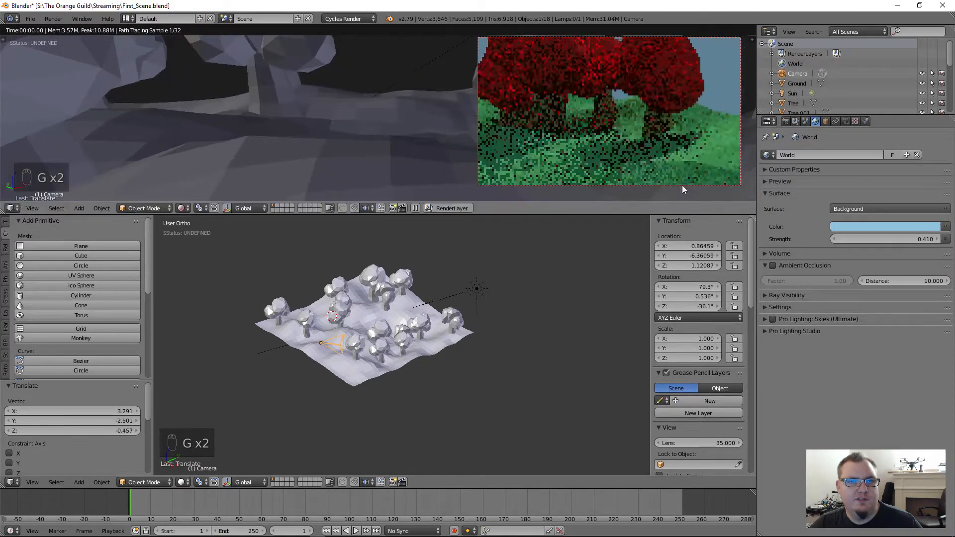
click(682, 185)
Rotate the camera about 40.8° around global Z and shift it about -0.39 in X and 0.34 in Z.
key(r)
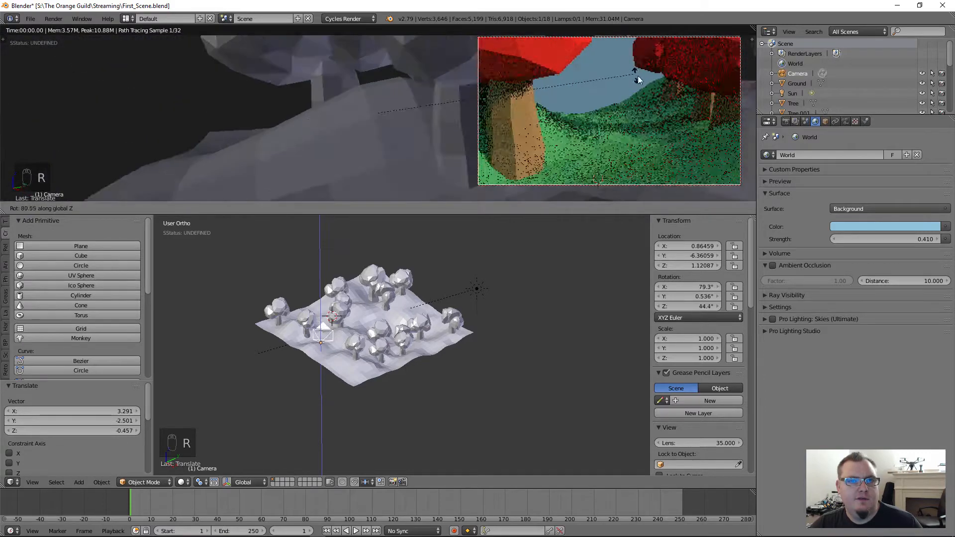
click(662, 95)
key(g)
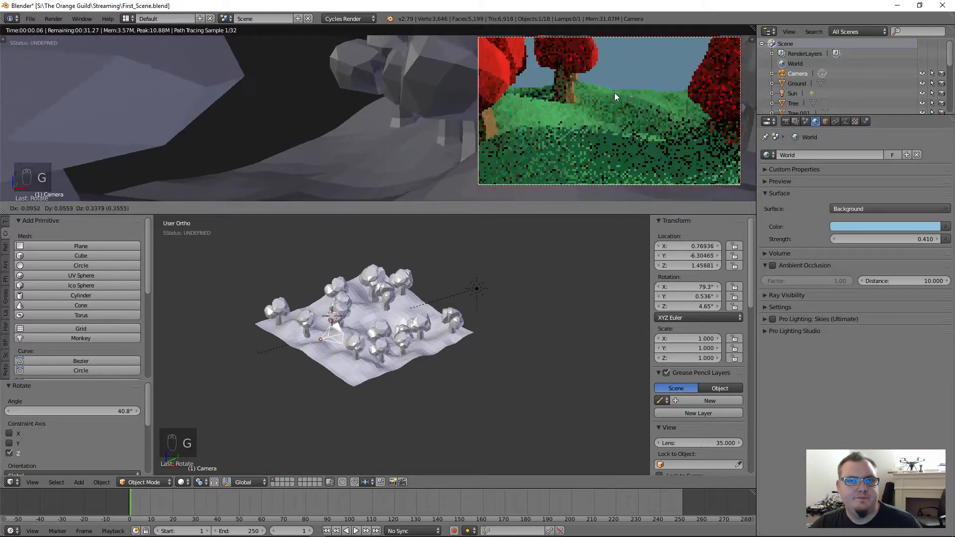
click(610, 93)
Pull the camera back about 4.07 units along its local Z axis and tilt it up about 6.83° around local X.
key(g)
key(z)
key(z)
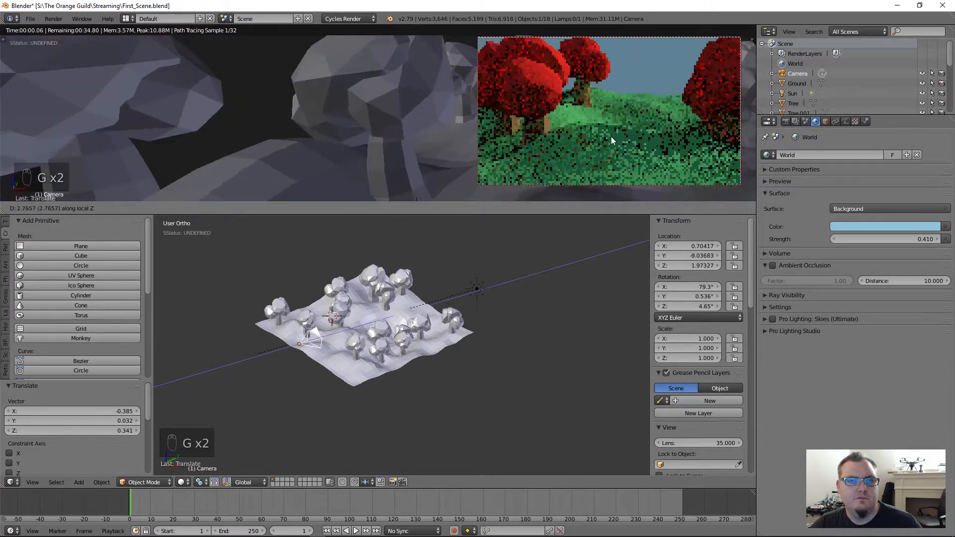
click(611, 142)
key(r)
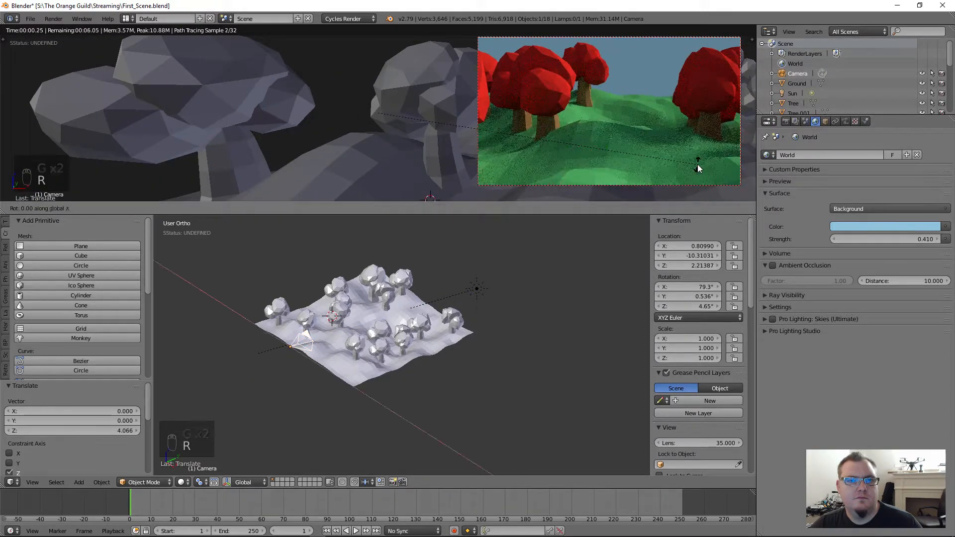
key(x)
key(x)
click(677, 135)
Lower the camera about 1.1 units along global Z and tilt it up about 9.45° around its local X axis.
key(g)
key(z)
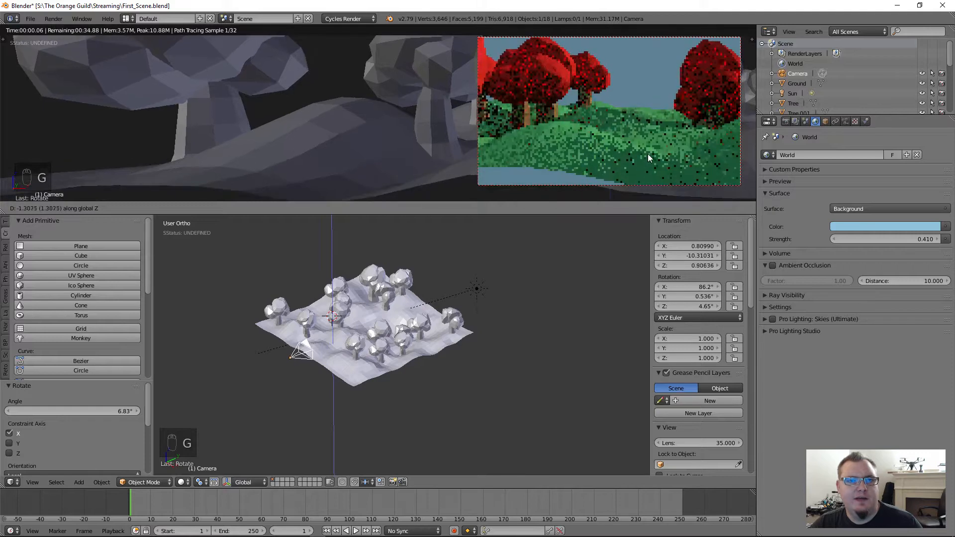
click(653, 145)
key(r)
key(x)
key(x)
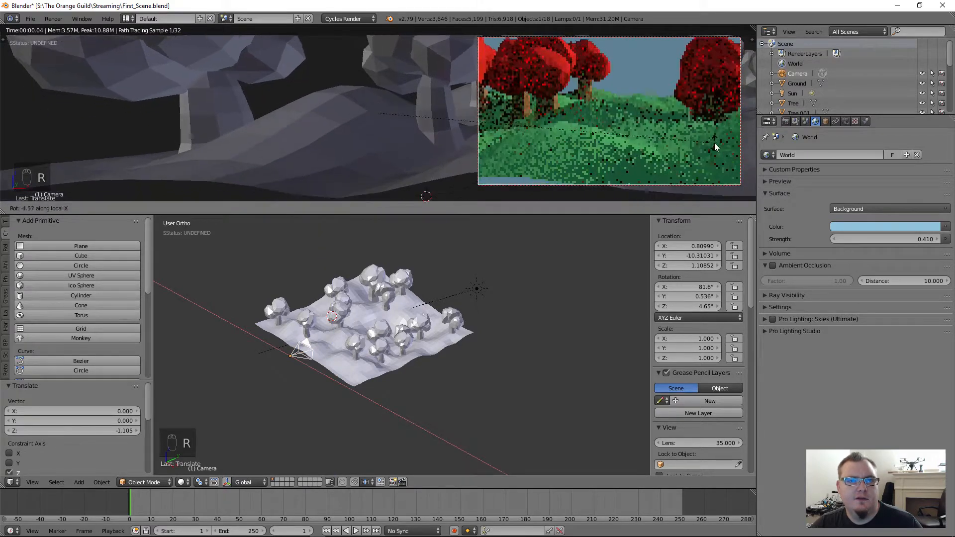
click(720, 116)
Fine-tune the camera's position to about X 1.77, Y -10.32, Z 0.85, including a 0.11-unit move back along local Z.
key(g)
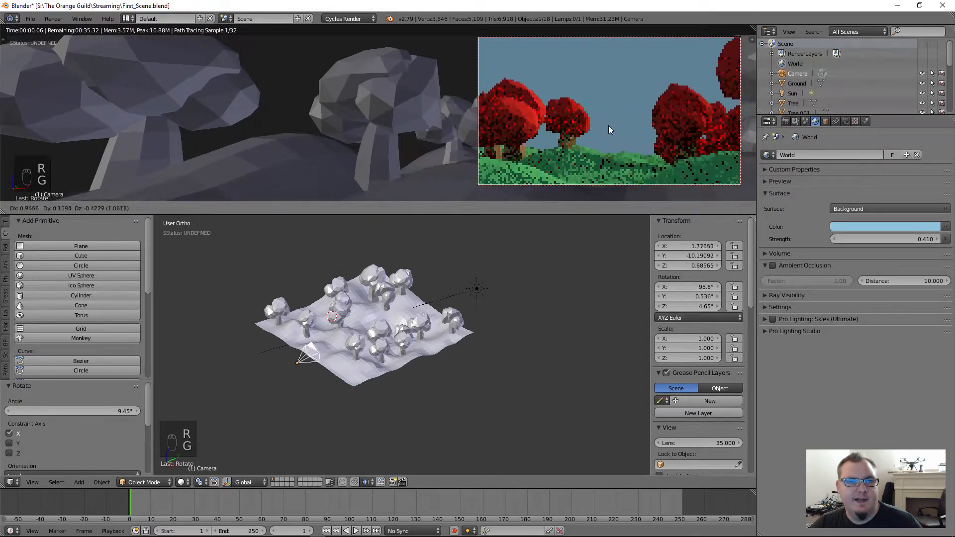
click(608, 130)
key(g)
key(z)
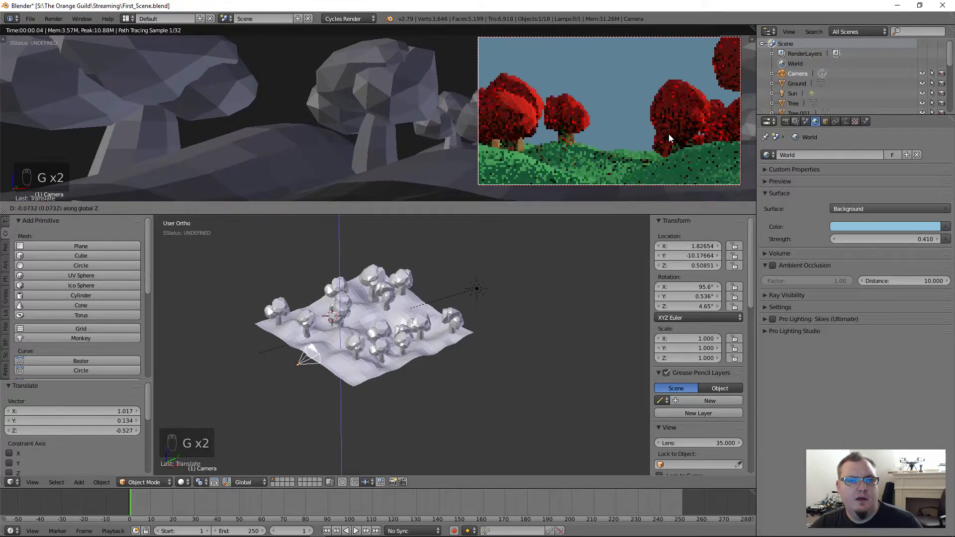
key(z)
click(669, 138)
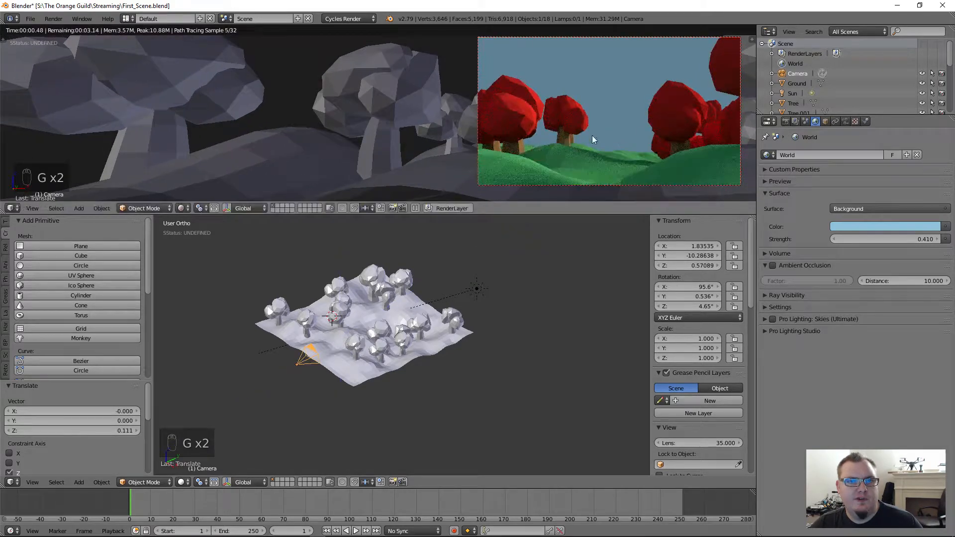
key(g)
click(622, 121)
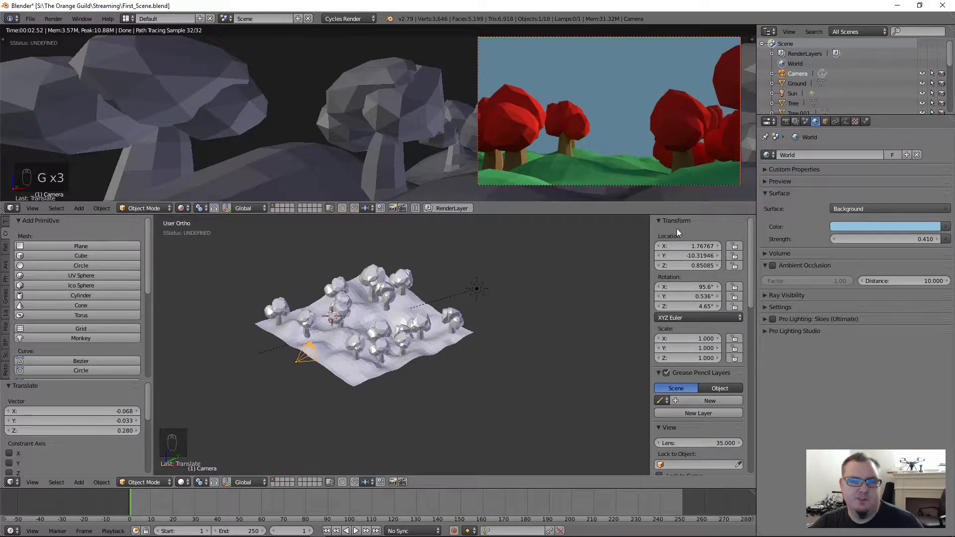
Switch the camera's lens type to Orthographic.
click(845, 121)
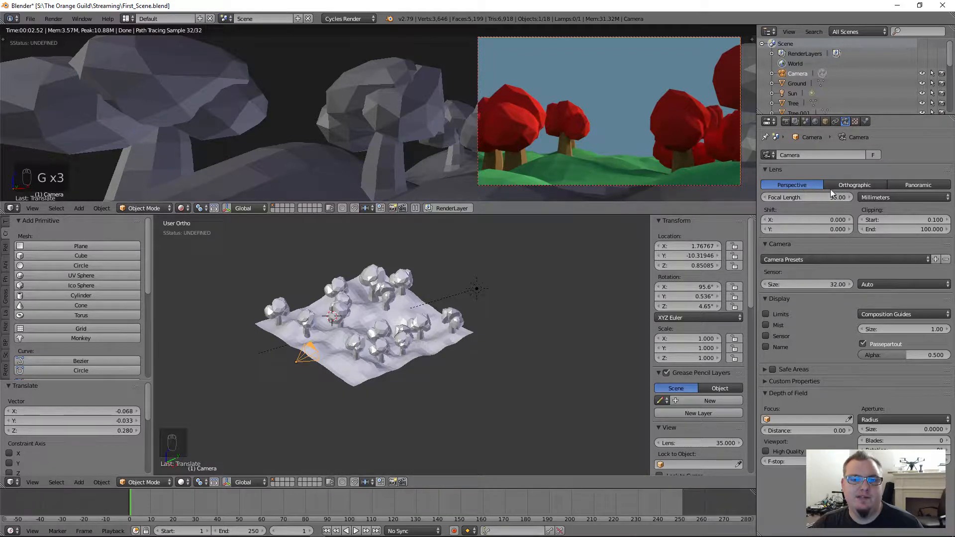
click(843, 185)
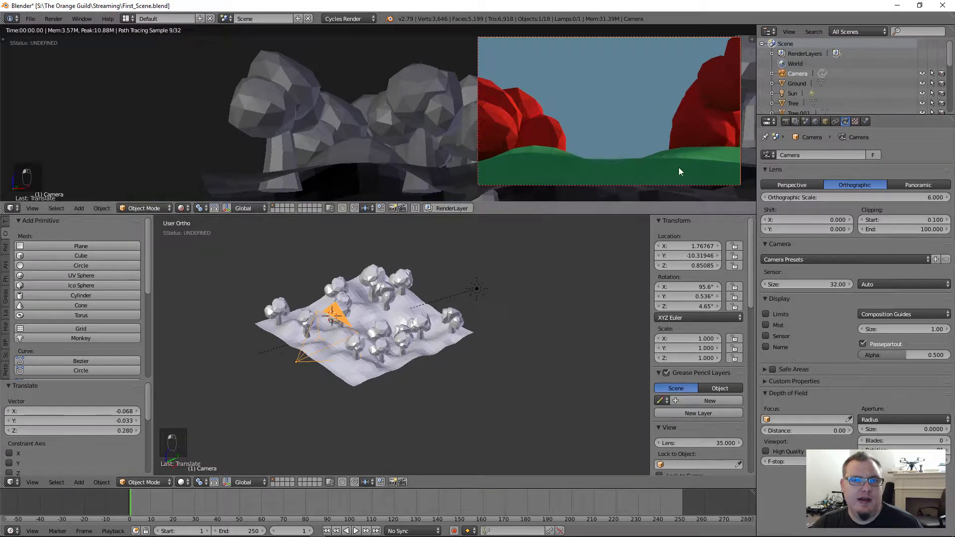
key(g)
key(z)
key(z)
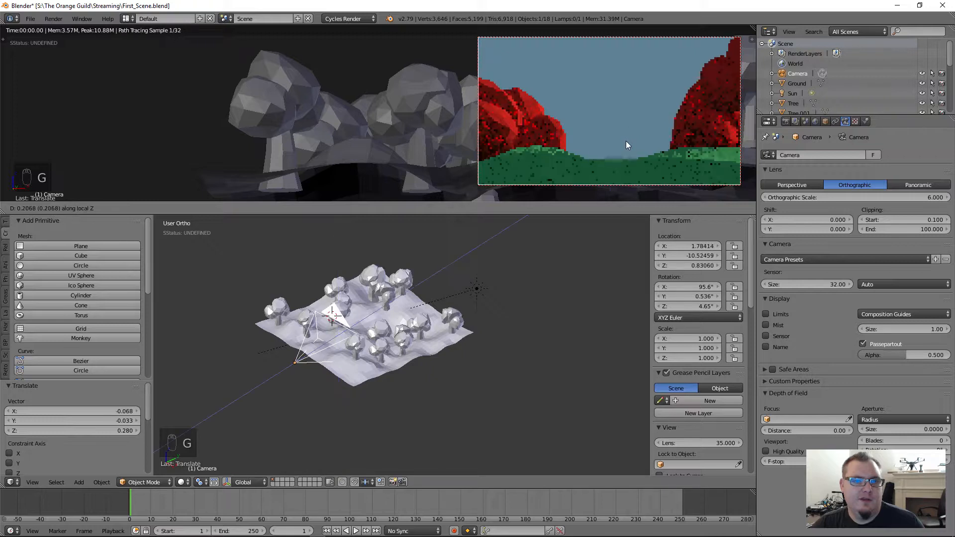
click(613, 68)
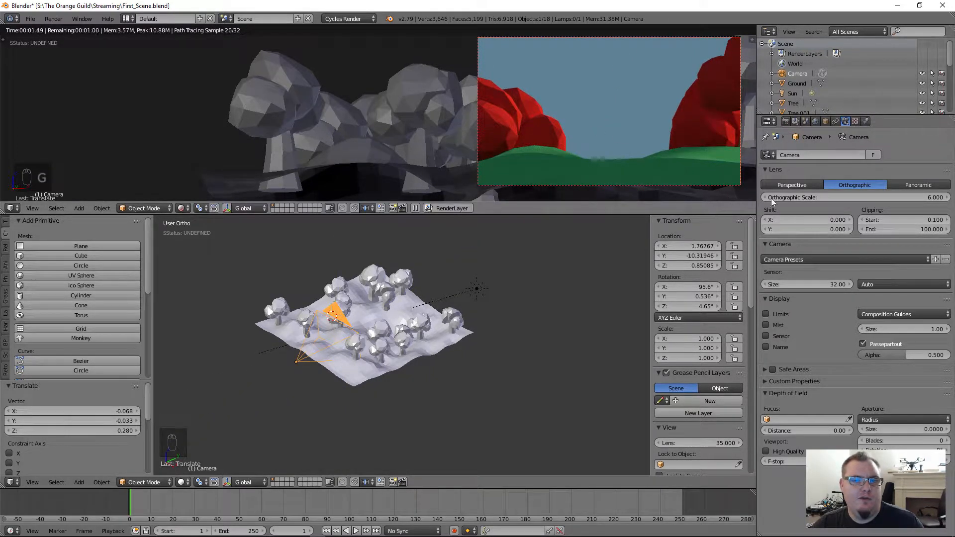
key(g)
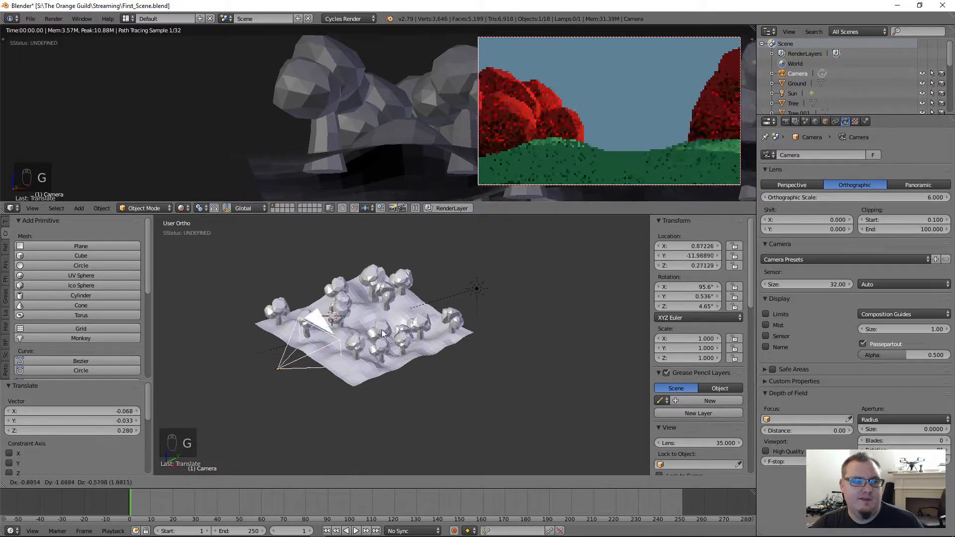
key(Escape)
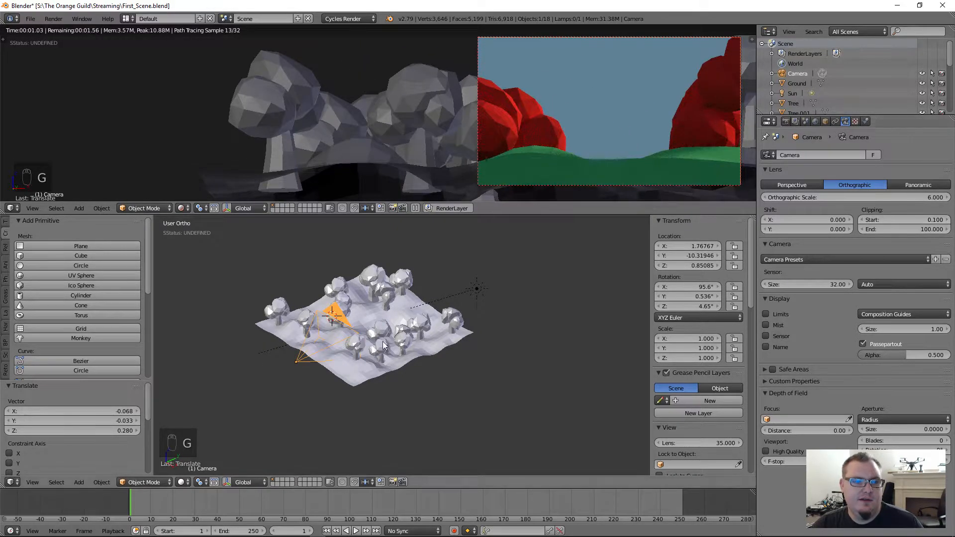
key(g)
key(Escape)
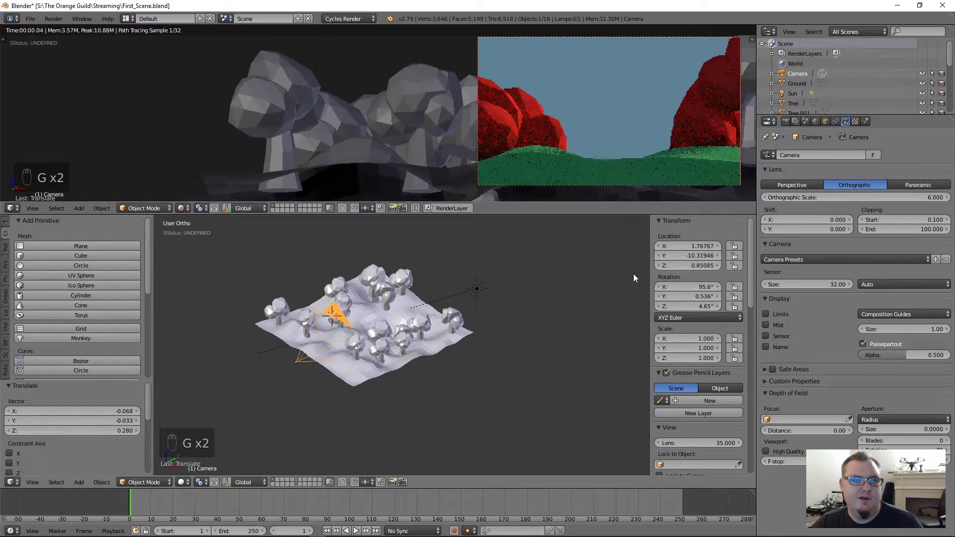
Set the camera's orthographic scale to 11.6 and raise the camera about 3.59 units along global Z.
mouse_move(916, 197)
mouse_down()
mouse_move(885, 197)
mouse_move(935, 197)
mouse_up()
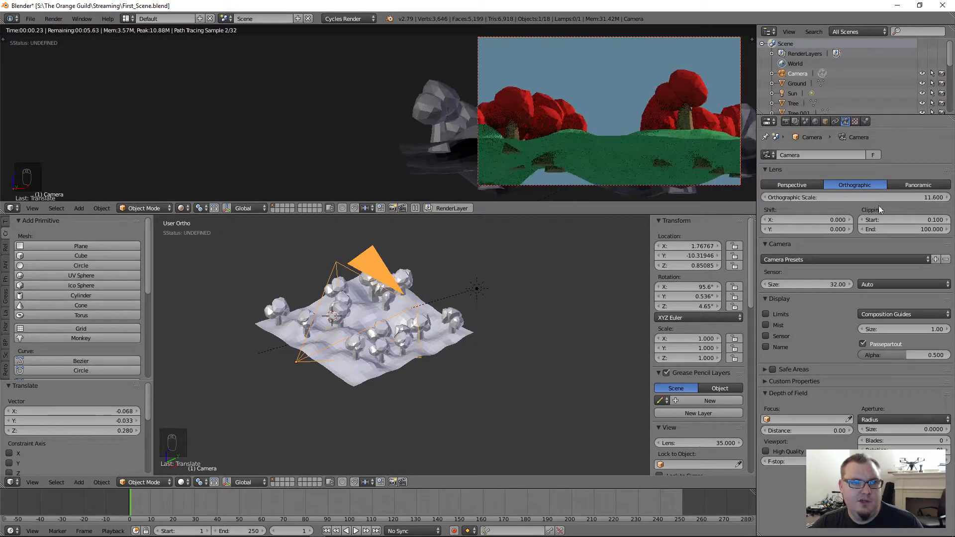
key(g)
key(z)
click(335, 358)
Tilt the camera down about 29.3° around its local X axis and raise it about 6.52 units along global Z.
key(r)
key(x)
key(x)
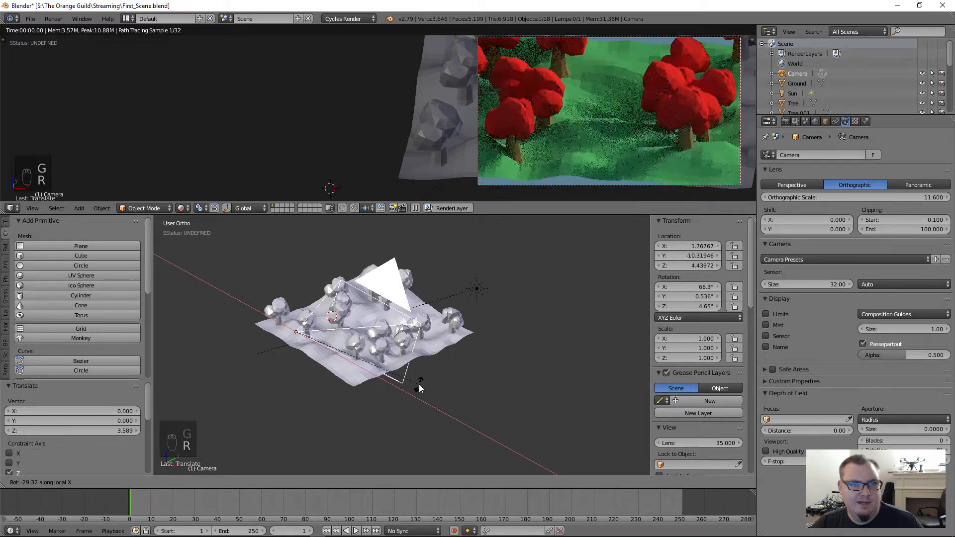
click(420, 386)
key(g)
key(z)
click(389, 334)
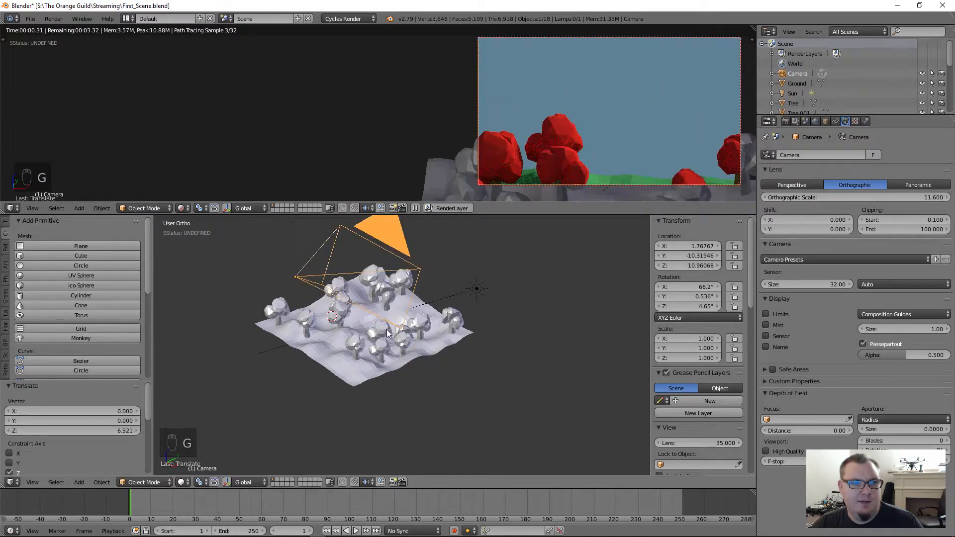
Rotate the camera about 21.5° around global Z, and move it about 9.97 in X and -6.21 in Y from the top view.
key(r)
key(z)
click(401, 294)
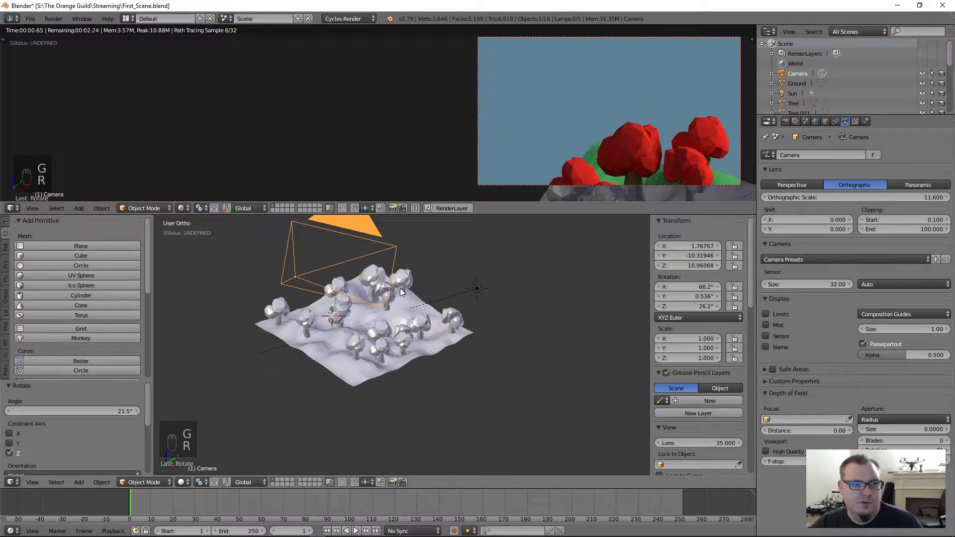
key(KP_7)
key(g)
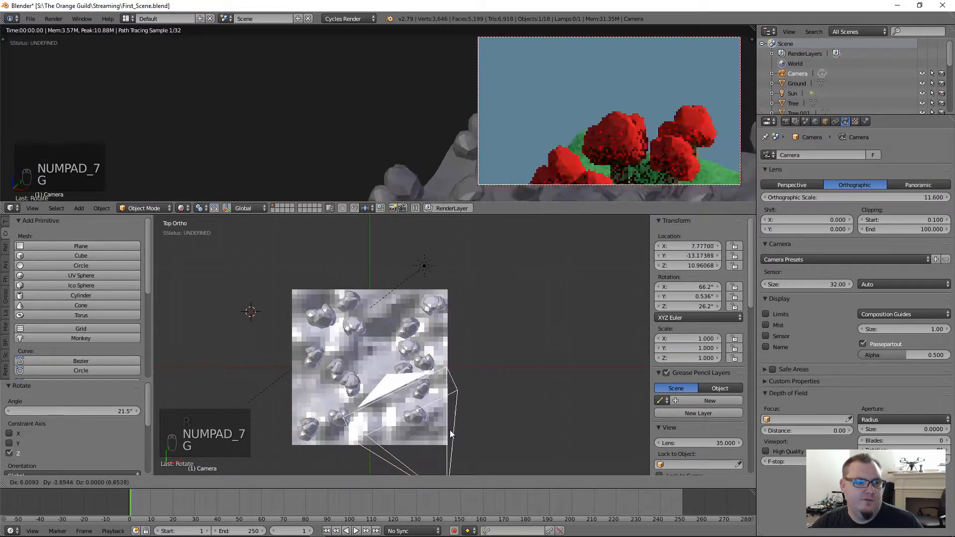
click(483, 460)
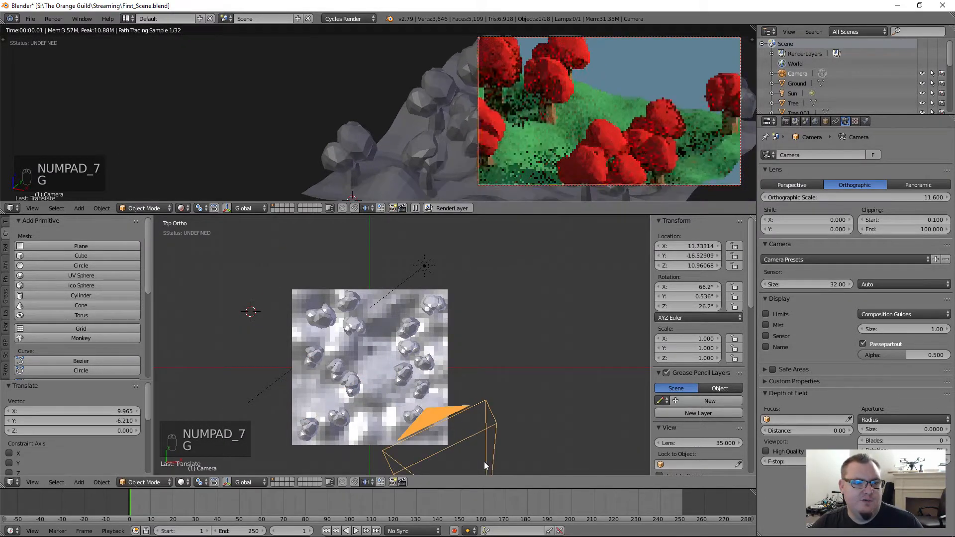
Turn the camera to a Z rotation of about 32.1° and set its orthographic scale to 20.3.
key(r)
click(580, 399)
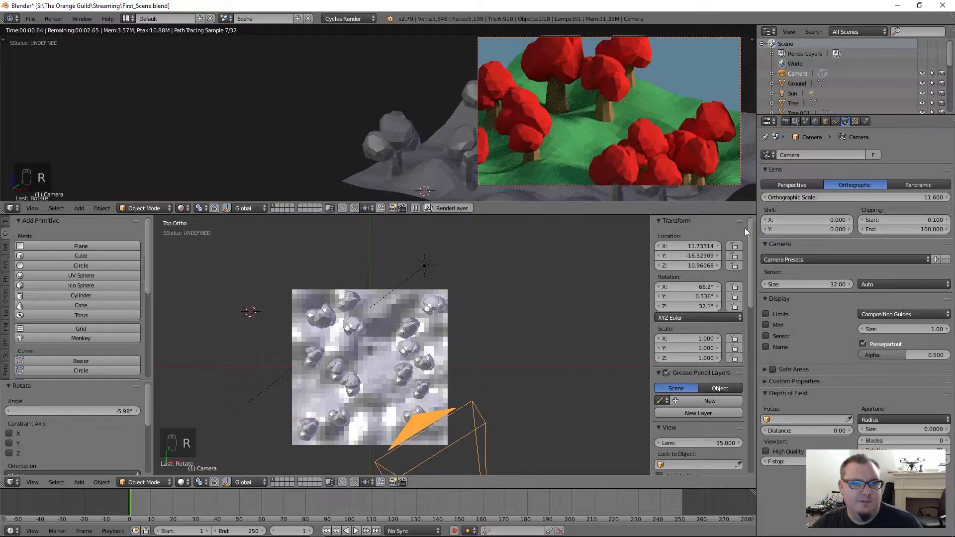
drag(885, 198, 931, 198)
Raise the camera about 6.63 units along global Z and tilt it down about 15.7° around its local X axis.
middle_drag(550, 299, 490, 330)
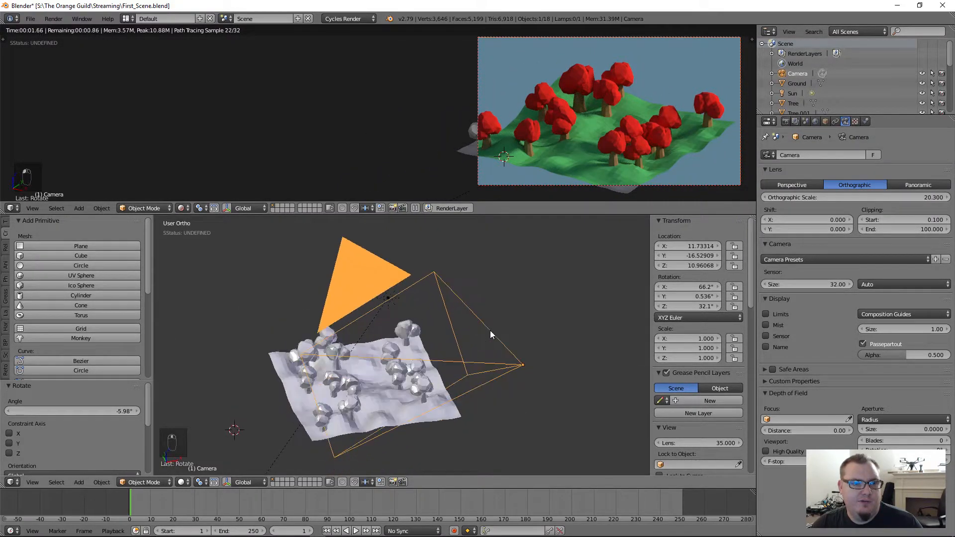
key(g)
key(z)
click(480, 368)
key(r)
key(x)
key(x)
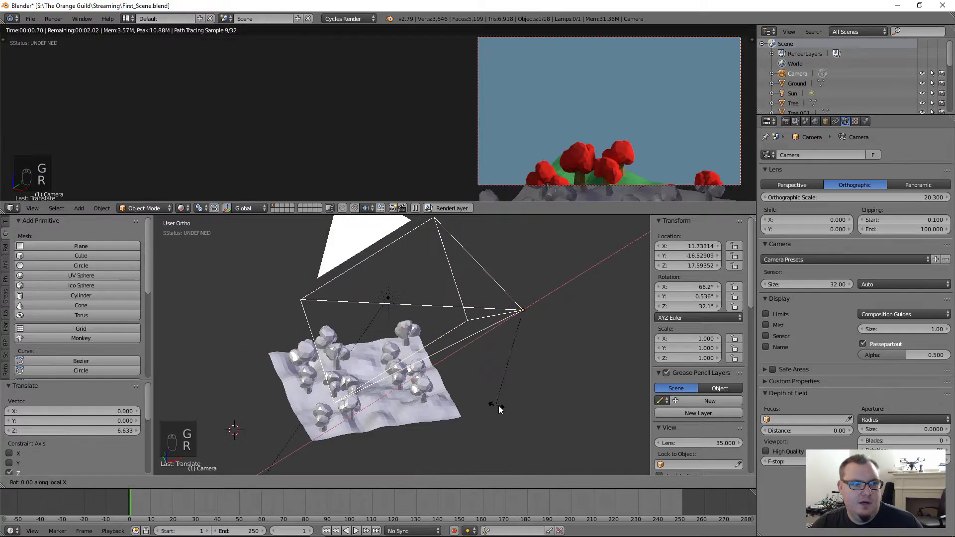
click(524, 402)
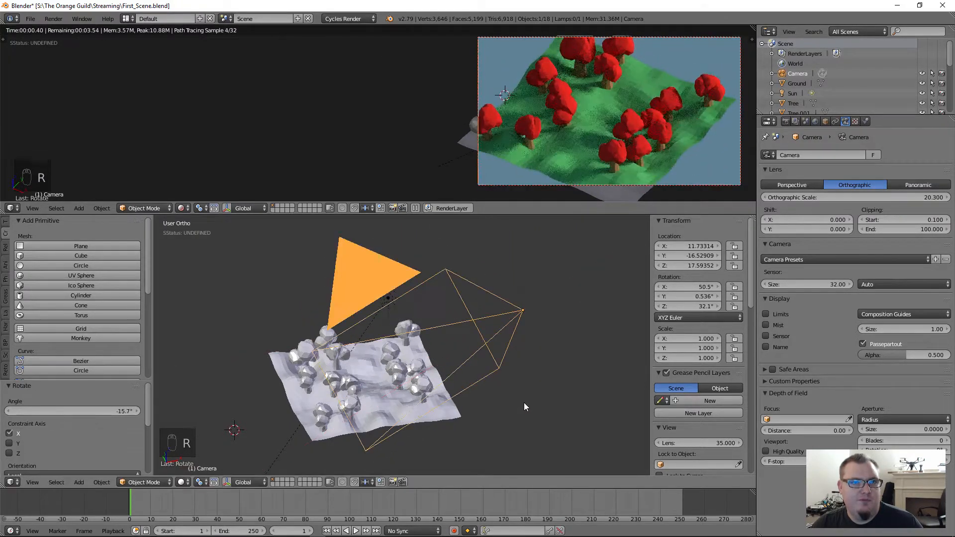
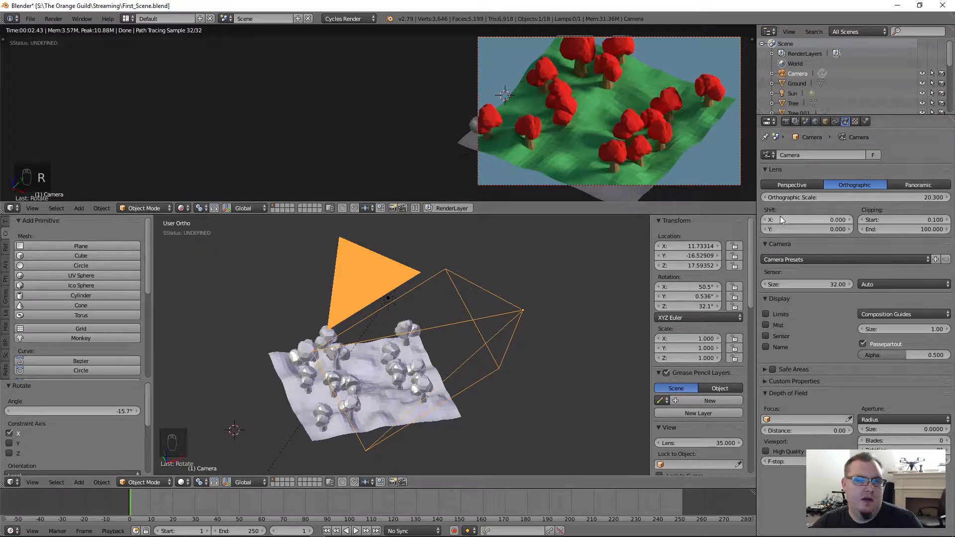
Switch the camera's lens type to Perspective and lower the camera about 10.14 units along global Z.
click(812, 185)
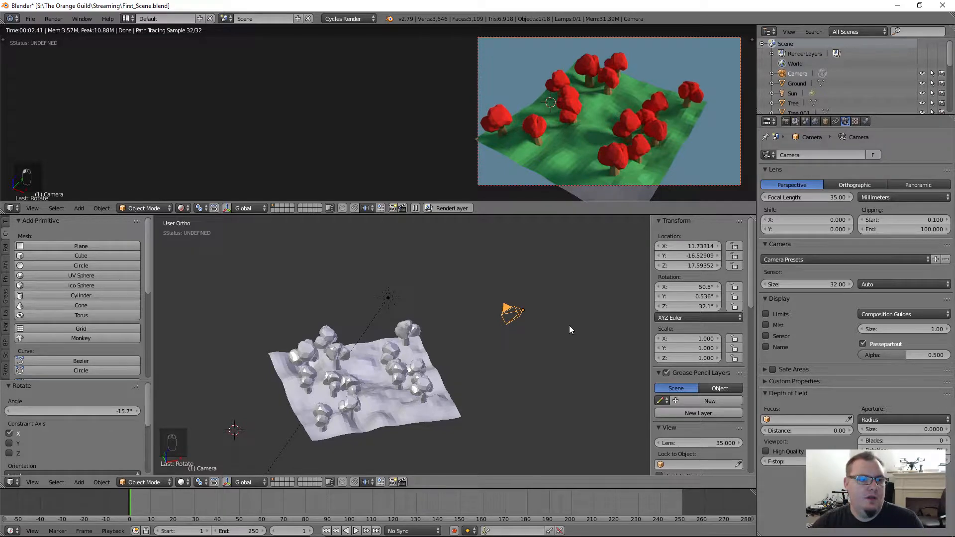
middle_drag(569, 325, 476, 338)
key(g)
key(z)
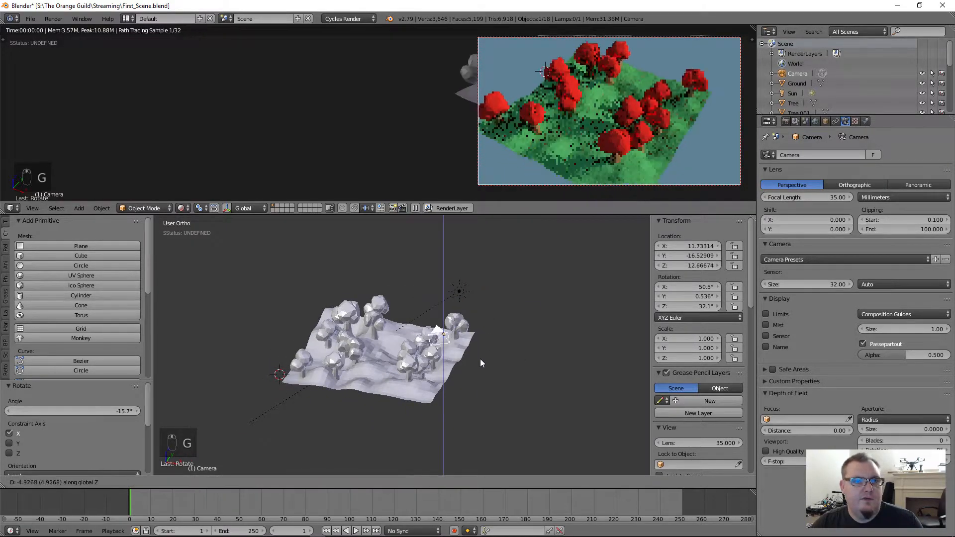
click(474, 402)
Tilt the camera up about 23° around local X, and shift it about -0.49 in X, -0.54 in Y and -0.66 in Z.
key(r)
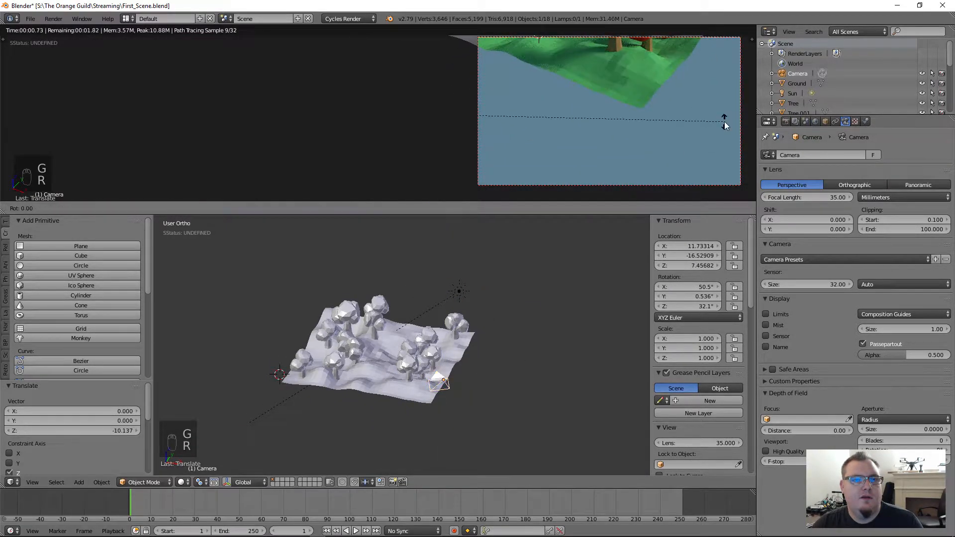
key(x)
key(x)
right_click(711, 169)
key(g)
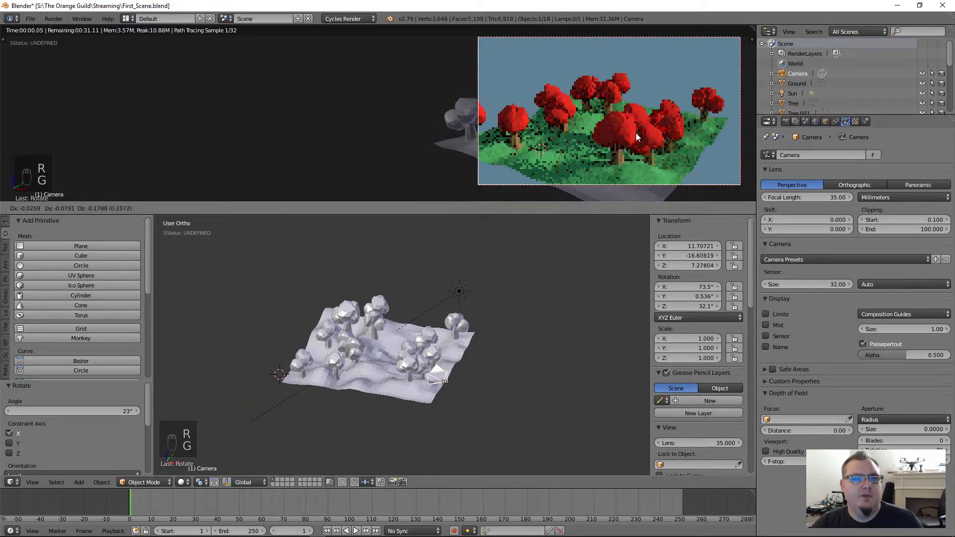
click(763, 211)
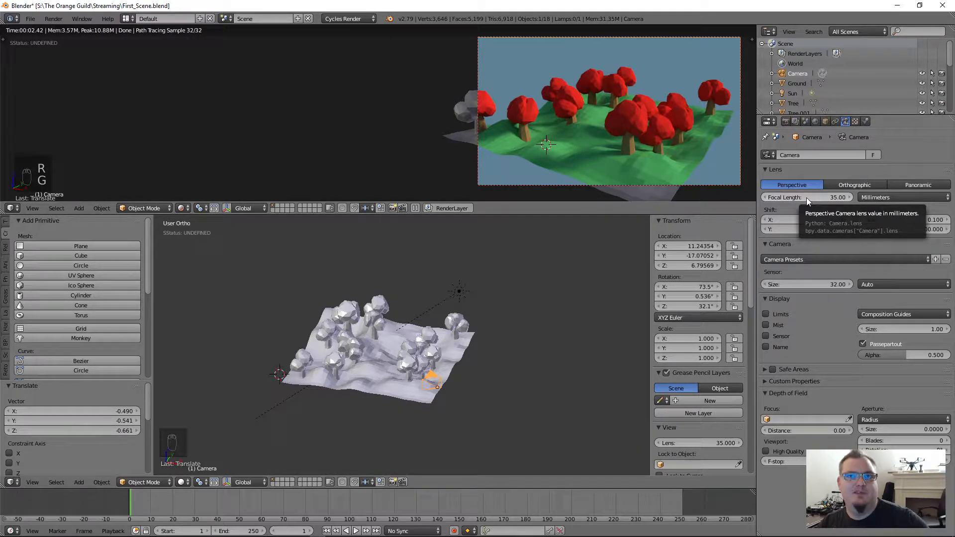
Set the camera's focal length to 18 mm.
click(807, 197)
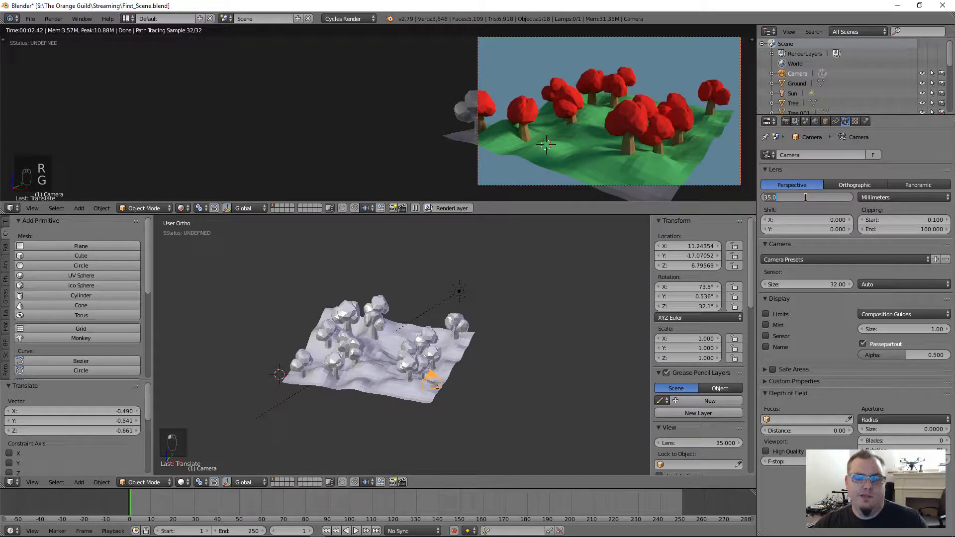
text(18)
key(Return)
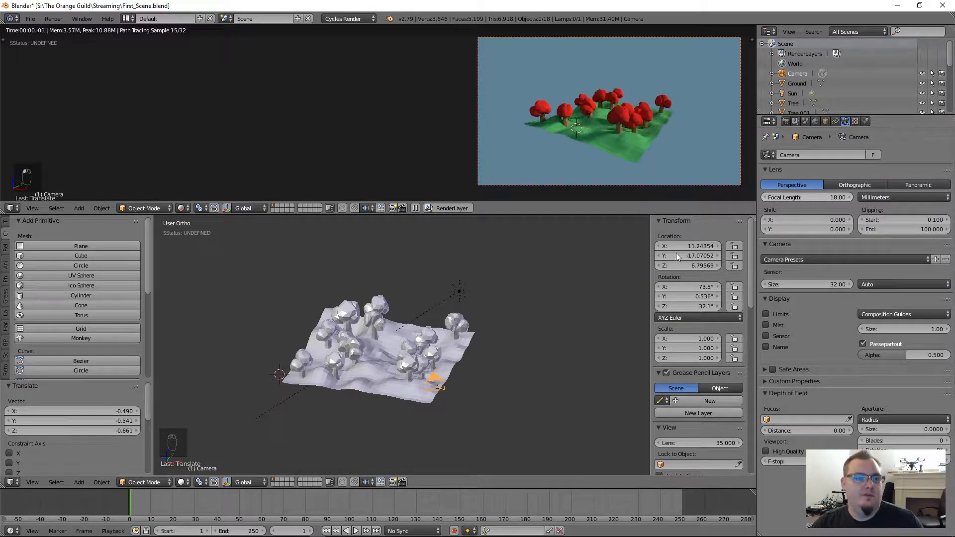
Move the camera forward about 9.74 units along its local Z axis and lower it about 1.87 units along global Z.
key(g)
key(z)
key(z)
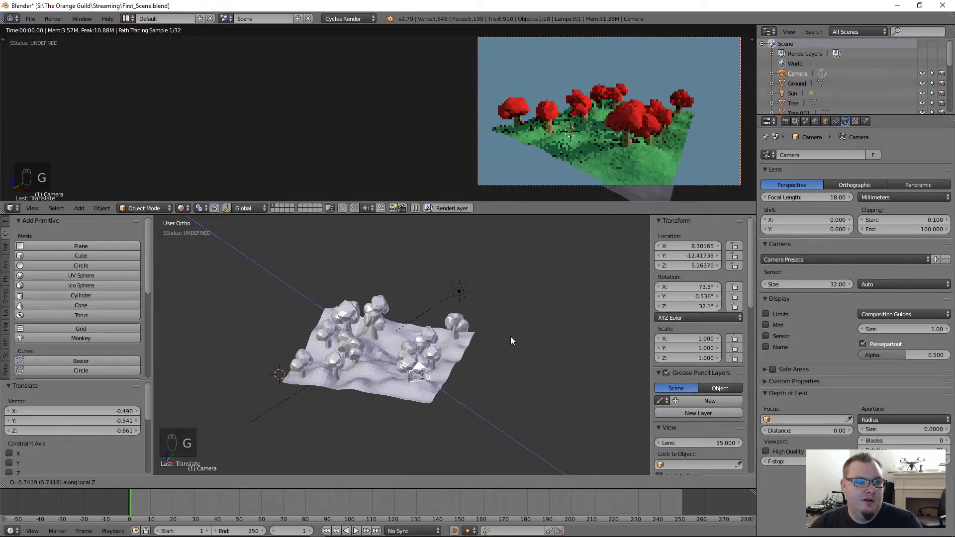
key(g)
key(z)
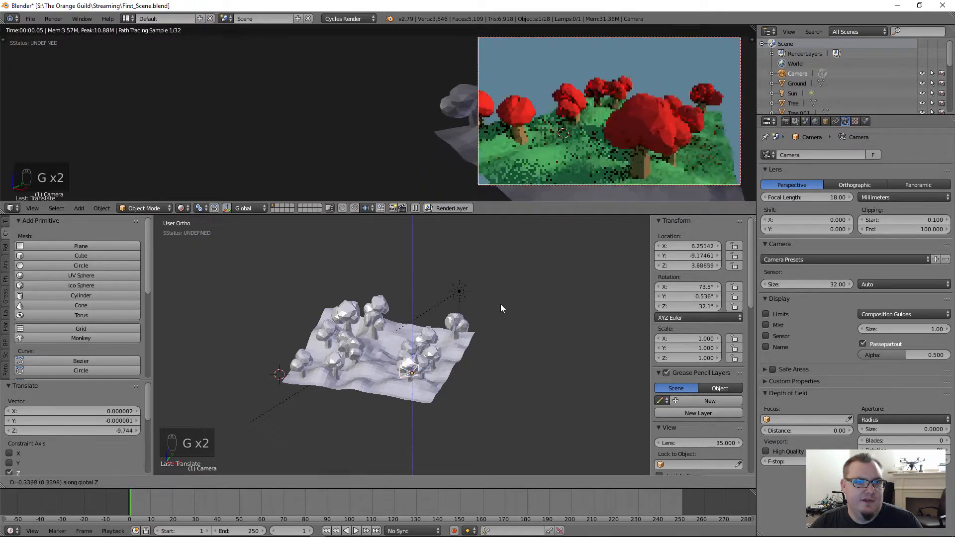
click(500, 312)
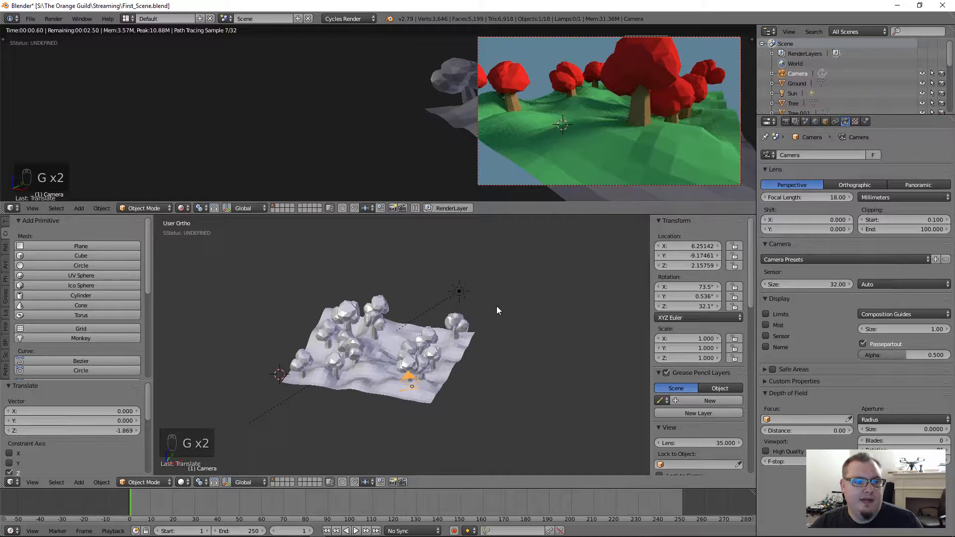
From the top view, move the camera about -6.71 in X and -0.40 in Y, and turn it to a Z rotation of about -5.17°.
key(KP_7)
key(g)
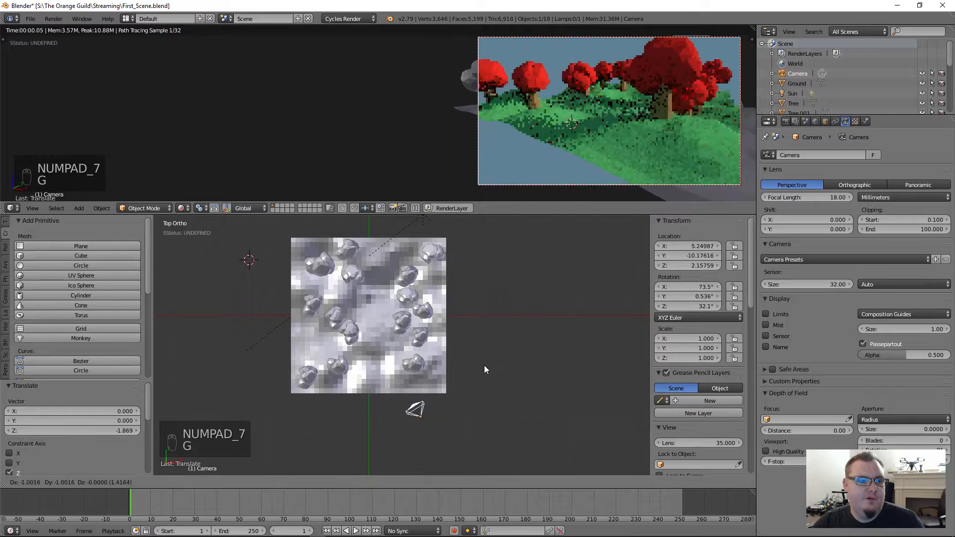
click(428, 359)
key(r)
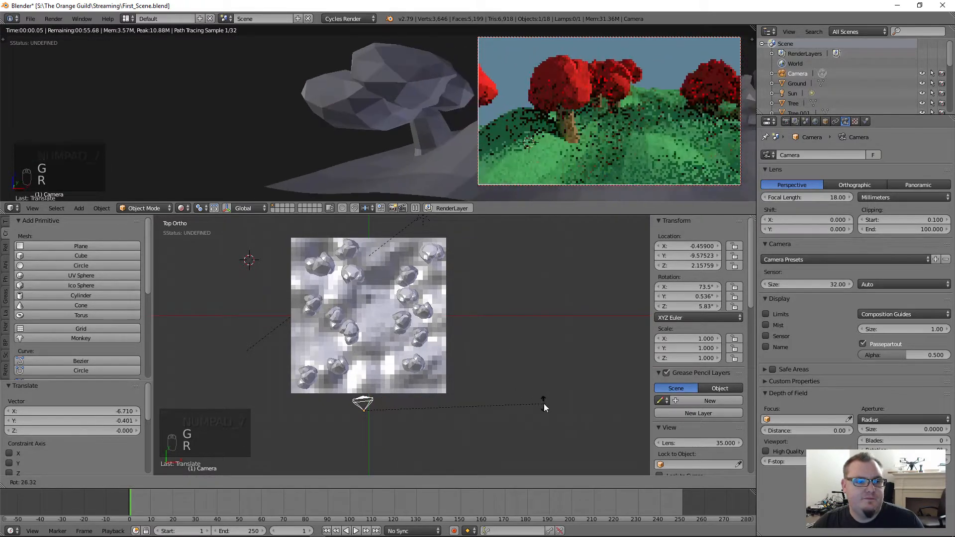
click(525, 435)
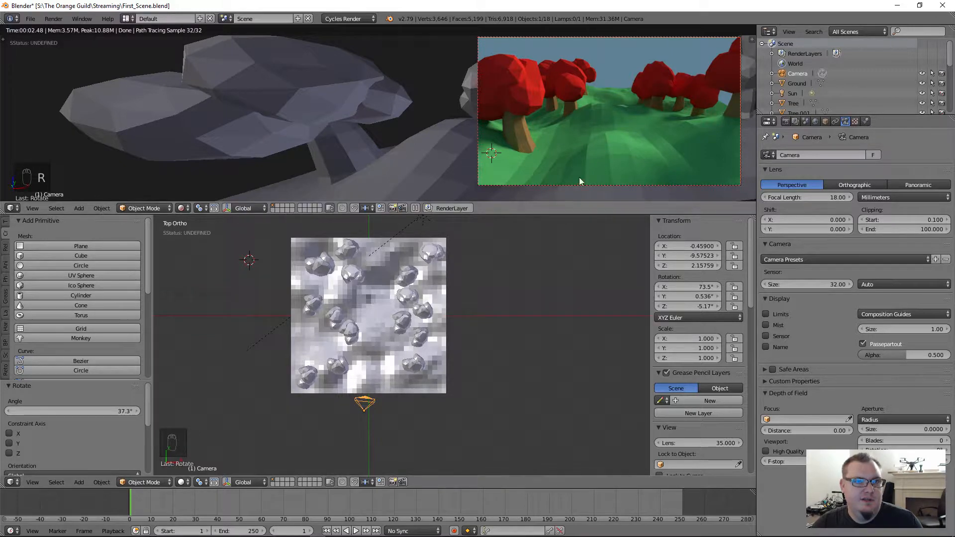
Lower the camera about 0.79 units along global Z and tilt it up 13° around its local X axis.
key(g)
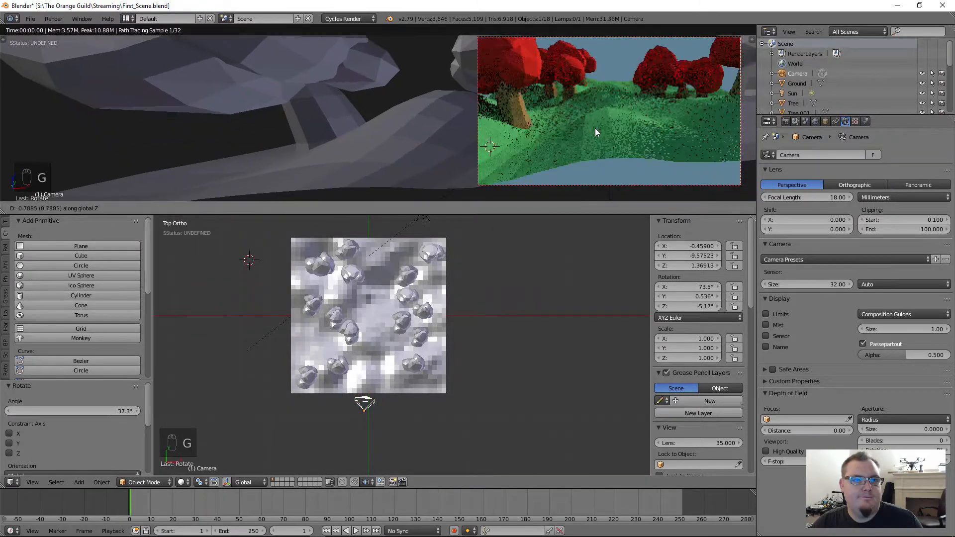
click(595, 127)
key(r)
key(x)
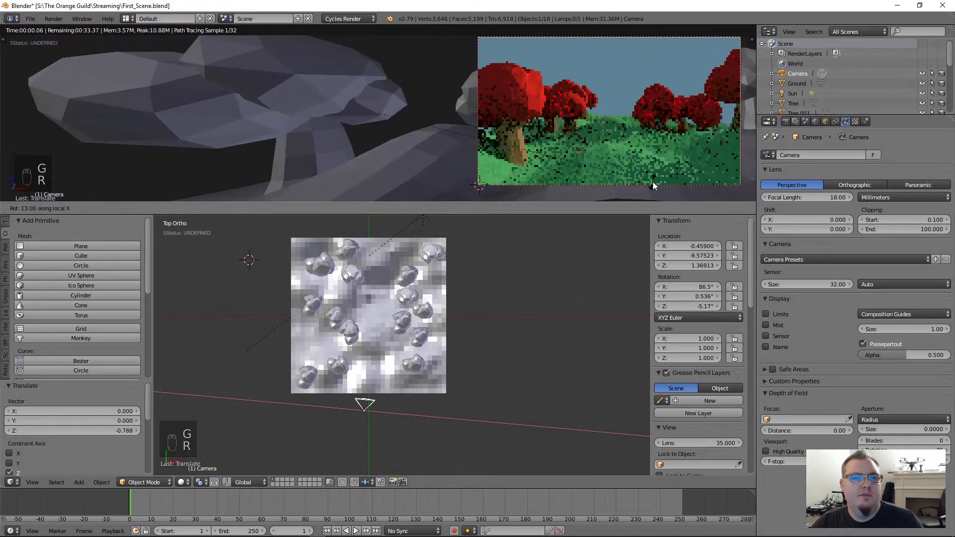
click(647, 174)
Turn the camera about -7.14° around global Z.
key(r)
key(z)
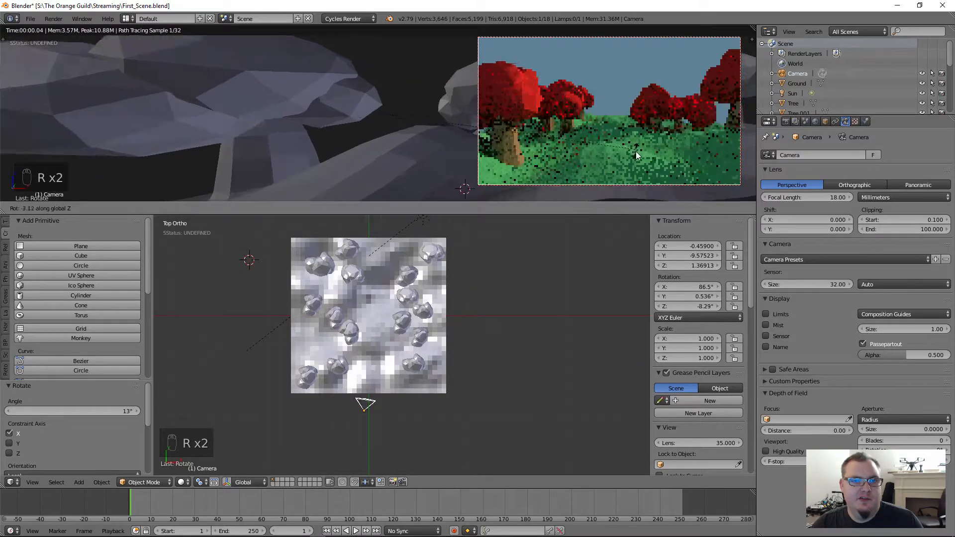
click(634, 151)
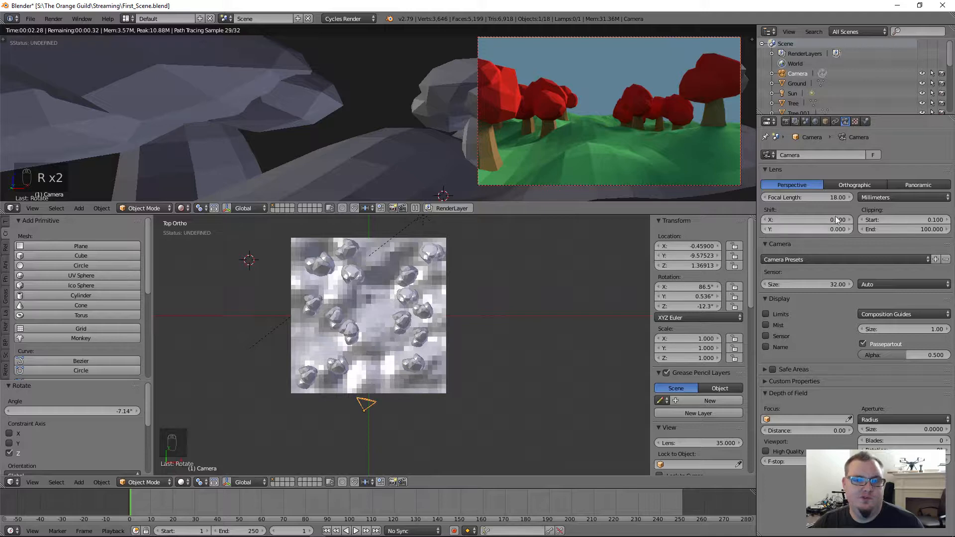
Set the camera's focal length to 100 mm and show the lower viewport in wireframe.
click(807, 196)
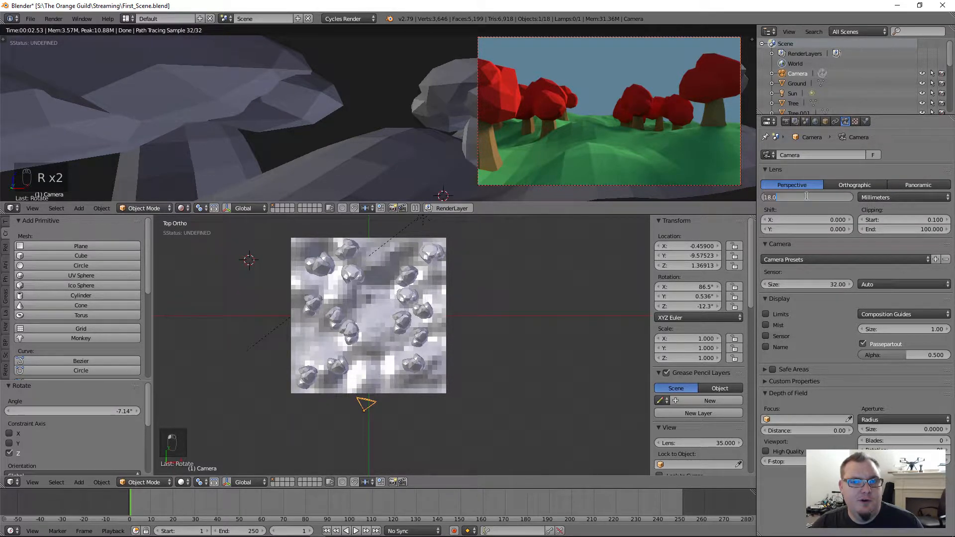
text(100)
key(Return)
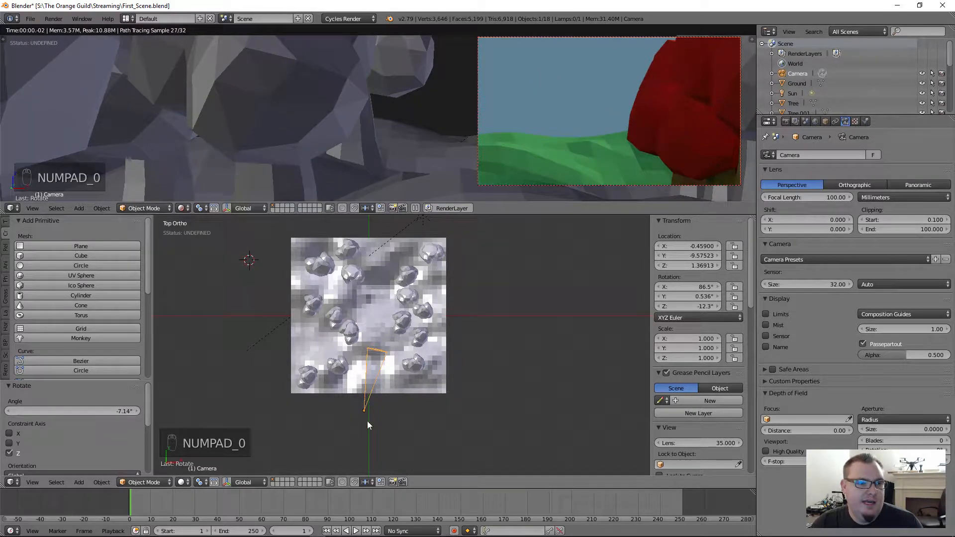
mouse_move(367, 421)
middle_down()
mouse_move(388, 356)
mouse_move(440, 359)
mouse_move(428, 302)
mouse_move(414, 347)
mouse_move(372, 310)
middle_up()
key(z)
middle_drag(464, 320, 528, 346)
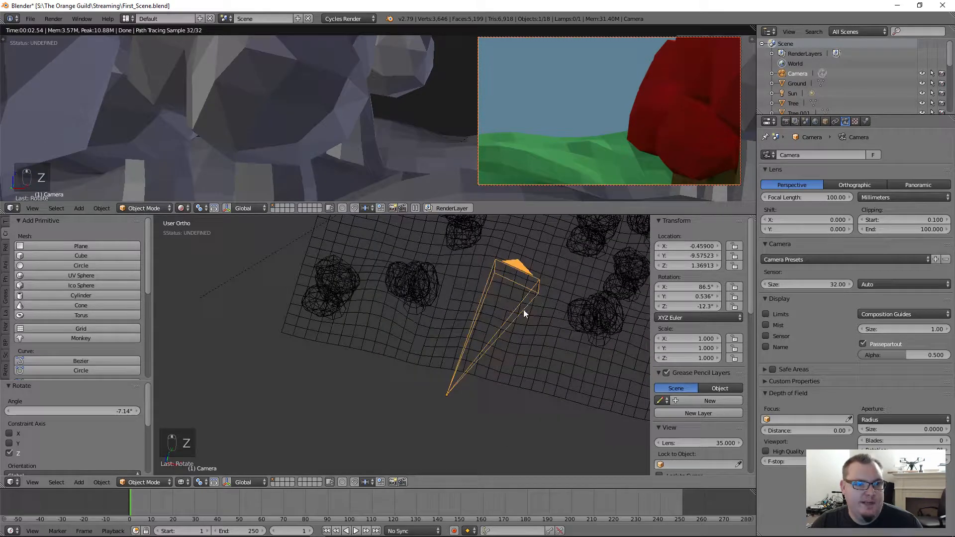
Try a focal length of 24.5 mm on the camera and return it to 100 mm to compare the view cones.
drag(816, 196, 702, 196)
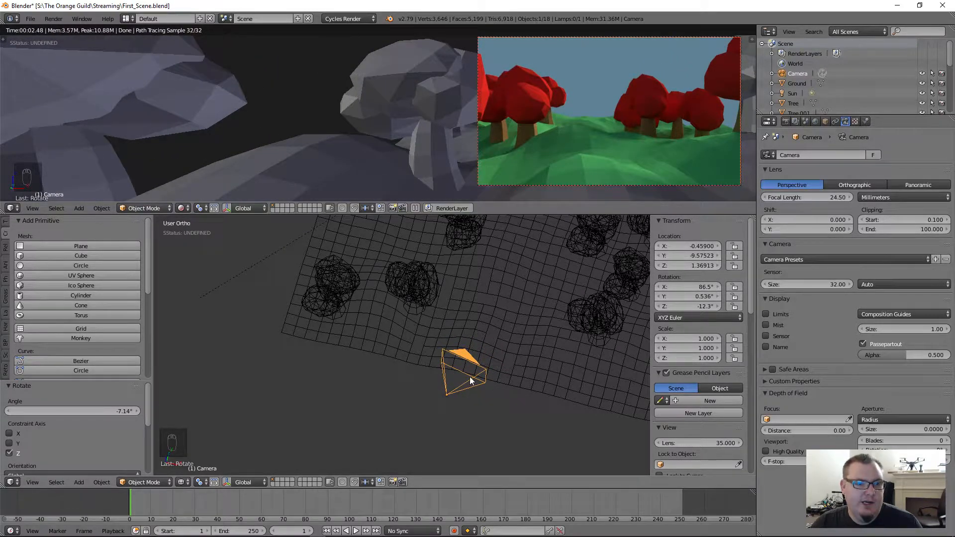
middle_drag(593, 298, 535, 374)
click(810, 197)
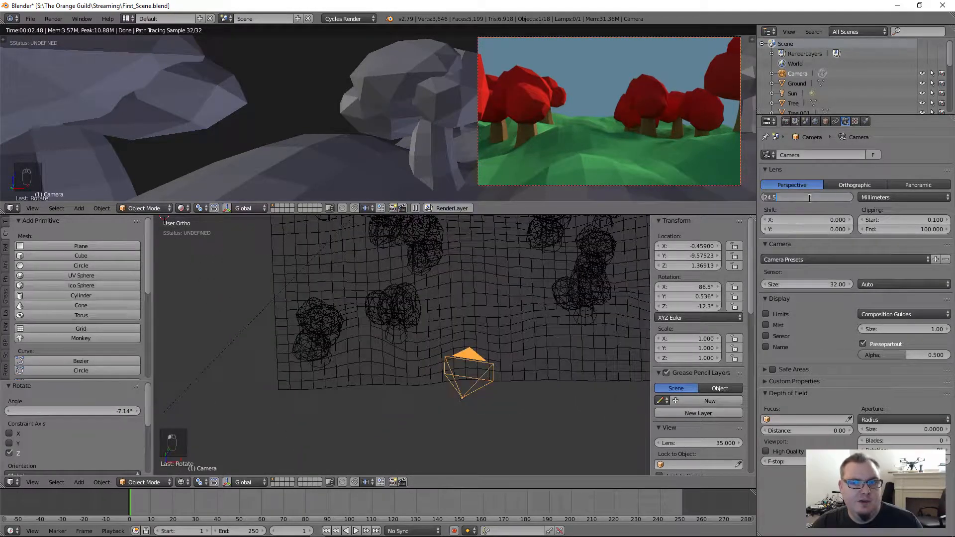
text(100)
key(Return)
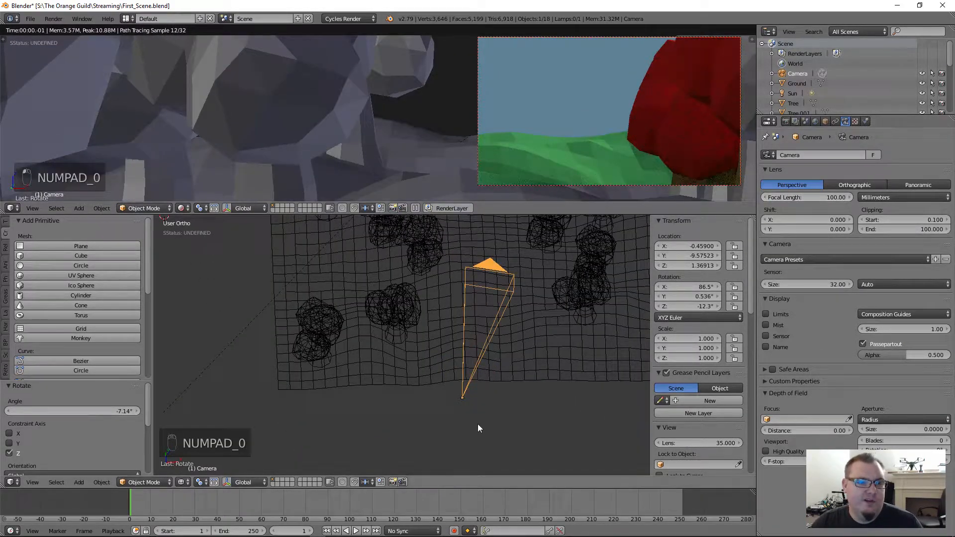
middle_drag(466, 359, 432, 298)
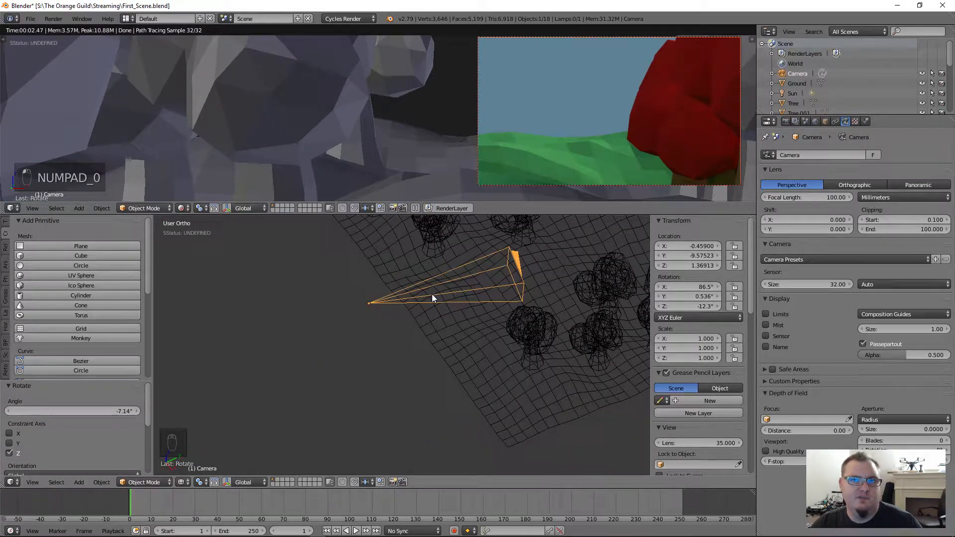
From the top view, pull the camera back about 16.91 units along its local Z axis.
key(KP_7)
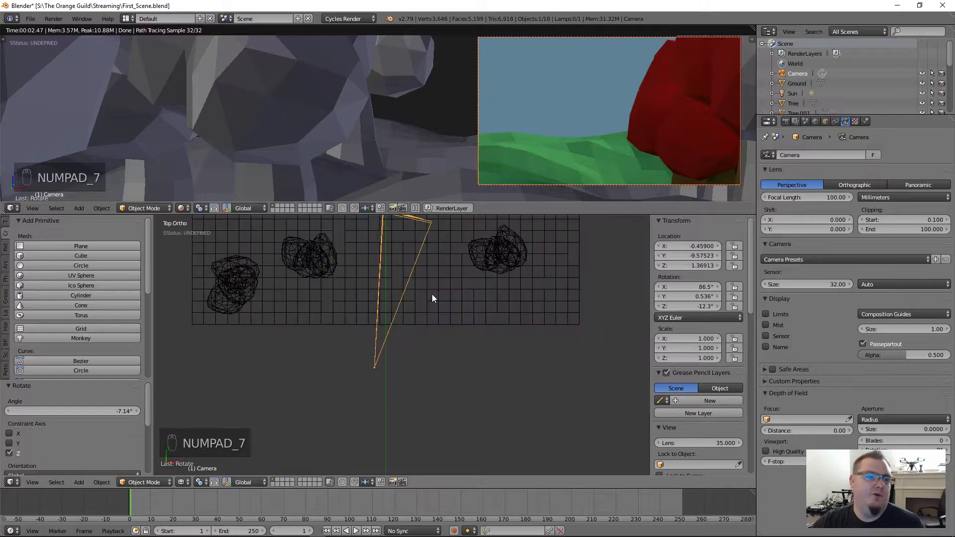
key(g)
key(z)
key(z)
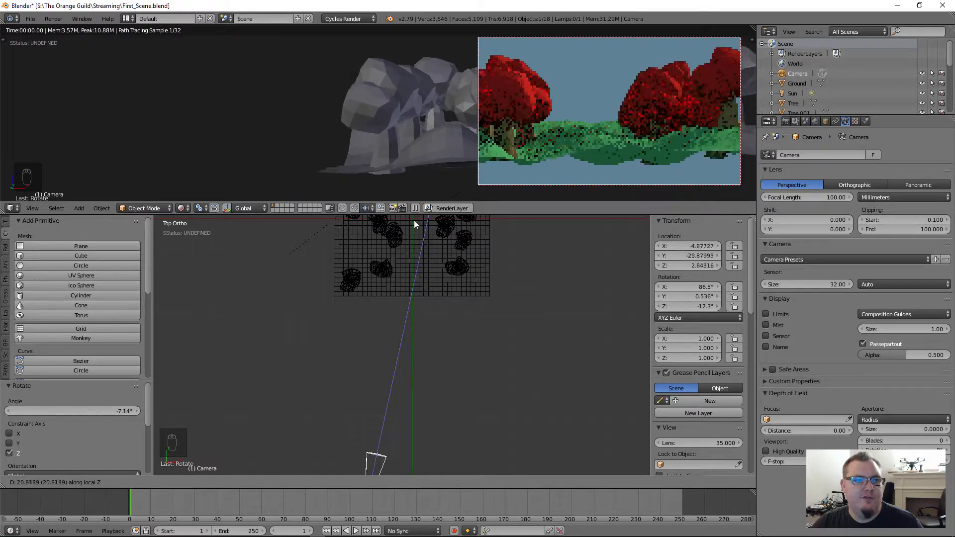
click(418, 450)
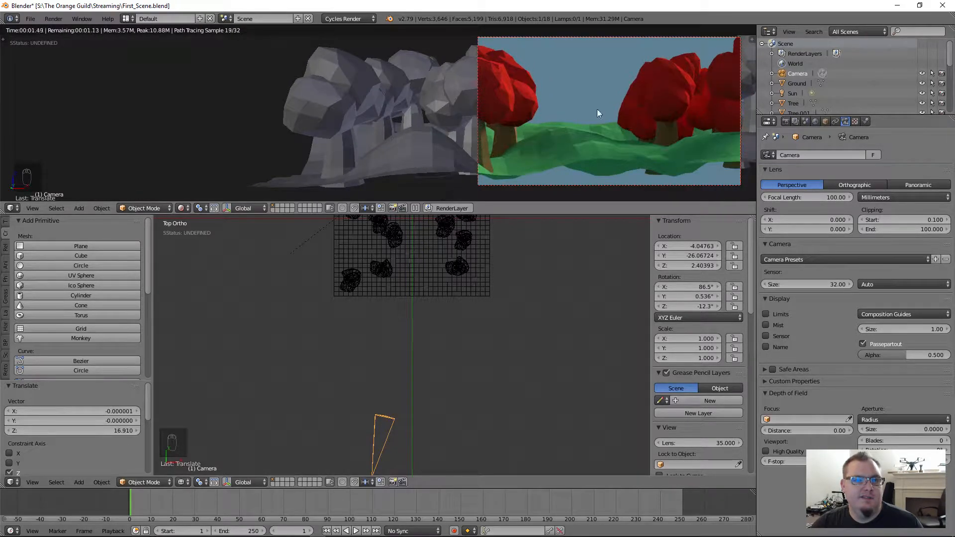
Raise the camera about 1.28 units along global Z and tilt it down about 2.21° around its local X axis.
middle_drag(459, 344, 439, 281)
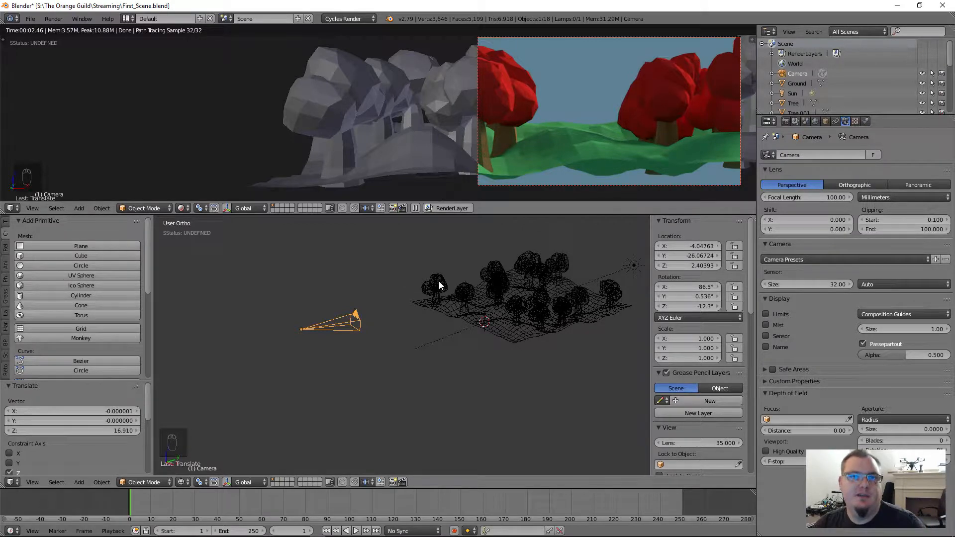
key(g)
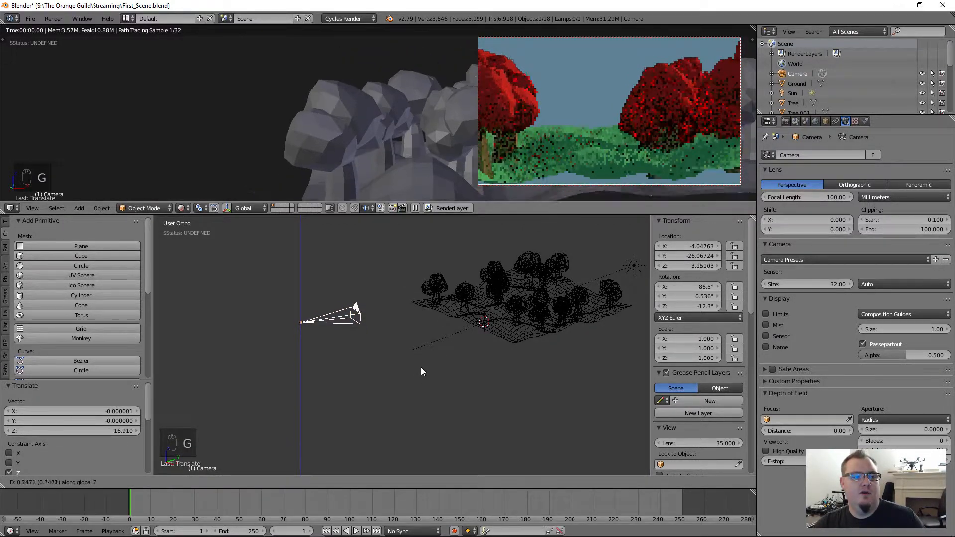
click(421, 362)
key(r)
key(x)
key(x)
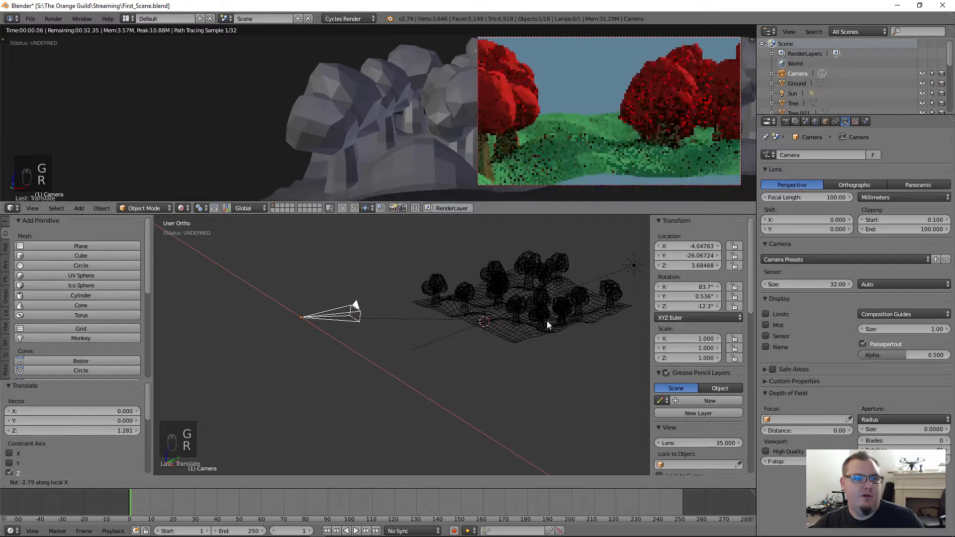
click(546, 318)
Move the camera about 0.10 in X and 5.61 in Y from the top view, and lower it about 0.73 units along global Z.
key(KP_7)
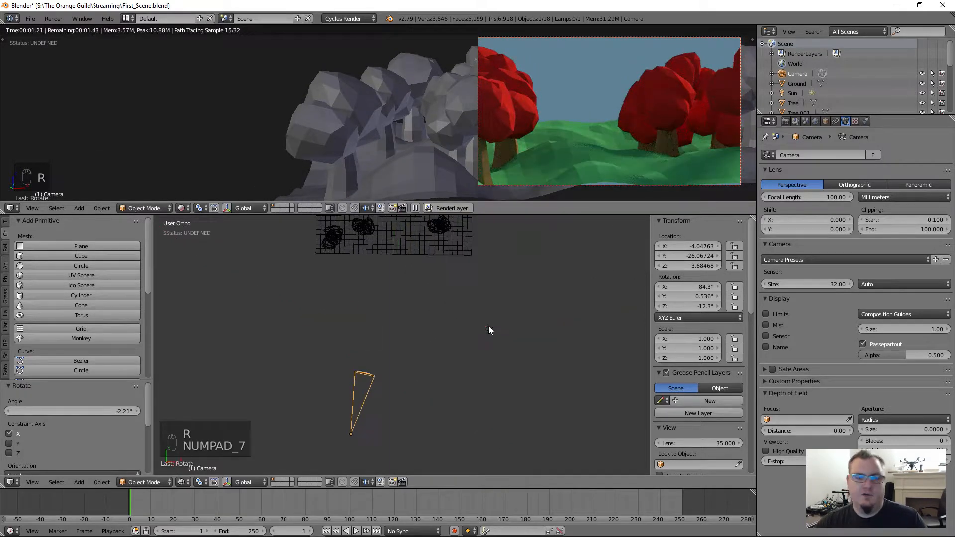
shift+middle_drag(457, 336, 494, 403)
key(g)
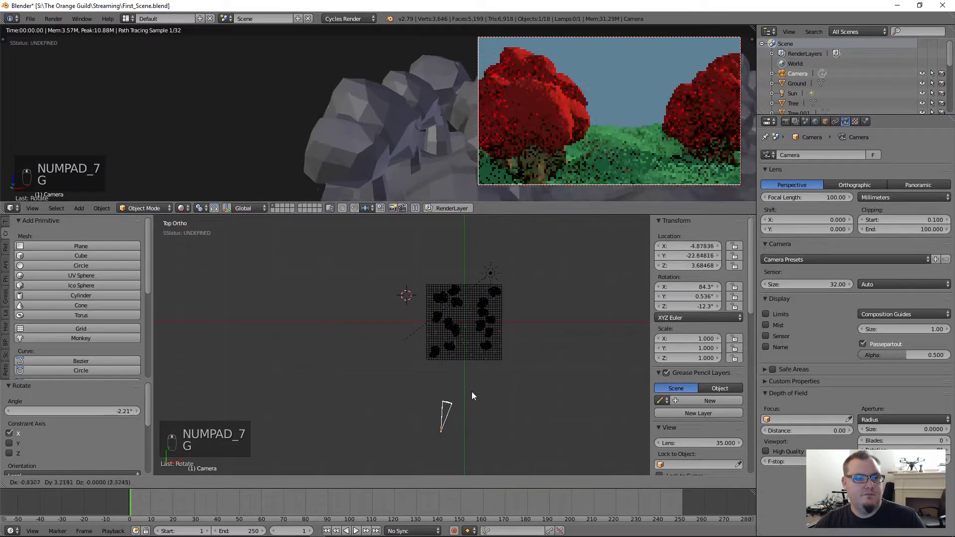
click(473, 389)
key(g)
key(z)
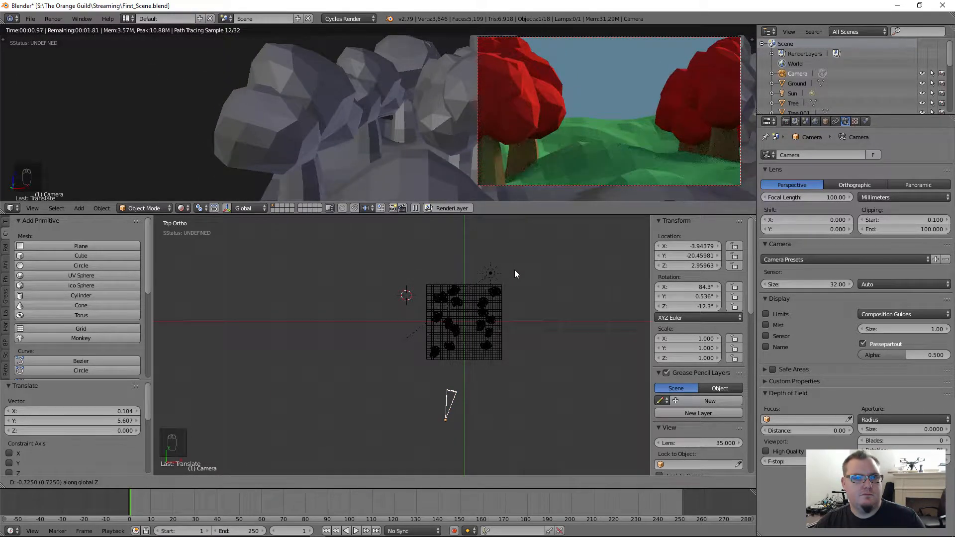
click(515, 270)
Tilt the camera up about 2.32° around its local X axis and lower it about 0.98 units along global Z.
middle_drag(476, 394, 473, 381)
key(r)
key(x)
key(x)
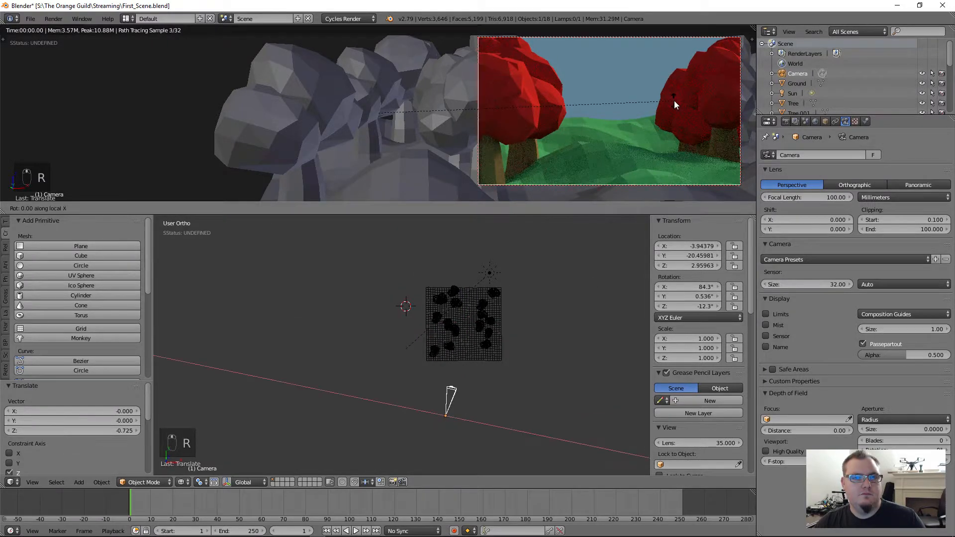
click(611, 108)
key(g)
key(z)
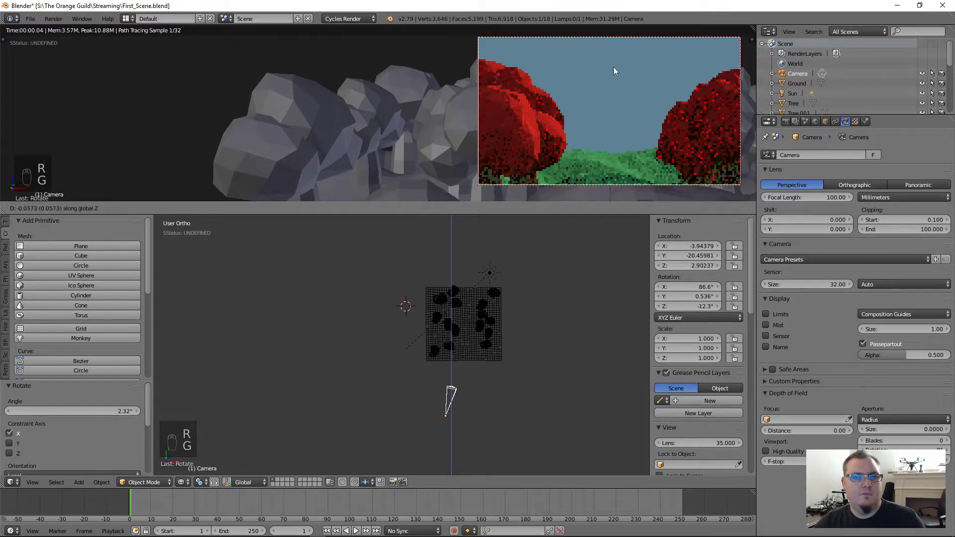
click(582, 53)
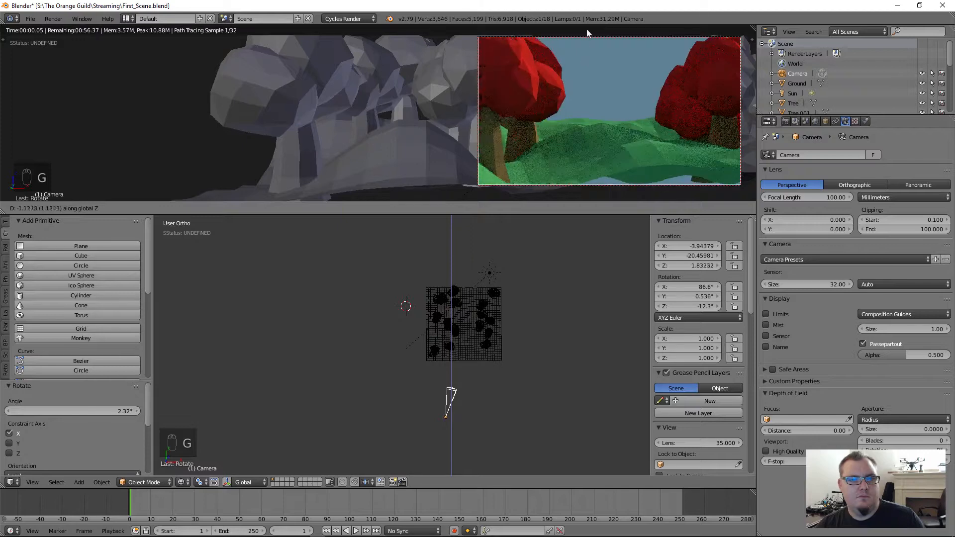
Set the camera's focal length to 50 mm and move the camera forward about 10.11 units along its local Z axis.
click(804, 198)
text(50)
key(Return)
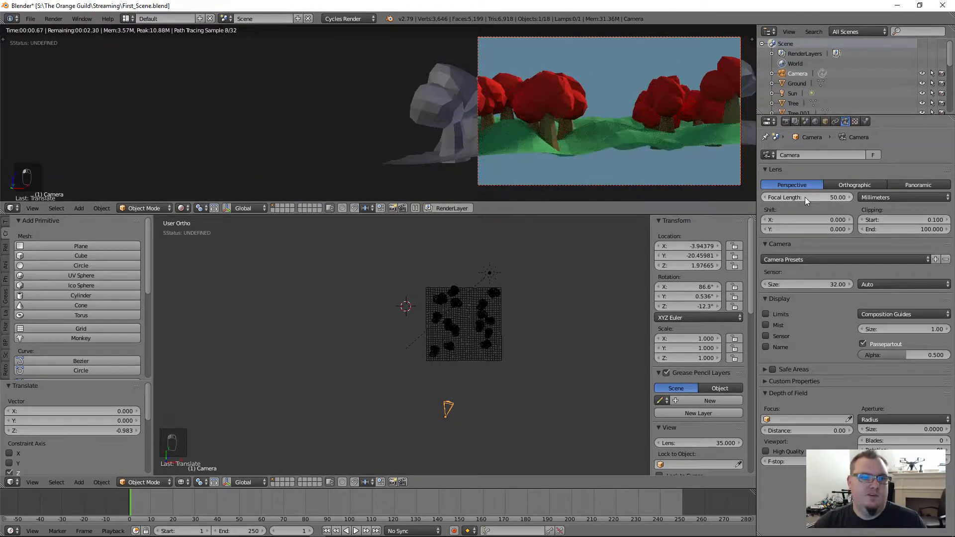
middle_drag(504, 357, 499, 366)
key(g)
key(z)
key(z)
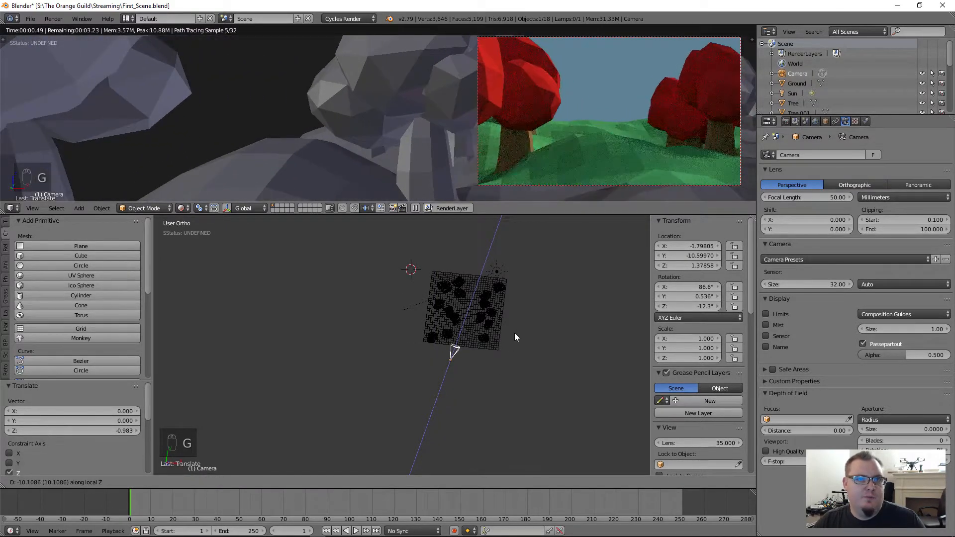
click(514, 333)
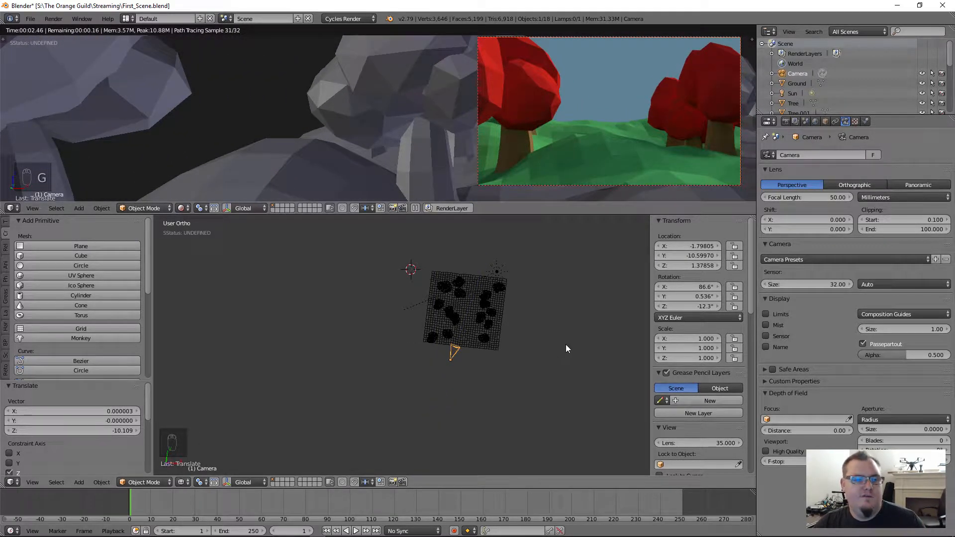
scroll(522, 346, up, 3)
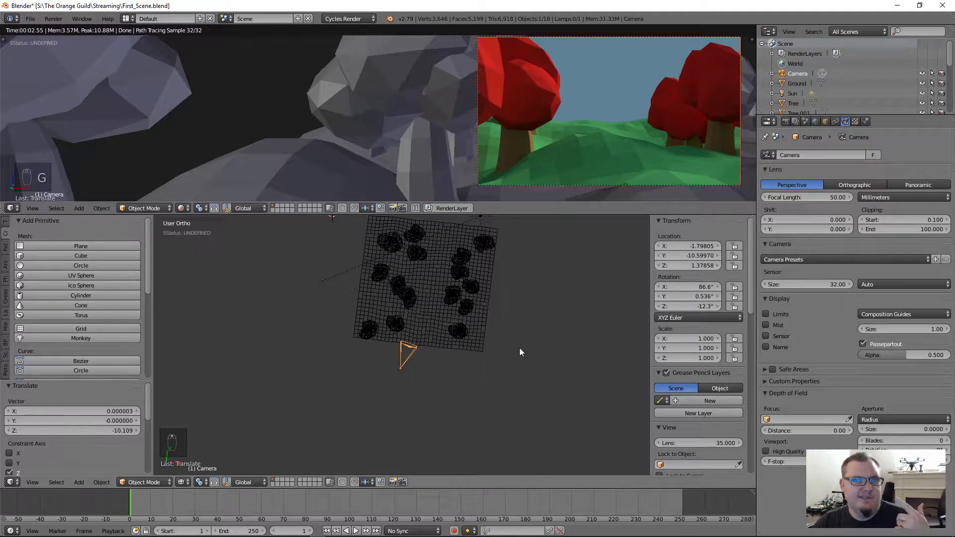
Move the camera about -0.51 units in X and 0.76 units in Y from the top view.
scroll(447, 358, up, 3)
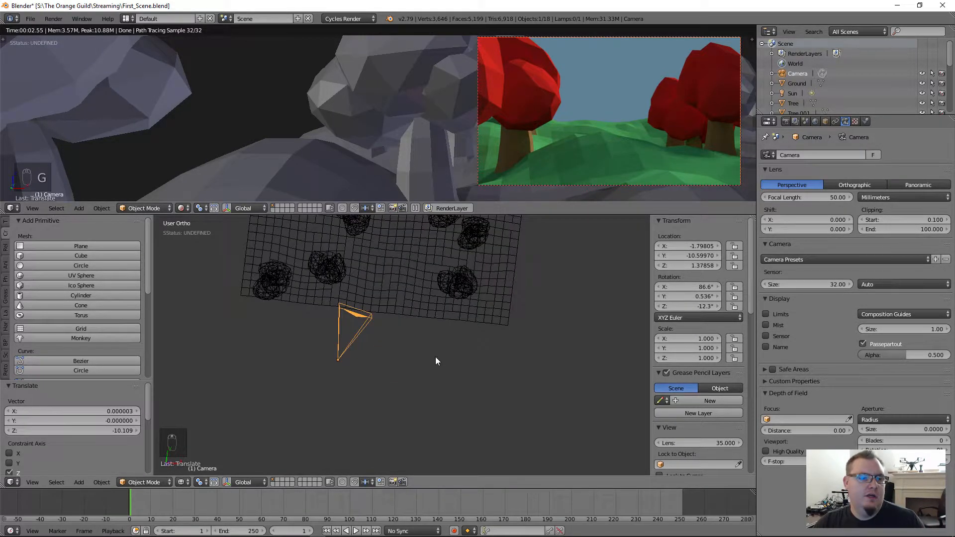
middle_drag(435, 357, 417, 289)
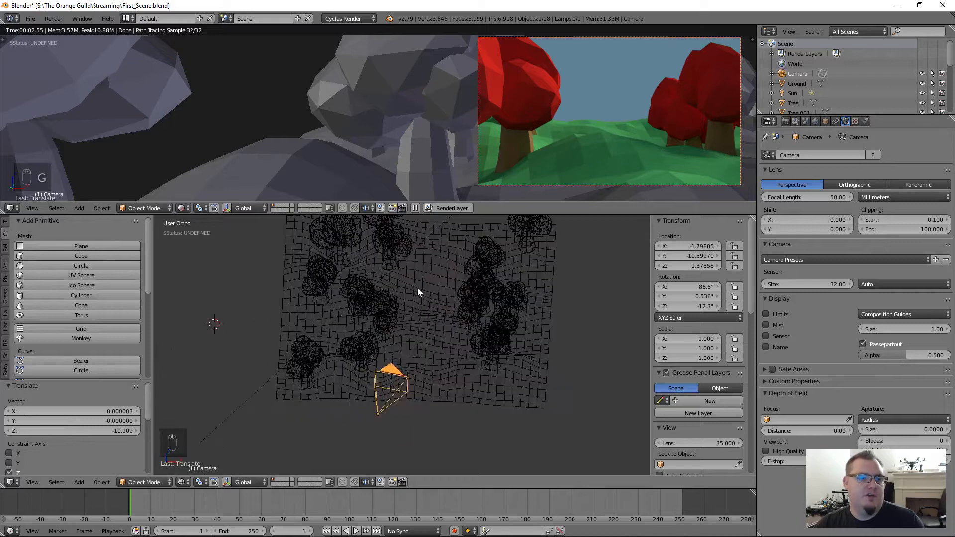
key(KP_7)
scroll(426, 297, down, 2)
key(g)
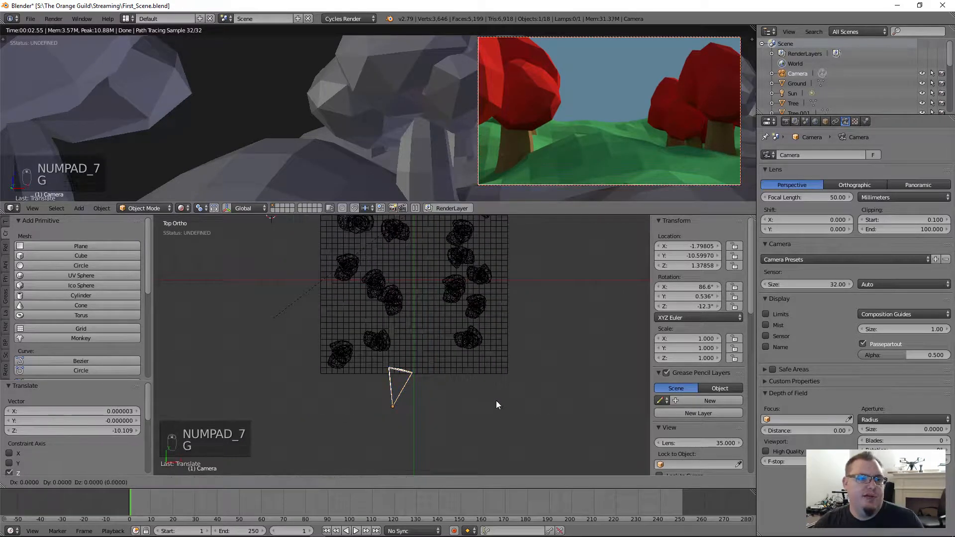
click(436, 309)
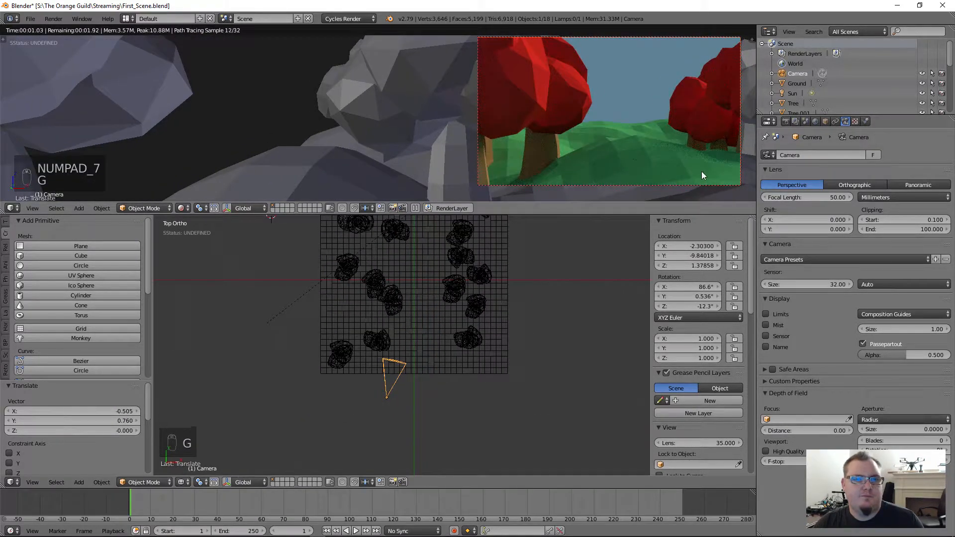
Rotate the camera around global Z by about -2.3° and again by about -4.18°.
key(r)
click(589, 60)
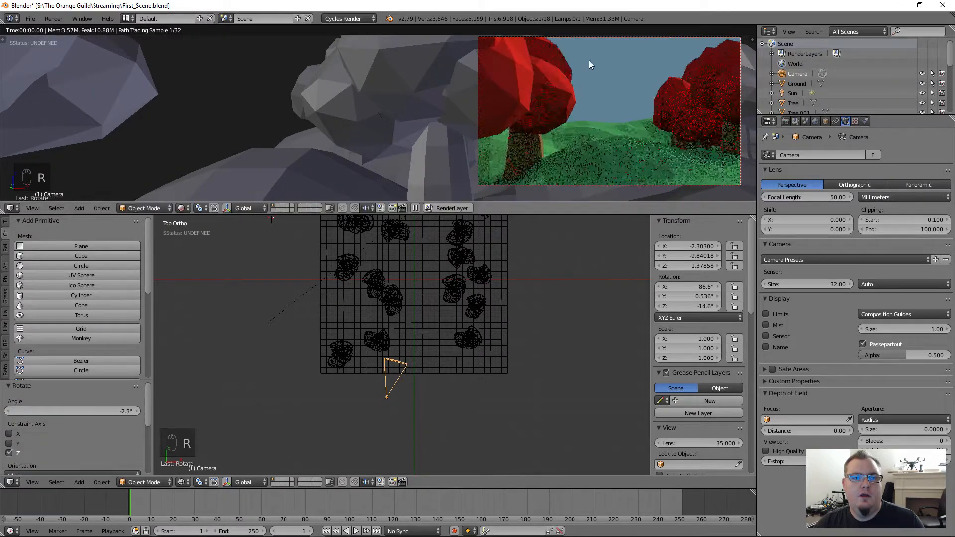
key(r)
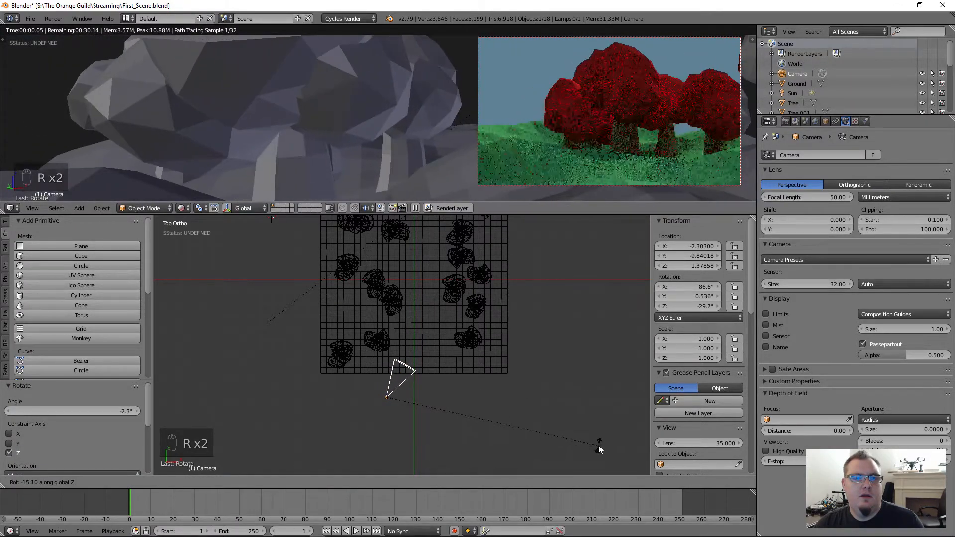
click(609, 409)
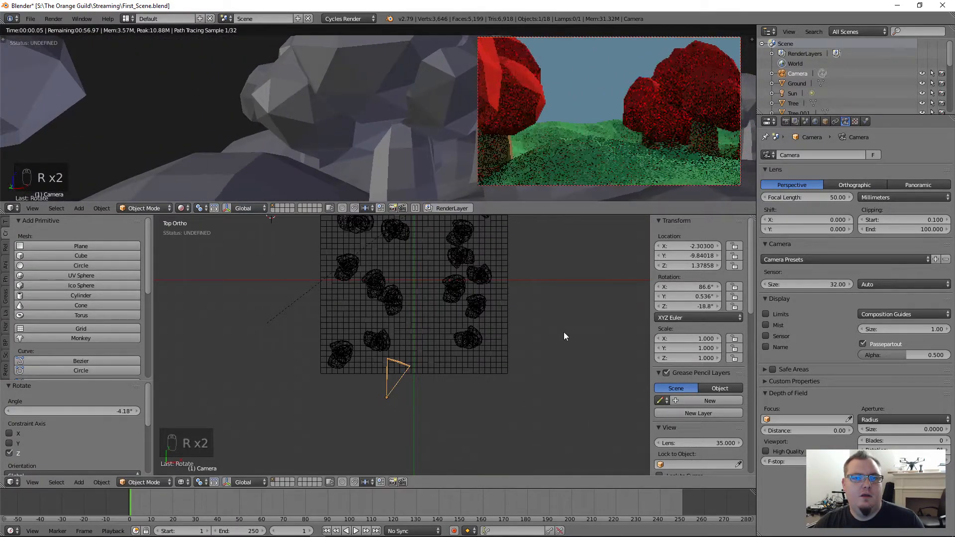
Move the camera back about 3.42 units along its local Z axis and shift it about 1.09 units in Y.
key(g)
key(z)
key(z)
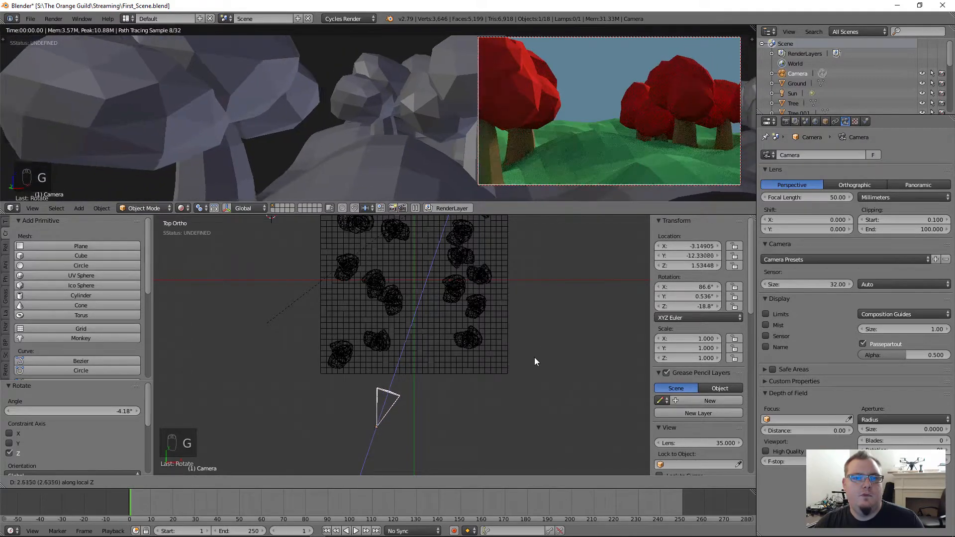
click(534, 361)
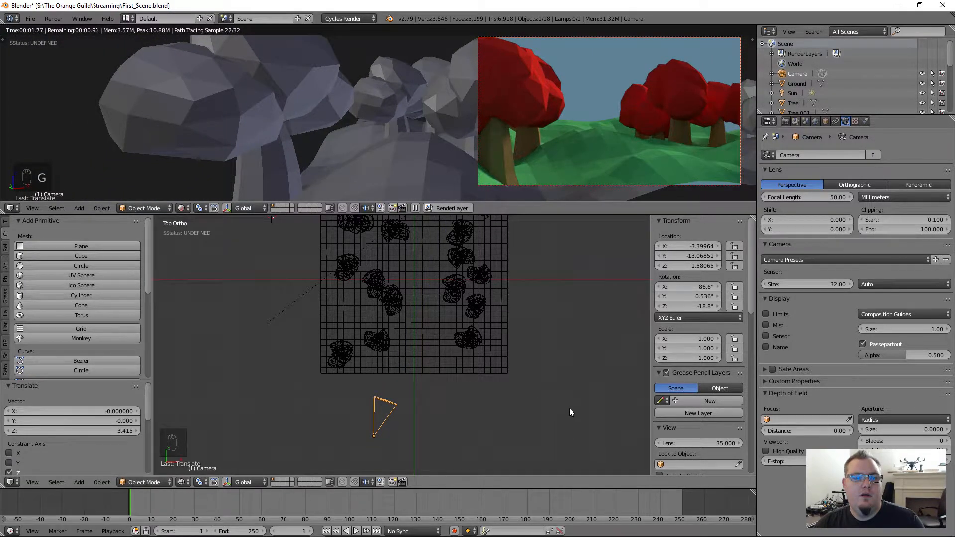
key(g)
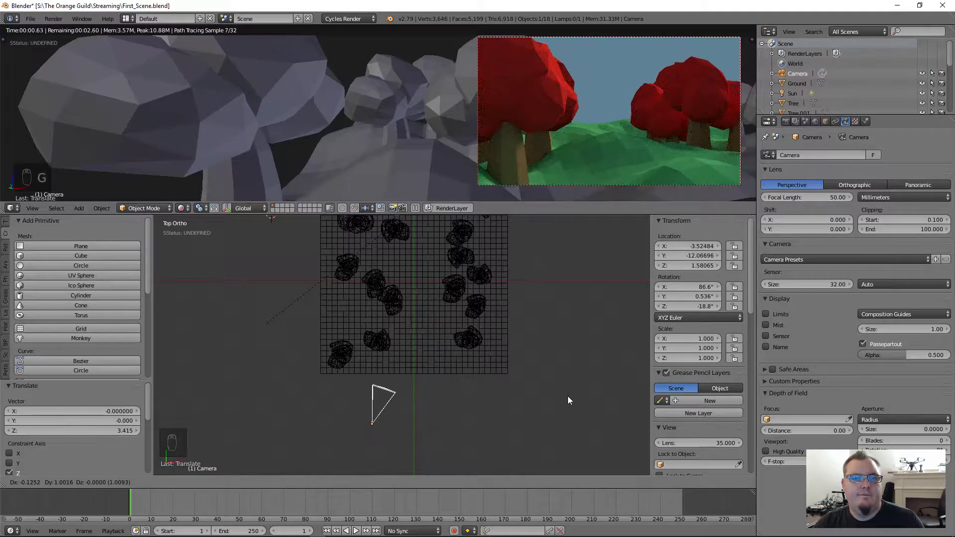
click(566, 395)
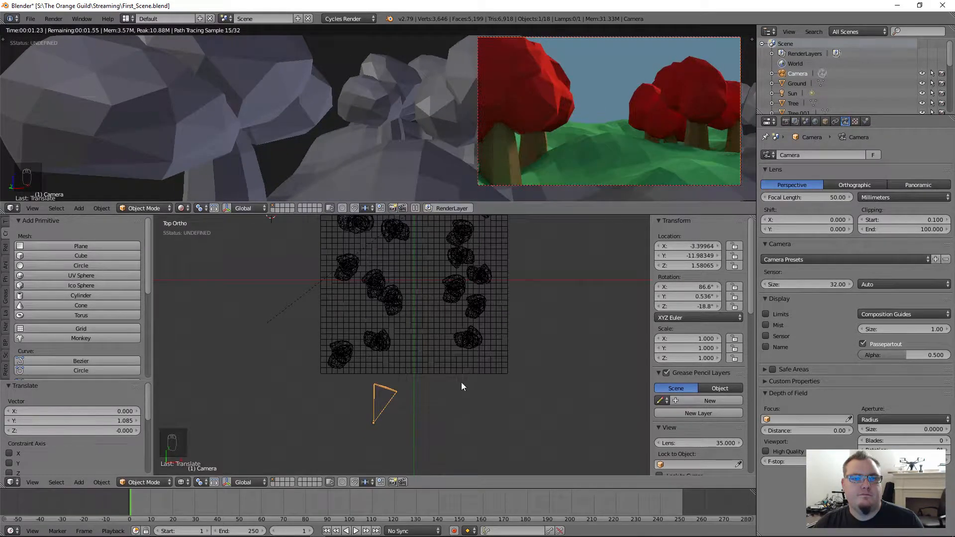
Raise the camera about 0.03 units along global Z and shift it about 0.37 units in X and -0.12 in Y.
key(g)
key(z)
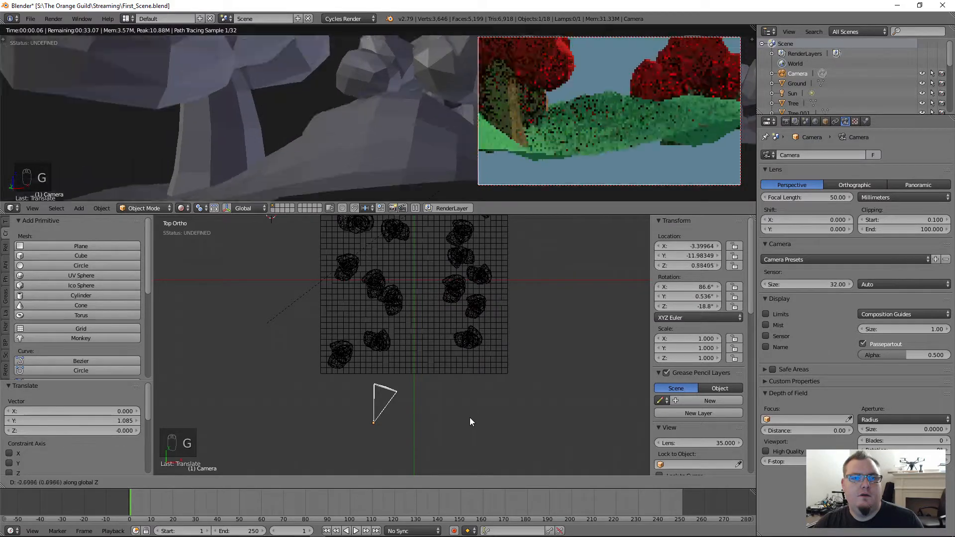
click(470, 428)
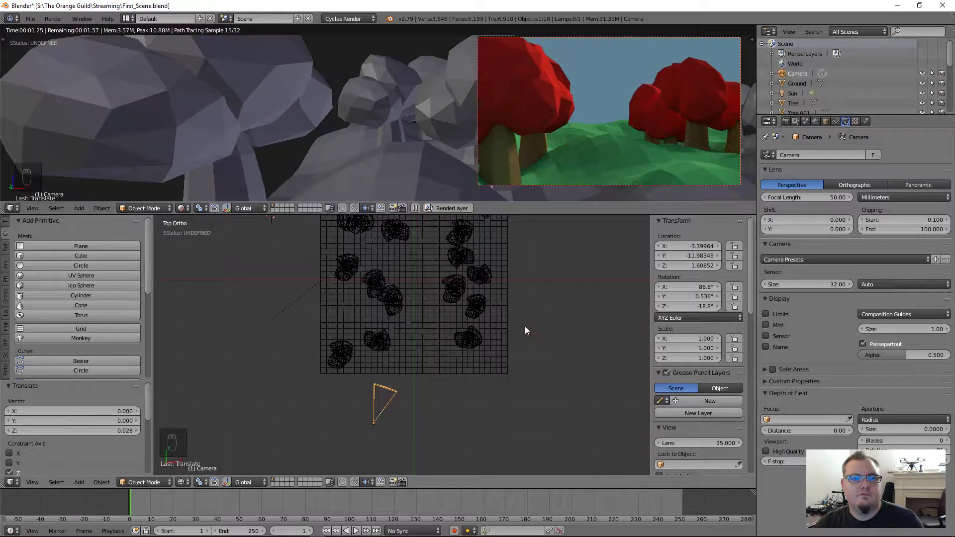
key(g)
click(666, 129)
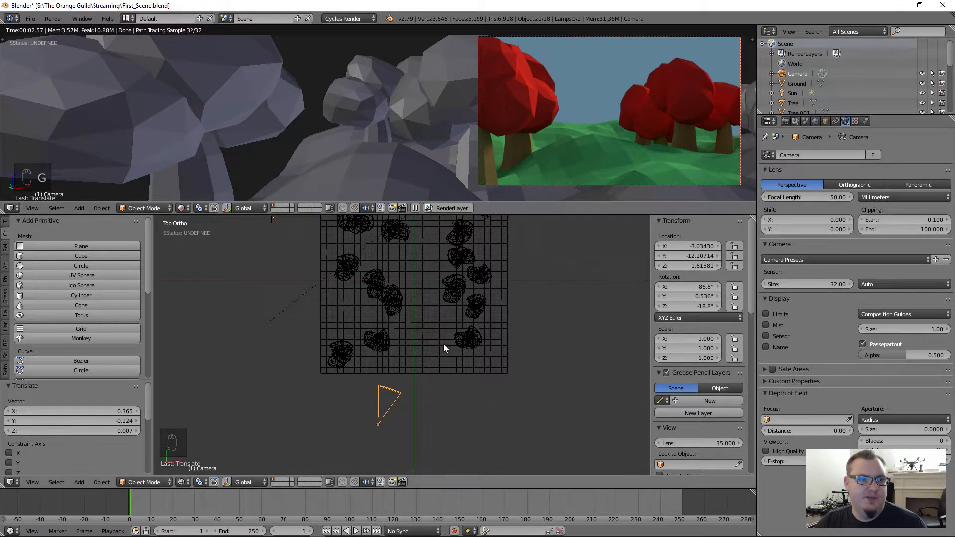
Switch the camera view to wireframe shading and deselect all objects.
scroll(443, 345, down, 3)
middle_drag(444, 345, 533, 388)
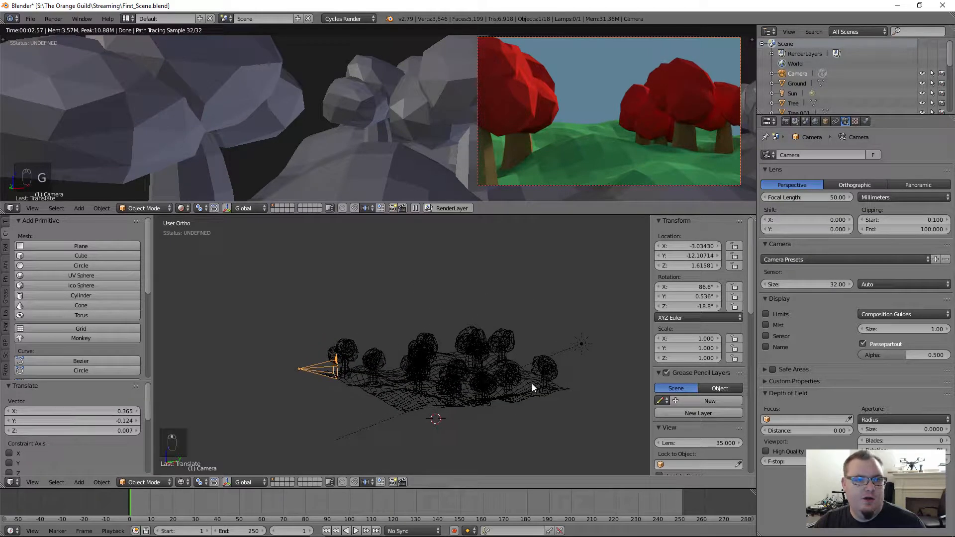
key(z)
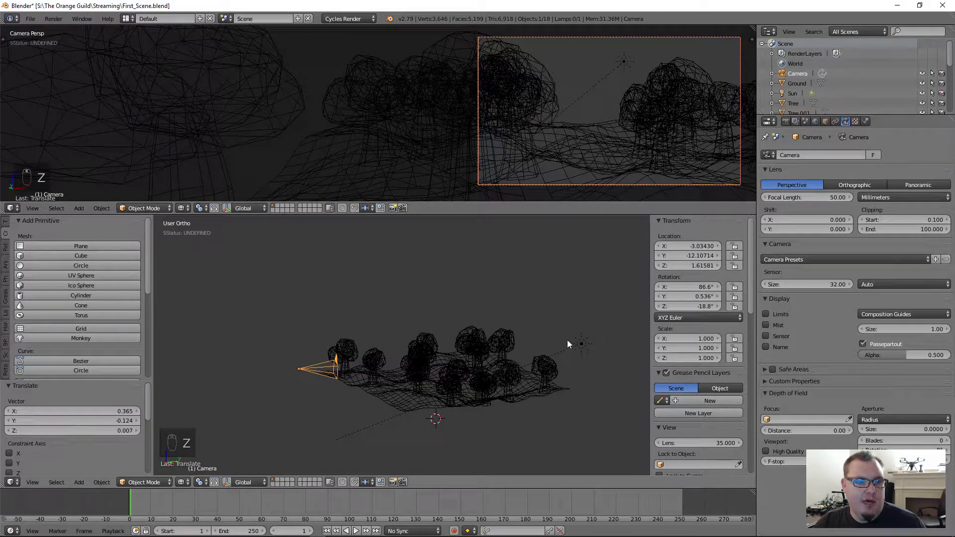
key(a)
scroll(556, 347, up, 3)
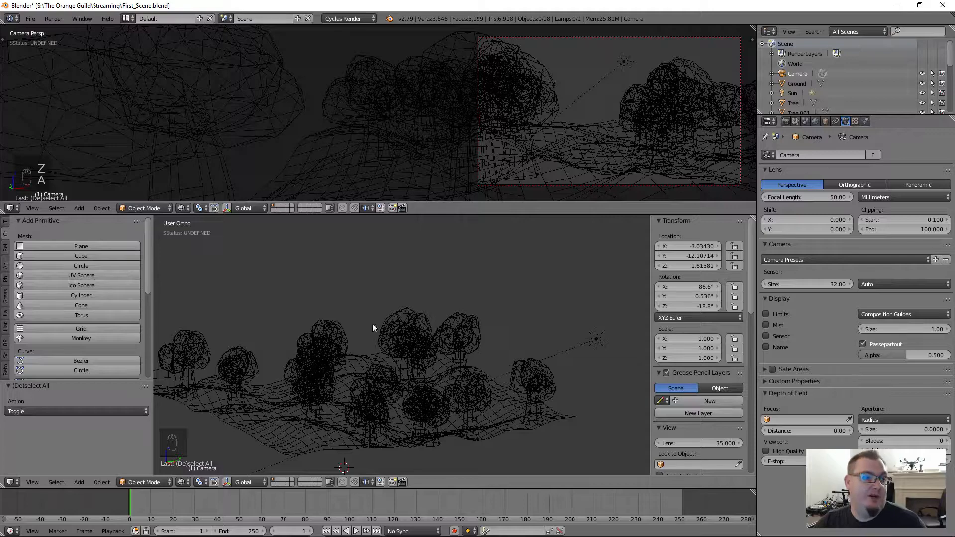
Place the 3D cursor on the sun lamp, correcting its position from several viewing angles.
click(597, 339)
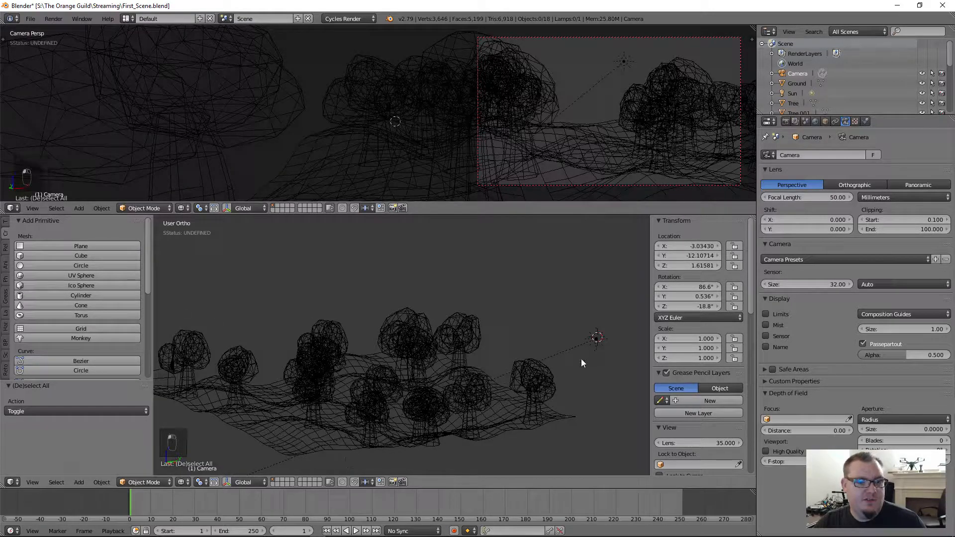
middle_drag(582, 360, 608, 353)
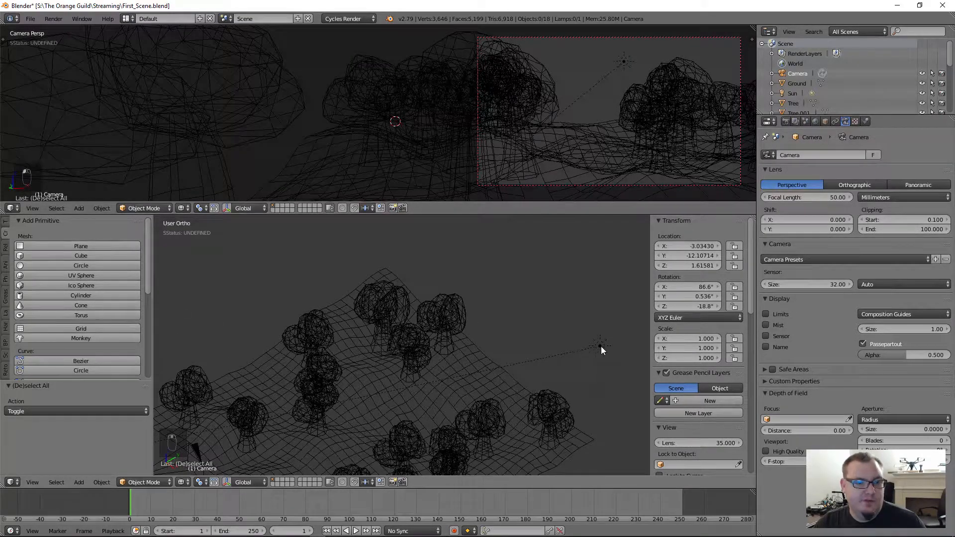
click(600, 346)
middle_drag(496, 366, 607, 347)
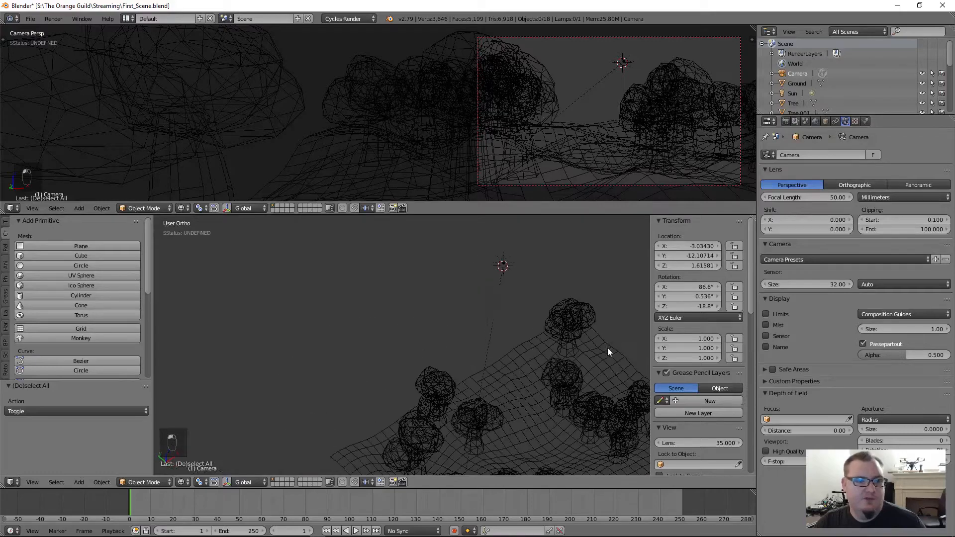
click(502, 264)
middle_drag(503, 264, 516, 312)
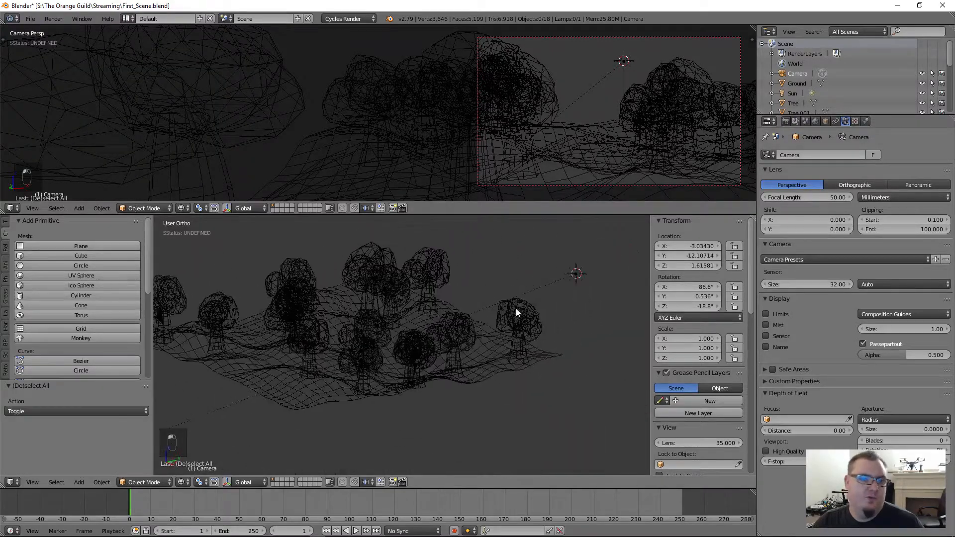
Add an ico sphere with 2 subdivisions at the 3D cursor and switch the free 3D view to solid shading.
scroll(566, 293, up, 5)
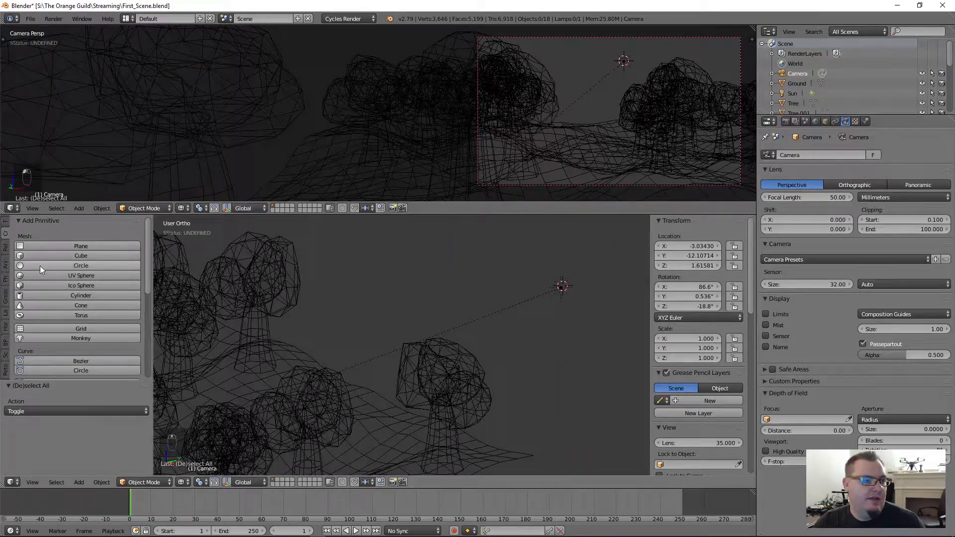
click(115, 287)
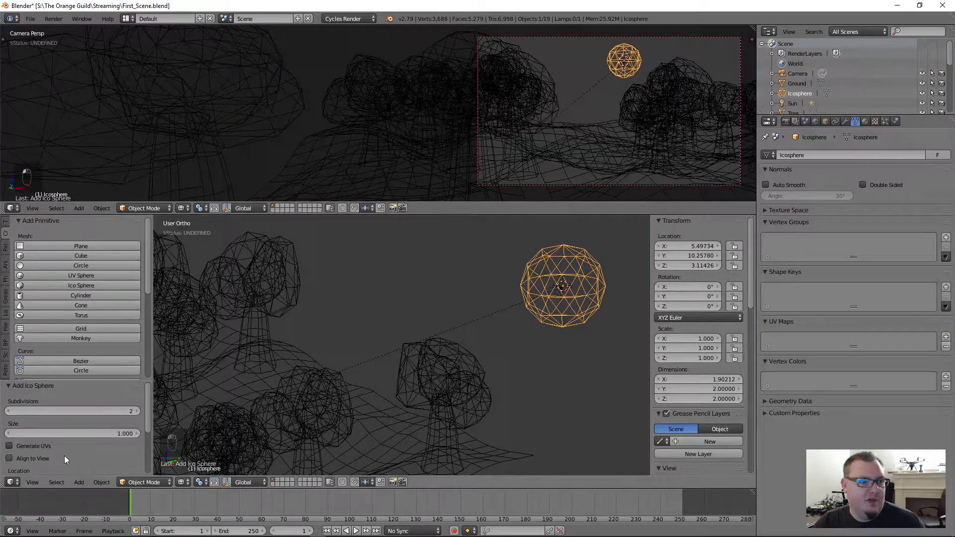
click(7, 412)
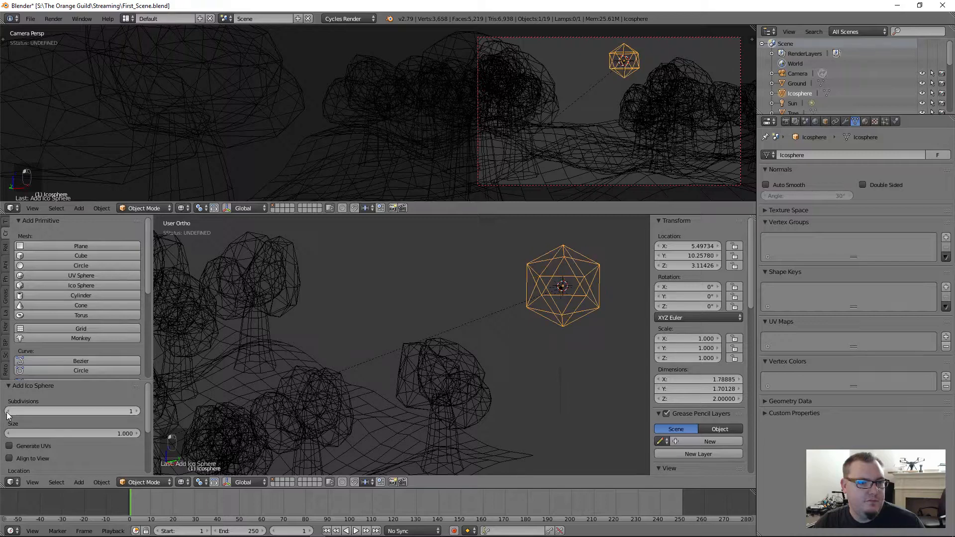
click(136, 412)
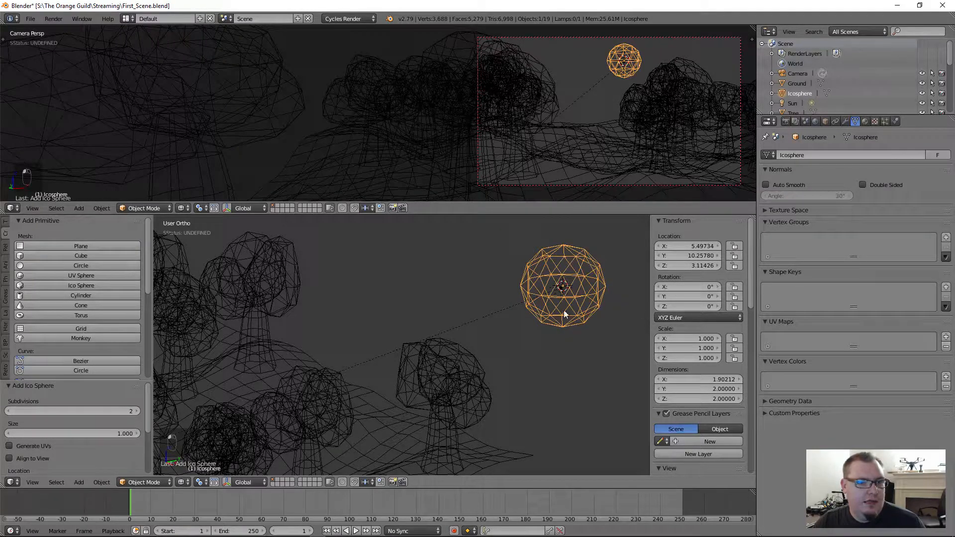
key(z)
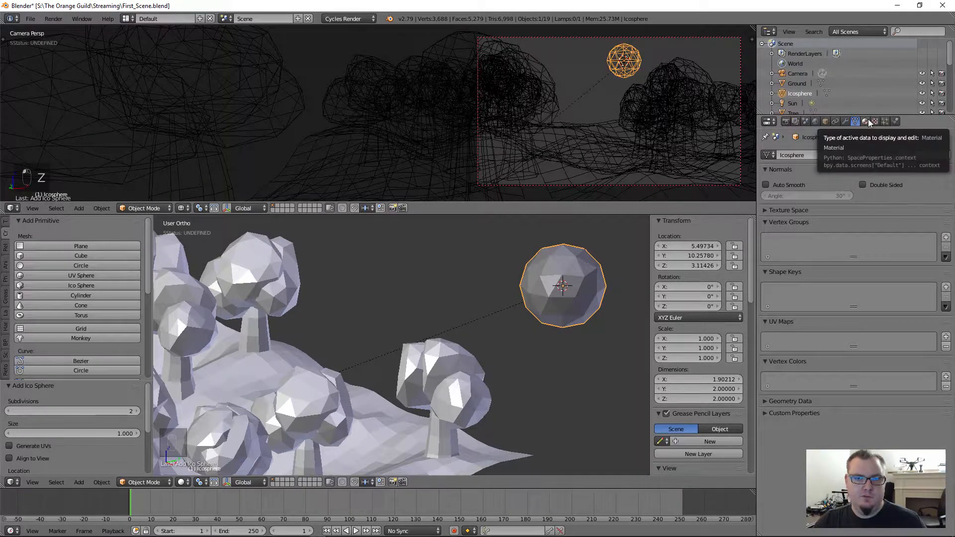
Rename the Icosphere object as Sun.
double_click(801, 94)
text(Su)
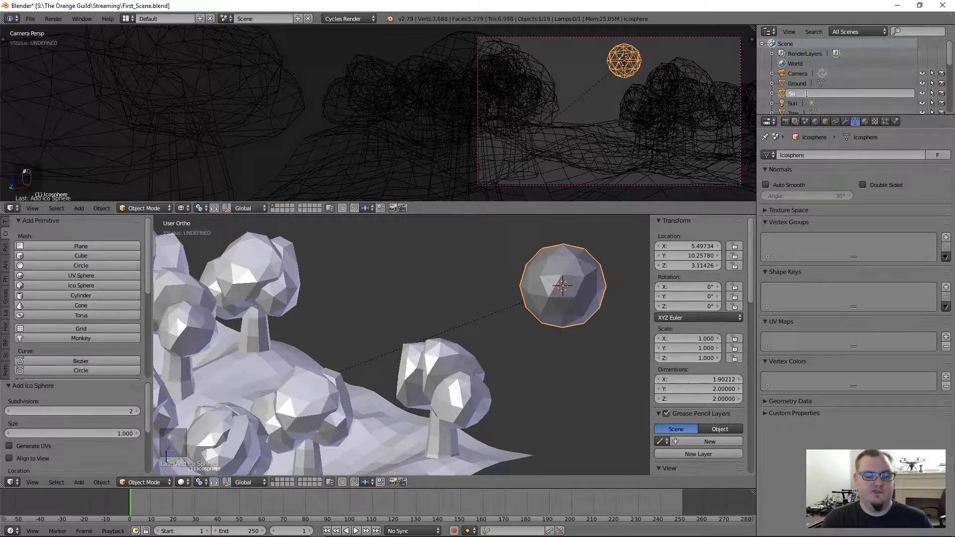
text(n)
key(Return)
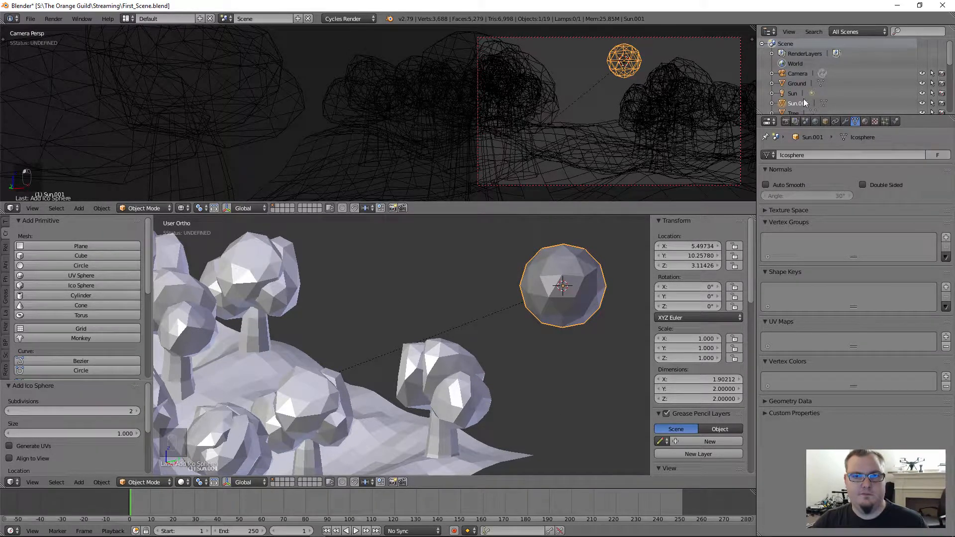
Rename the sun lamp as Sun-Light in the object list.
scroll(795, 93, down, 2)
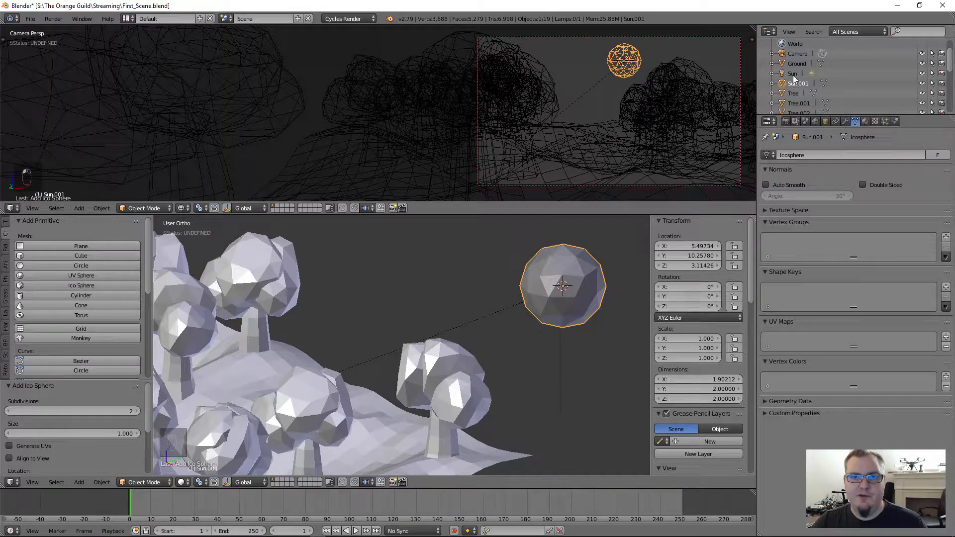
double_click(793, 73)
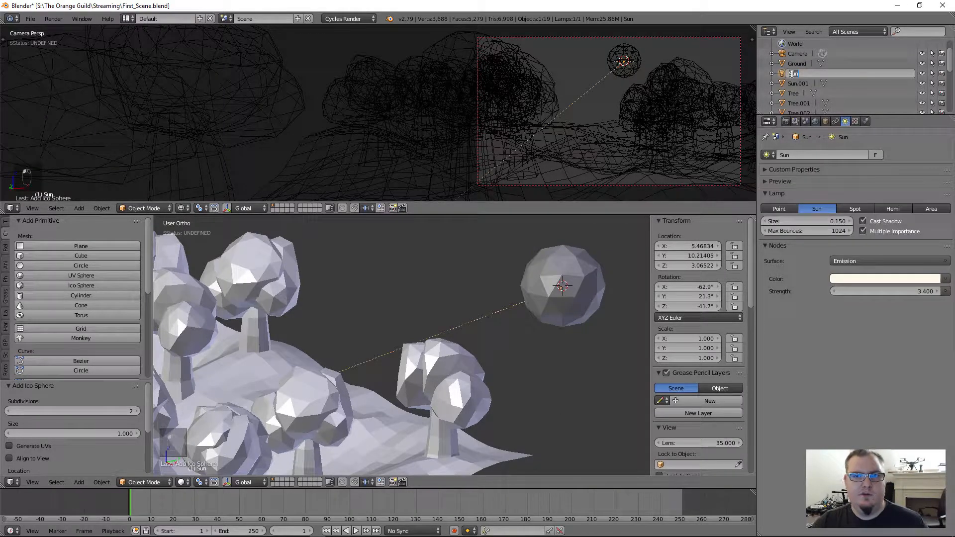
text(Sun-Li)
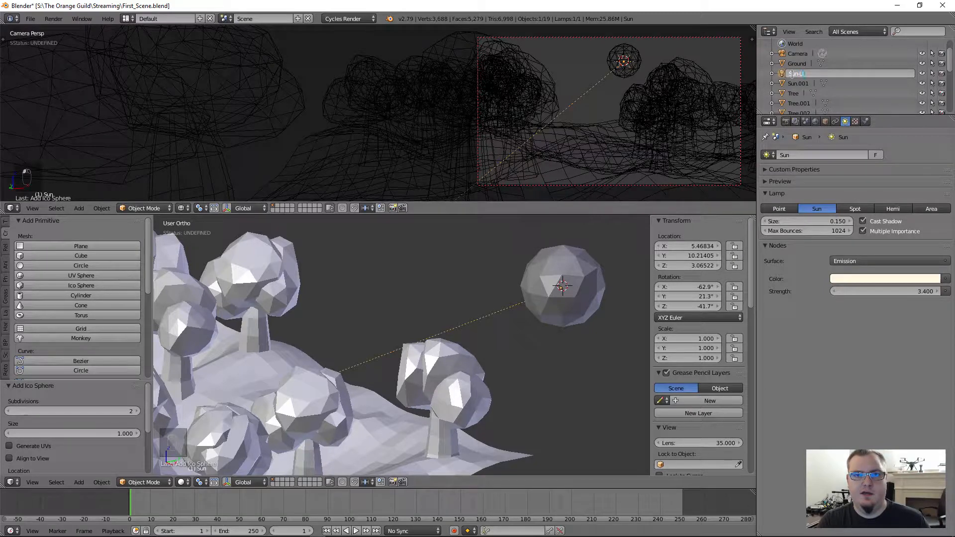
text(ght)
key(Return)
Remove the .001 suffix from the ico sphere's name so that it is called Sun.
click(799, 83)
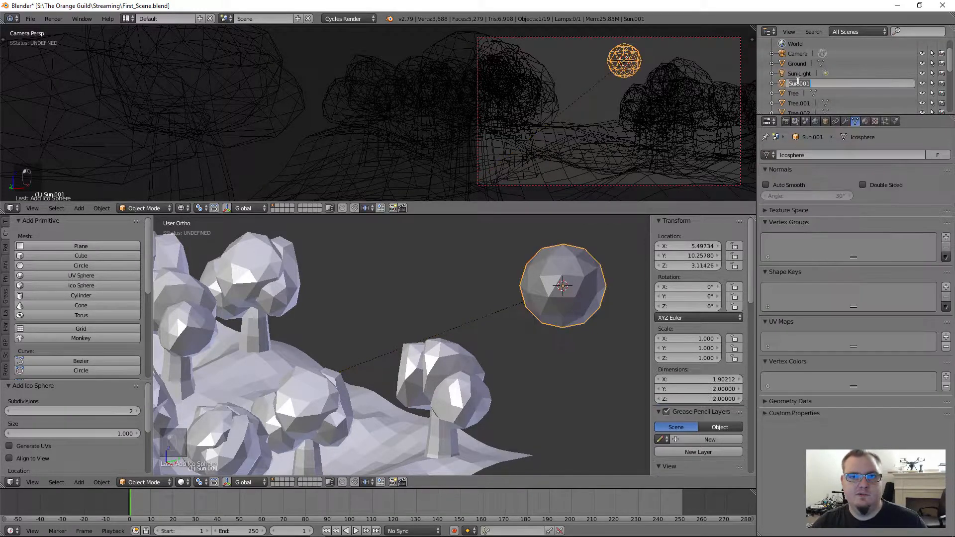
double_click(798, 82)
key(BackSpace)
key(BackSpace)
key(Return)
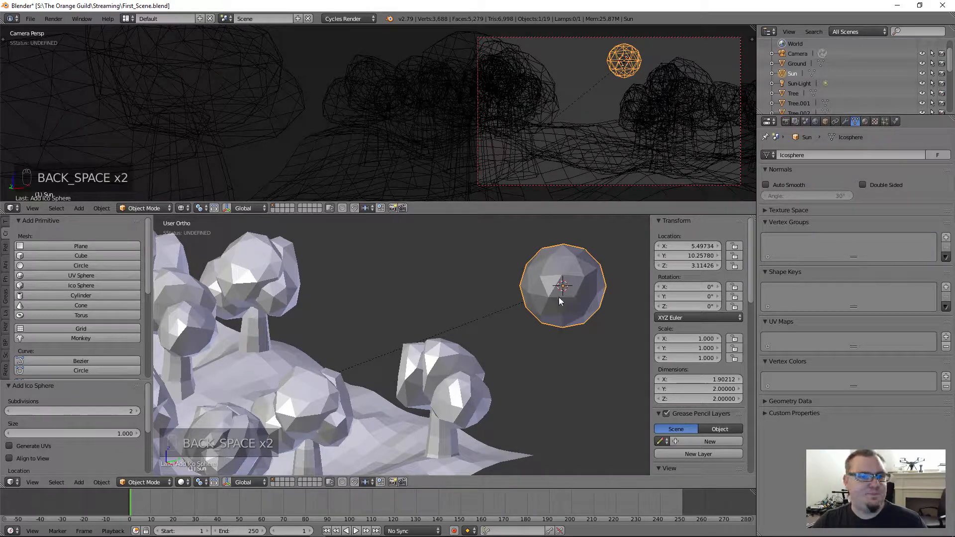
Switch the camera view to rendered shading and give the sun sphere a new material named Sun.
key(shift+z)
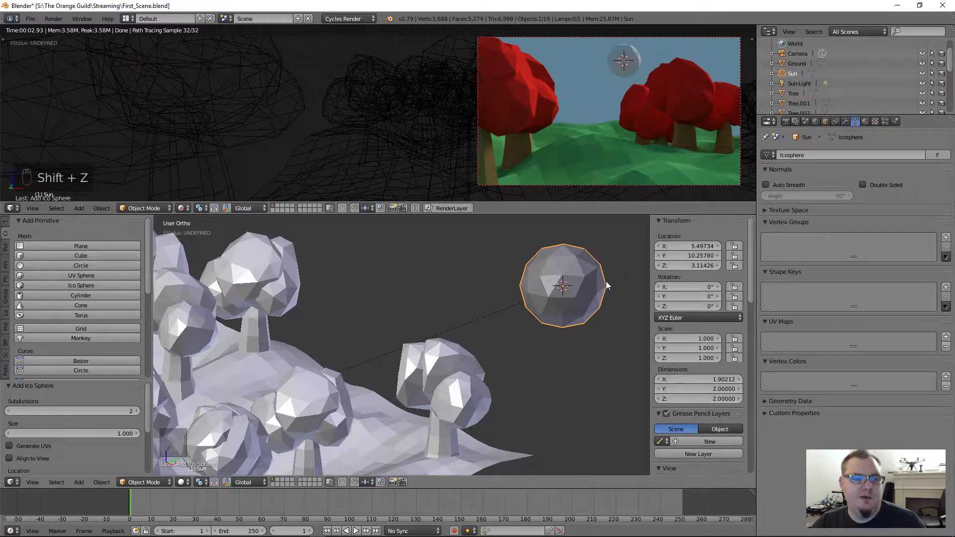
click(866, 122)
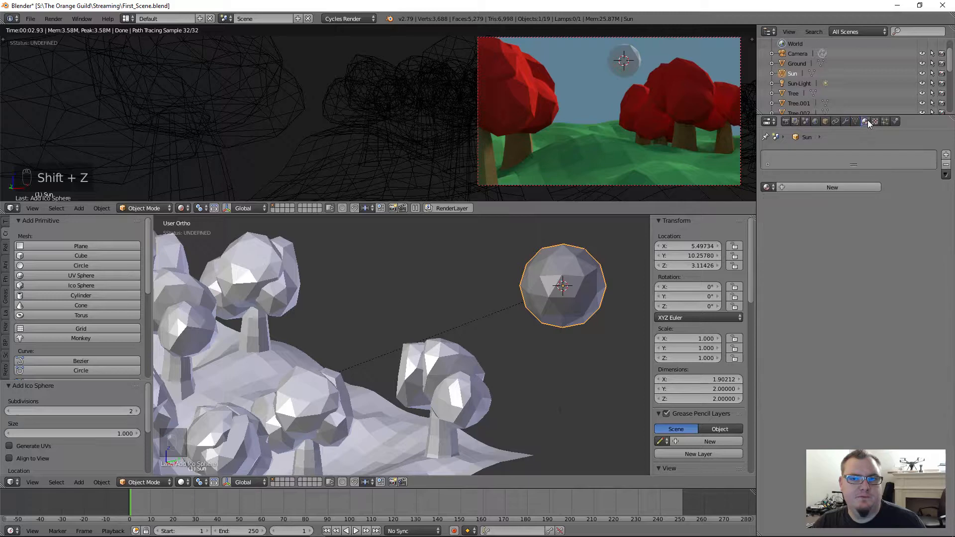
click(806, 187)
click(821, 187)
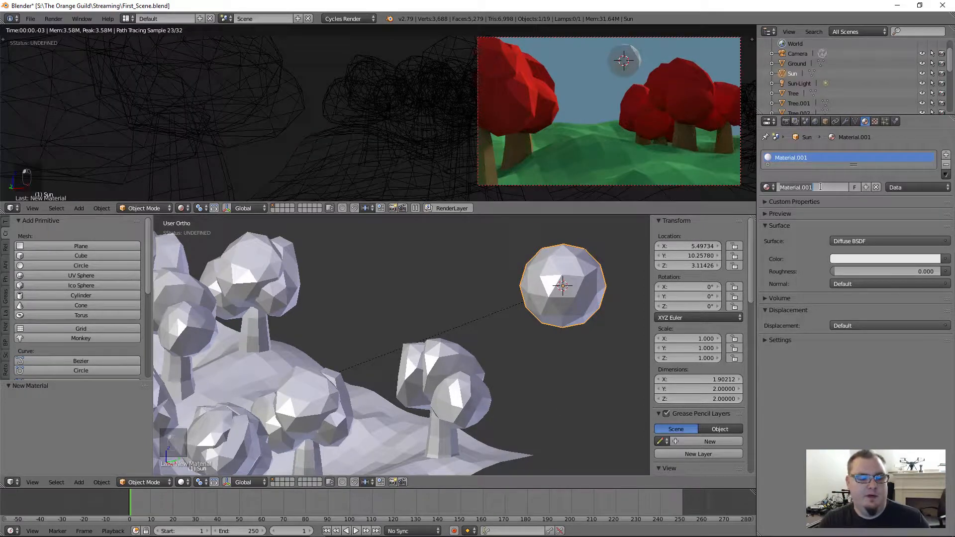
text(Sun)
key(Return)
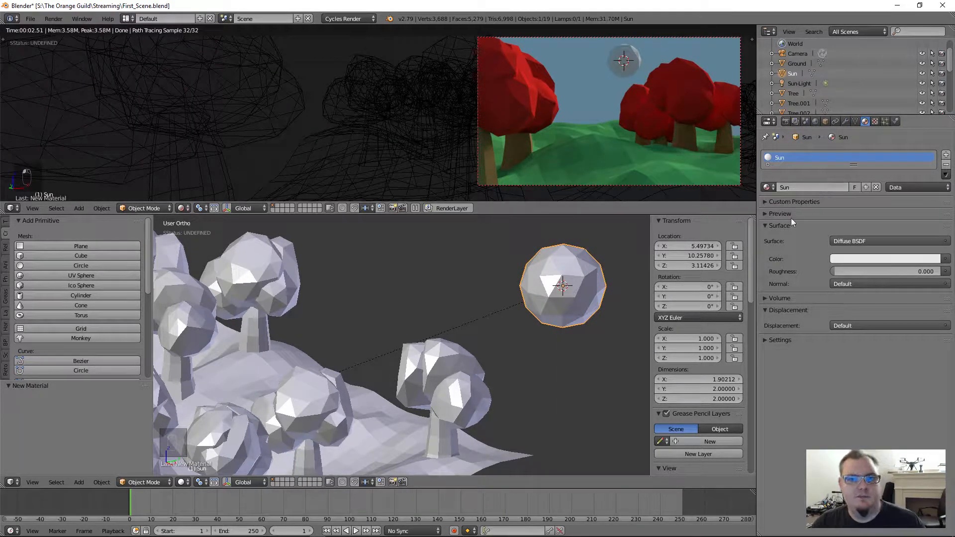
Colour the Sun material pale yellow (R 1.000, G 0.951, B 0.743) and change its surface shader to Emission.
click(833, 259)
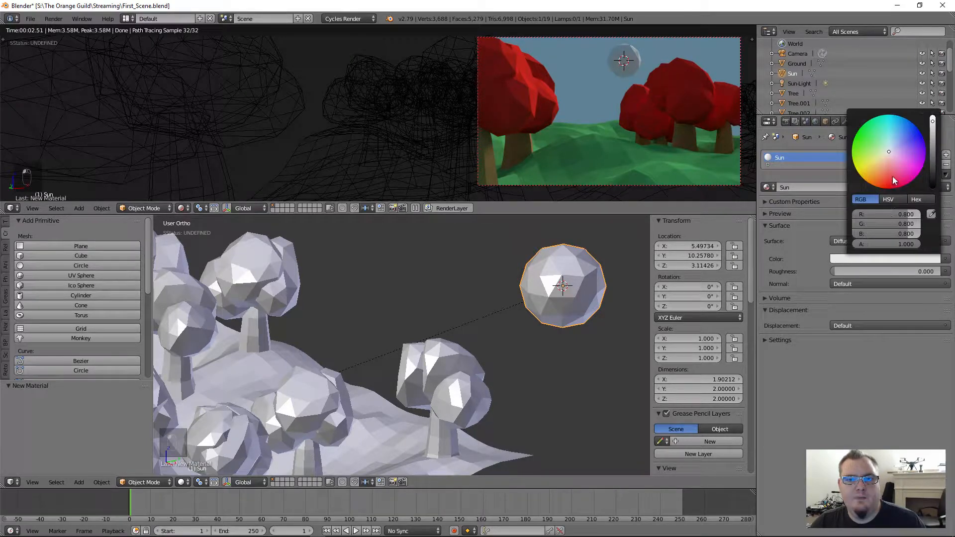
drag(886, 157, 891, 165)
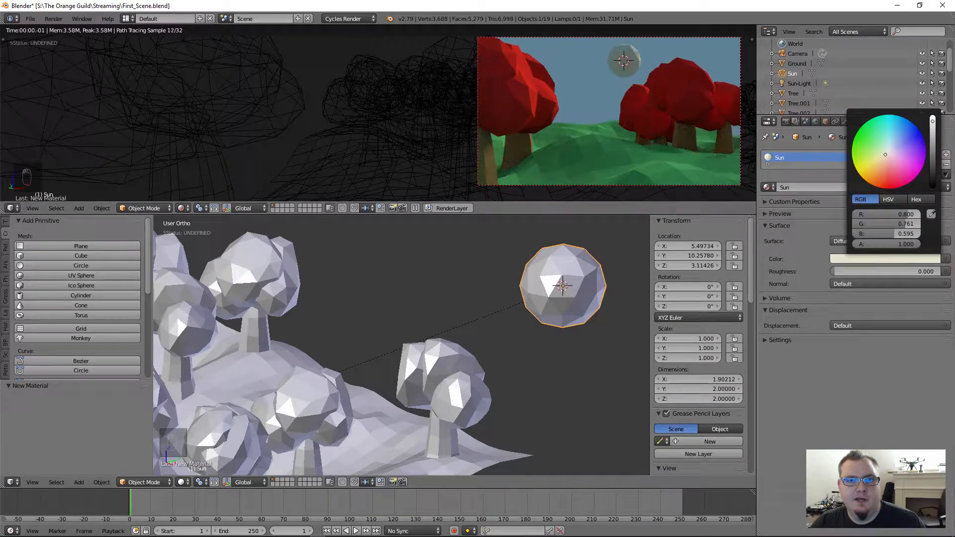
drag(932, 122, 933, 116)
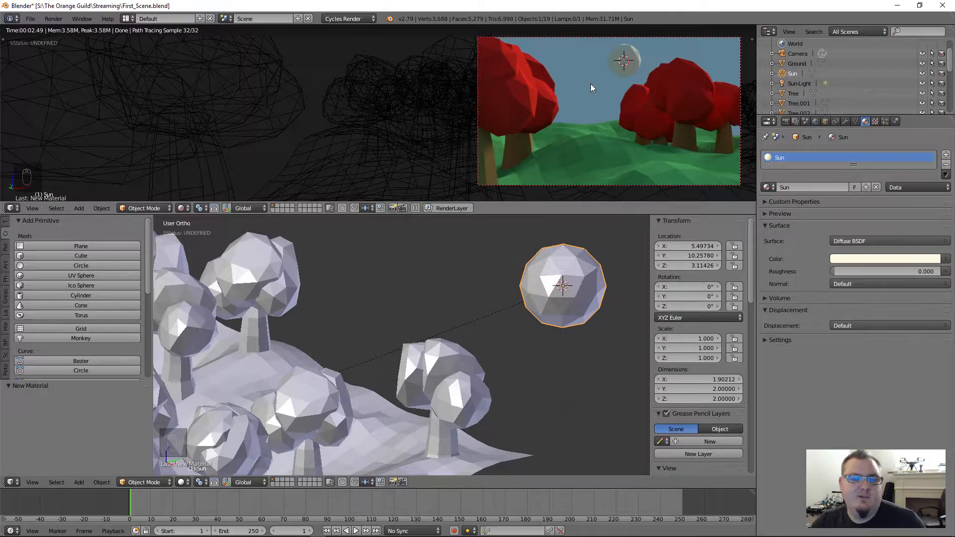
click(865, 241)
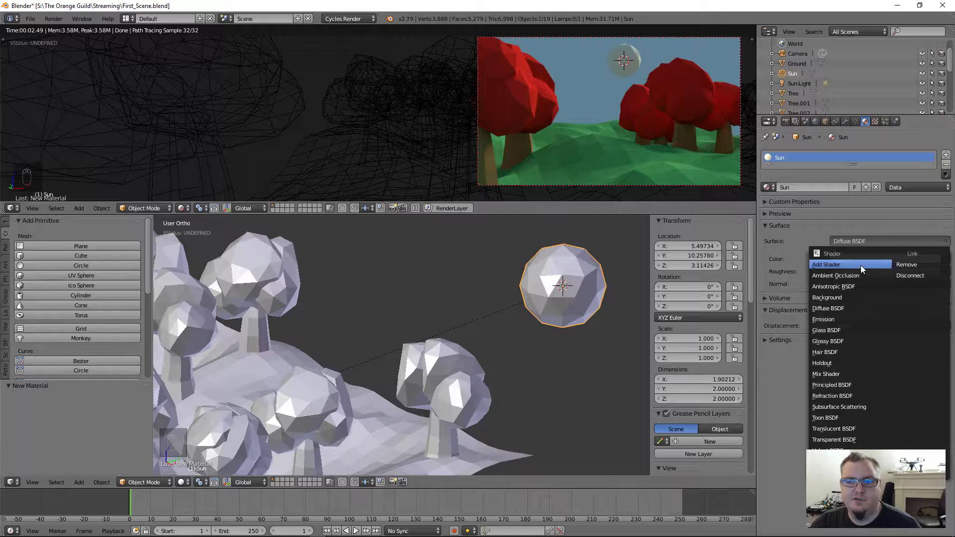
click(834, 321)
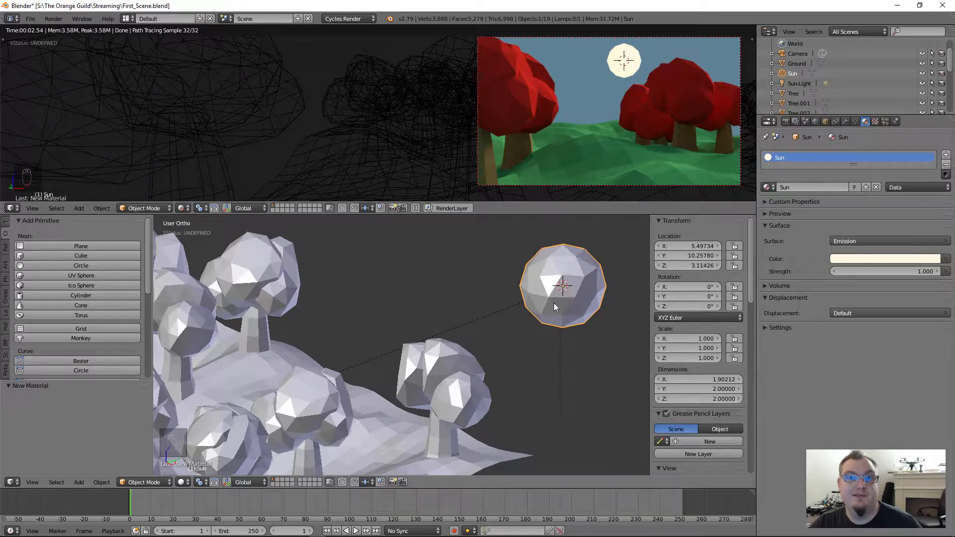
Select the Sun-Light lamp and move it to layer 2.
right_click(482, 326)
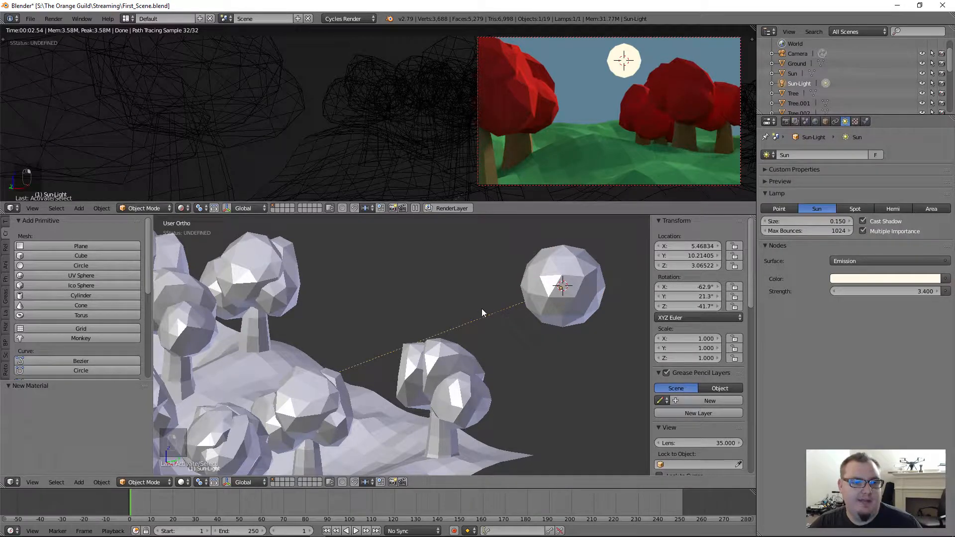
middle_drag(490, 313, 468, 292)
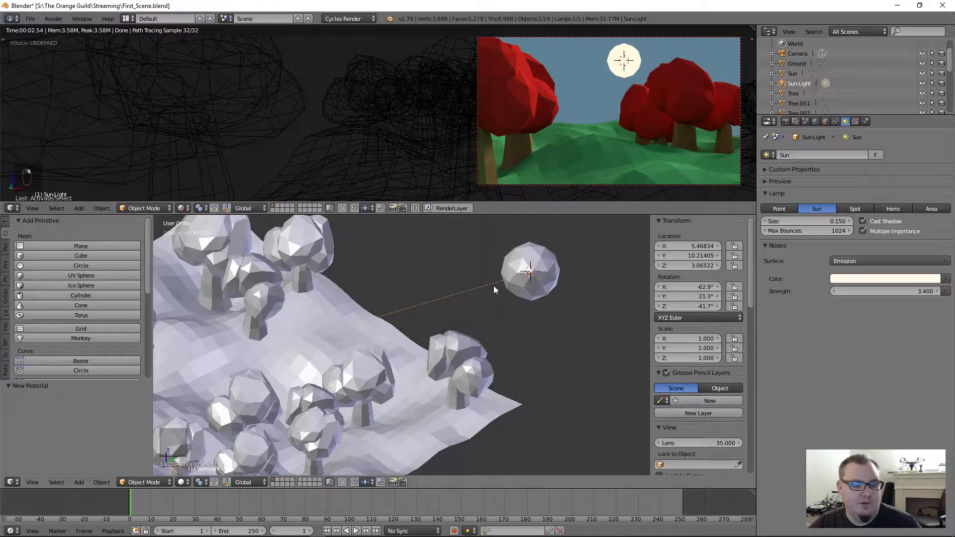
key(m)
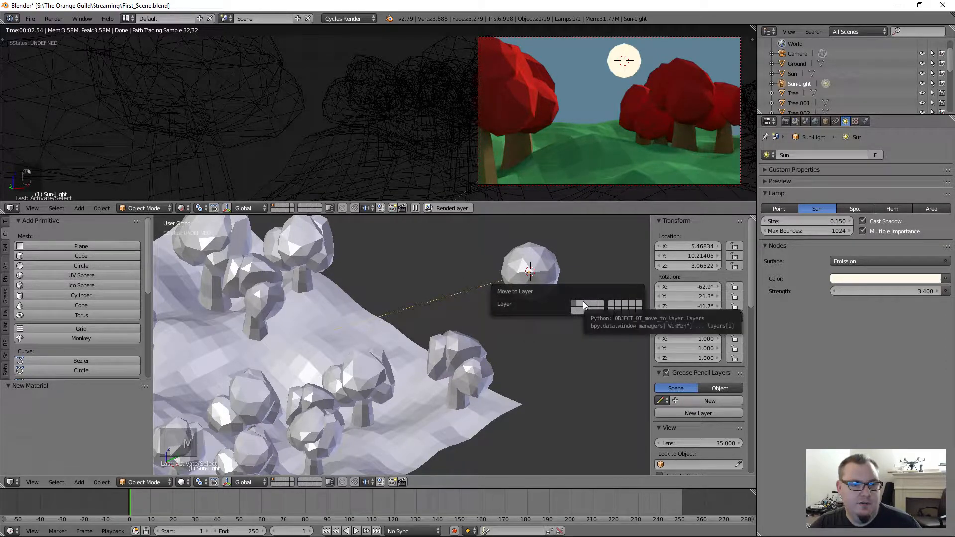
click(584, 304)
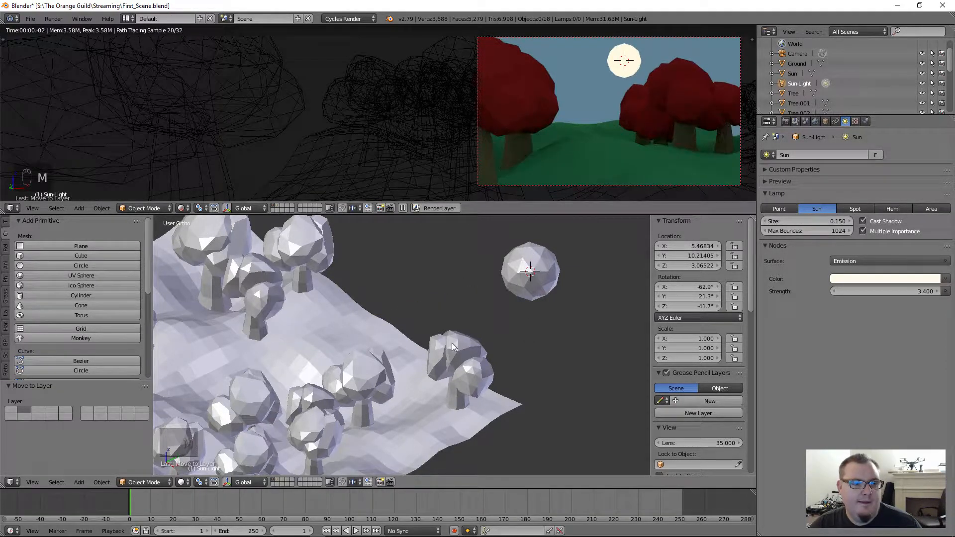
Show layer 2, move the Sun-Light lamp back to layer 1 and display layer 1.
key(2)
right_click(530, 273)
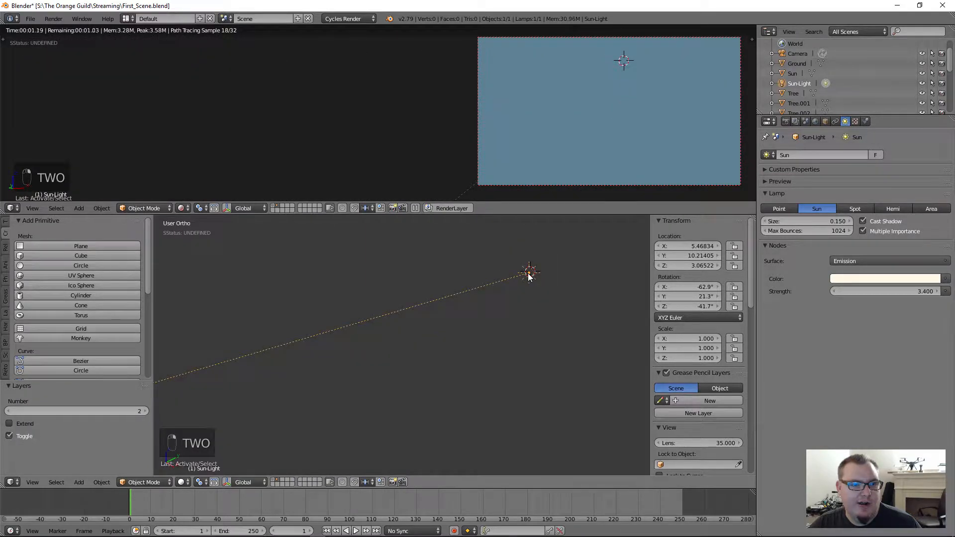
key(m)
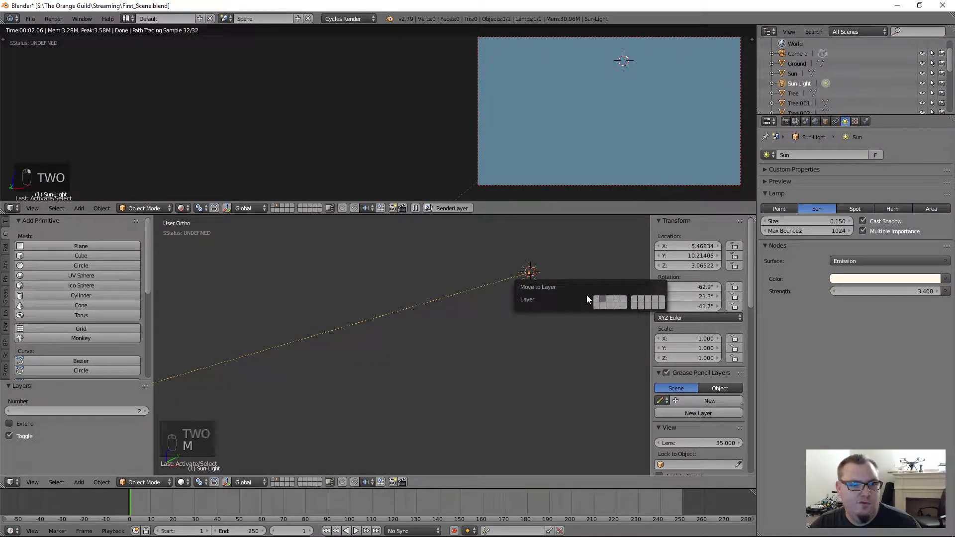
click(598, 297)
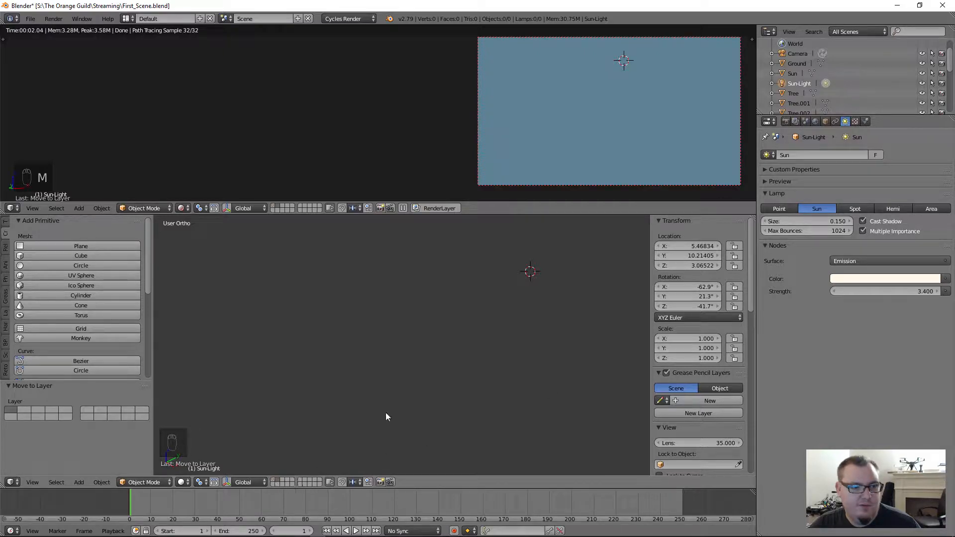
key(1)
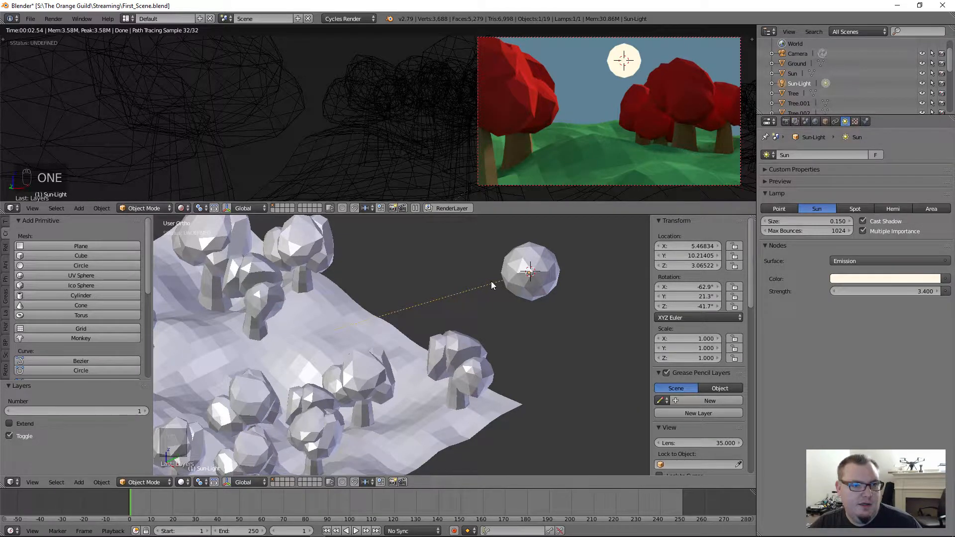
Send the Sun-Light lamp to layer 2 again and set the world background strength to 0.
key(m)
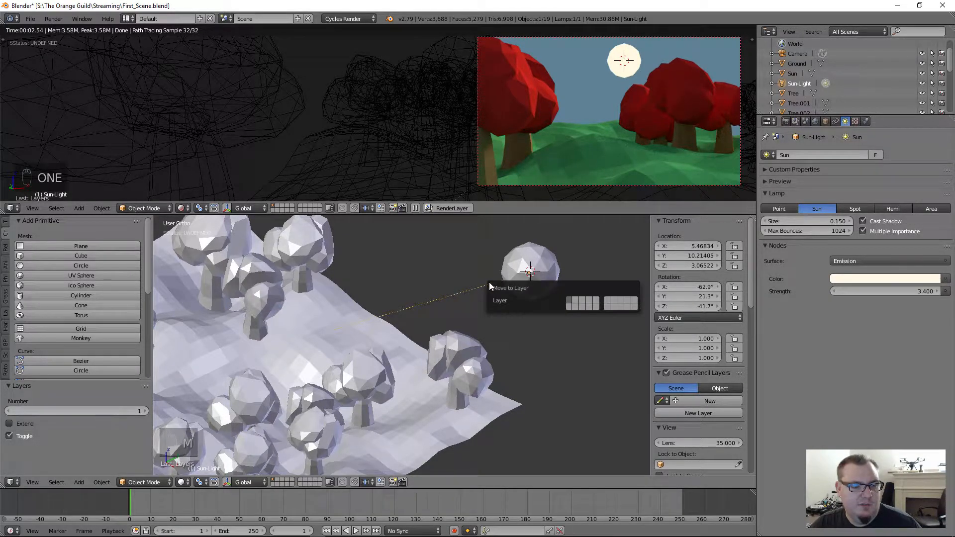
click(576, 300)
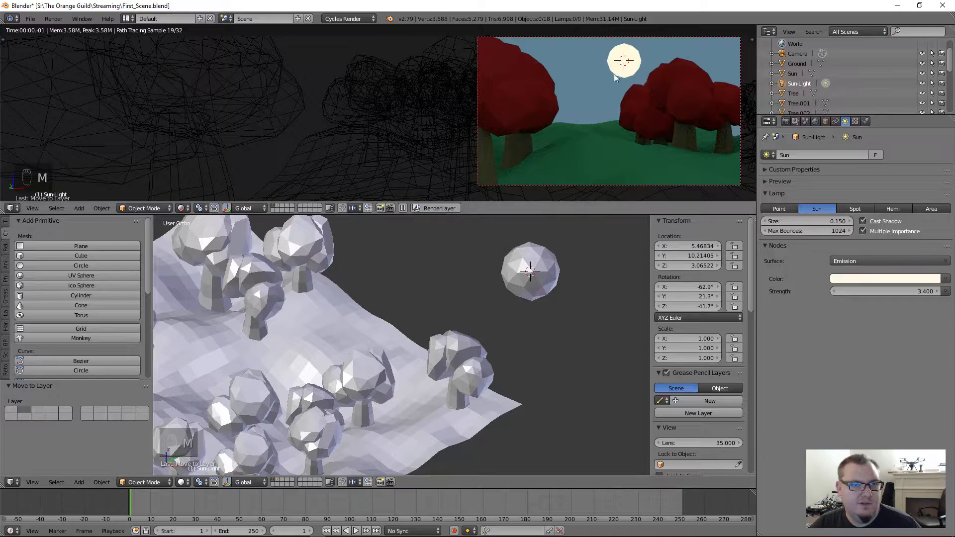
click(816, 121)
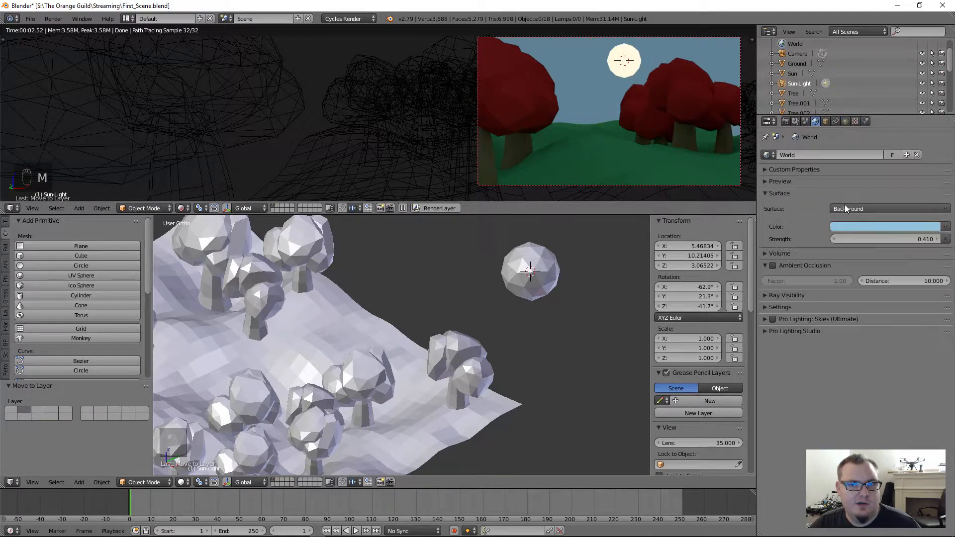
drag(909, 240, 879, 243)
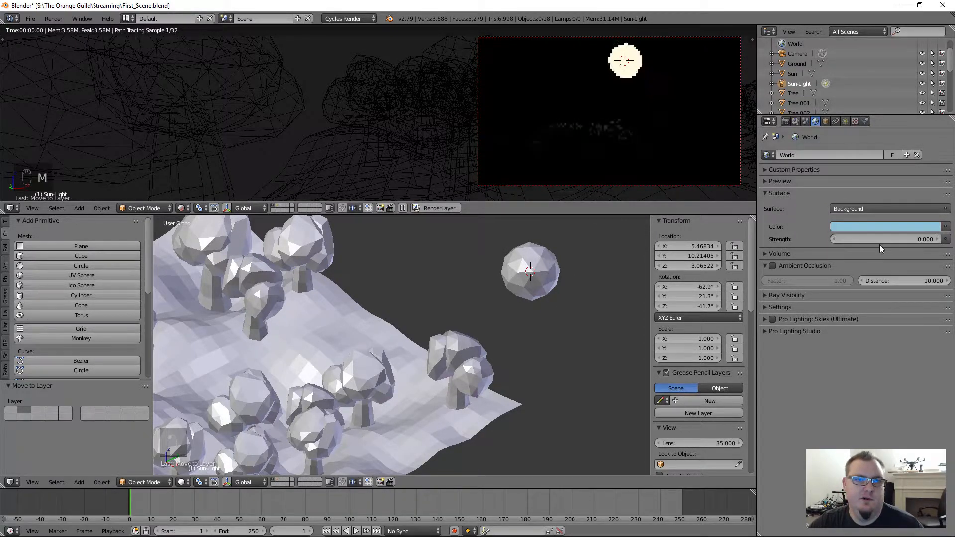
Lower the sun sphere's emission strength to 0, then raise it to 289.
right_click(544, 294)
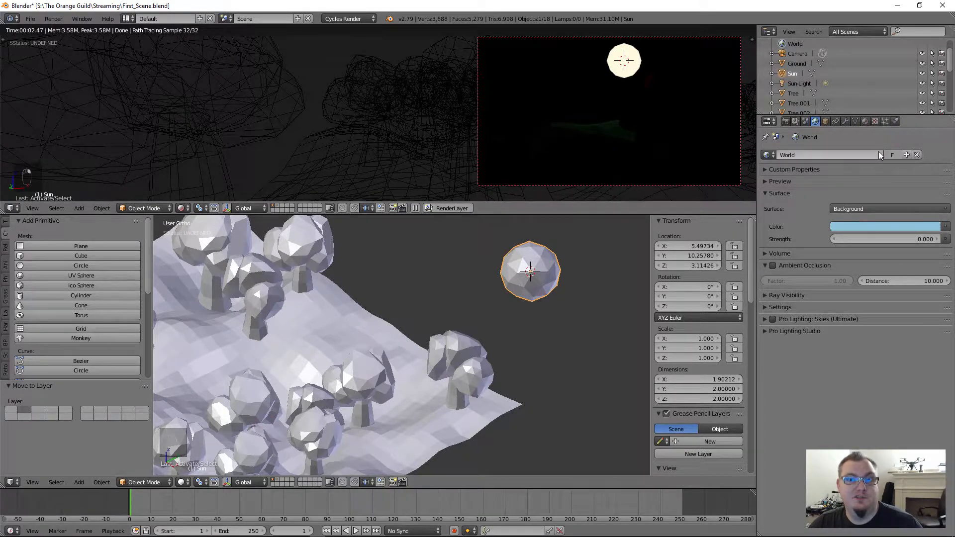
click(866, 121)
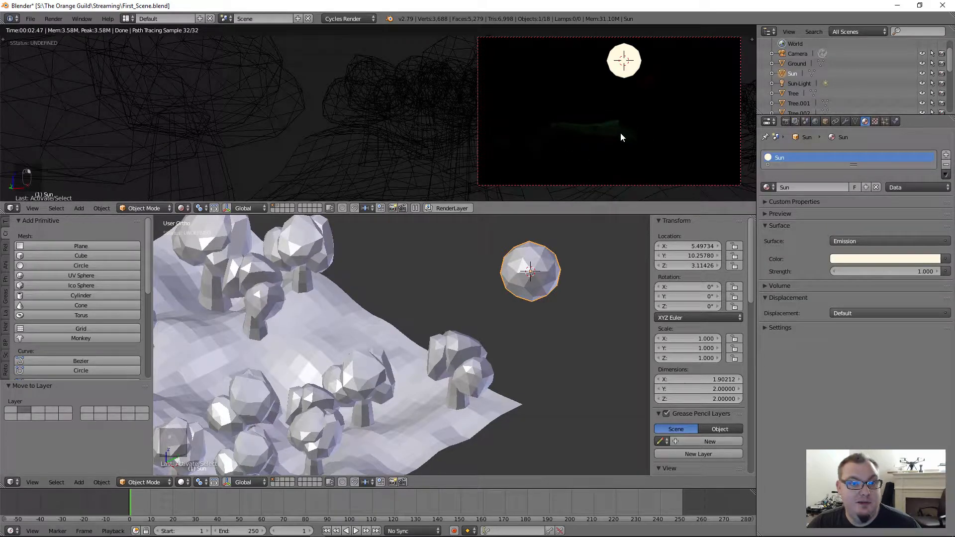
click(858, 271)
key(BackSpace)
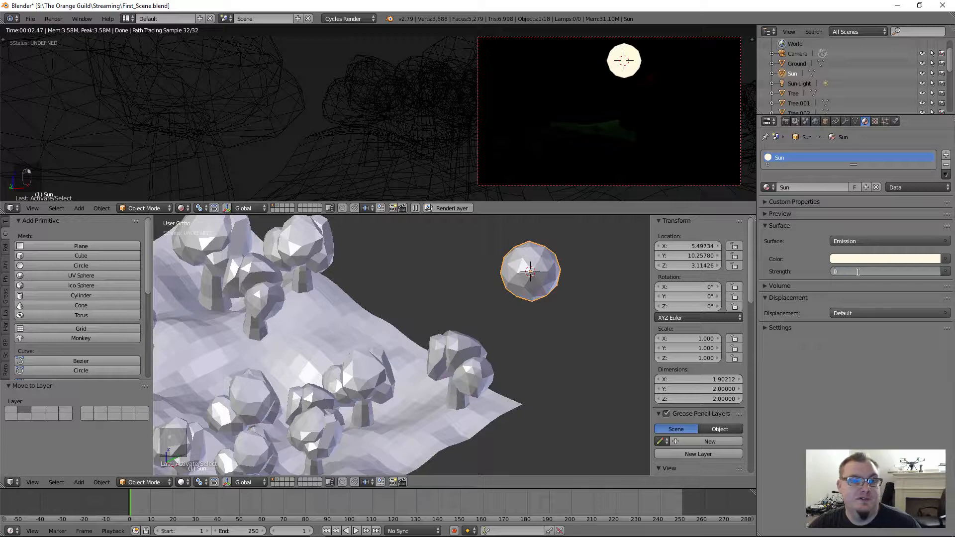
text(0)
key(Return)
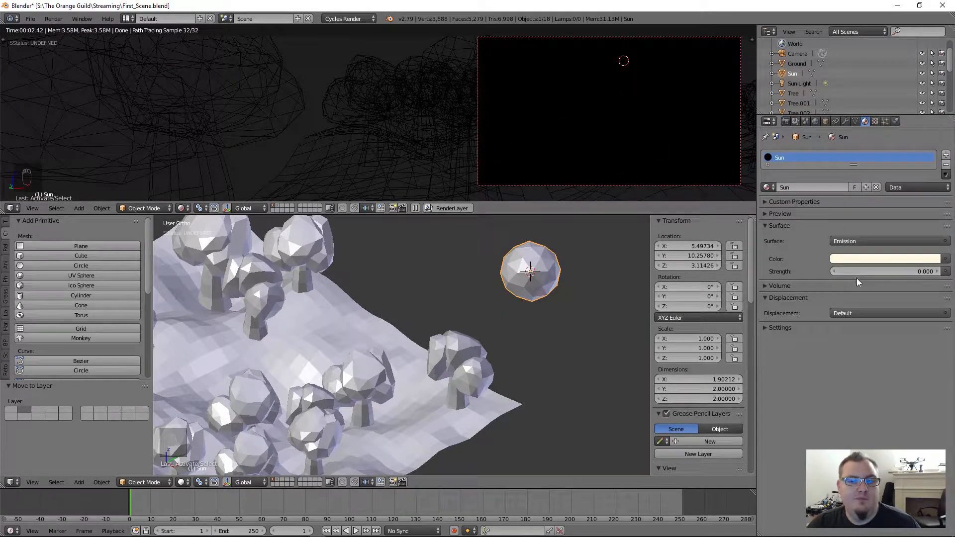
mouse_move(858, 273)
mouse_down()
mouse_move(946, 272)
mouse_move(848, 275)
mouse_up()
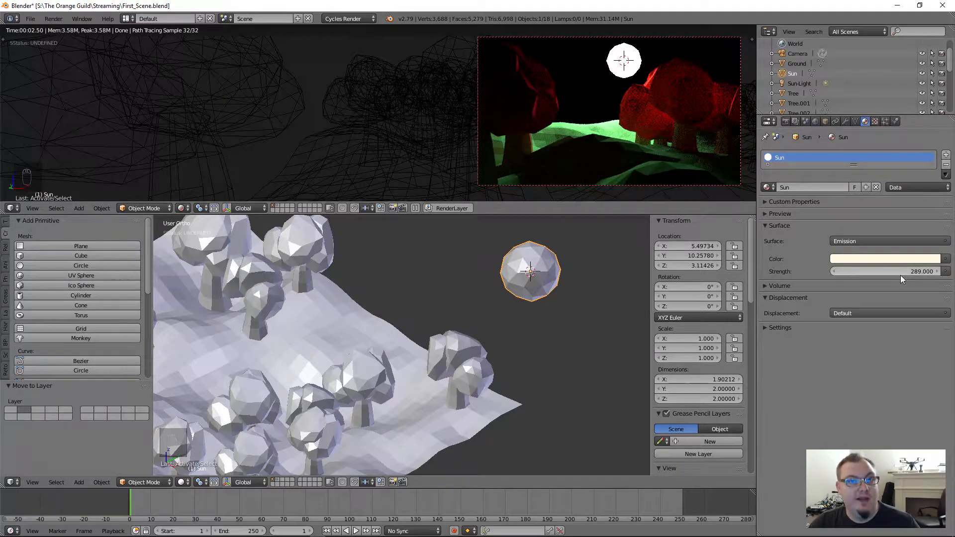
Try moving the sun sphere over the trees to compare the lighting from another position.
scroll(492, 345, down, 5)
middle_drag(512, 331, 464, 305)
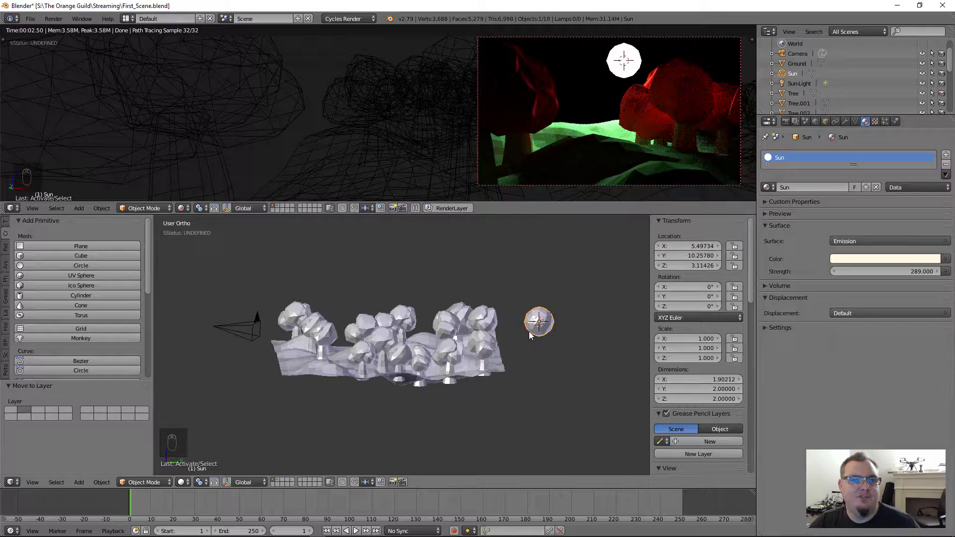
key(g)
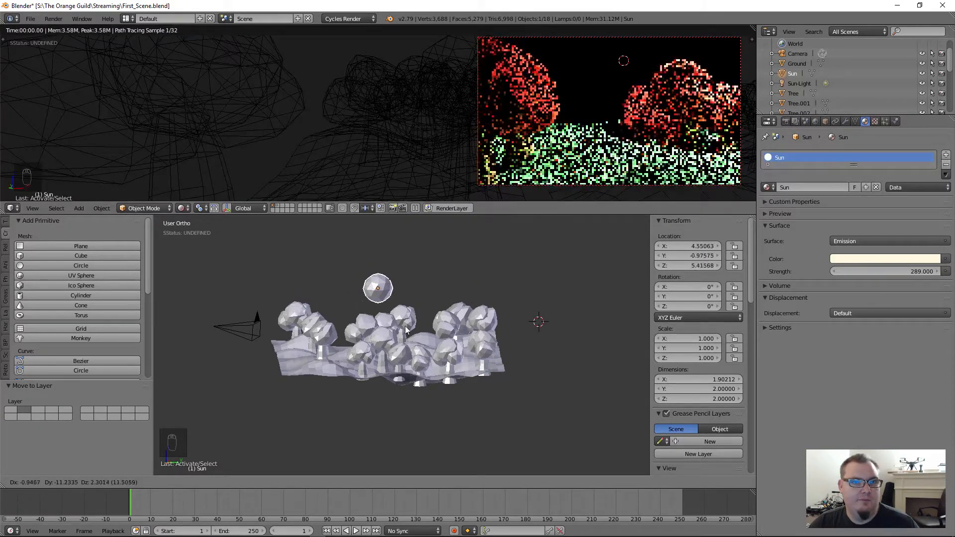
click(586, 394)
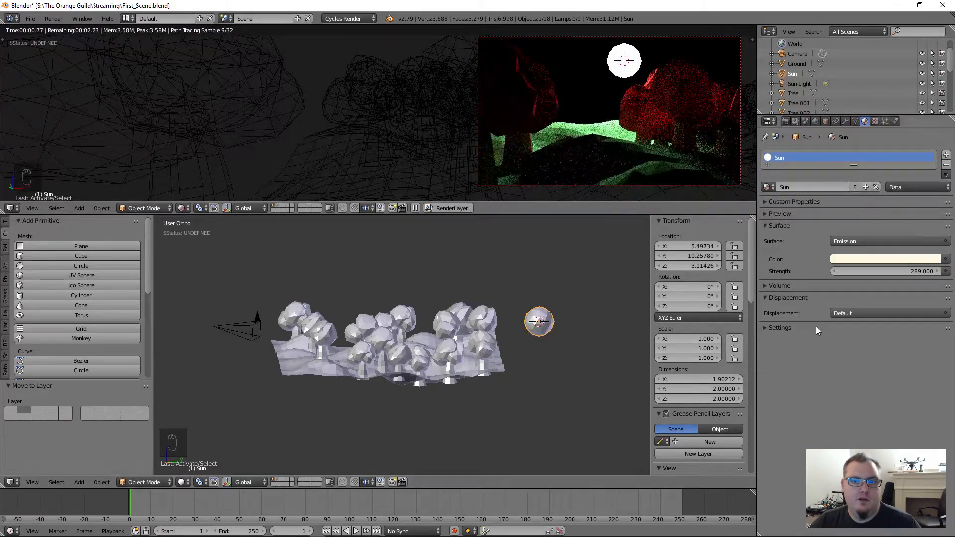
Set the sun sphere's emission strength to 264 and its colour to a darker yellow (R 0.736, G 0.593, B 0.153).
drag(895, 272, 883, 272)
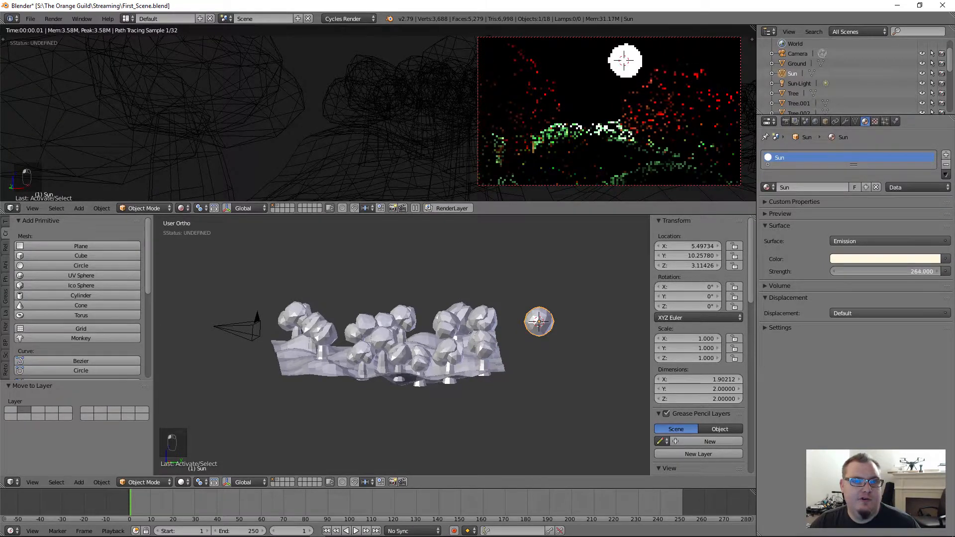
click(871, 258)
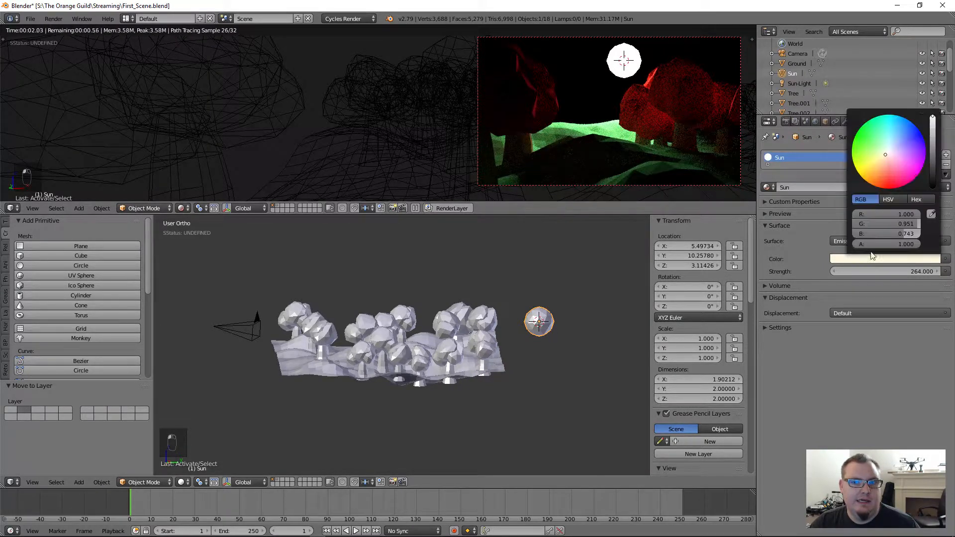
drag(933, 150, 933, 124)
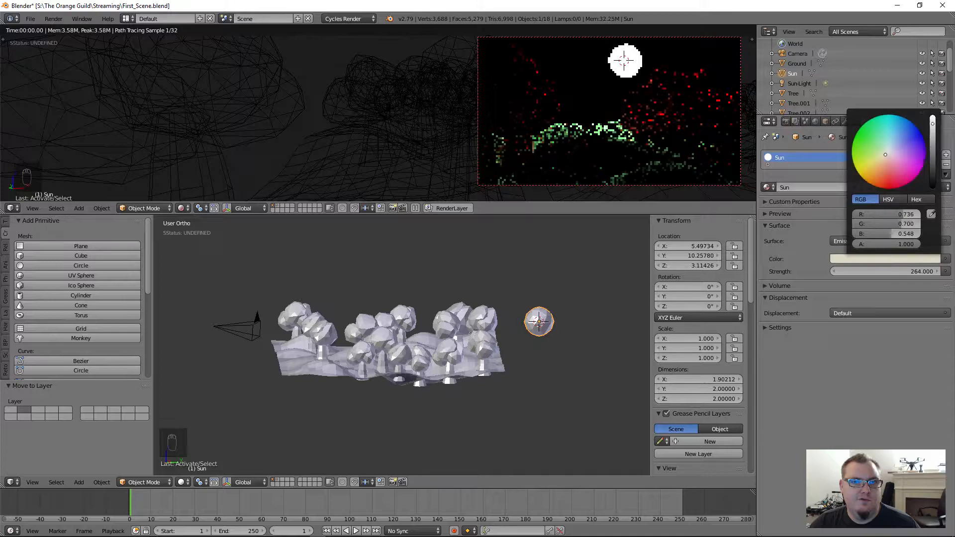
click(879, 163)
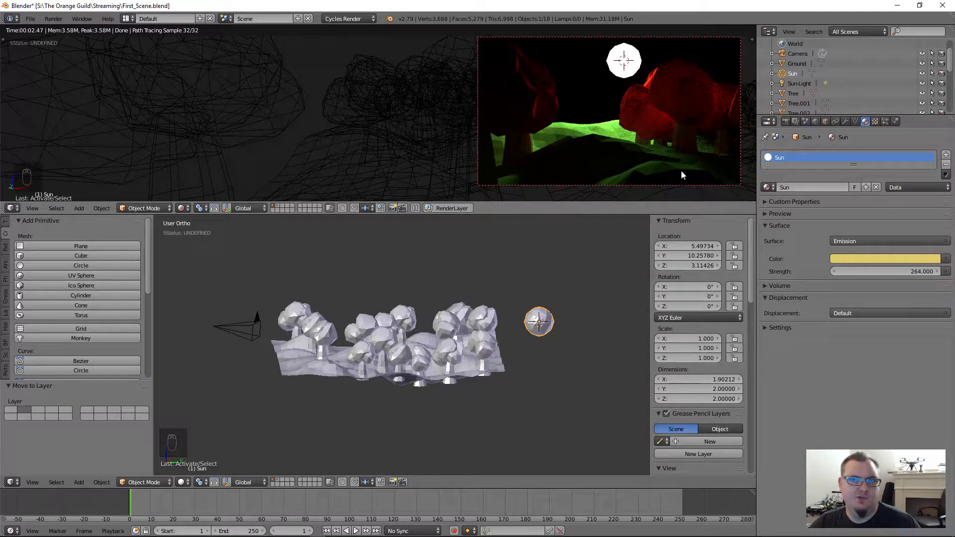
Brighten the sun sphere's emission colour to a soft warm yellow (R 1.000, G 0.847, B 0.473).
click(891, 260)
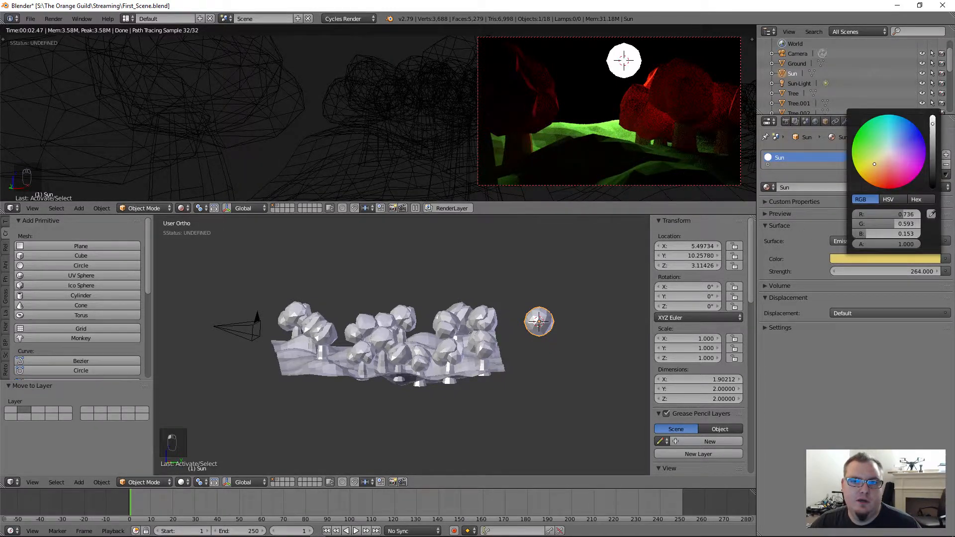
click(933, 119)
drag(882, 163, 881, 161)
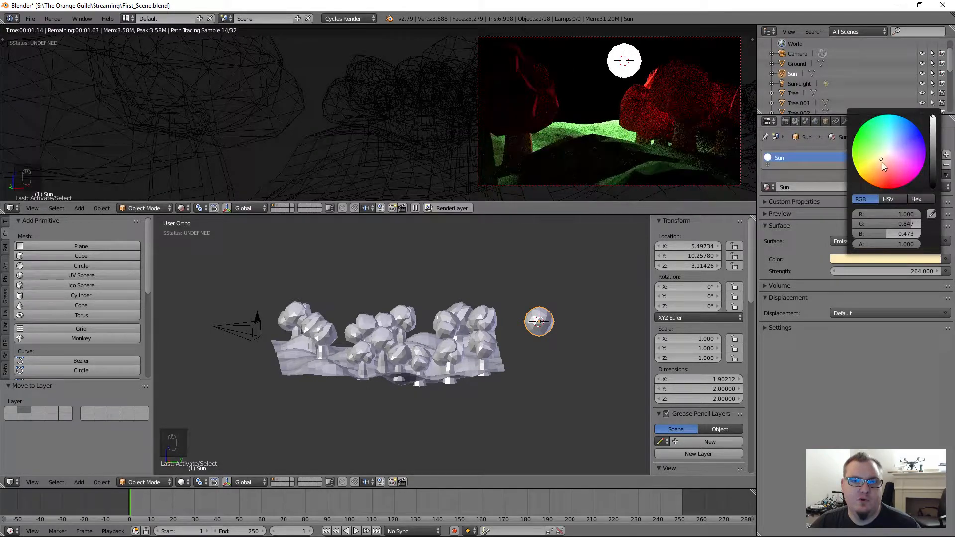
Lighten the sun sphere's emission colour to a paler cream and set its emission strength to 100.
click(853, 258)
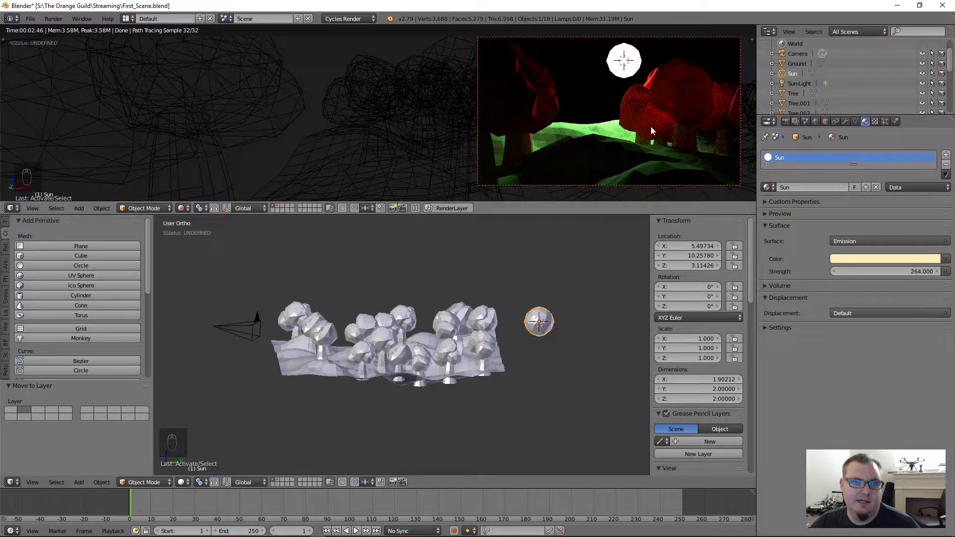
click(851, 259)
click(884, 155)
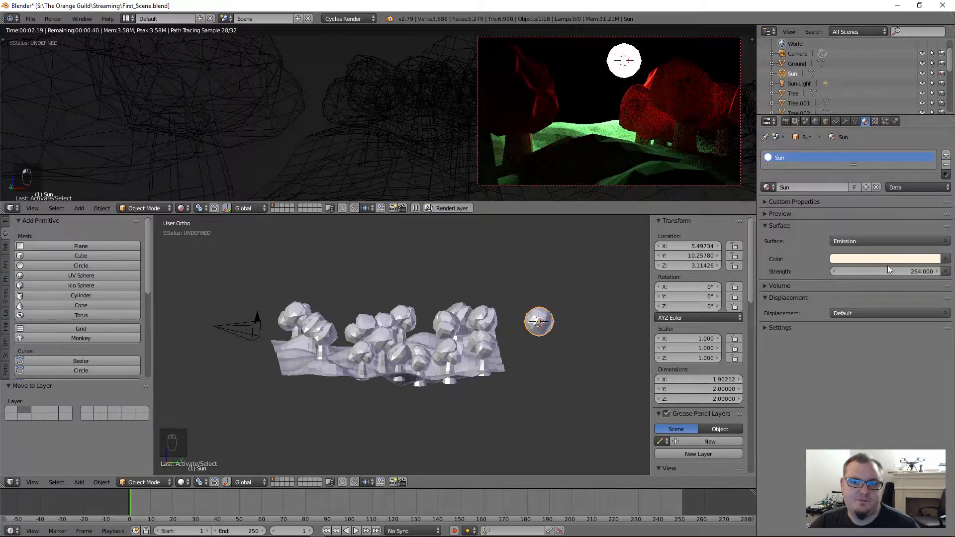
drag(888, 271, 911, 270)
click(911, 271)
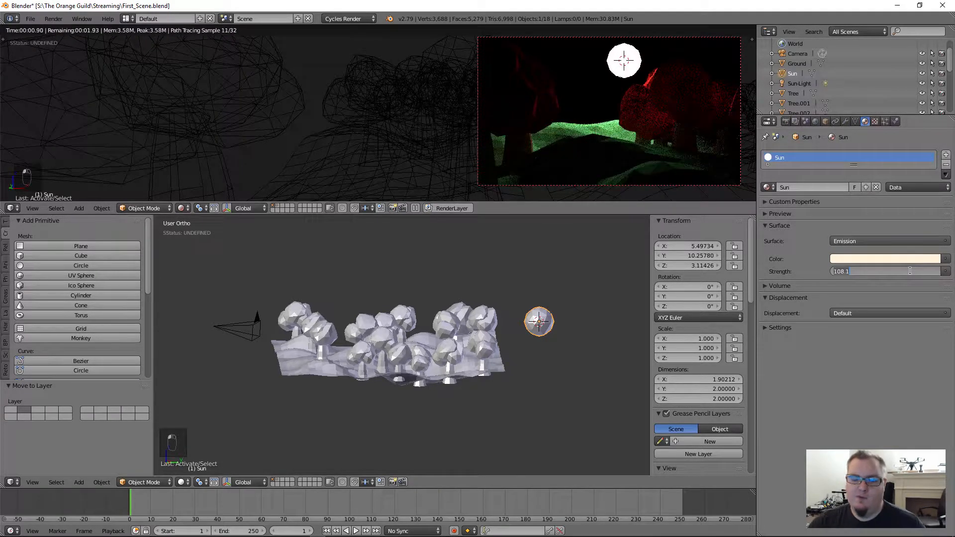
text(100)
key(Return)
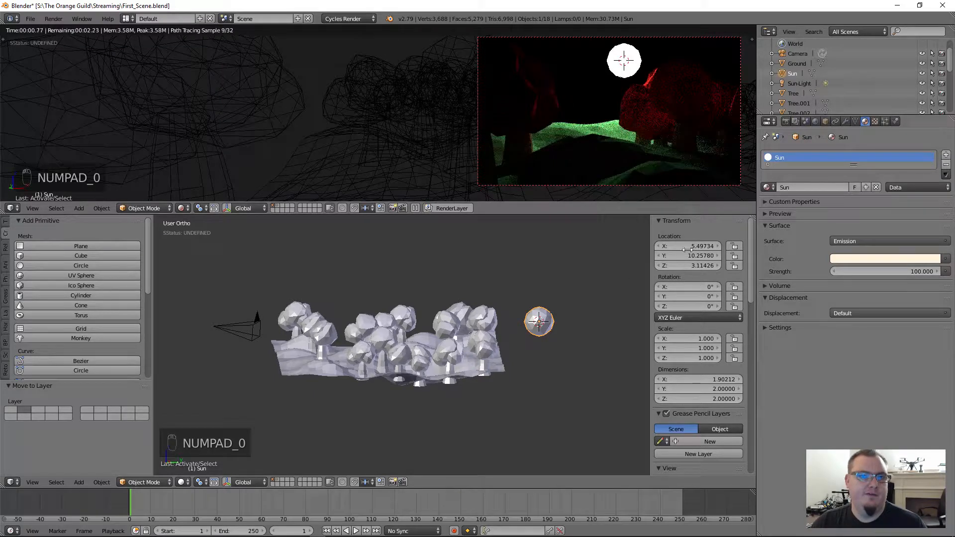
Show the layer holding the sun lamp in addition to the currently visible layer.
middle_drag(512, 360, 519, 347)
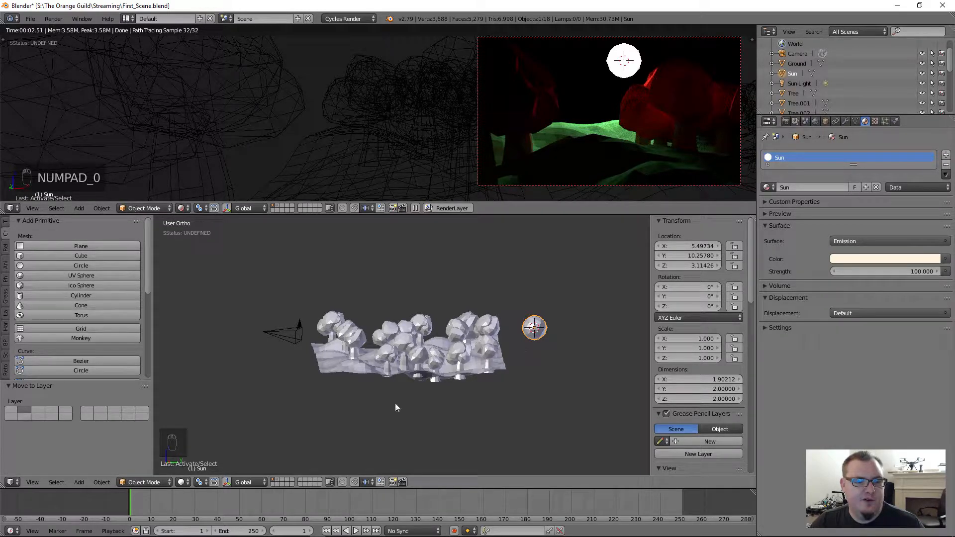
shift+click(274, 480)
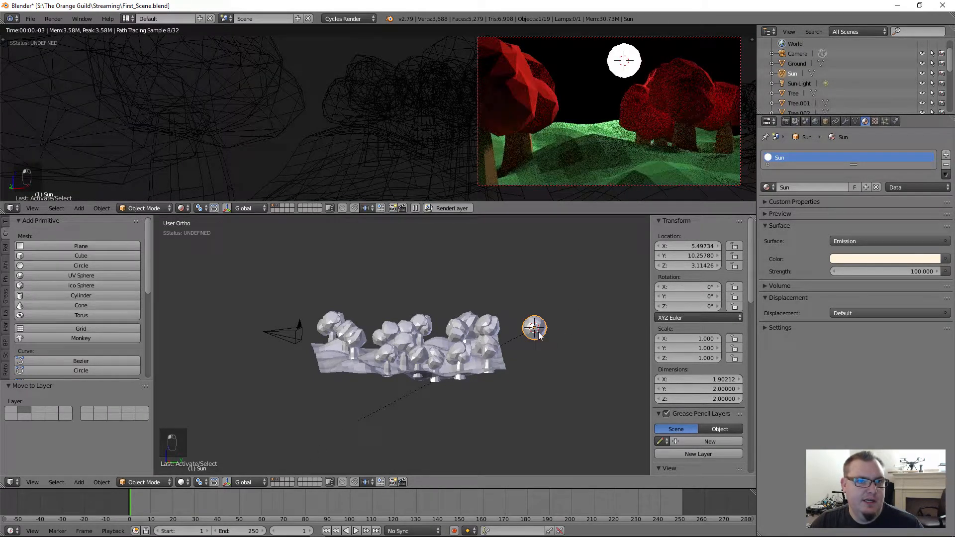
middle_drag(547, 335, 557, 341)
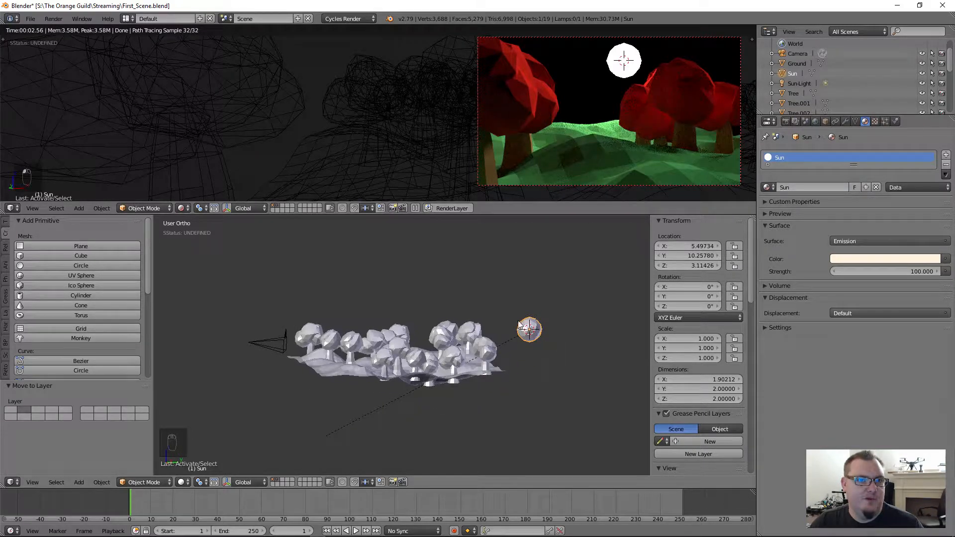
Reposition the sun sphere in the sky to about X 5.58, Y 9.99, Z 2.93.
key(g)
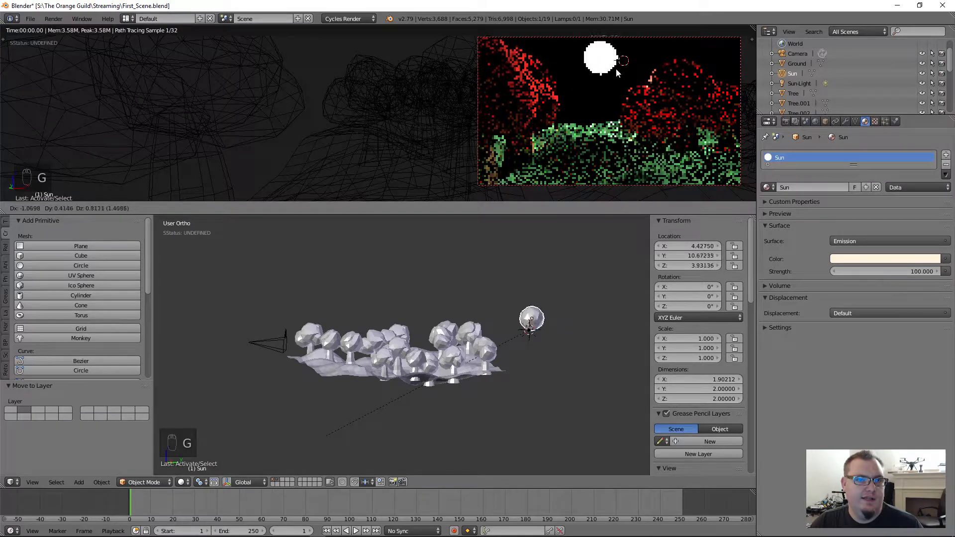
click(638, 85)
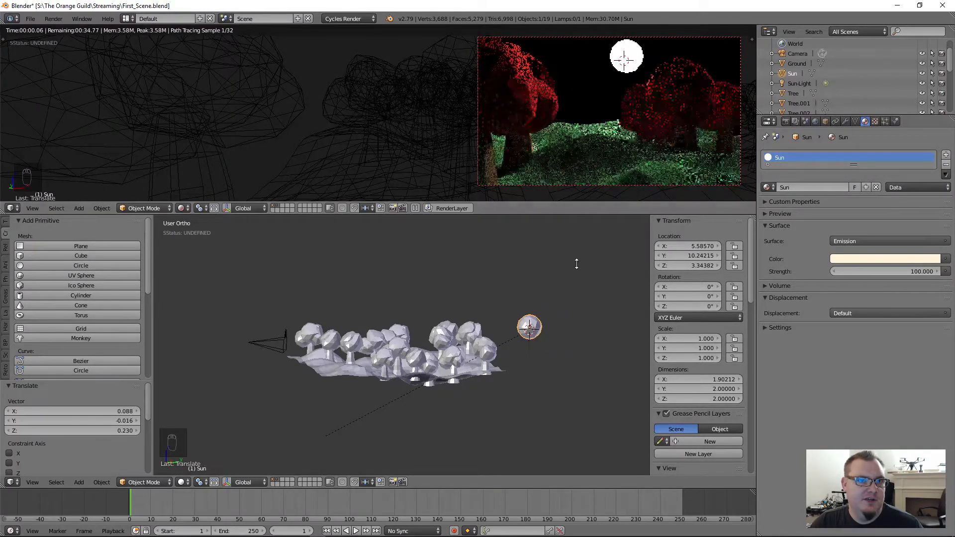
click(518, 351)
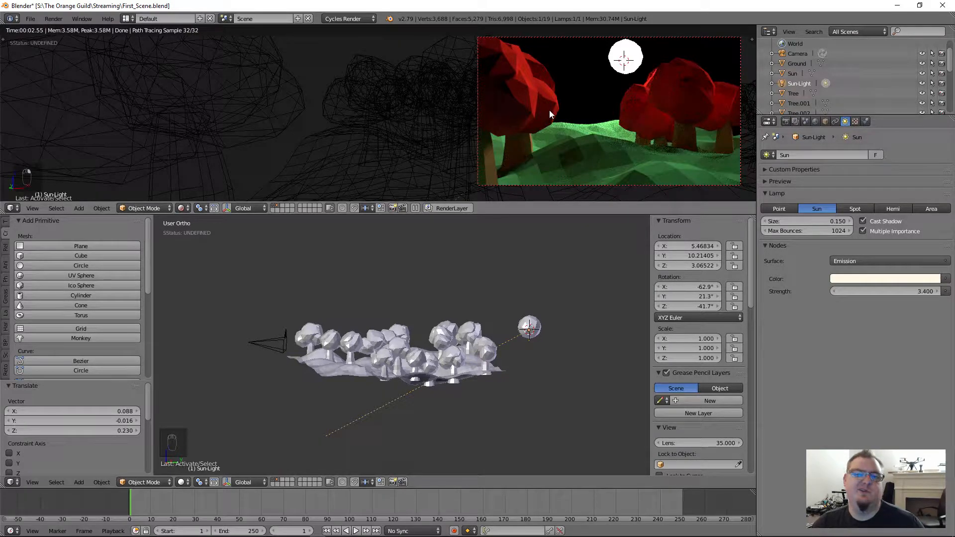
right_click(535, 326)
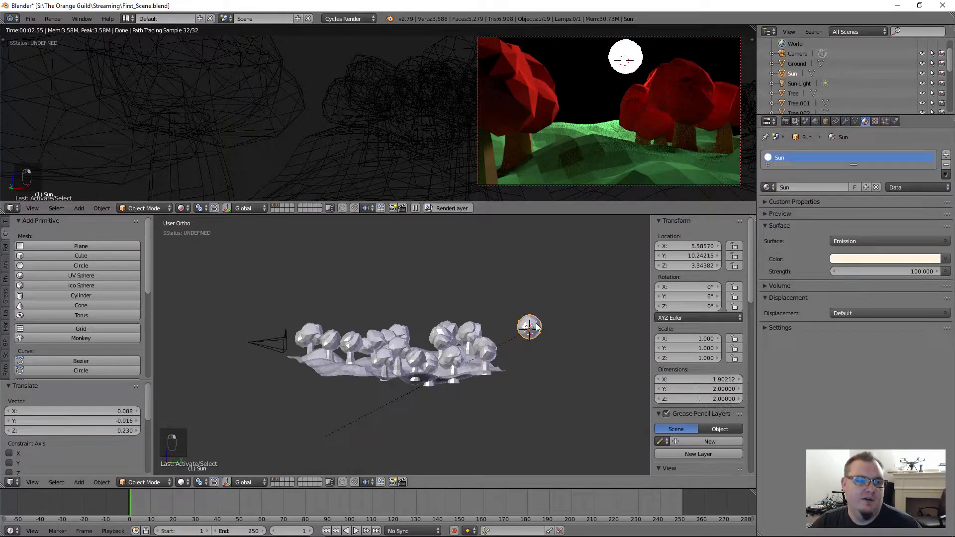
key(g)
click(598, 295)
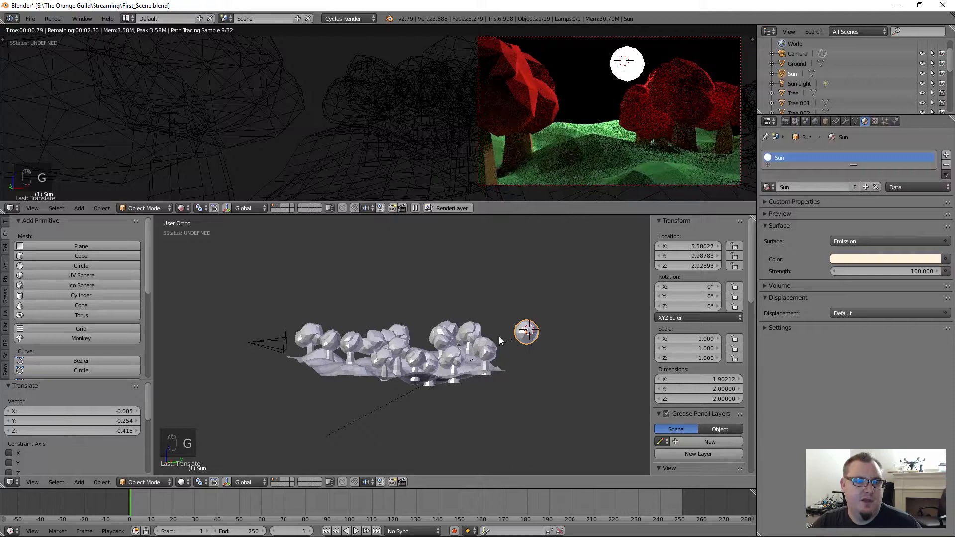
Try moving the sun lamp and the sun sphere separately to compare their effect on the scene lighting.
middle_drag(499, 336, 536, 320)
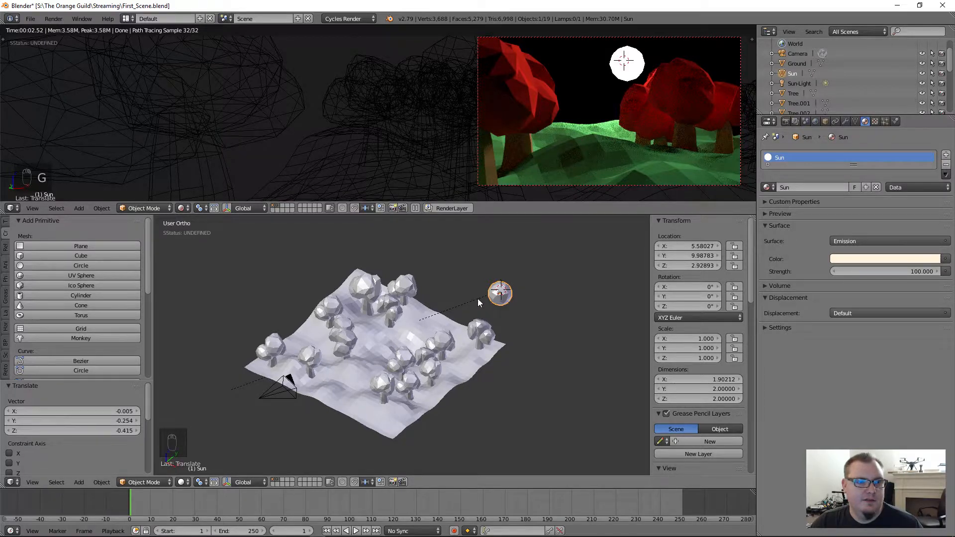
right_click(500, 293)
key(g)
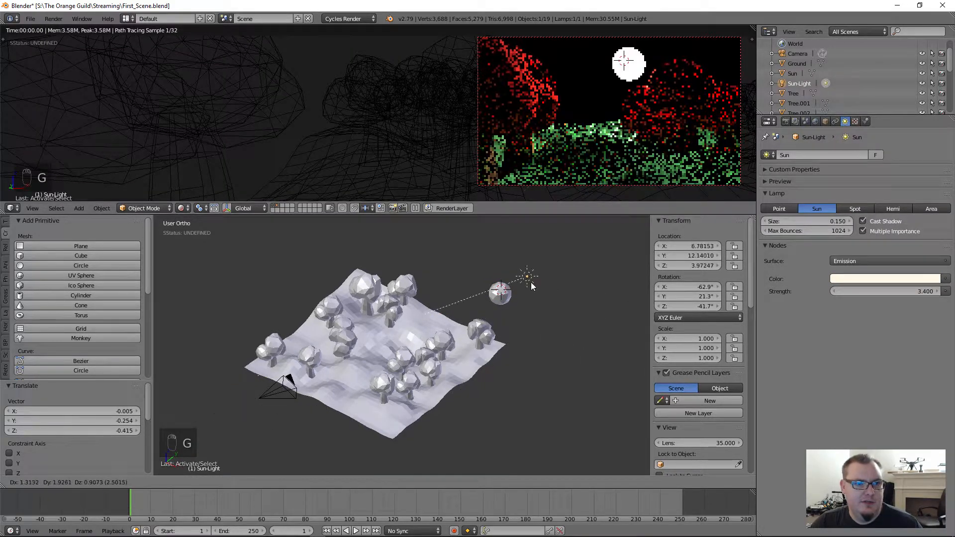
click(525, 312)
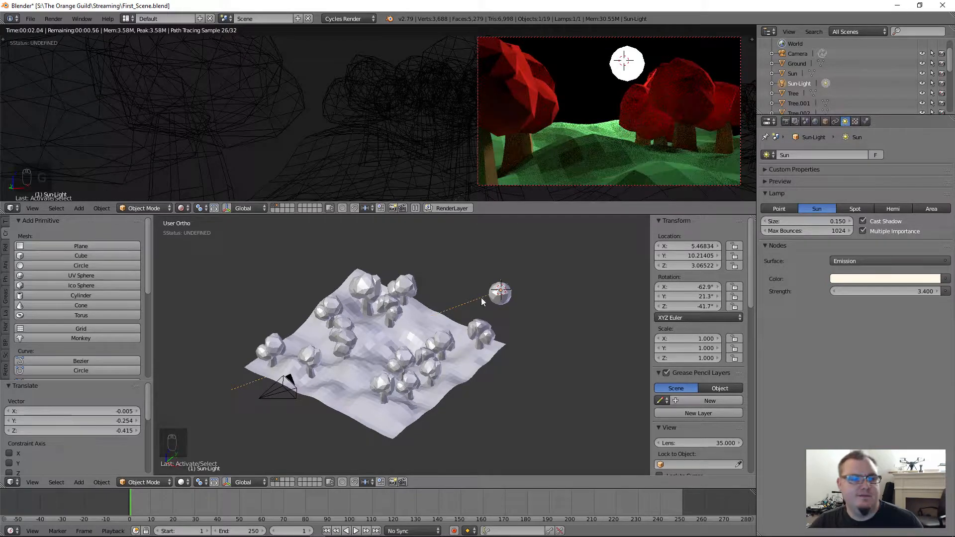
right_click(498, 298)
key(g)
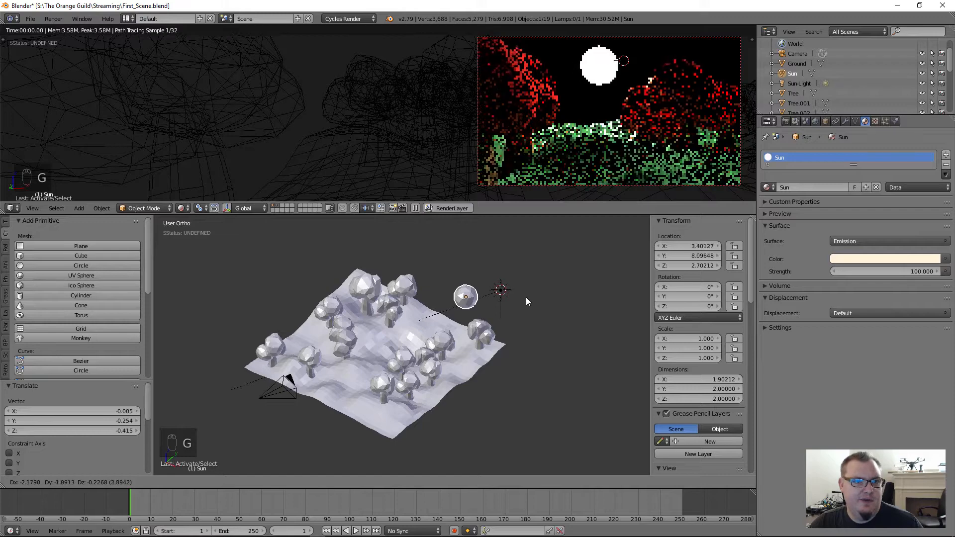
click(523, 311)
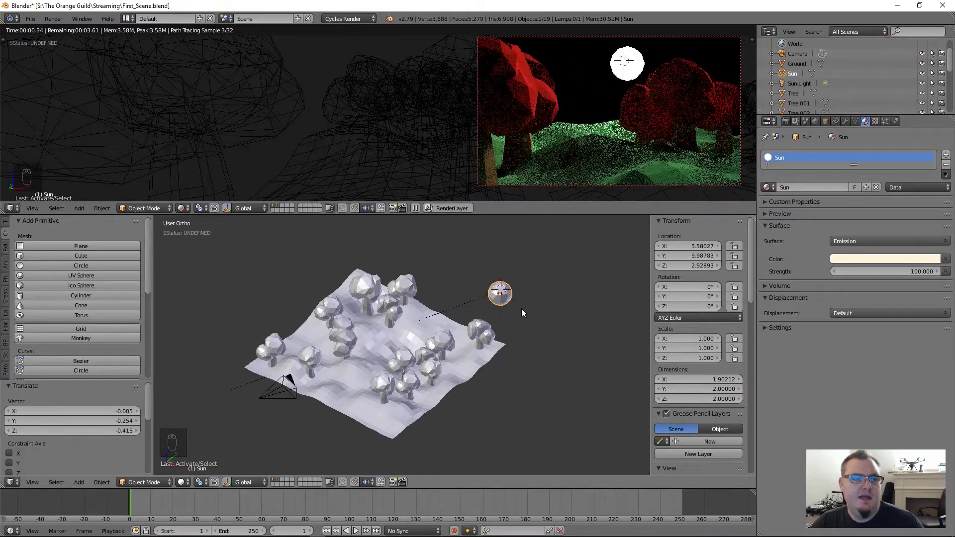
Set the world background's strength to 0.400.
click(824, 121)
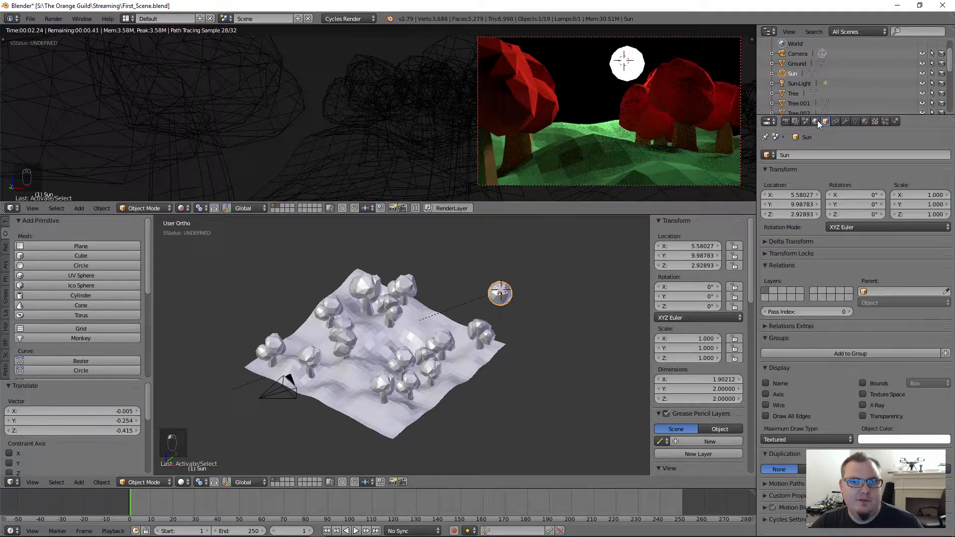
click(817, 121)
drag(862, 238, 862, 237)
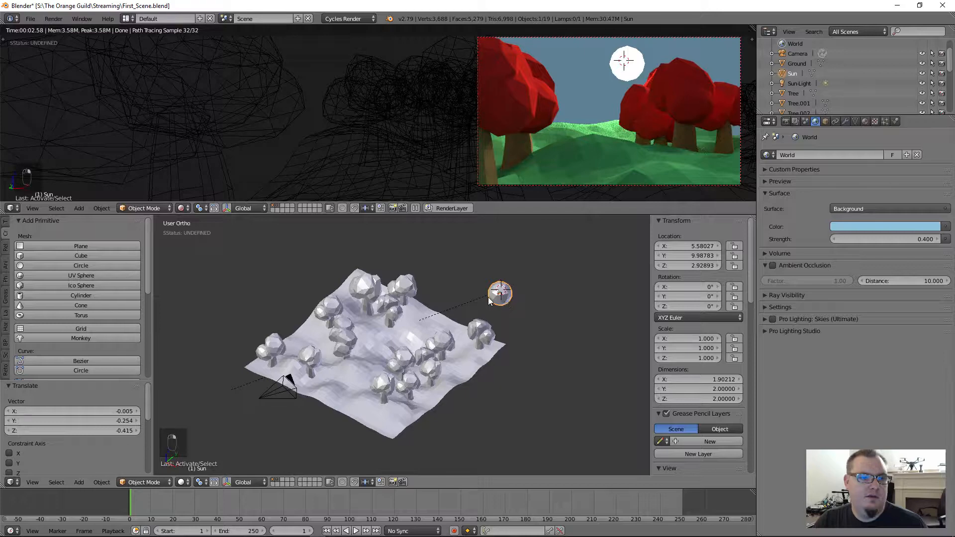
Move the sun sphere slightly higher and farther back, to about X 5.50, Y 10.23, Z 3.22.
key(g)
click(511, 275)
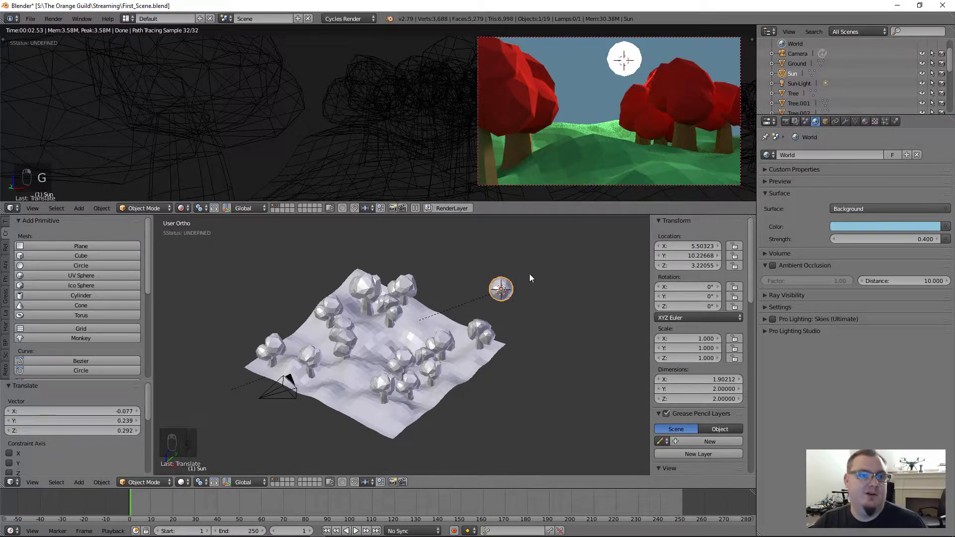
scroll(606, 146, down, 2)
scroll(606, 147, up, 2)
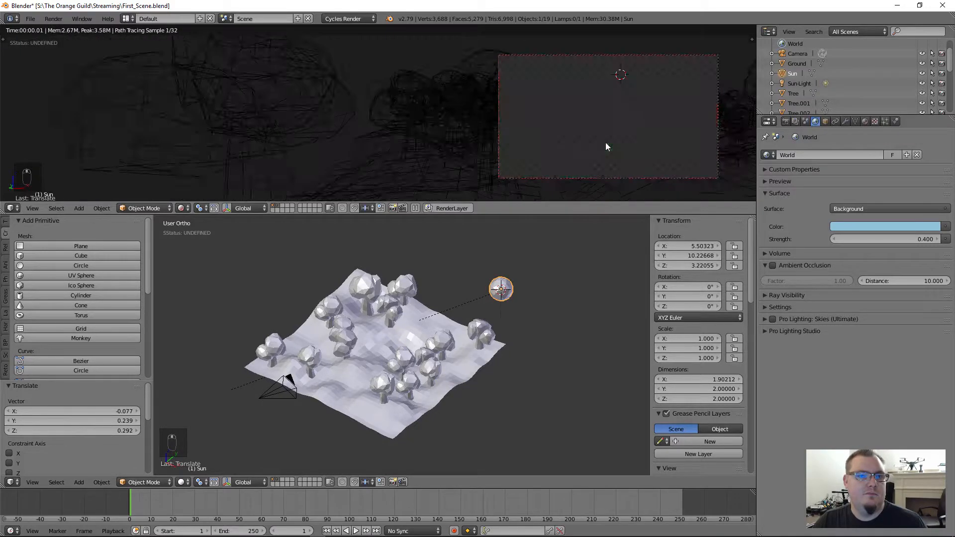
scroll(438, 331, down, 2)
Raise the camera about 0.225 along the global Z axis.
middle_drag(438, 330, 454, 348)
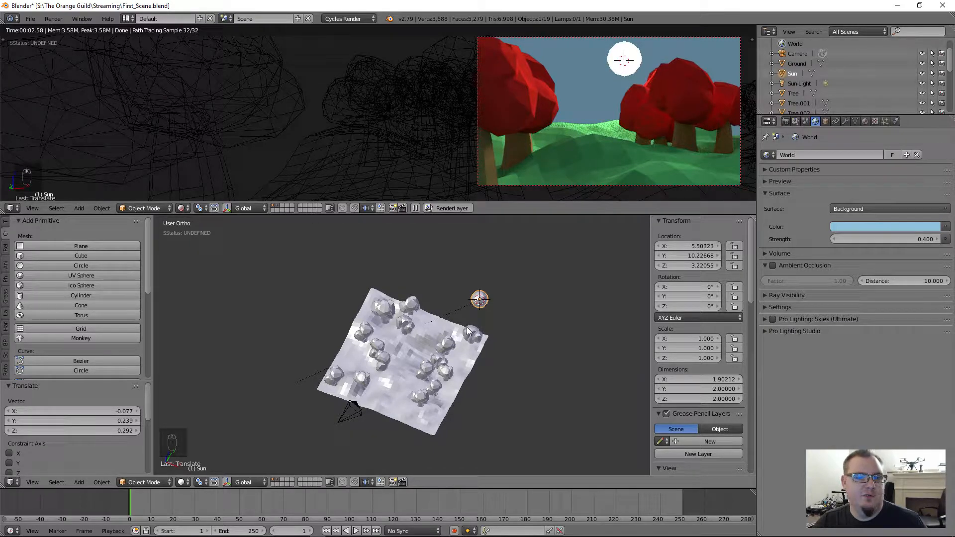
mouse_move(519, 536)
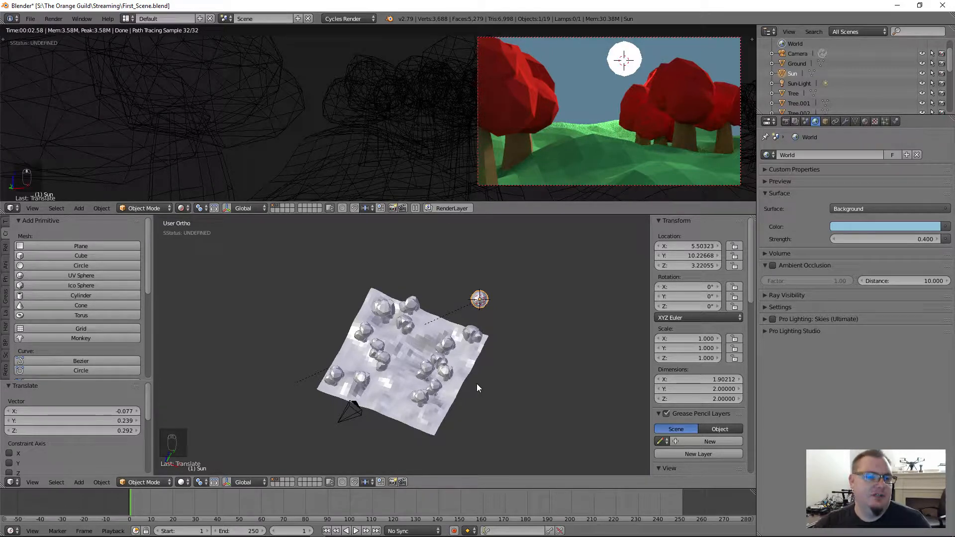
right_click(369, 412)
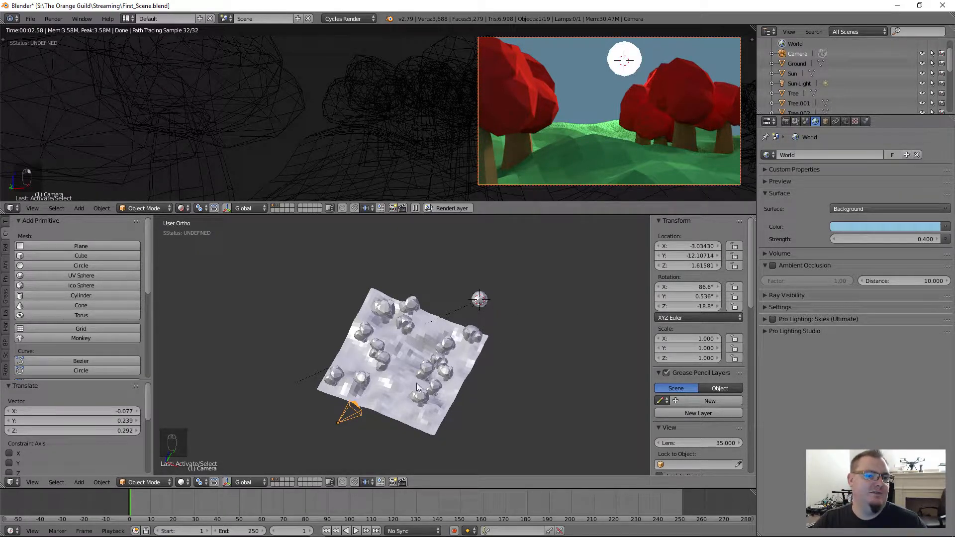
mouse_move(416, 383)
middle_down()
mouse_move(408, 369)
mouse_move(411, 401)
middle_up()
key(g)
key(z)
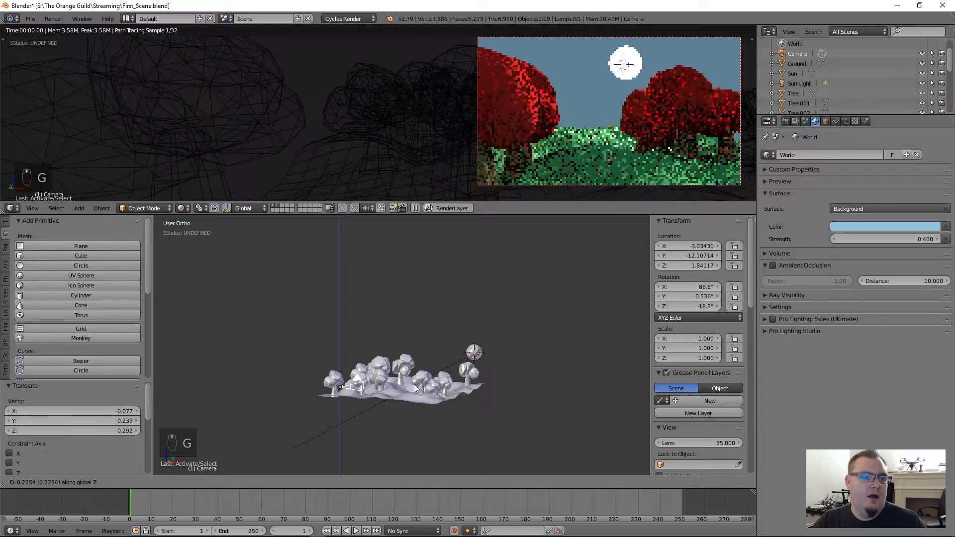
click(414, 384)
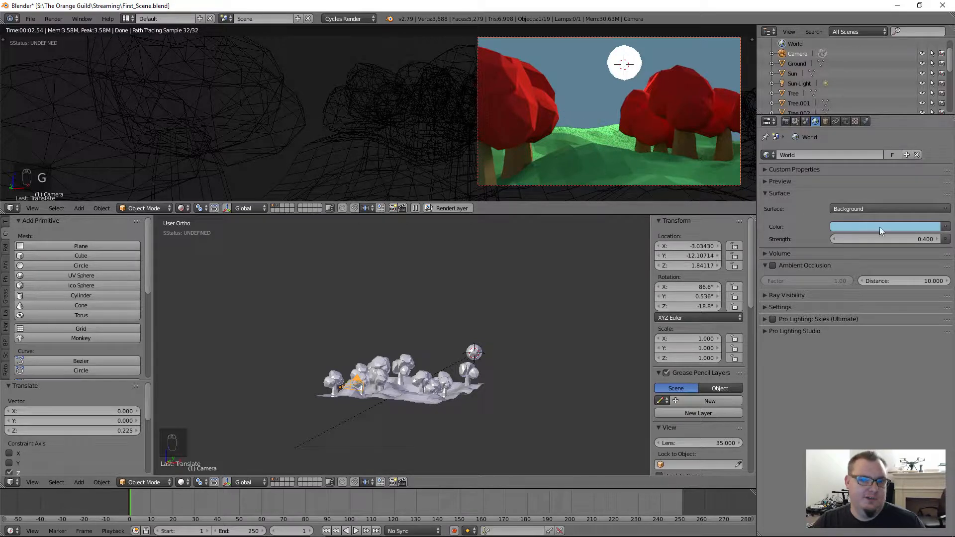
Set the world background's strength to 1.000 and switch the camera view from rendered preview to wireframe.
drag(900, 240, 861, 240)
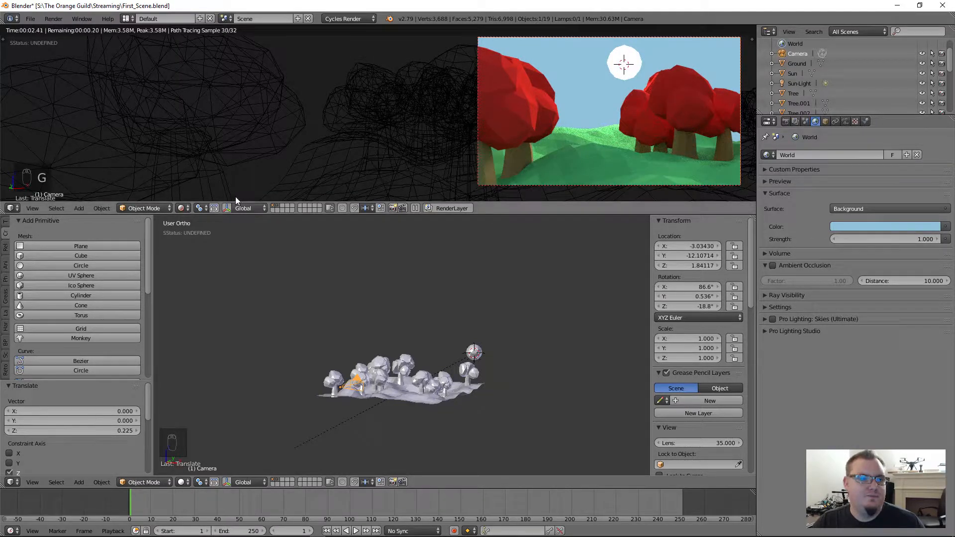
key(shift+z)
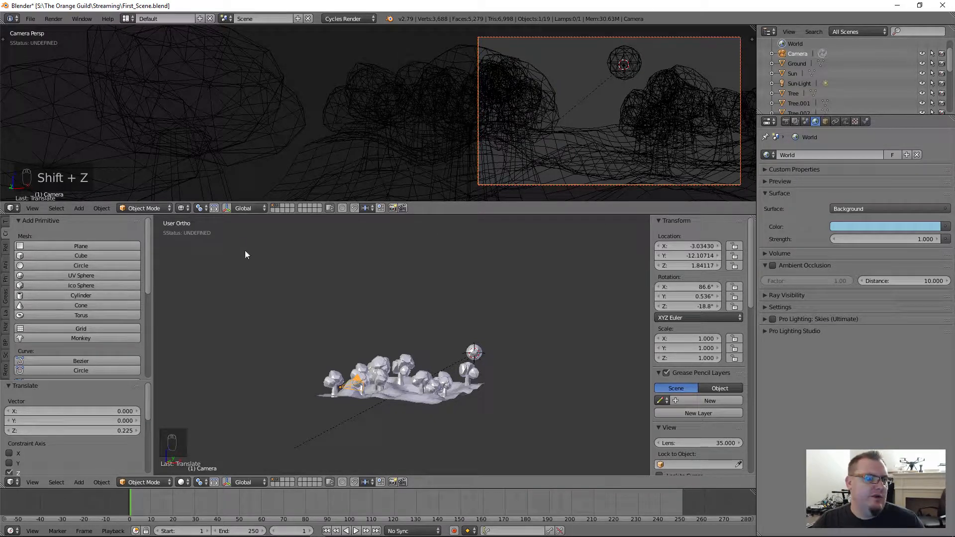
scroll(128, 311, down, 6)
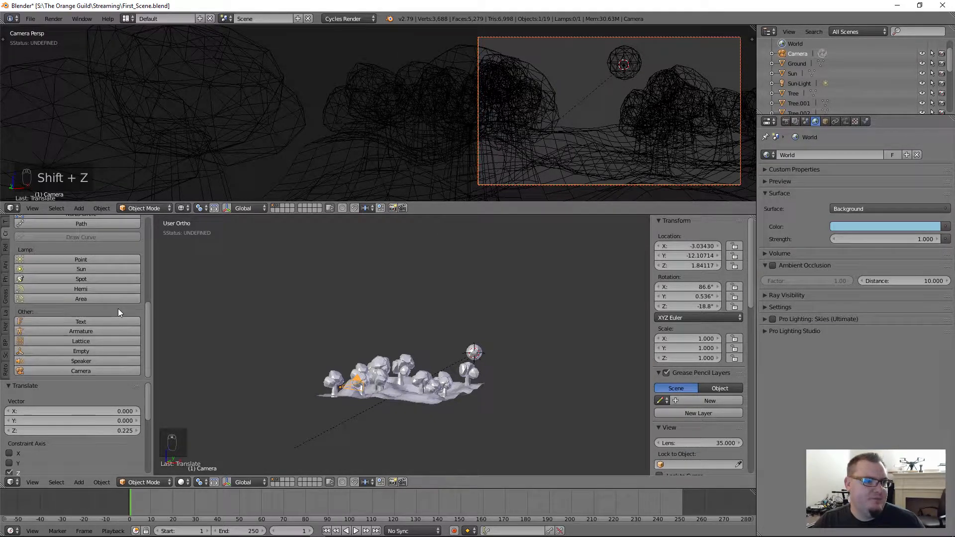
Save the scene to its existing file, First_Scene.blend.
click(32, 19)
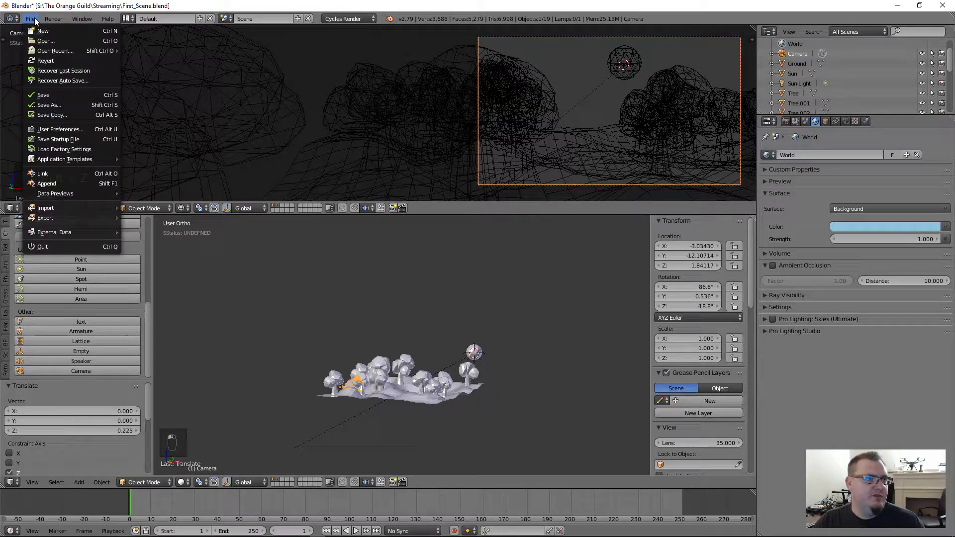
click(47, 95)
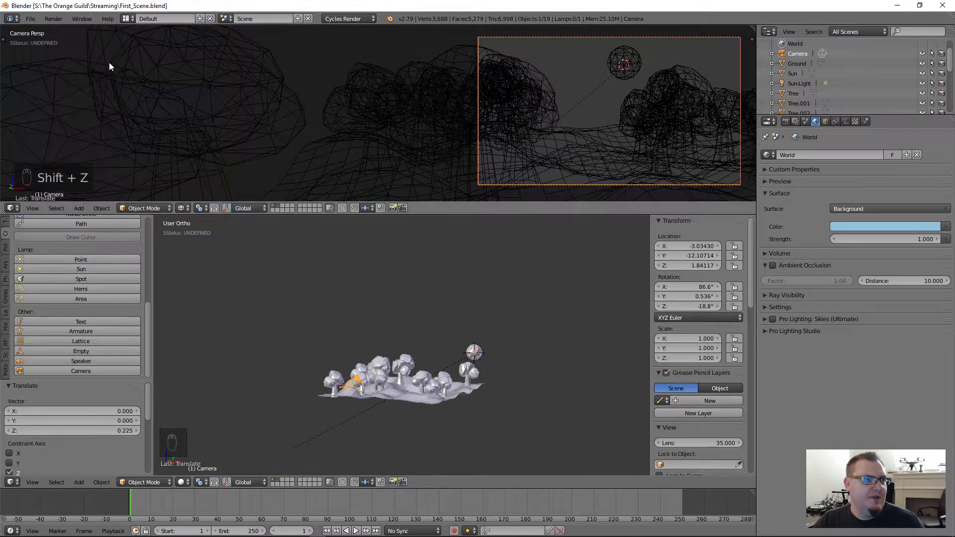
key(super+d)
key(super+d)
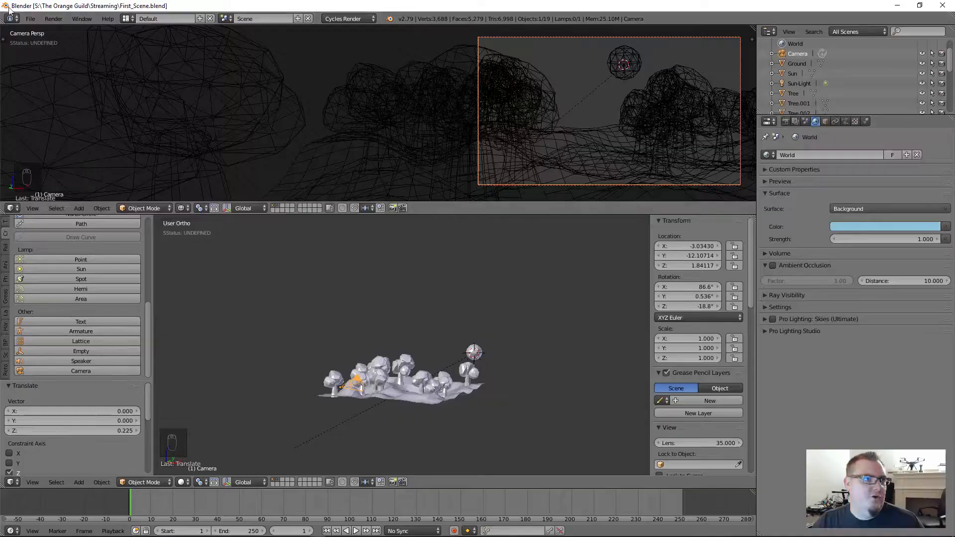
Open the add-ons section of the user preferences and move its window toward the middle of the screen.
click(32, 20)
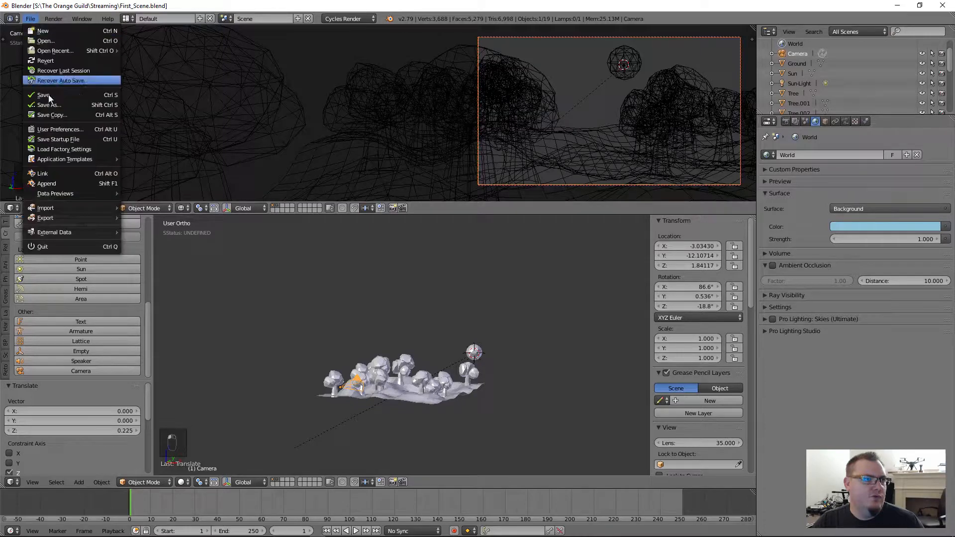
click(64, 128)
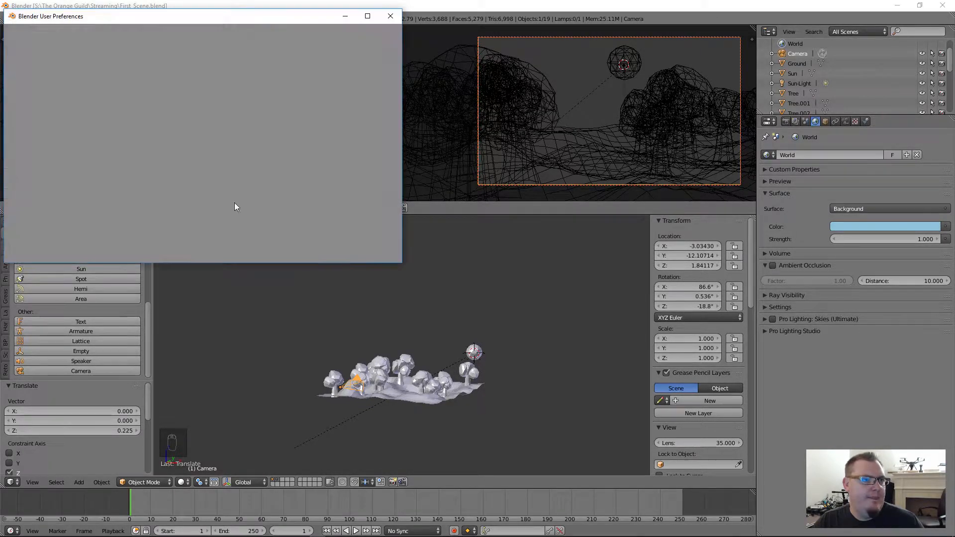
click(201, 34)
drag(203, 14, 372, 109)
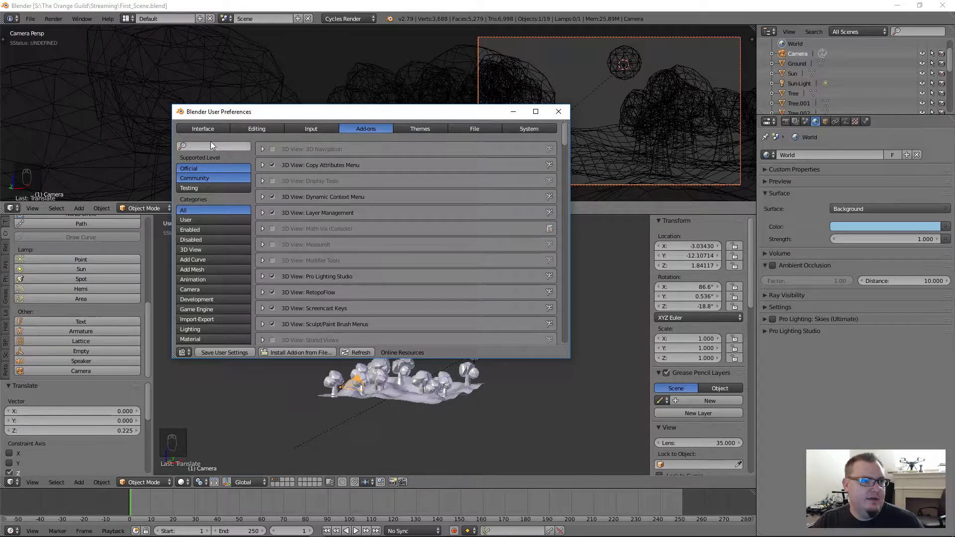
Search the add-ons for "sky", enable Lighting: Dynamic Sky, and close the user preferences.
text(sky)
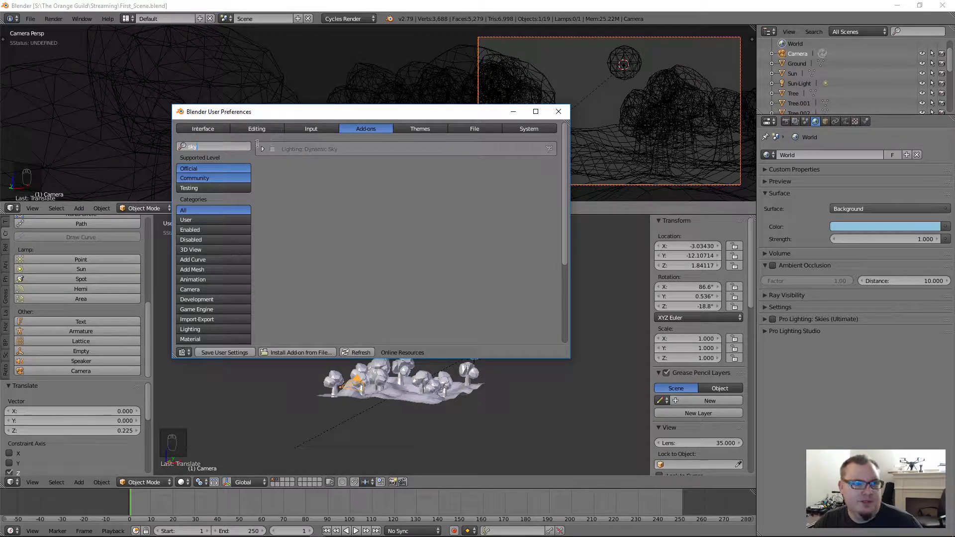
click(263, 149)
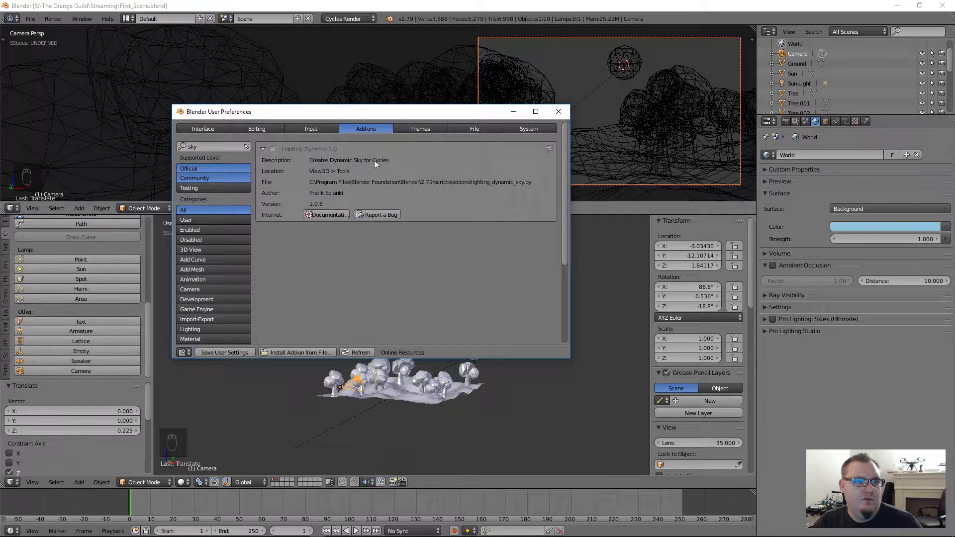
click(272, 150)
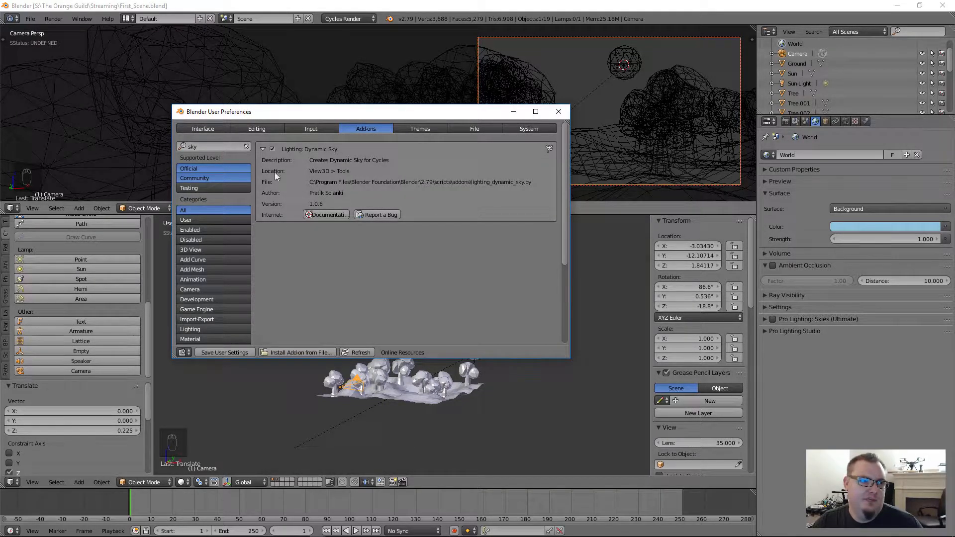
click(558, 112)
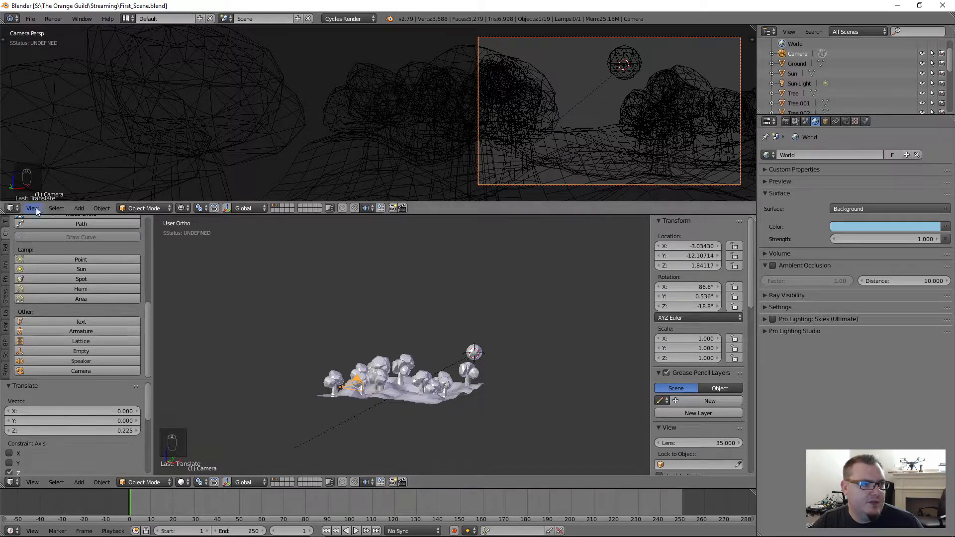
Create a dynamic sky with the new add-on and make Dynamic_1 the scene's active world.
drag(74, 213, 74, 42)
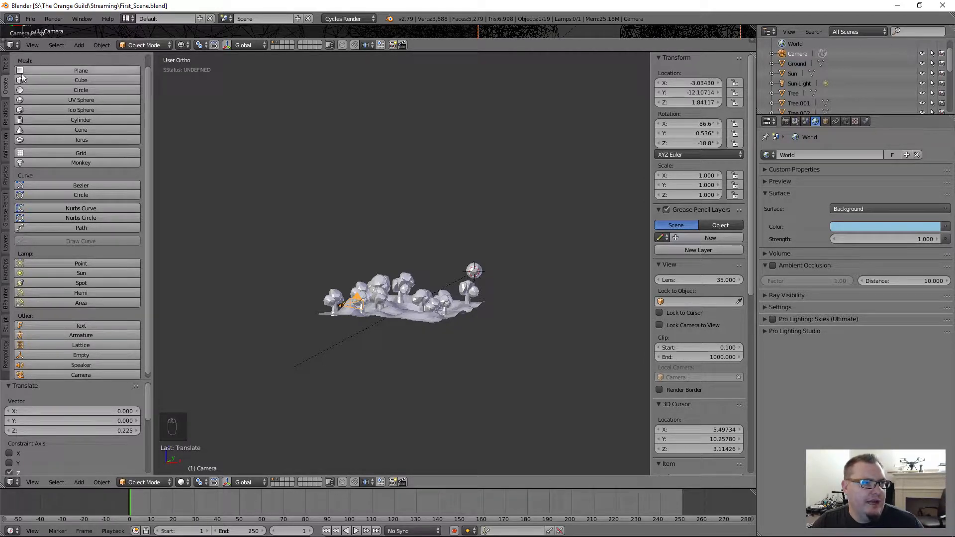
click(5, 65)
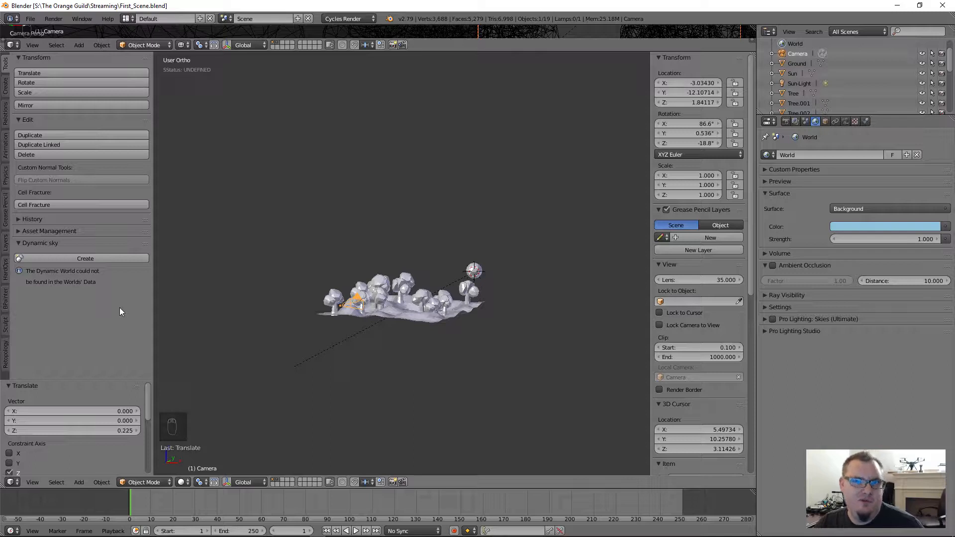
middle_drag(460, 264, 456, 301)
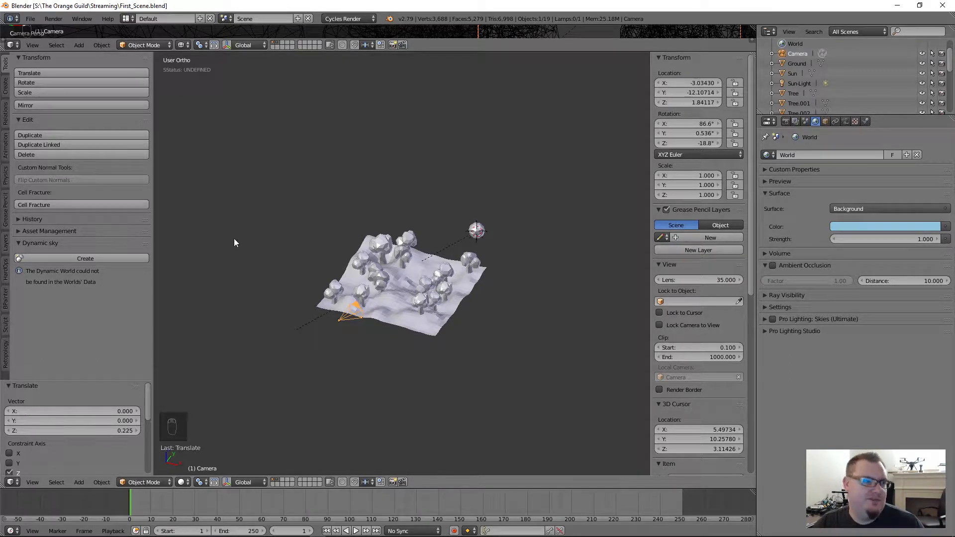
click(58, 258)
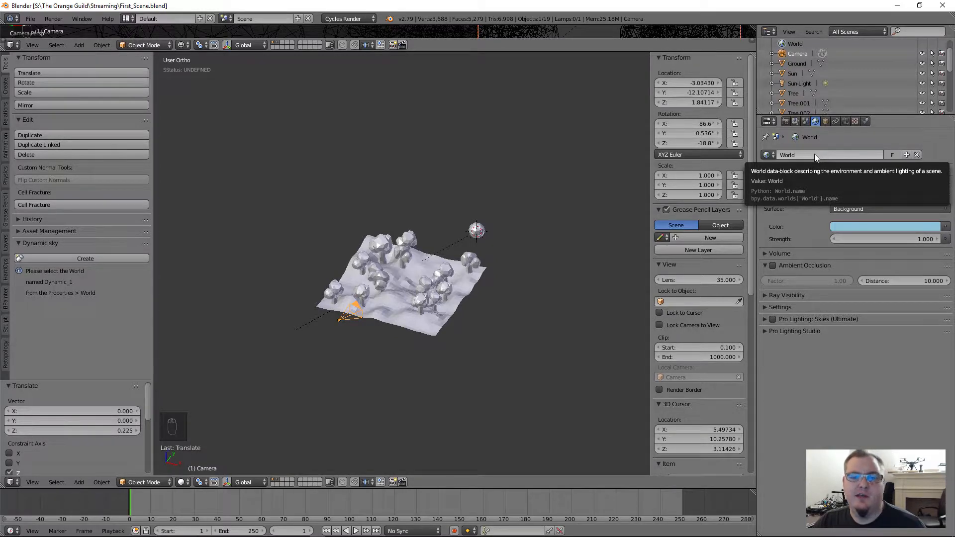
click(769, 155)
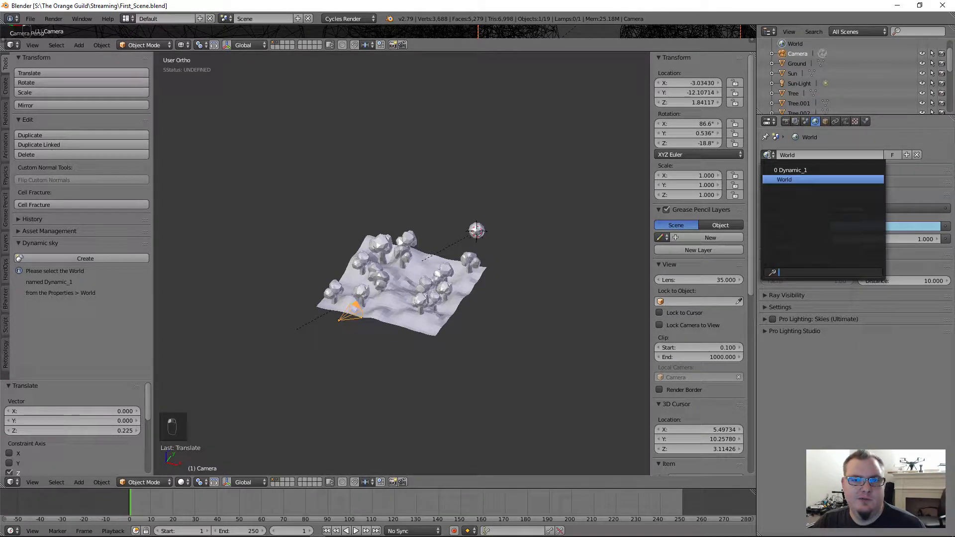
click(816, 170)
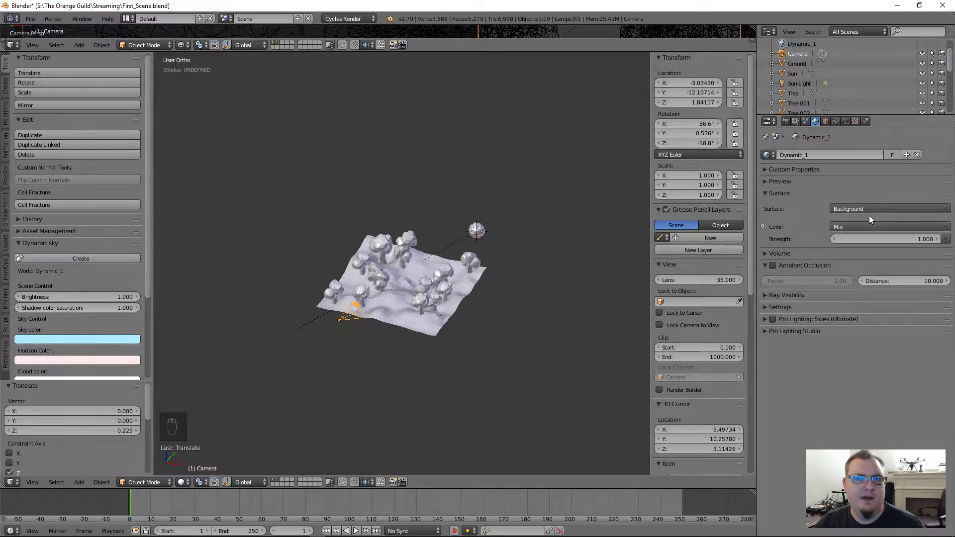
Resize the viewport areas and shrink the last-operation panel so the camera view and all Dynamic Sky settings fit on screen.
scroll(99, 324, down, 5)
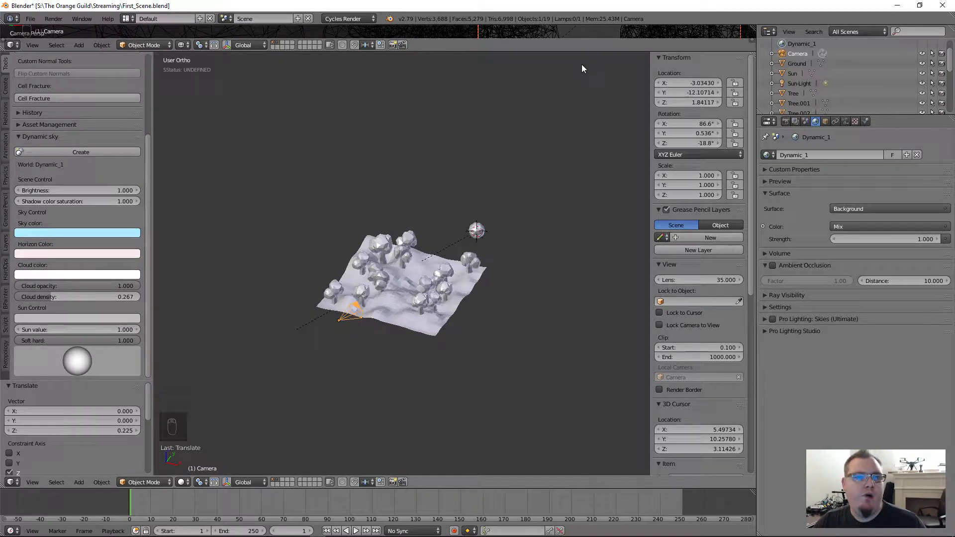
drag(582, 52, 592, 180)
scroll(87, 315, down, 5)
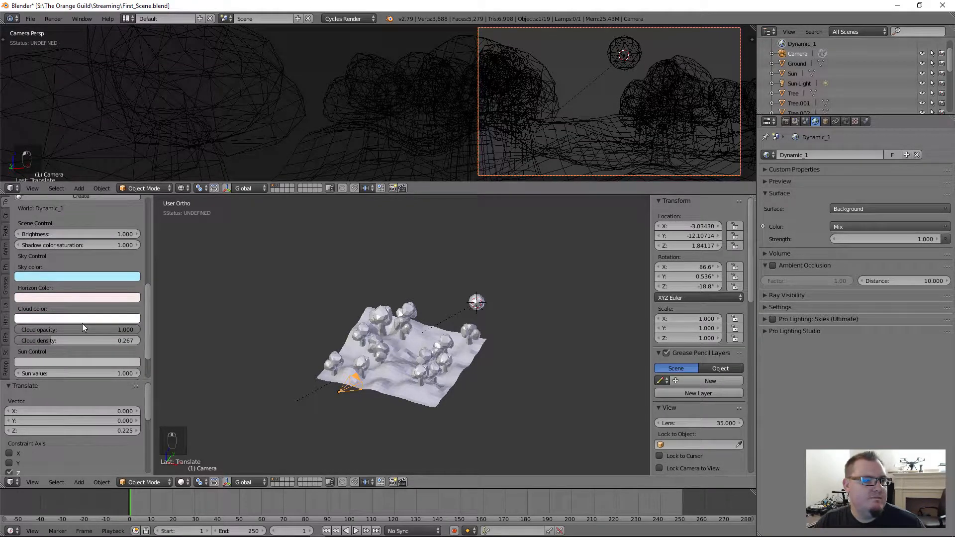
click(88, 381)
drag(88, 380, 81, 470)
scroll(89, 309, down, 2)
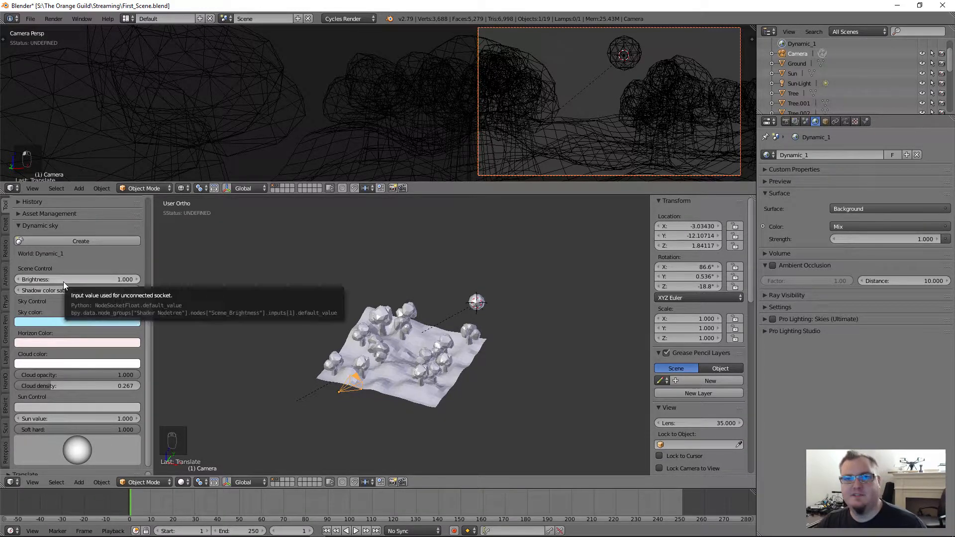
Switch the camera view's shading to the rendered preview.
key(shift+z)
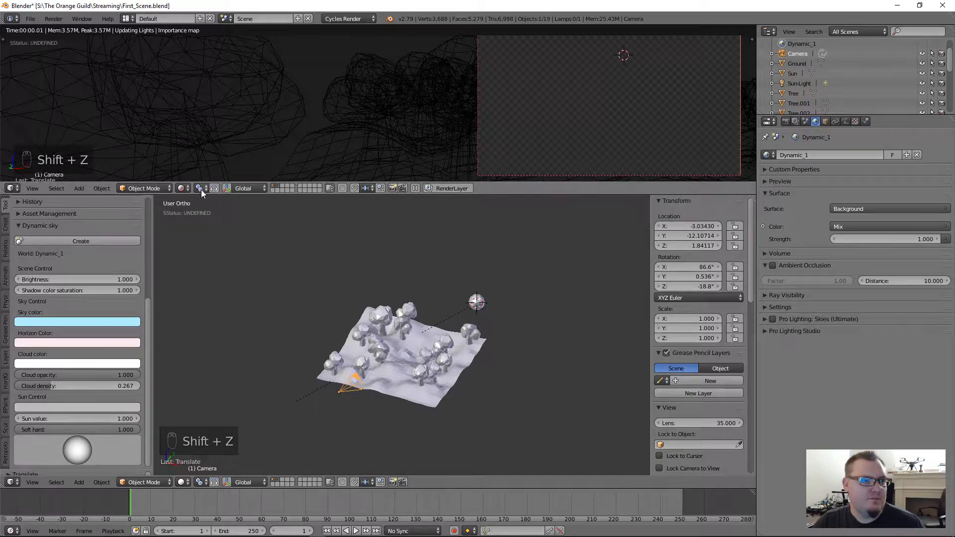
click(182, 188)
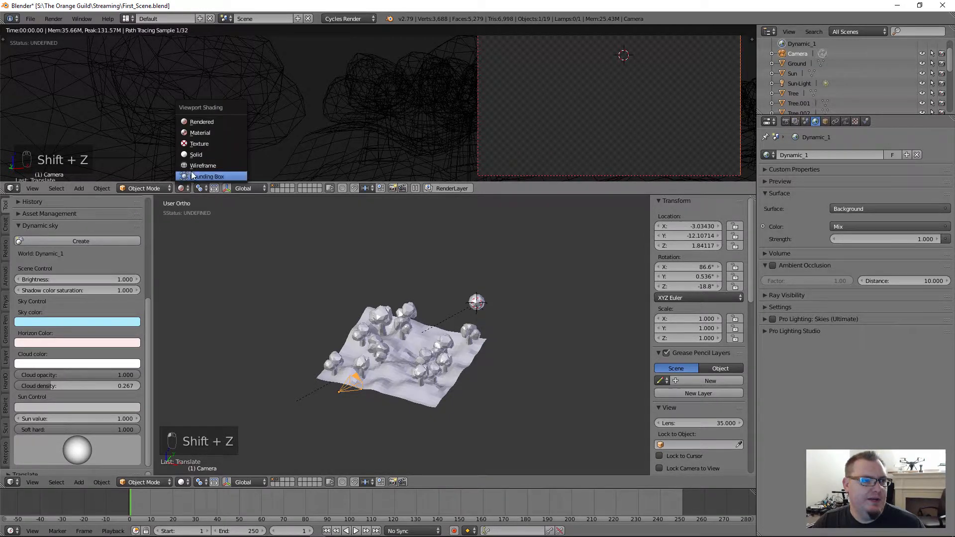
click(212, 122)
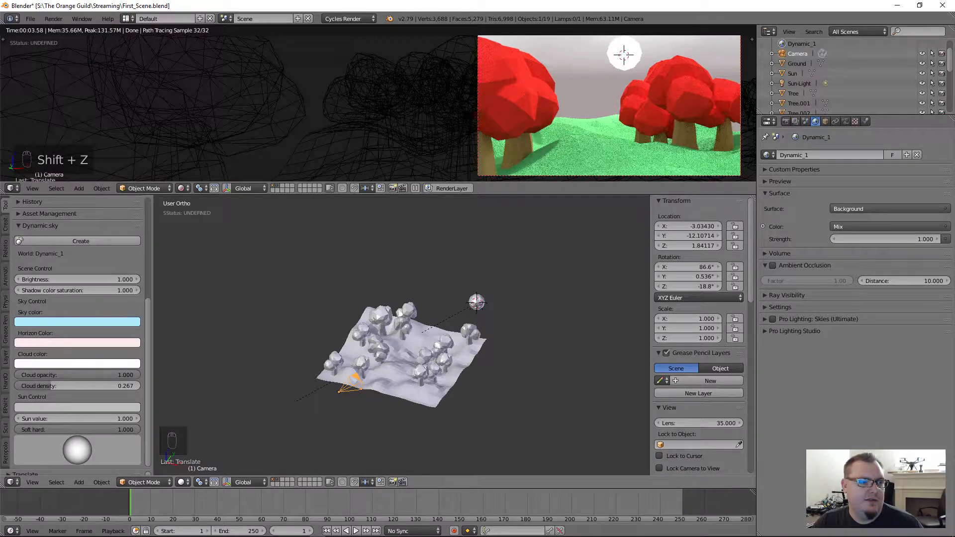
Test the cloud opacity at 0, return it to 1.000, and raise the cloud density to about 0.802.
click(98, 377)
text(0)
key(Return)
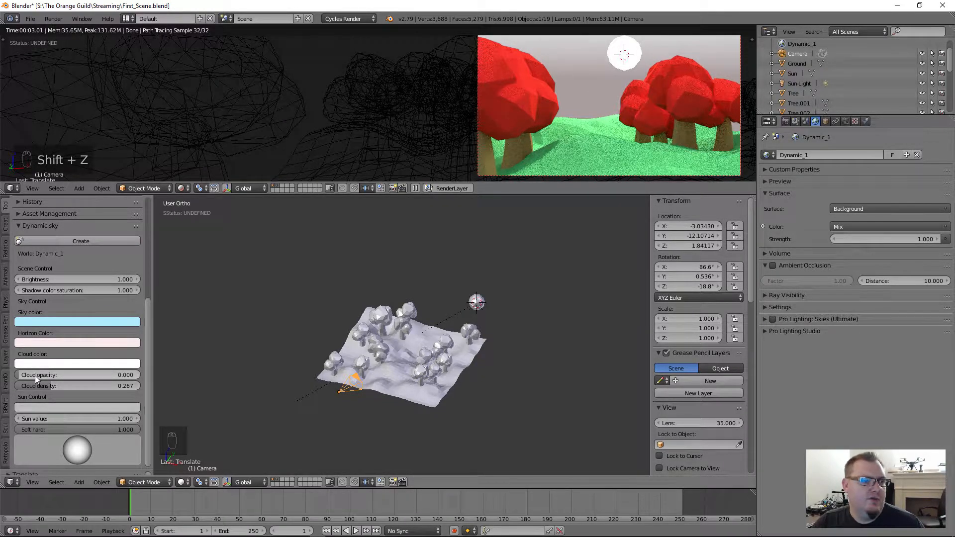
drag(35, 375, 174, 375)
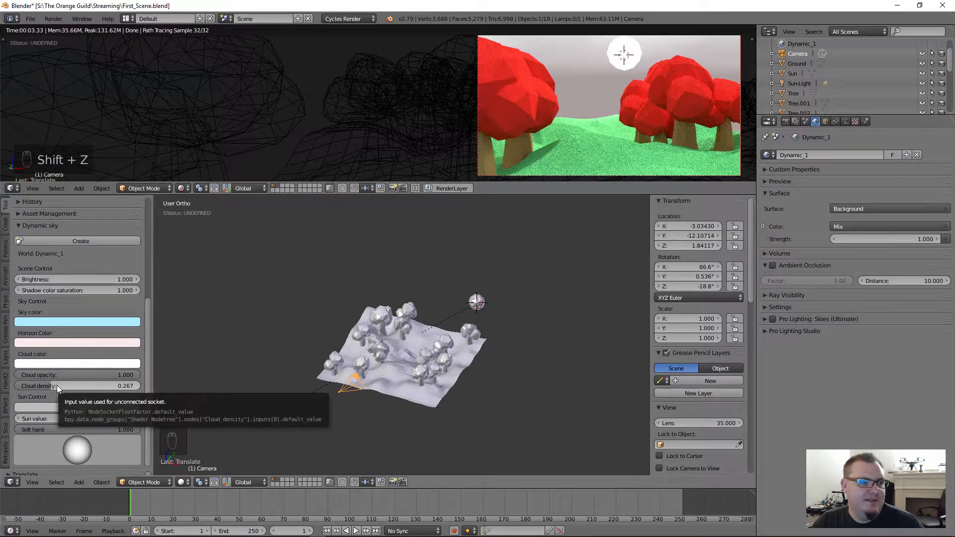
drag(57, 384, 115, 386)
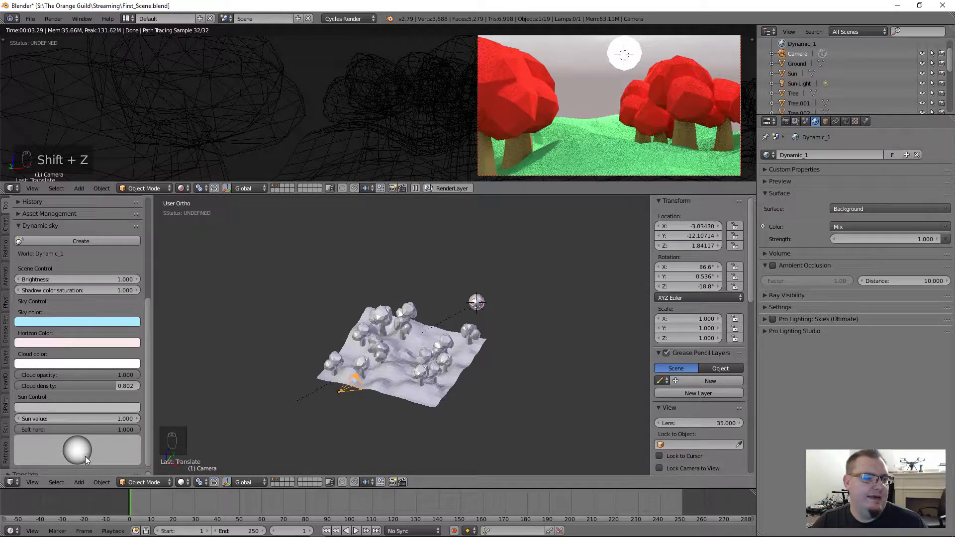
Hide layer 2 containing the sun lamp, and move the sun sphere onto a hidden layer.
right_click(460, 314)
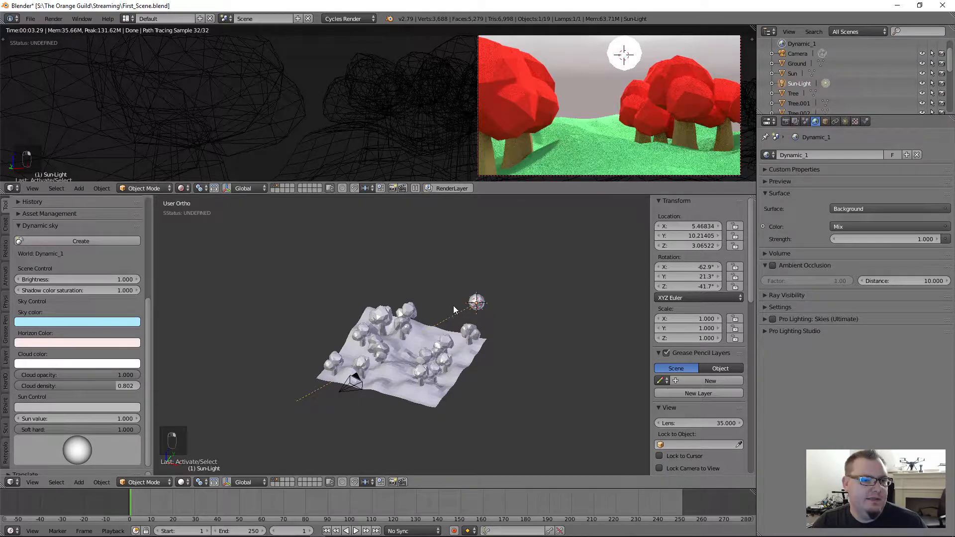
key(shift+2)
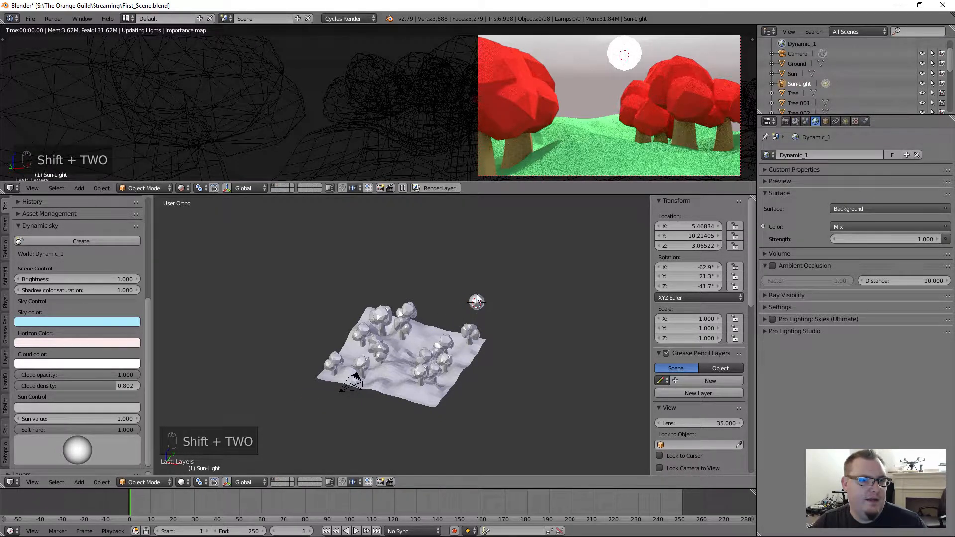
right_click(476, 301)
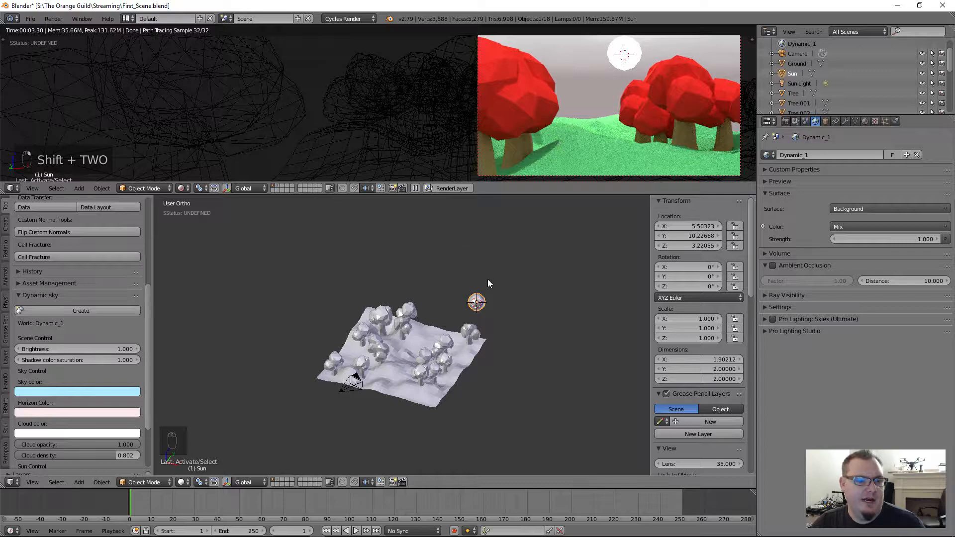
key(m)
click(574, 295)
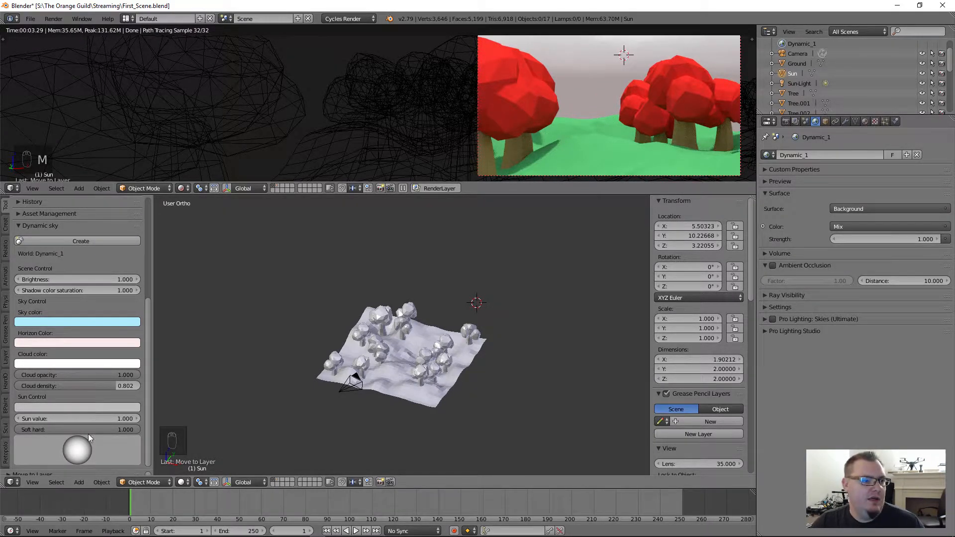
Test the dynamic sky's sun value at 0.001 and return it to 1.
click(108, 418)
key(Return)
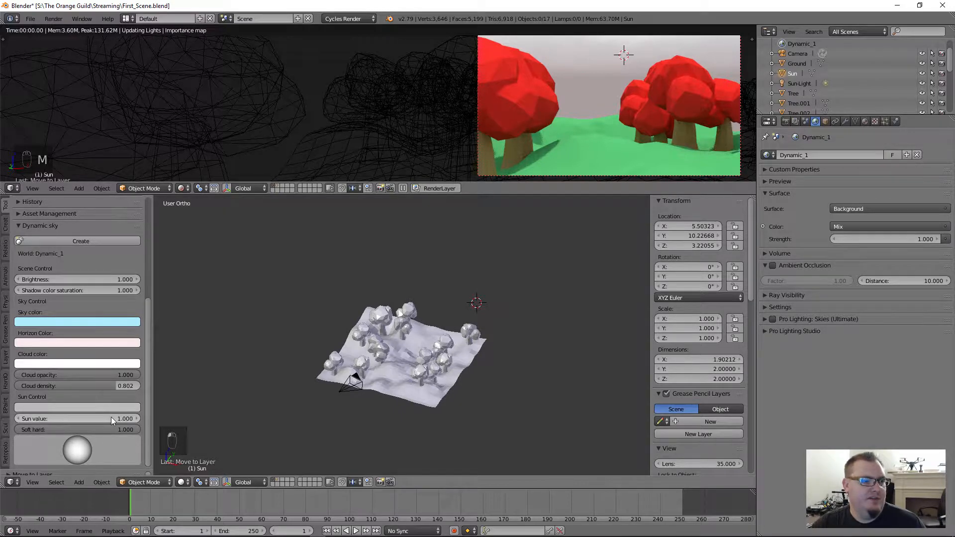
click(111, 417)
text(0.001)
key(Return)
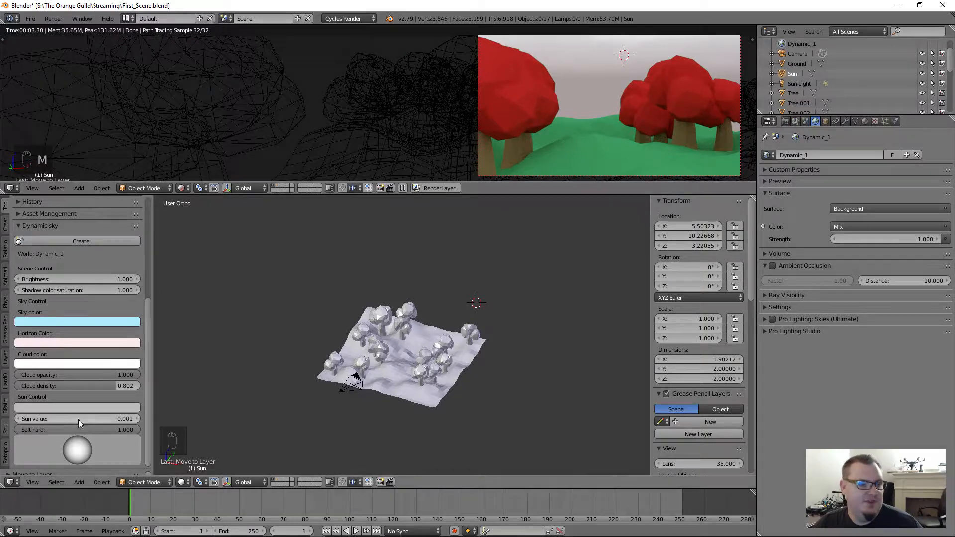
click(99, 419)
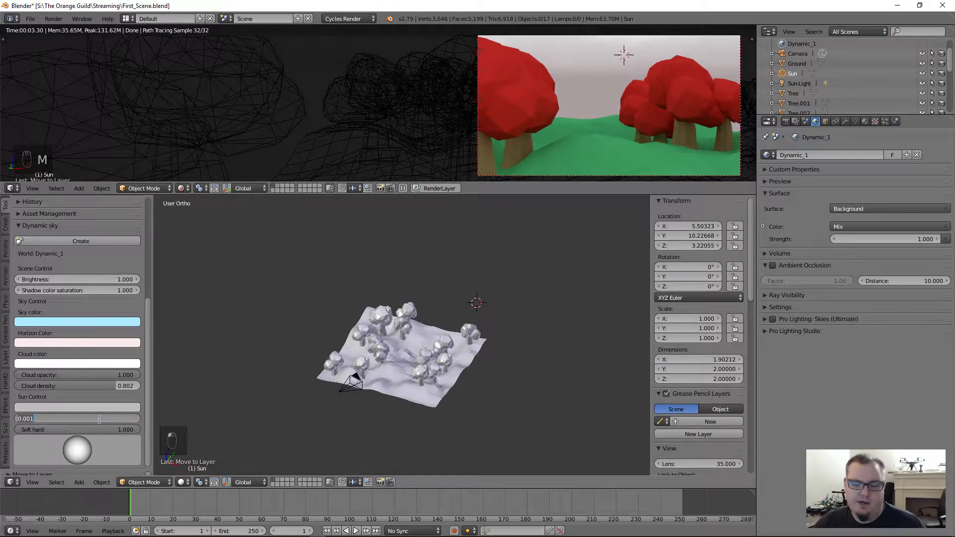
text(1)
key(Return)
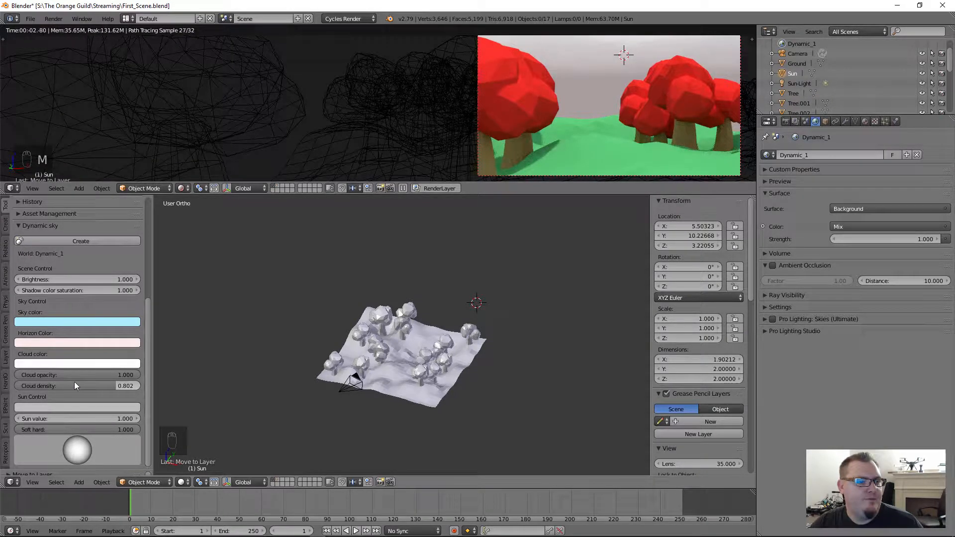
Reset the dynamic sky's brightness to 0, try 0.7, and return it to 1.
key(BackSpace)
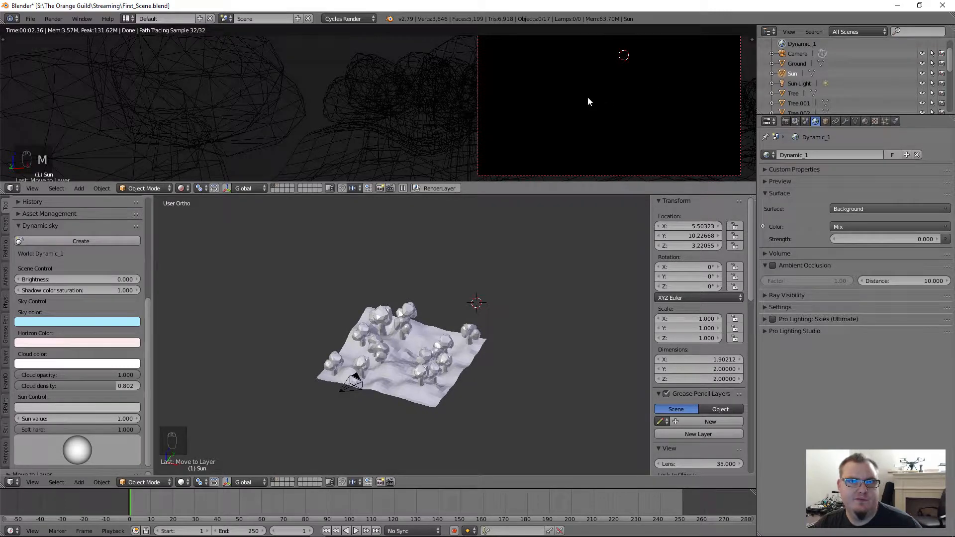
click(84, 279)
text(1)
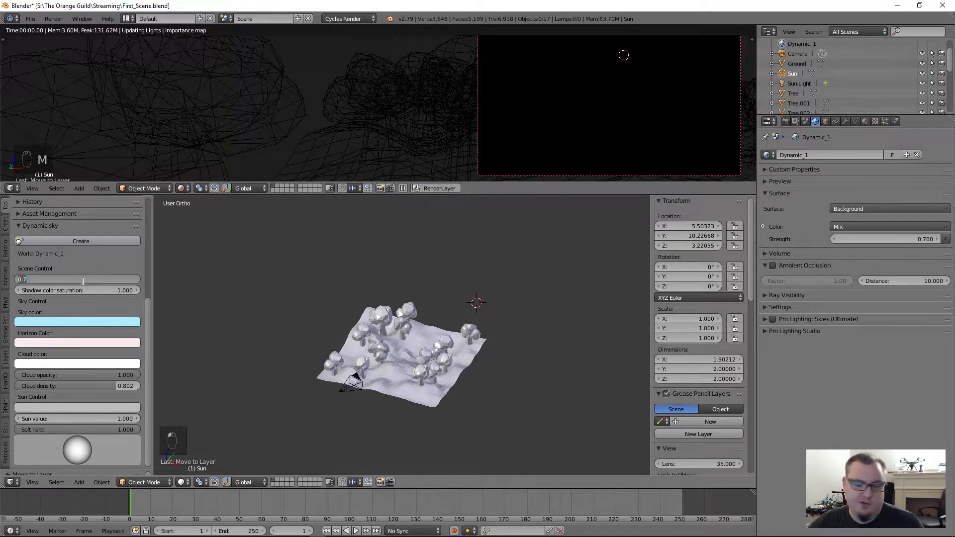
key(Return)
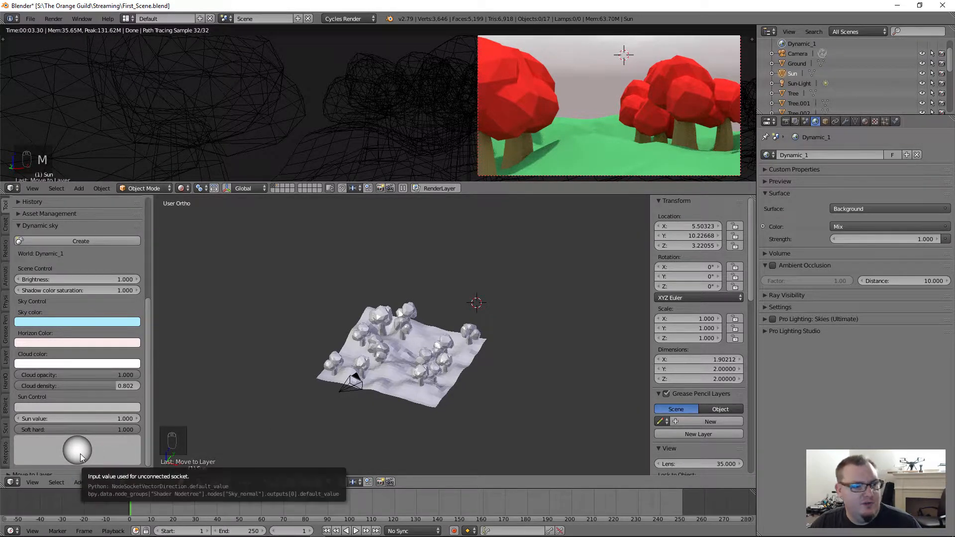
Rotate the dynamic sky's sun direction sphere through several orientations, ending with its lit side facing fully away.
drag(80, 458, 82, 428)
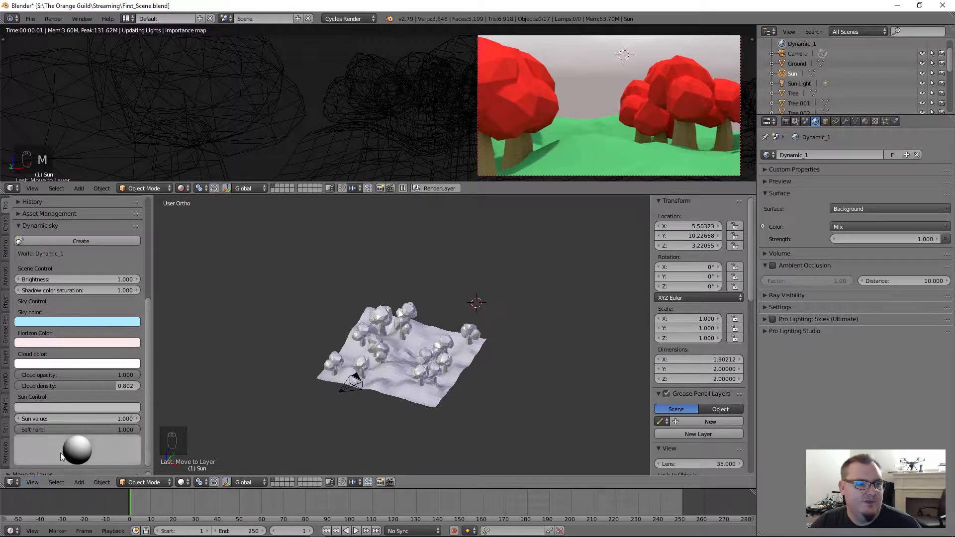
drag(99, 452, 70, 442)
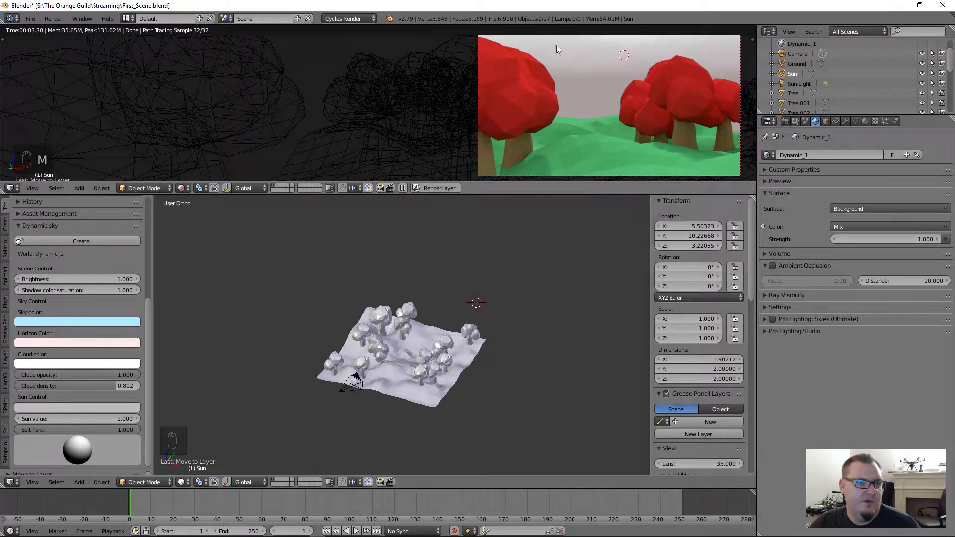
mouse_move(127, 444)
mouse_down()
mouse_move(116, 454)
mouse_move(1, 456)
mouse_move(100, 438)
mouse_up()
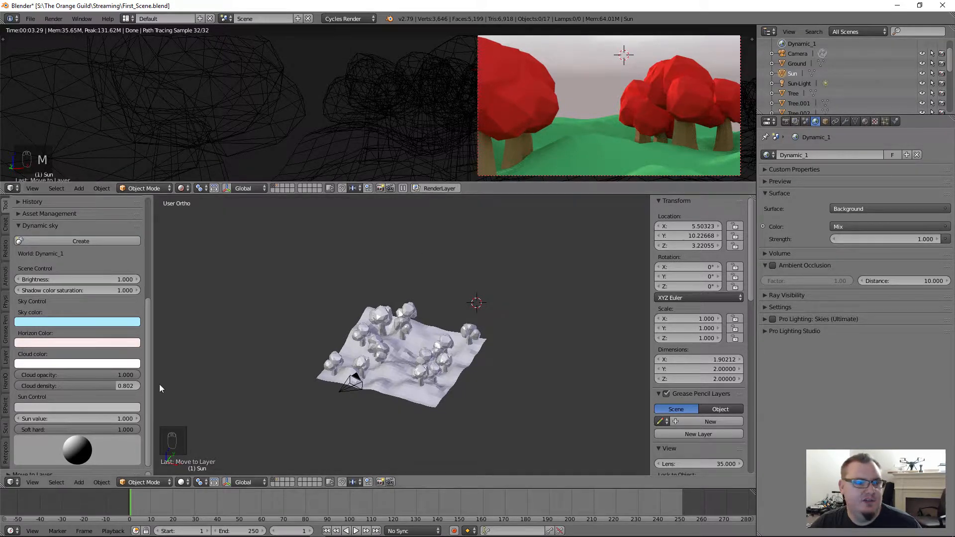
drag(77, 441, 65, 455)
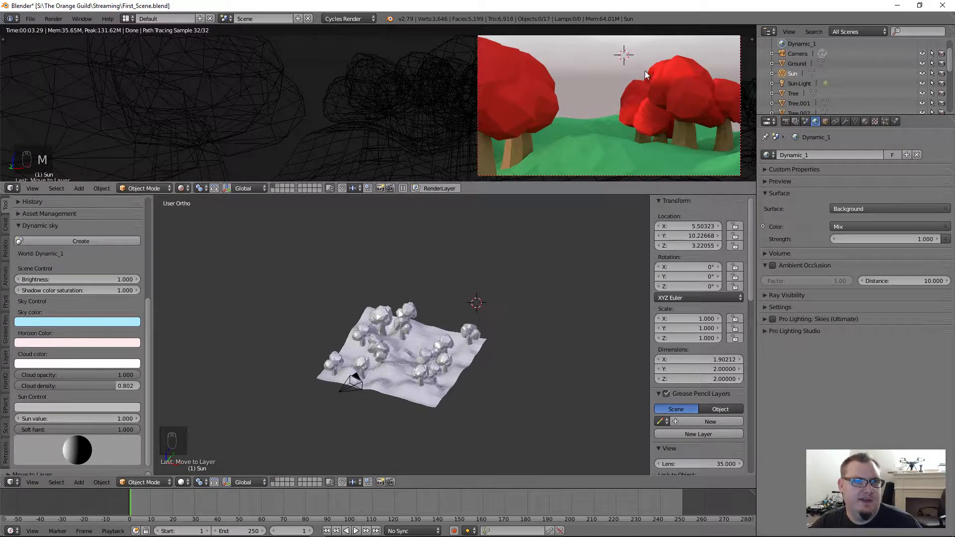
drag(114, 450, 88, 449)
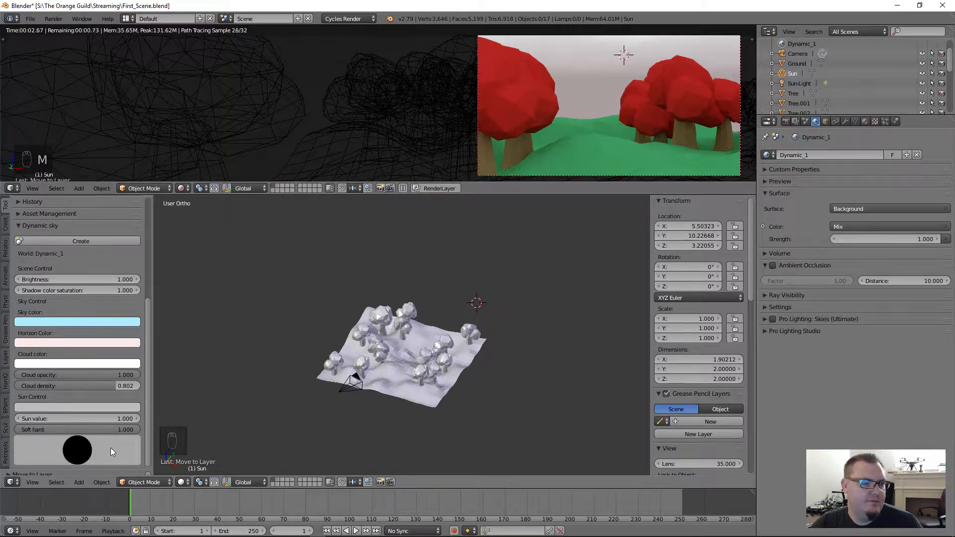
Rotate the dynamic sky's sun direction sphere through several orientations, ending with it lit from above.
mouse_move(111, 448)
mouse_down()
mouse_move(70, 457)
mouse_move(0, 495)
mouse_move(61, 442)
mouse_move(96, 480)
mouse_move(67, 448)
mouse_move(60, 453)
mouse_move(79, 448)
mouse_move(100, 501)
mouse_move(59, 519)
mouse_move(79, 430)
mouse_move(65, 520)
mouse_move(17, 445)
mouse_move(112, 443)
mouse_up()
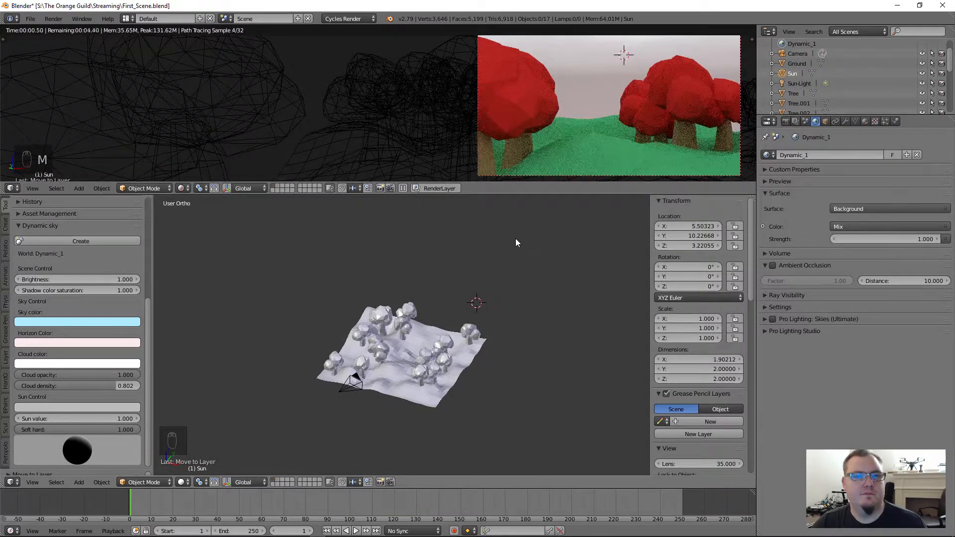
mouse_move(79, 439)
mouse_down()
mouse_move(52, 461)
mouse_move(75, 451)
mouse_up()
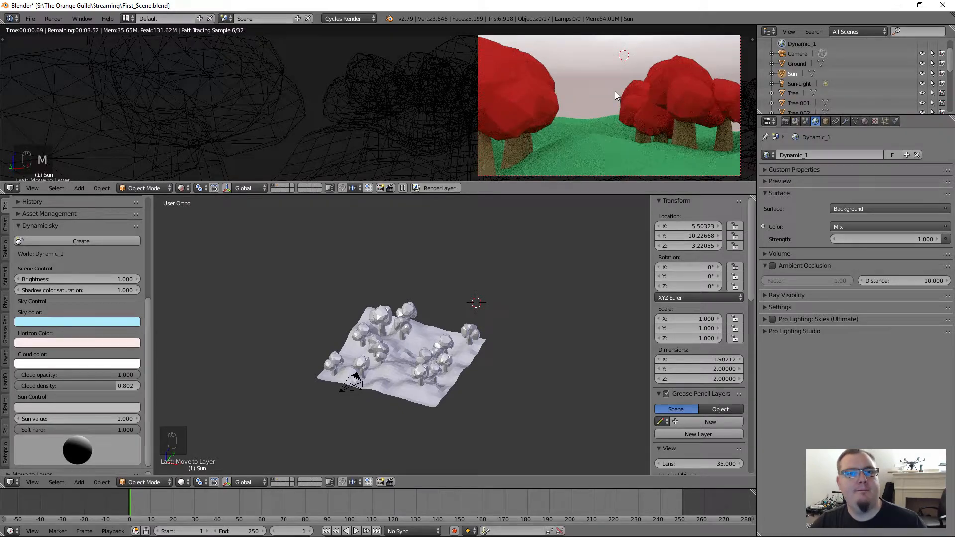
drag(86, 445, 70, 447)
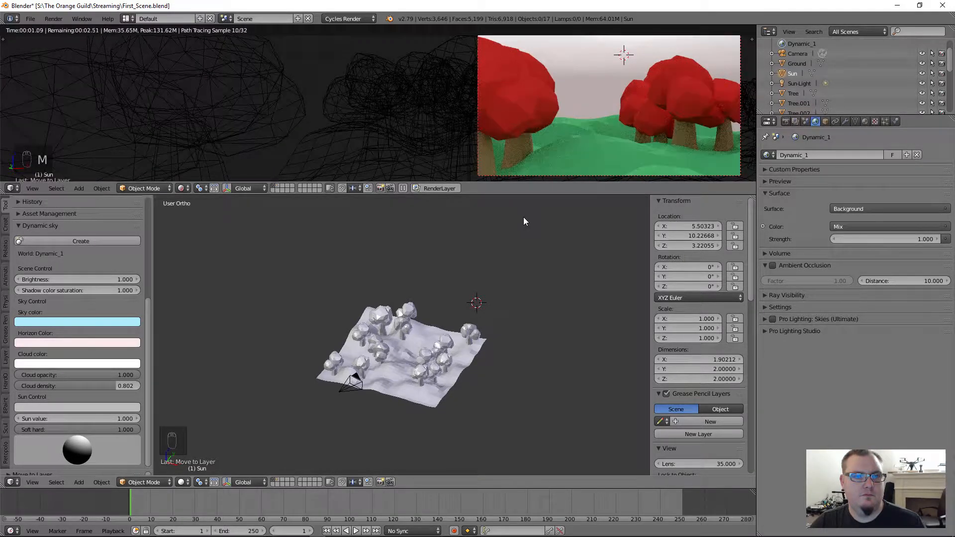
mouse_move(80, 435)
mouse_down()
mouse_move(96, 453)
mouse_move(81, 461)
mouse_move(76, 439)
mouse_up()
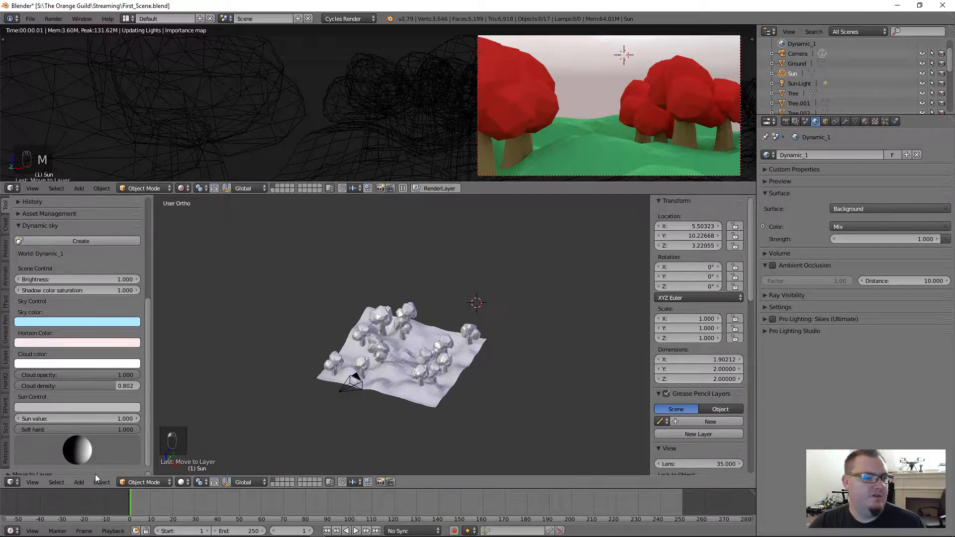
mouse_move(95, 474)
mouse_down()
mouse_move(85, 496)
mouse_move(87, 461)
mouse_move(69, 445)
mouse_up()
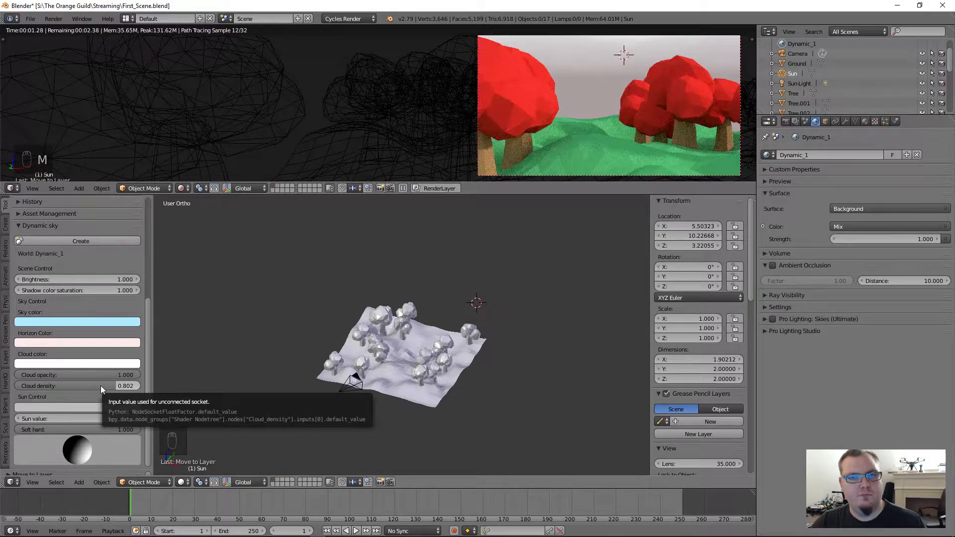
mouse_move(55, 446)
mouse_down()
mouse_move(98, 467)
mouse_move(238, 446)
mouse_move(296, 309)
mouse_move(211, 136)
mouse_move(134, 84)
mouse_move(135, 148)
mouse_up()
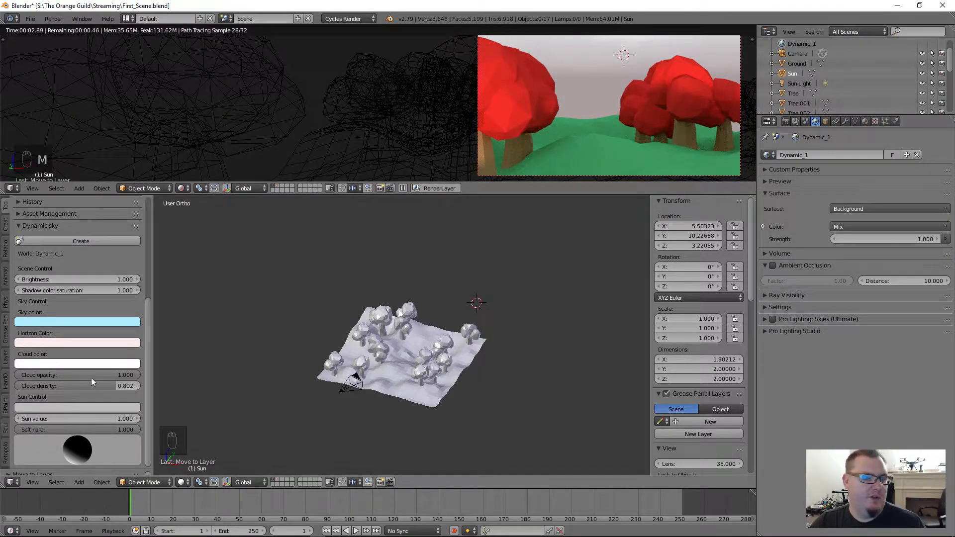
drag(58, 457, 44, 222)
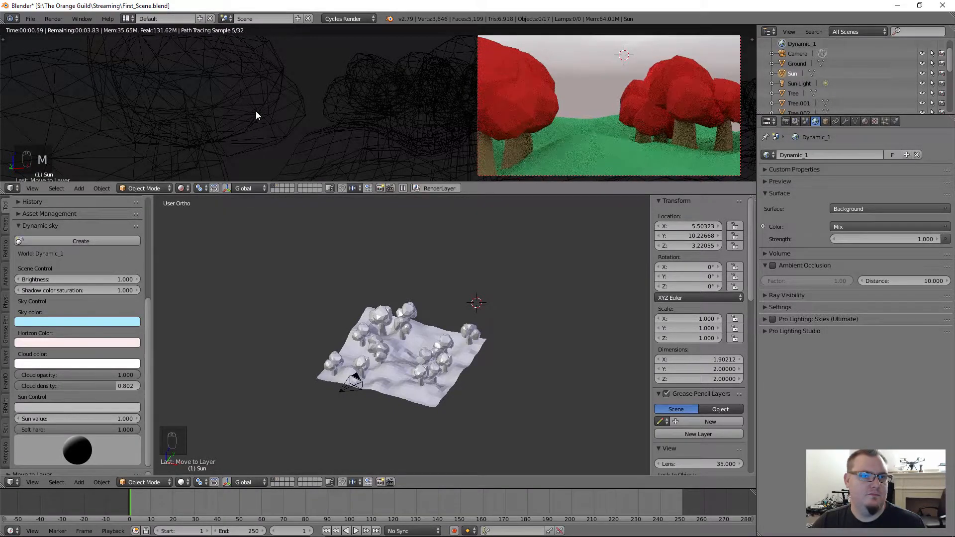
drag(59, 441, 94, 462)
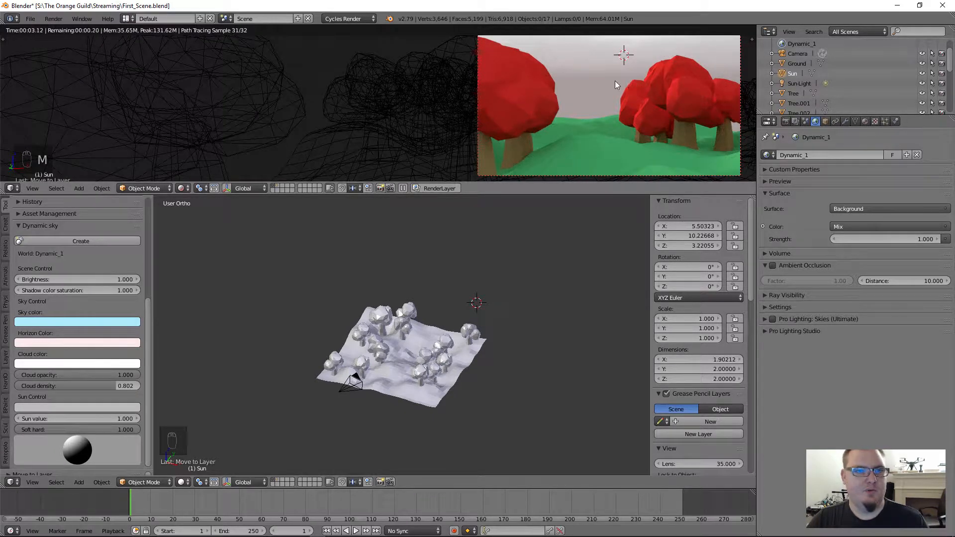
mouse_move(130, 461)
mouse_down()
mouse_move(55, 448)
mouse_move(123, 422)
mouse_move(183, 445)
mouse_up()
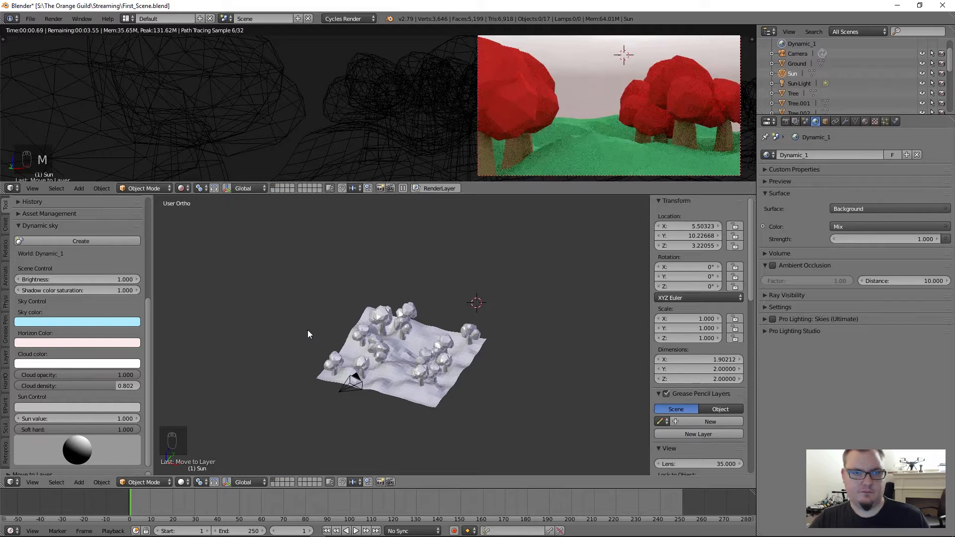
drag(79, 445, 49, 472)
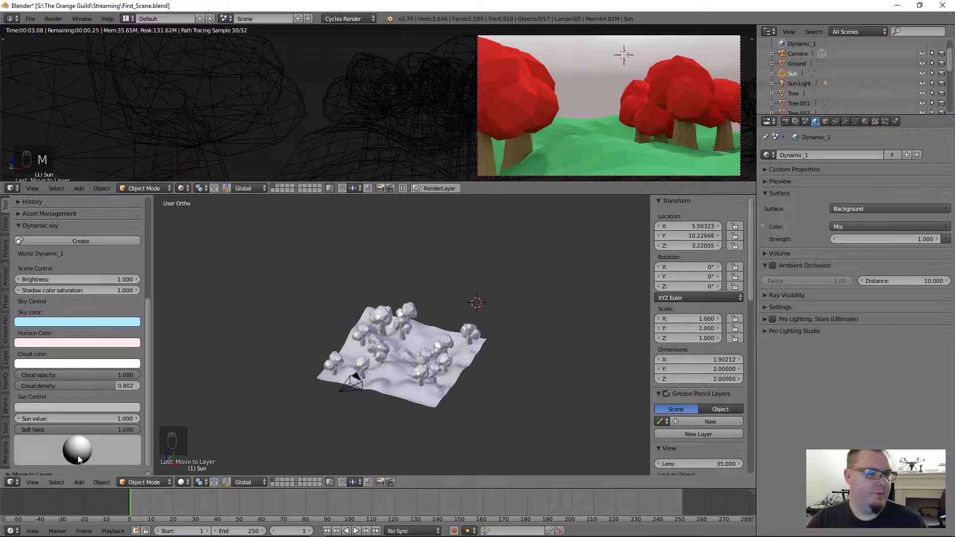
drag(78, 455, 86, 438)
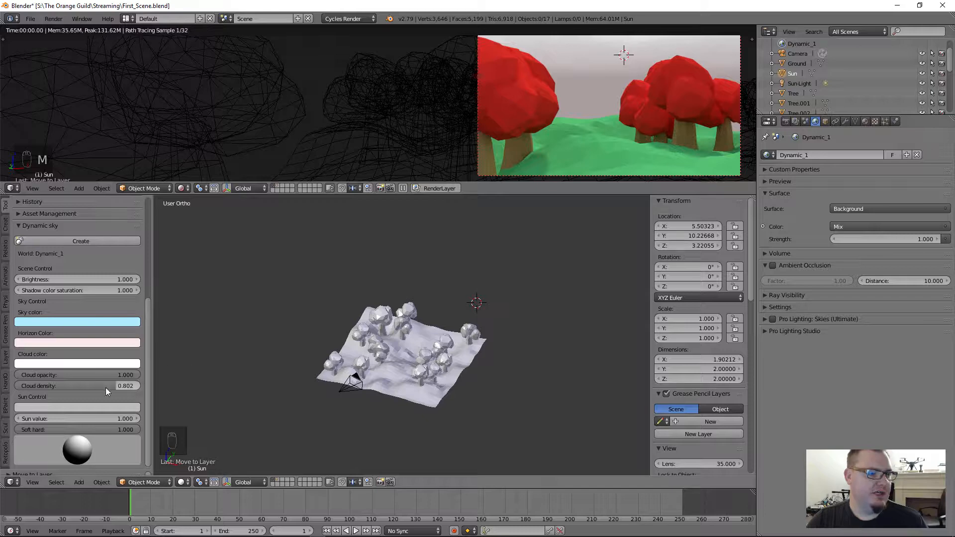
Try black and then magenta as the dynamic sky's cloud colour, testing cloud density at 0.614 and setting it to 0.949.
drag(105, 387, 93, 387)
click(108, 364)
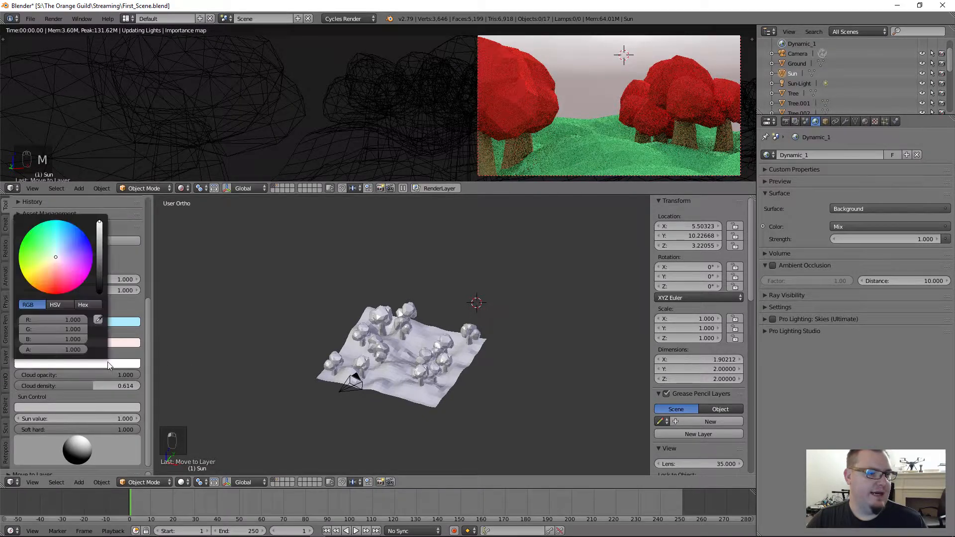
click(99, 294)
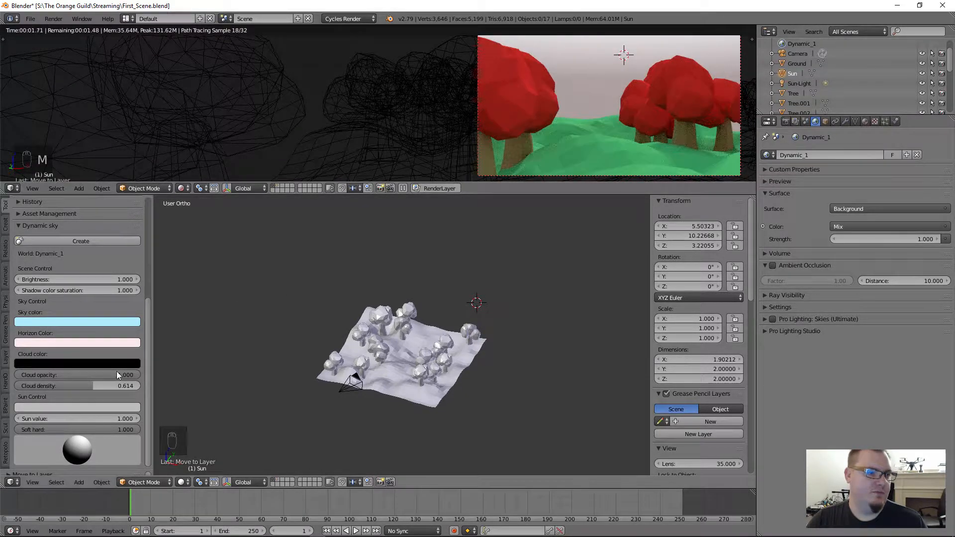
click(94, 363)
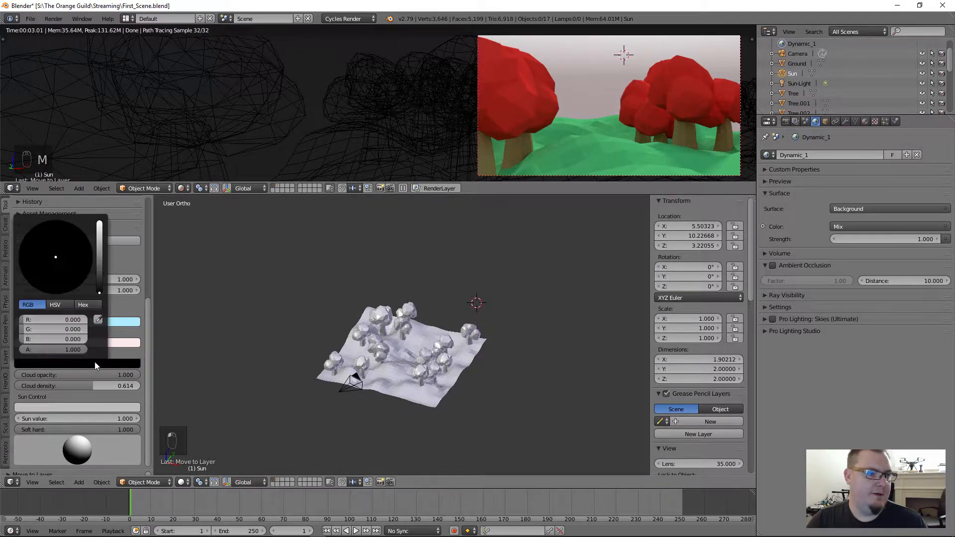
drag(100, 261, 99, 242)
click(87, 276)
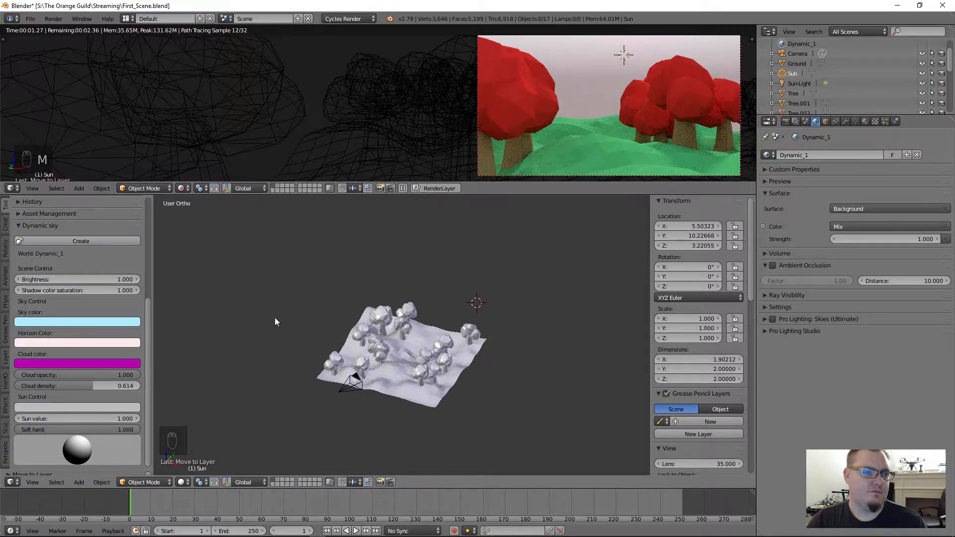
mouse_move(127, 386)
mouse_down()
mouse_move(170, 386)
mouse_move(135, 371)
mouse_up()
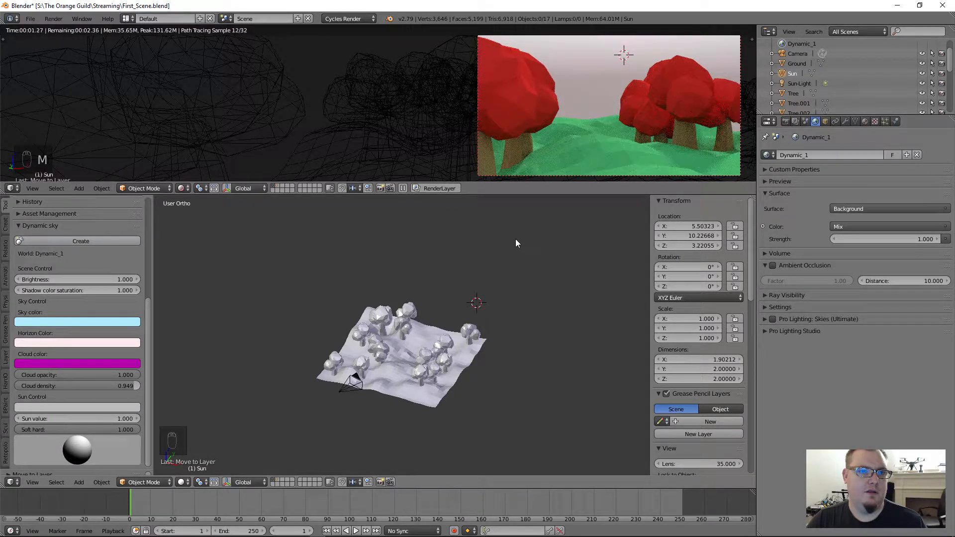
Tint the dynamic sky's horizon colour light salmon pink and make its sky colour a stronger light blue.
click(84, 342)
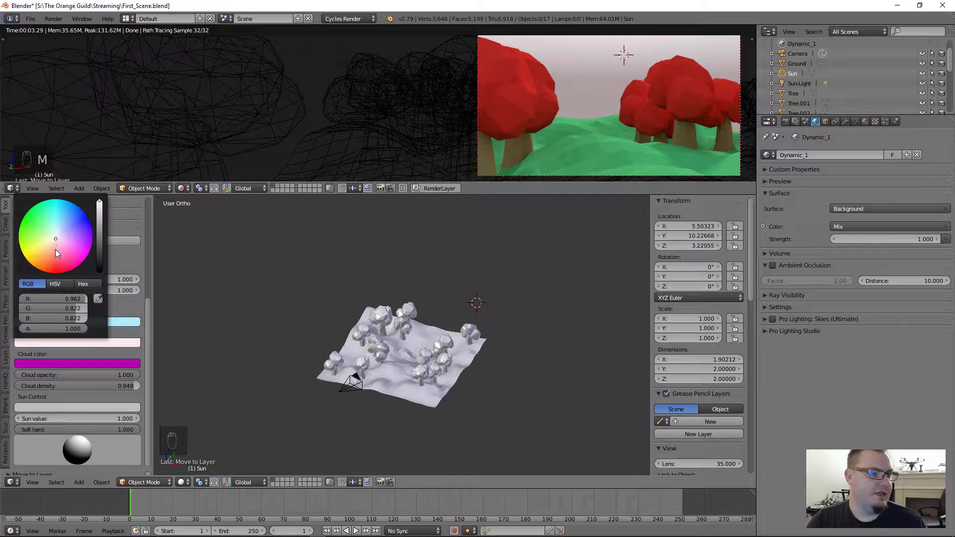
drag(56, 250, 54, 259)
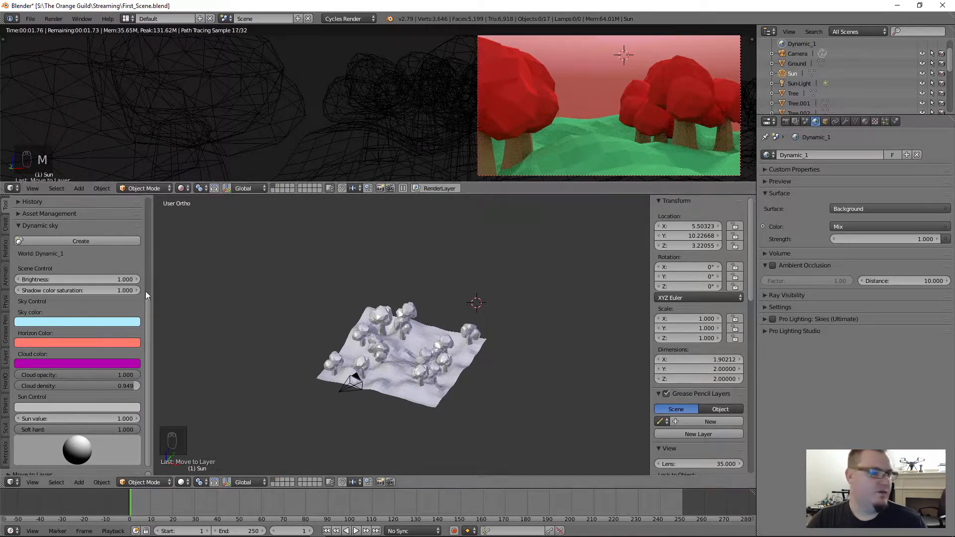
click(103, 343)
click(90, 342)
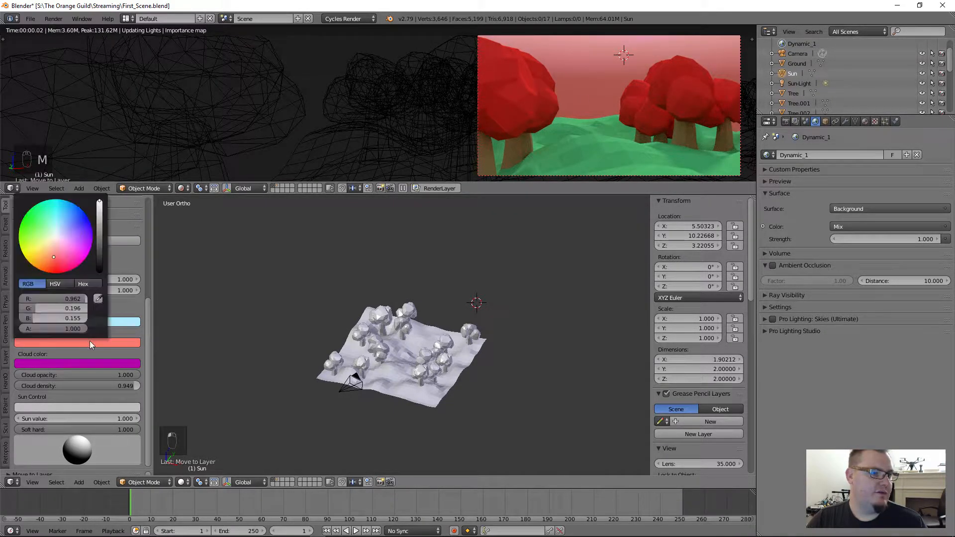
click(55, 251)
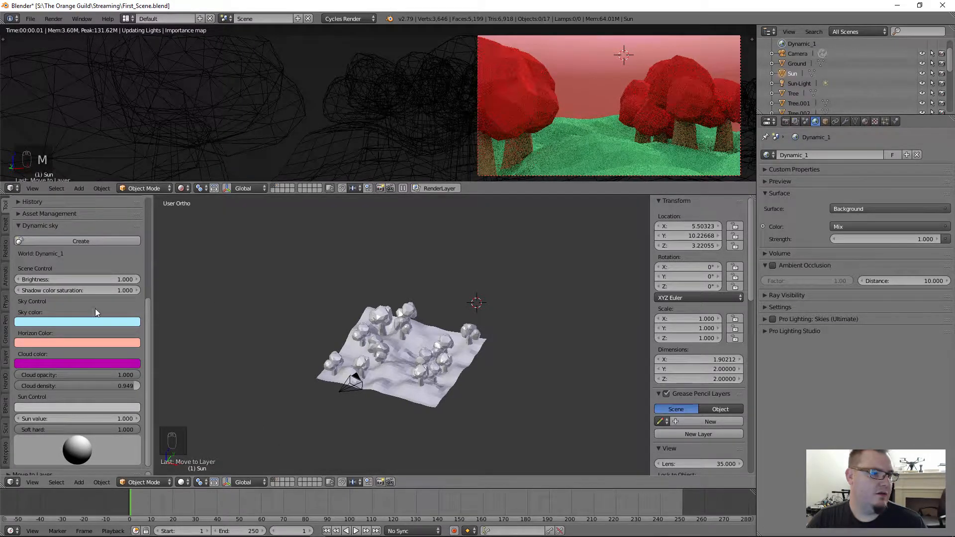
click(81, 323)
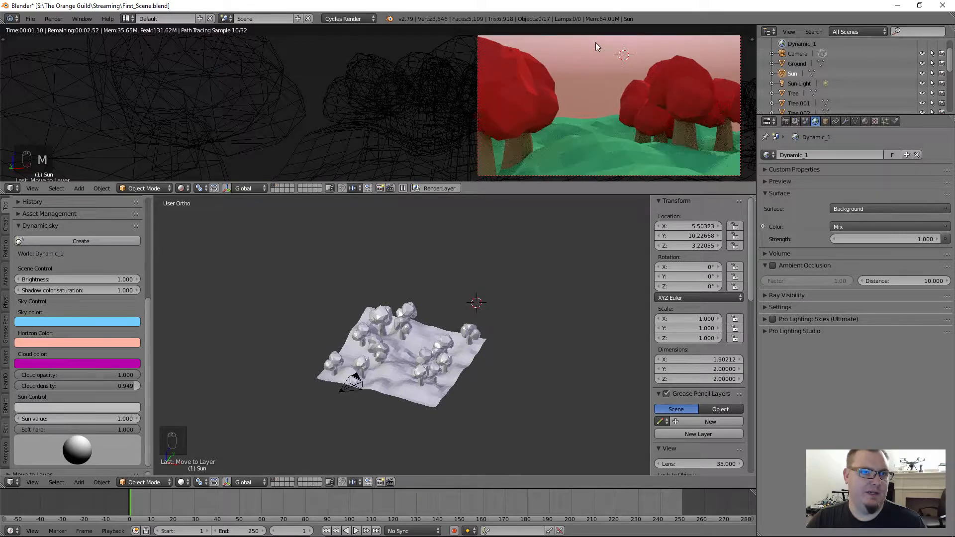
Darken the horizon colour to black, try a very dark grey, and brighten it to a beige tone.
click(77, 344)
drag(105, 246, 106, 276)
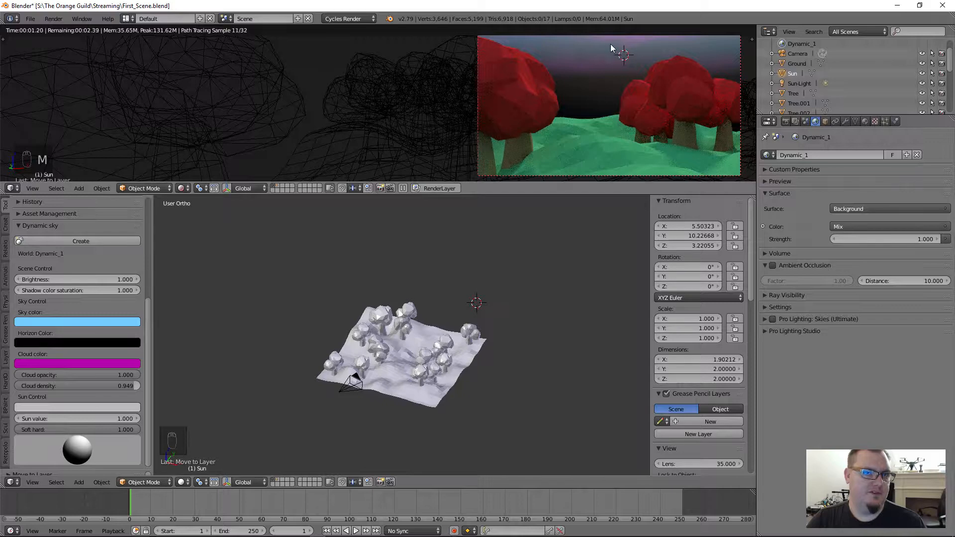
click(101, 342)
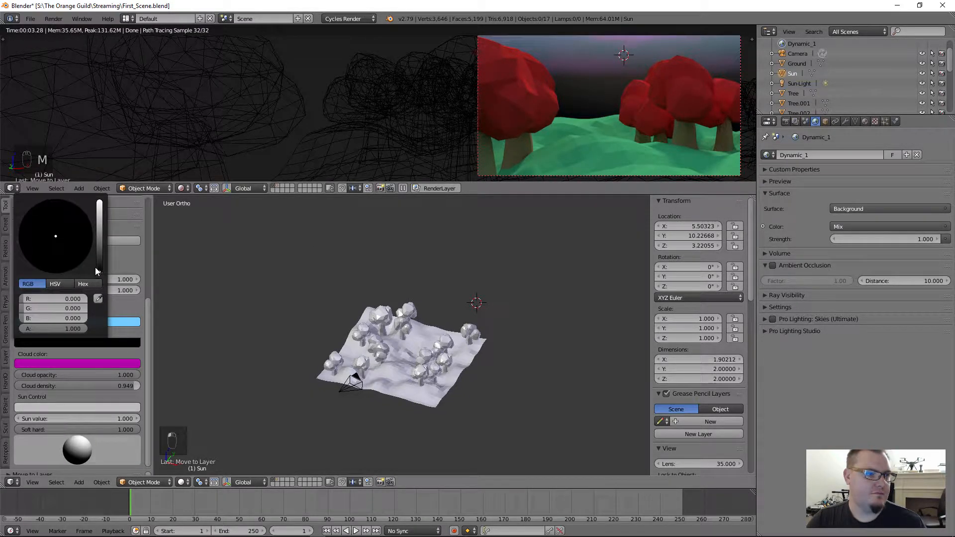
click(99, 265)
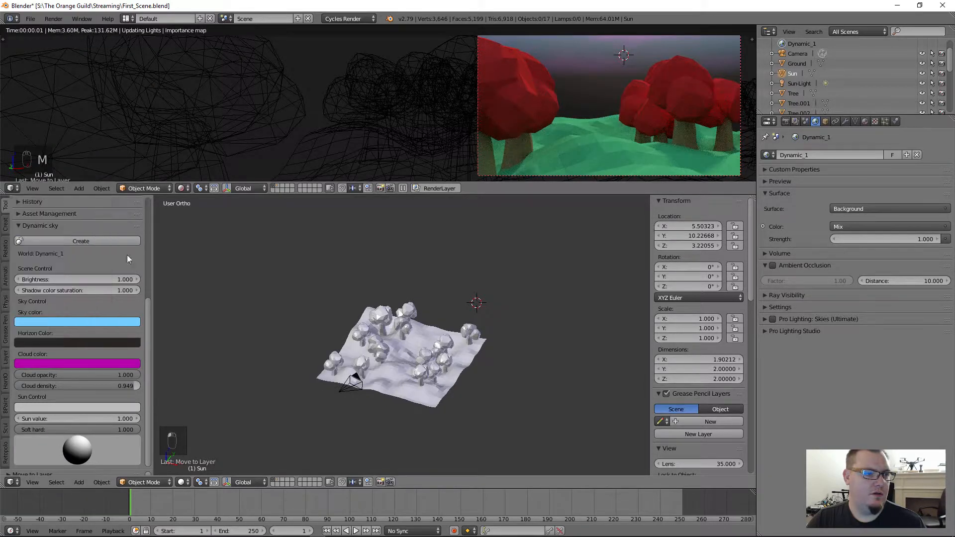
click(91, 342)
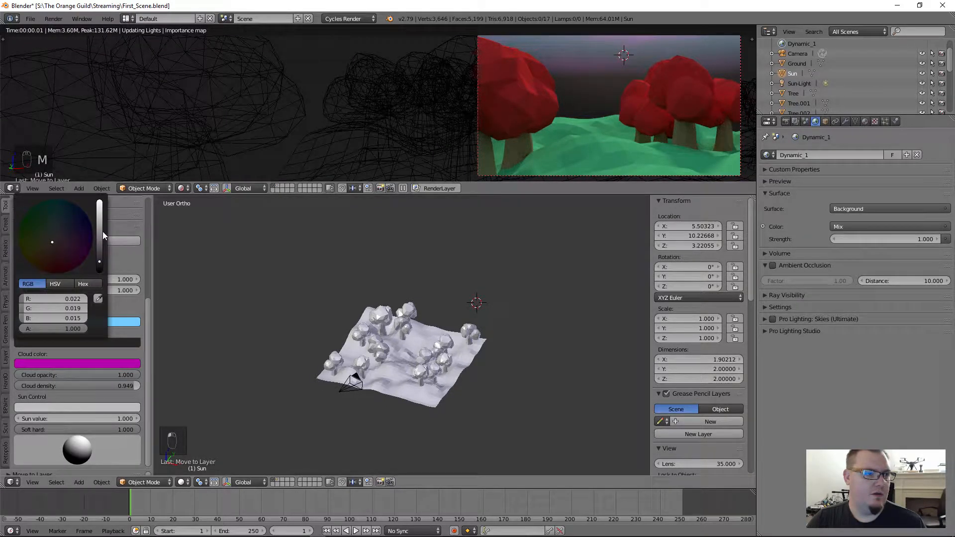
drag(103, 231, 100, 212)
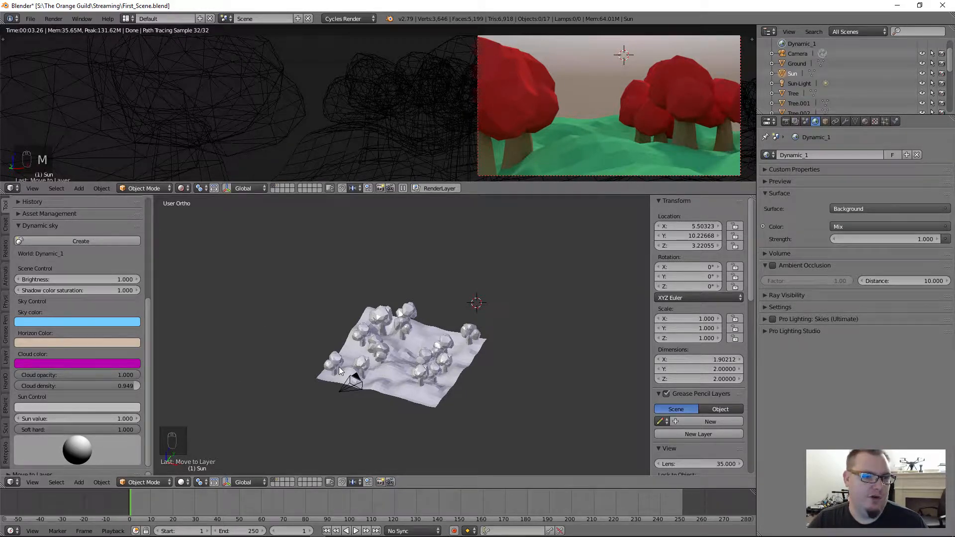
Set the dynamic sky's sky colour to a deeper medium blue and its cloud colour to a muted grey-green.
mouse_move(393, 536)
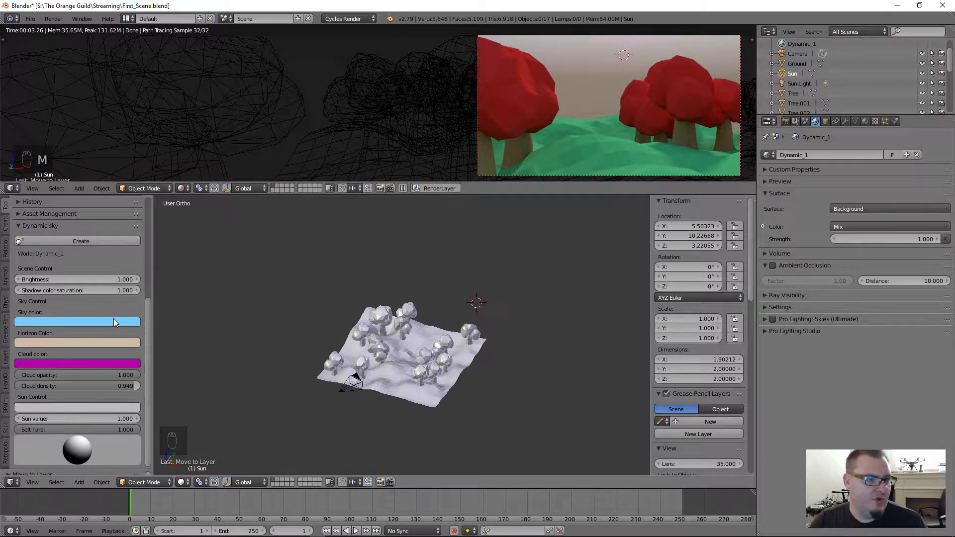
click(58, 322)
drag(66, 192, 99, 202)
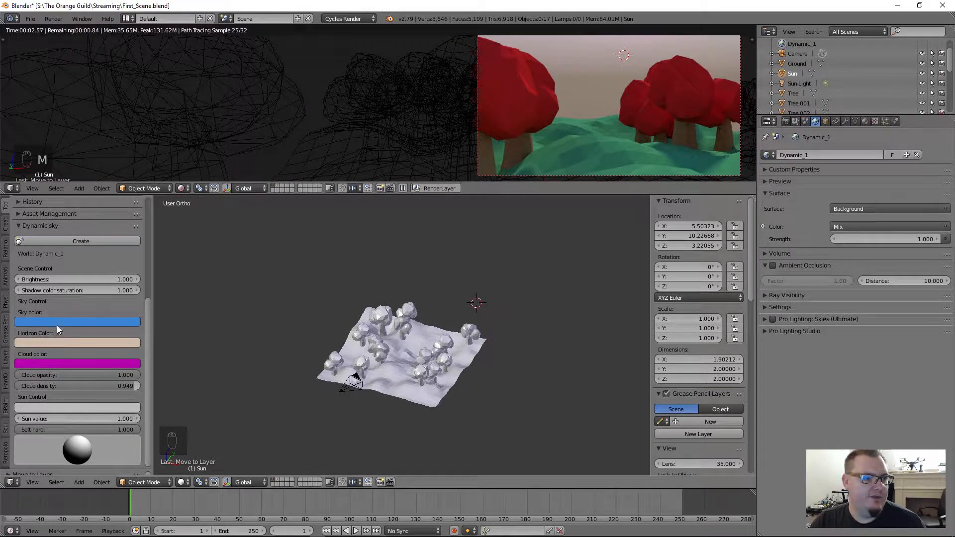
click(55, 363)
drag(64, 252, 53, 252)
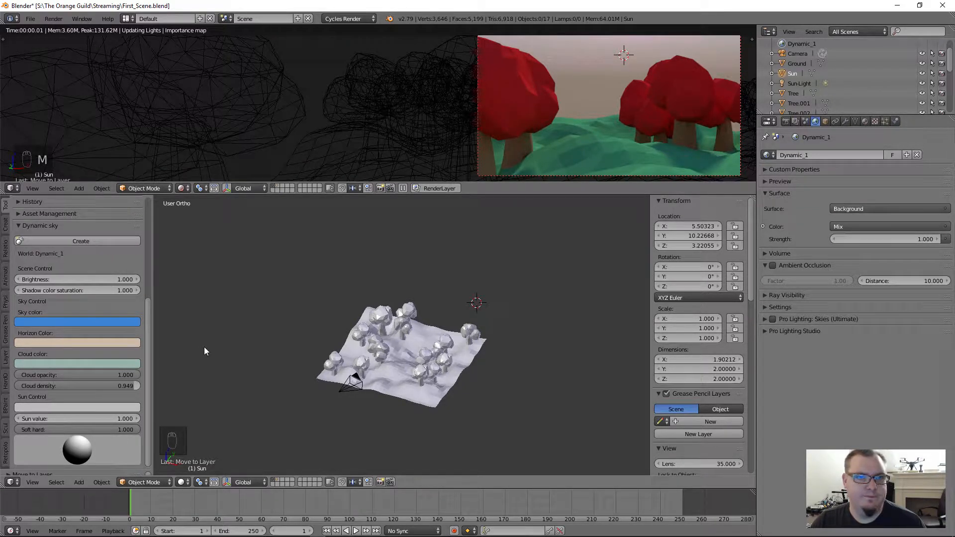
Try a medium orange and a brighter orange as the dynamic sky's horizon colour.
click(71, 344)
drag(52, 250, 45, 258)
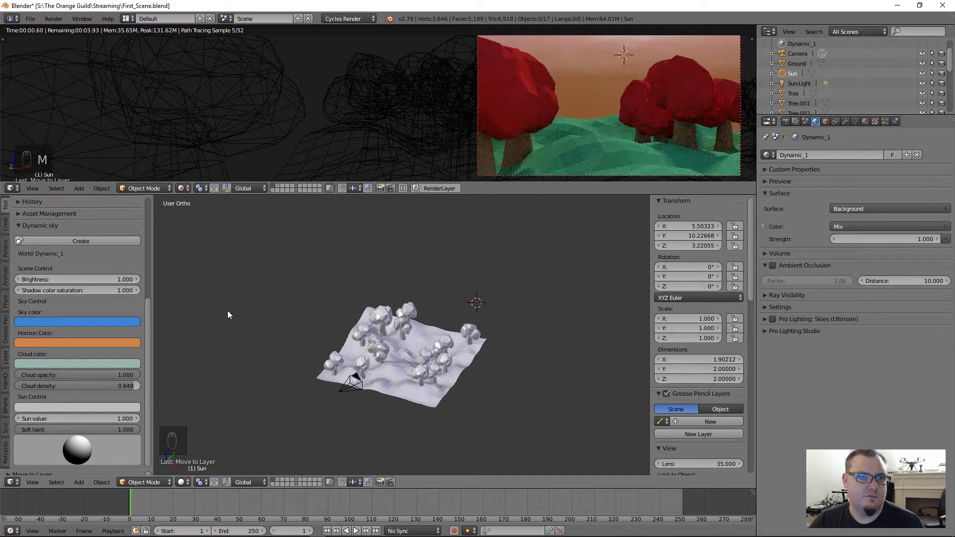
click(58, 345)
drag(95, 239, 103, 208)
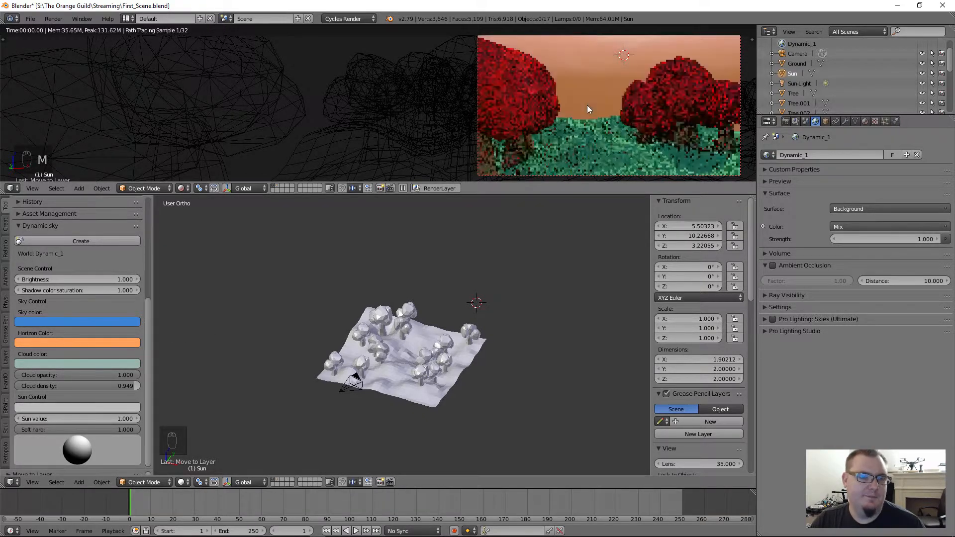
Soften the horizon colour to a light peach and shift it to a salmon pink.
click(103, 343)
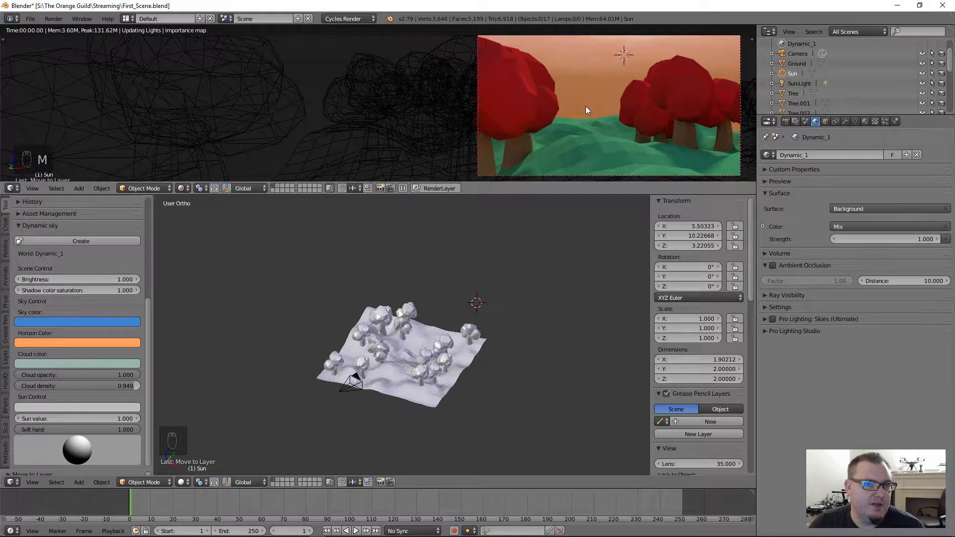
click(55, 343)
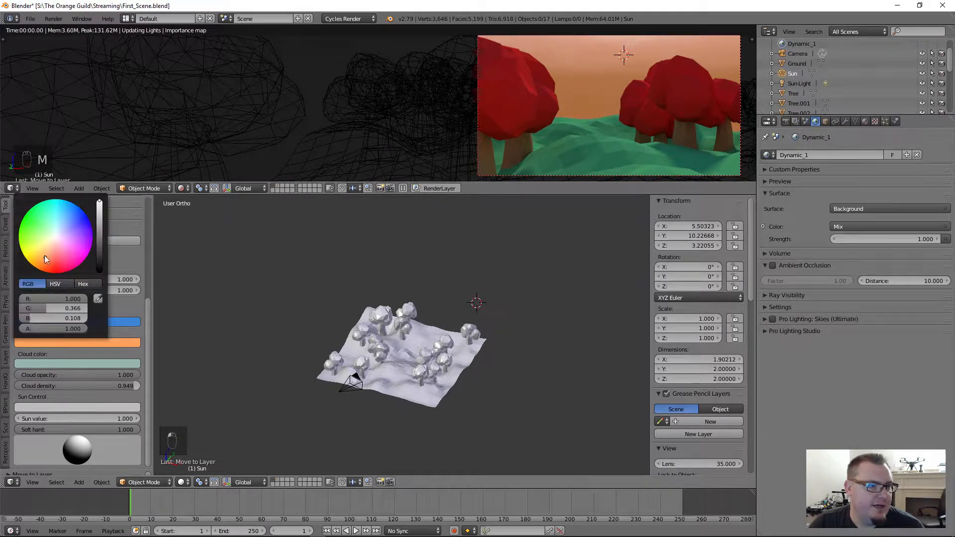
drag(44, 256, 49, 248)
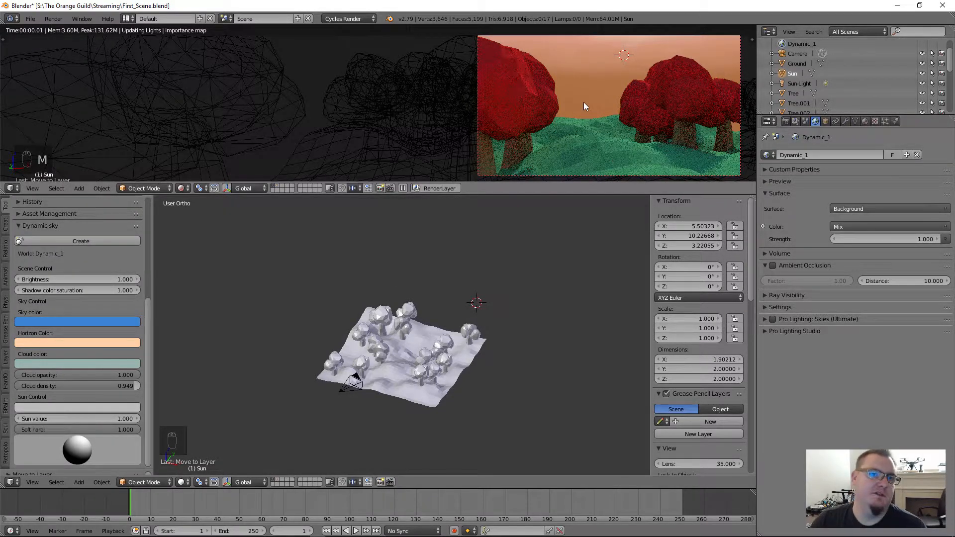
click(122, 343)
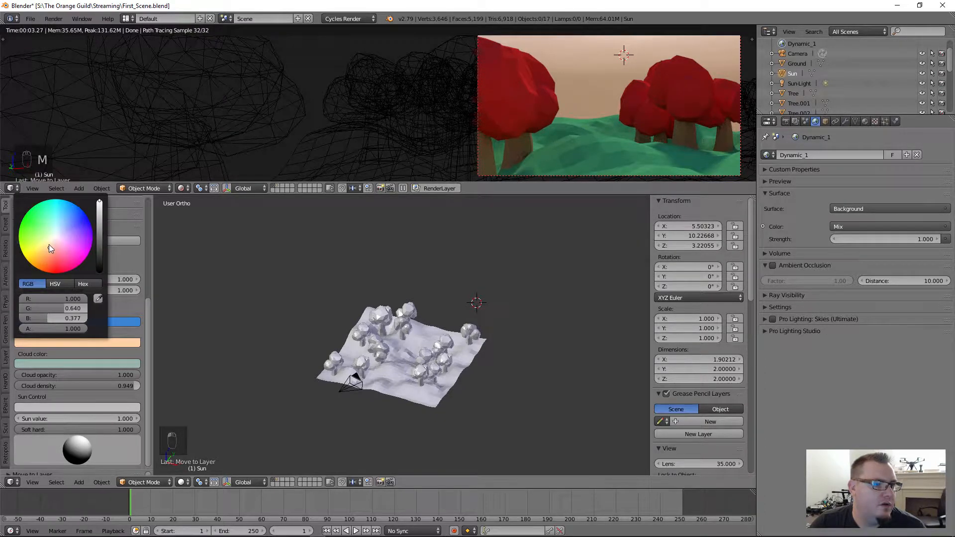
drag(49, 245, 53, 251)
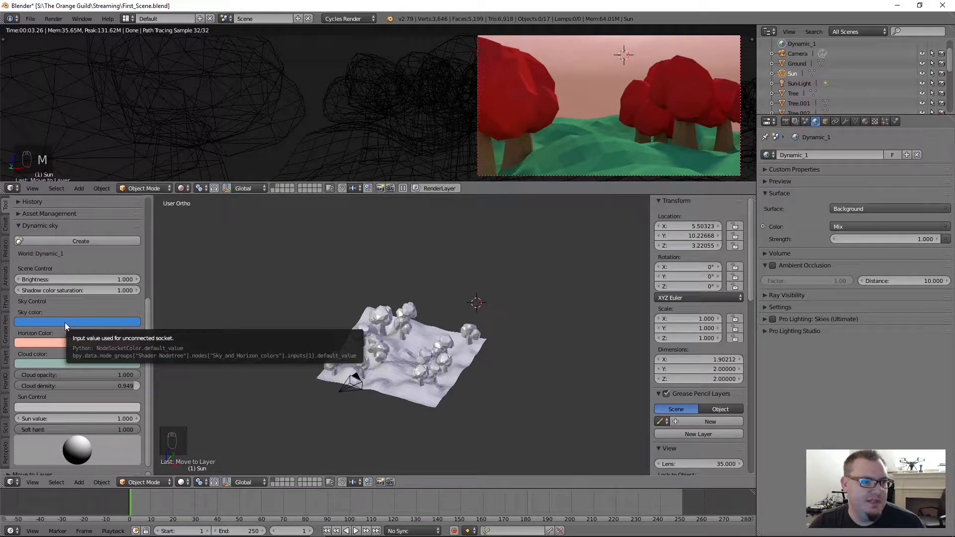
Copy the blue sky colour to the horizon colour and make the sky colour a bright pale peach.
key(ctrl+c)
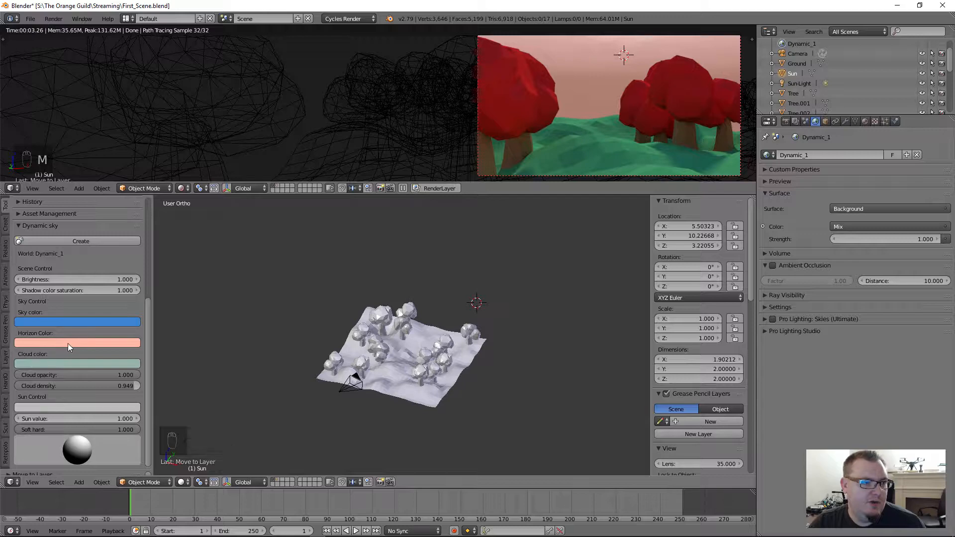
key(ctrl+v)
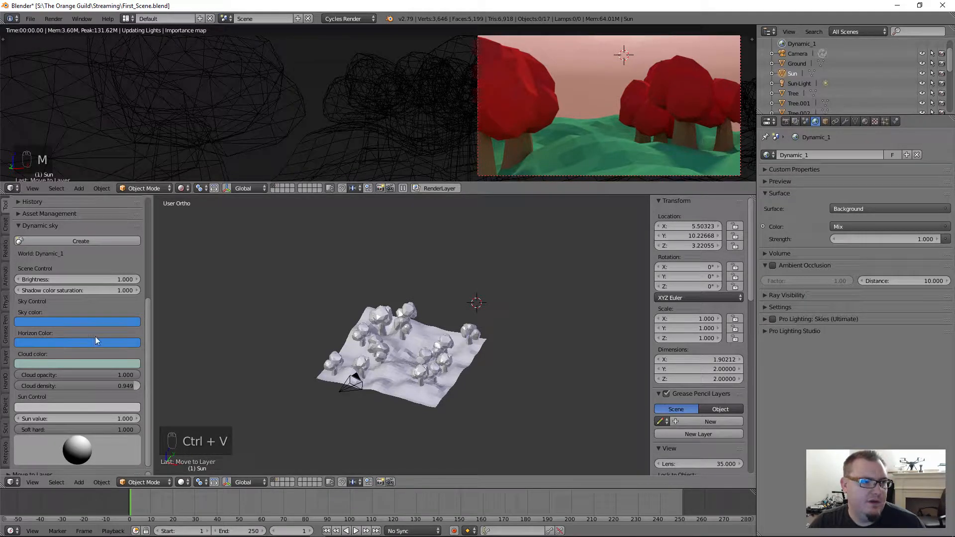
click(97, 323)
drag(59, 217, 51, 224)
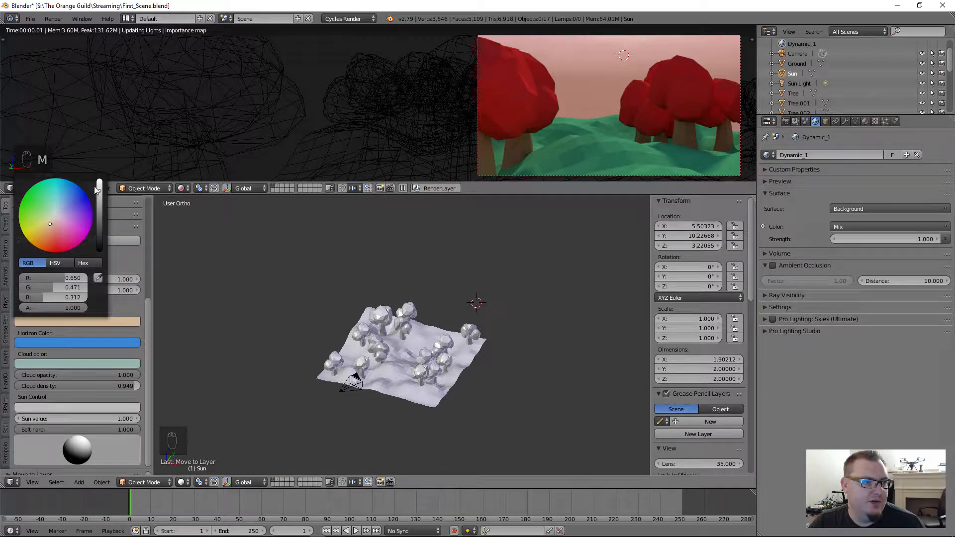
drag(99, 189, 99, 180)
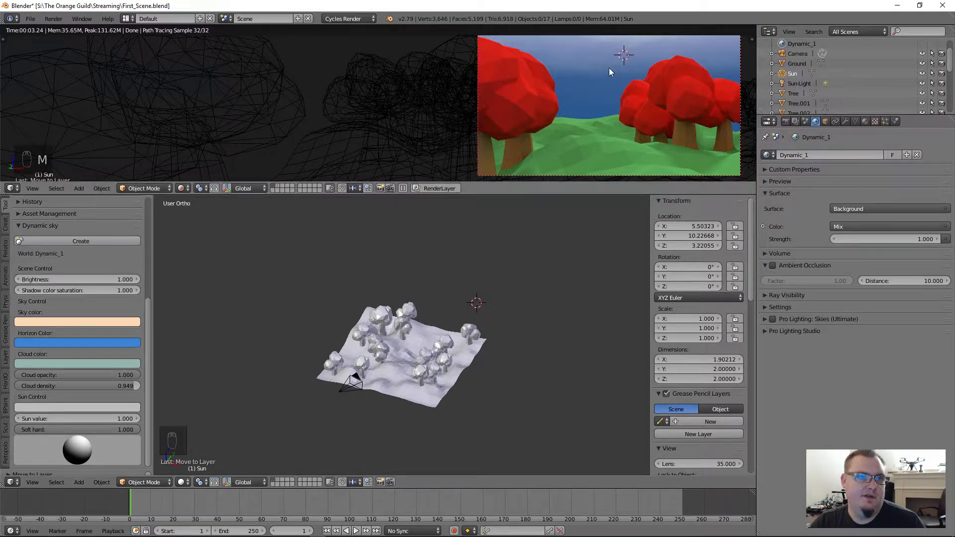
Lighten the horizon colour to a softer blue and deepen the sky colour to a light orange.
click(104, 341)
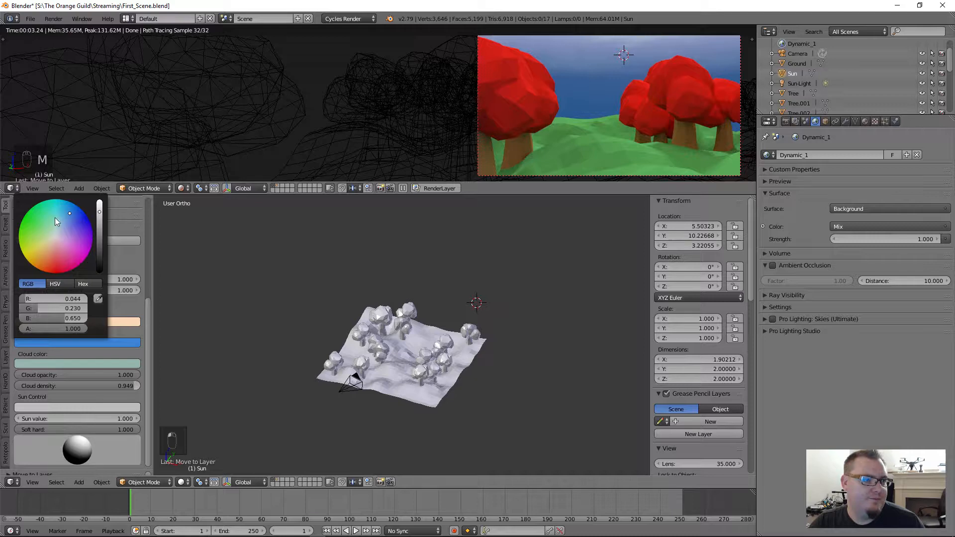
drag(64, 217, 49, 231)
click(121, 323)
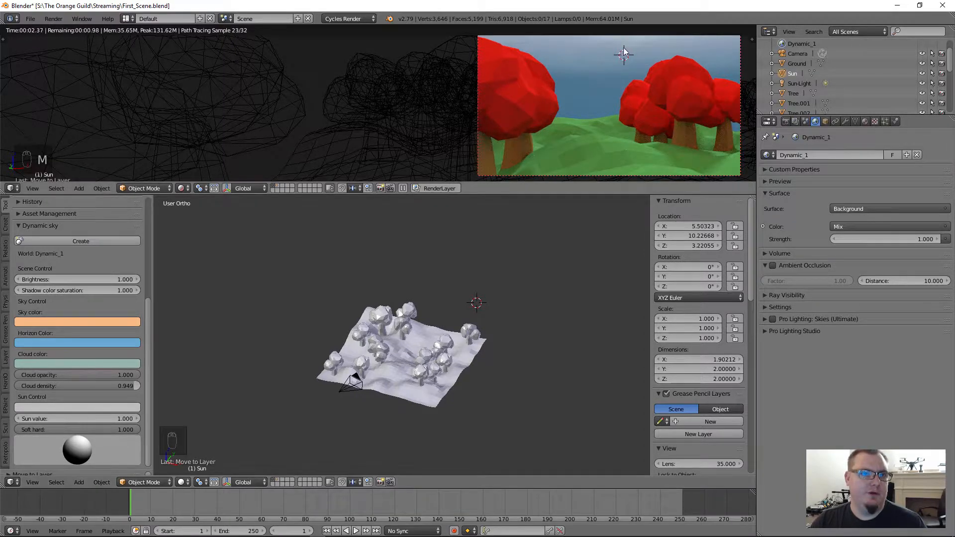
Brighten the cloud colour to pale mint and the sun colour to near white, with cloud density at 1.000.
click(64, 362)
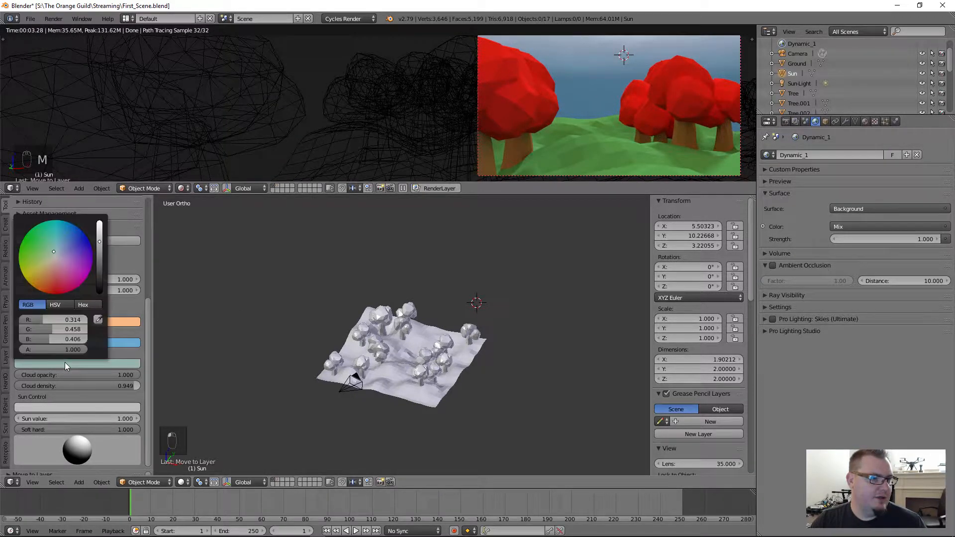
drag(102, 237, 101, 225)
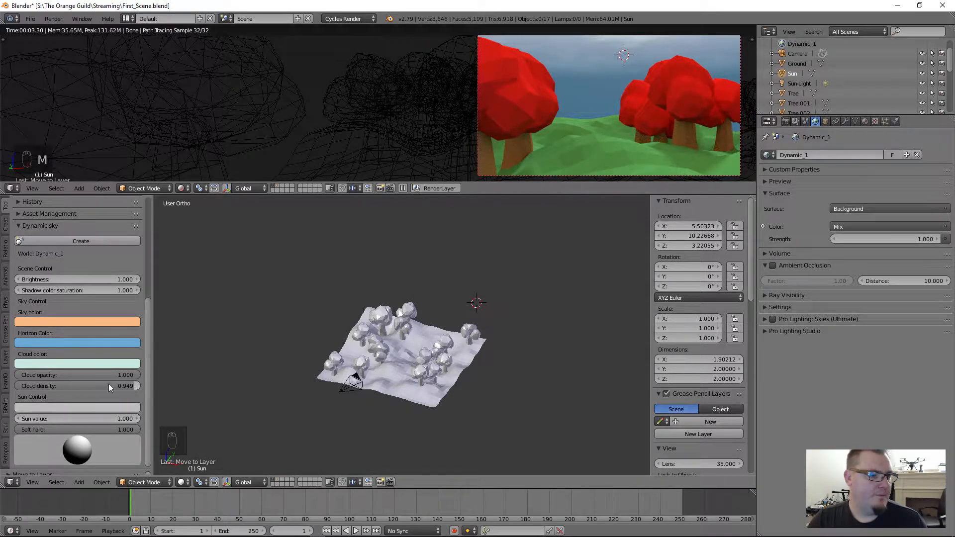
drag(108, 384, 139, 397)
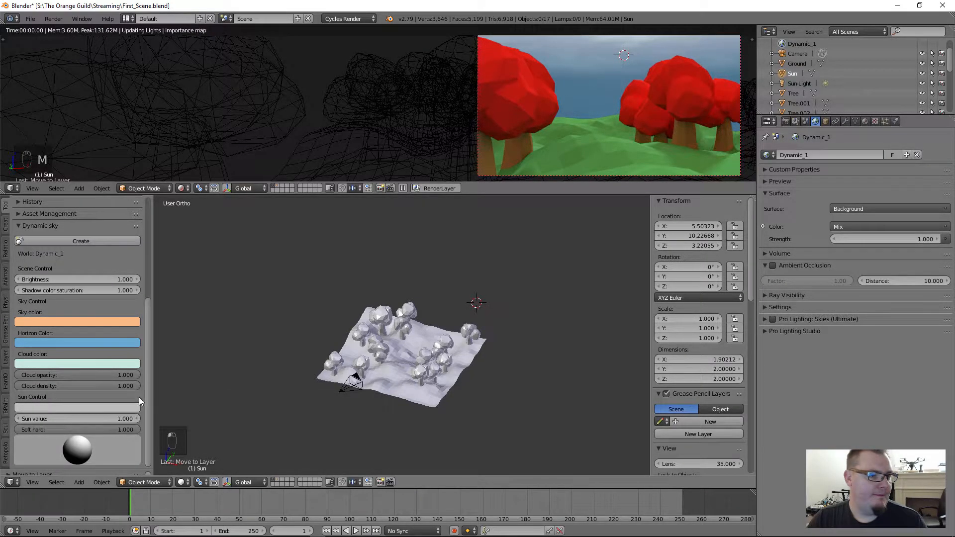
click(115, 408)
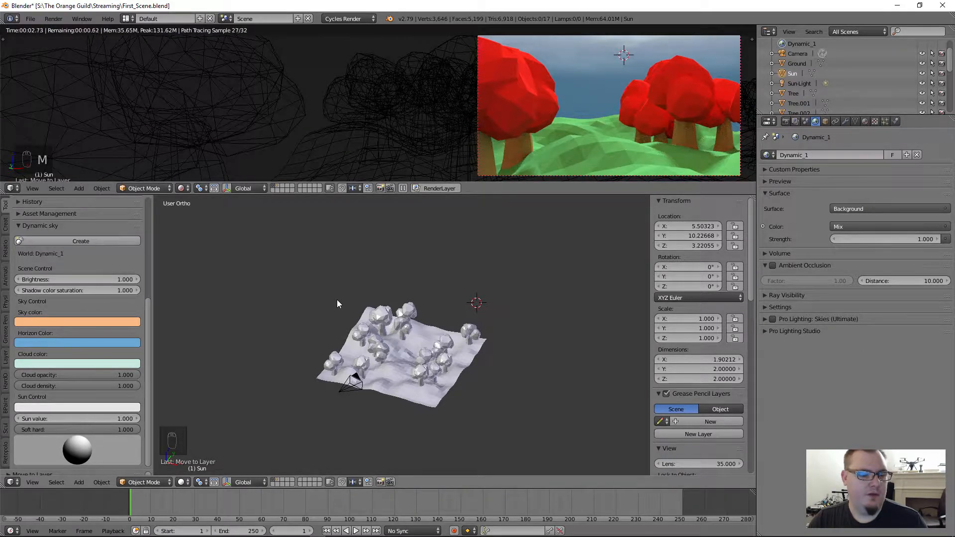
Show the sun's layer alongside the scene layer and move the Sun-Light lamp to a hidden layer.
shift+click(277, 480)
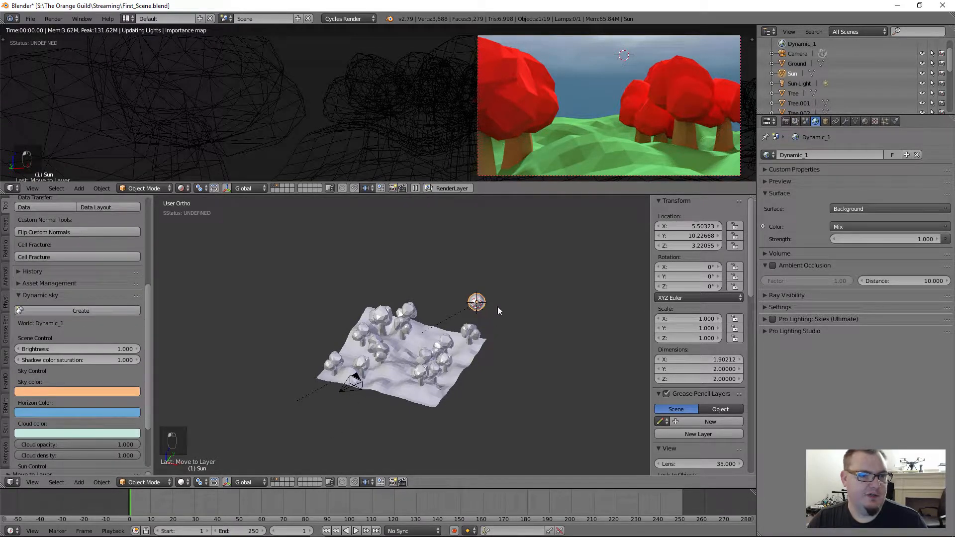
right_click(464, 309)
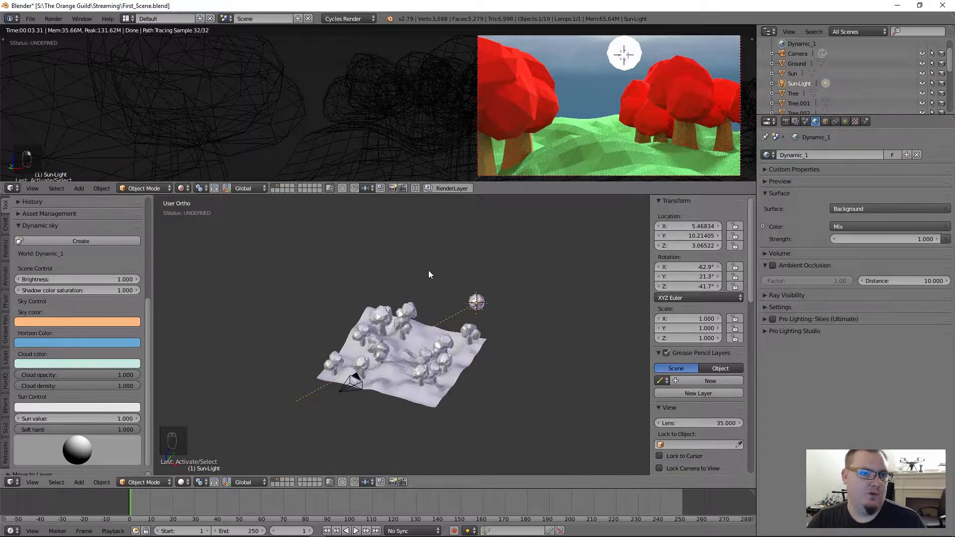
right_click(485, 304)
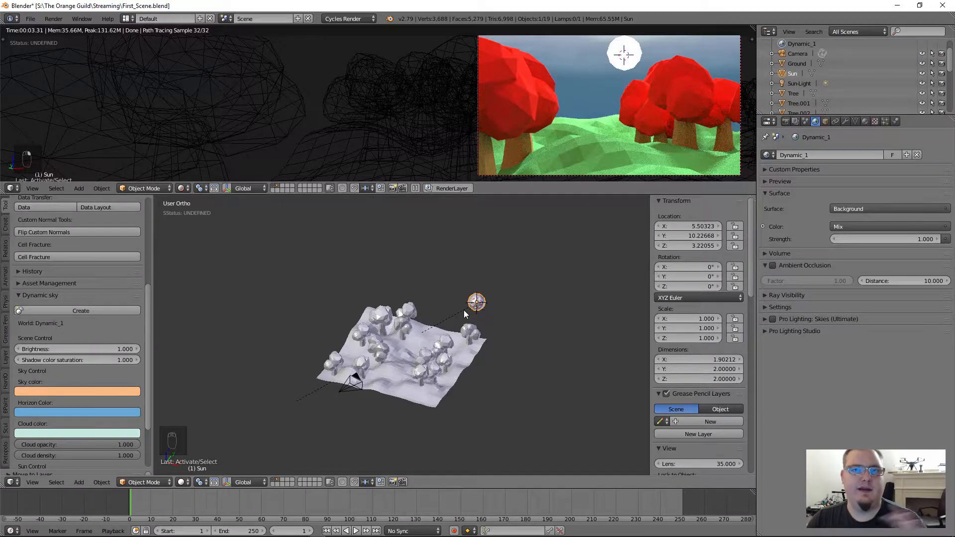
right_drag(464, 310, 453, 310)
right_click(450, 309)
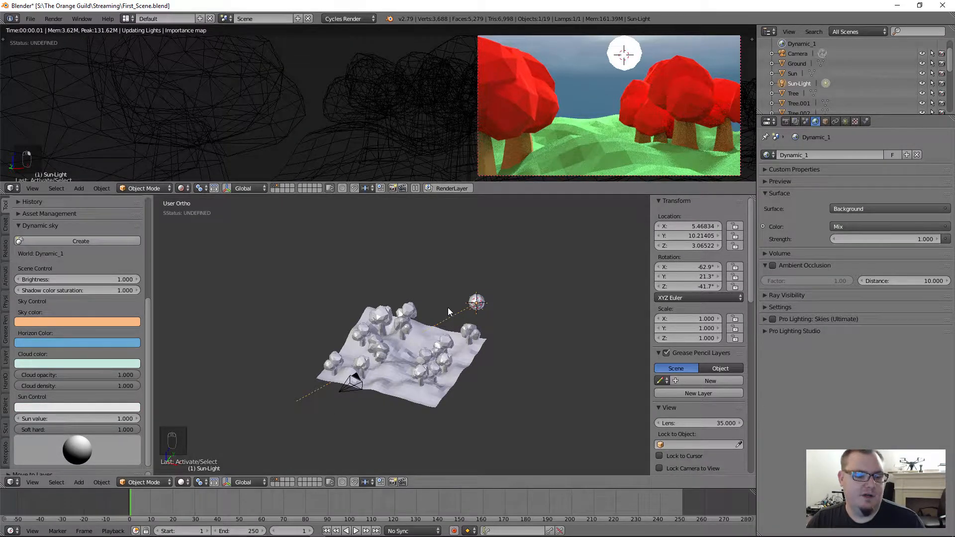
key(m)
click(541, 328)
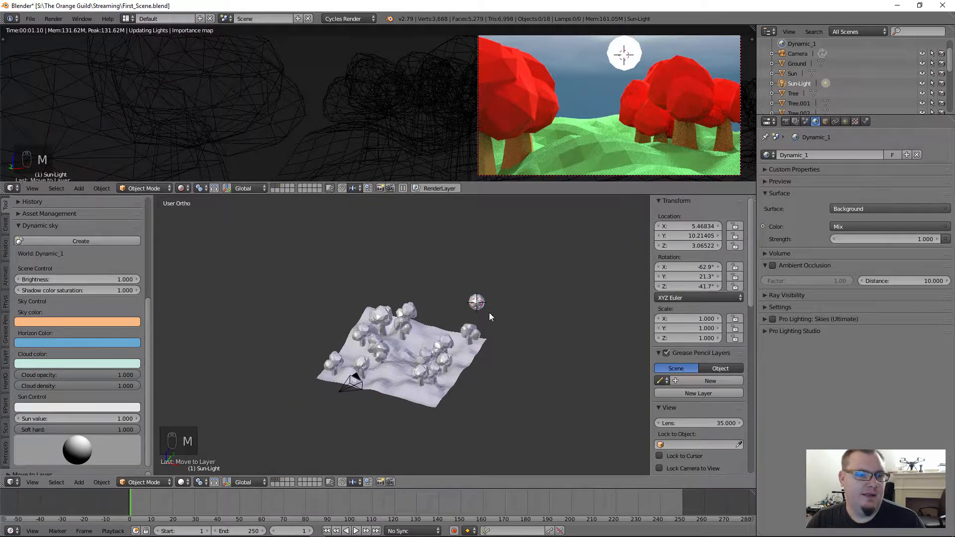
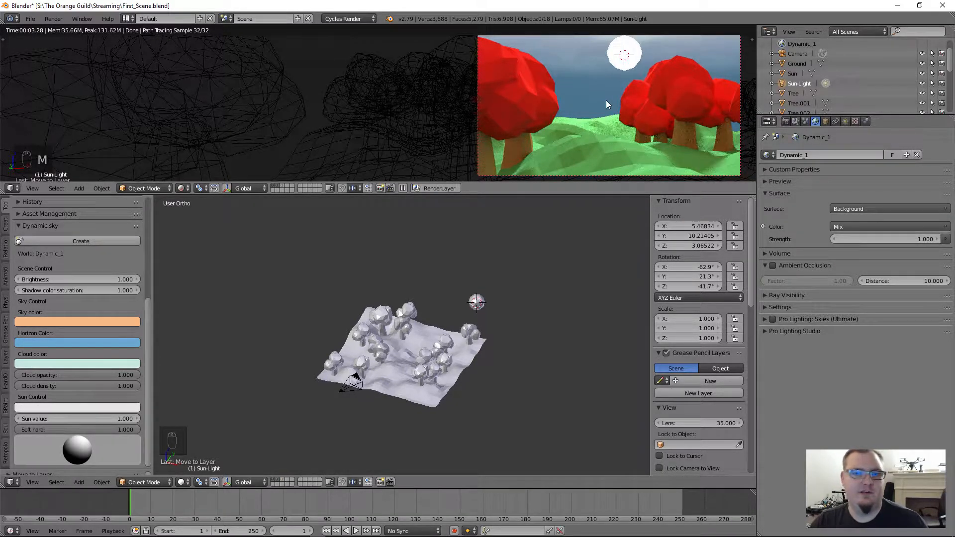
Lower the Sun sphere to Z 2.60692, saving the file both before and after the move.
key(ctrl+w)
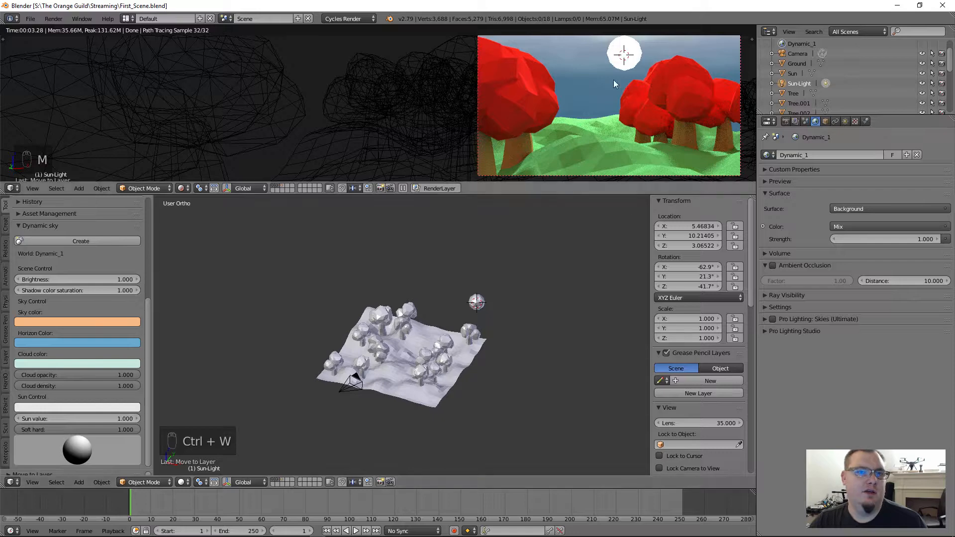
right_click(476, 302)
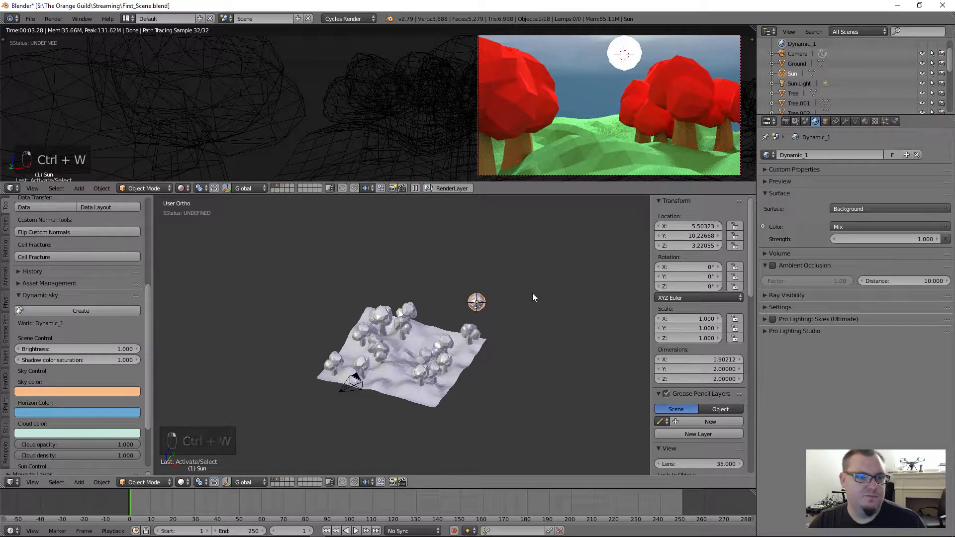
key(g)
click(522, 337)
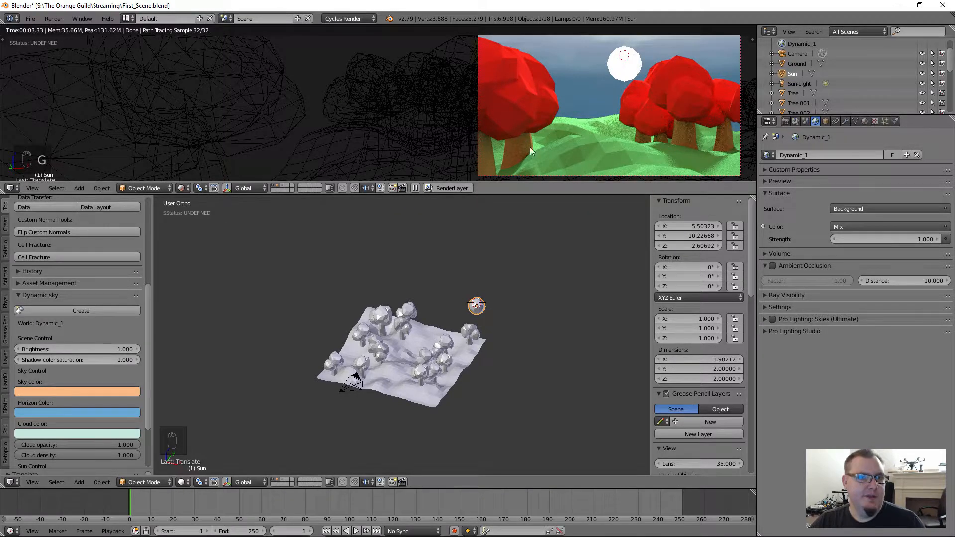
key(ctrl+w)
click(455, 290)
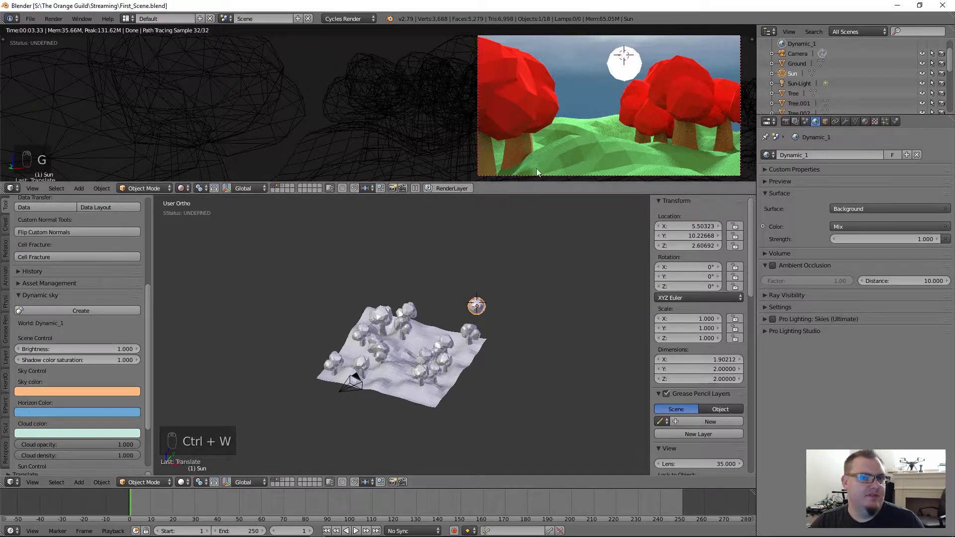
Turn off the rendered preview and save the scene as an incremented copy named First_Scene1.blend.
key(shift+z)
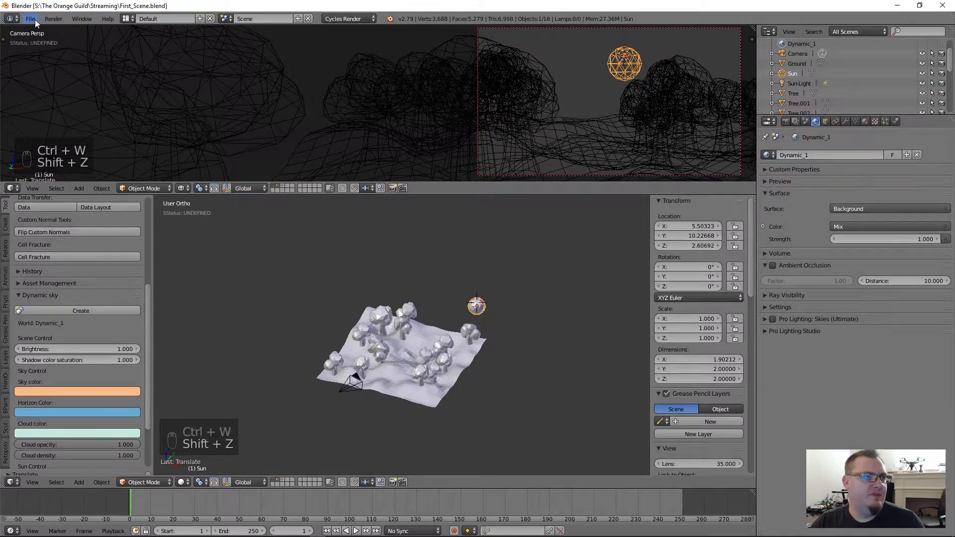
click(30, 19)
click(63, 105)
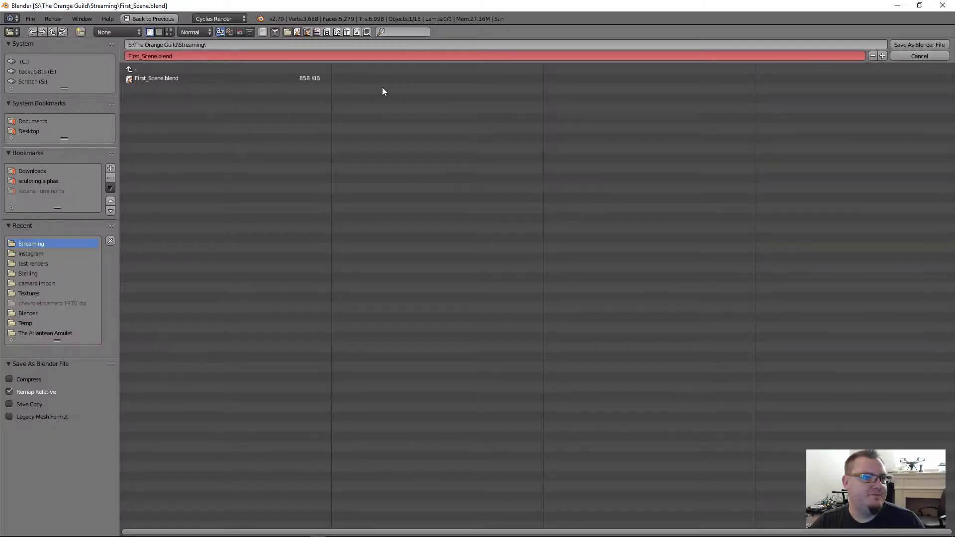
click(154, 58)
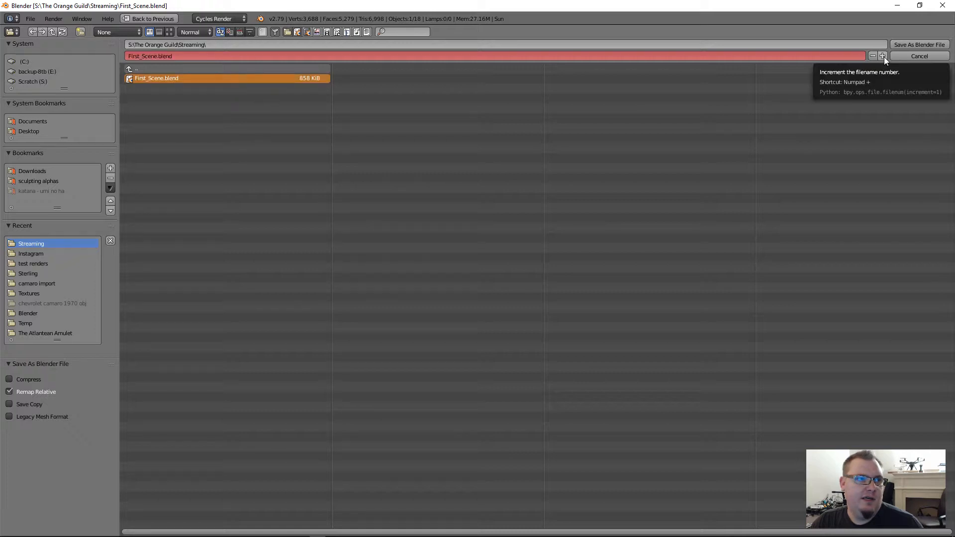
click(883, 56)
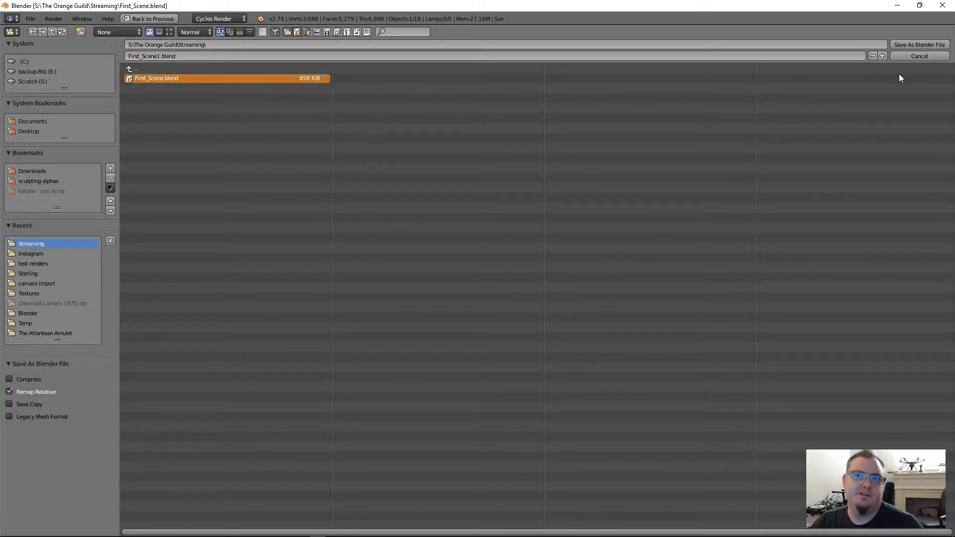
click(908, 46)
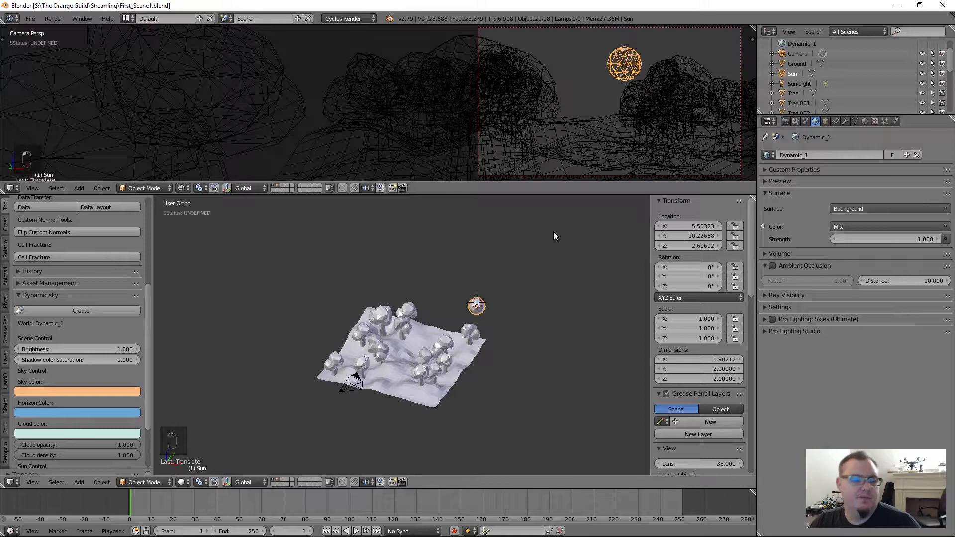
Turn the camera view's rendered preview back on and set the dynamic sky's horizon colour to black.
key(z)
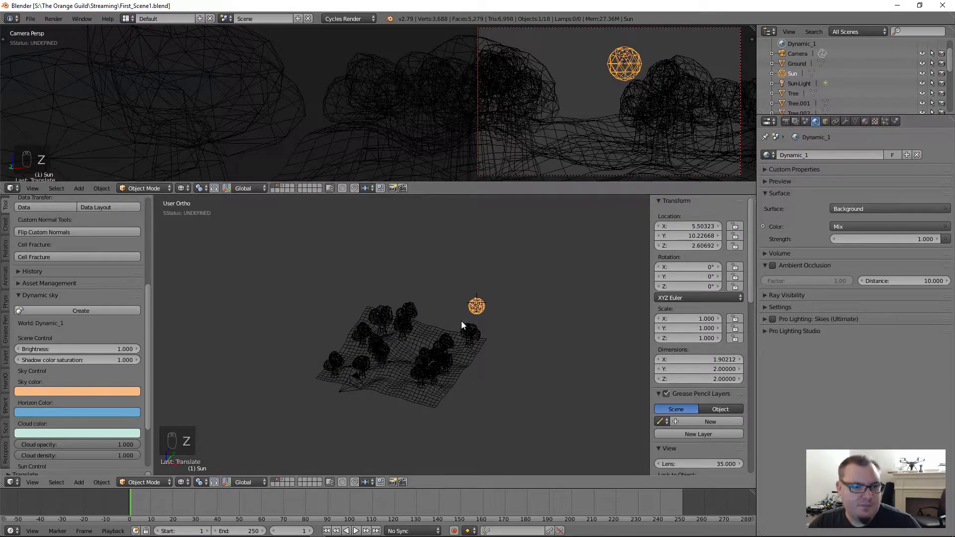
key(z)
scroll(461, 326, up, 2)
key(shift+z)
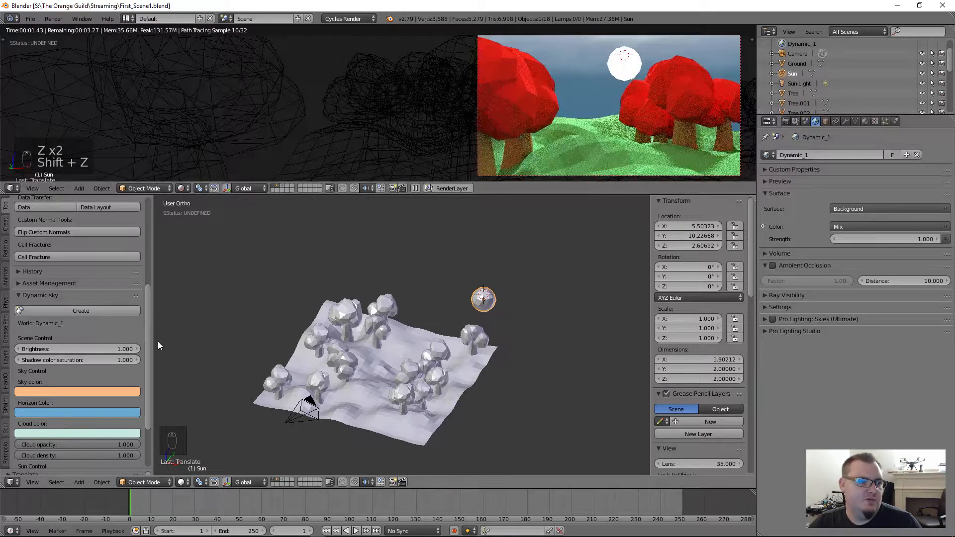
scroll(71, 389, down, 1)
scroll(70, 386, down, 2)
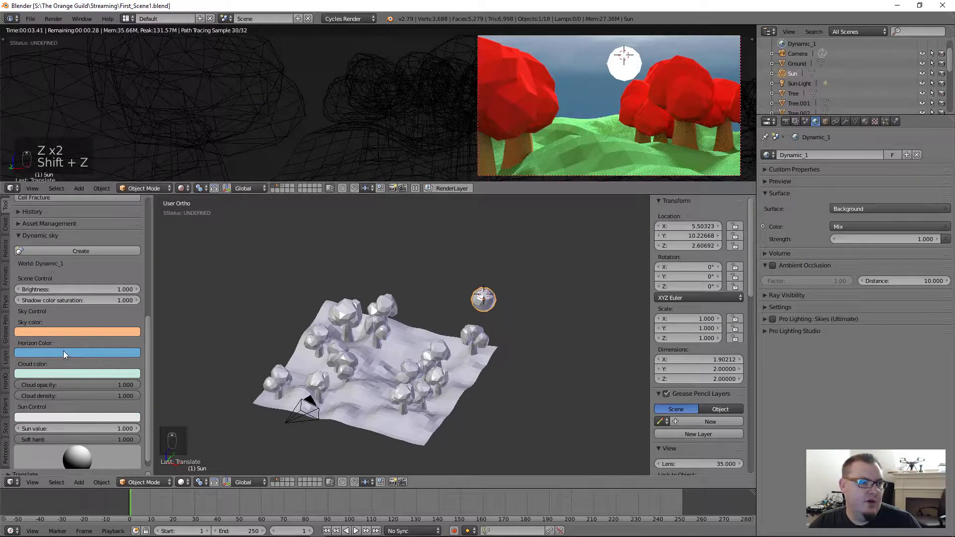
click(63, 351)
click(101, 277)
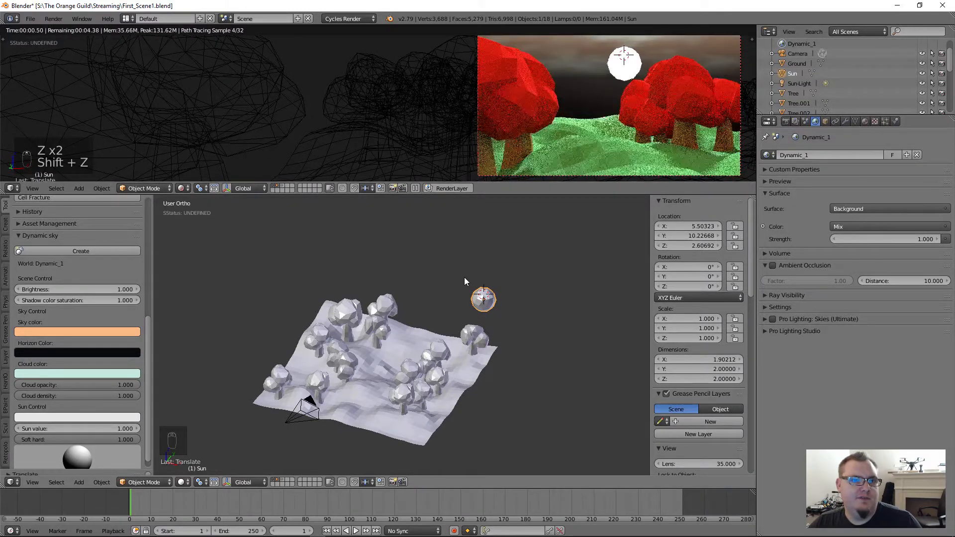
Change the dynamic sky's cloud color to a very pale, nearly white blue.
click(71, 373)
drag(99, 236, 99, 232)
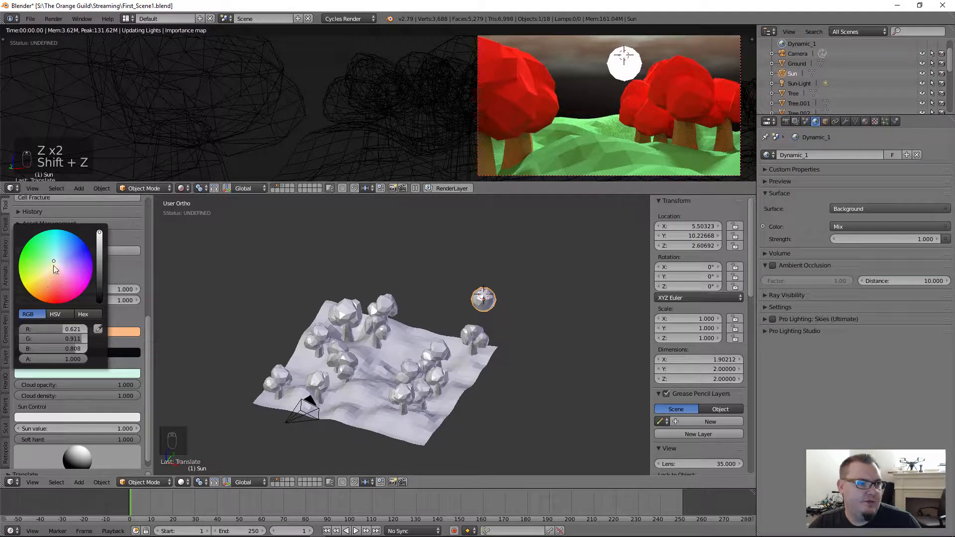
drag(54, 266, 55, 264)
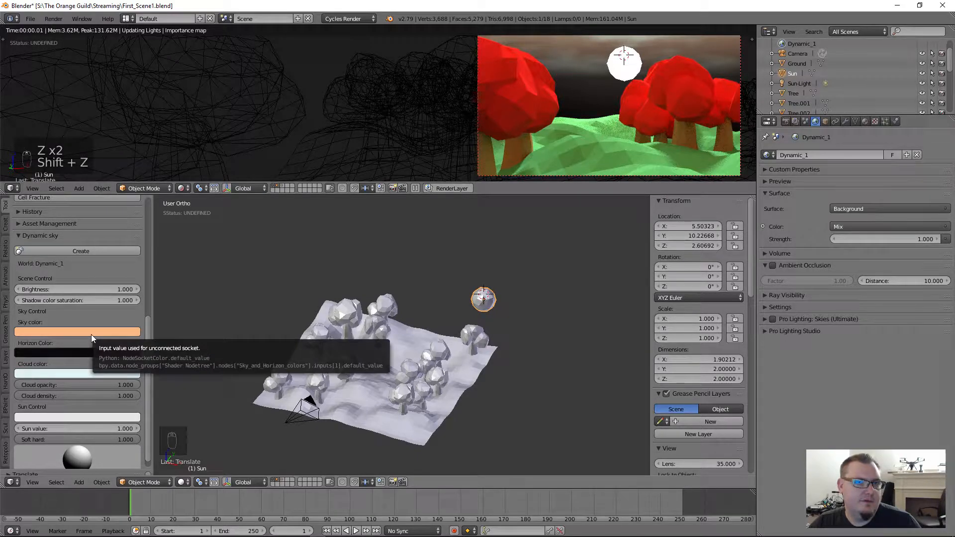
Change the dynamic sky's sky color from orange to a darkened deep blue.
click(91, 332)
drag(61, 212, 80, 202)
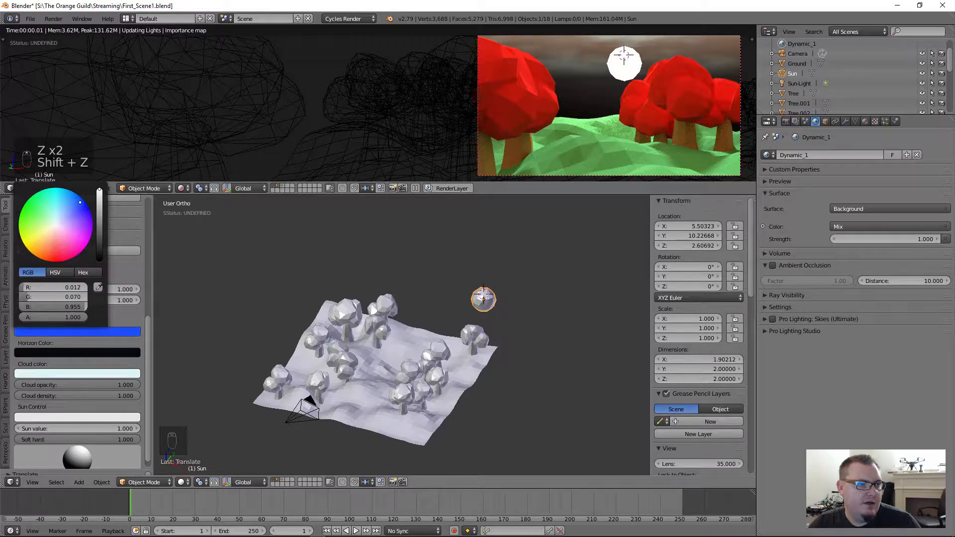
click(101, 226)
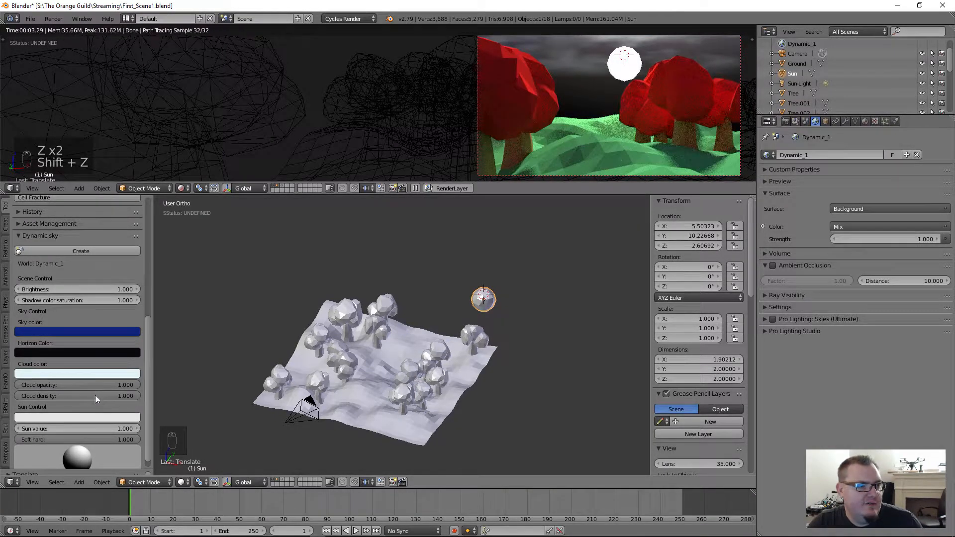
Try lower cloud densities down to 0, then set cloud density to 0.257 and cloud opacity to 0.498.
drag(95, 395, 64, 396)
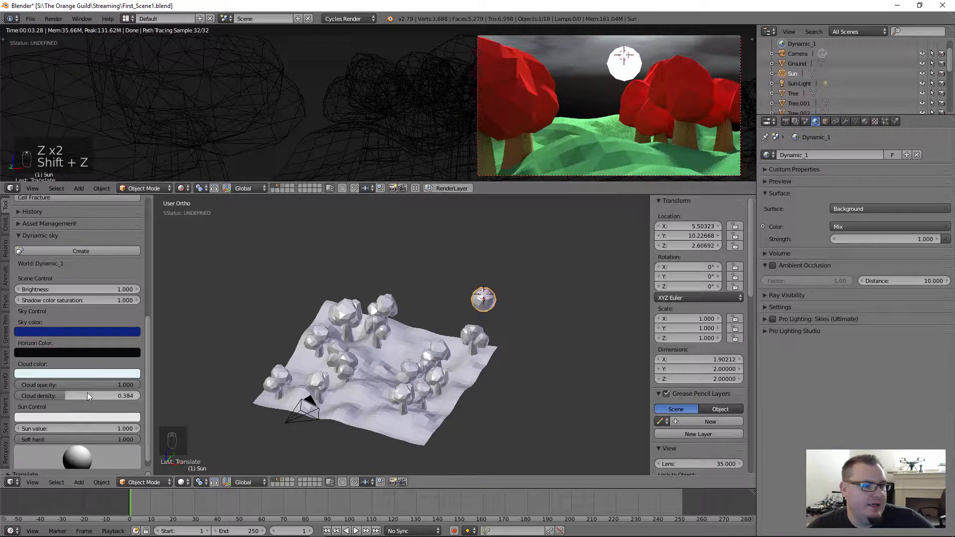
drag(87, 396, 50, 395)
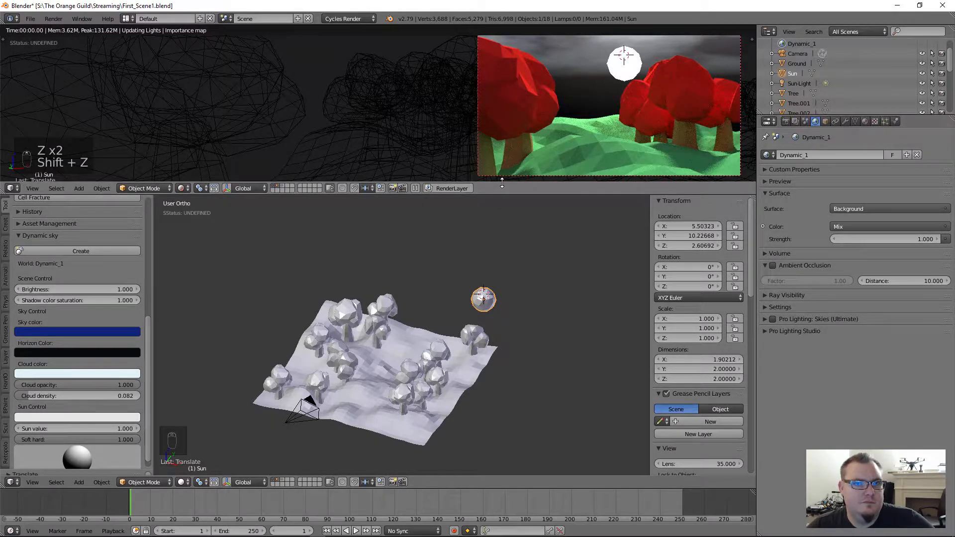
click(103, 395)
text(0)
key(Return)
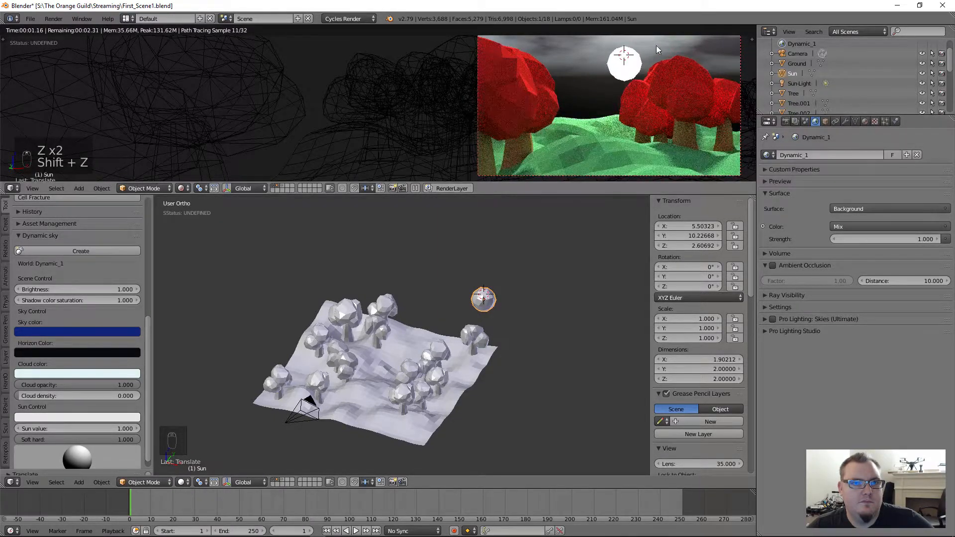
drag(69, 396, 101, 396)
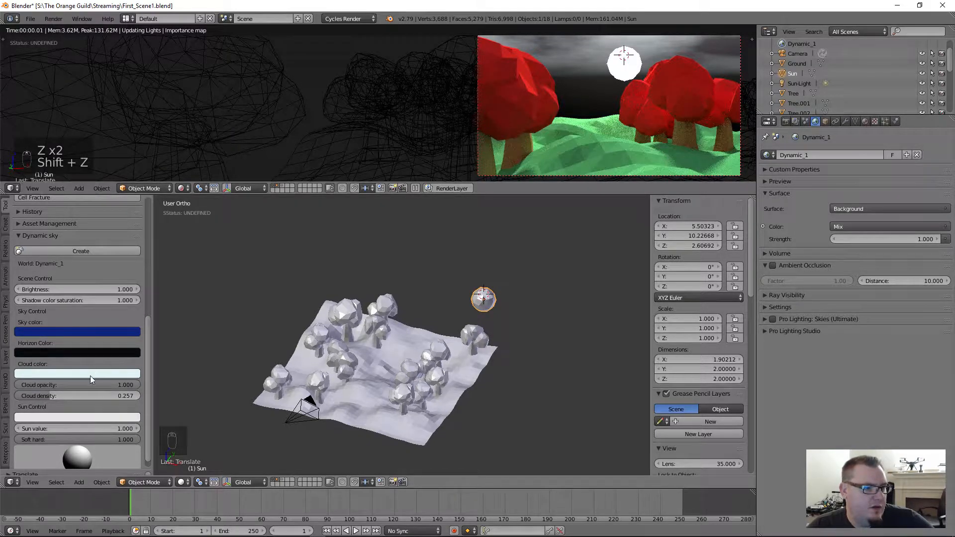
mouse_move(92, 385)
mouse_down()
mouse_move(59, 386)
mouse_move(101, 384)
mouse_up()
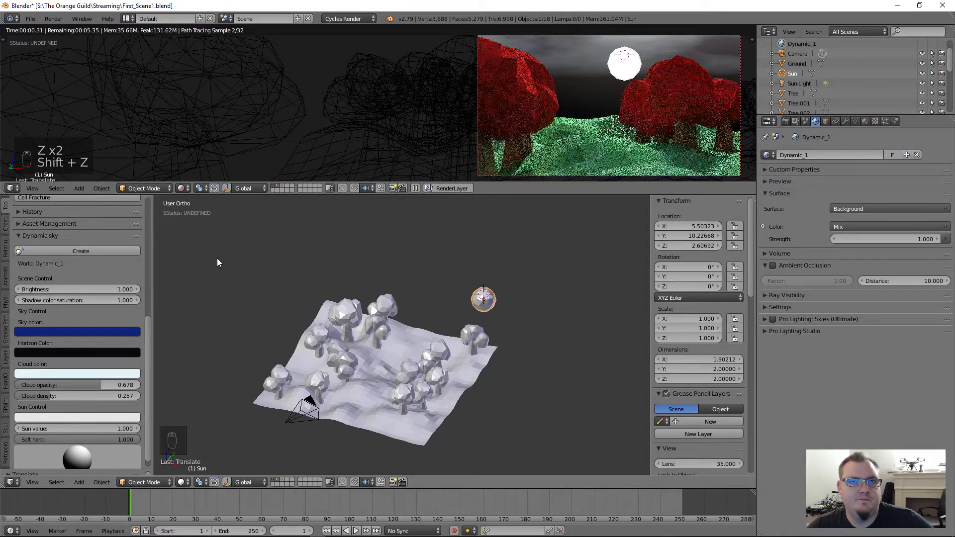
drag(68, 385, 56, 386)
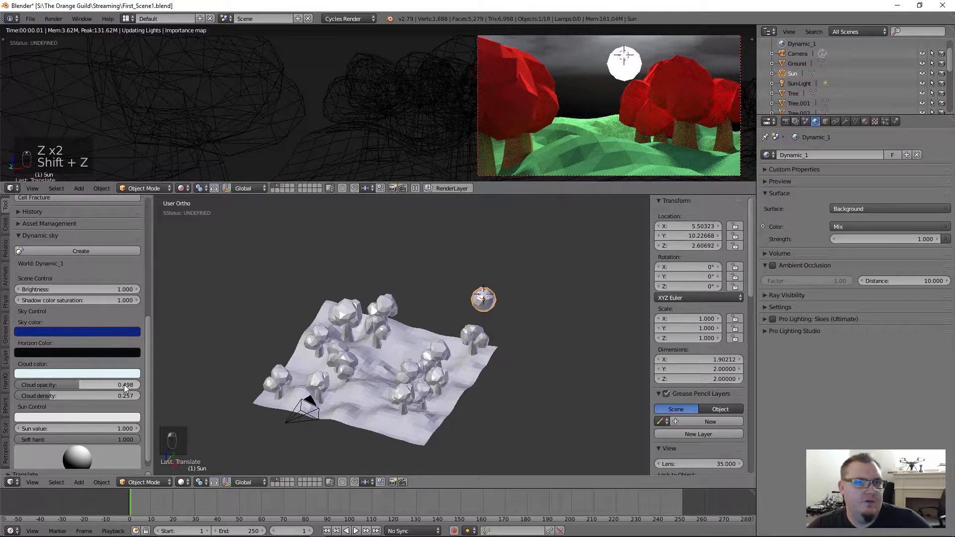
Set the horizon color to a dark navy blue and reduce the cloud opacity to 0.253.
click(59, 354)
drag(100, 270, 99, 268)
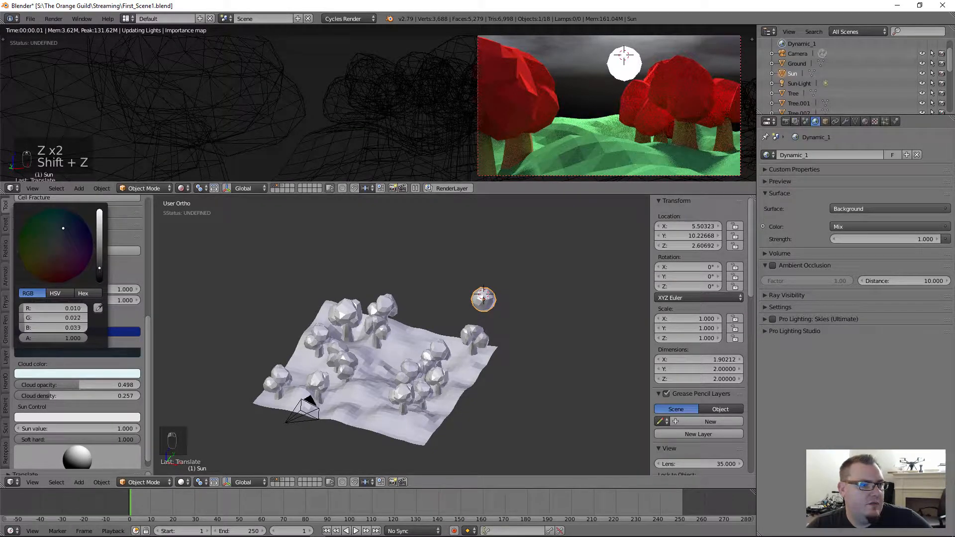
drag(60, 210, 77, 218)
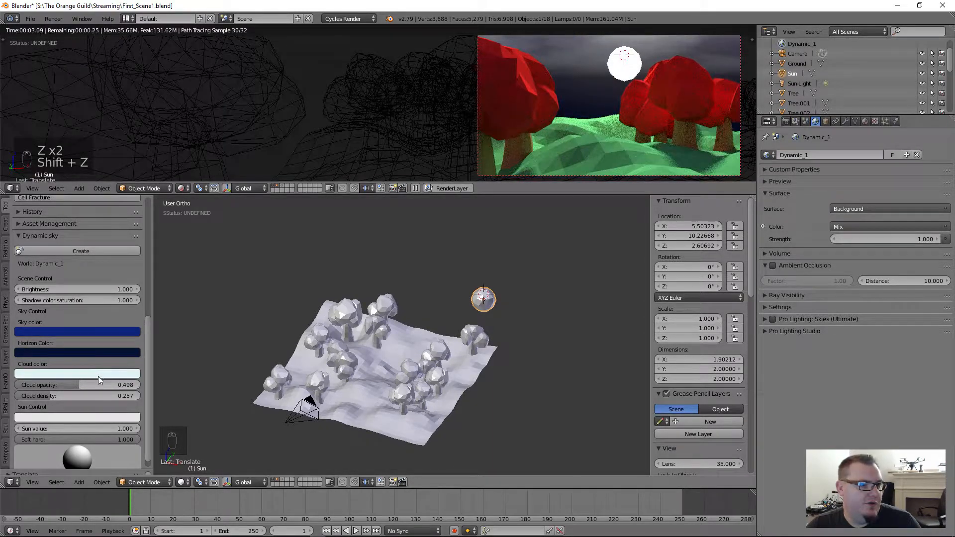
drag(98, 385, 66, 385)
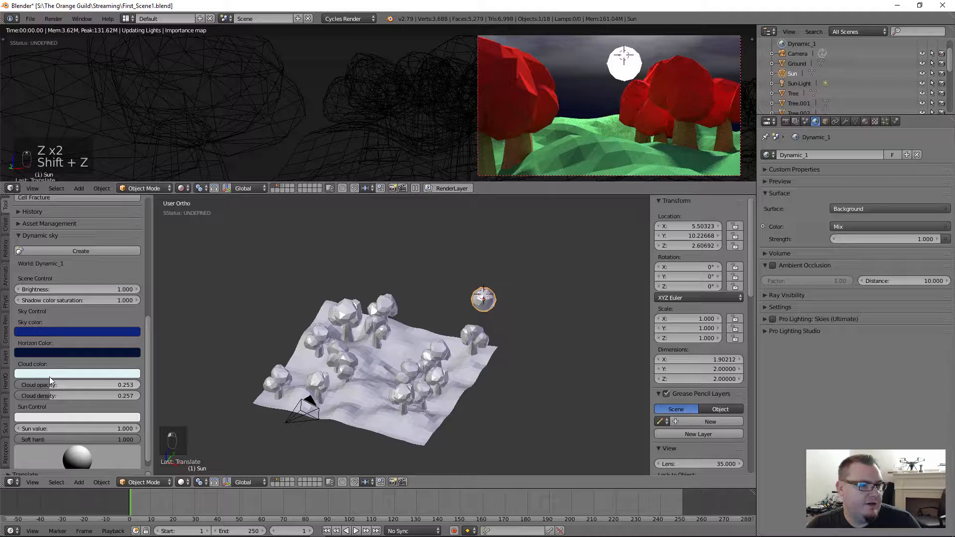
Try a brighter blue, a purple and a teal as the dynamic sky's sky color.
click(70, 331)
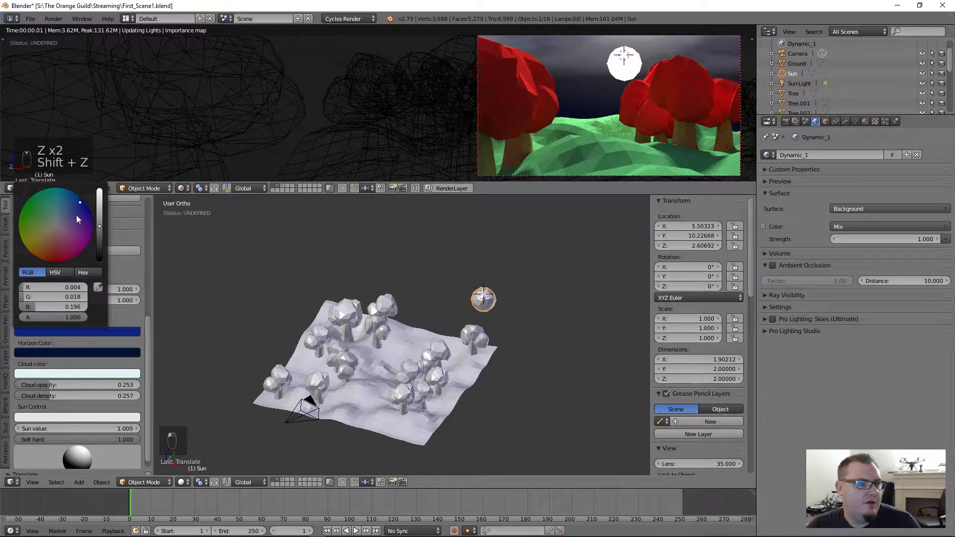
drag(99, 215, 100, 210)
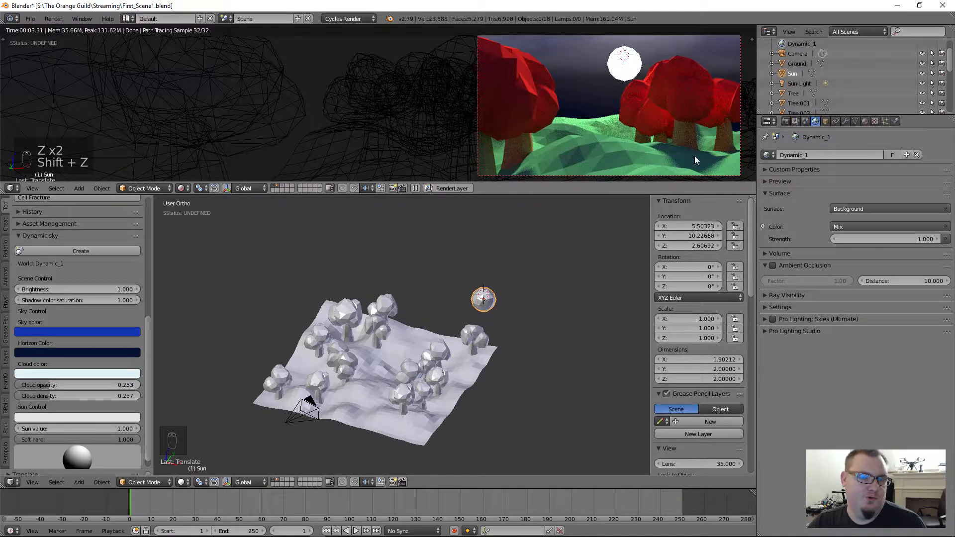
click(98, 331)
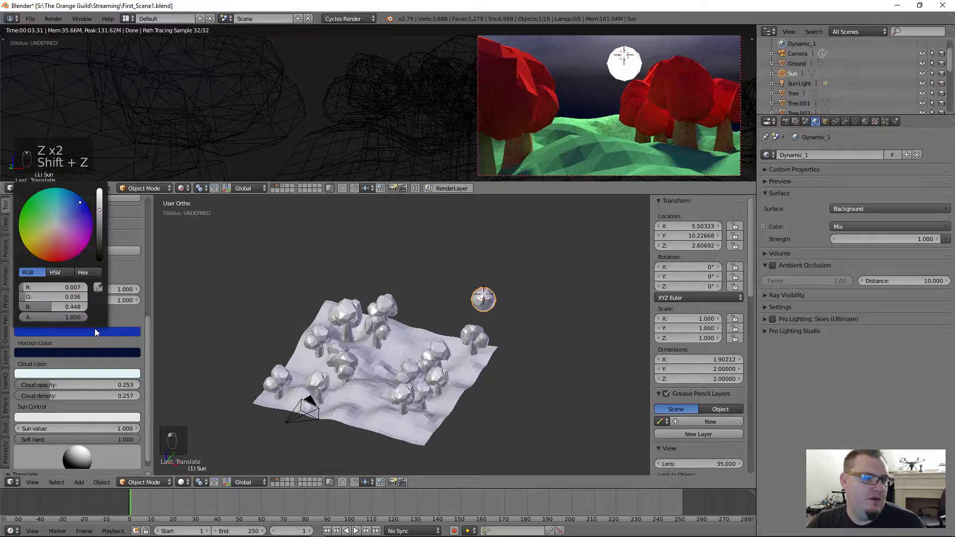
click(87, 215)
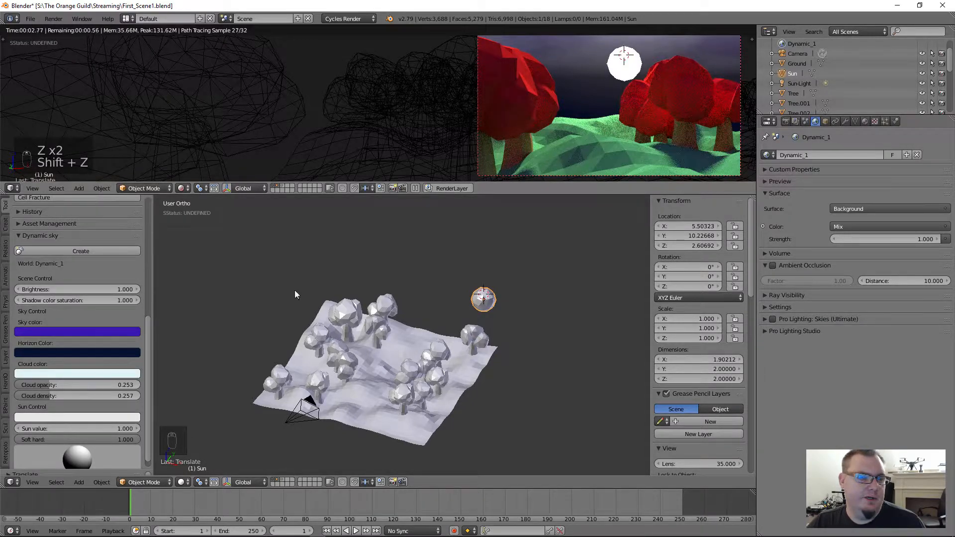
click(74, 332)
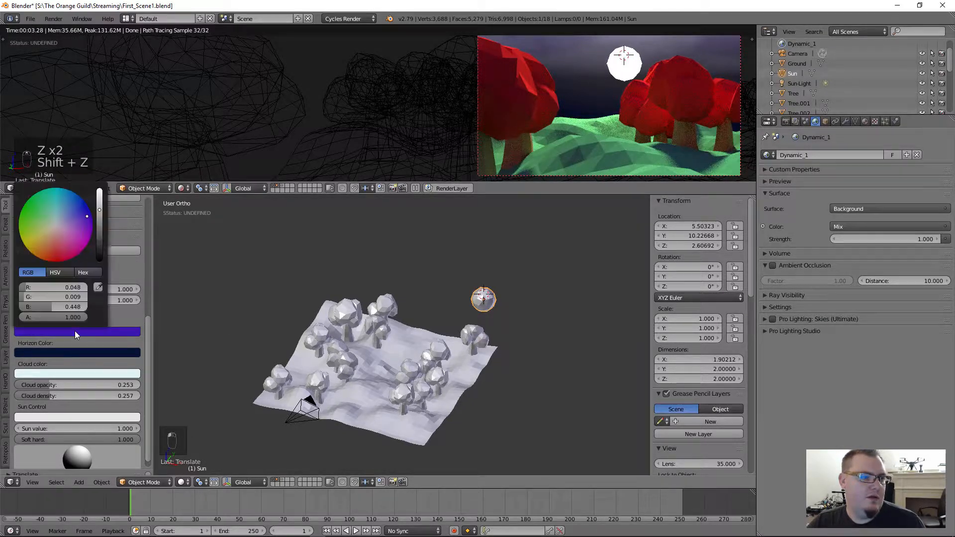
click(55, 192)
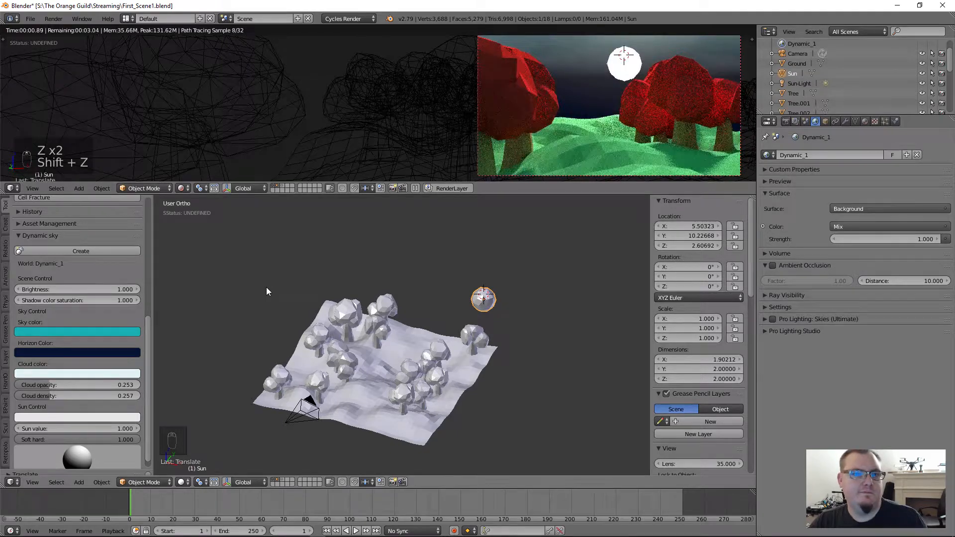
Set the dynamic sky's sky color to a deep, darkened blue.
click(91, 328)
drag(76, 199, 81, 202)
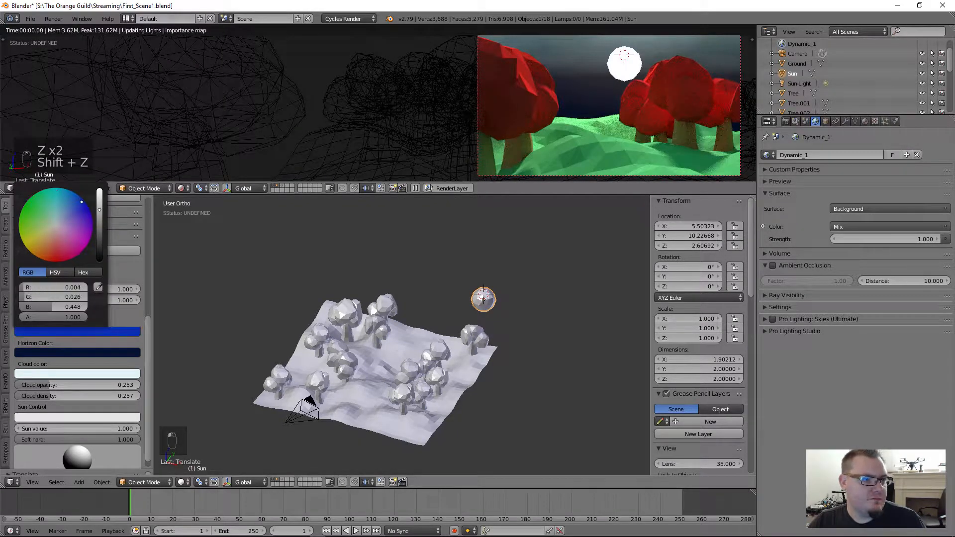
click(99, 223)
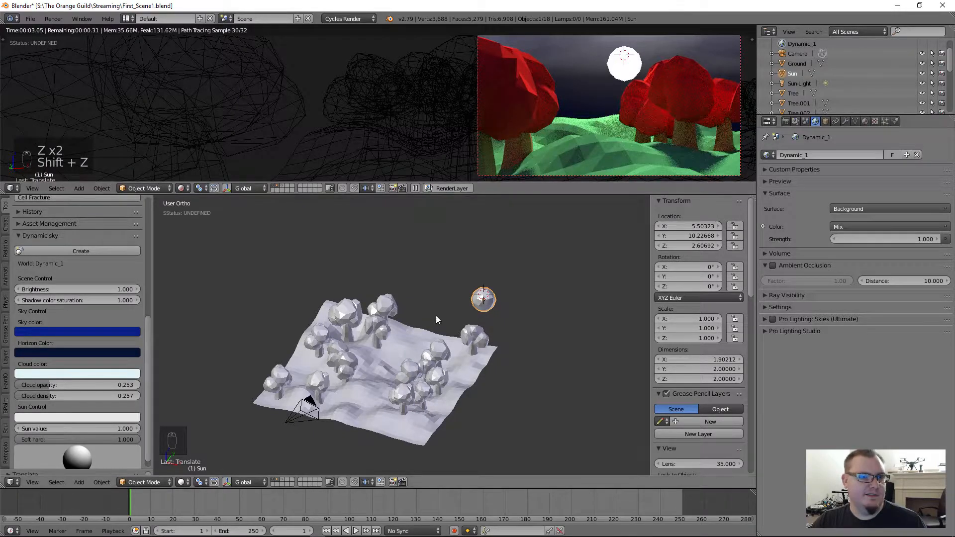
Give the Sun object's emission material a pale bluish-white color and a strength of 14.7.
right_click(471, 302)
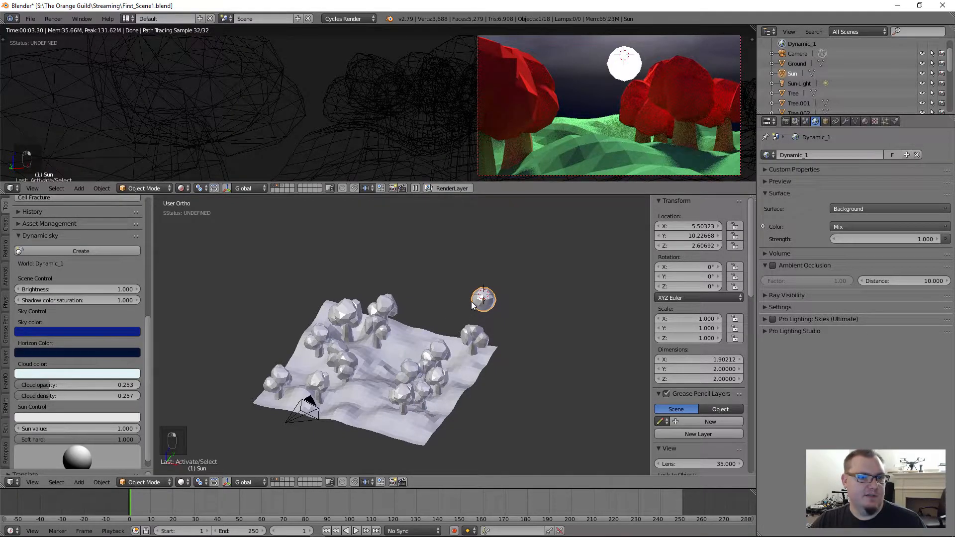
click(864, 121)
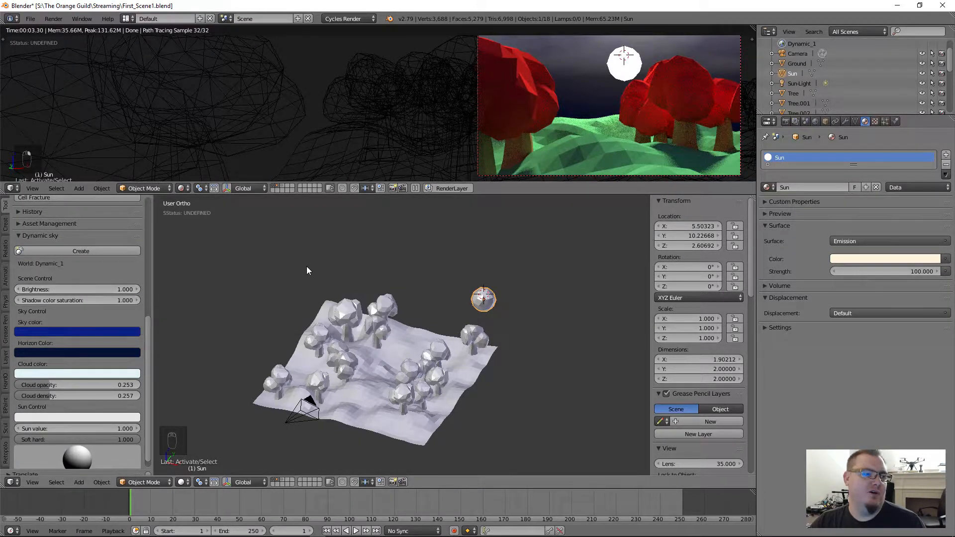
click(888, 259)
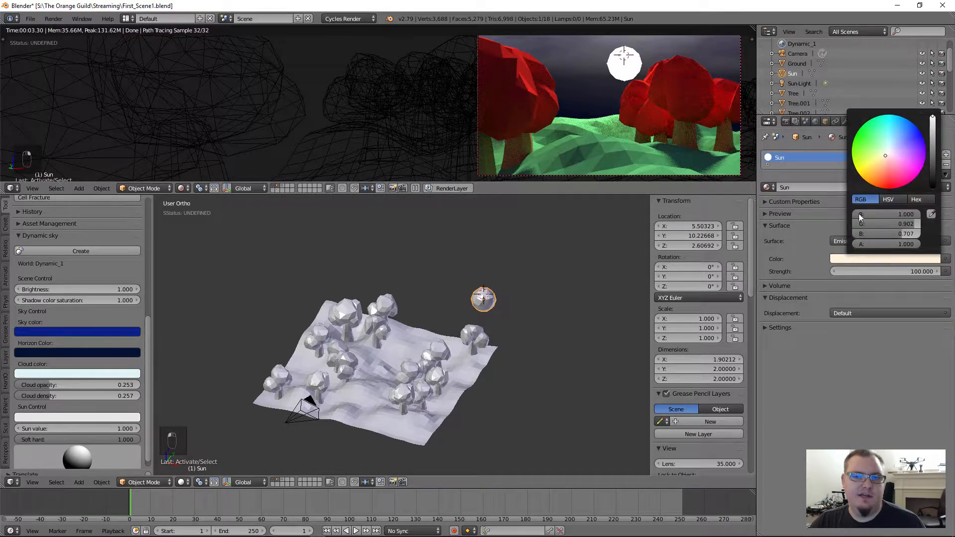
click(891, 147)
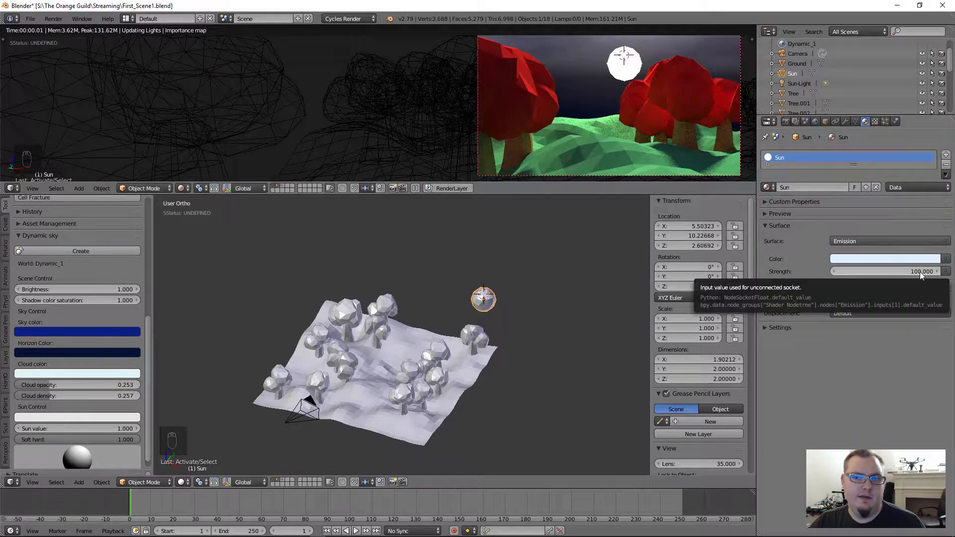
drag(920, 272, 891, 271)
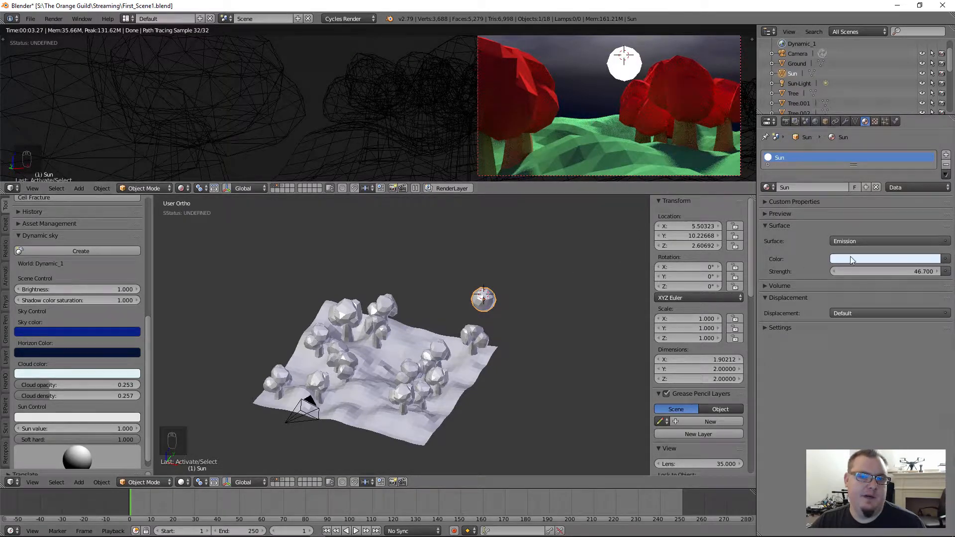
drag(871, 271, 794, 272)
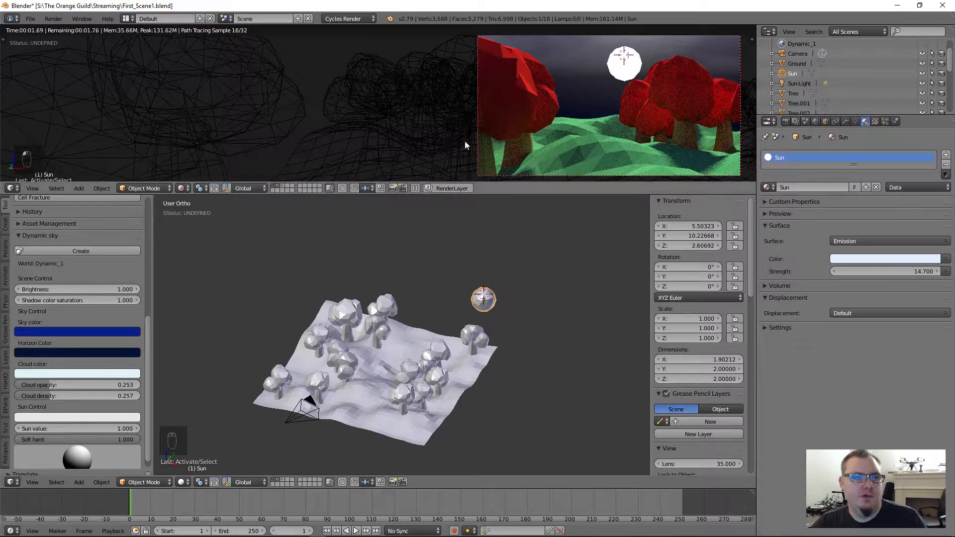
Try sun values of 0.6 and 0.85 for the dynamic sky.
drag(73, 429, 30, 429)
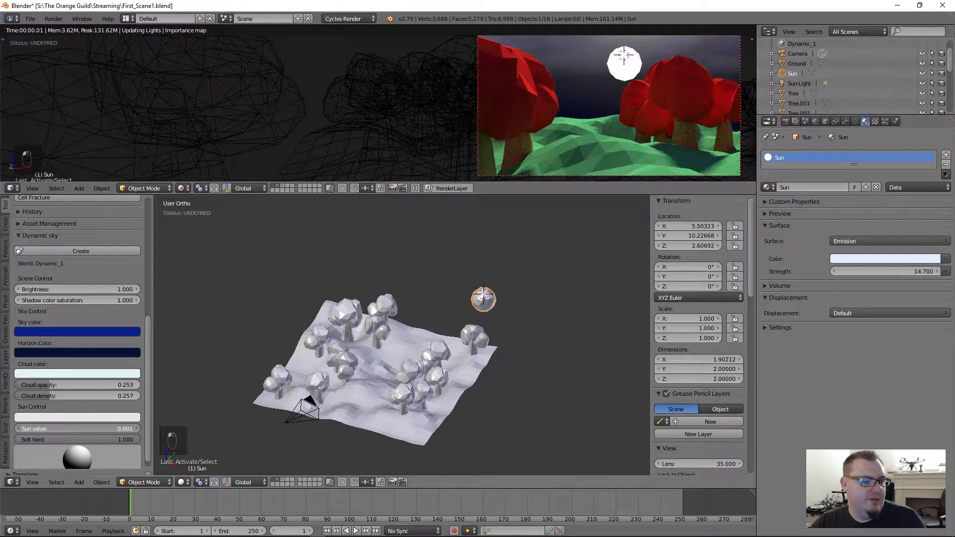
right_click(70, 429)
click(69, 428)
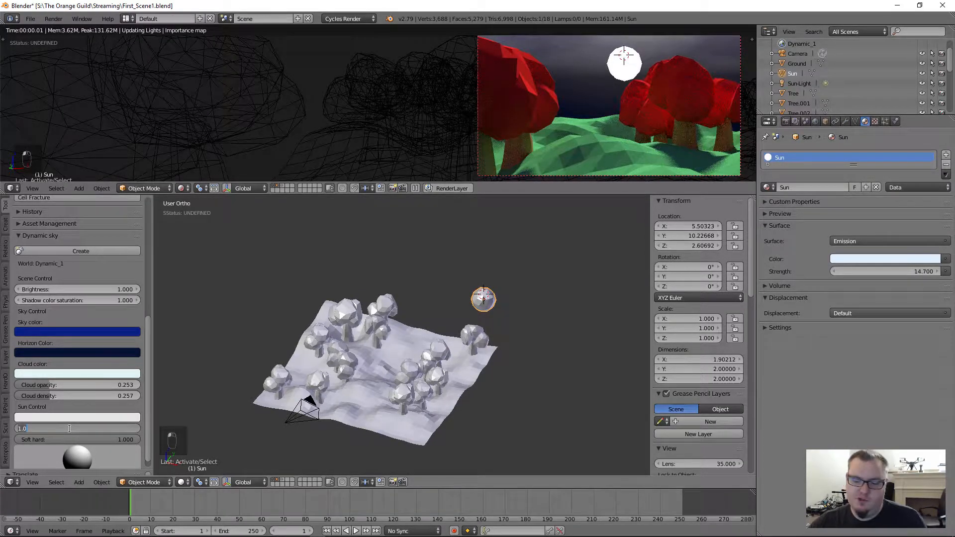
text(0.6)
key(Return)
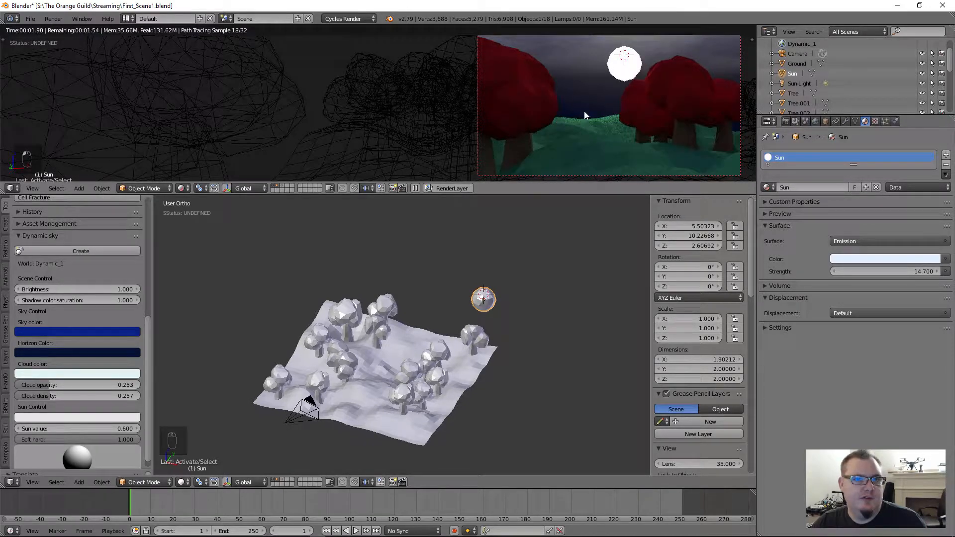
click(124, 428)
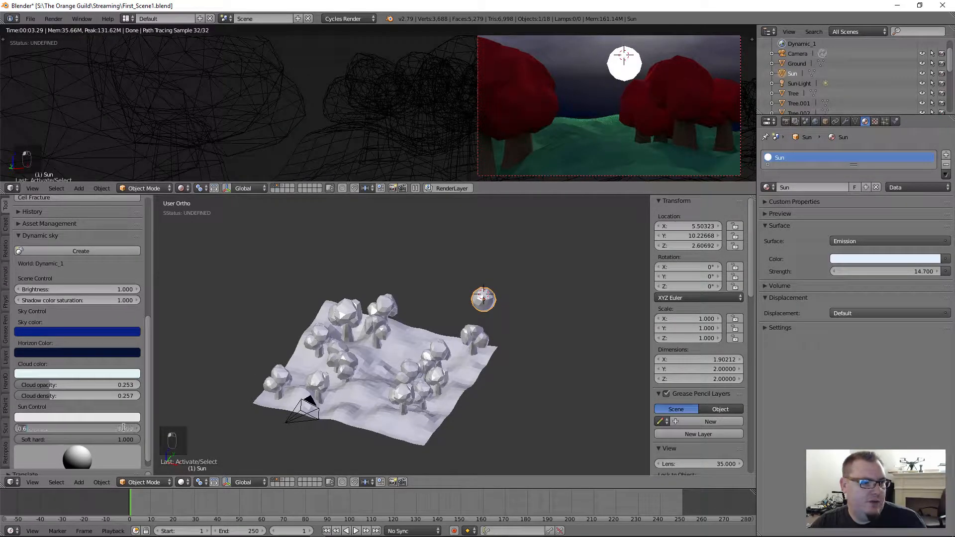
key(BackSpace)
text(.85)
key(Return)
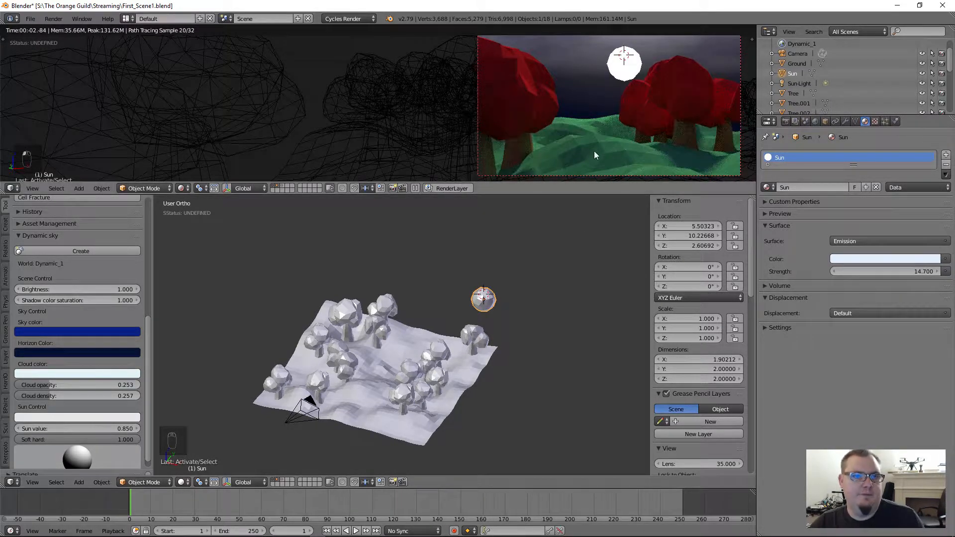
Set the dynamic sky's sun value to 0.9.
click(58, 427)
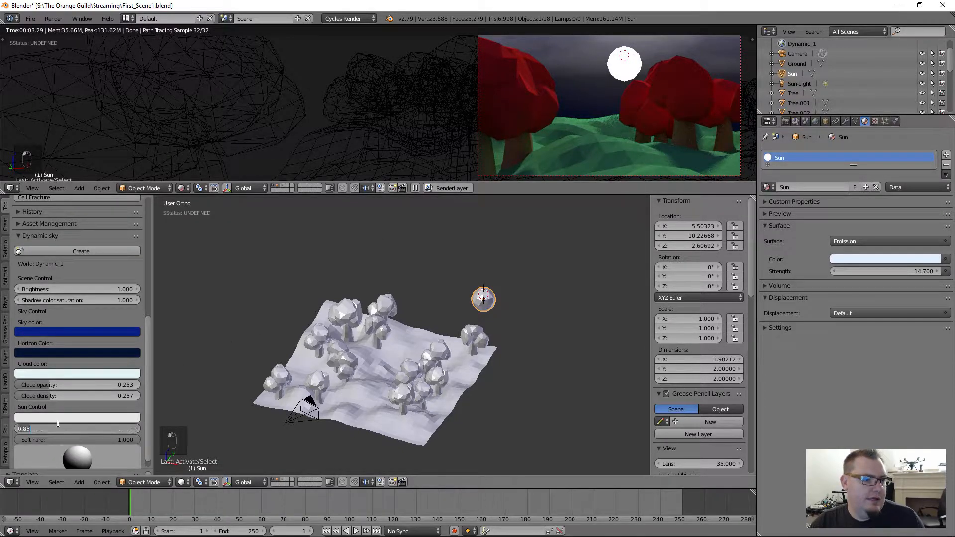
text(0.9)
key(Return)
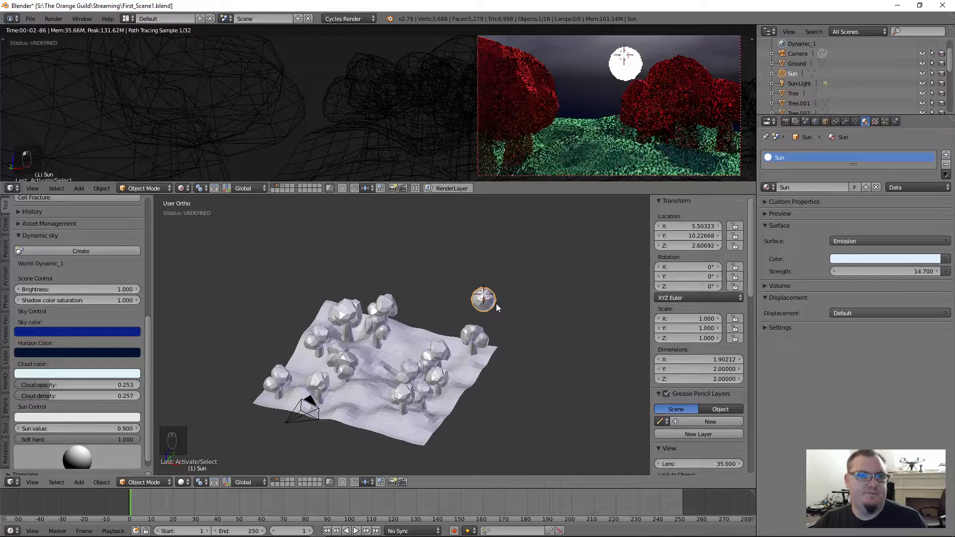
Move the Sun object between the two tree groups in the camera view, to about X 2.44, Y 9.69, Z 2.54.
key(g)
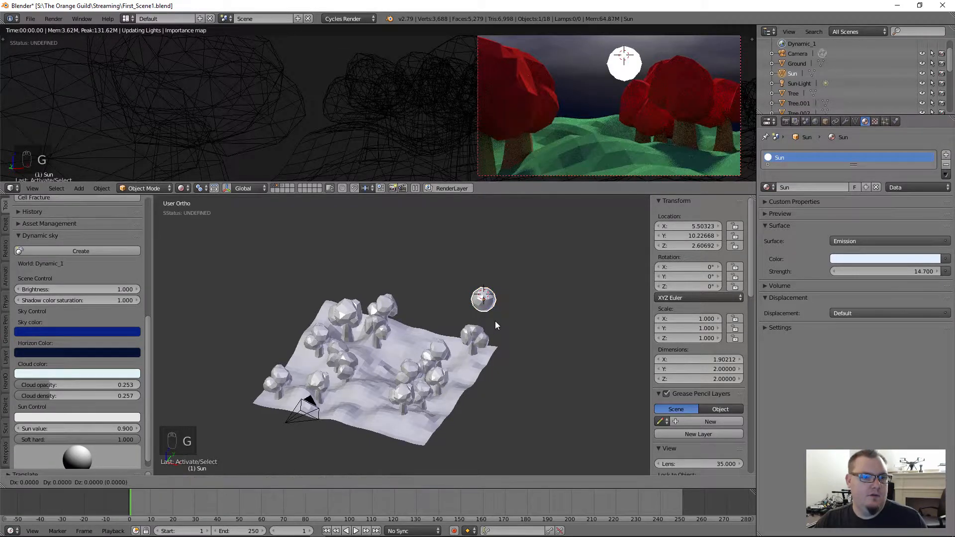
key(x)
click(444, 316)
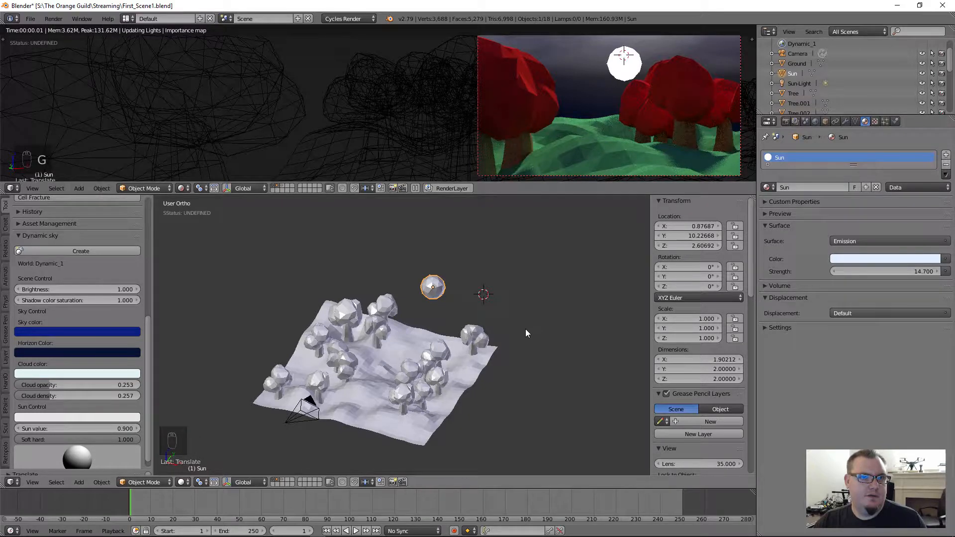
key(g)
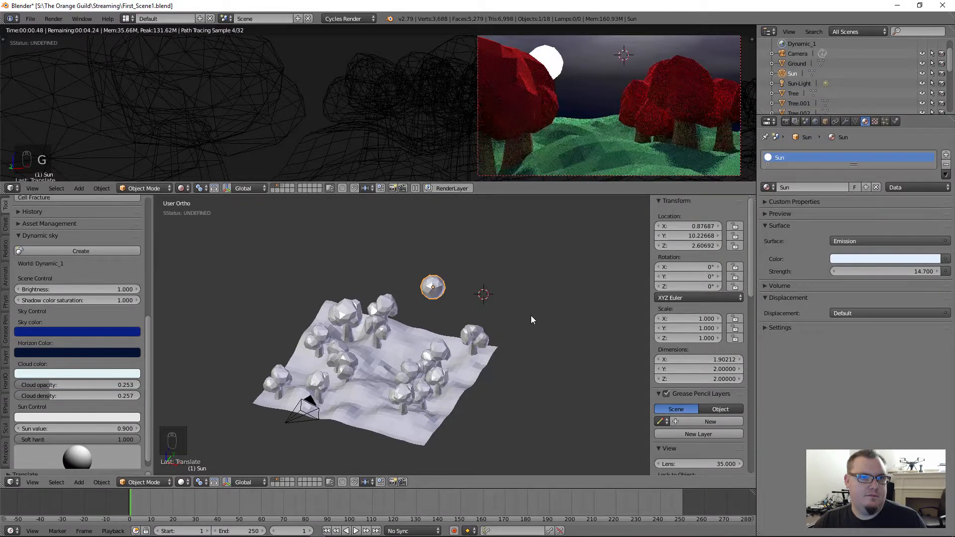
click(628, 72)
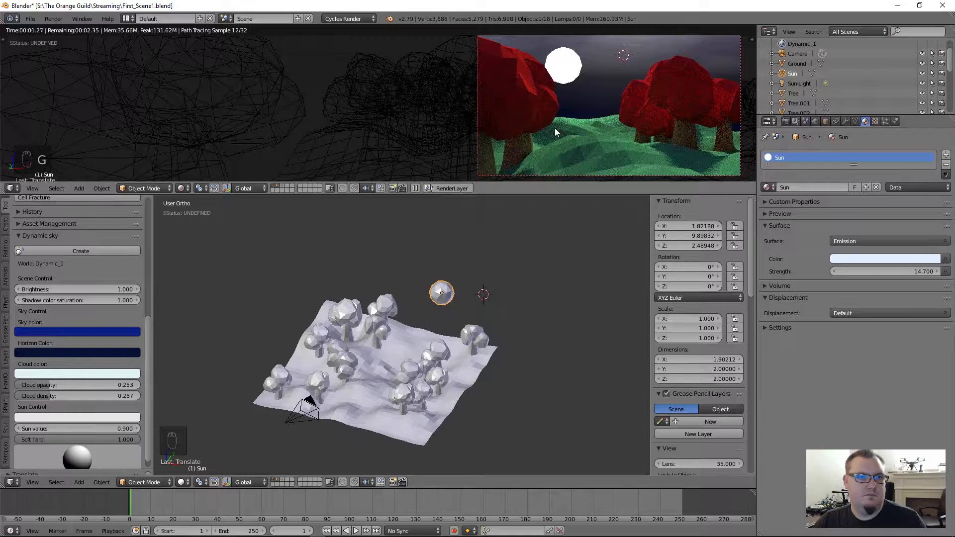
key(g)
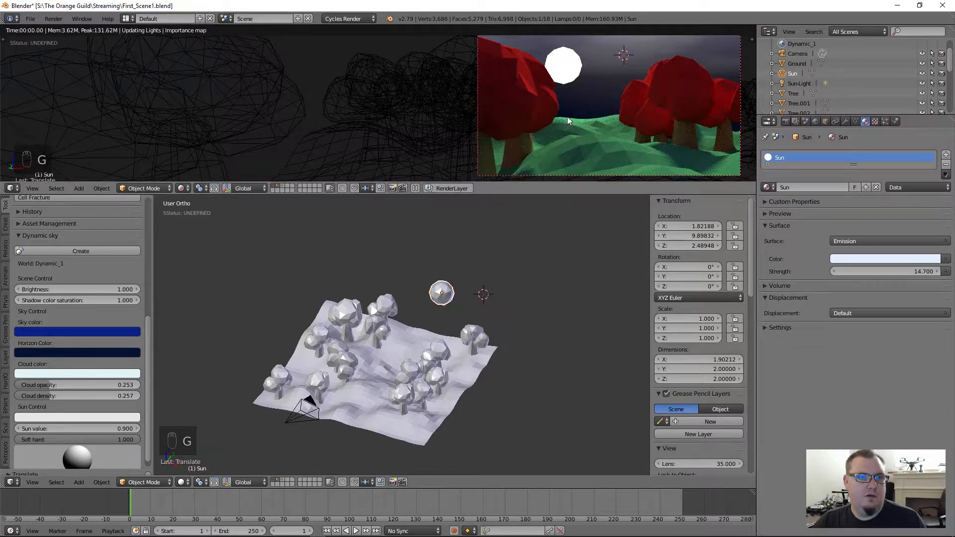
click(579, 117)
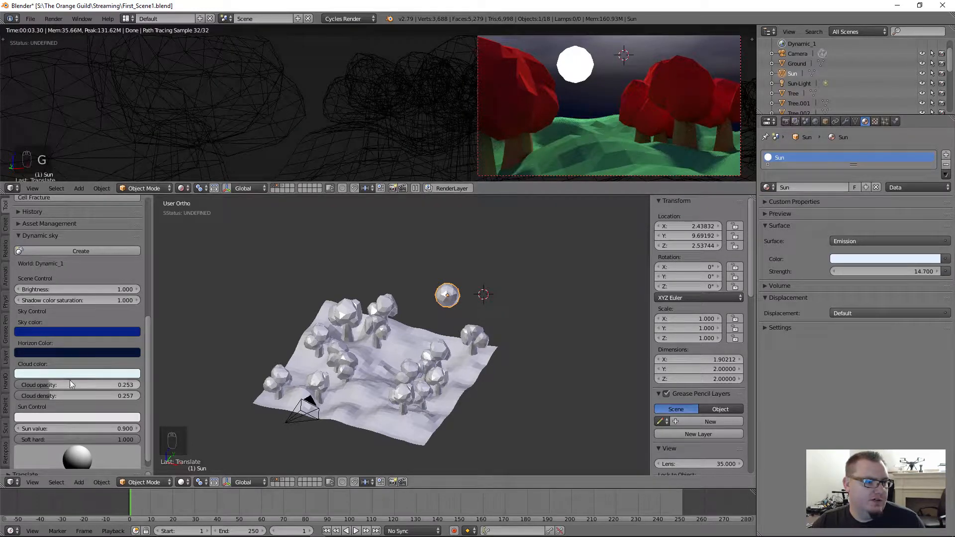
Lower the dynamic sky's cloud opacity to 0.03.
drag(70, 384, 49, 384)
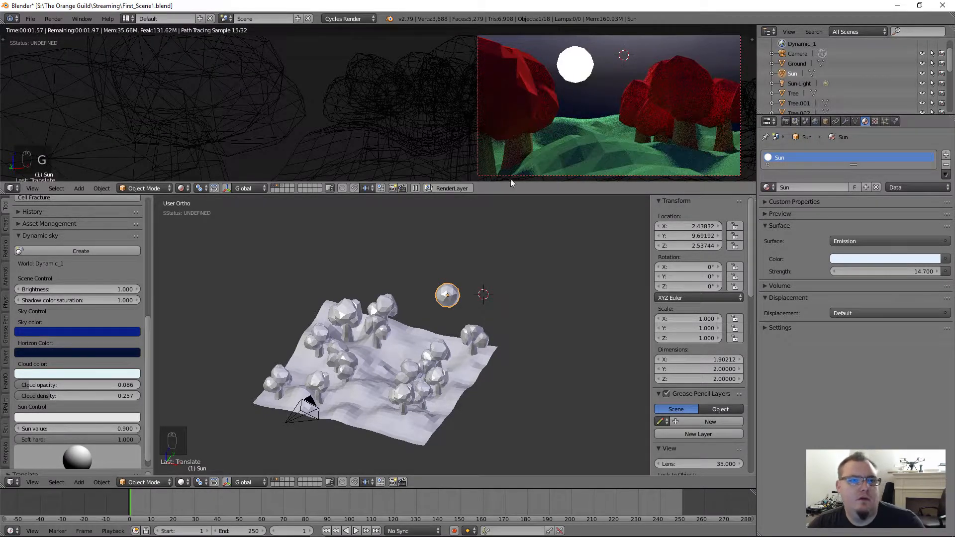
drag(104, 383, 96, 384)
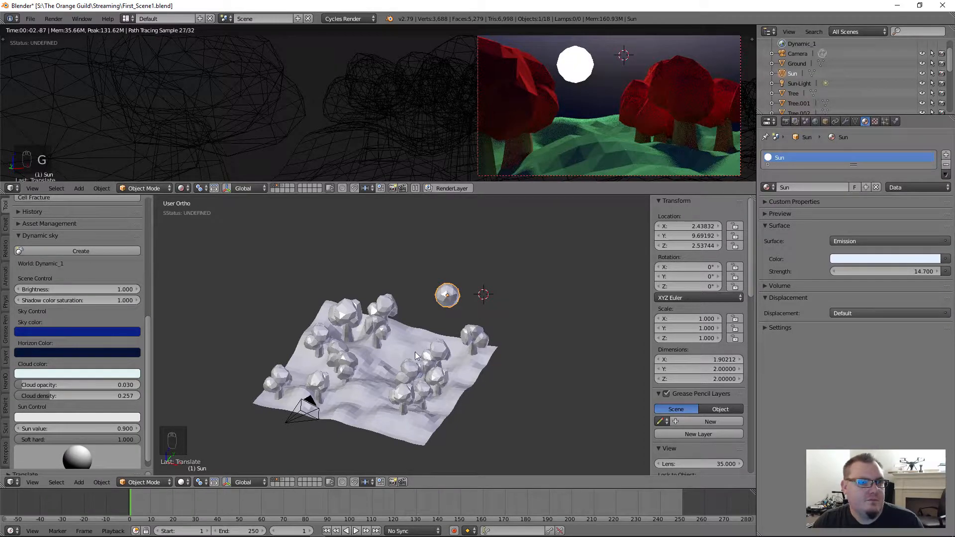
Show the camera view as wireframe, deselect everything, place the 3D cursor above the trees beside the Sun and add a plane there.
middle_drag(417, 353, 503, 349)
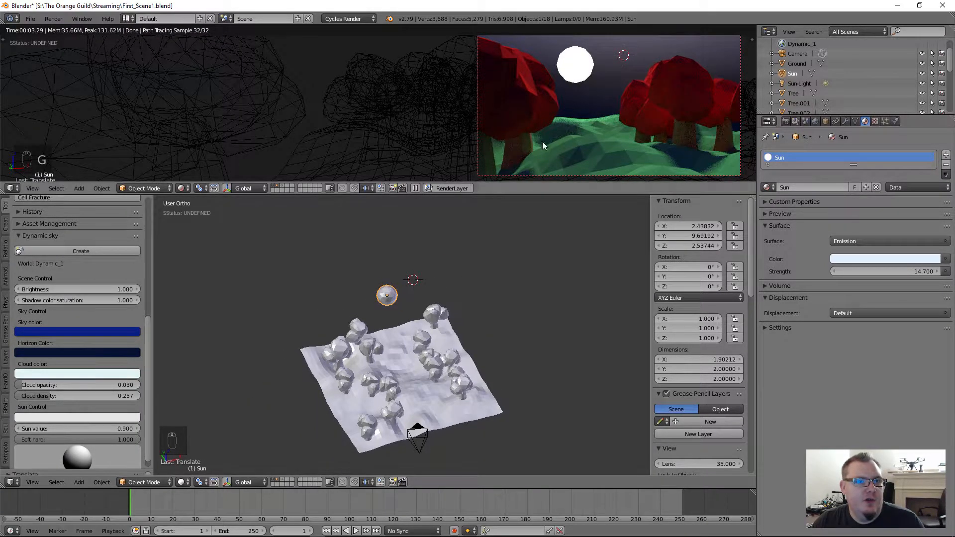
key(shift+z)
middle_drag(384, 329, 394, 302)
key(a)
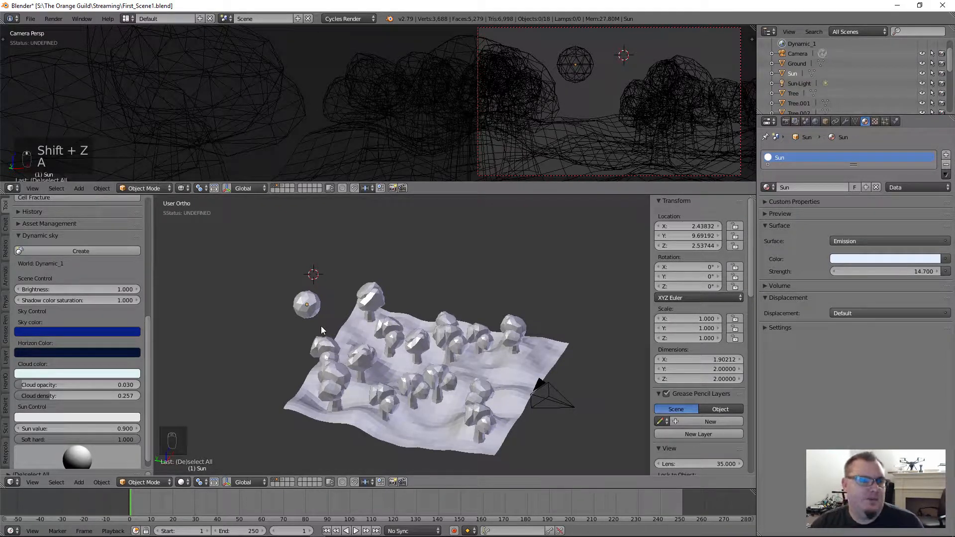
key(KP_1)
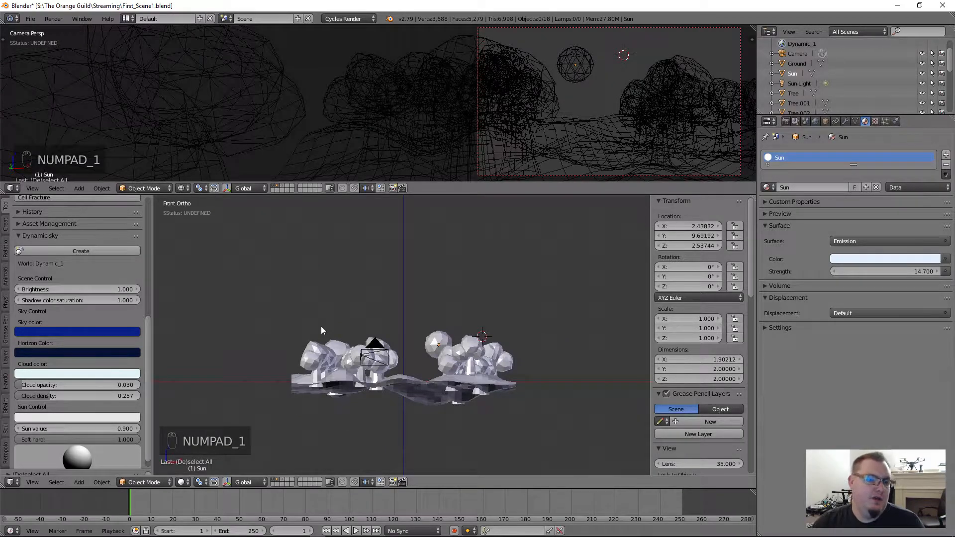
scroll(438, 346, up, 3)
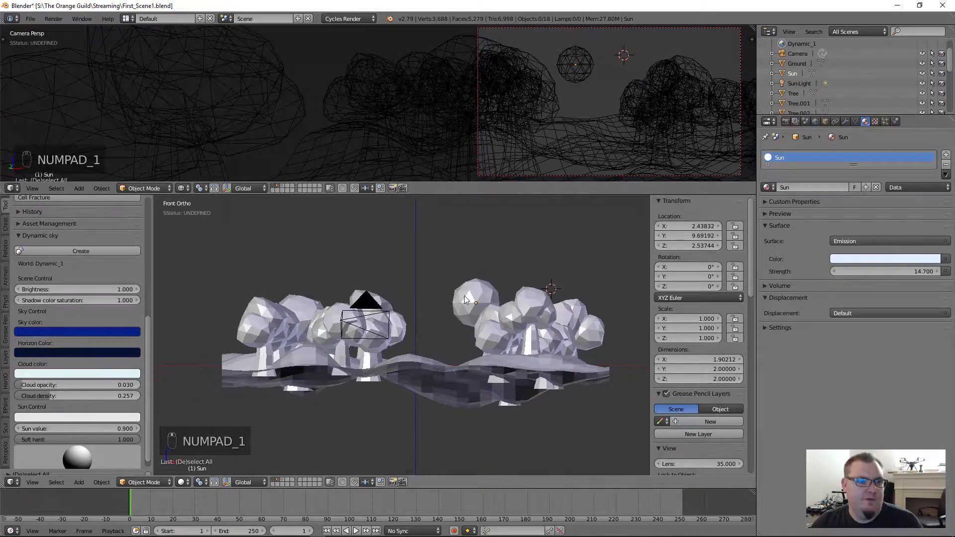
click(428, 280)
scroll(69, 249, up, 5)
scroll(68, 247, up, 5)
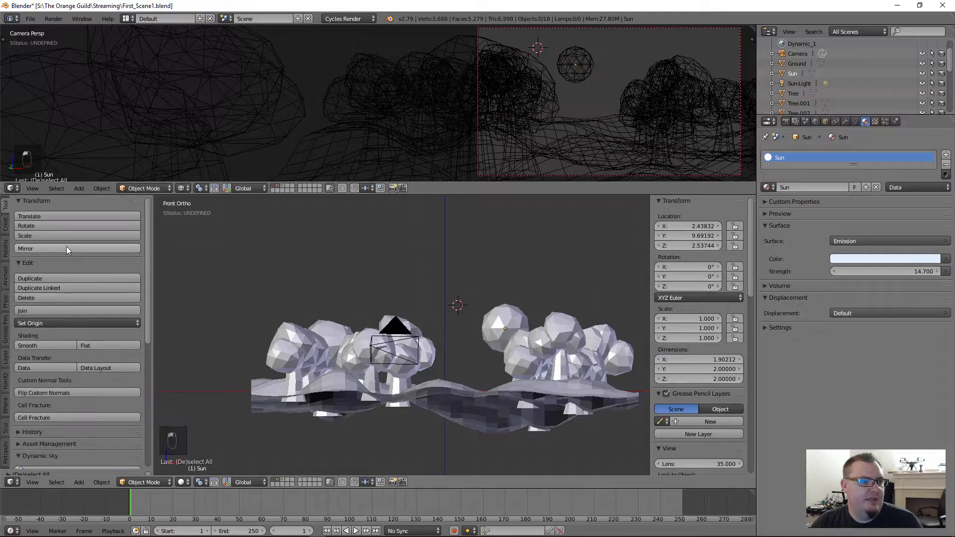
click(5, 223)
click(79, 226)
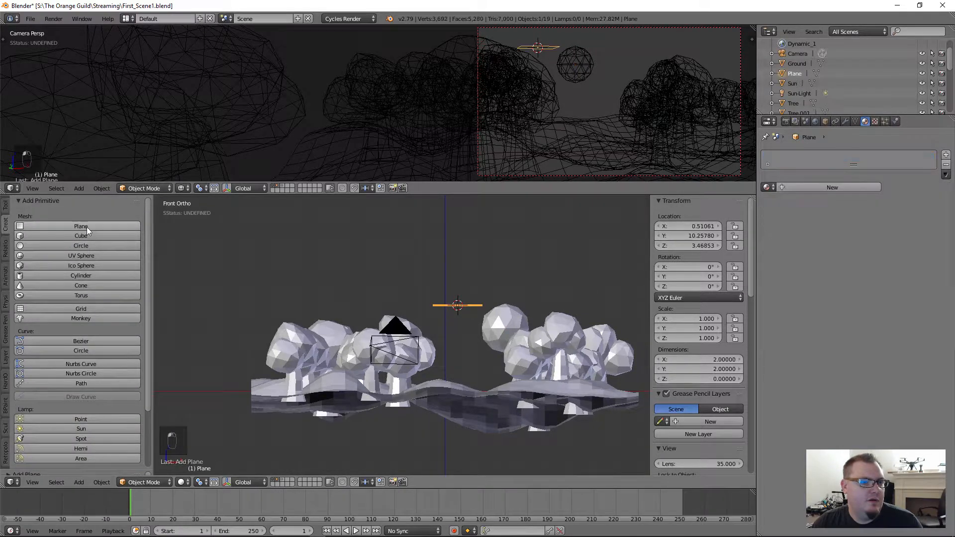
Stand the new plane upright by setting its X rotation to 90°.
middle_drag(453, 318, 565, 321)
key(KP_3)
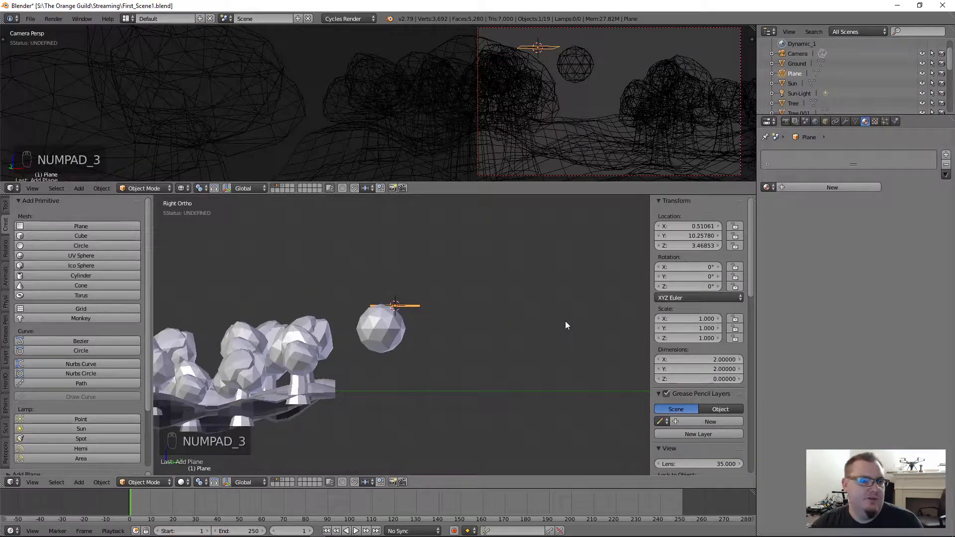
key(r)
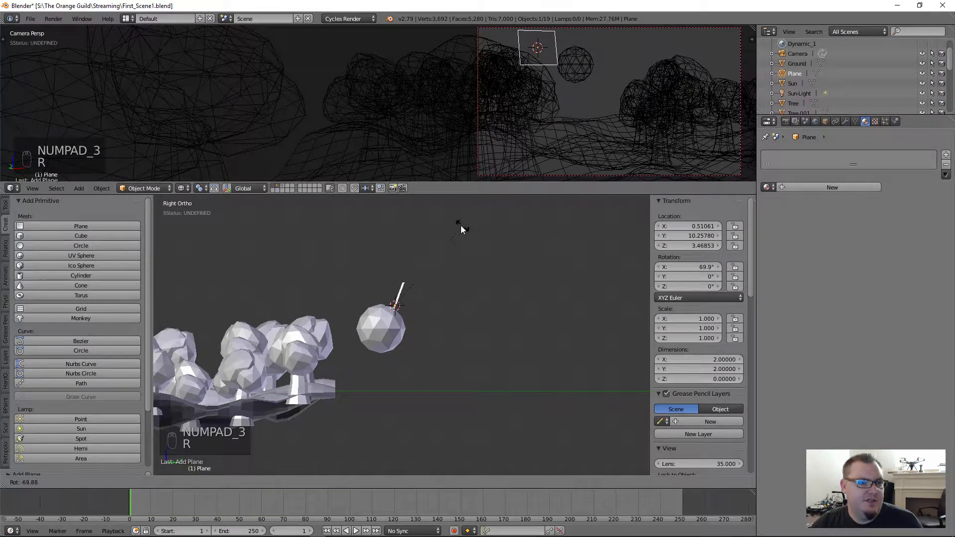
click(437, 247)
click(671, 267)
text(90)
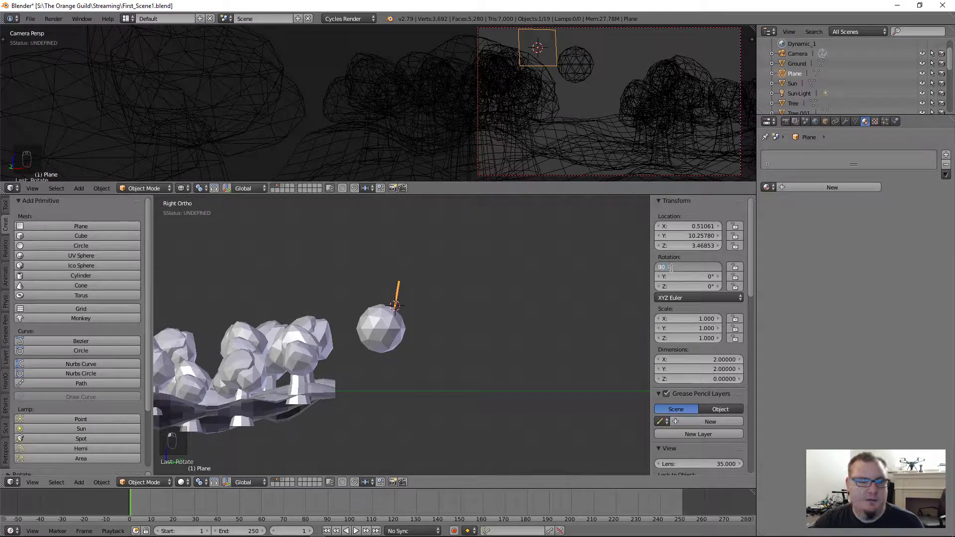
key(Return)
Move the plane below the Sun object in the camera view and enlarge it uniformly to a scale of about 5.14.
key(g)
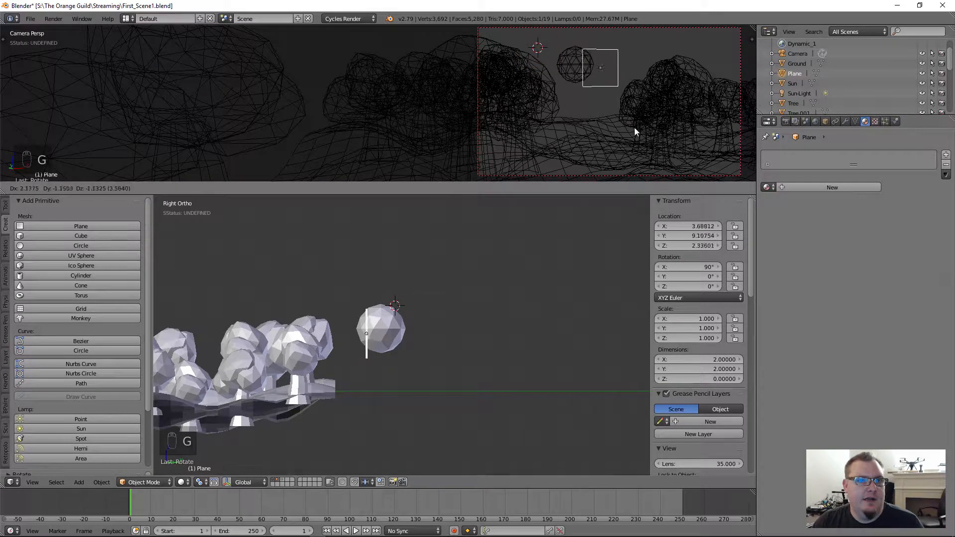
click(632, 143)
key(g)
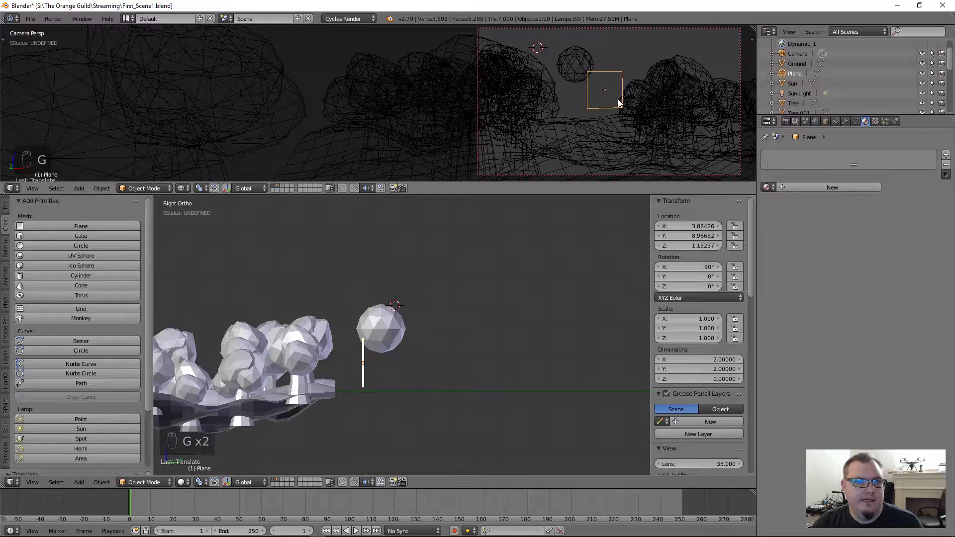
click(613, 104)
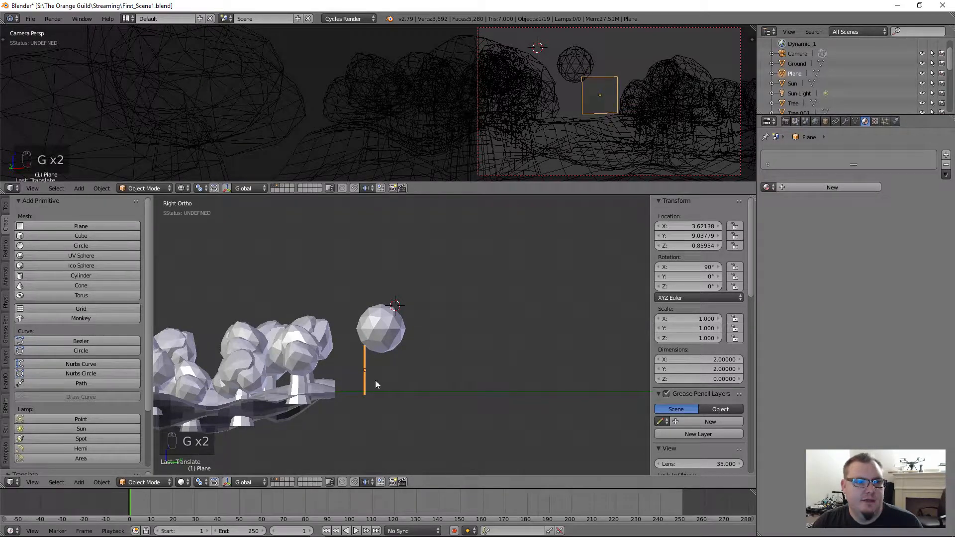
key(s)
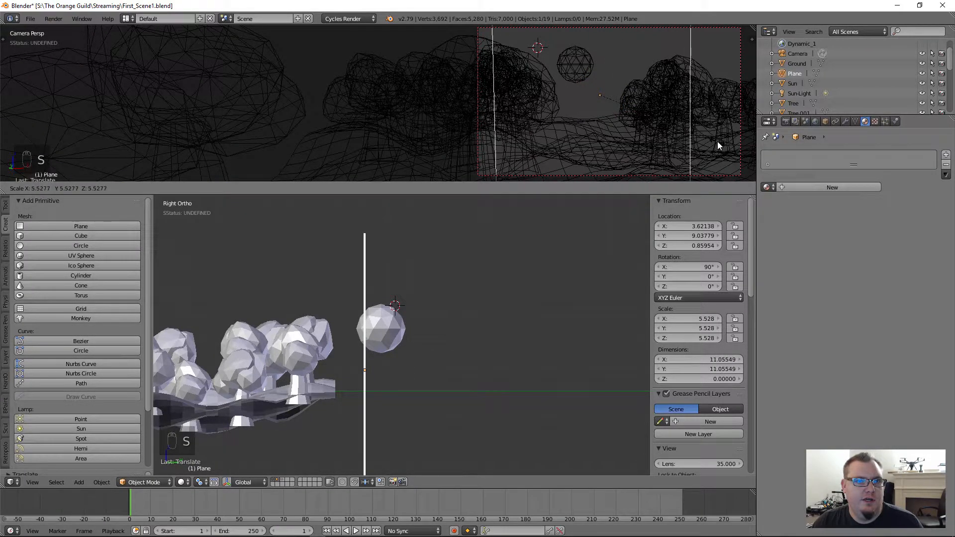
click(709, 137)
Stretch the plane along X, shift it to about X 2.28, Z 1.23, and resize it to about 18.7 by 9.3.
middle_drag(323, 363, 476, 371)
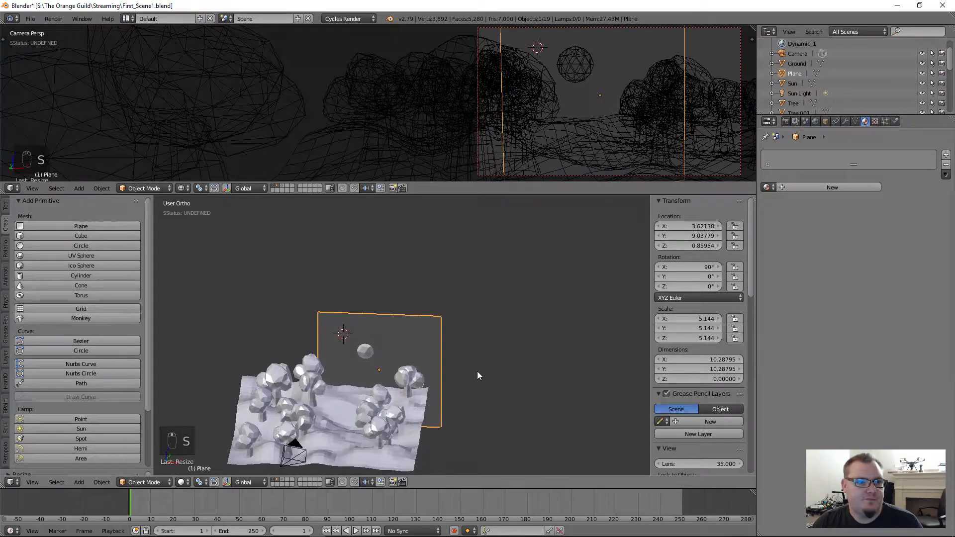
key(s)
key(x)
click(393, 363)
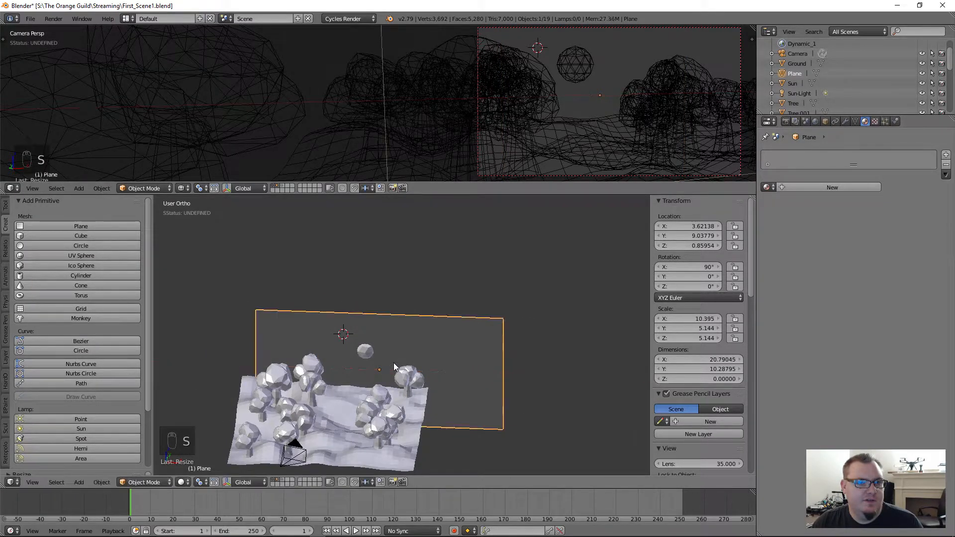
key(g)
click(500, 380)
key(s)
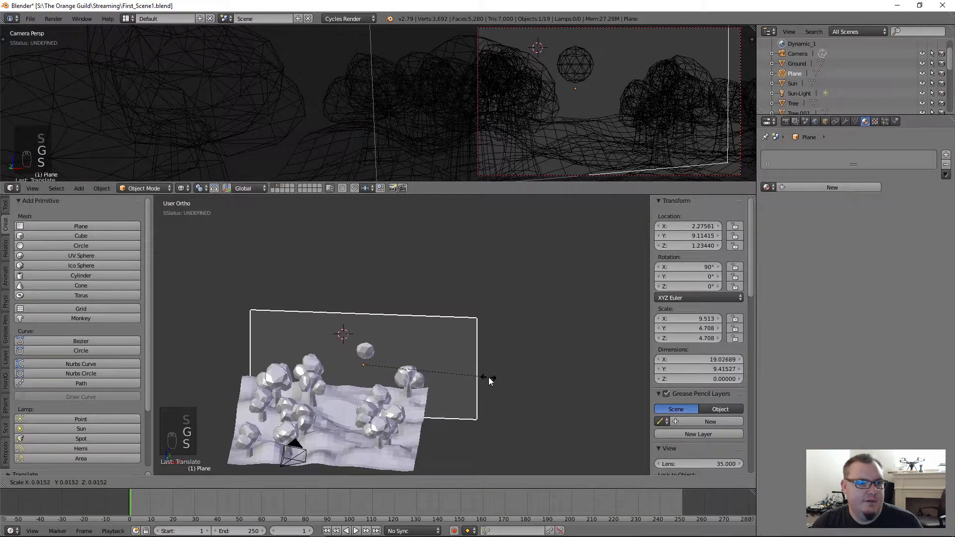
click(486, 380)
Move the plane behind the Sun object, to about Y 11.23.
middle_drag(390, 342, 394, 413)
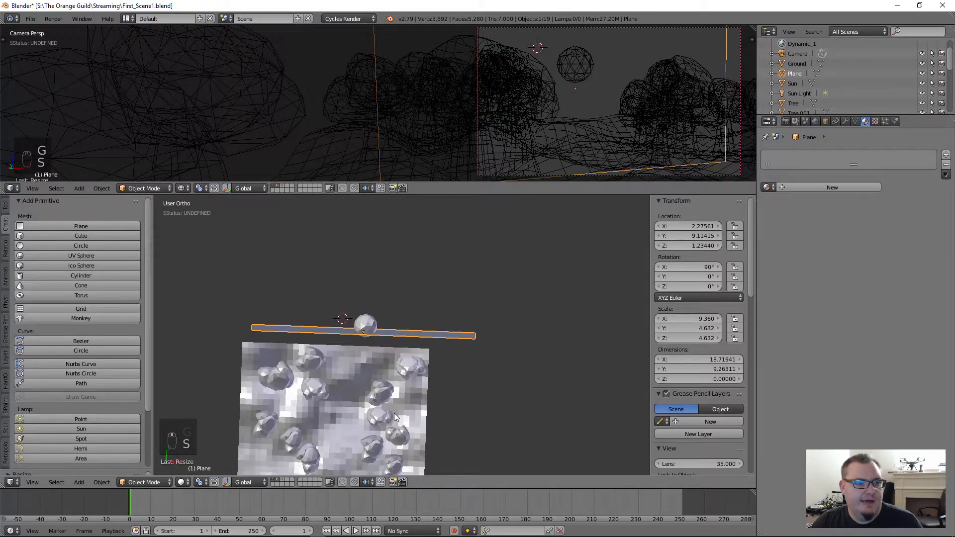
key(g)
click(403, 387)
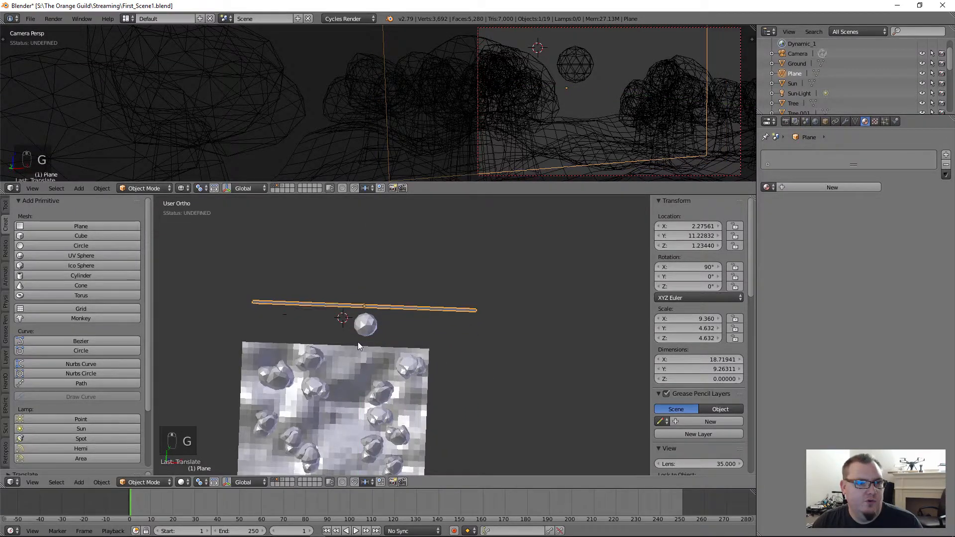
Rotate the plane about -24.1° around Z from the top view and move it to about X 4.21, Y 10.50, Z 0.18.
middle_drag(357, 342, 360, 232)
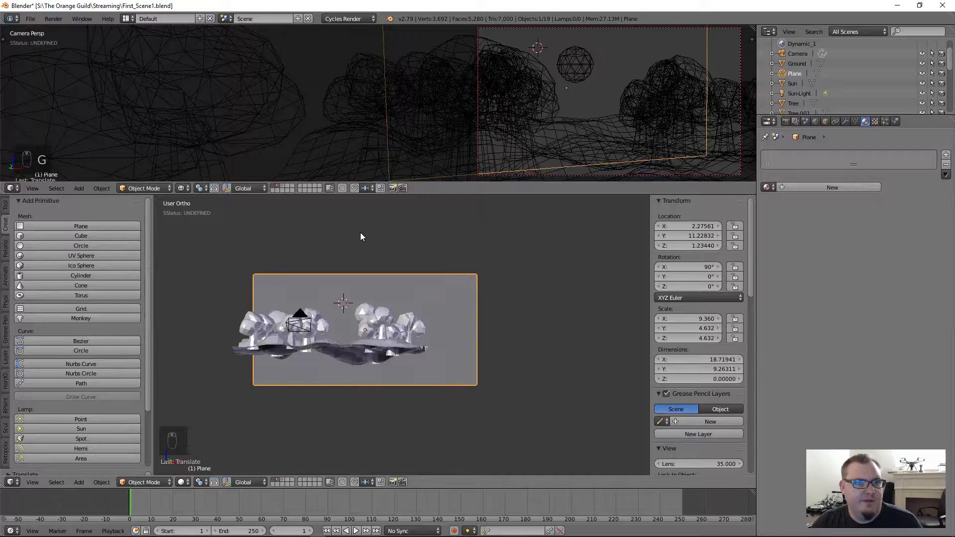
scroll(634, 85, down, 1)
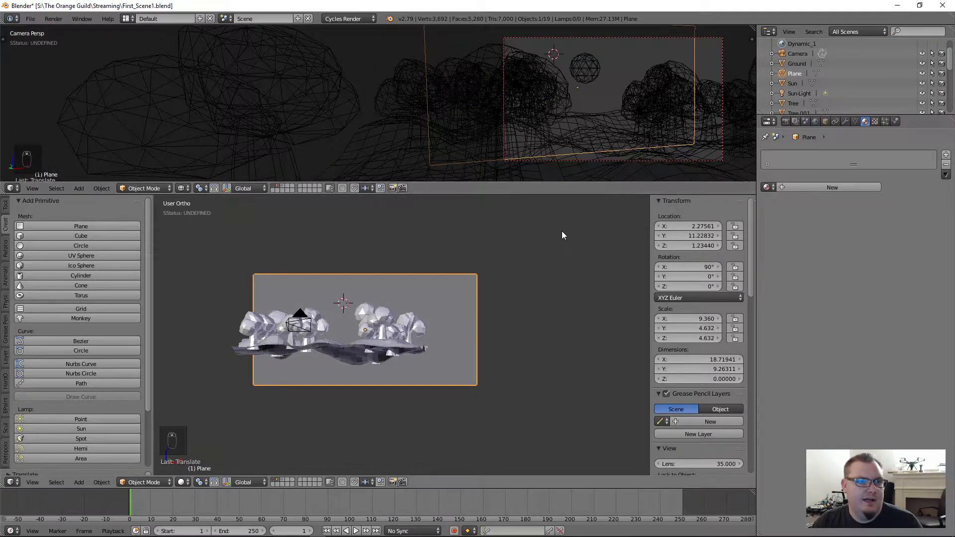
key(KP_7)
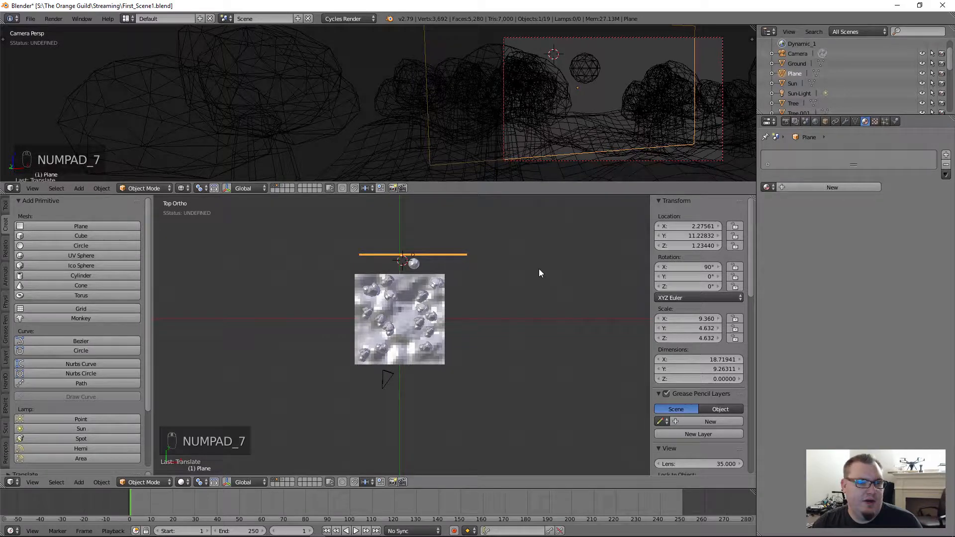
key(r)
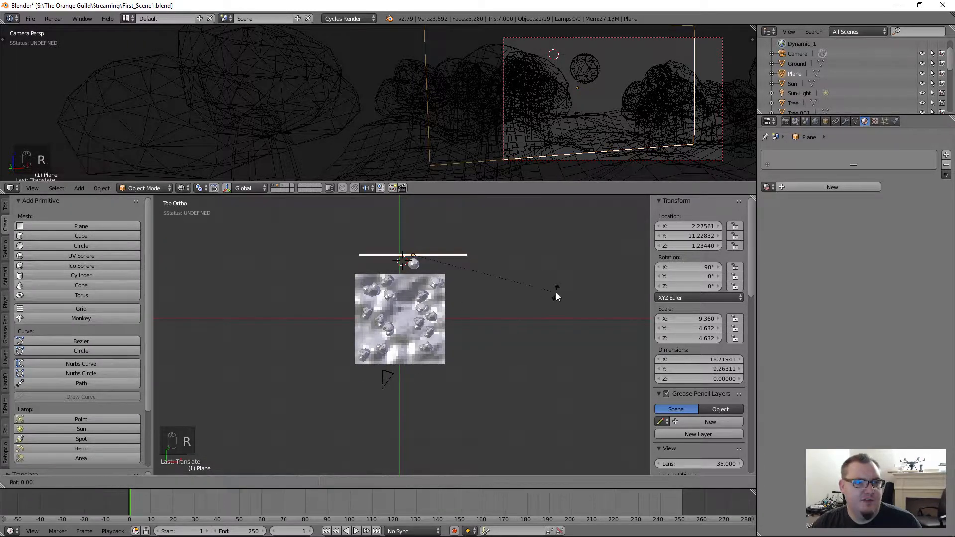
click(536, 355)
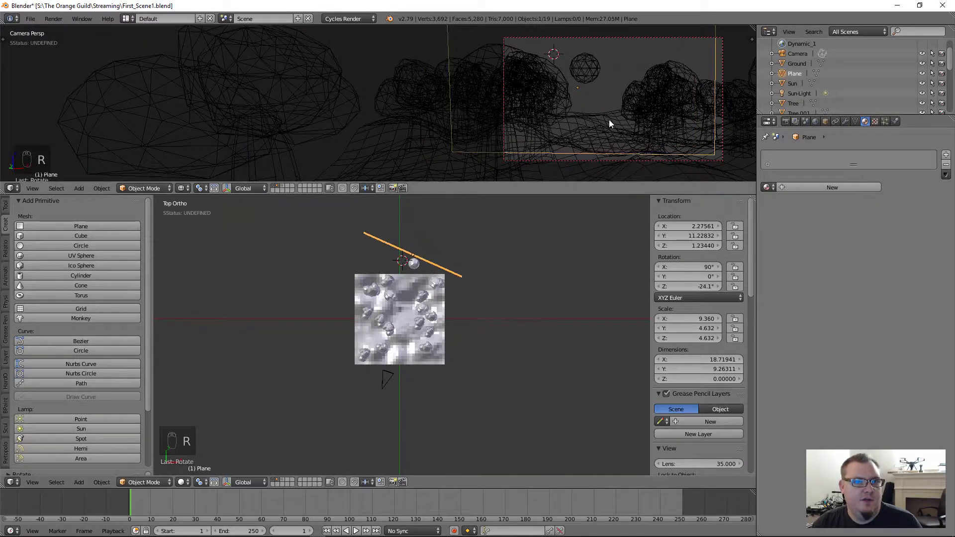
key(g)
click(640, 144)
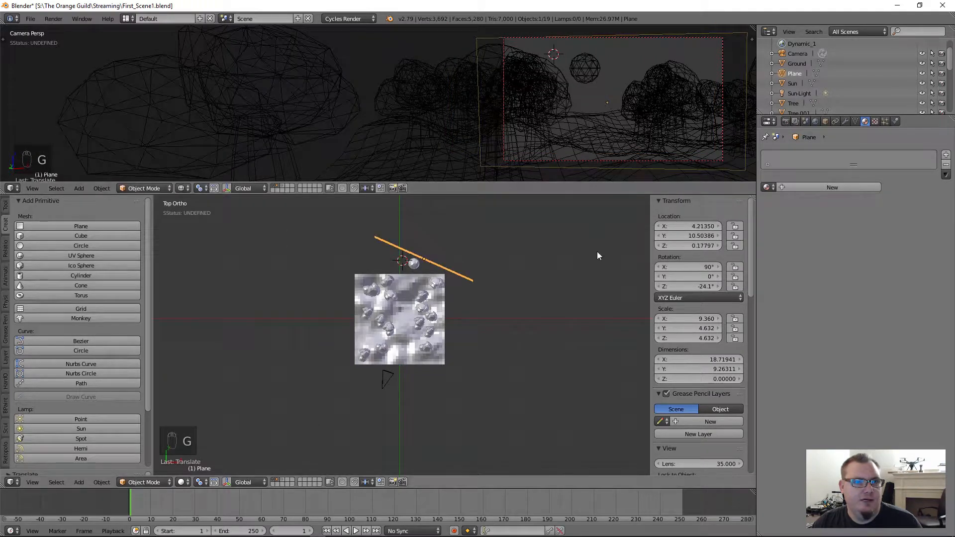
Stretch the plane's height to about 9.92 and adjust its Z rotation to about -22.7° so it fills the camera frame.
key(s)
key(z)
click(608, 247)
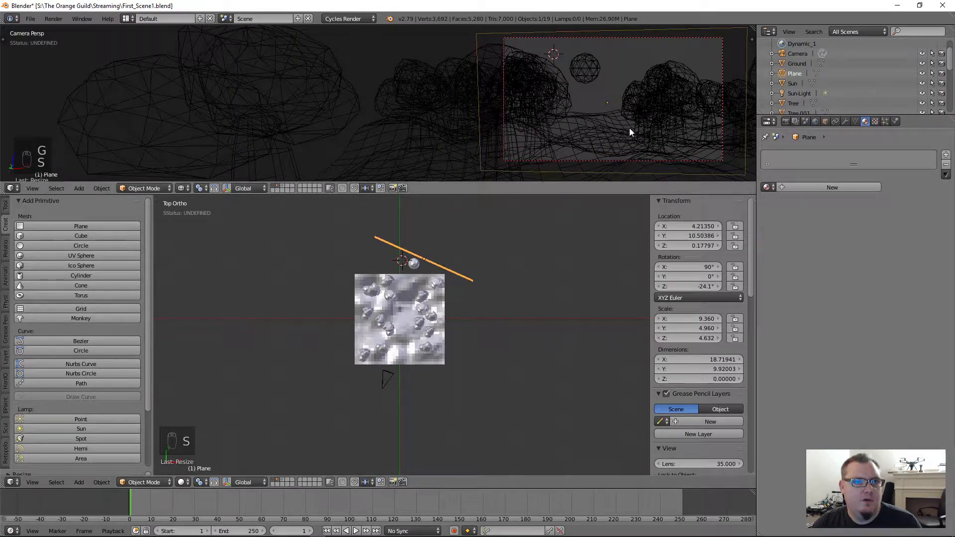
key(r)
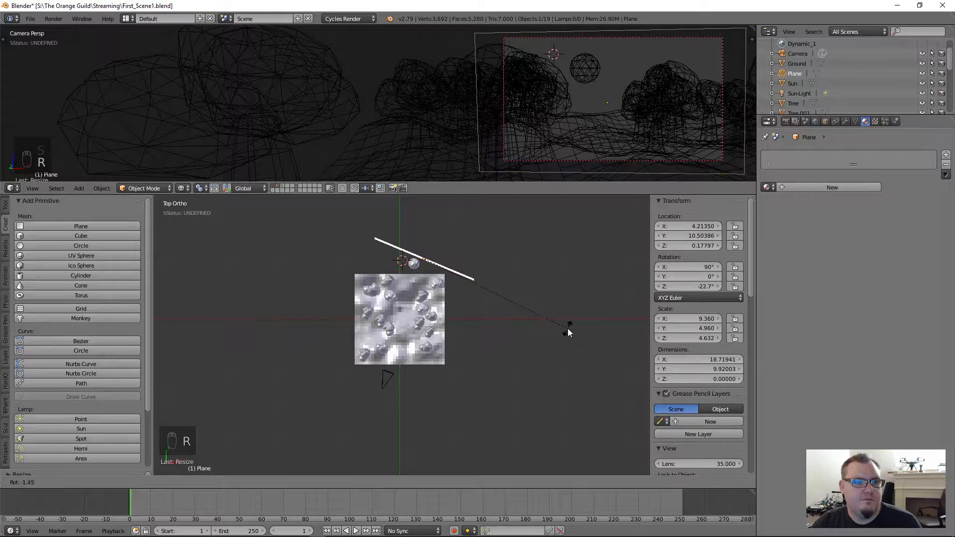
click(568, 332)
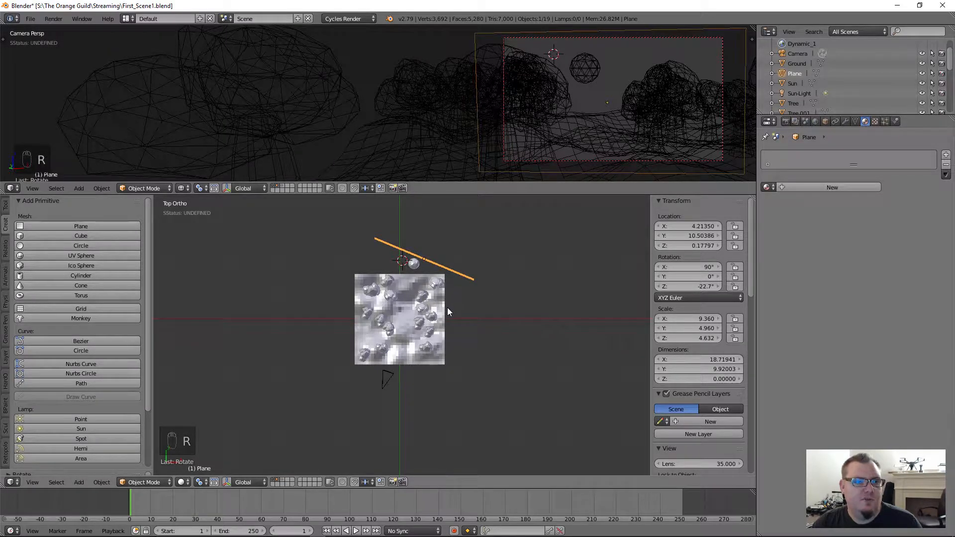
Subdivide the backdrop plane's mesh in Edit Mode with 10 cuts.
middle_drag(299, 405, 409, 319)
scroll(411, 294, up, 5)
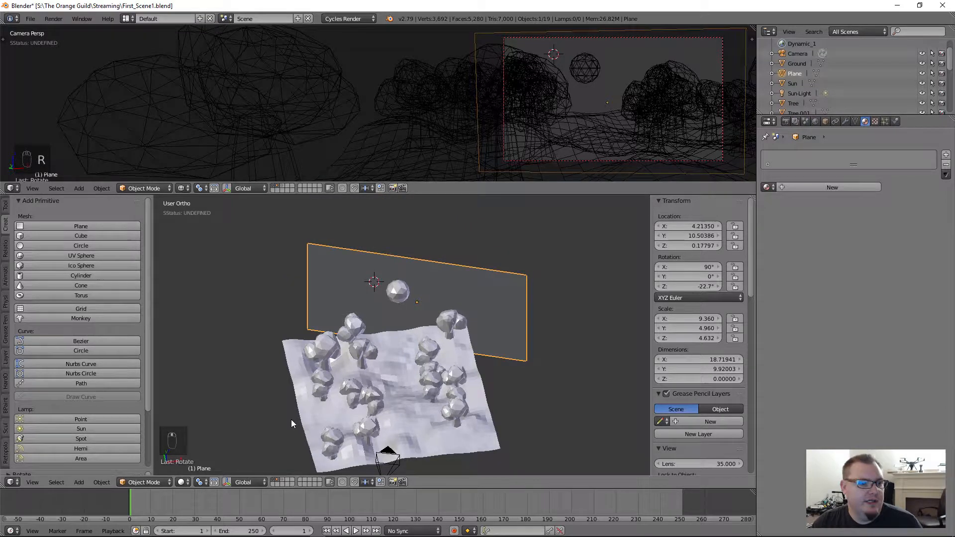
key(Tab)
middle_drag(332, 388, 254, 322)
click(6, 207)
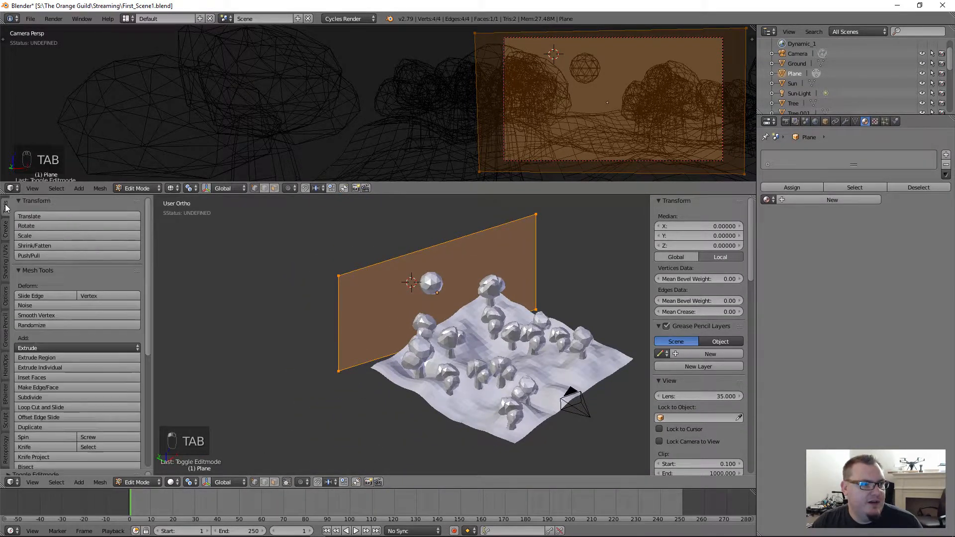
scroll(35, 365, down, 5)
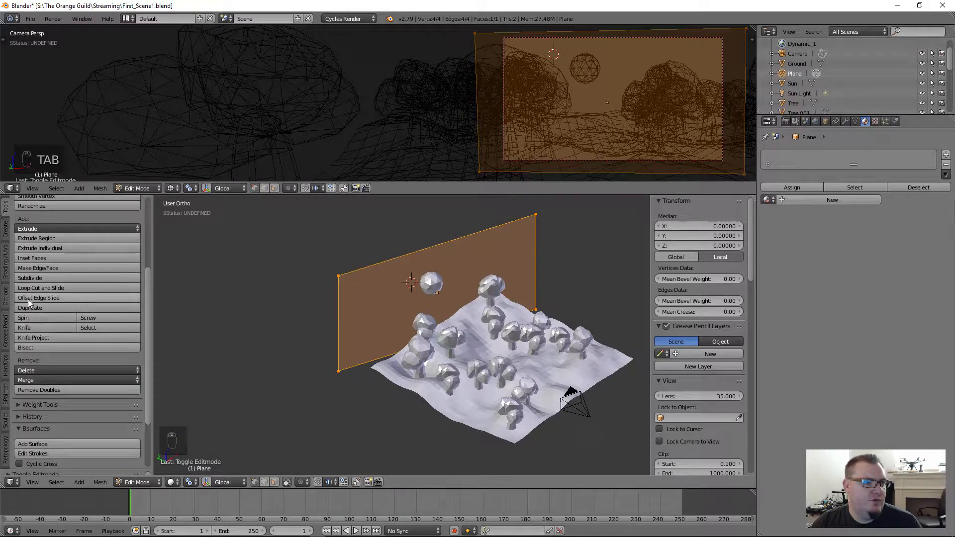
click(34, 278)
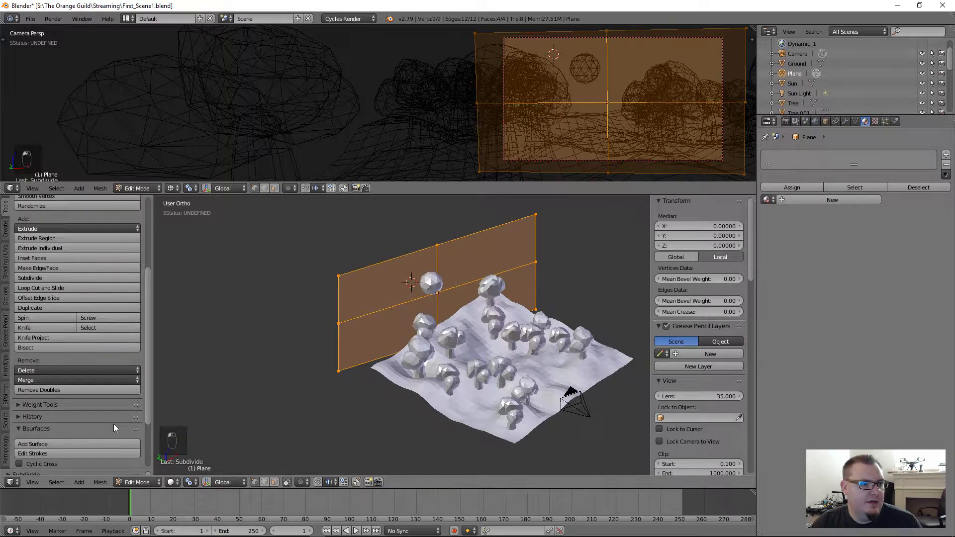
scroll(113, 424, down, 3)
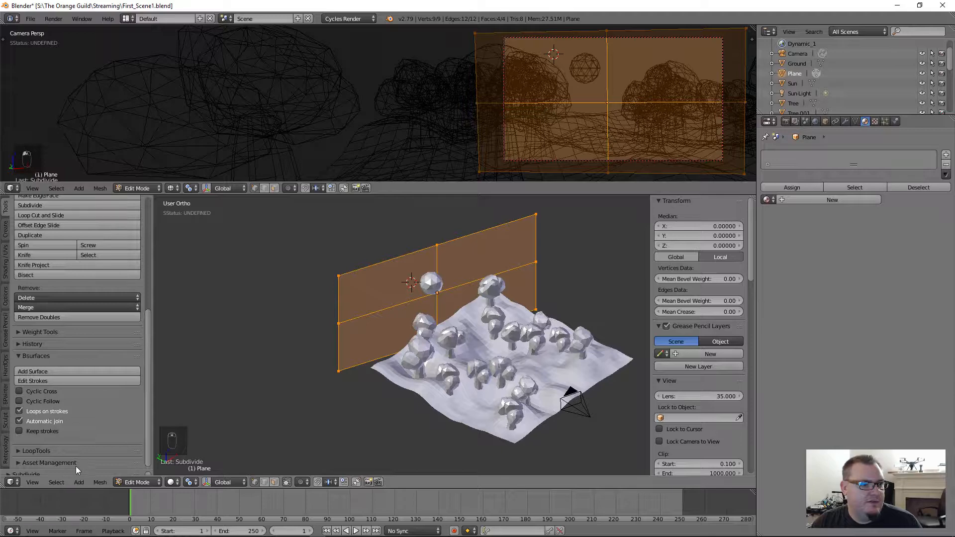
drag(75, 471, 86, 404)
click(61, 408)
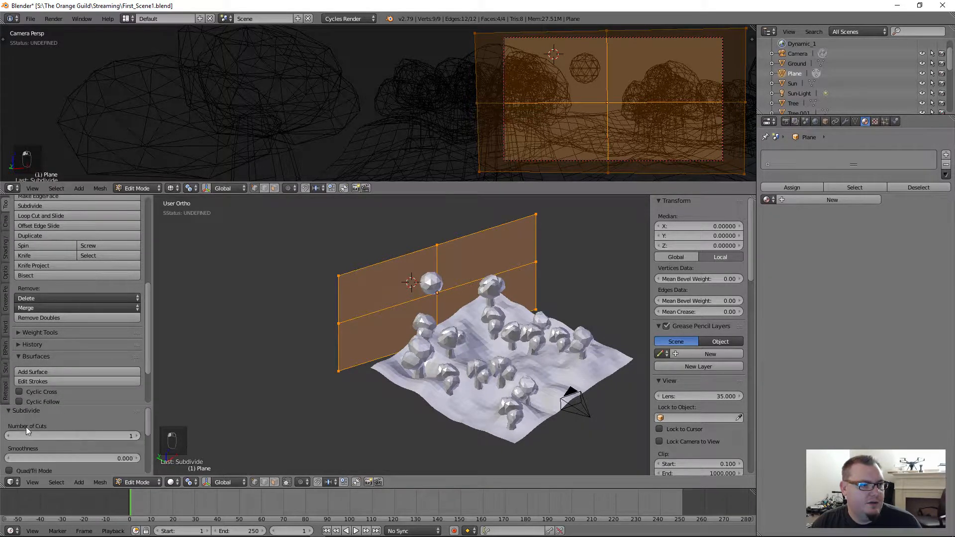
drag(79, 437, 119, 437)
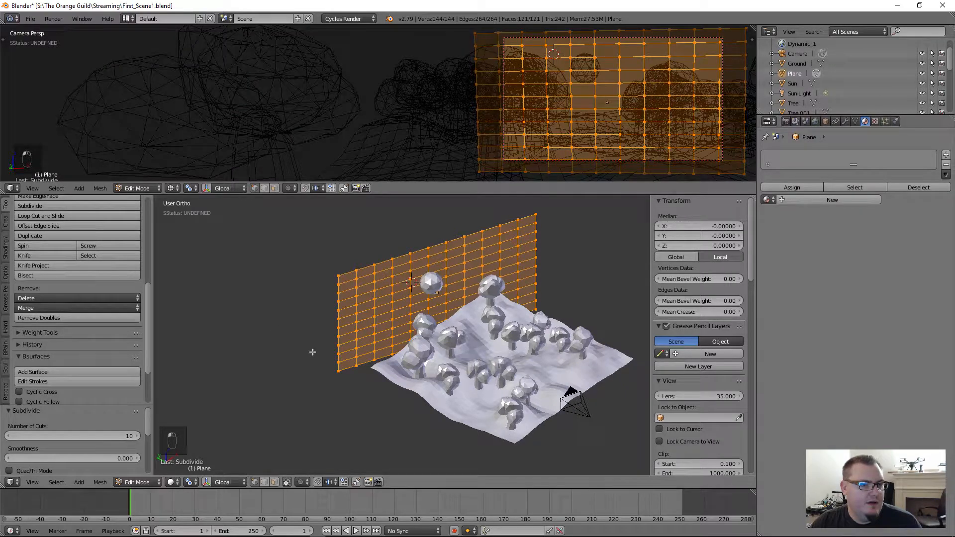
Subdivide the plane's gridded mesh a second time with 9 cuts to make its faces much smaller.
middle_drag(360, 333, 332, 330)
scroll(88, 282, up, 3)
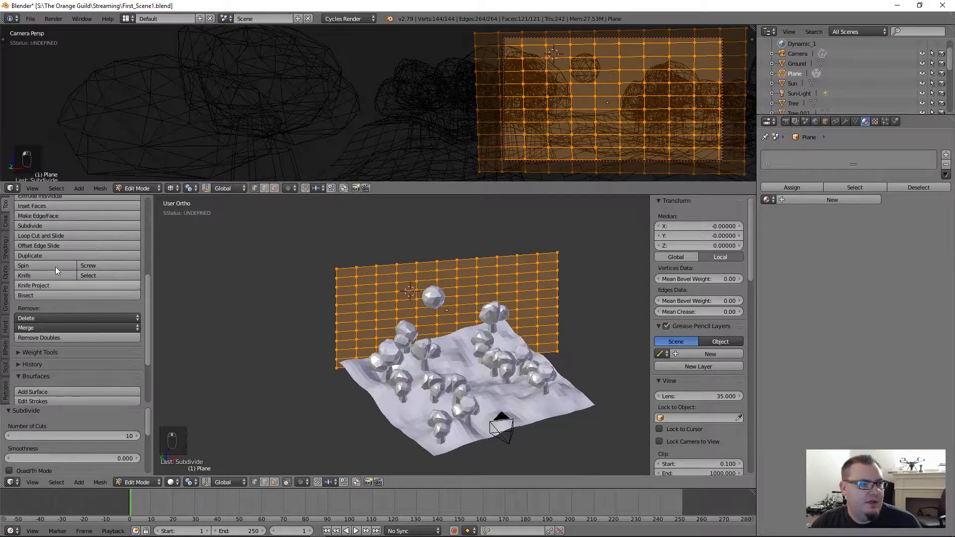
click(45, 264)
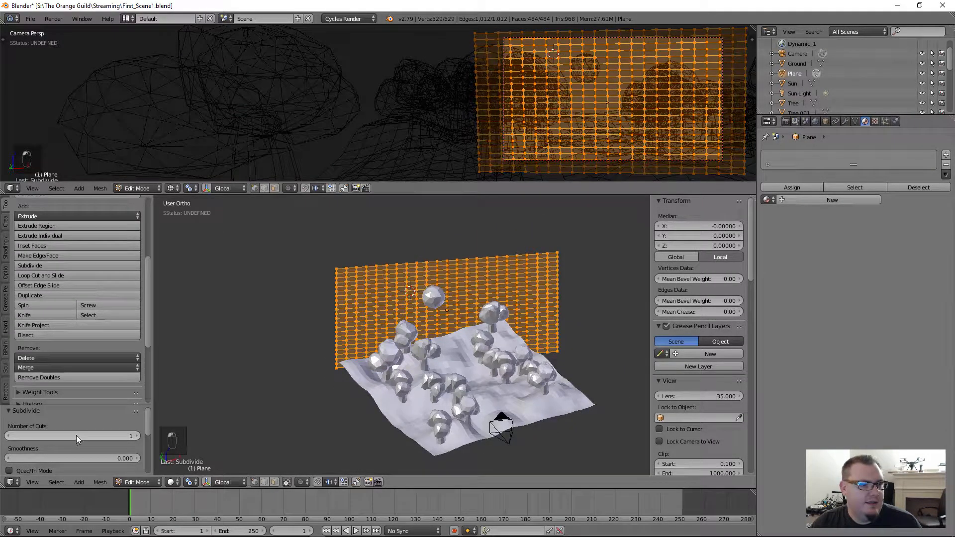
drag(76, 436, 119, 435)
click(7, 436)
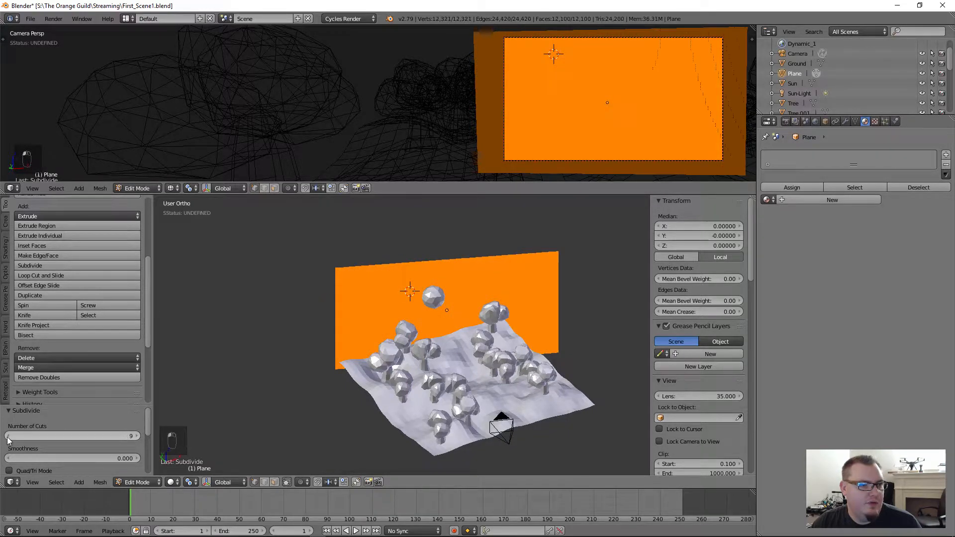
click(7, 436)
click(7, 436)
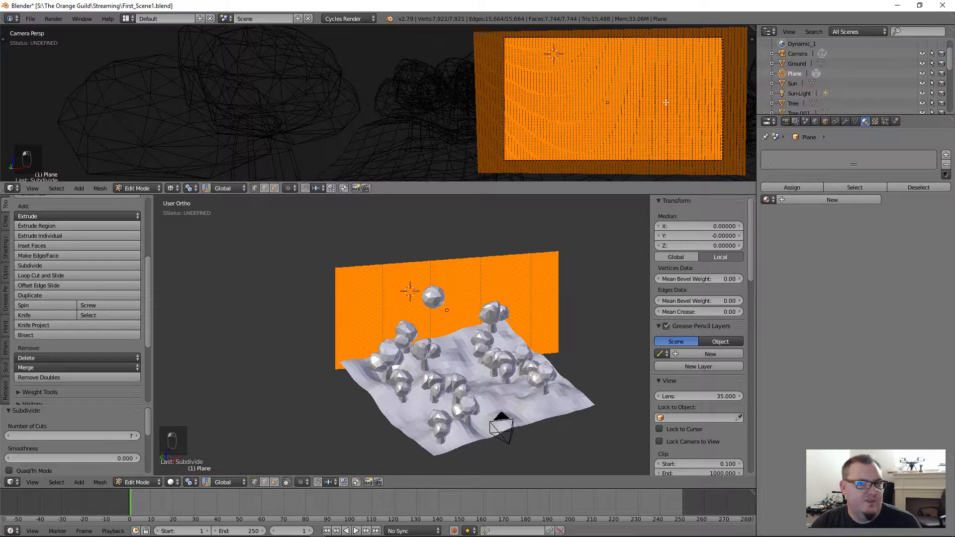
scroll(679, 98, up, 6)
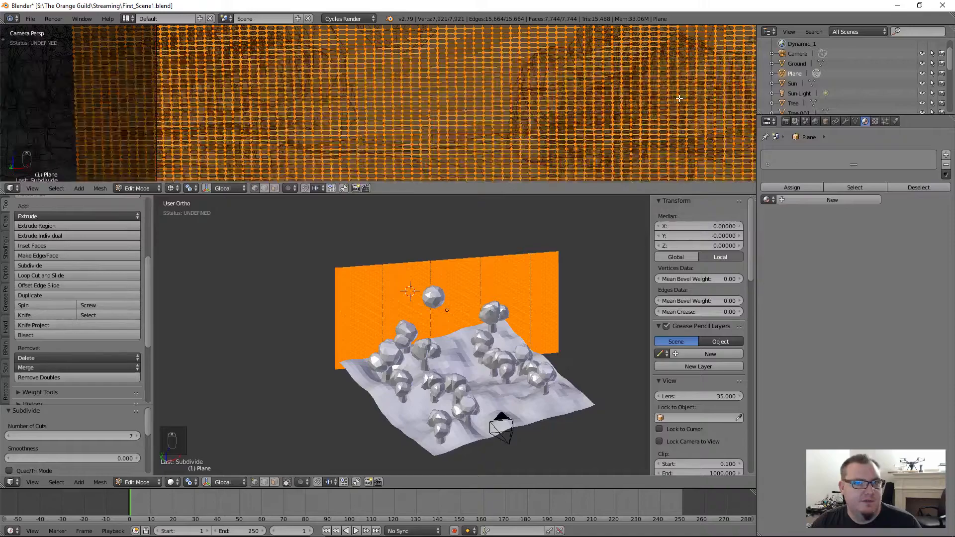
scroll(680, 98, up, 2)
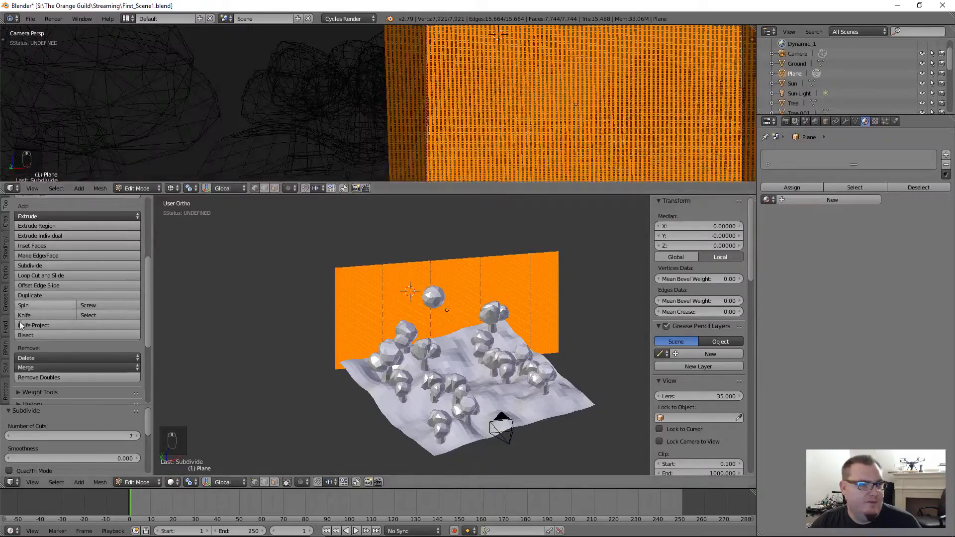
click(137, 436)
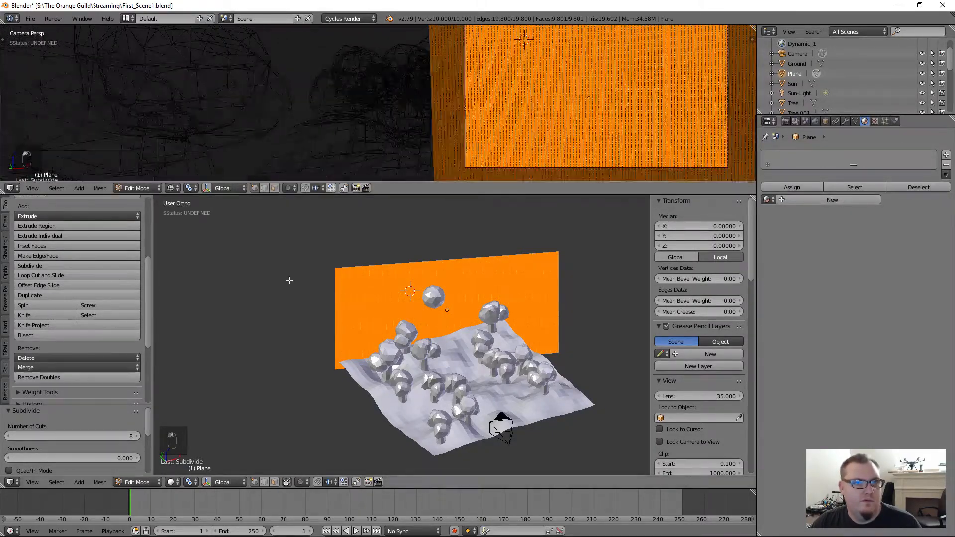
click(137, 436)
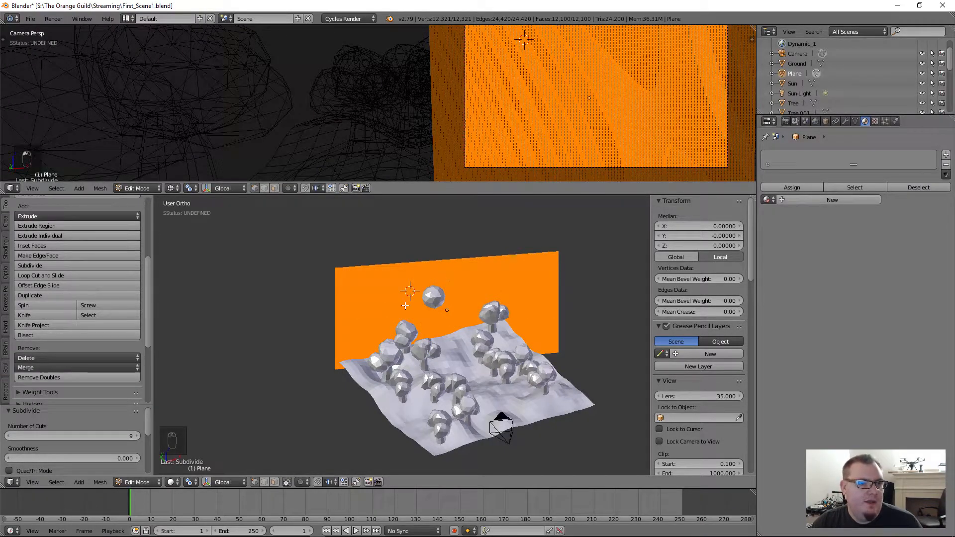
Randomly select about 87.58% of the plane's faces in face selection mode, starting from an empty selection, and delete those faces.
key(a)
middle_drag(406, 306, 294, 448)
scroll(416, 331, up, 6)
scroll(415, 331, down, 6)
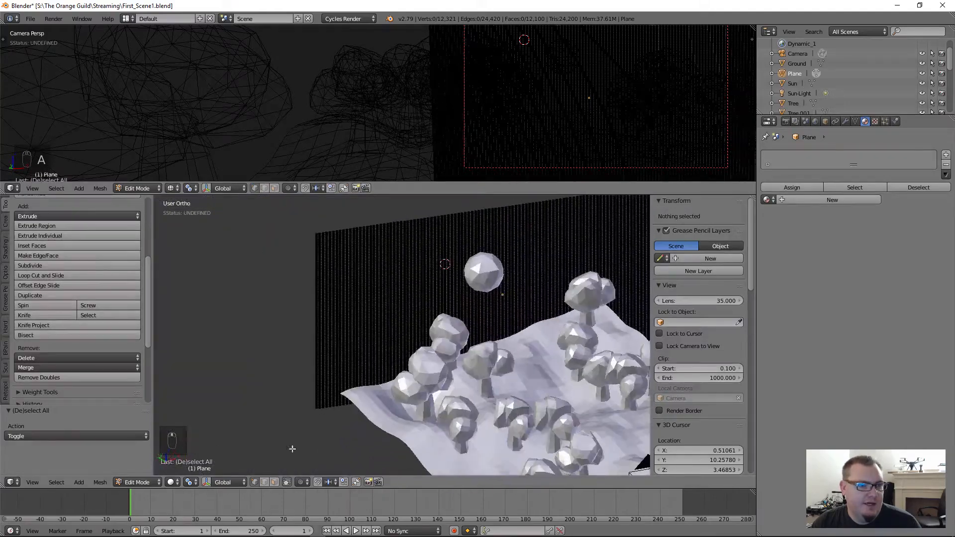
click(275, 482)
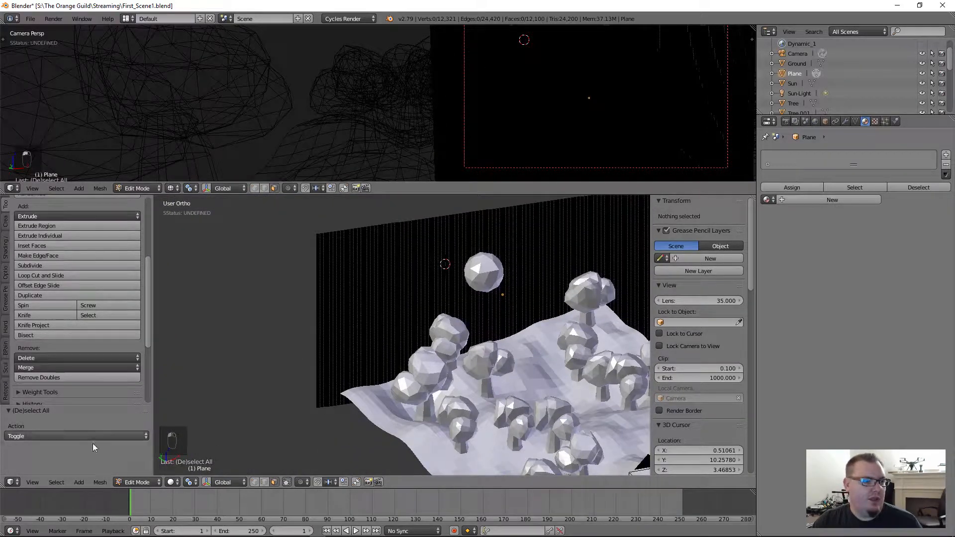
click(57, 482)
click(72, 422)
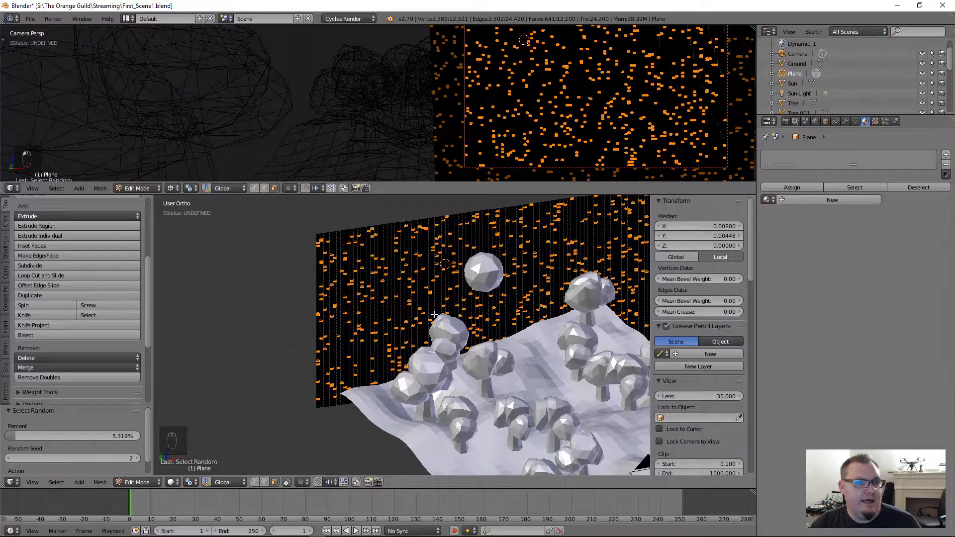
drag(74, 440, 188, 441)
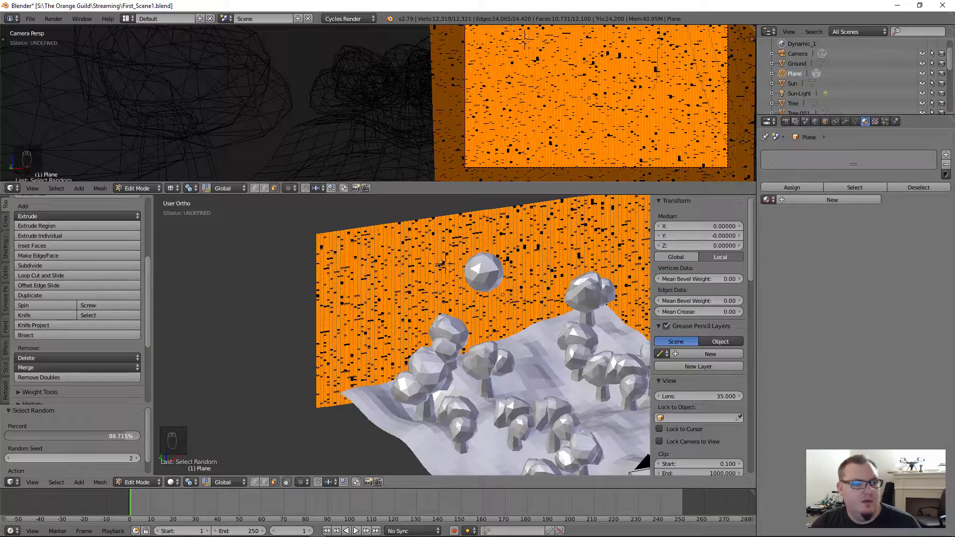
drag(128, 436, 126, 436)
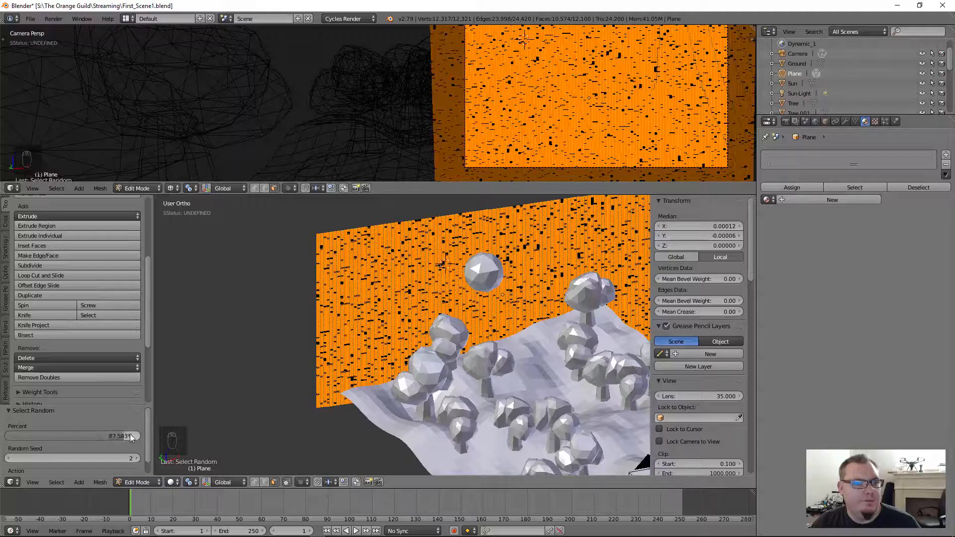
scroll(383, 297, up, 5)
scroll(383, 298, down, 3)
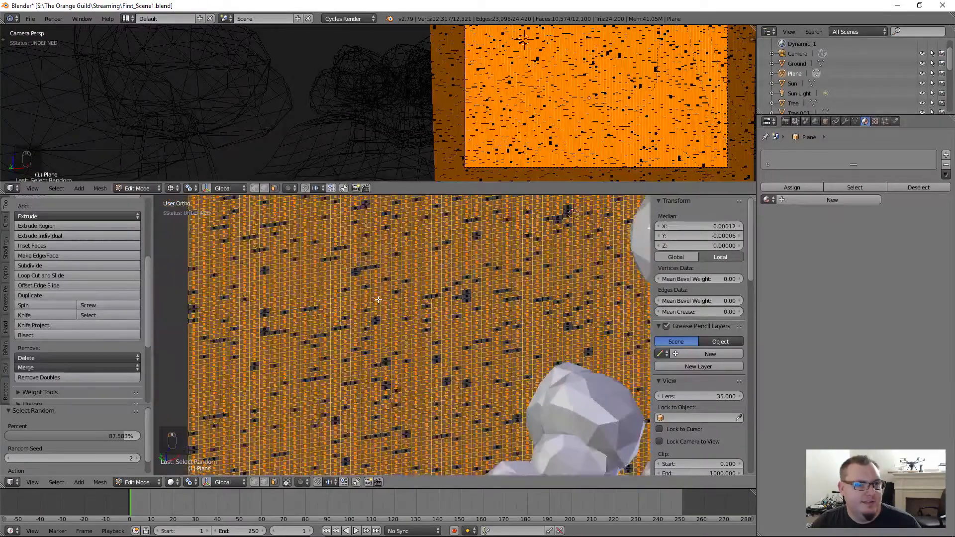
key(x)
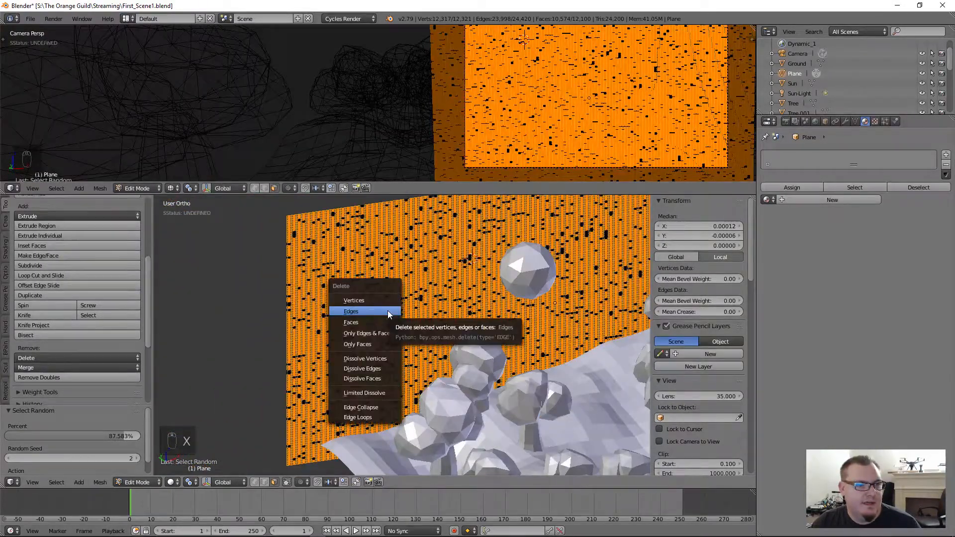
click(362, 322)
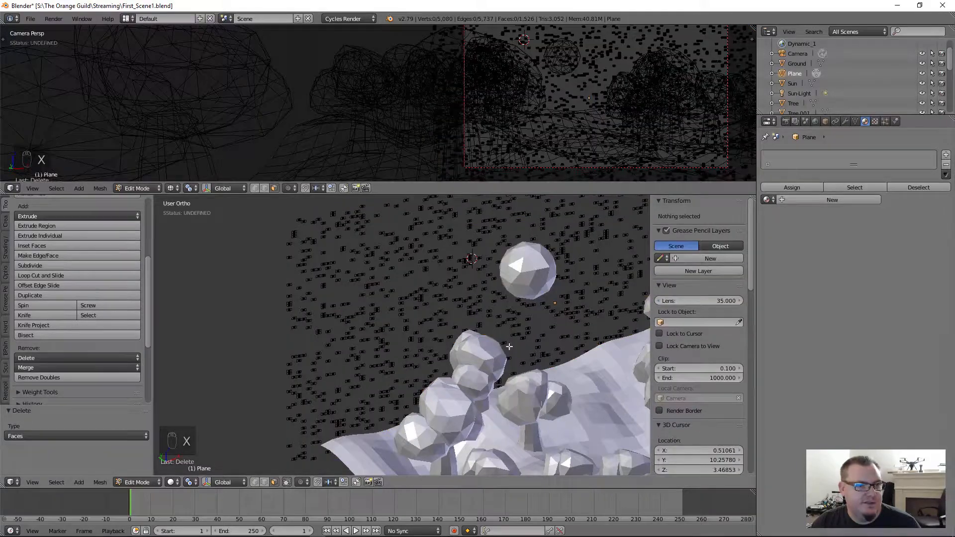
Circle-select faces that touch their neighbours in several clusters near the star field's outer edge and delete them.
scroll(425, 323, up, 4)
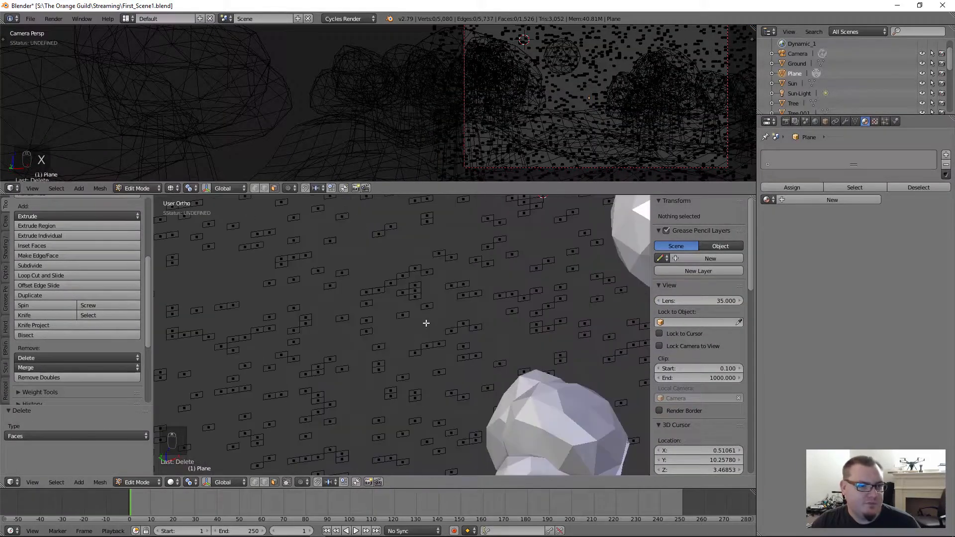
scroll(426, 323, down, 5)
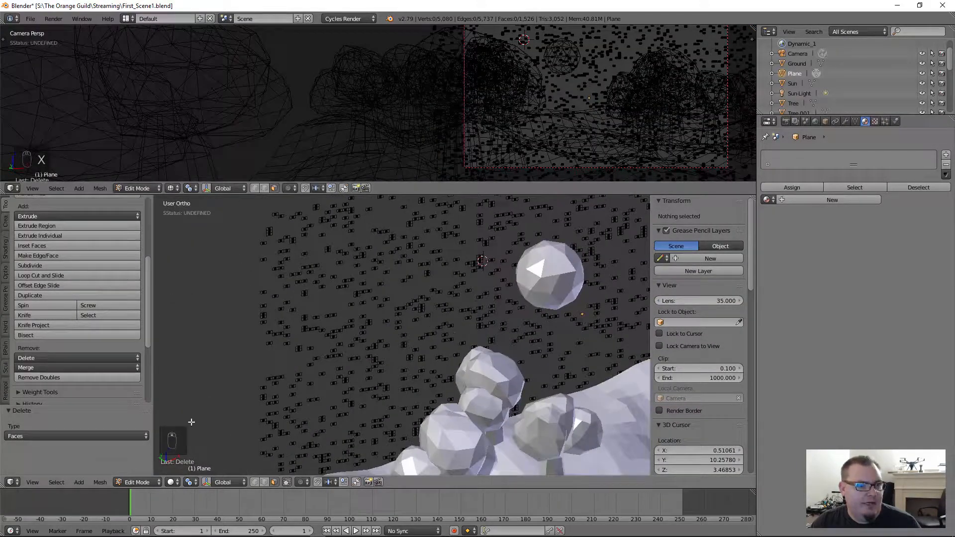
scroll(334, 332, up, 6)
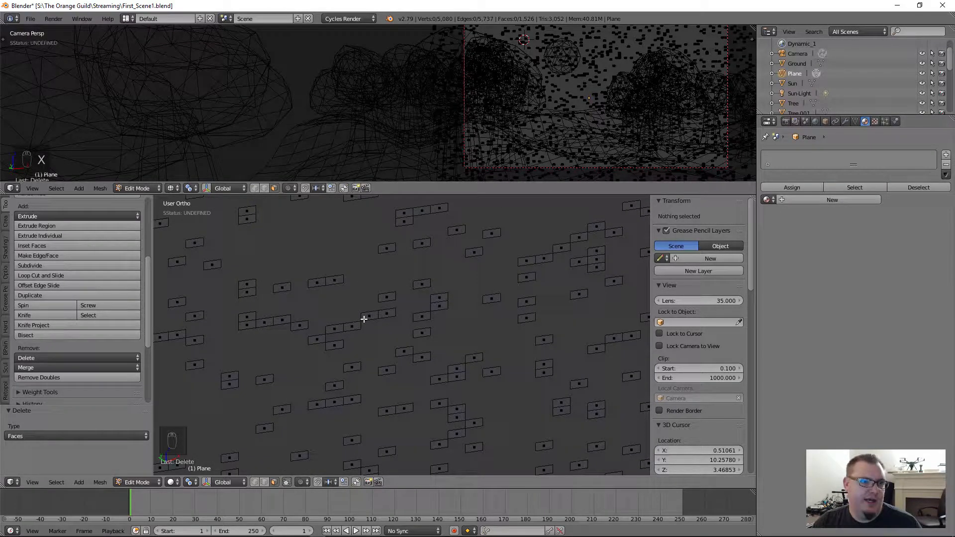
scroll(550, 269, down, 3)
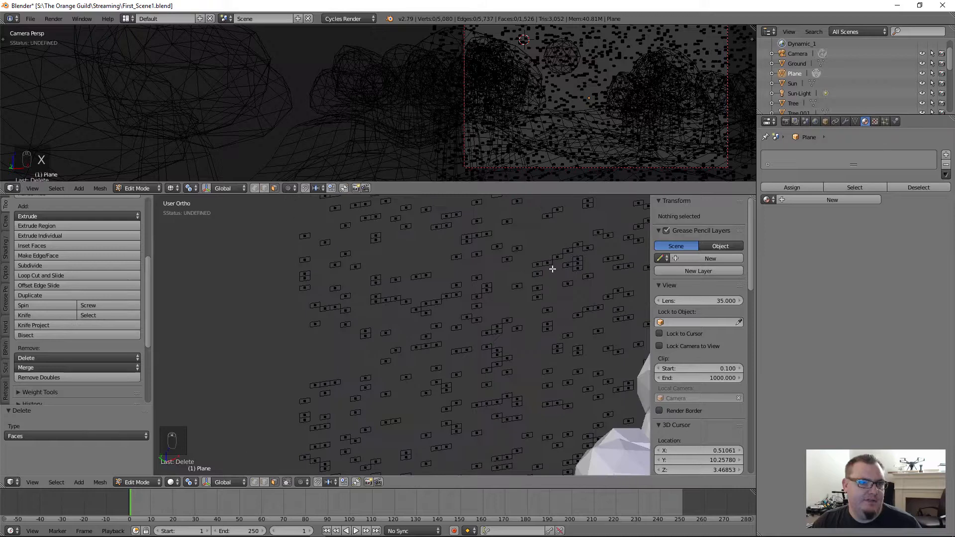
scroll(390, 304, up, 3)
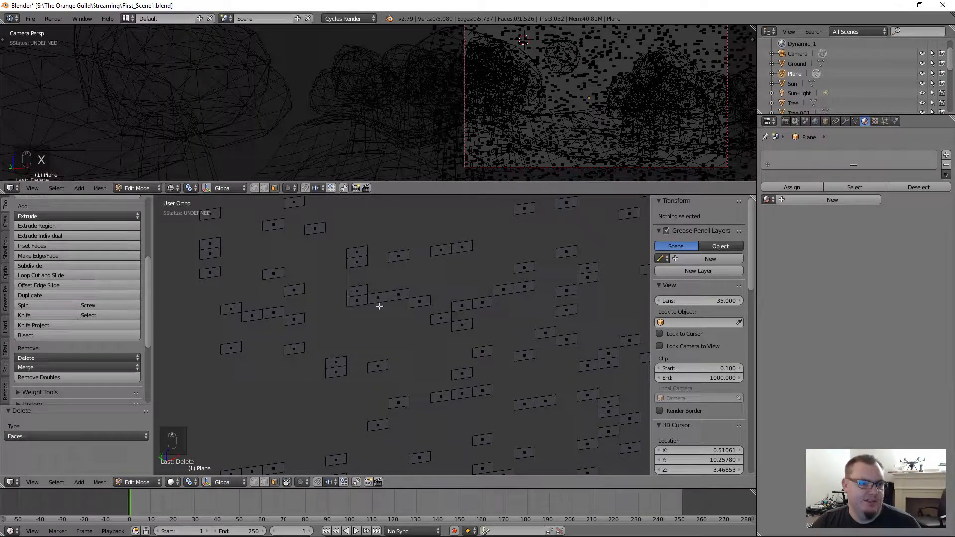
scroll(391, 301, up, 2)
key(c)
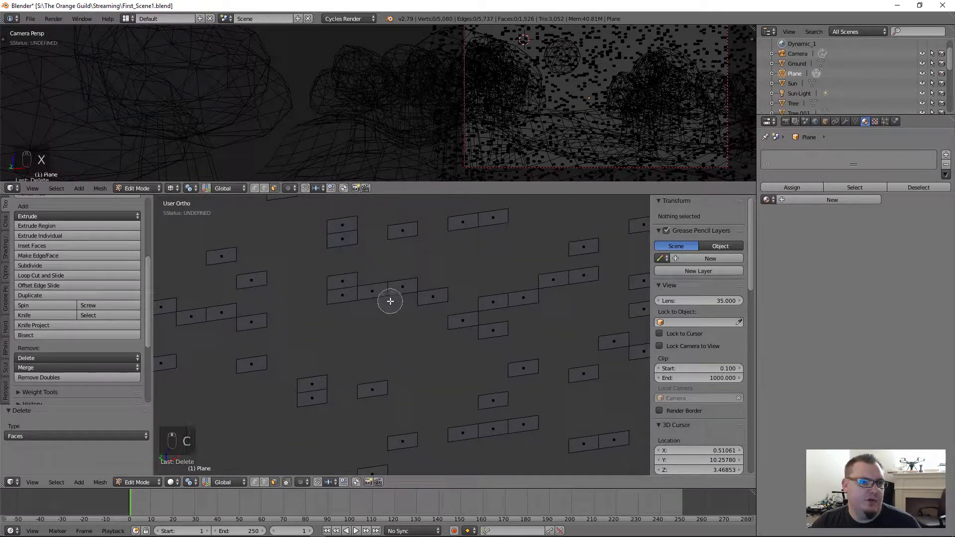
drag(390, 300, 388, 291)
drag(227, 309, 204, 305)
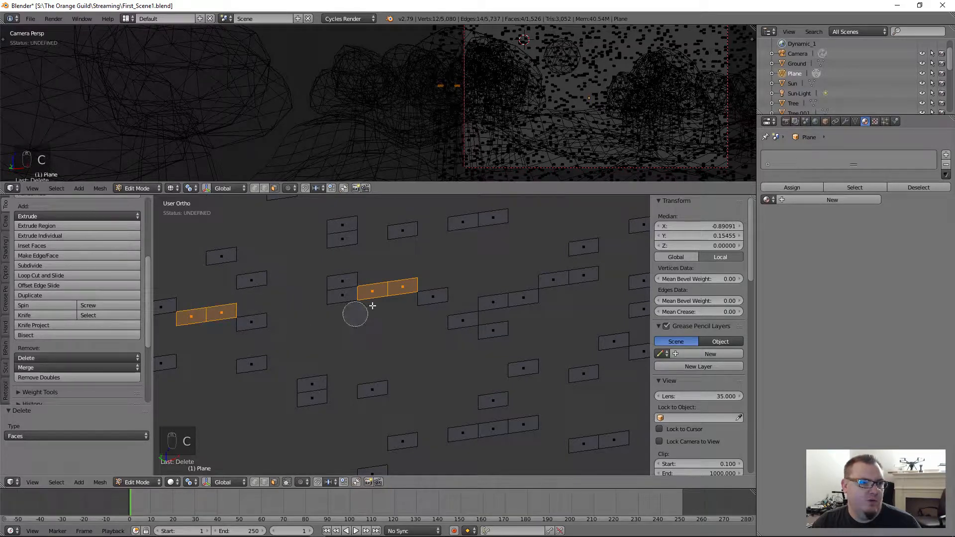
click(356, 213)
click(493, 218)
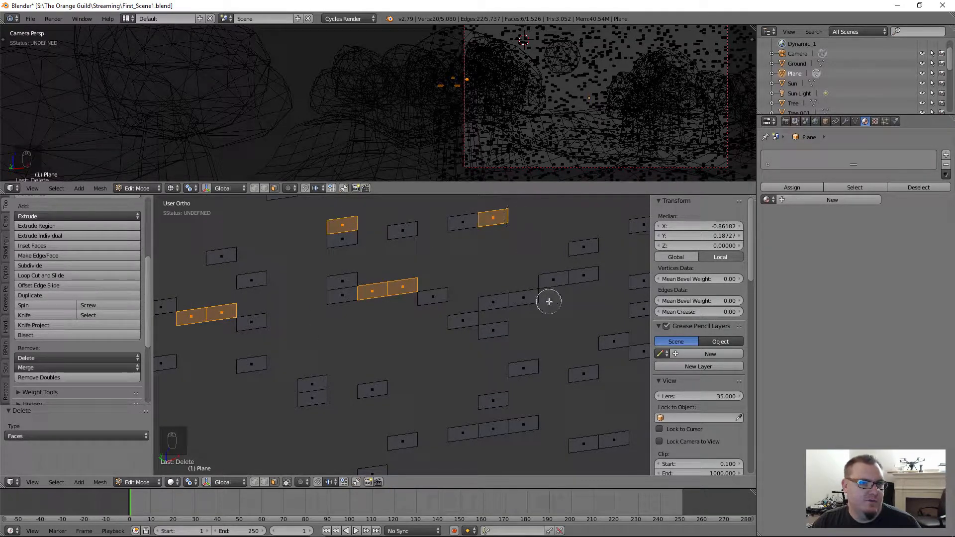
drag(553, 280, 583, 275)
drag(524, 298, 493, 302)
drag(493, 430, 463, 433)
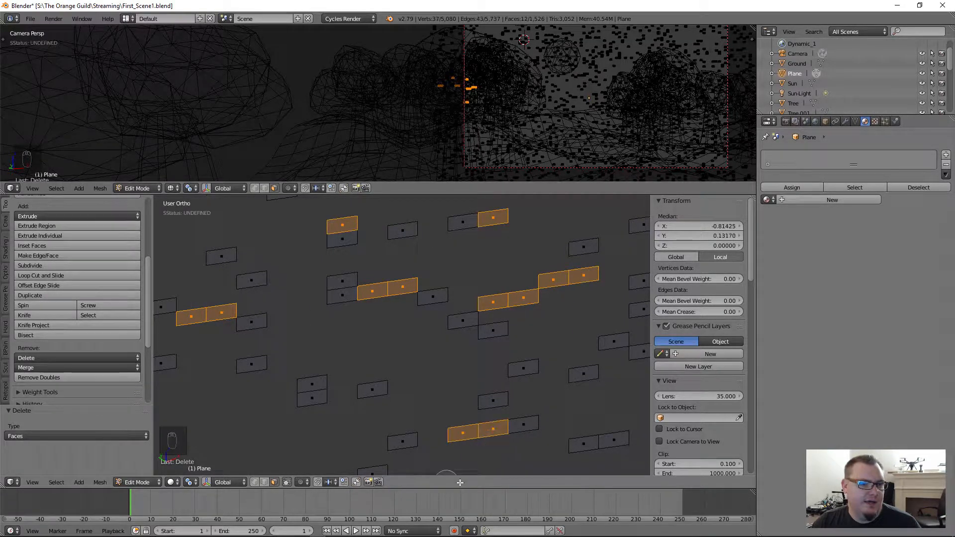
drag(614, 438, 591, 431)
right_click(591, 432)
scroll(550, 348, down, 4)
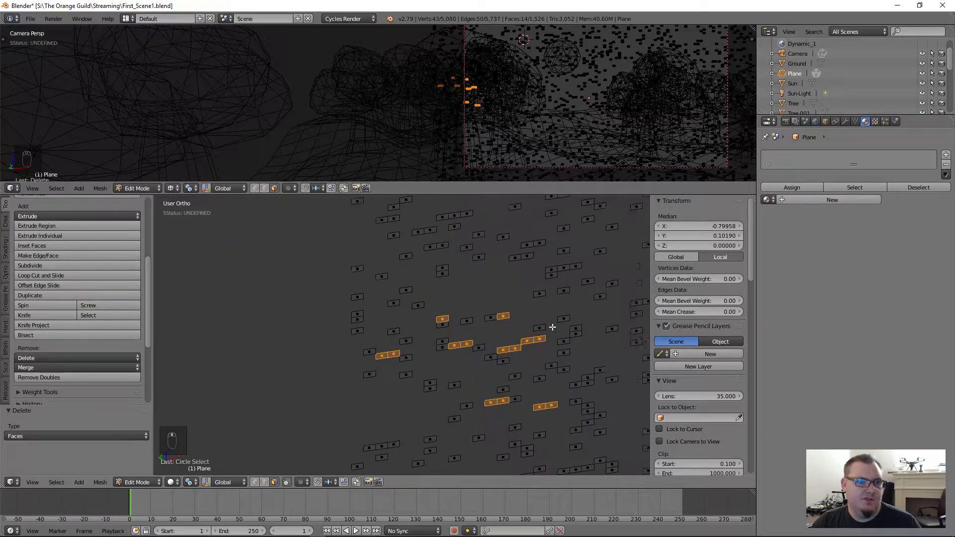
key(c)
click(475, 272)
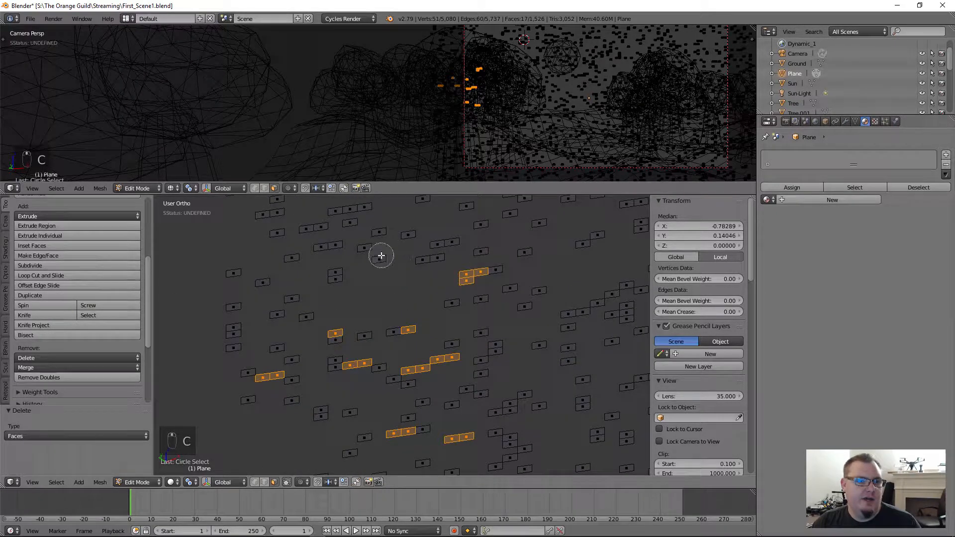
click(333, 245)
right_click(340, 226)
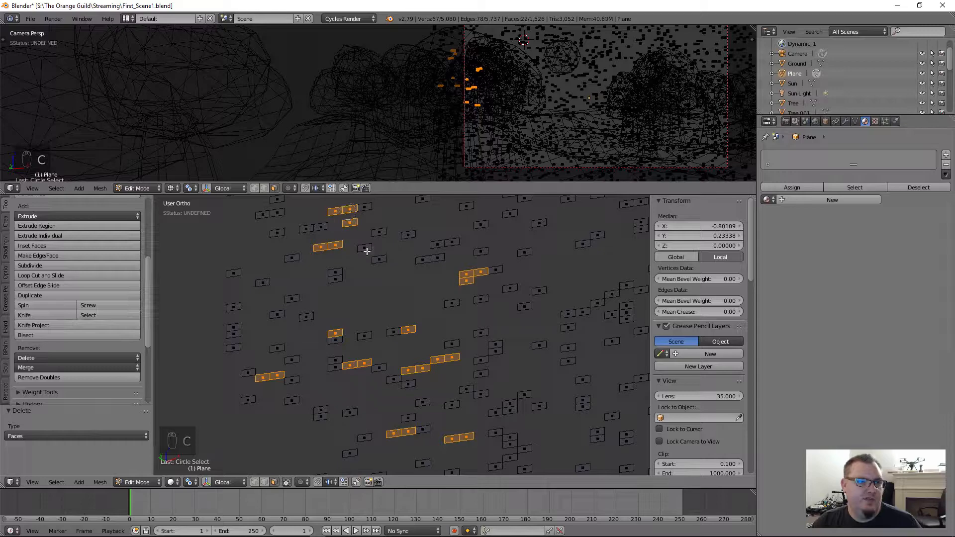
key(x)
click(371, 268)
Randomly select about 53.62% of the plane's remaining faces and delete them.
scroll(373, 280, down, 4)
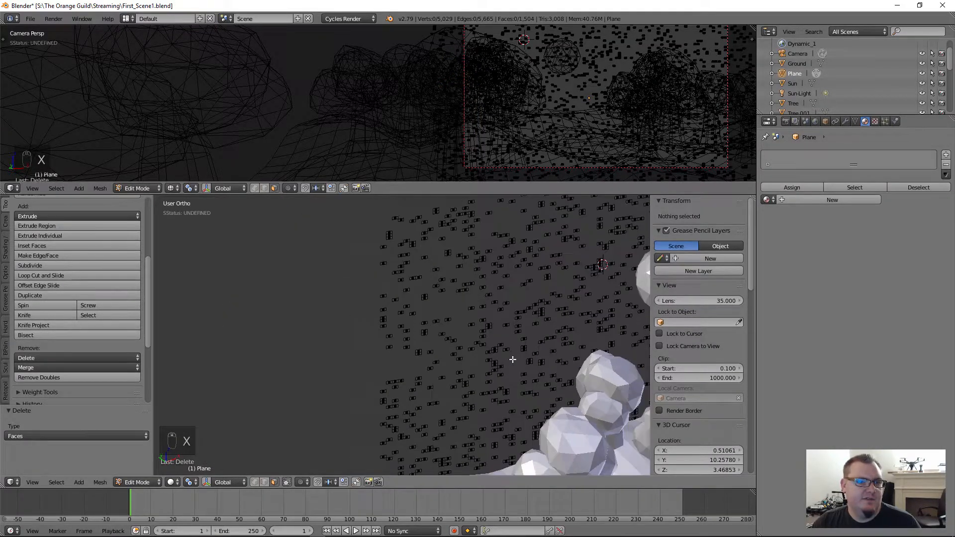
click(60, 482)
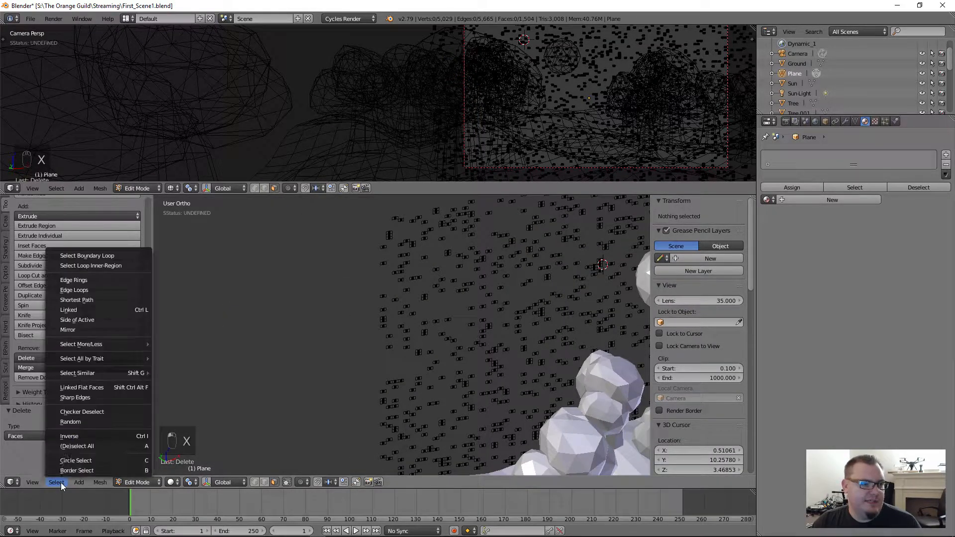
click(70, 412)
scroll(546, 343, down, 3)
shift+middle_drag(567, 323, 481, 320)
scroll(481, 320, up, 1)
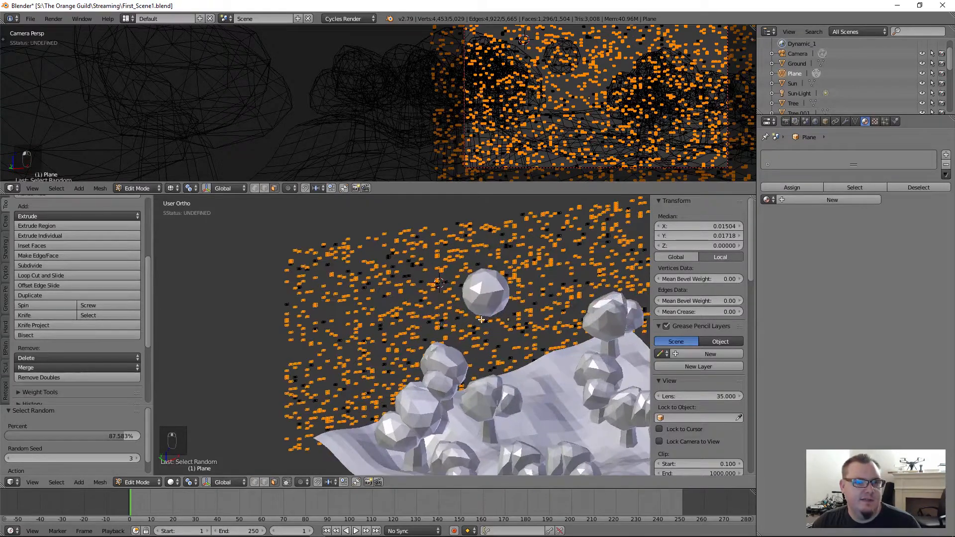
drag(125, 436, 82, 436)
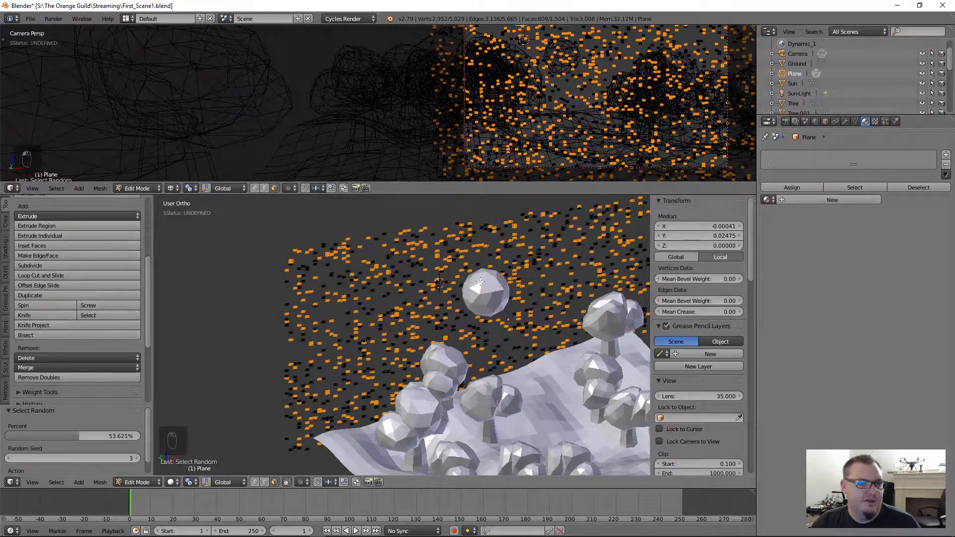
key(x)
click(502, 297)
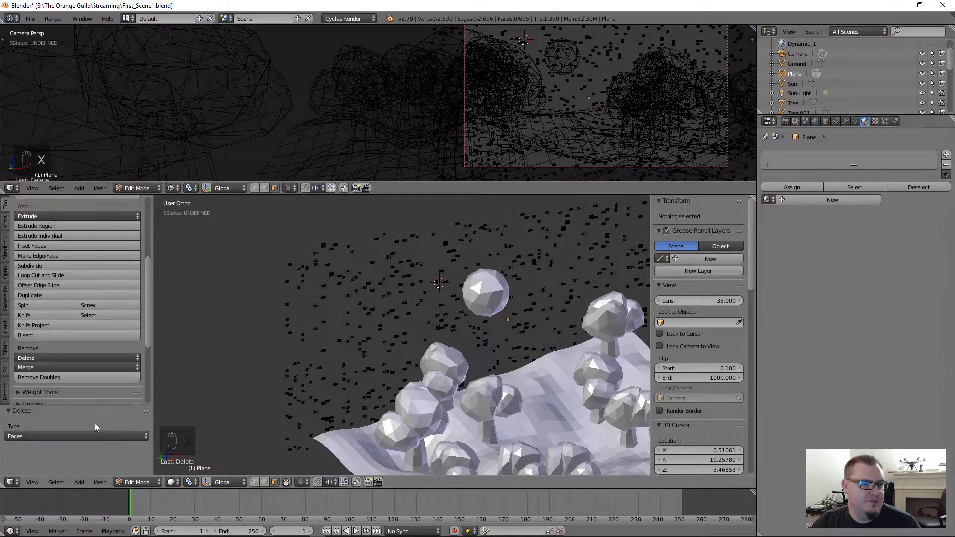
Thin the star field again by randomly selecting about 41.17% of its faces and deleting them.
click(56, 482)
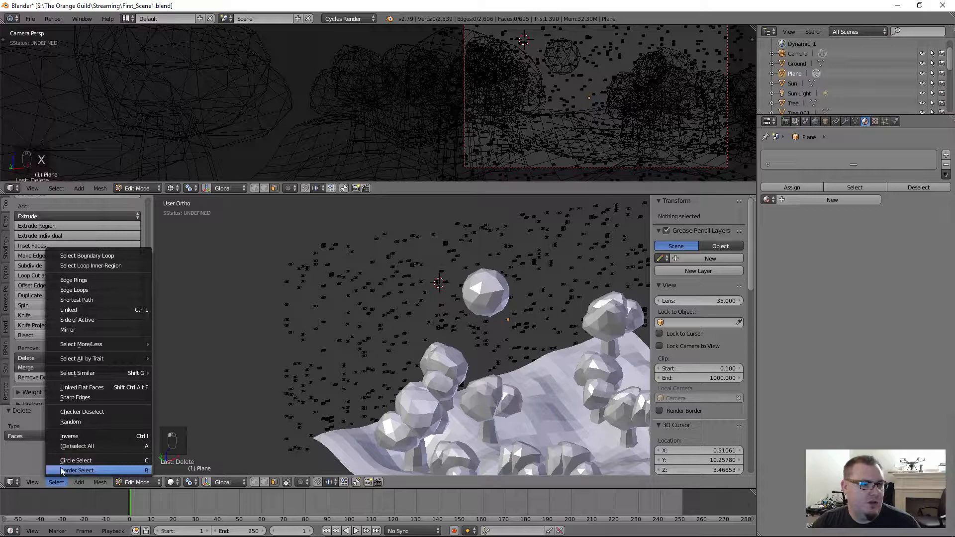
click(87, 420)
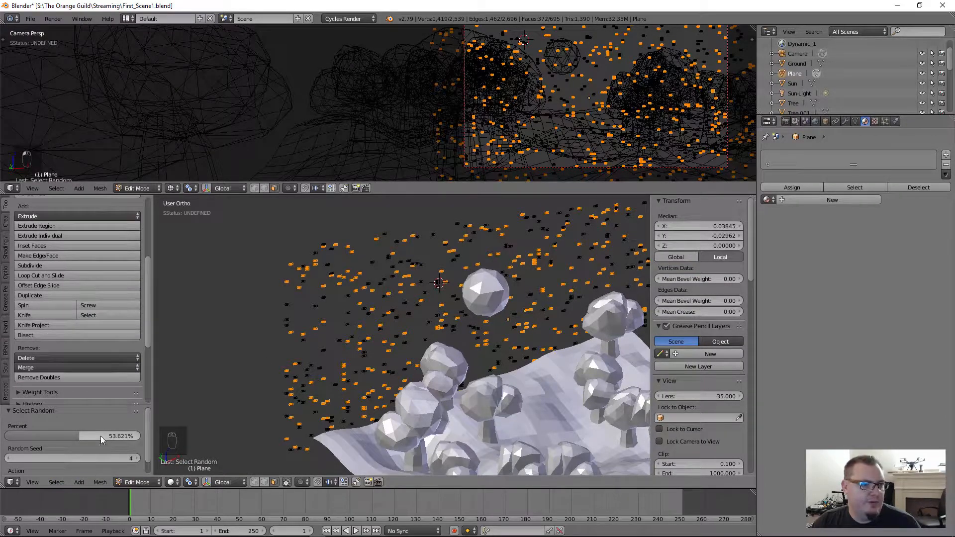
drag(101, 436, 68, 436)
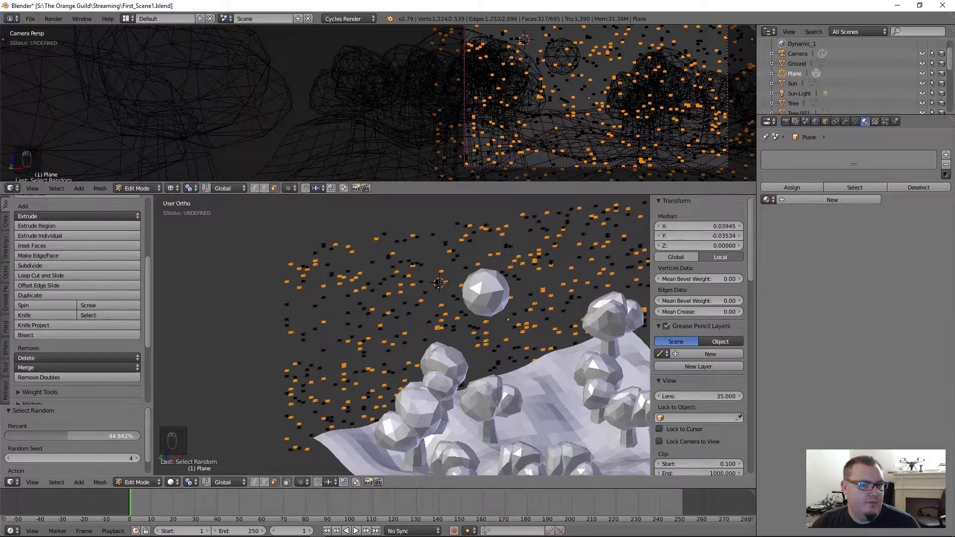
key(x)
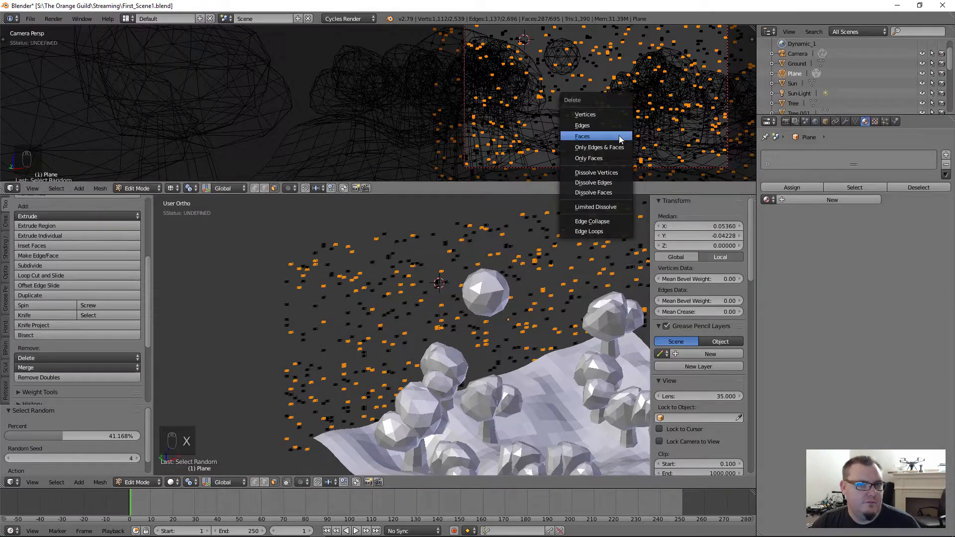
click(602, 135)
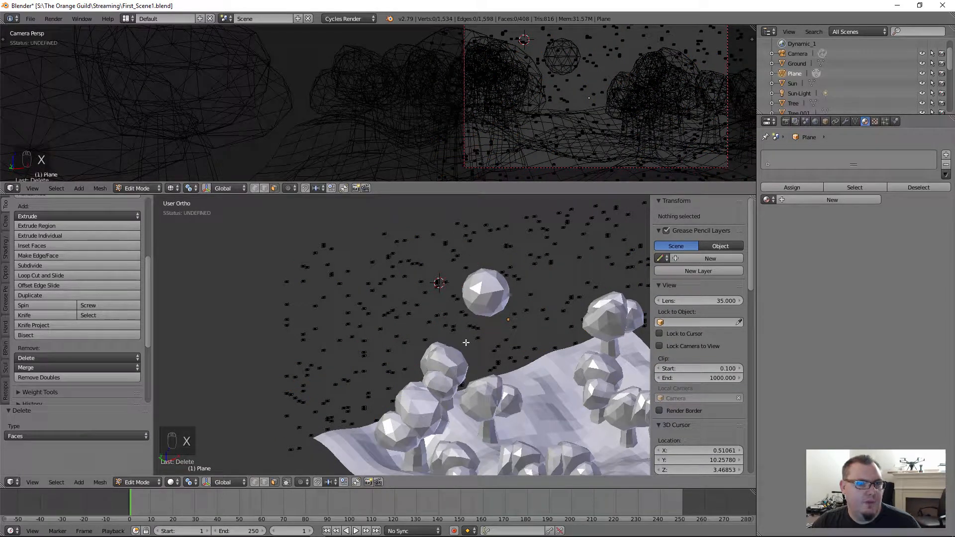
Circle-select the two touching star faces just below the Sun and delete them.
scroll(466, 343, up, 5)
key(c)
click(480, 294)
right_click(483, 300)
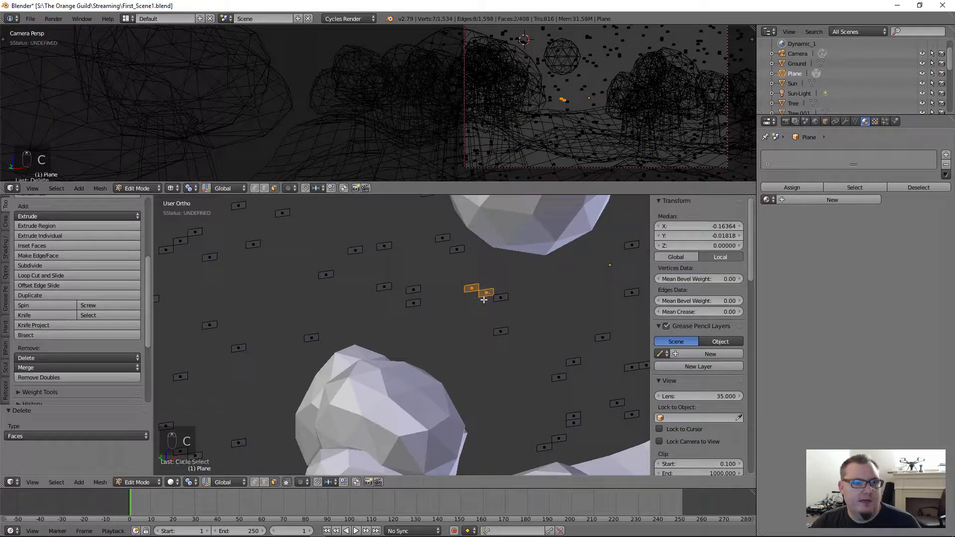
key(x)
click(483, 299)
Show the camera view in solid shading and delete extra faces from the touching star clusters above and beside the Sun.
scroll(587, 99, up, 4)
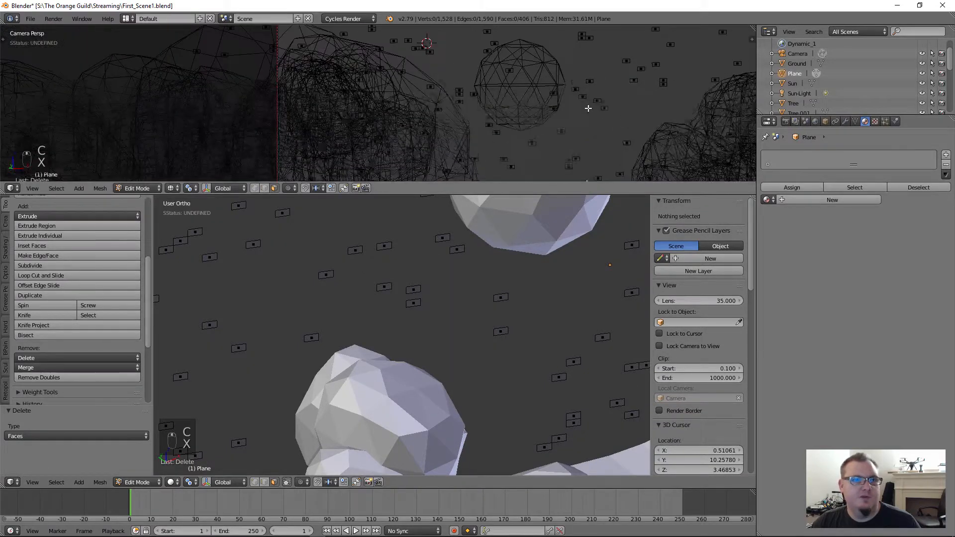
key(z)
scroll(572, 109, up, 4)
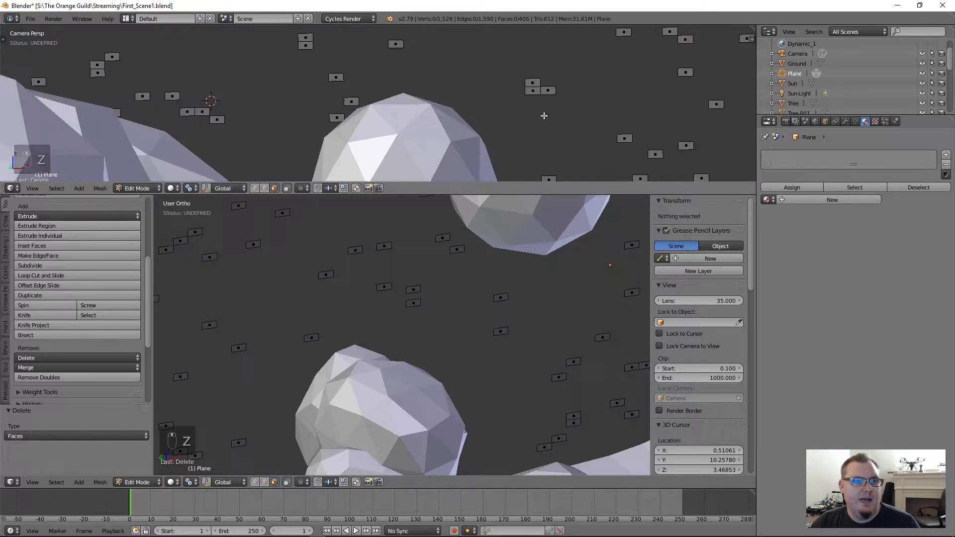
right_click(533, 90)
shift+right_click(305, 45)
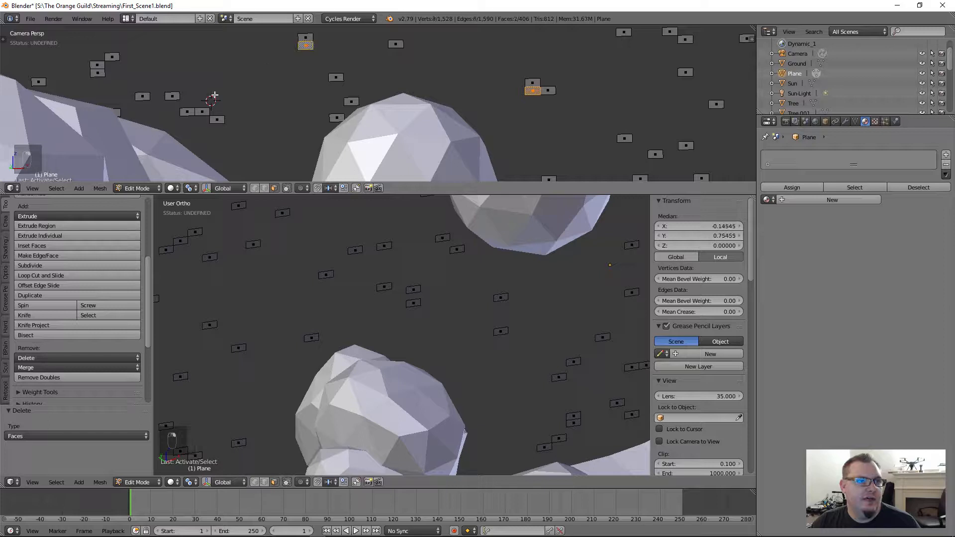
shift+right_click(202, 111)
shift+middle_drag(203, 87, 307, 94)
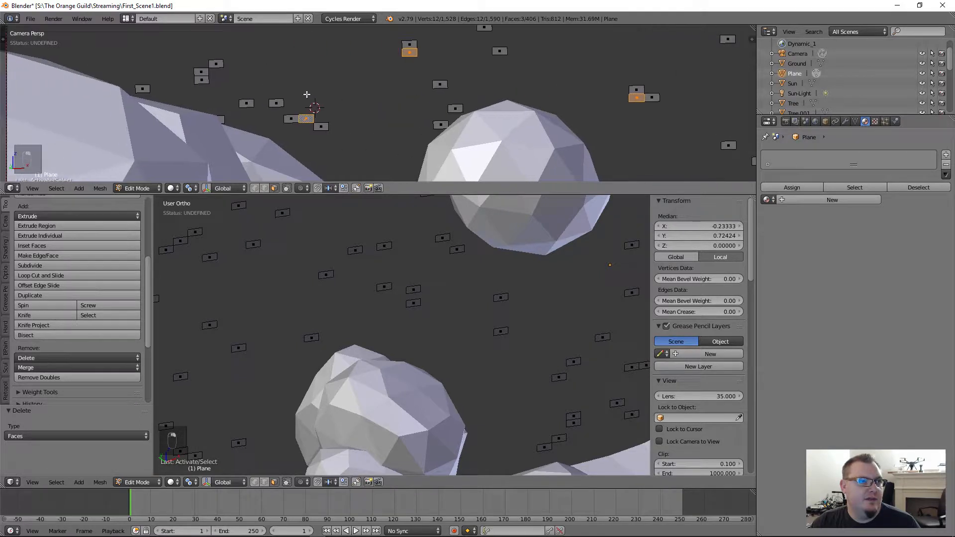
key(x)
click(204, 75)
Delete one face of the touching star pair to the upper right of the Sun in the camera view.
scroll(611, 100, down, 2)
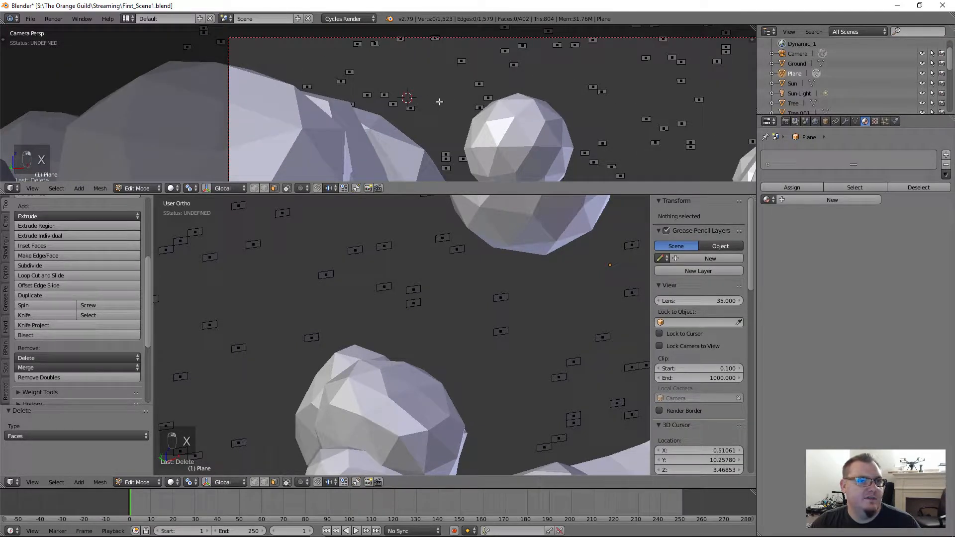
shift+middle_drag(481, 94, 379, 106)
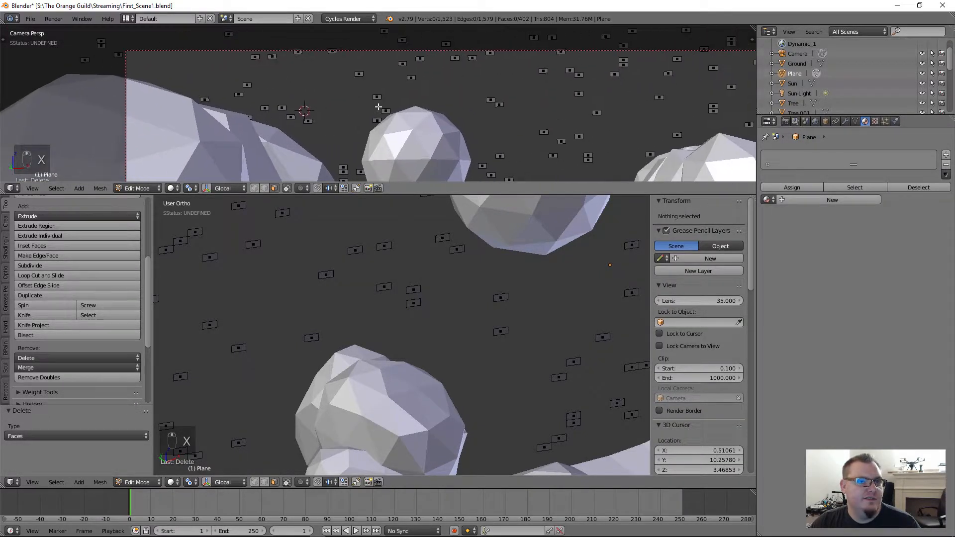
scroll(474, 101, up, 3)
right_click(518, 105)
key(x)
click(518, 106)
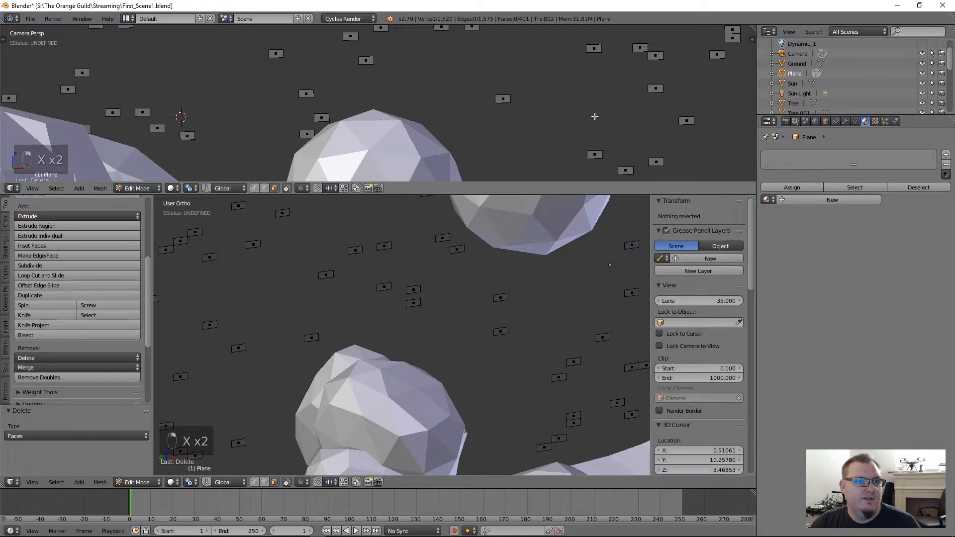
Delete one face from each of two touching star clusters near the camera frame's upper edge.
scroll(595, 117, down, 3)
shift+middle_drag(646, 98, 592, 138)
scroll(586, 123, up, 6)
right_click(541, 112)
key(x)
click(544, 106)
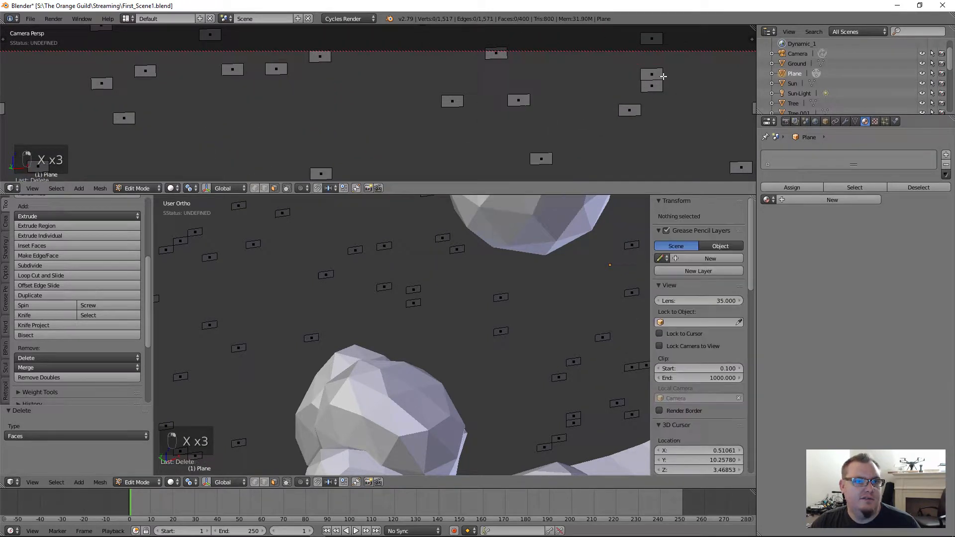
right_click(652, 74)
key(x)
click(652, 74)
Select one face in each of five touching star pairs between the Sun and the camera frame's far edge, and delete them.
scroll(559, 141, down, 7)
shift+middle_drag(640, 139, 450, 29)
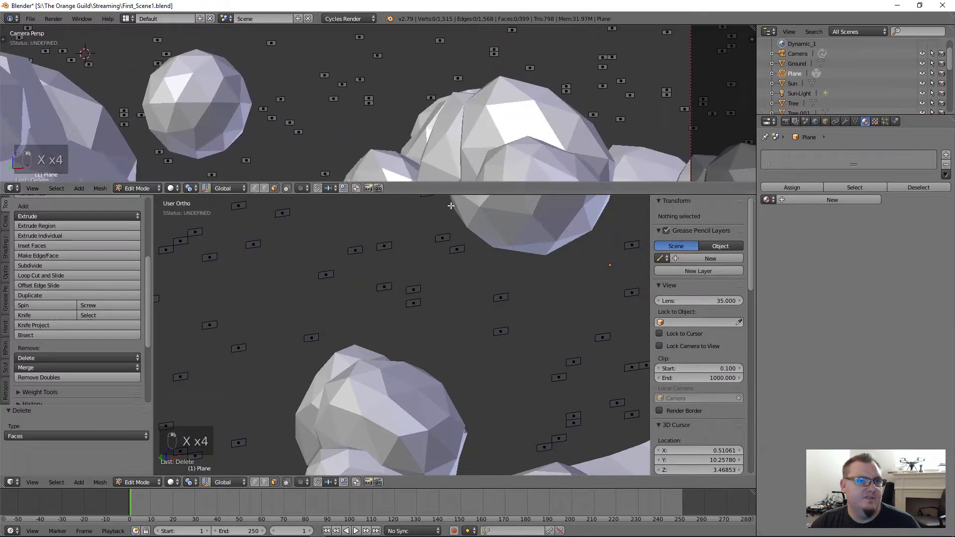
shift+middle_drag(494, 83, 456, 151)
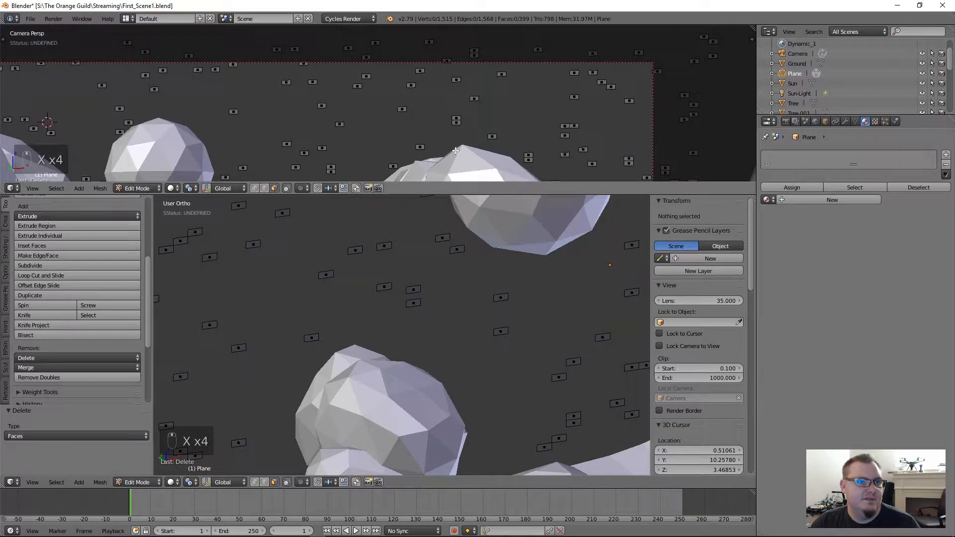
scroll(456, 151, up, 5)
right_click(460, 83)
shift+middle_drag(348, 129, 531, 29)
shift+right_click(380, 84)
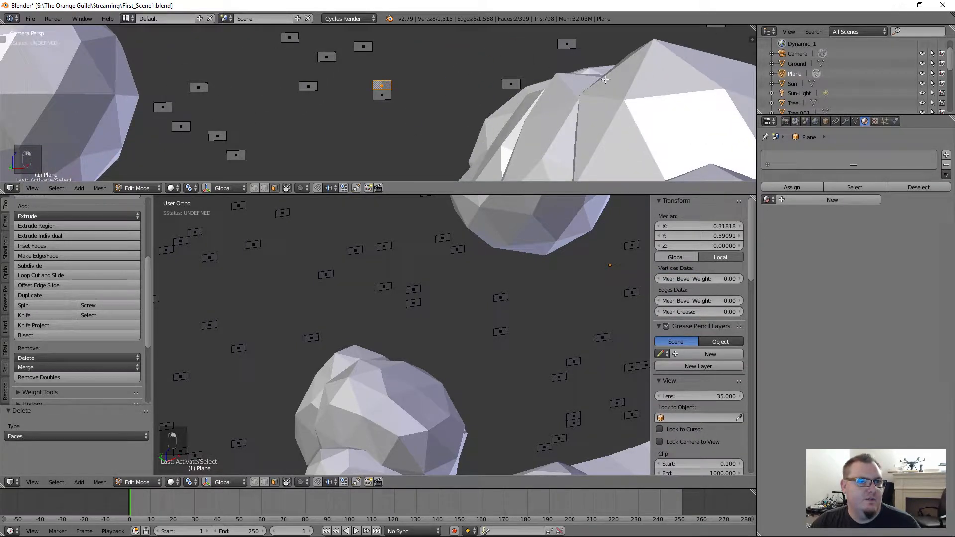
shift+middle_drag(605, 79, 422, 119)
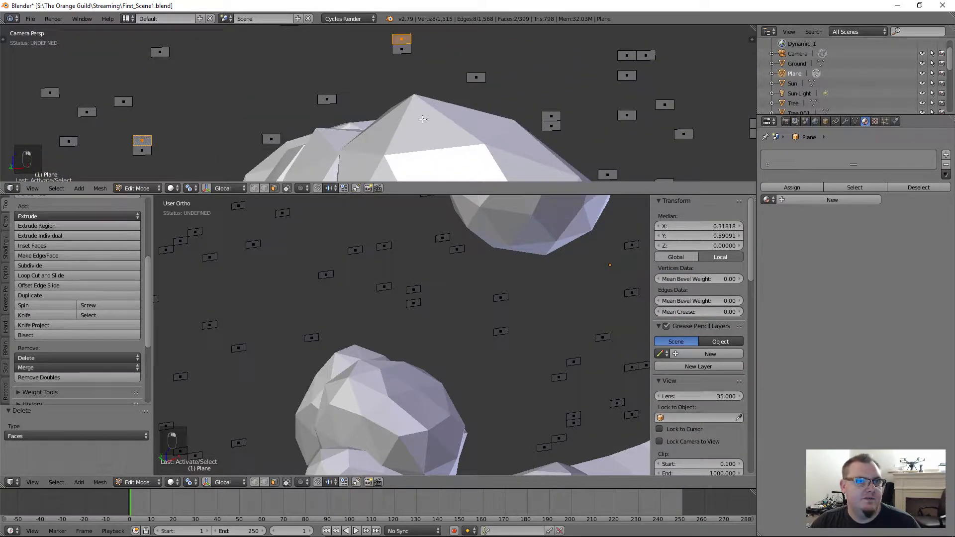
shift+right_click(634, 55)
shift+right_click(552, 116)
shift+middle_drag(651, 115, 465, 100)
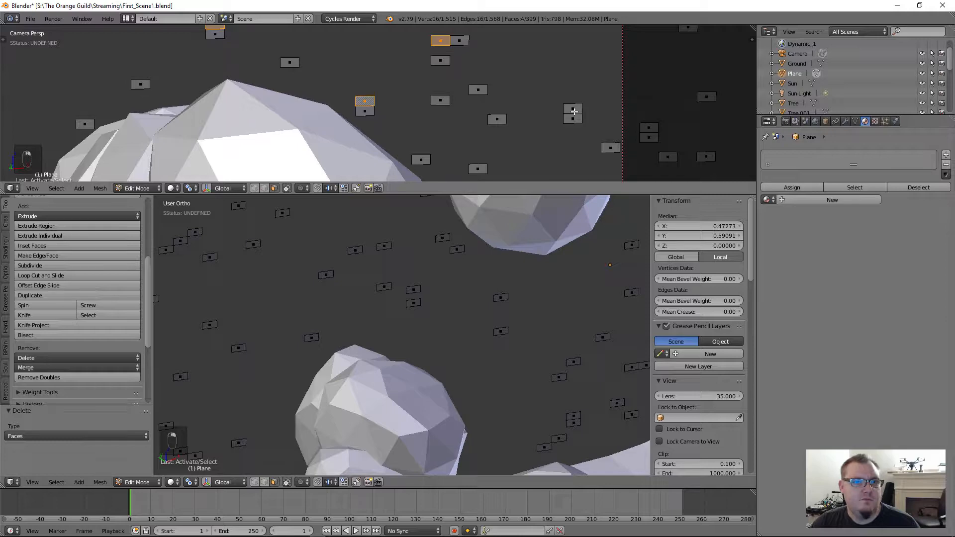
scroll(574, 112, down, 3)
key(x)
click(512, 57)
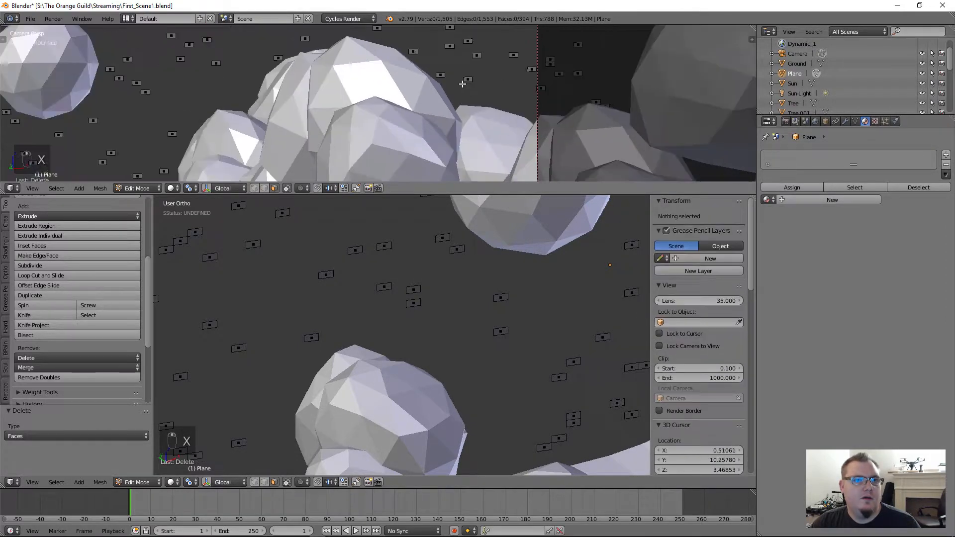
Delete one more face from the touching star pair near the camera frame's edge, beyond the tree tops.
scroll(463, 84, down, 5)
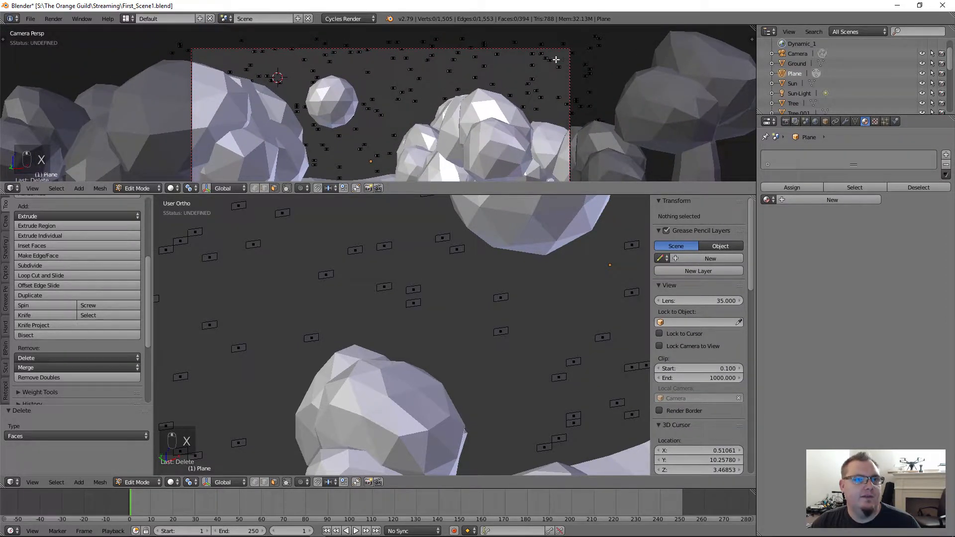
scroll(555, 60, up, 3)
key(x)
click(547, 58)
scroll(420, 85, down, 2)
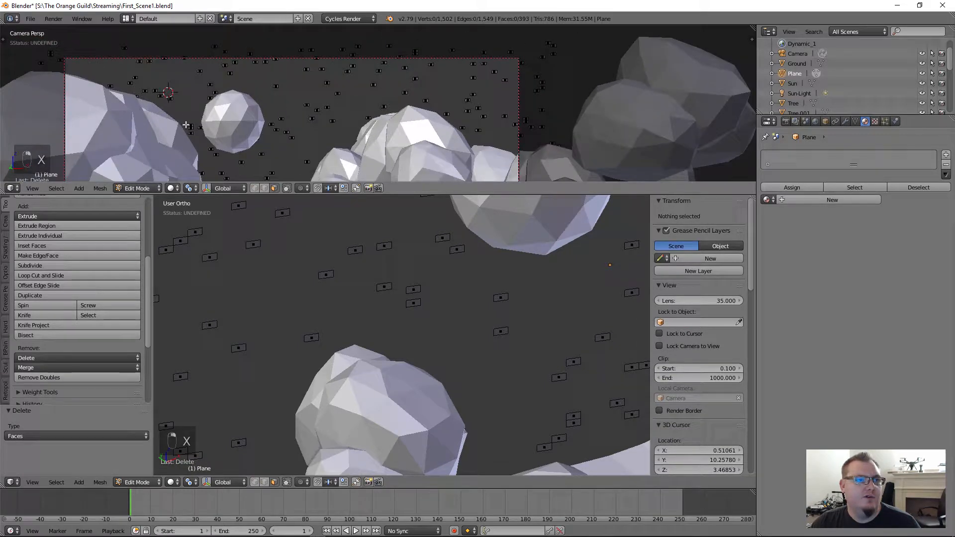
Select all star faces, scale them to about 0.083 around their individual origins, and leave Edit Mode.
scroll(587, 64, down, 3)
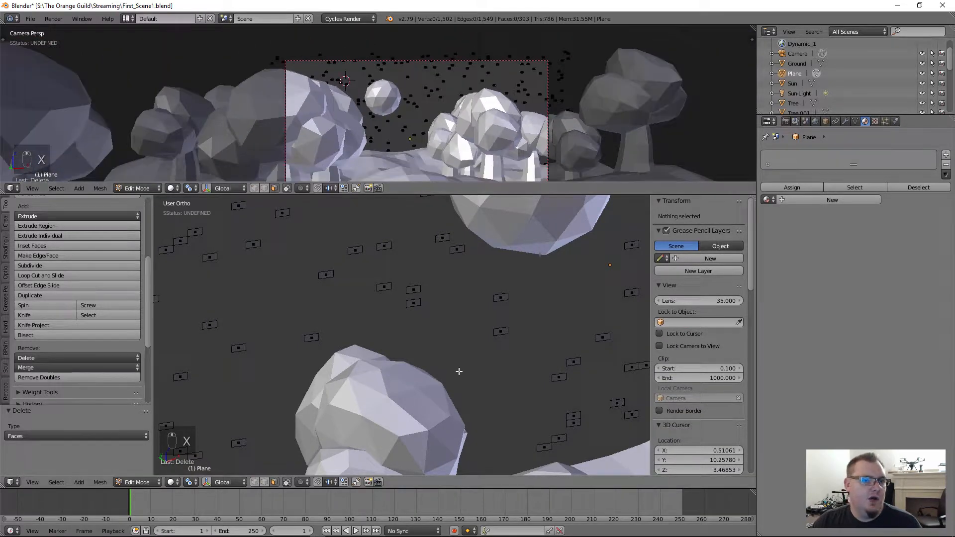
scroll(459, 373, down, 7)
key(a)
scroll(463, 313, up, 4)
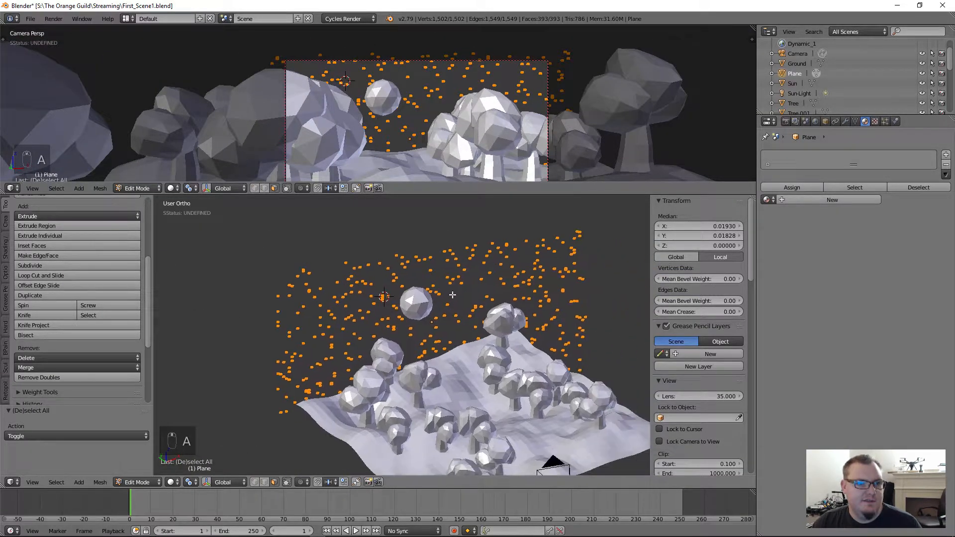
shift+middle_drag(450, 326, 527, 269)
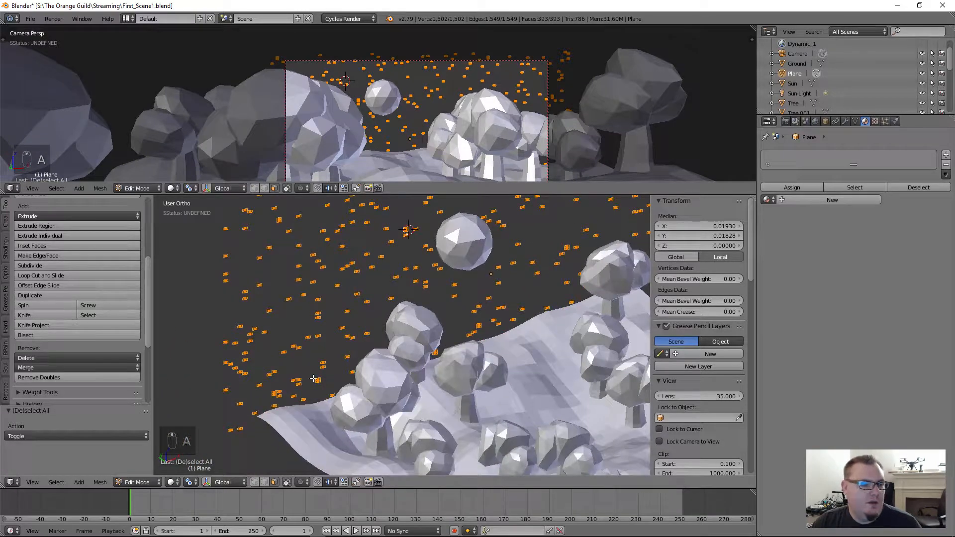
click(189, 482)
click(207, 450)
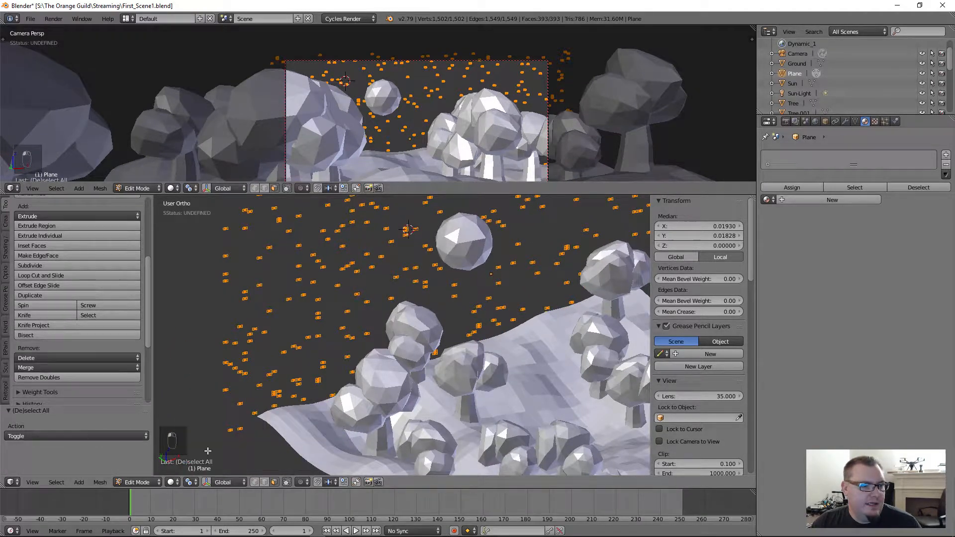
key(s)
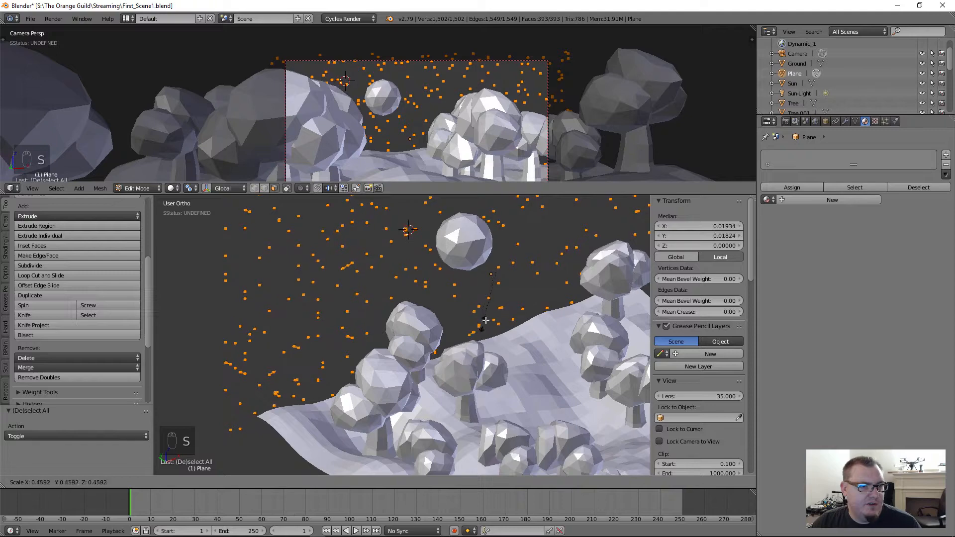
click(489, 279)
scroll(454, 169, up, 10)
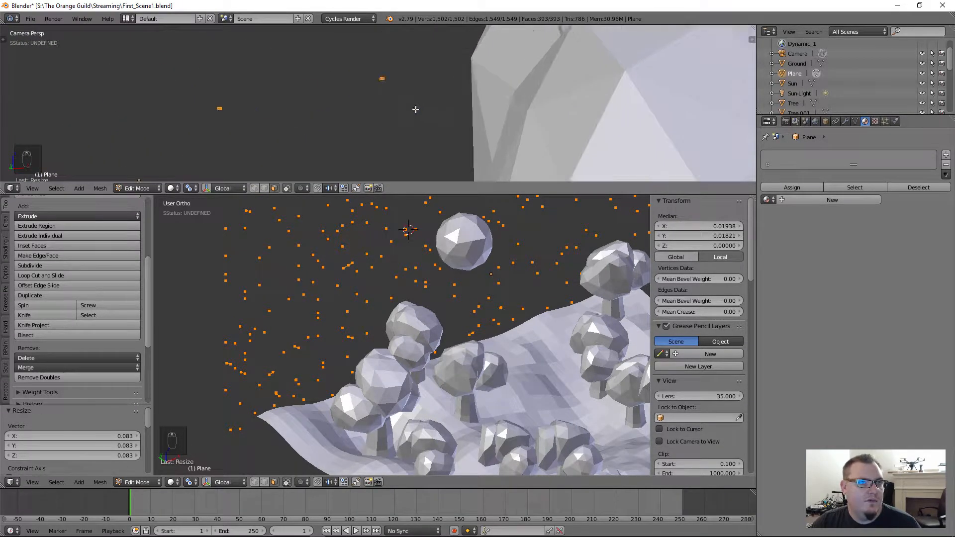
scroll(389, 62, down, 5)
key(Tab)
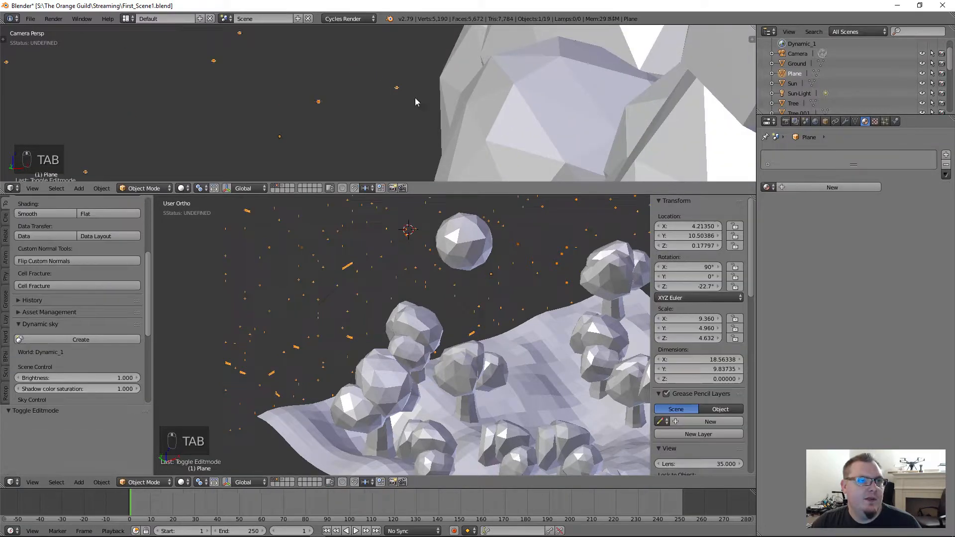
Give the star plane a new material named Stars.
scroll(361, 127, down, 3)
scroll(463, 278, down, 2)
middle_drag(463, 278, 503, 314)
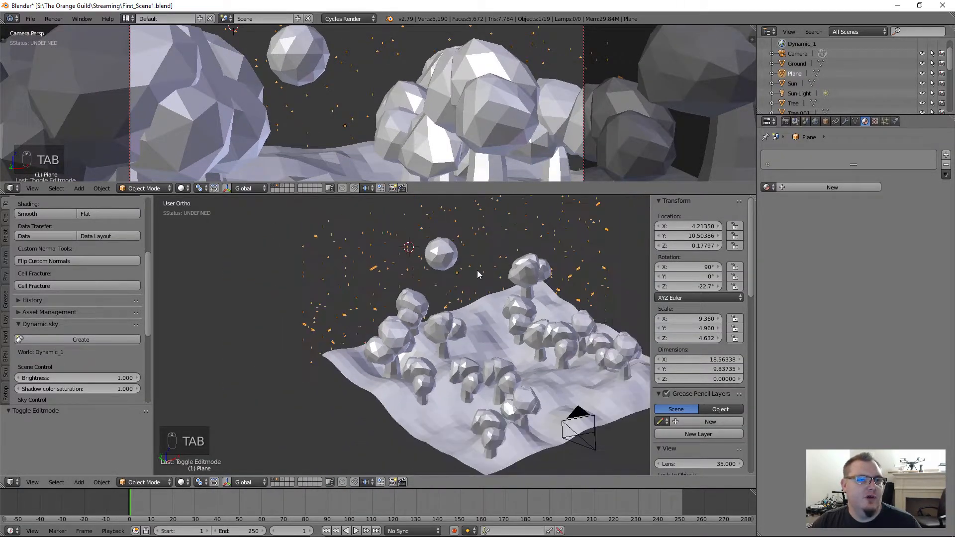
scroll(503, 314, up, 8)
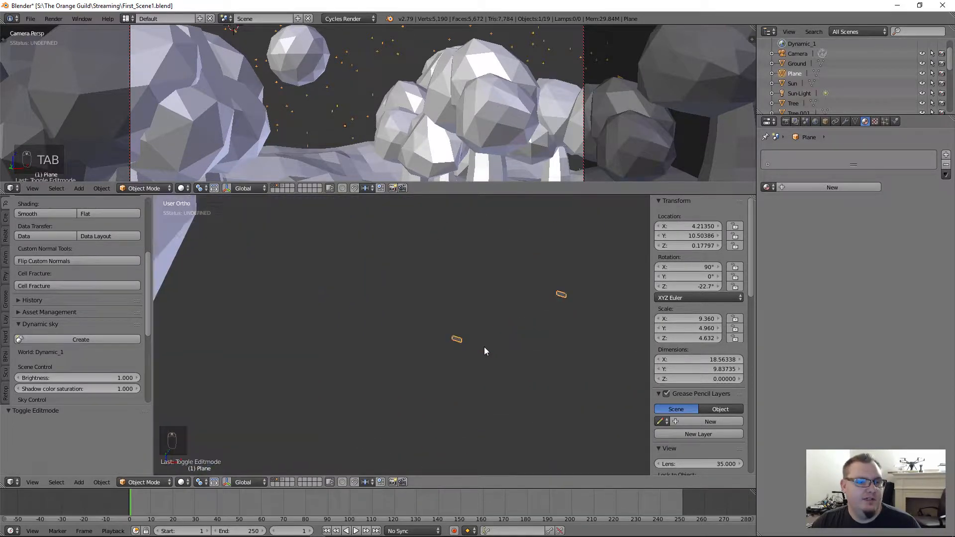
scroll(461, 351, down, 8)
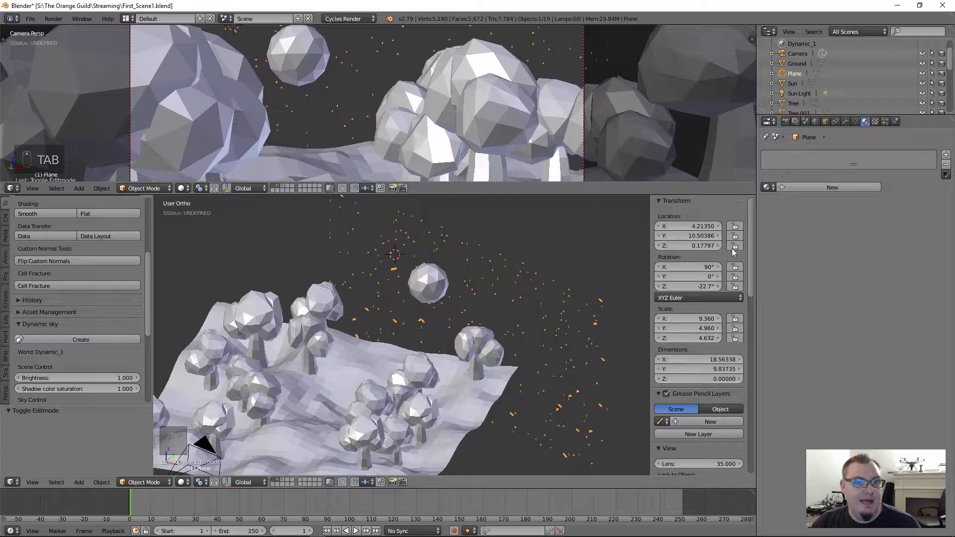
click(825, 188)
click(804, 188)
text(Sta)
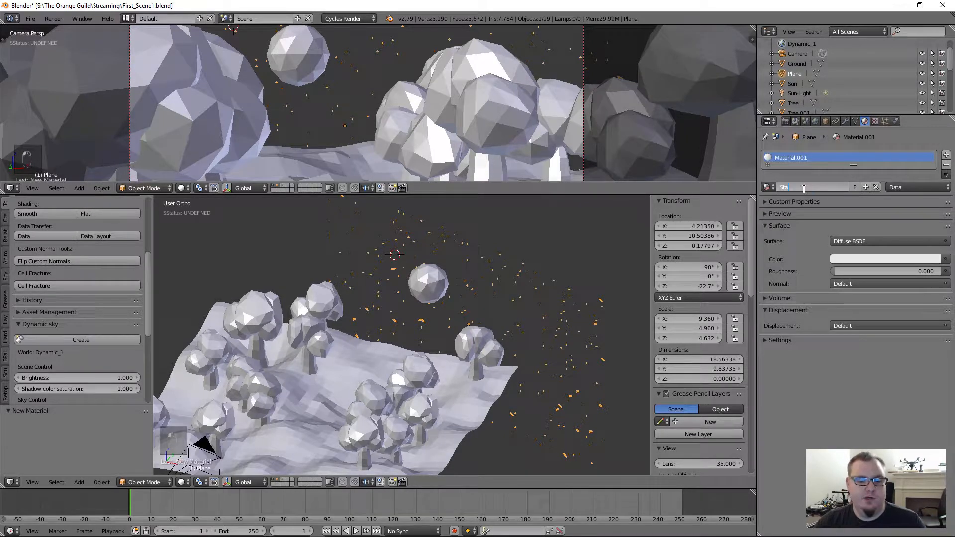
text(rs)
key(Return)
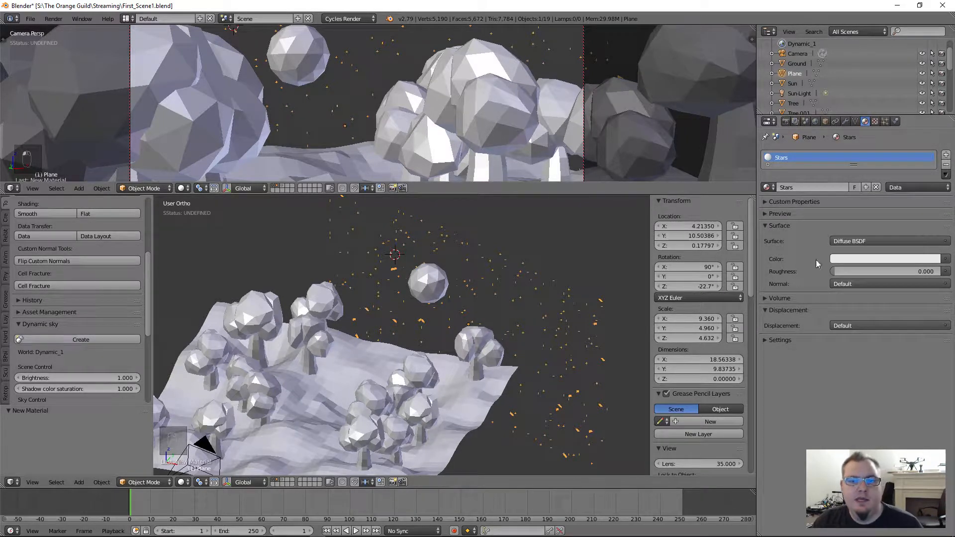
Change the Stars material's surface shader to Emission and brighten its color to a stronger white.
click(849, 241)
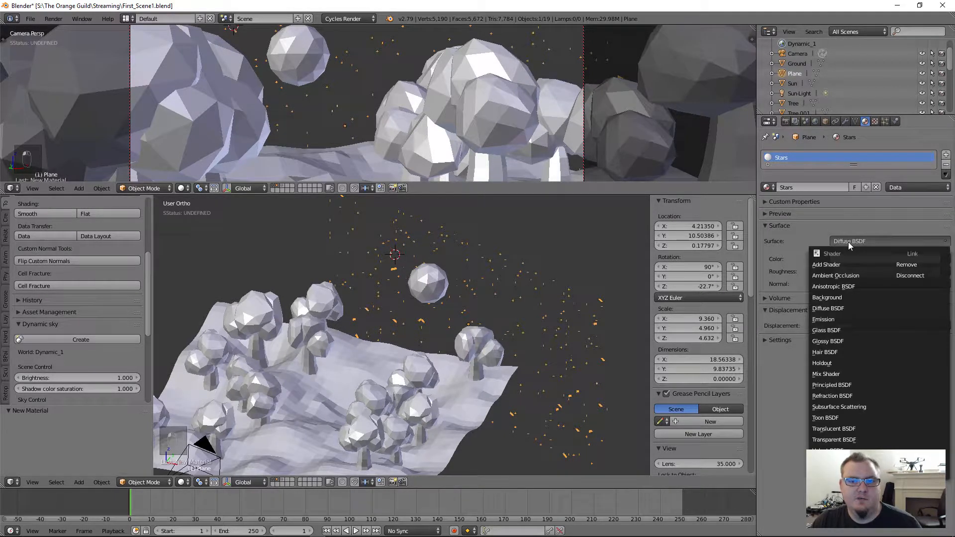
click(835, 320)
click(866, 259)
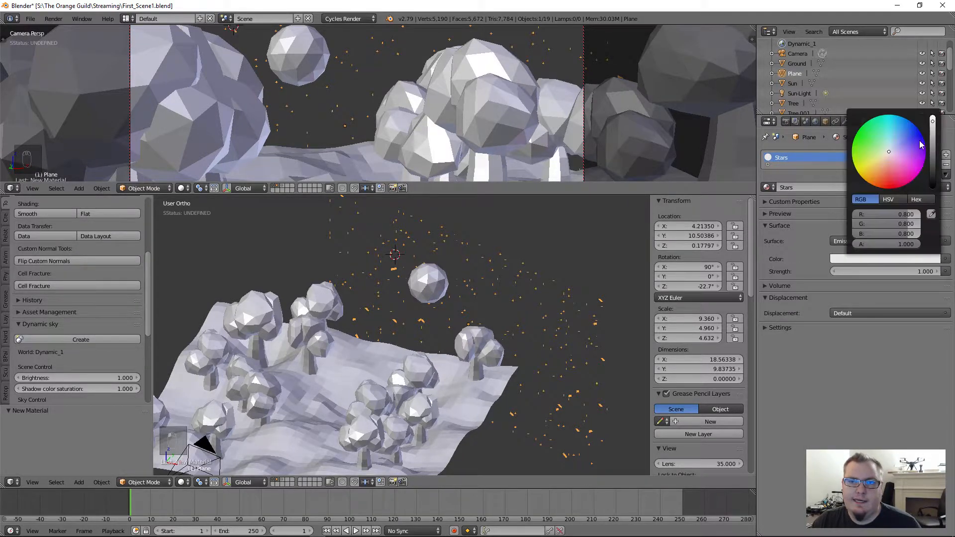
click(933, 118)
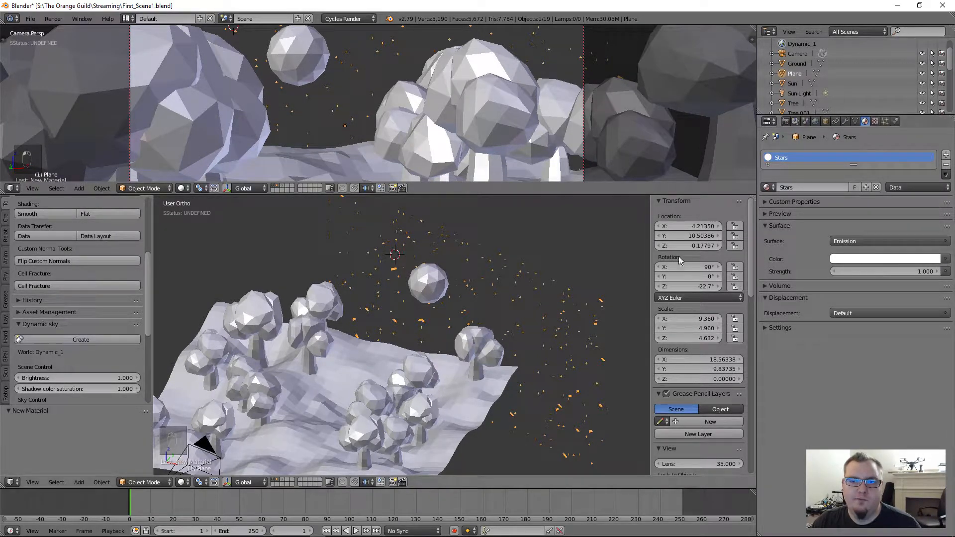
Show the whole camera frame in rendered shading and set the Stars emission strength to 10.4.
scroll(485, 303, down, 2)
scroll(435, 72, down, 4)
shift+middle_drag(435, 72, 437, 95)
scroll(437, 103, up, 2)
scroll(443, 91, down, 3)
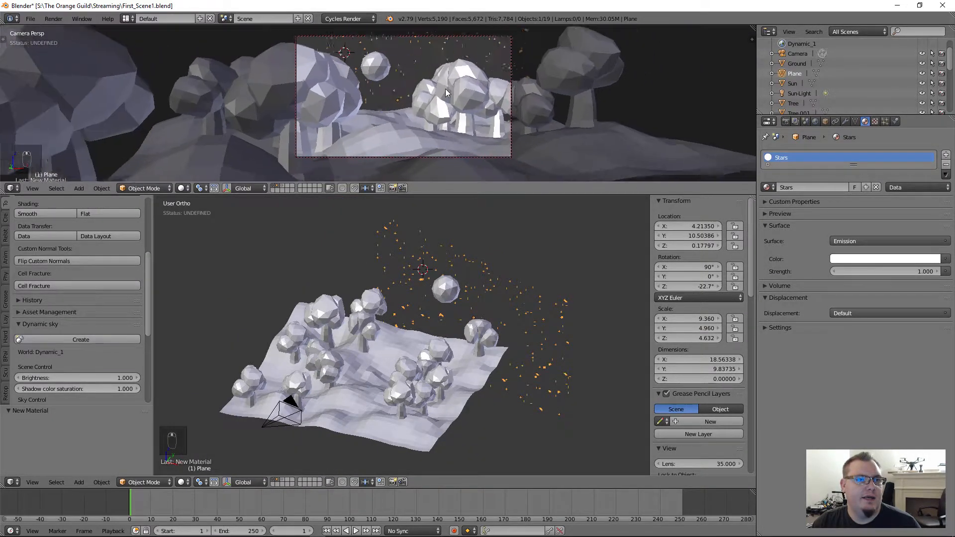
scroll(451, 85, up, 1)
key(shift+z)
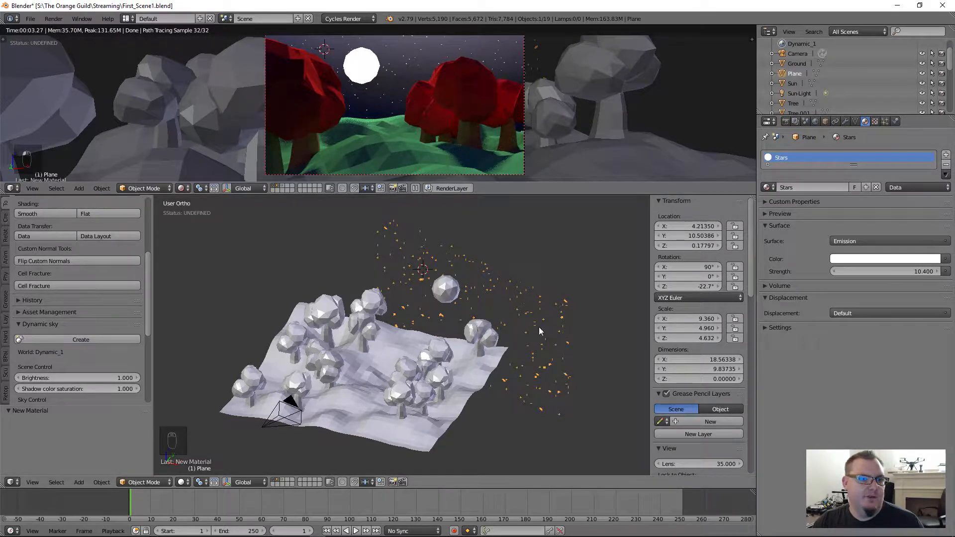
Move the star plane about 0.591 along the global Y axis, farther behind the Sun.
middle_drag(538, 327, 548, 358)
middle_drag(443, 318, 494, 328)
scroll(437, 321, up, 4)
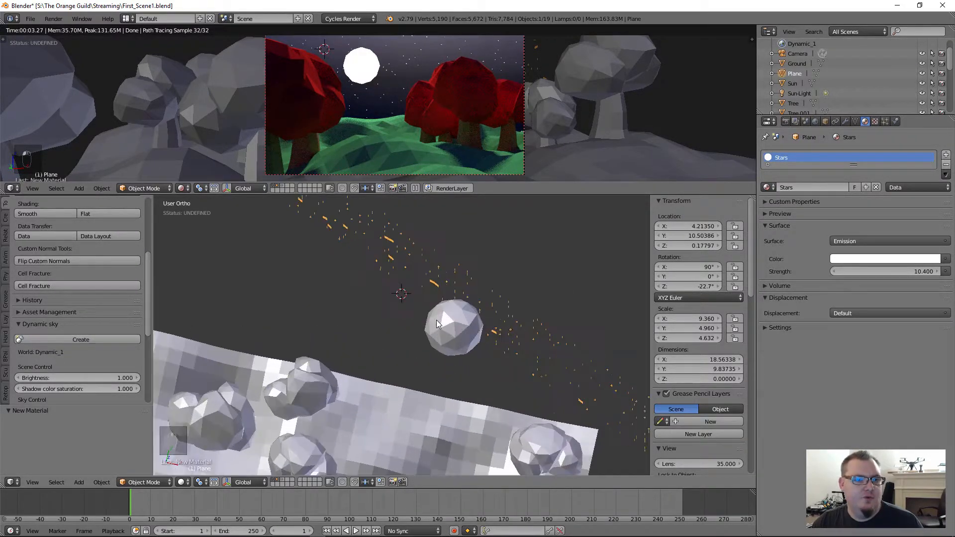
middle_drag(437, 321, 490, 339)
key(g)
key(y)
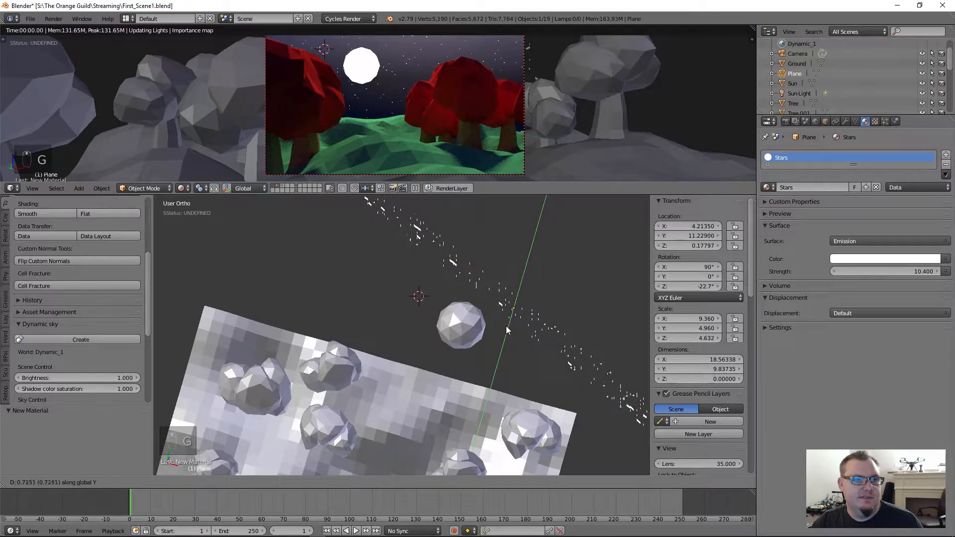
click(504, 325)
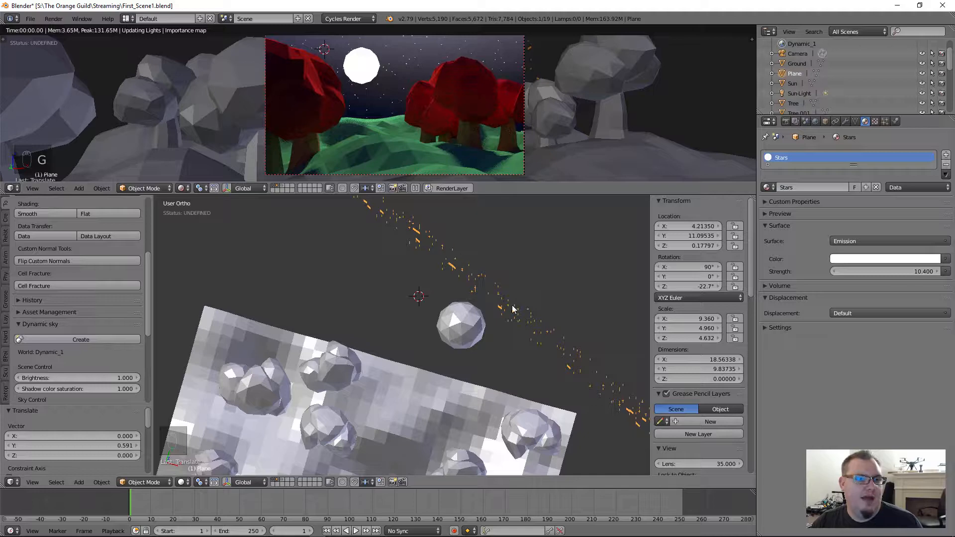
middle_drag(514, 306, 549, 275)
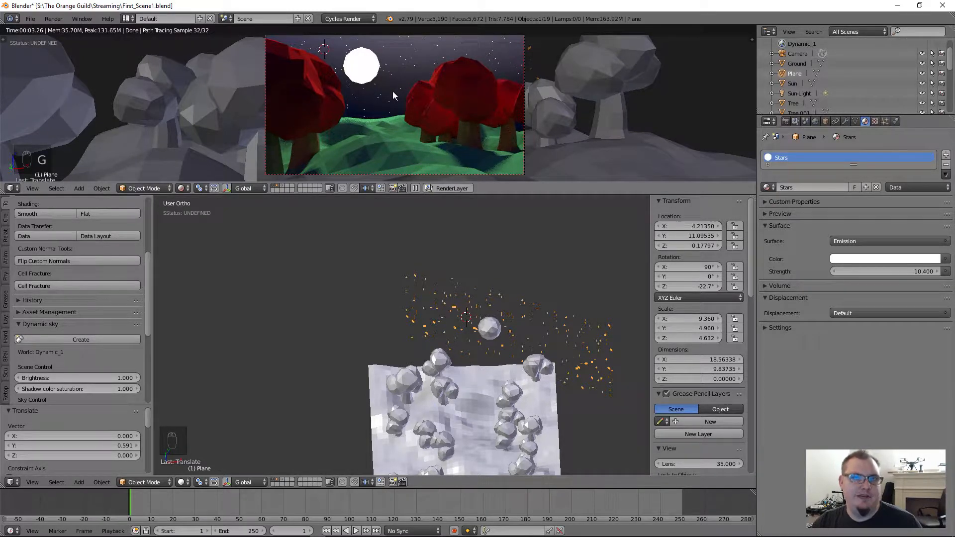
mouse_move(460, 304)
middle_down()
mouse_move(469, 329)
mouse_move(455, 317)
middle_up()
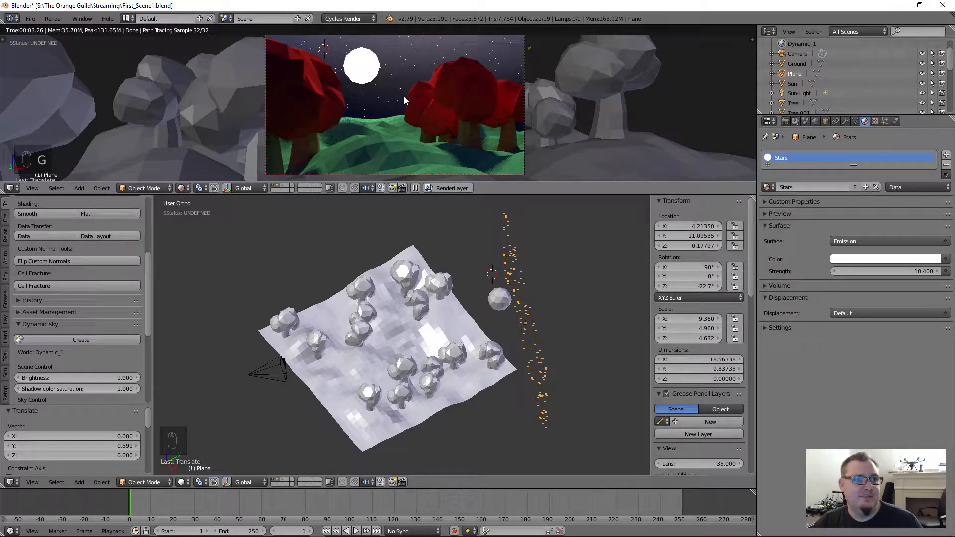
Change the Dynamic sky's cloud color to a light sky blue.
scroll(83, 326, down, 8)
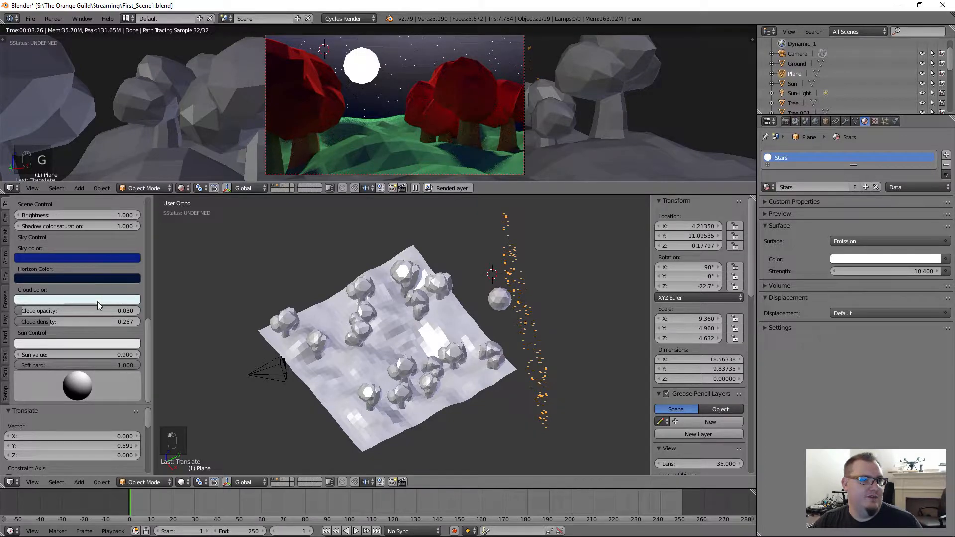
click(98, 299)
click(56, 187)
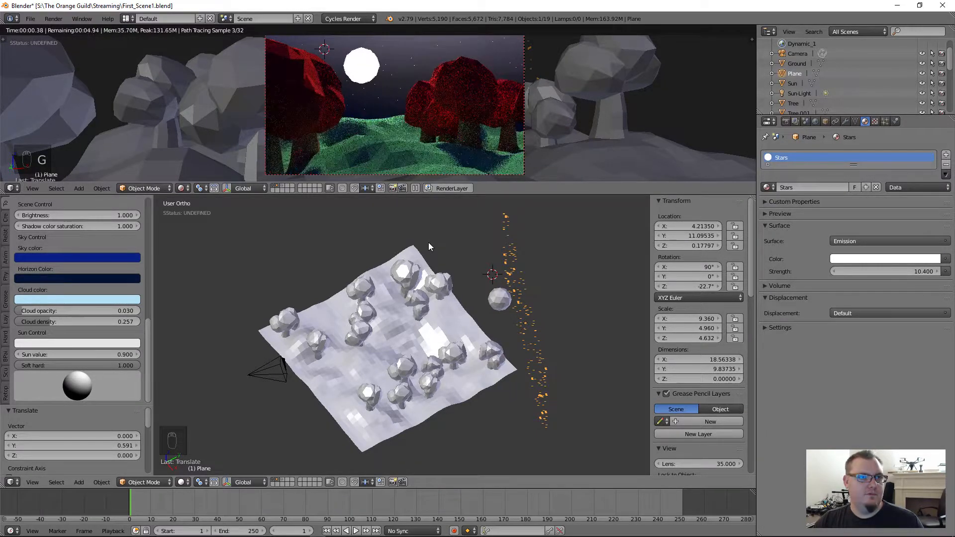
click(48, 299)
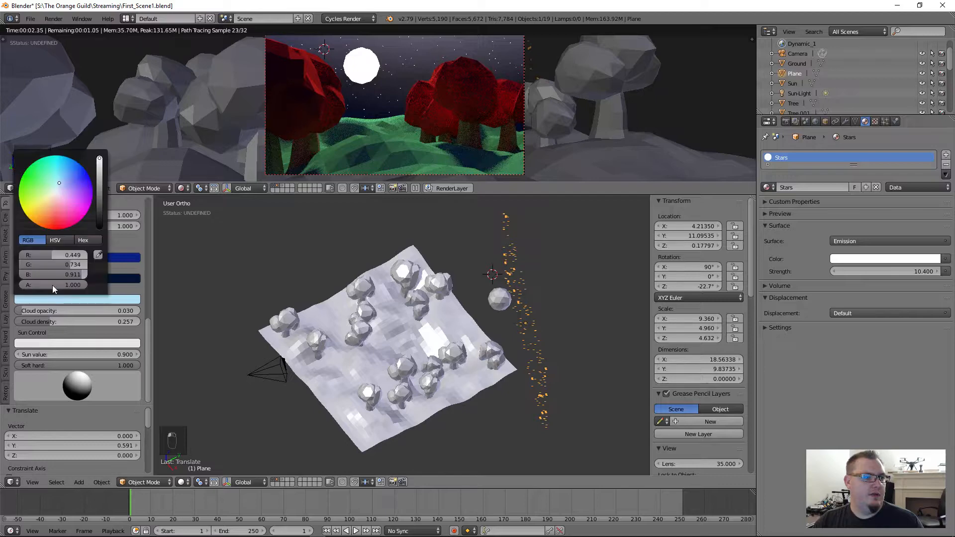
drag(66, 178, 64, 177)
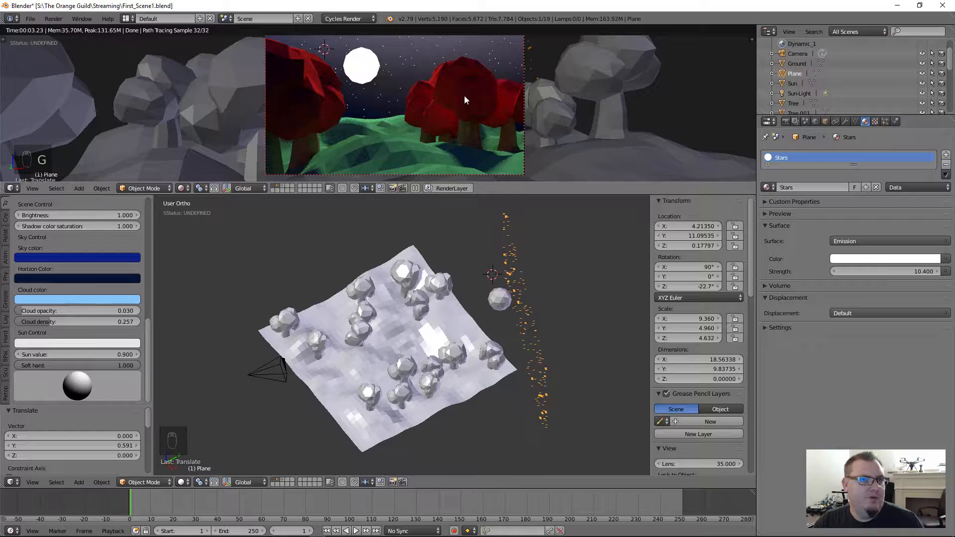
shift+middle_drag(464, 89, 464, 91)
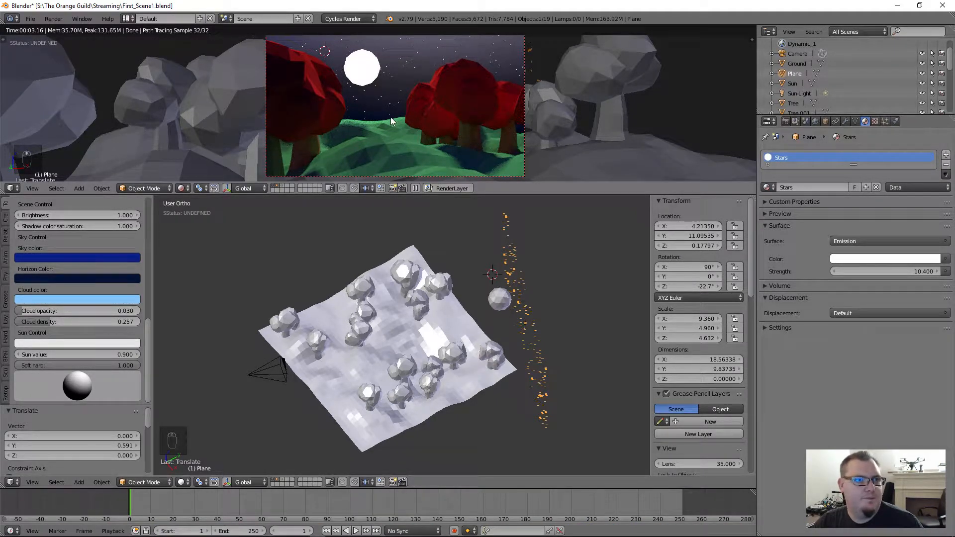
Return the camera view to solid shading with nothing selected and save the scene over First_Scene1.blend.
key(shift+z)
scroll(435, 292, down, 2)
mouse_move(435, 293)
middle_down()
mouse_move(446, 343)
mouse_move(422, 308)
mouse_move(418, 317)
mouse_move(422, 291)
middle_up()
key(a)
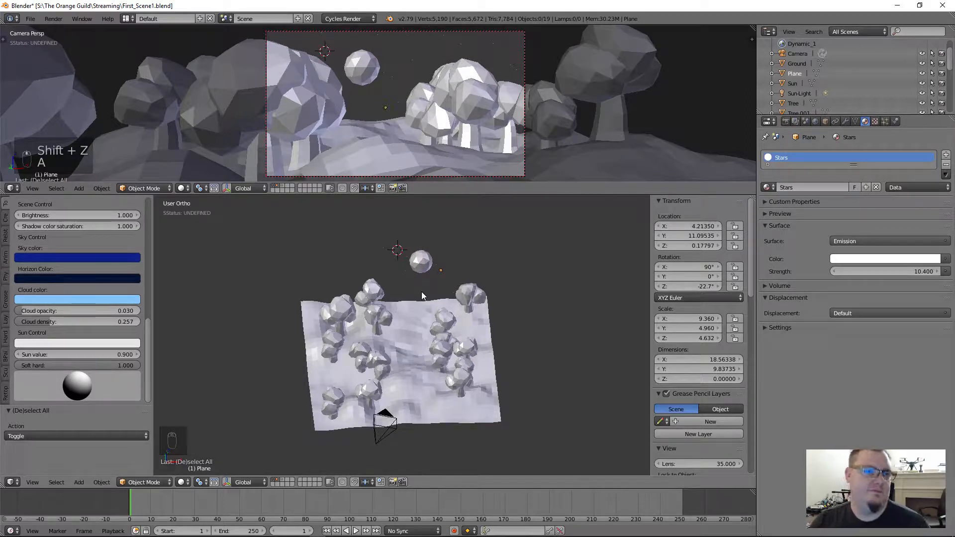
scroll(422, 292, down, 1)
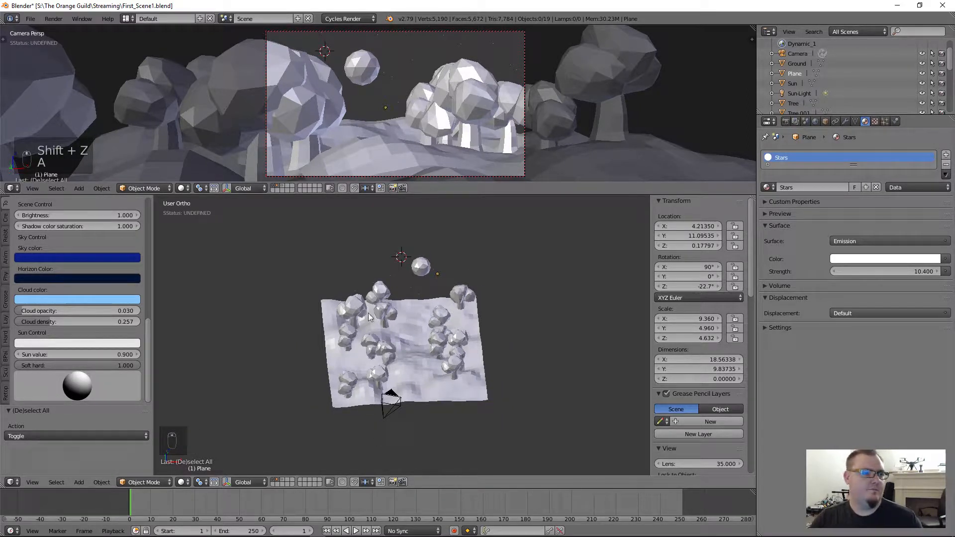
key(ctrl+w)
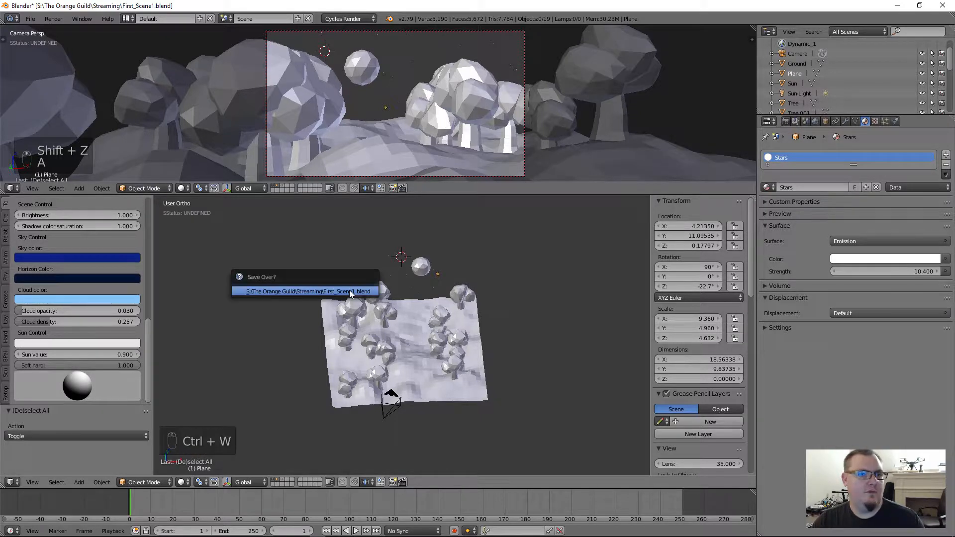
click(349, 290)
Copy the green diffuse color of the Ground's Grass material into its viewport color.
middle_drag(431, 292, 451, 313)
scroll(473, 313, up, 4)
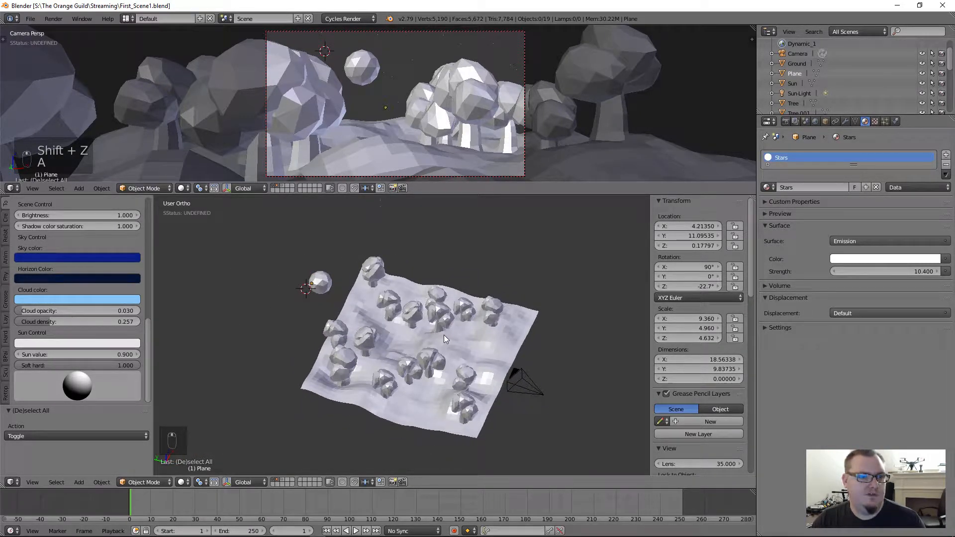
scroll(419, 297, up, 3)
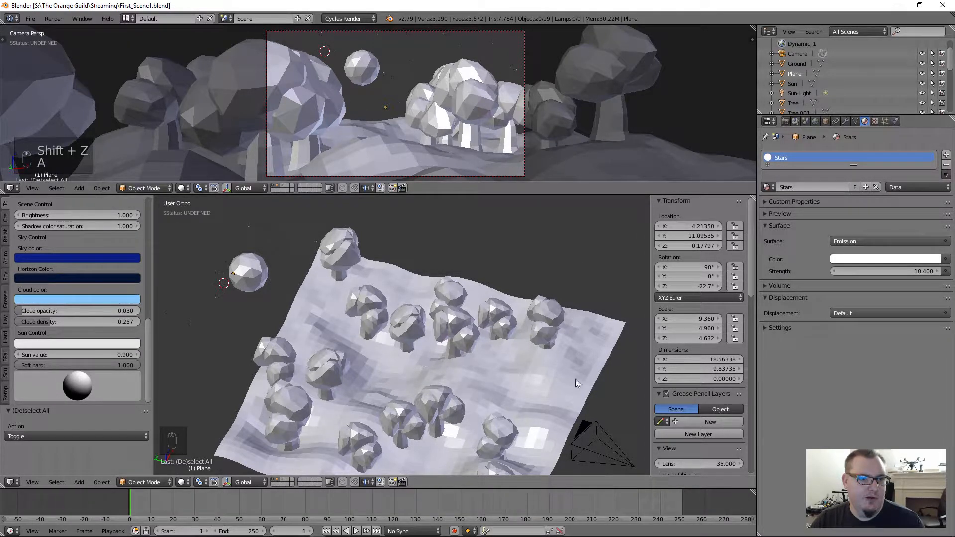
middle_drag(583, 361, 528, 352)
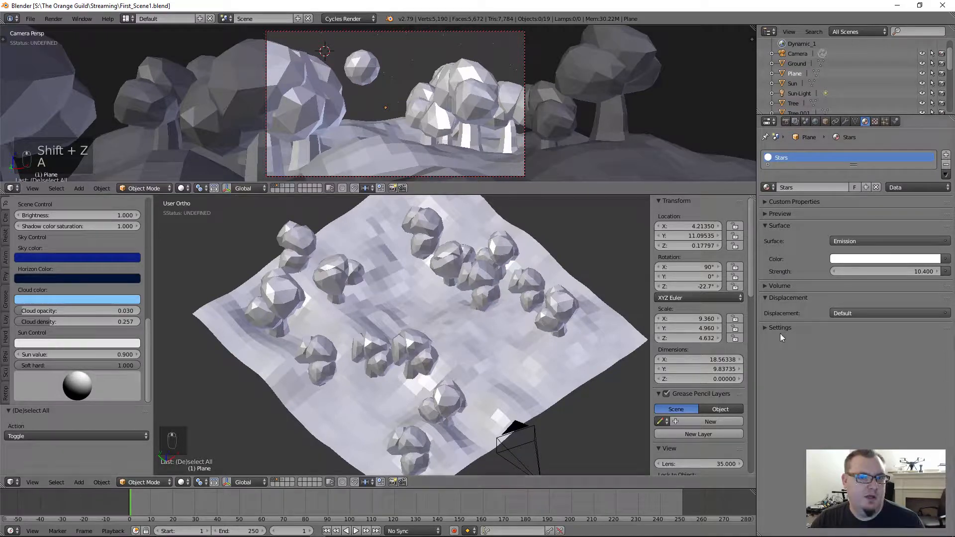
right_click(539, 357)
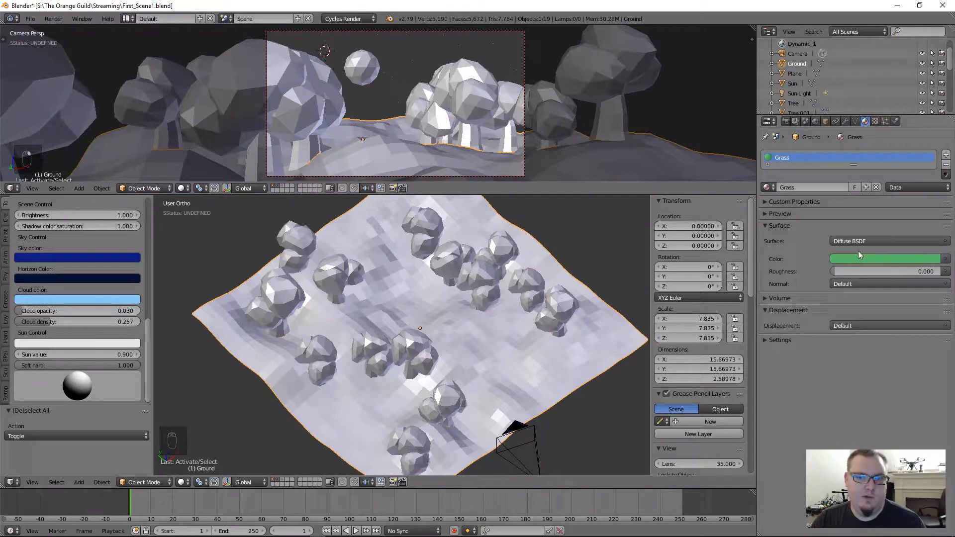
key(ctrl+c)
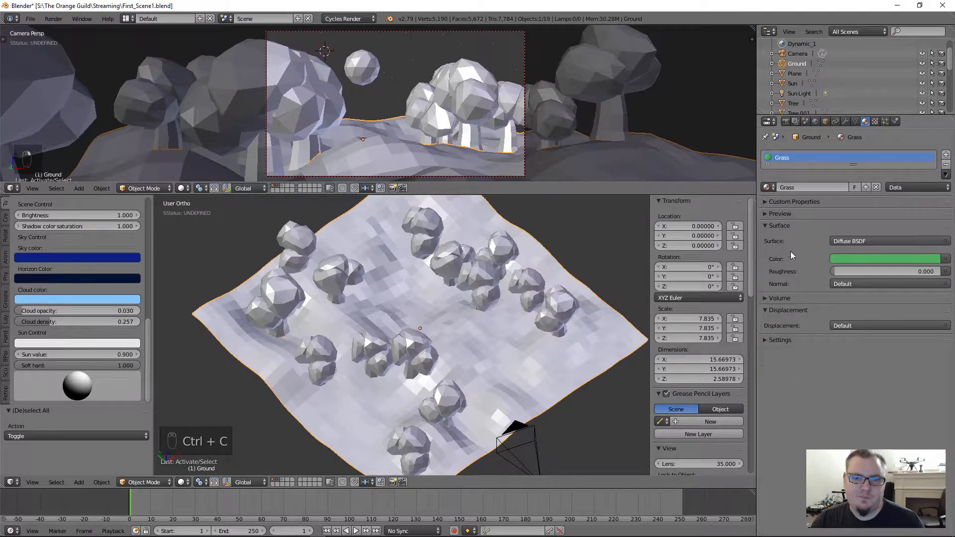
click(772, 339)
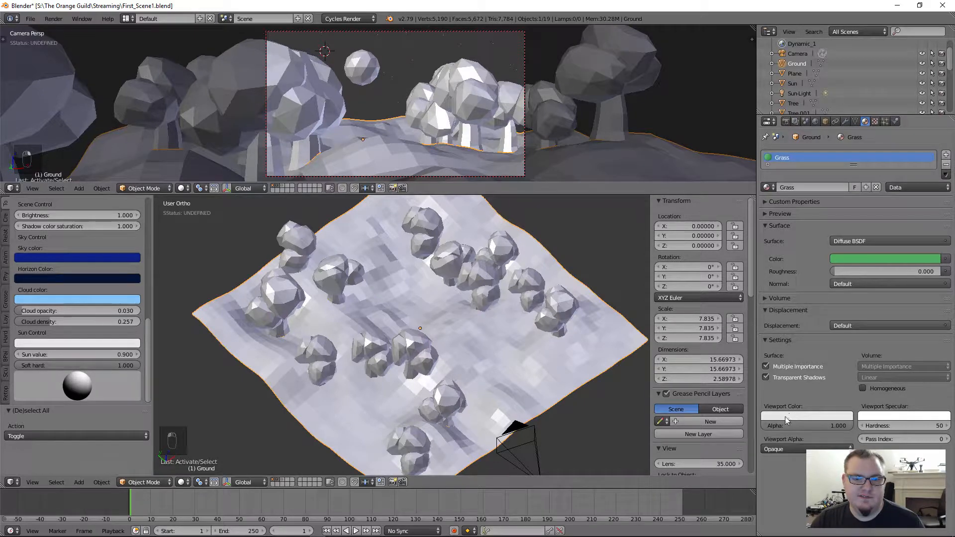
key(ctrl+v)
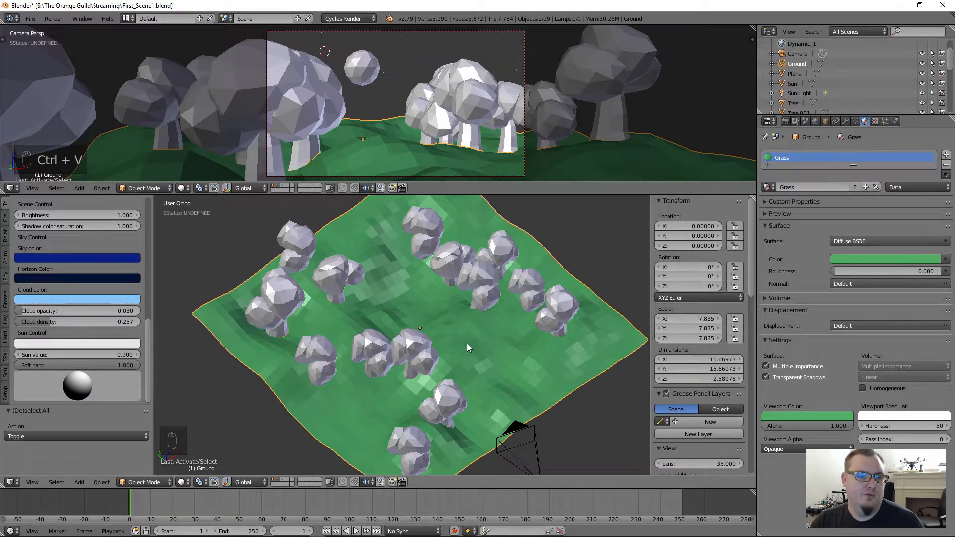
Copy the diffuse colors of a tree's Bark and Leaves materials into their respective viewport colors.
middle_drag(466, 343, 461, 319)
right_click(462, 322)
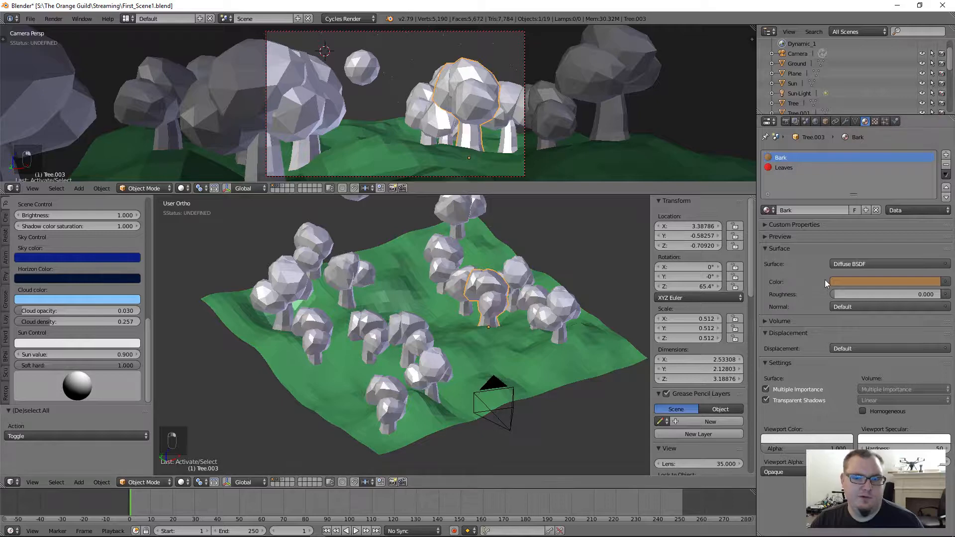
key(ctrl+c)
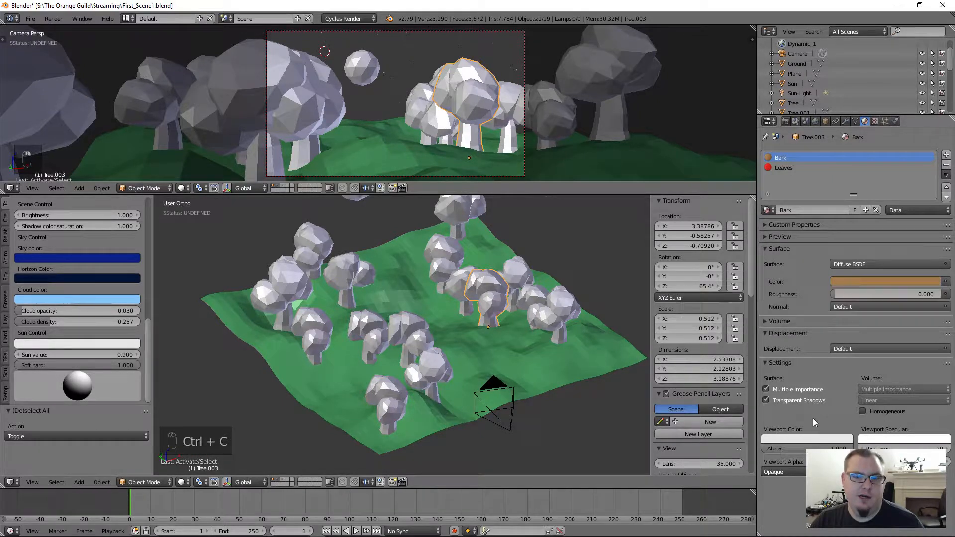
key(ctrl+v)
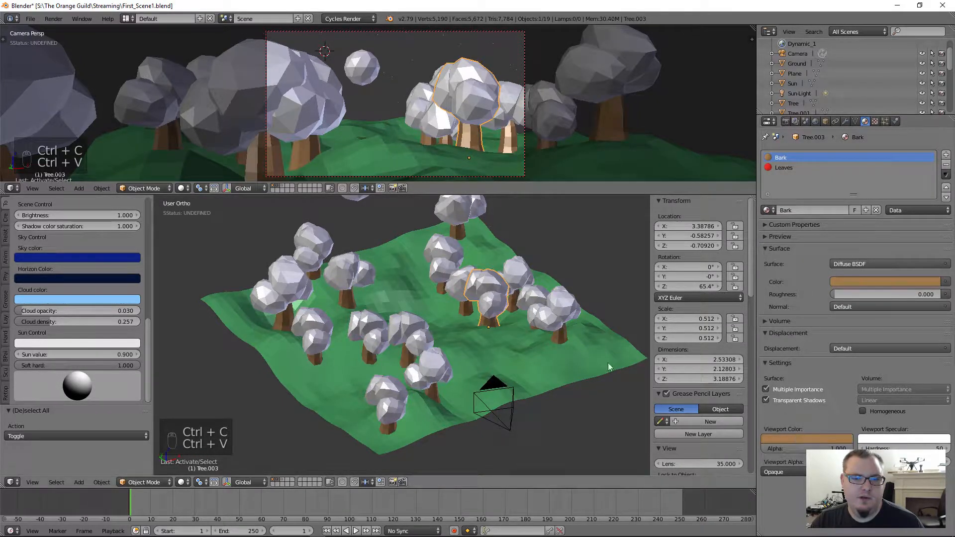
click(810, 169)
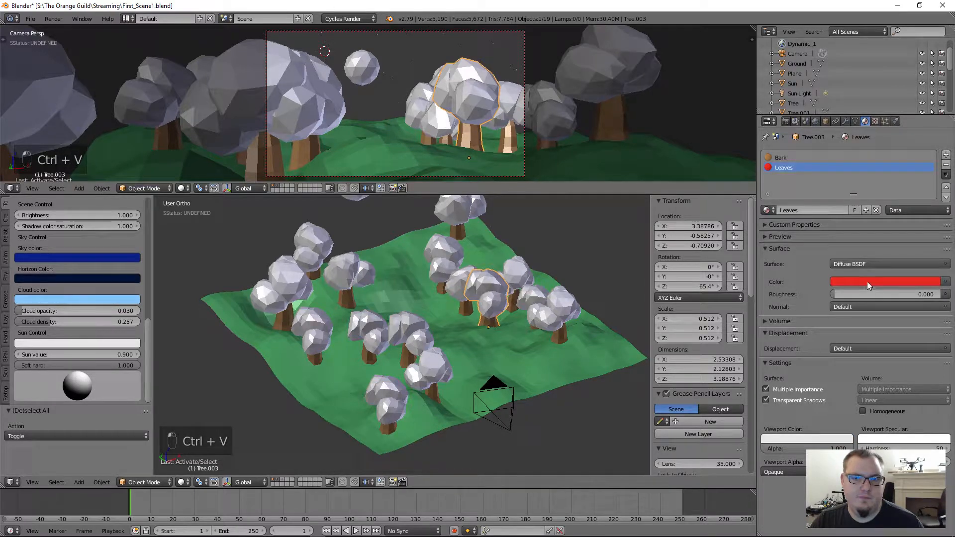
key(ctrl+c)
key(ctrl+v)
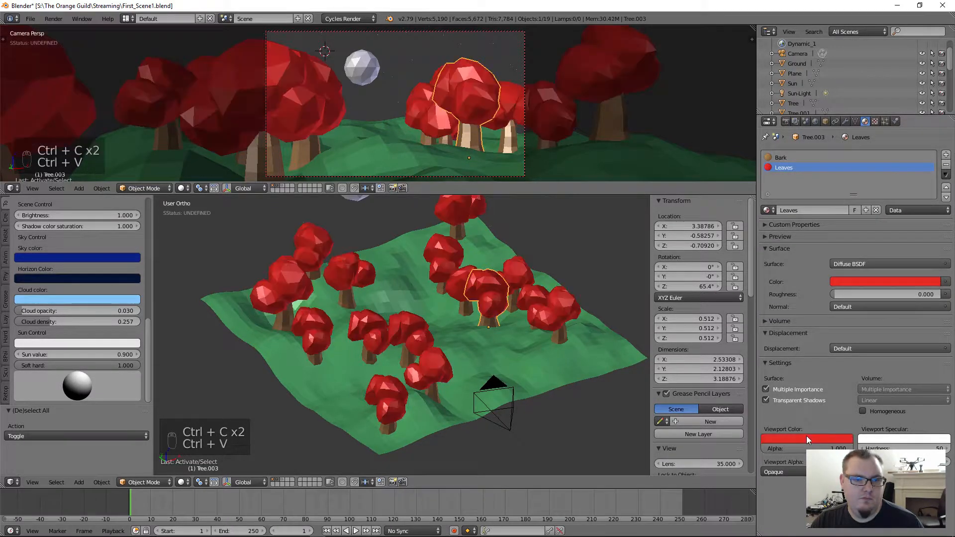
Match the Sun material's viewport color to its pale blue emission color, leaving nothing selected.
scroll(443, 277, down, 2)
scroll(443, 276, down, 1)
right_click(389, 221)
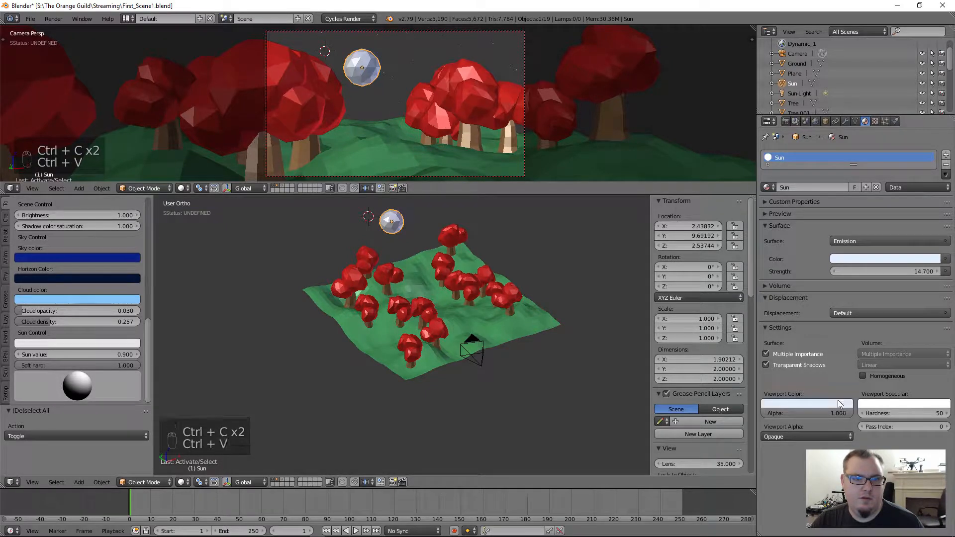
key(a)
Examine the colored forest scene in the solid view from several angles and distances.
scroll(460, 295, down, 1)
middle_drag(455, 290, 502, 307)
scroll(480, 289, up, 4)
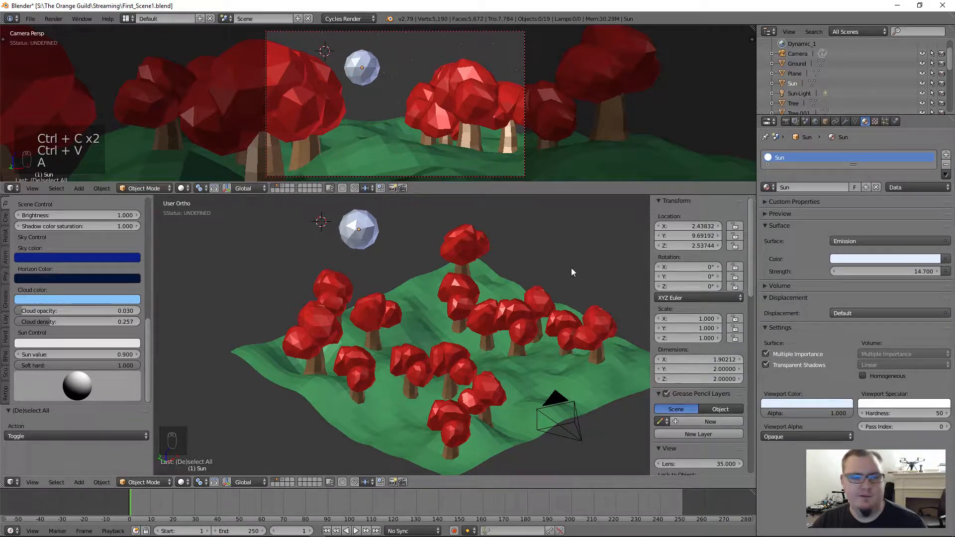
scroll(475, 321, down, 1)
middle_drag(475, 320, 371, 331)
scroll(426, 303, up, 3)
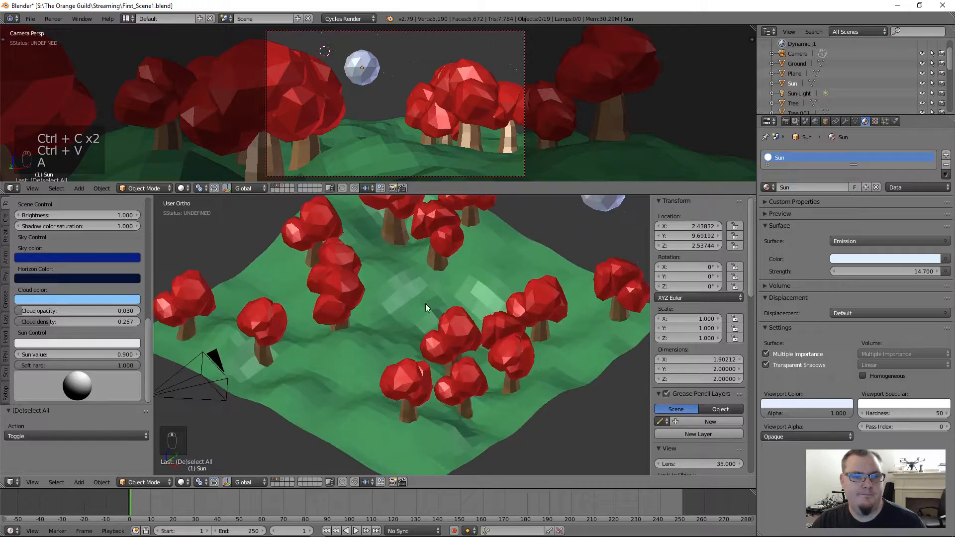
shift+middle_drag(425, 304, 427, 356)
scroll(433, 350, down, 3)
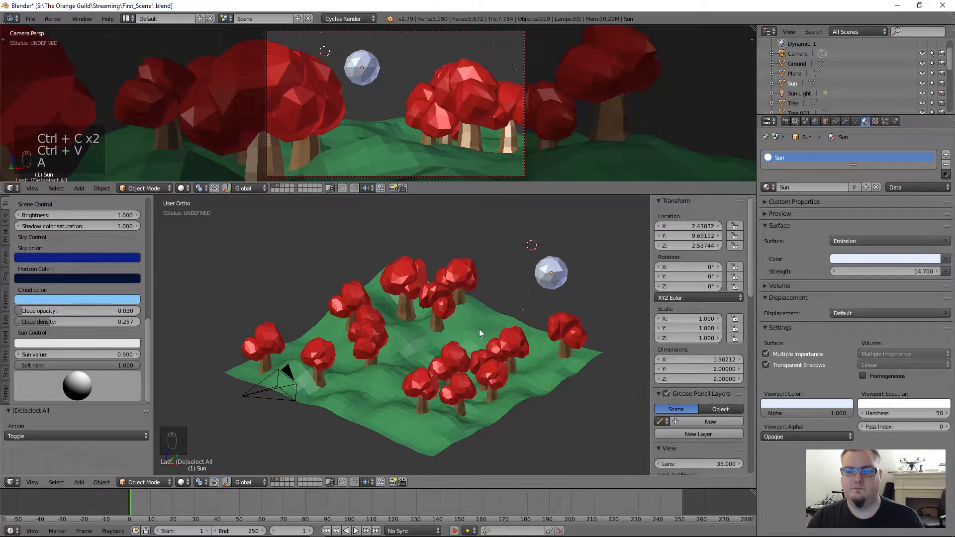
scroll(479, 330, down, 2)
middle_drag(461, 330, 403, 371)
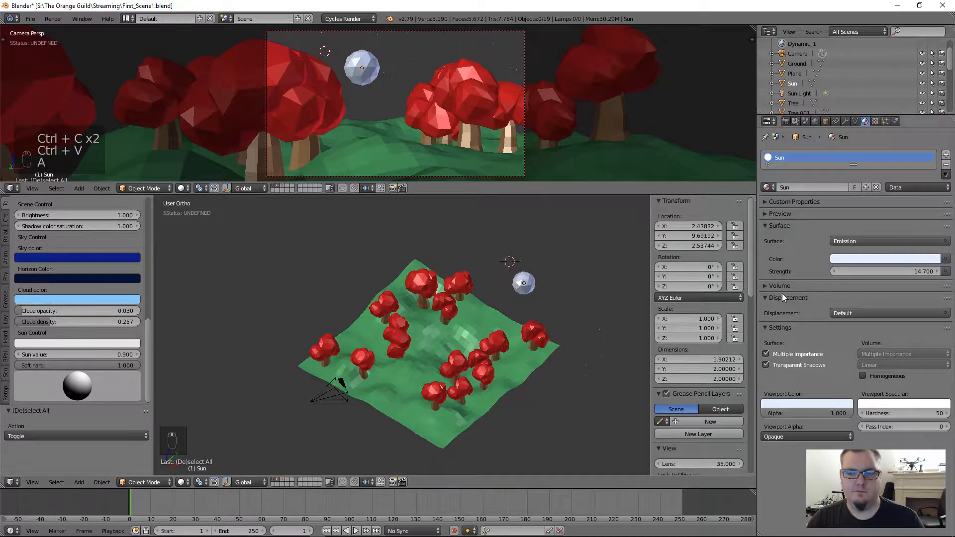
Set the scene's end frame to 1 and return to the Sun's material settings.
click(786, 123)
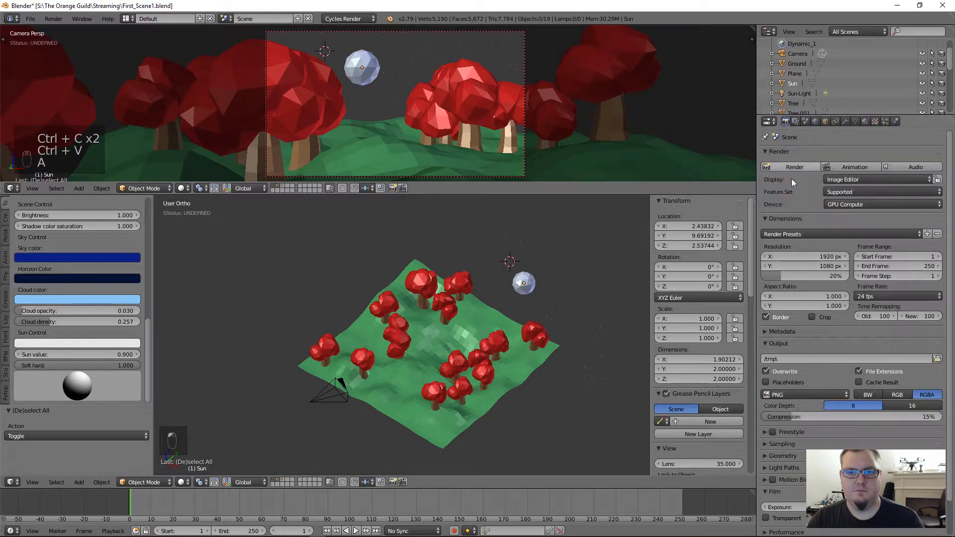
scroll(791, 253, down, 2)
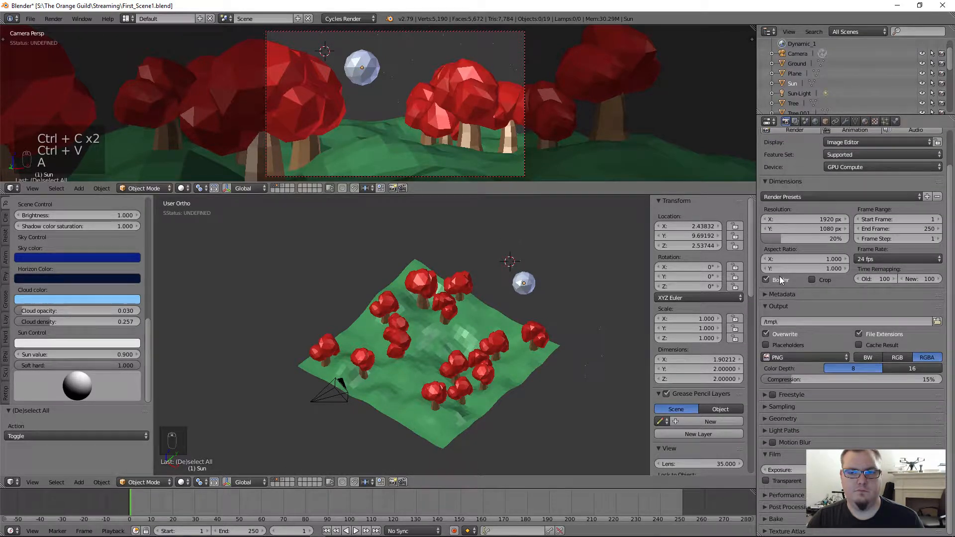
click(902, 230)
text(1)
key(Return)
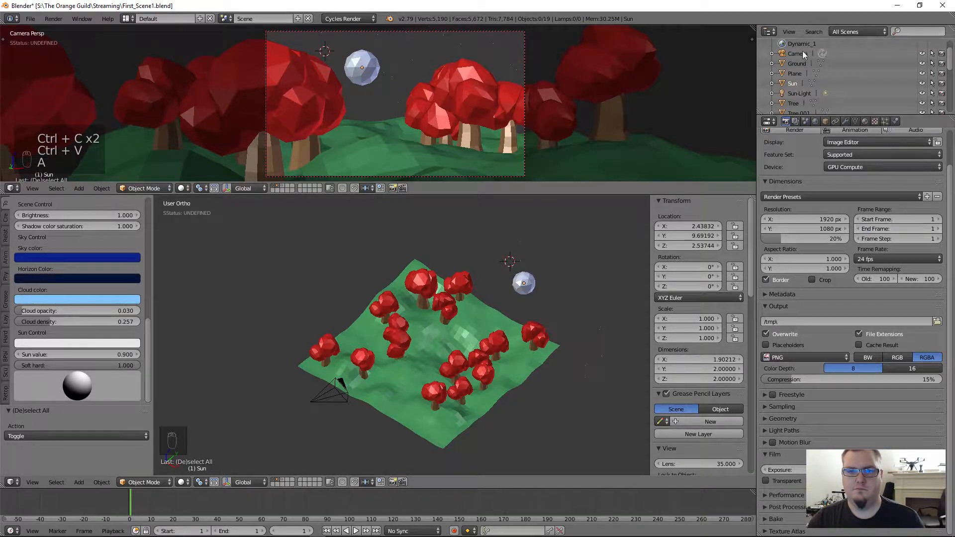
click(857, 122)
click(865, 122)
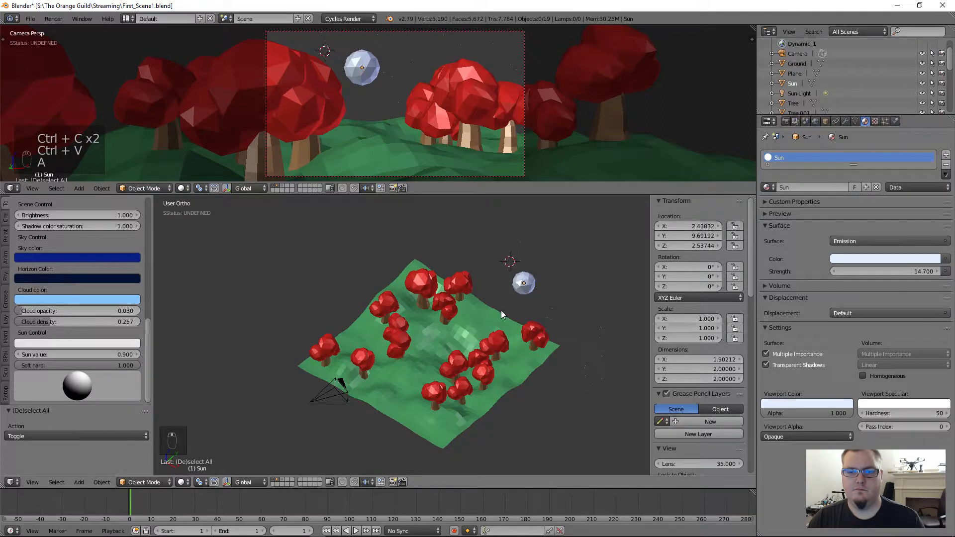
Display the tools for creating mesh and curve primitives in the tool shelf.
middle_drag(502, 311, 508, 315)
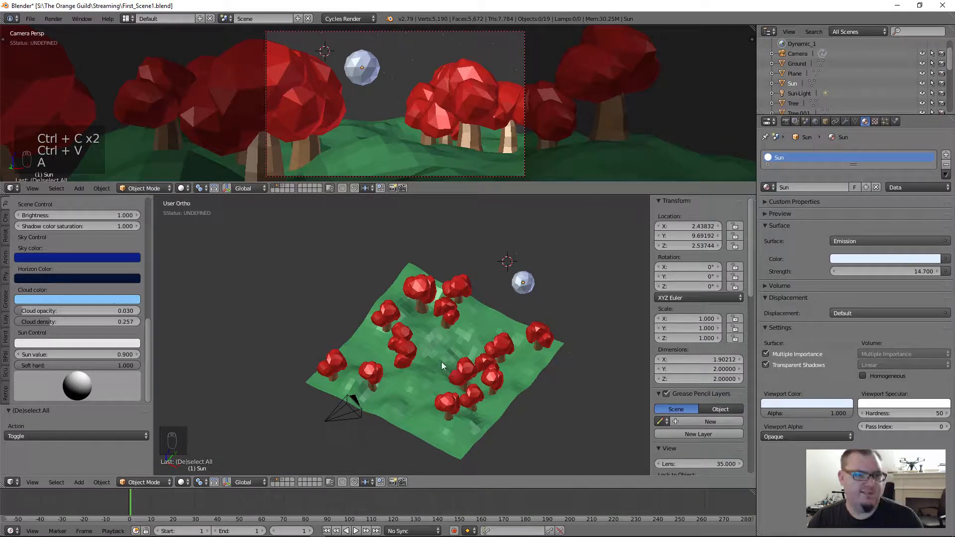
scroll(469, 322, up, 2)
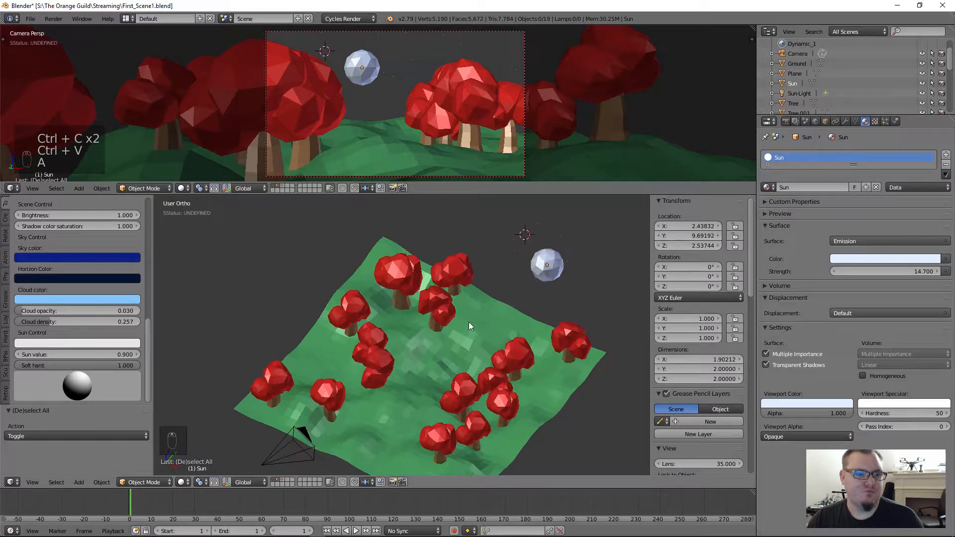
middle_drag(493, 328, 449, 317)
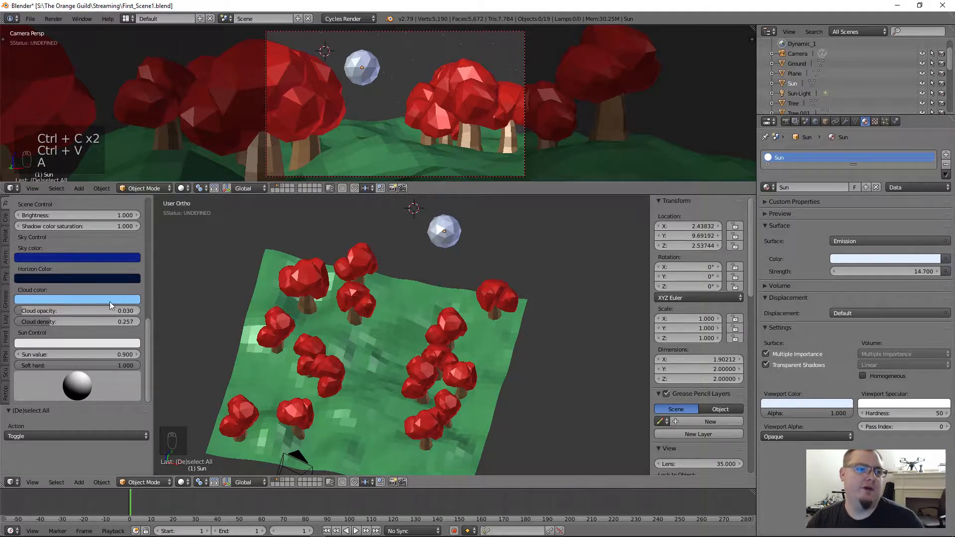
scroll(120, 306, up, 10)
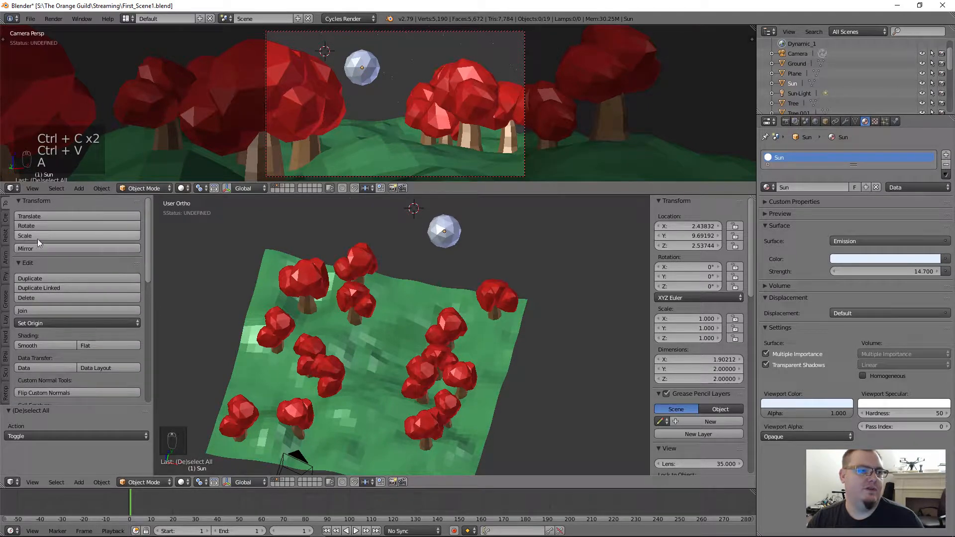
click(6, 219)
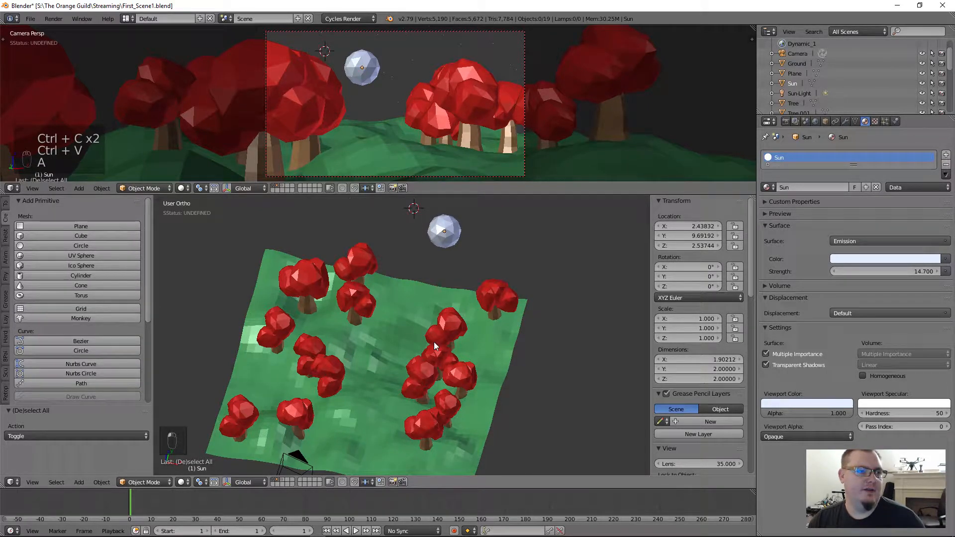
Add a mesh plane and move it just beyond the ground's edge, to about X 9.53, Y 6.29, Z -1.62.
key(shift+a)
mouse_move(512, 373)
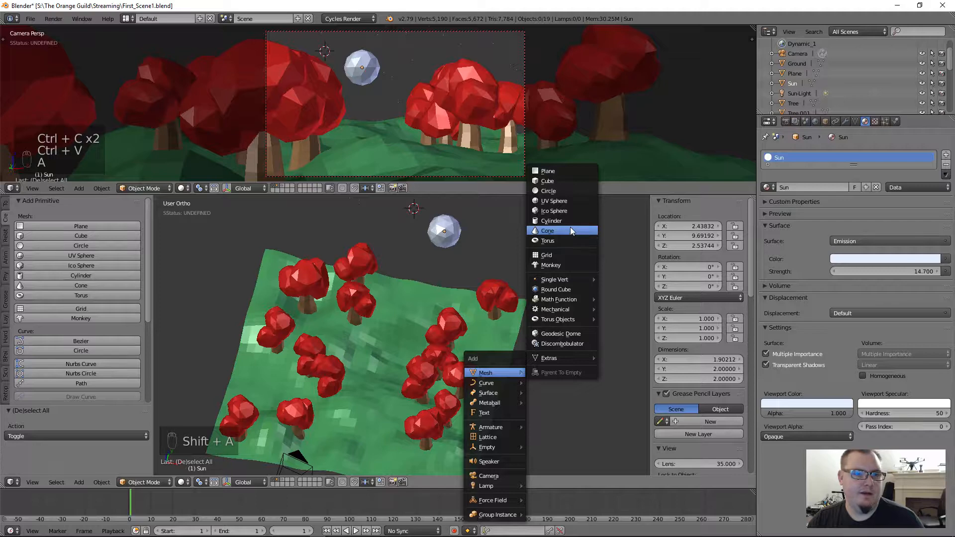
click(559, 170)
key(g)
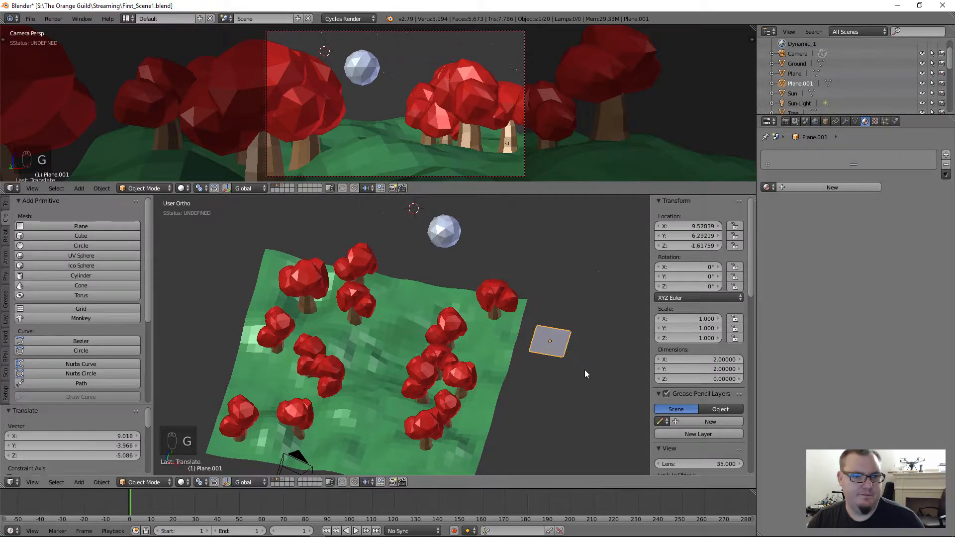
click(572, 361)
Add a mesh cube and move it beside the new plane, to about X 10.07, Y 7.32, Z -1.98.
scroll(566, 357, up, 4)
key(shift+a)
mouse_move(518, 291)
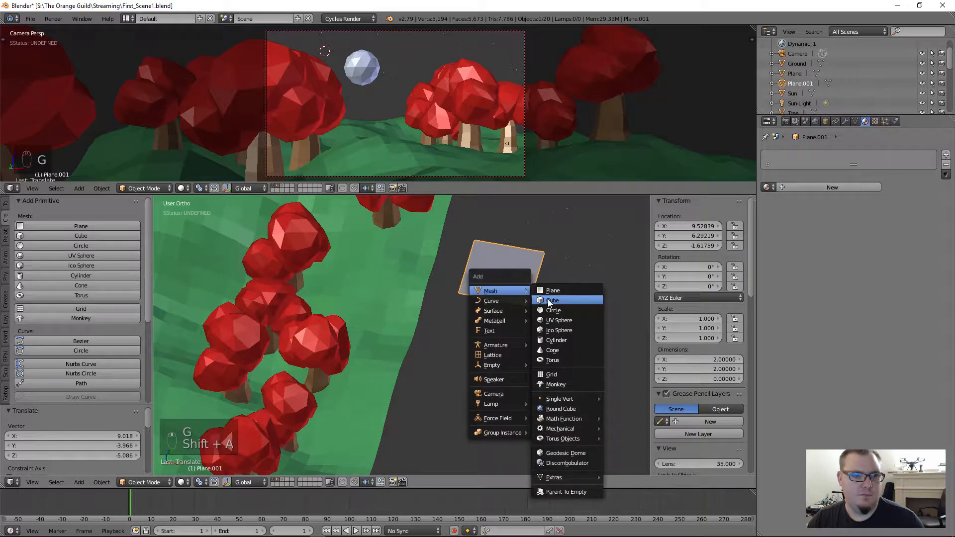
click(552, 300)
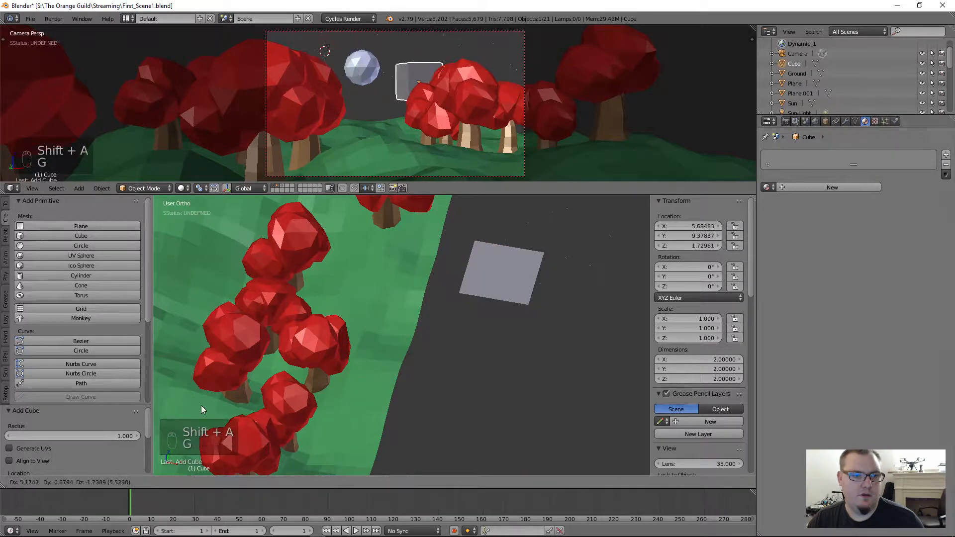
key(g)
click(348, 307)
scroll(526, 308, up, 3)
middle_drag(525, 307, 544, 232)
key(g)
click(467, 266)
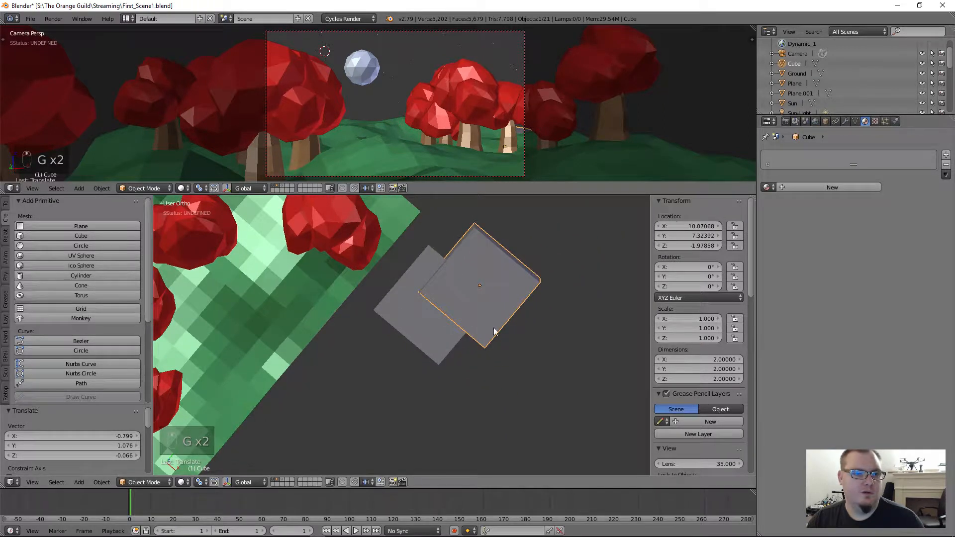
Add a mesh cone and move it off the ground's edge near the cube, to about X 10.39, Y 5.53, Z 3.96.
key(shift+a)
mouse_move(485, 317)
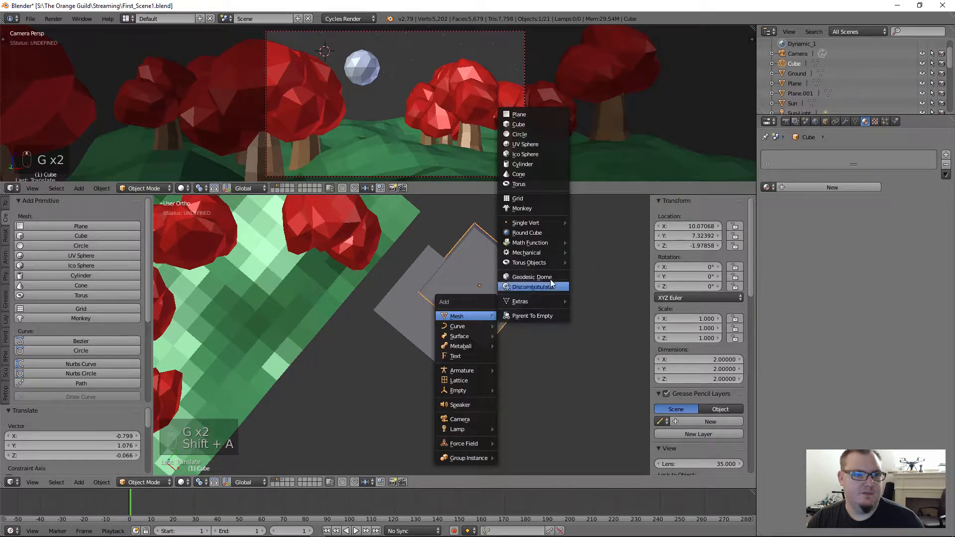
click(535, 172)
key(g)
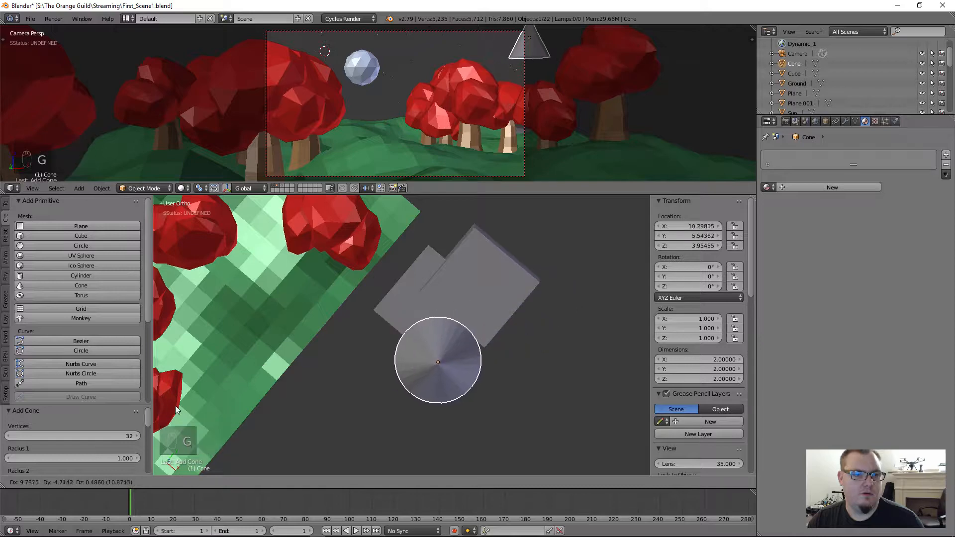
click(177, 408)
Bring the cone down beside the cube and plane, to about X 10.33, Y 5.29, Z -1.35.
middle_drag(395, 347, 444, 361)
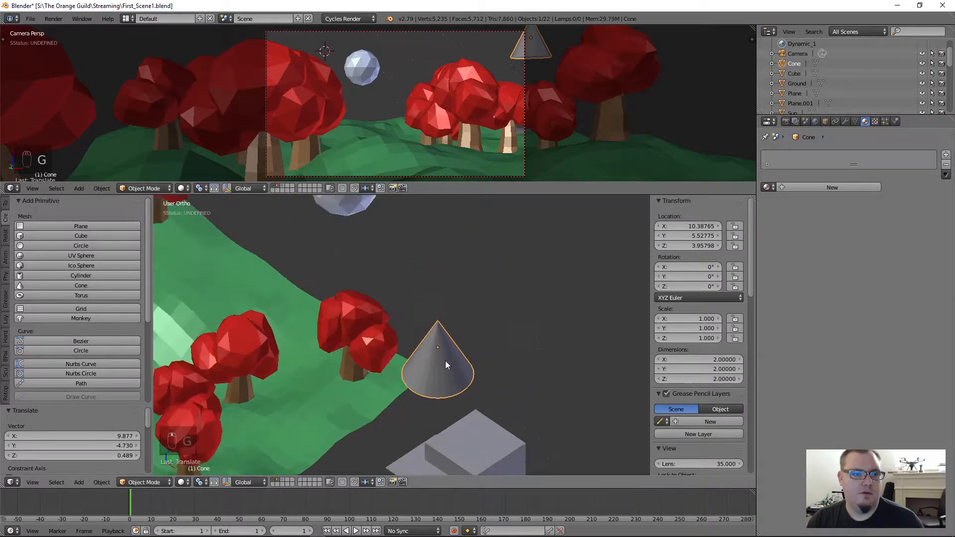
scroll(440, 308, down, 4)
key(g)
click(425, 309)
scroll(425, 309, up, 3)
middle_drag(425, 309, 480, 372)
key(g)
click(438, 308)
middle_drag(442, 317, 366, 234)
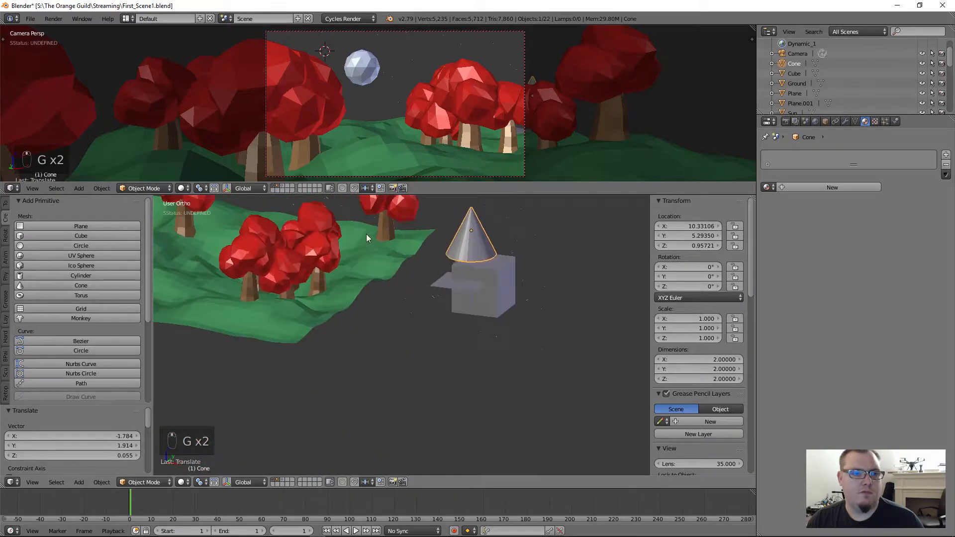
key(g)
key(z)
click(473, 255)
Join the cube, the plane beside it and the cone into one object, with the cone as the active object.
middle_drag(473, 255, 445, 368)
scroll(414, 255, up, 2)
shift+click(432, 314)
shift+click(386, 241)
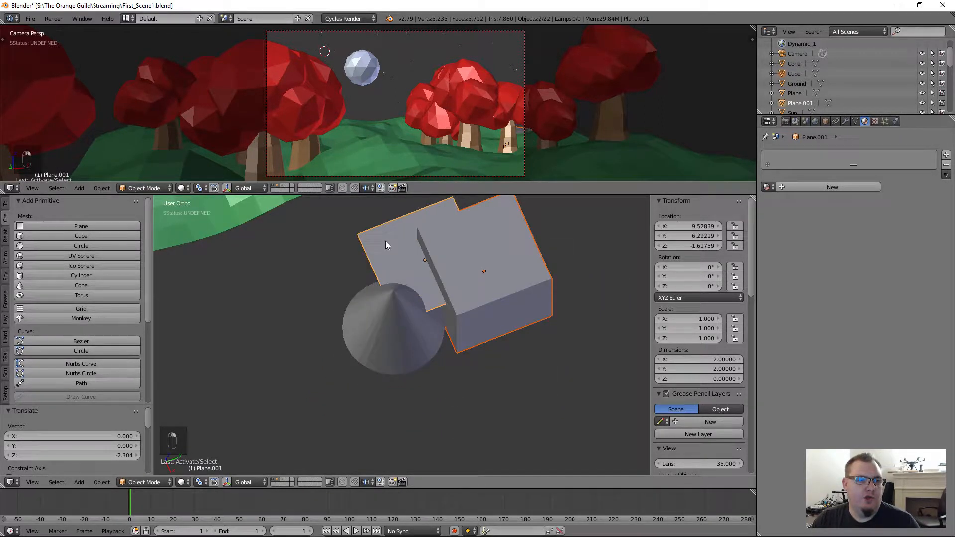
shift+click(404, 348)
scroll(432, 287, up, 2)
middle_drag(432, 287, 415, 345)
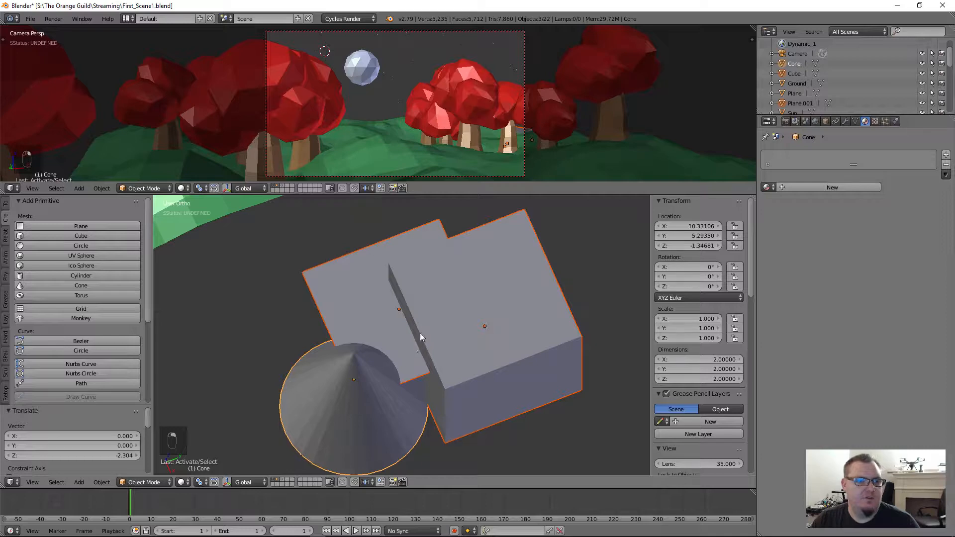
key(ctrl+super)
key(ctrl+j)
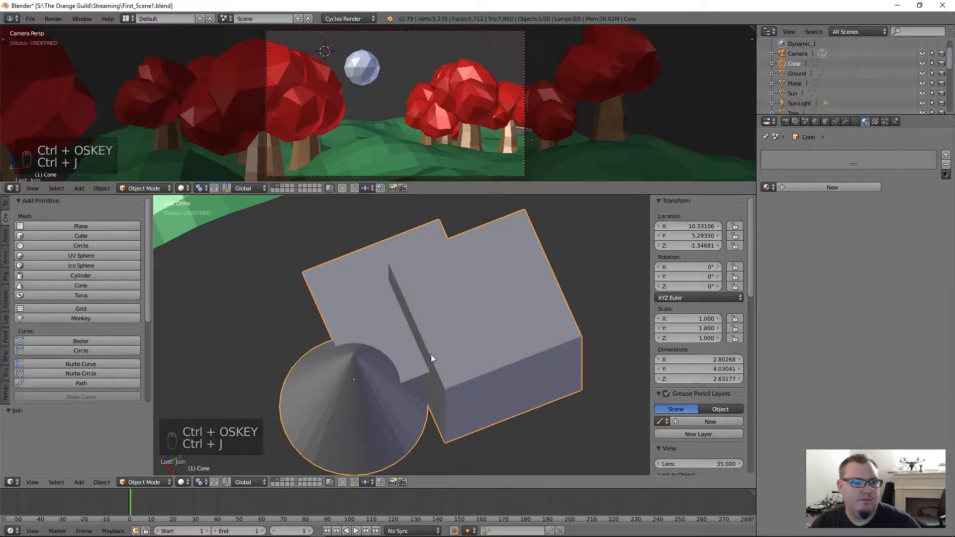
Enter Edit Mode on the joined object and select the cone and plane parts one at a time as linked geometry.
middle_drag(367, 296, 400, 307)
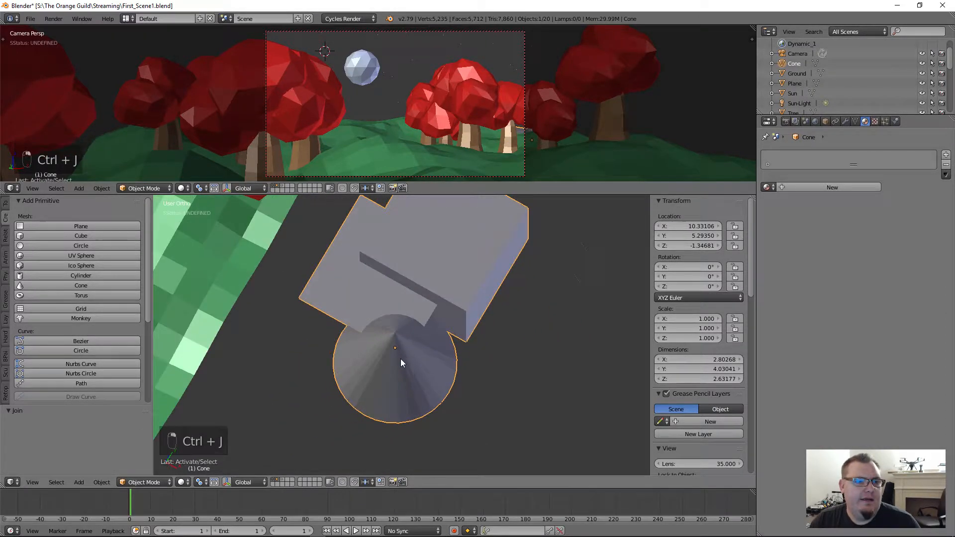
key(Tab)
key(a)
key(a)
middle_drag(448, 349, 340, 300)
key(l)
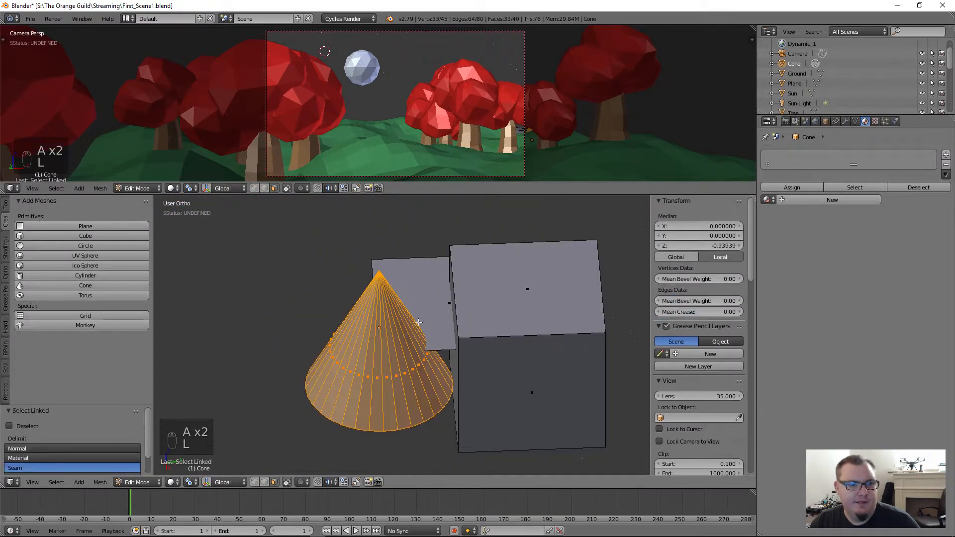
key(a)
key(l)
key(a)
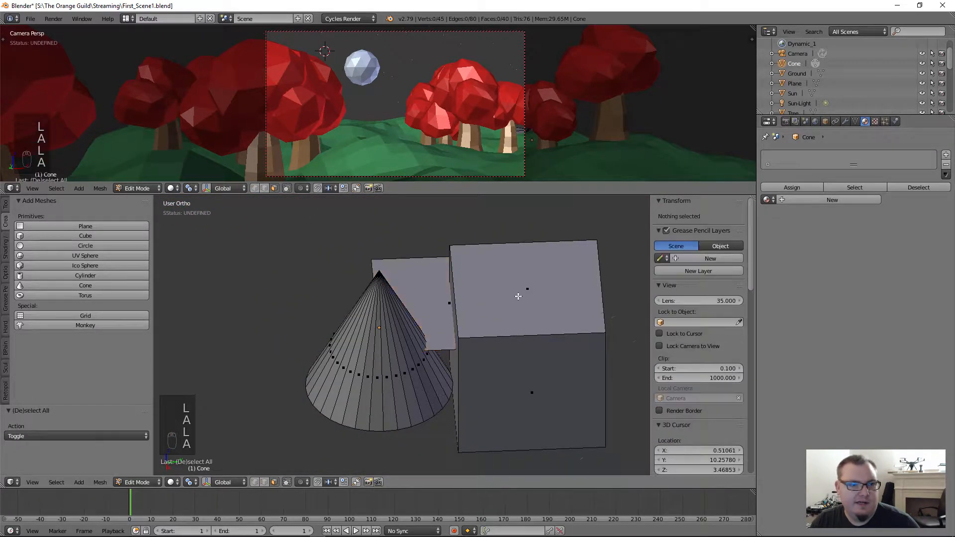
Try to move the cube part and the plane part separately within the joined mesh.
key(l)
middle_drag(518, 366, 531, 358)
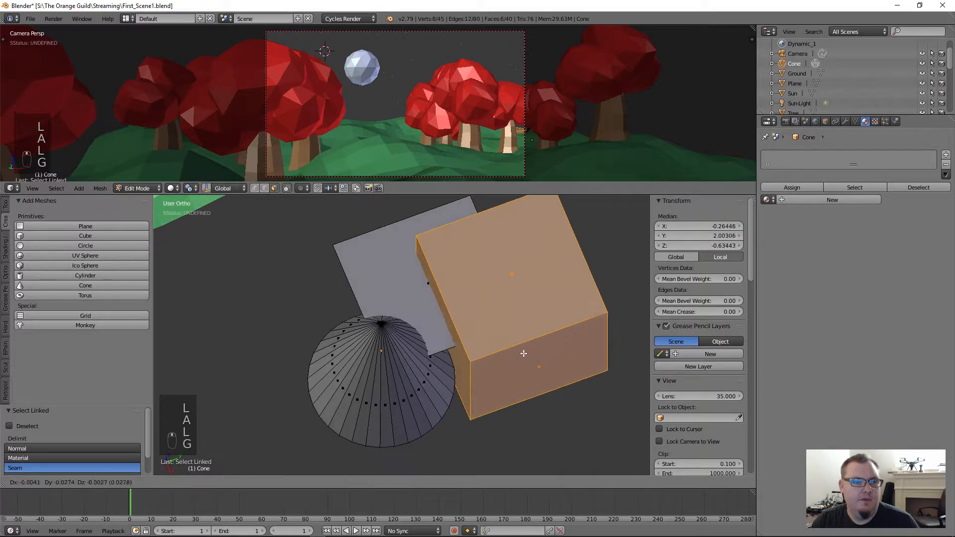
key(g)
click(400, 290)
key(a)
right_click(402, 293)
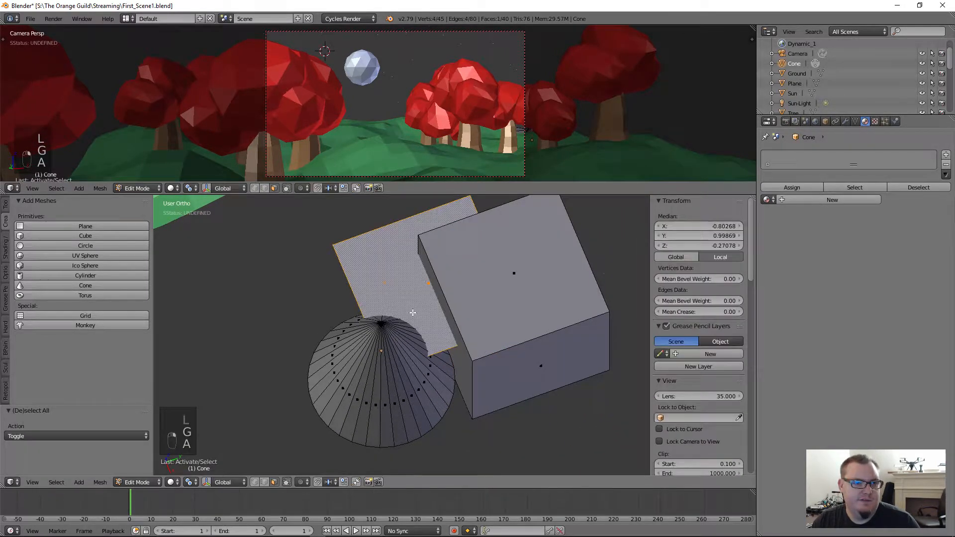
key(g)
click(413, 291)
key(a)
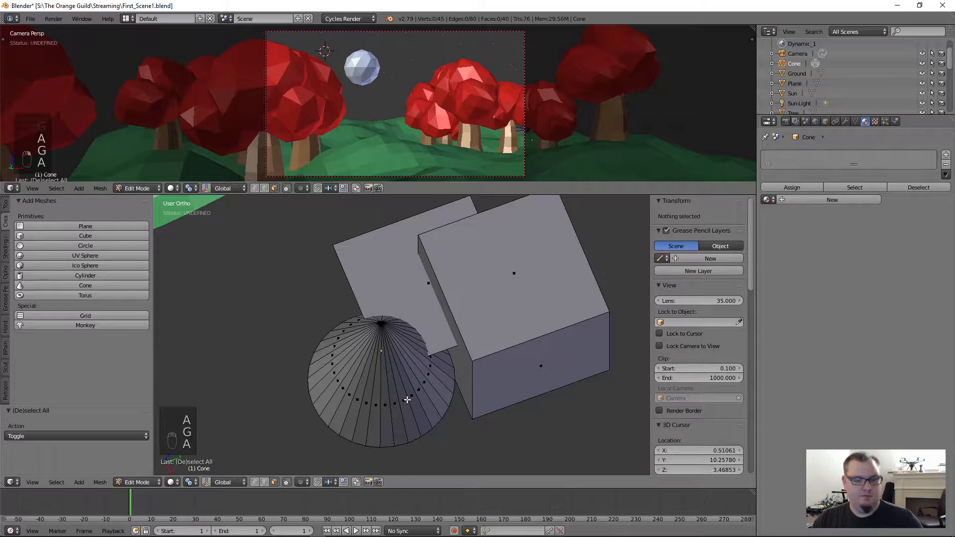
Select the linked cone part, try to move it on its own, and return to Object Mode.
key(l)
key(g)
click(397, 421)
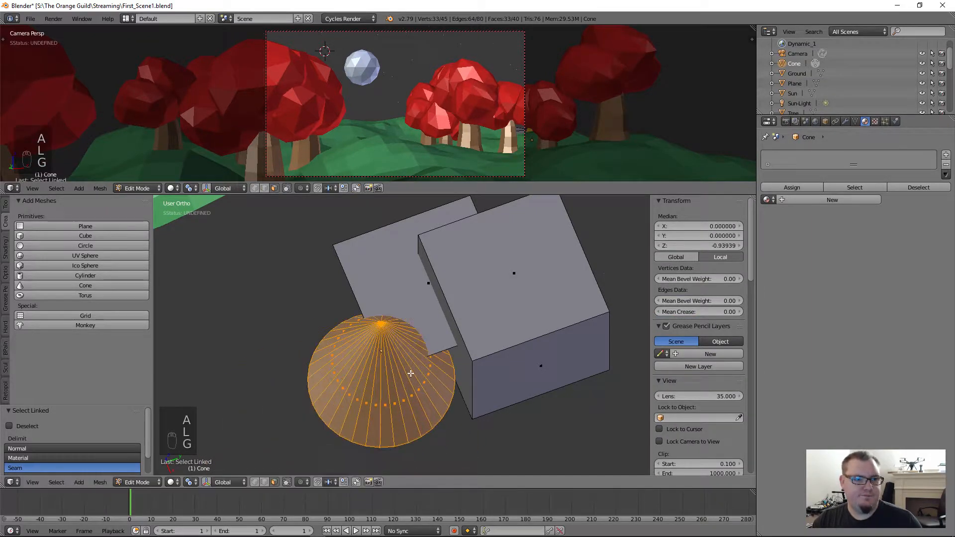
key(Tab)
middle_drag(397, 420, 482, 318)
scroll(483, 318, down, 2)
scroll(434, 287, up, 4)
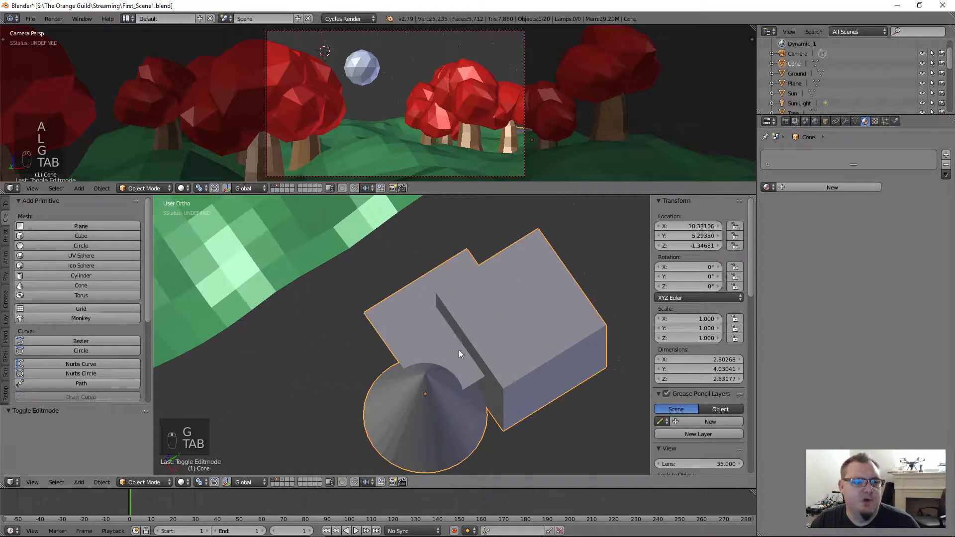
shift+middle_drag(459, 350, 405, 313)
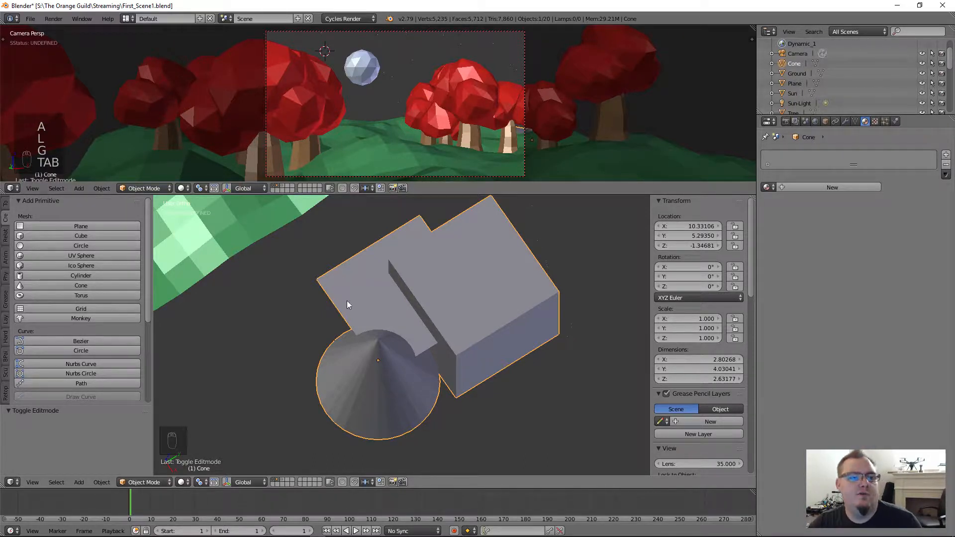
Create a new material on the joined object.
click(816, 188)
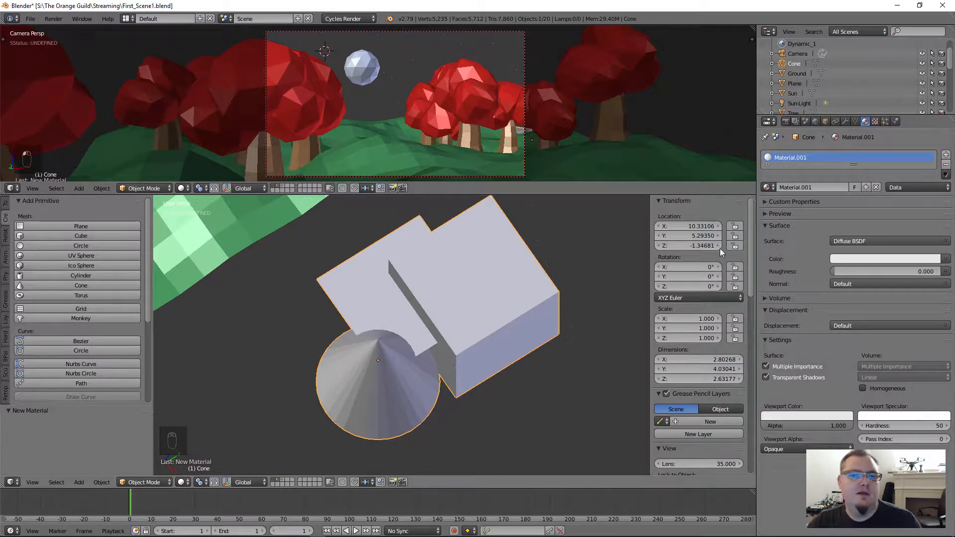
click(802, 187)
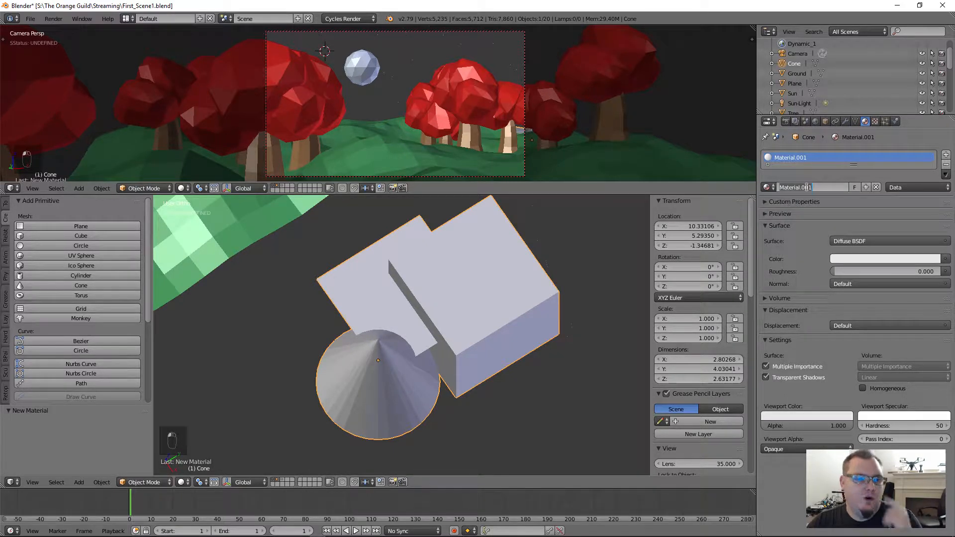
text(Lea)
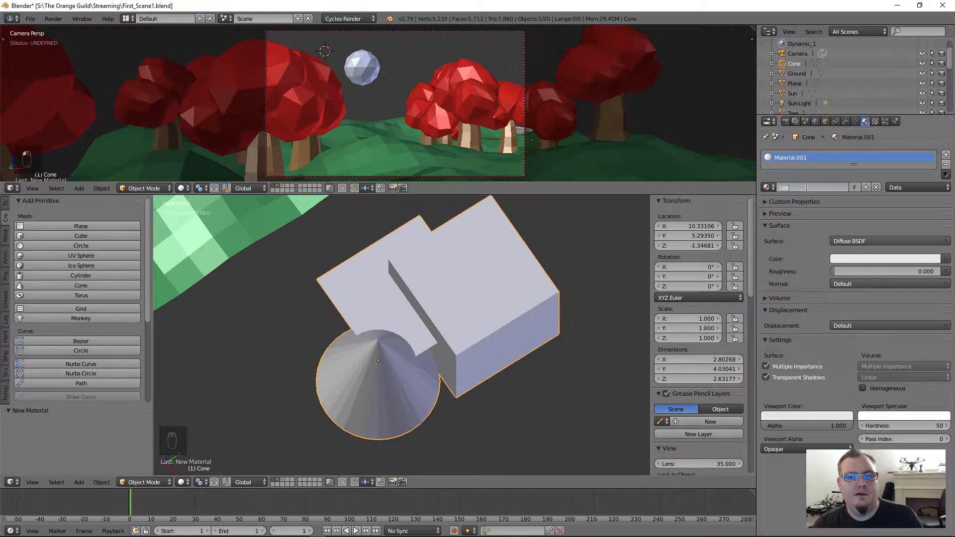
key(Escape)
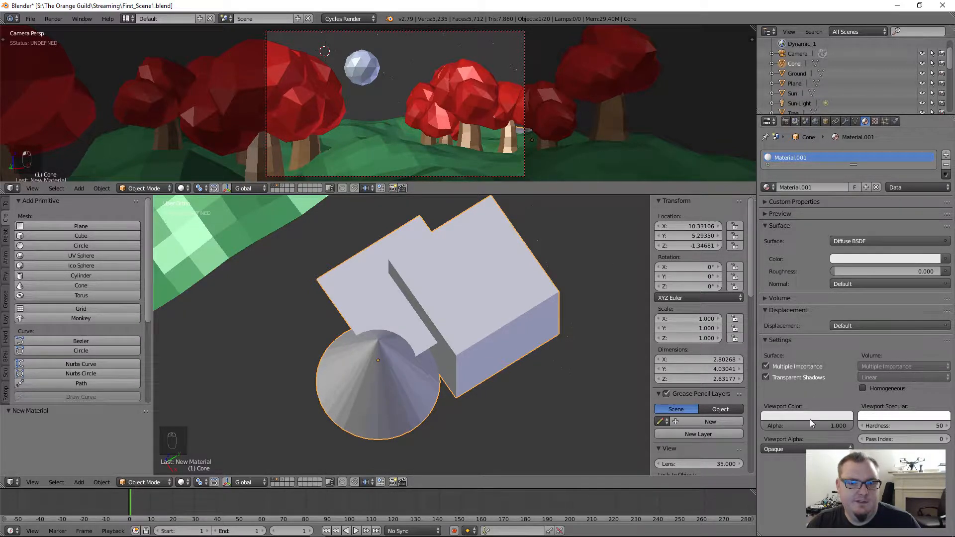
Set the new material's viewport color to bright green.
click(796, 416)
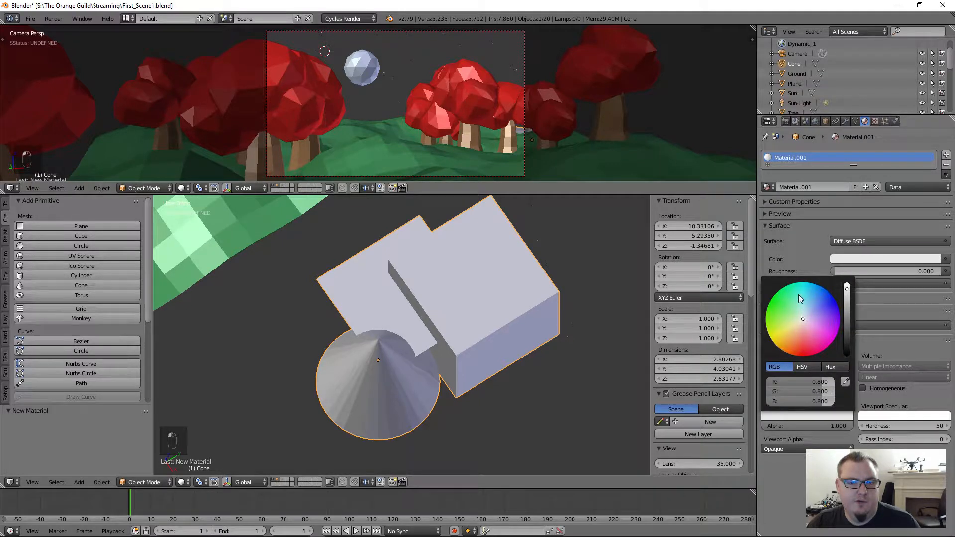
drag(782, 320, 777, 297)
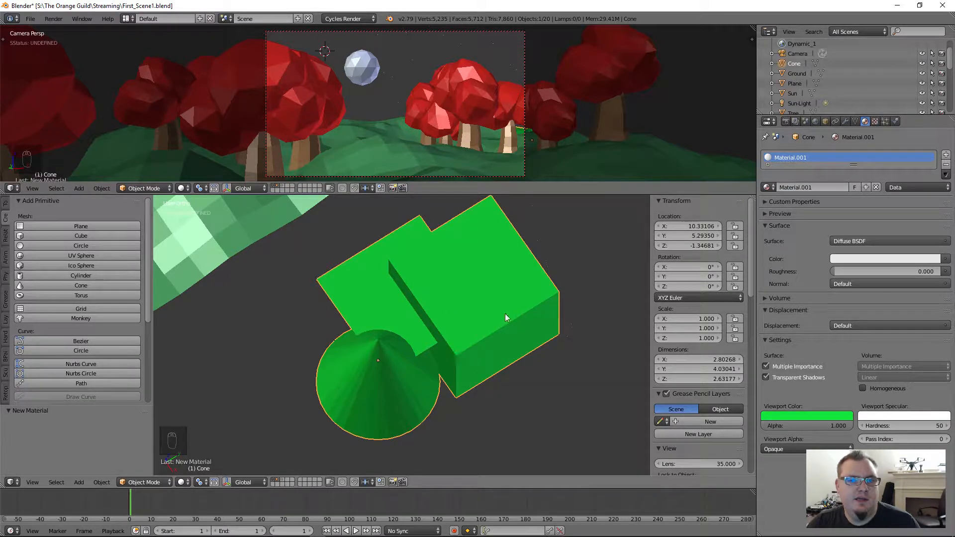
Examine the shared material in Edit Mode by selecting the plane and individual cube faces, and return to Object Mode.
key(Tab)
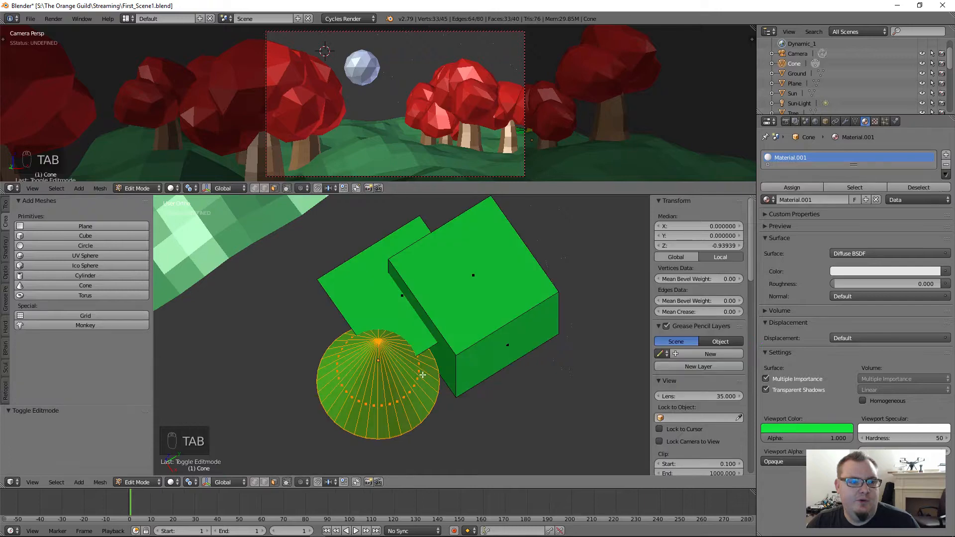
key(a)
key(a)
right_click(393, 317)
right_click(471, 294)
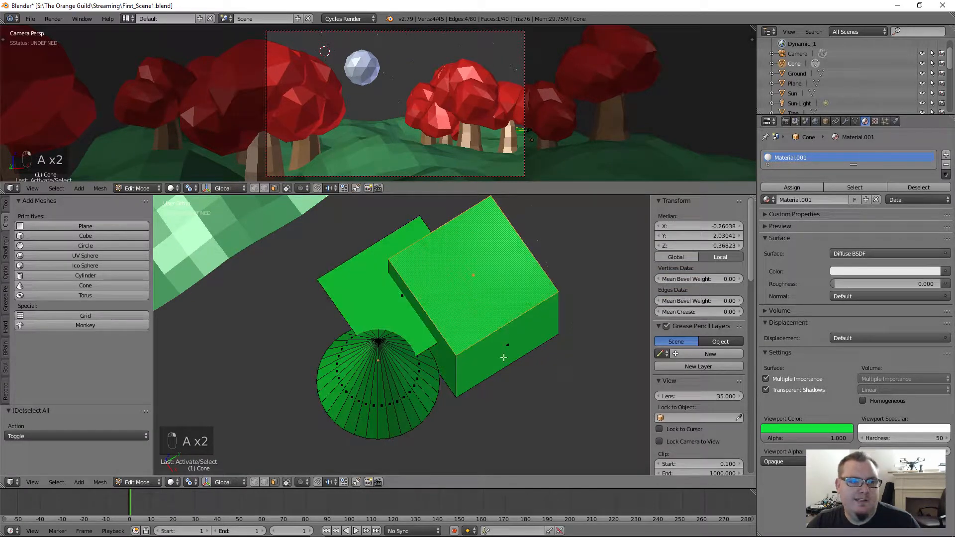
right_click(503, 357)
right_click(452, 291)
right_click(397, 299)
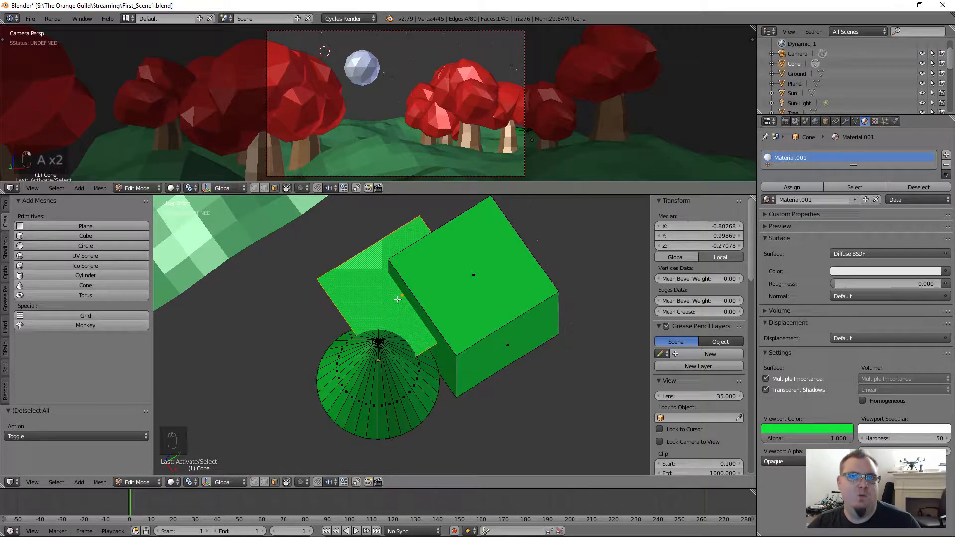
key(Tab)
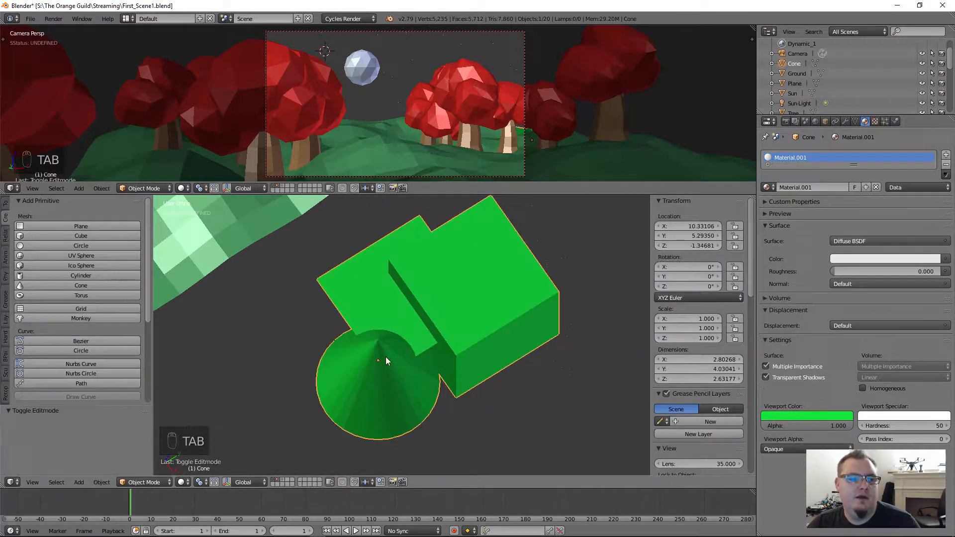
Enlarge the material slot list and add a second material with a magenta viewport color, about R 0.800, G 0.000, B 0.253.
drag(854, 164, 850, 189)
click(945, 155)
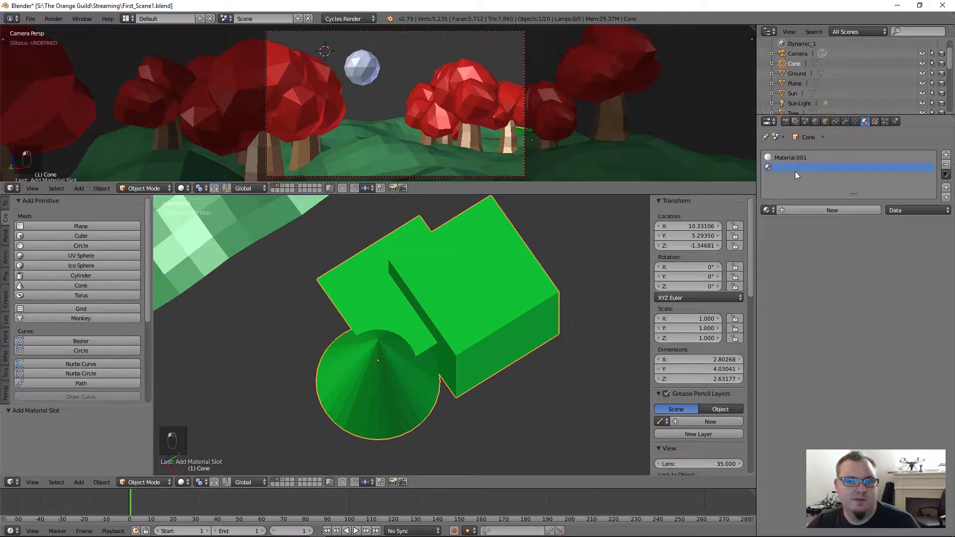
click(784, 210)
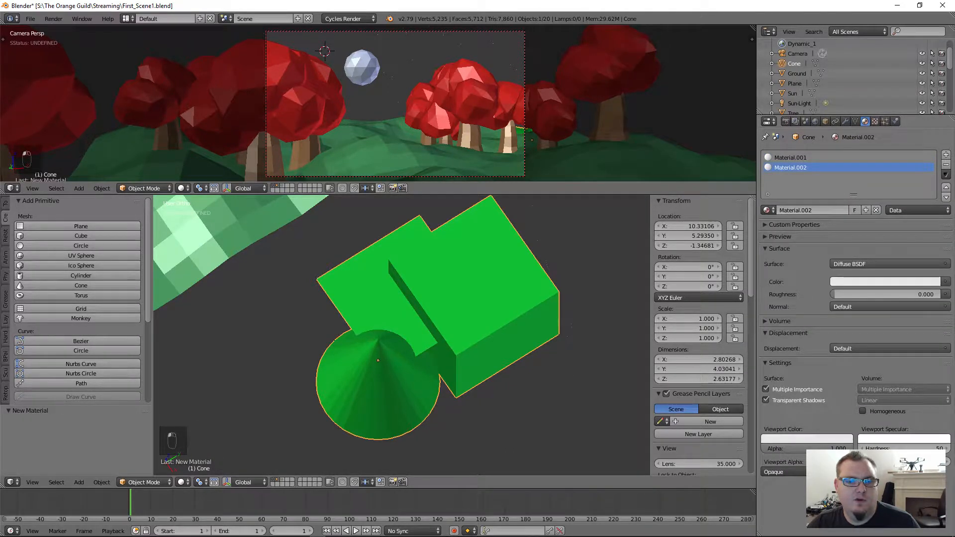
click(822, 441)
drag(803, 351, 824, 372)
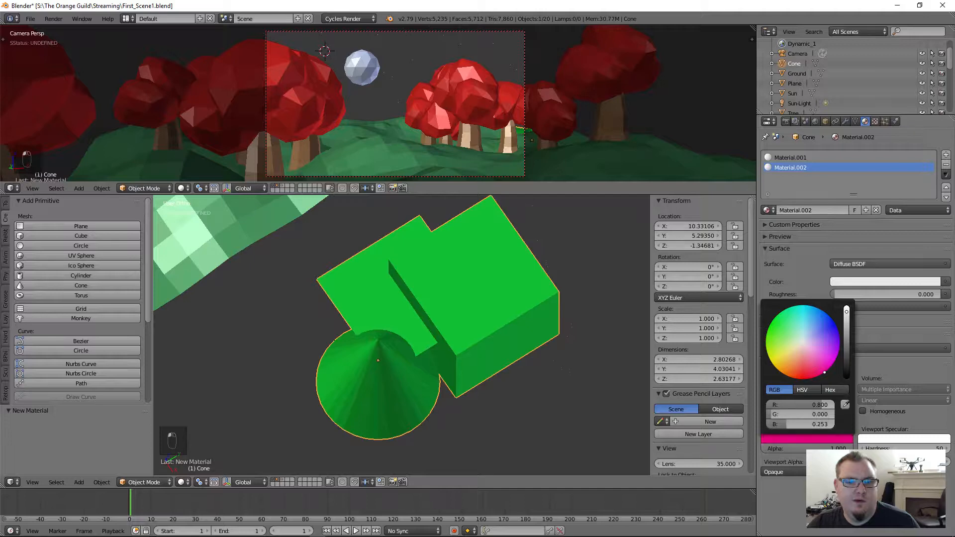
Add a third material slot with a new material and set its viewport color to yellow.
click(946, 155)
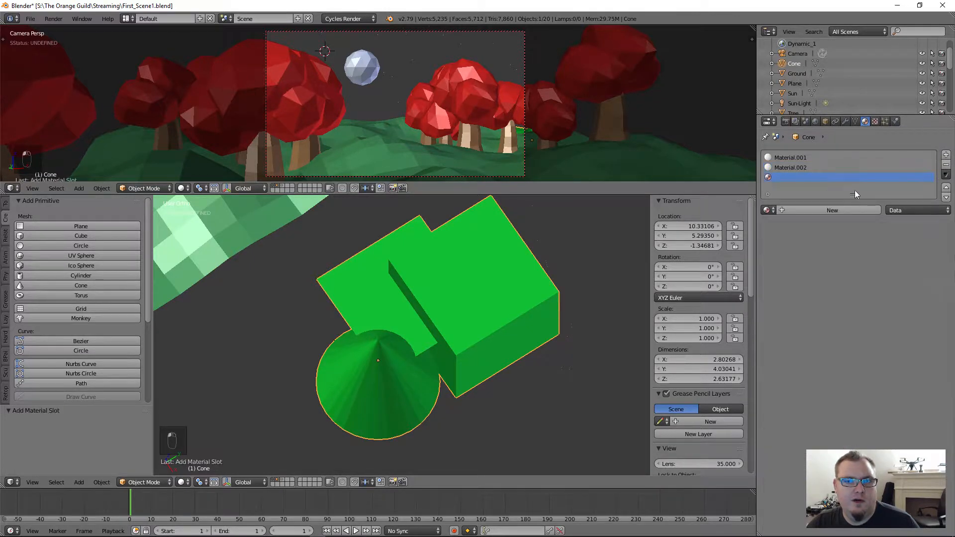
click(808, 210)
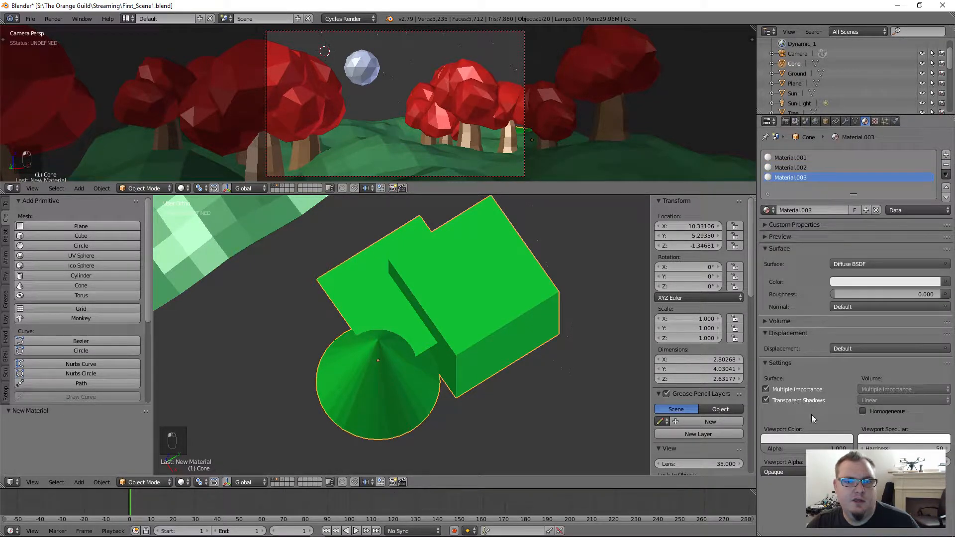
click(804, 440)
click(773, 364)
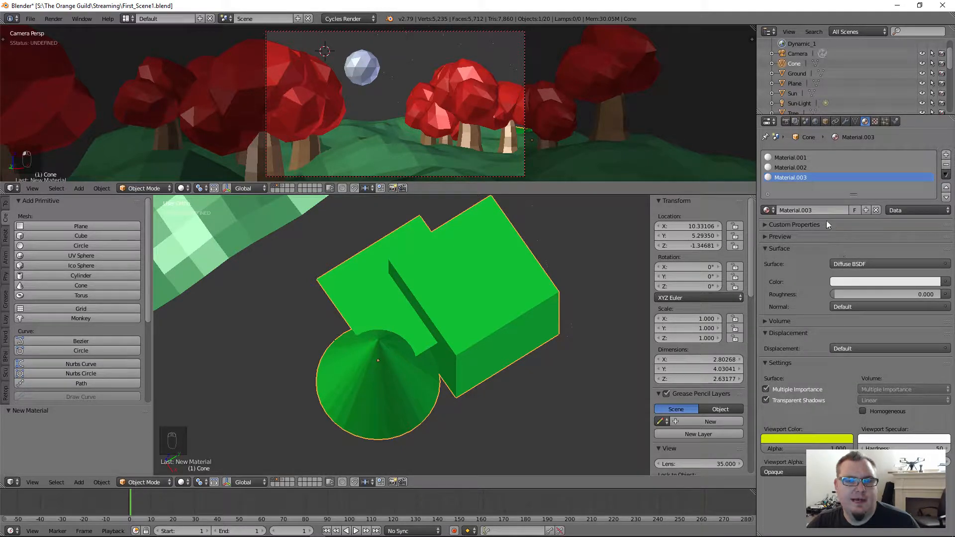
Rename the first material, Material.001, as Green.
click(798, 167)
click(798, 158)
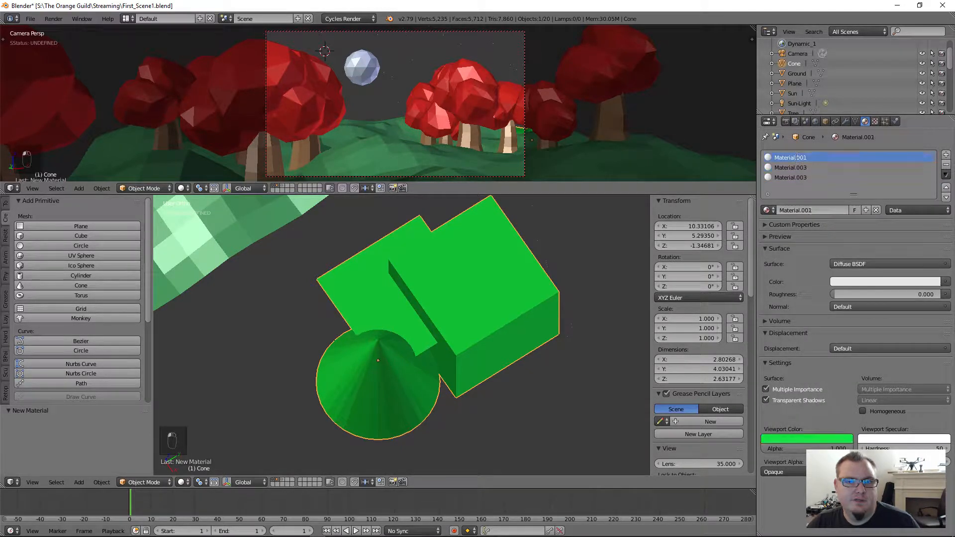
double_click(797, 157)
text(Green)
key(Return)
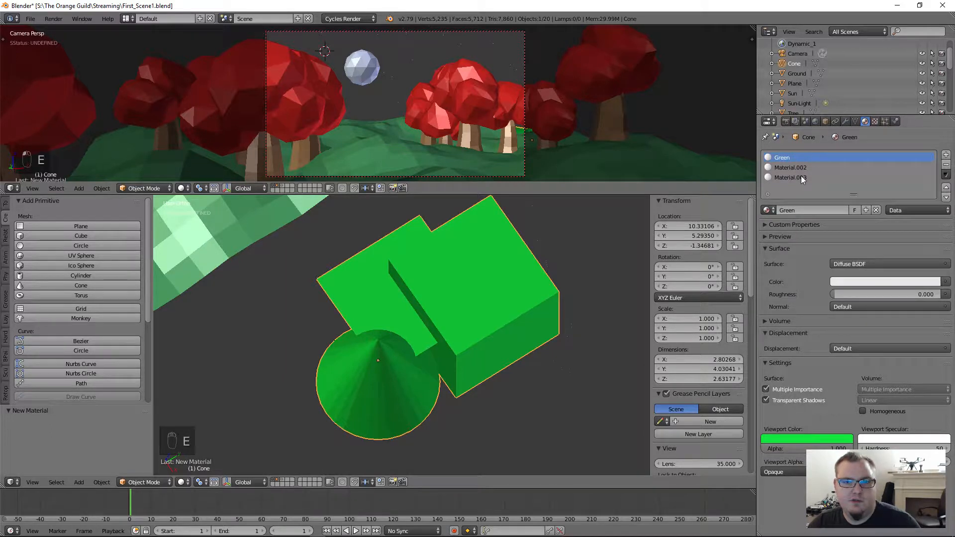
Rename the second material, Material.002, as Pink and the third material, Material.003, as Yellow.
click(798, 169)
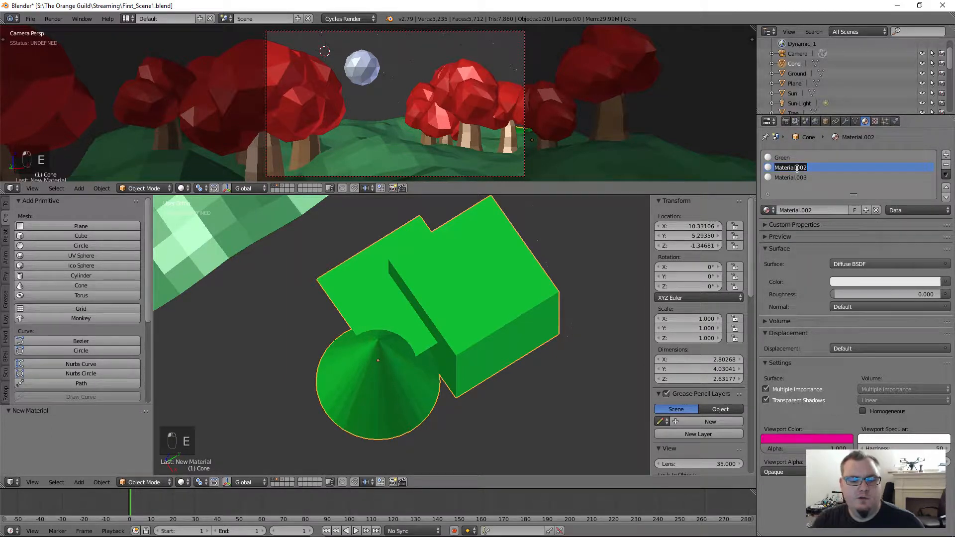
double_click(797, 168)
text(Pink)
key(Return)
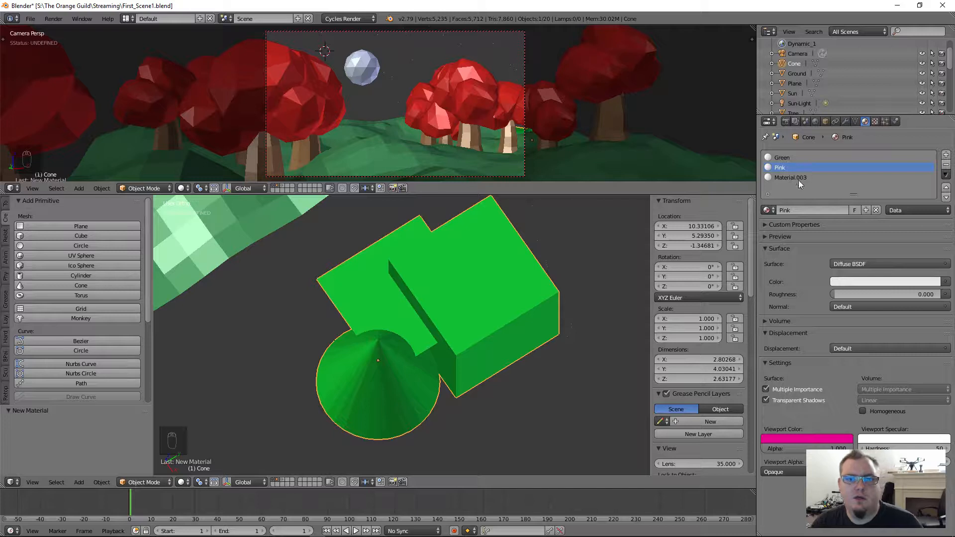
double_click(796, 178)
text(Yellow)
click(798, 183)
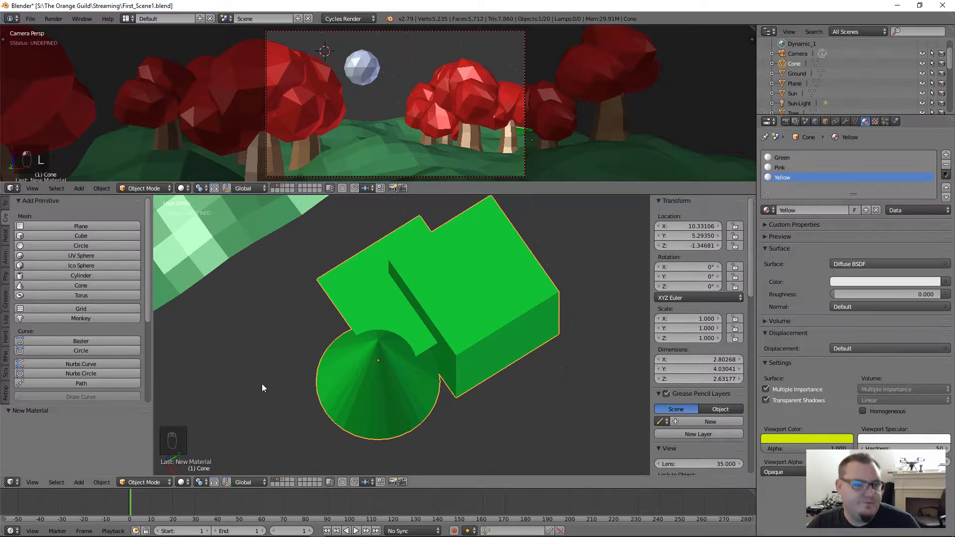
Enter Edit Mode on the joined object and assign the Yellow material to the selected plane face.
click(368, 333)
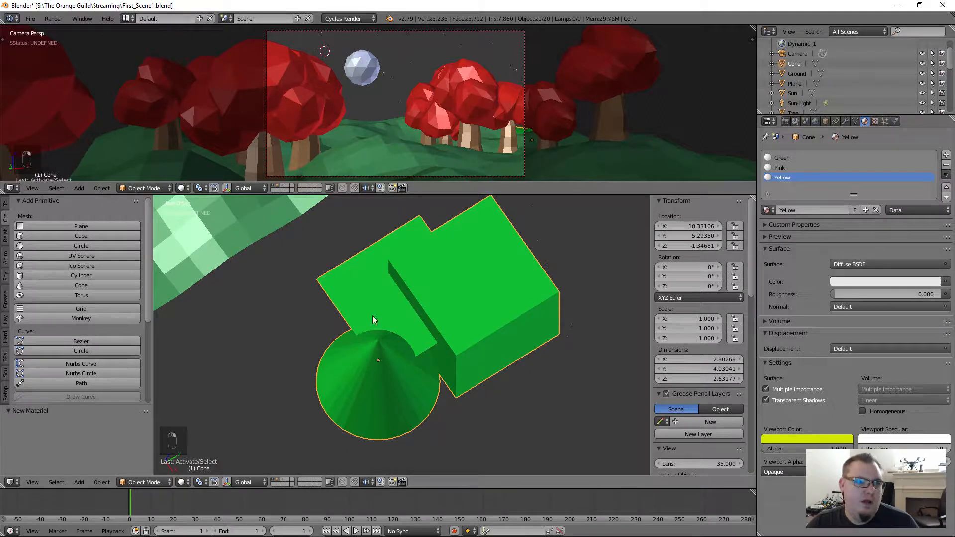
click(782, 157)
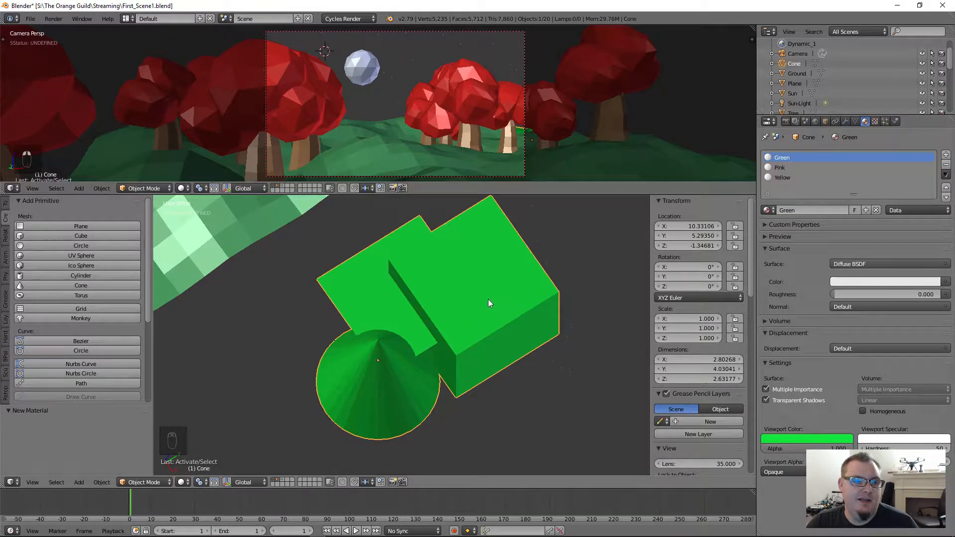
key(Tab)
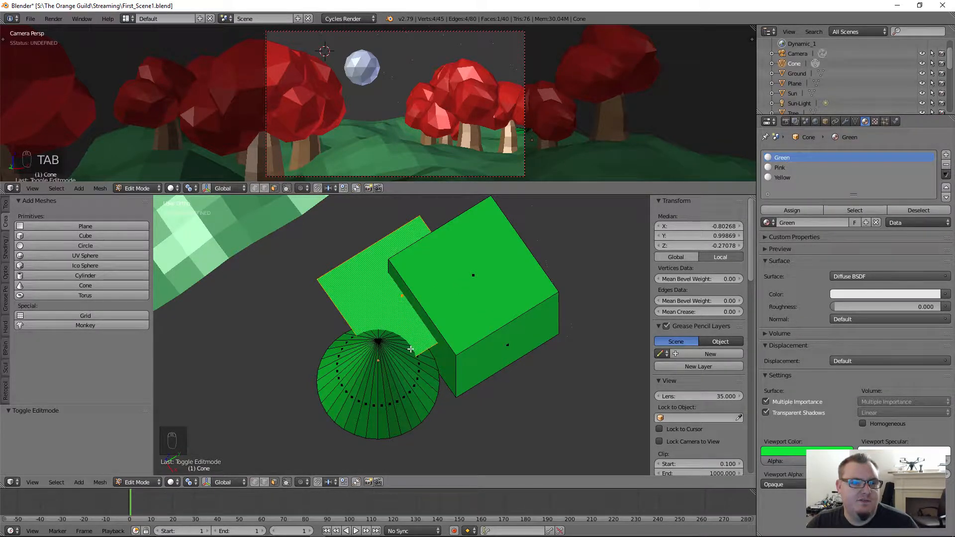
click(784, 178)
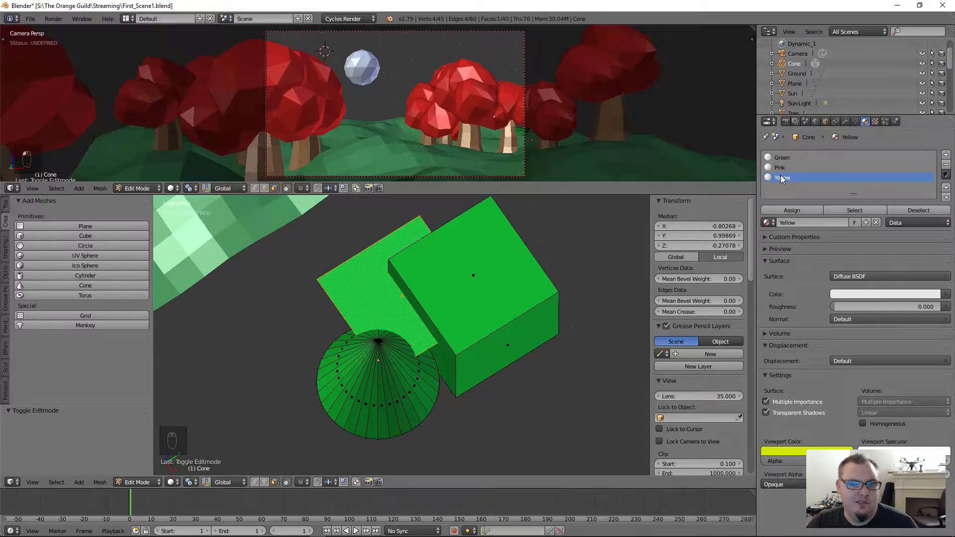
click(780, 210)
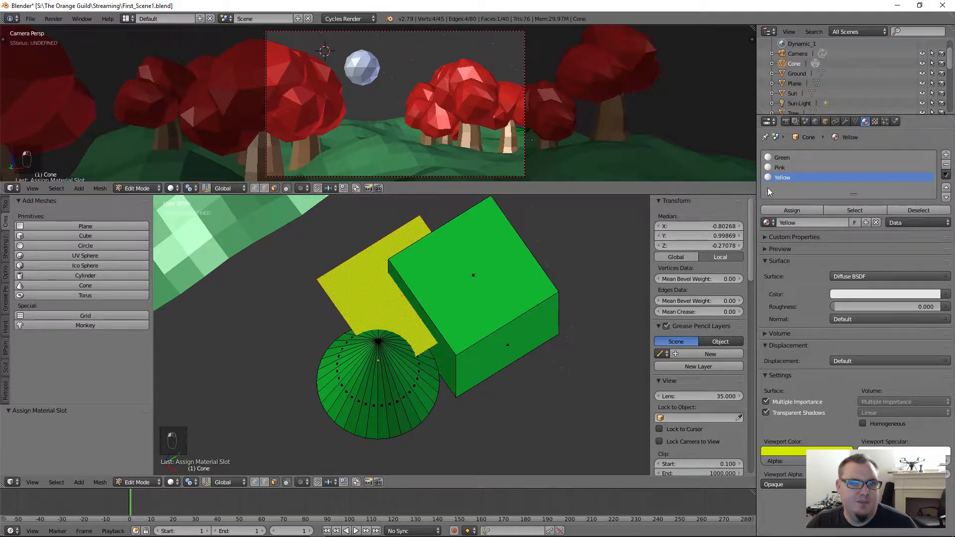
Select several scattered side faces of the cone plus the cube's top face, assign them the Pink material, and clear the selection.
key(a)
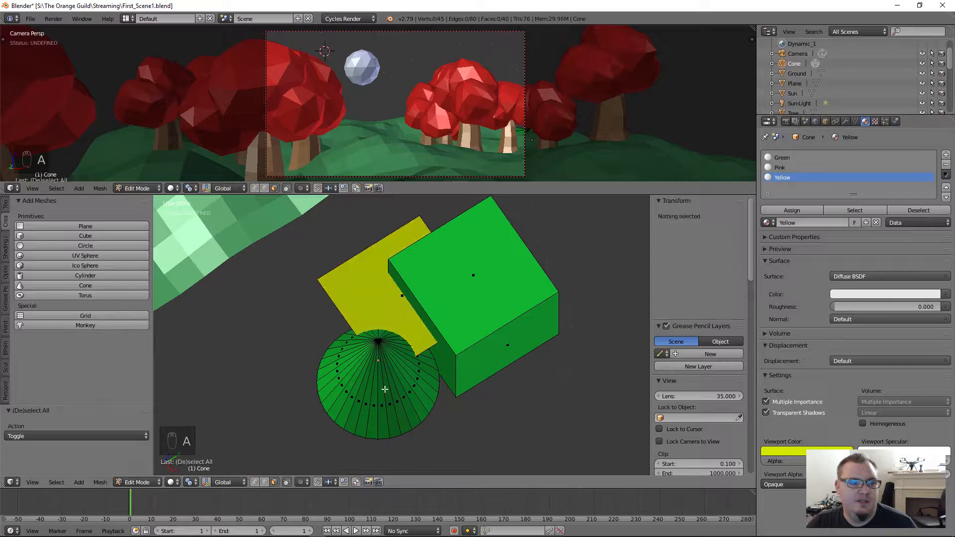
right_click(398, 396)
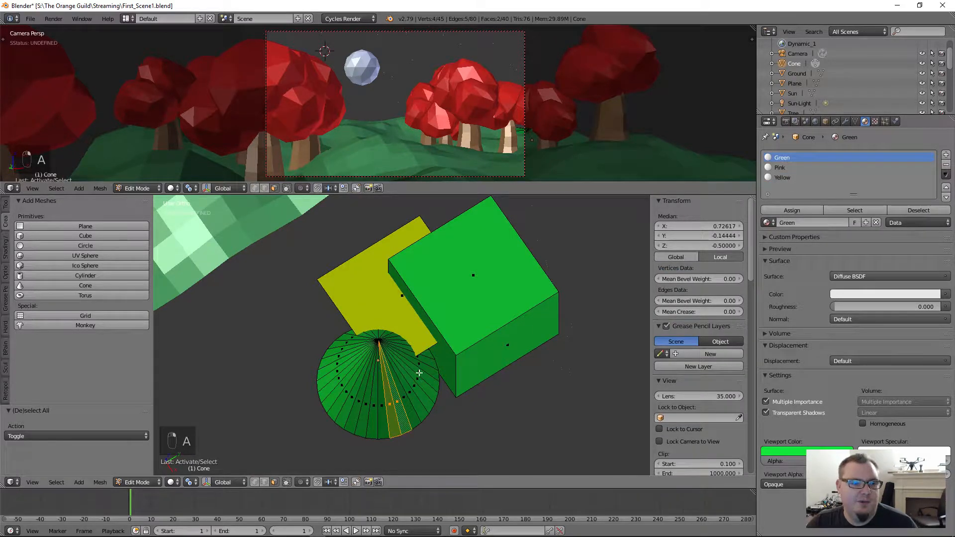
shift+right_click(420, 374)
shift+right_click(343, 398)
shift+right_click(330, 376)
shift+right_click(340, 343)
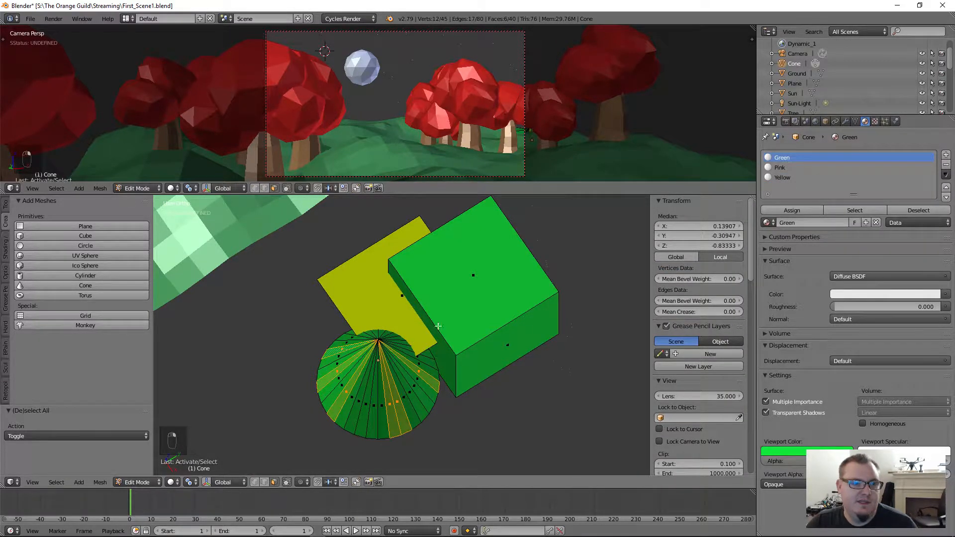
shift+right_click(478, 309)
middle_drag(436, 388, 483, 320)
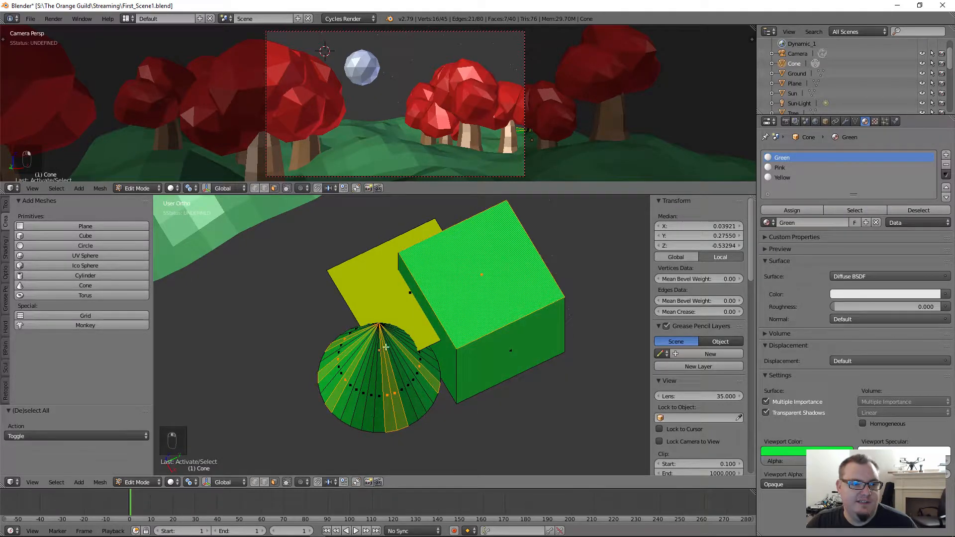
middle_drag(386, 347, 396, 385)
click(786, 168)
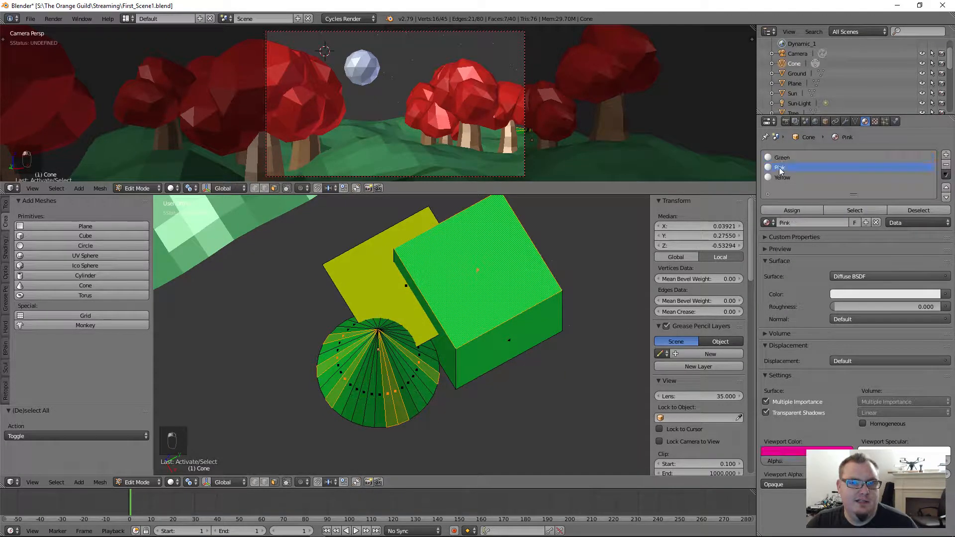
click(791, 210)
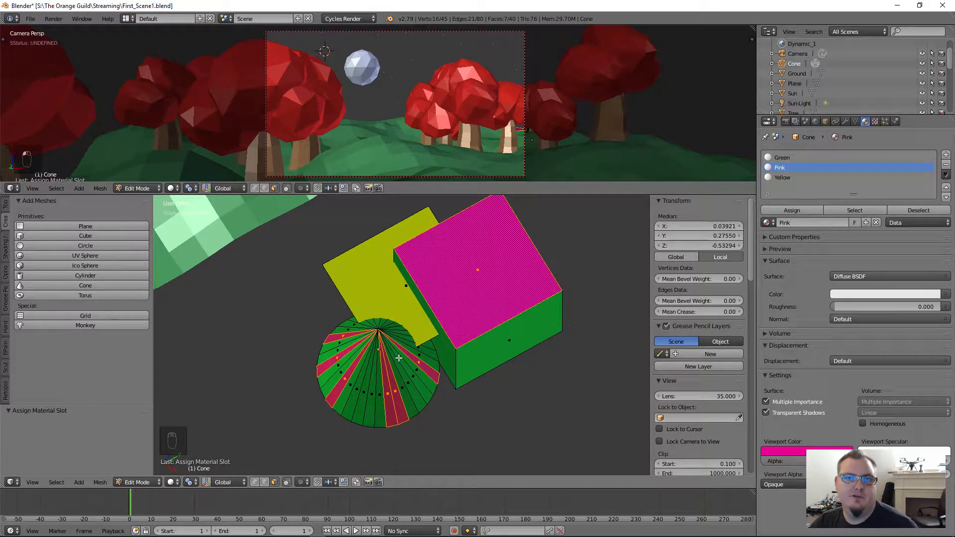
key(a)
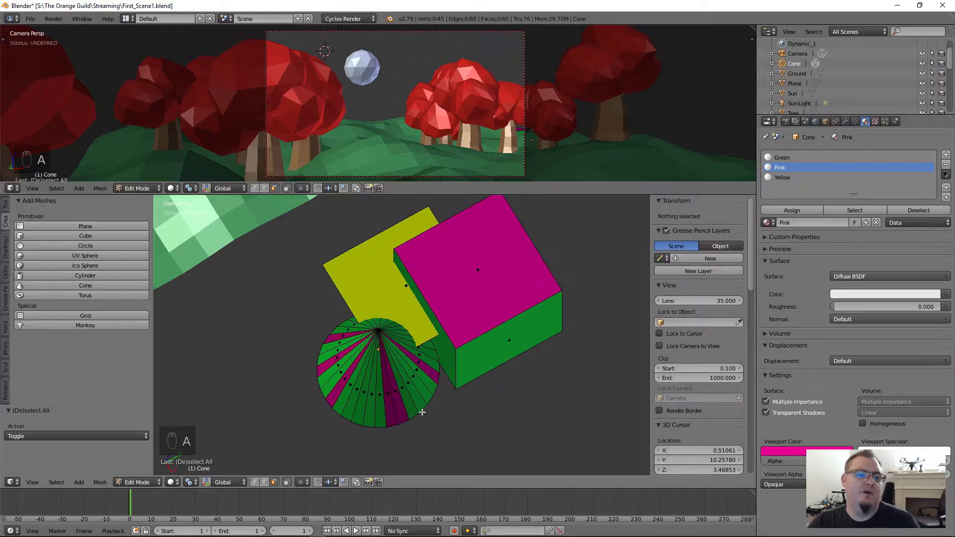
Select a green side face of the cube, return to Object Mode, and examine the object's mixed materials from several angles.
middle_drag(420, 405, 539, 351)
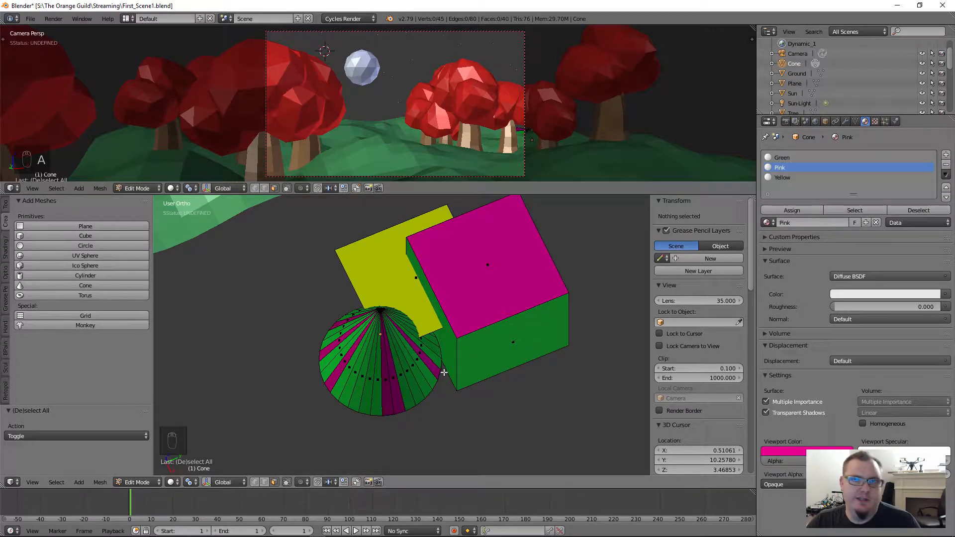
middle_drag(443, 372, 537, 356)
click(520, 350)
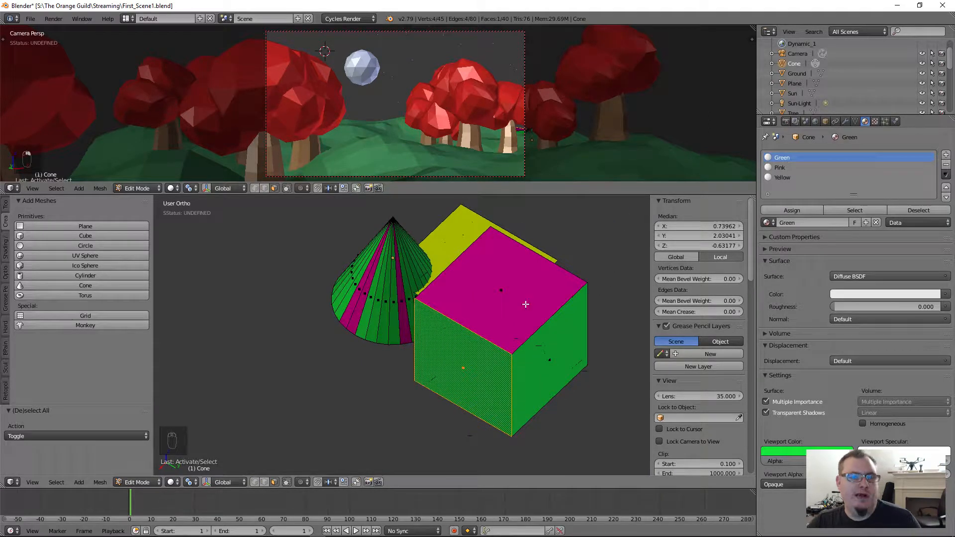
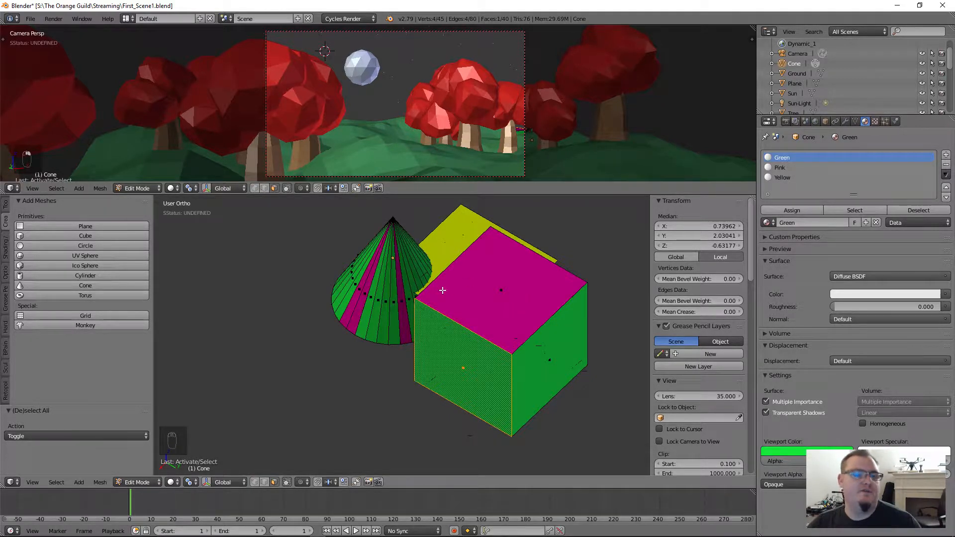
middle_drag(498, 294, 534, 289)
key(Tab)
scroll(516, 323, down, 4)
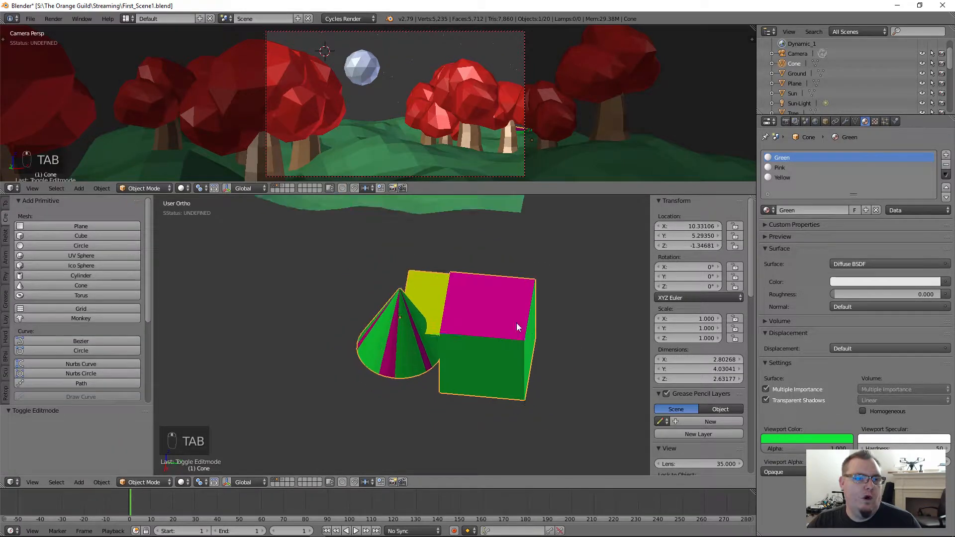
middle_drag(460, 322, 543, 328)
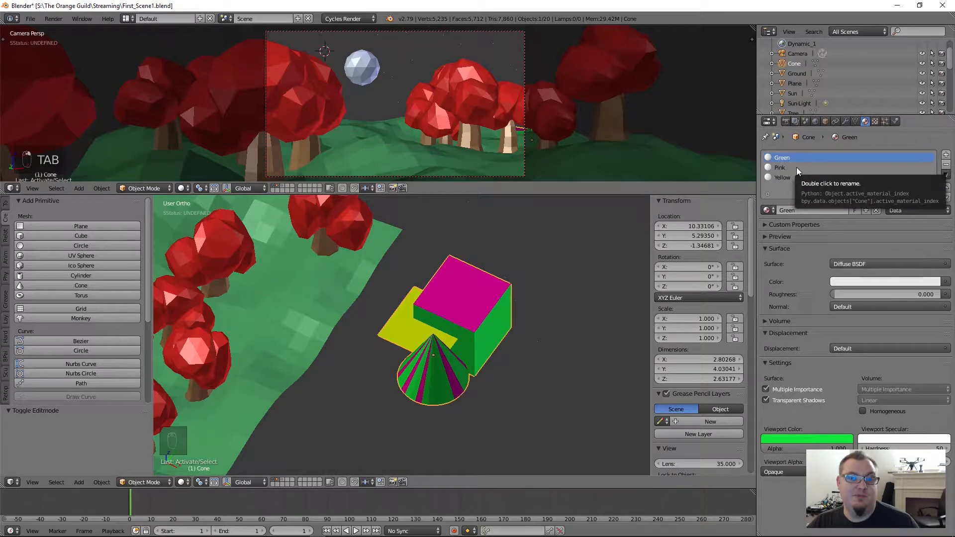
In Edit Mode, select only the faces assigned to the Pink material and try moving them.
key(Tab)
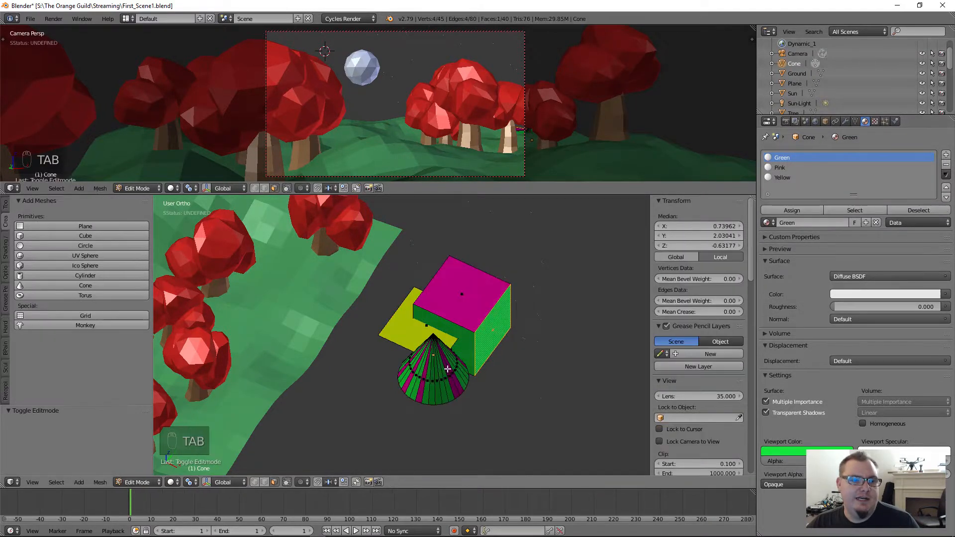
scroll(472, 351, up, 3)
key(a)
key(a)
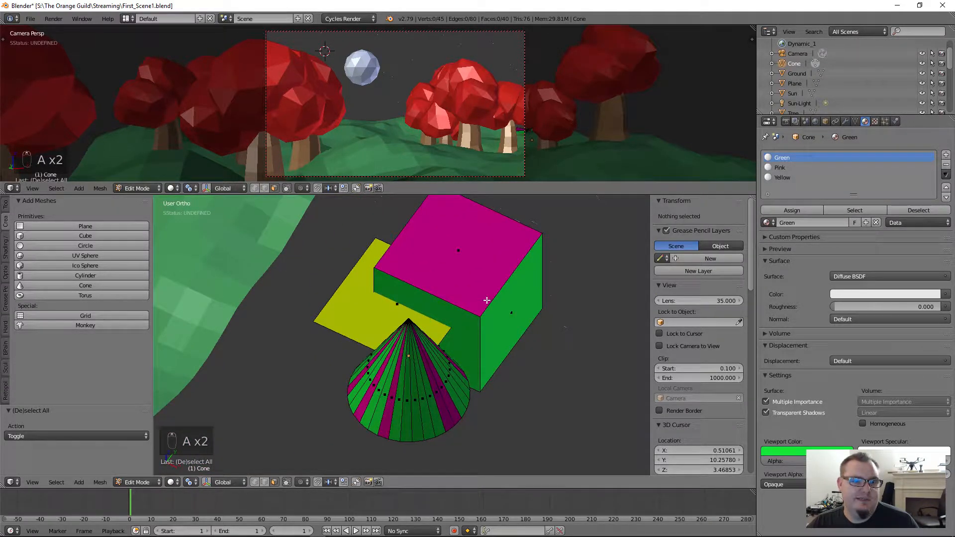
click(789, 169)
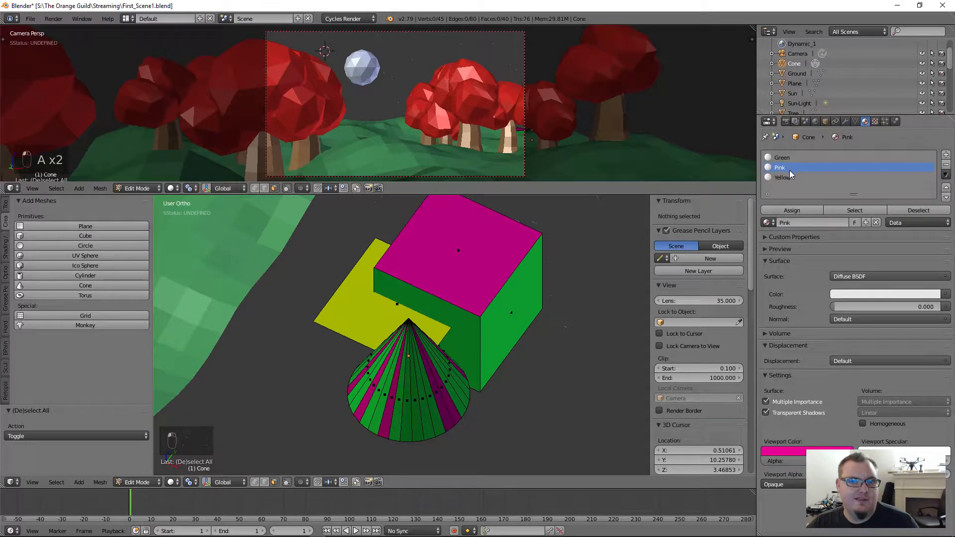
click(856, 211)
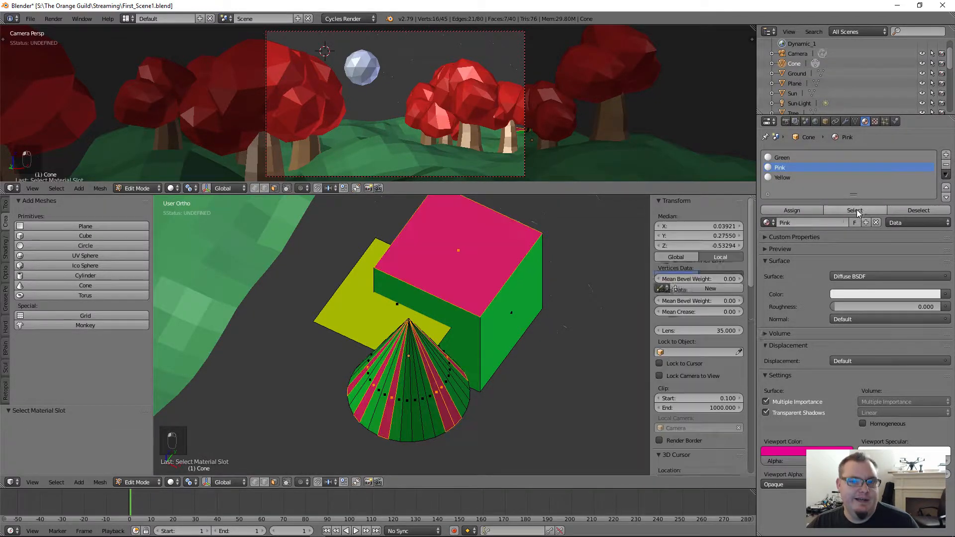
key(g)
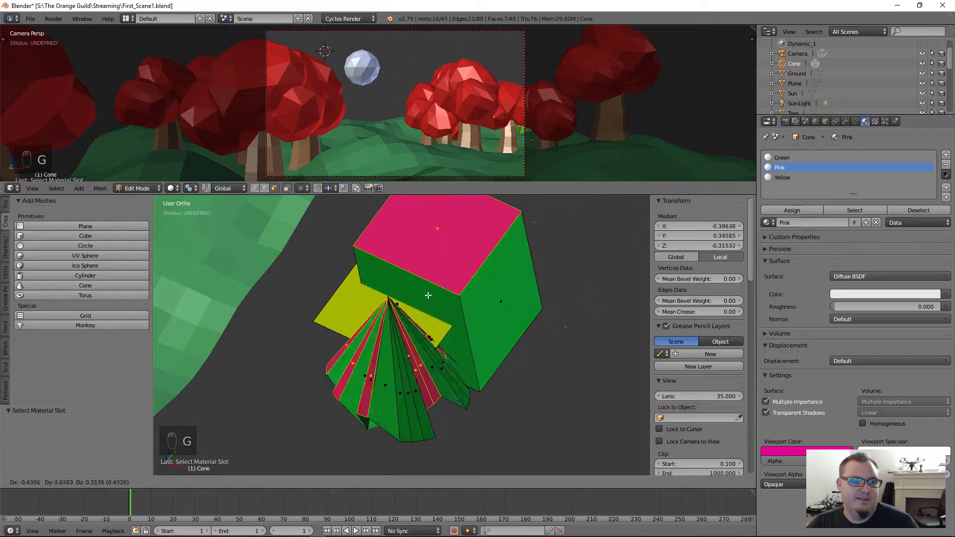
key(Escape)
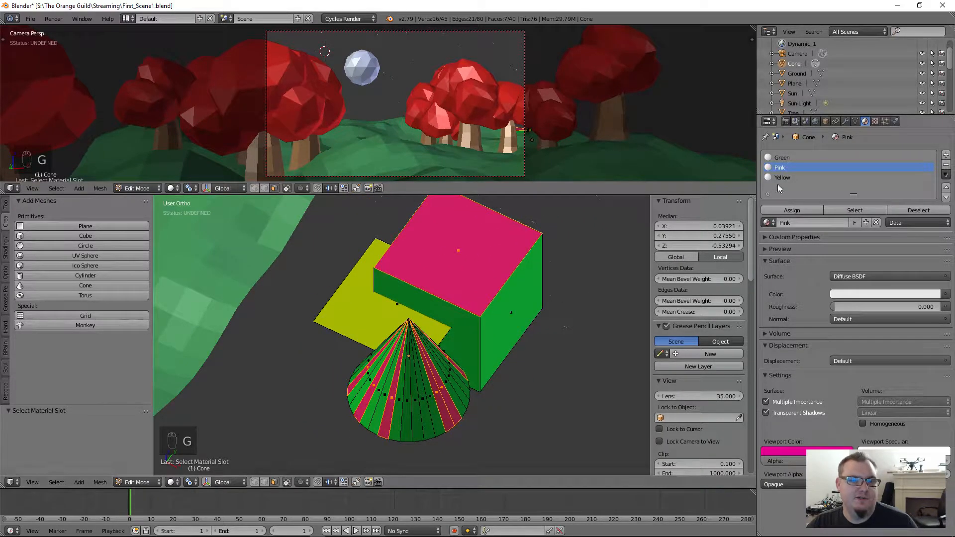
Return to Object Mode and remove the Green and Yellow material slots from the joined object.
key(Tab)
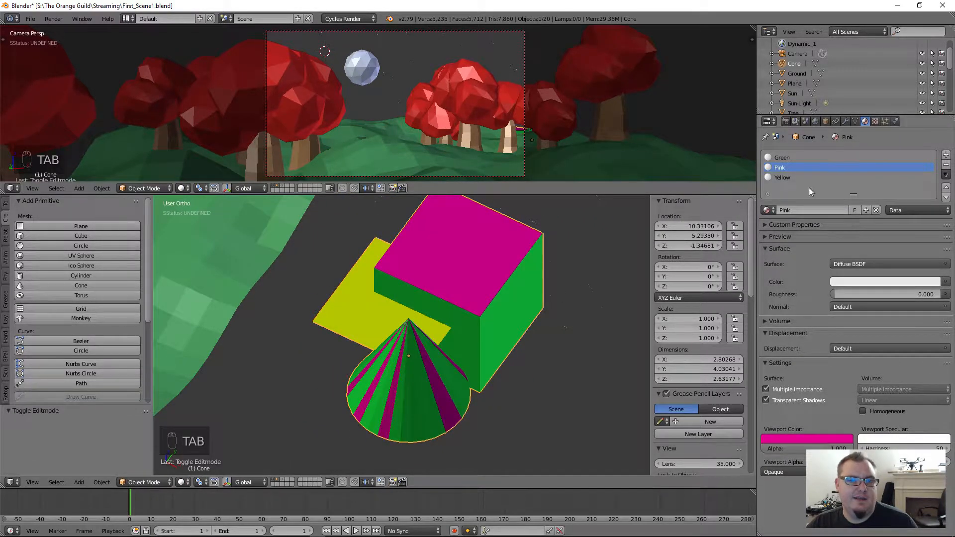
click(785, 176)
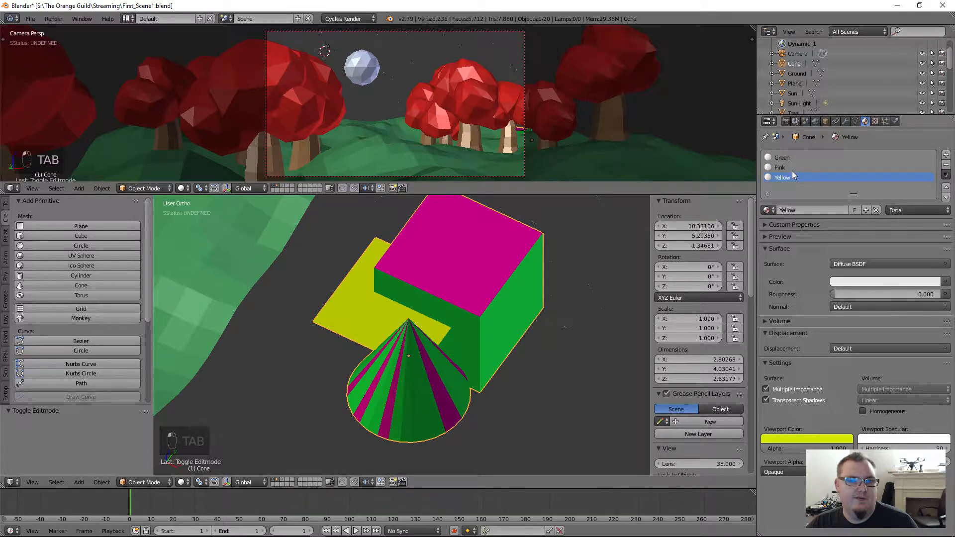
click(791, 158)
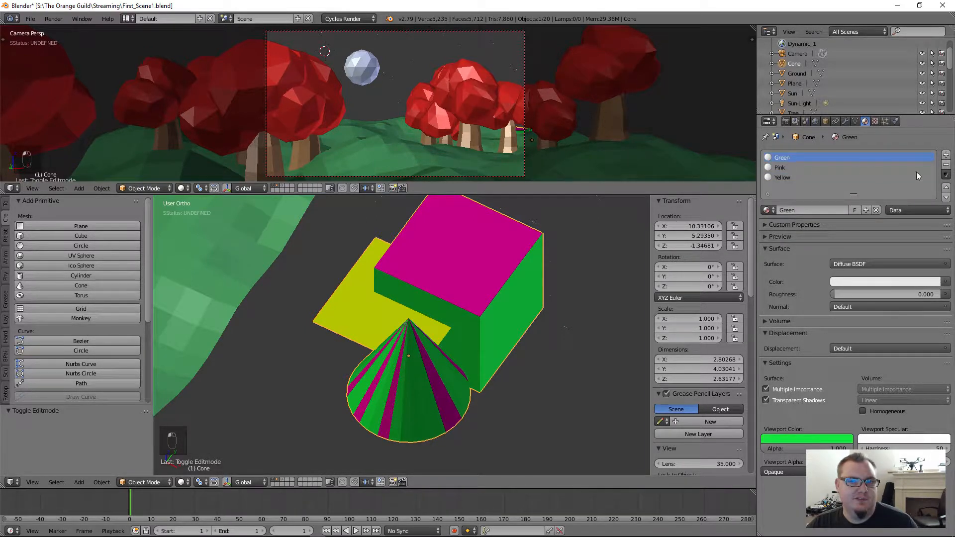
click(946, 167)
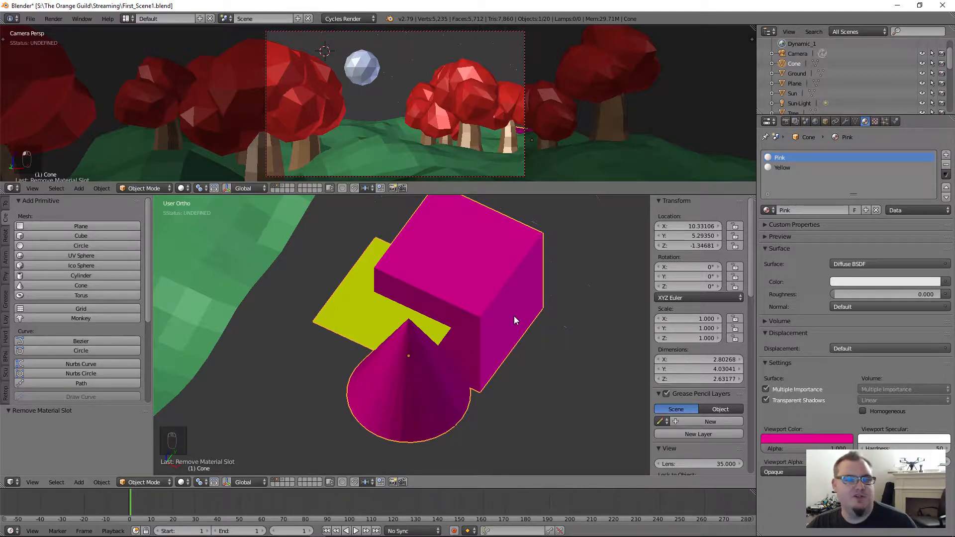
click(782, 168)
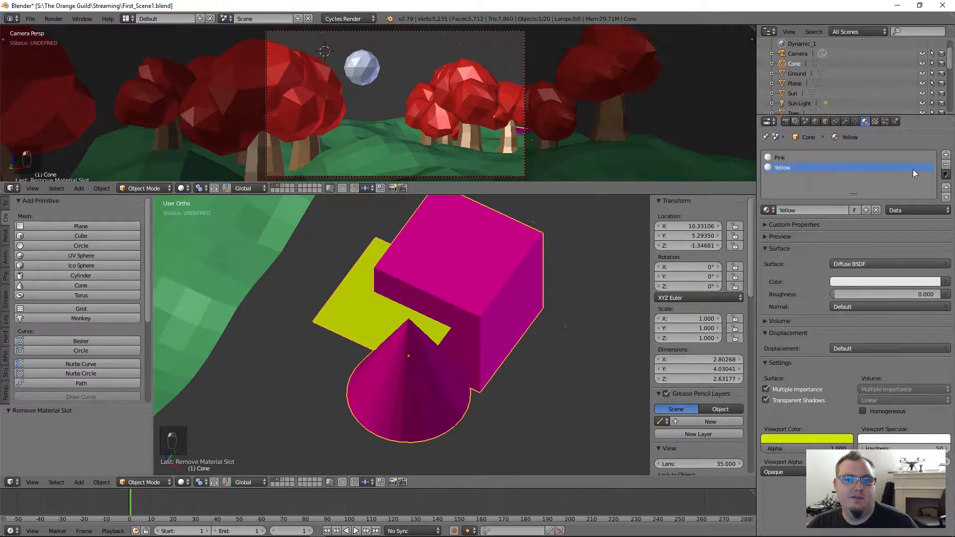
click(946, 165)
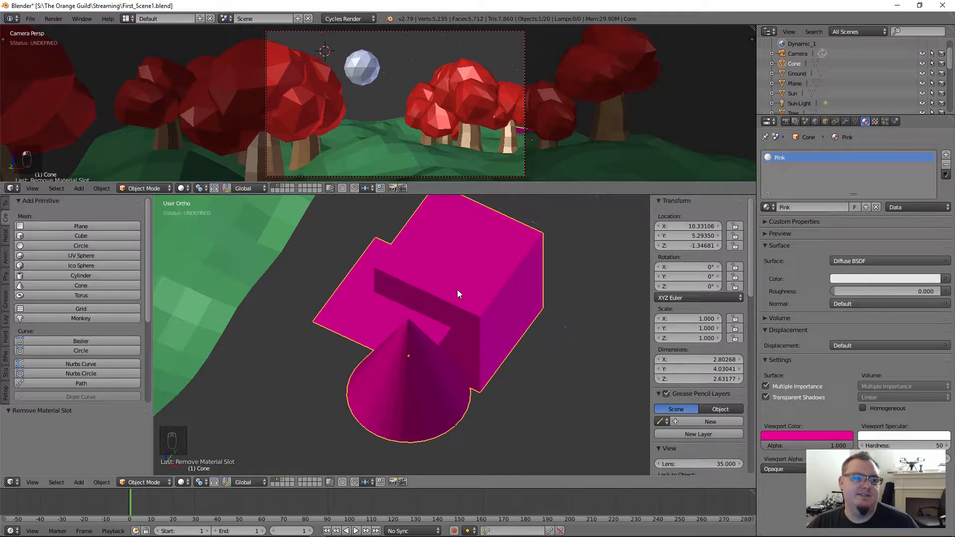
Delete the joined cone, cube and plane object from the scene and bring the whole forest back into view.
scroll(457, 290, down, 2)
middle_drag(458, 289, 476, 335)
key(x)
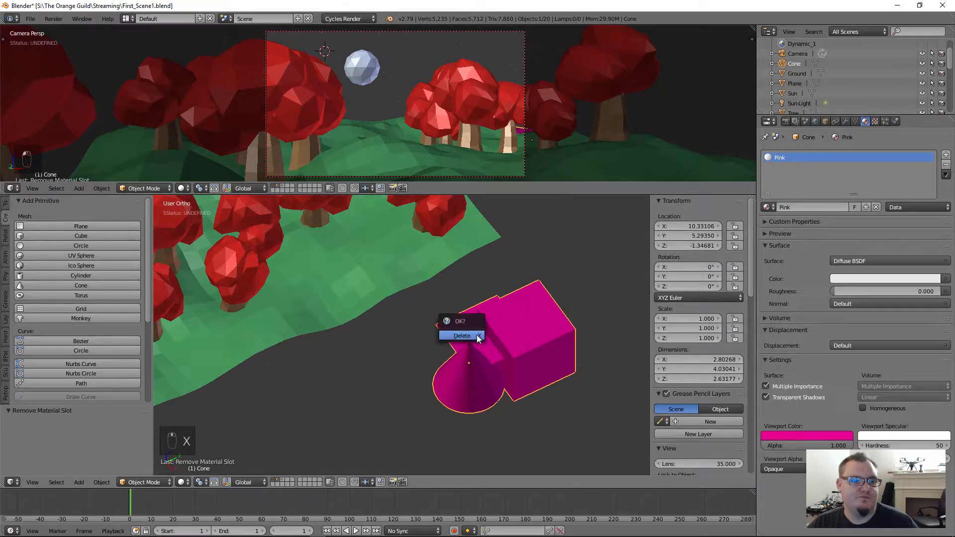
click(476, 336)
scroll(443, 353, down, 3)
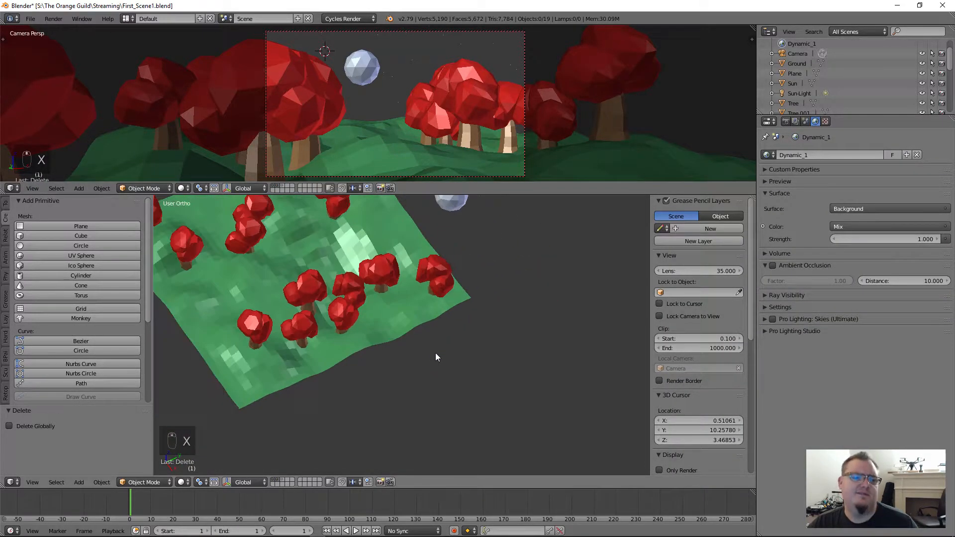
shift+middle_drag(383, 334, 509, 332)
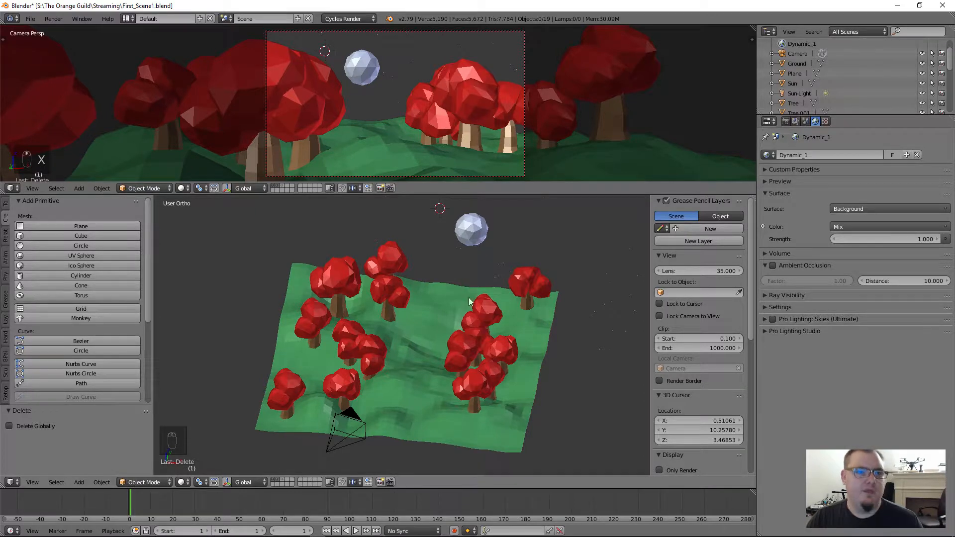
Merge the upper camera viewport into the main 3D view and save the forest scene file.
drag(752, 198, 695, 148)
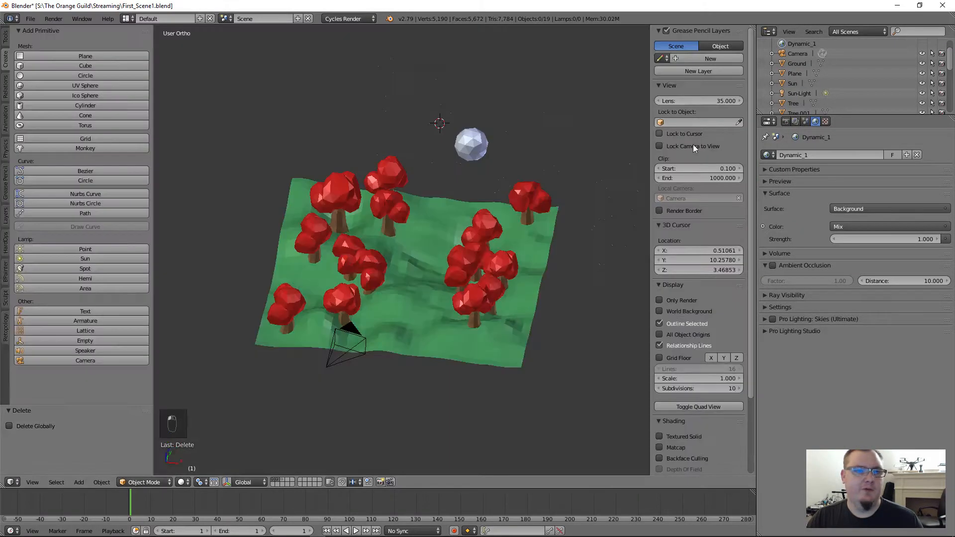
middle_drag(536, 207, 516, 299)
key(ctrl+w)
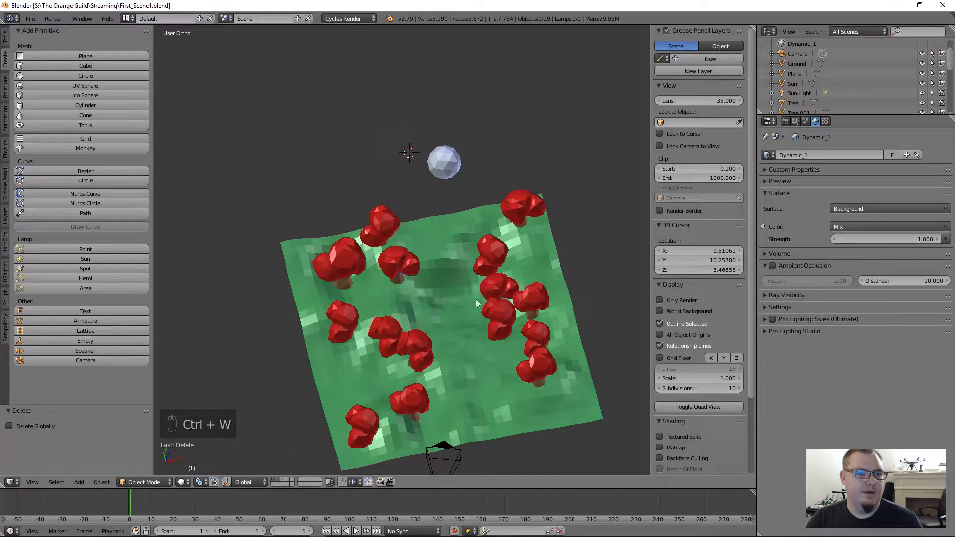
Start a new file and add an ico sphere mesh at the origin.
key(ctrl+n)
click(297, 199)
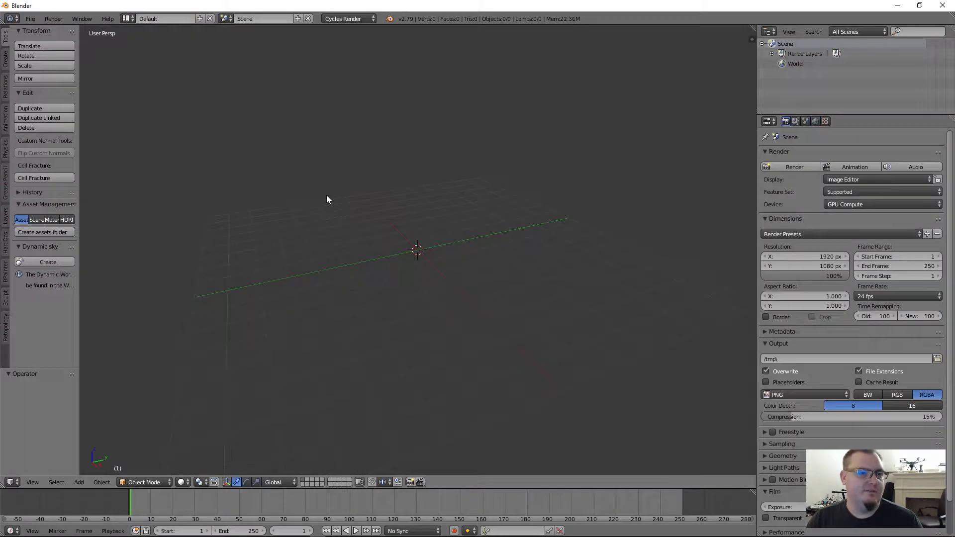
key(shift+a)
mouse_move(289, 274)
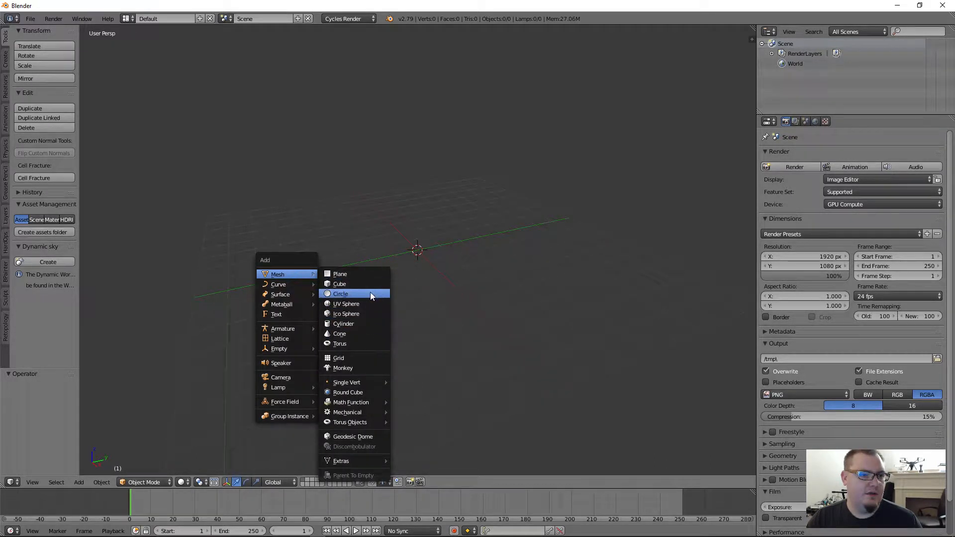
click(367, 314)
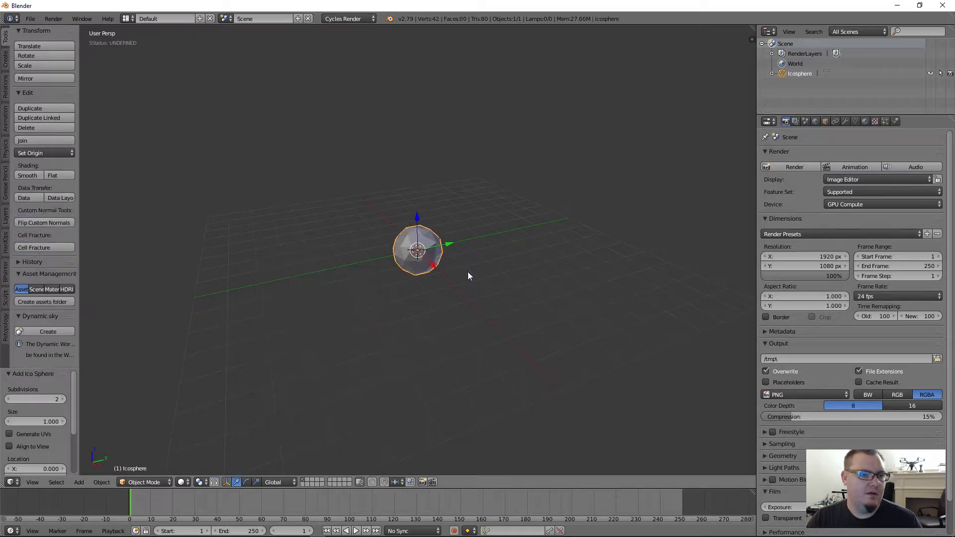
shift+middle_drag(427, 261, 433, 267)
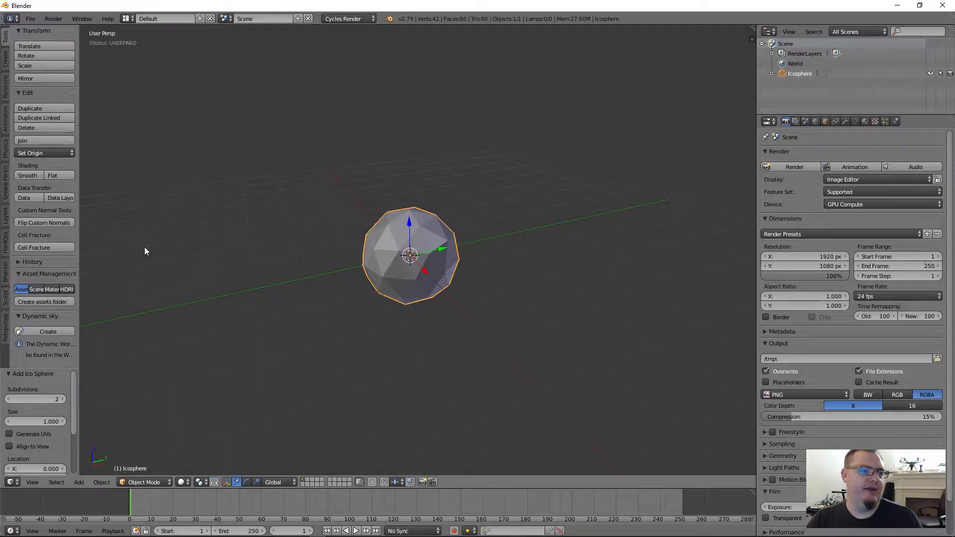
Widen the tool shelf and show the ico sphere's transform properties beside the 3D view.
drag(79, 254, 129, 250)
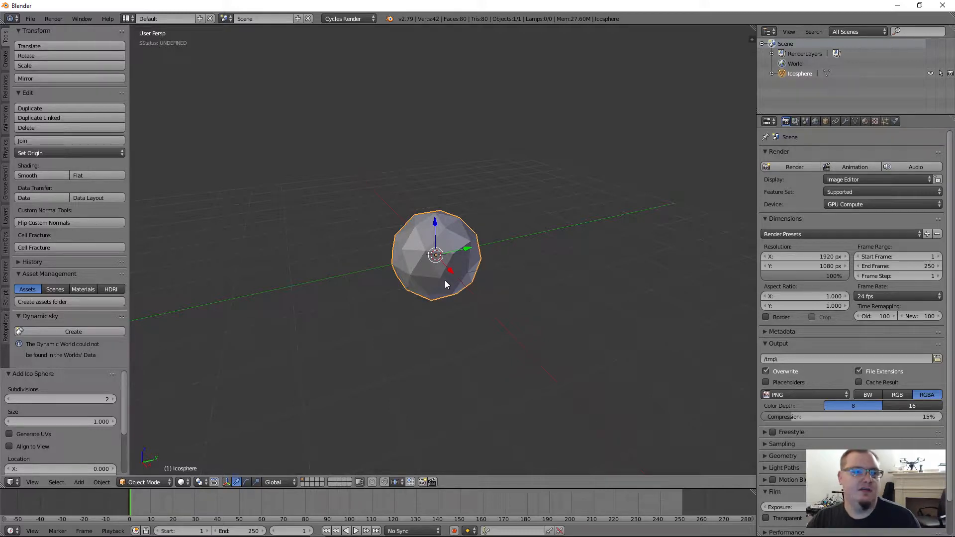
key(n)
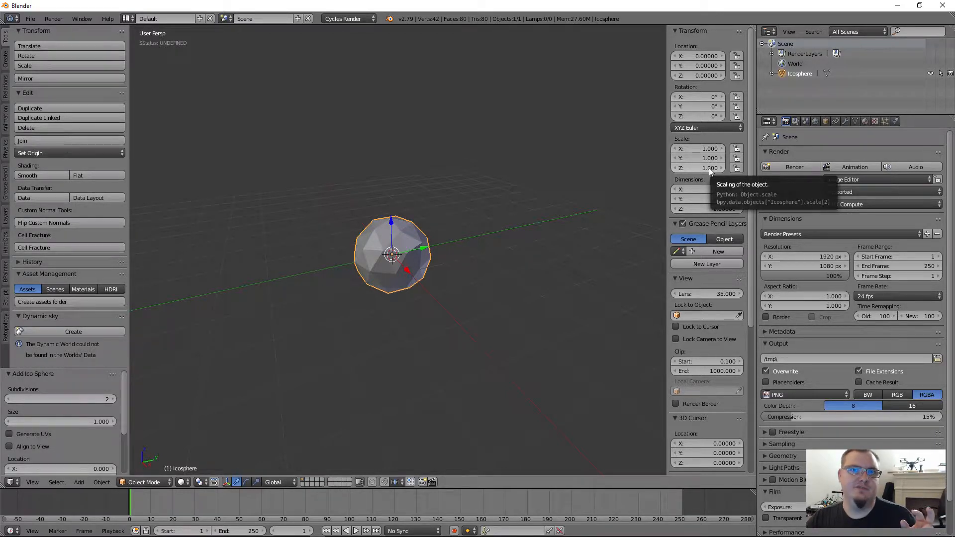
Play and stop the timeline several times, jumping between frames to examine how playback advances.
key(alt+a)
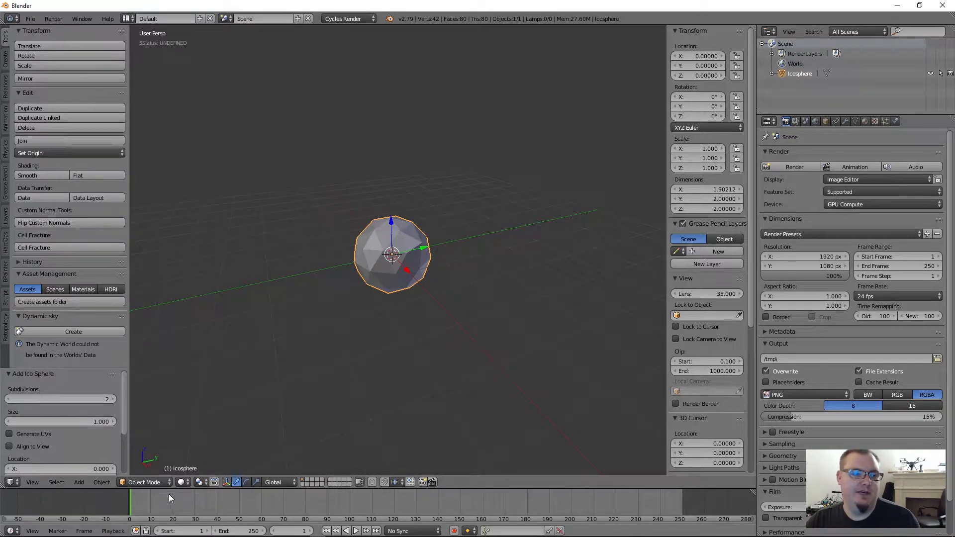
key(Escape)
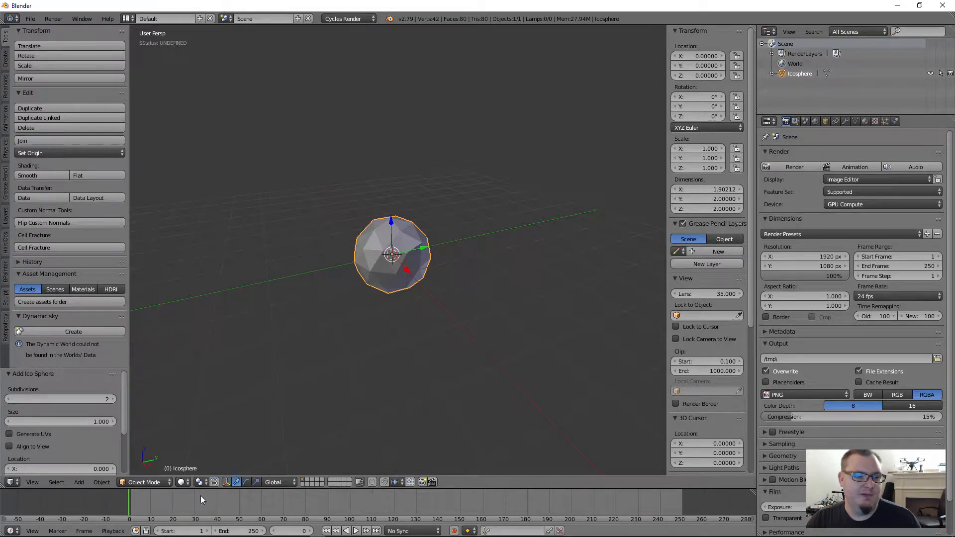
click(174, 504)
click(131, 501)
key(alt+a)
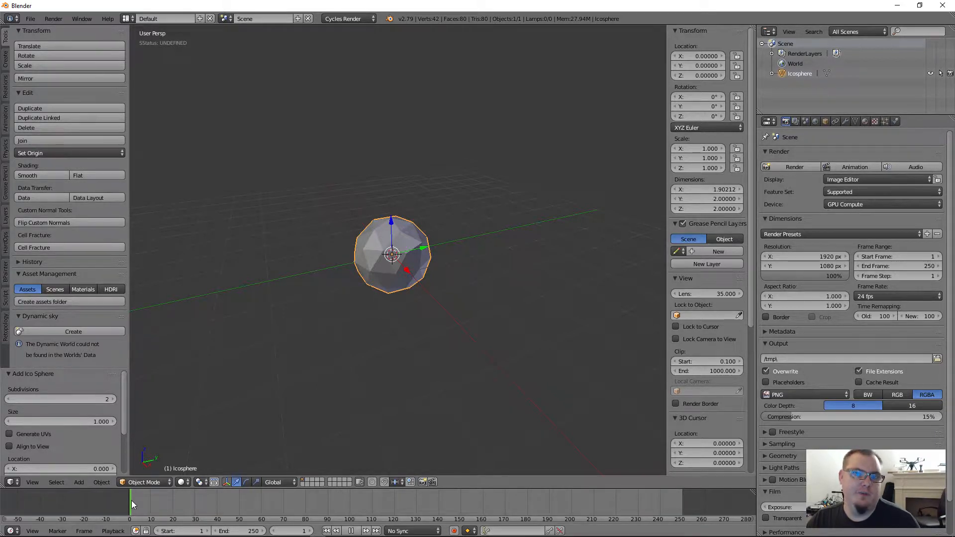
click(265, 505)
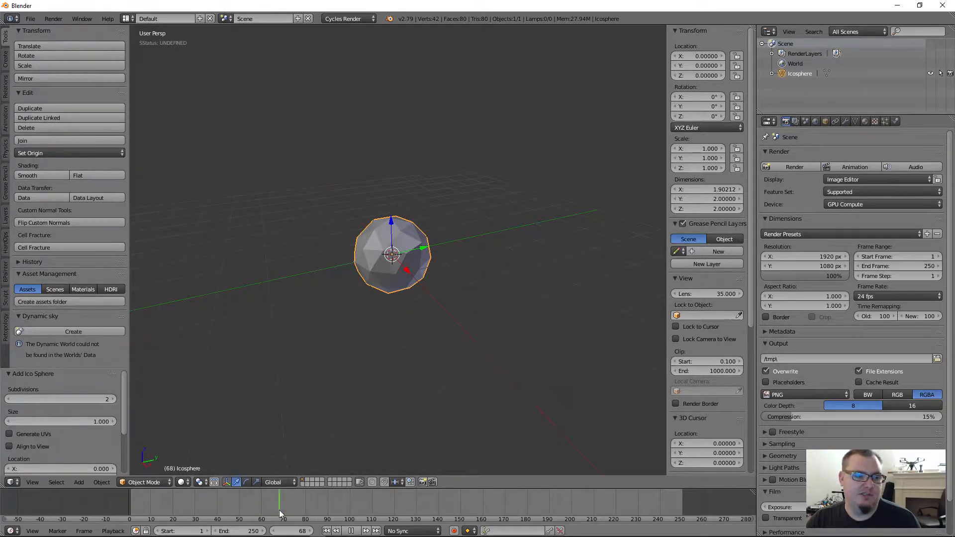
key(alt+a)
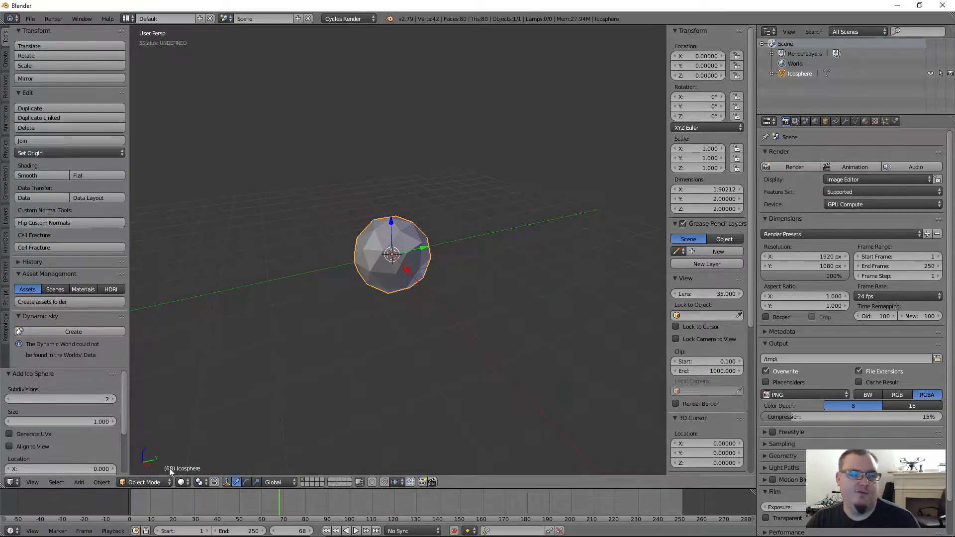
key(alt+a)
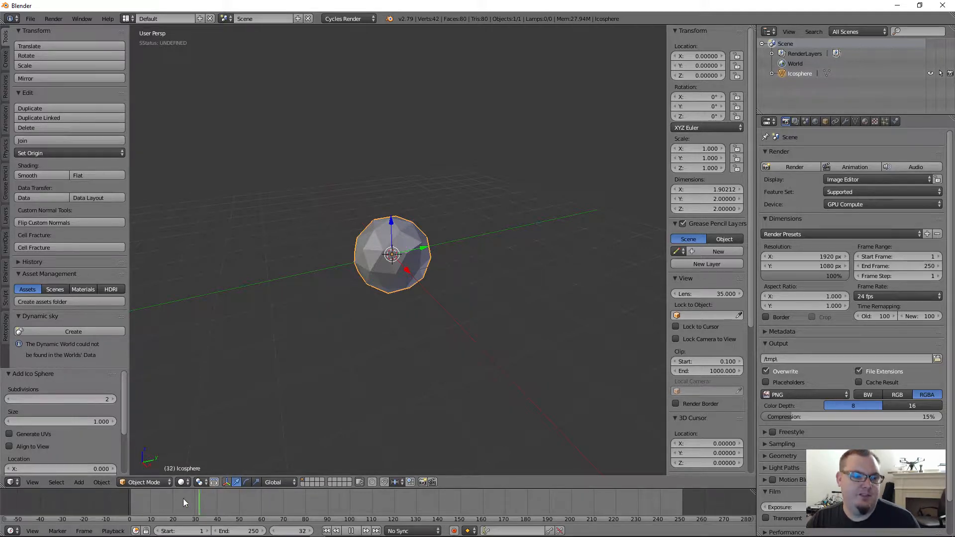
click(123, 495)
key(alt+a)
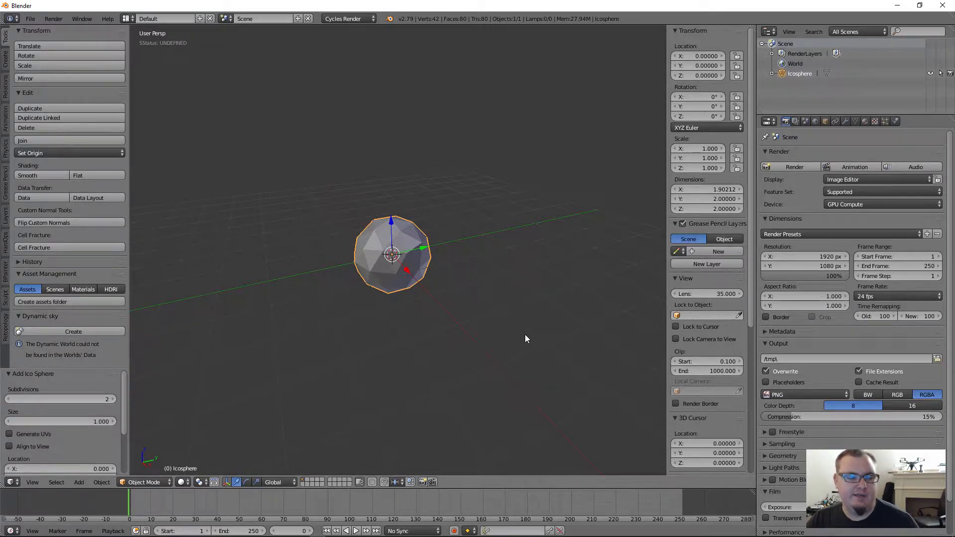
key(alt+a)
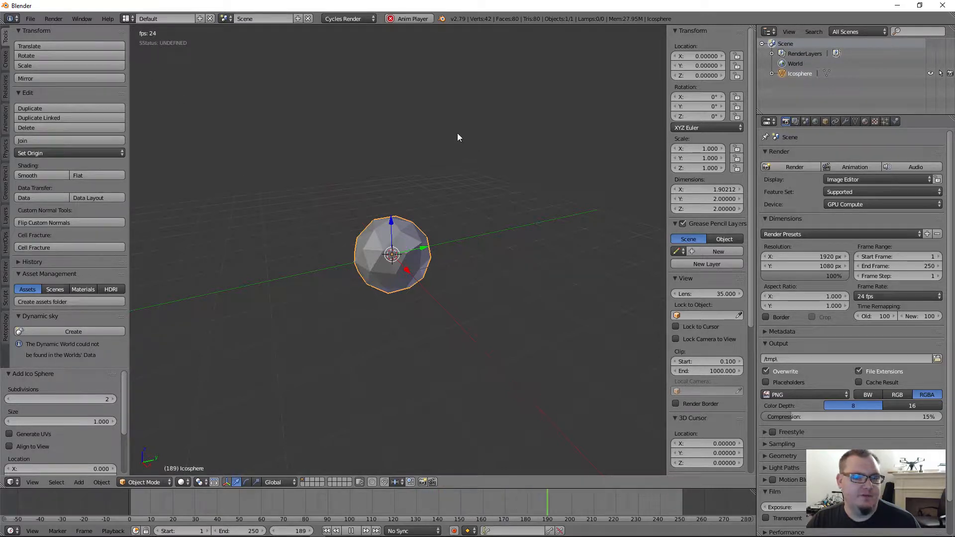
key(Escape)
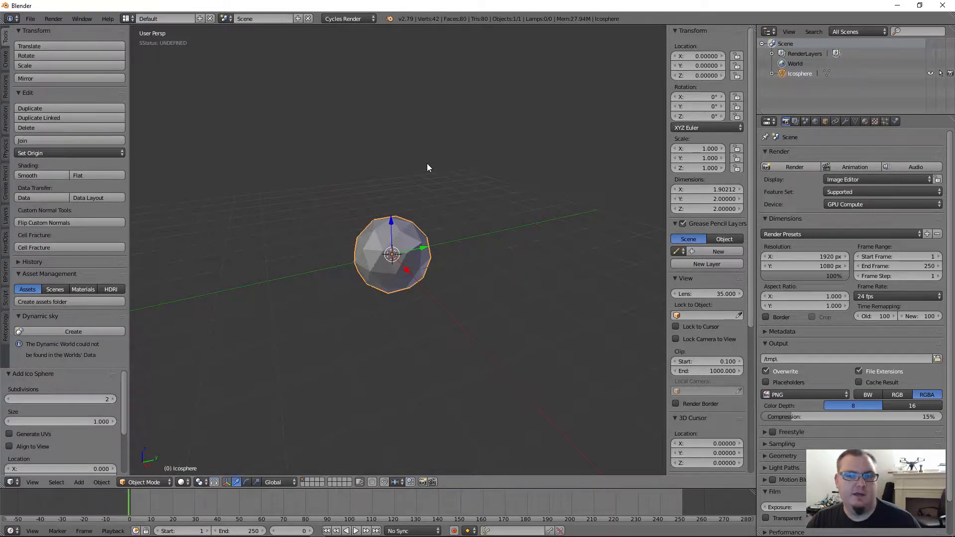
Check the frame rate setting and briefly play the timeline at that rate.
click(891, 296)
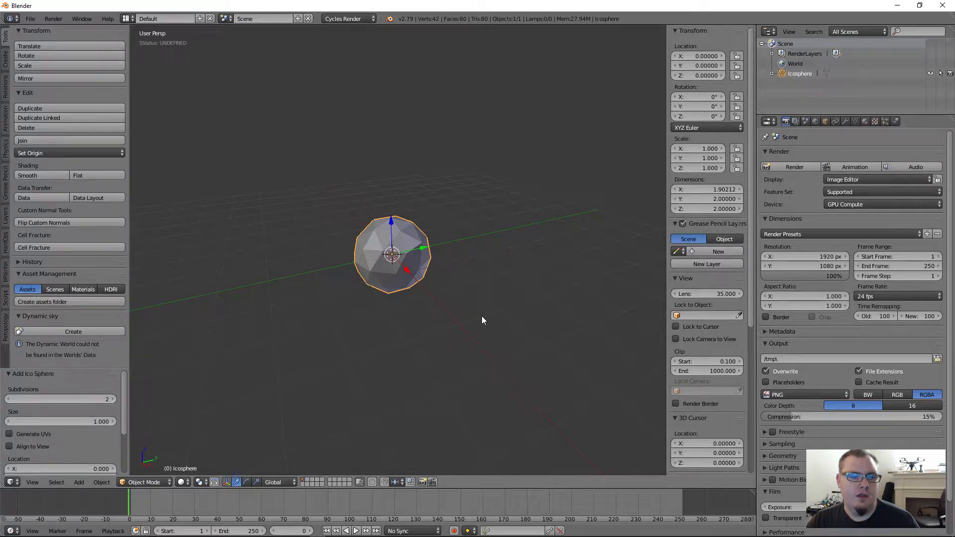
key(alt+a)
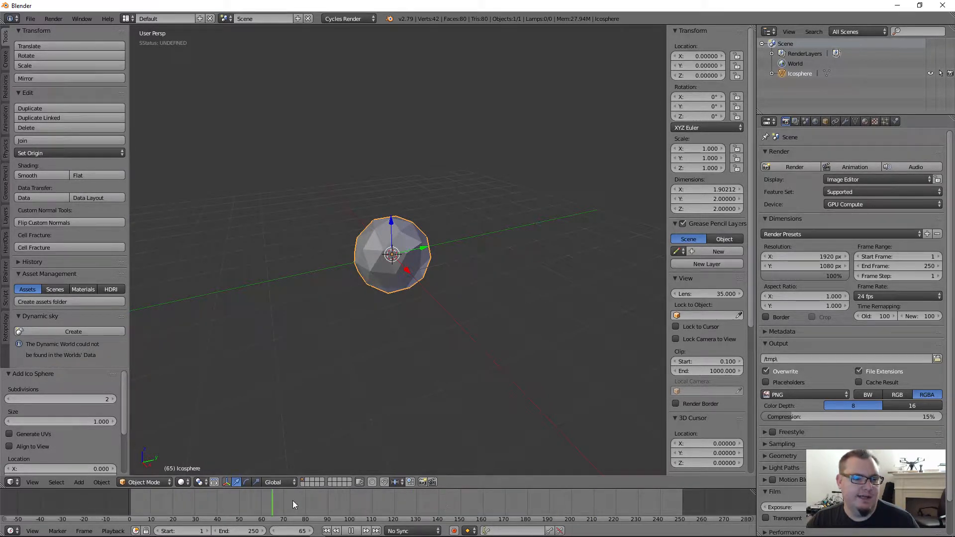
key(Escape)
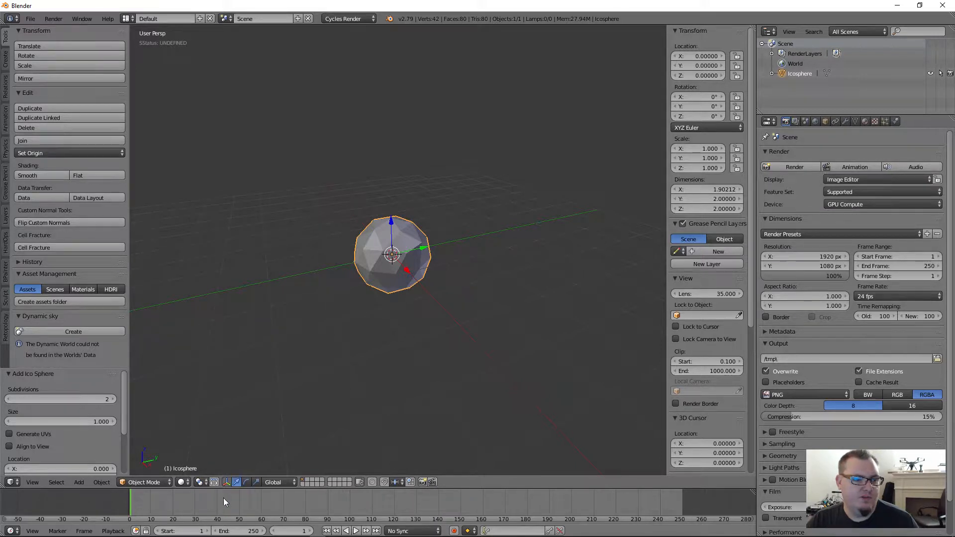
Set the current frame to 36, scrub back along the timeline and return to frame 1.
click(292, 531)
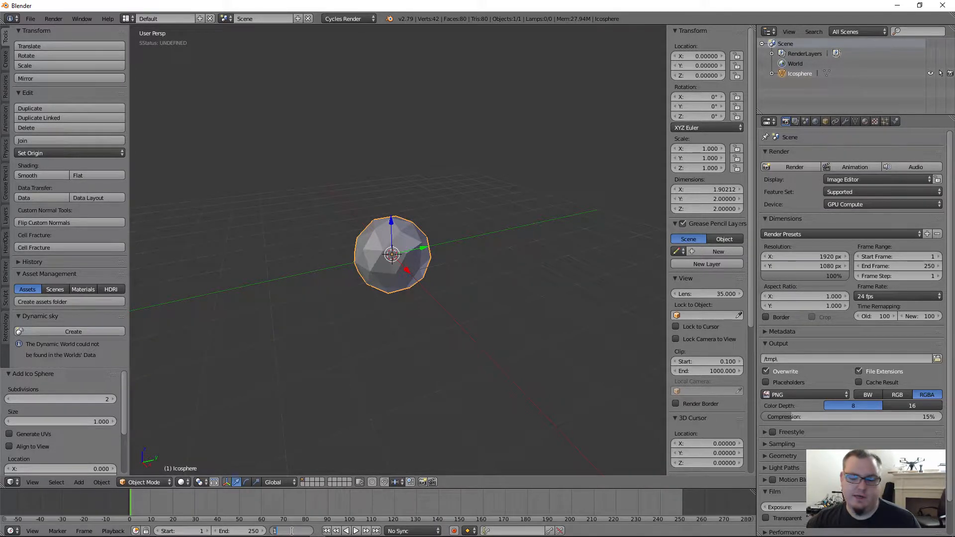
text(36)
key(Return)
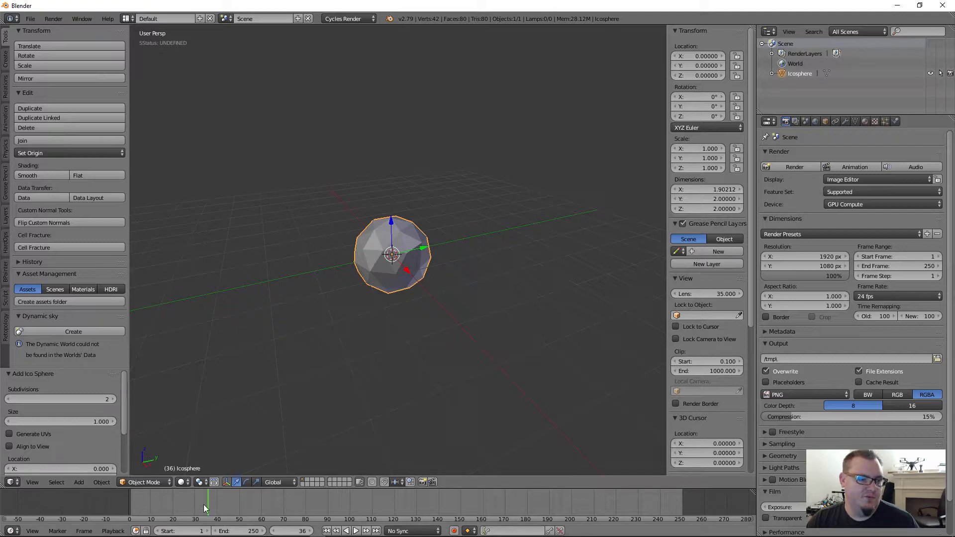
drag(223, 500, 118, 494)
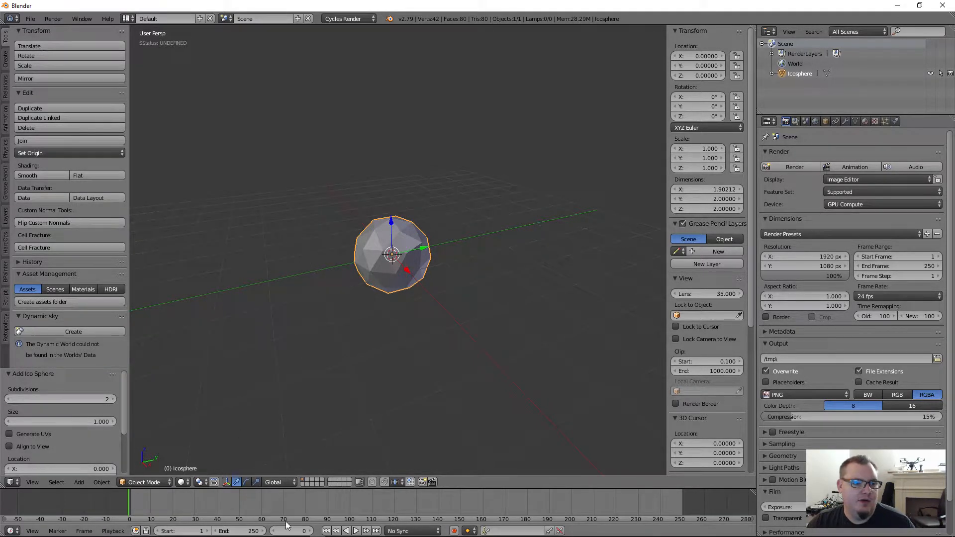
click(312, 531)
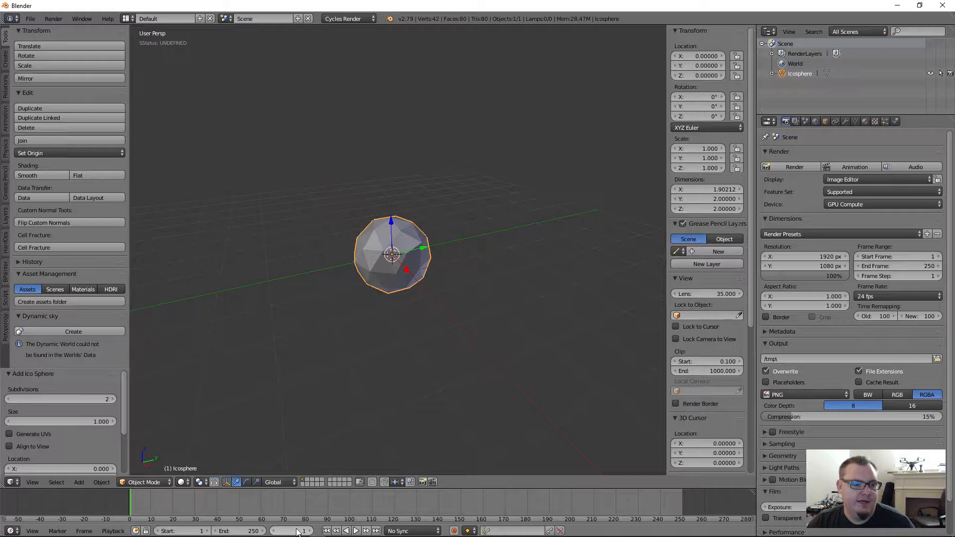
Move the ico sphere about -4.58 units along the Y axis.
middle_drag(424, 250, 393, 274)
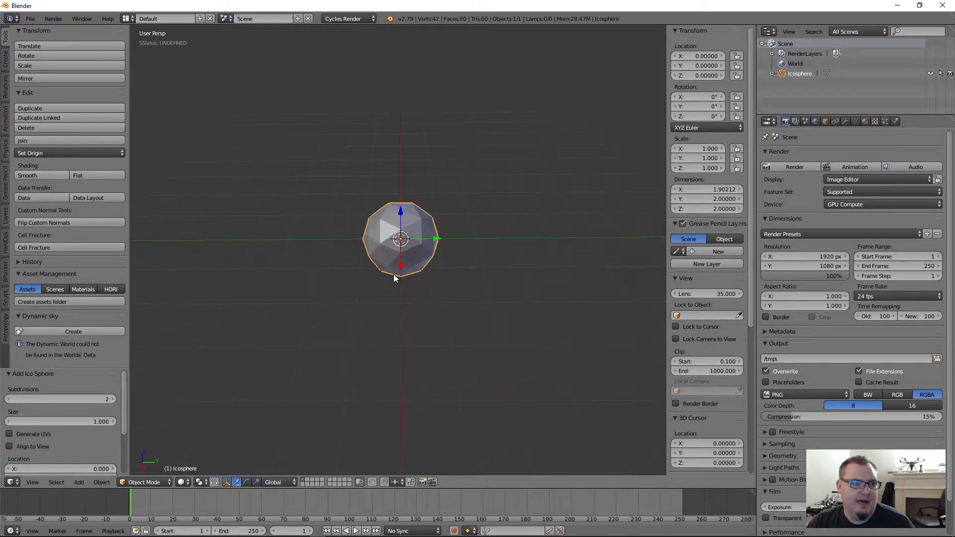
drag(434, 237, 264, 252)
click(264, 251)
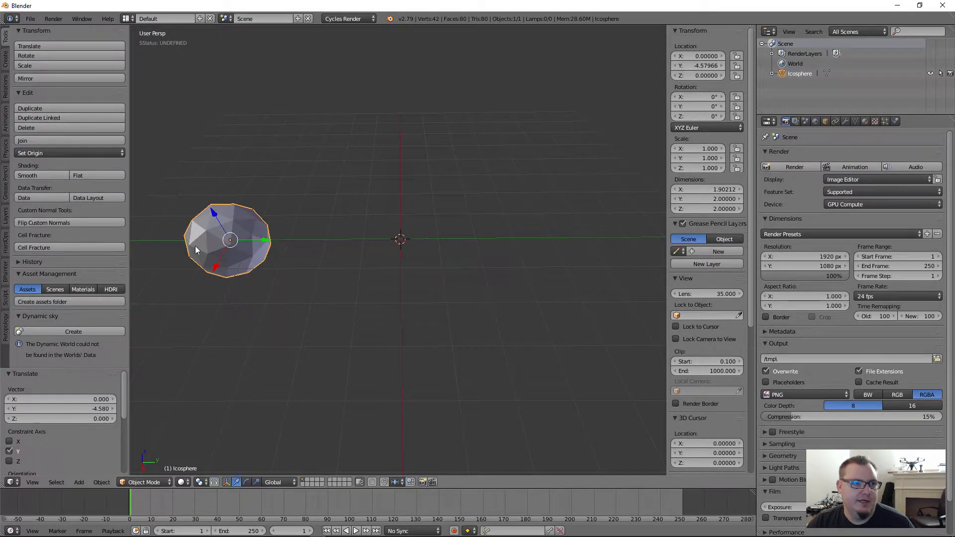
middle_drag(195, 246, 284, 346)
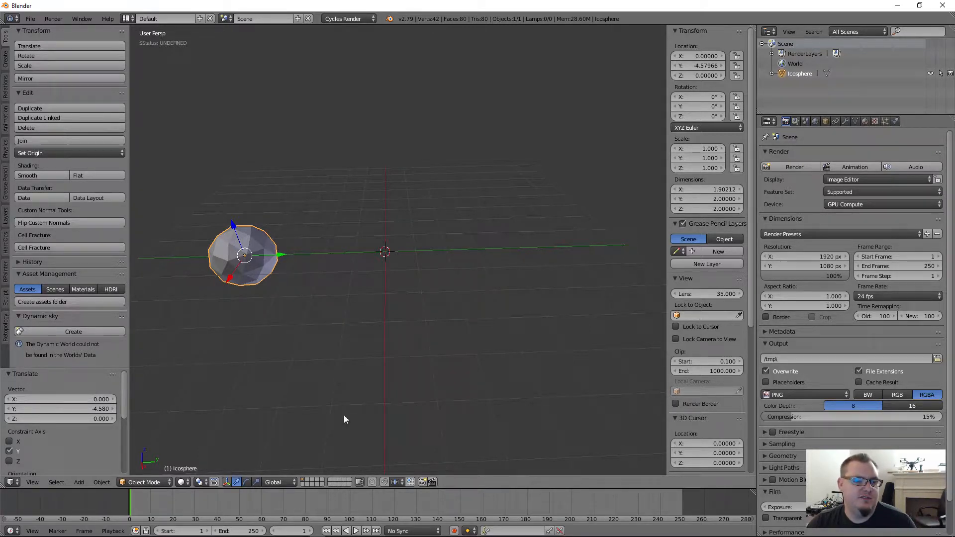
Set the animation's end frame to 24, scrub the shortened range and put the current frame at 1.
click(906, 264)
text(24)
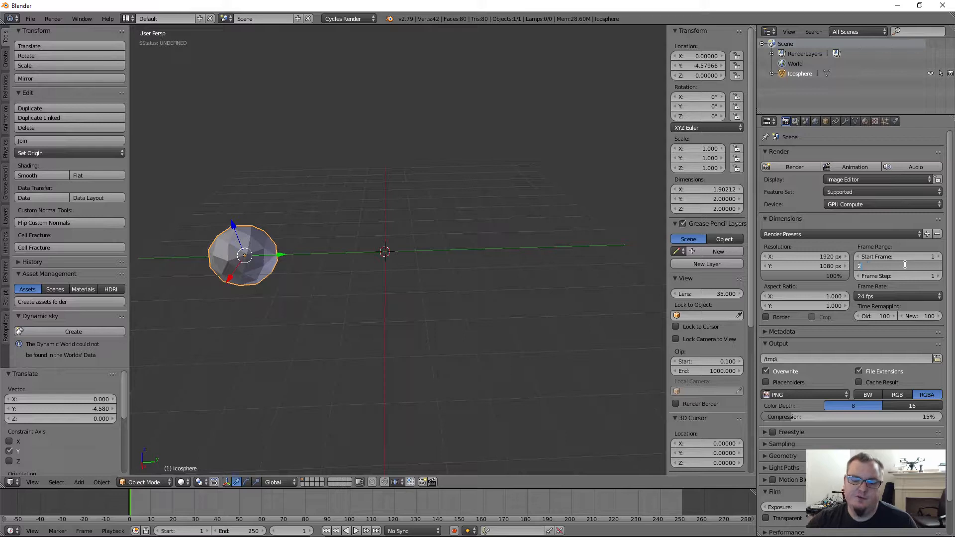
key(Return)
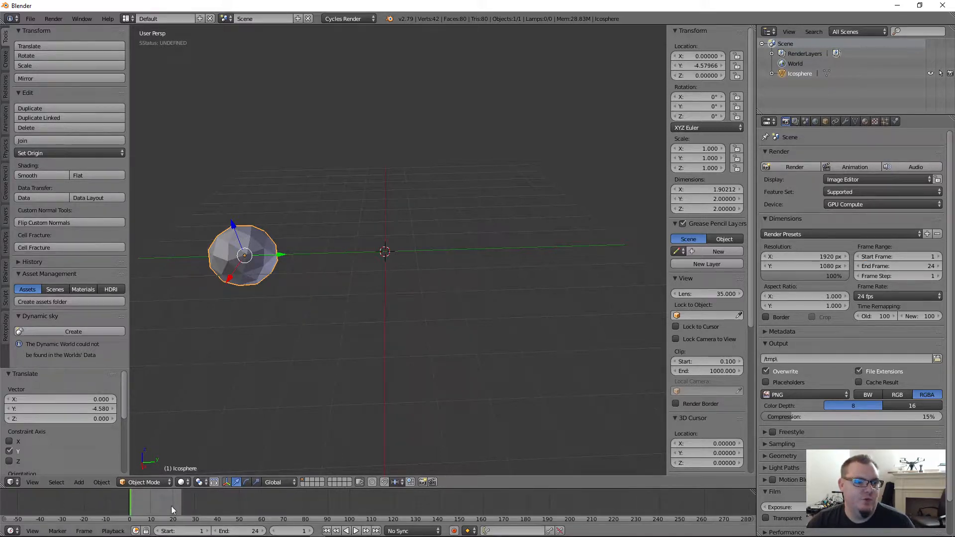
drag(171, 506, 113, 518)
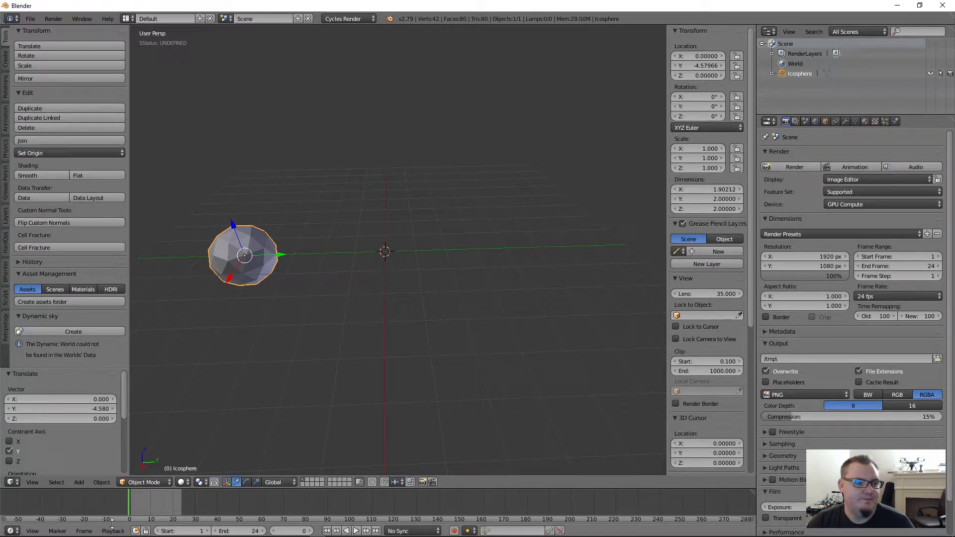
click(310, 531)
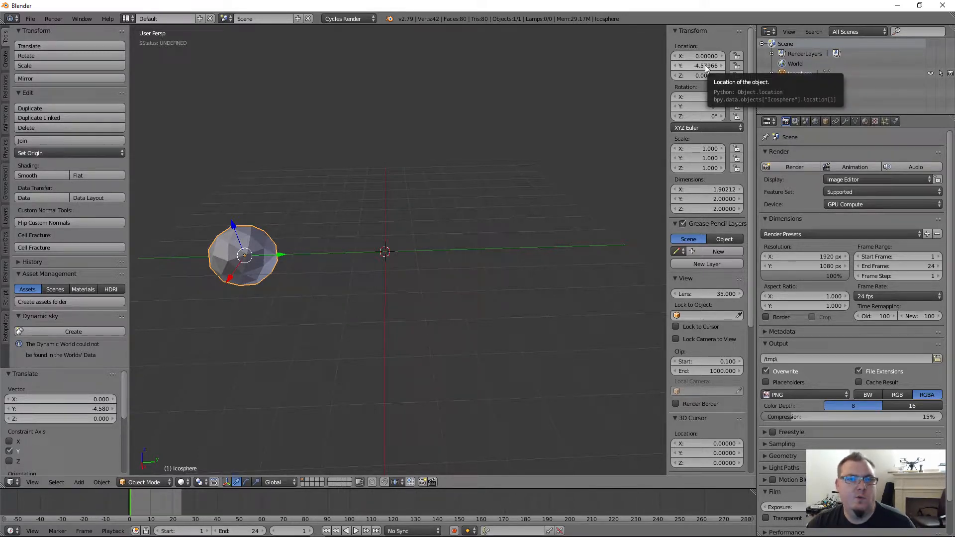
Adjust the ico sphere's Y location to about -4.42 and insert location keyframes at frame 1.
mouse_move(706, 65)
mouse_down()
mouse_move(687, 65)
mouse_move(707, 65)
mouse_up()
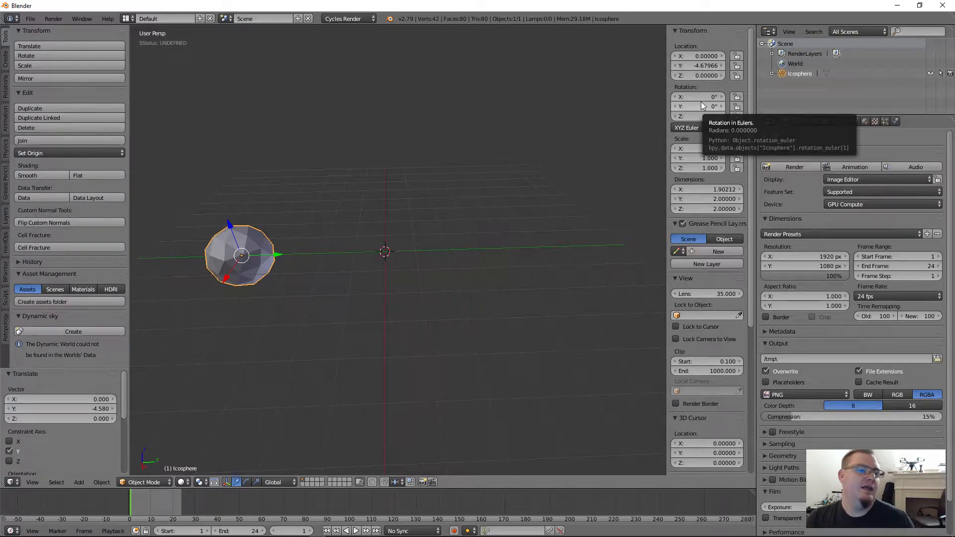
mouse_move(709, 66)
mouse_down()
mouse_move(727, 66)
mouse_move(712, 66)
mouse_up()
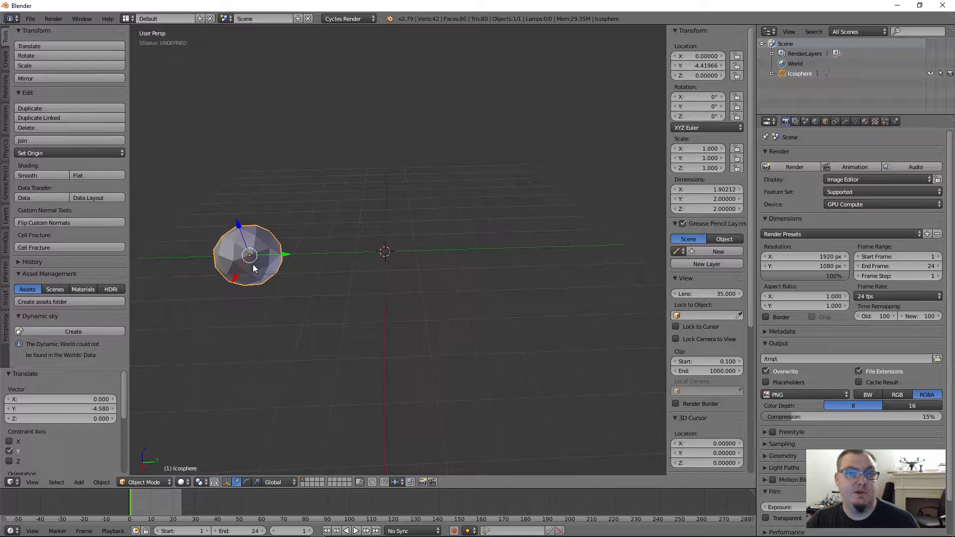
right_click(692, 65)
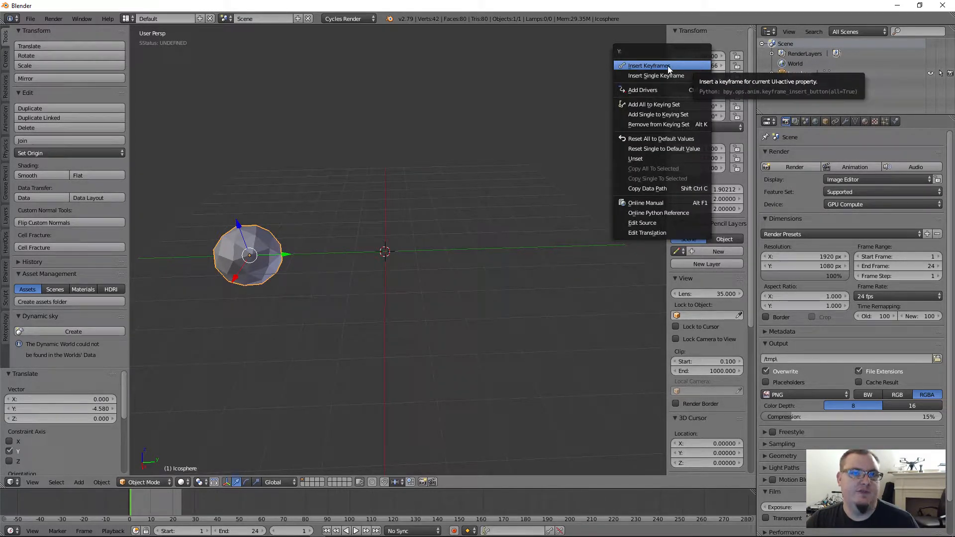
click(668, 65)
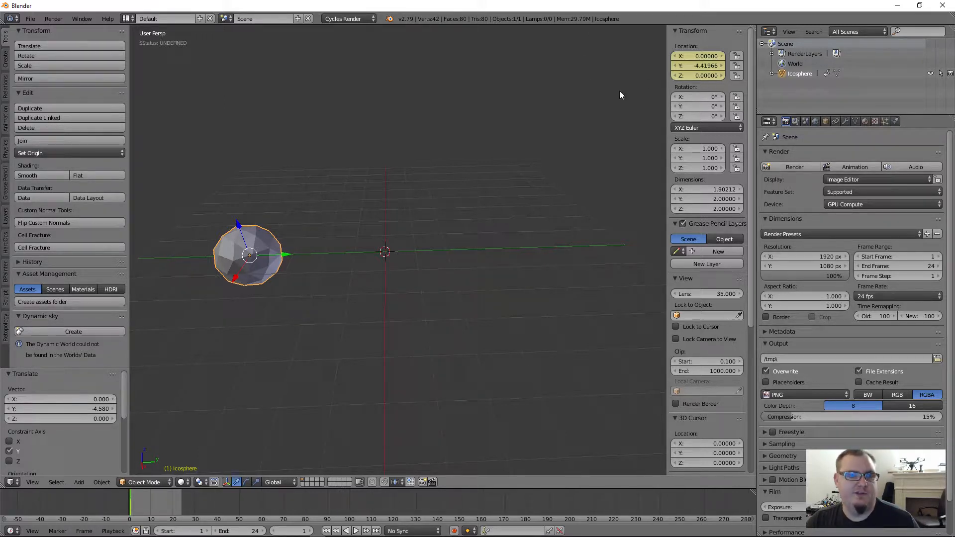
Undo the all-axis location keyframes and insert a single keyframe on the ico sphere's Y location at frame 1.
key(ctrl+z)
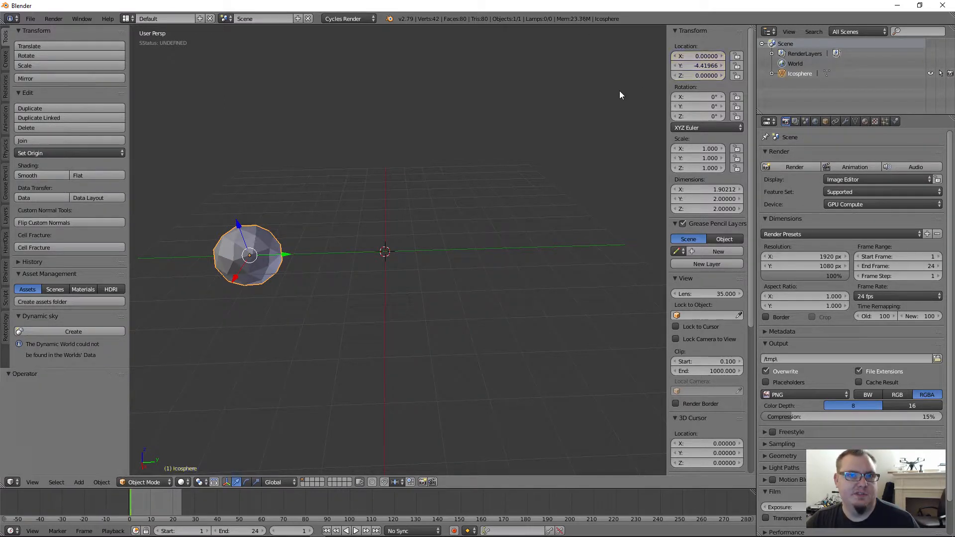
right_click(707, 66)
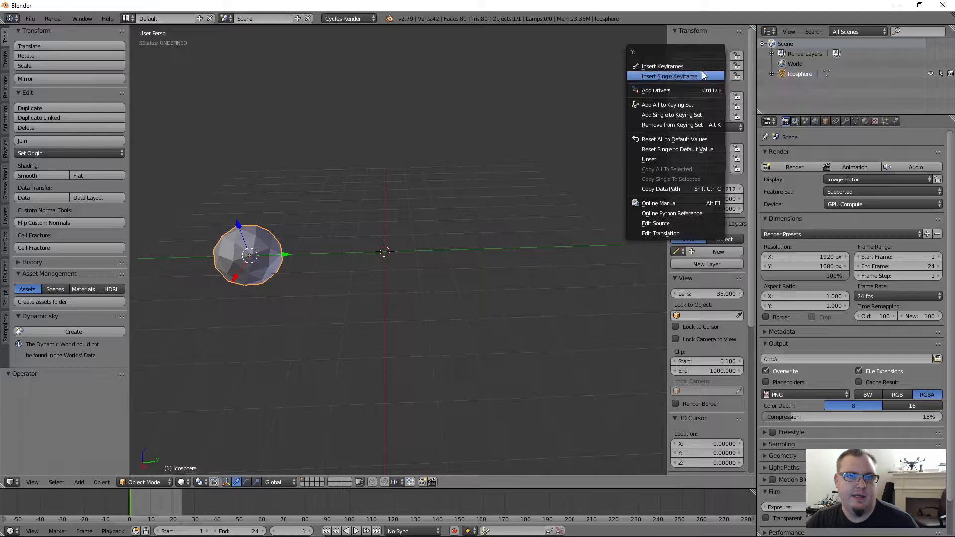
click(676, 76)
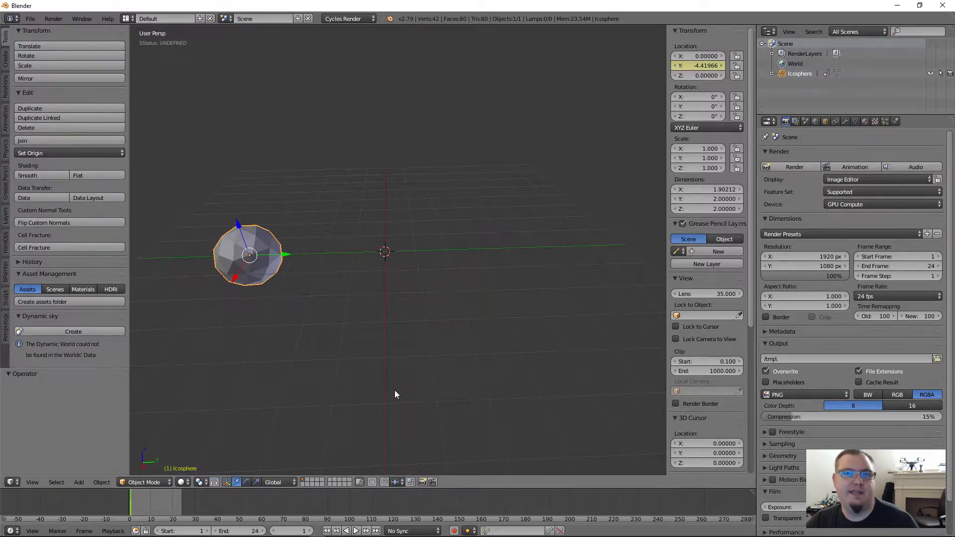
Scrub through the 24-frame range to review the ico sphere with only its frame 1 keyframe.
click(150, 507)
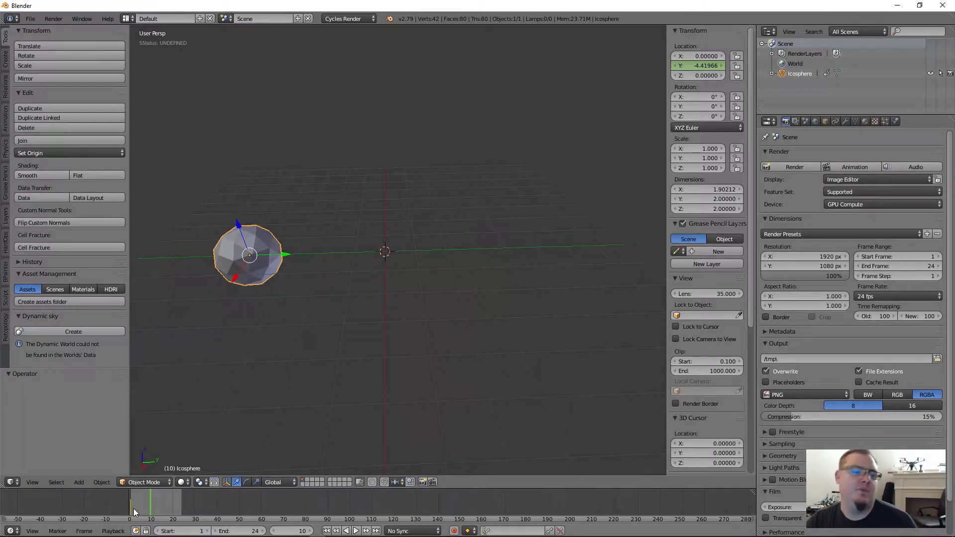
key(alt+a)
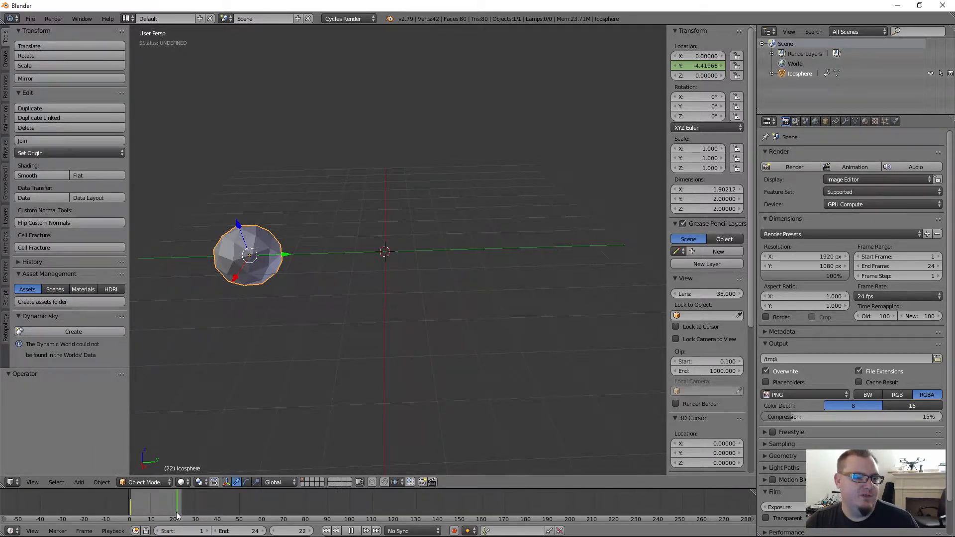
key(alt+a)
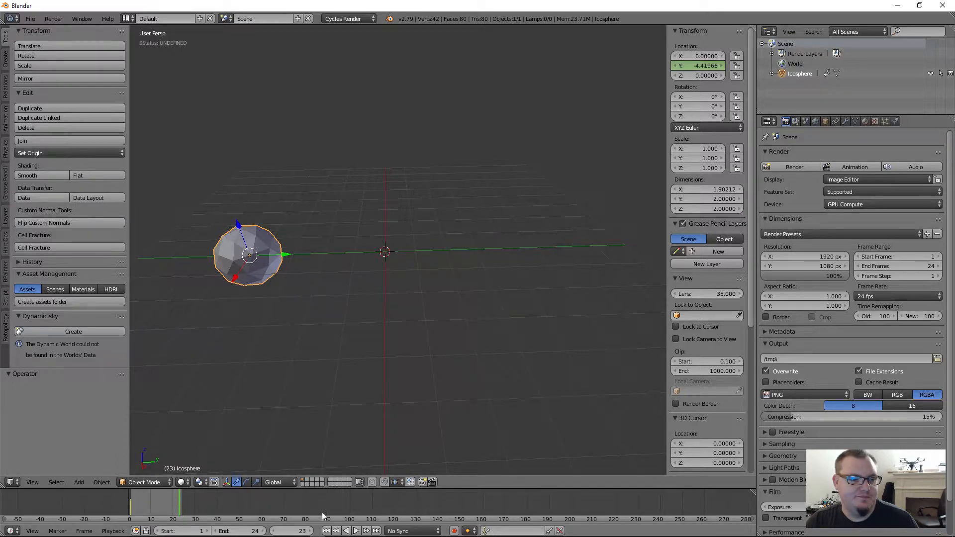
At frame 24, move the ico sphere about 10.57 units along Y and insert a single Y location keyframe.
click(305, 531)
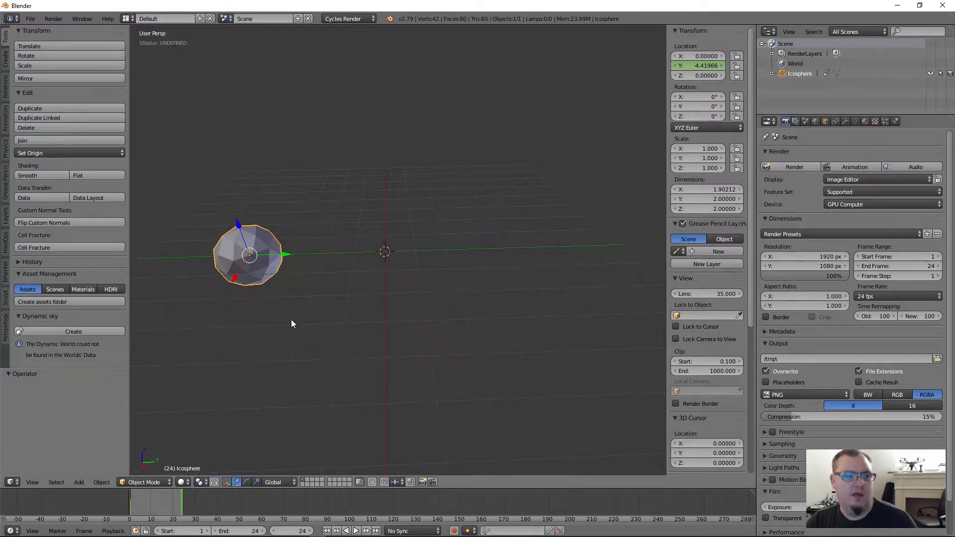
drag(288, 256, 608, 248)
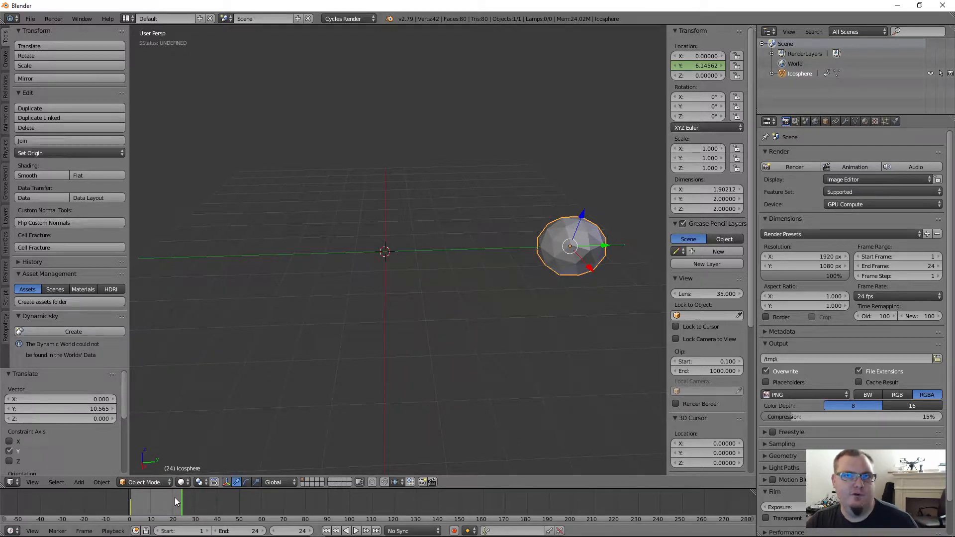
right_click(688, 64)
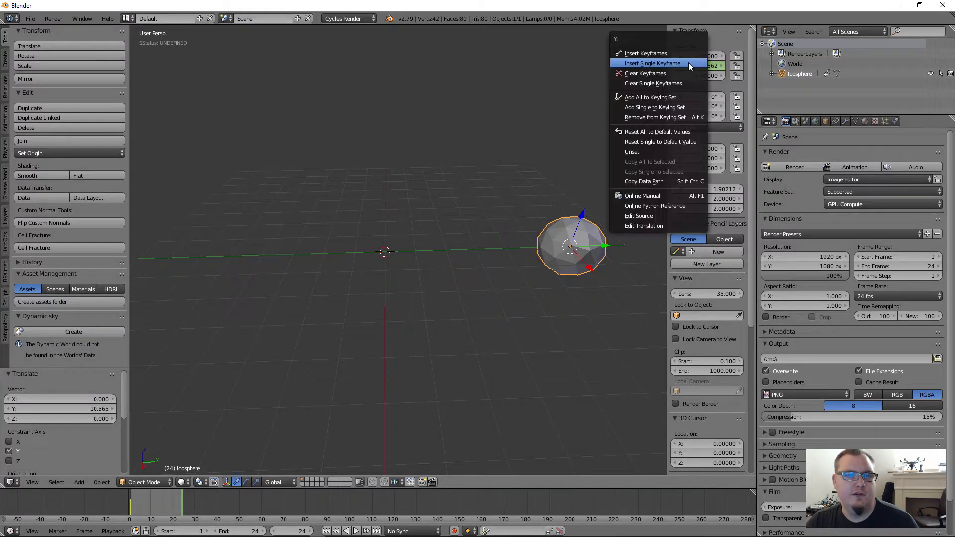
click(664, 61)
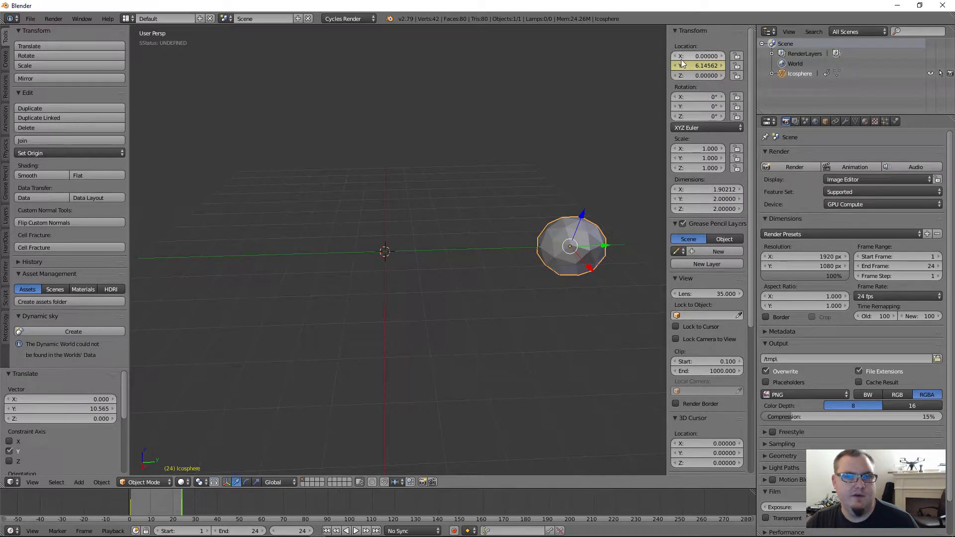
Scrub the timeline between frames 1 and 24 to review the ico sphere's movement along the Y axis.
key(alt+a)
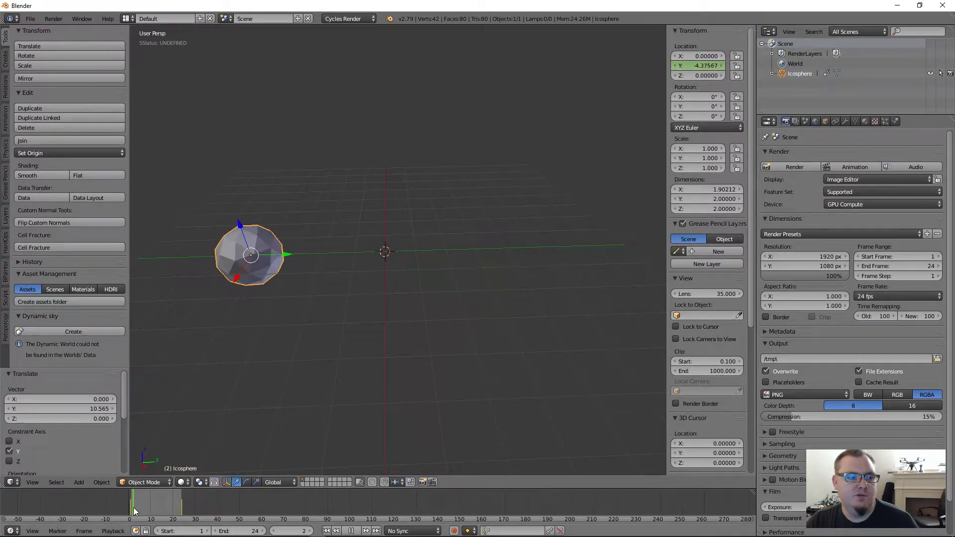
mouse_move(175, 506)
mouse_down()
mouse_move(136, 509)
mouse_move(193, 506)
mouse_move(106, 521)
mouse_move(174, 493)
mouse_move(145, 503)
mouse_move(183, 509)
mouse_up()
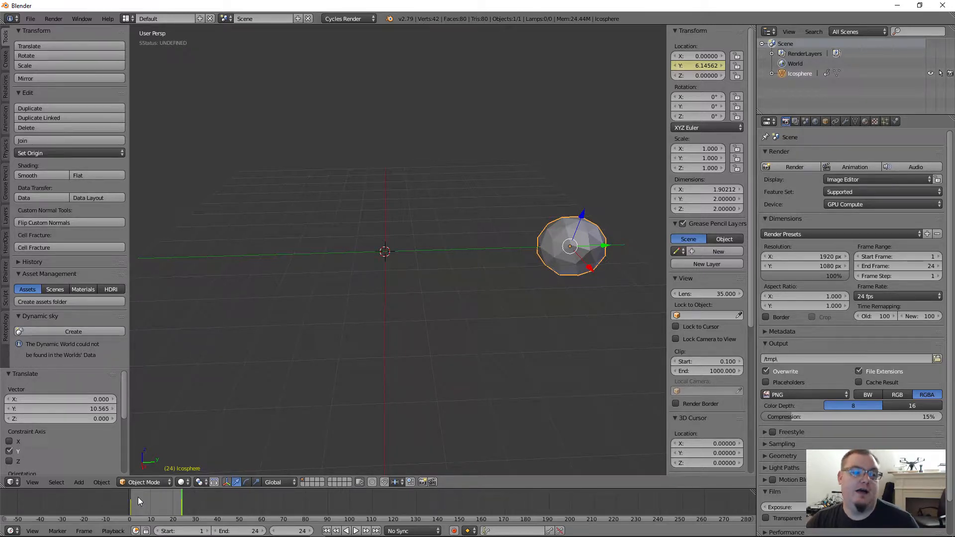
click(140, 500)
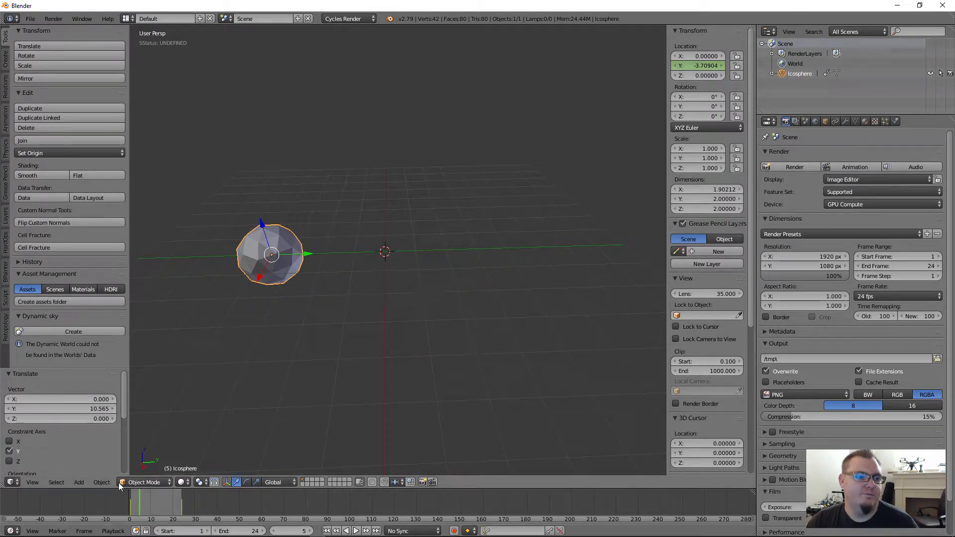
key(alt+a)
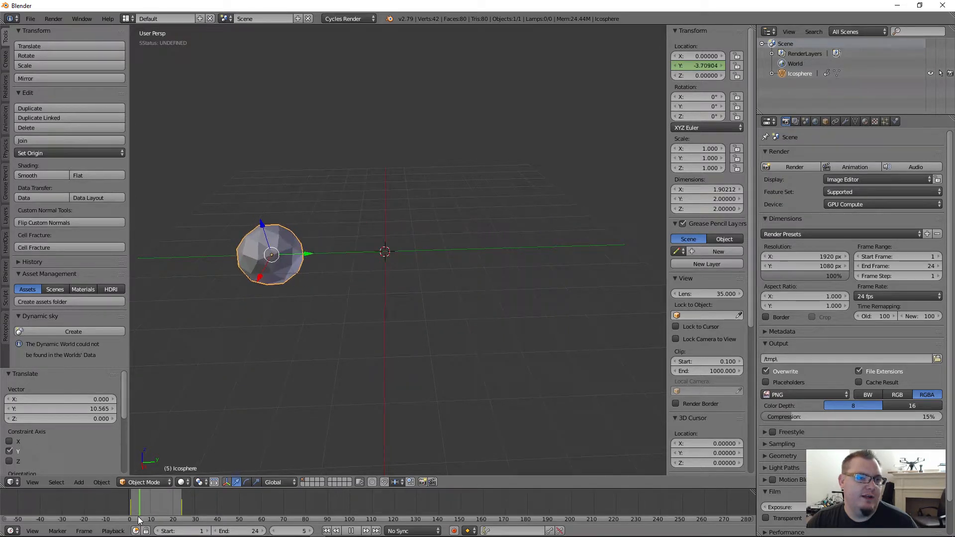
drag(138, 517, 149, 517)
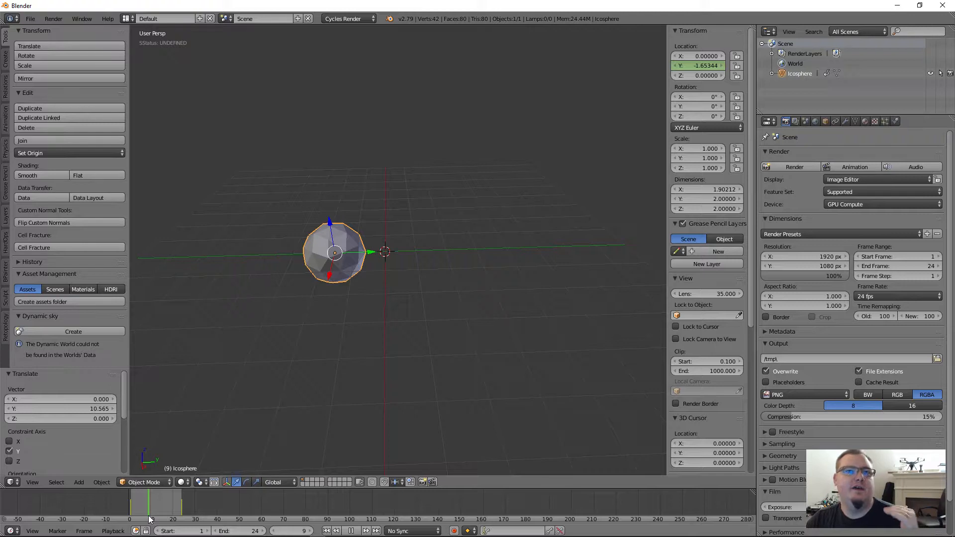
At frame 10, raise the ico sphere about 3.23 units along Z and insert a single Z location keyframe.
mouse_move(150, 518)
mouse_down()
mouse_move(140, 518)
mouse_move(170, 518)
mouse_move(152, 508)
mouse_up()
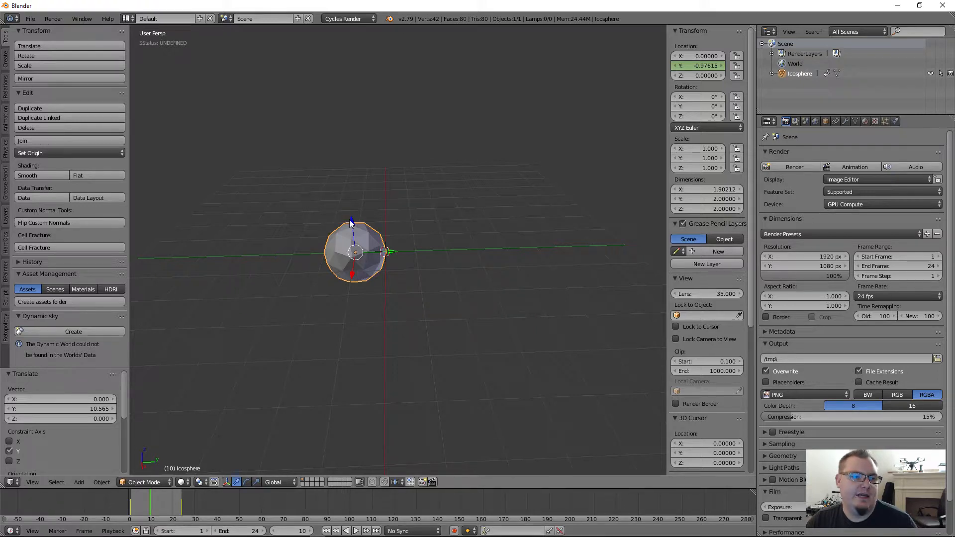
drag(350, 223, 339, 124)
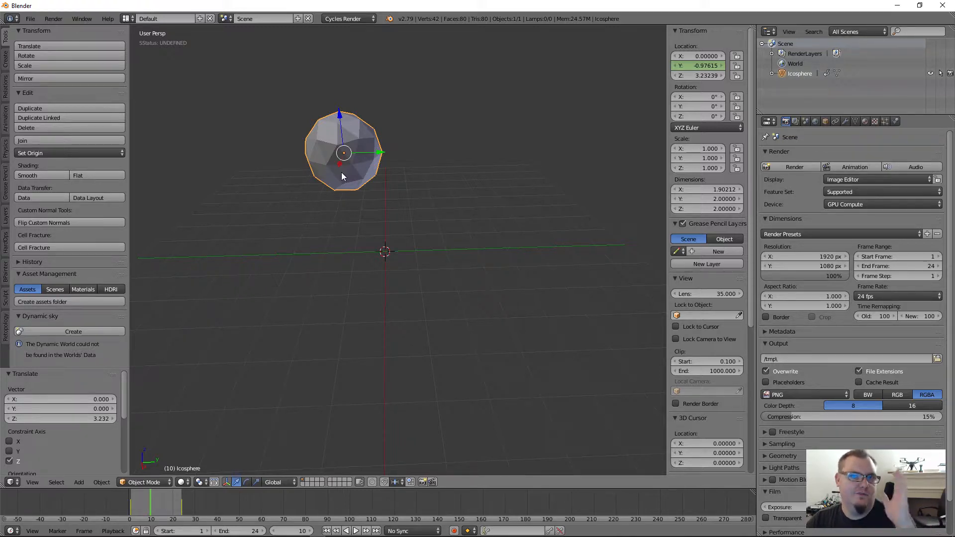
right_click(703, 77)
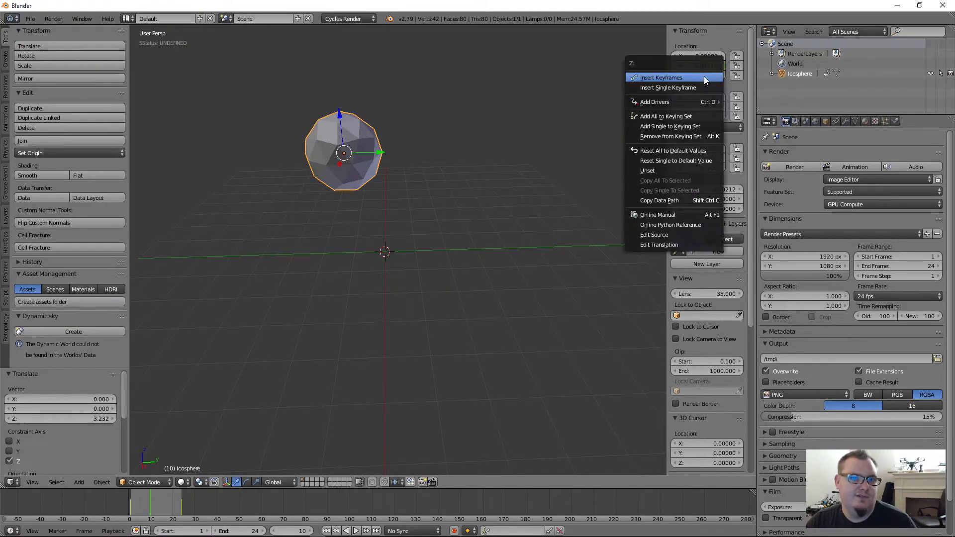
click(678, 87)
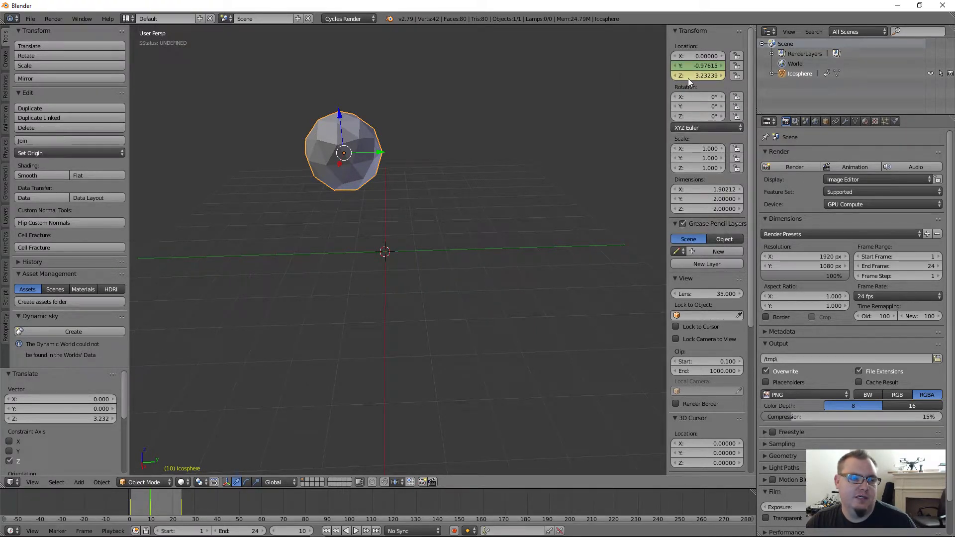
Go to frame 1, set the ico sphere's Z location to 0 and insert a Z location keyframe there.
drag(168, 500, 150, 512)
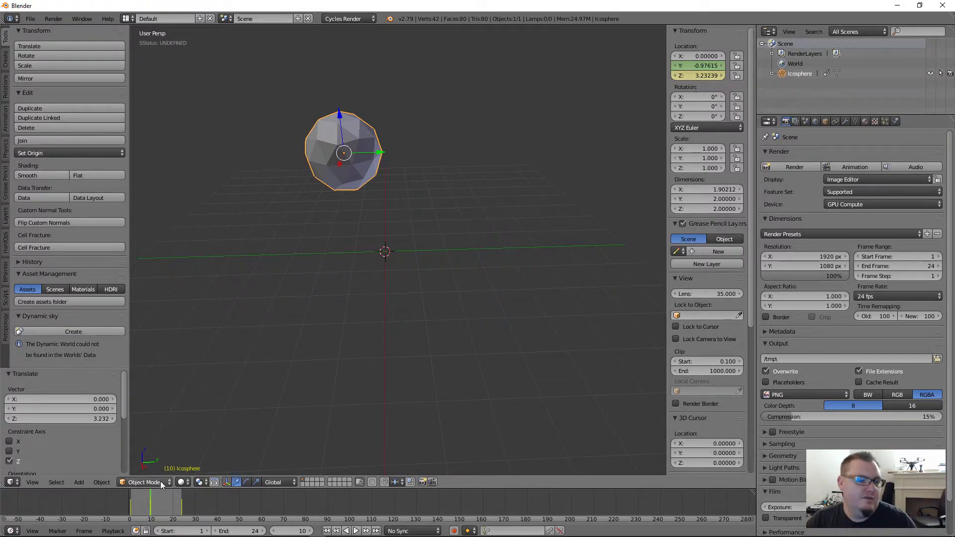
click(283, 531)
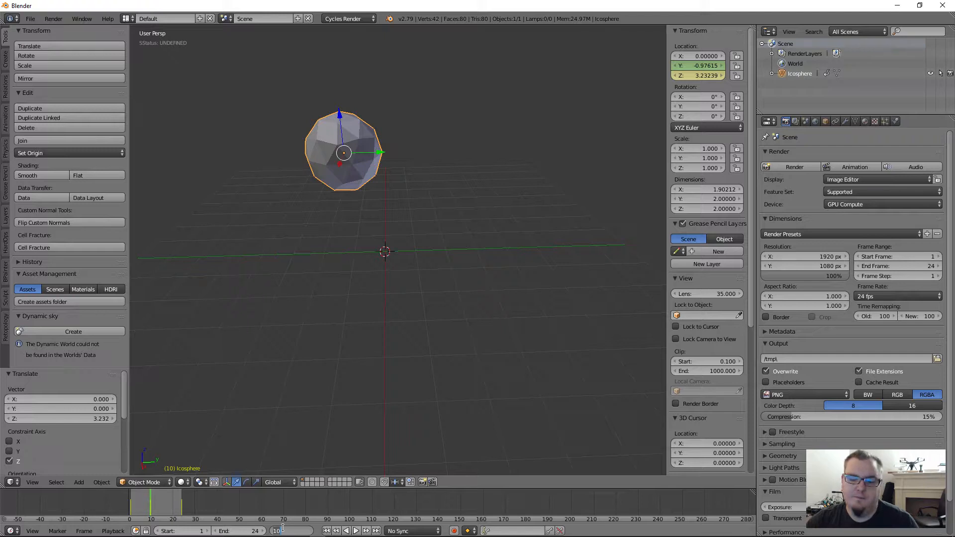
text(1)
key(Return)
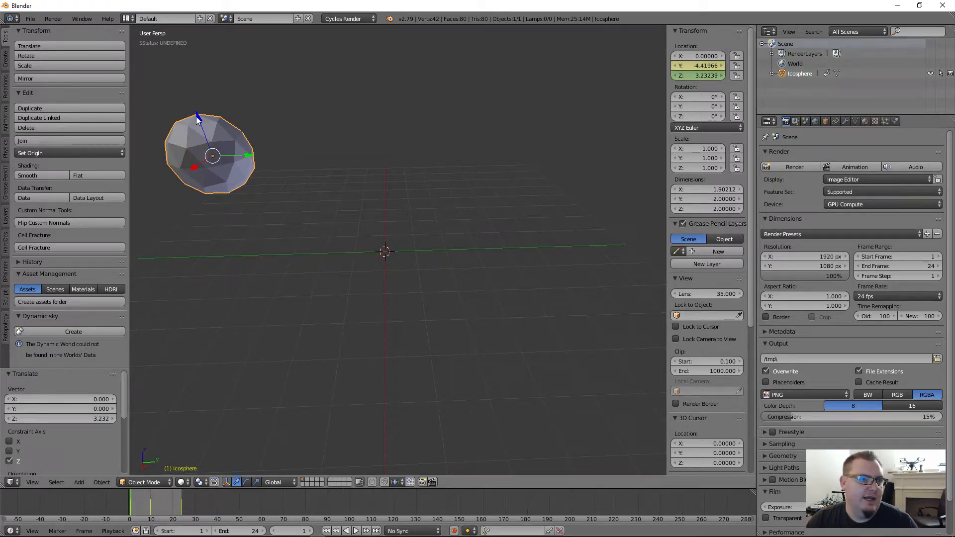
click(711, 76)
text(0)
key(Return)
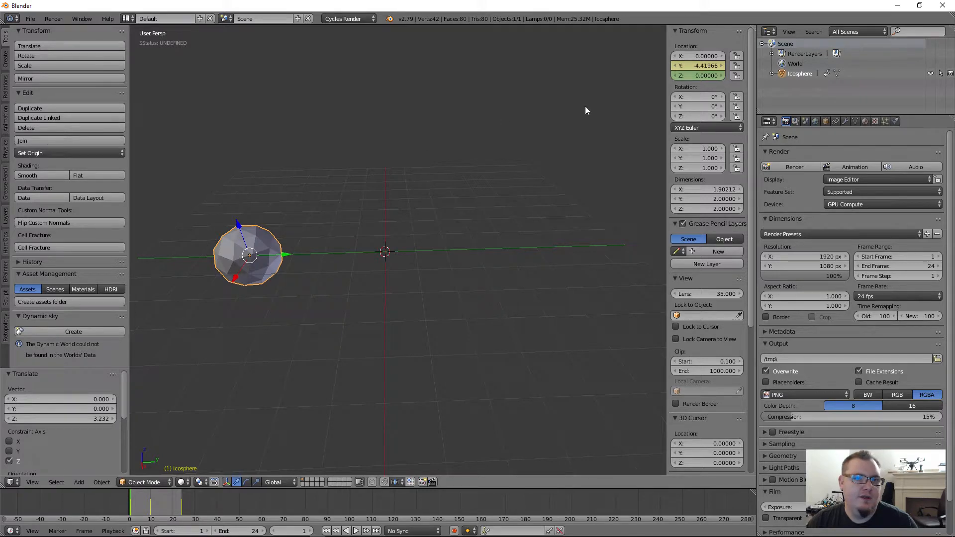
right_click(705, 78)
click(704, 78)
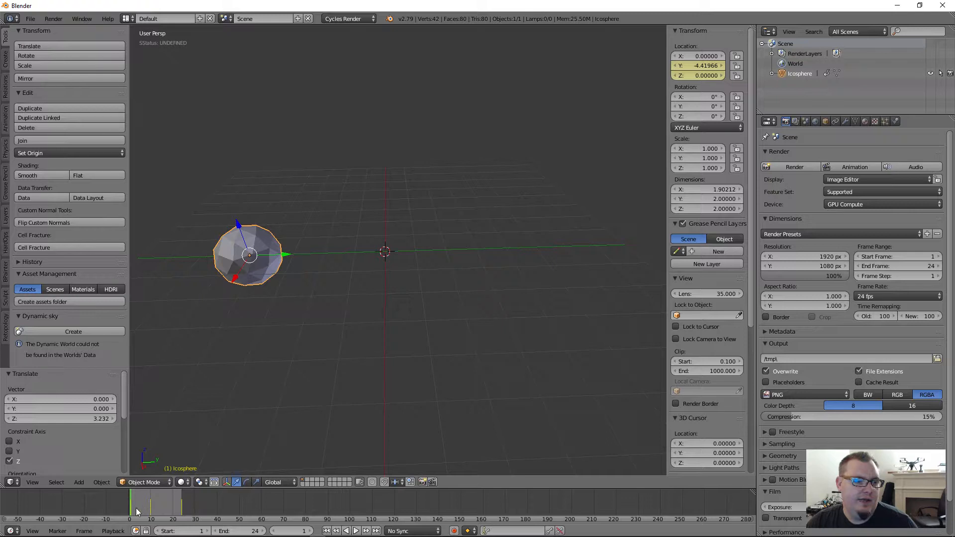
Scrub ahead to frame 24, set the ico sphere's Z location to 0 and insert a Z location keyframe.
key(alt+a)
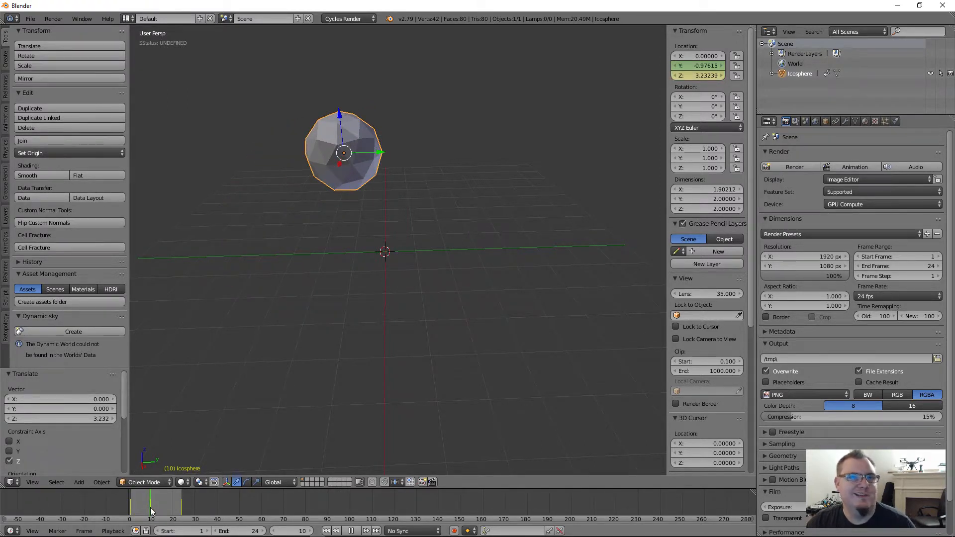
drag(151, 506, 182, 506)
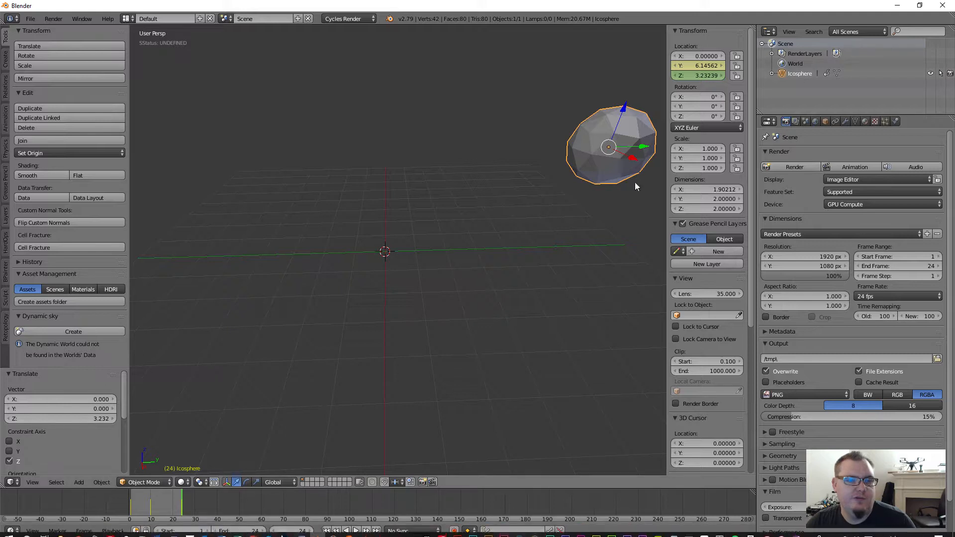
click(701, 74)
text(0)
key(Return)
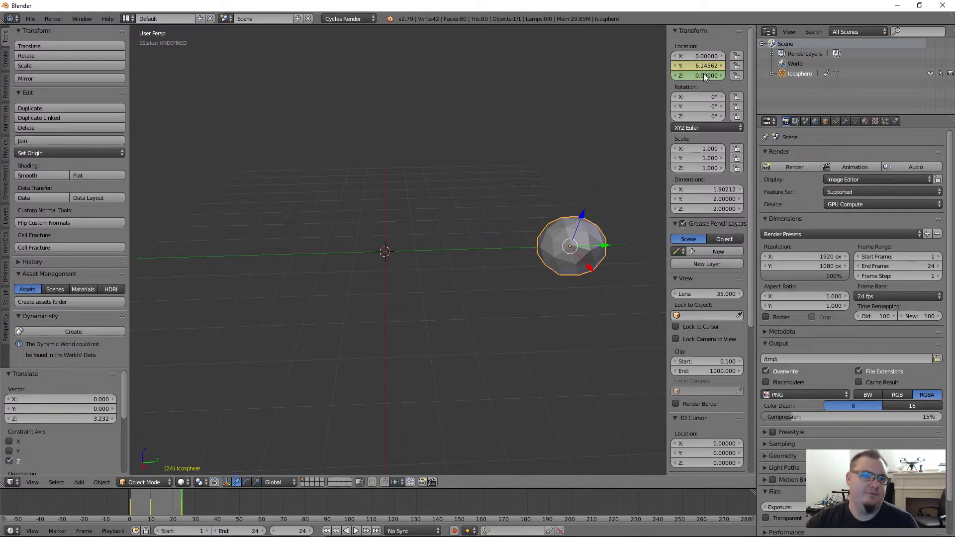
right_click(703, 73)
click(703, 74)
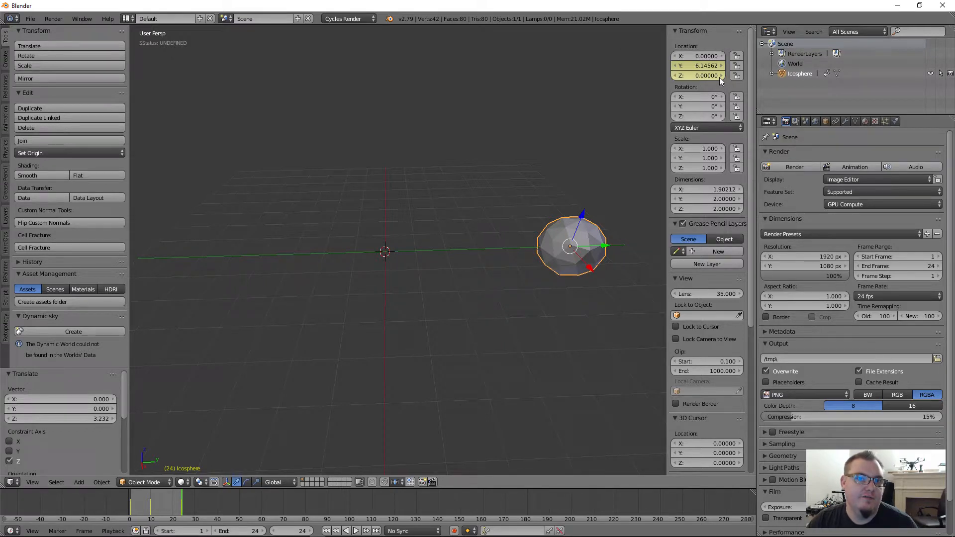
Return to the start of the timeline and play the ico sphere's arc animation, then stop playback.
click(132, 503)
key(alt+a)
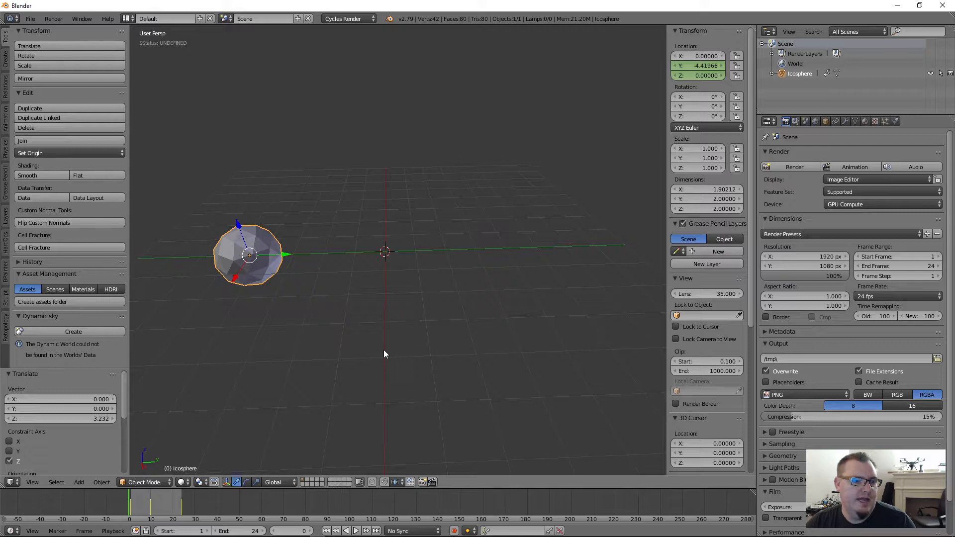
click(356, 531)
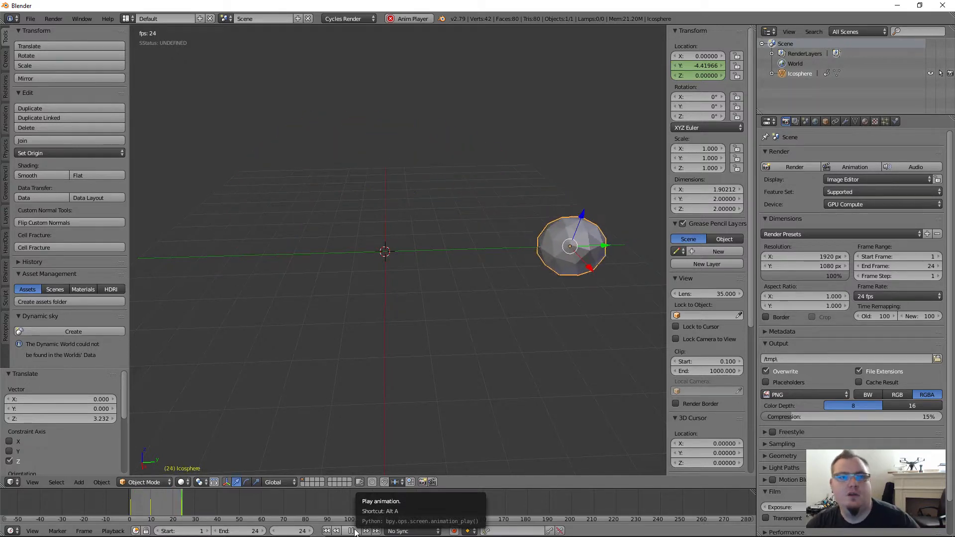
key(Escape)
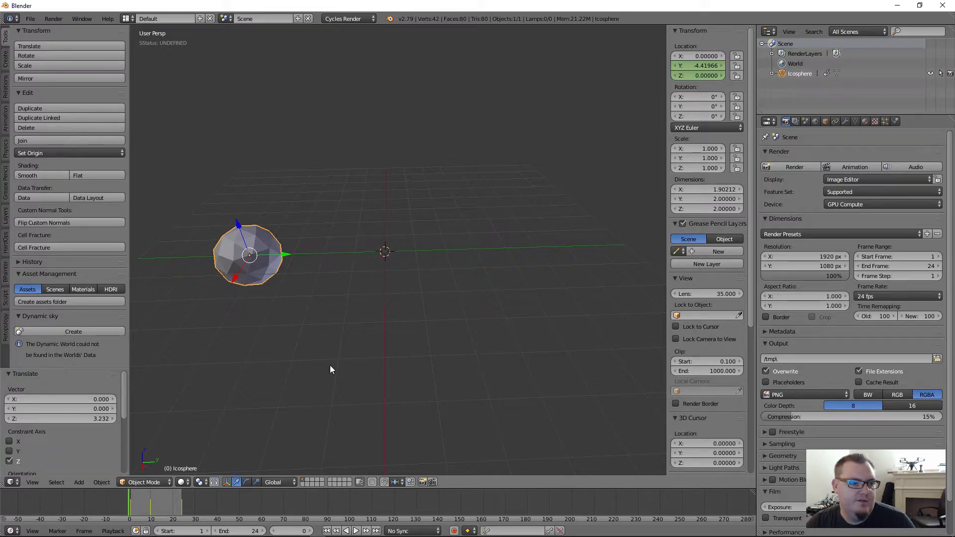
Replay the animation, examine the frame rate setting, stop playback and scrub to frame 4.
key(alt+a)
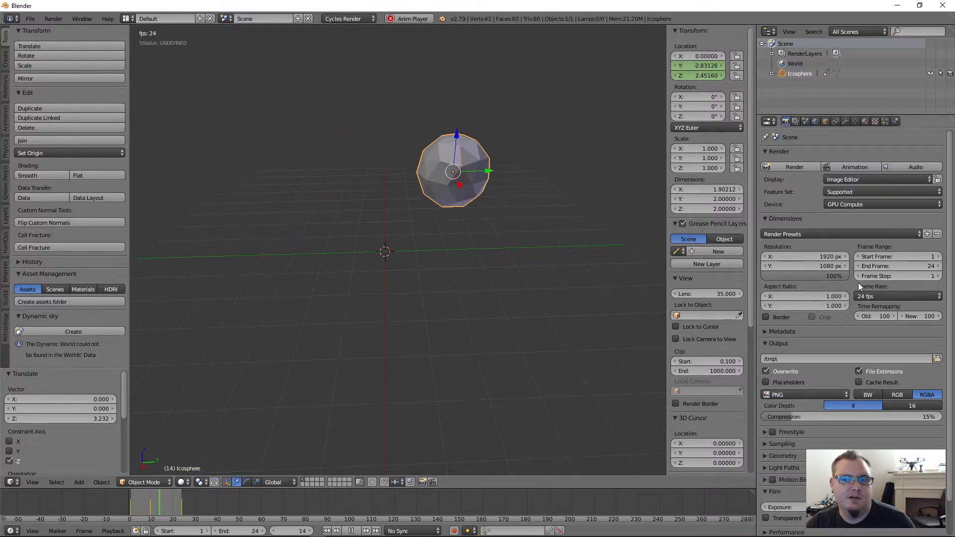
click(878, 296)
click(879, 297)
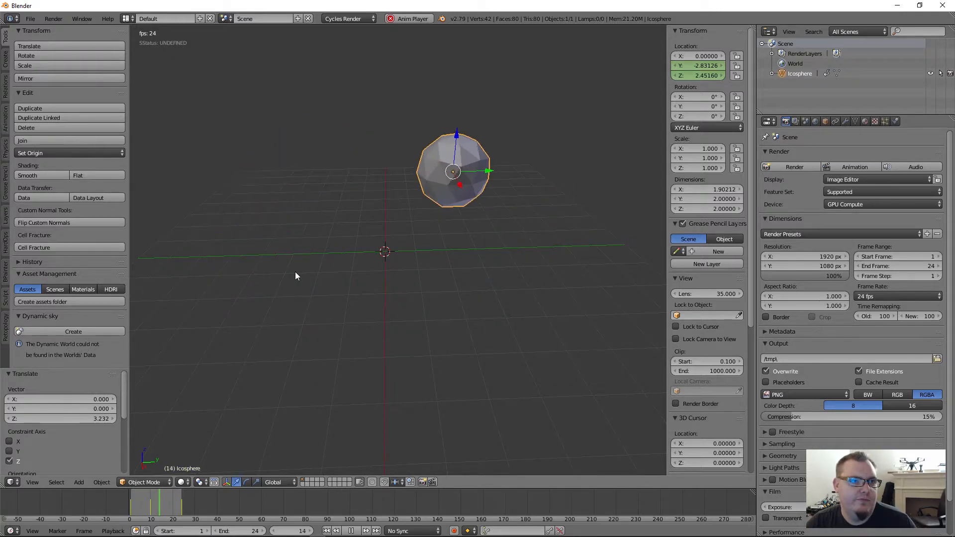
key(Escape)
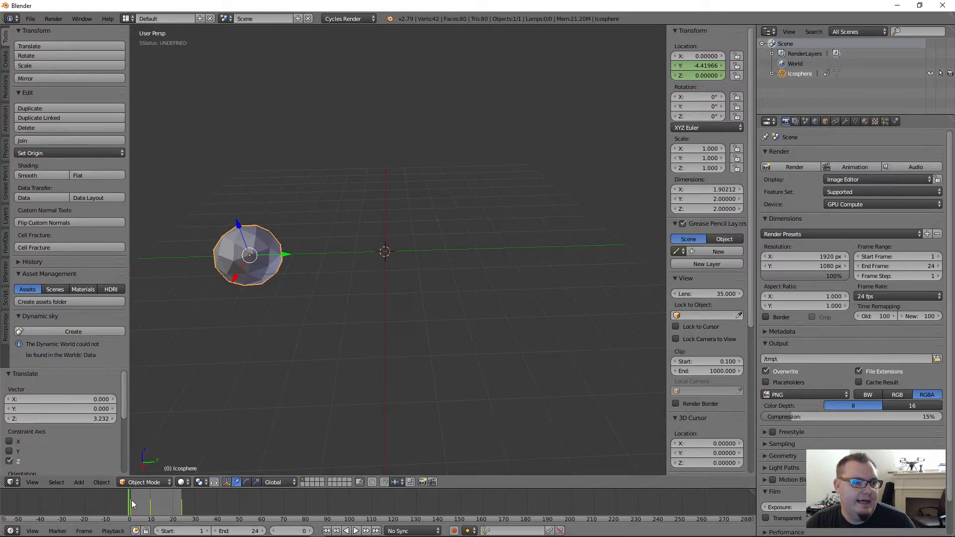
drag(131, 500, 140, 507)
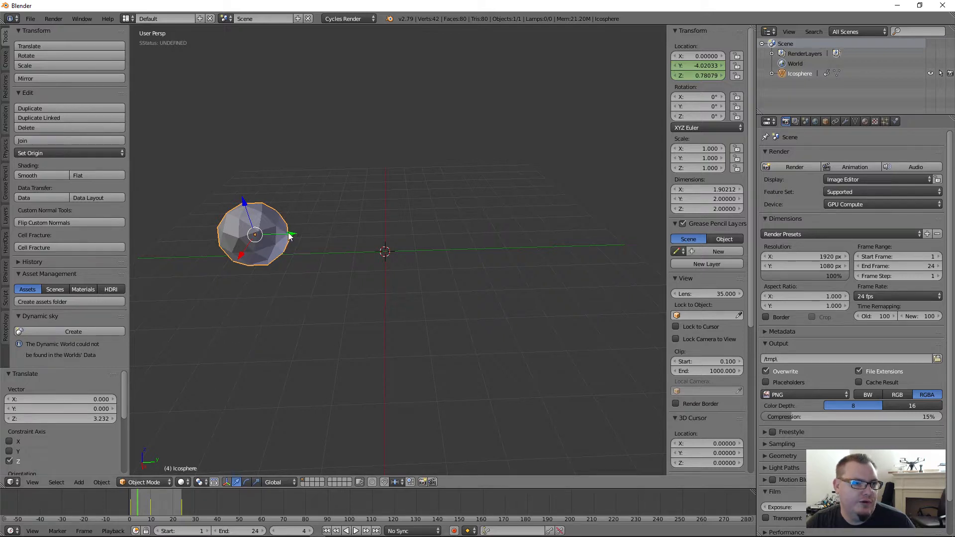
At frame 4, move the ico sphere to about Y -4.65 and Z 0.51 and insert Y and Z location keyframes.
drag(292, 238, 271, 238)
drag(226, 205, 227, 212)
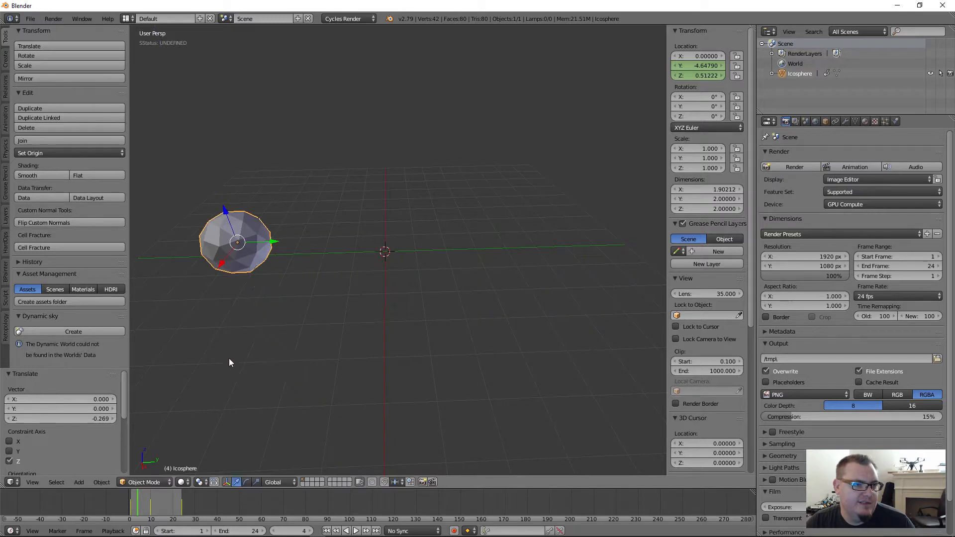
right_click(713, 64)
click(713, 65)
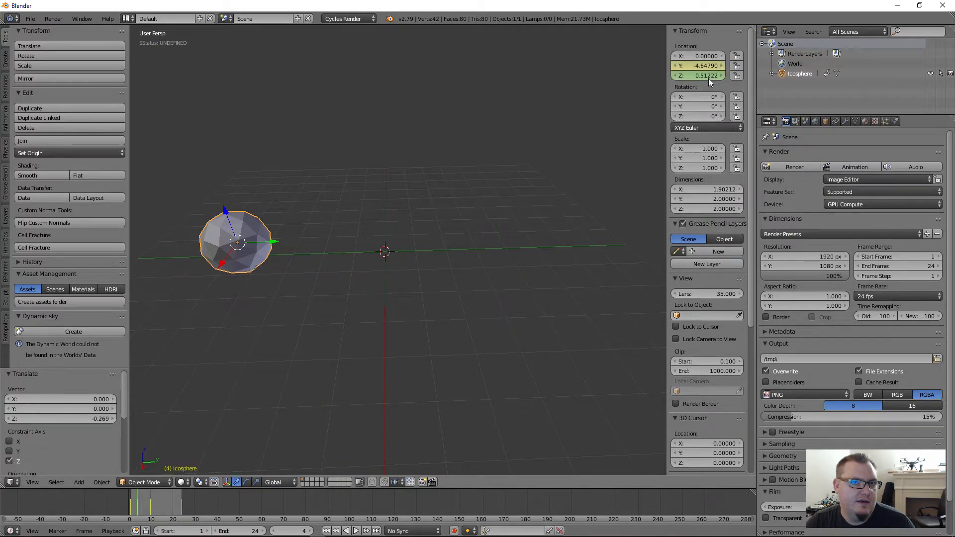
right_click(708, 76)
click(708, 79)
Play the ico sphere's animation from the start of the timeline, stop it and replay it to check the motion.
key(alt+a)
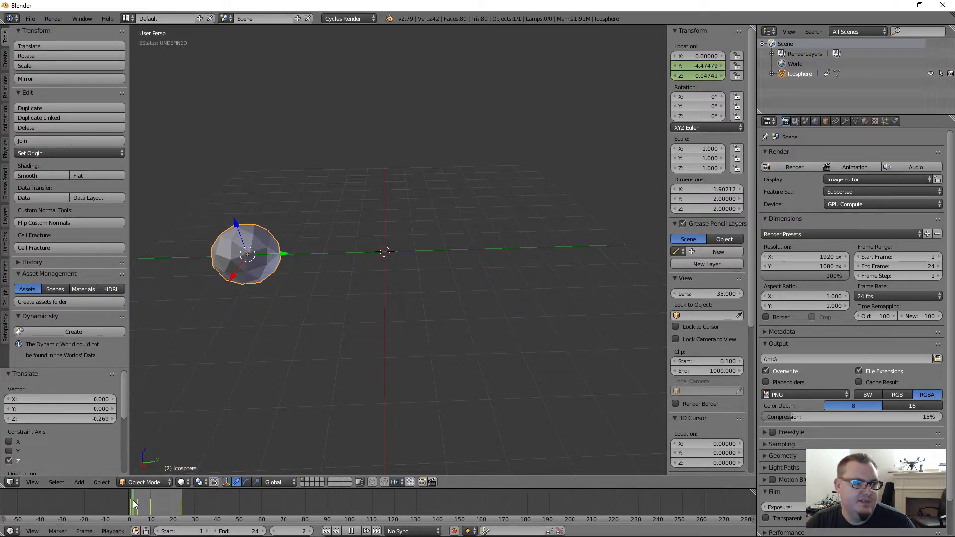
drag(145, 496, 115, 503)
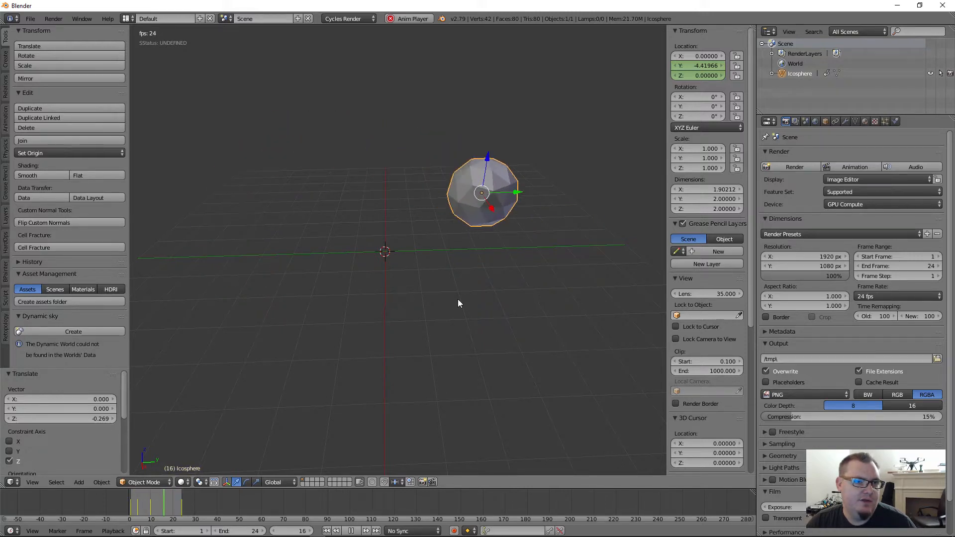
key(Escape)
key(alt+a)
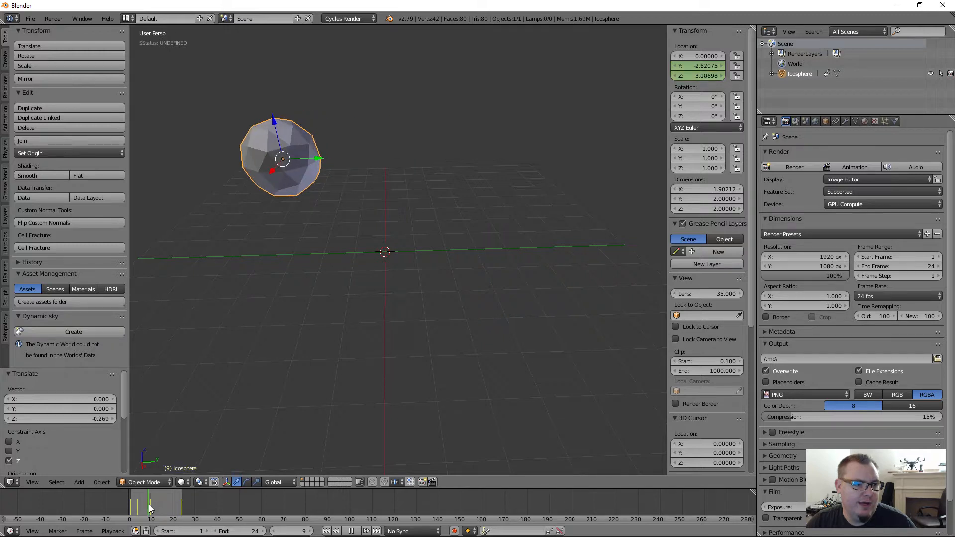
Scrub to frame 13, stop playback and move the ico sphere to about Y 0.95 and Z 0.97.
drag(150, 505, 156, 506)
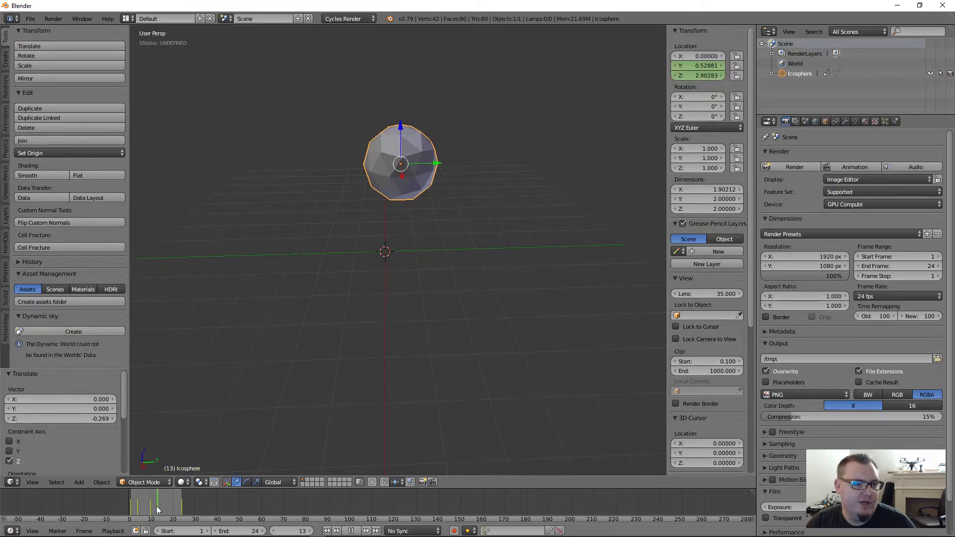
key(alt+a)
drag(401, 128, 402, 192)
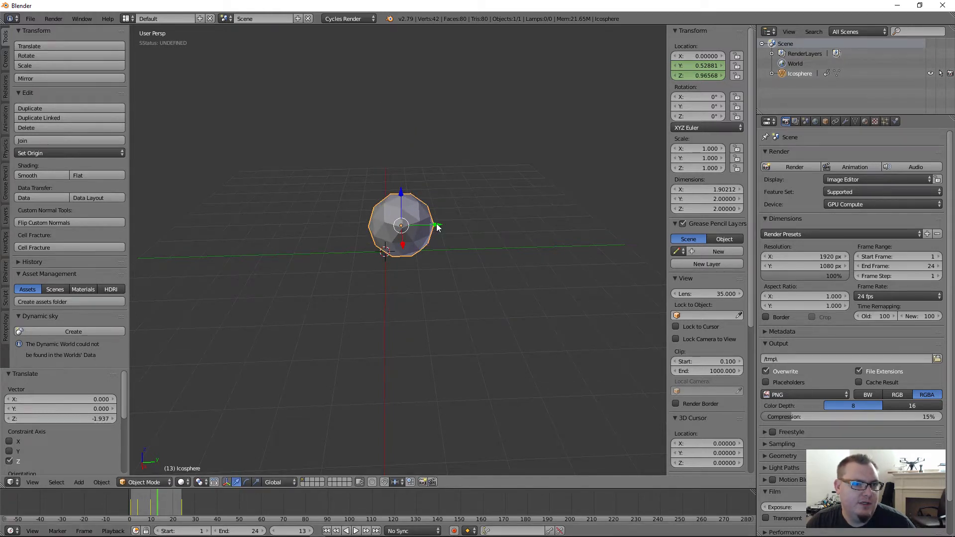
drag(437, 227, 449, 227)
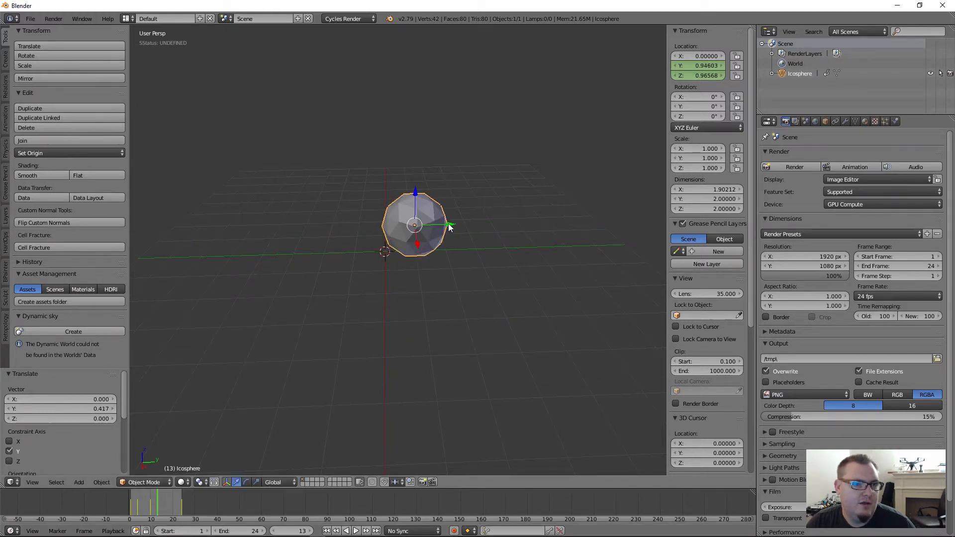
Insert Z and Y location keyframes for the ico sphere at frame 13, play the animation and stop playback.
right_click(705, 79)
click(702, 82)
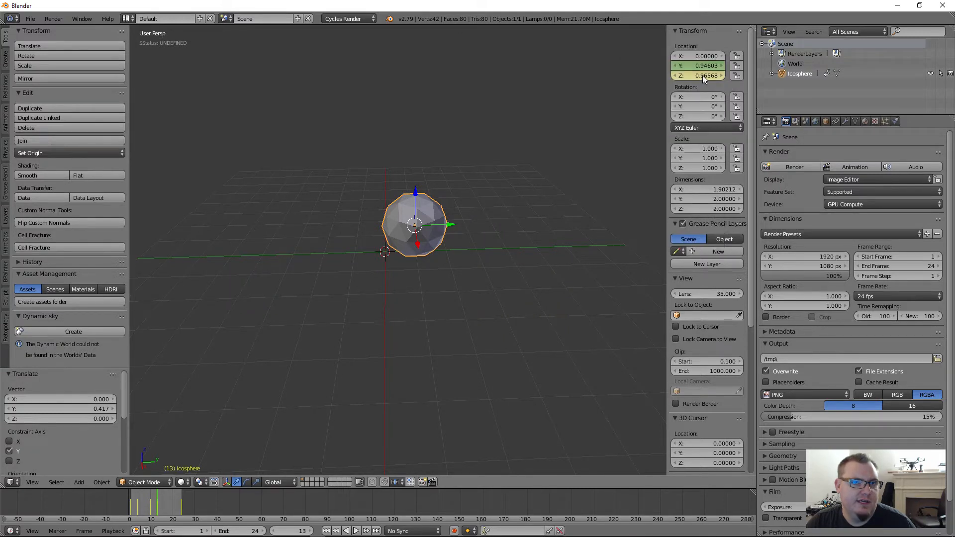
right_click(705, 67)
click(705, 67)
key(alt+a)
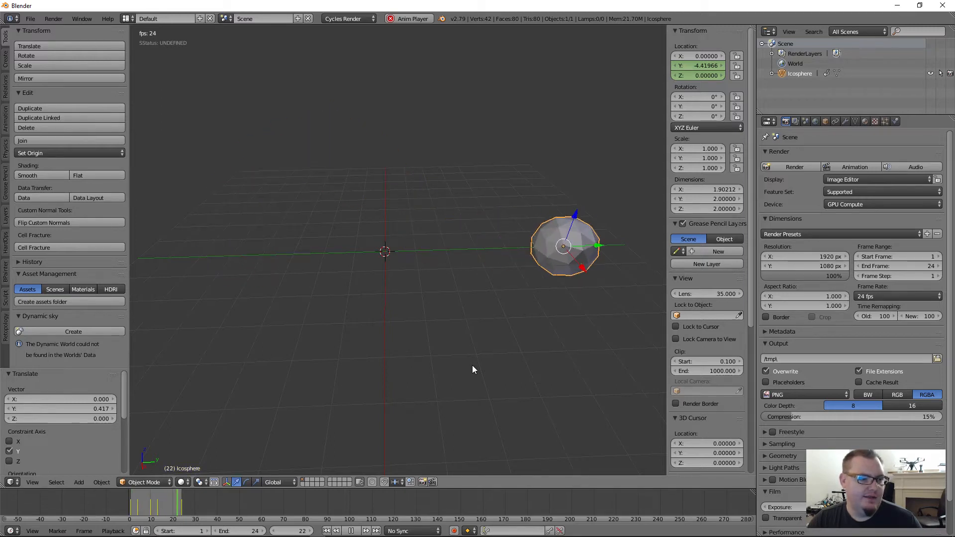
key(Escape)
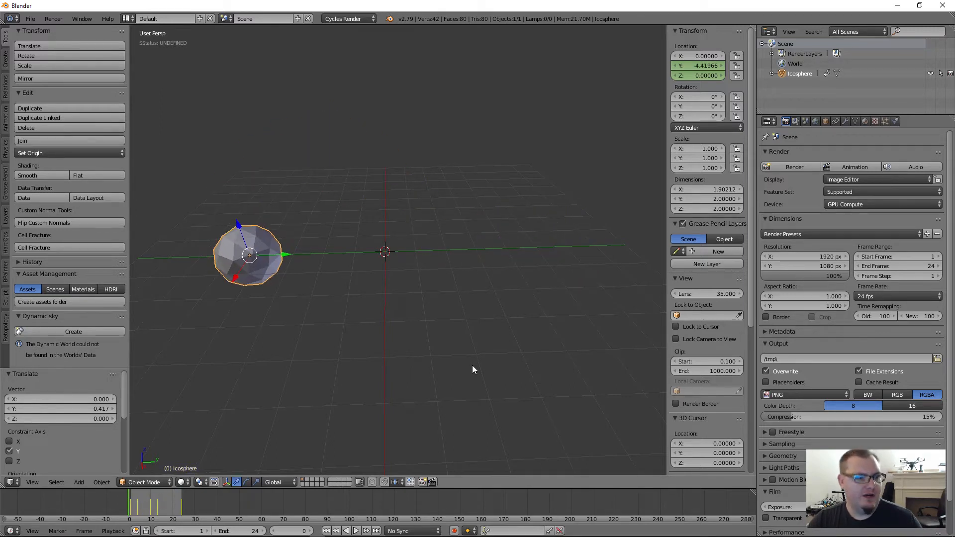